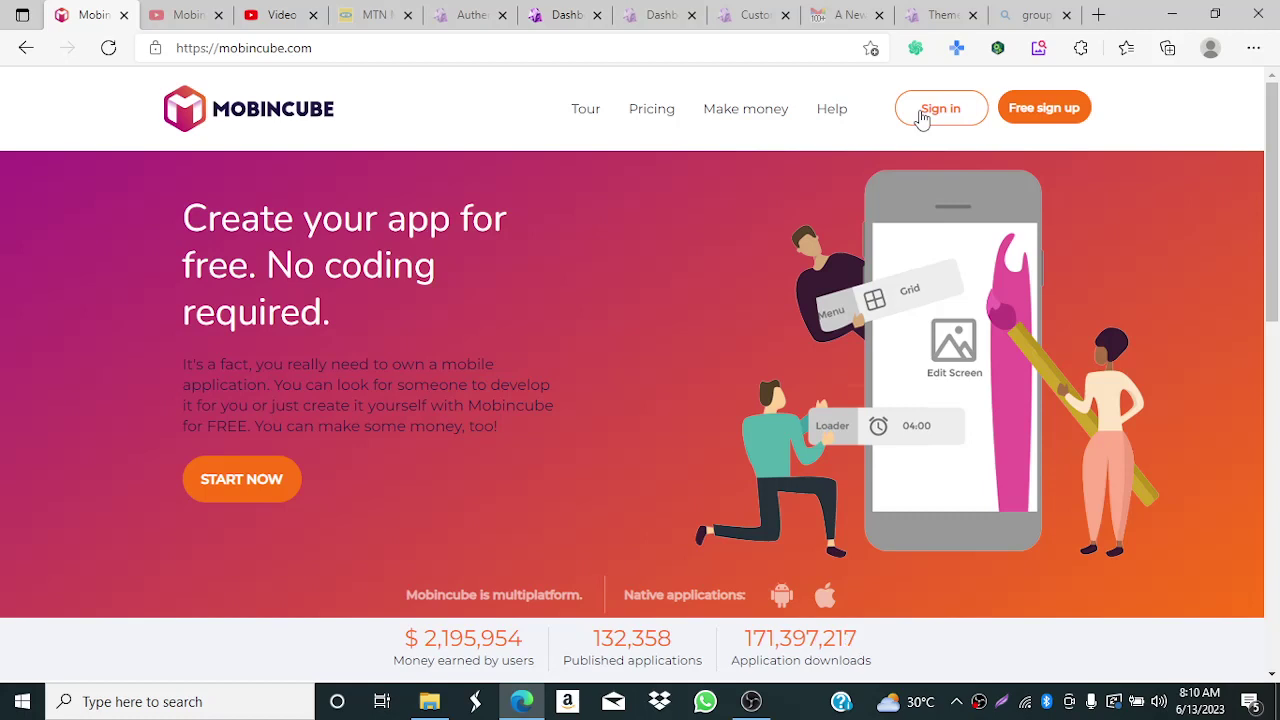
- Sign in to Mobincube with the existing Google account that holds the saved apps
{"action": "left_click", "coordinate": [922, 117]}
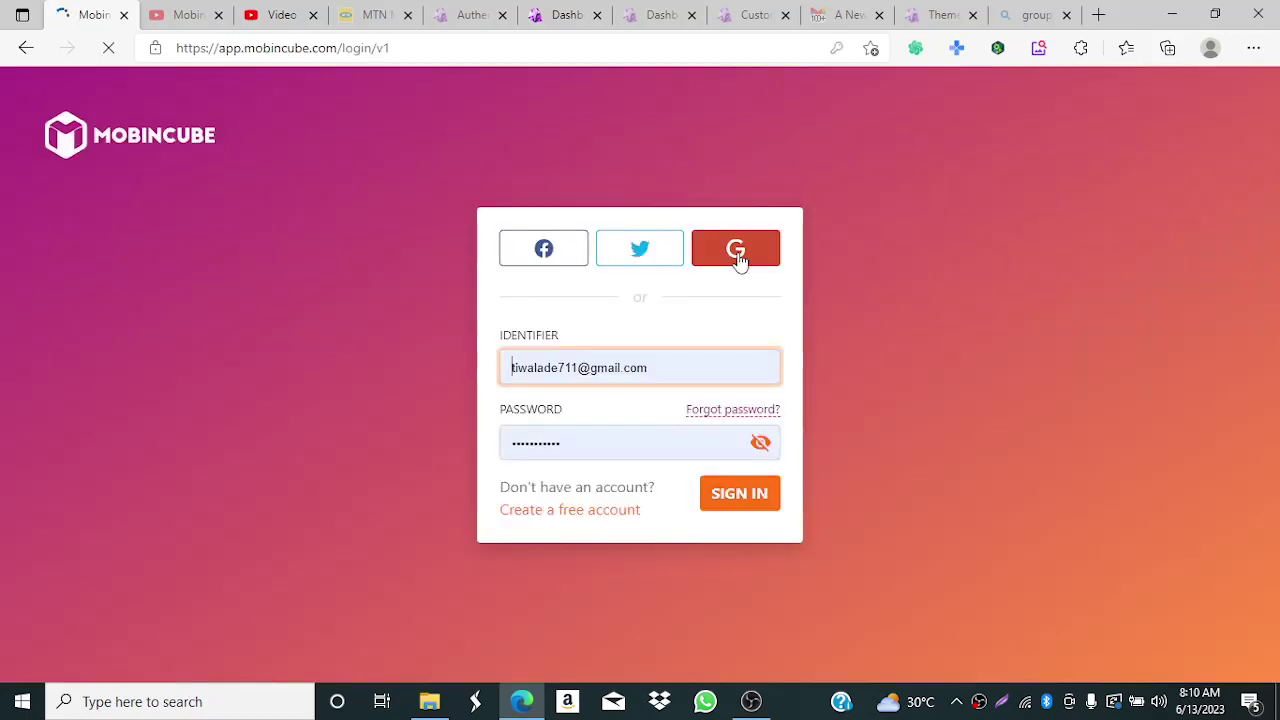
{"action": "left_click", "coordinate": [738, 256]}
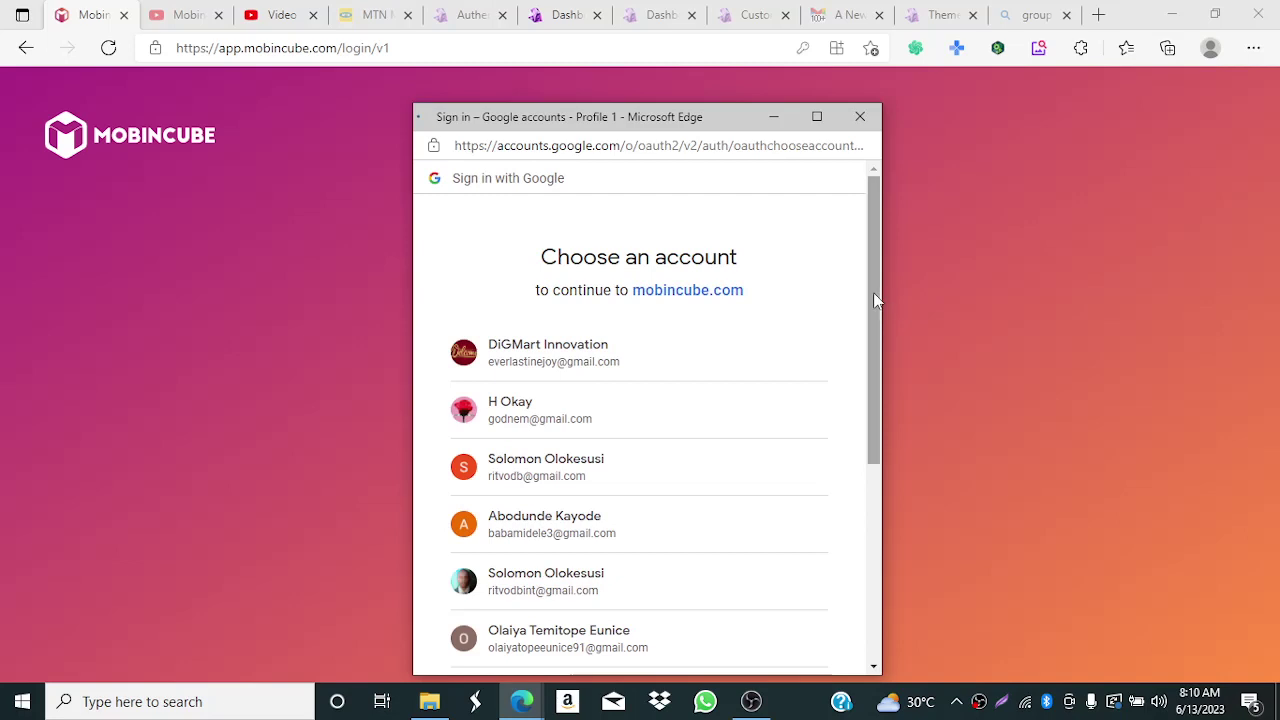
{"action": "scroll", "coordinate": [837, 471], "scroll_direction": "down", "scroll_amount": 4}
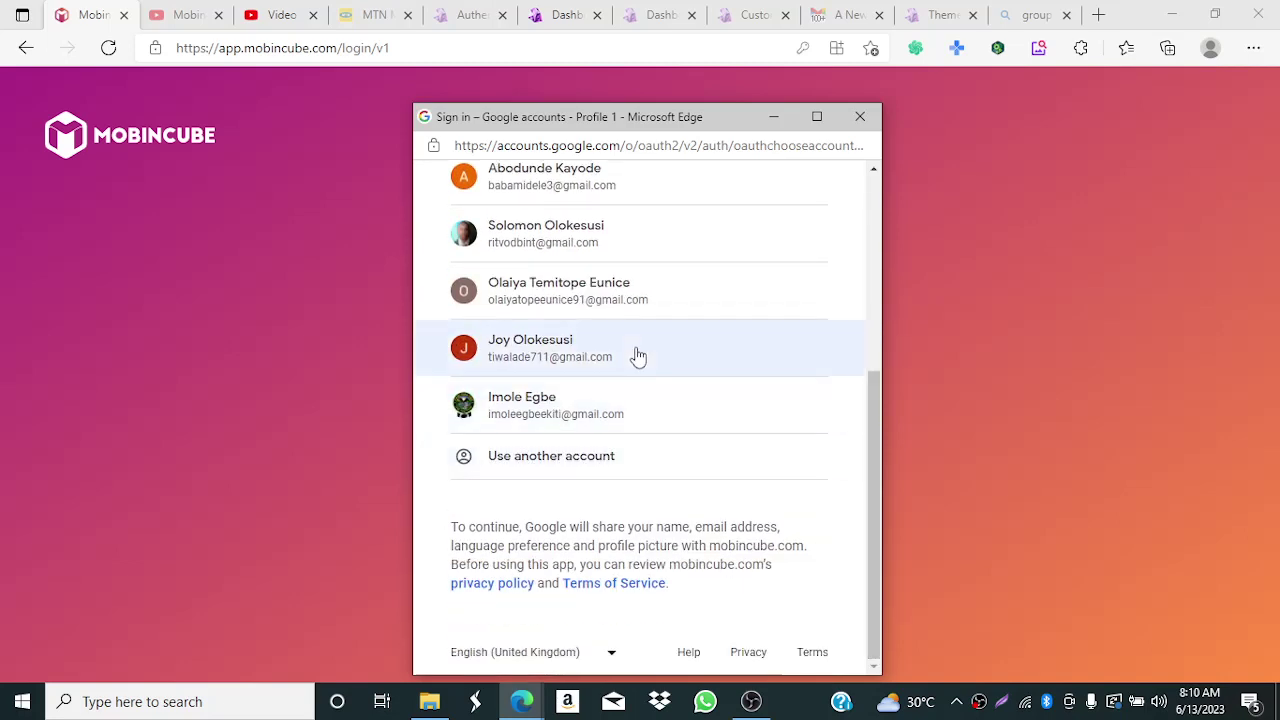
{"action": "left_click", "coordinate": [640, 354]}
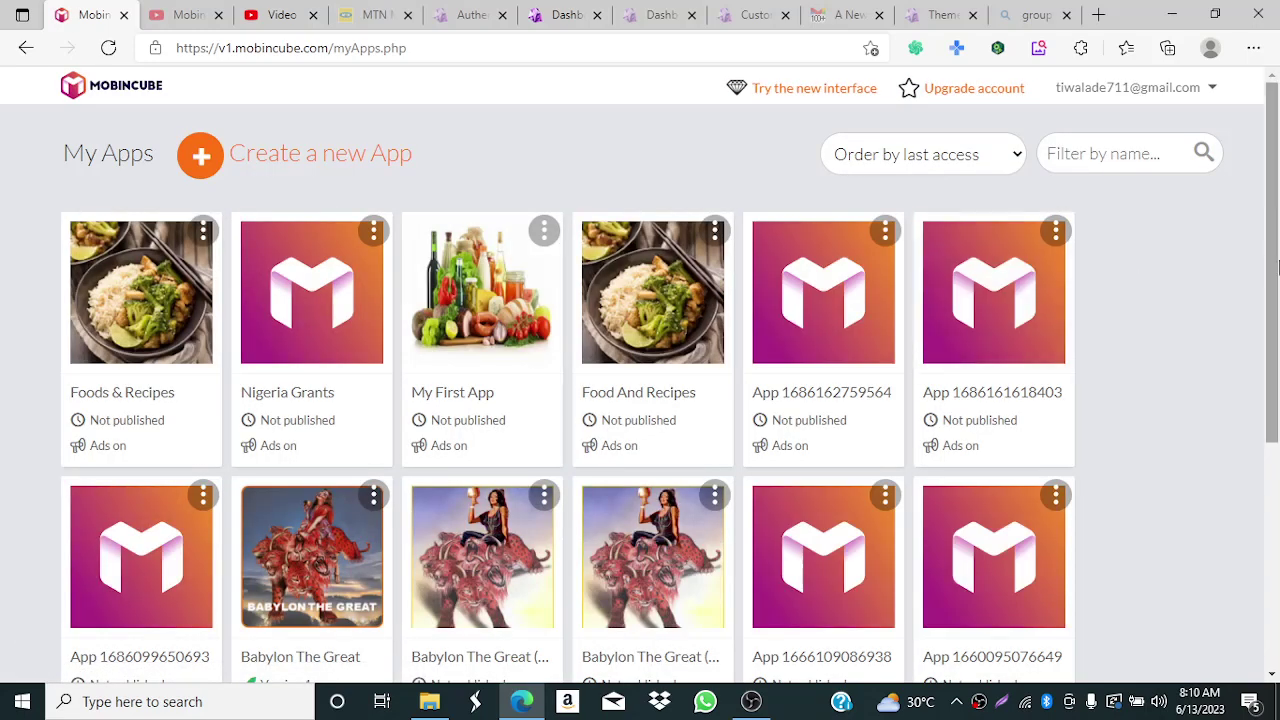
- Dismiss the welcome sale offer and the website-building promotion on the My Apps page
{"action": "left_click_drag", "start_coordinate": [1277, 259], "coordinate": [1277, 308]}
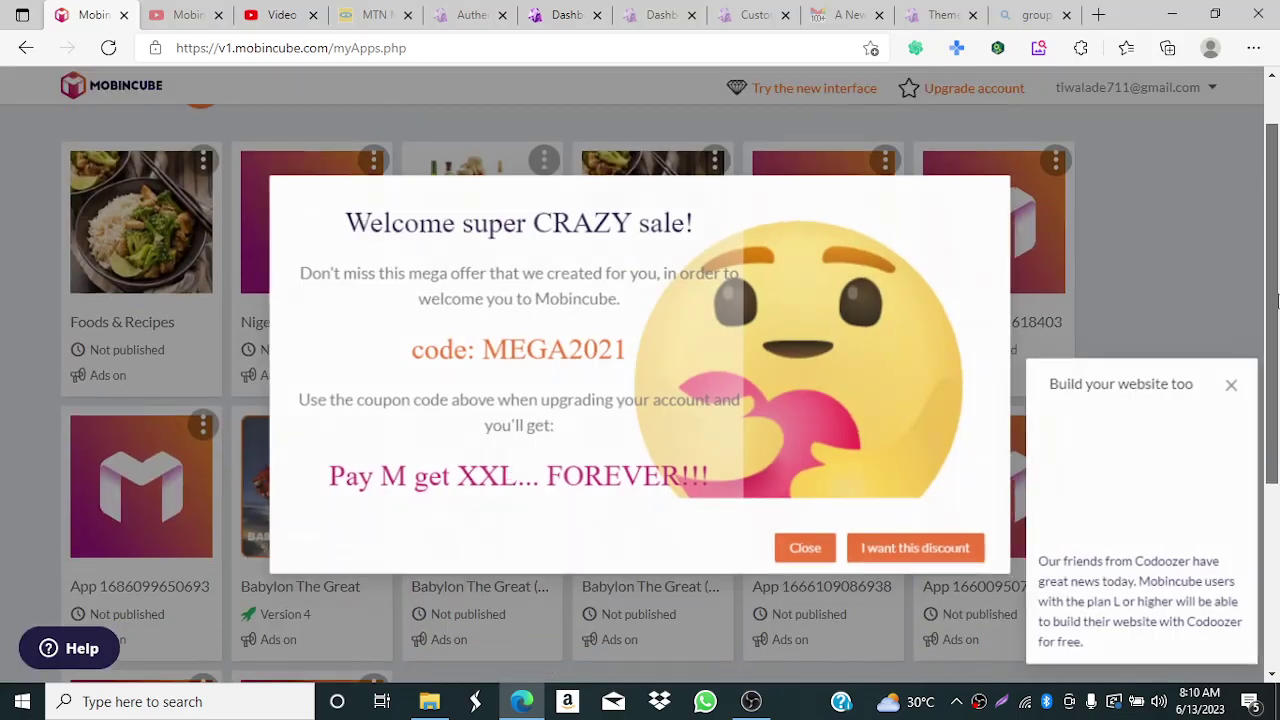
{"action": "left_click", "coordinate": [800, 558]}
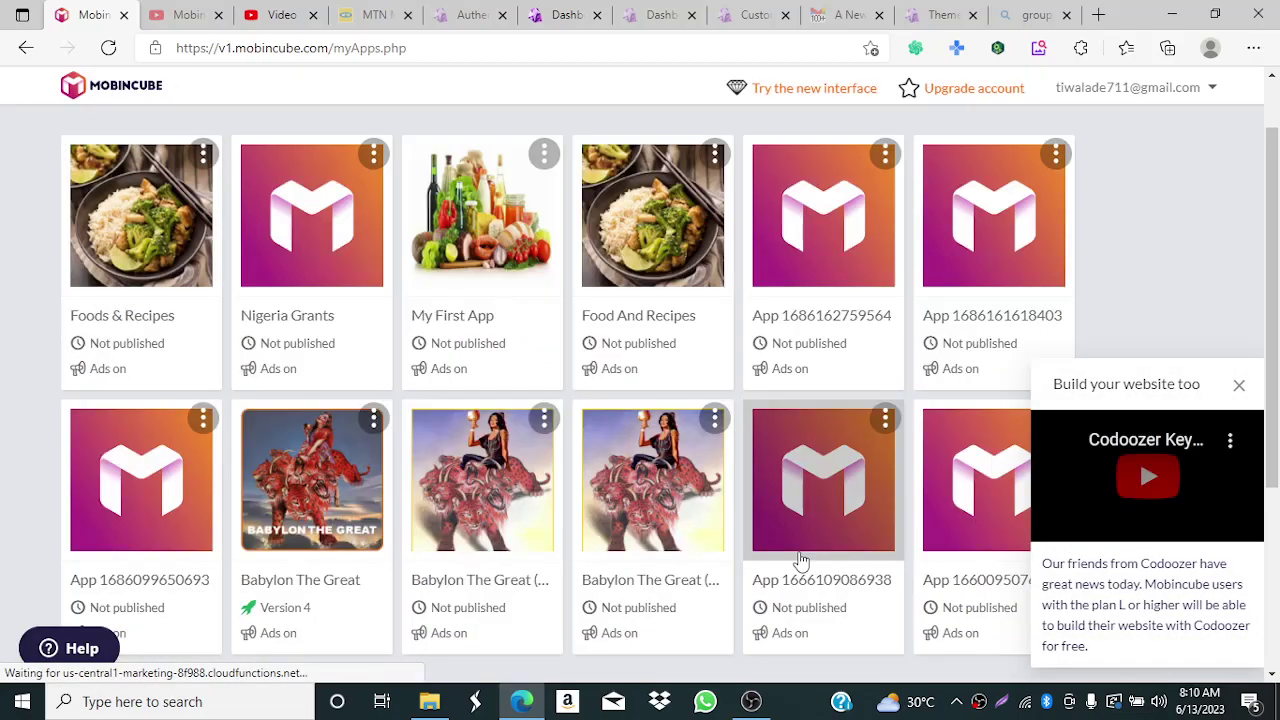
{"action": "left_click", "coordinate": [1239, 387]}
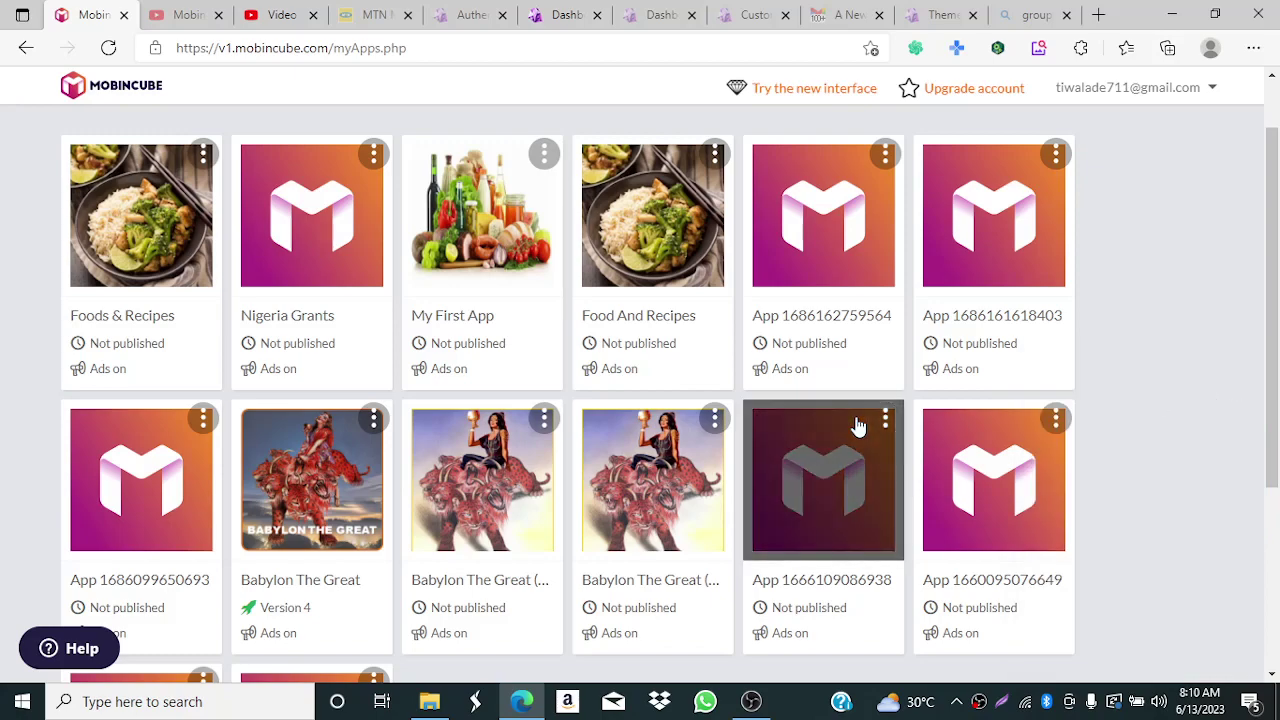
{"action": "left_click_drag", "start_coordinate": [1270, 233], "coordinate": [1268, 188]}
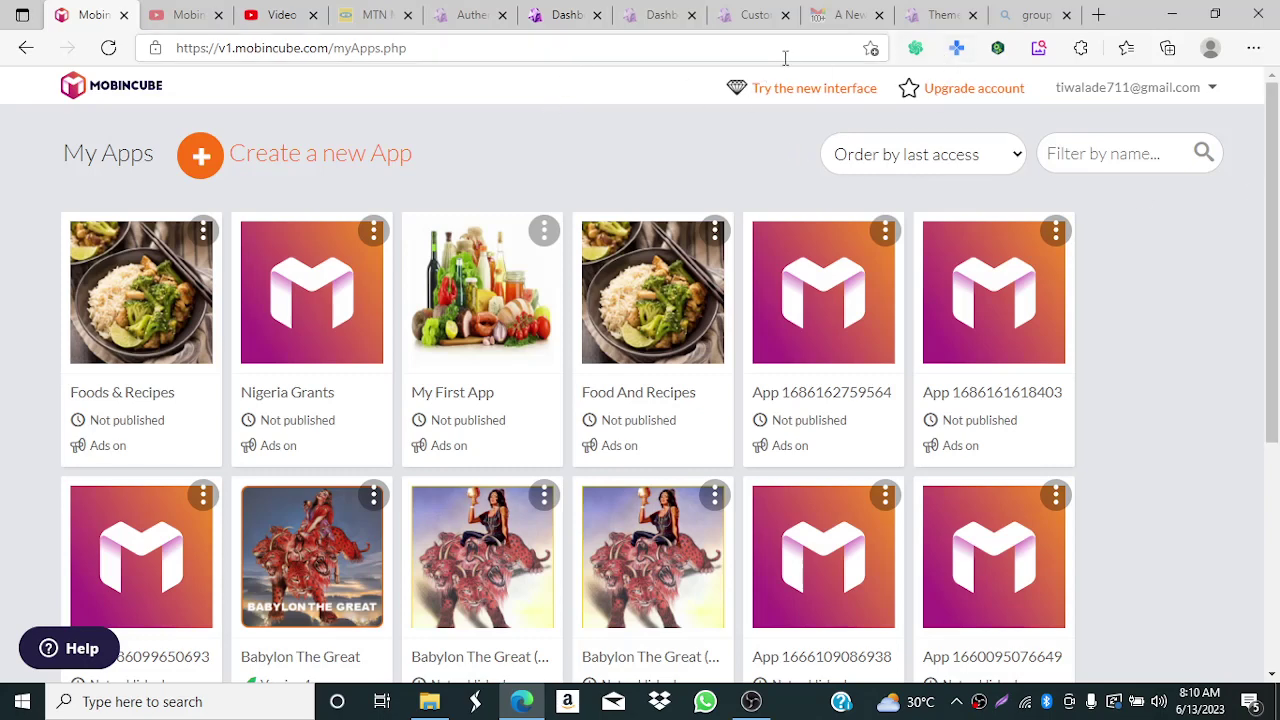
- Switch to the new Mobincube interface and open the Foods & Recipes application
{"action": "left_click", "coordinate": [826, 95]}
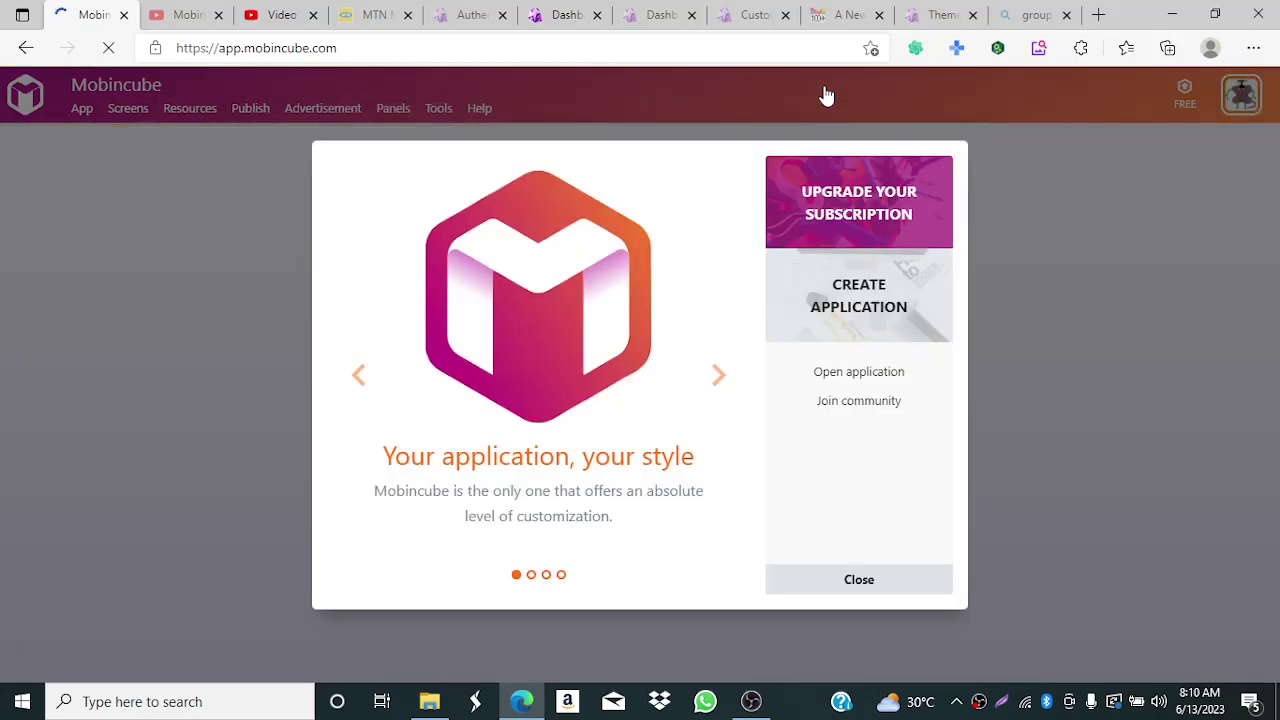
{"action": "left_click", "coordinate": [868, 375]}
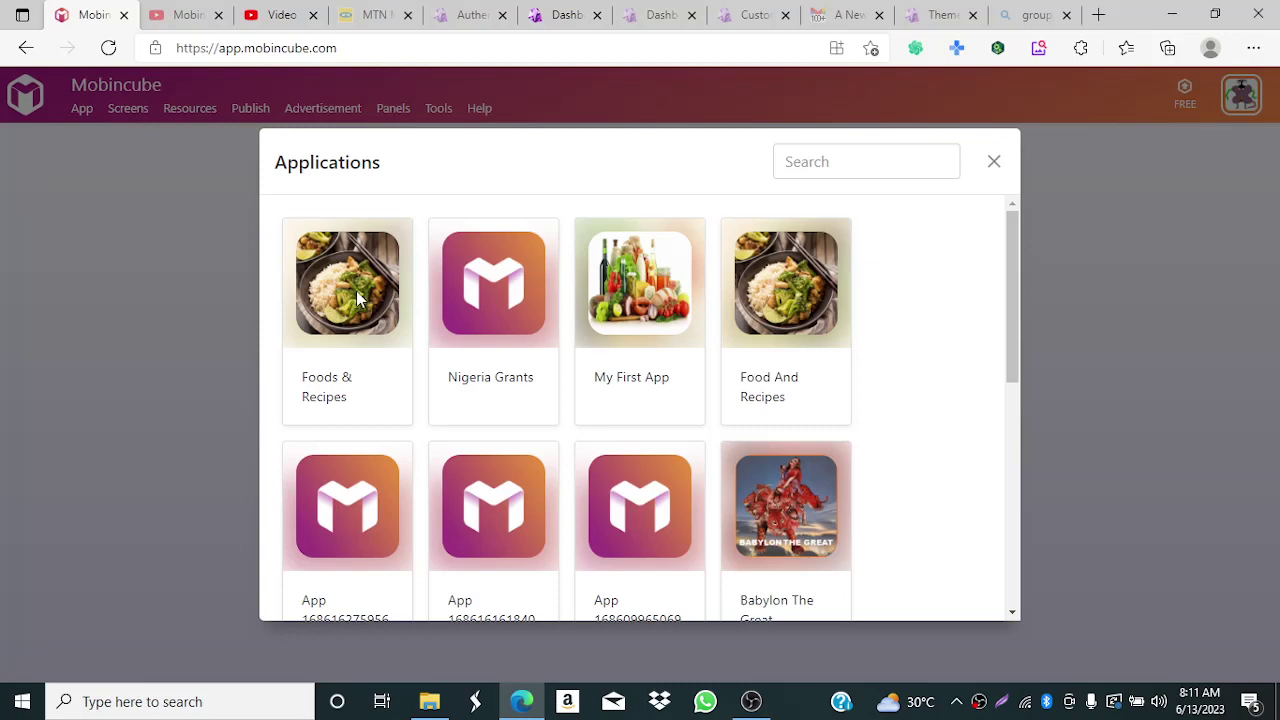
{"action": "left_click", "coordinate": [357, 296]}
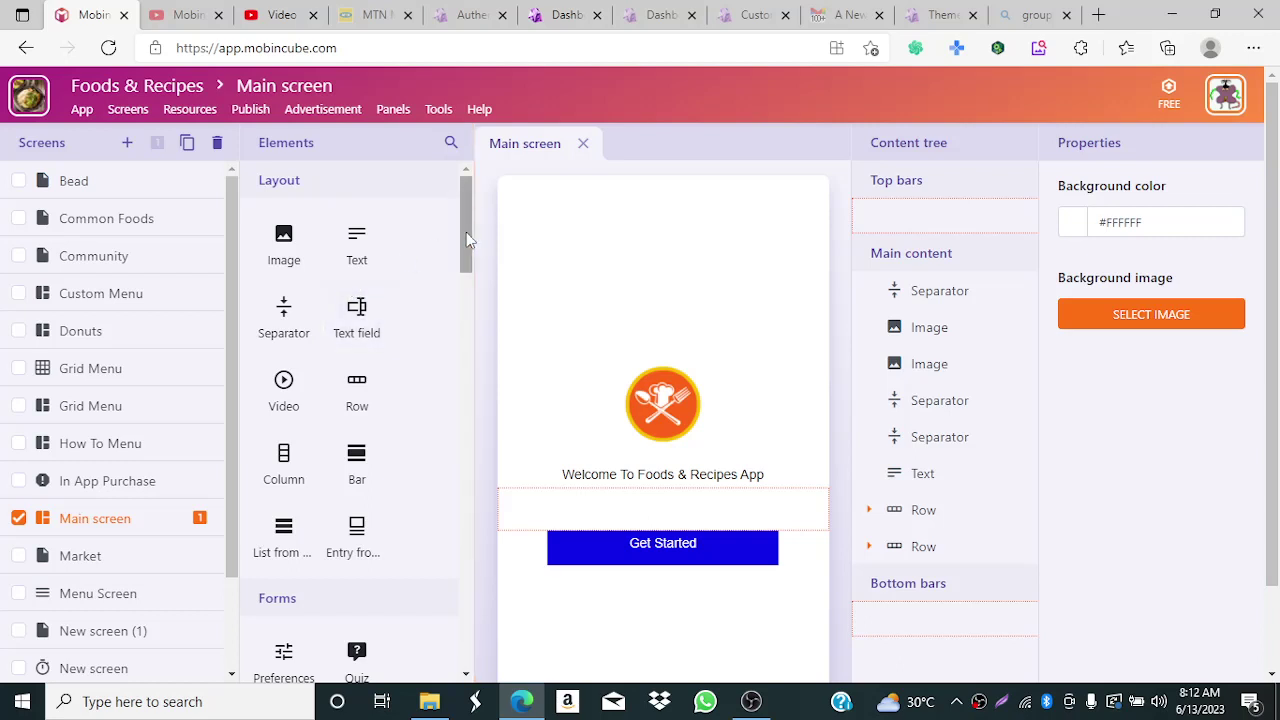
- Examine the main screen's layout, including the image above the logo and the area below the Get Started button
{"action": "mouse_move", "coordinate": [466, 232]}
{"action": "left_mouse_down"}
{"action": "mouse_move", "coordinate": [462, 320]}
{"action": "mouse_move", "coordinate": [460, 224]}
{"action": "left_mouse_up"}
{"action": "left_click", "coordinate": [699, 253]}
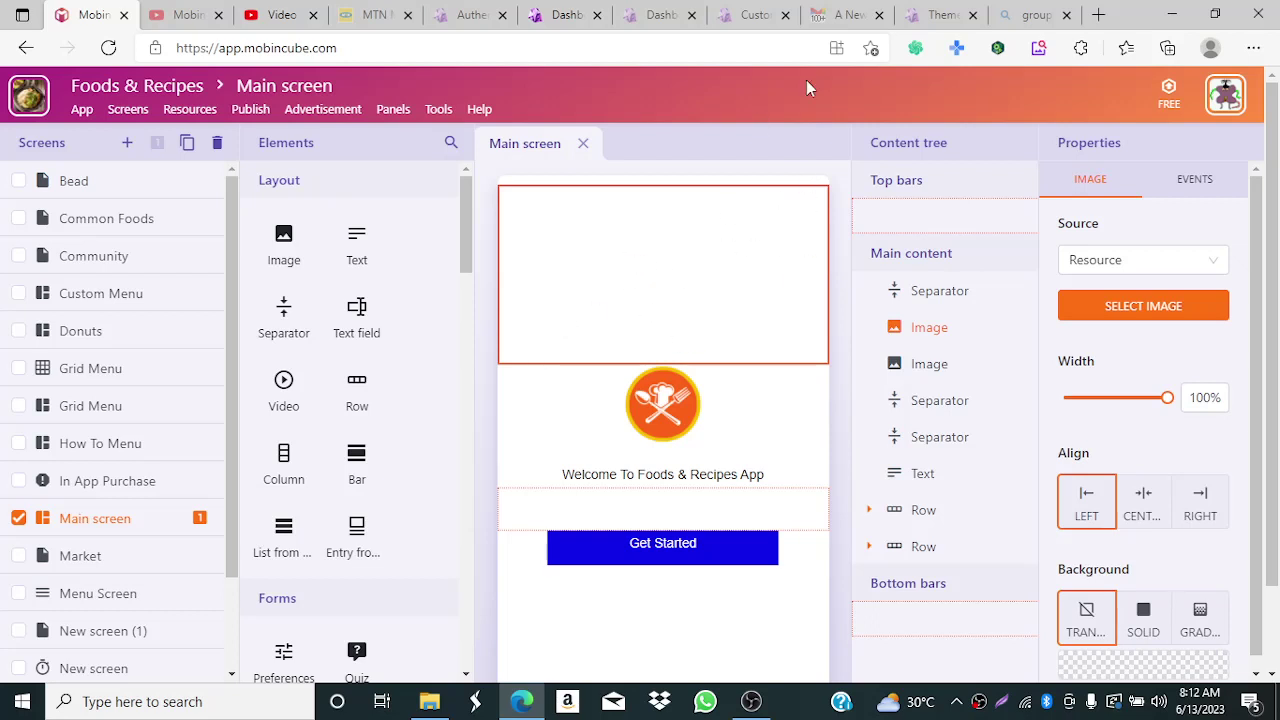
{"action": "left_click", "coordinate": [838, 389]}
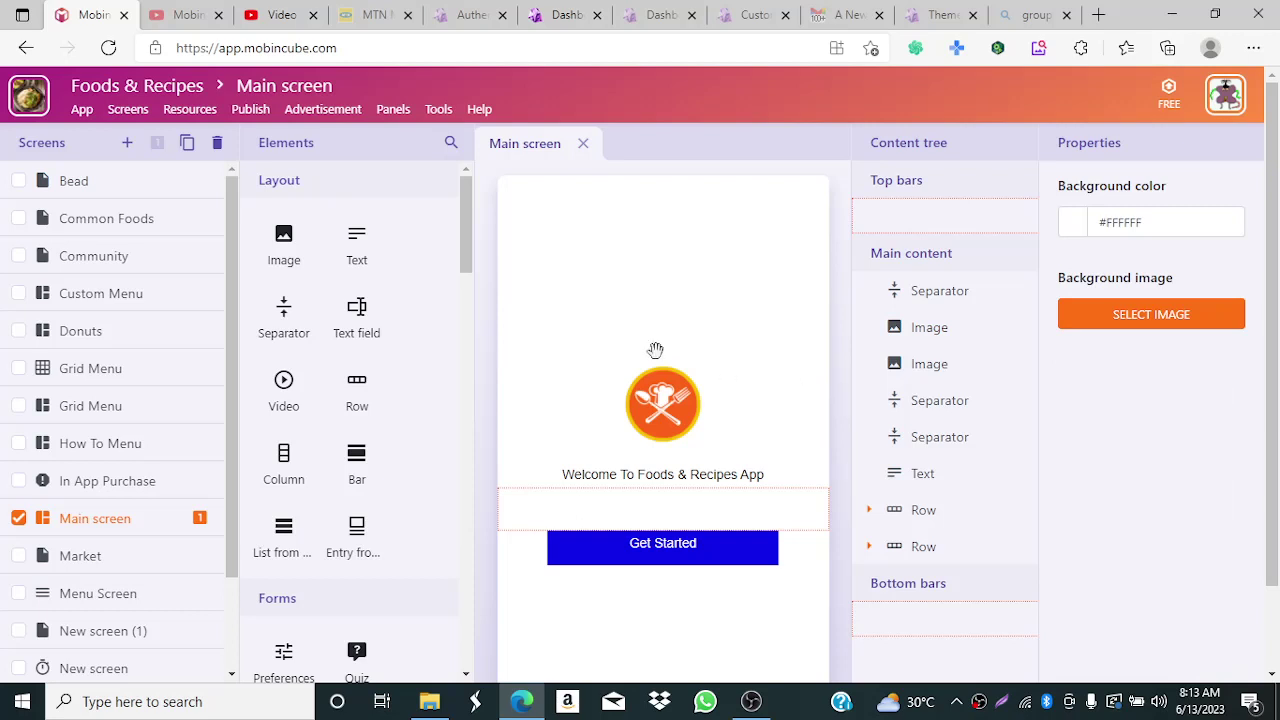
{"action": "scroll", "coordinate": [590, 280], "scroll_direction": "down", "scroll_amount": 2}
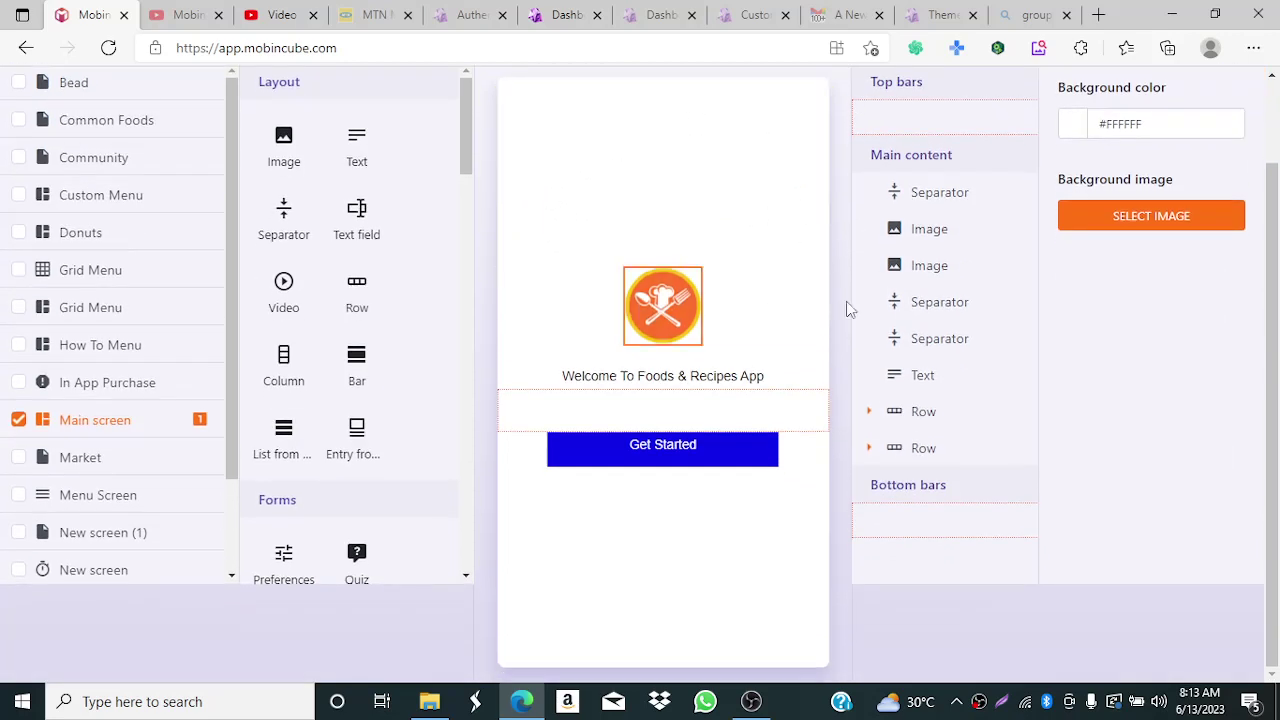
{"action": "mouse_move", "coordinate": [1272, 292]}
{"action": "left_mouse_down"}
{"action": "mouse_move", "coordinate": [1272, 281]}
{"action": "mouse_move", "coordinate": [1271, 310]}
{"action": "left_mouse_up"}
{"action": "scroll", "coordinate": [778, 314], "scroll_direction": "up", "scroll_amount": 1}
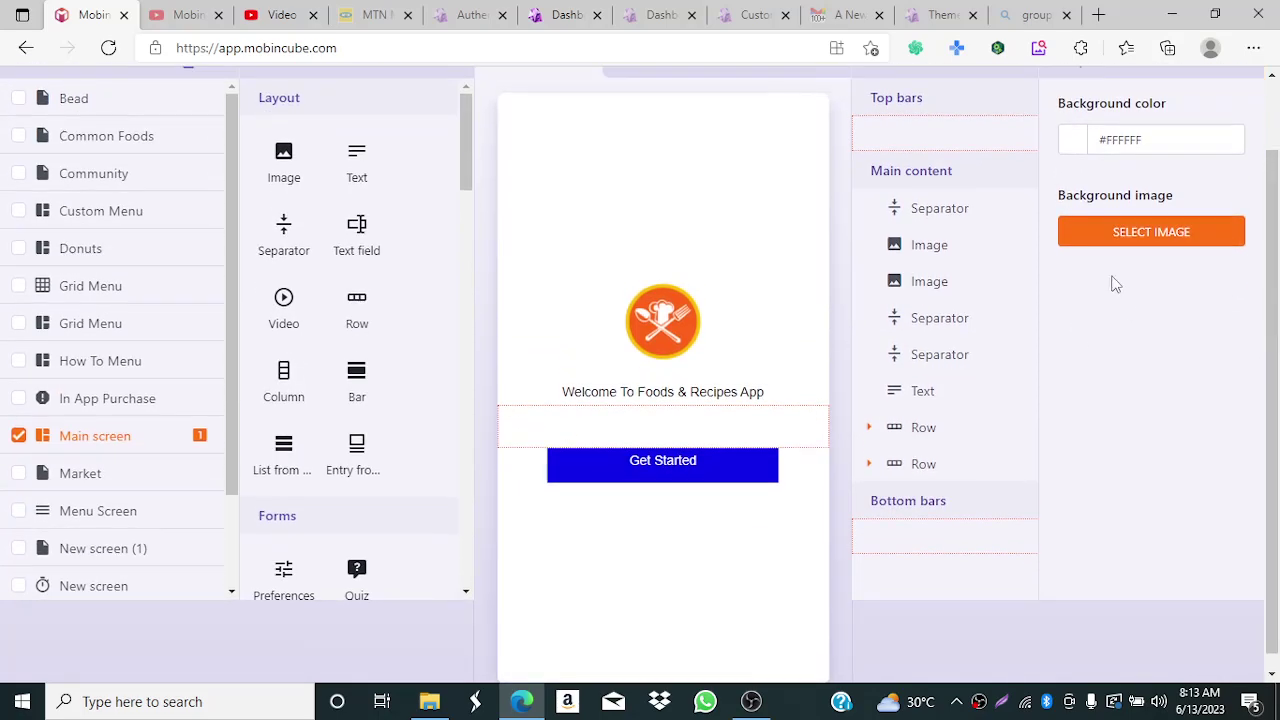
{"action": "scroll", "coordinate": [1115, 284], "scroll_direction": "up", "scroll_amount": 2}
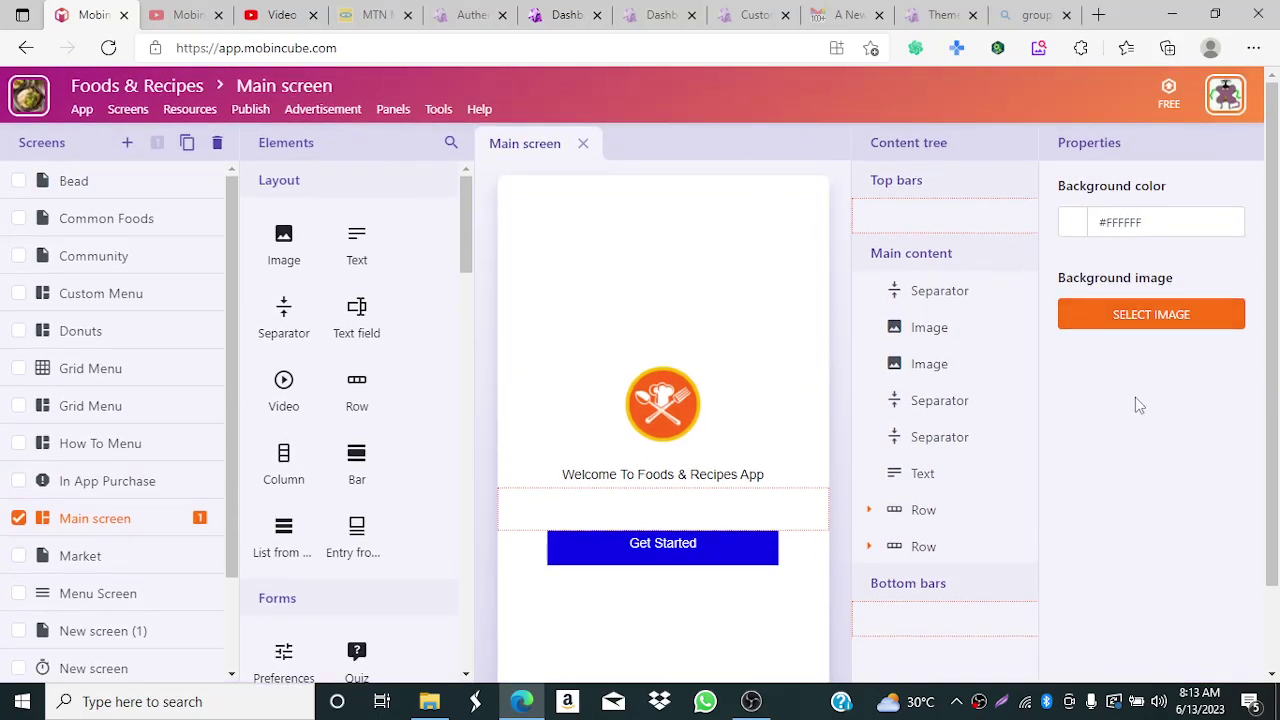
- Try red CF1111 and dark brown 3F2323 as the main screen's background color
{"action": "left_click", "coordinate": [1121, 315]}
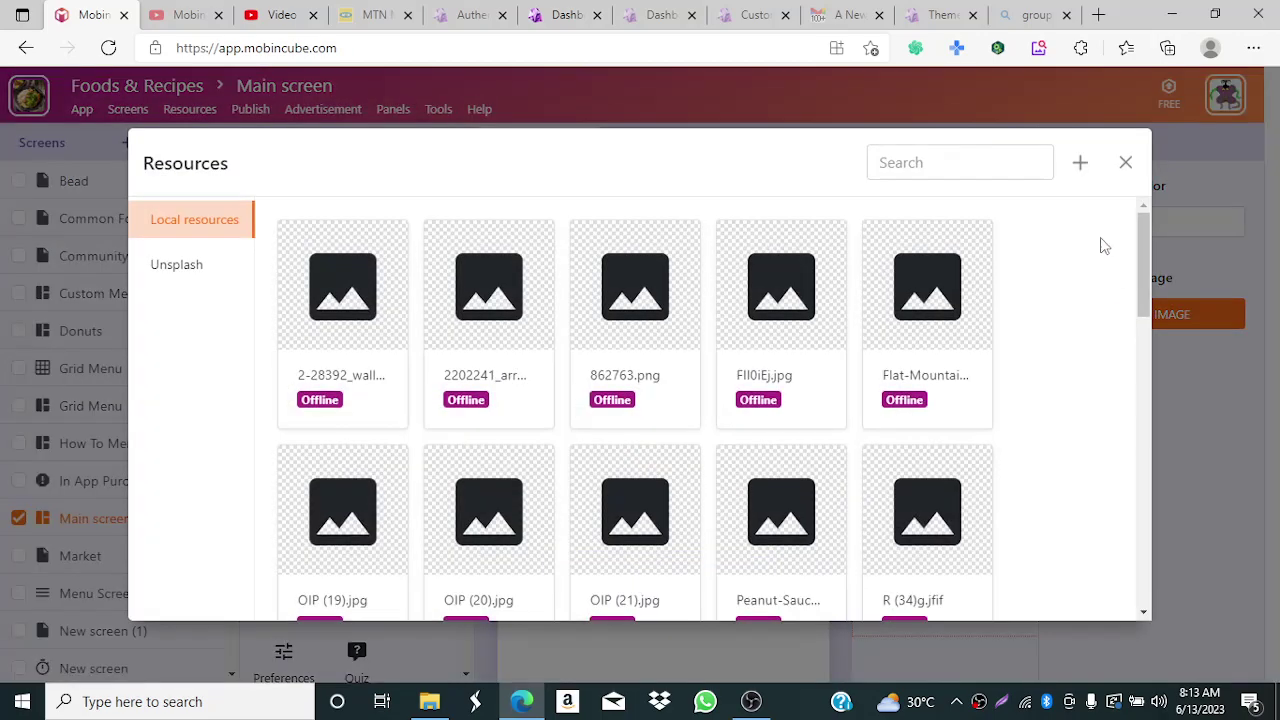
{"action": "left_click", "coordinate": [1125, 162]}
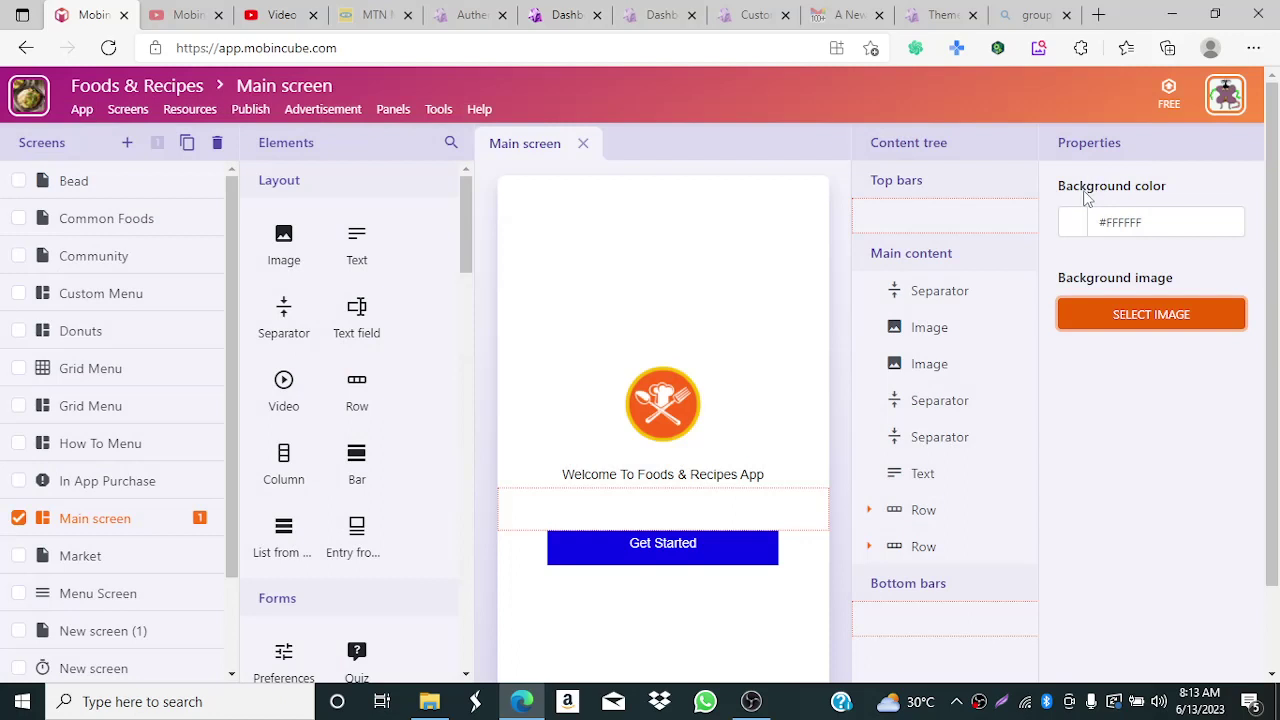
{"action": "left_click", "coordinate": [1117, 222]}
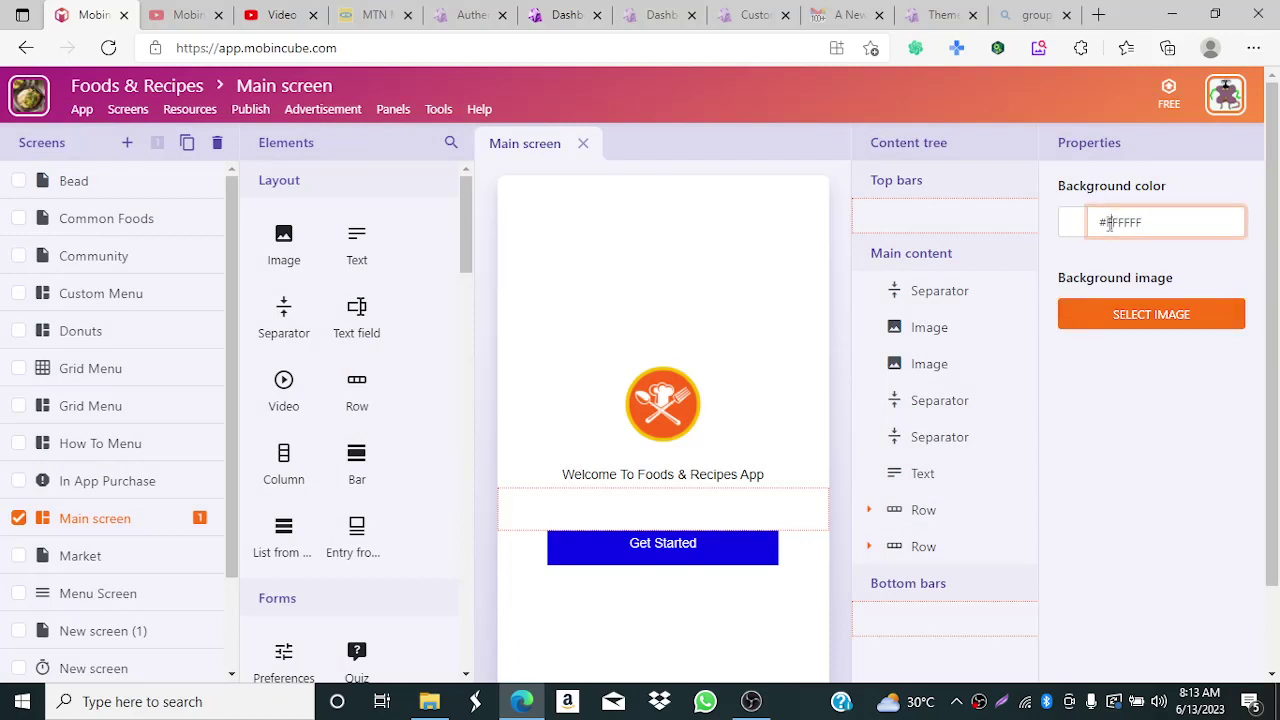
{"action": "left_click", "coordinate": [1070, 228]}
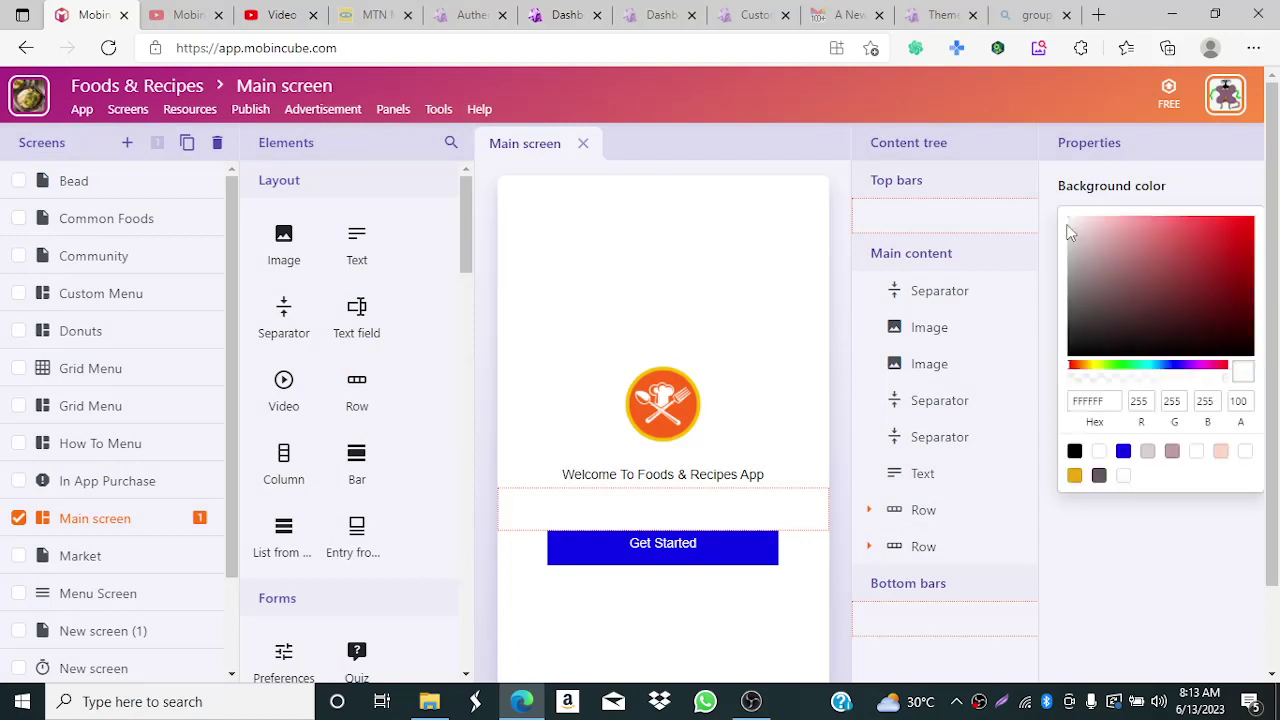
{"action": "left_click", "coordinate": [1240, 245]}
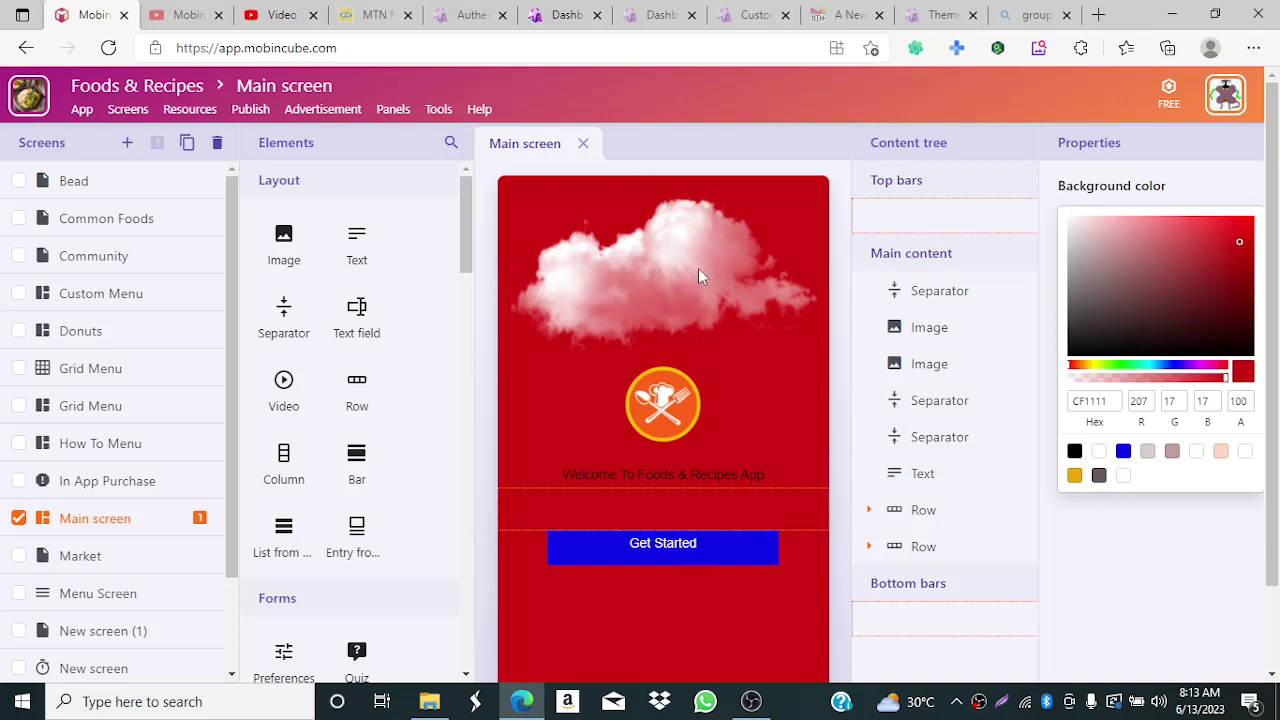
{"action": "left_click", "coordinate": [1150, 323]}
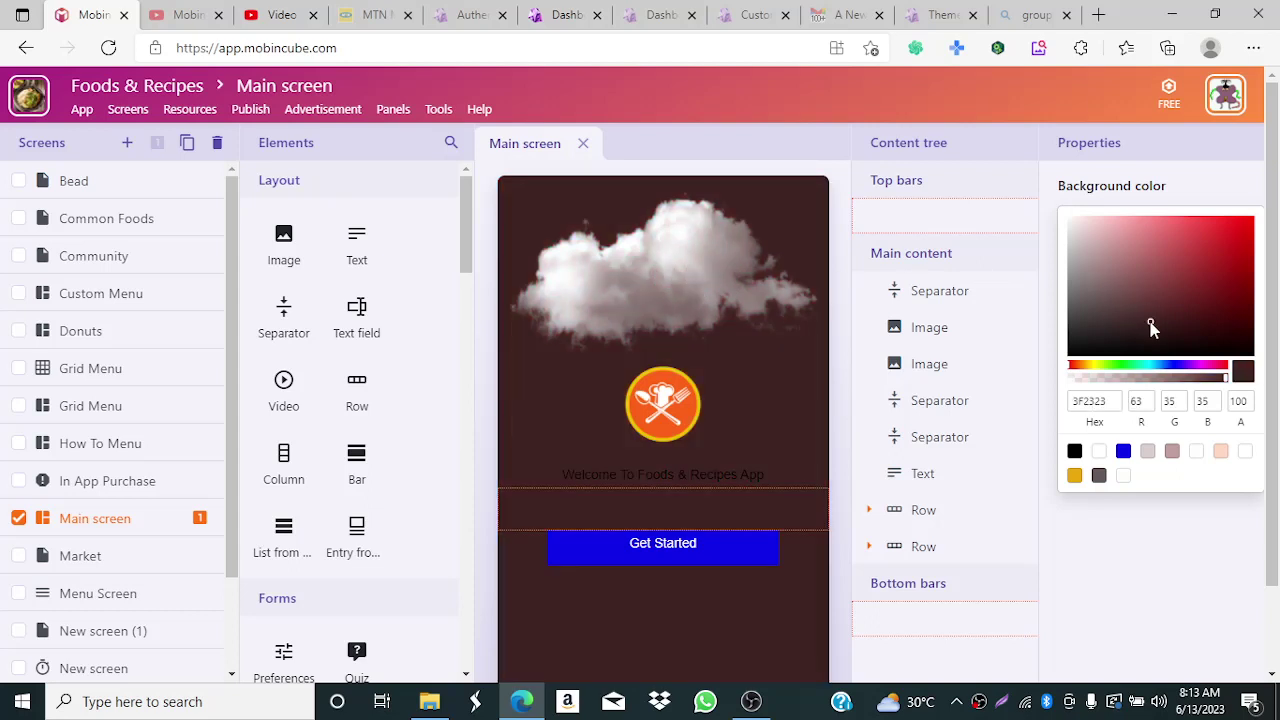
{"action": "left_click", "coordinate": [1183, 554]}
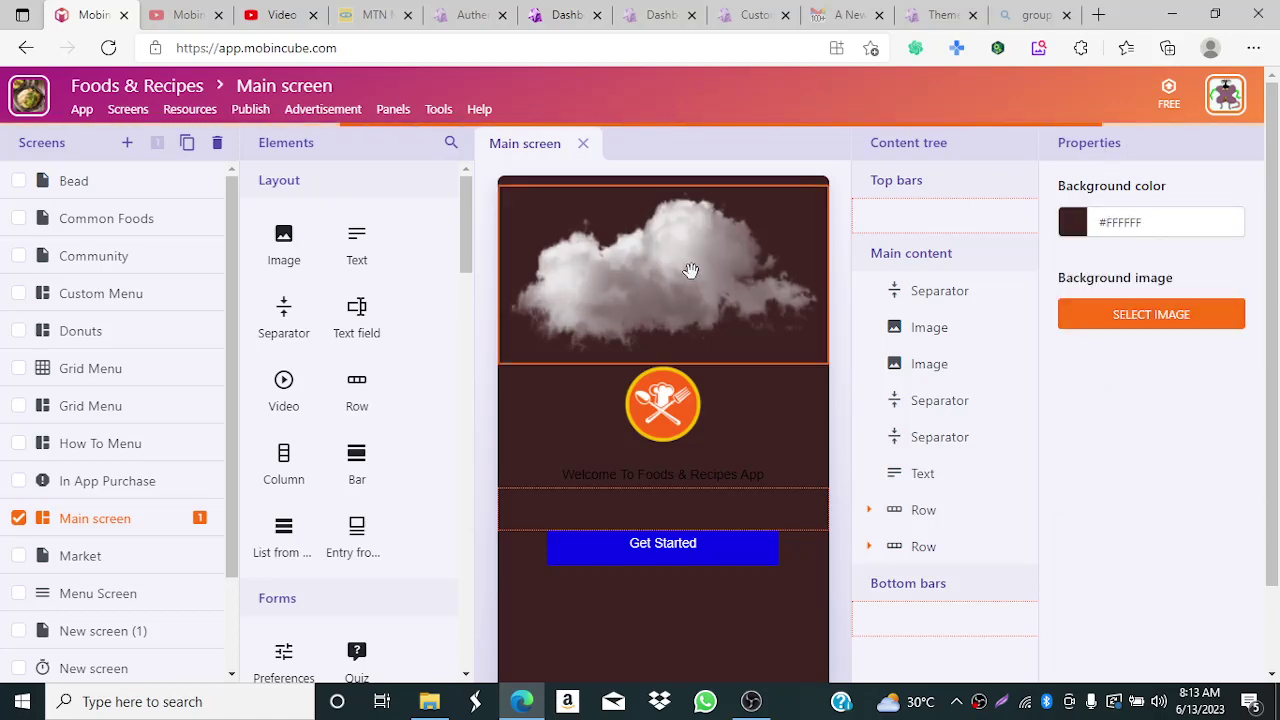
- Set the main screen's background color to the light greyish pink #dacfcf from the saved swatches
{"action": "scroll", "coordinate": [870, 402], "scroll_direction": "down", "scroll_amount": 1}
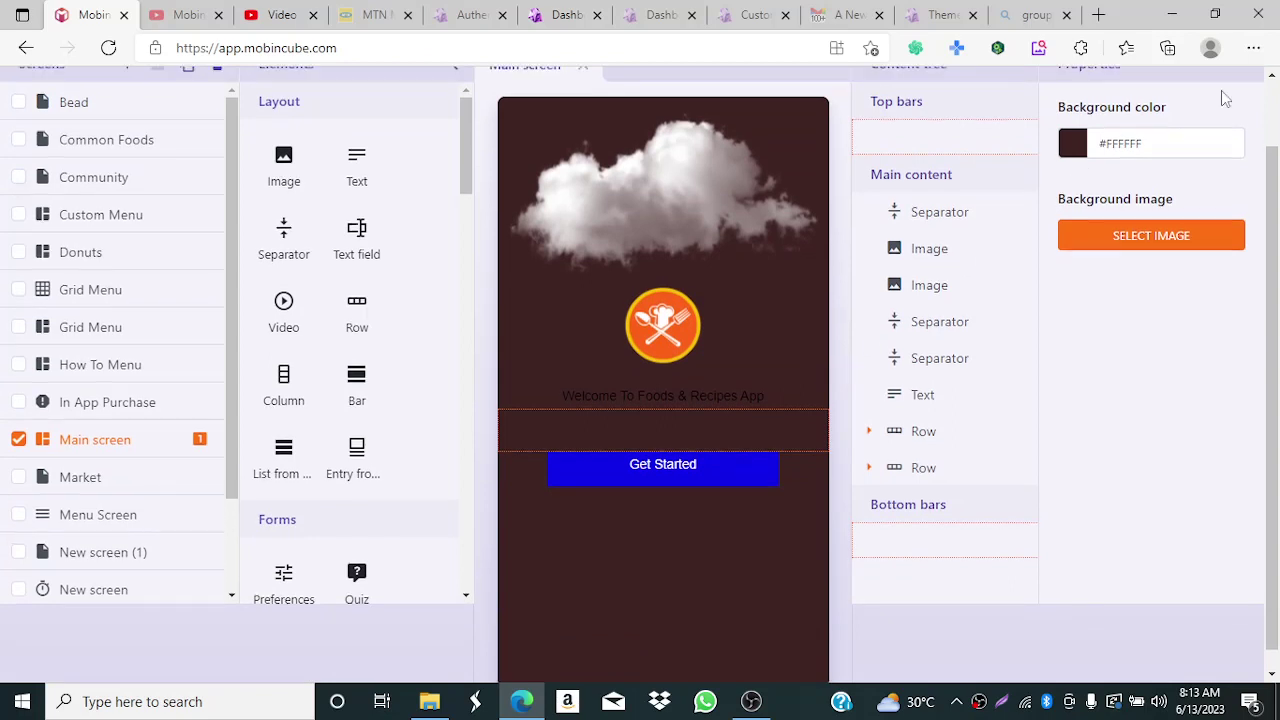
{"action": "scroll", "coordinate": [1160, 160], "scroll_direction": "up", "scroll_amount": 1}
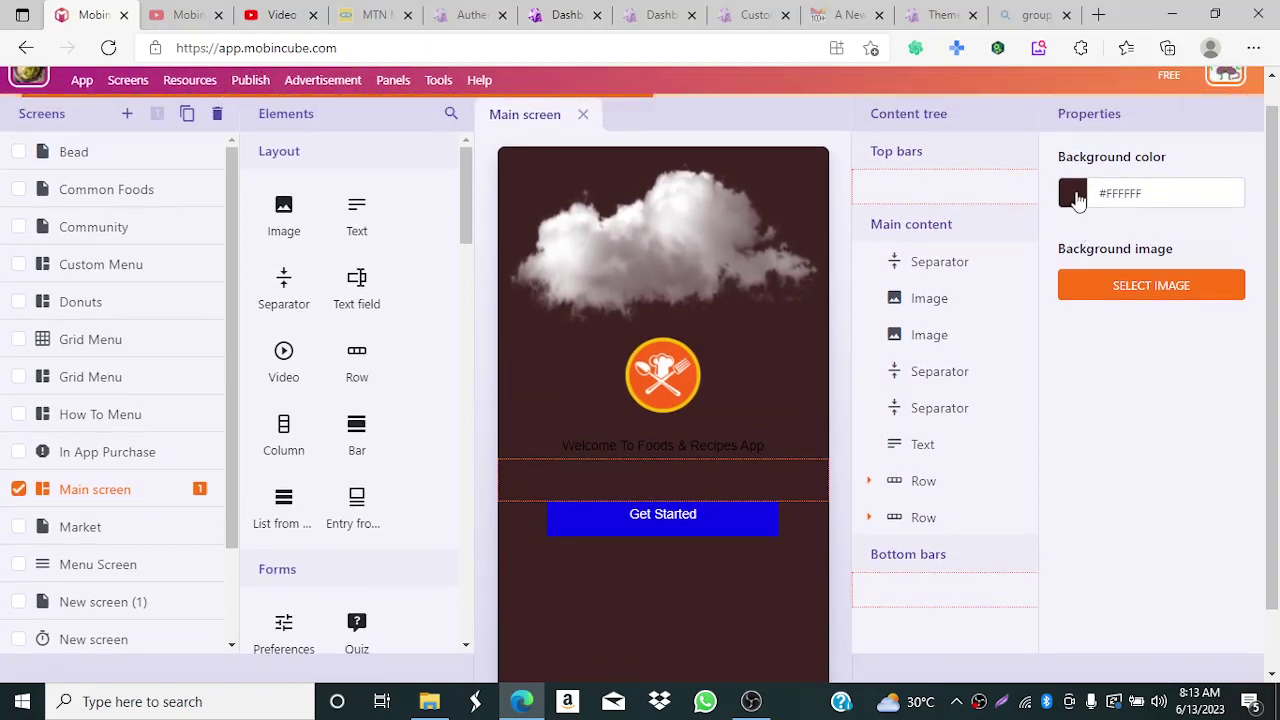
{"action": "left_click", "coordinate": [1074, 194]}
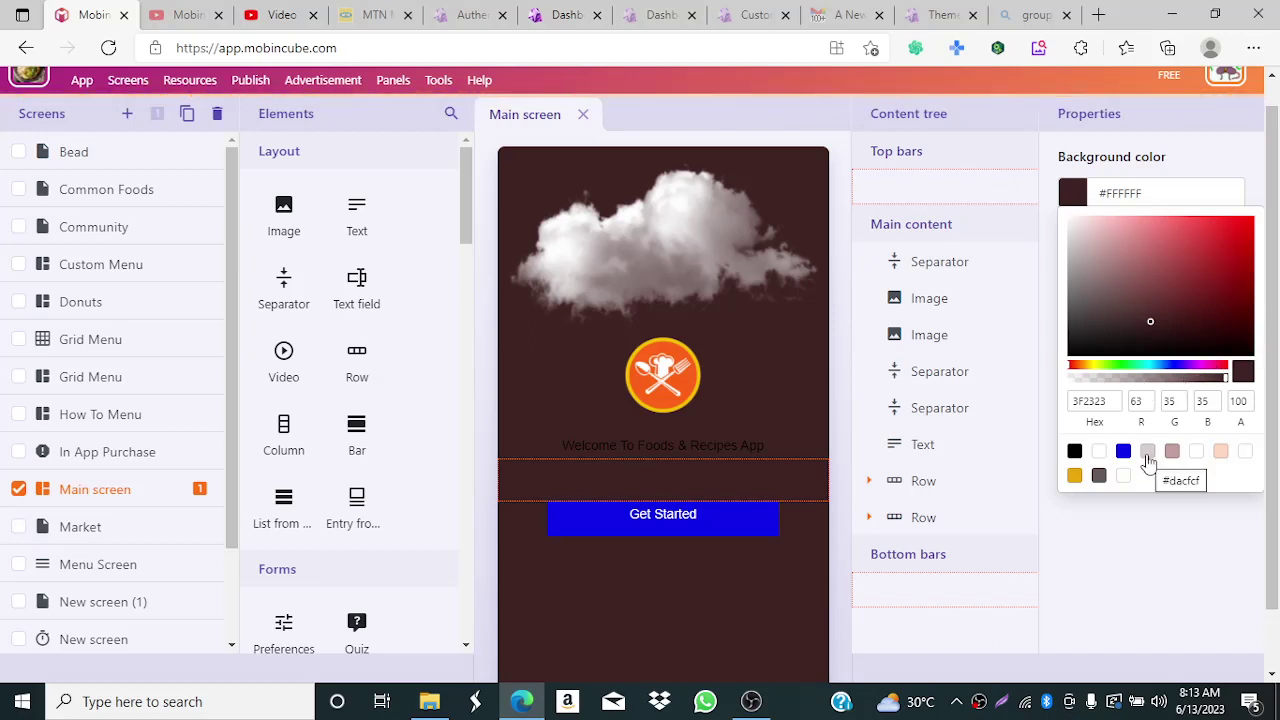
{"action": "left_click", "coordinate": [1147, 452]}
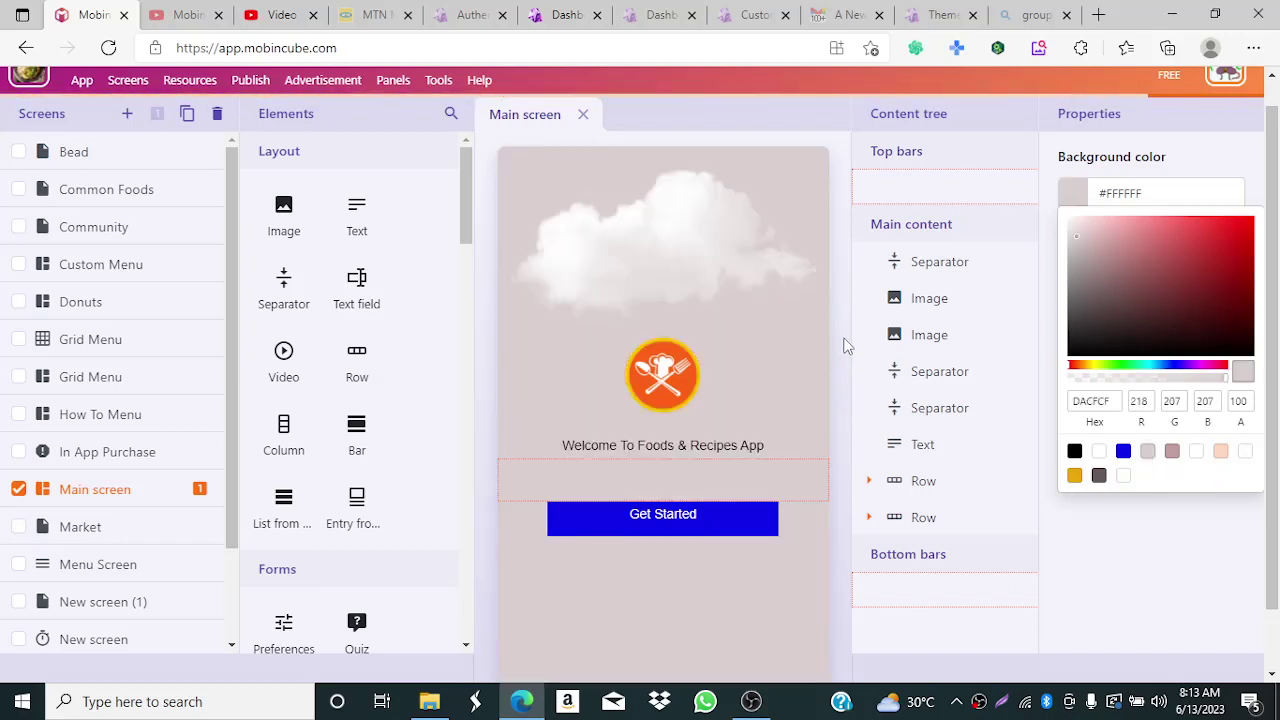
- Replace the cloud image above the logo with the first bokeh PNG from the local resources
{"action": "left_click", "coordinate": [678, 226]}
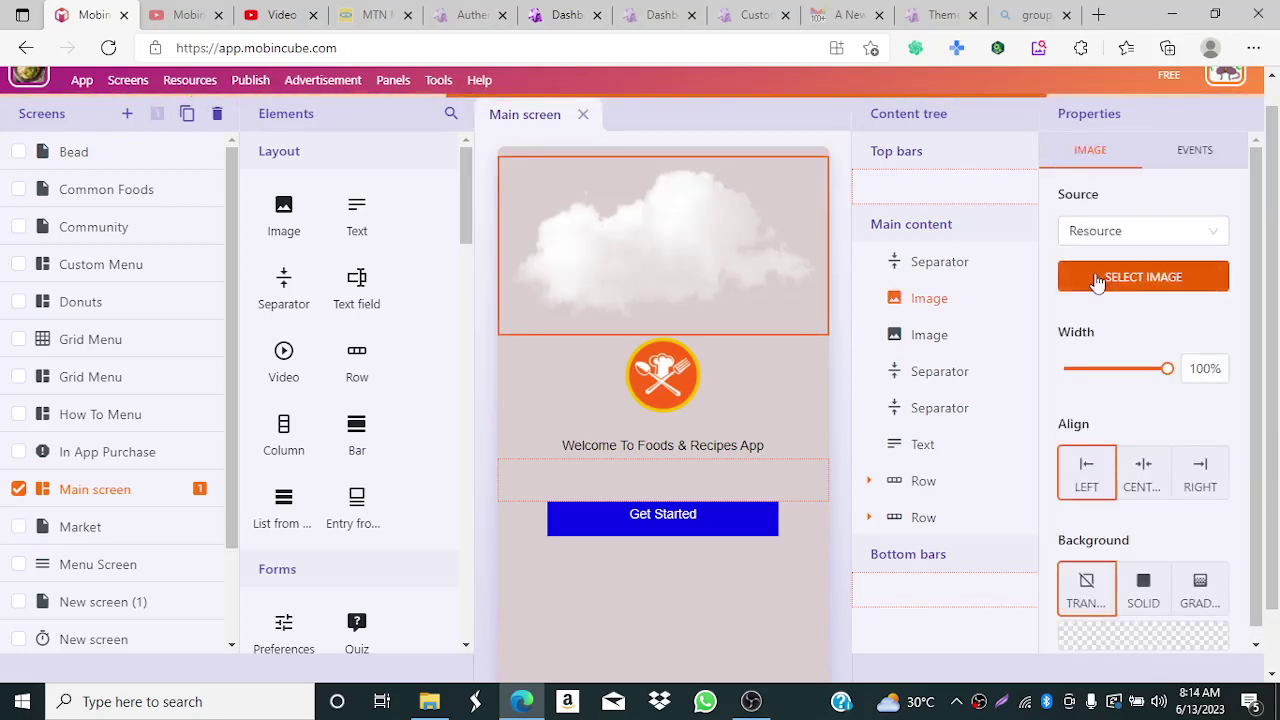
{"action": "left_click", "coordinate": [1094, 272]}
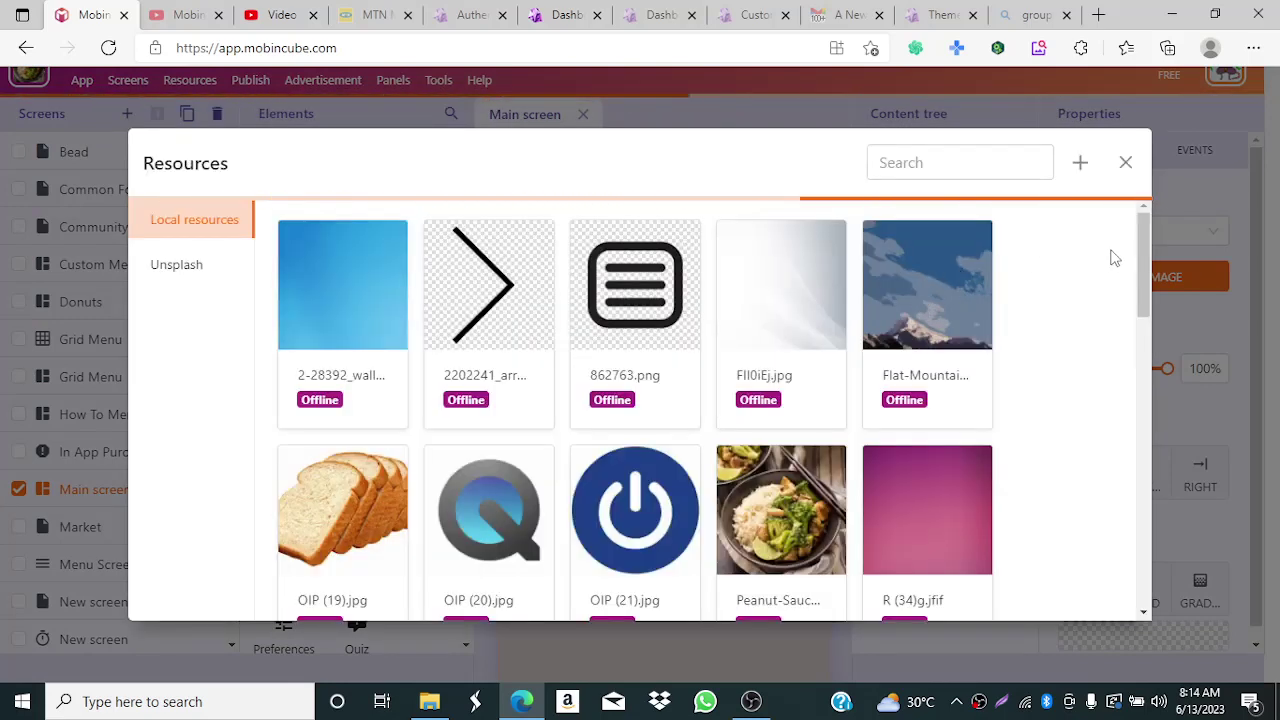
{"action": "left_click_drag", "start_coordinate": [1143, 270], "coordinate": [1142, 470]}
{"action": "scroll", "coordinate": [1140, 290], "scroll_direction": "down", "scroll_amount": 1}
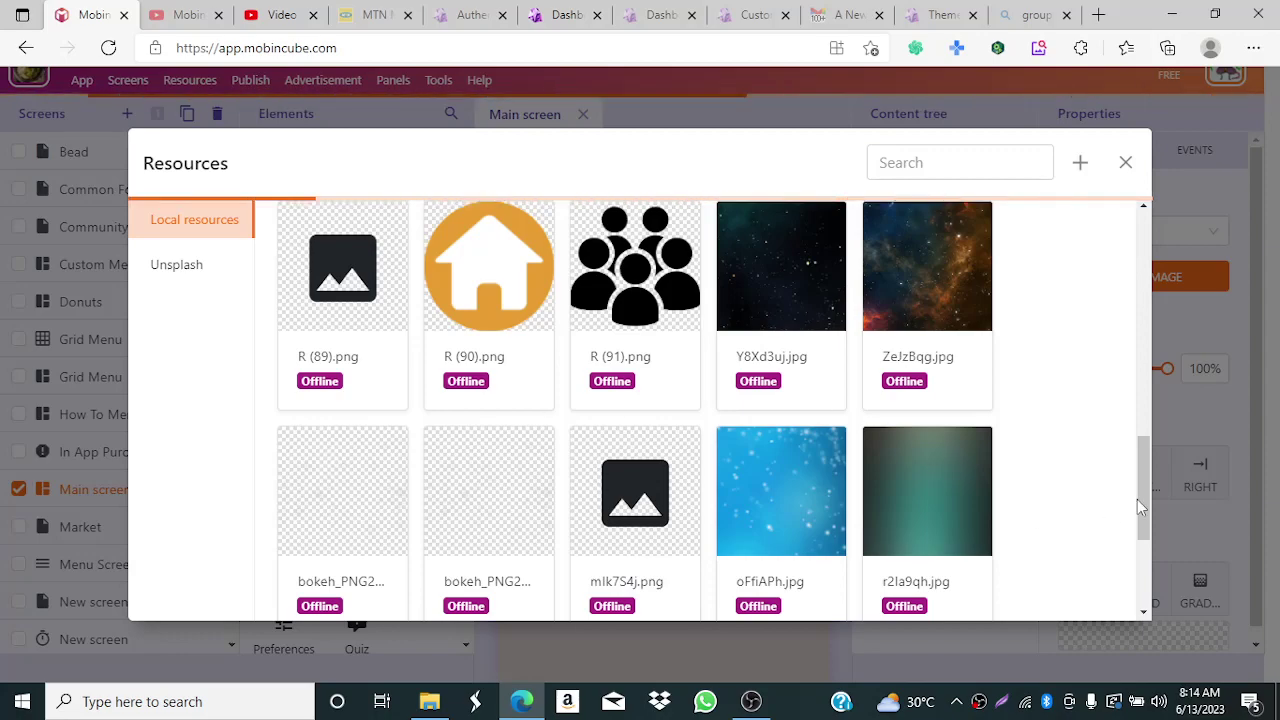
{"action": "left_click_drag", "start_coordinate": [1145, 528], "coordinate": [1128, 397]}
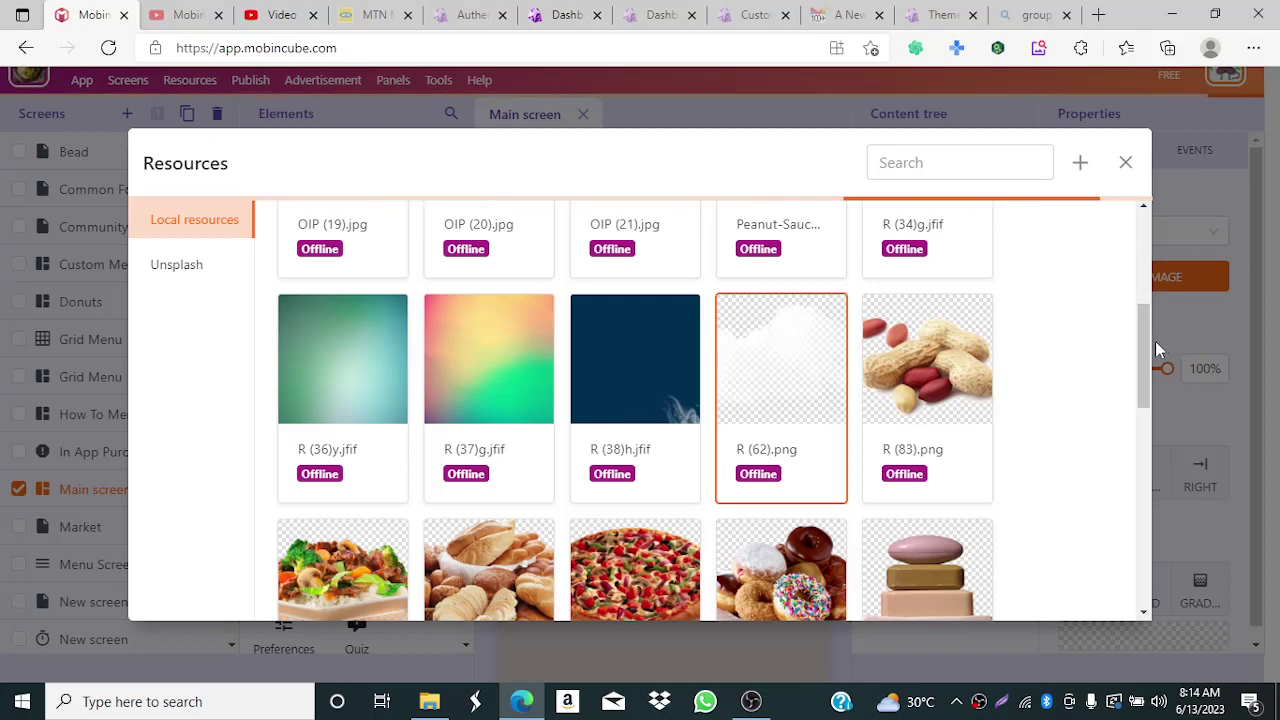
{"action": "left_click_drag", "start_coordinate": [1144, 338], "coordinate": [1123, 480]}
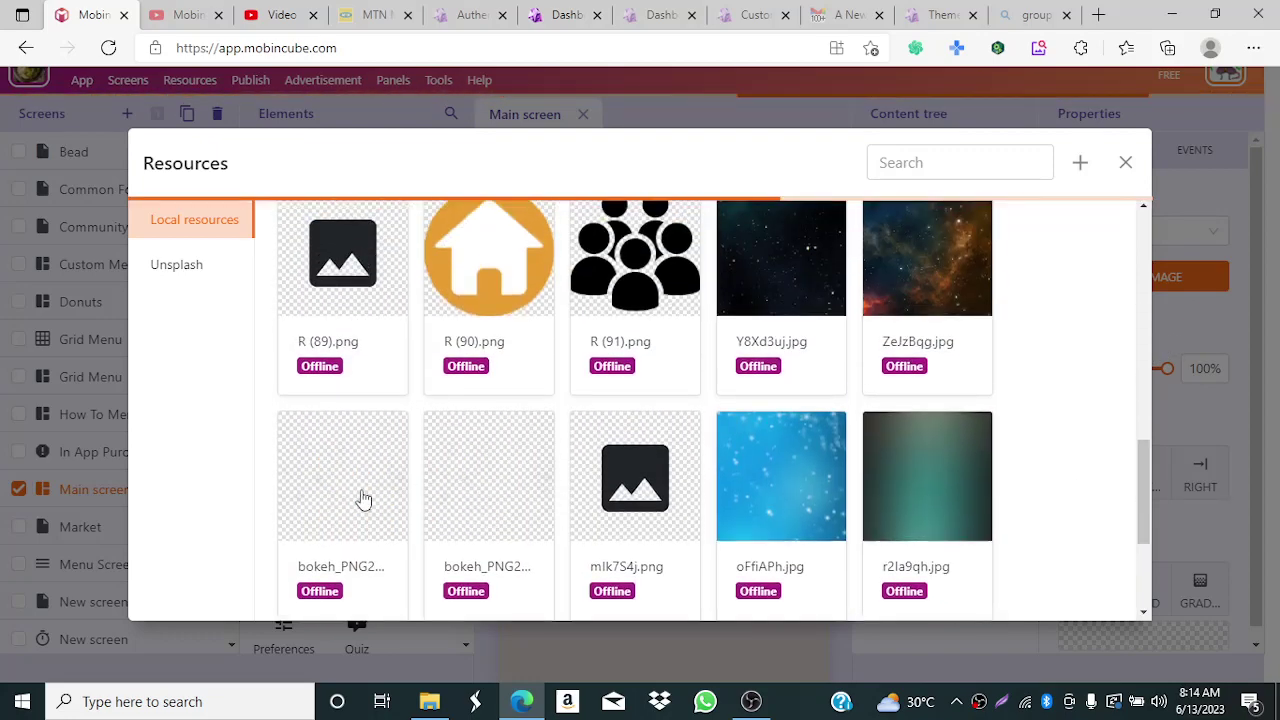
{"action": "left_click", "coordinate": [361, 500]}
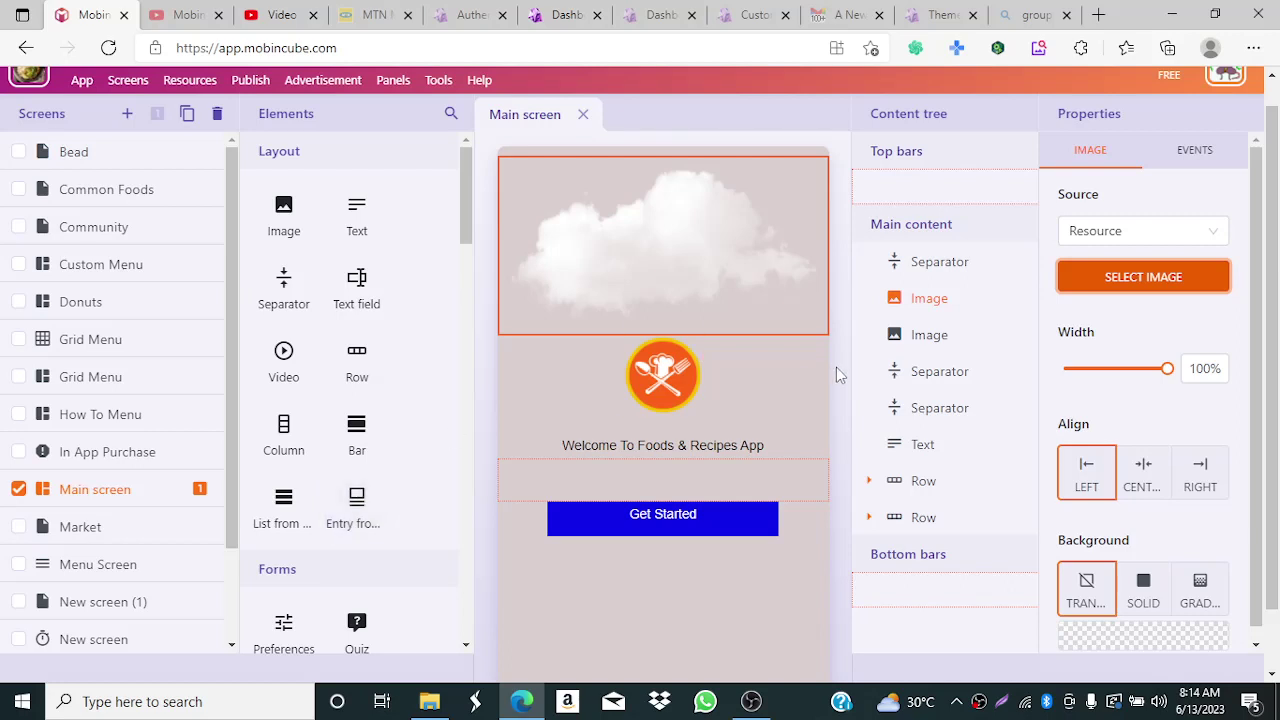
{"action": "left_click", "coordinate": [843, 393]}
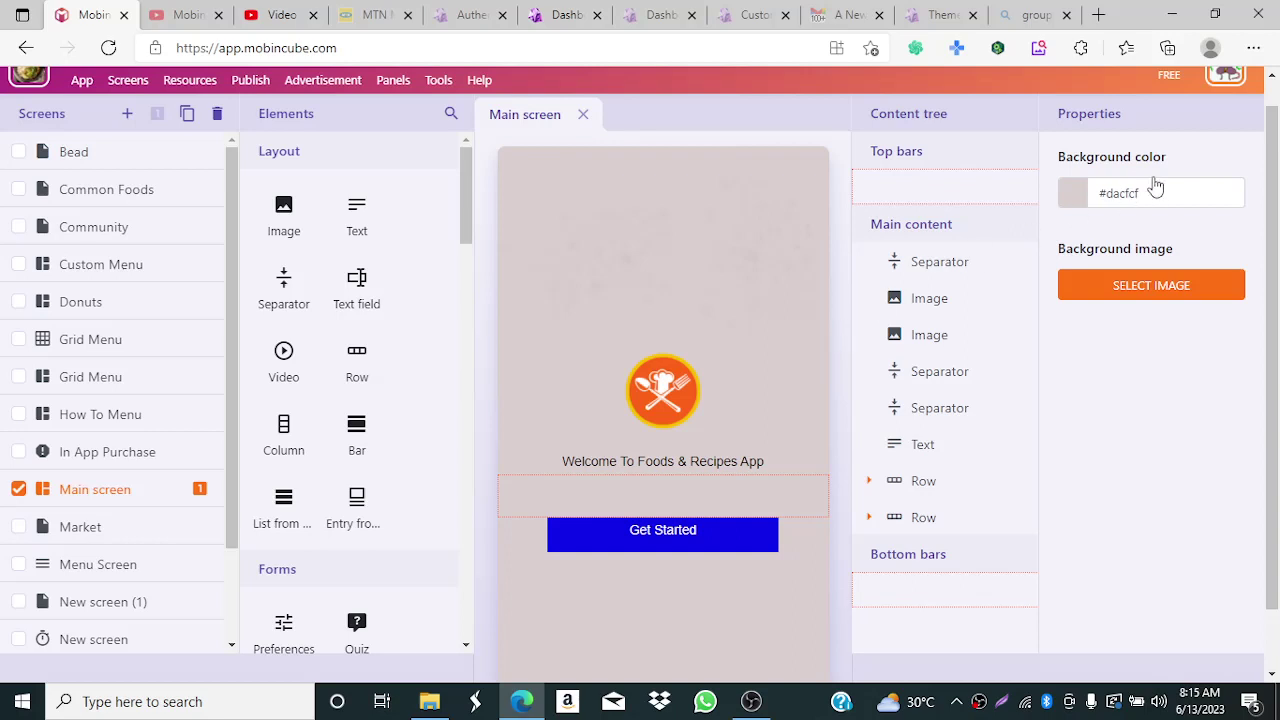
{"action": "scroll", "coordinate": [1155, 212], "scroll_direction": "up", "scroll_amount": 1}
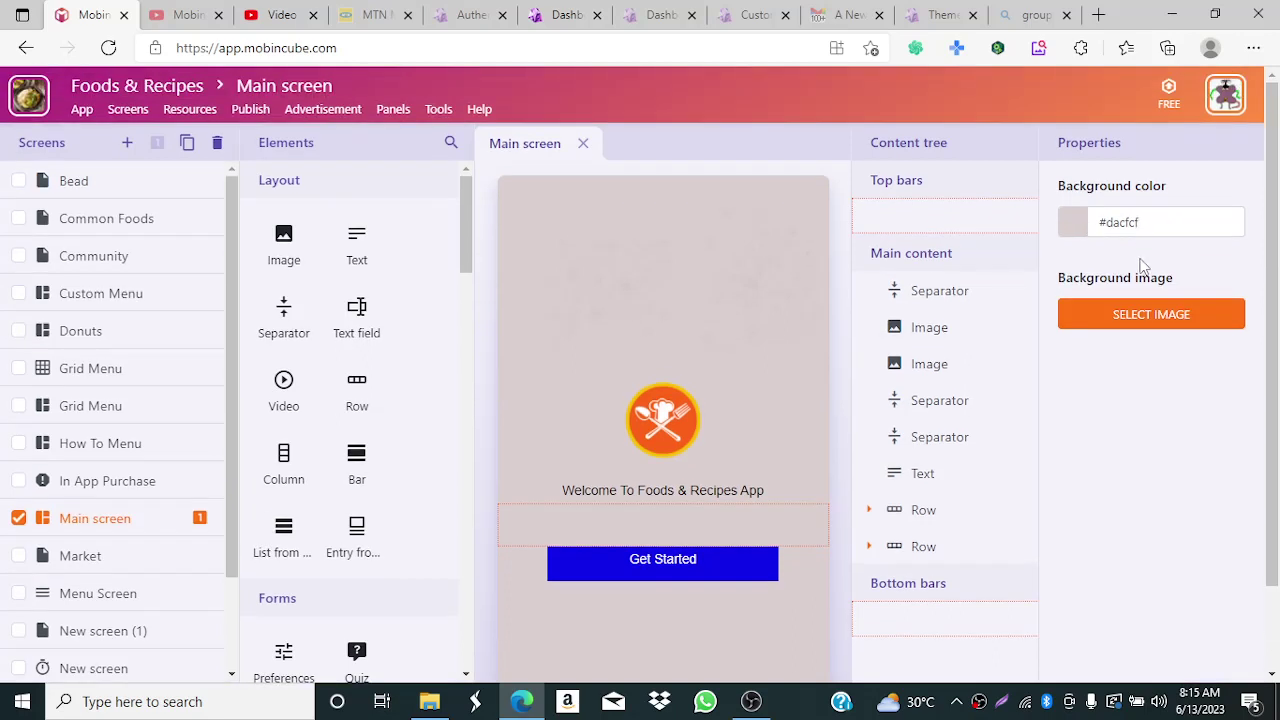
- Try blue 1212E2, dark navy 09091D and slate 5C5C7E as the main screen's background color, and settle on near-white #f4f4fa
{"action": "left_click", "coordinate": [1075, 226]}
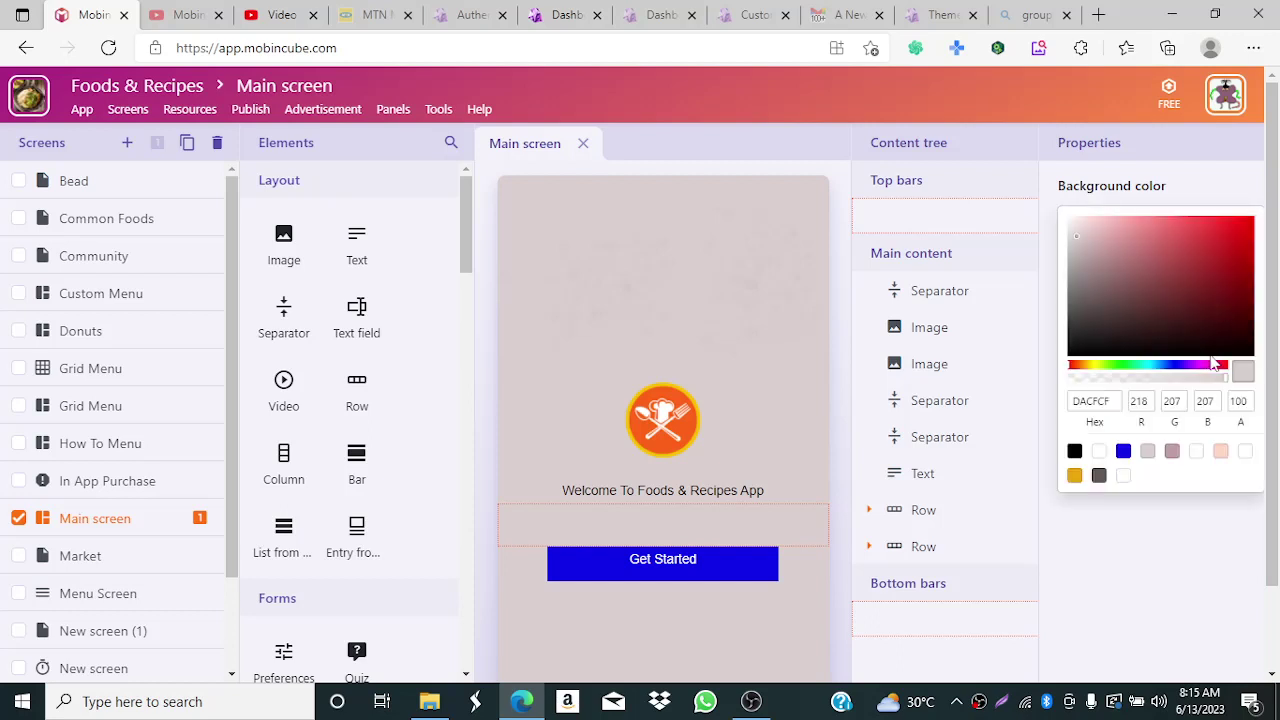
{"action": "left_click", "coordinate": [1176, 366]}
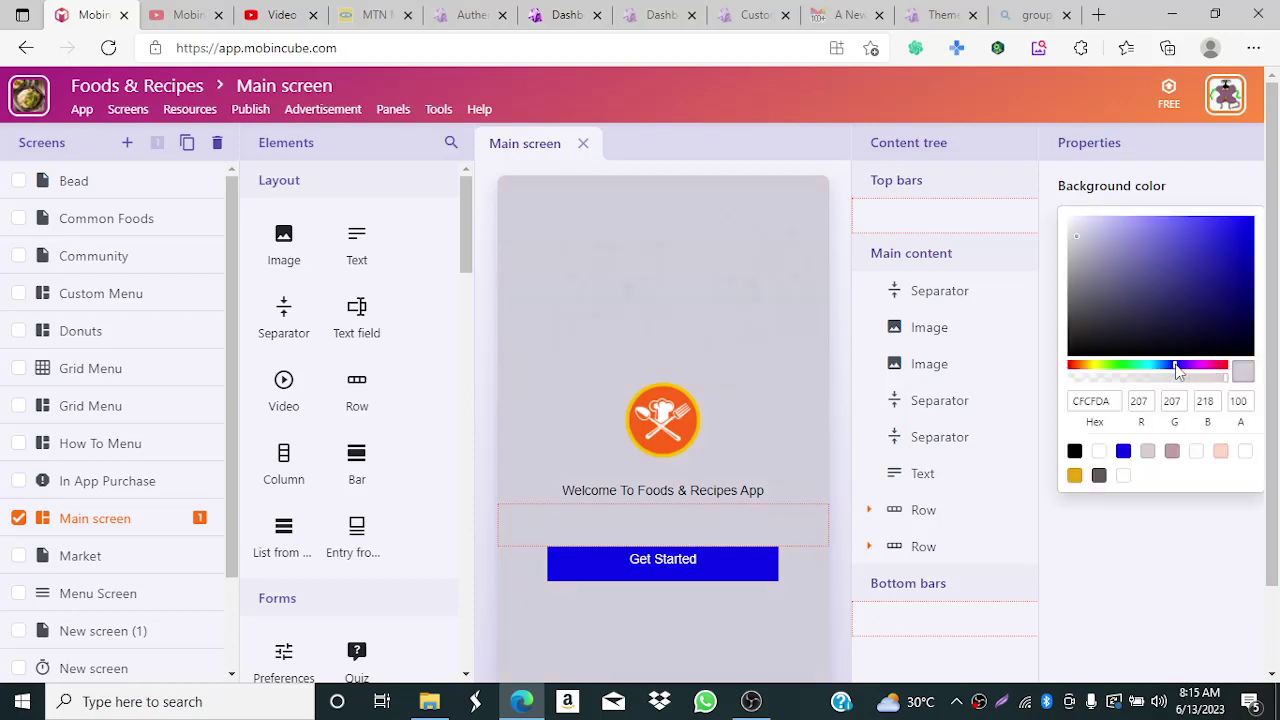
{"action": "left_click", "coordinate": [1240, 234]}
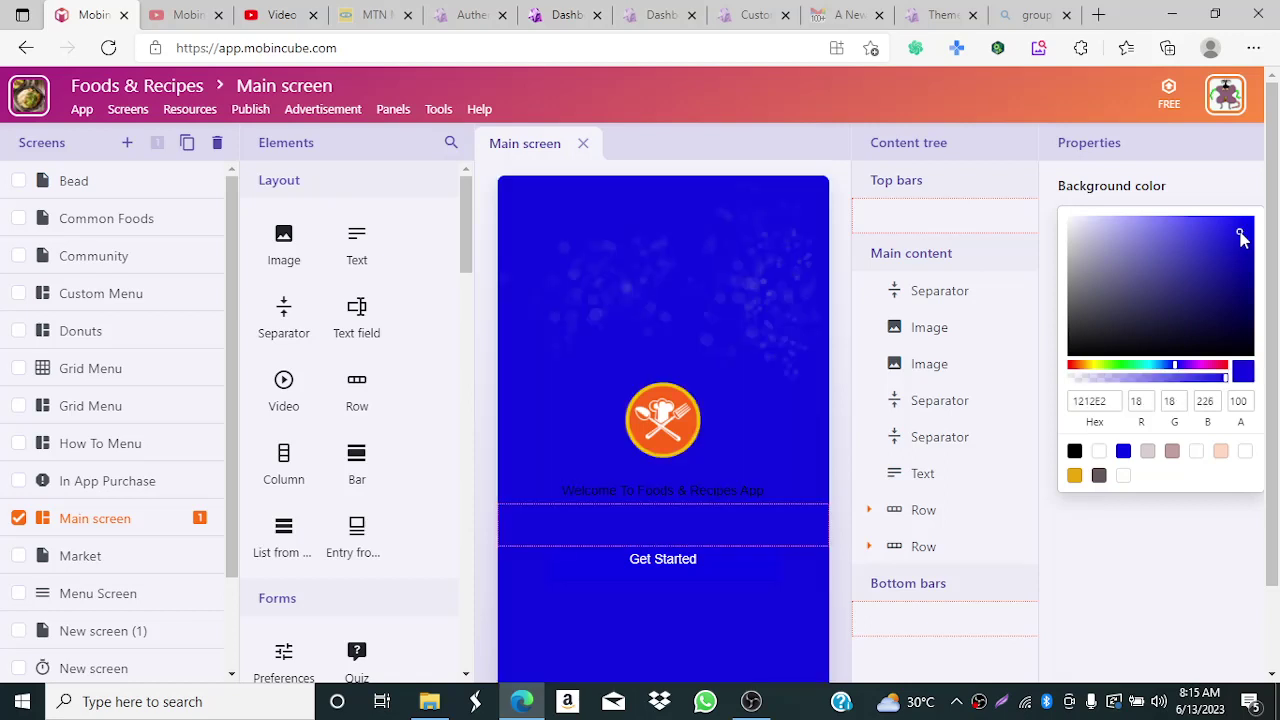
{"action": "left_click", "coordinate": [1197, 343]}
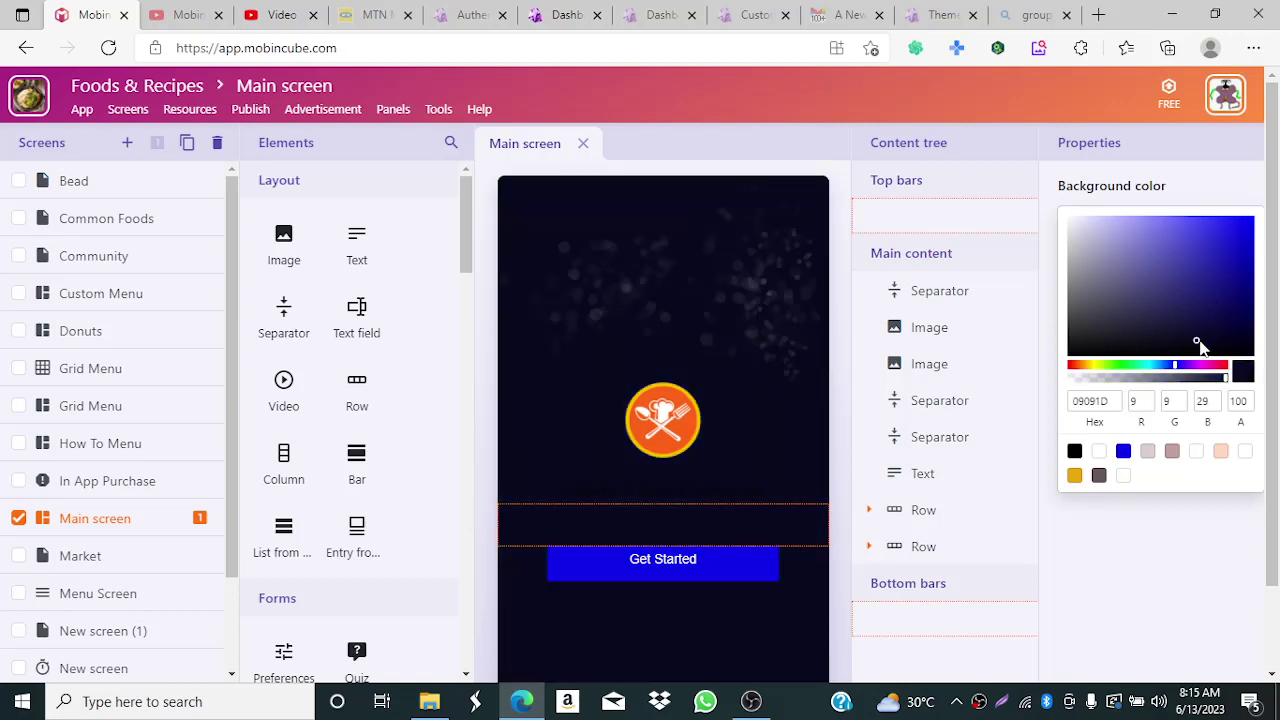
{"action": "left_click", "coordinate": [1118, 288]}
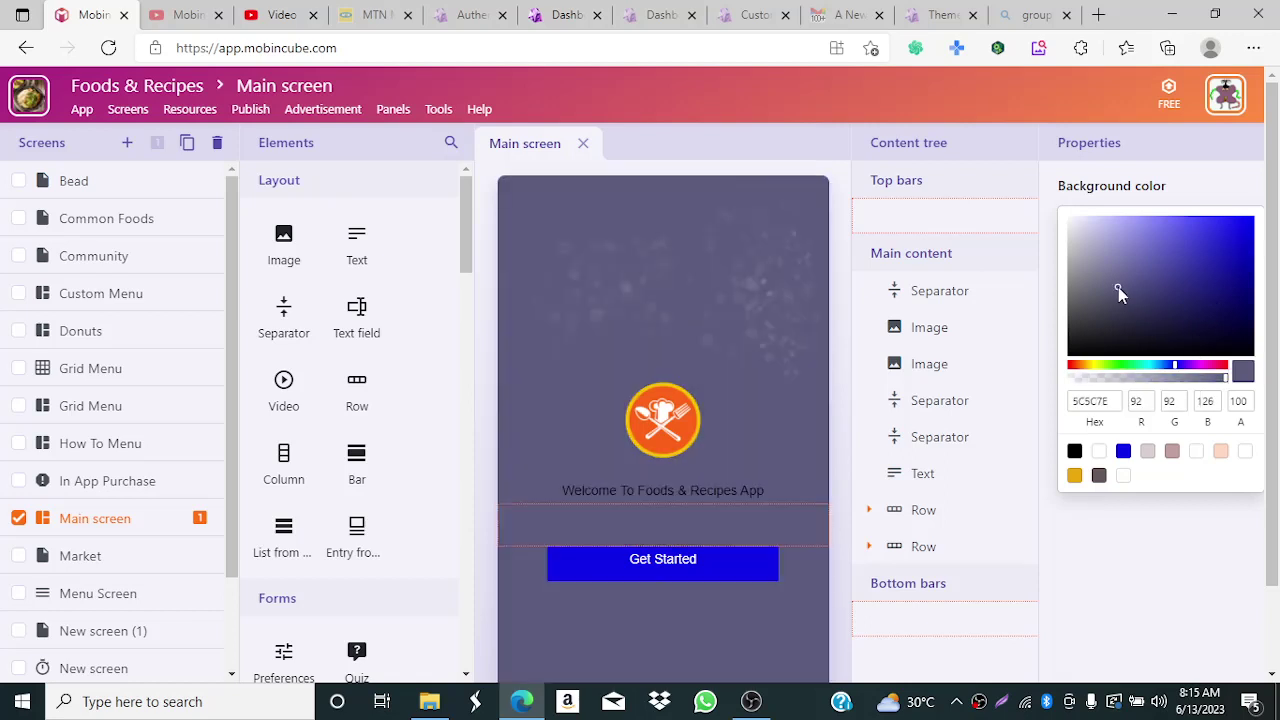
{"action": "left_click", "coordinate": [1072, 219]}
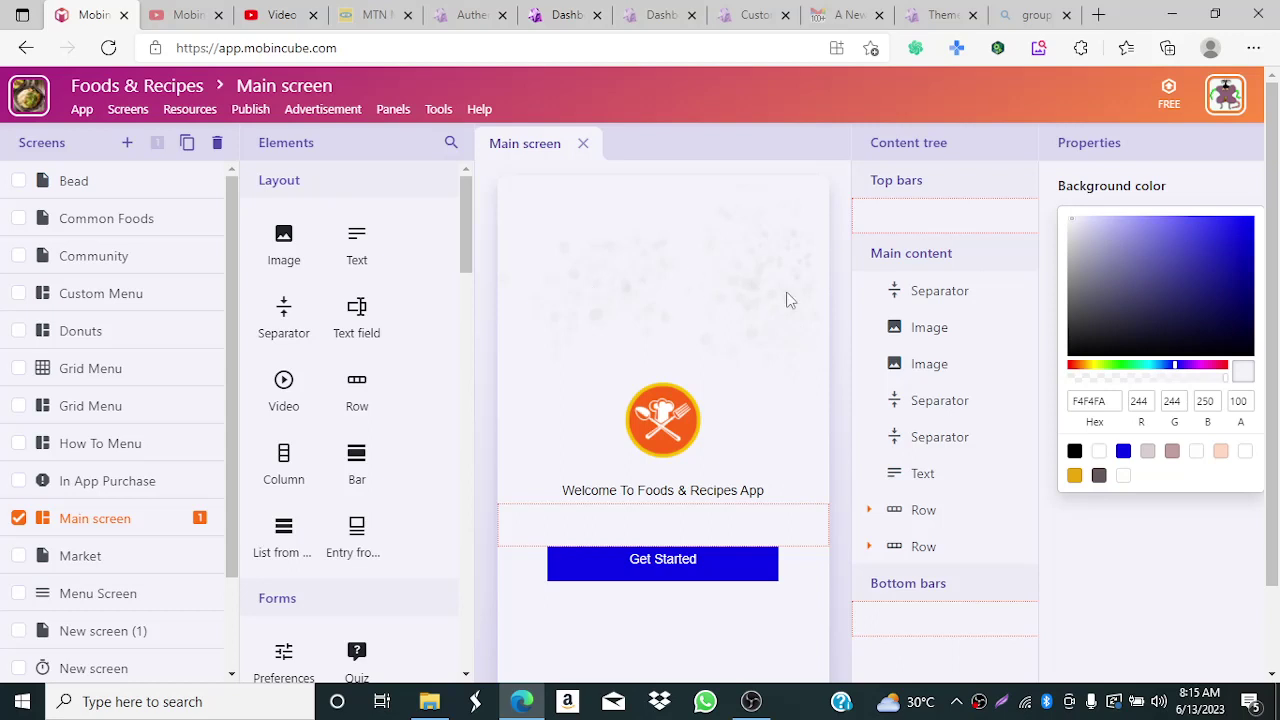
{"action": "left_click", "coordinate": [700, 297]}
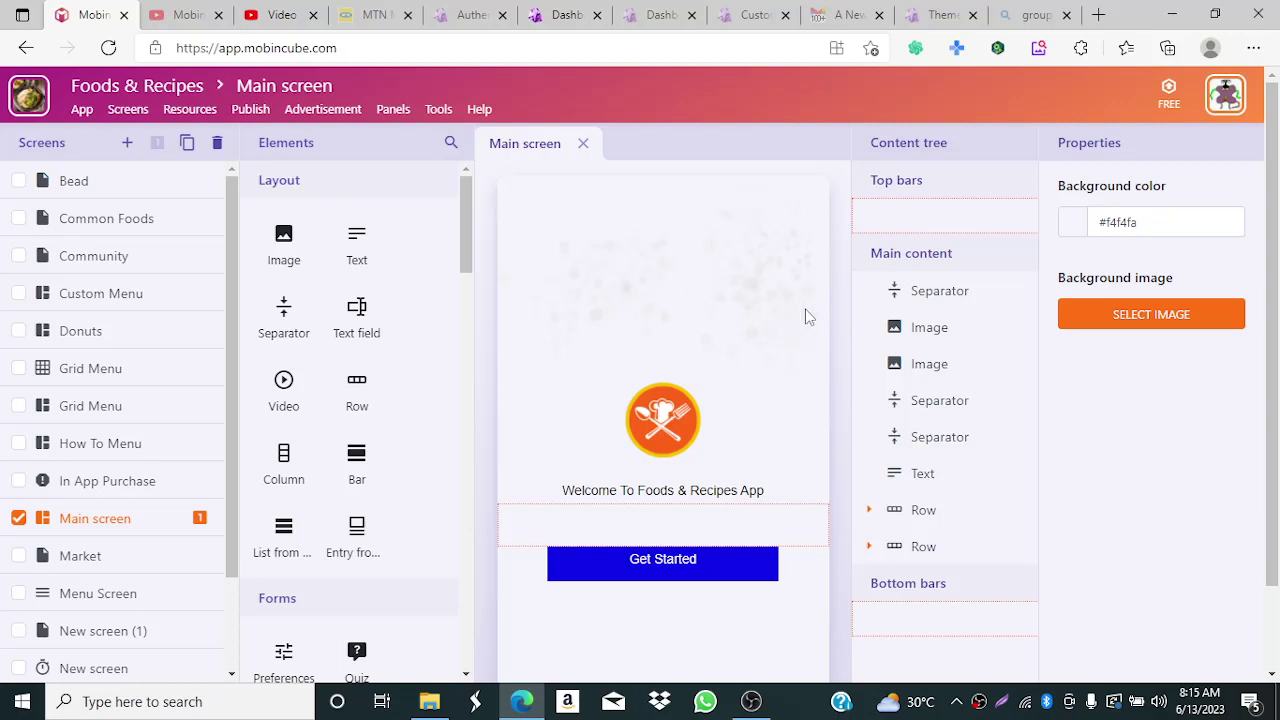
- Replace the image above the logo with the second bokeh PNG from the local resources
{"action": "left_click", "coordinate": [750, 284]}
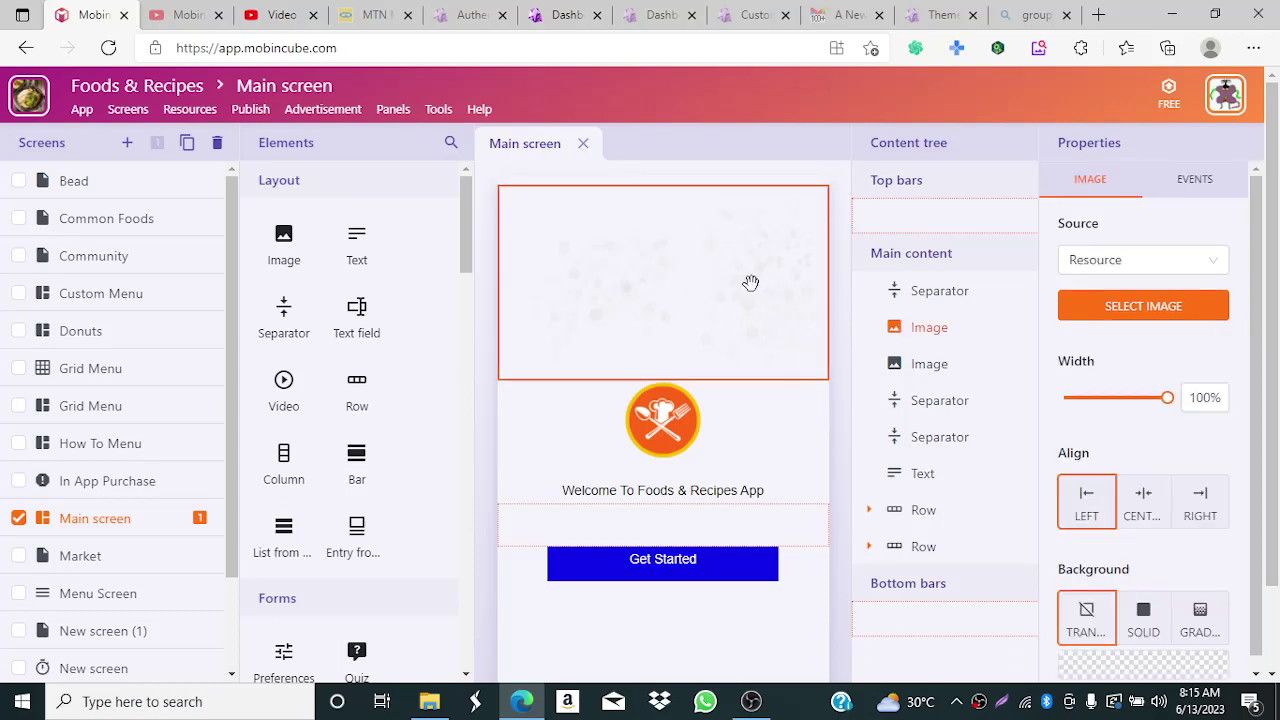
{"action": "left_click", "coordinate": [1118, 308]}
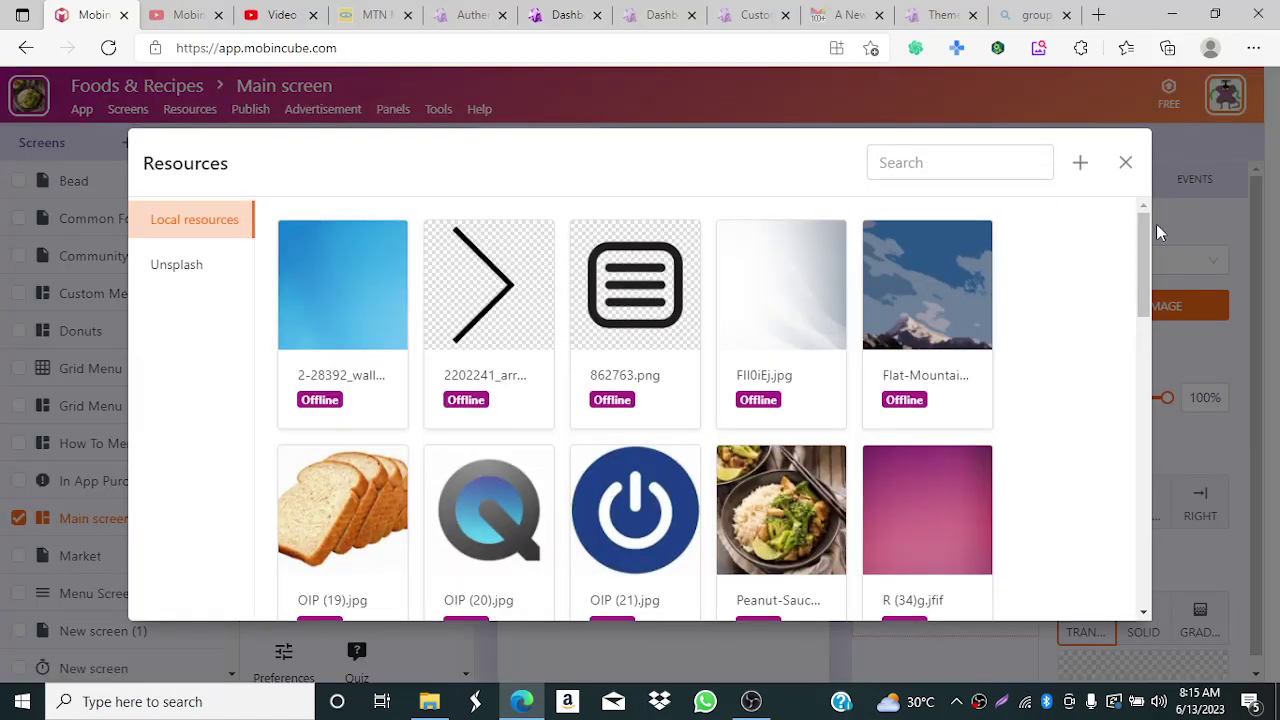
{"action": "scroll", "coordinate": [1128, 534], "scroll_direction": "down", "scroll_amount": 2}
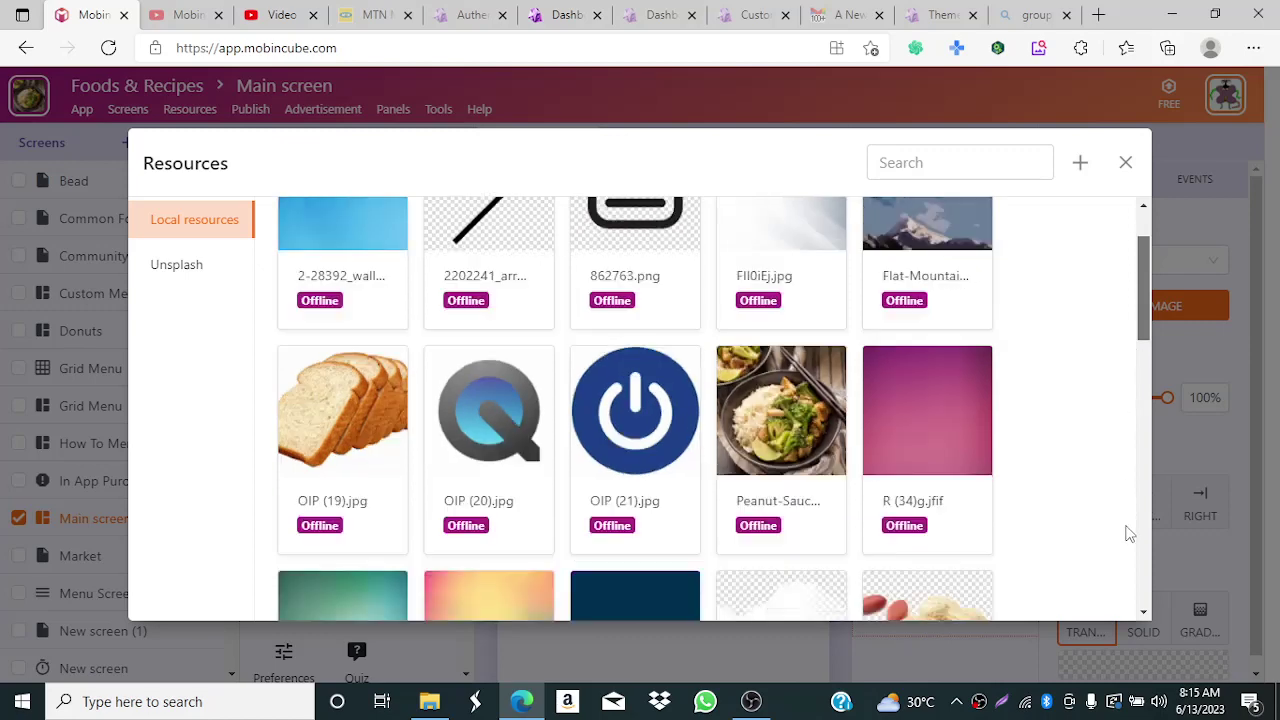
{"action": "scroll", "coordinate": [1128, 548], "scroll_direction": "down", "scroll_amount": 10}
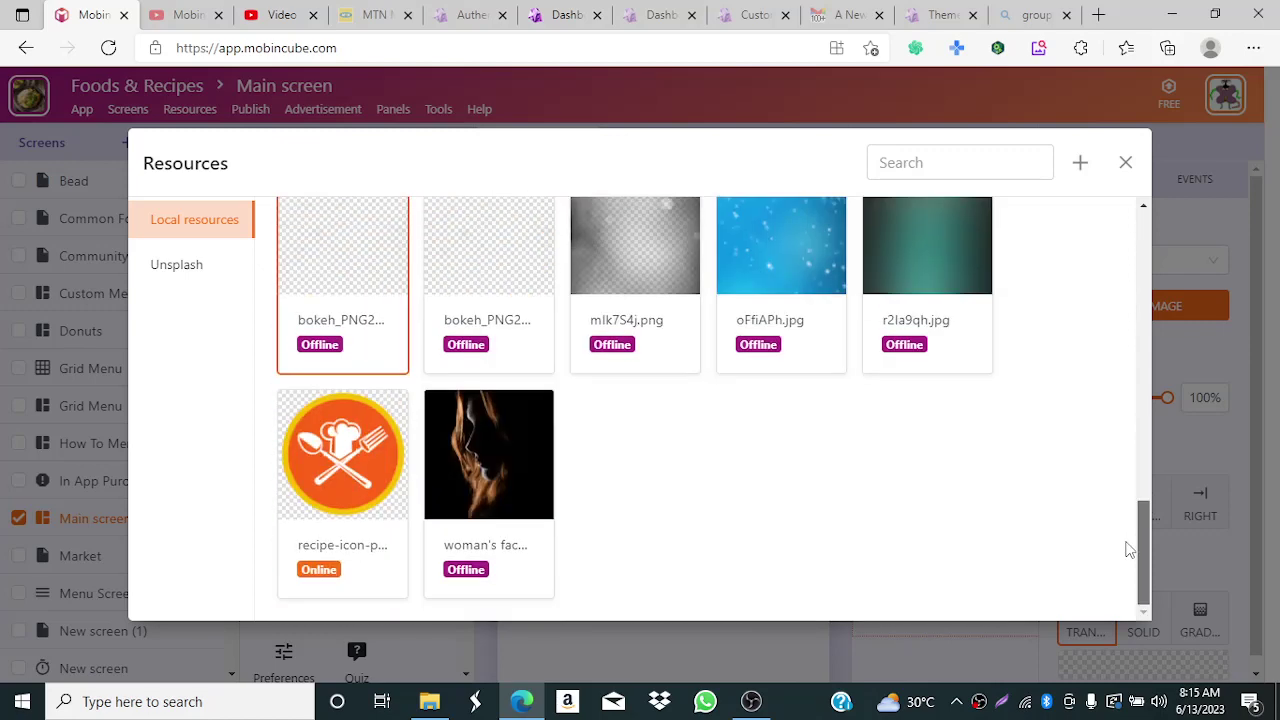
{"action": "left_click", "coordinate": [480, 297]}
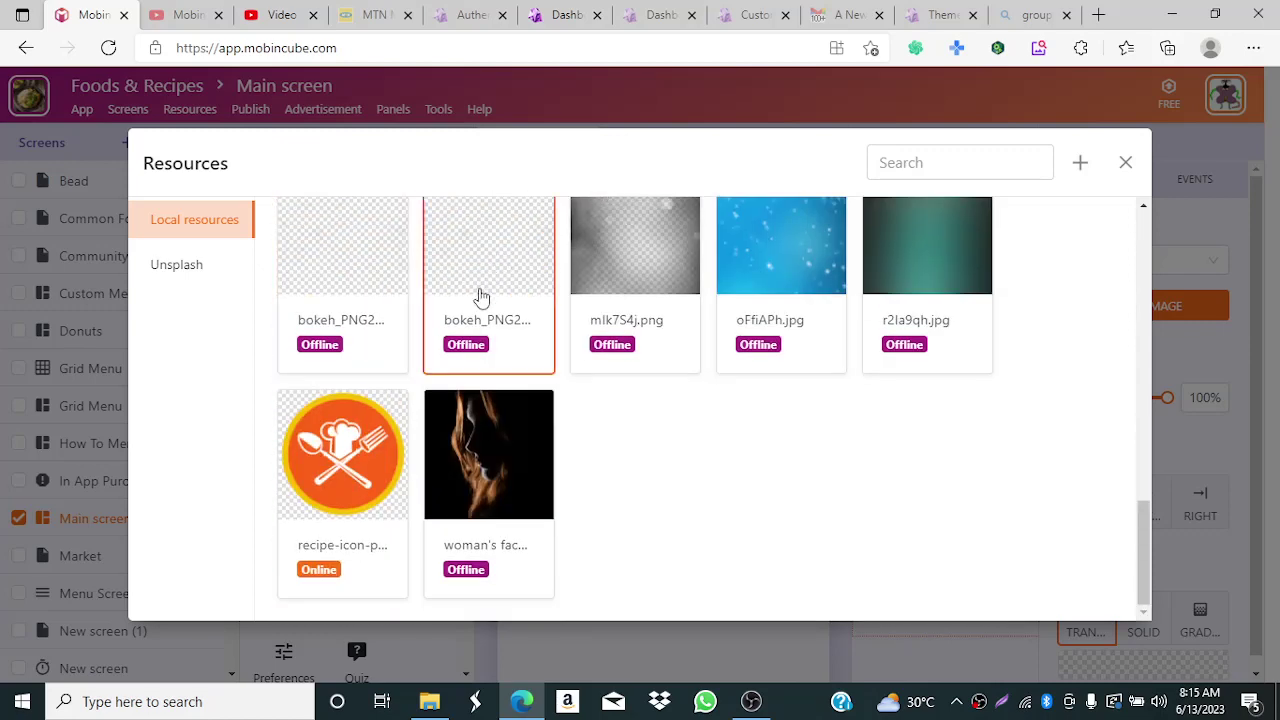
{"action": "scroll", "coordinate": [962, 405], "scroll_direction": "down", "scroll_amount": 1}
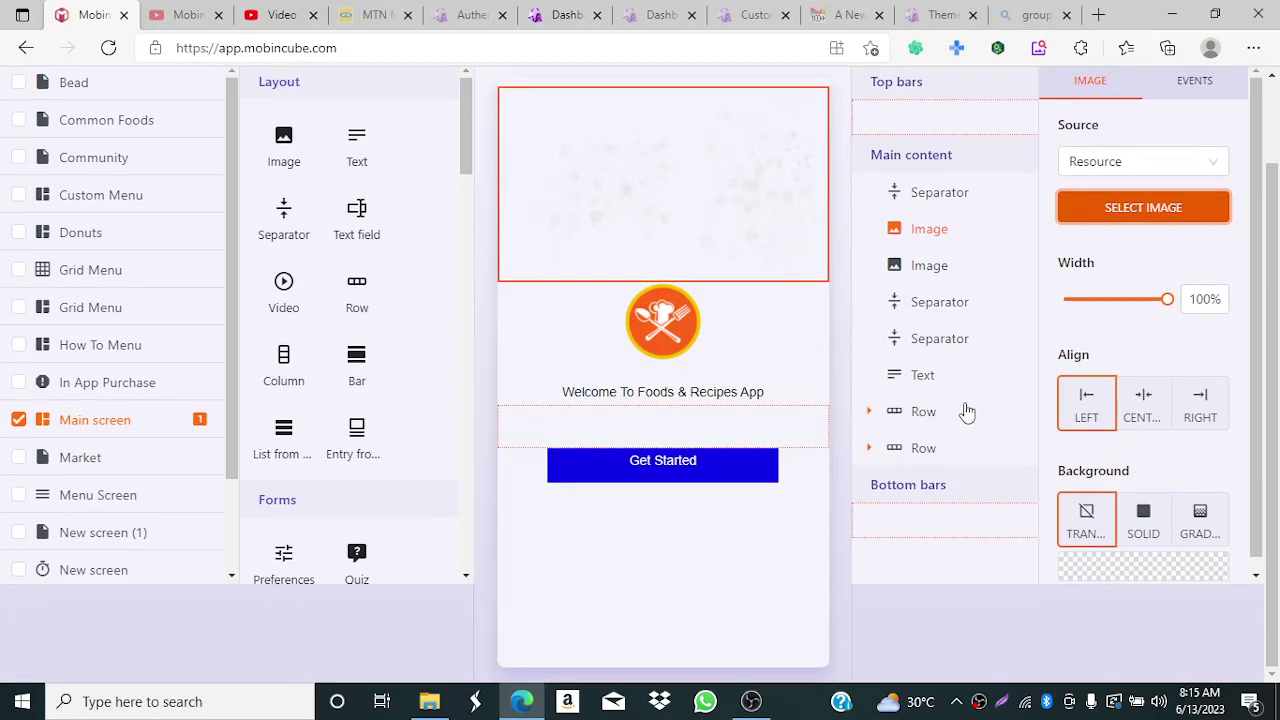
{"action": "left_click", "coordinate": [845, 360]}
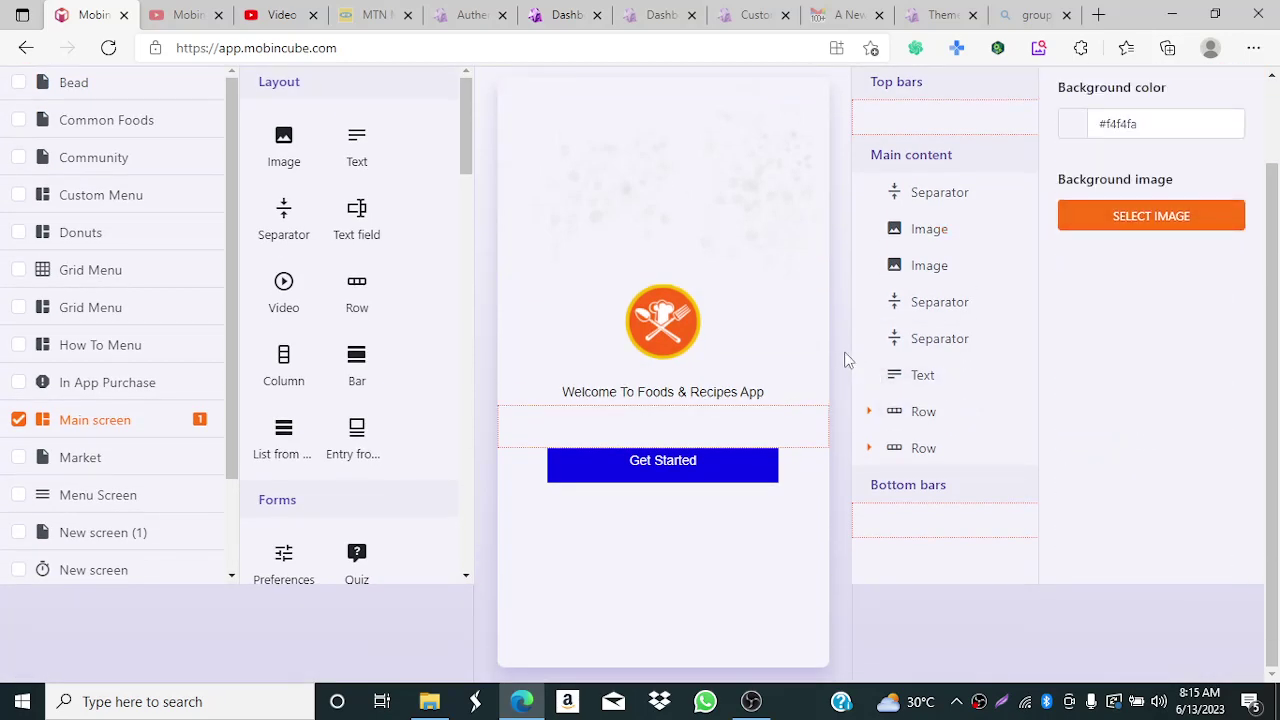
- Try the second bokeh PNG from the local resources as the main screen's background image
{"action": "left_click_drag", "start_coordinate": [1278, 226], "coordinate": [1253, 157]}
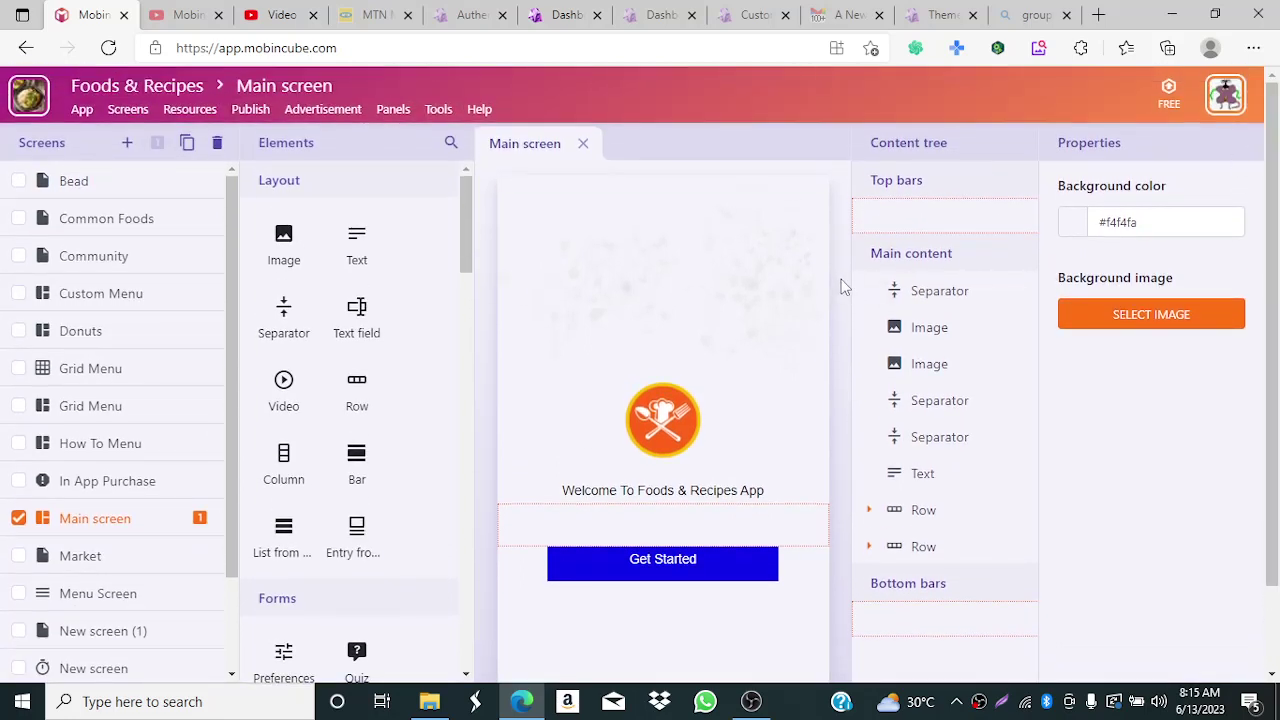
{"action": "left_click", "coordinate": [1118, 318]}
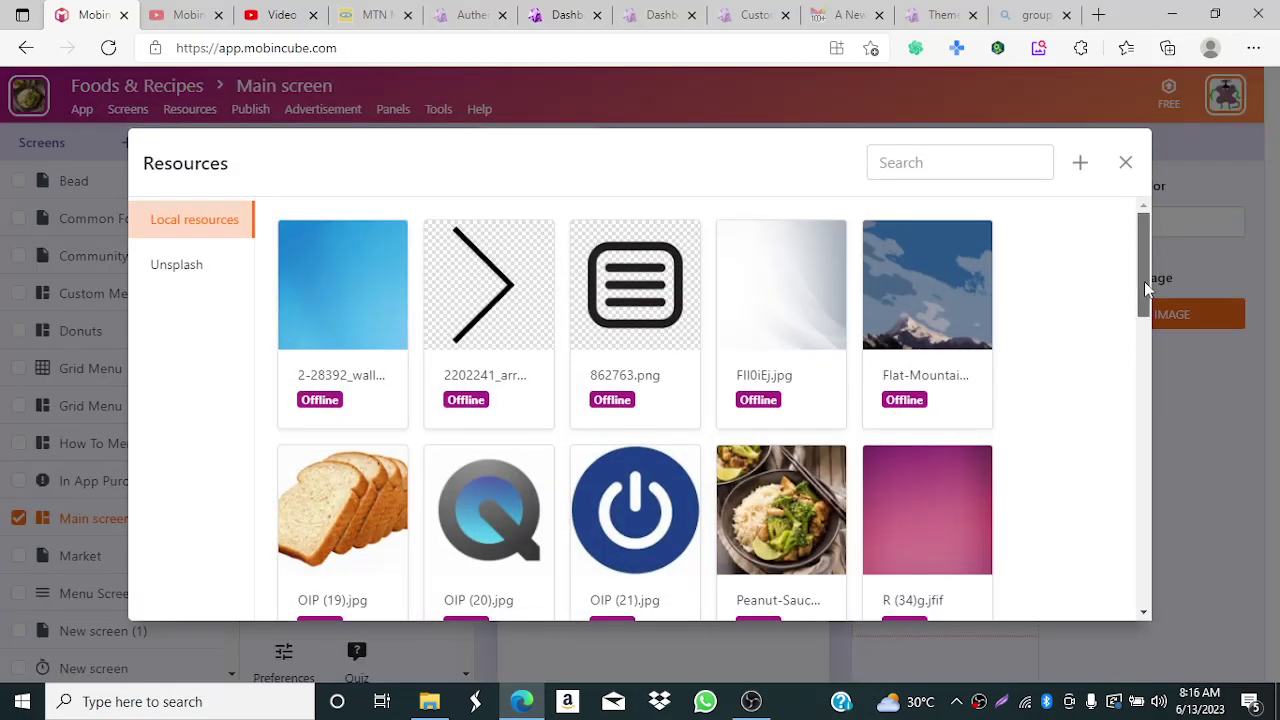
{"action": "scroll", "coordinate": [1111, 515], "scroll_direction": "down", "scroll_amount": 1}
{"action": "scroll", "coordinate": [1118, 545], "scroll_direction": "down", "scroll_amount": 10}
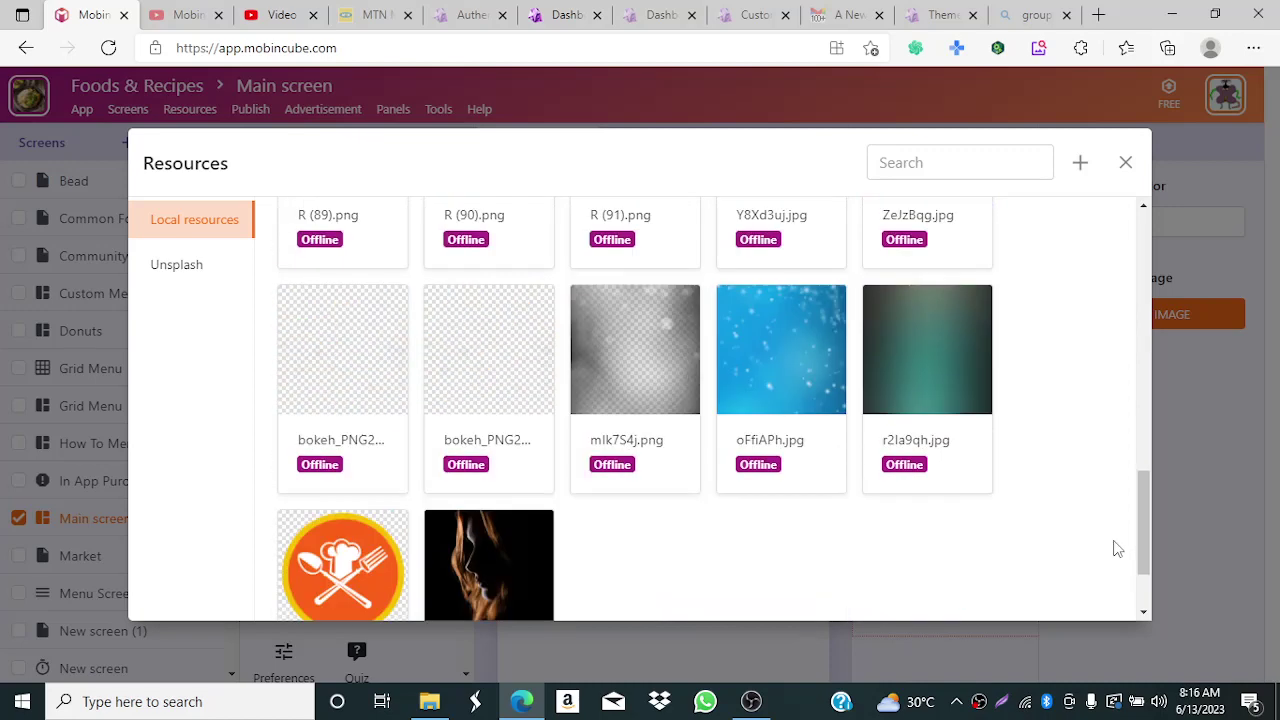
{"action": "left_click", "coordinate": [518, 383]}
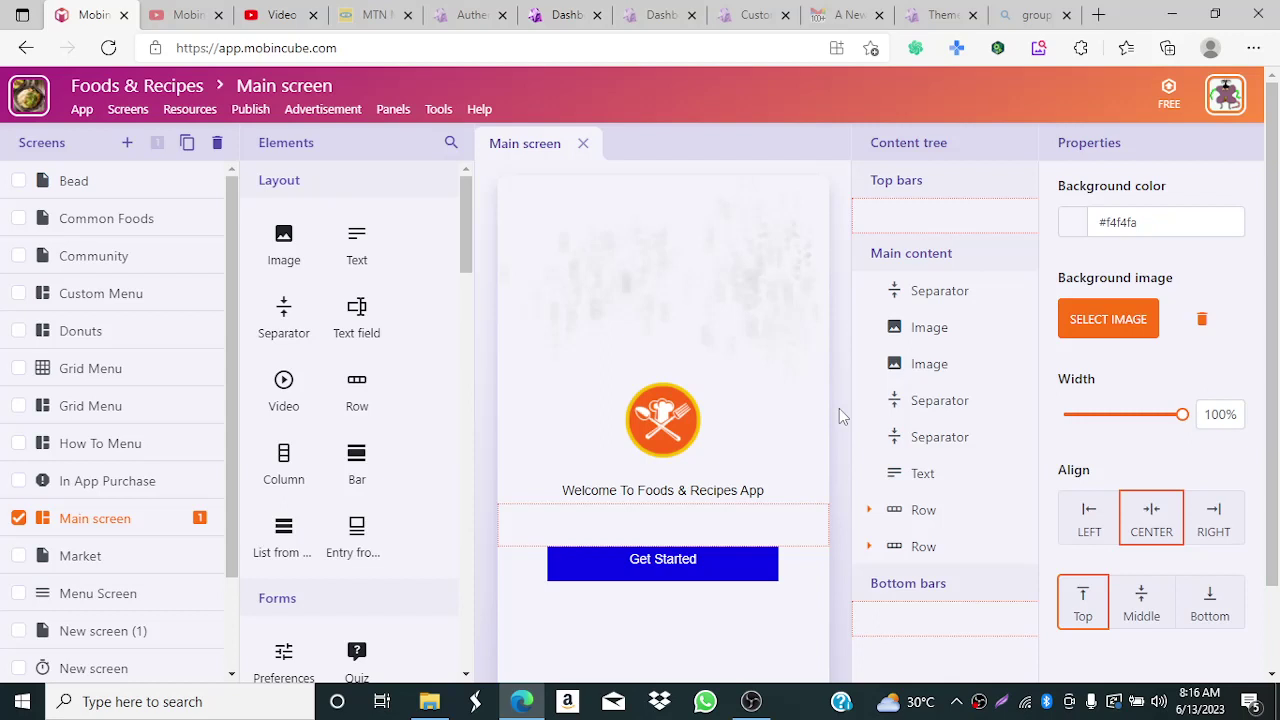
- Set the main screen's background image to the Flat-Mountain picture from the local resources and check how it fills the screen
{"action": "left_click", "coordinate": [1108, 320]}
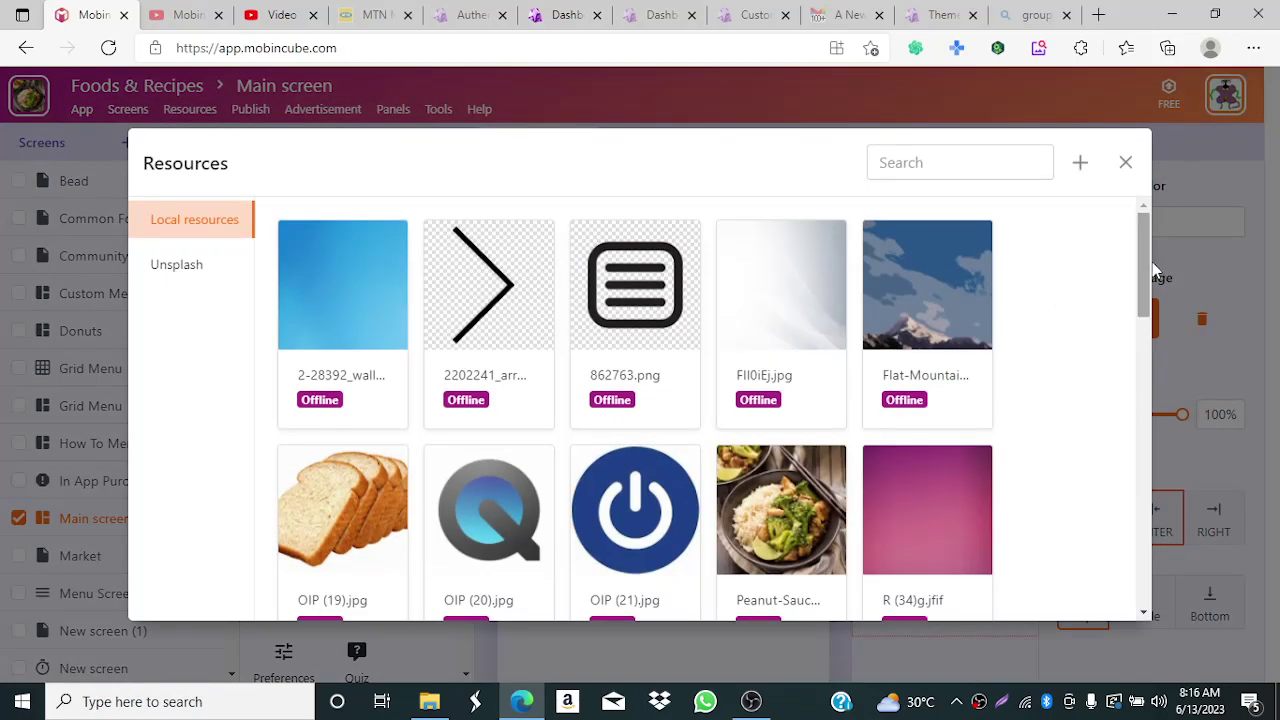
{"action": "left_click", "coordinate": [930, 310]}
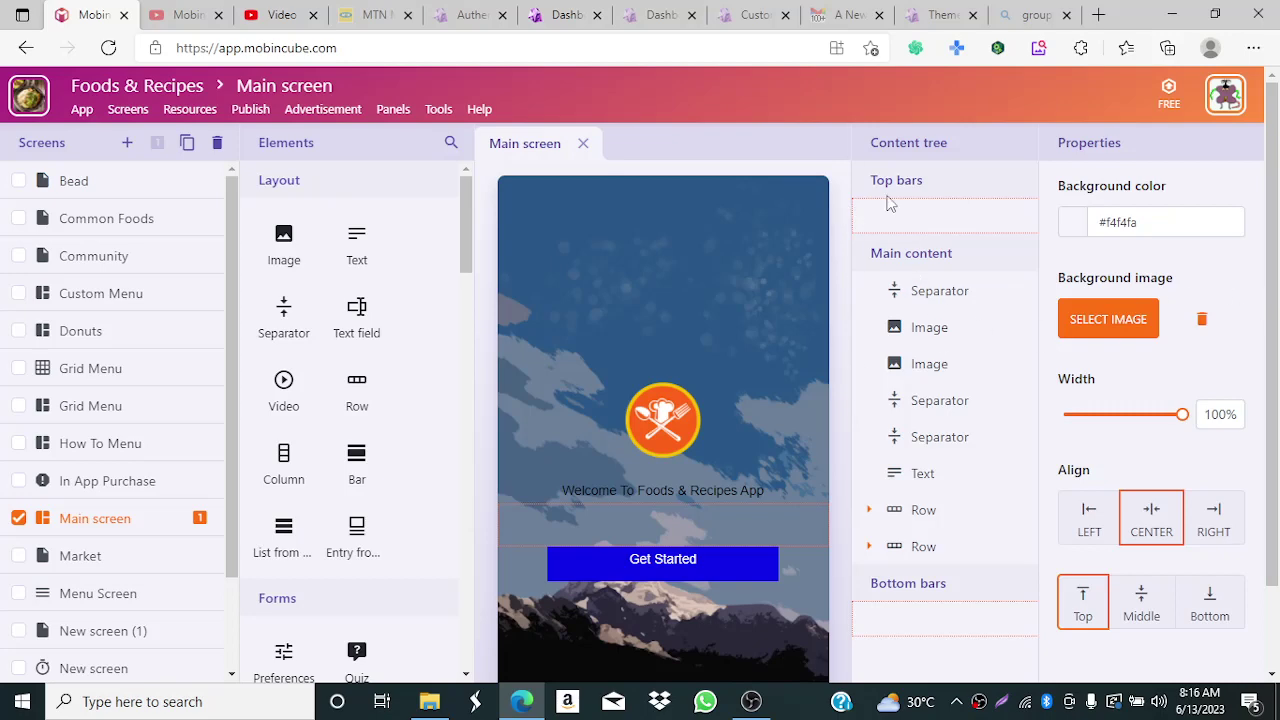
{"action": "left_click_drag", "start_coordinate": [1274, 242], "coordinate": [1275, 382]}
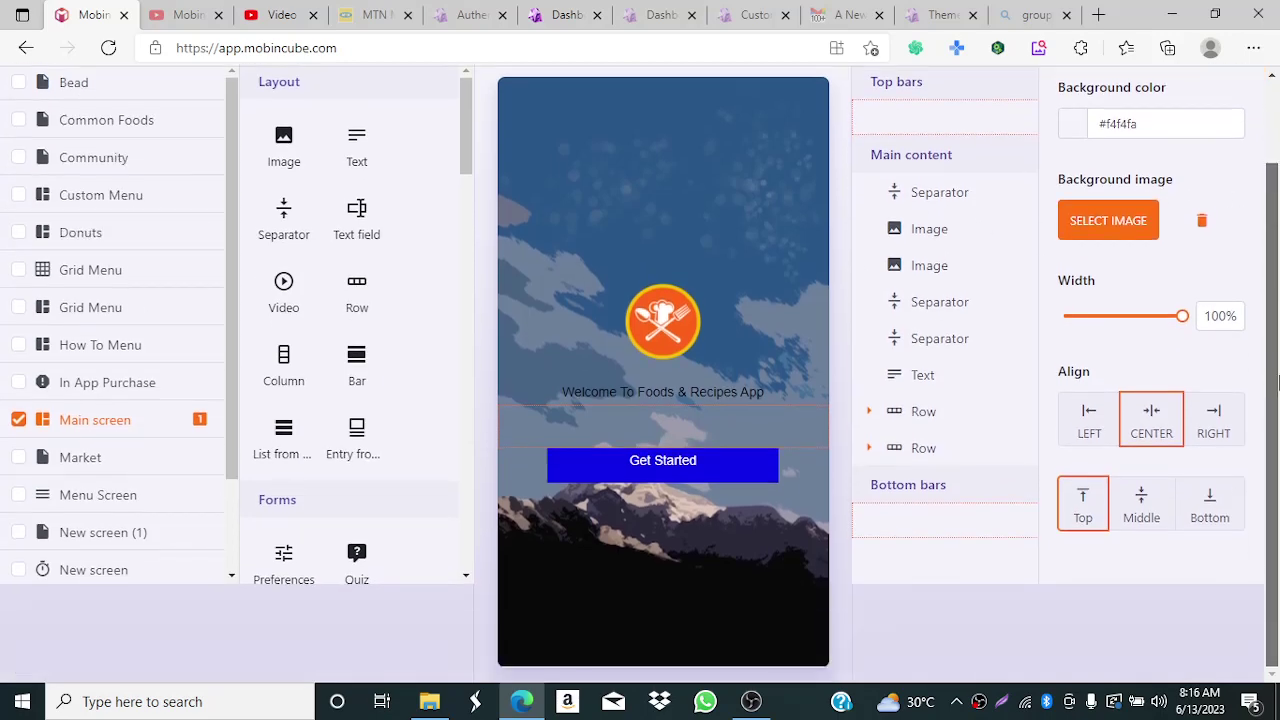
{"action": "scroll", "coordinate": [1240, 257], "scroll_direction": "up", "scroll_amount": 1}
{"action": "scroll", "coordinate": [1234, 223], "scroll_direction": "down", "scroll_amount": 1}
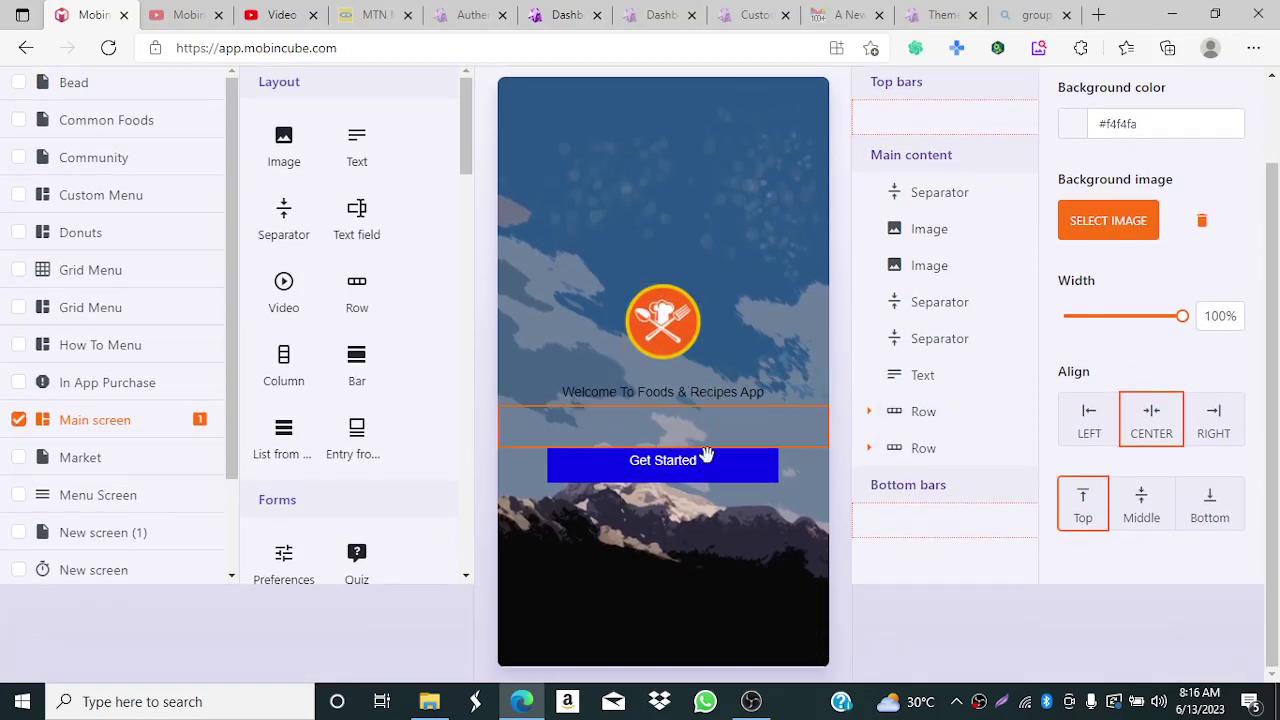
{"action": "scroll", "coordinate": [1045, 497], "scroll_direction": "up", "scroll_amount": 1}
{"action": "scroll", "coordinate": [1045, 497], "scroll_direction": "down", "scroll_amount": 1}
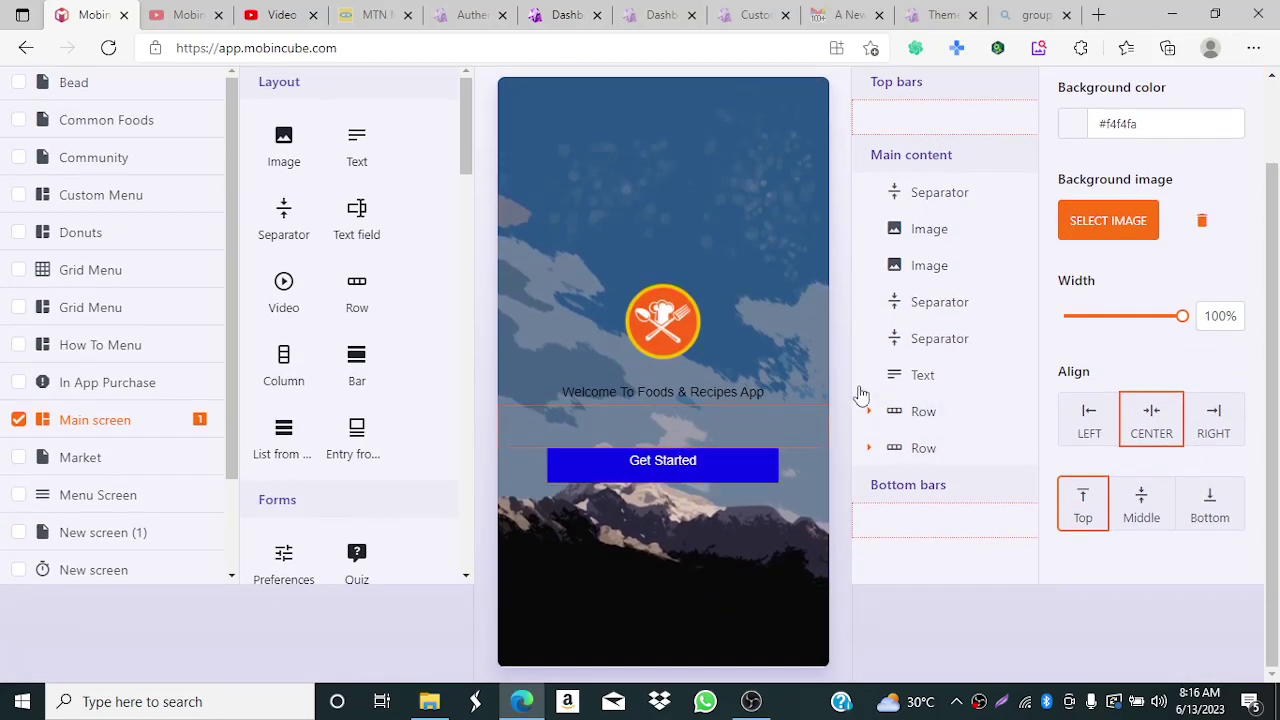
- Set the font color of the "Welcome To Foods & Recipes App" text to near-white F5EDED
{"action": "left_click", "coordinate": [733, 397]}
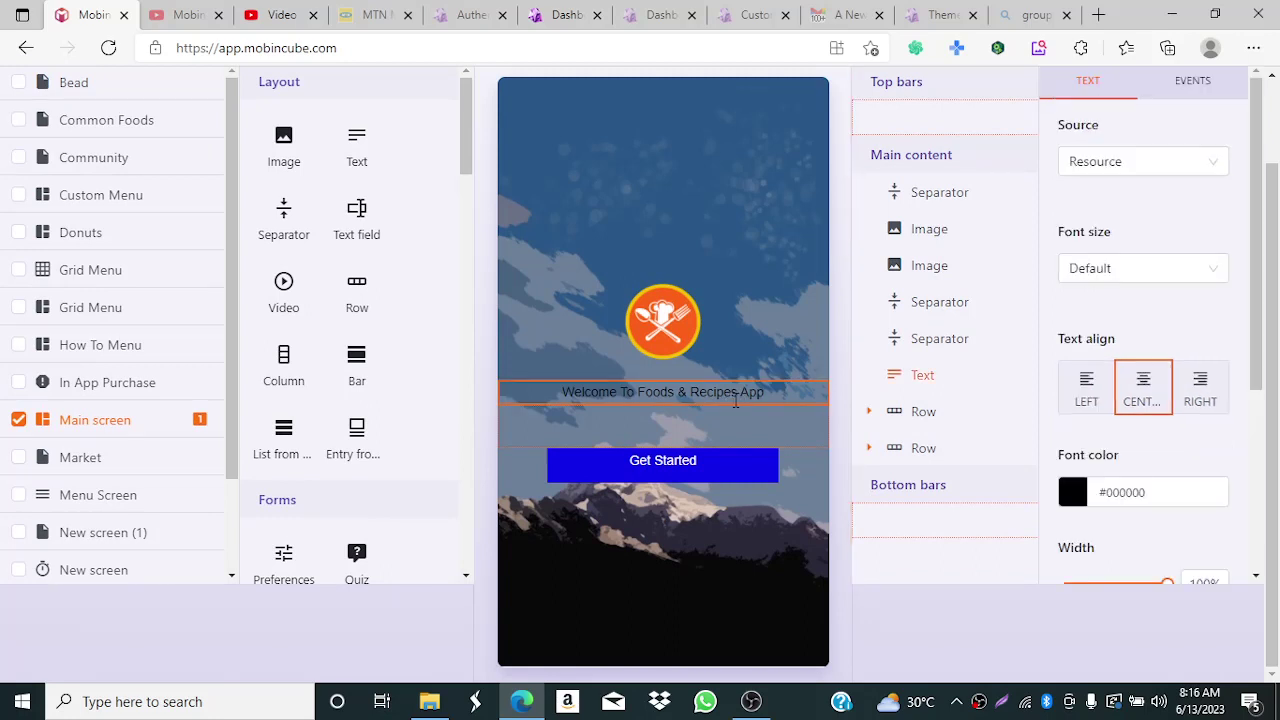
{"action": "left_click", "coordinate": [1073, 494]}
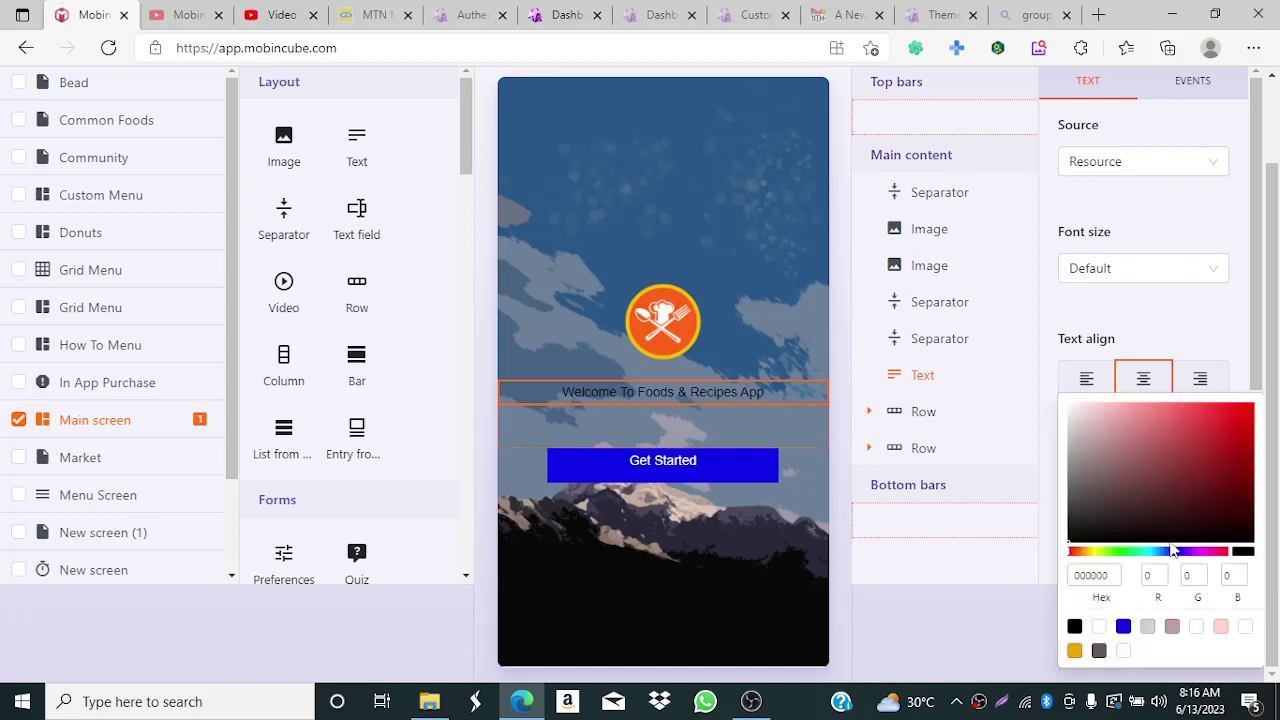
{"action": "left_click", "coordinate": [1073, 409]}
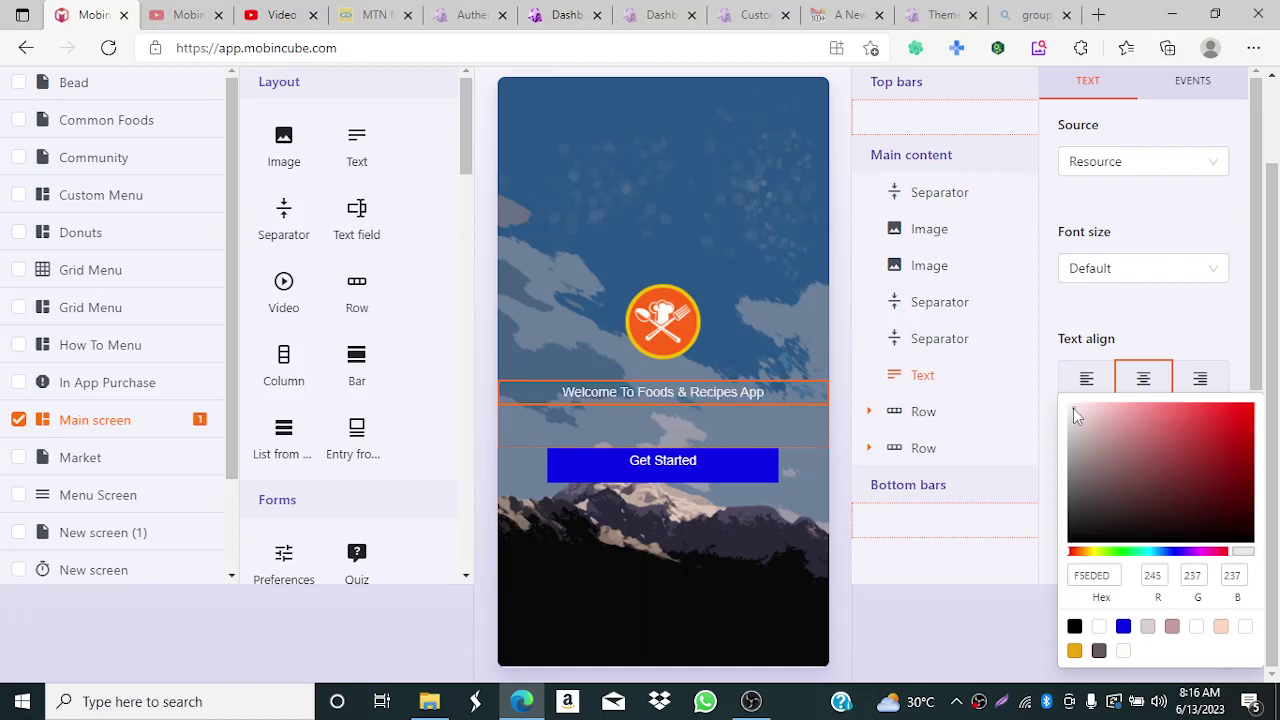
{"action": "left_click", "coordinate": [845, 418]}
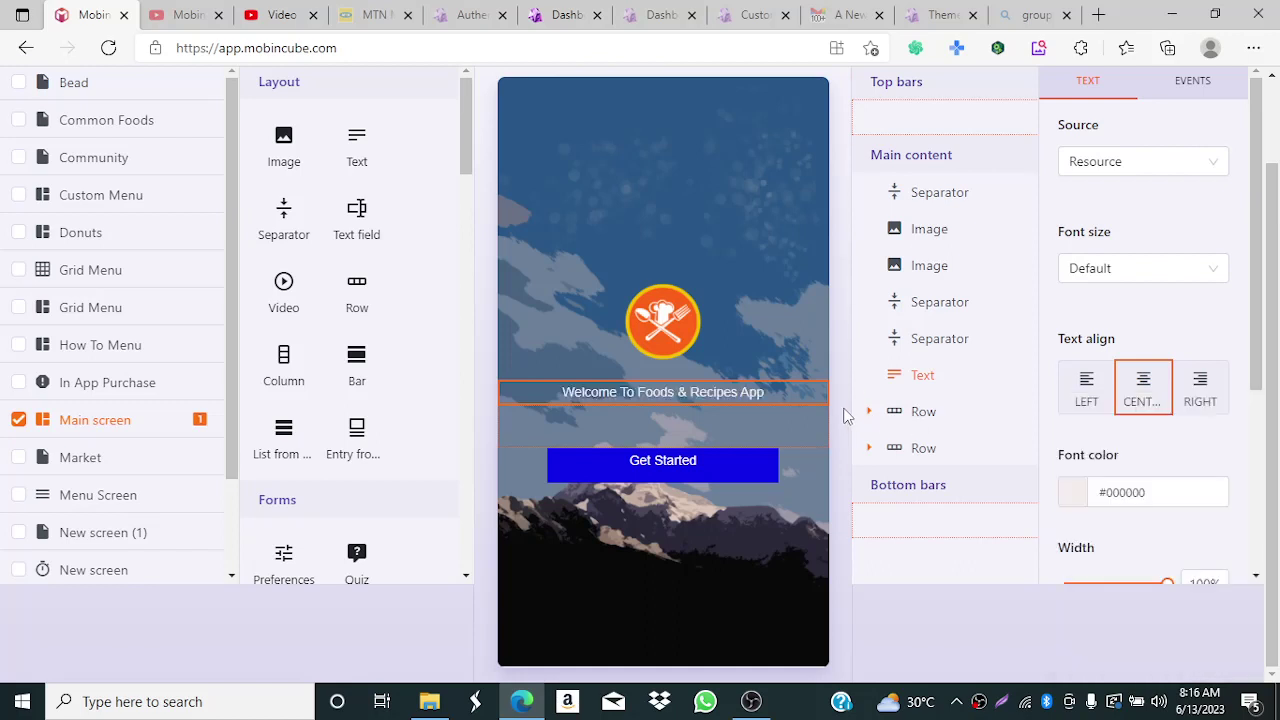
{"action": "left_click", "coordinate": [777, 231]}
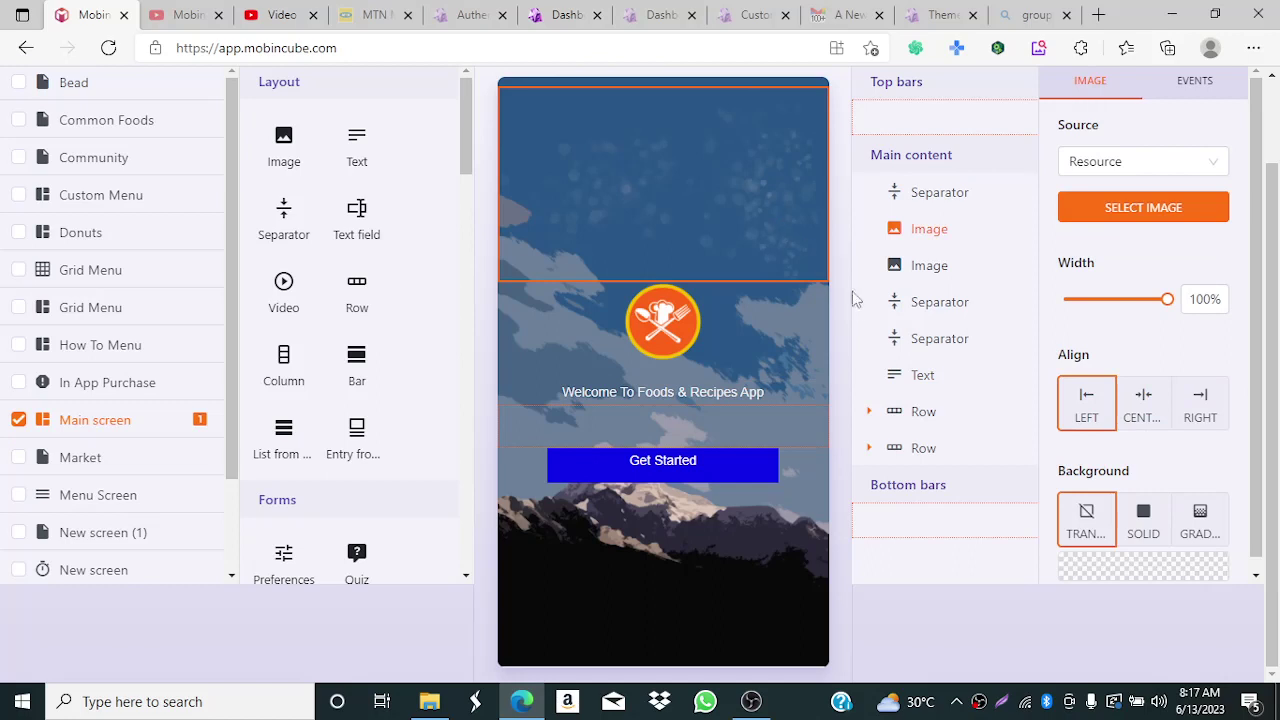
{"action": "left_click", "coordinate": [838, 337]}
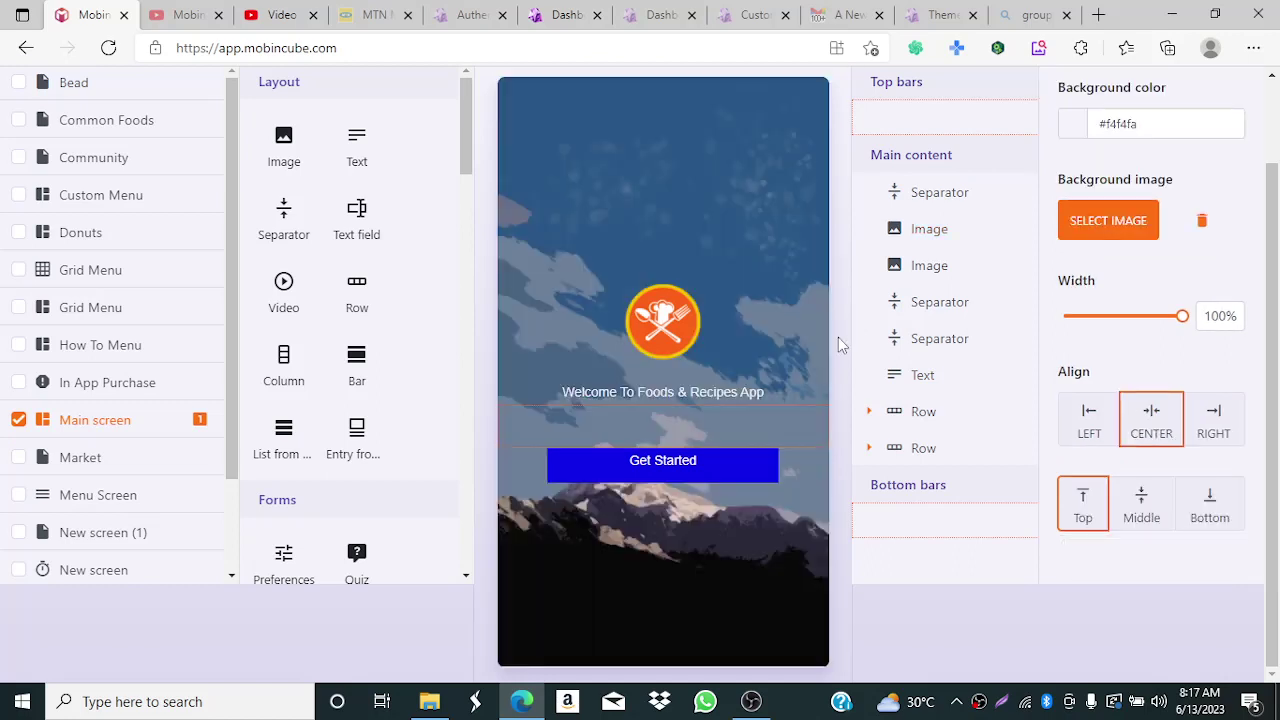
{"action": "scroll", "coordinate": [1100, 290], "scroll_direction": "up", "scroll_amount": 1}
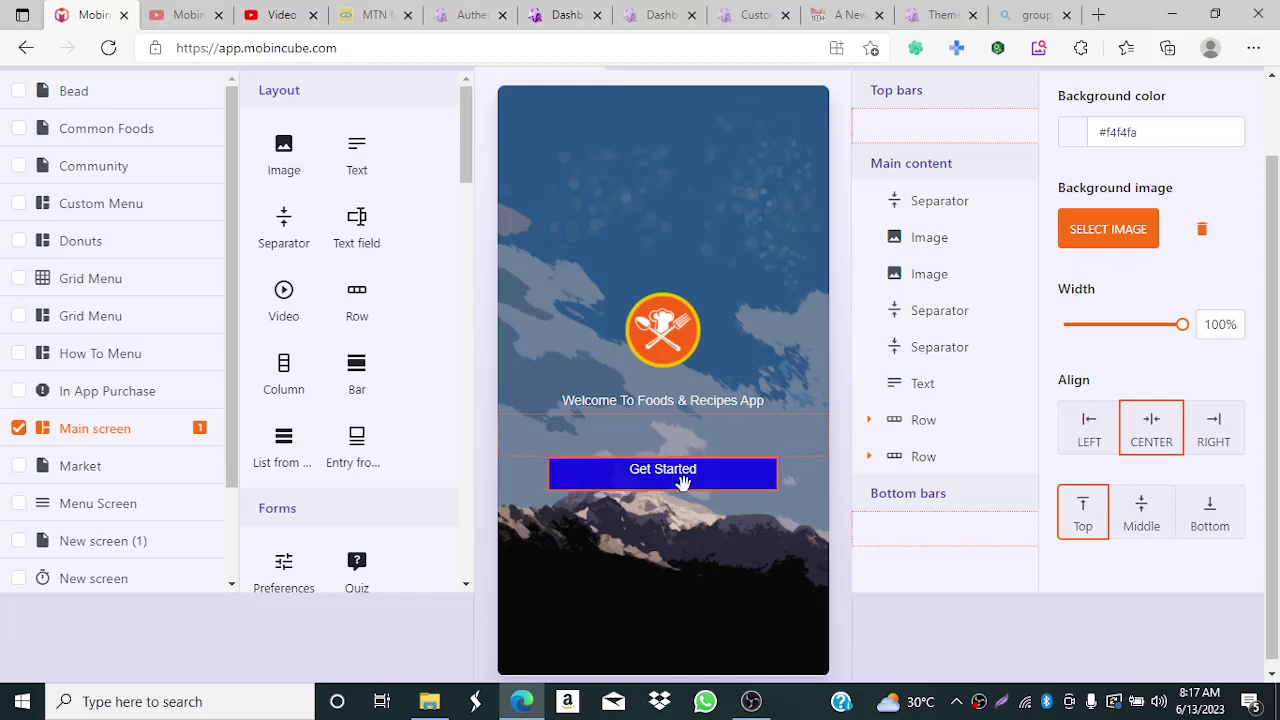
{"action": "scroll", "coordinate": [700, 478], "scroll_direction": "down", "scroll_amount": 1}
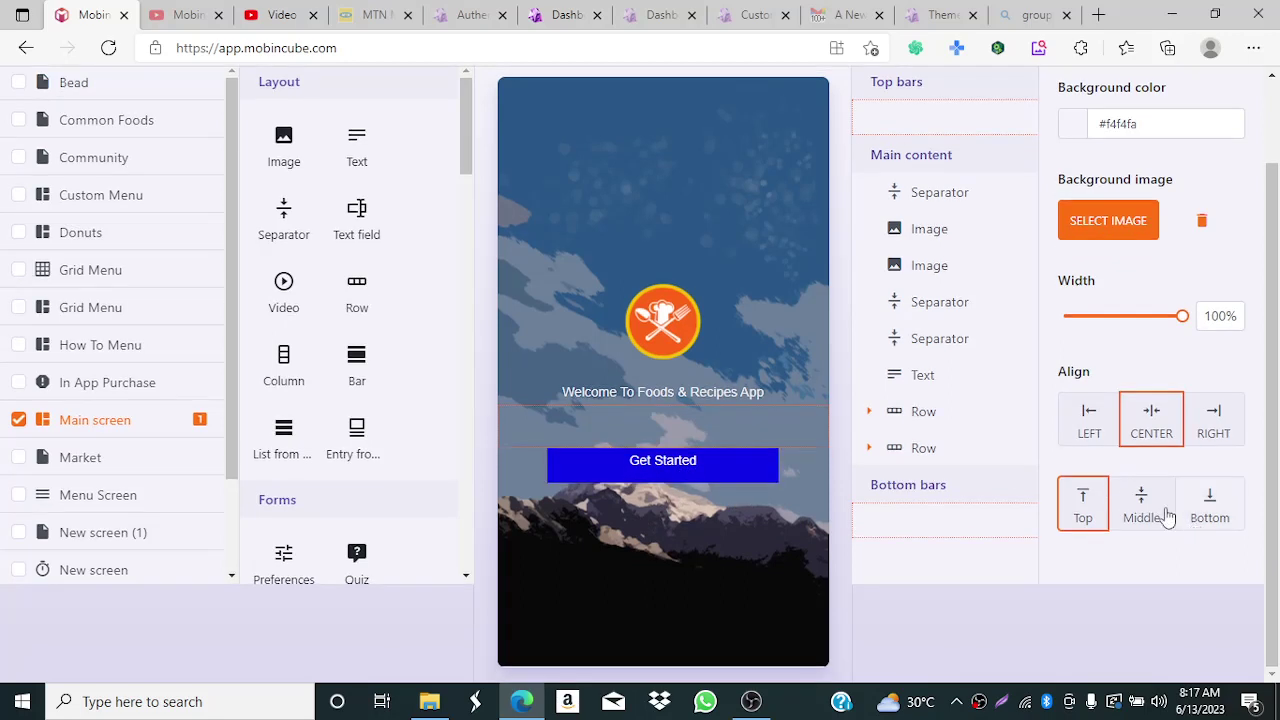
- Give the Get Started button's row a gradient background running from blue at the top to grey at the bottom
{"action": "left_click", "coordinate": [752, 474]}
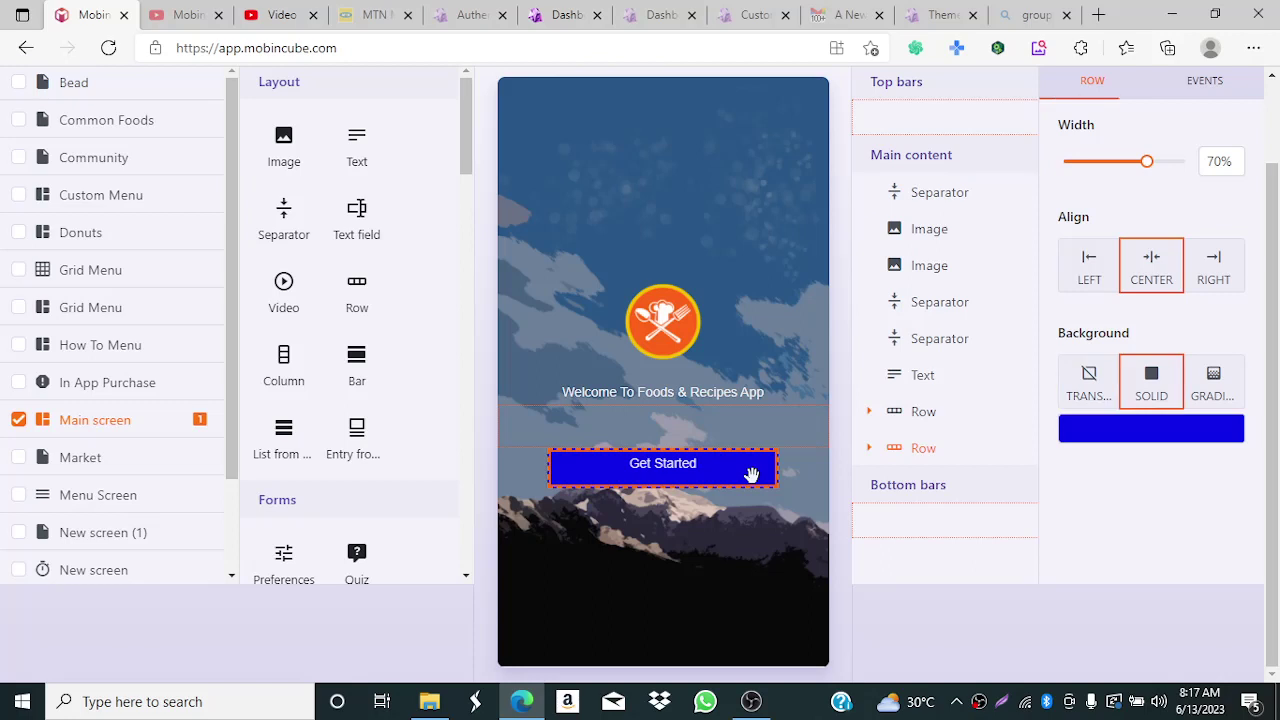
{"action": "left_click", "coordinate": [1215, 390]}
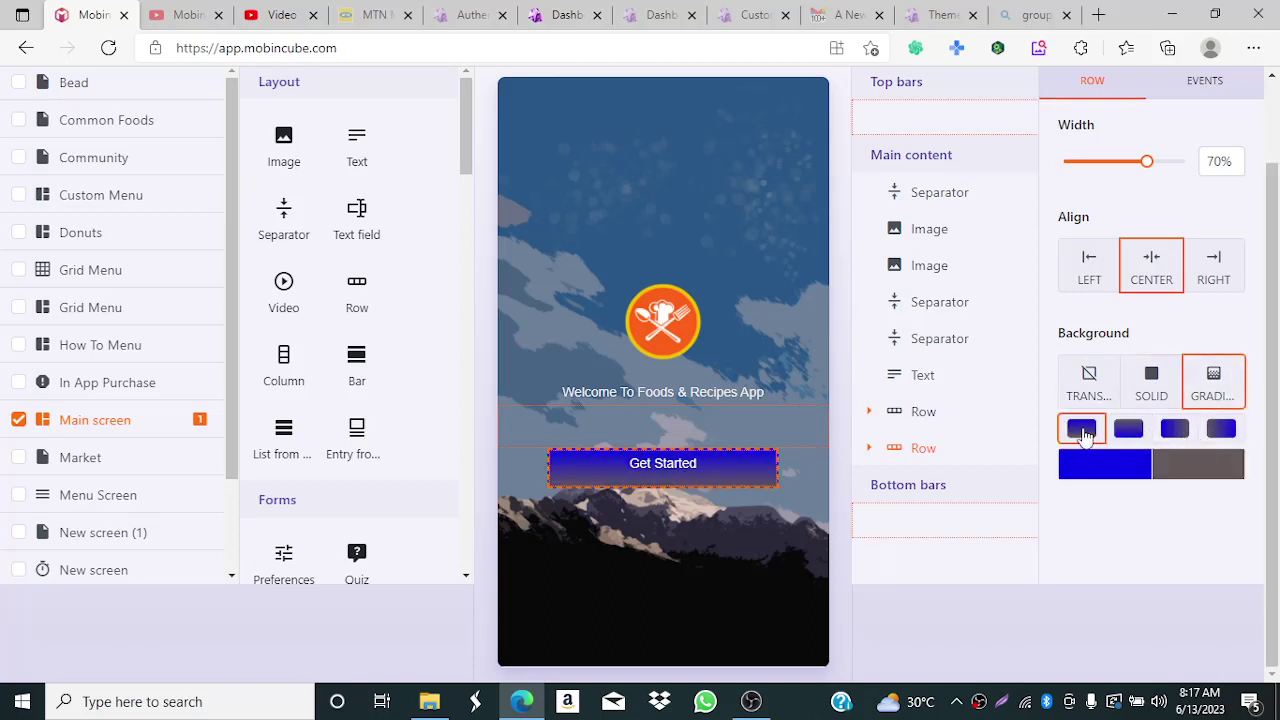
{"action": "left_click", "coordinate": [841, 410]}
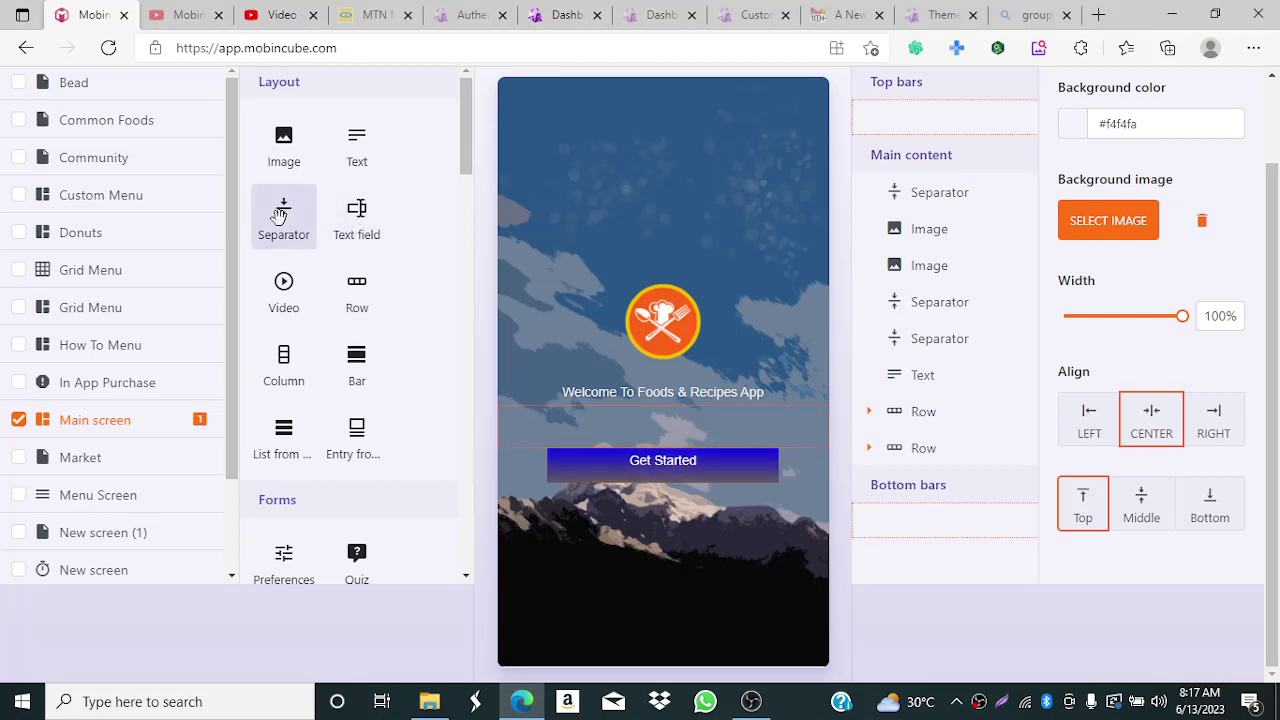
- Insert a separator inside the Get Started button's row, above its text
{"action": "left_click_drag", "start_coordinate": [284, 215], "coordinate": [642, 527]}
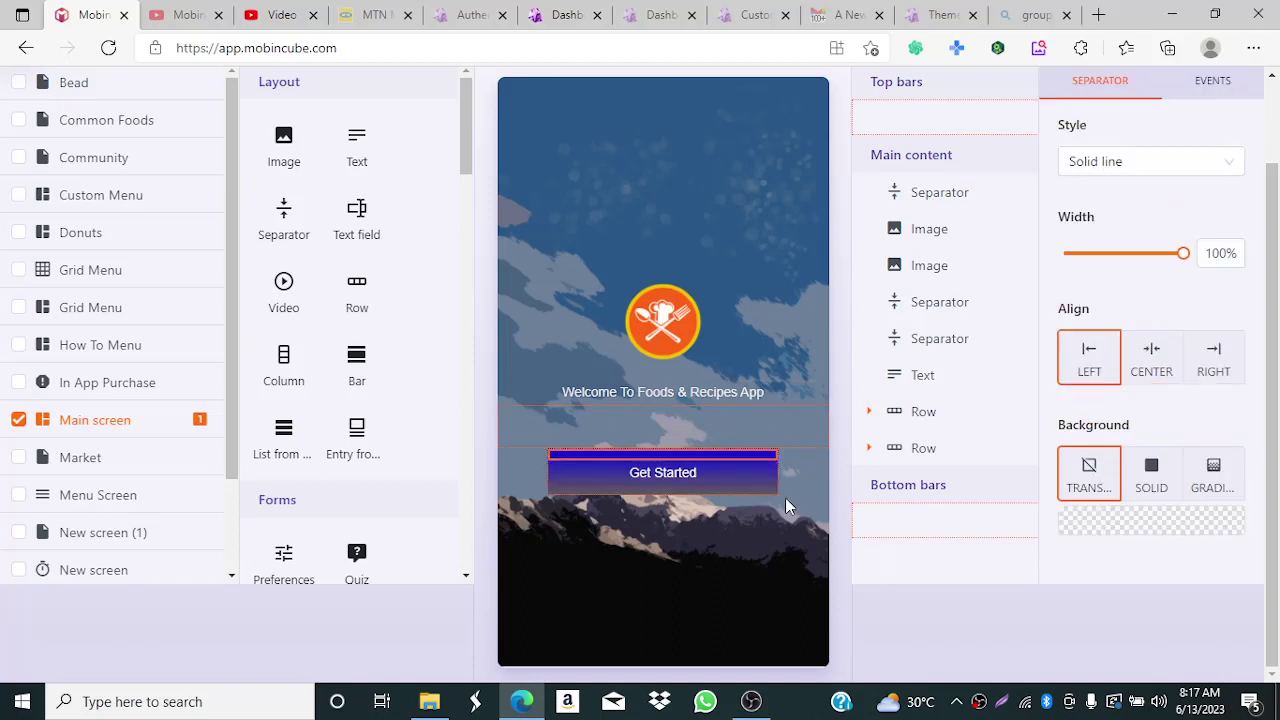
- Set the style of the separator above the Get Started text to No line
{"action": "scroll", "coordinate": [790, 480], "scroll_direction": "up", "scroll_amount": 1}
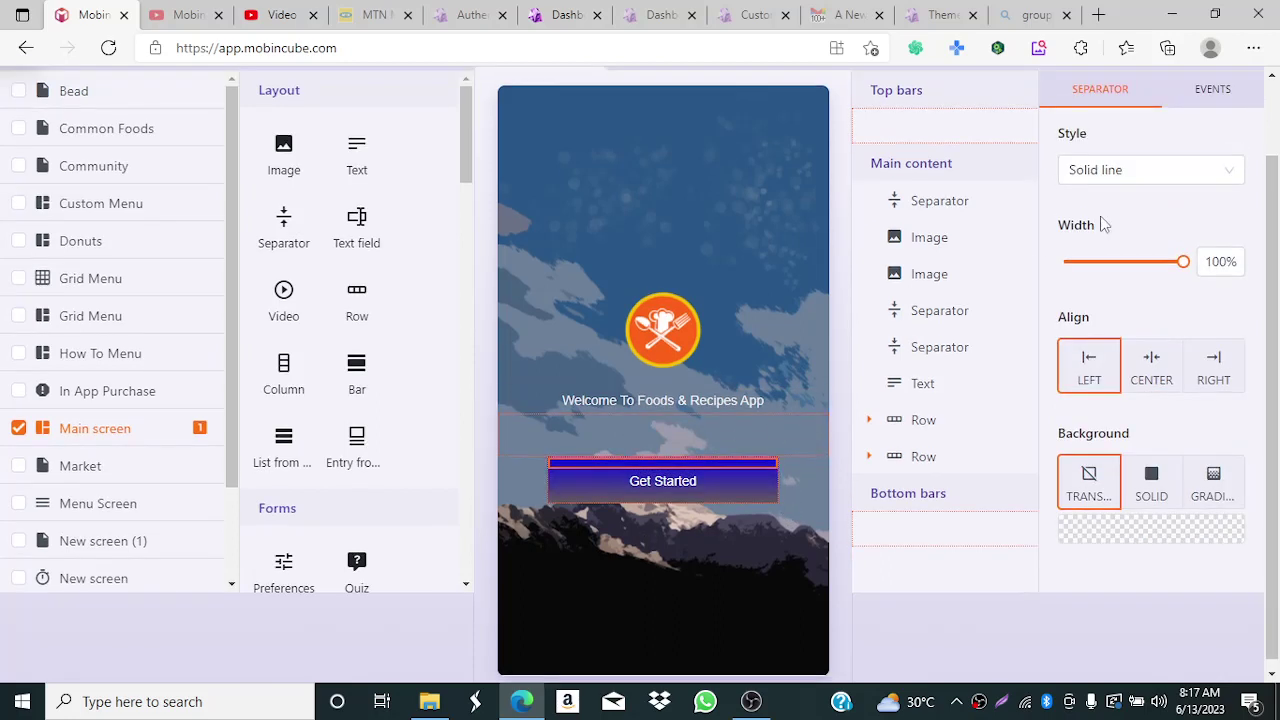
{"action": "left_click", "coordinate": [1219, 180]}
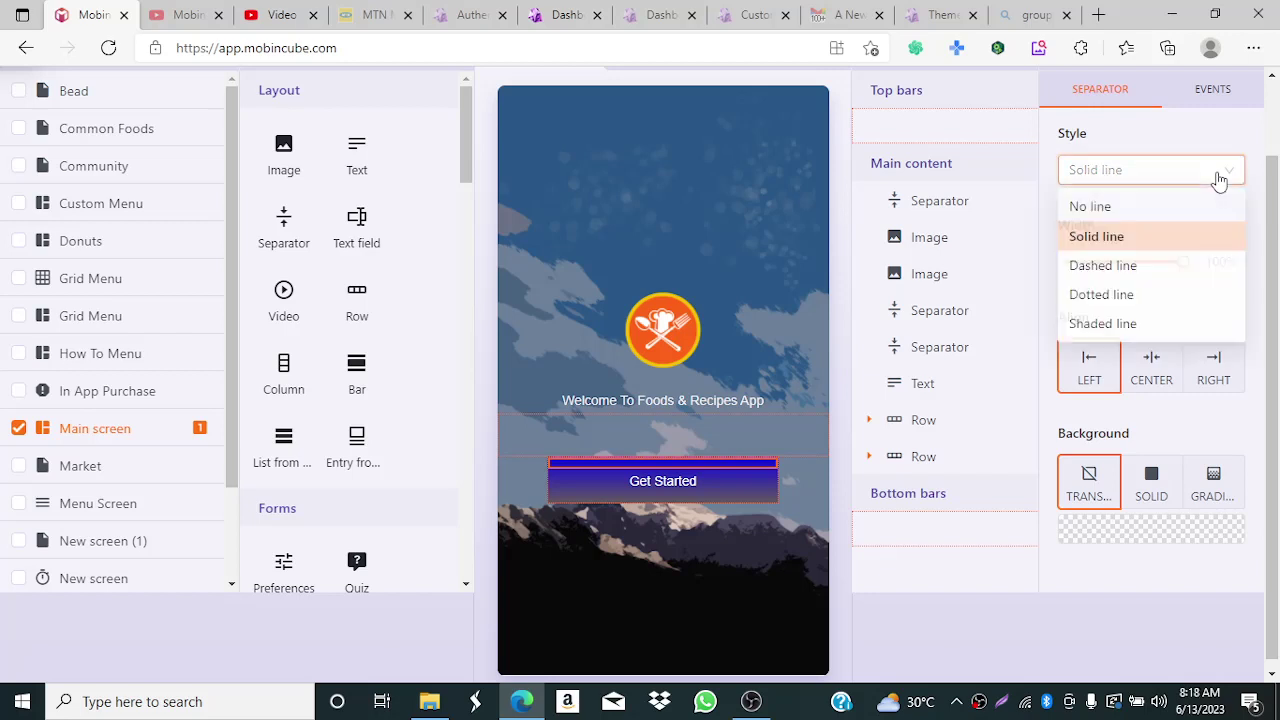
{"action": "left_click", "coordinate": [1135, 209]}
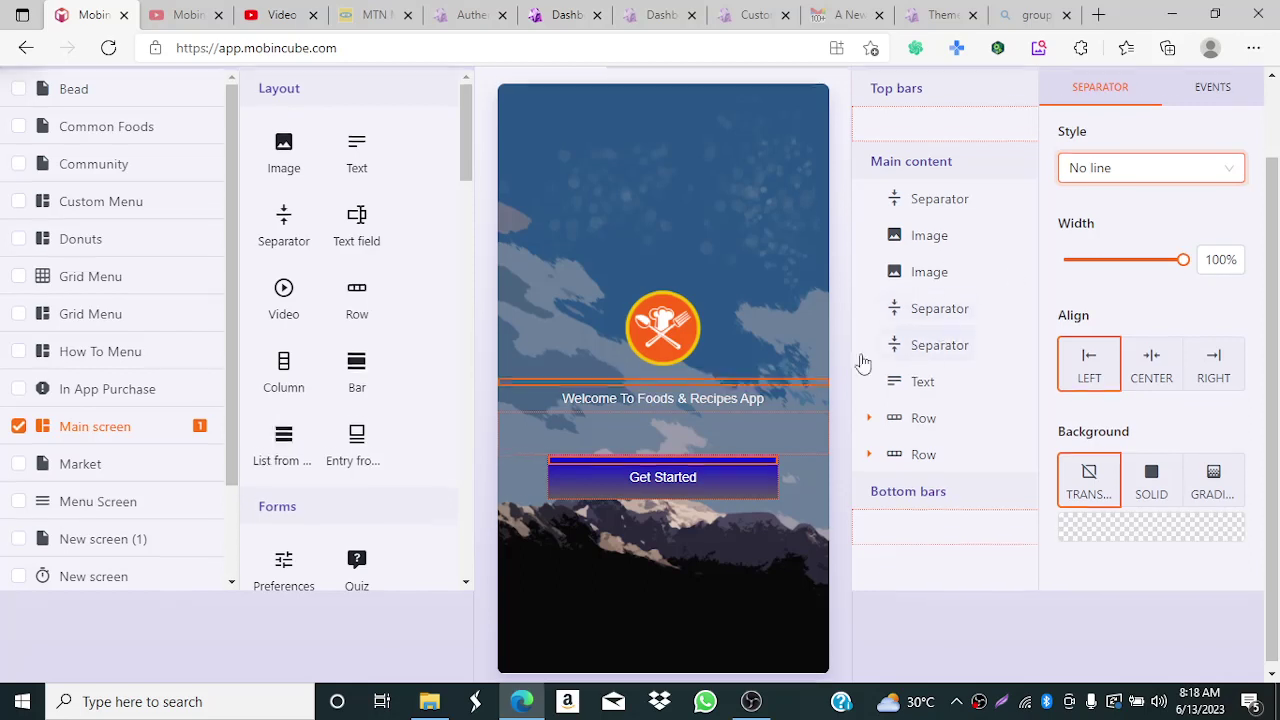
- Insert a second separator below the Get Started text in the button's row and set its style to No line
{"action": "scroll", "coordinate": [835, 362], "scroll_direction": "down", "scroll_amount": 1}
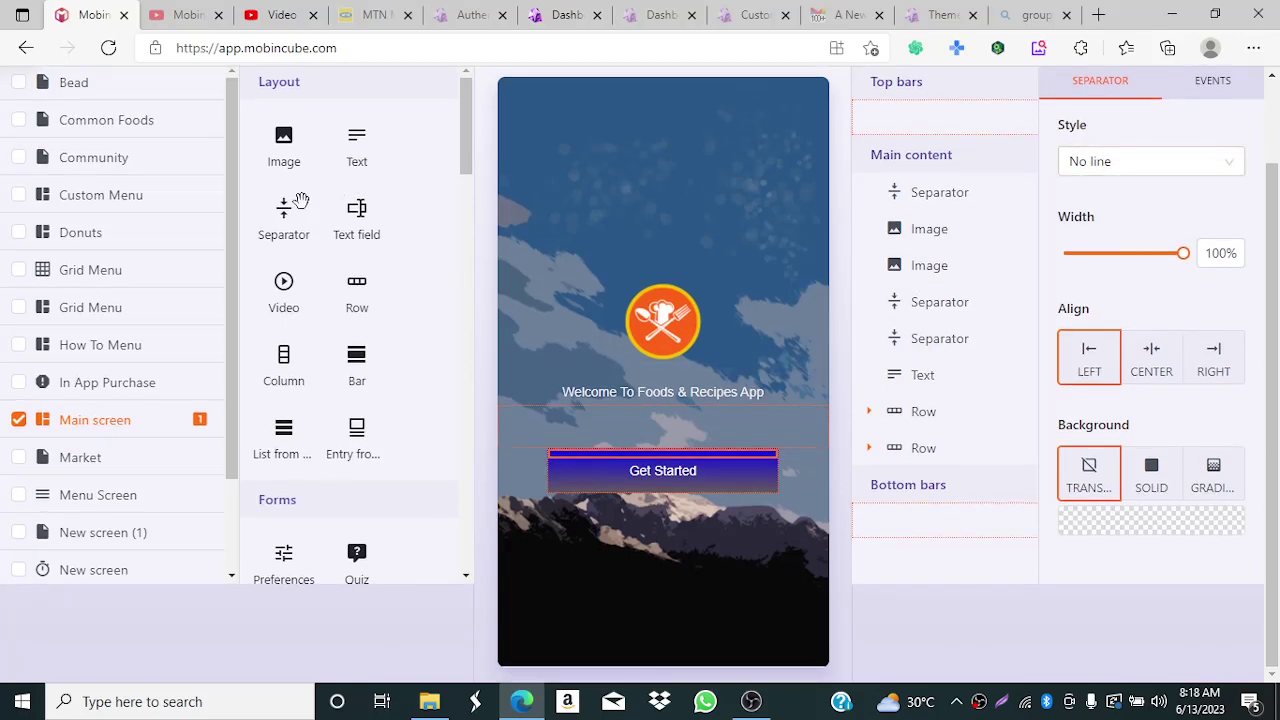
{"action": "left_click_drag", "start_coordinate": [278, 236], "coordinate": [672, 568]}
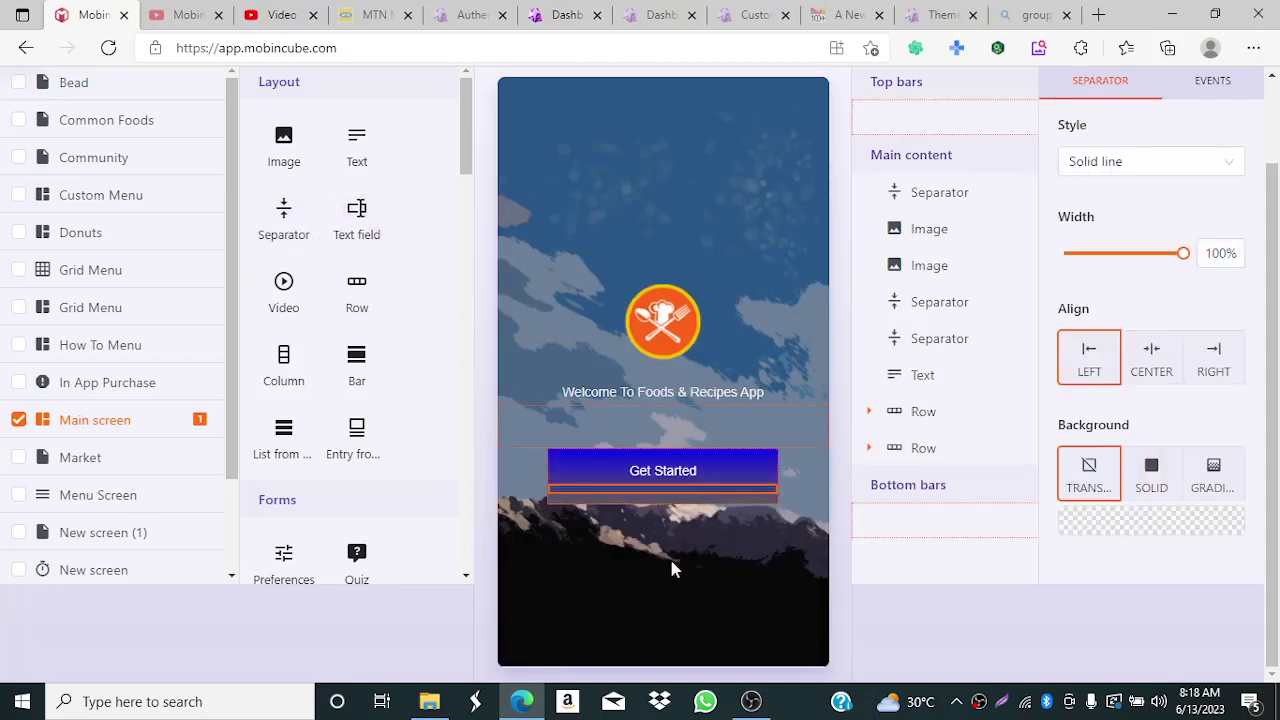
{"action": "left_click", "coordinate": [1141, 166]}
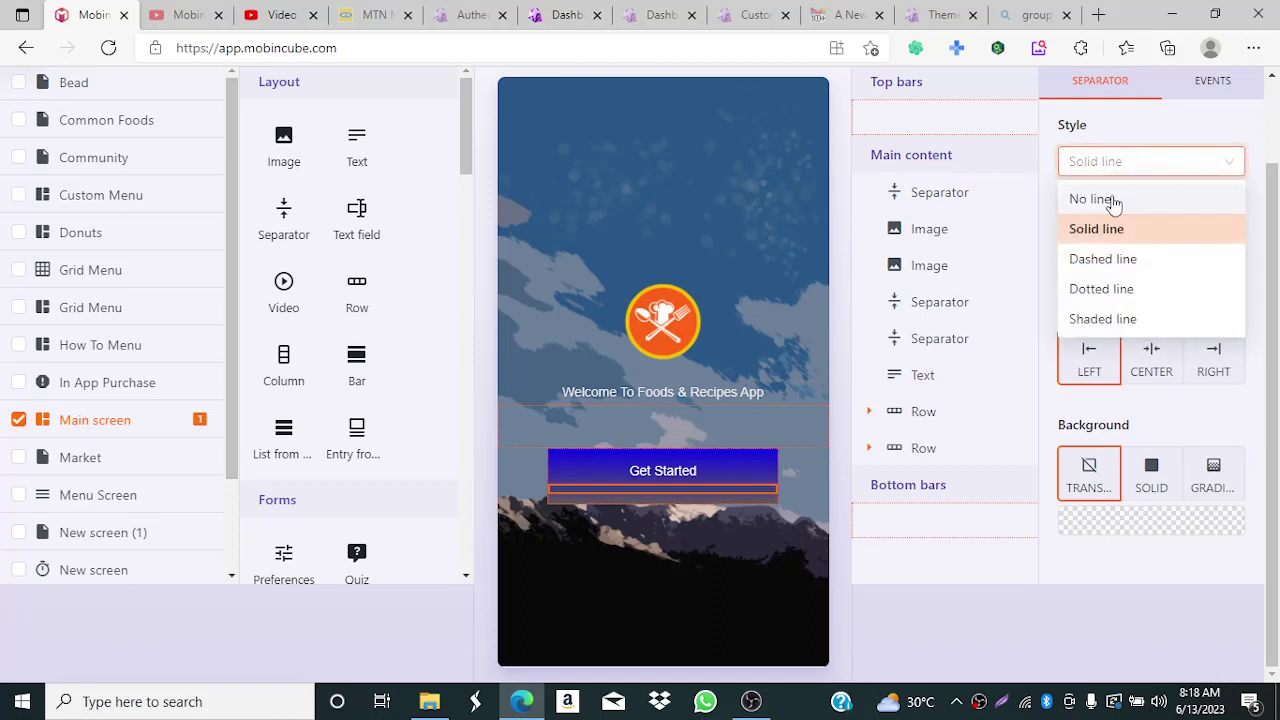
{"action": "left_click", "coordinate": [1103, 197]}
{"action": "scroll", "coordinate": [900, 312], "scroll_direction": "up", "scroll_amount": 1}
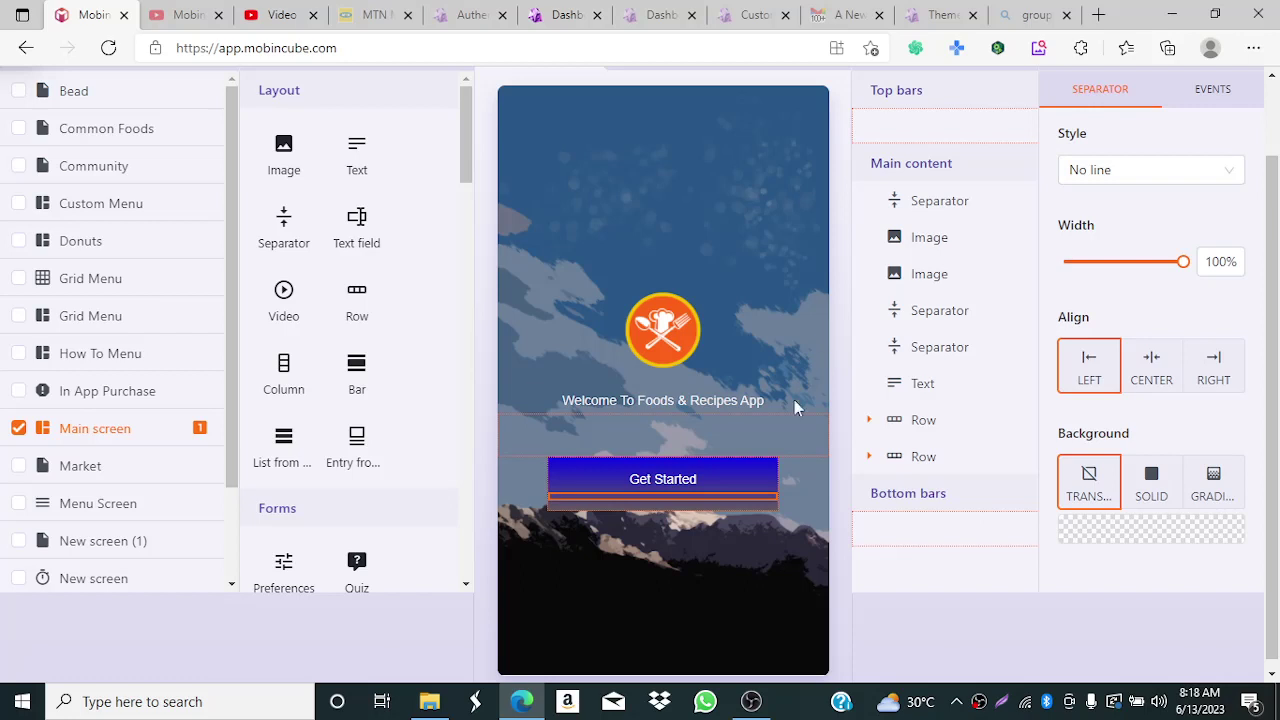
- Set the first gradient color of the Get Started button's row to pale lavender, RGB 215, 215, 241
{"action": "left_click", "coordinate": [786, 451]}
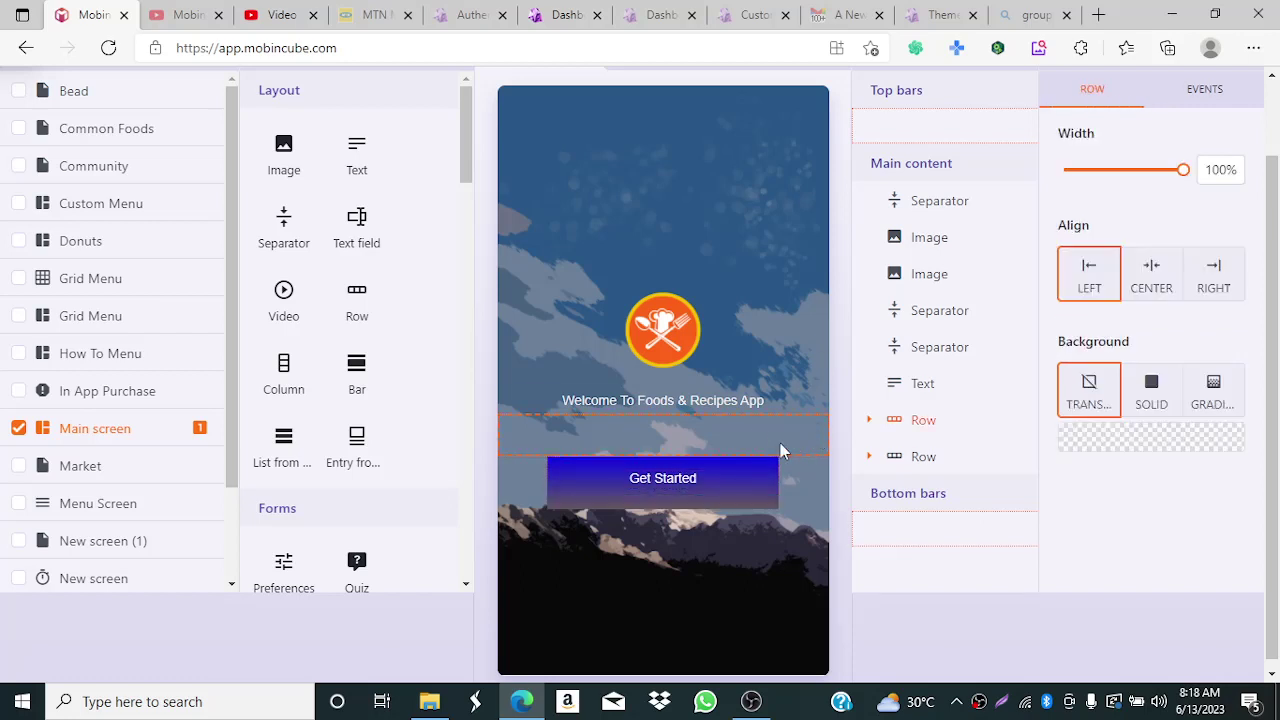
{"action": "left_click", "coordinate": [757, 464]}
{"action": "scroll", "coordinate": [1210, 385], "scroll_direction": "down", "scroll_amount": 1}
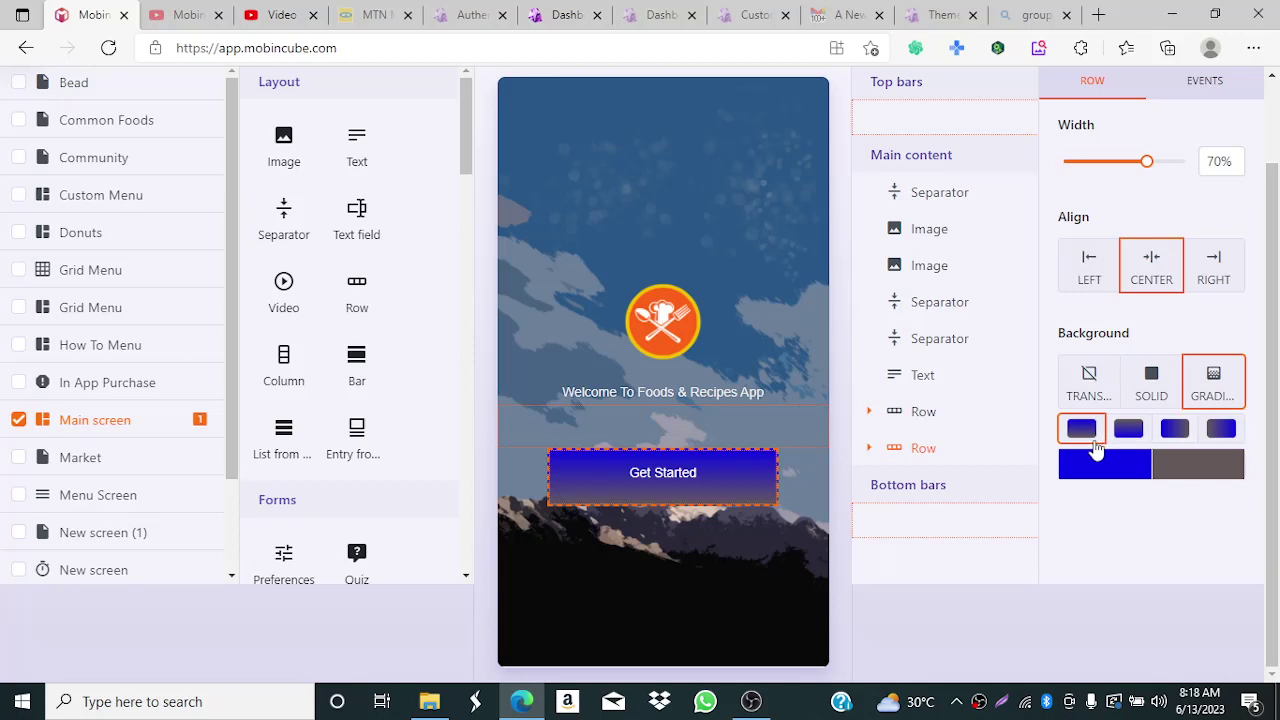
{"action": "scroll", "coordinate": [1100, 449], "scroll_direction": "up", "scroll_amount": 1}
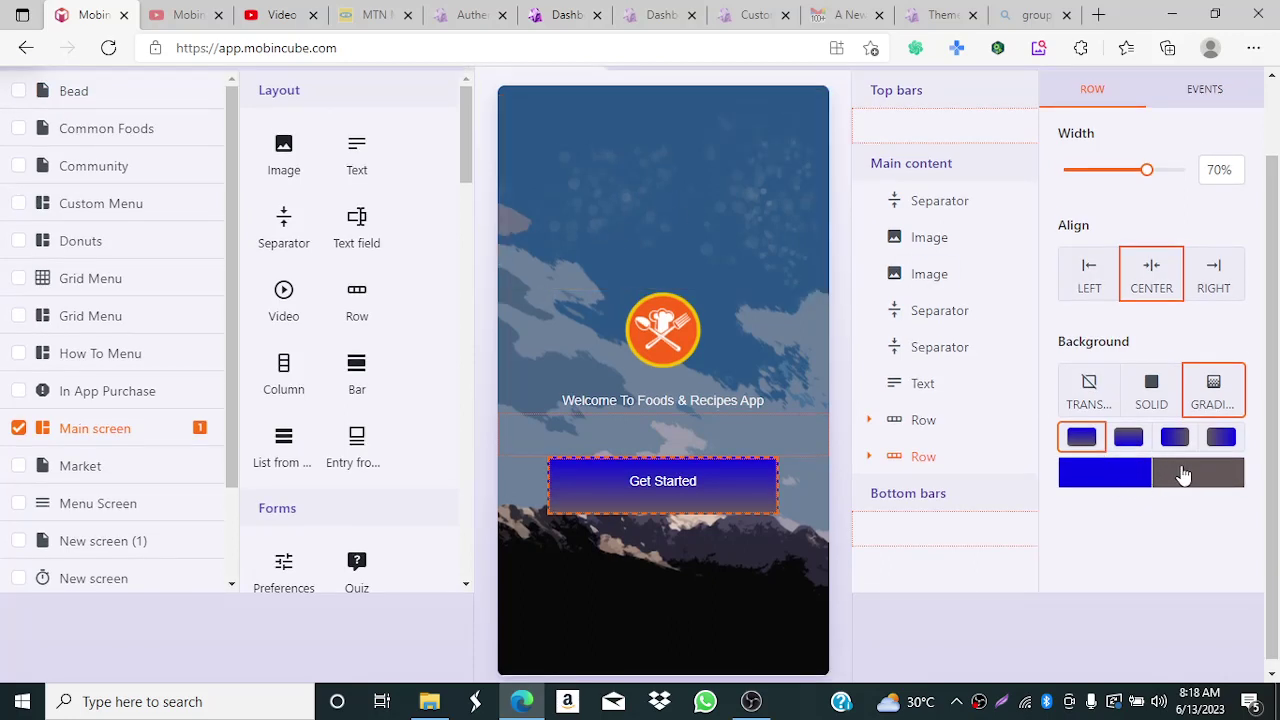
{"action": "left_click", "coordinate": [1122, 485]}
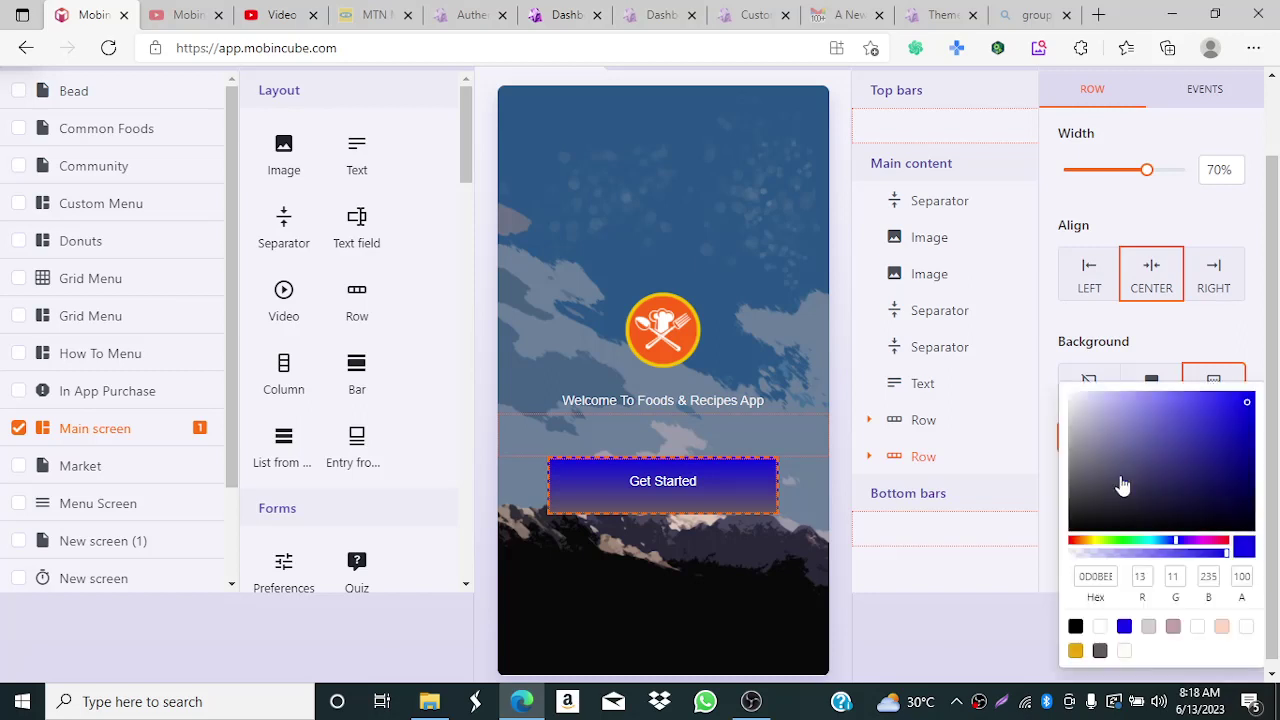
{"action": "left_click", "coordinate": [1088, 421]}
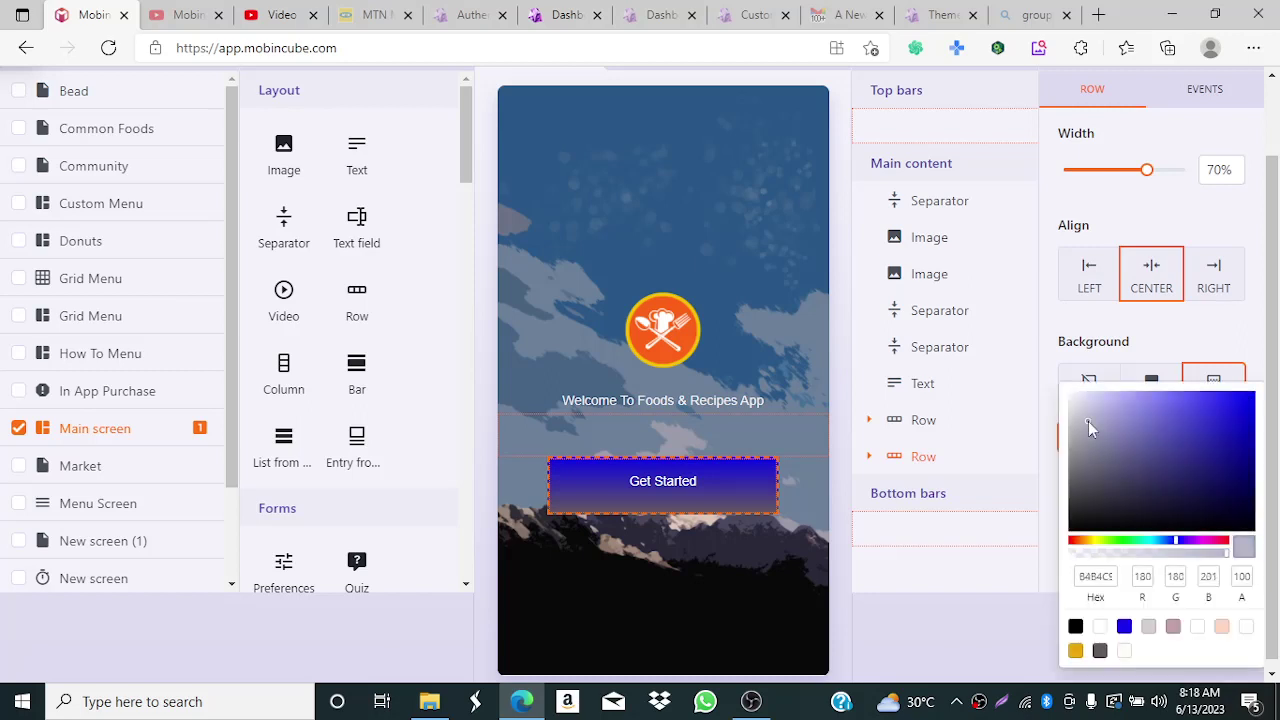
{"action": "left_click", "coordinate": [1092, 404]}
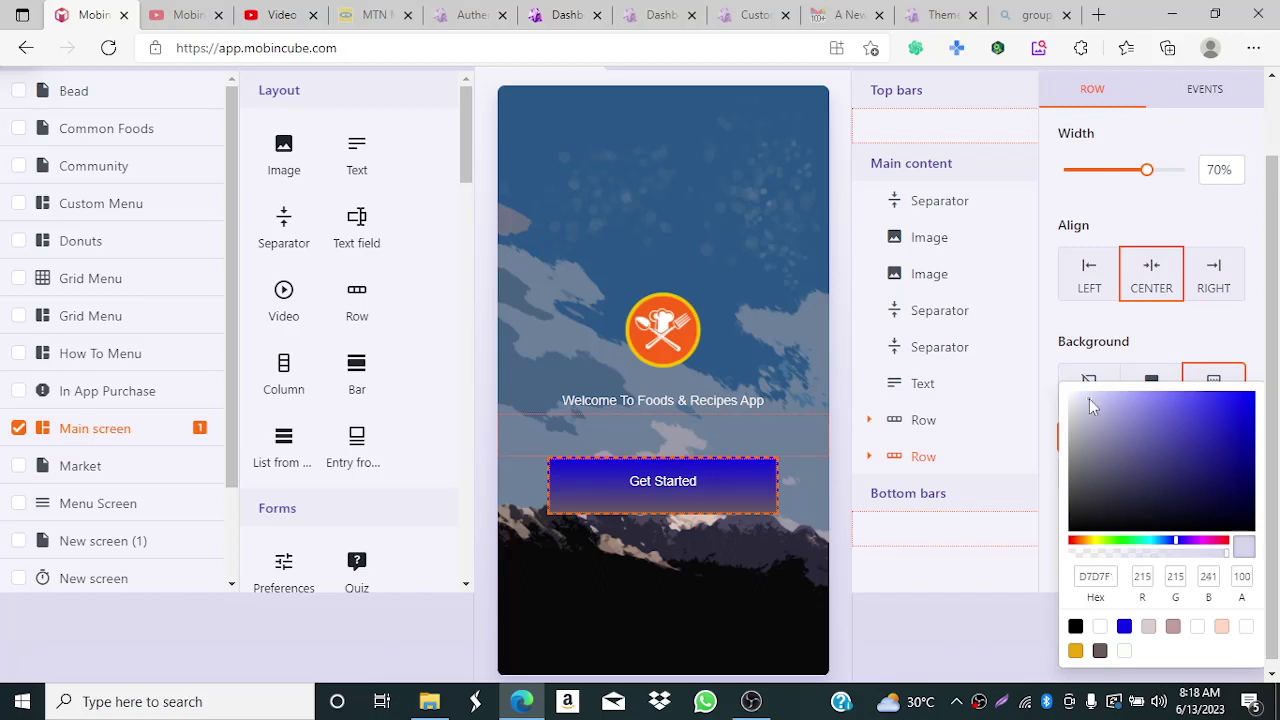
{"action": "left_click", "coordinate": [1050, 459]}
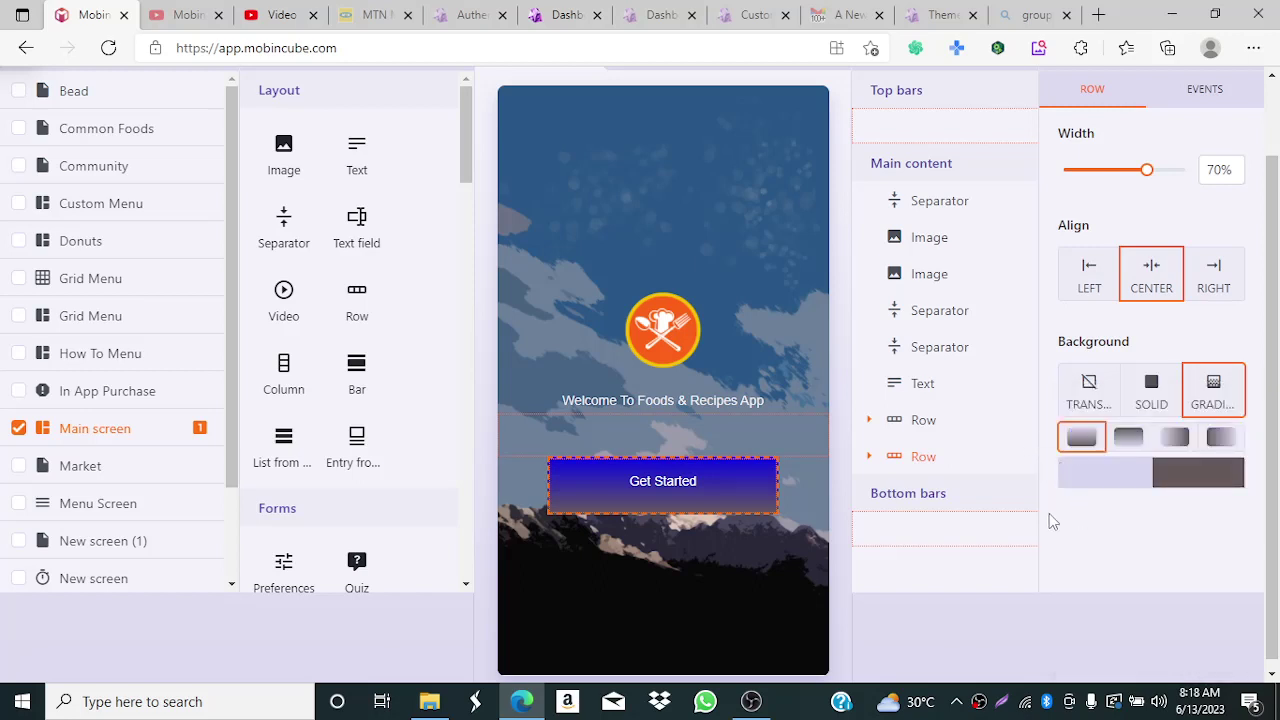
{"action": "scroll", "coordinate": [1206, 457], "scroll_direction": "down", "scroll_amount": 1}
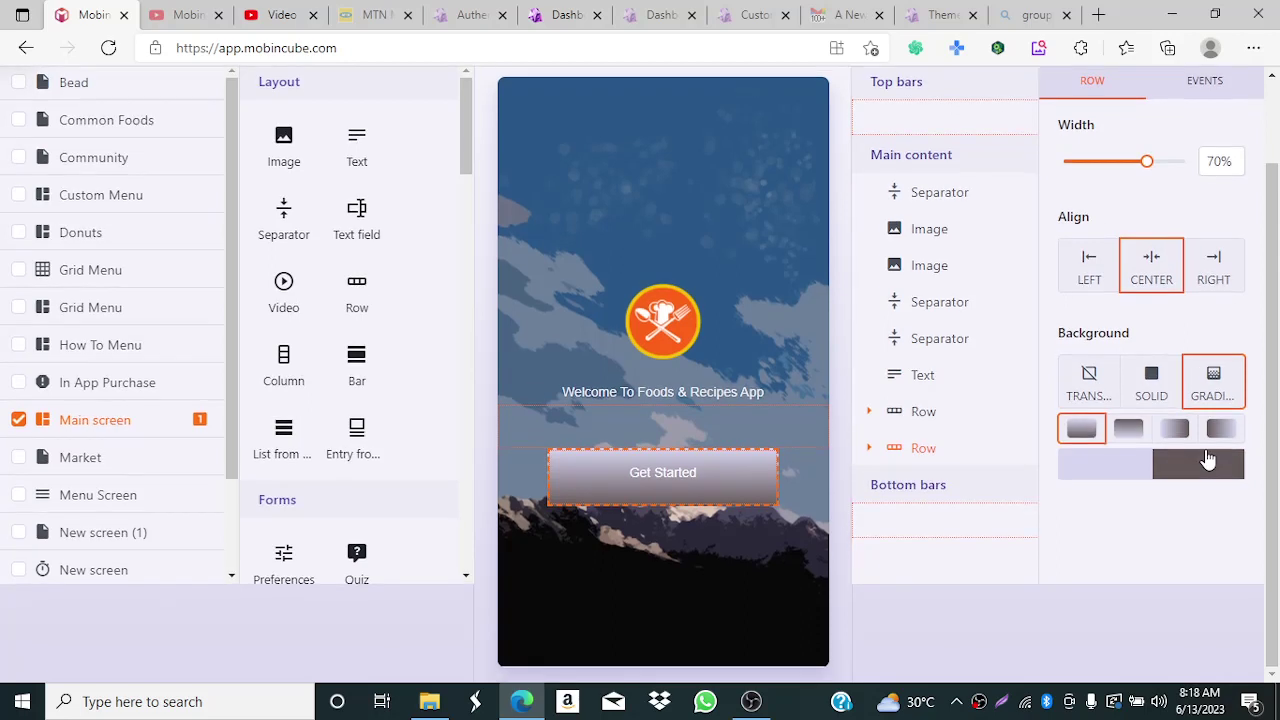
- Set the first gradient color of the Get Started button's row to orange F07B17
{"action": "left_click", "coordinate": [1108, 474]}
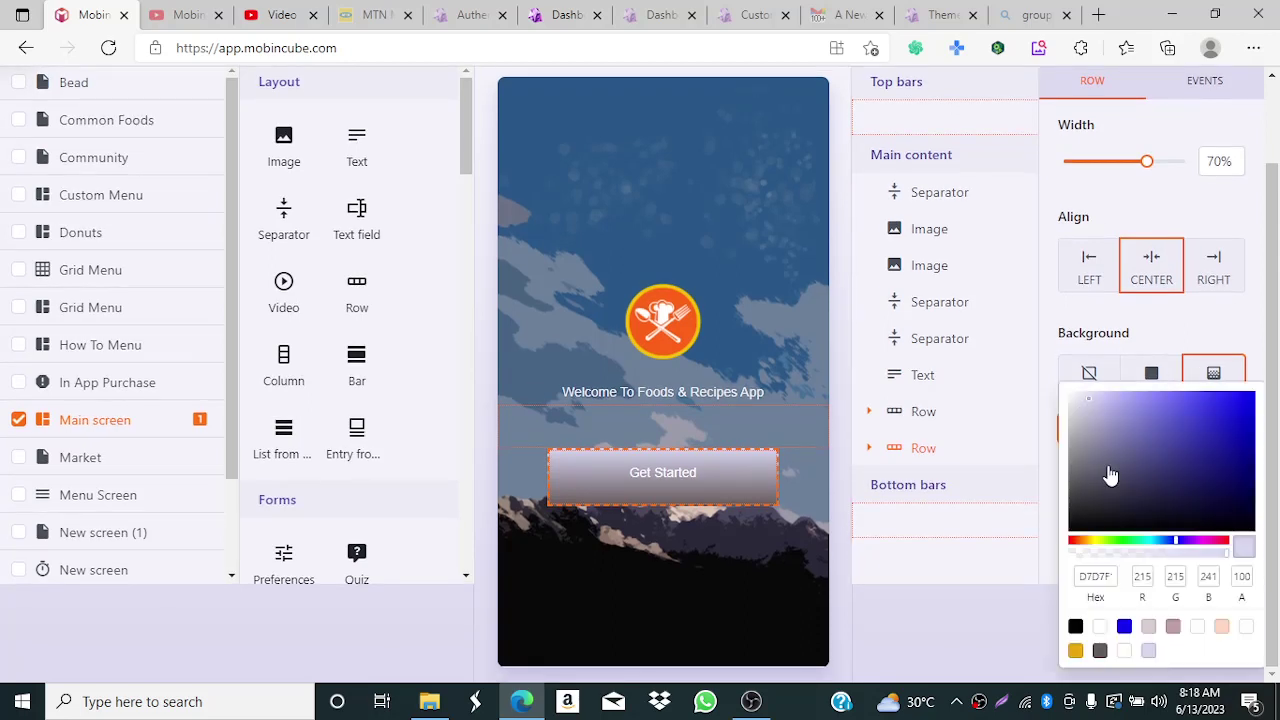
{"action": "left_click", "coordinate": [1082, 542]}
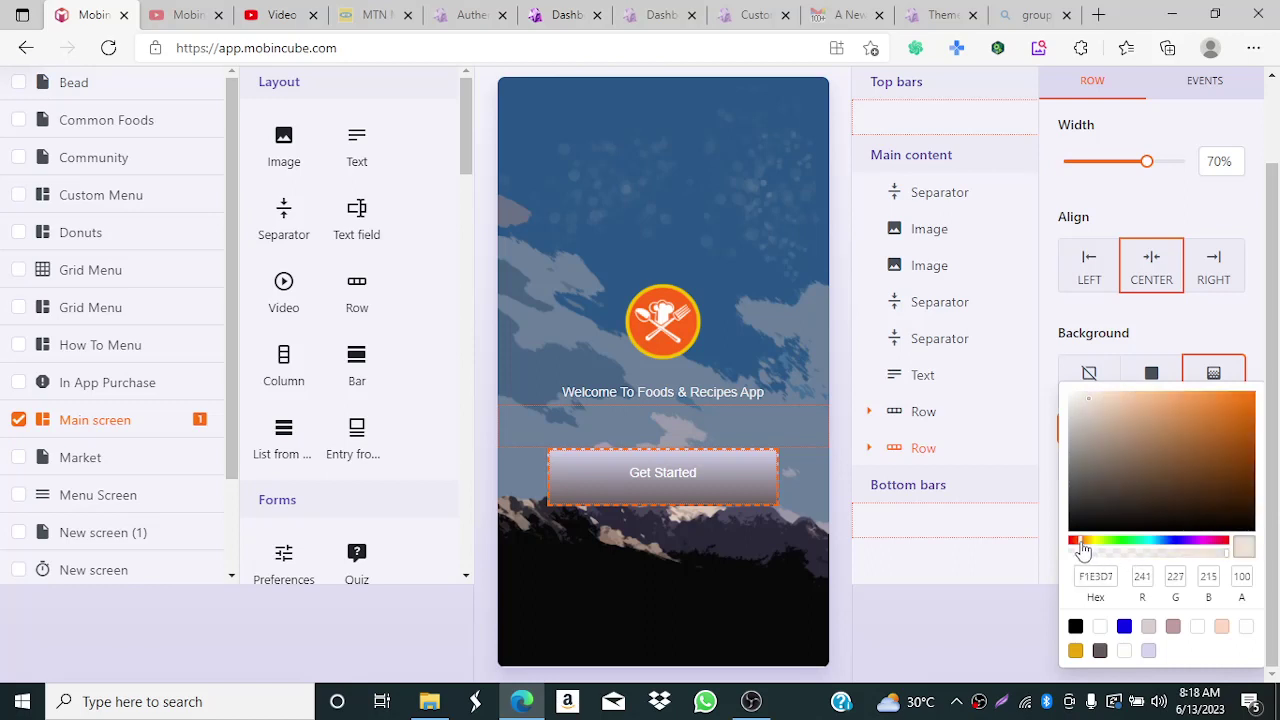
{"action": "left_click", "coordinate": [1238, 400]}
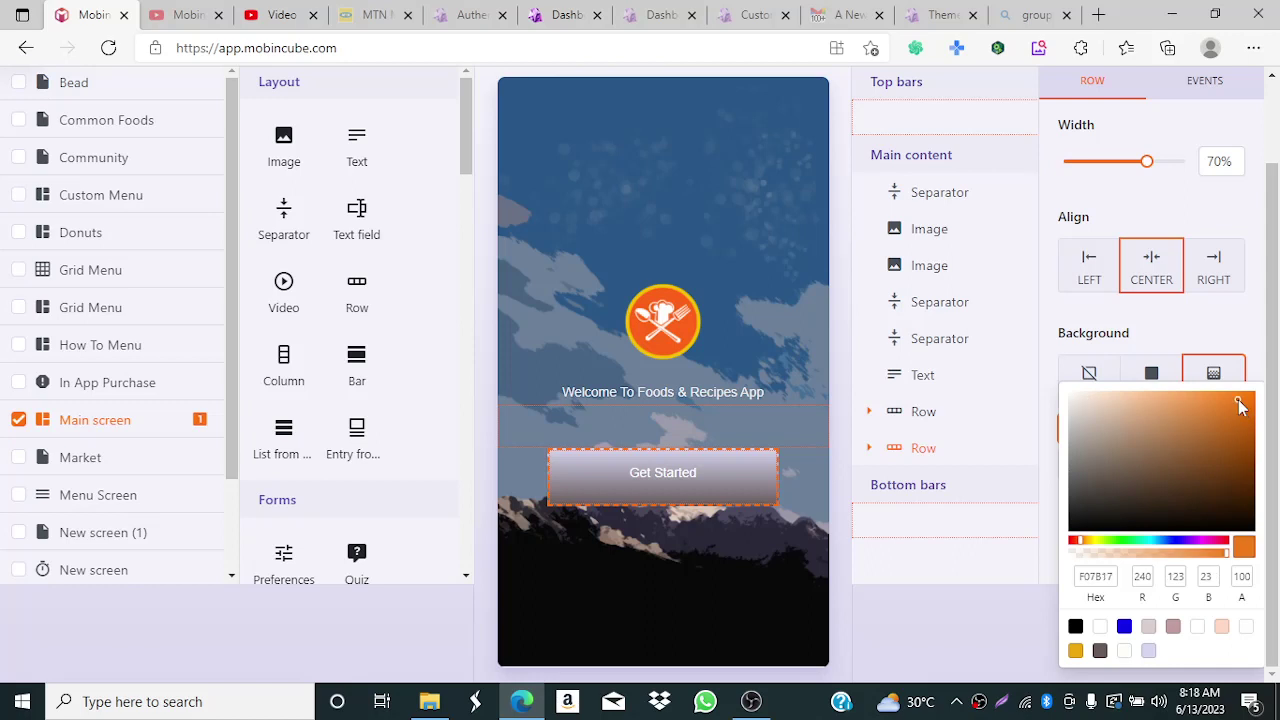
{"action": "left_click", "coordinate": [842, 420]}
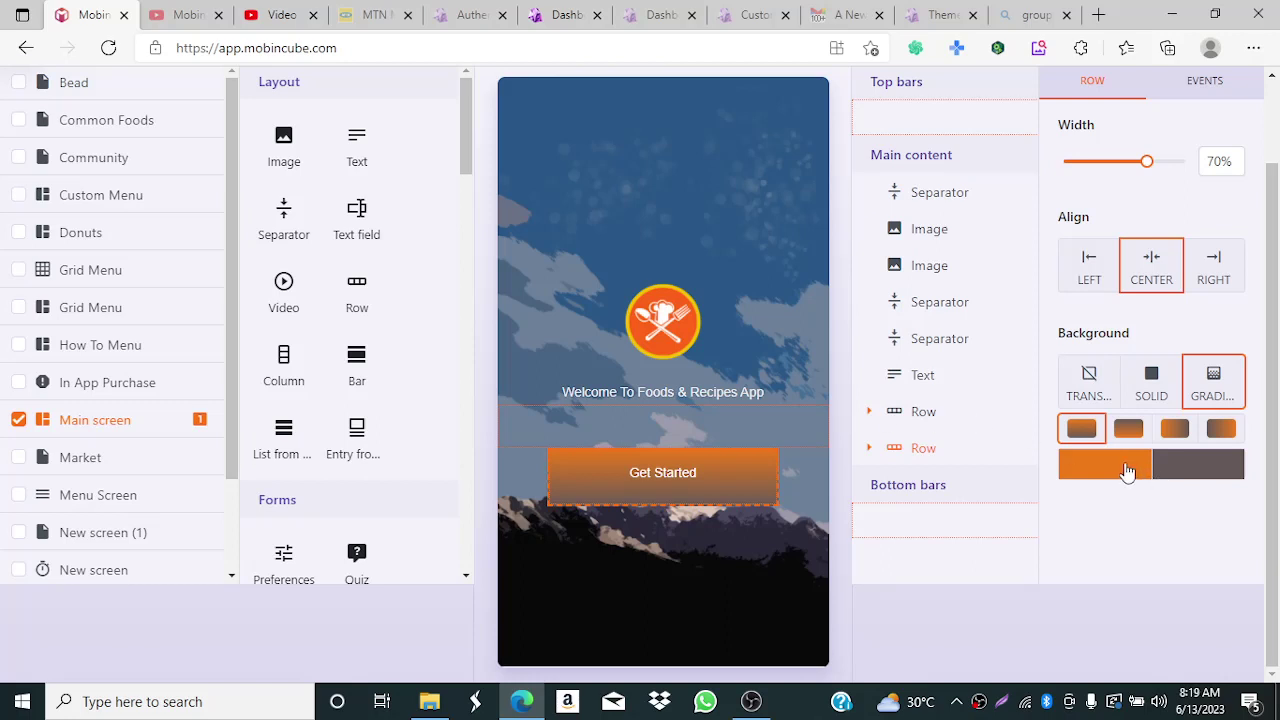
- Set the second gradient color of the Get Started button's row to near-white F3ECEC
{"action": "left_click", "coordinate": [1187, 466]}
{"action": "left_click", "coordinate": [1068, 412]}
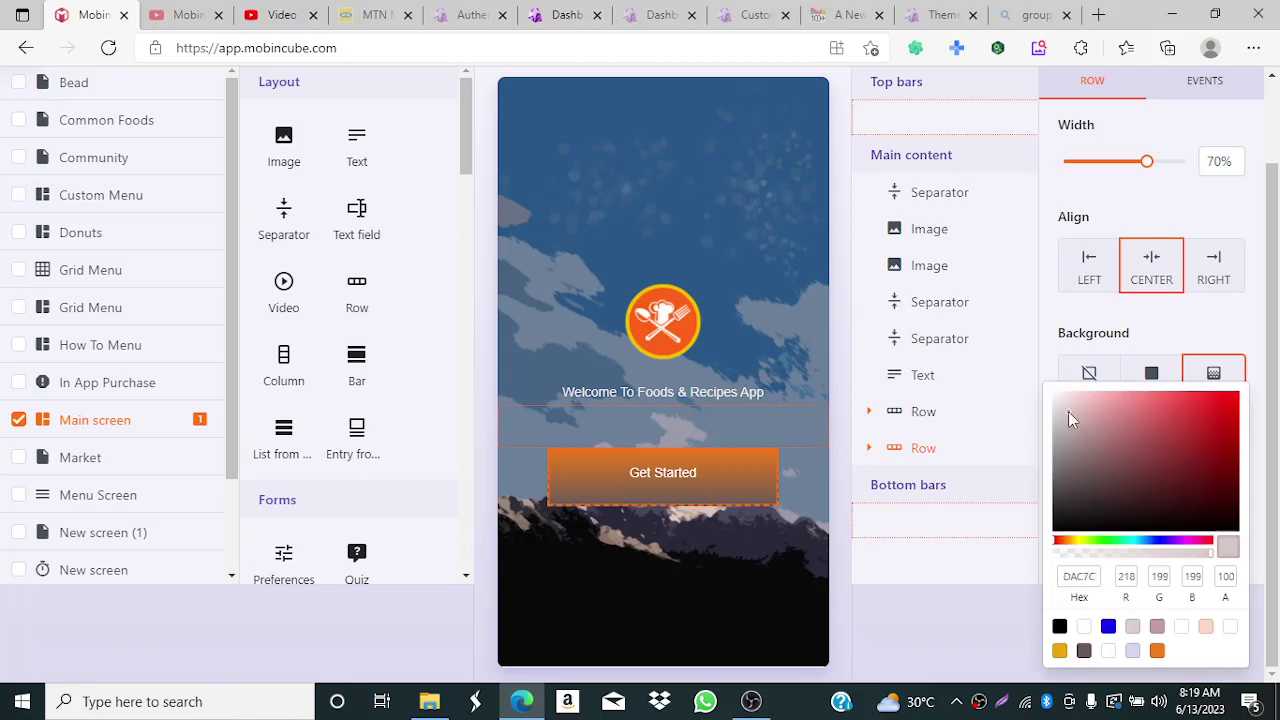
{"action": "left_click_drag", "start_coordinate": [1068, 411], "coordinate": [1058, 398]}
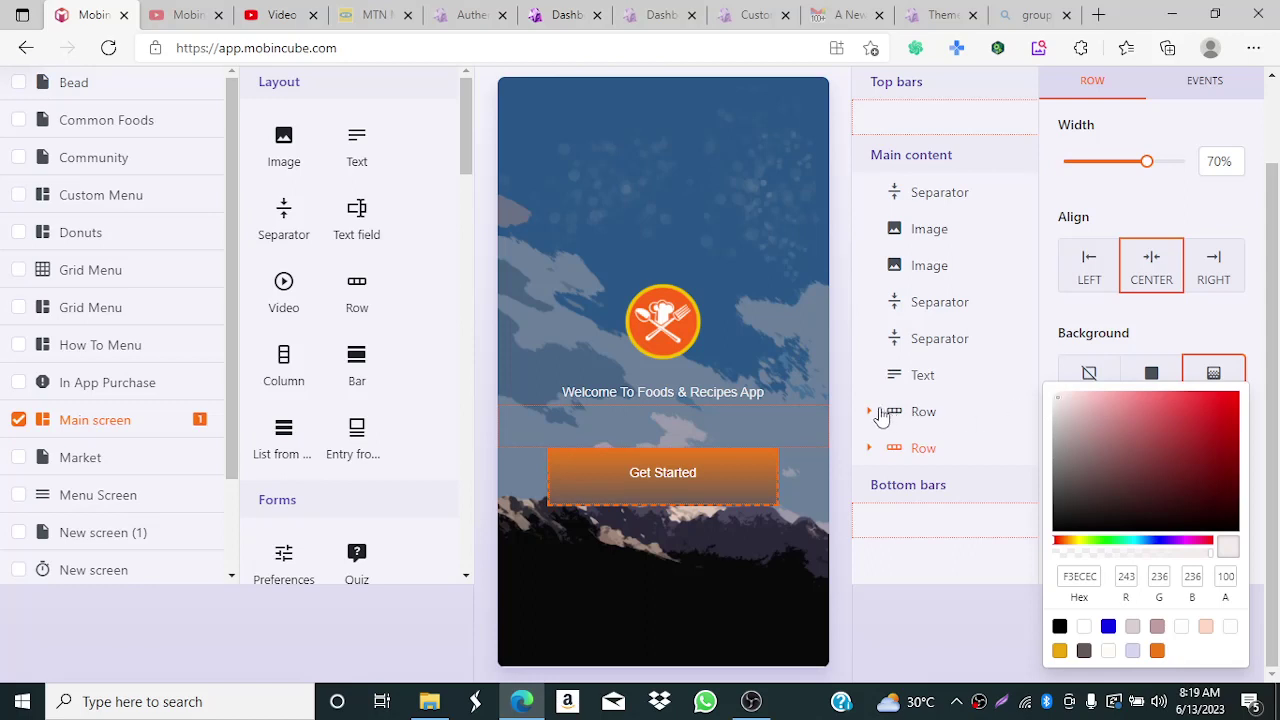
{"action": "left_click", "coordinate": [843, 428]}
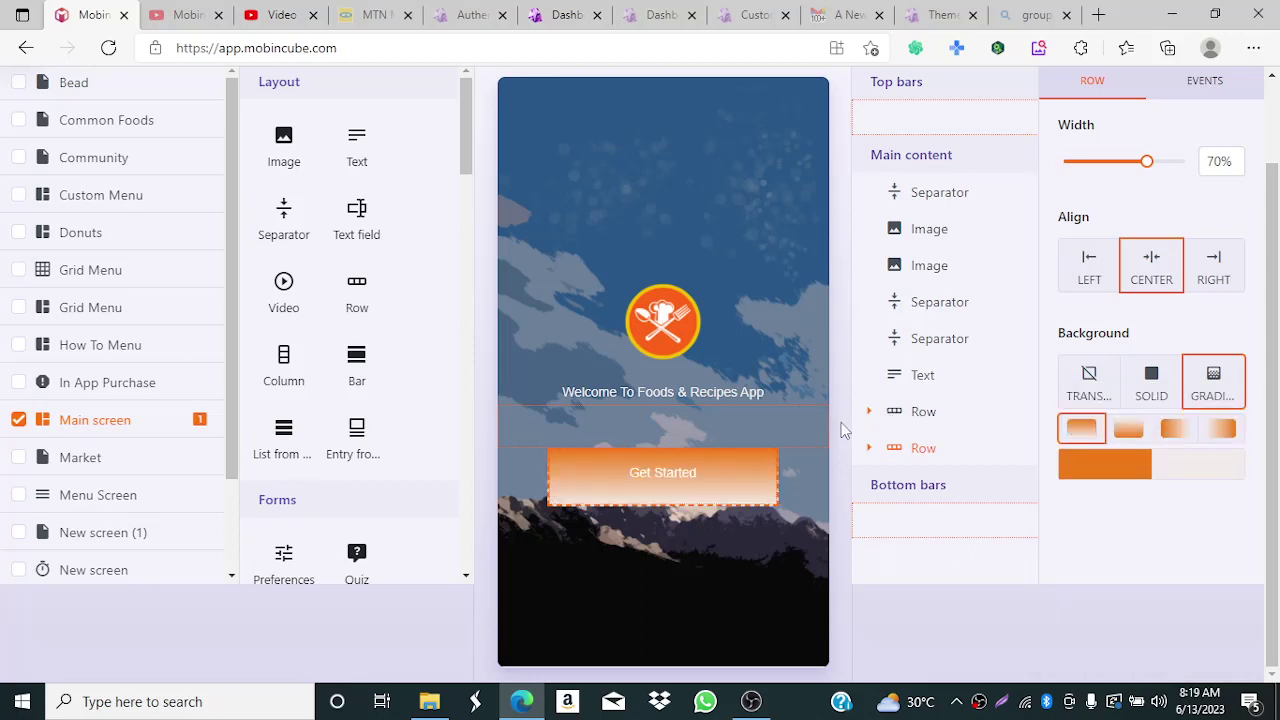
{"action": "left_click", "coordinate": [843, 428]}
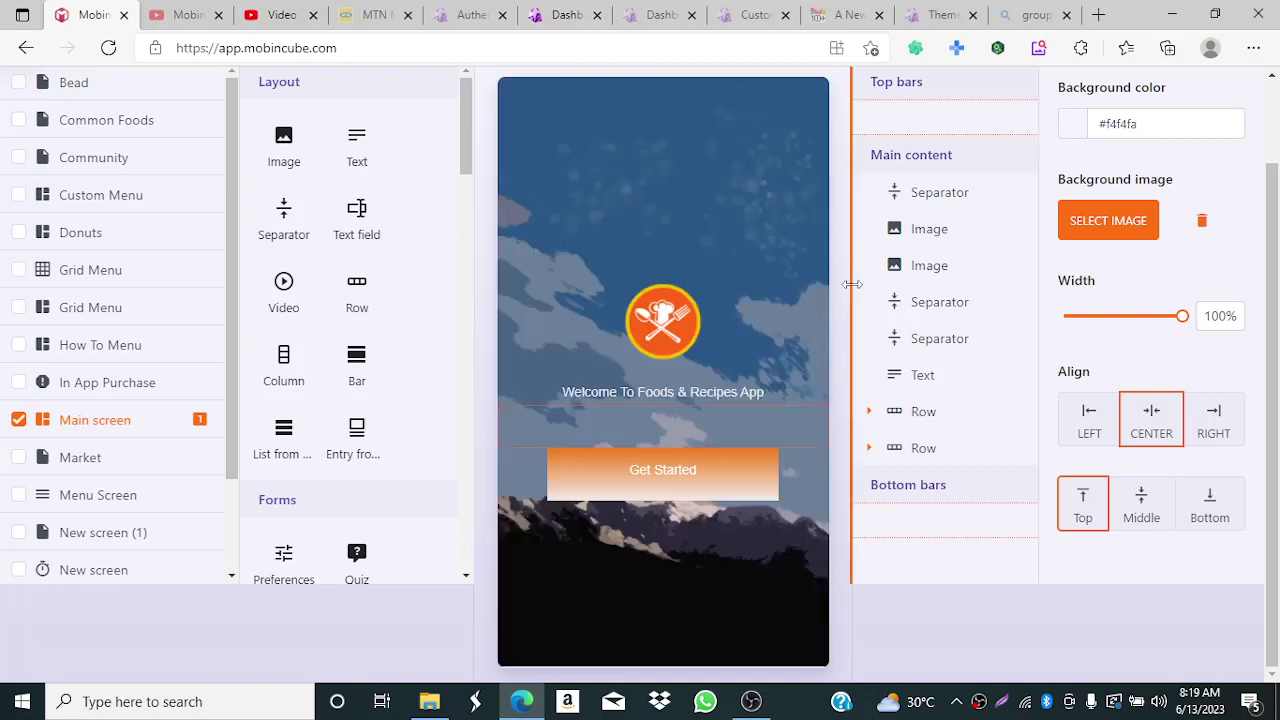
- Set the font color of the Get Started text to black 000000
{"action": "left_click", "coordinate": [667, 474]}
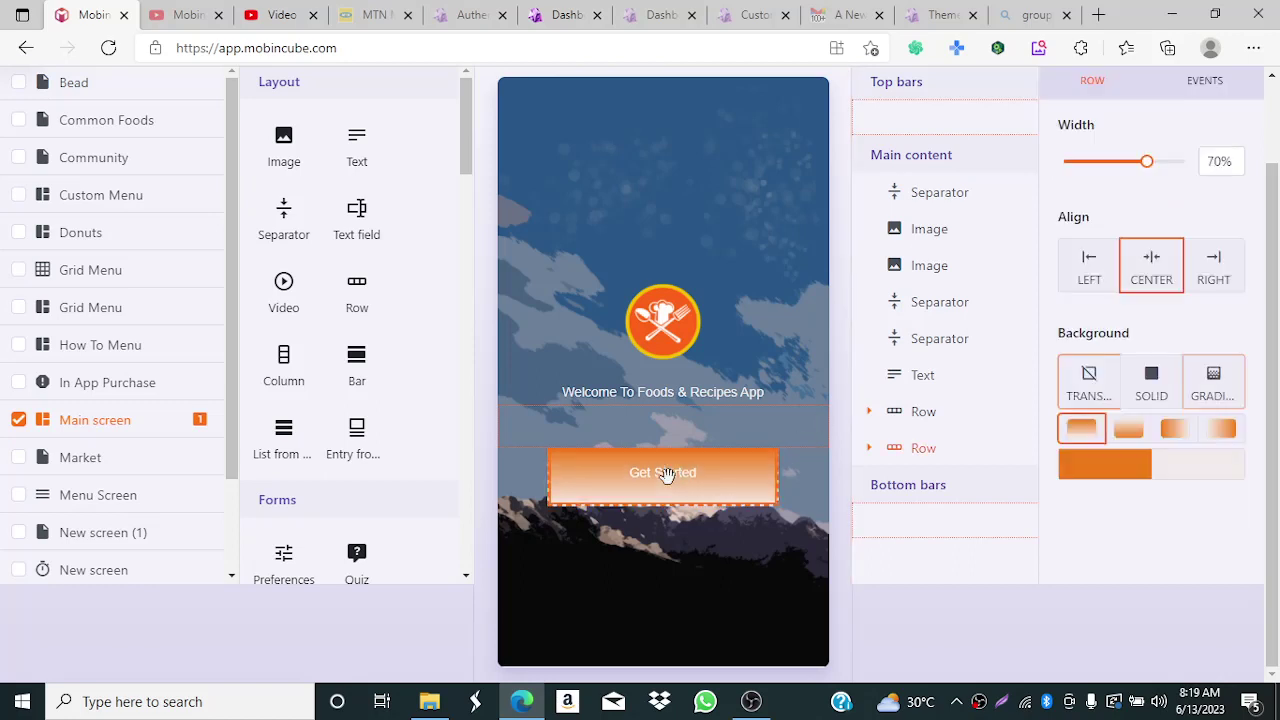
{"action": "left_click", "coordinate": [689, 474]}
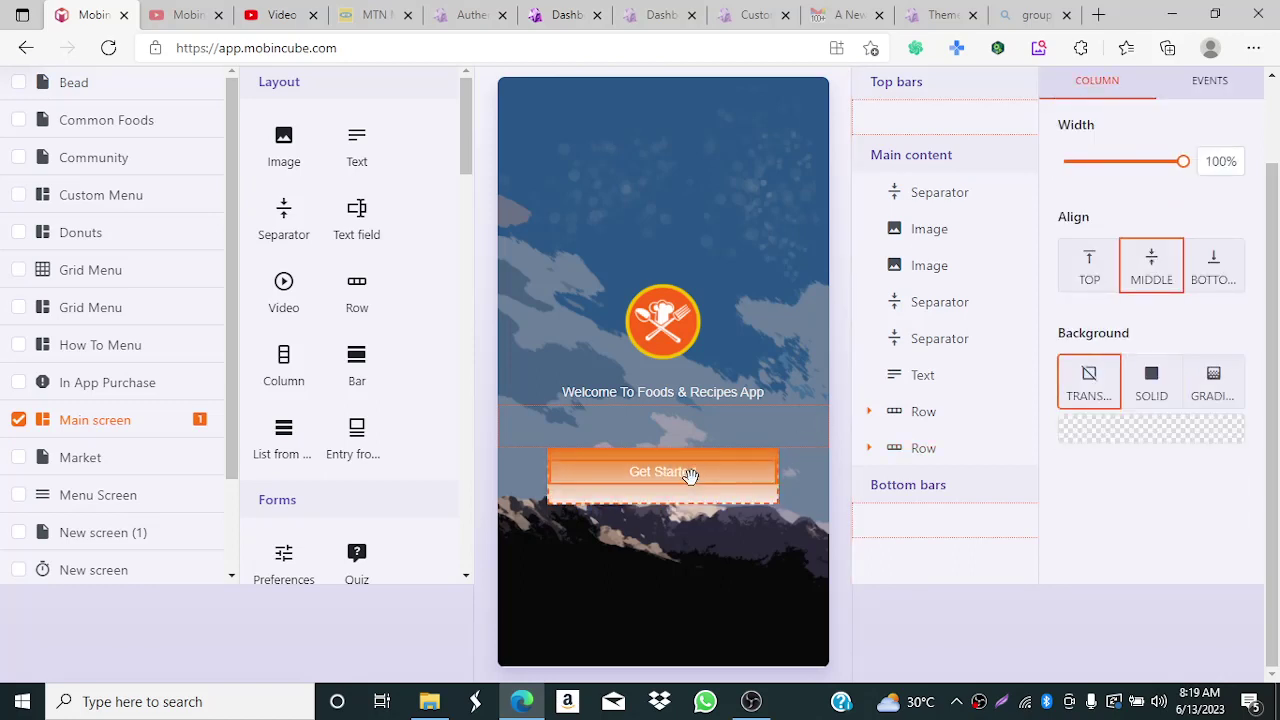
{"action": "double_click", "coordinate": [689, 474]}
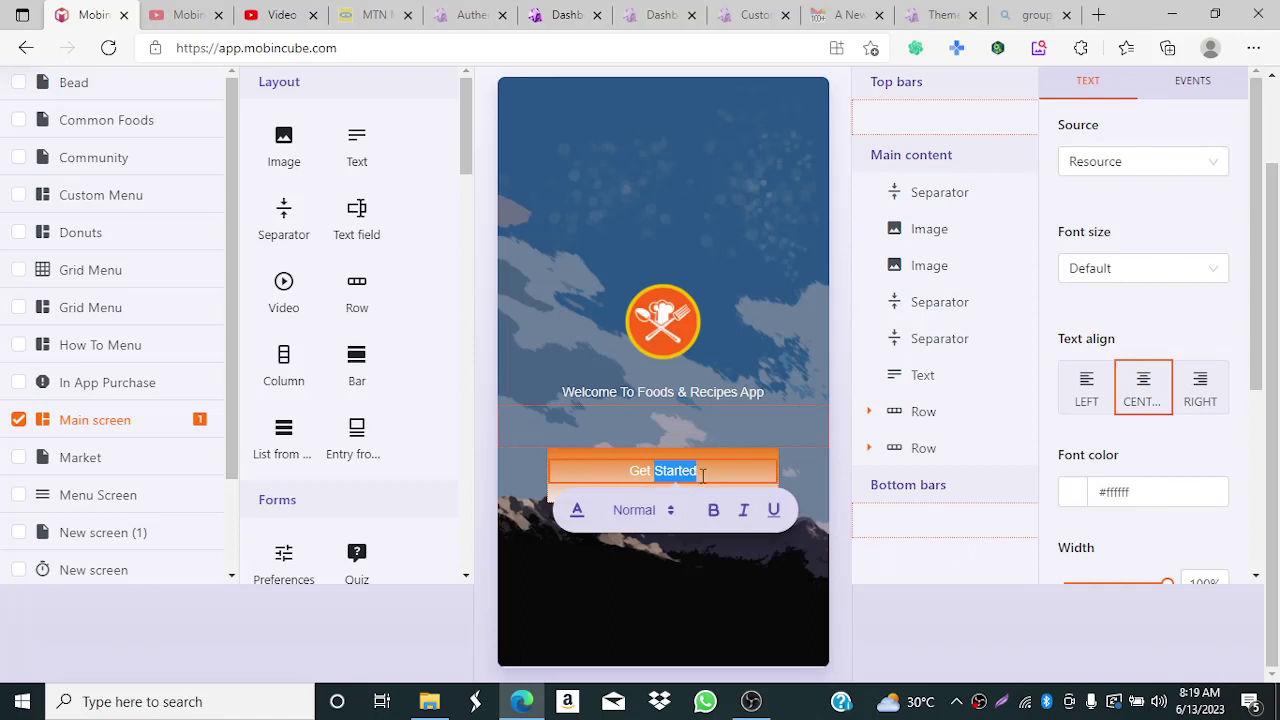
{"action": "left_click", "coordinate": [703, 476]}
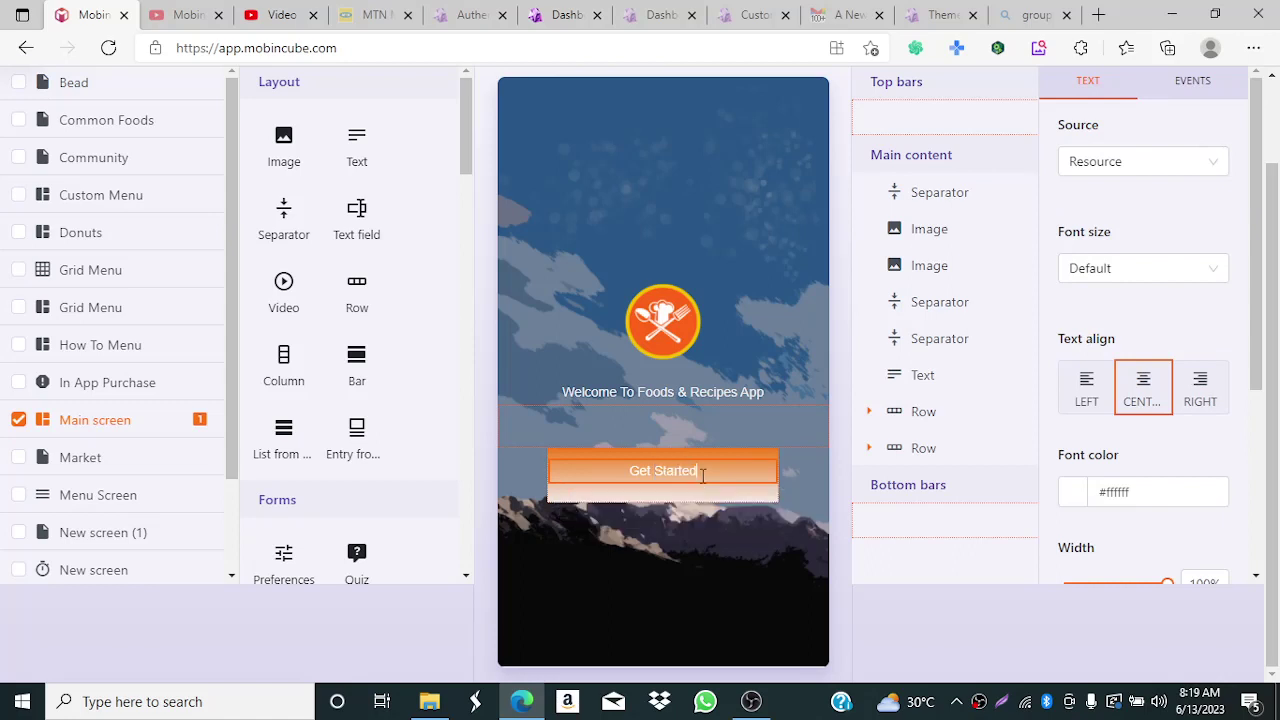
{"action": "left_click", "coordinate": [1080, 494]}
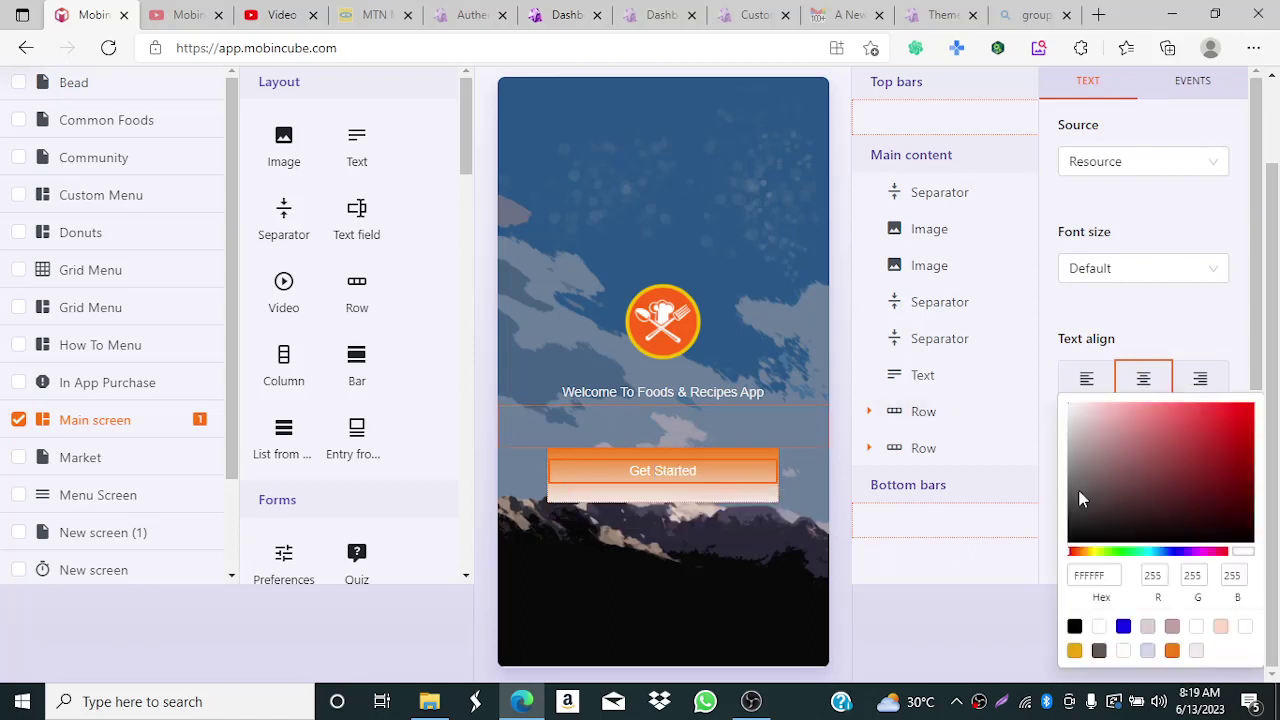
{"action": "left_click", "coordinate": [1248, 542]}
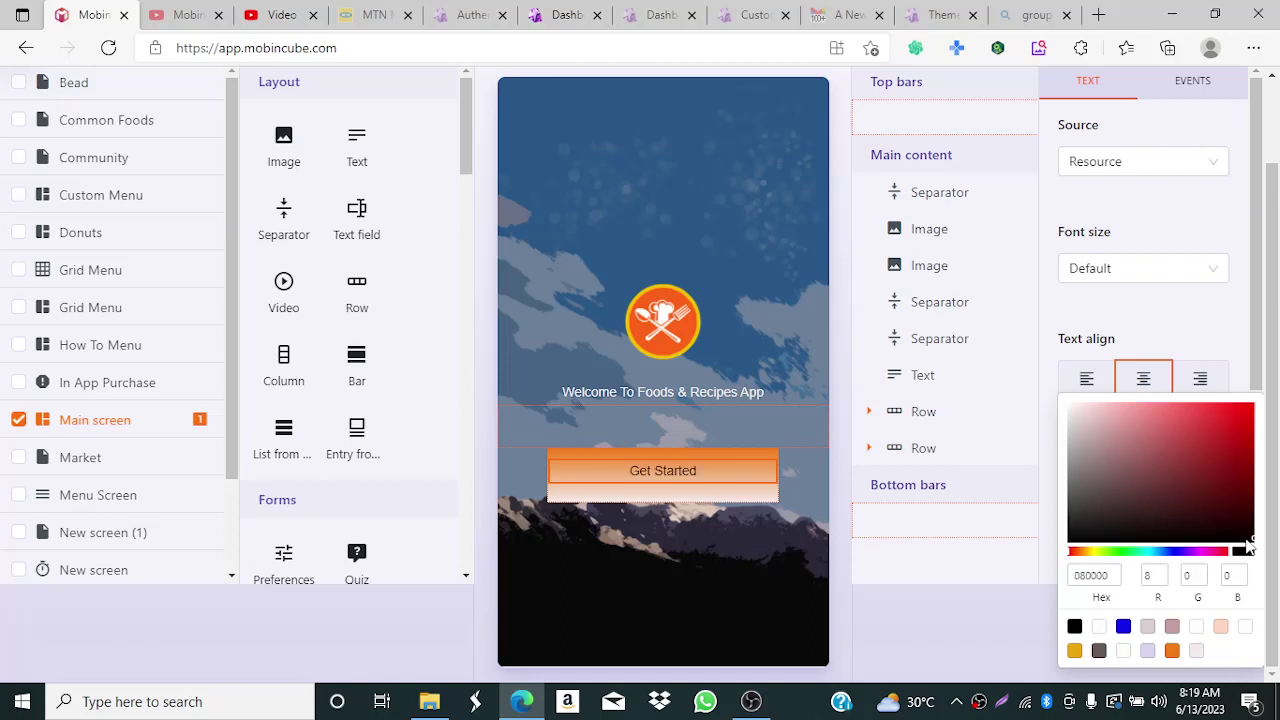
{"action": "left_click_drag", "start_coordinate": [1248, 542], "coordinate": [1075, 550]}
{"action": "left_click_drag", "start_coordinate": [1074, 543], "coordinate": [1079, 550]}
{"action": "left_click", "coordinate": [838, 440]}
{"action": "left_click", "coordinate": [800, 460]}
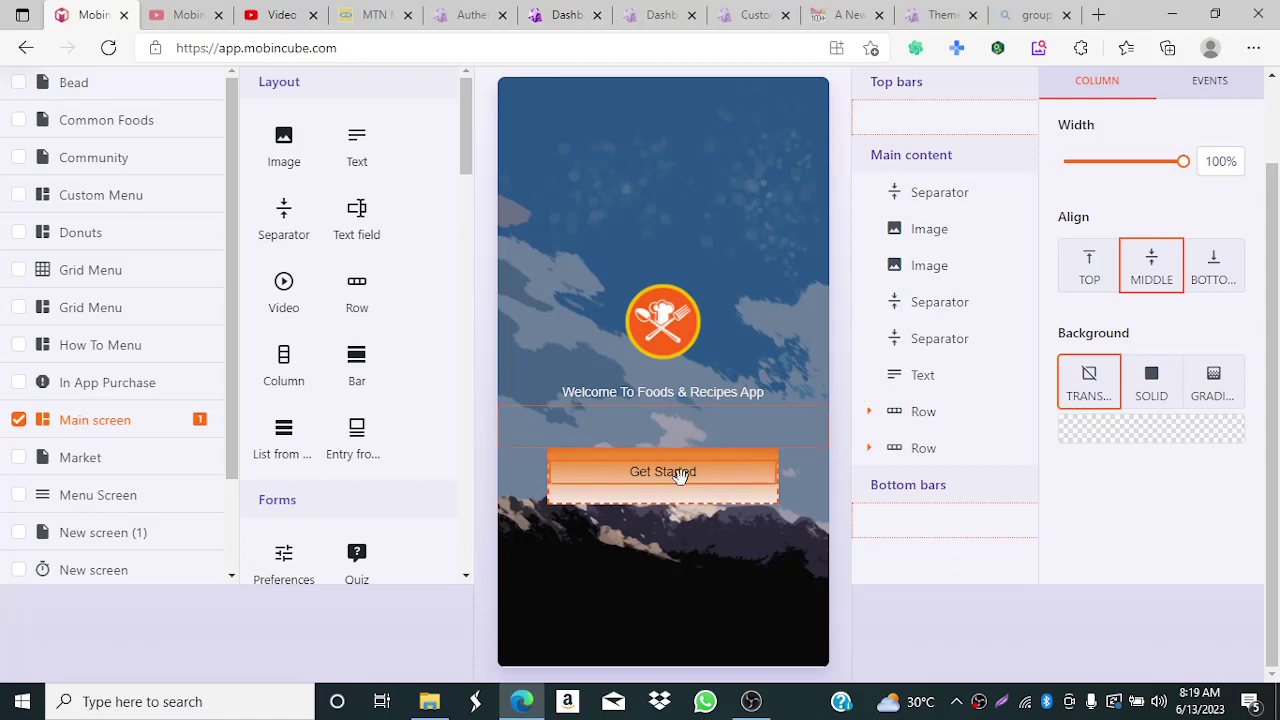
{"action": "left_click", "coordinate": [776, 469]}
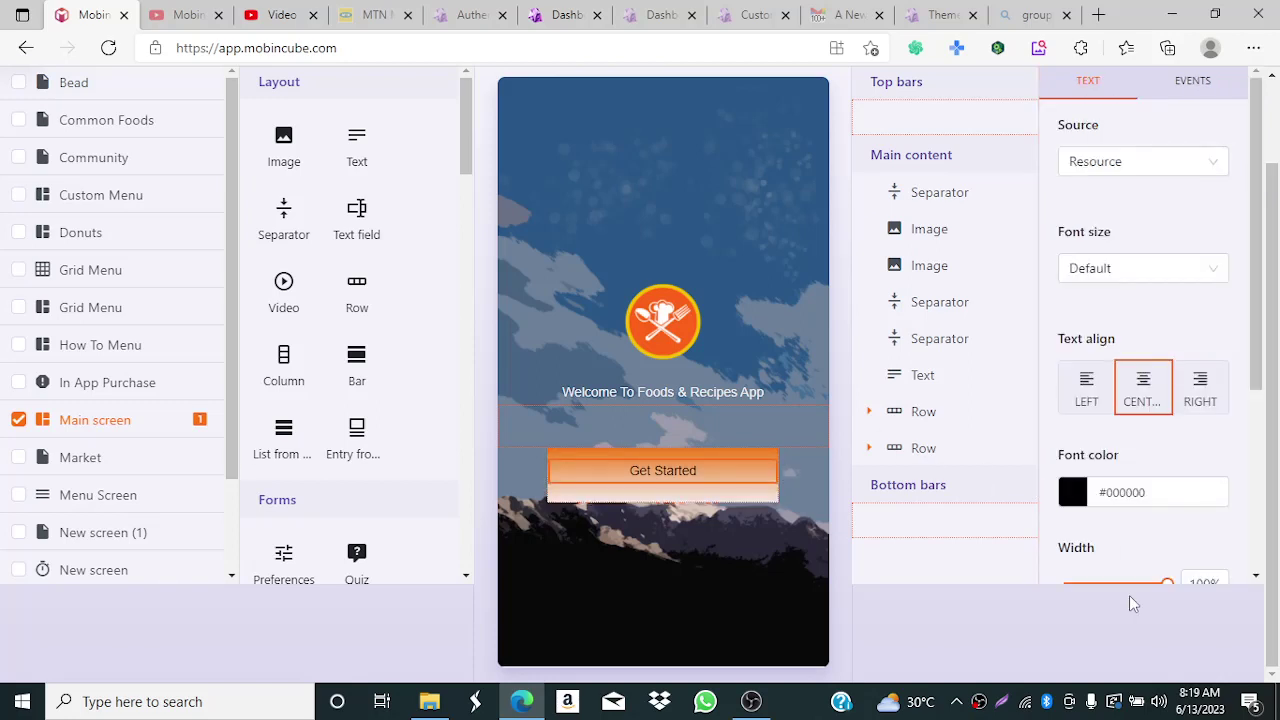
- Reverse the gradient of the Get Started button's row so it runs from near-white at the top to orange at the bottom
{"action": "left_click", "coordinate": [740, 497]}
{"action": "left_click", "coordinate": [556, 467]}
{"action": "left_click", "coordinate": [554, 423]}
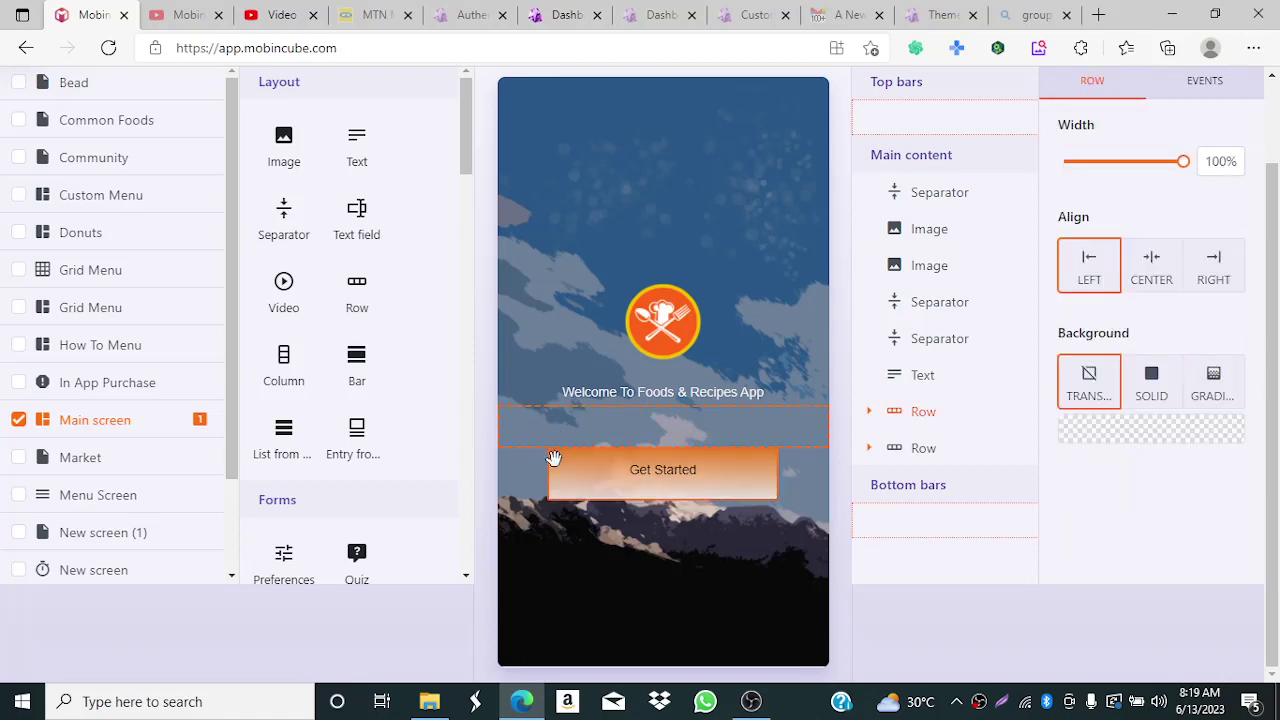
{"action": "left_click", "coordinate": [554, 458]}
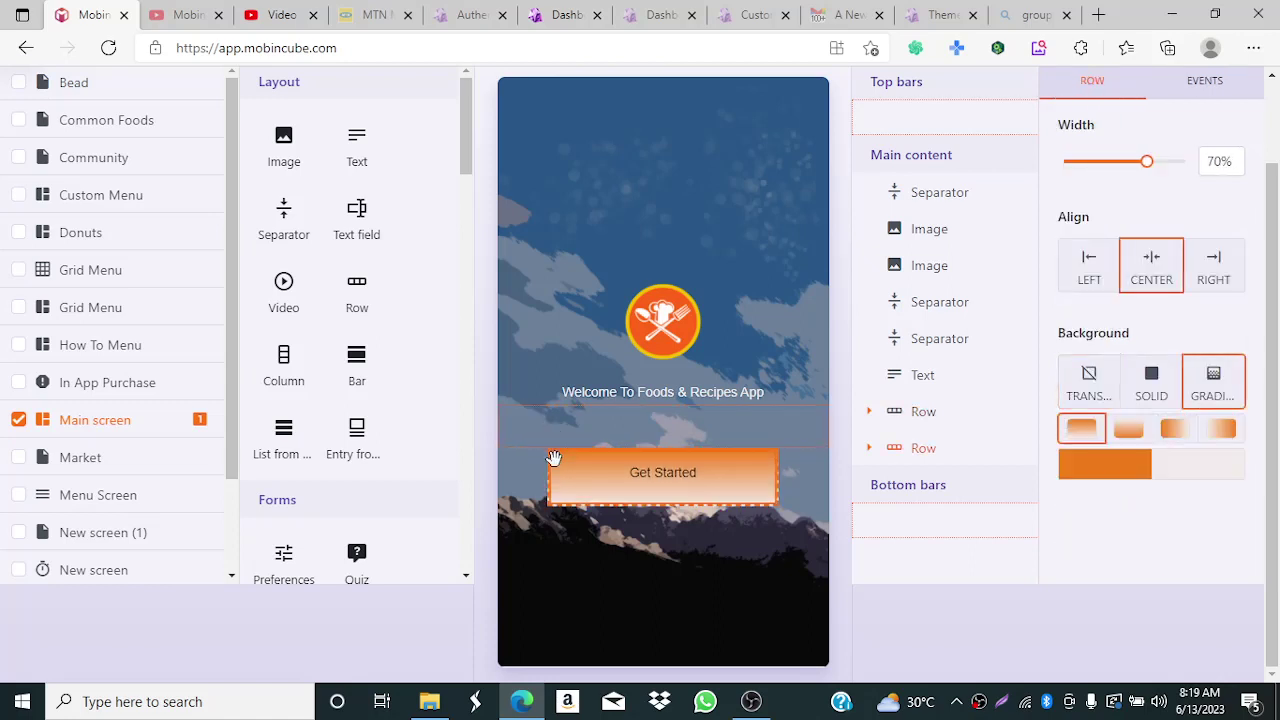
{"action": "left_click", "coordinate": [1126, 430]}
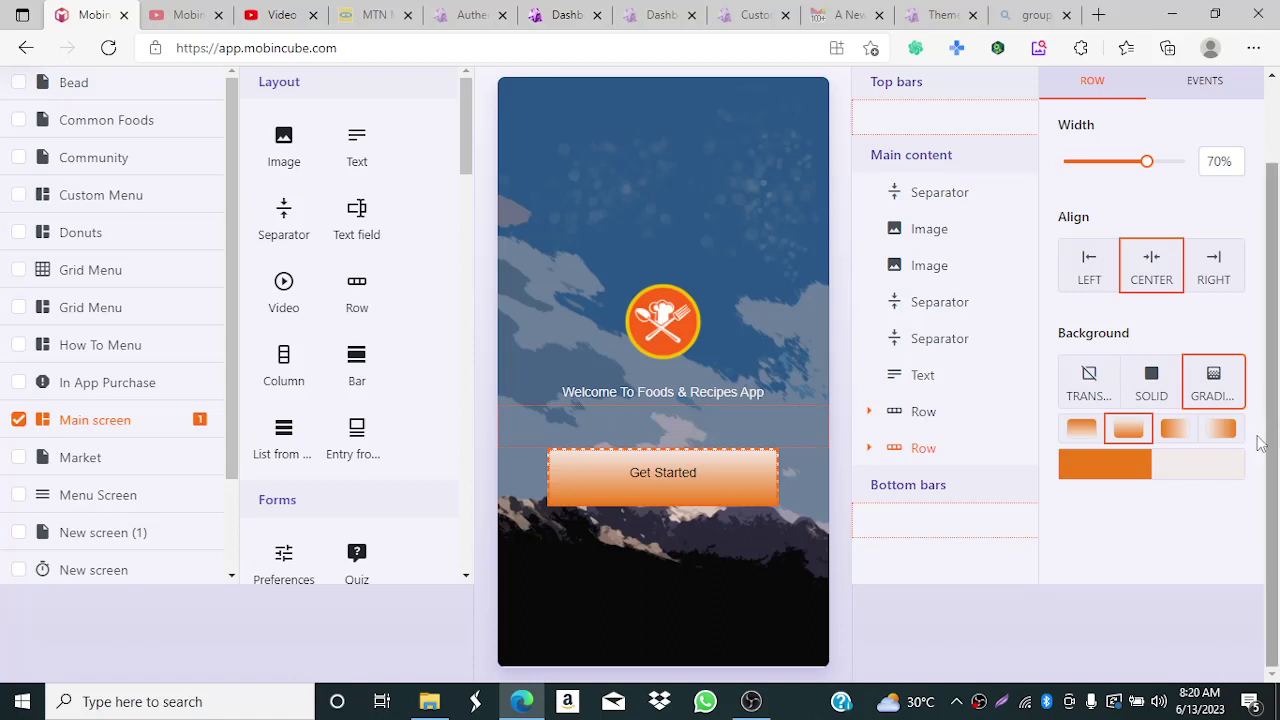
- Set the second gradient color of the Get Started button's row to light grey D6CBCB
{"action": "left_click", "coordinate": [1206, 468]}
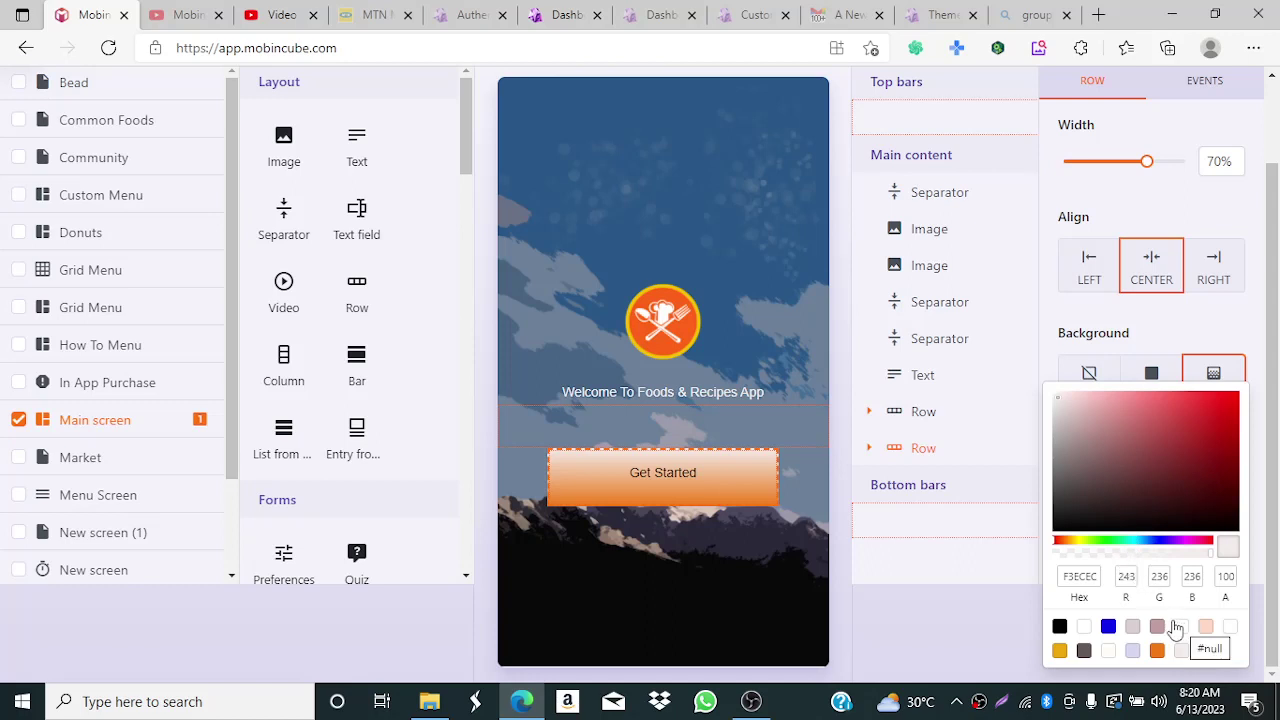
{"action": "left_click", "coordinate": [1062, 415]}
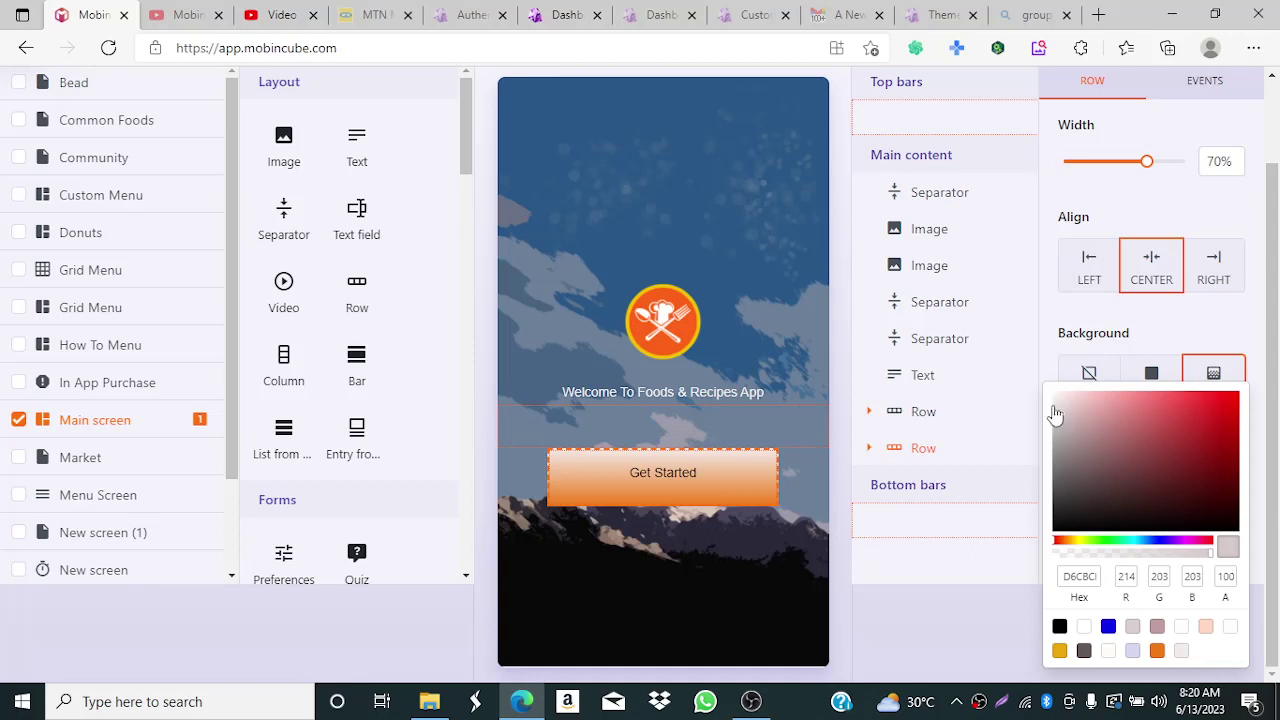
{"action": "left_click", "coordinate": [837, 438]}
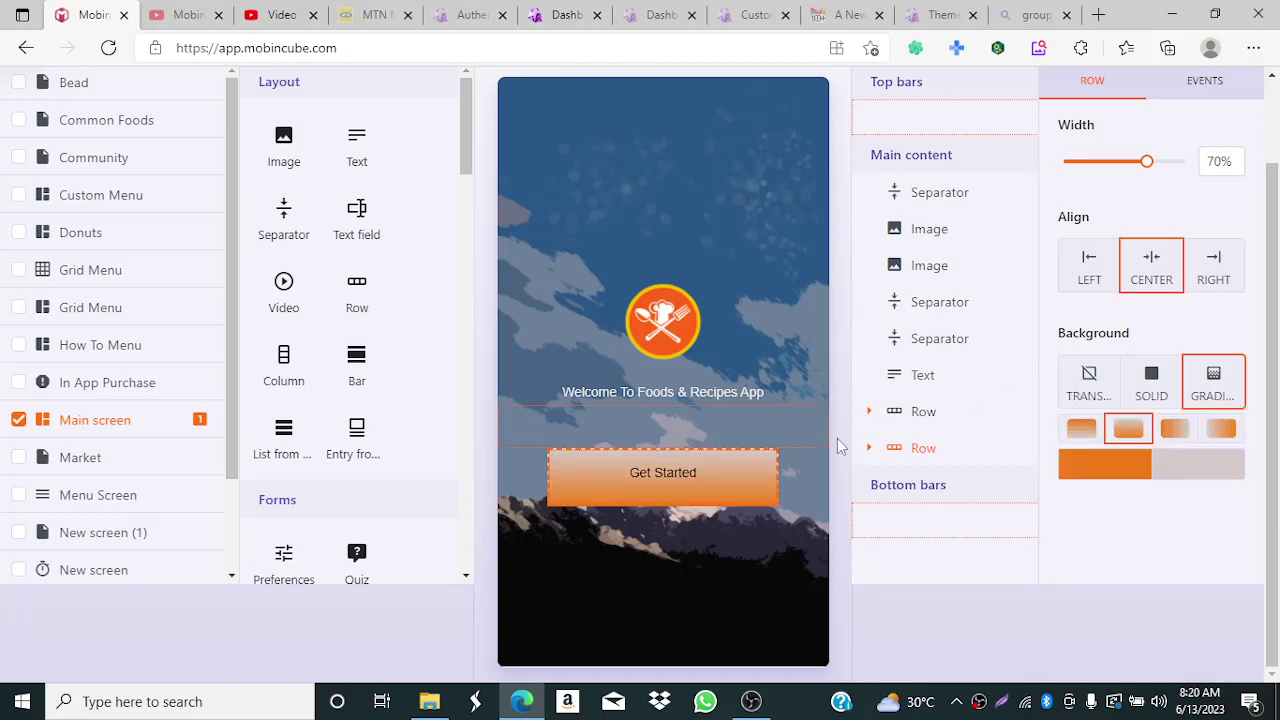
{"action": "left_click", "coordinate": [837, 438]}
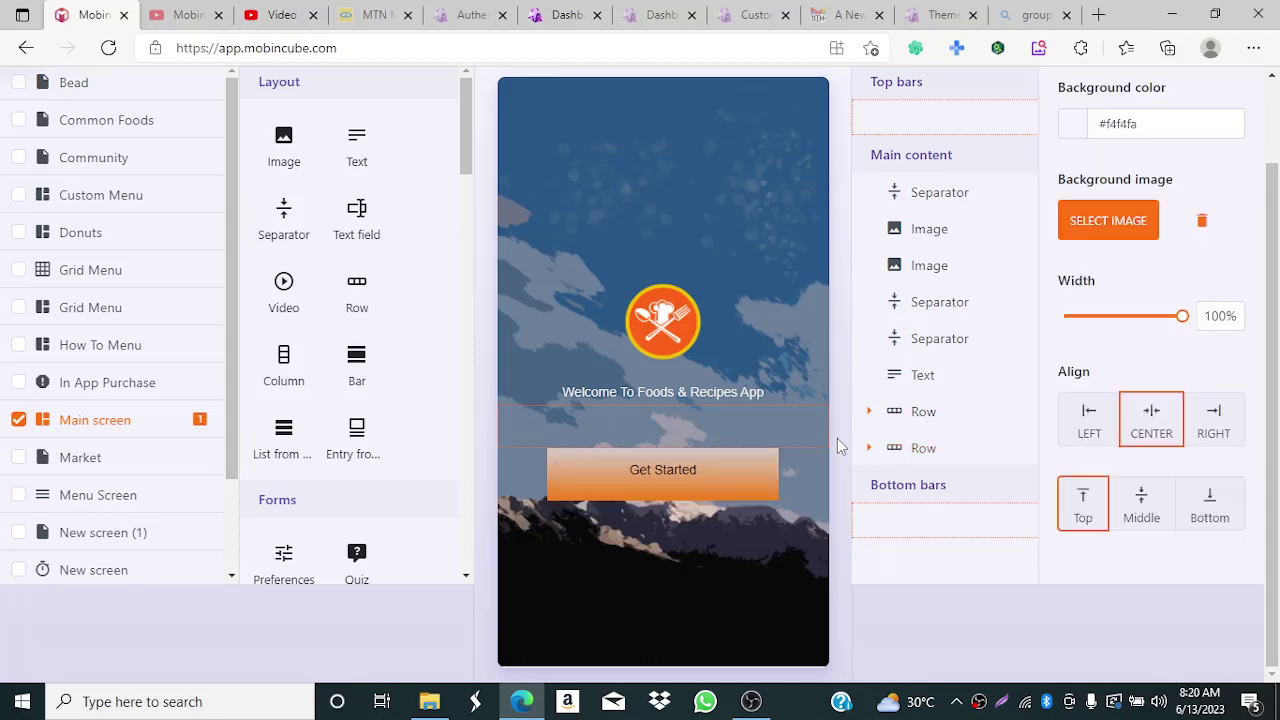
{"action": "left_click", "coordinate": [733, 274]}
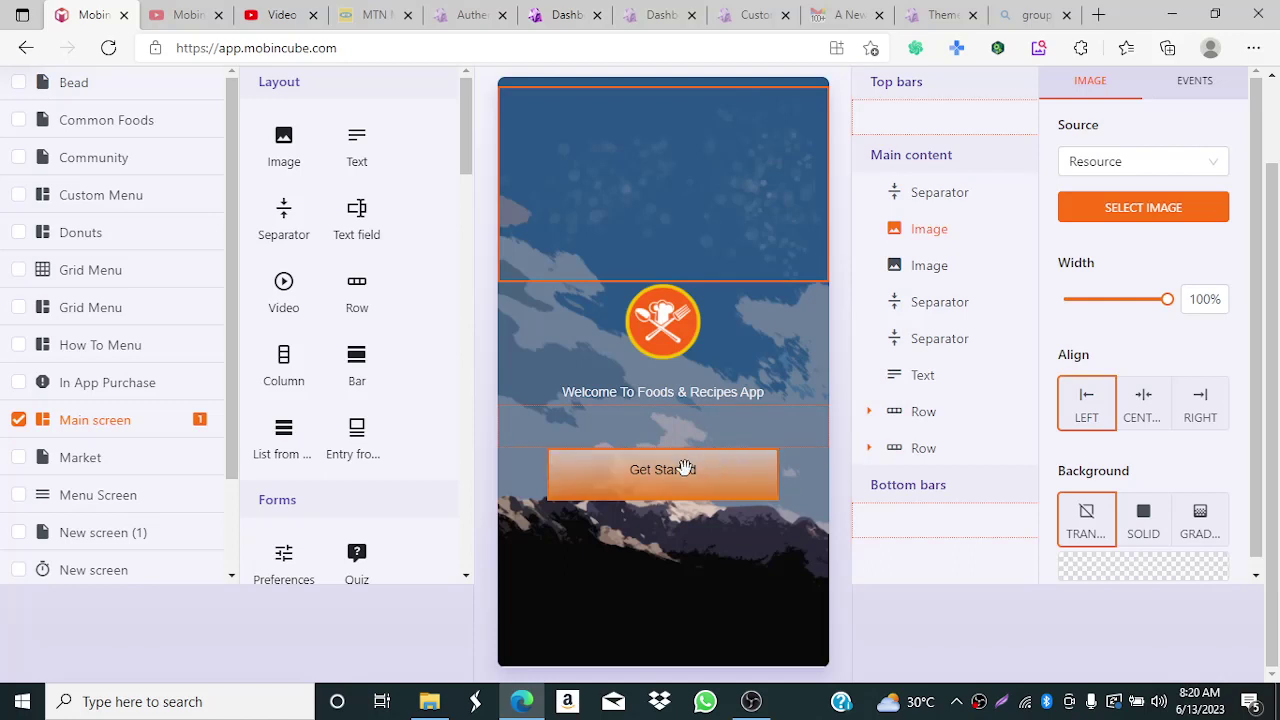
- Narrow the Get Started button's row to a width of 38%
{"action": "left_click", "coordinate": [737, 469]}
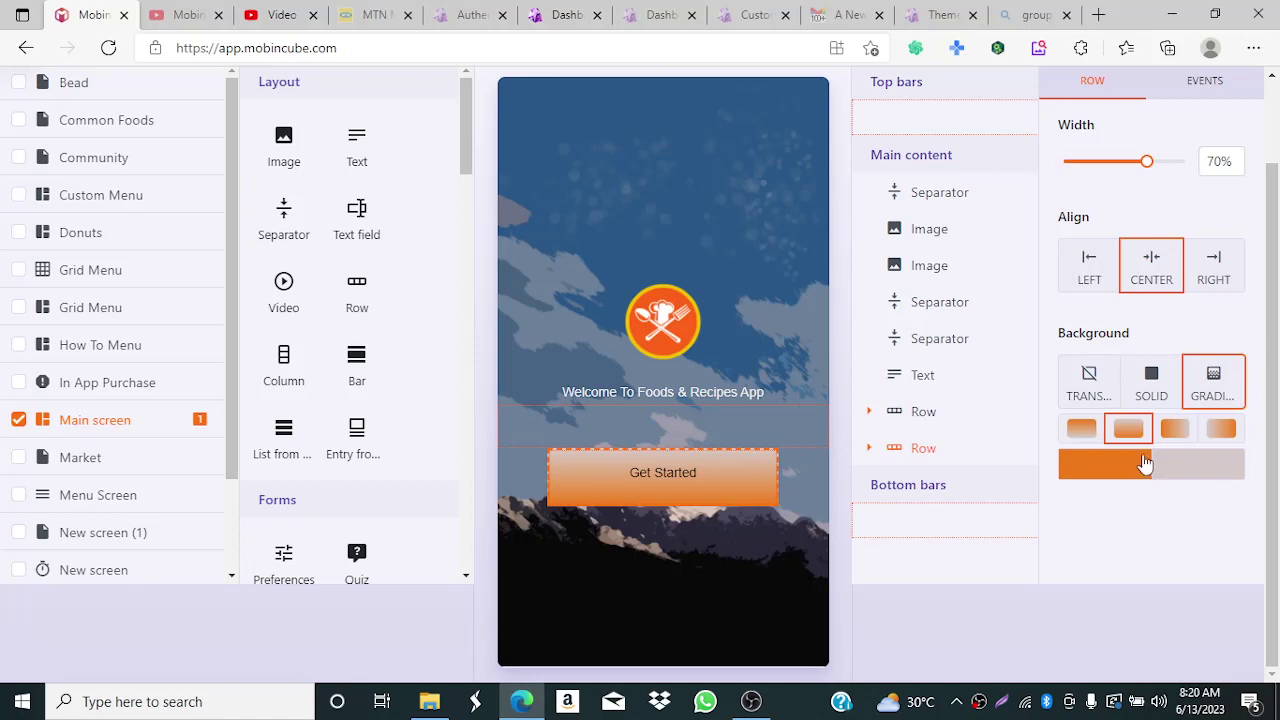
{"action": "mouse_move", "coordinate": [1153, 167]}
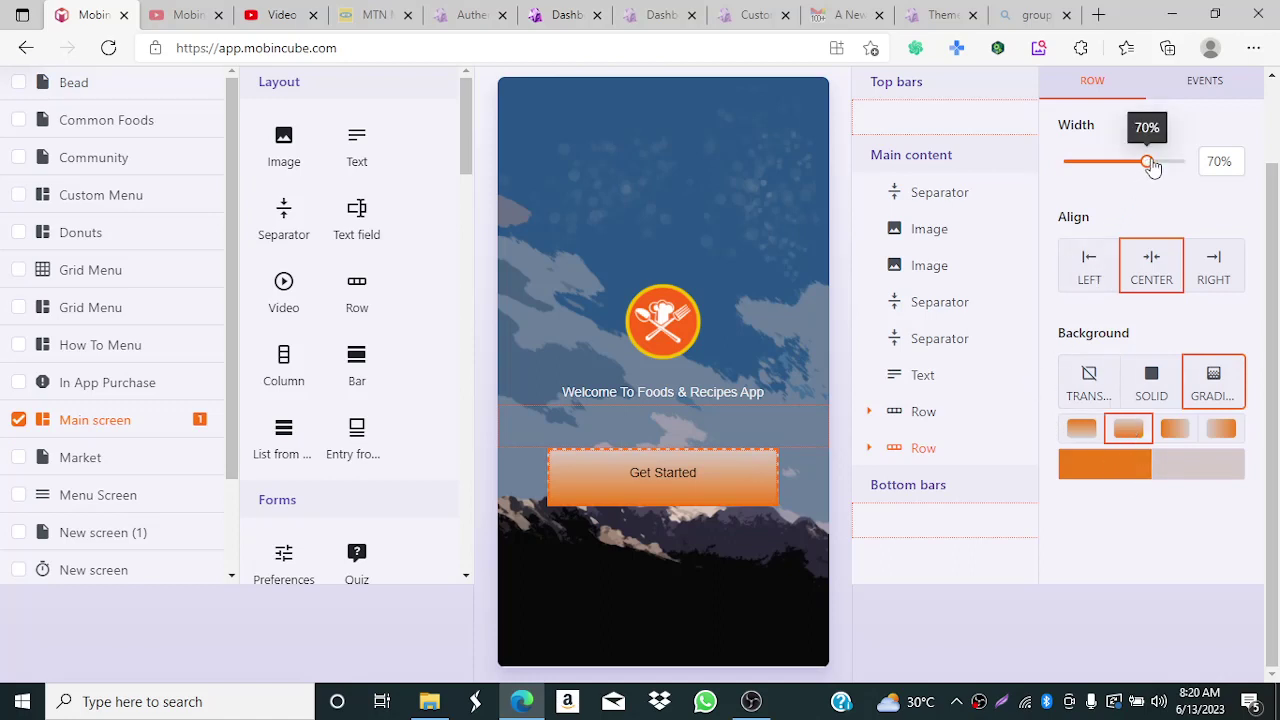
{"action": "left_click_drag", "start_coordinate": [1153, 167], "coordinate": [1112, 167]}
{"action": "scroll", "coordinate": [1000, 210], "scroll_direction": "up", "scroll_amount": 2}
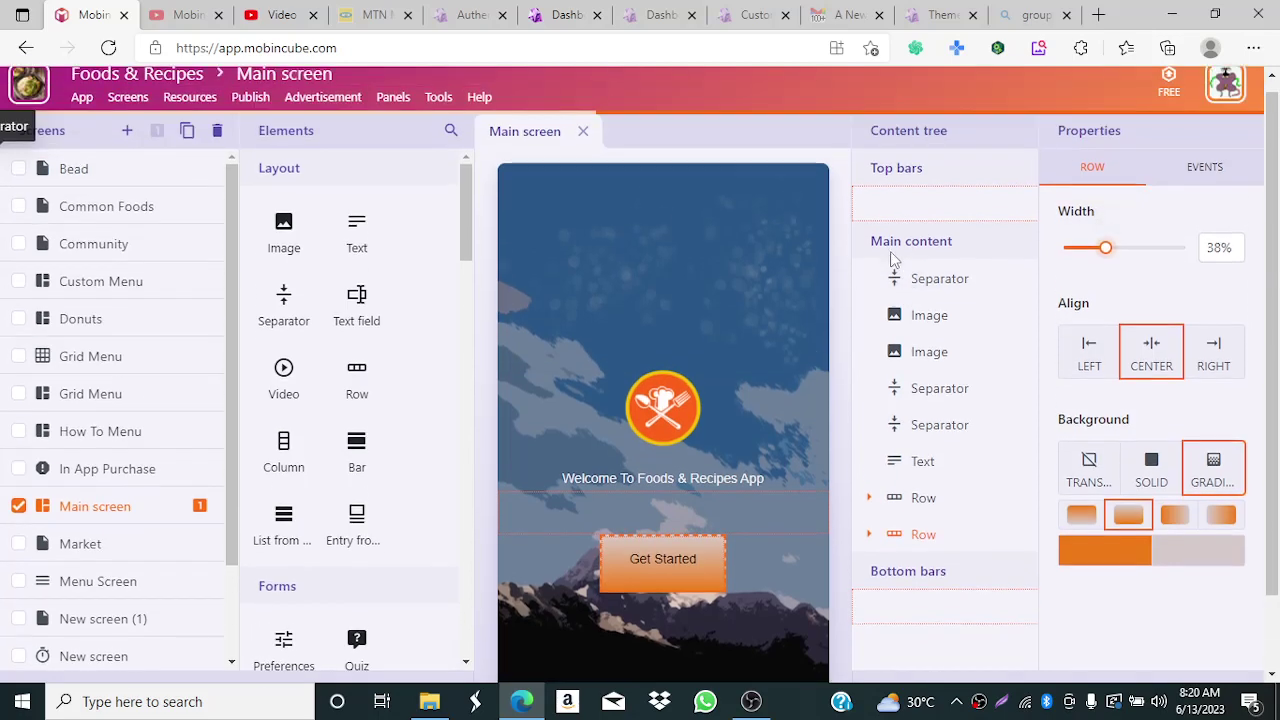
{"action": "left_click", "coordinate": [840, 318]}
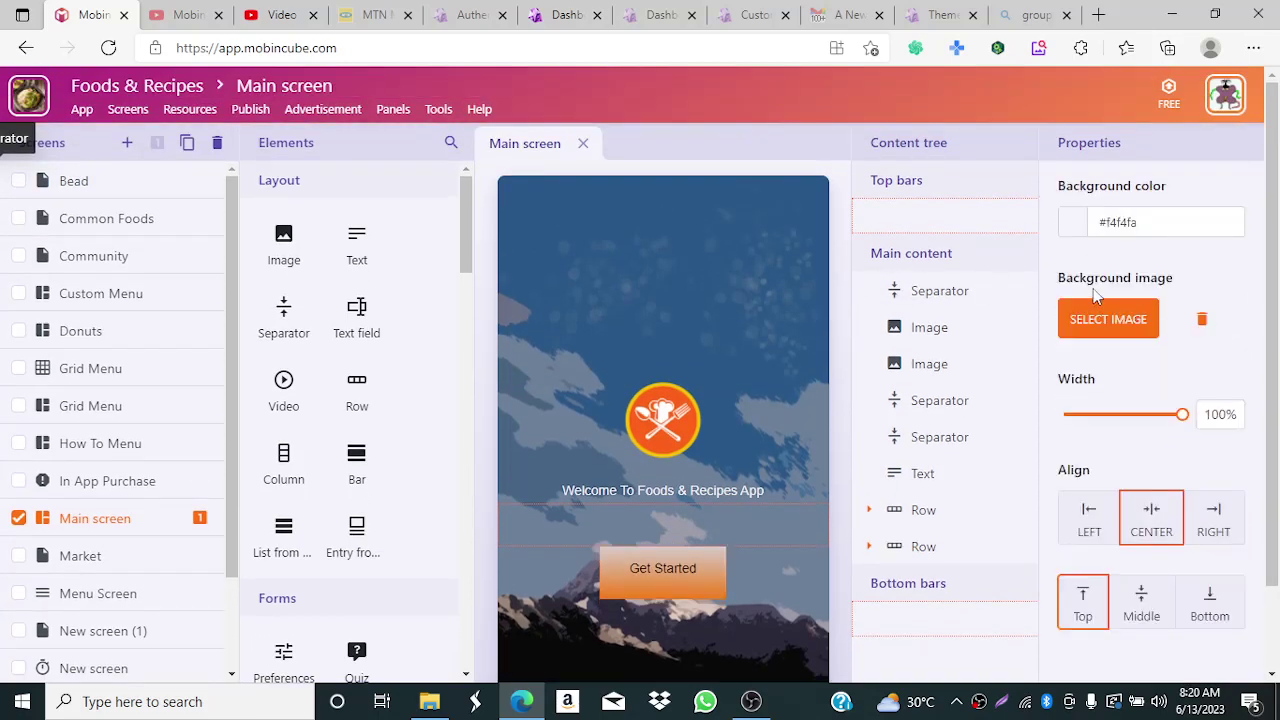
{"action": "scroll", "coordinate": [729, 500], "scroll_direction": "down", "scroll_amount": 2}
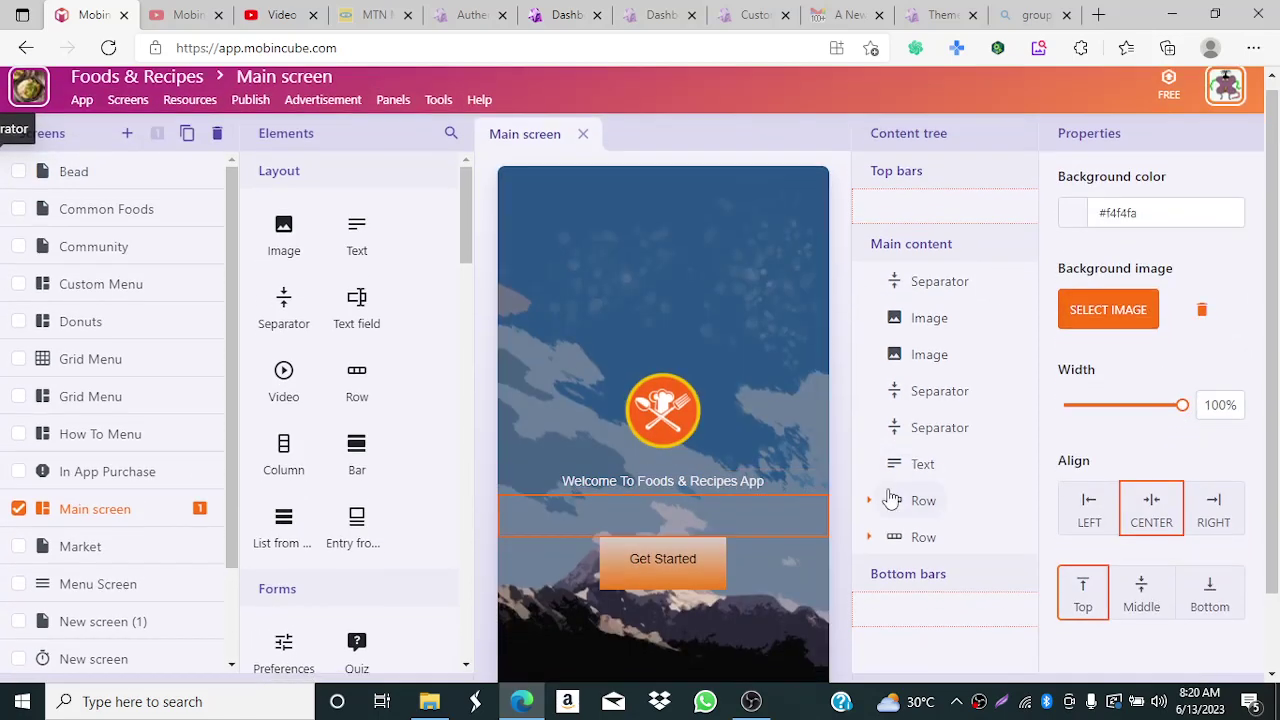
- Widen the Get Started button's row to the full 100% width
{"action": "left_click", "coordinate": [718, 477]}
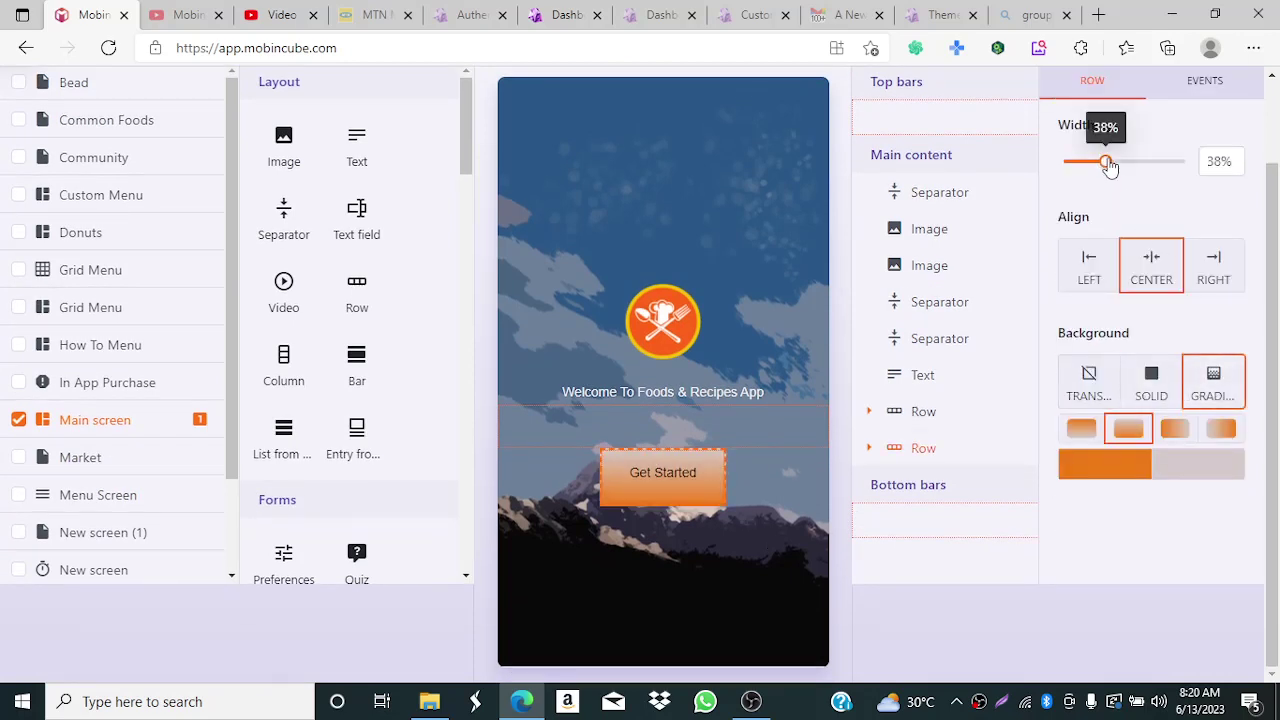
{"action": "left_click_drag", "start_coordinate": [1106, 161], "coordinate": [1192, 165]}
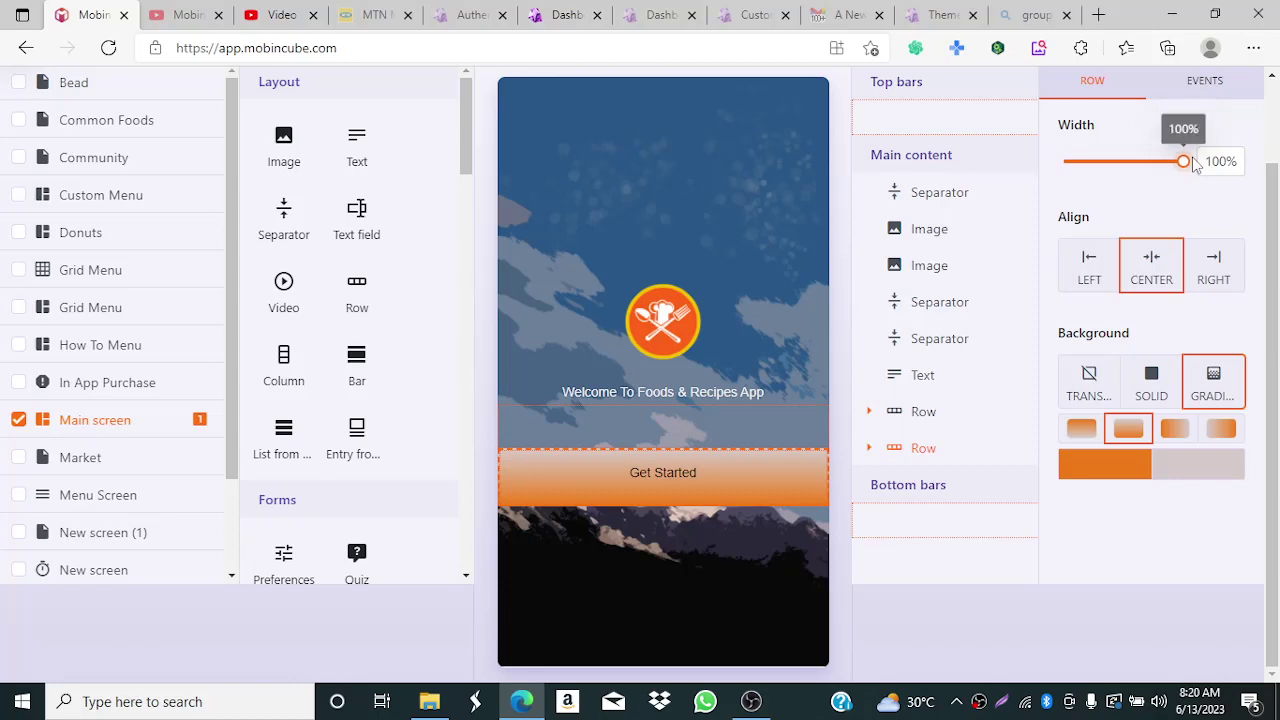
{"action": "scroll", "coordinate": [900, 200], "scroll_direction": "up", "scroll_amount": 1}
{"action": "left_click", "coordinate": [836, 249]}
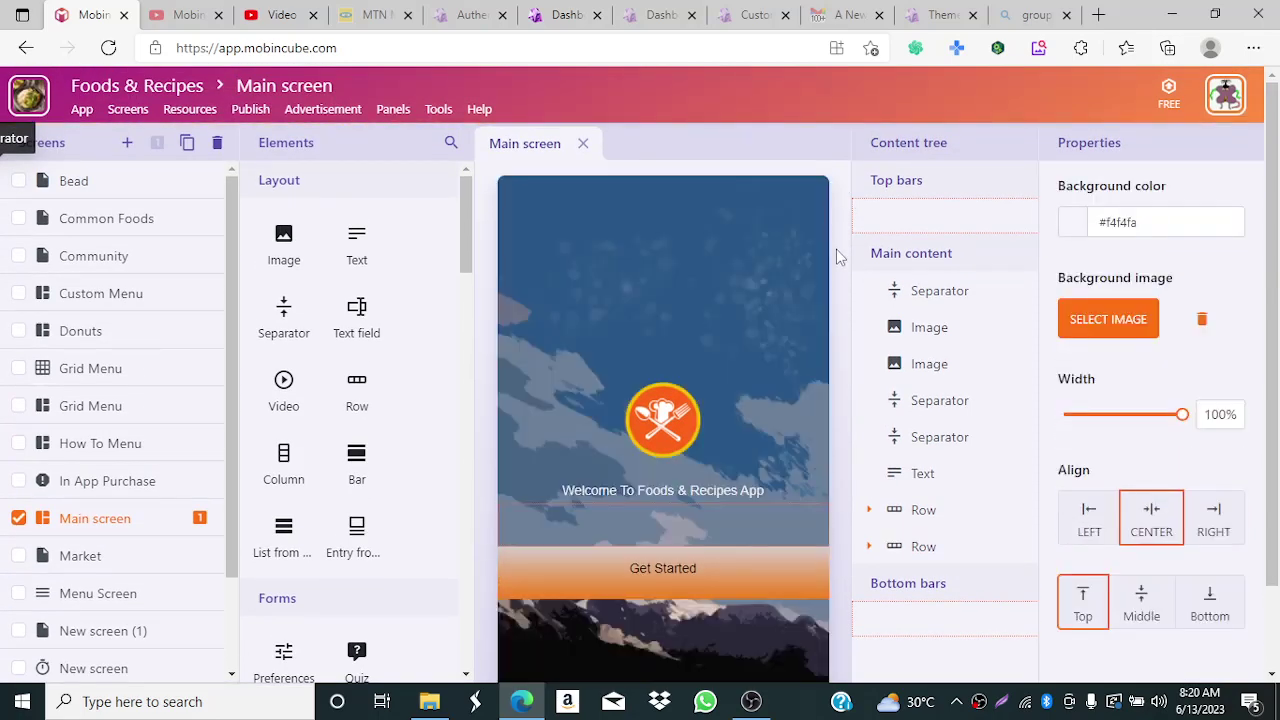
{"action": "scroll", "coordinate": [766, 551], "scroll_direction": "down", "scroll_amount": 1}
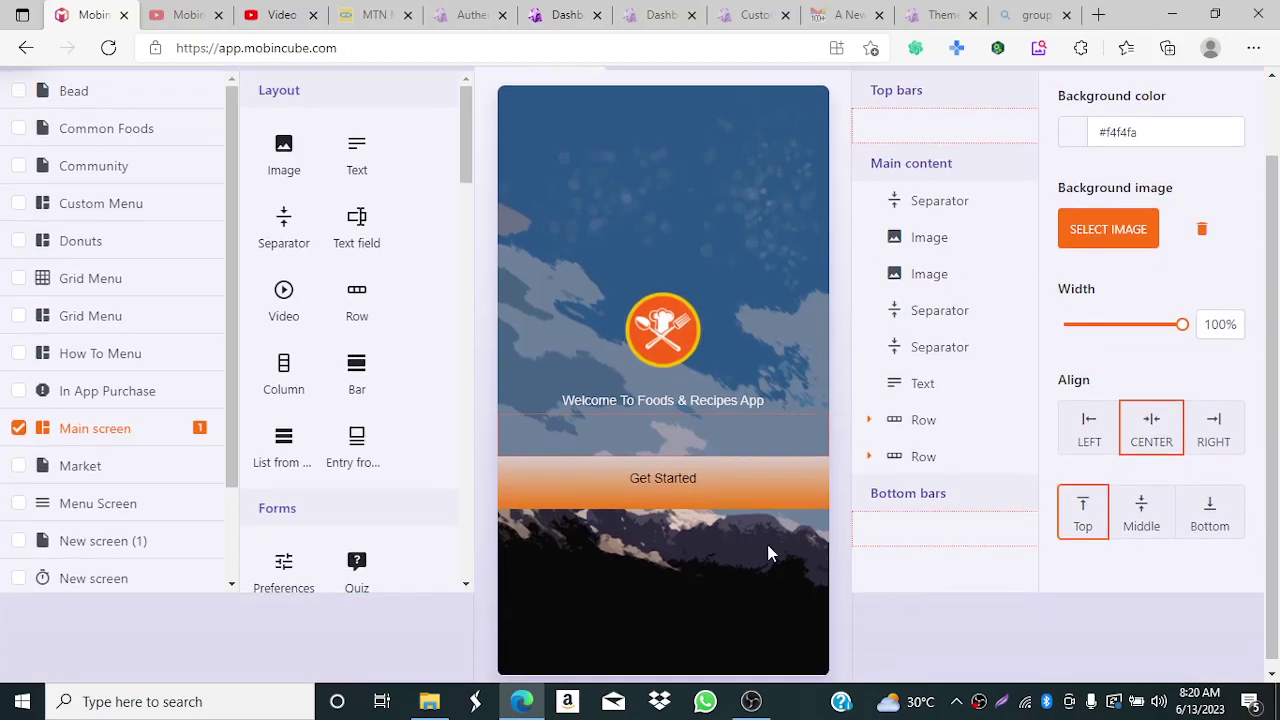
- Set the width of the Get Started button's row to 60%
{"action": "left_click", "coordinate": [777, 496]}
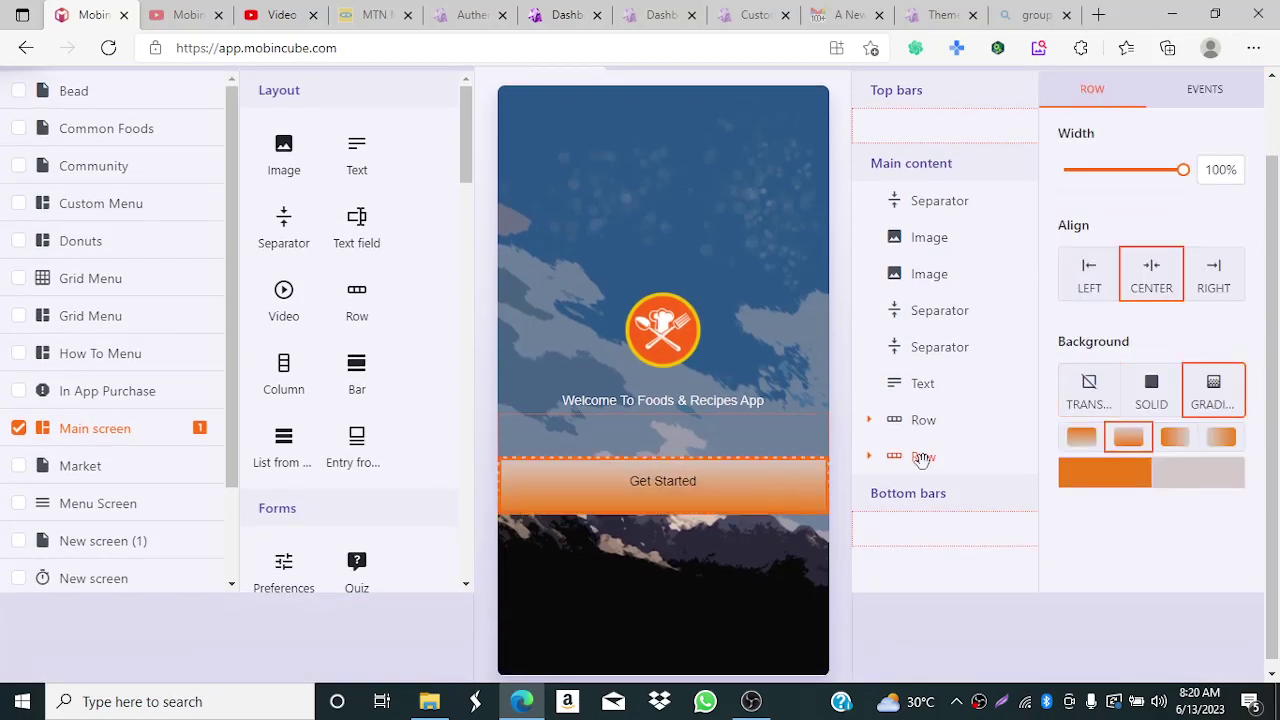
{"action": "left_click_drag", "start_coordinate": [1186, 166], "coordinate": [1138, 170]}
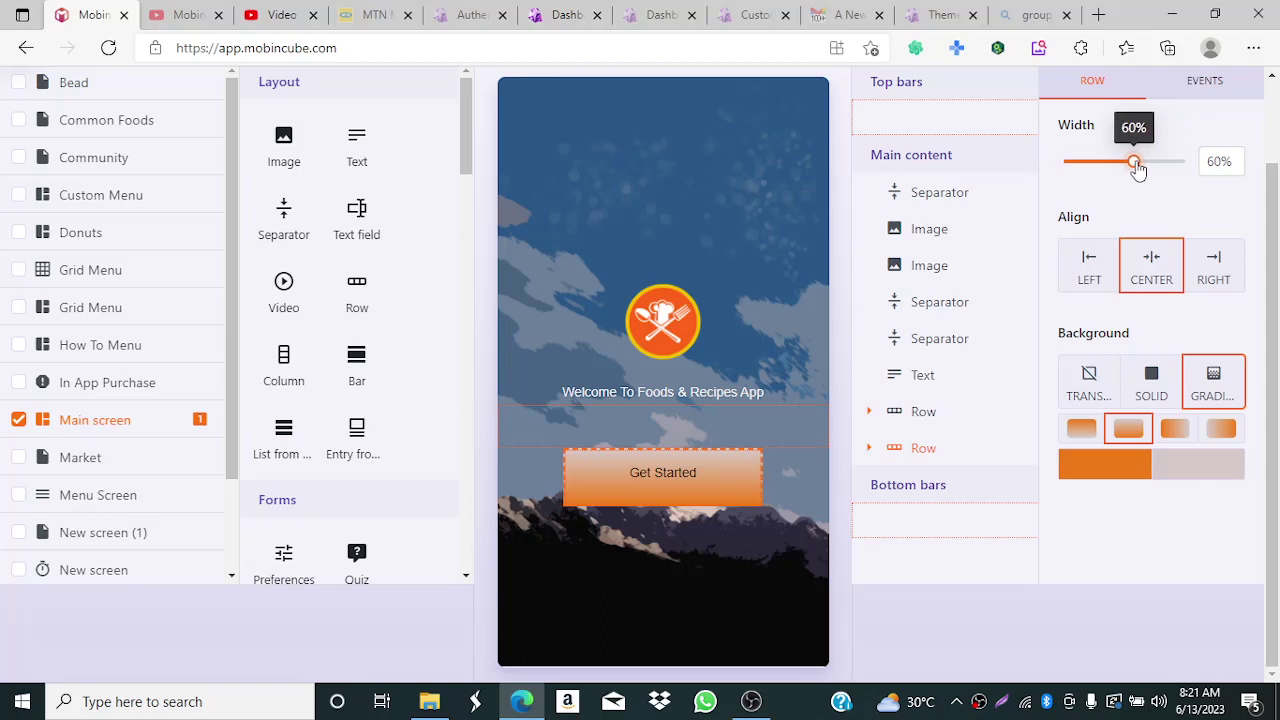
{"action": "scroll", "coordinate": [857, 277], "scroll_direction": "up", "scroll_amount": 1}
{"action": "left_click", "coordinate": [840, 293]}
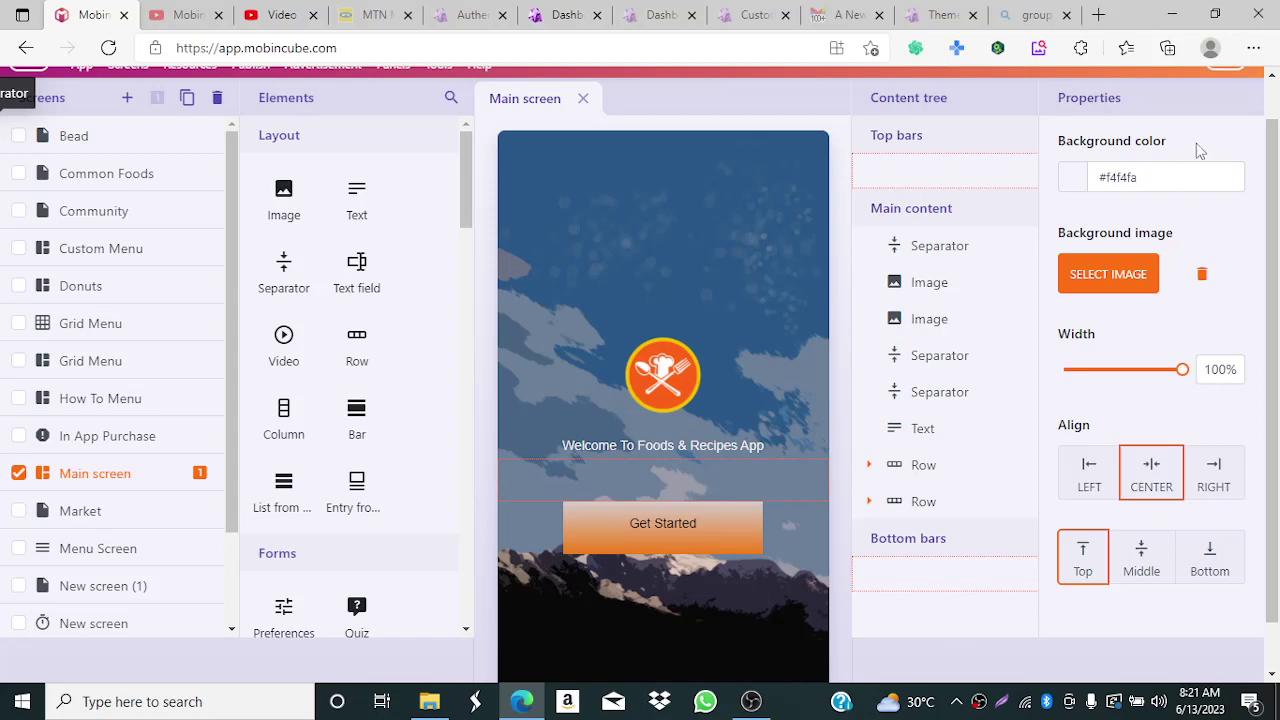
{"action": "scroll", "coordinate": [1200, 150], "scroll_direction": "up", "scroll_amount": 1}
{"action": "scroll", "coordinate": [1277, 373], "scroll_direction": "down", "scroll_amount": 2}
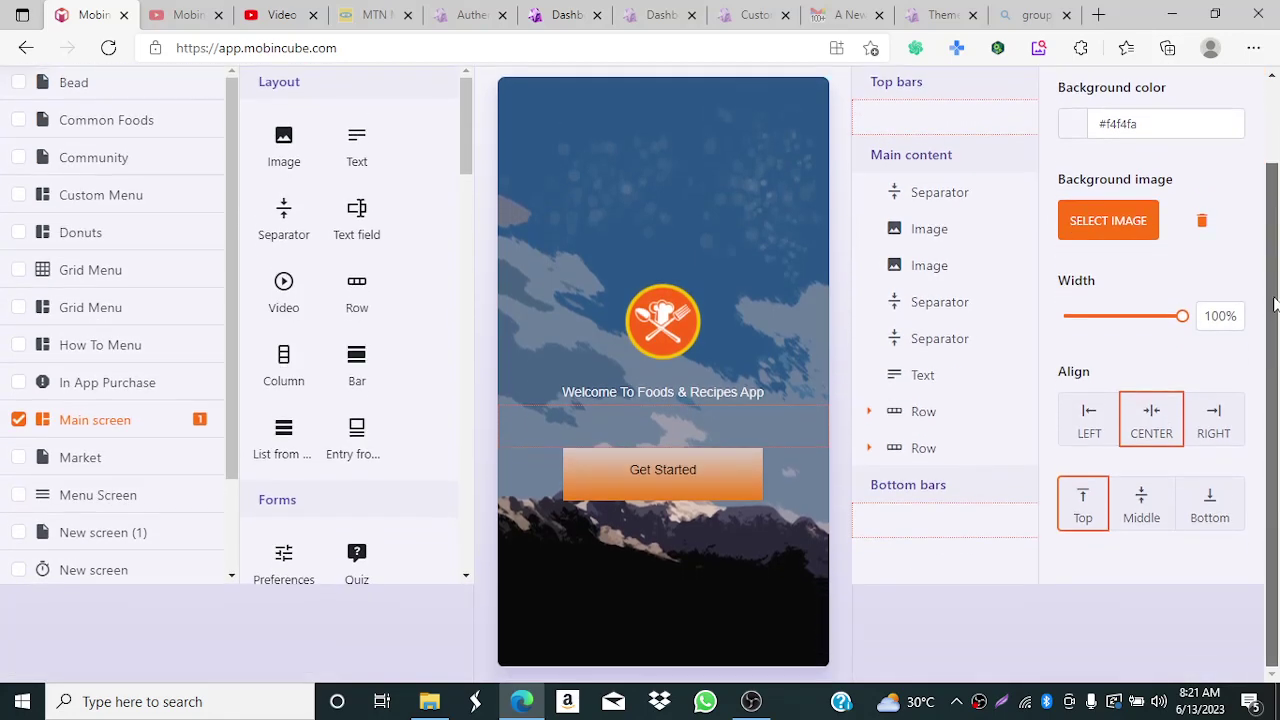
{"action": "scroll", "coordinate": [1275, 305], "scroll_direction": "up", "scroll_amount": 1}
{"action": "scroll", "coordinate": [554, 220], "scroll_direction": "up", "scroll_amount": 2}
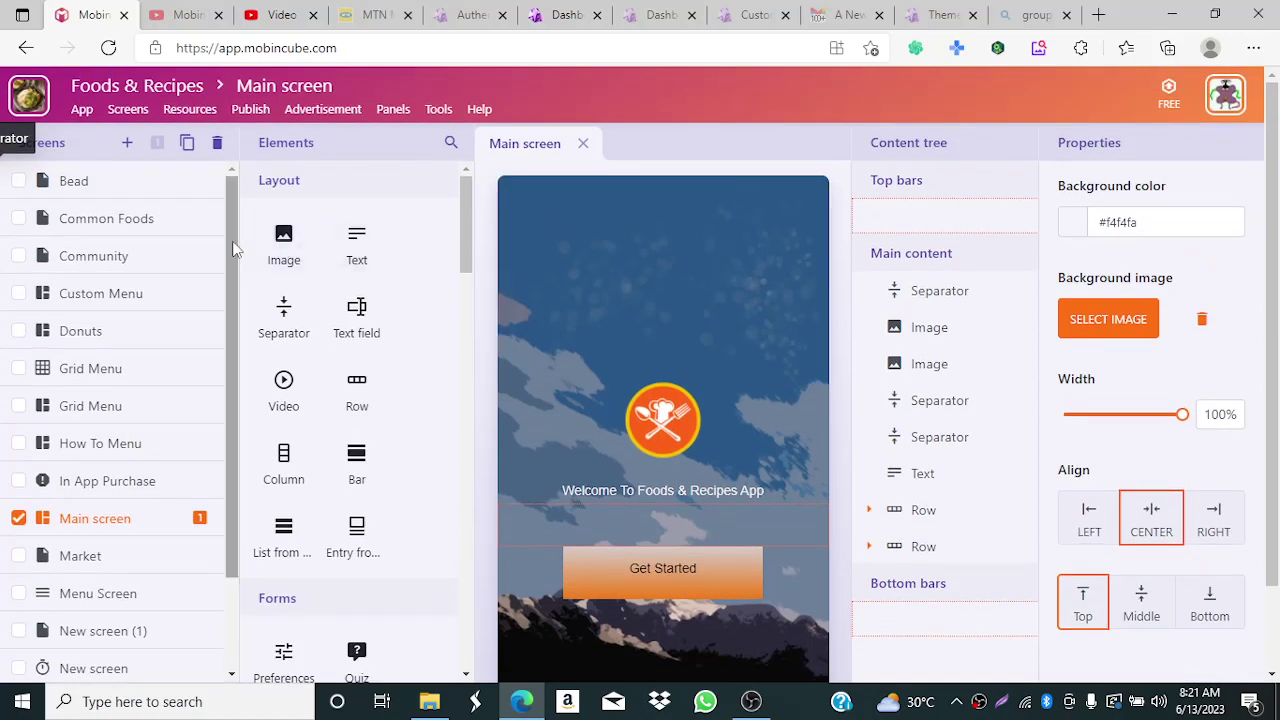
- Open the Custom Menu screen for editing
{"action": "left_click_drag", "start_coordinate": [234, 243], "coordinate": [229, 363]}
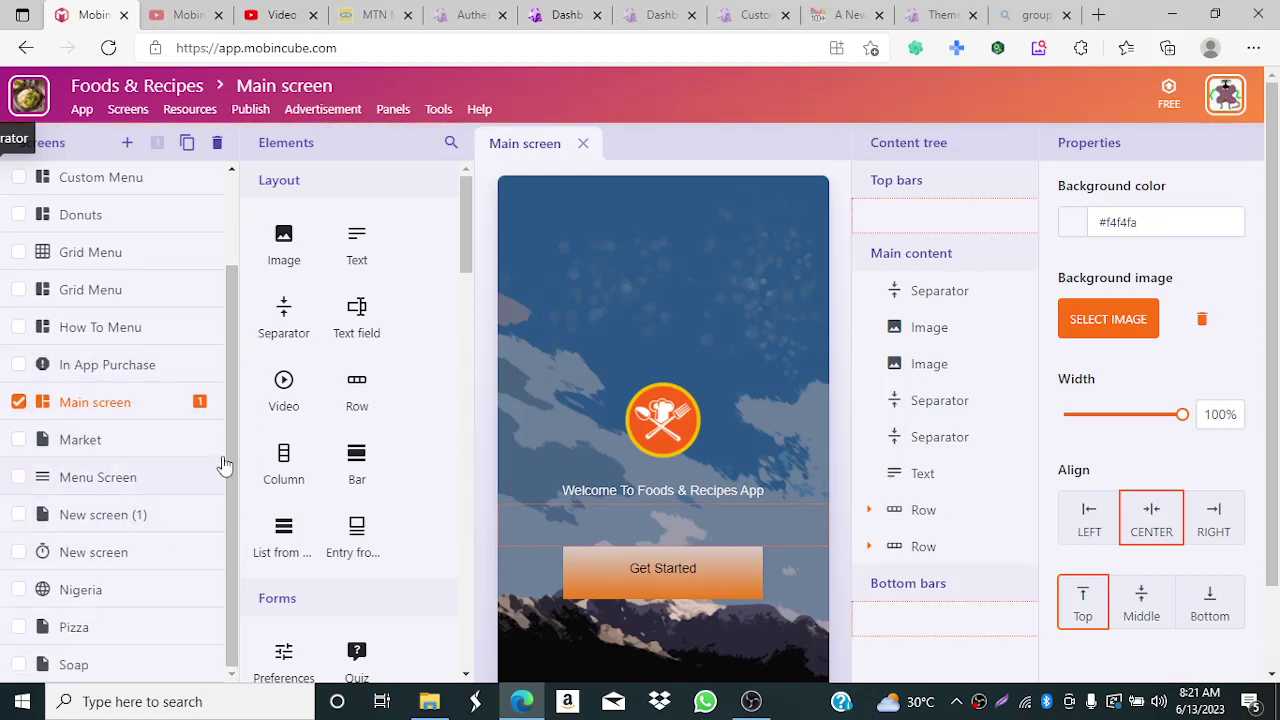
{"action": "left_click_drag", "start_coordinate": [236, 430], "coordinate": [238, 313]}
{"action": "left_click", "coordinate": [155, 305]}
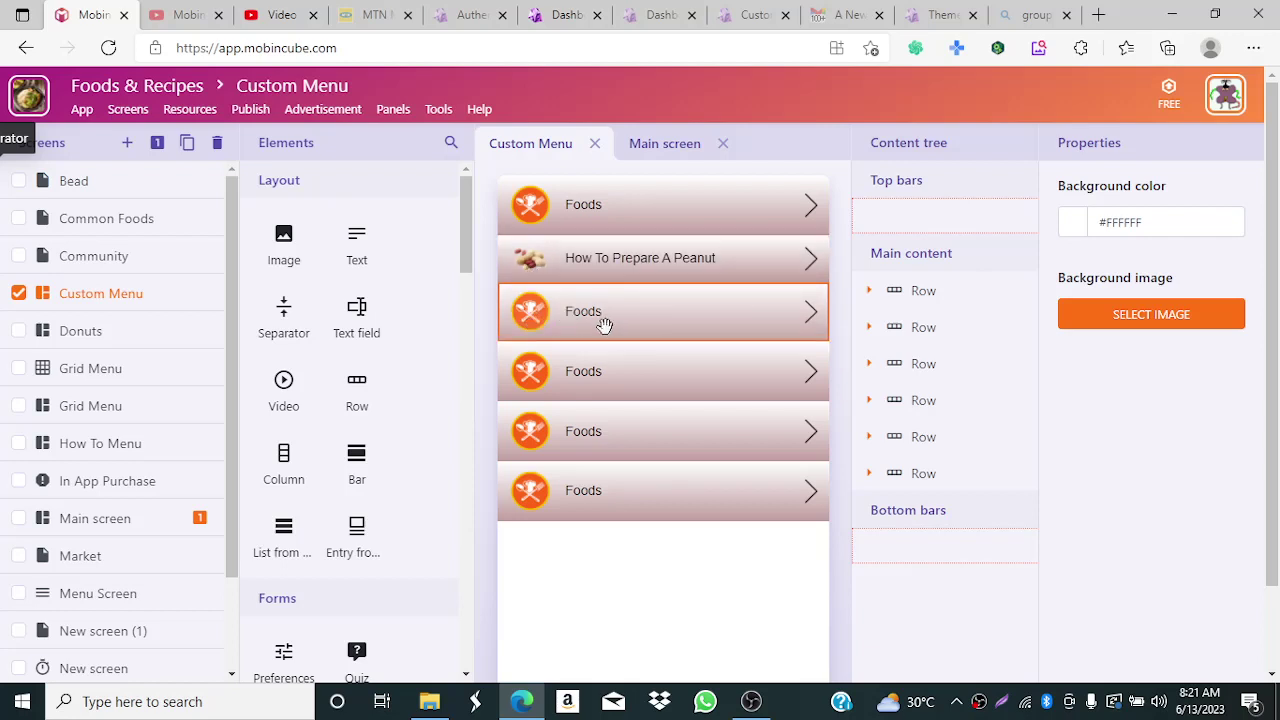
- Replace the icon in the Custom Menu's third row with the local resource image 862763.png, using Resource as its source
{"action": "left_click", "coordinate": [560, 316]}
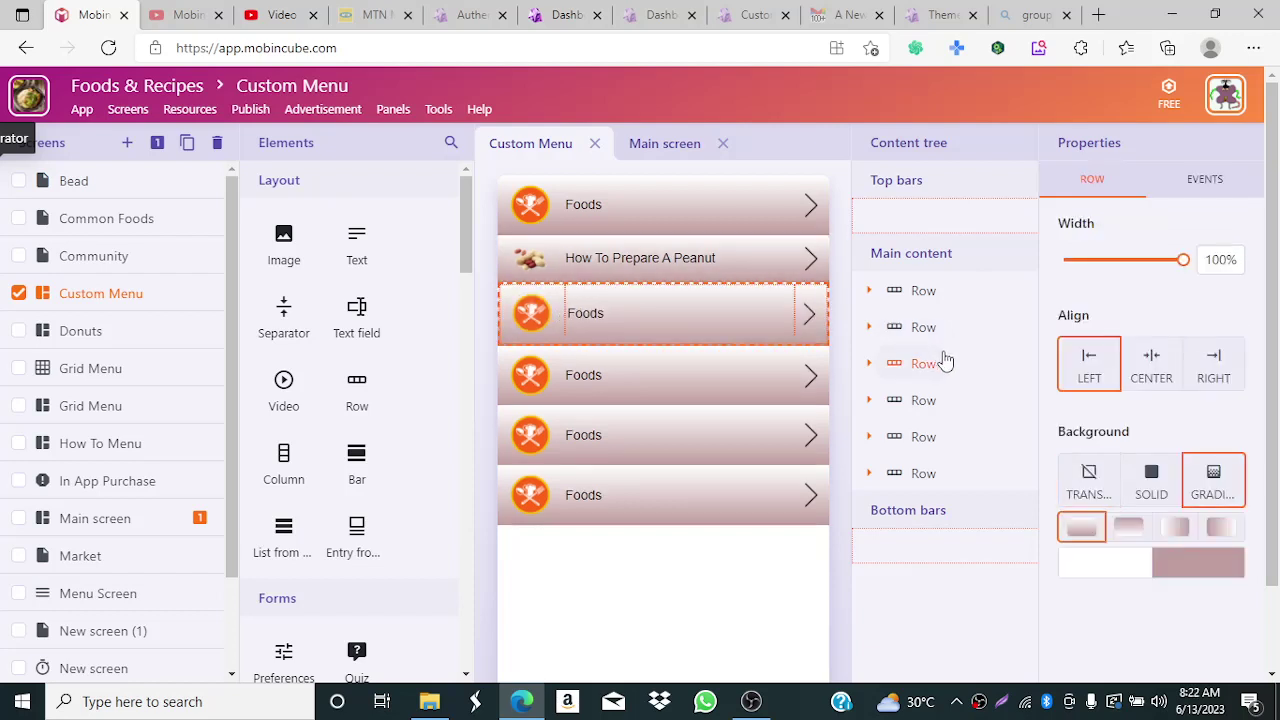
{"action": "left_click", "coordinate": [869, 364]}
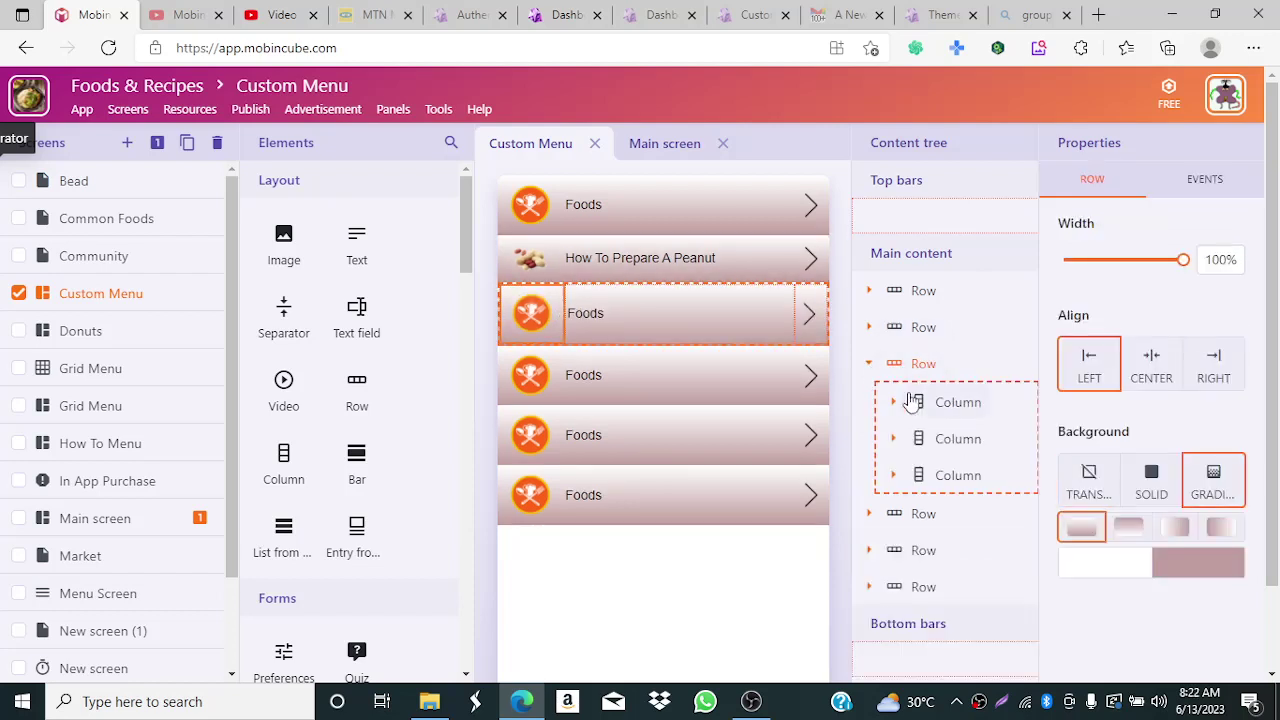
{"action": "left_click", "coordinate": [893, 403]}
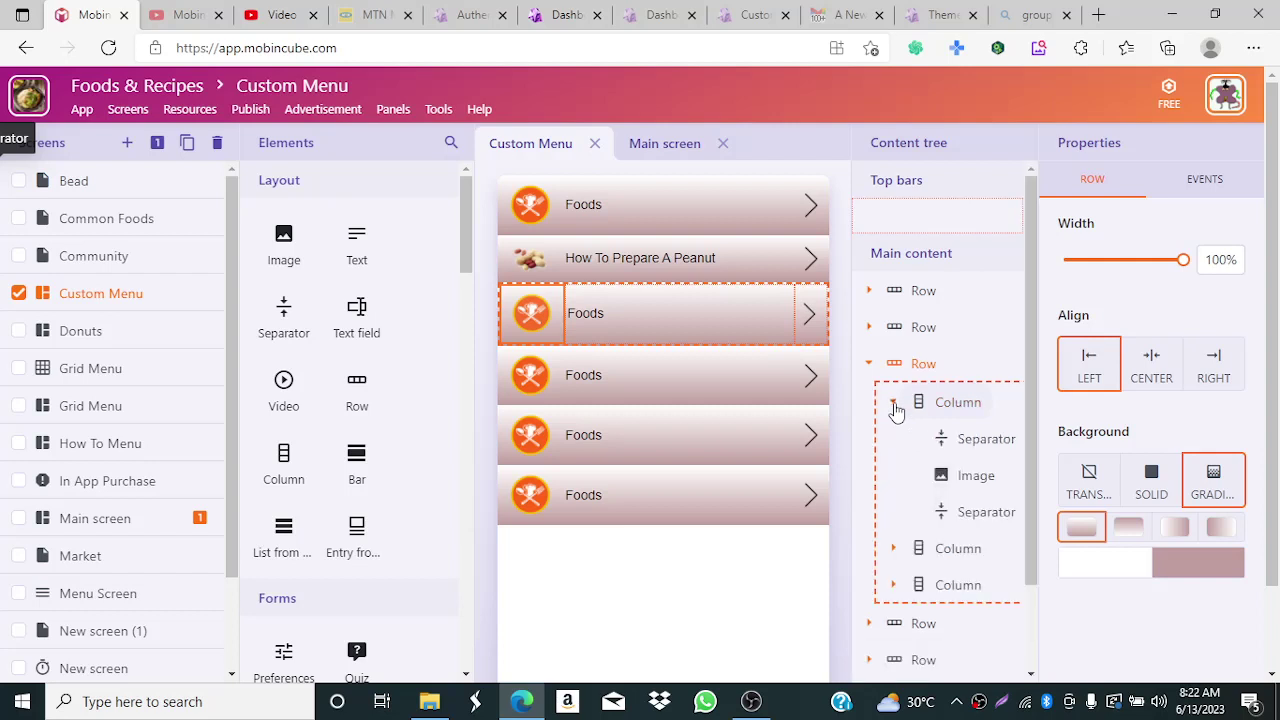
{"action": "left_click", "coordinate": [964, 477]}
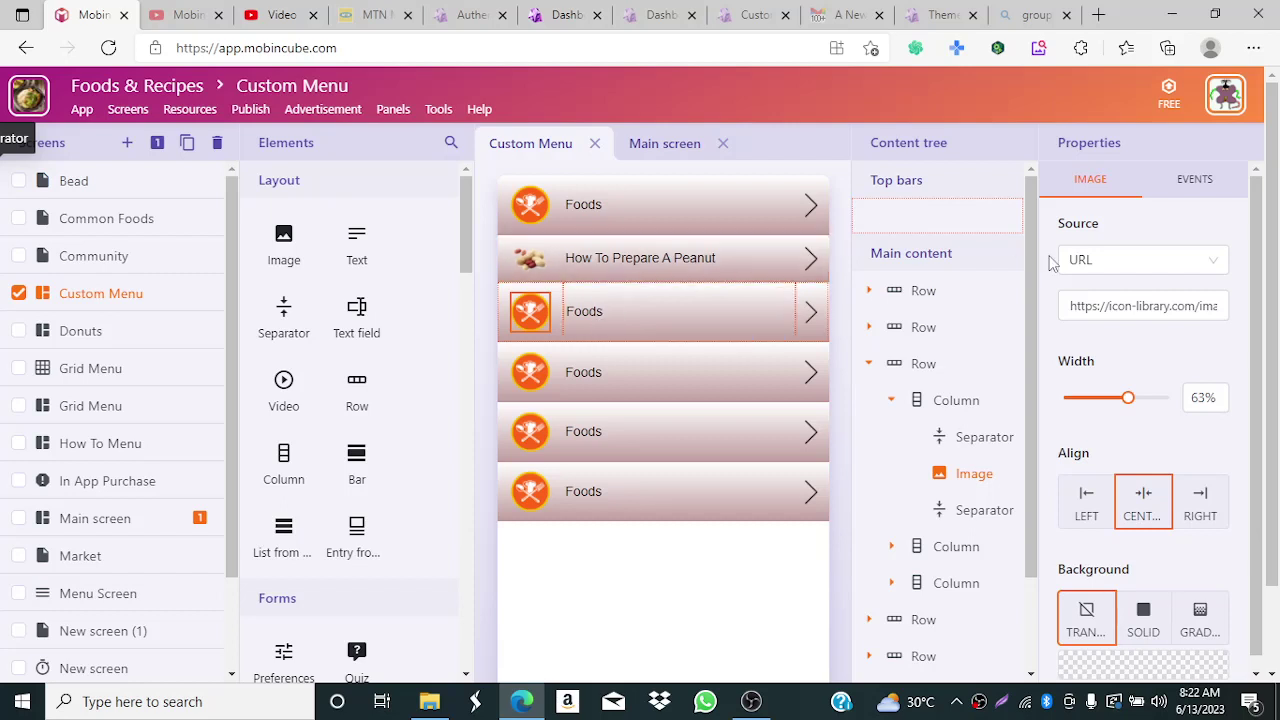
{"action": "left_click", "coordinate": [1212, 262]}
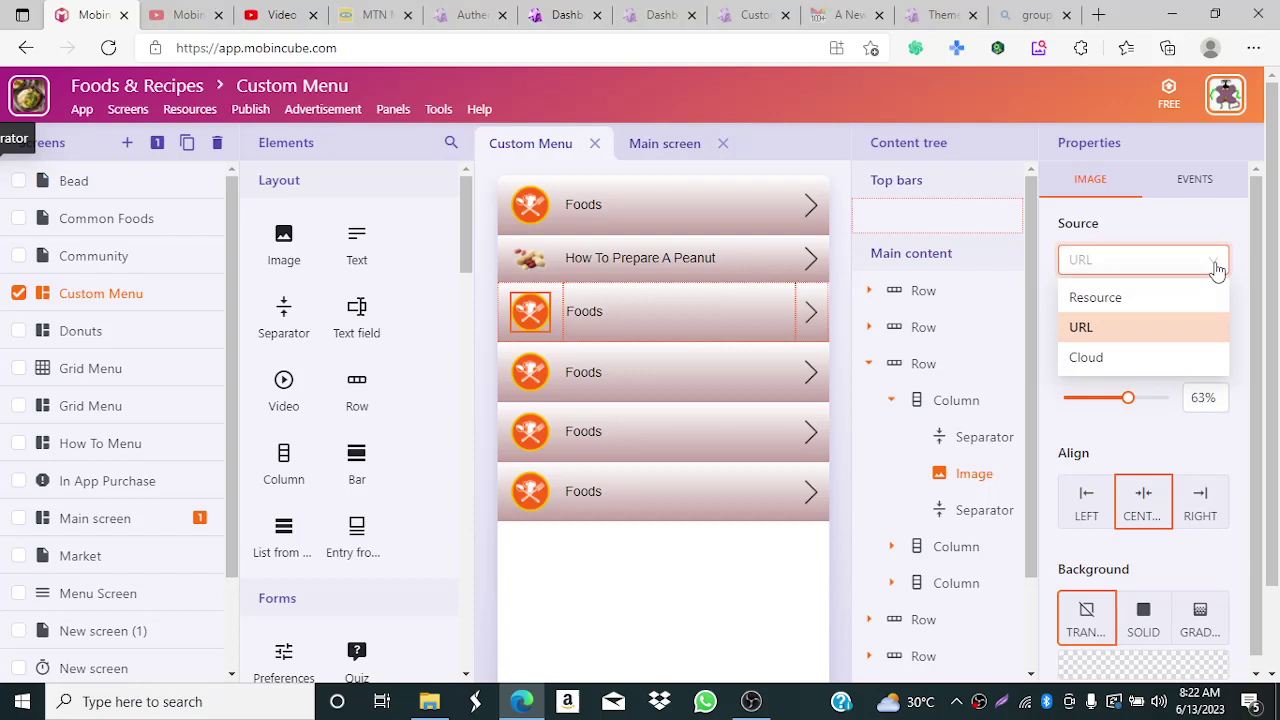
{"action": "left_click", "coordinate": [1172, 298]}
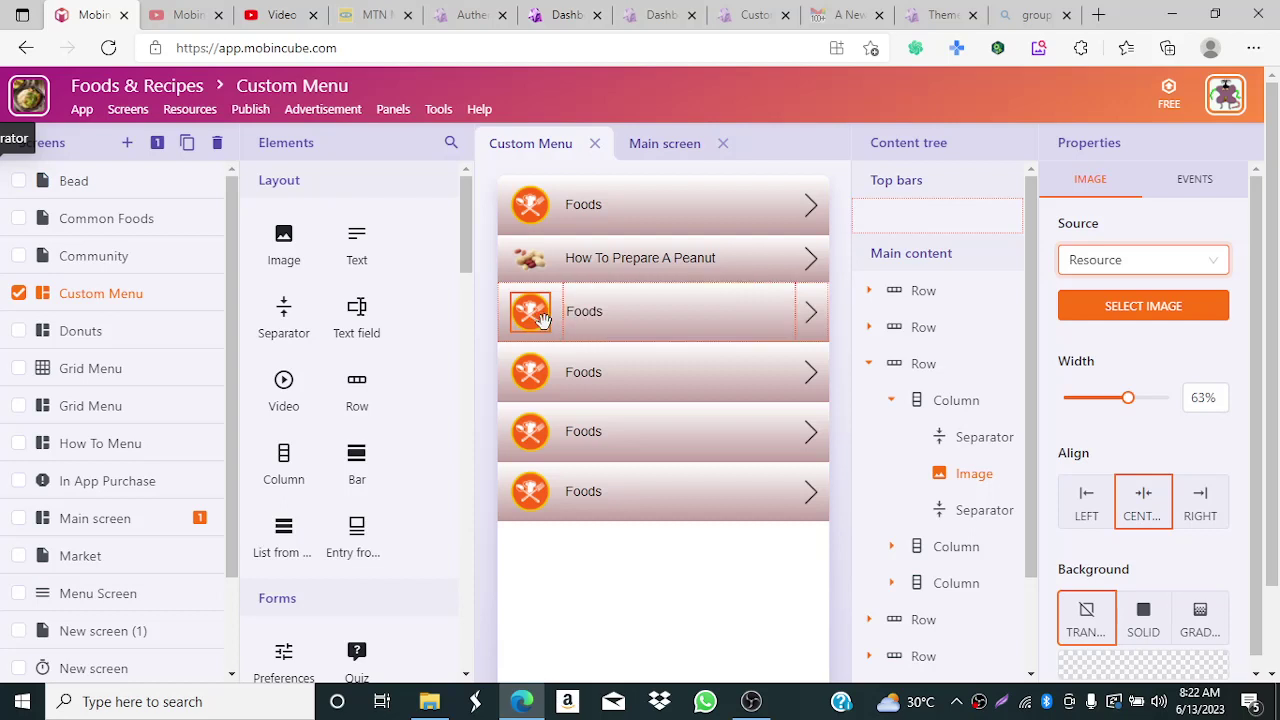
{"action": "left_click", "coordinate": [1180, 305]}
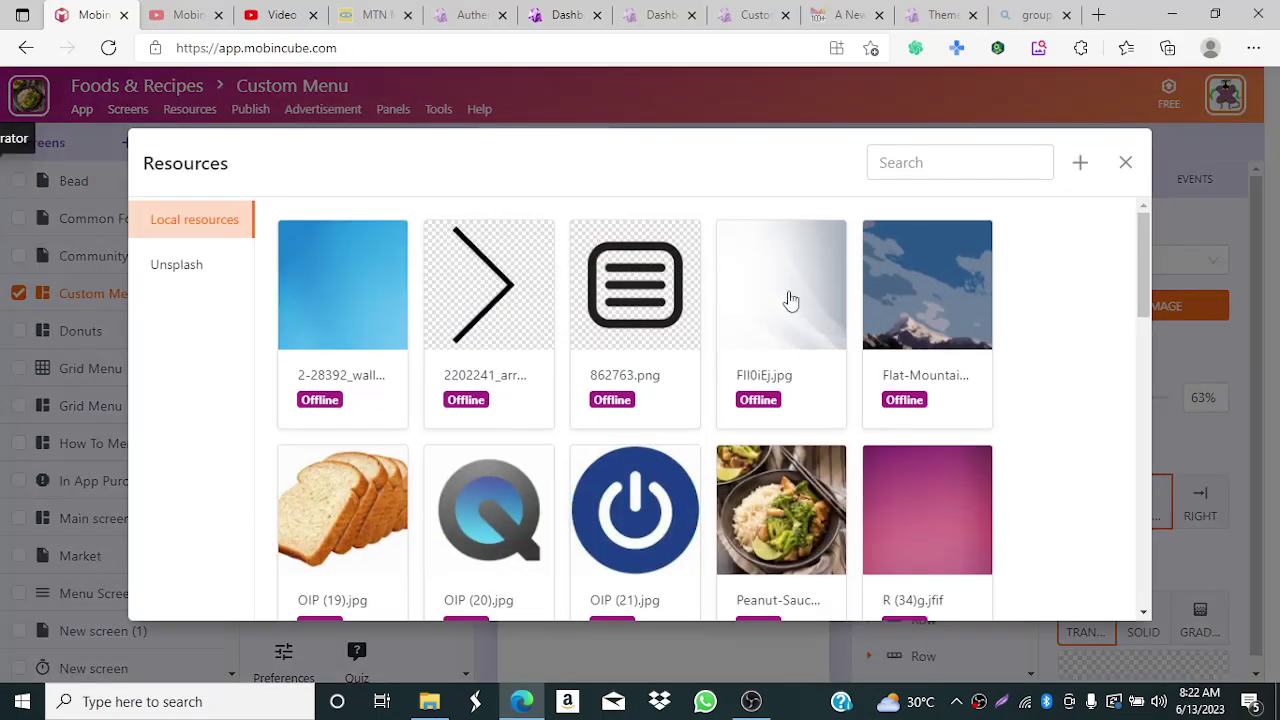
{"action": "left_click", "coordinate": [657, 309]}
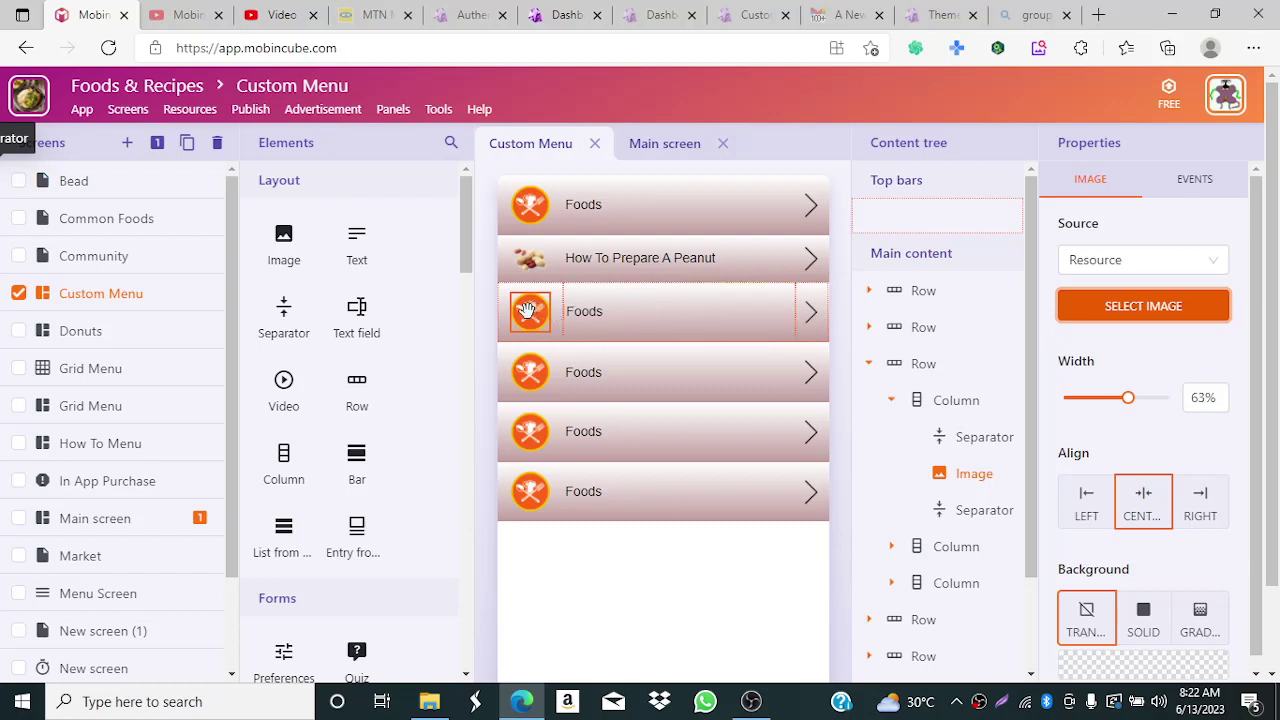
{"action": "key", "text": "Escape"}
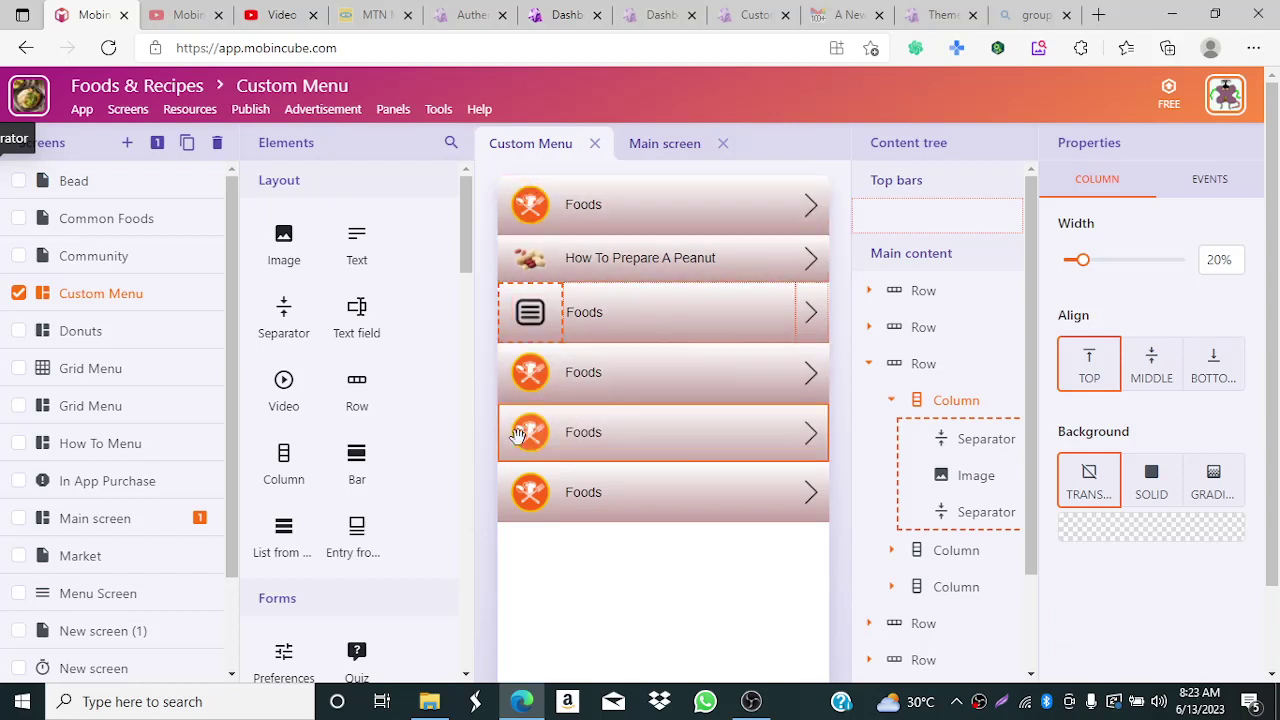
- Set the image source of the fourth row's icon to Resource and browse the local resources for a replacement image
{"action": "left_click", "coordinate": [532, 385]}
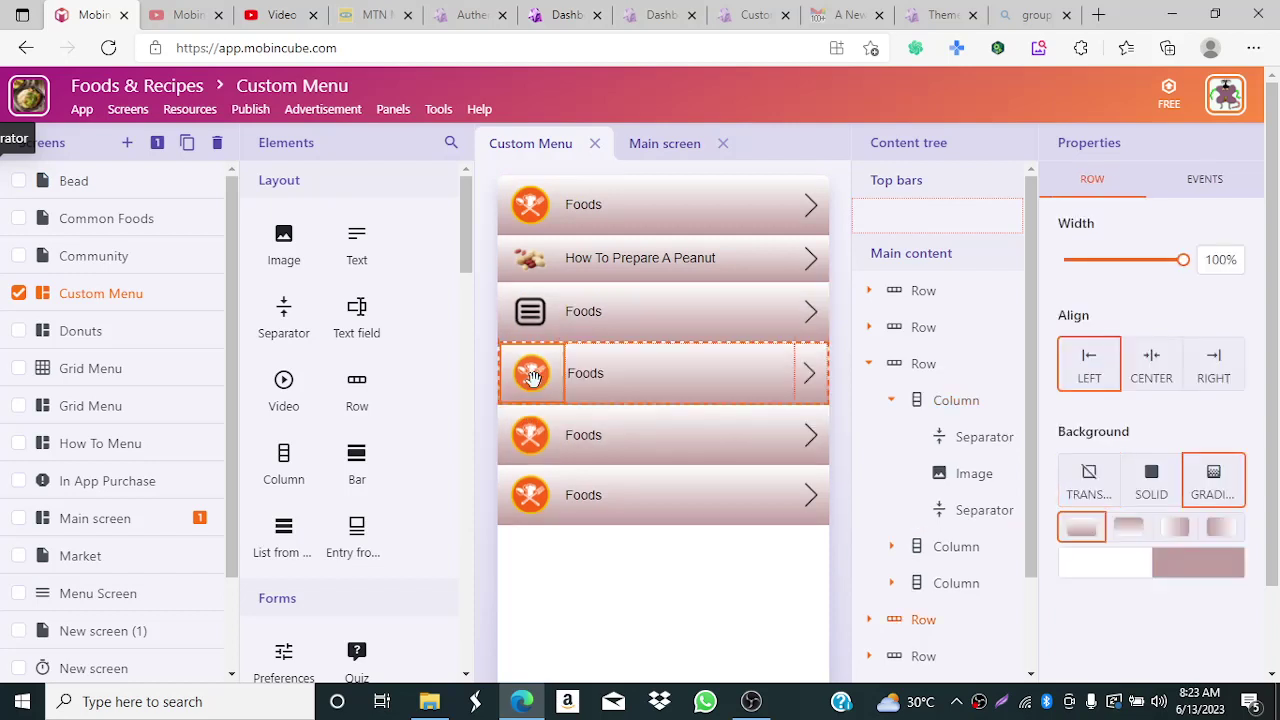
{"action": "left_click", "coordinate": [532, 375]}
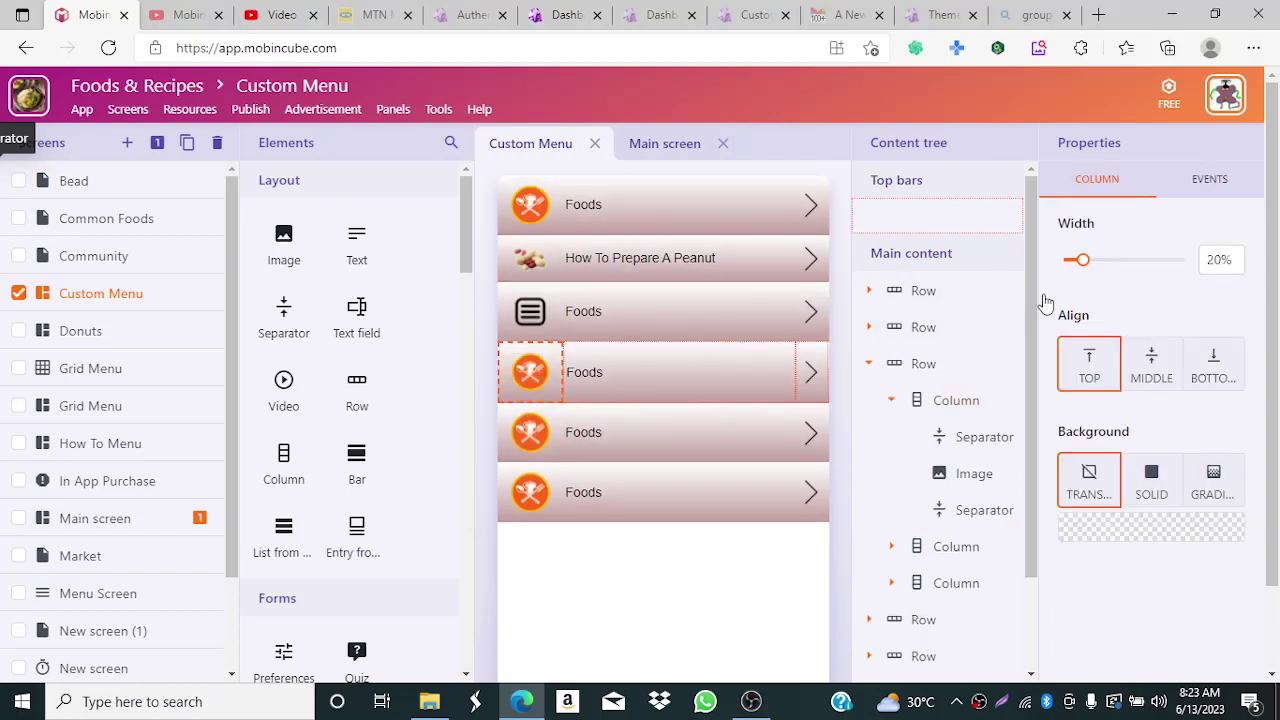
{"action": "left_click", "coordinate": [531, 374]}
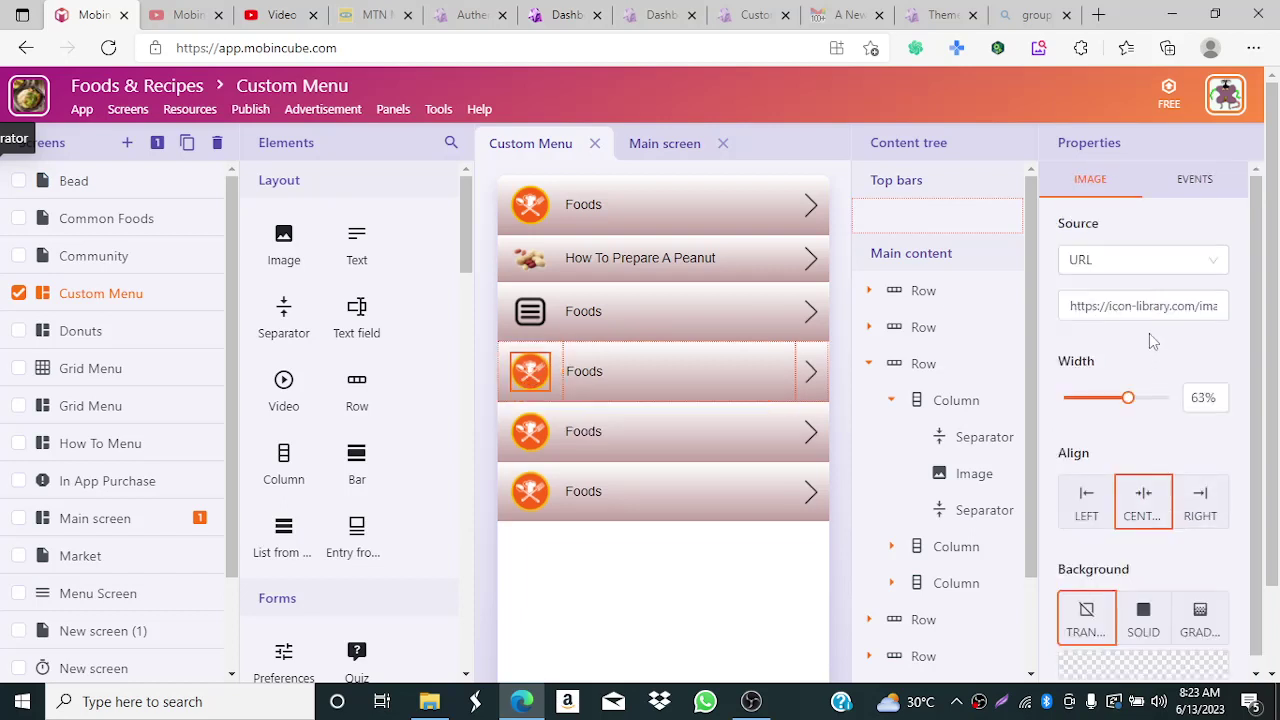
{"action": "left_click", "coordinate": [1126, 272]}
{"action": "left_click", "coordinate": [1124, 298]}
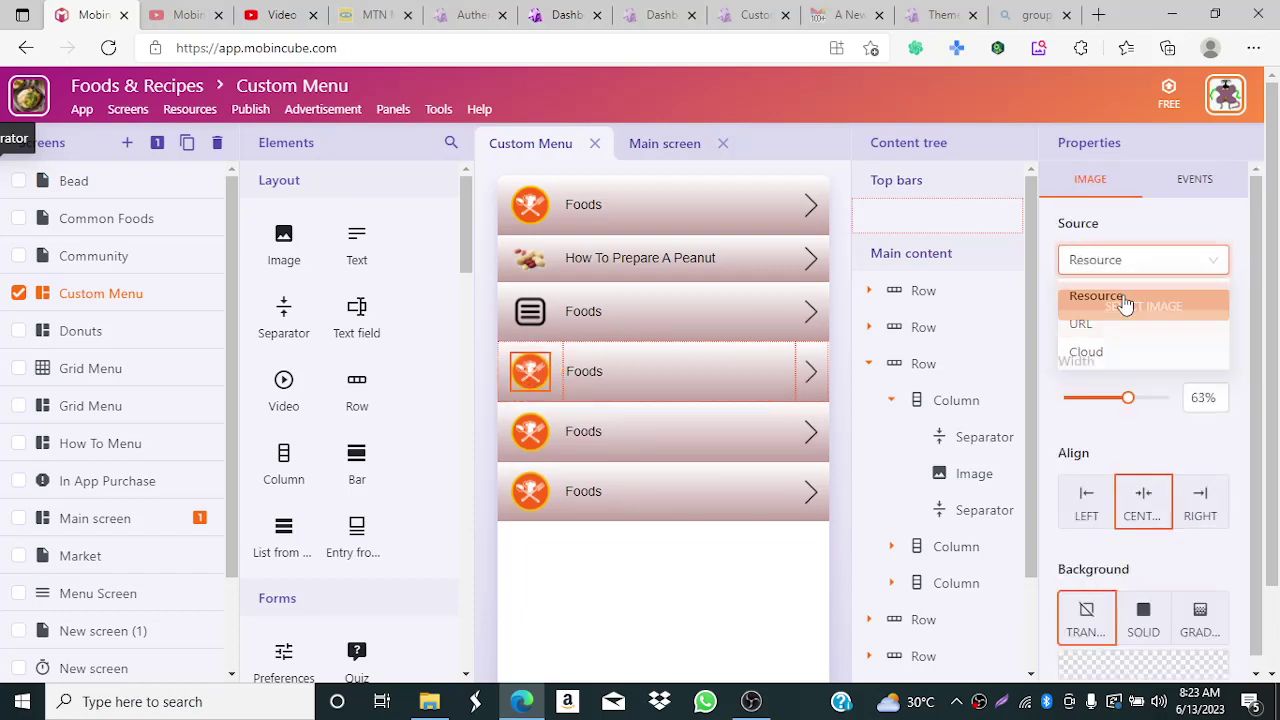
{"action": "left_click", "coordinate": [1126, 308]}
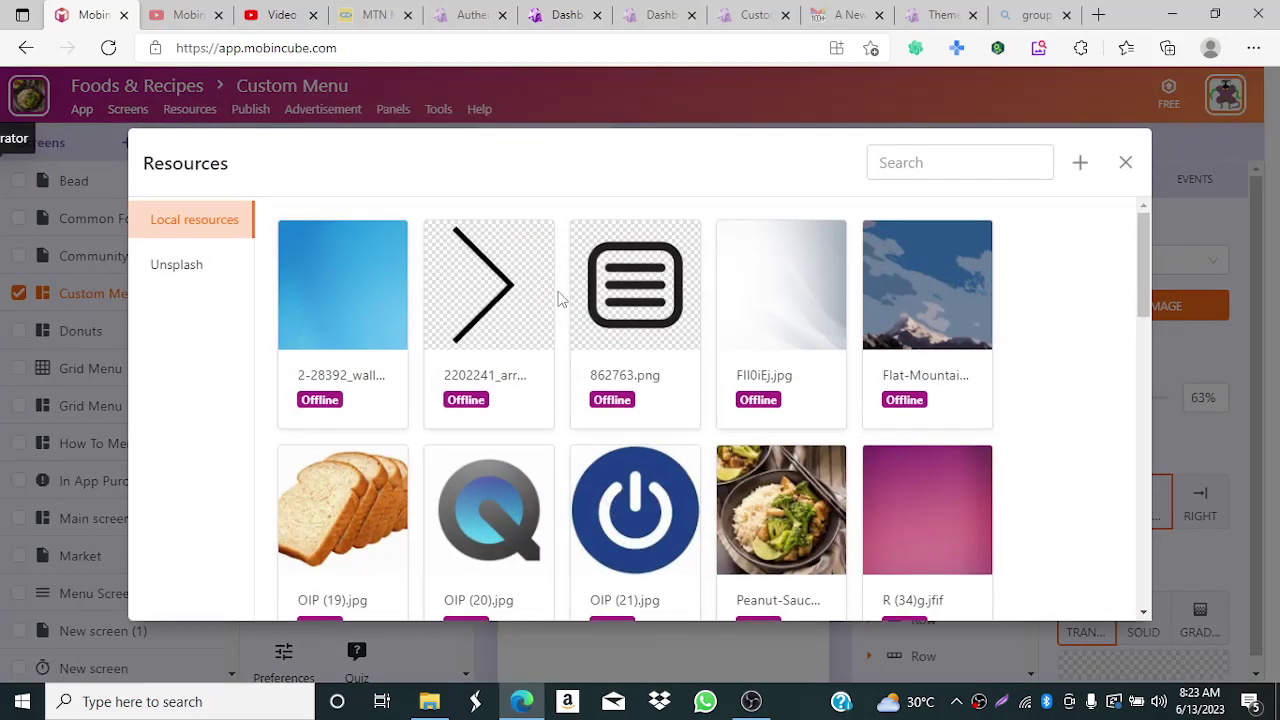
{"action": "left_click_drag", "start_coordinate": [1144, 259], "coordinate": [1149, 388]}
{"action": "left_click_drag", "start_coordinate": [1148, 464], "coordinate": [1157, 173]}
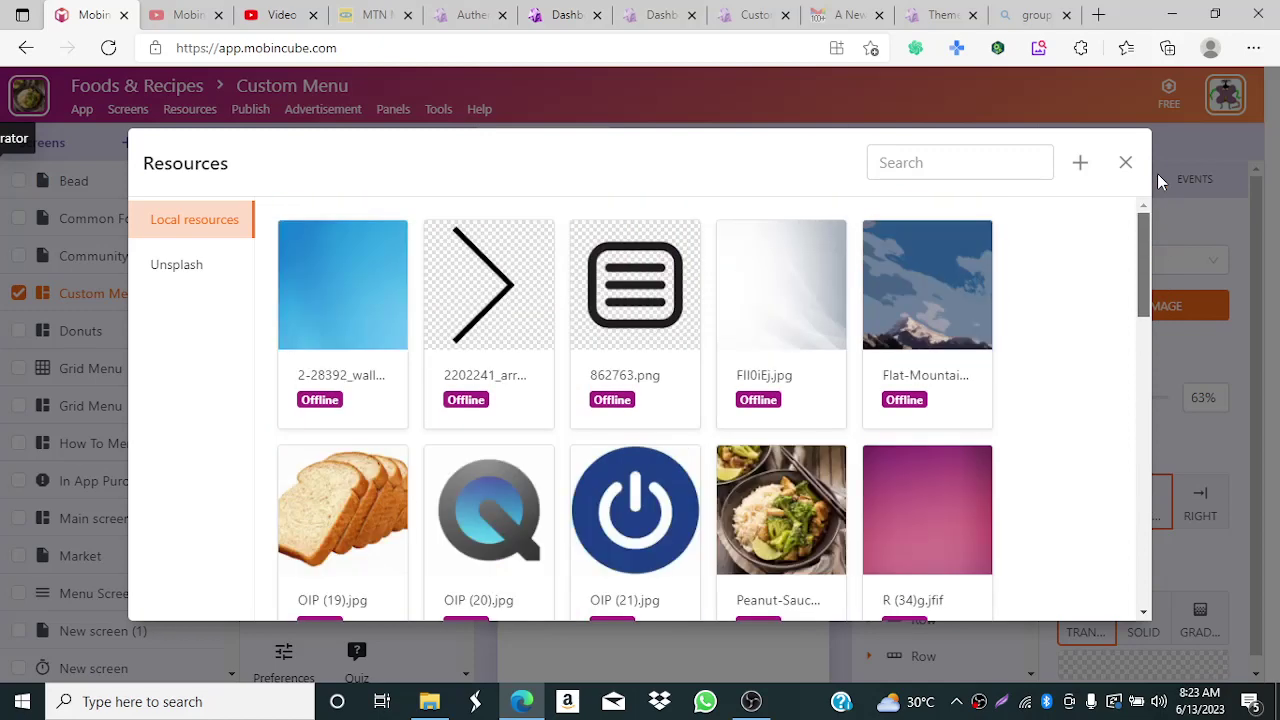
- Switch to the Bing browser tab, search for iconfinder and open the Iconfinder website
{"action": "left_click", "coordinate": [1017, 15]}
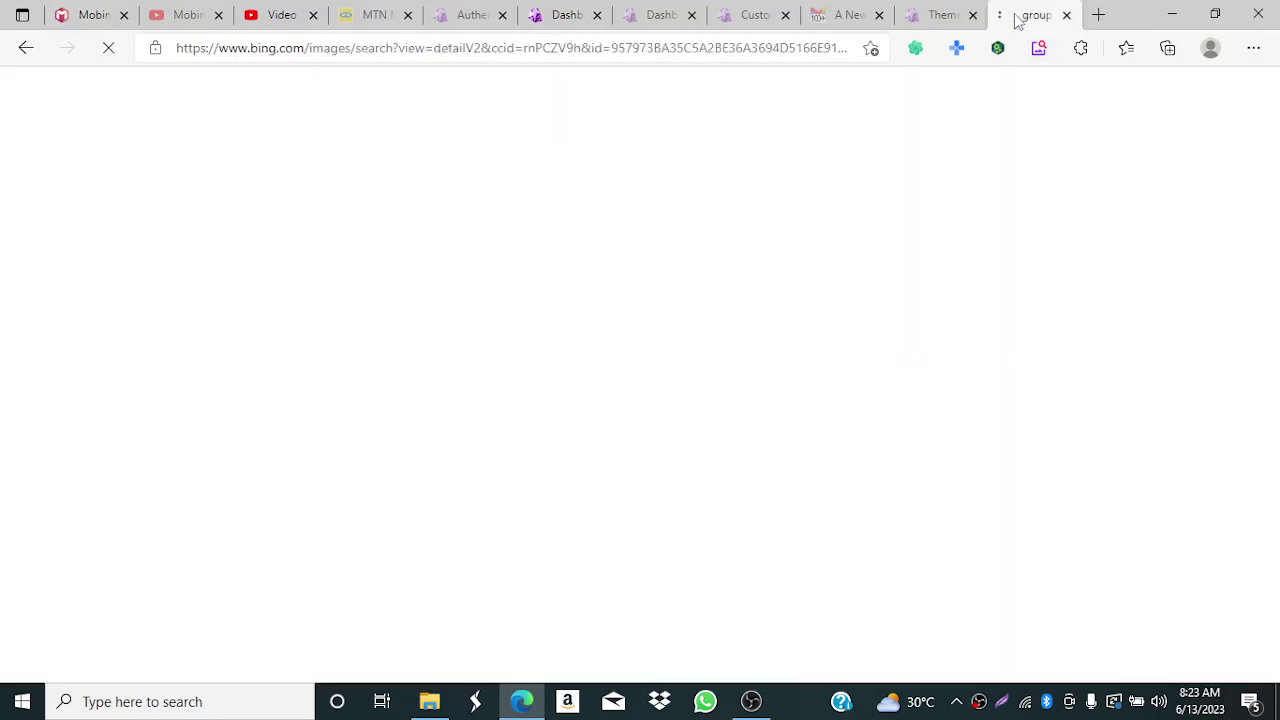
{"action": "left_click", "coordinate": [703, 48]}
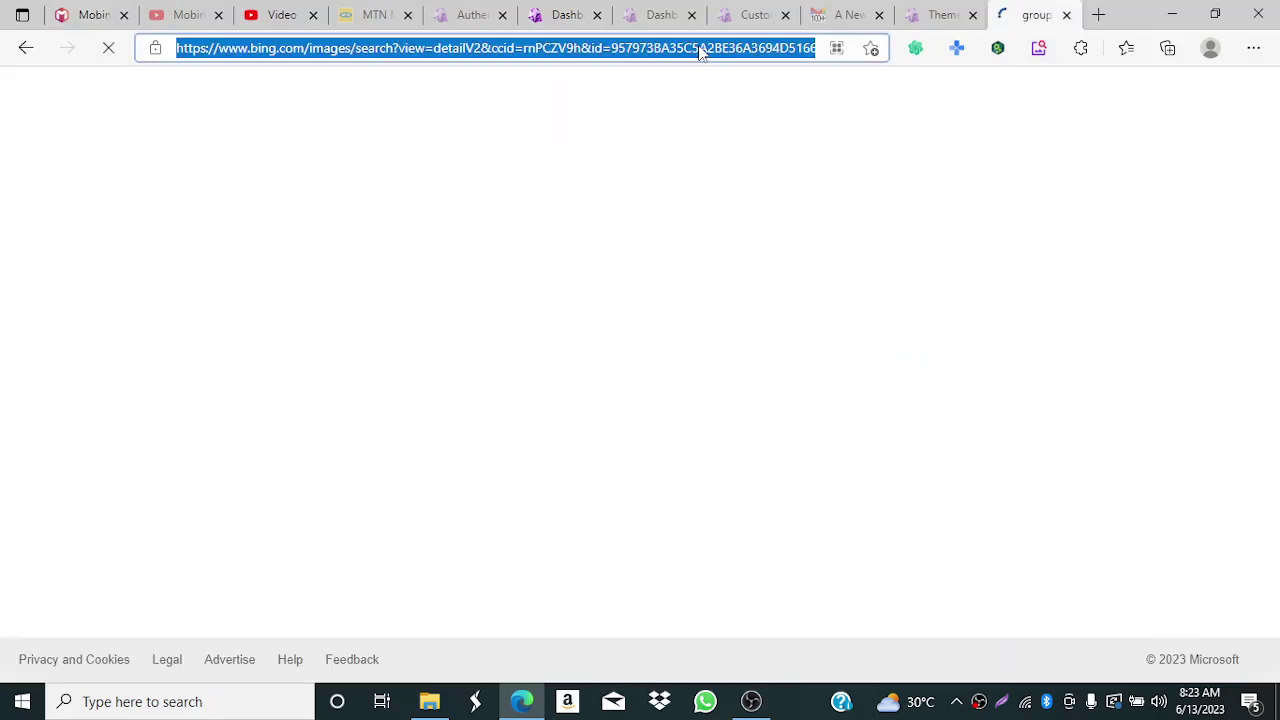
{"action": "type", "text": "icon"}
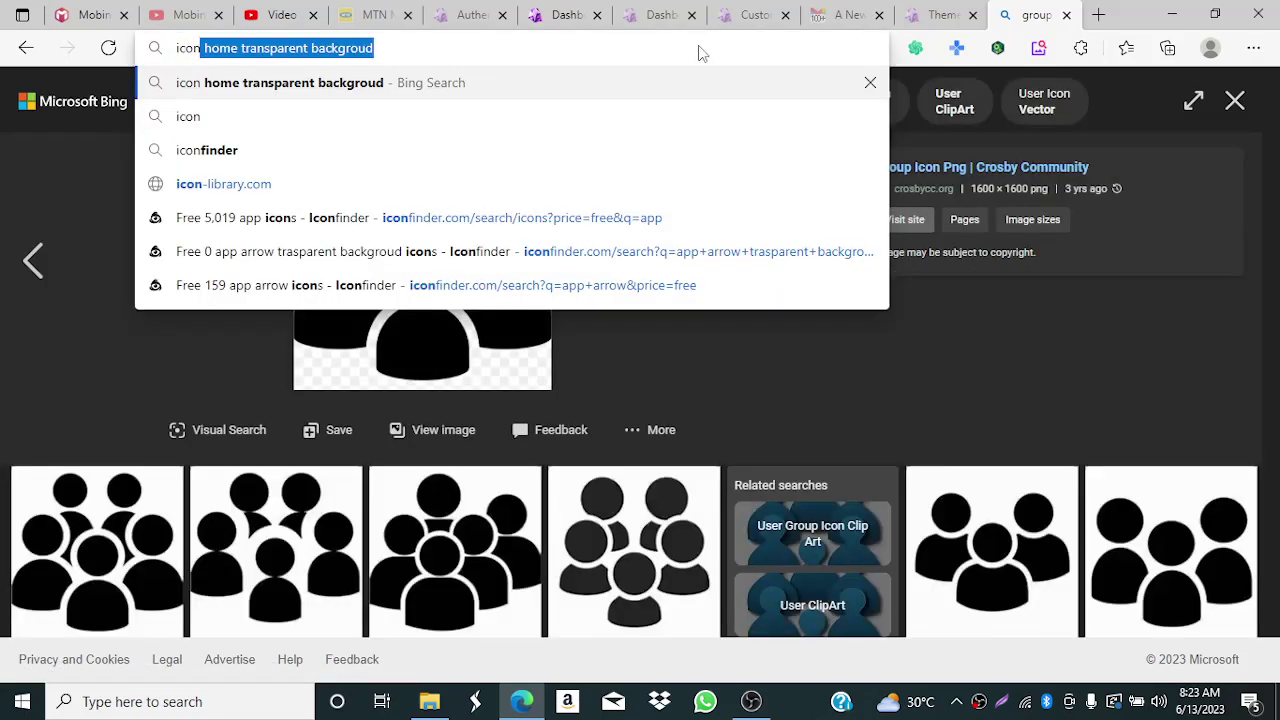
{"action": "type", "text": "finder"}
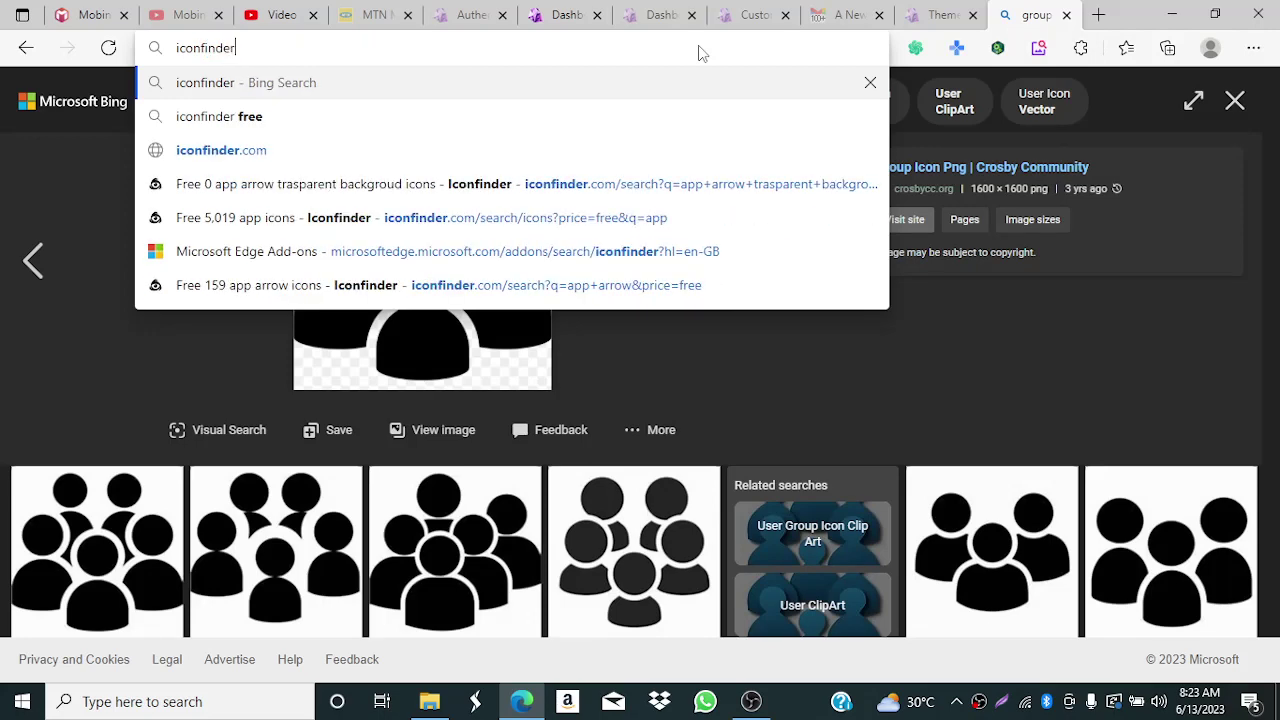
{"action": "left_click", "coordinate": [281, 87]}
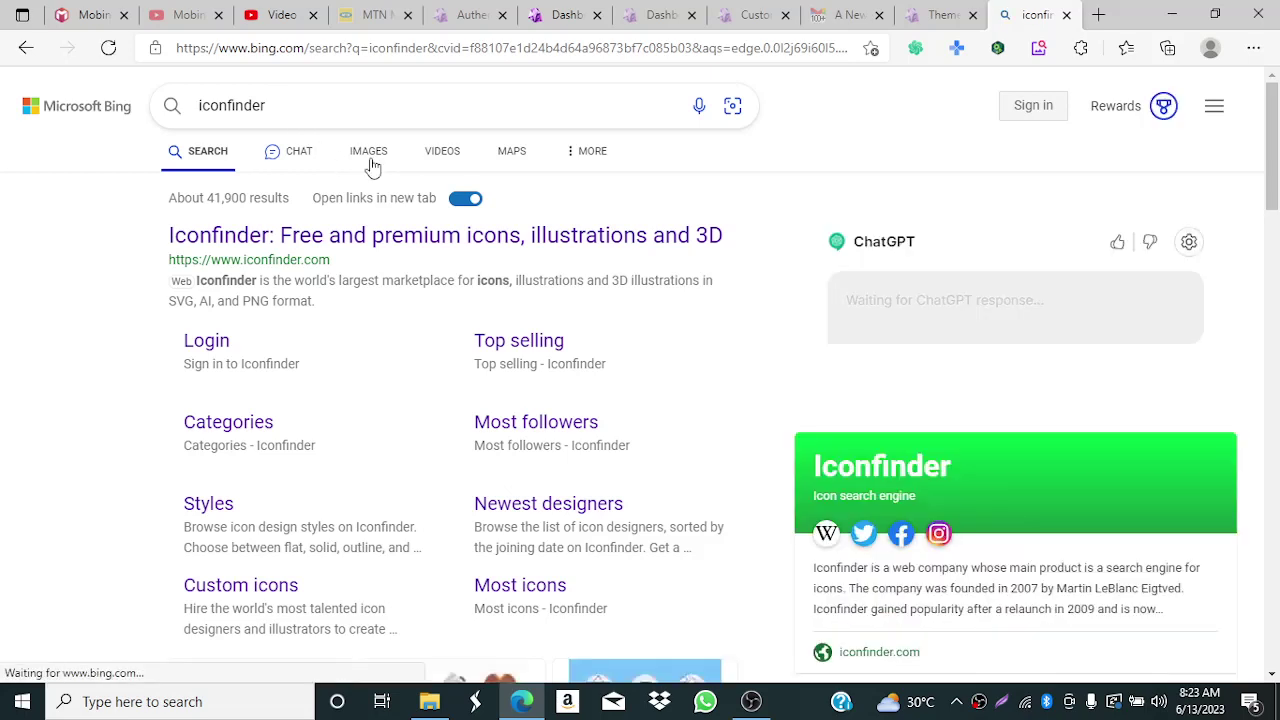
{"action": "left_click", "coordinate": [369, 155]}
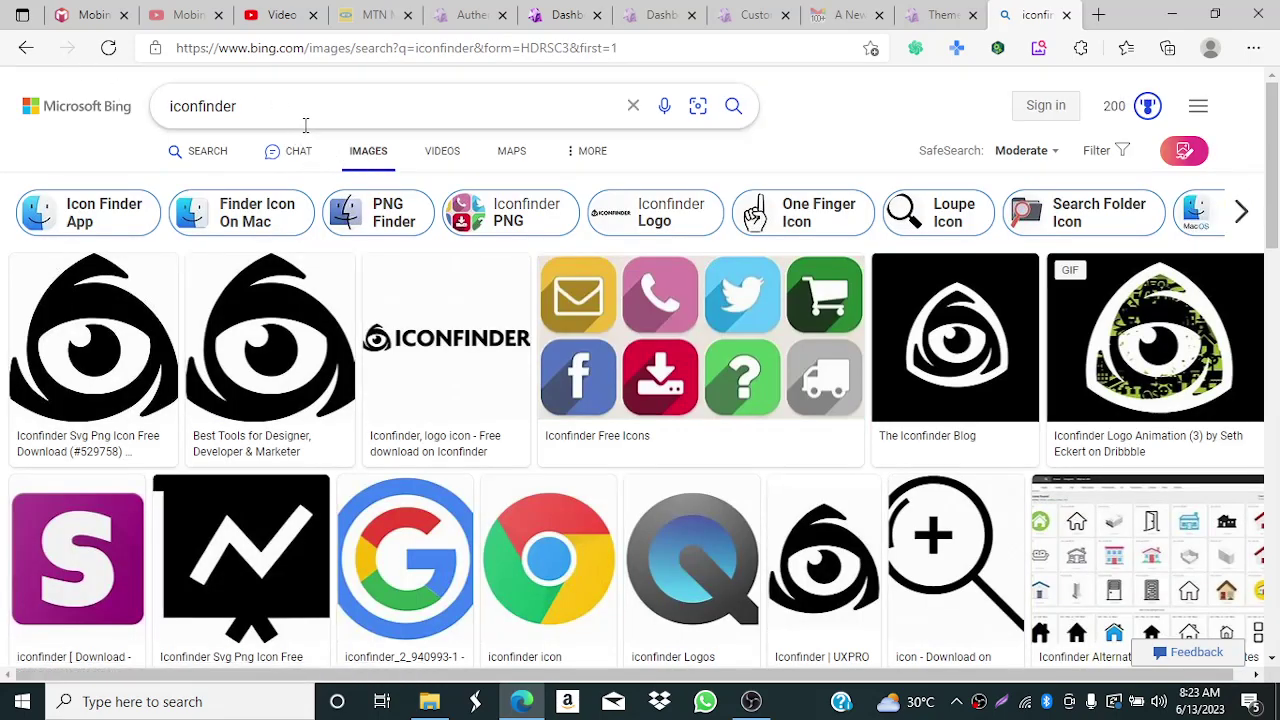
{"action": "left_click", "coordinate": [217, 157]}
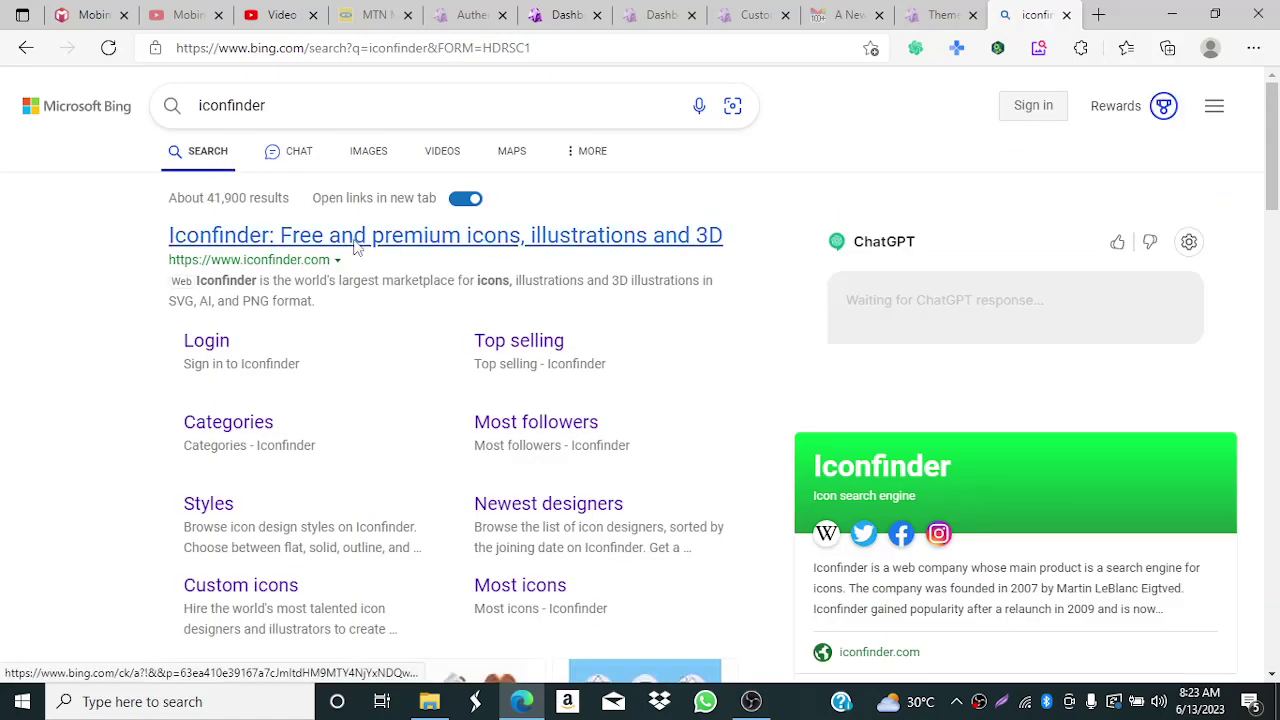
{"action": "left_click", "coordinate": [356, 246]}
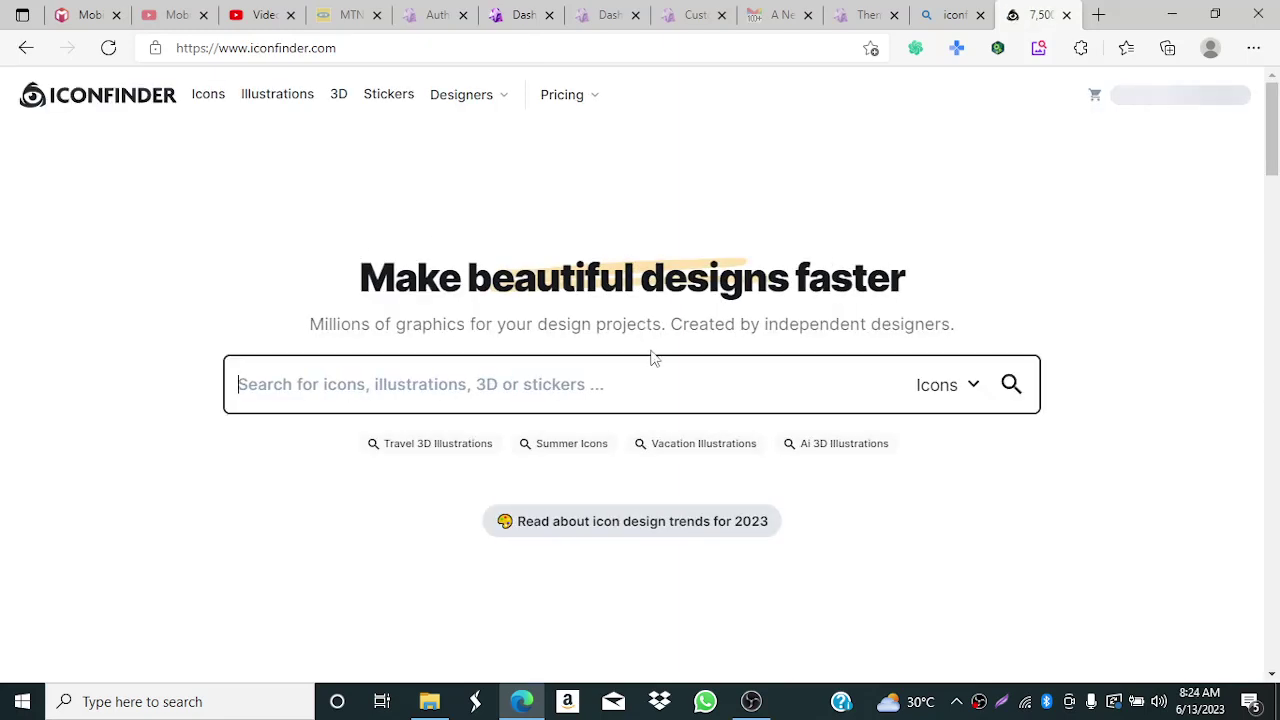
- Search Iconfinder for "mobile phone icons"
{"action": "left_click", "coordinate": [475, 387]}
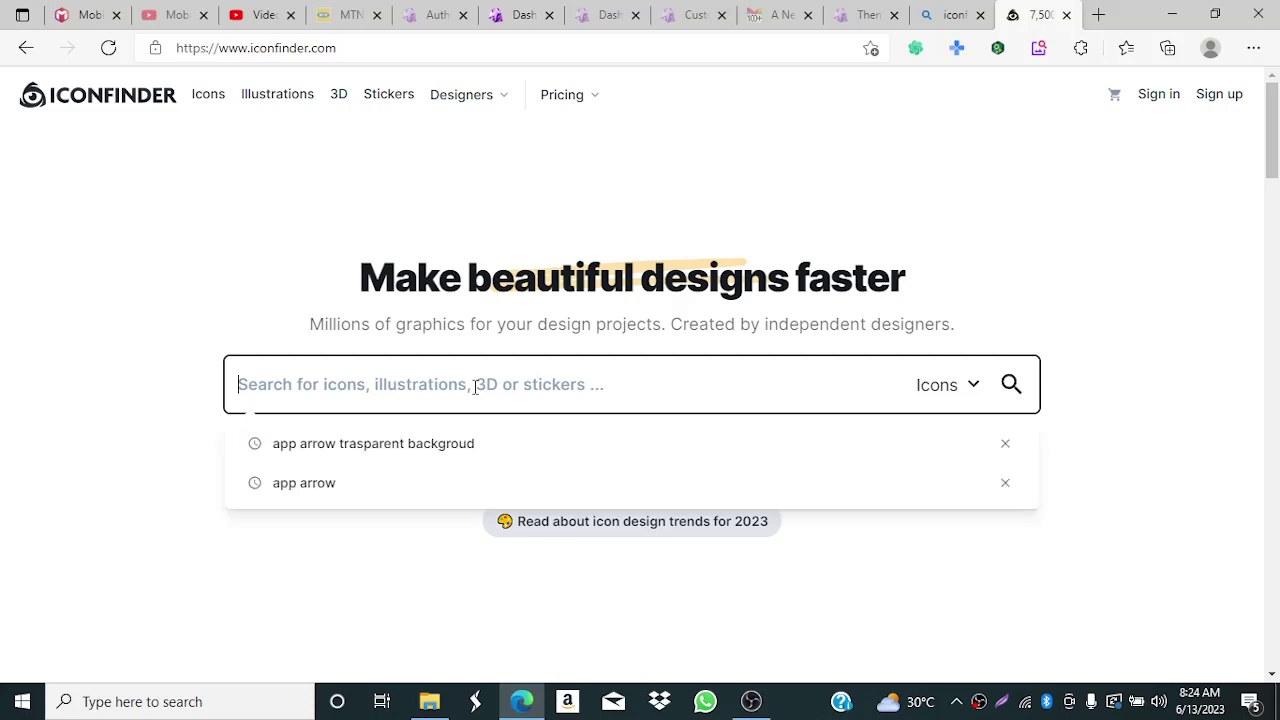
{"action": "type", "text": "mo"}
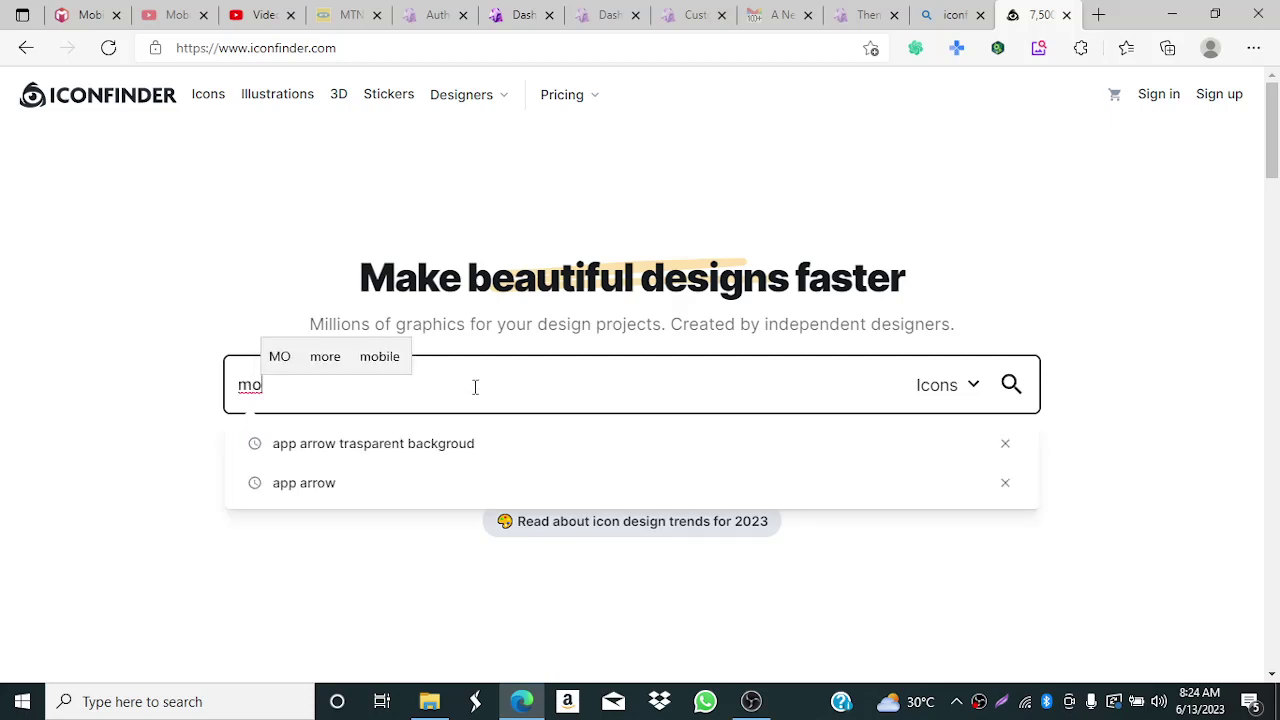
{"action": "type", "text": "bile "}
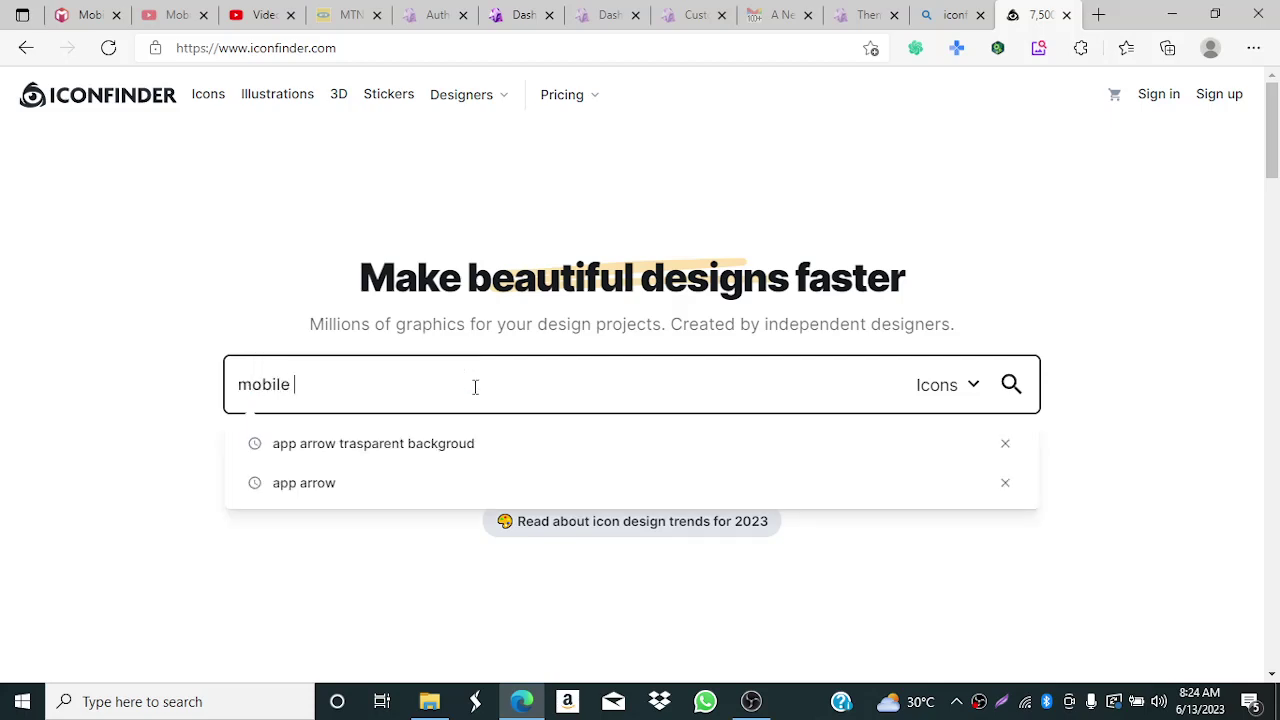
{"action": "type", "text": "phone "}
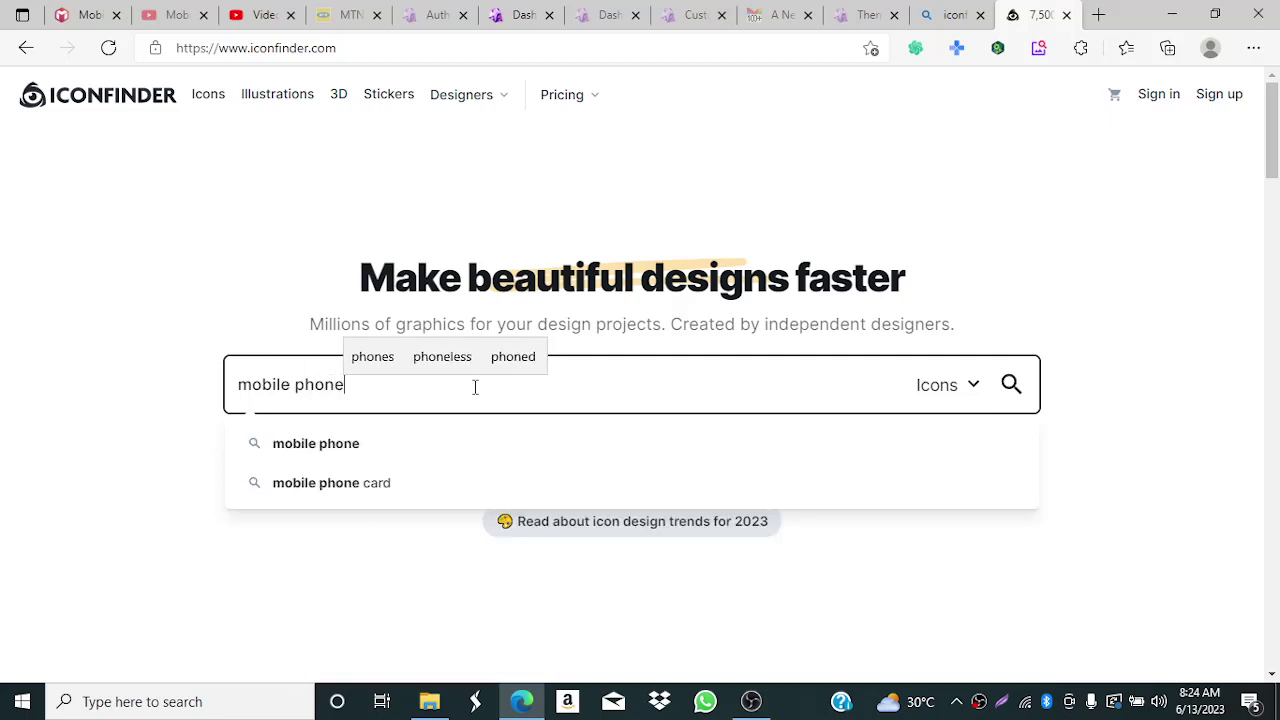
{"action": "type", "text": "icon"}
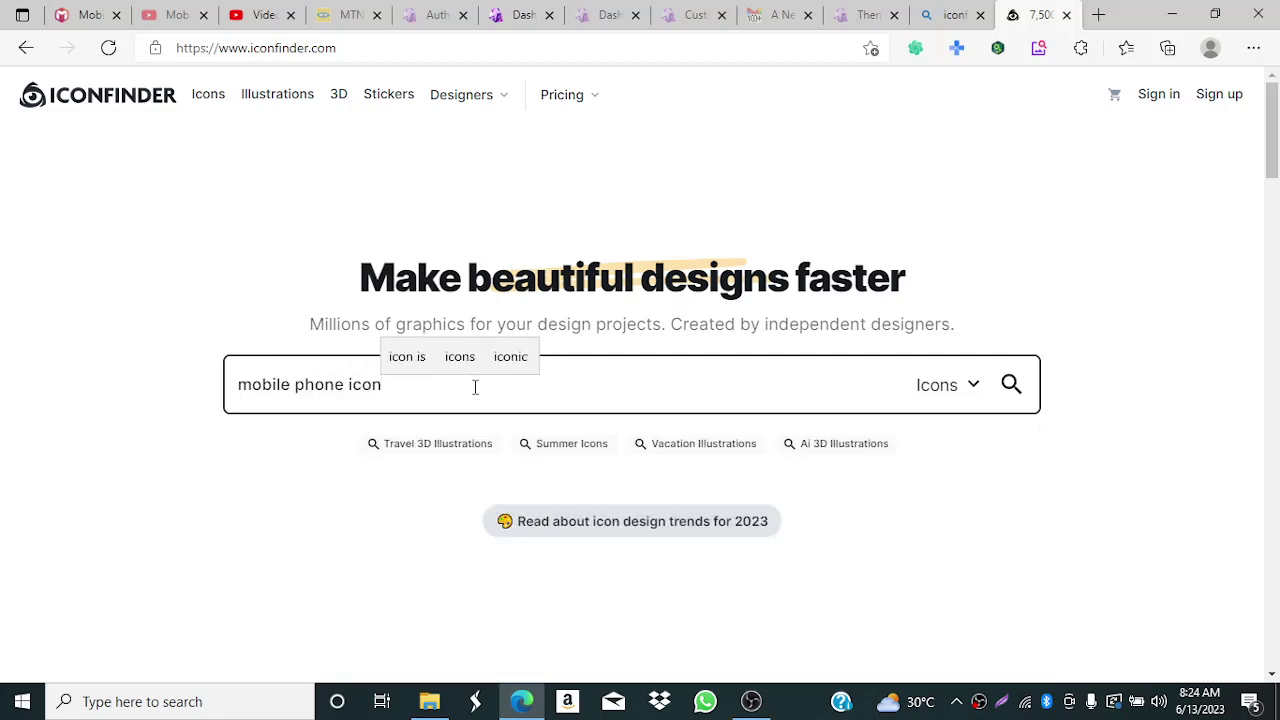
{"action": "type", "text": "s"}
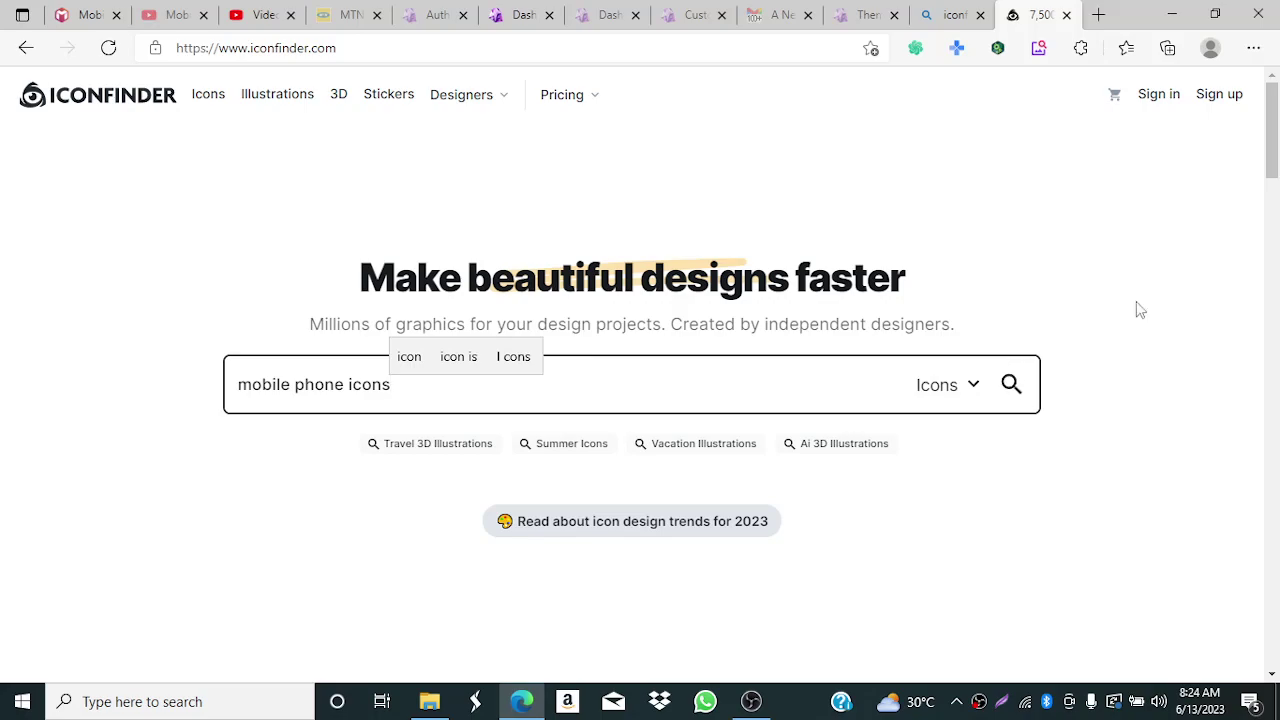
{"action": "left_click_drag", "start_coordinate": [1273, 172], "coordinate": [1273, 112]}
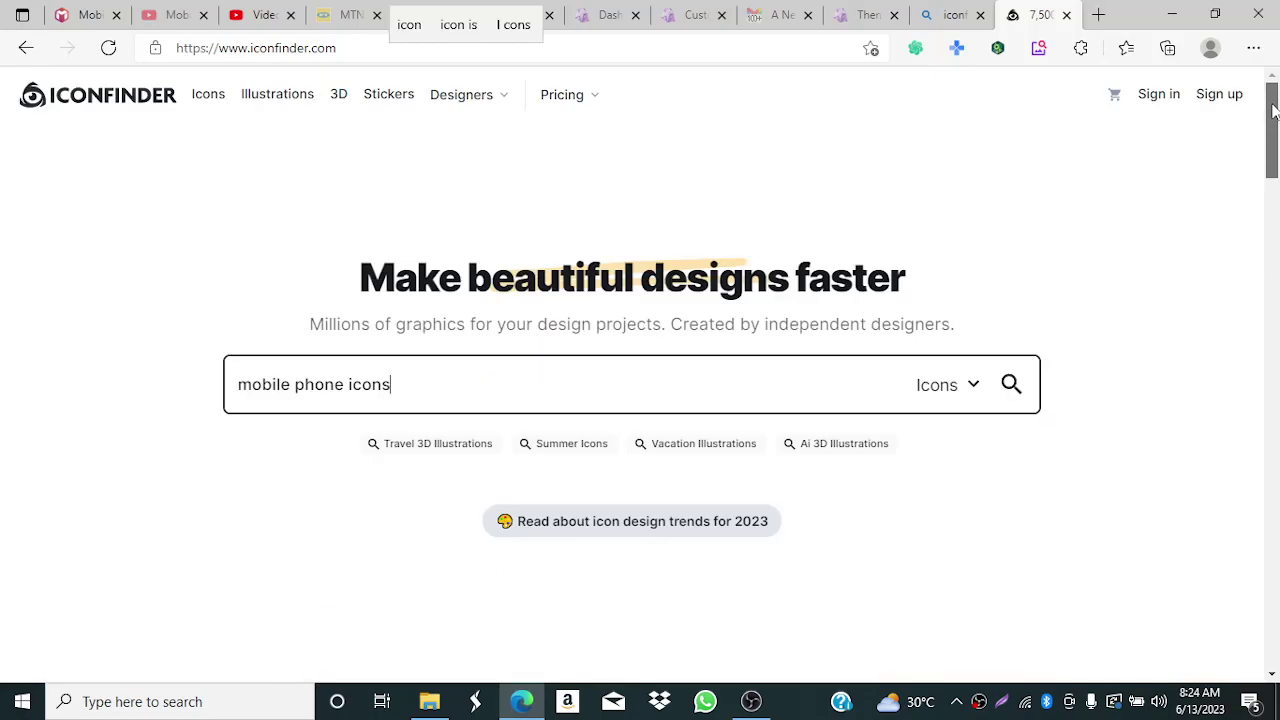
{"action": "left_click", "coordinate": [1012, 392]}
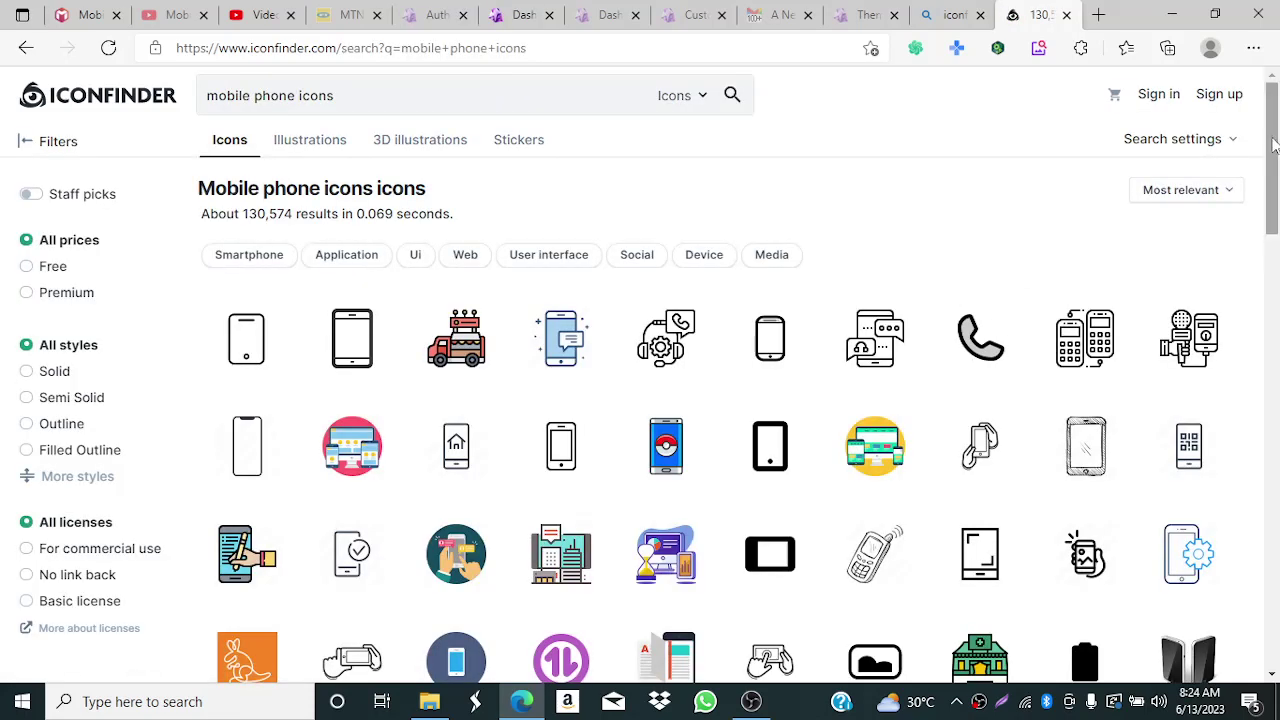
- Save the grey telephone handset icon from the first results row to Downloads as the PNG image 9784137
{"action": "scroll", "coordinate": [1276, 200], "scroll_direction": "down", "scroll_amount": 2}
{"action": "mouse_move", "coordinate": [1277, 195]}
{"action": "left_mouse_down"}
{"action": "mouse_move", "coordinate": [1277, 330]}
{"action": "mouse_move", "coordinate": [1275, 180]}
{"action": "left_mouse_up"}
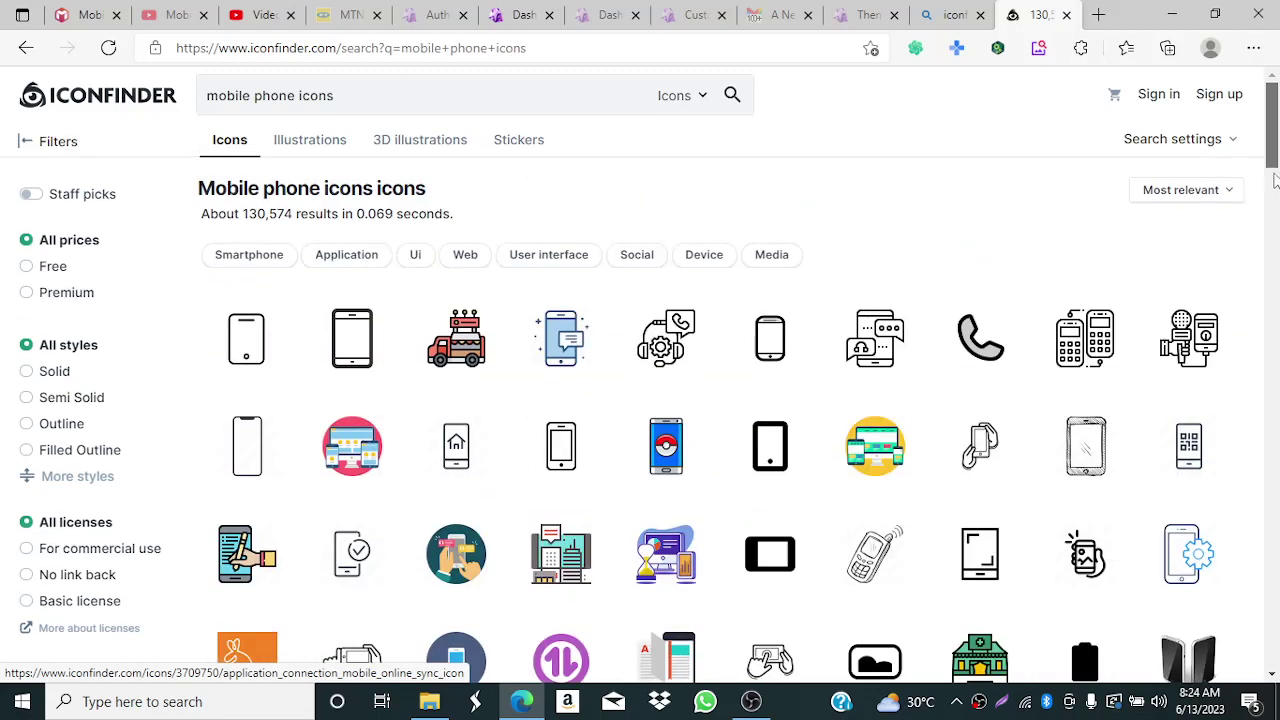
{"action": "right_click", "coordinate": [993, 362]}
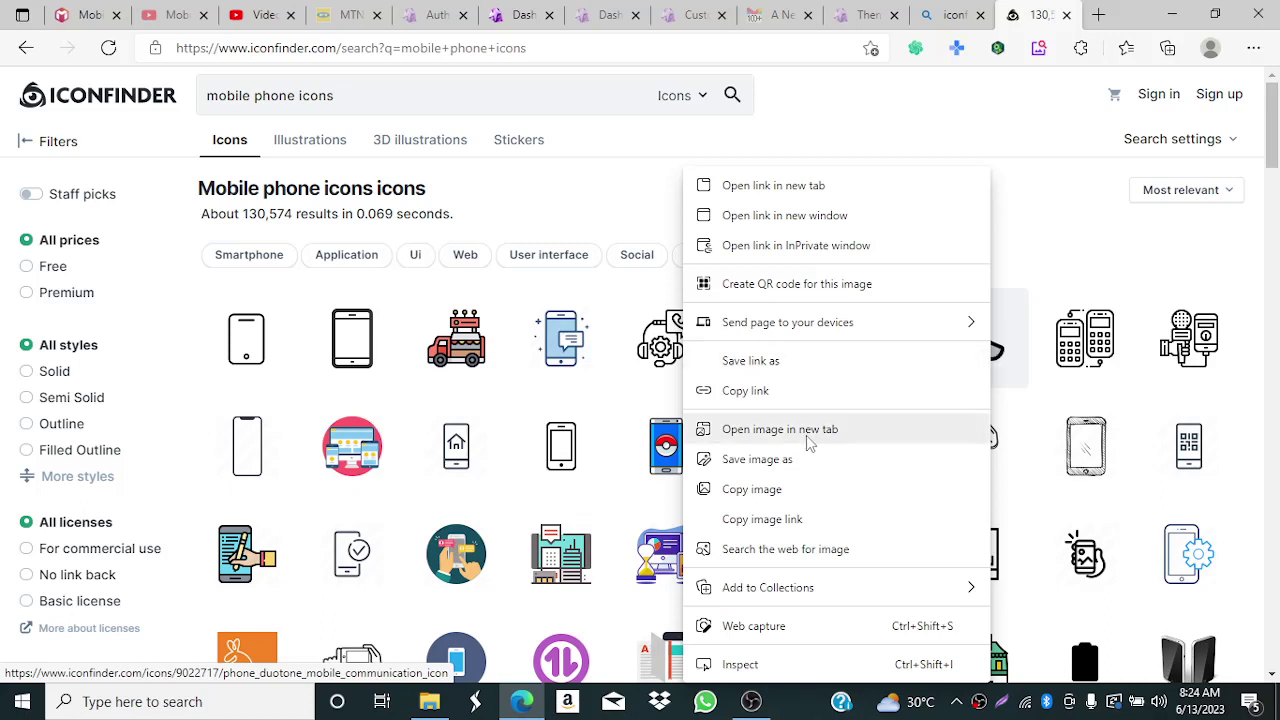
{"action": "left_click", "coordinate": [785, 459]}
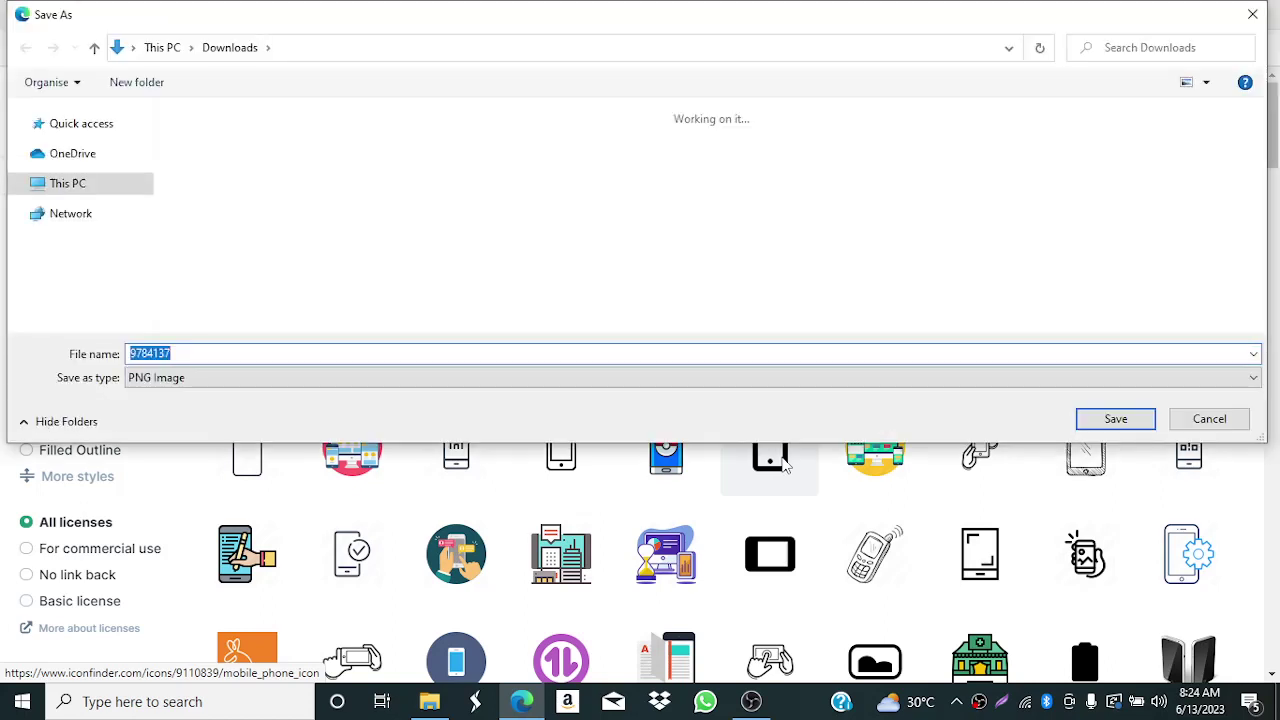
{"action": "left_click", "coordinate": [1110, 422]}
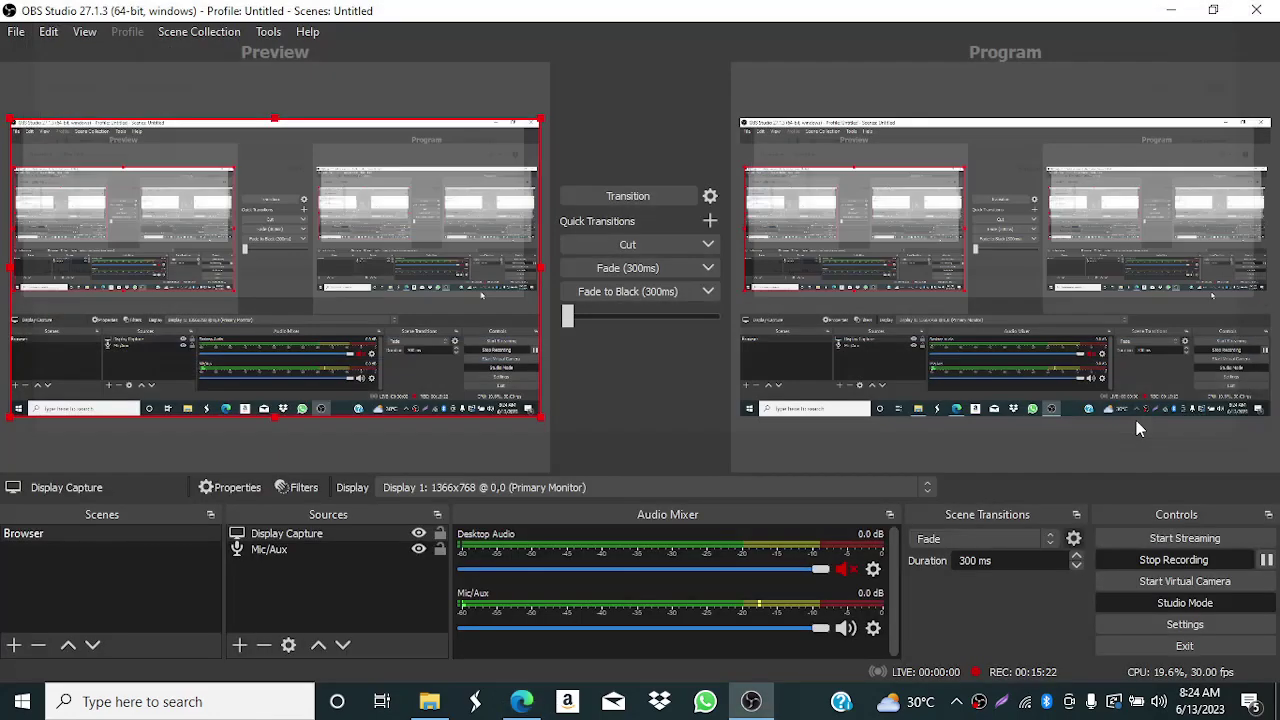
{"action": "left_click", "coordinate": [522, 703]}
{"action": "left_click", "coordinate": [752, 701]}
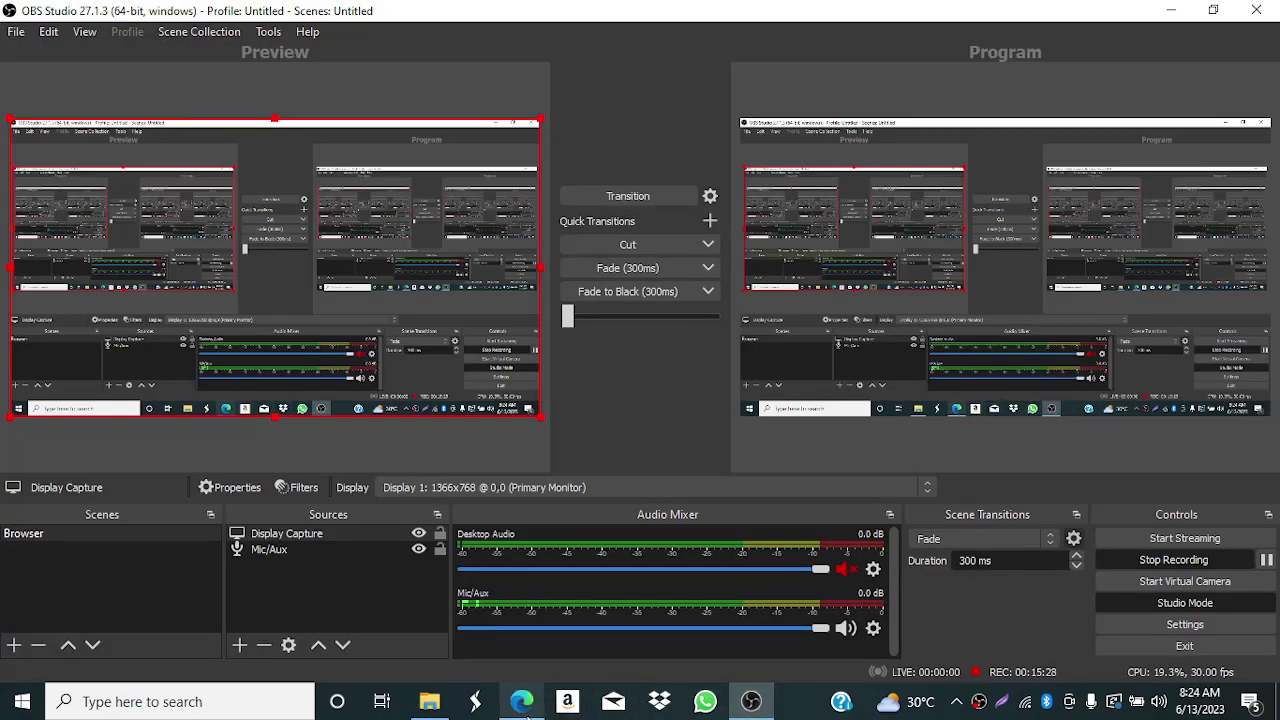
{"action": "left_click", "coordinate": [524, 705]}
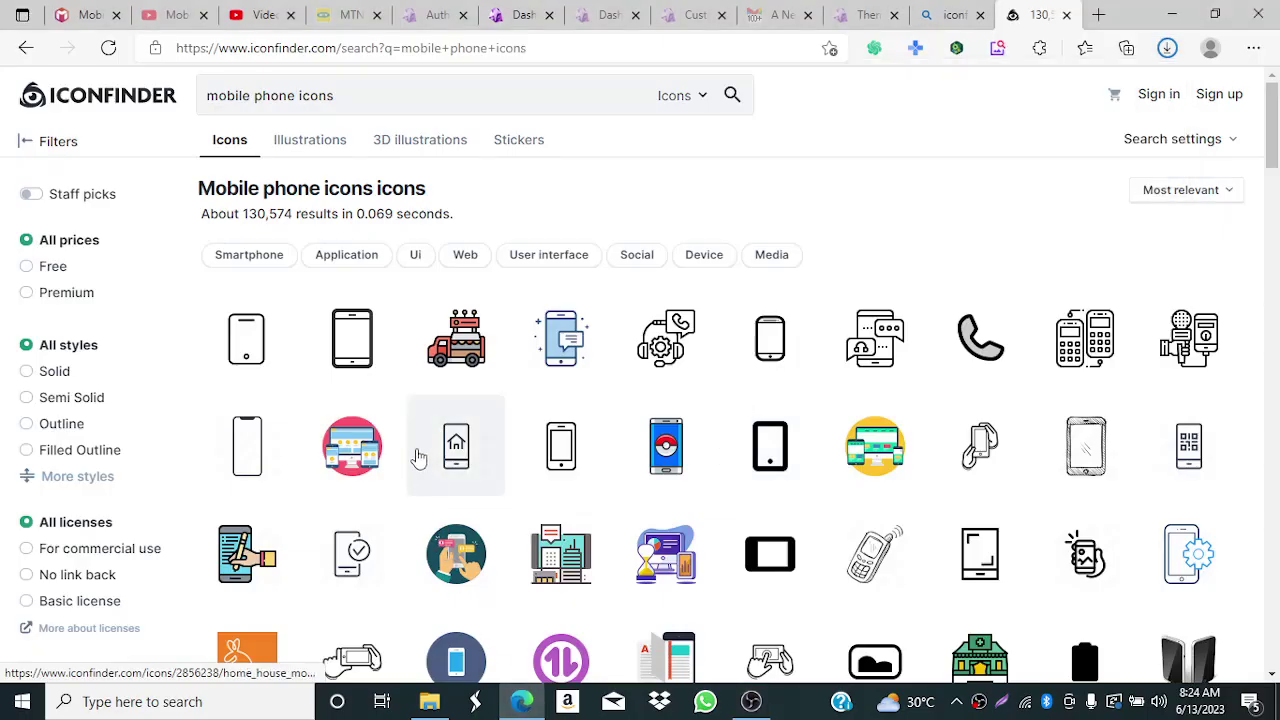
- Save the red food truck icon from the first results row to Downloads as the PNG image 4024044
{"action": "right_click", "coordinate": [475, 343]}
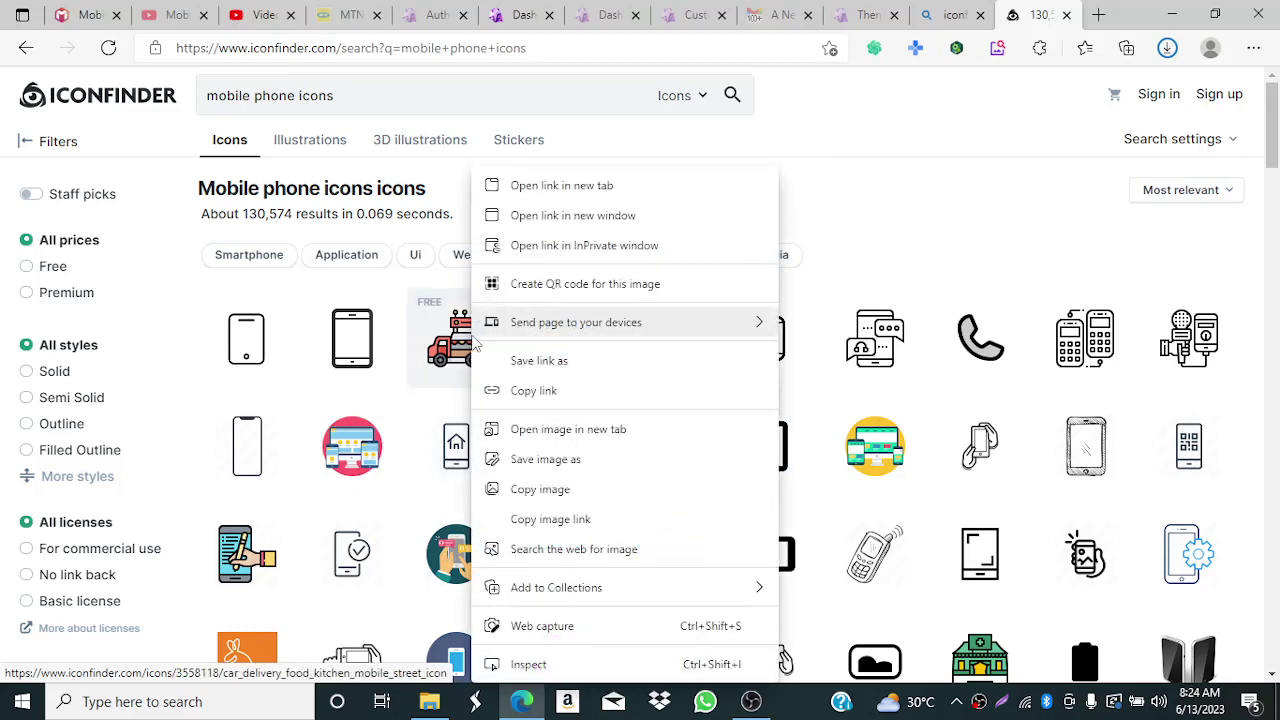
{"action": "left_click", "coordinate": [545, 459]}
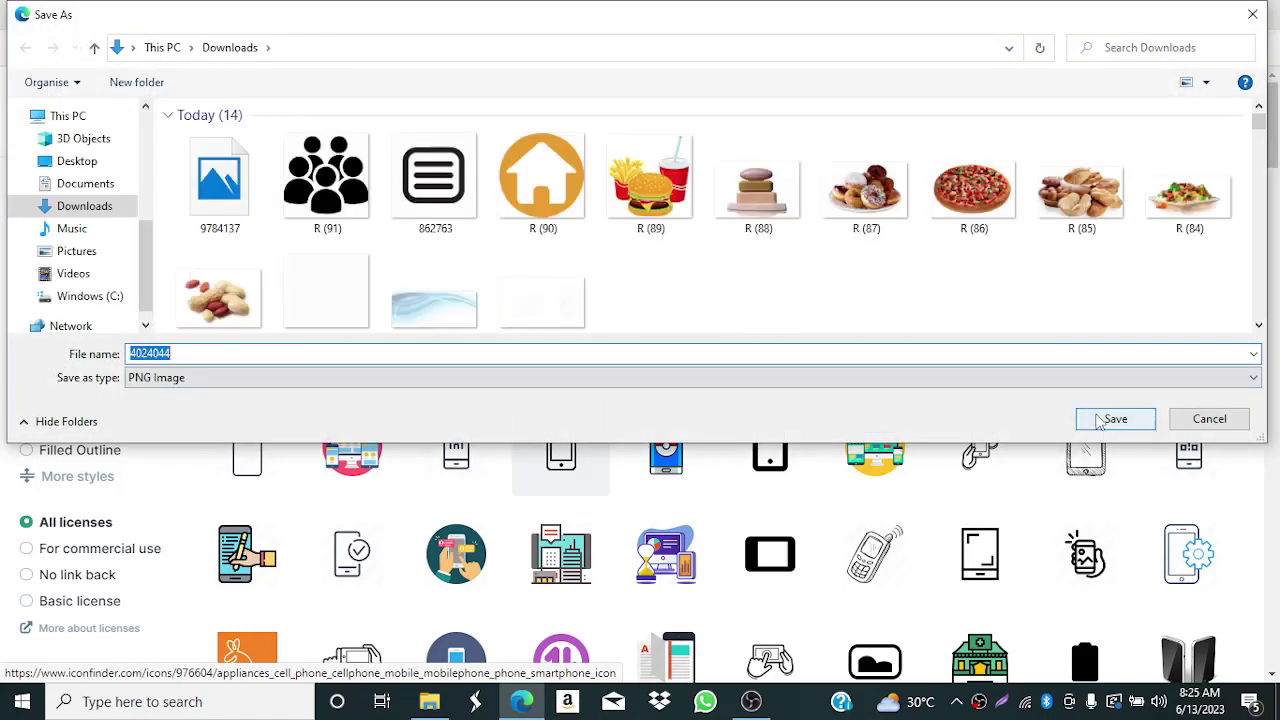
{"action": "left_click", "coordinate": [1106, 418]}
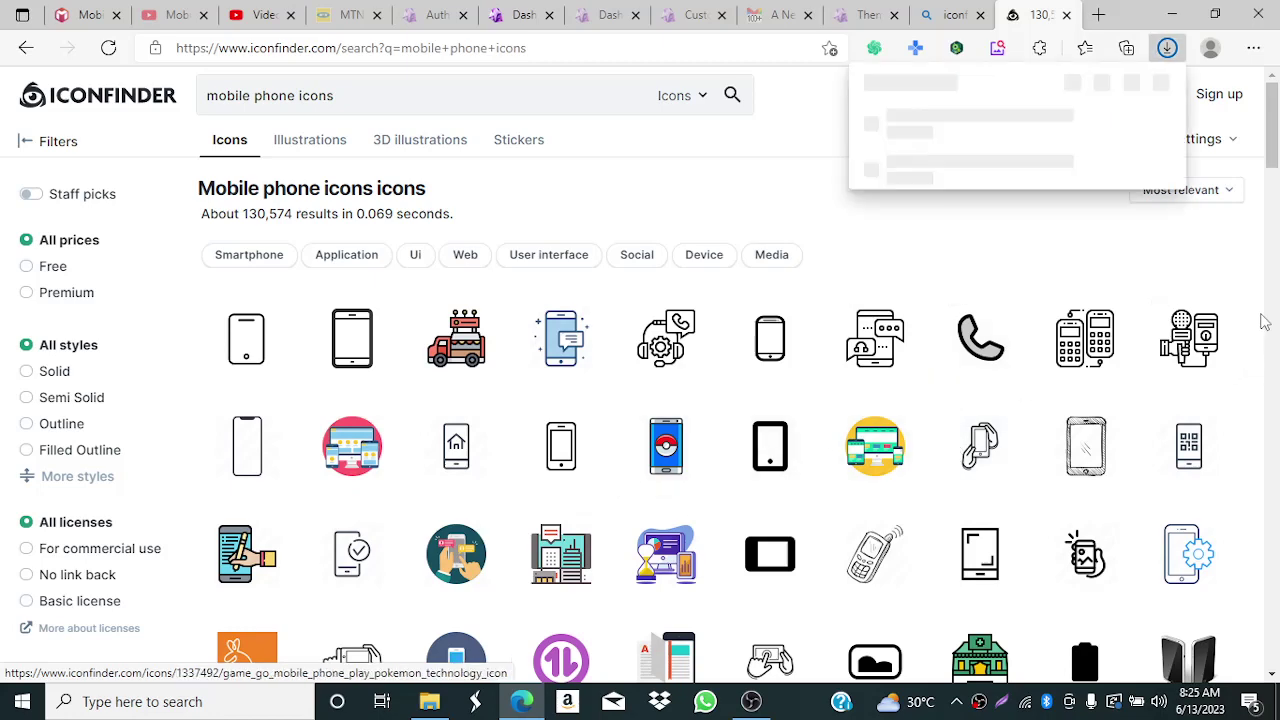
- Save the blue game controller icon found further down the results as an image in Downloads
{"action": "left_click_drag", "start_coordinate": [1273, 150], "coordinate": [1275, 284]}
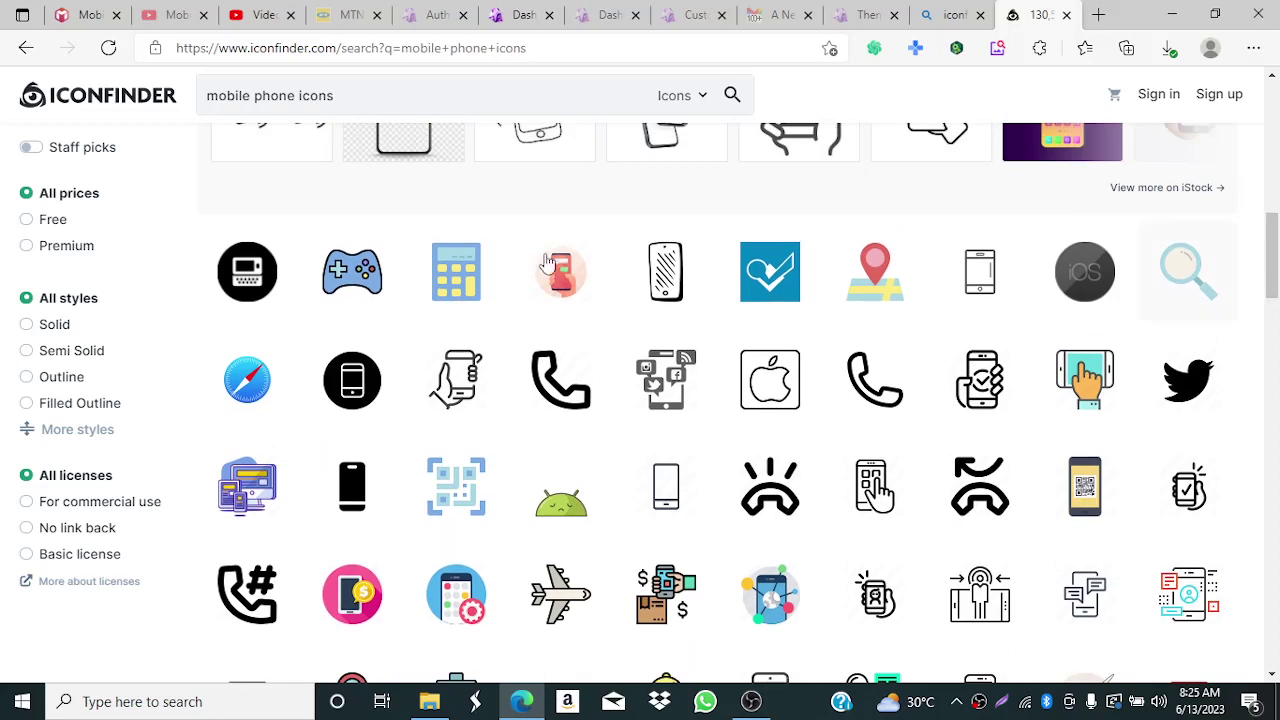
{"action": "right_click", "coordinate": [367, 267]}
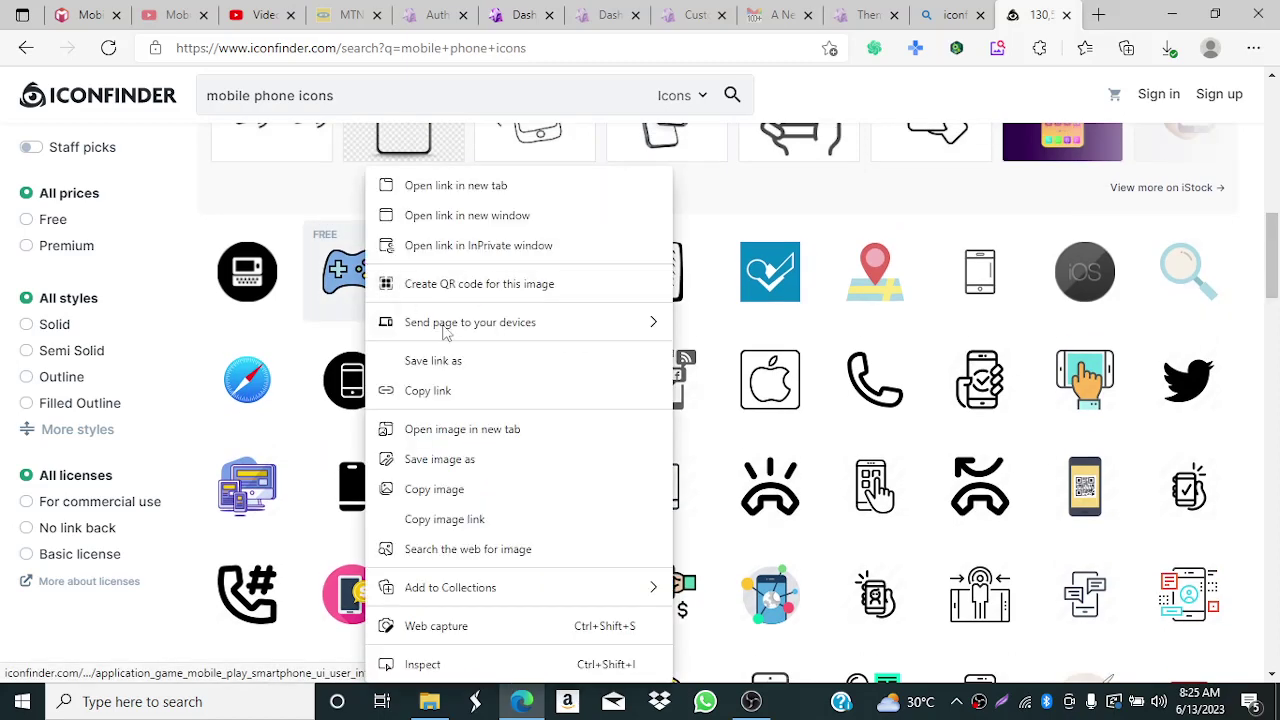
{"action": "left_click", "coordinate": [480, 459]}
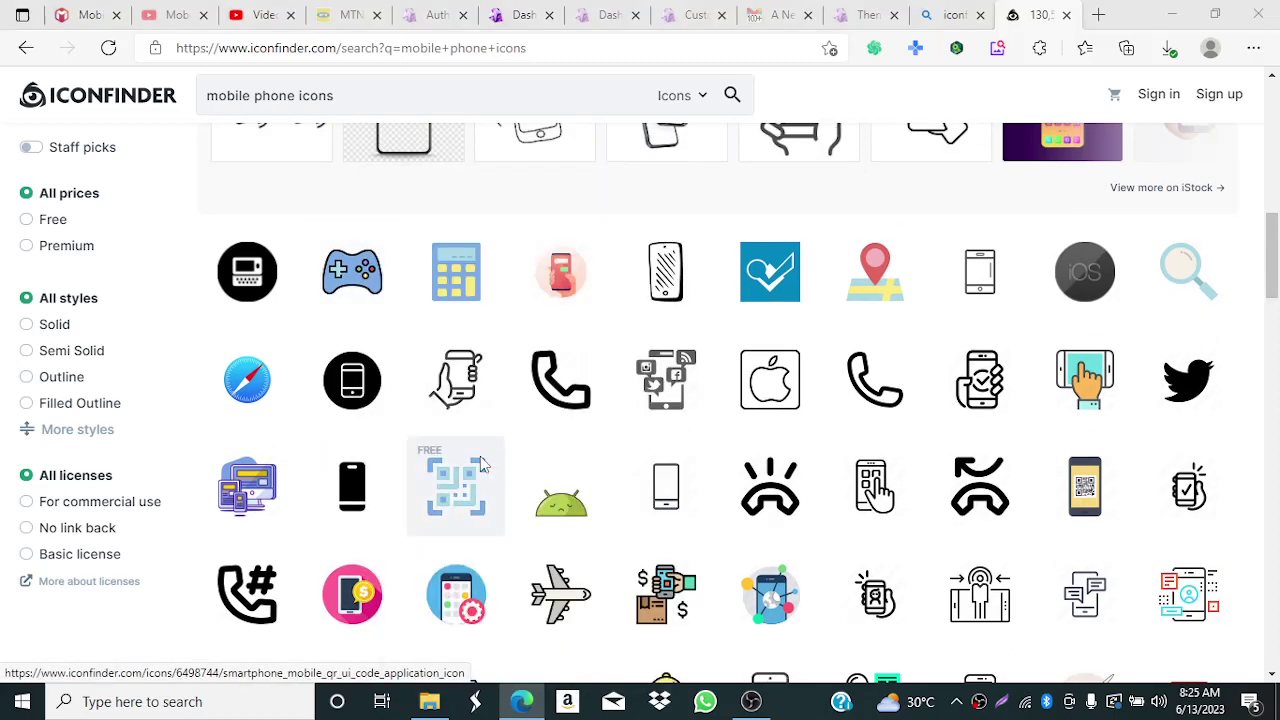
{"action": "left_click", "coordinate": [1111, 417]}
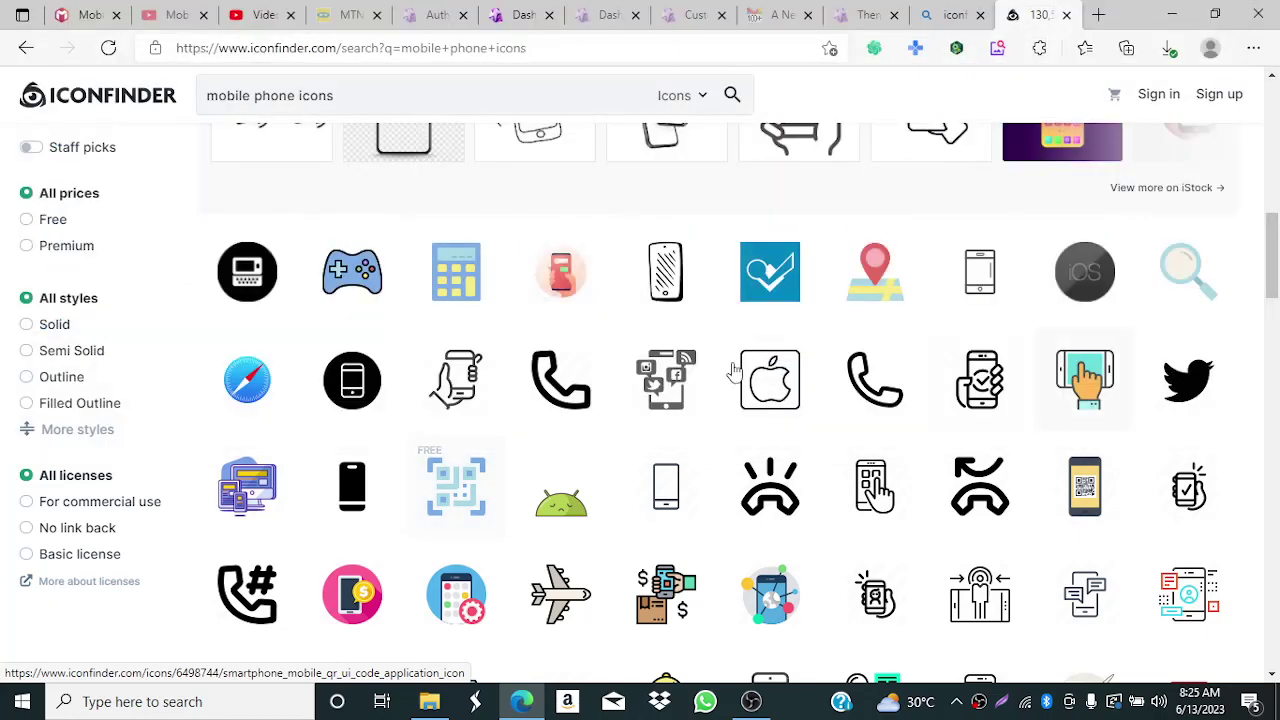
- Save the blue calculator icon from the results to Downloads as the PNG image 6976930
{"action": "right_click", "coordinate": [466, 283]}
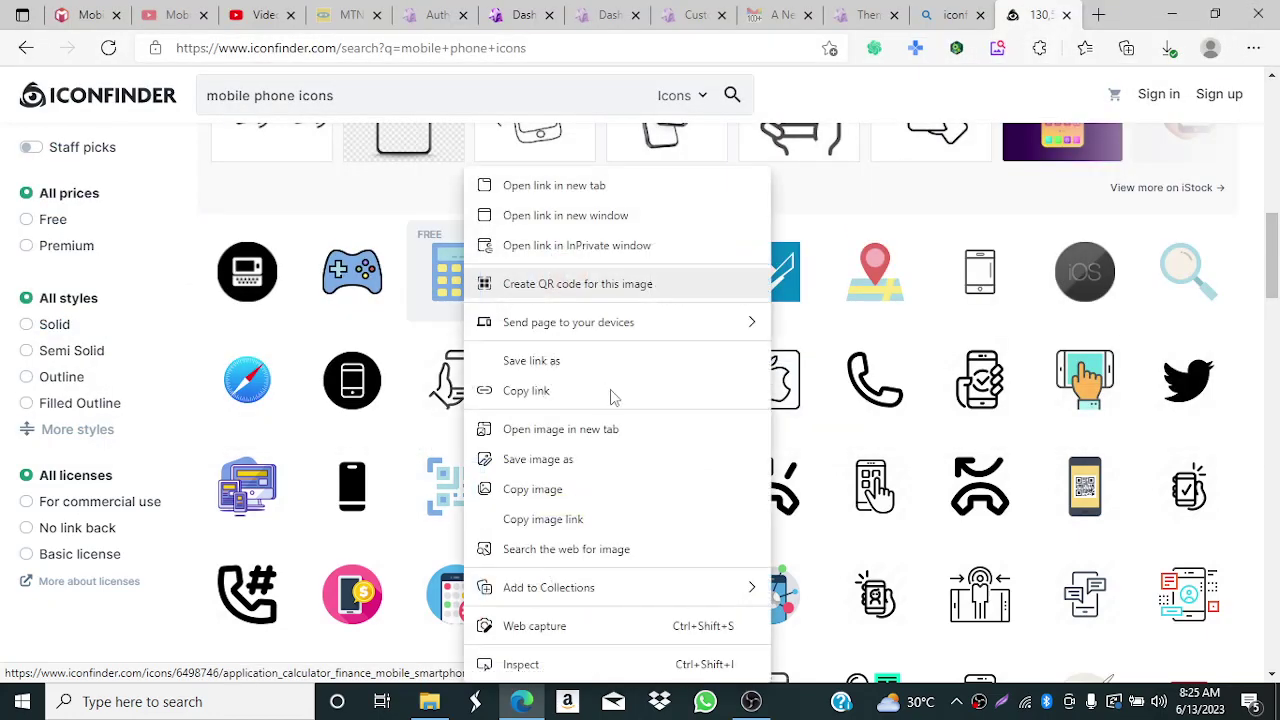
{"action": "left_click", "coordinate": [631, 468]}
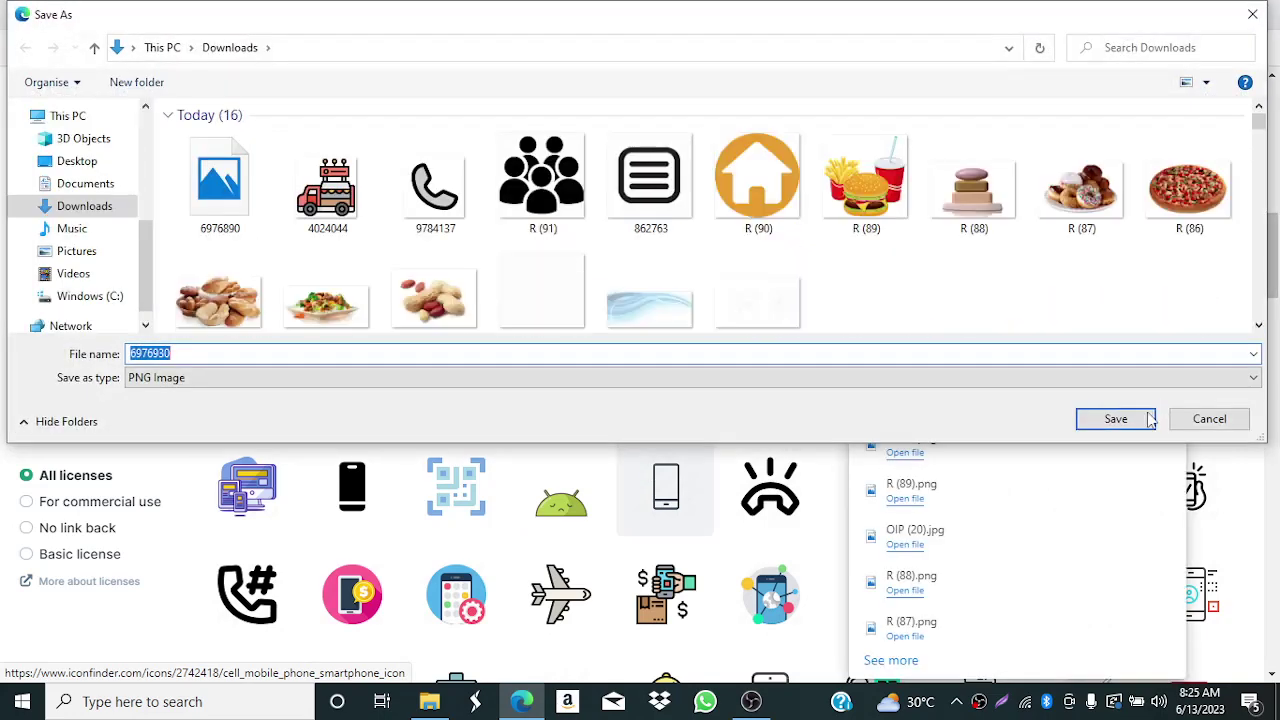
{"action": "left_click", "coordinate": [1137, 421]}
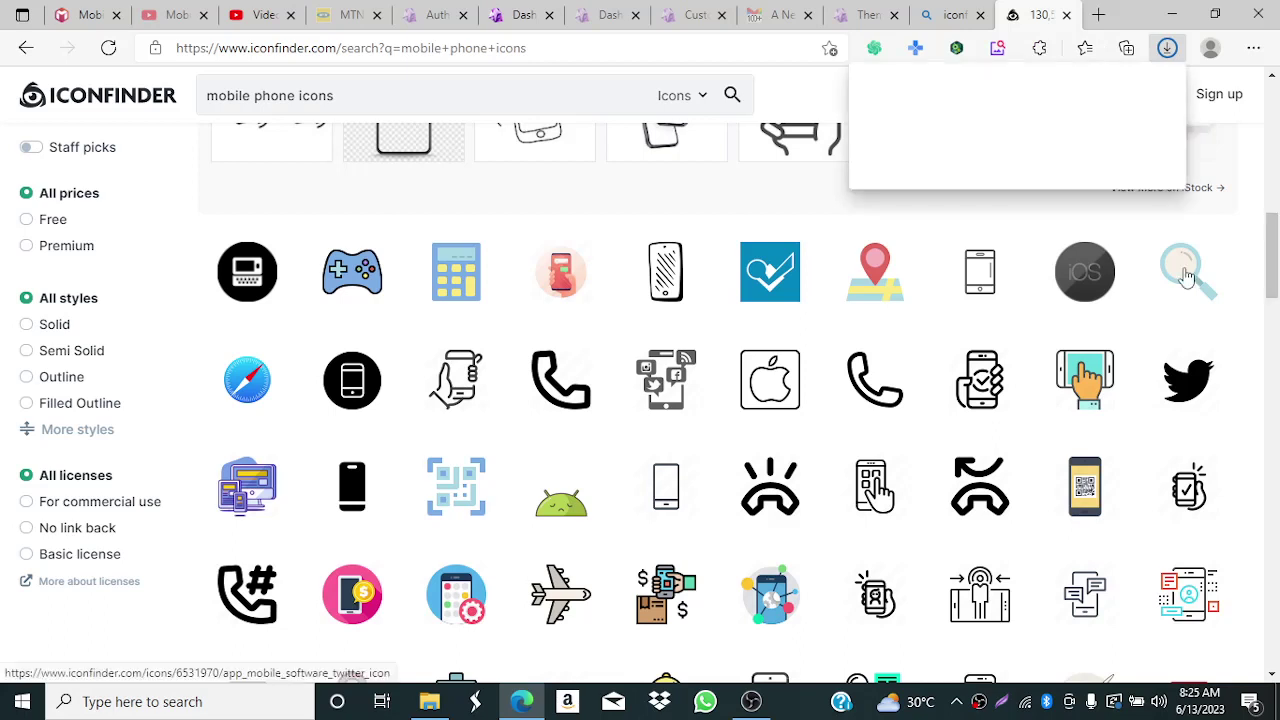
- Save the magnifying glass icon at the end of the same row to Downloads as the PNG image 6976936
{"action": "right_click", "coordinate": [1187, 276]}
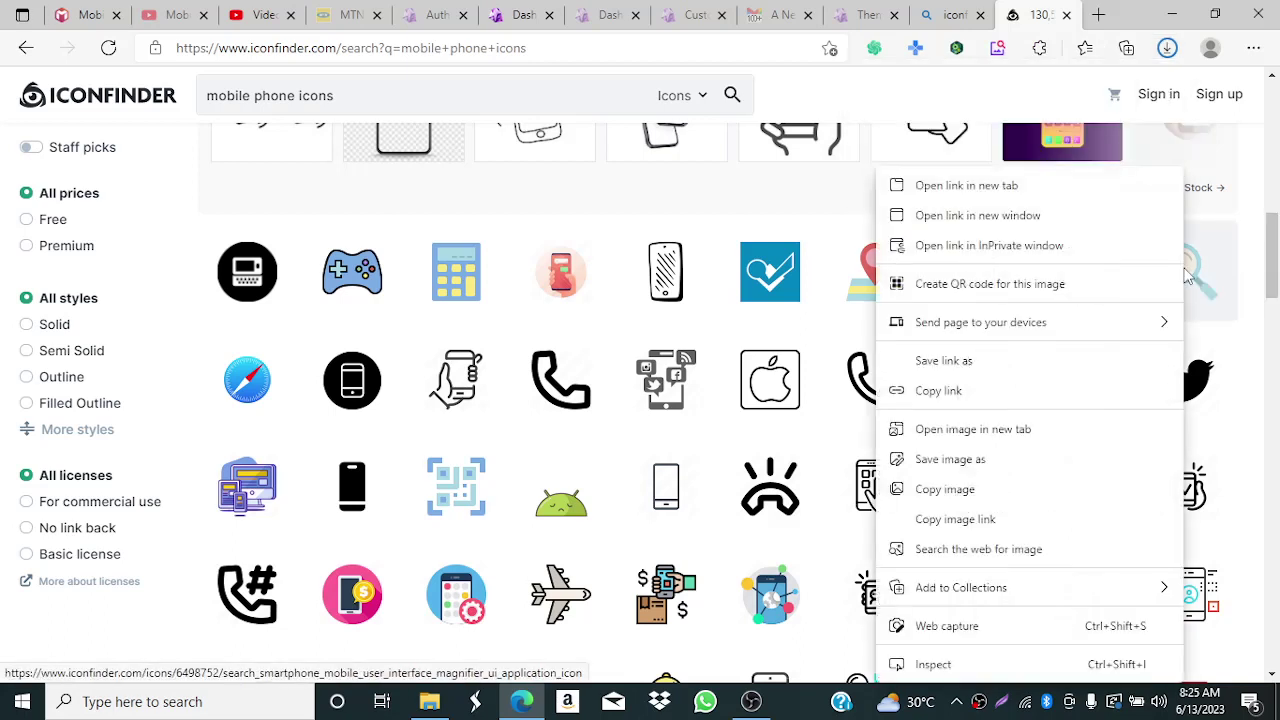
{"action": "left_click", "coordinate": [966, 459]}
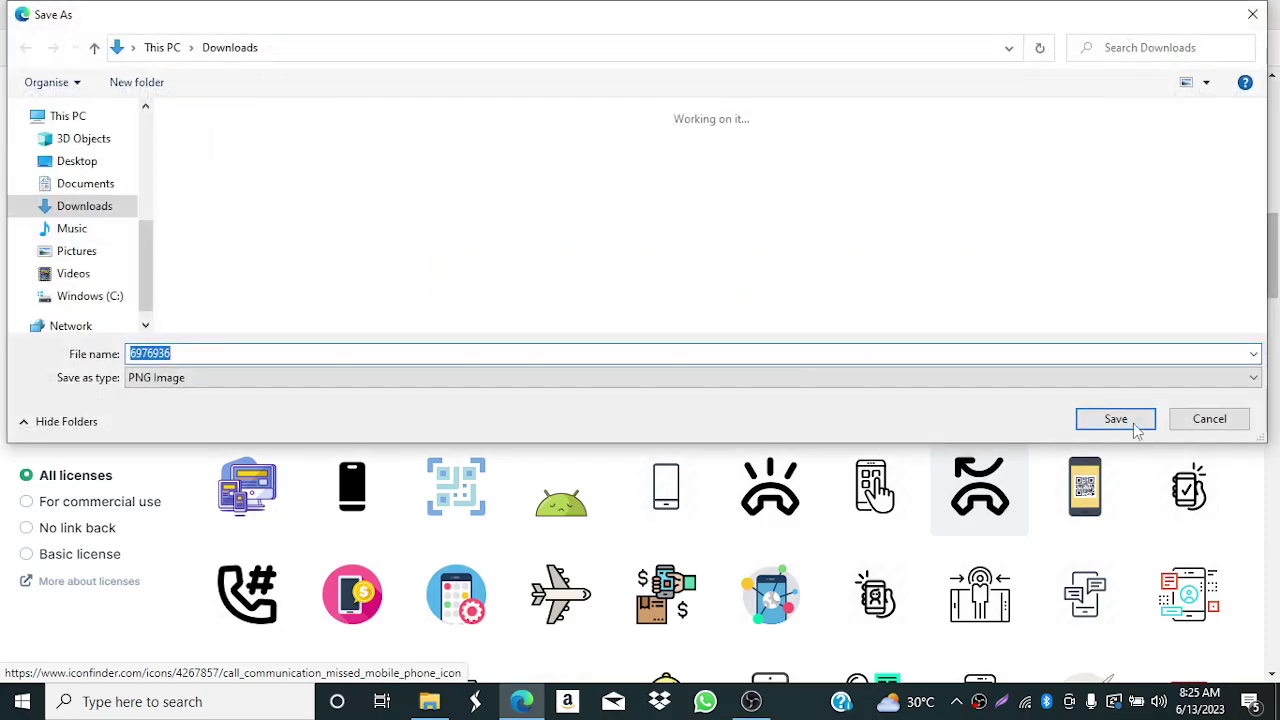
{"action": "left_click", "coordinate": [1115, 419]}
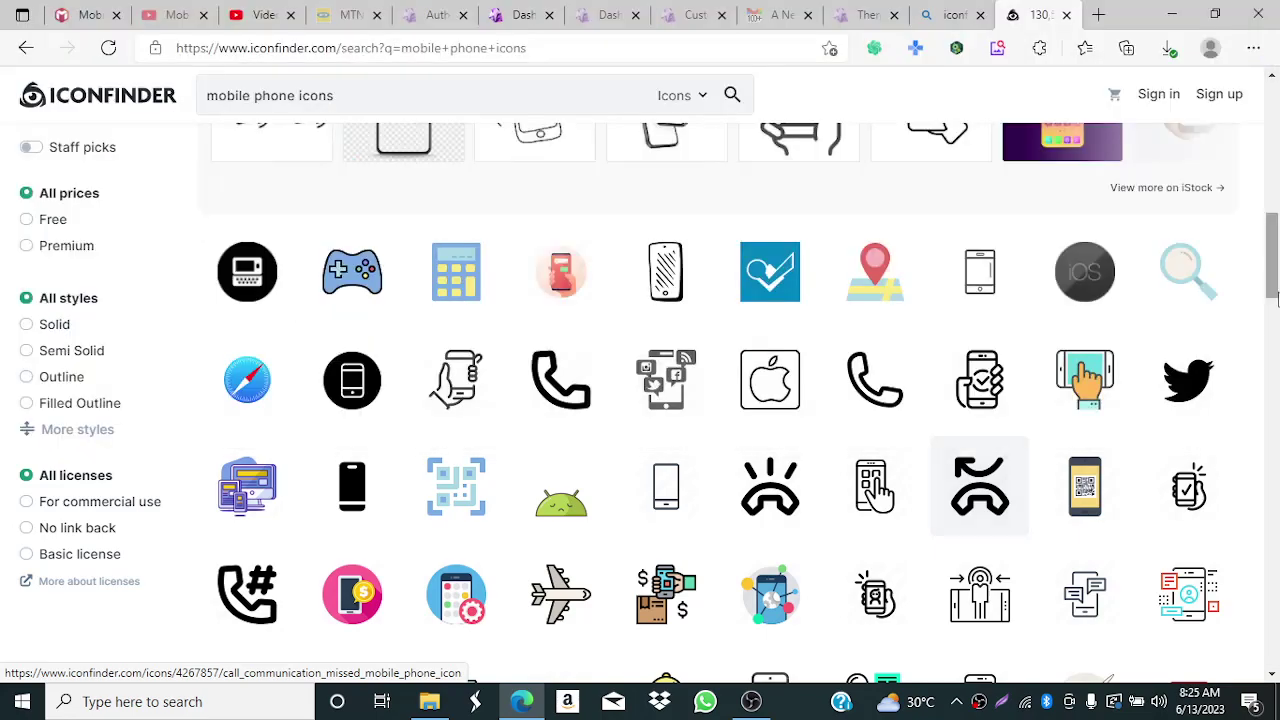
- Save the map icon with the red location pin to Downloads as the PNG image 6976946
{"action": "left_click_drag", "start_coordinate": [1273, 290], "coordinate": [1273, 292]}
{"action": "right_click", "coordinate": [873, 270]}
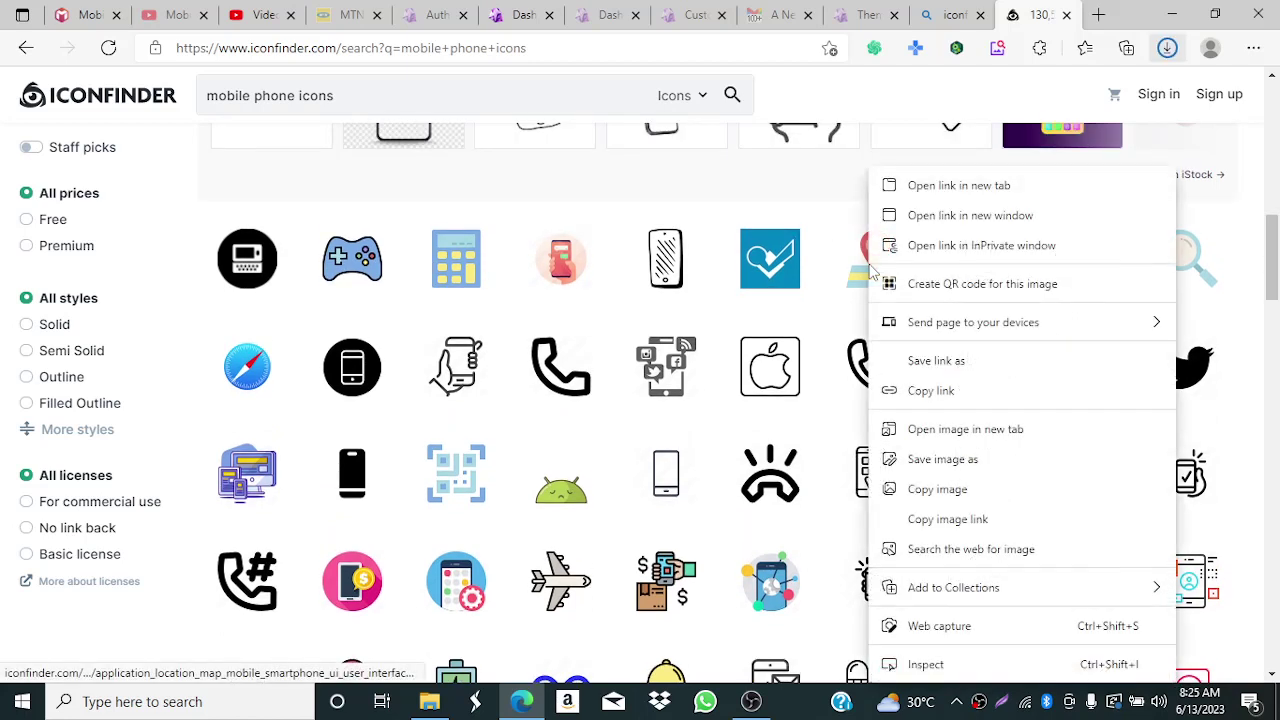
{"action": "left_click", "coordinate": [928, 470]}
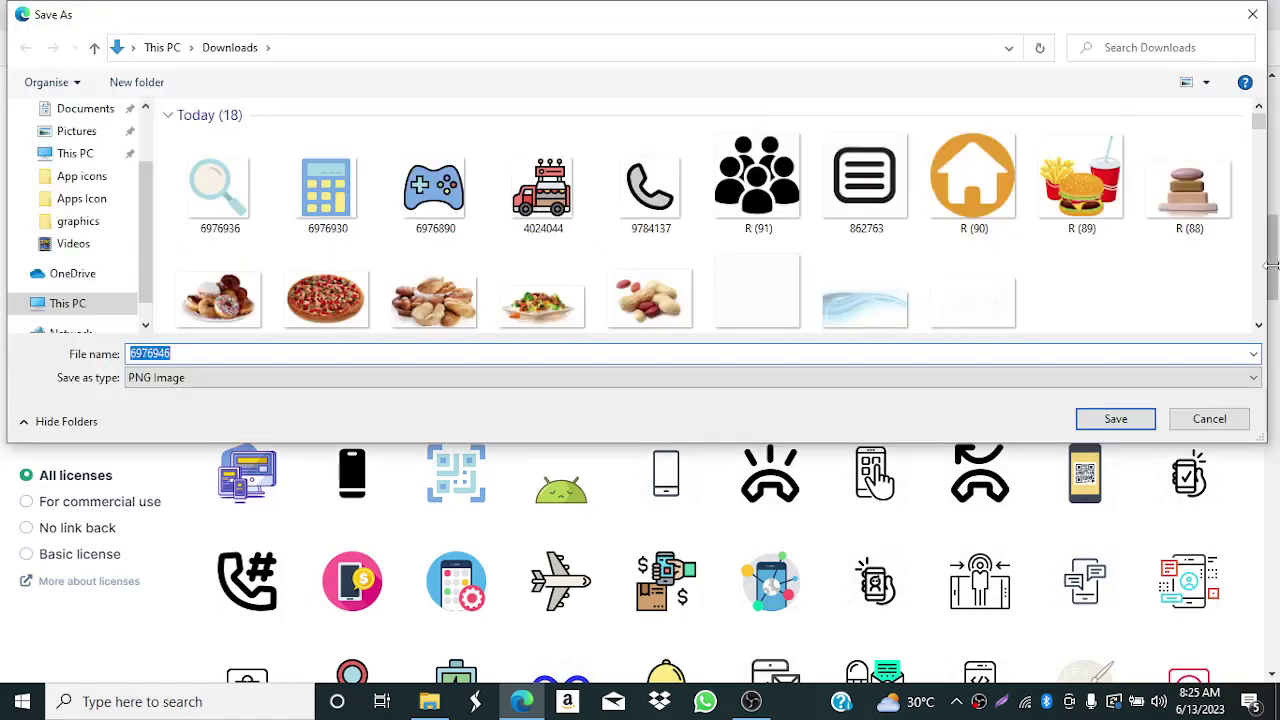
{"action": "left_click", "coordinate": [1118, 419]}
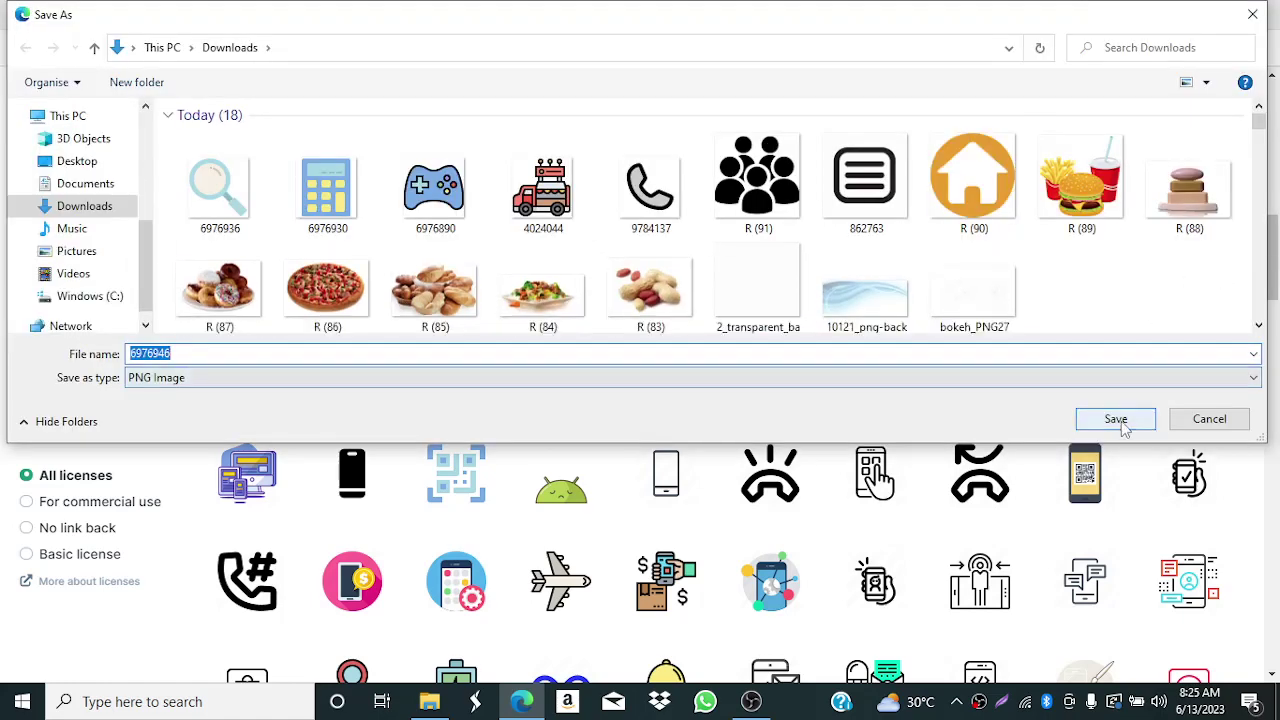
- Save the phone storefront icon found further down the results to Downloads as the PNG image 3210007
{"action": "left_click_drag", "start_coordinate": [1274, 285], "coordinate": [1274, 345]}
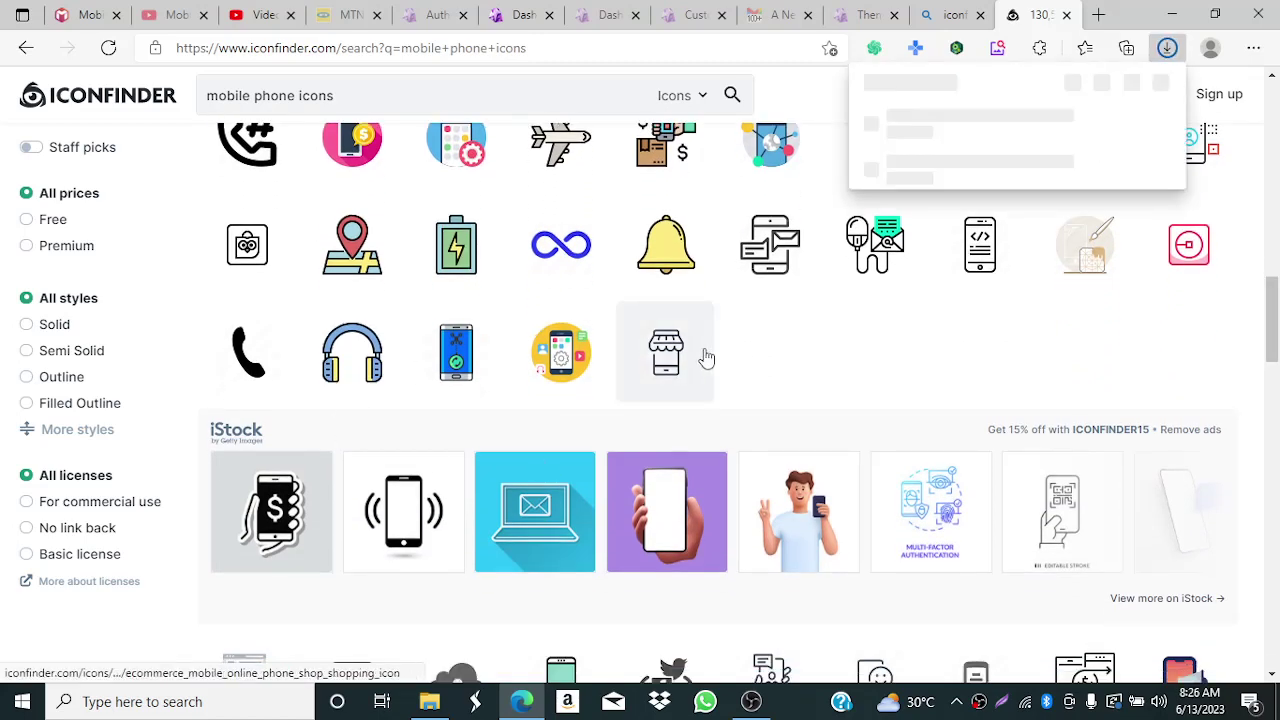
{"action": "right_click", "coordinate": [672, 358]}
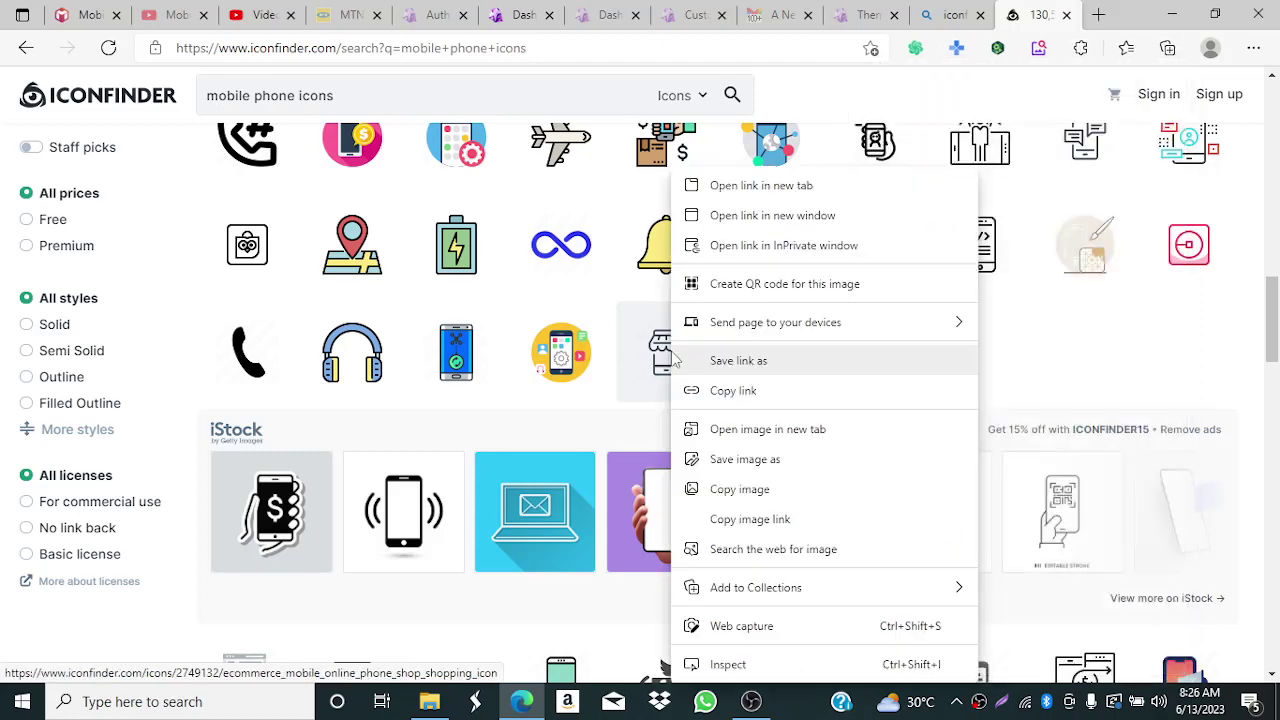
{"action": "left_click", "coordinate": [764, 460]}
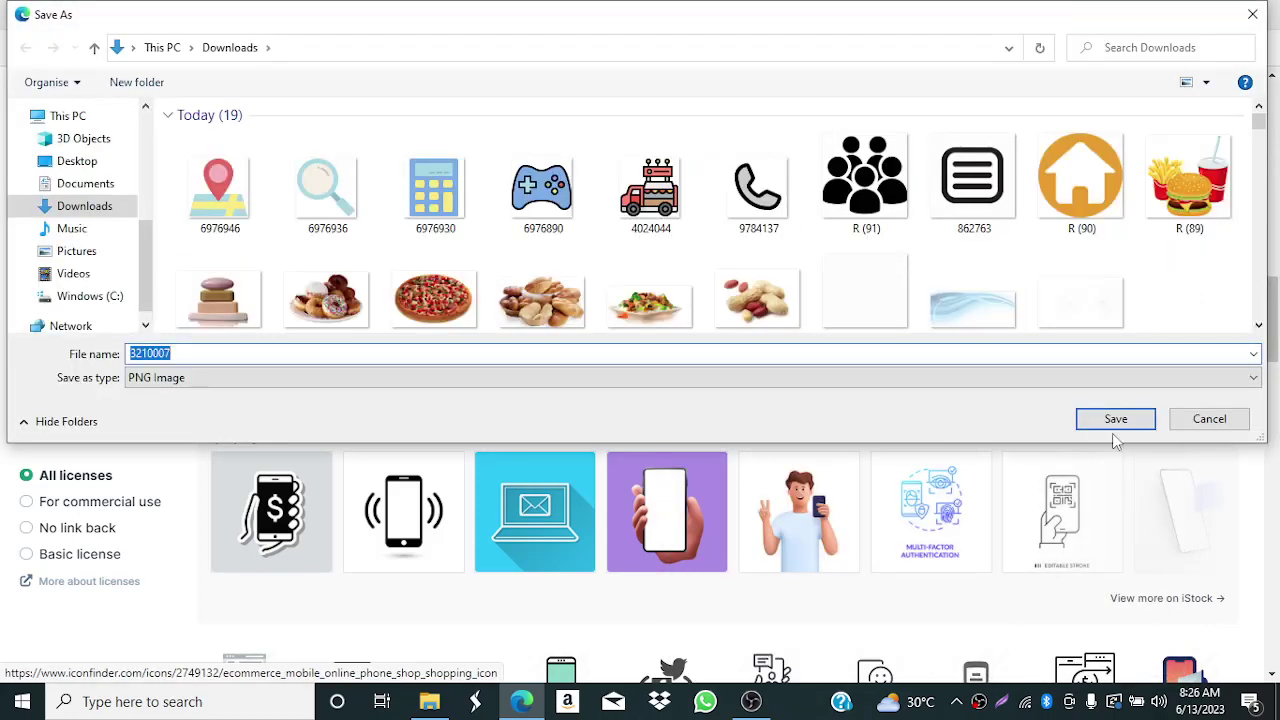
{"action": "left_click", "coordinate": [1112, 422]}
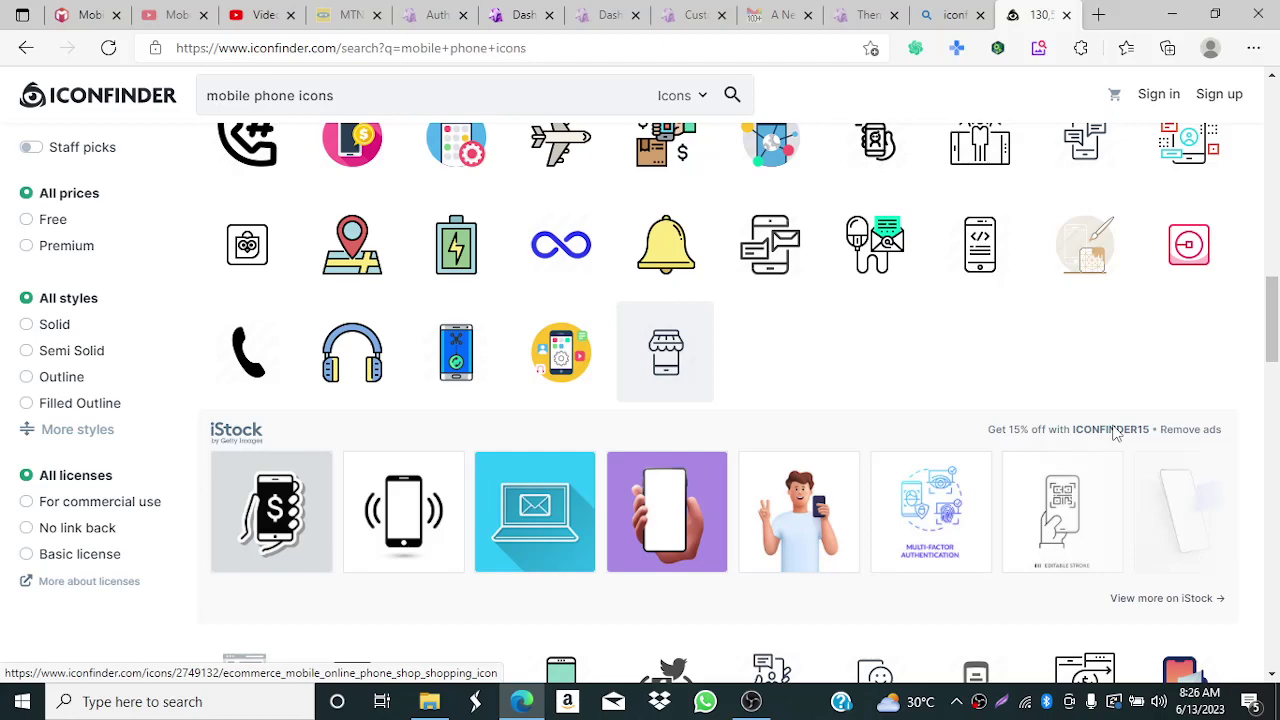
{"action": "left_click", "coordinate": [434, 708]}
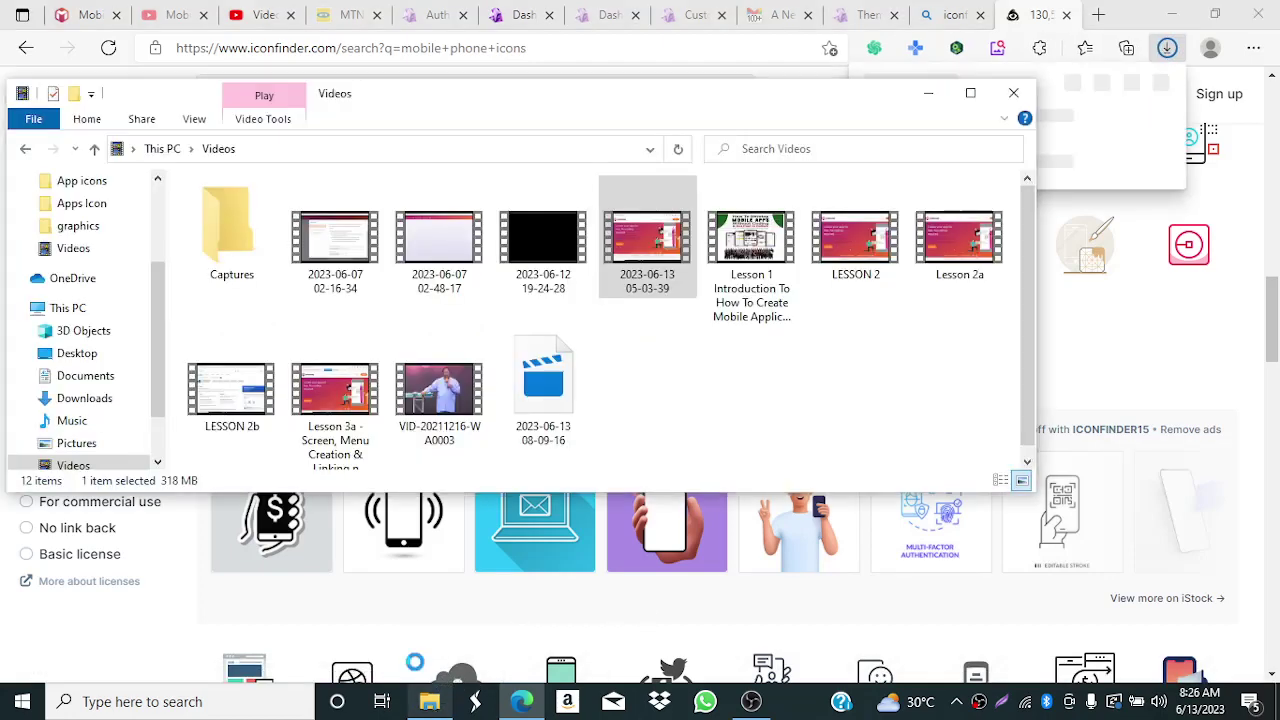
{"action": "left_click", "coordinate": [430, 705]}
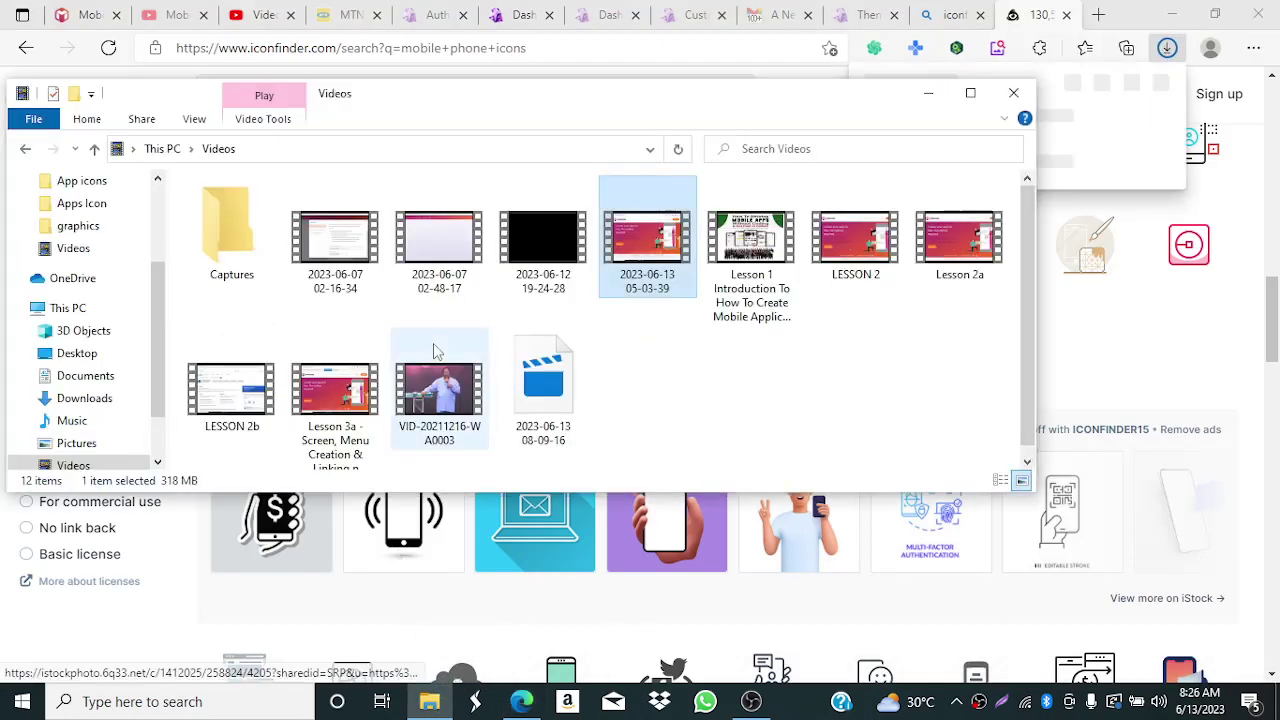
{"action": "left_click", "coordinate": [101, 405]}
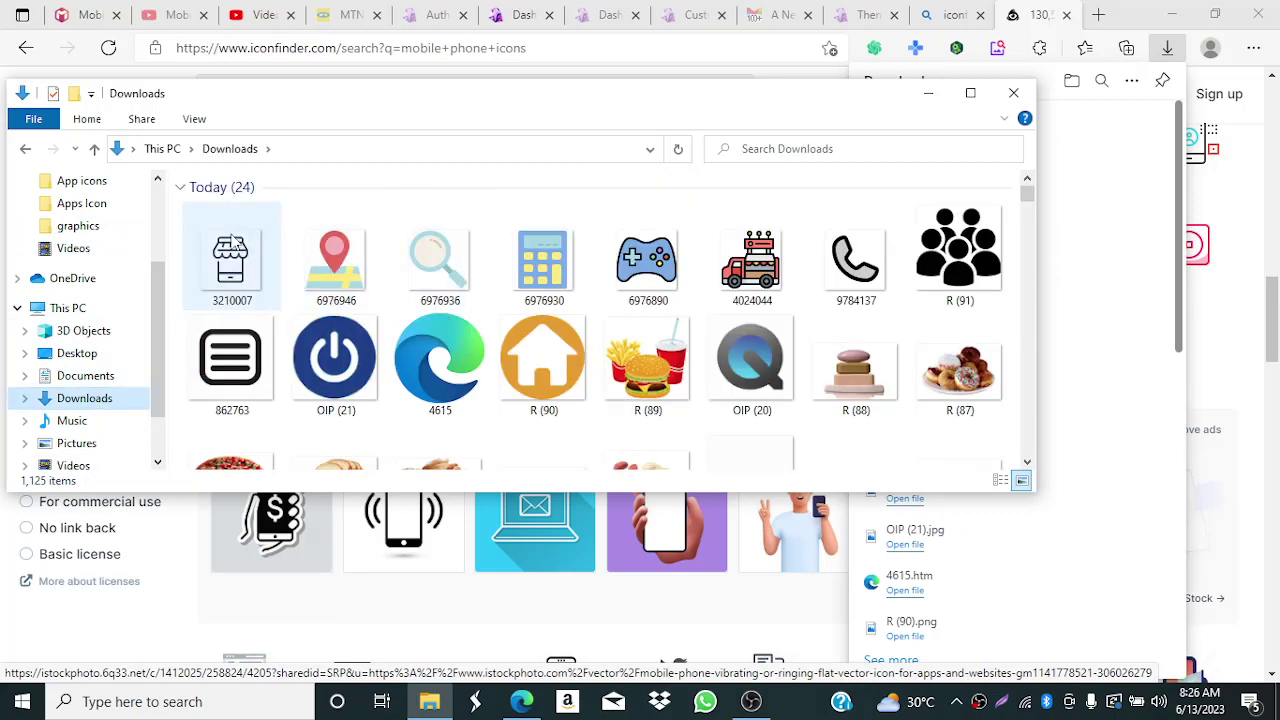
{"action": "left_click_drag", "start_coordinate": [181, 251], "coordinate": [855, 266]}
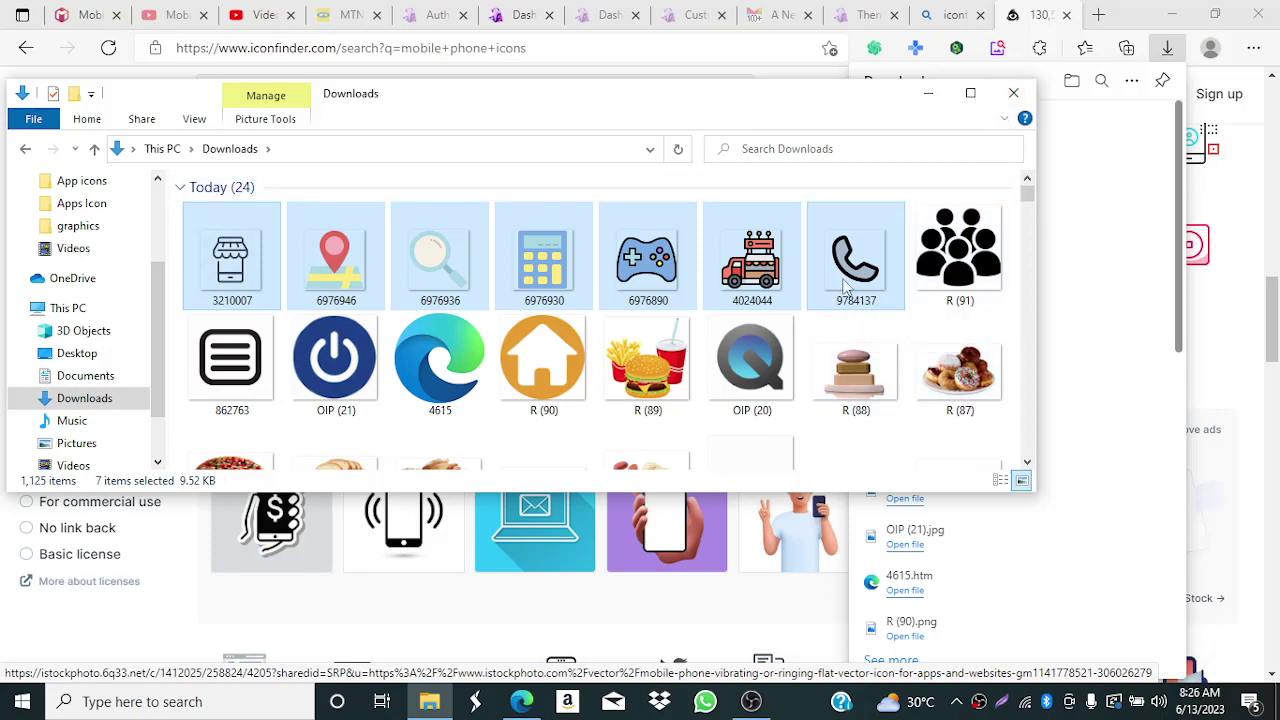
{"action": "mouse_move", "coordinate": [1110, 320]}
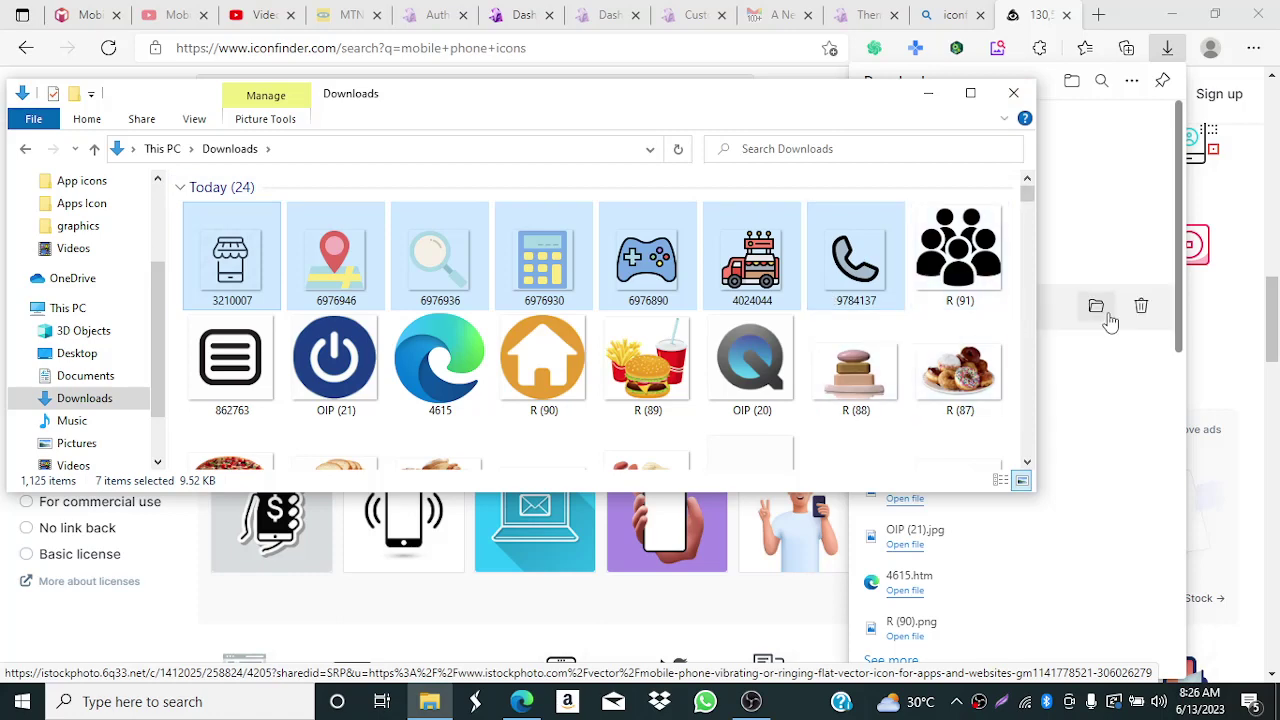
{"action": "left_click", "coordinate": [1013, 93]}
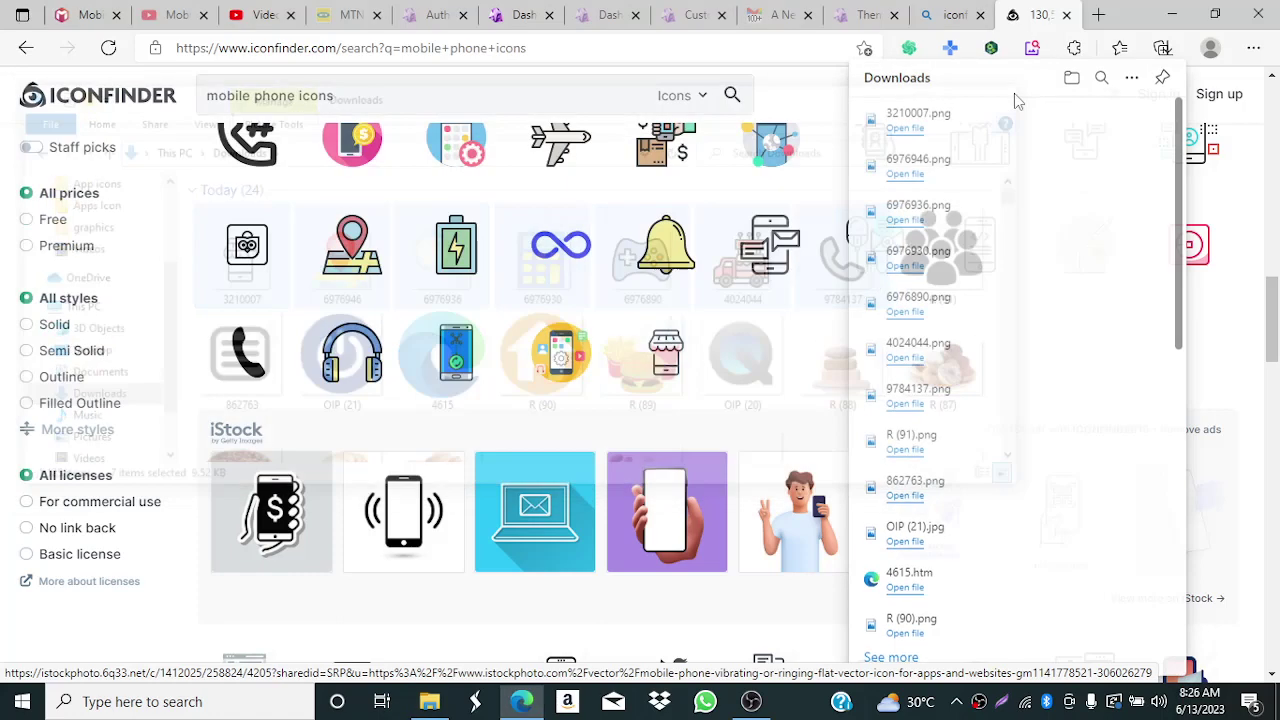
- Switch to Mobincube and add the seven downloaded icons, 3210007 through 9784137, from the Downloads folder to the local resources
{"action": "left_click", "coordinate": [73, 24]}
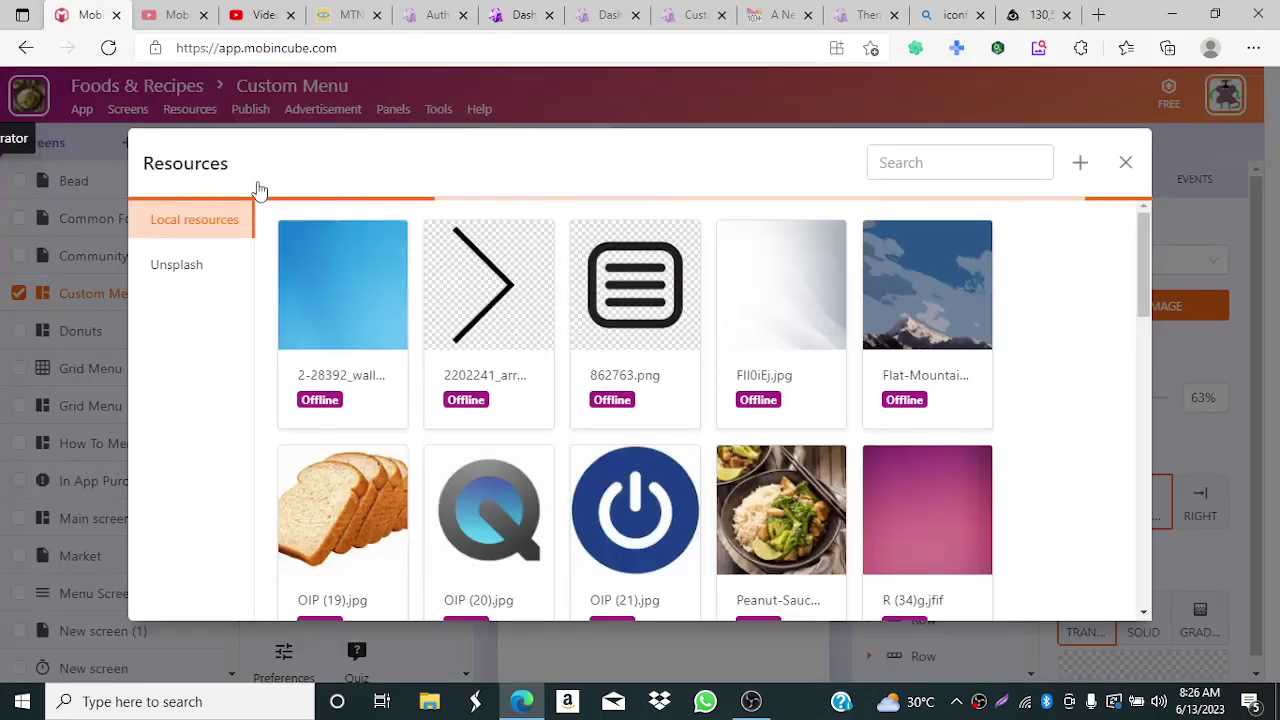
{"action": "left_click", "coordinate": [430, 703]}
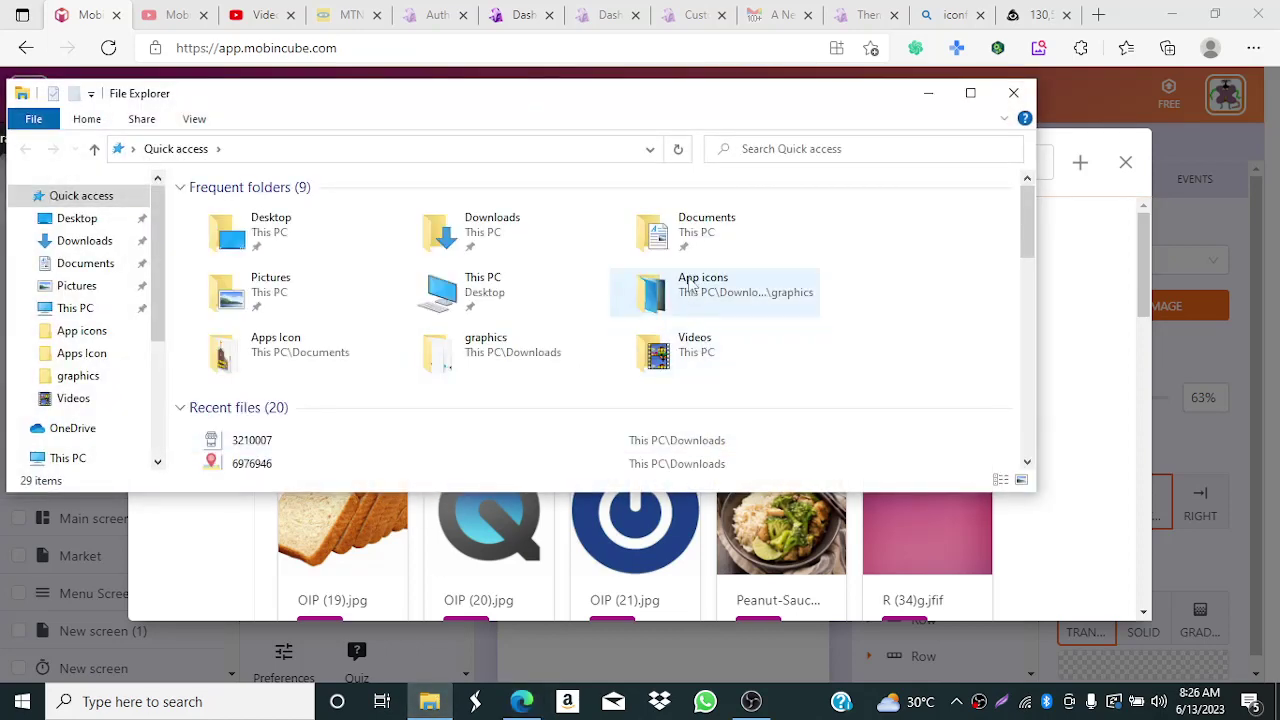
{"action": "left_click", "coordinate": [497, 233]}
{"action": "double_click", "coordinate": [497, 233]}
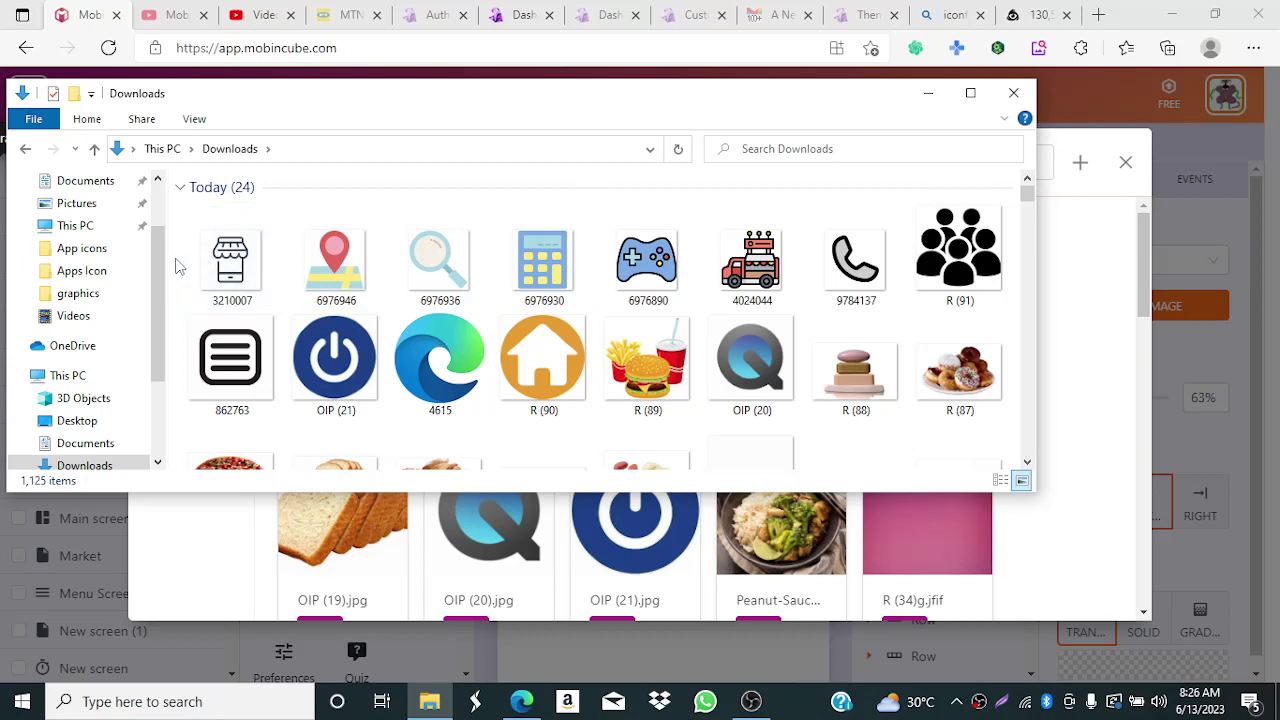
{"action": "left_click_drag", "start_coordinate": [180, 264], "coordinate": [858, 270]}
{"action": "left_click_drag", "start_coordinate": [1040, 305], "coordinate": [1092, 385]}
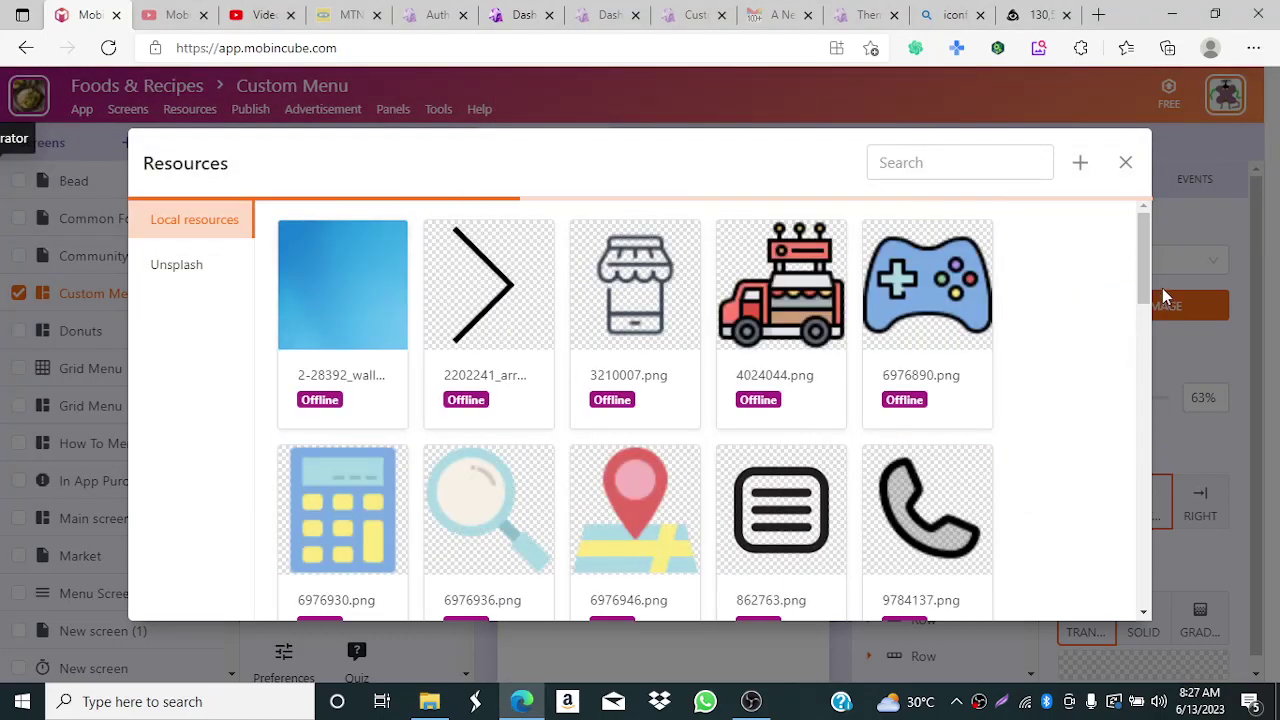
- Use the game controller image 6976890.png as the fourth menu row's icon and change that row's label to "Game"
{"action": "mouse_move", "coordinate": [1142, 267]}
{"action": "left_mouse_down"}
{"action": "mouse_move", "coordinate": [1145, 298]}
{"action": "mouse_move", "coordinate": [1139, 253]}
{"action": "left_mouse_up"}
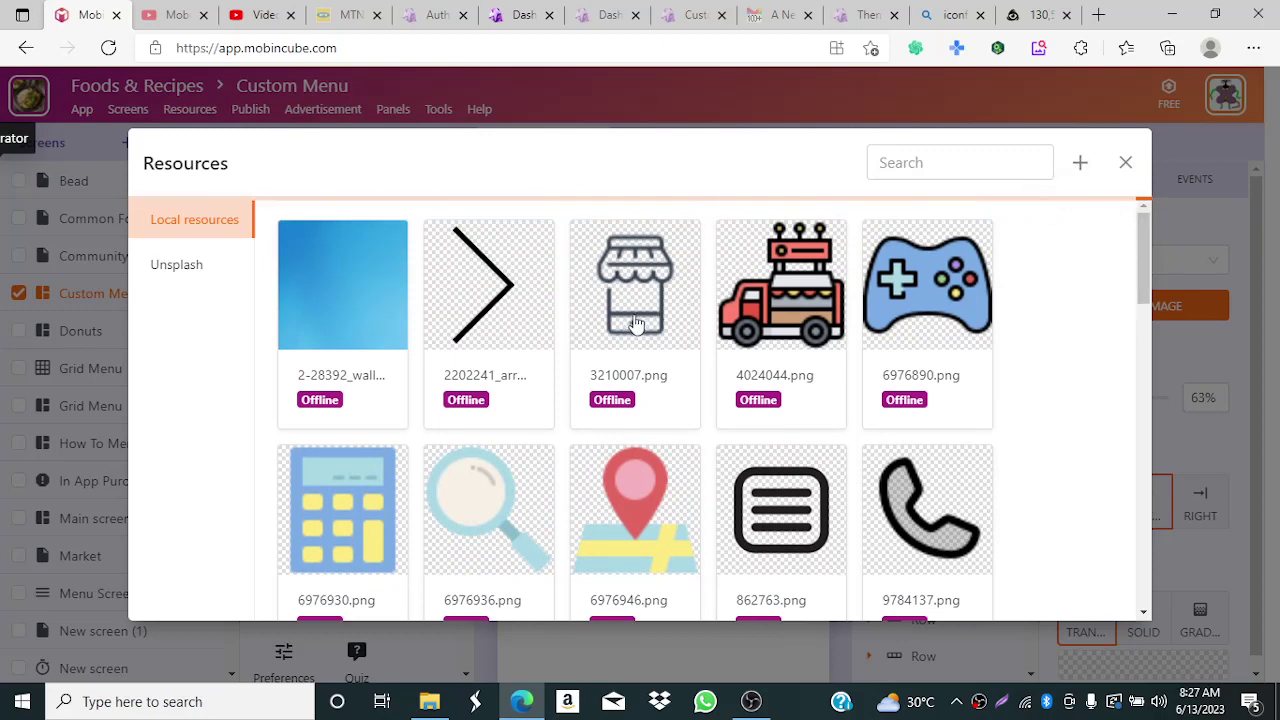
{"action": "left_click", "coordinate": [900, 312]}
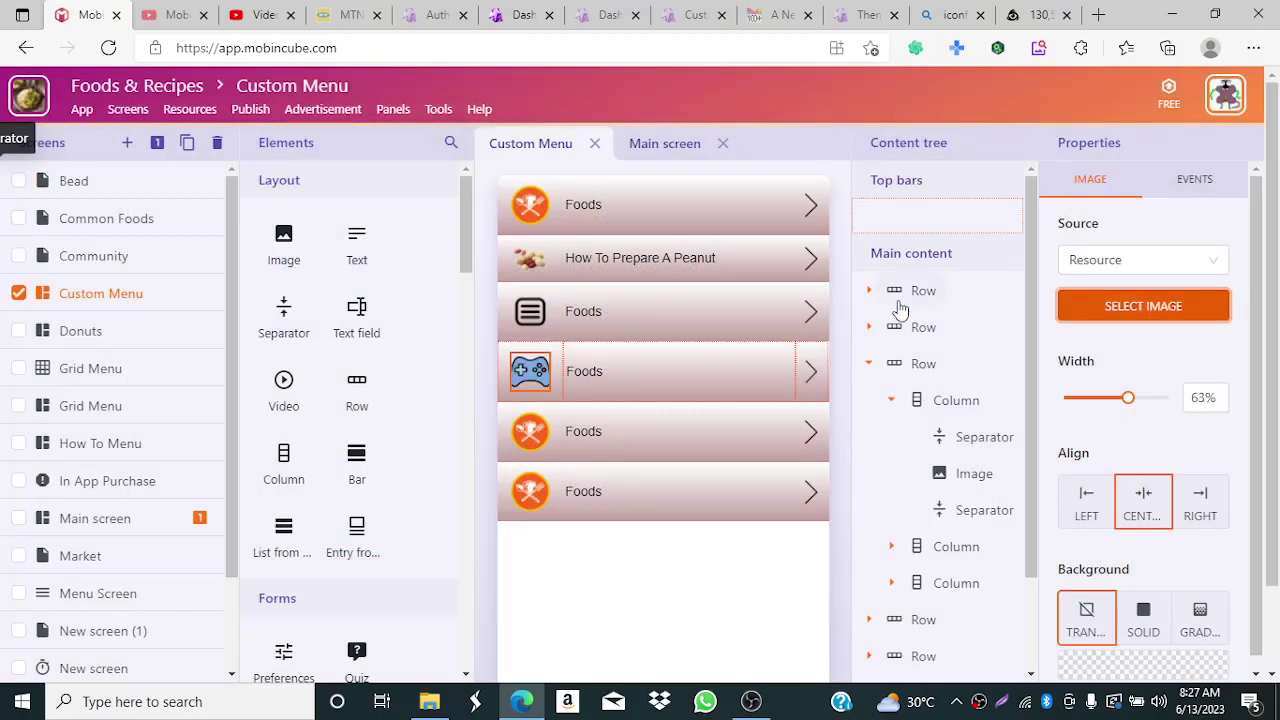
{"action": "left_click", "coordinate": [606, 372]}
{"action": "left_click", "coordinate": [604, 380]}
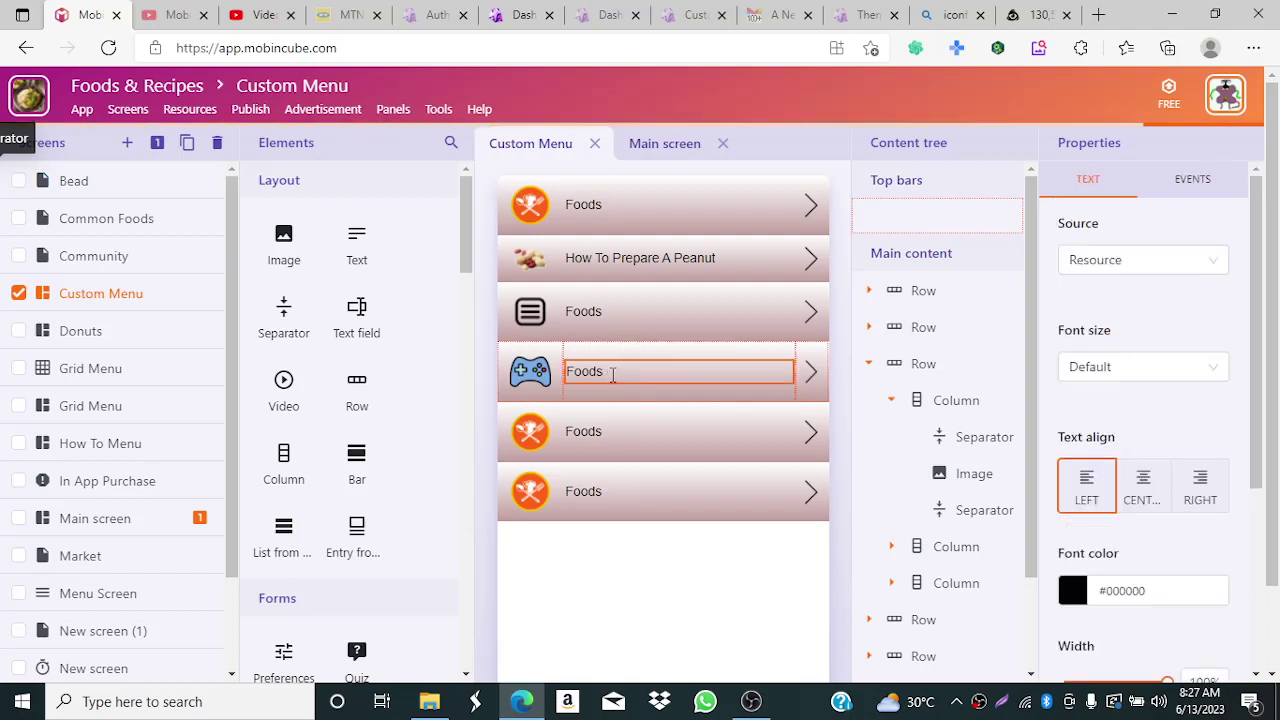
{"action": "left_click_drag", "start_coordinate": [608, 374], "coordinate": [566, 386]}
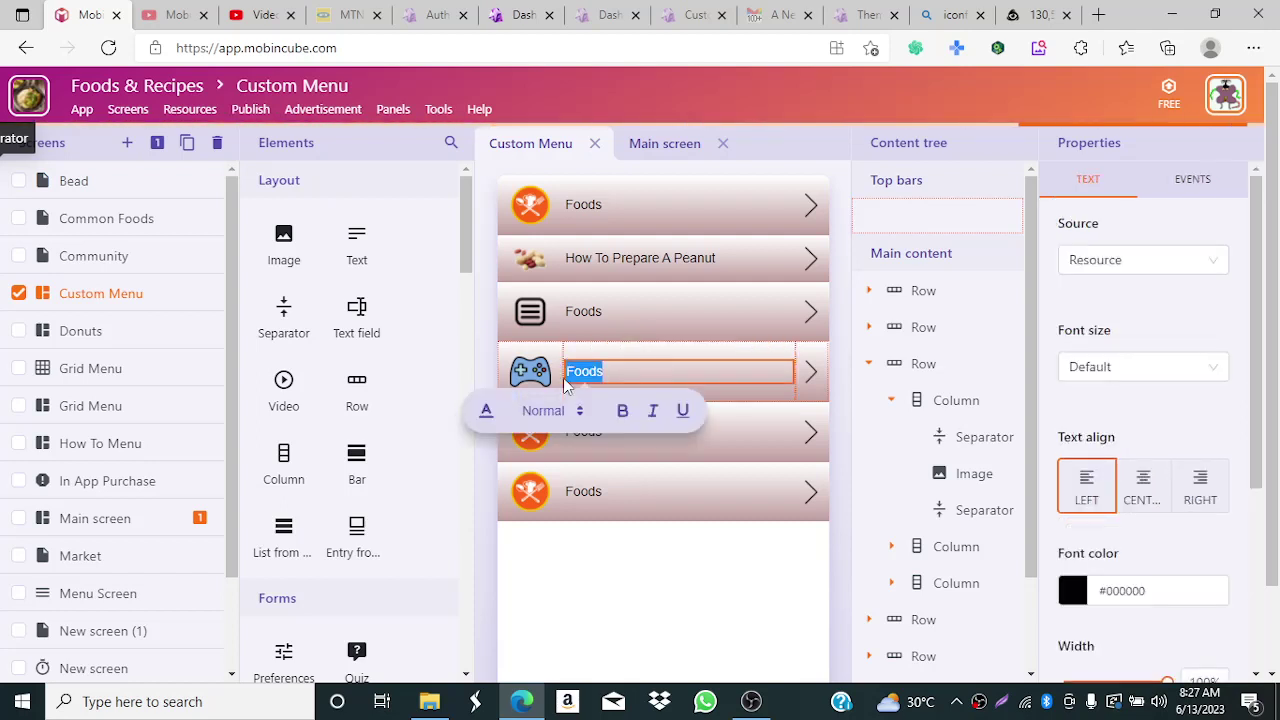
{"action": "type", "text": "Game"}
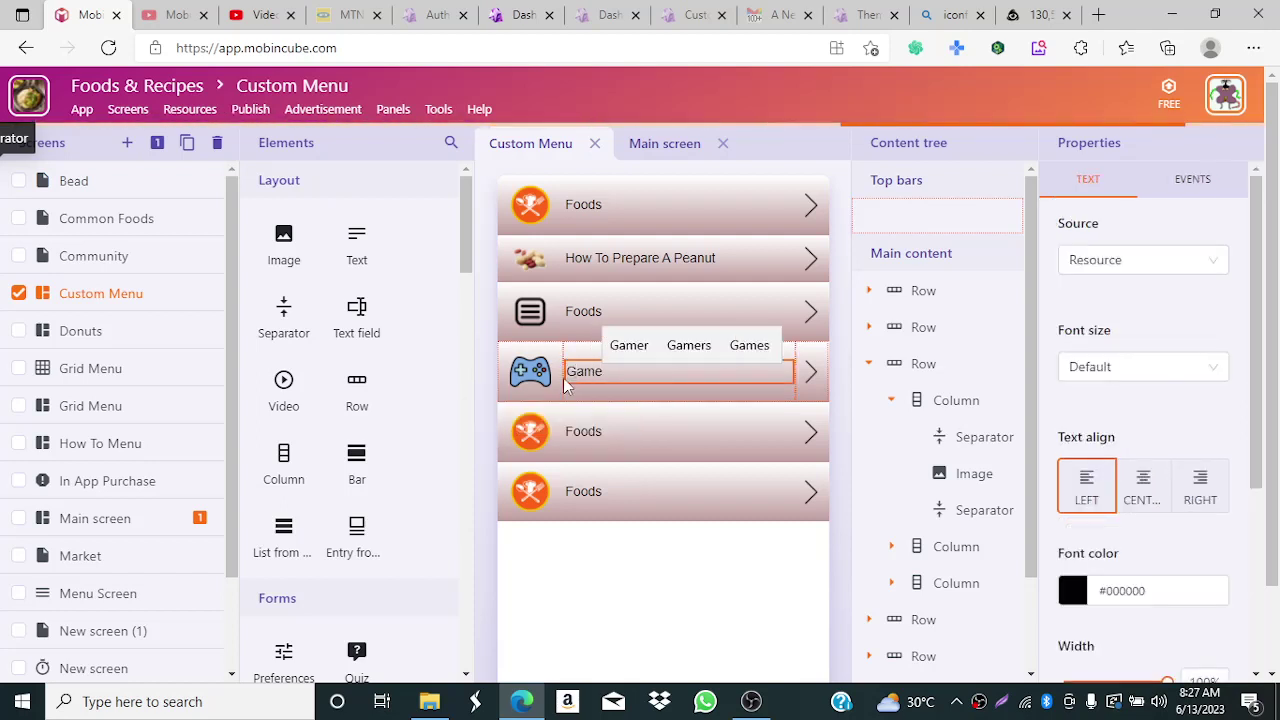
- Set the fifth menu row's icon source to Resource and use the storefront image 3210007.png
{"action": "left_click", "coordinate": [537, 446]}
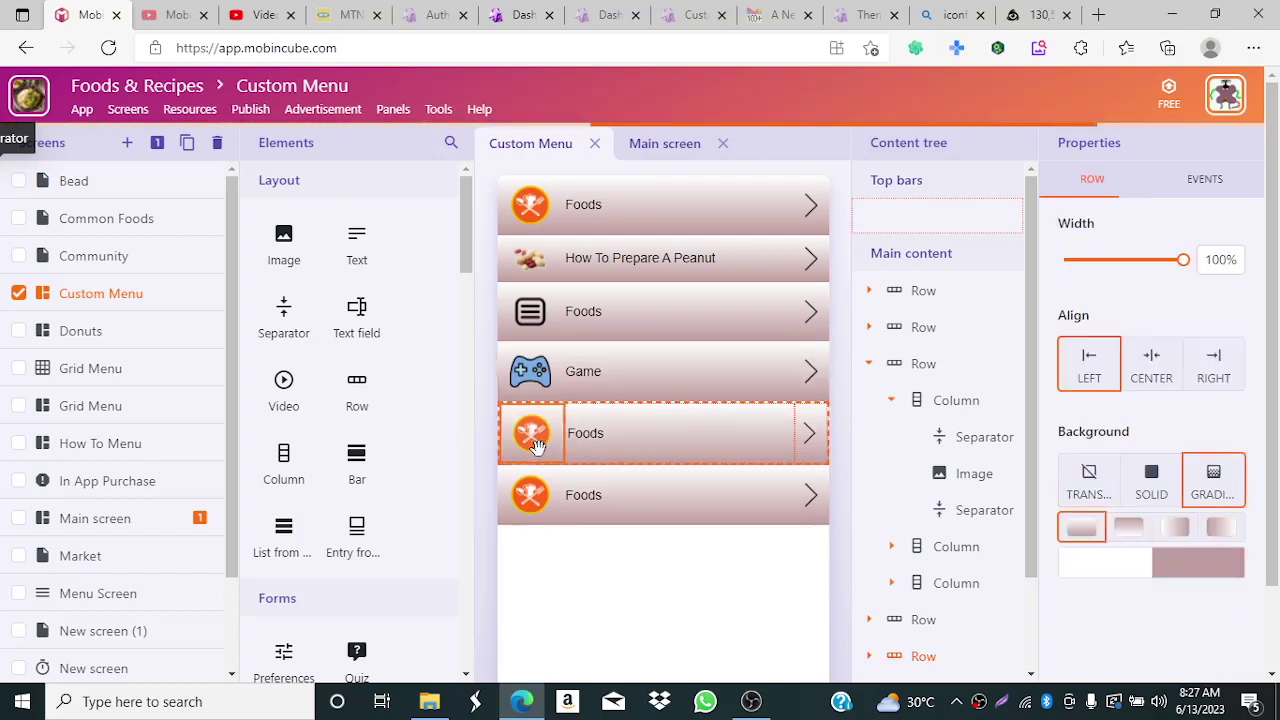
{"action": "left_click", "coordinate": [537, 446]}
{"action": "left_click", "coordinate": [537, 446]}
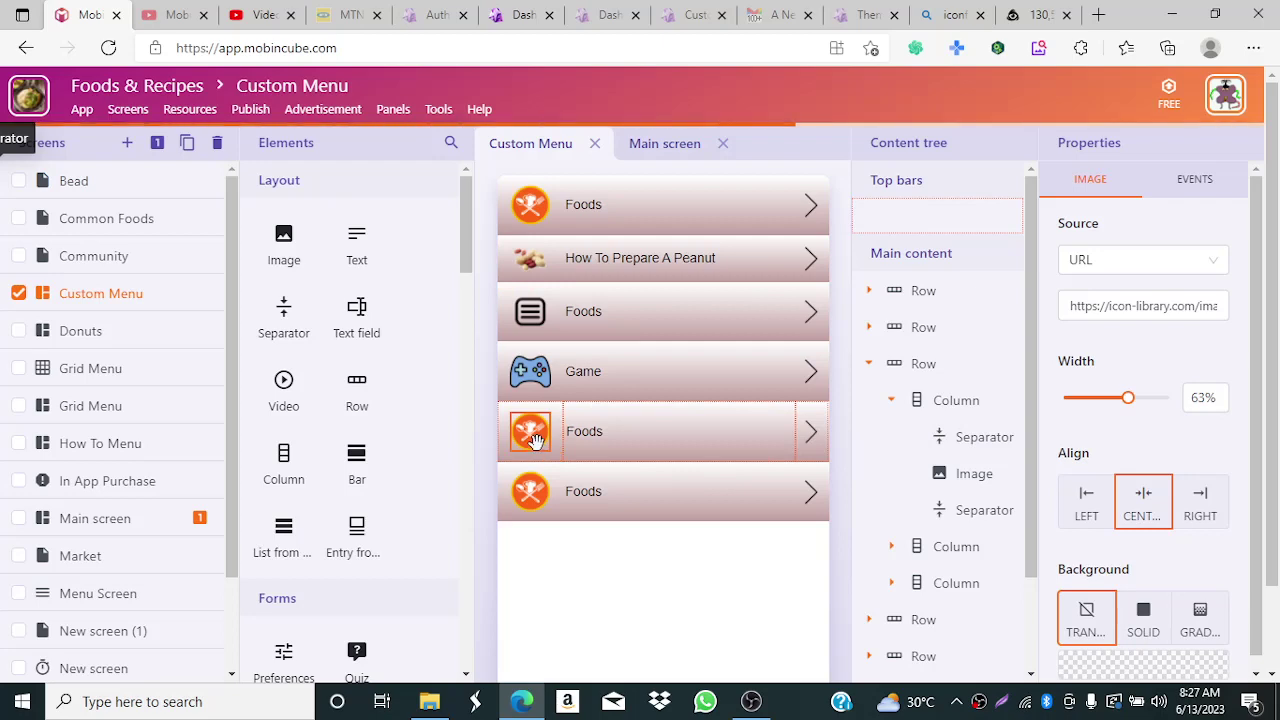
{"action": "left_click", "coordinate": [1123, 262]}
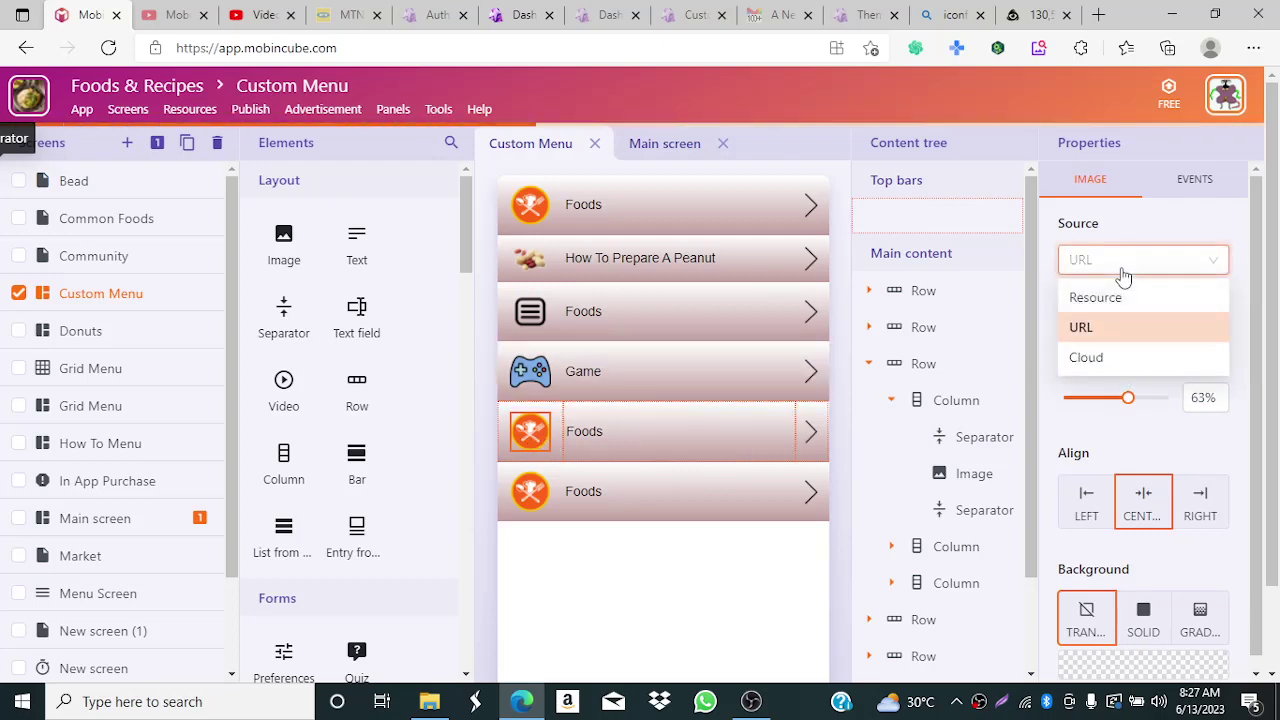
{"action": "left_click", "coordinate": [1120, 297]}
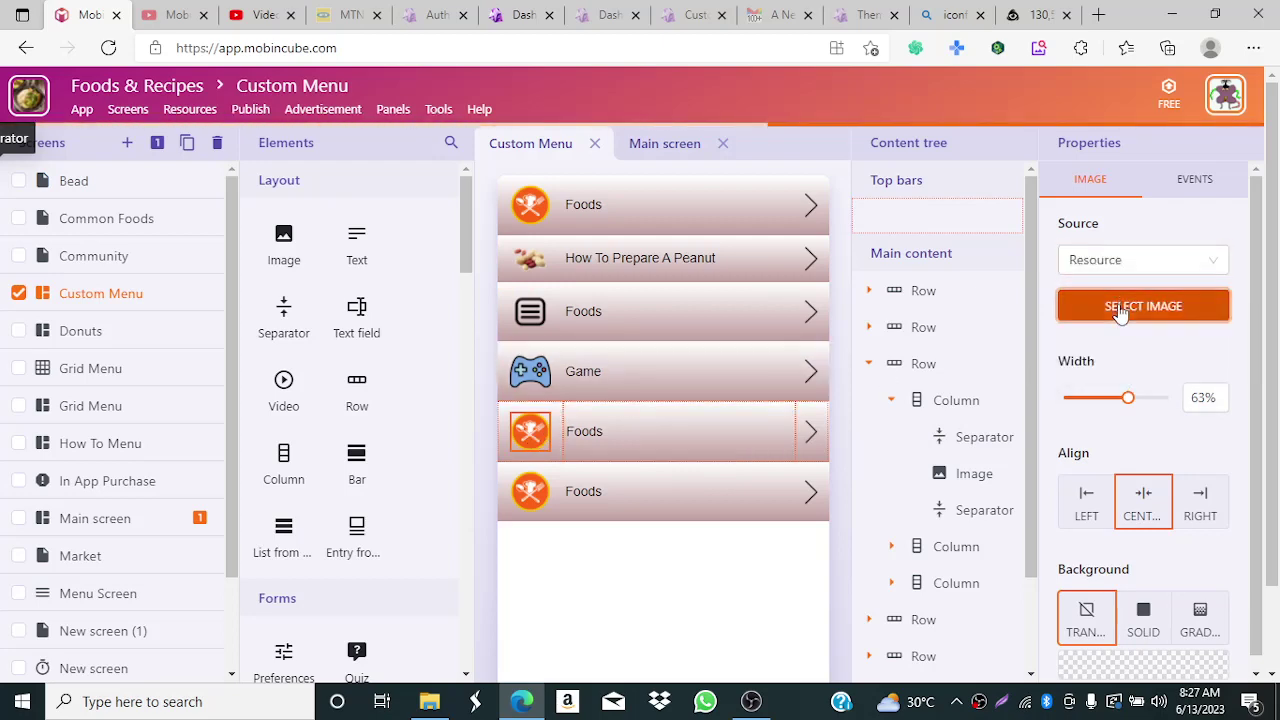
{"action": "left_click", "coordinate": [1120, 310]}
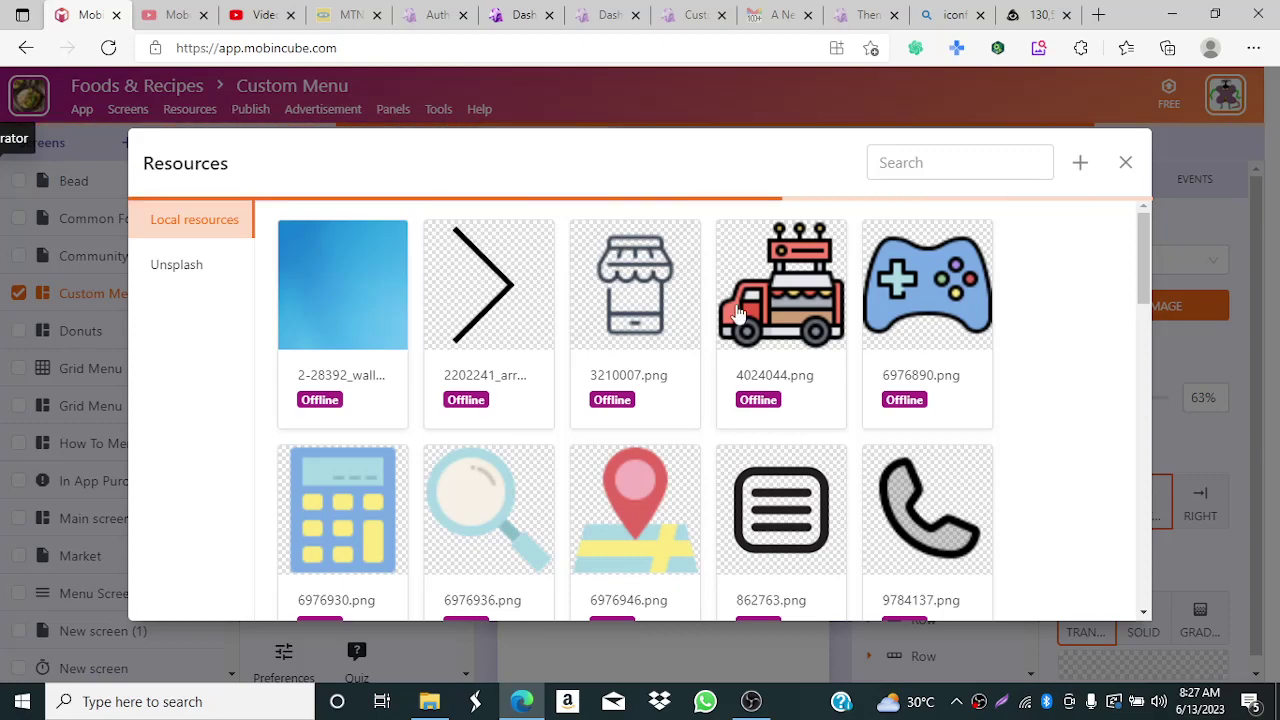
{"action": "left_click", "coordinate": [650, 305]}
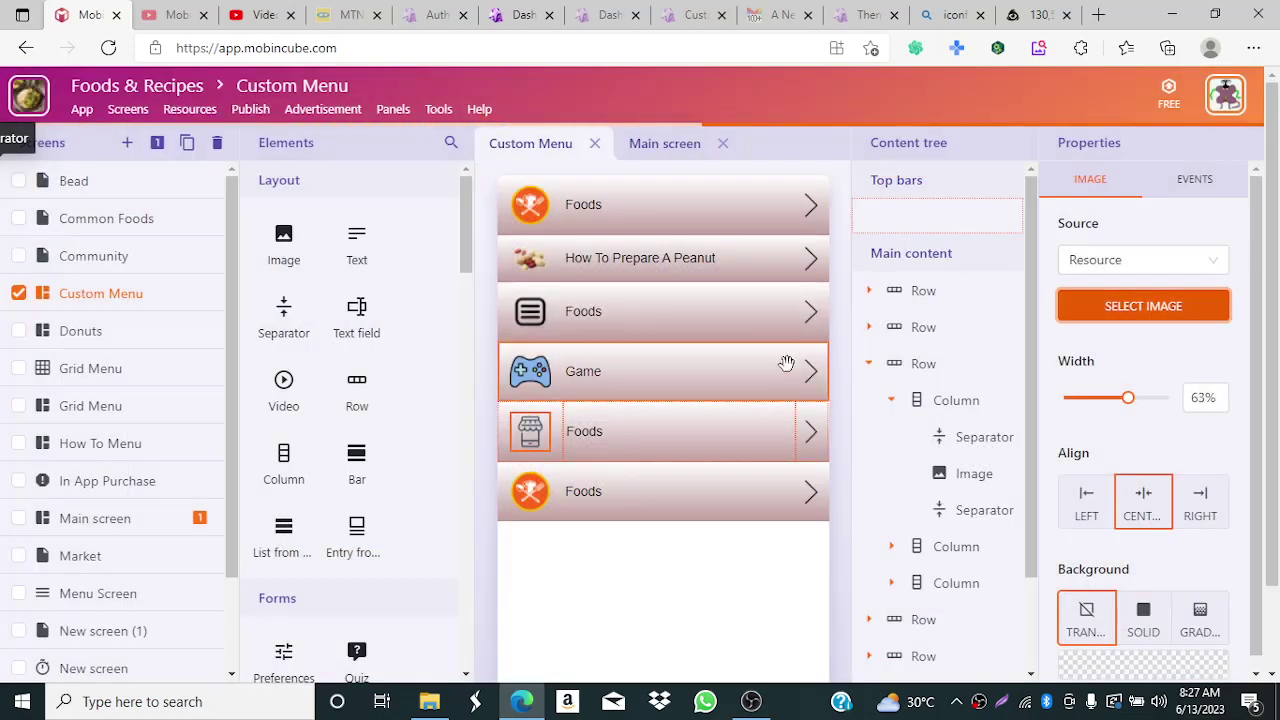
- Change the fifth menu row's label from Foods to "Marketplace"
{"action": "left_click", "coordinate": [589, 437]}
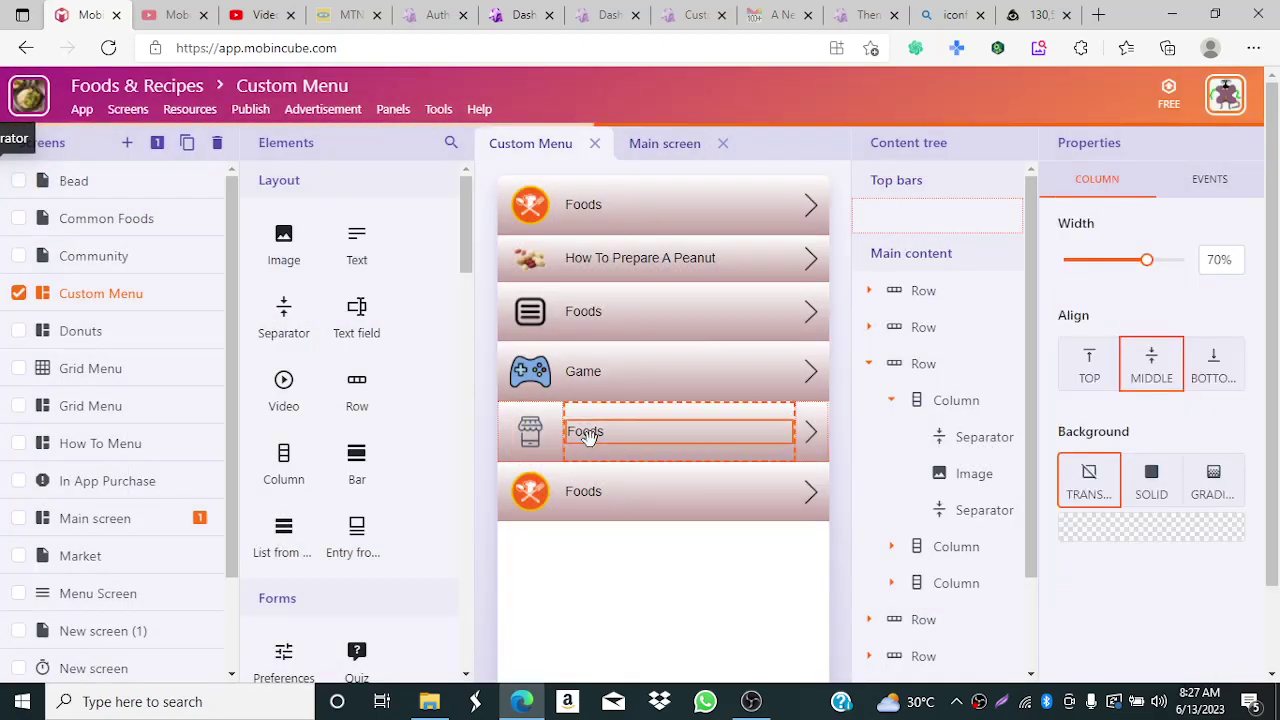
{"action": "left_click", "coordinate": [596, 434]}
{"action": "left_click_drag", "start_coordinate": [583, 437], "coordinate": [550, 437]}
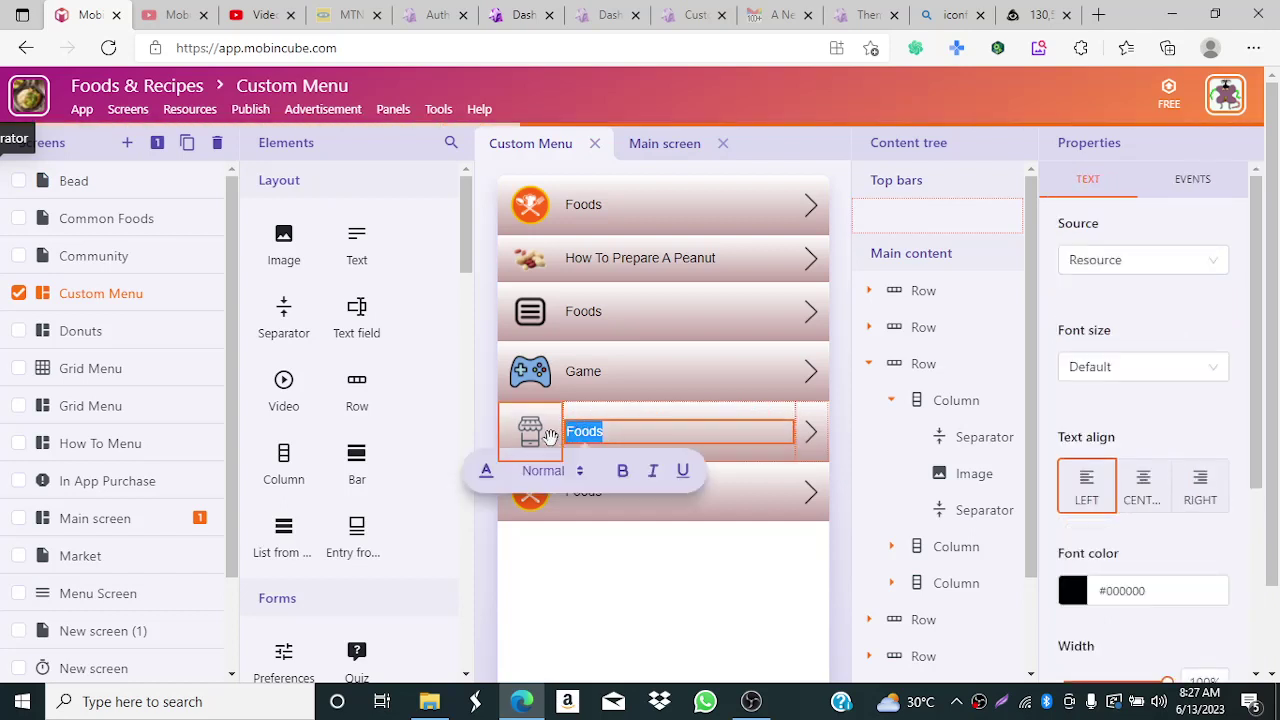
{"action": "type", "text": "Marke"}
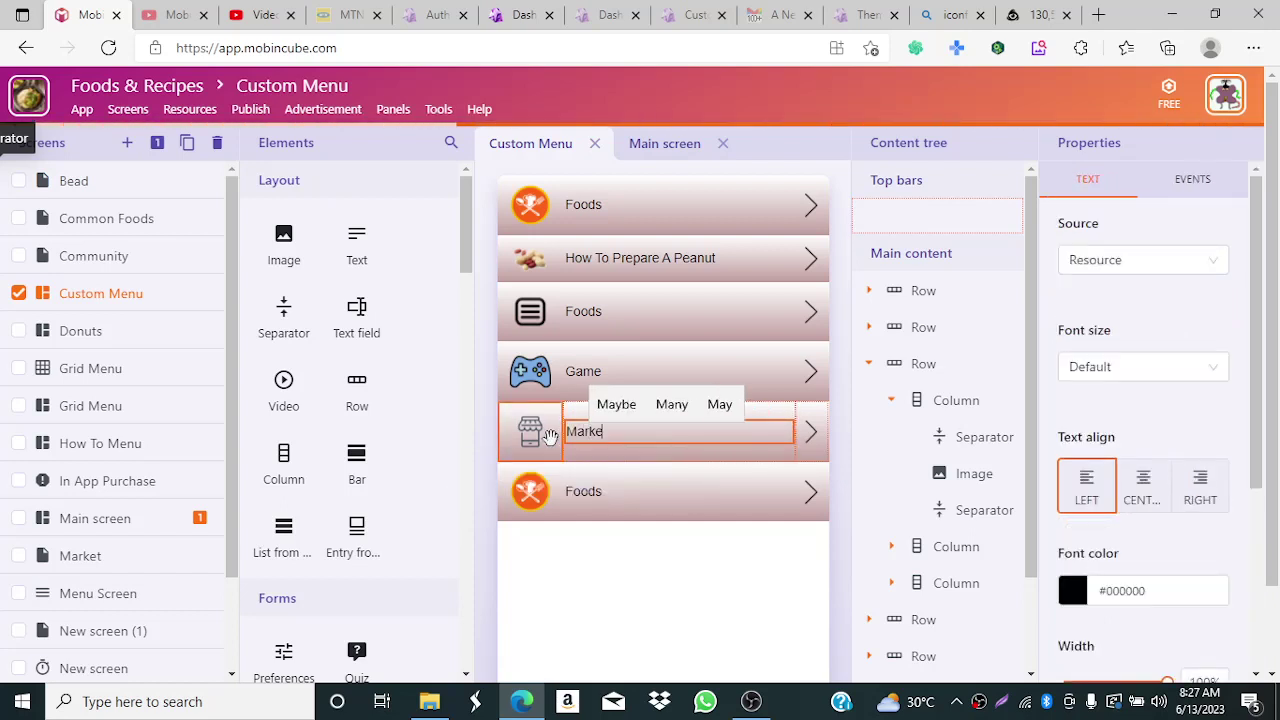
{"action": "type", "text": "tplace"}
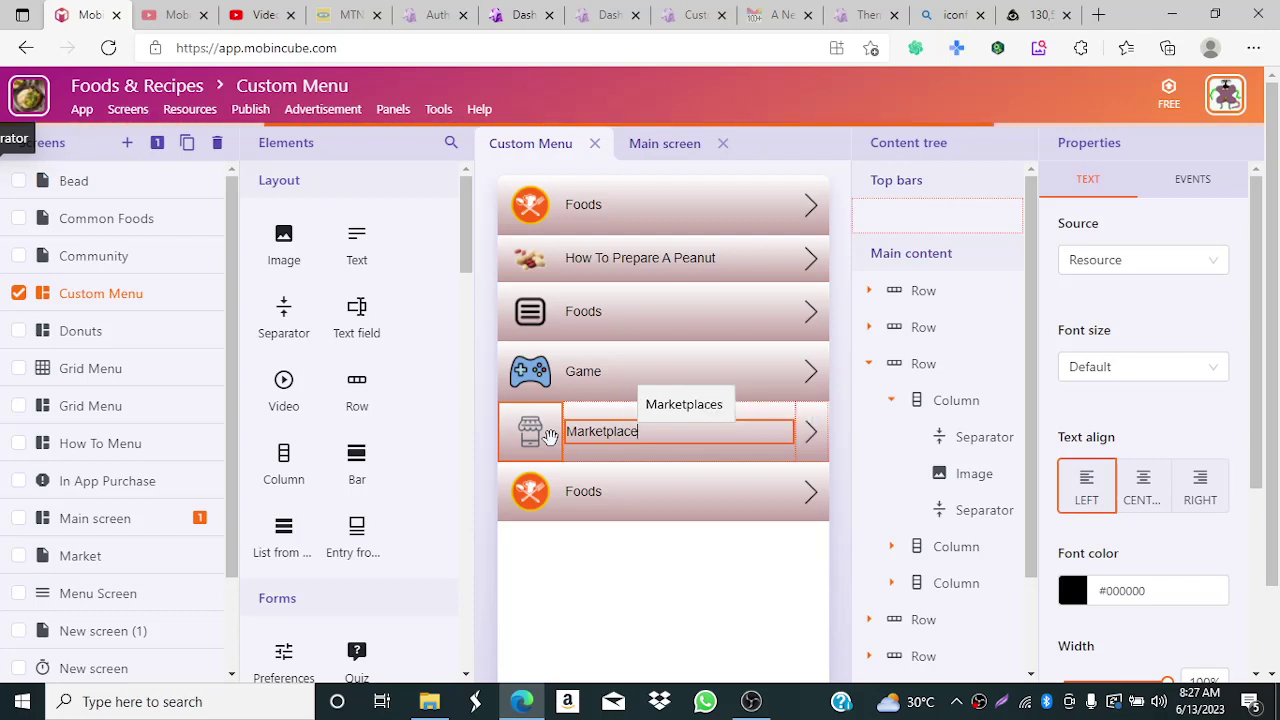
- Set the sixth menu row's icon source to Resource and use the magnifying glass image 6976936.png
{"action": "left_click", "coordinate": [531, 500]}
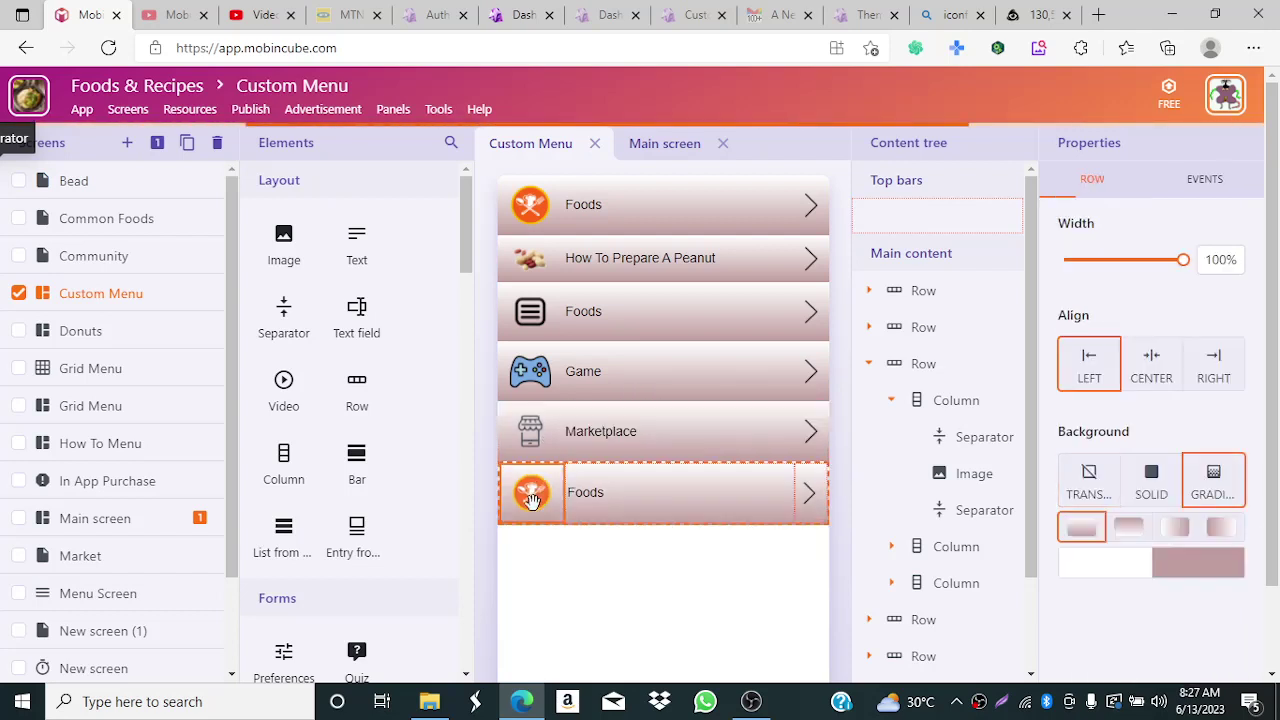
{"action": "left_click", "coordinate": [531, 500]}
{"action": "left_click", "coordinate": [534, 501]}
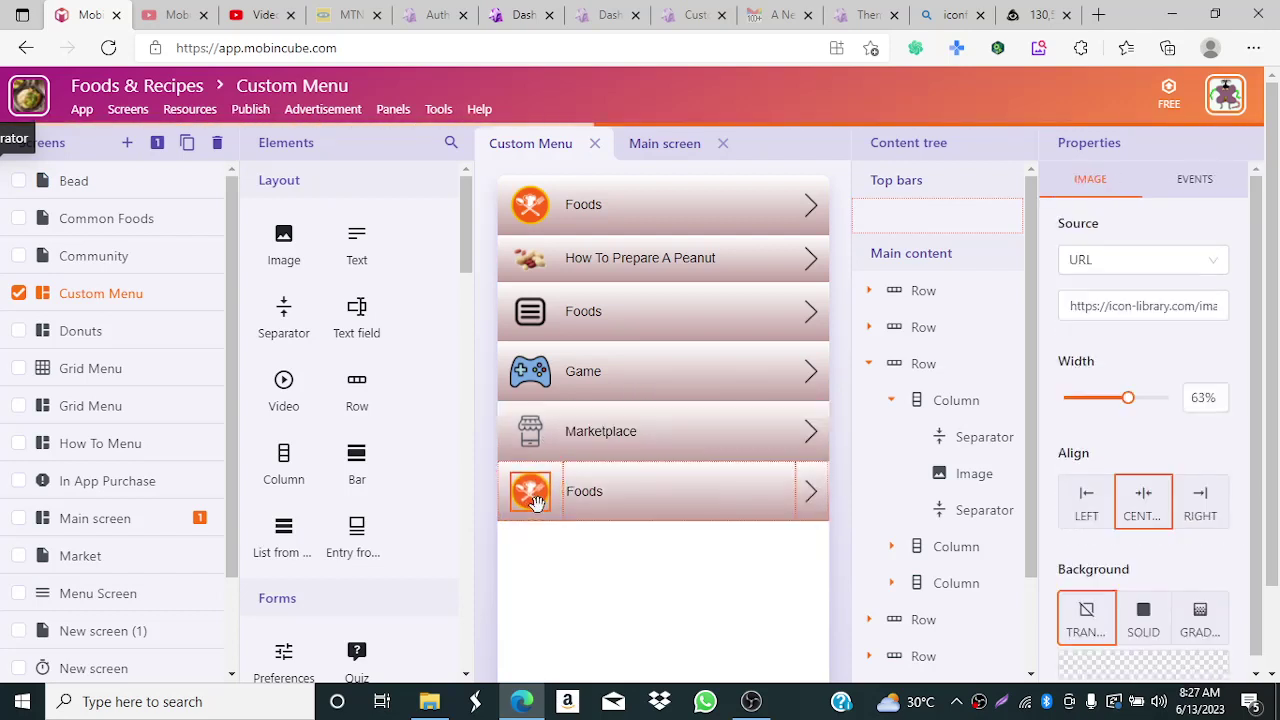
{"action": "left_click", "coordinate": [1111, 265]}
{"action": "left_click", "coordinate": [1111, 300]}
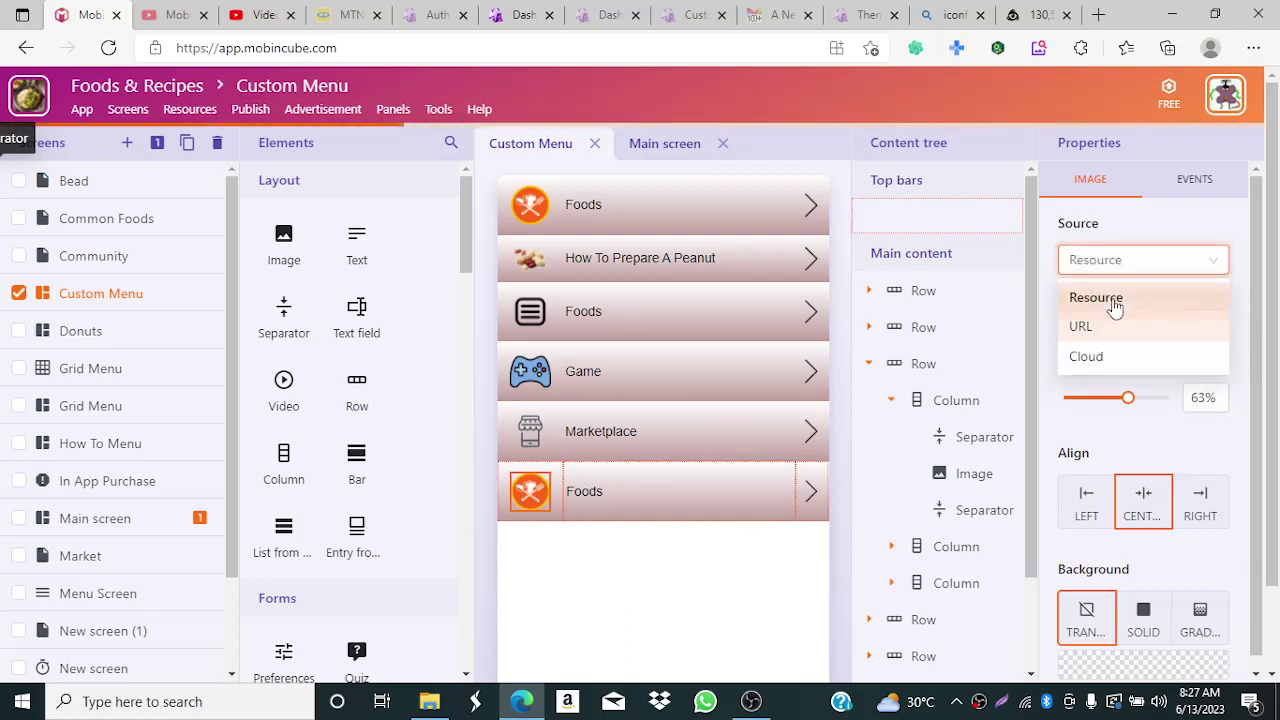
{"action": "left_click", "coordinate": [1115, 307]}
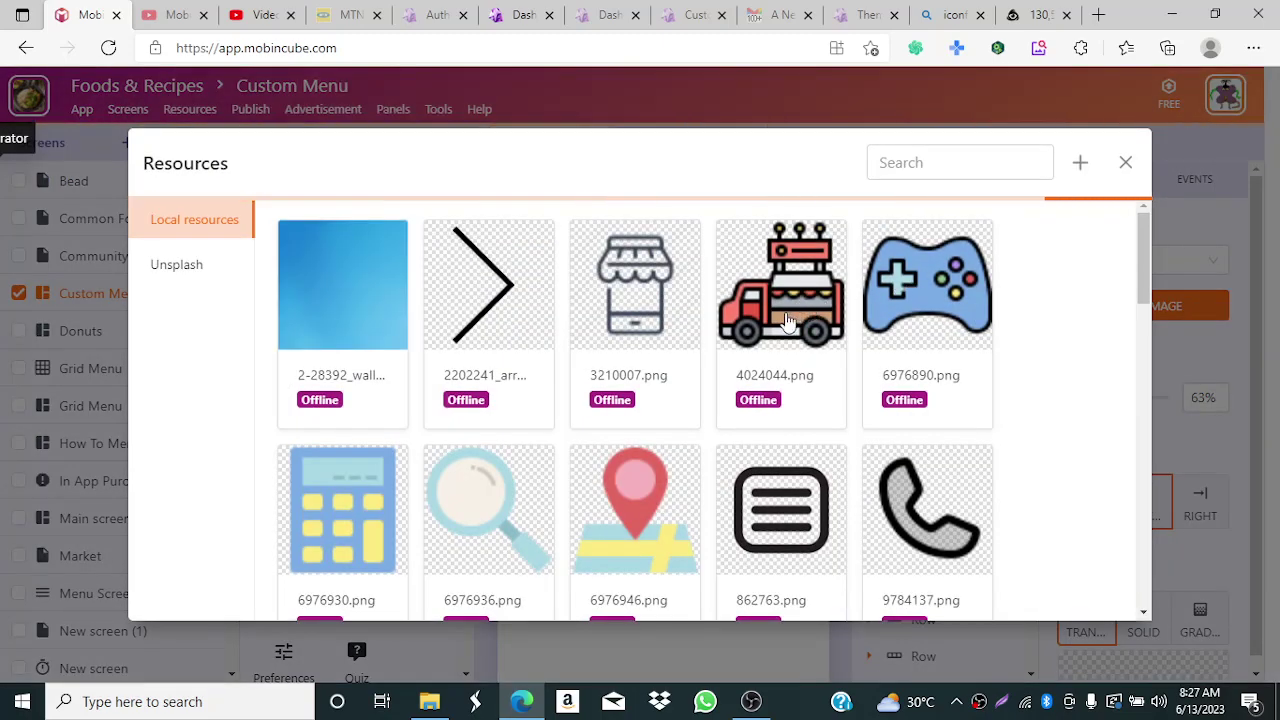
{"action": "left_click", "coordinate": [455, 515]}
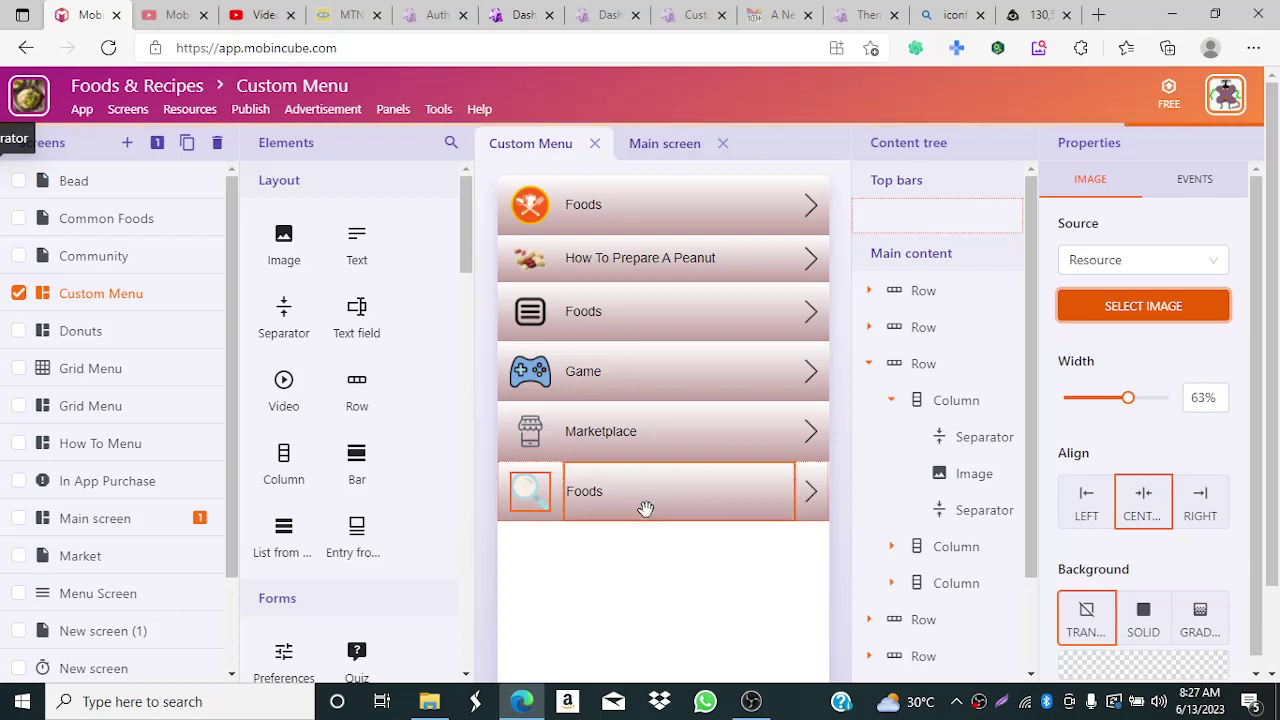
- Change the sixth menu row's label to "Search"
{"action": "left_click", "coordinate": [591, 494]}
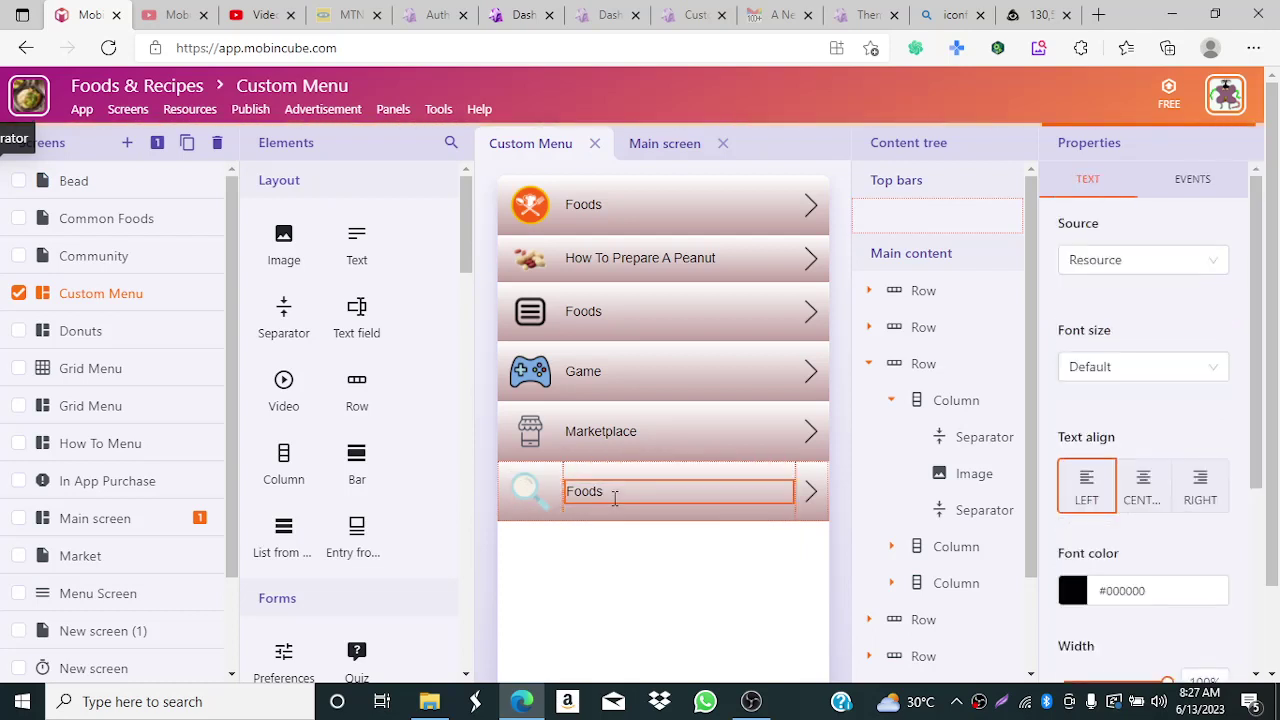
{"action": "double_click", "coordinate": [574, 492]}
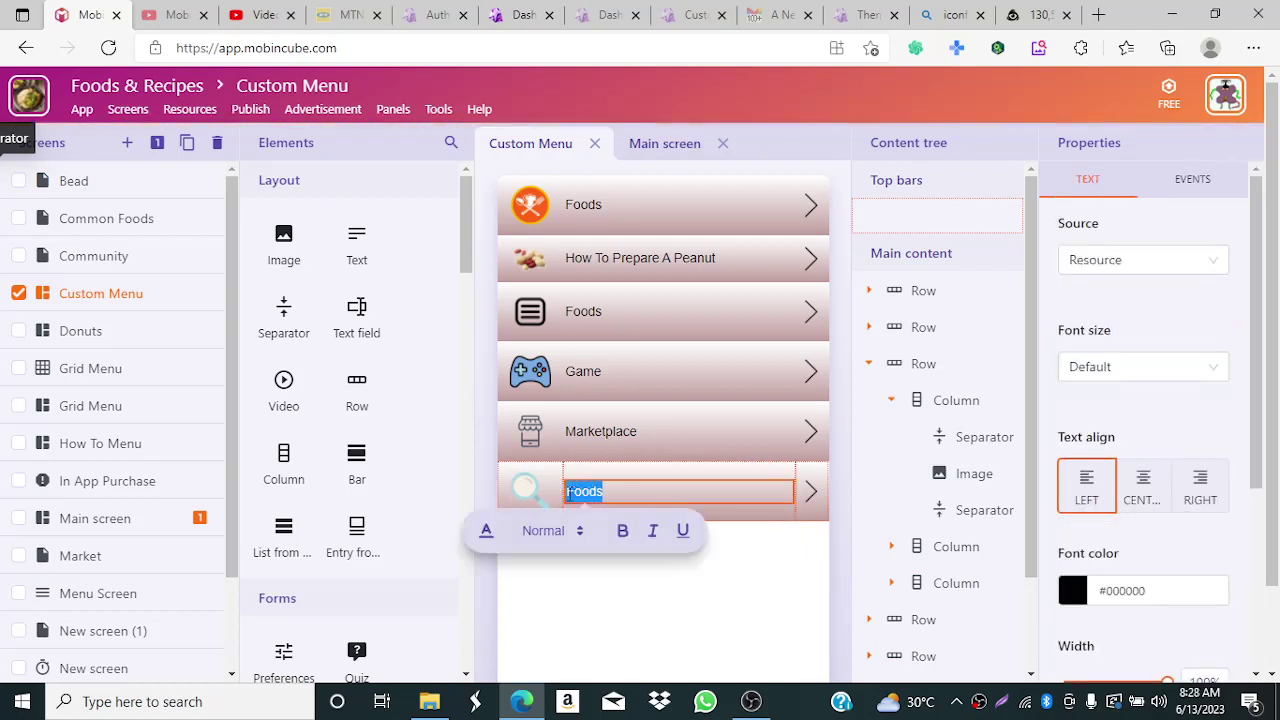
{"action": "type", "text": "Search"}
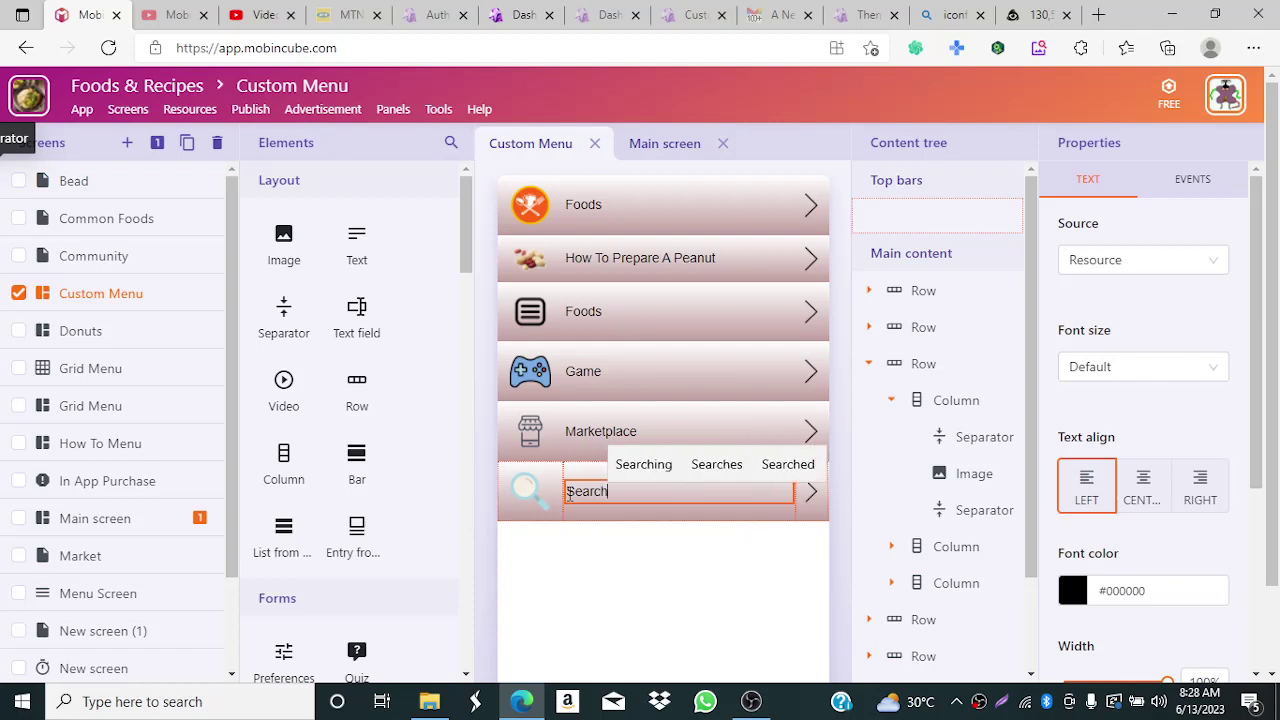
{"action": "left_click", "coordinate": [702, 603]}
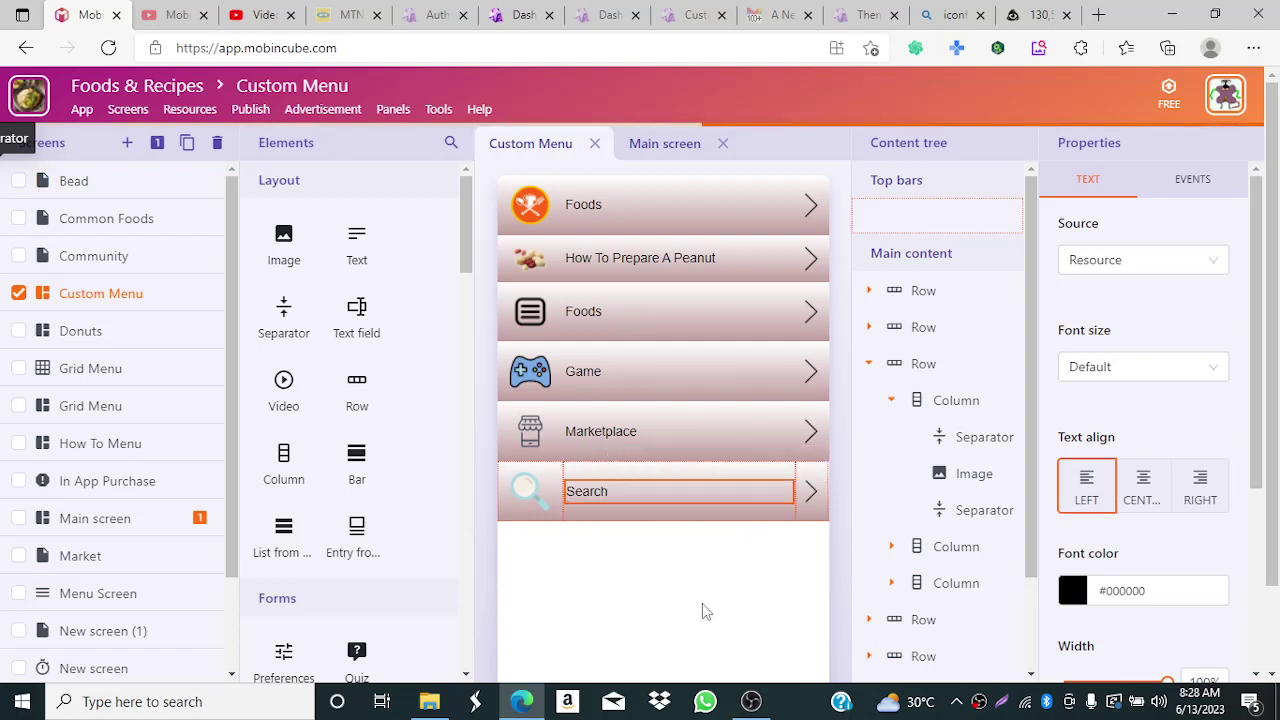
- Replace the second menu row's peanut icon with the calculator image 6976930.png from the local resources
{"action": "left_click", "coordinate": [575, 260]}
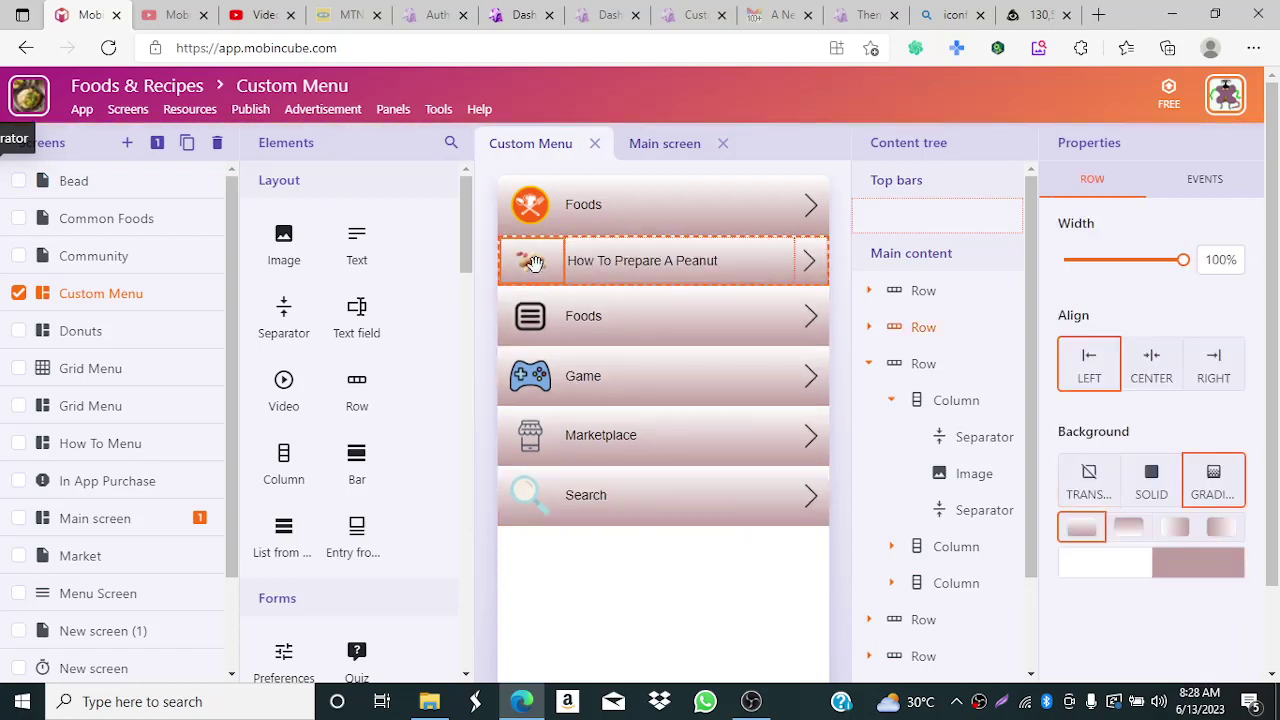
{"action": "left_click", "coordinate": [533, 261]}
{"action": "left_click", "coordinate": [533, 261]}
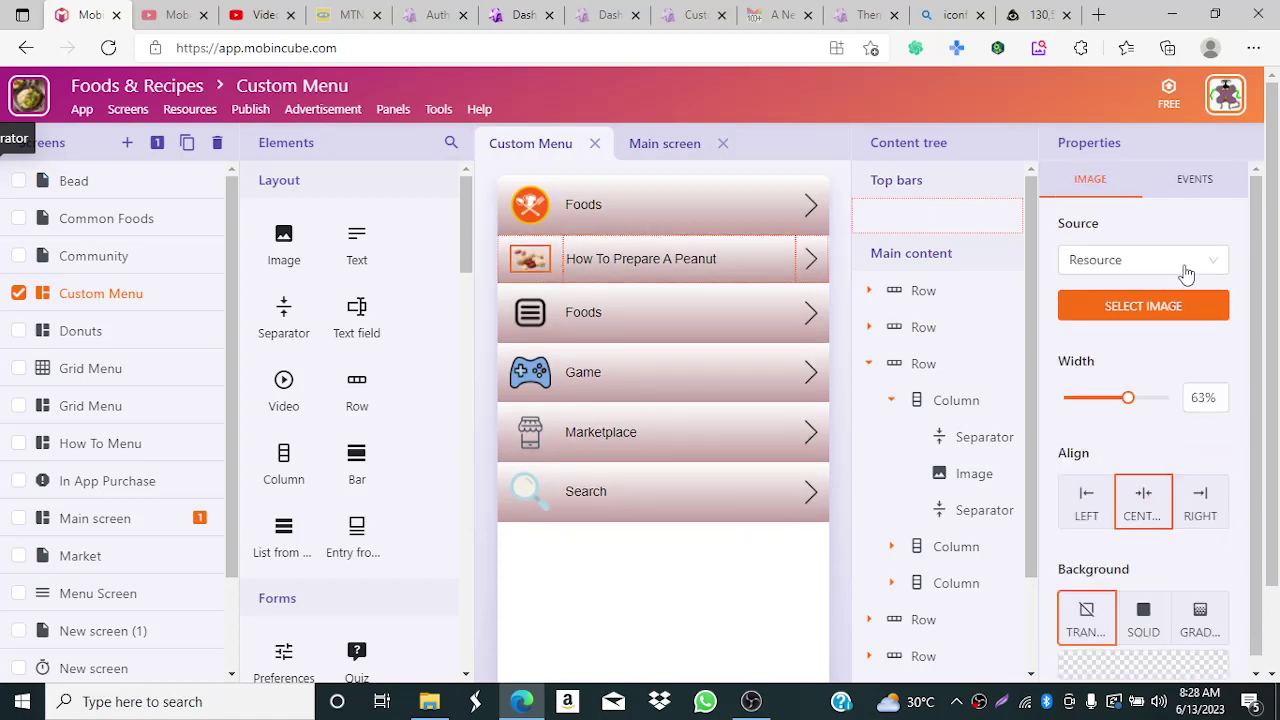
{"action": "left_click", "coordinate": [1118, 312]}
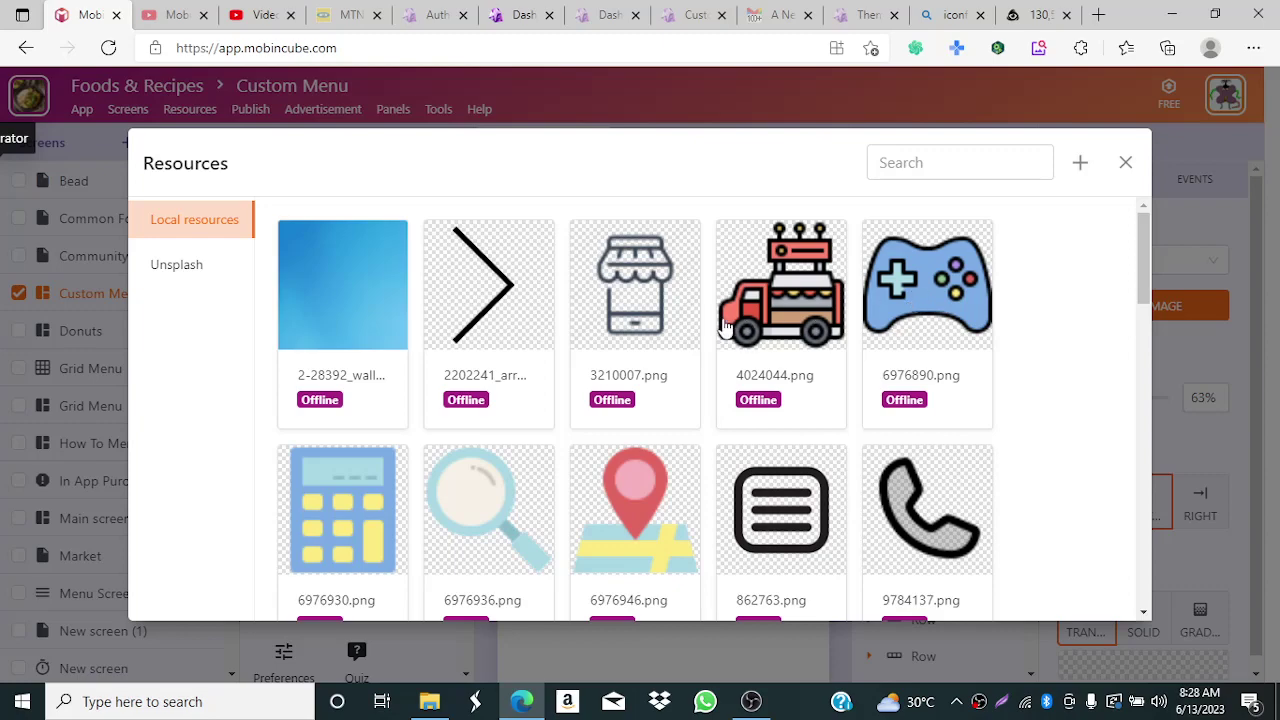
{"action": "left_click", "coordinate": [388, 532]}
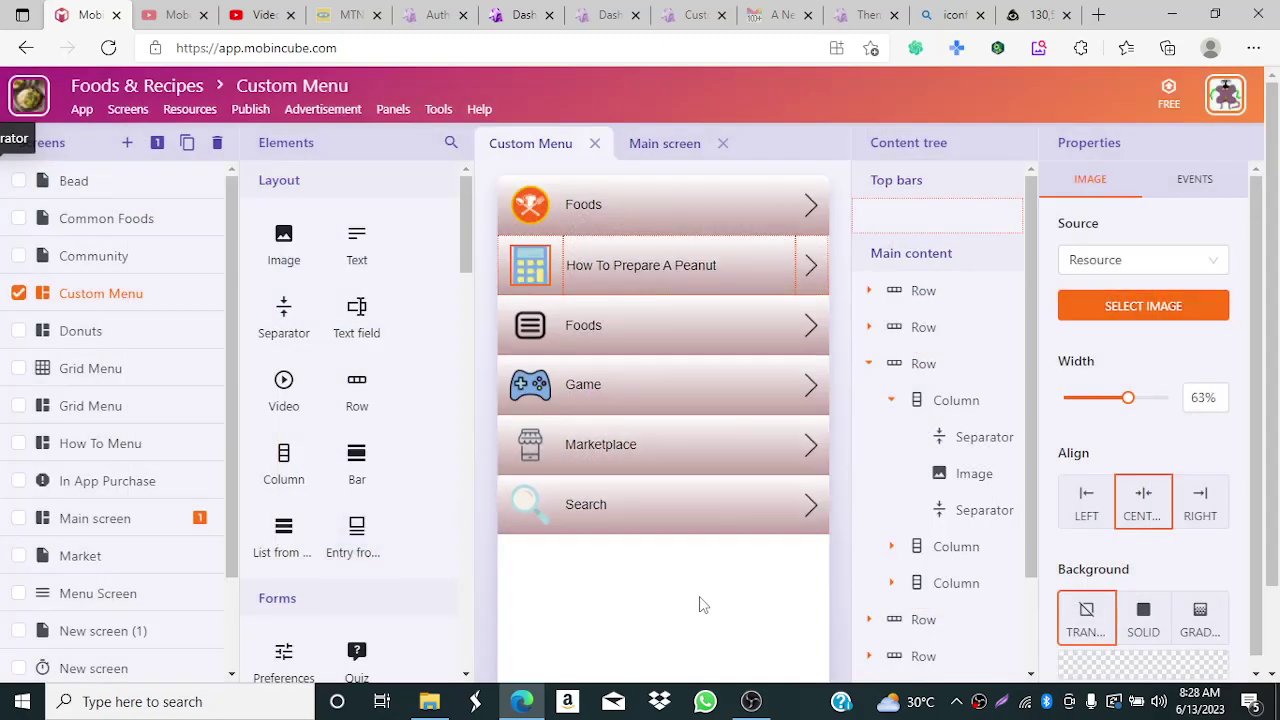
- Change the second menu row's label to "Calculator"
{"action": "left_click", "coordinate": [682, 274]}
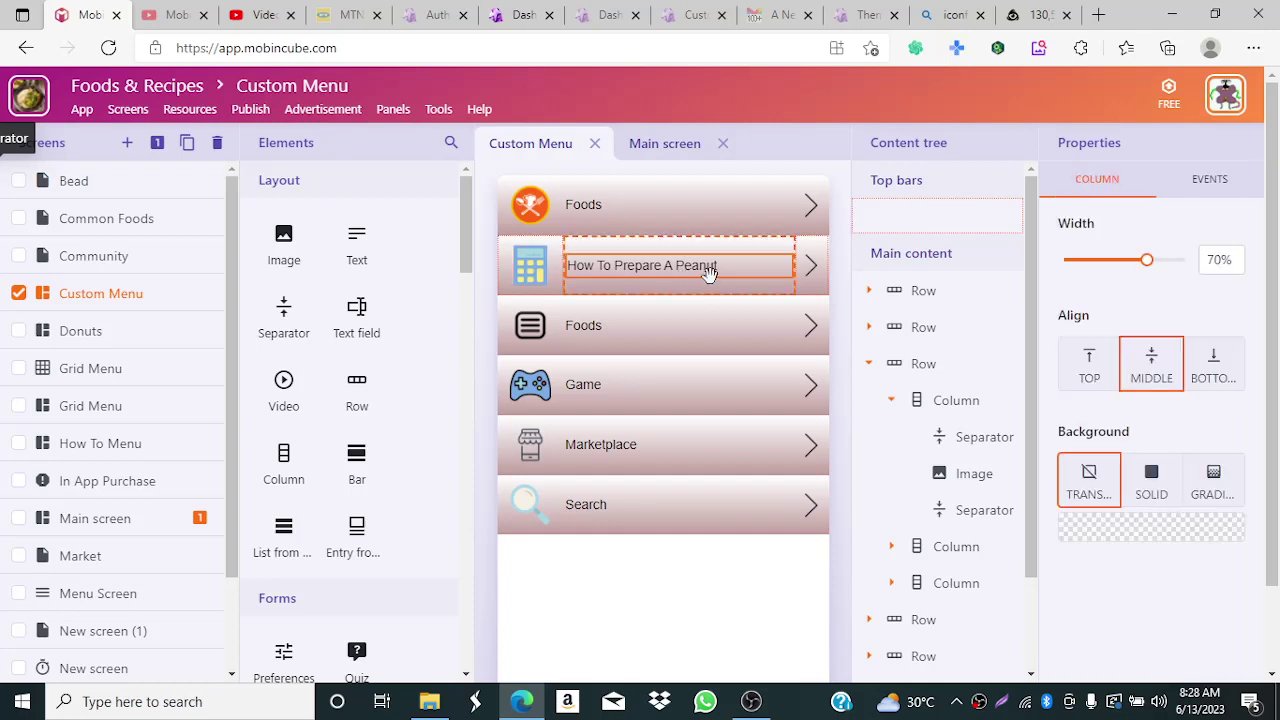
{"action": "left_click", "coordinate": [719, 270]}
{"action": "left_click_drag", "start_coordinate": [714, 265], "coordinate": [535, 277]}
{"action": "type", "text": "Cal"}
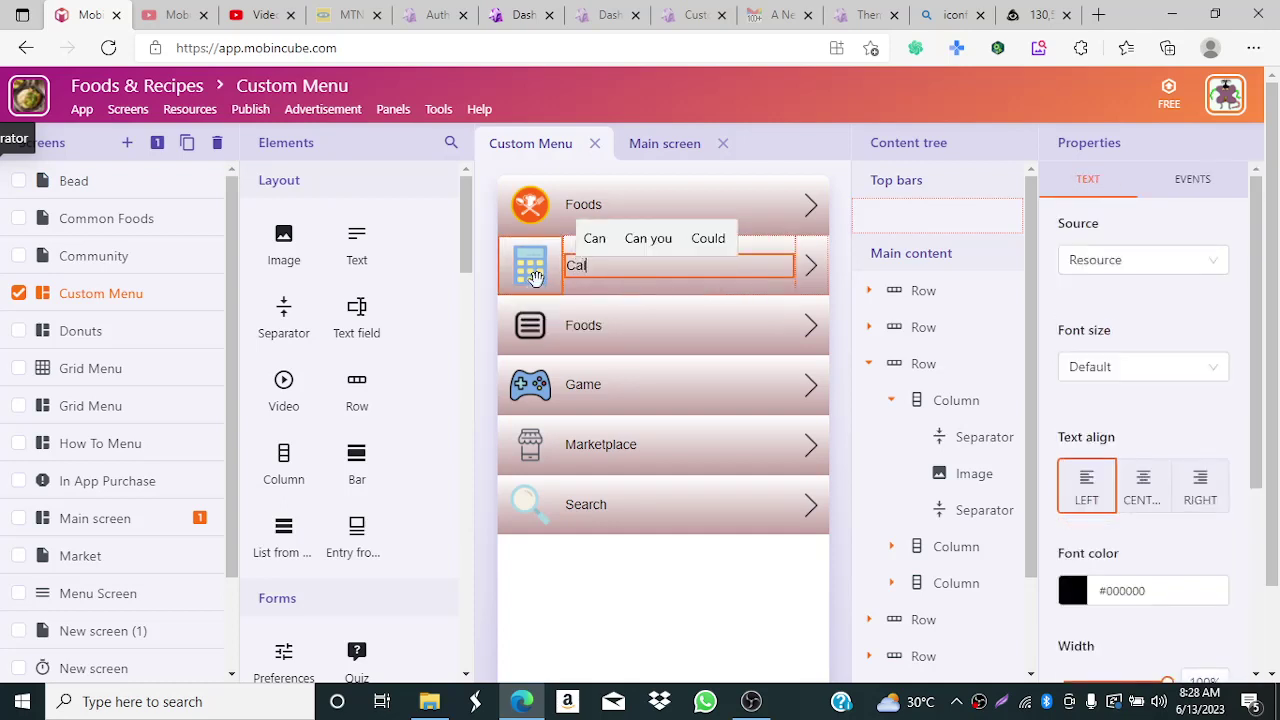
{"action": "type", "text": "culator"}
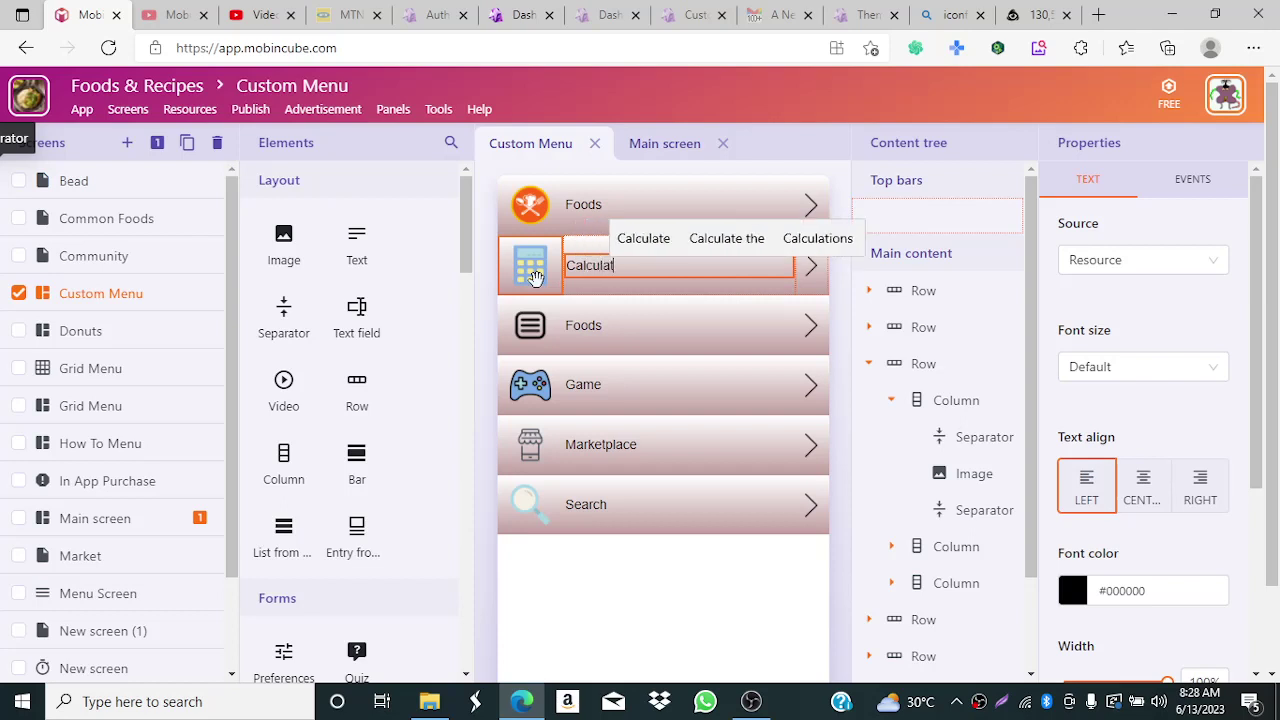
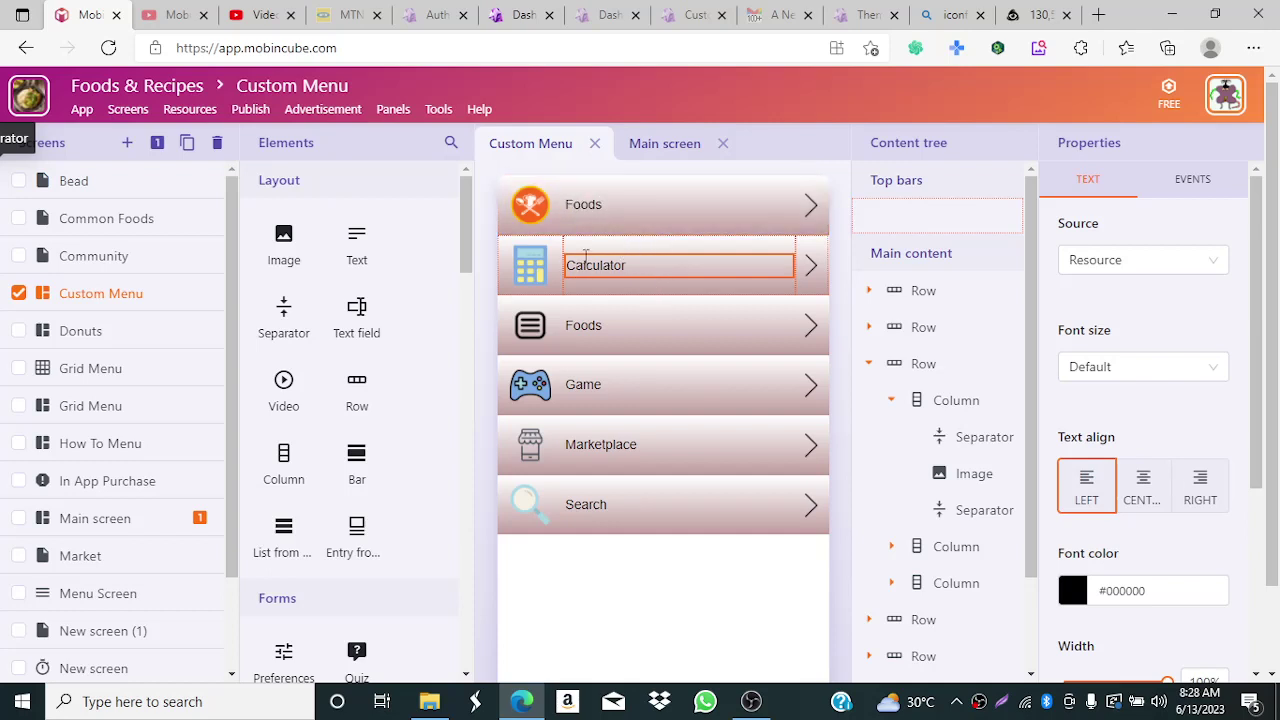
- Change the label of the third menu row, with the list icon, to "Menus"
{"action": "left_click", "coordinate": [593, 330]}
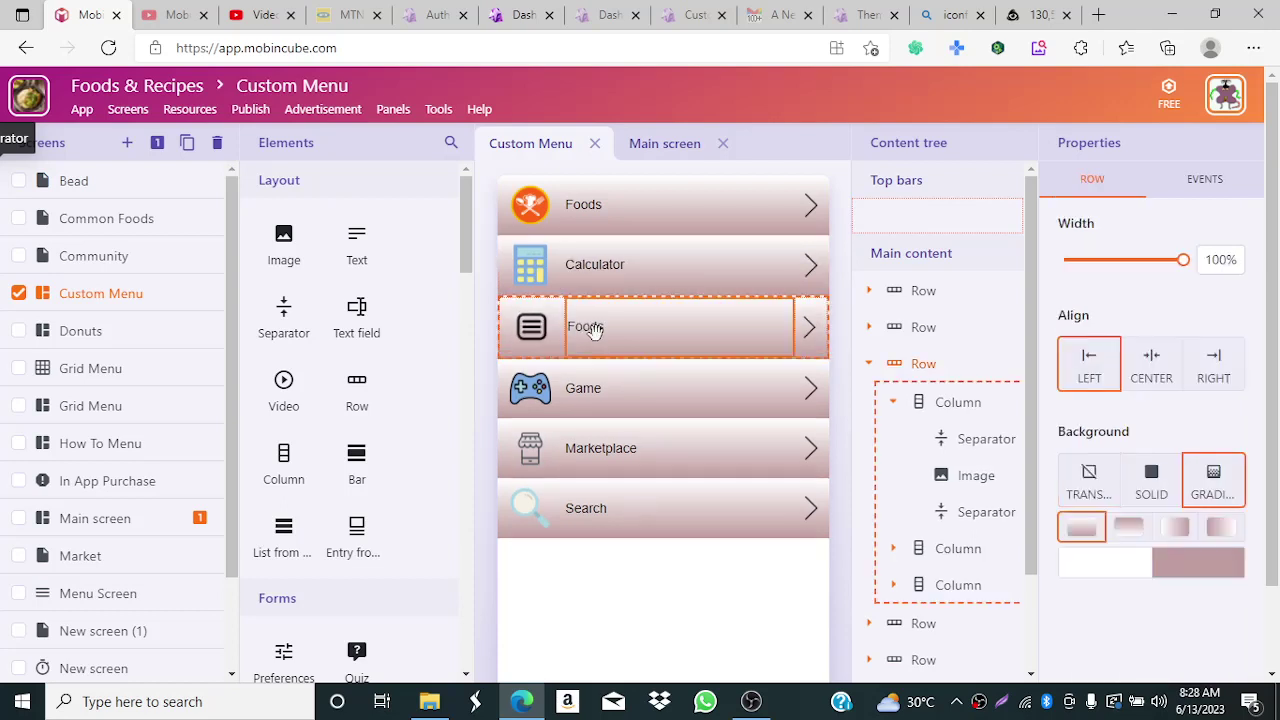
{"action": "left_click", "coordinate": [593, 330]}
{"action": "left_click", "coordinate": [598, 329]}
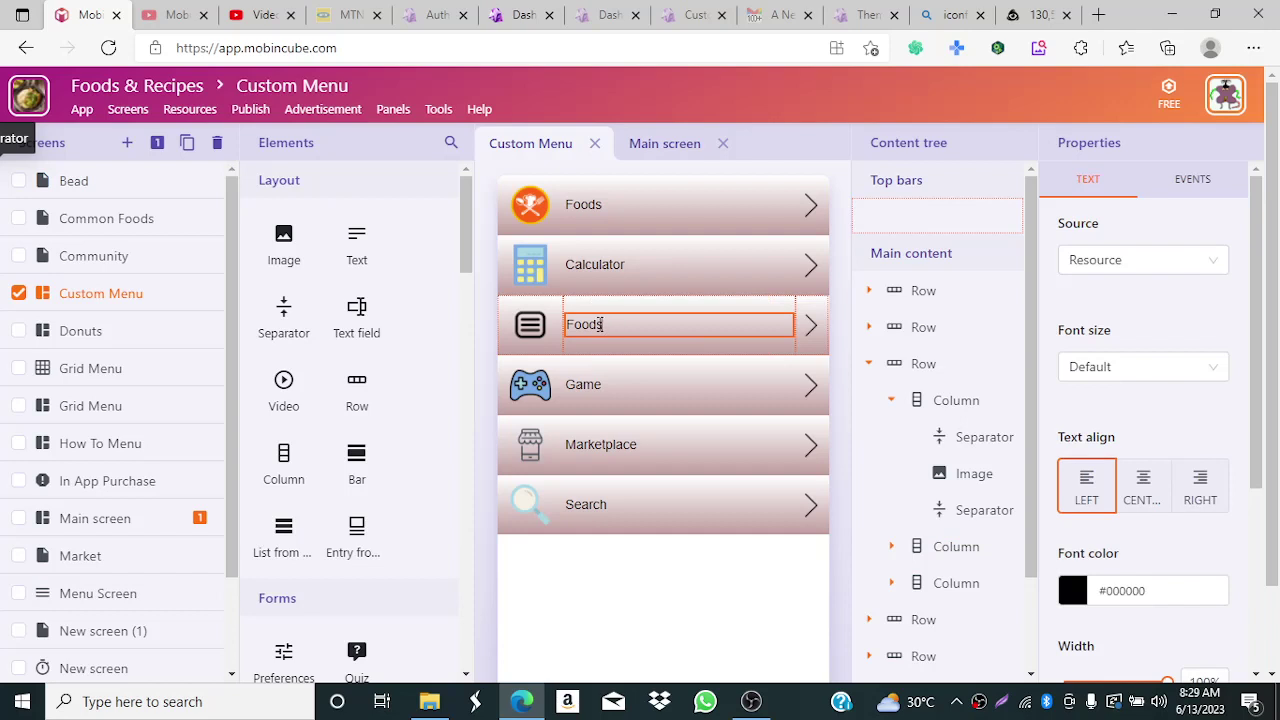
{"action": "left_click_drag", "start_coordinate": [601, 324], "coordinate": [567, 324]}
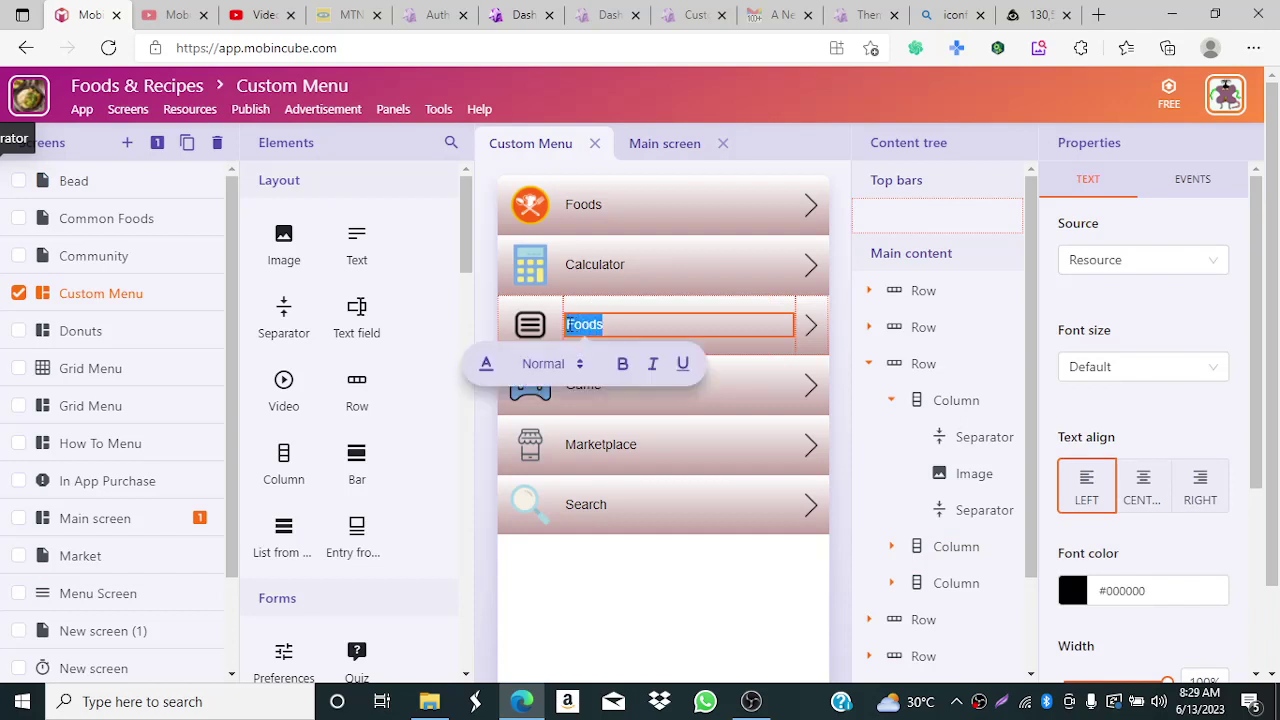
{"action": "type", "text": "Menus"}
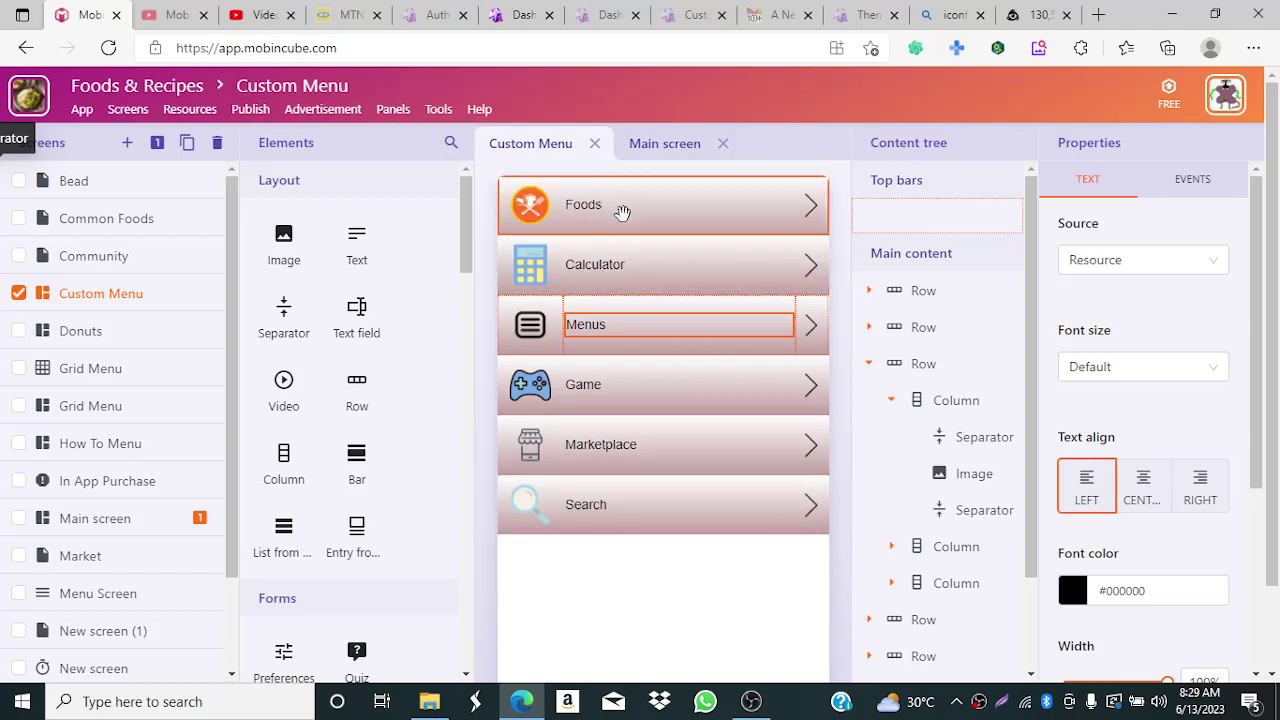
- Examine the on-touch event of the Foods row, including the available actions and target screens
{"action": "left_click", "coordinate": [742, 213]}
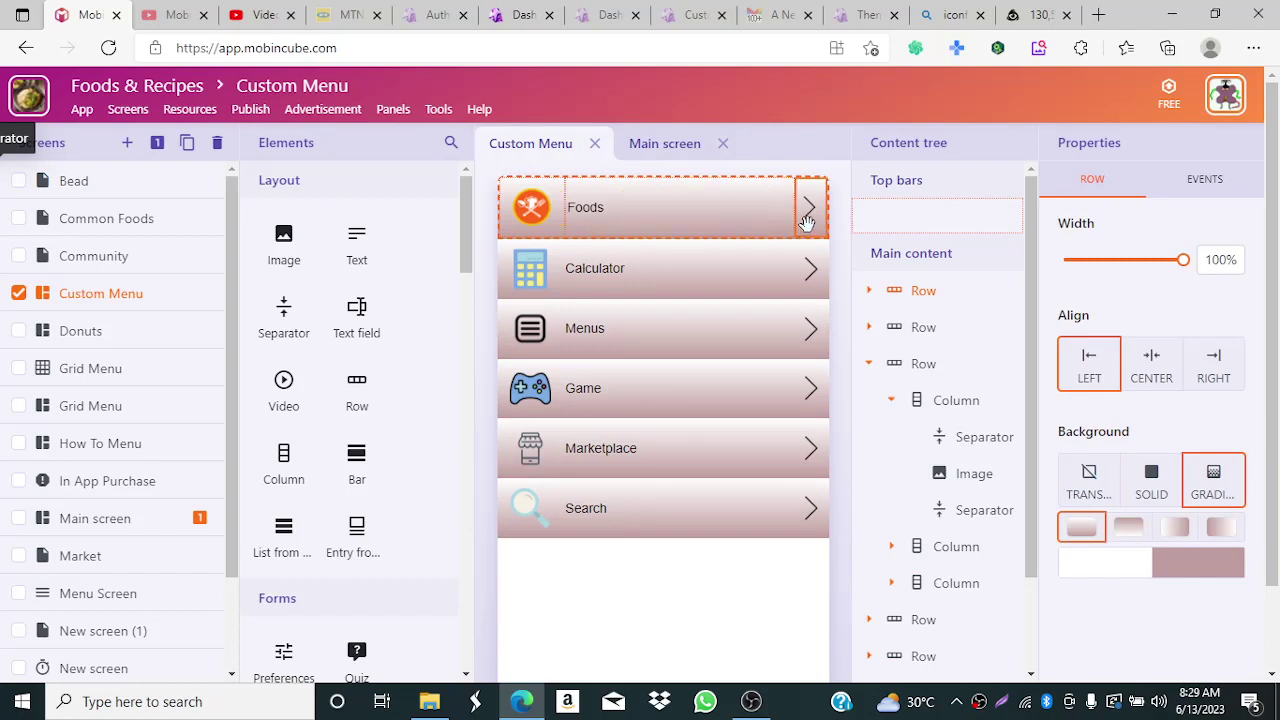
{"action": "left_click", "coordinate": [1202, 182]}
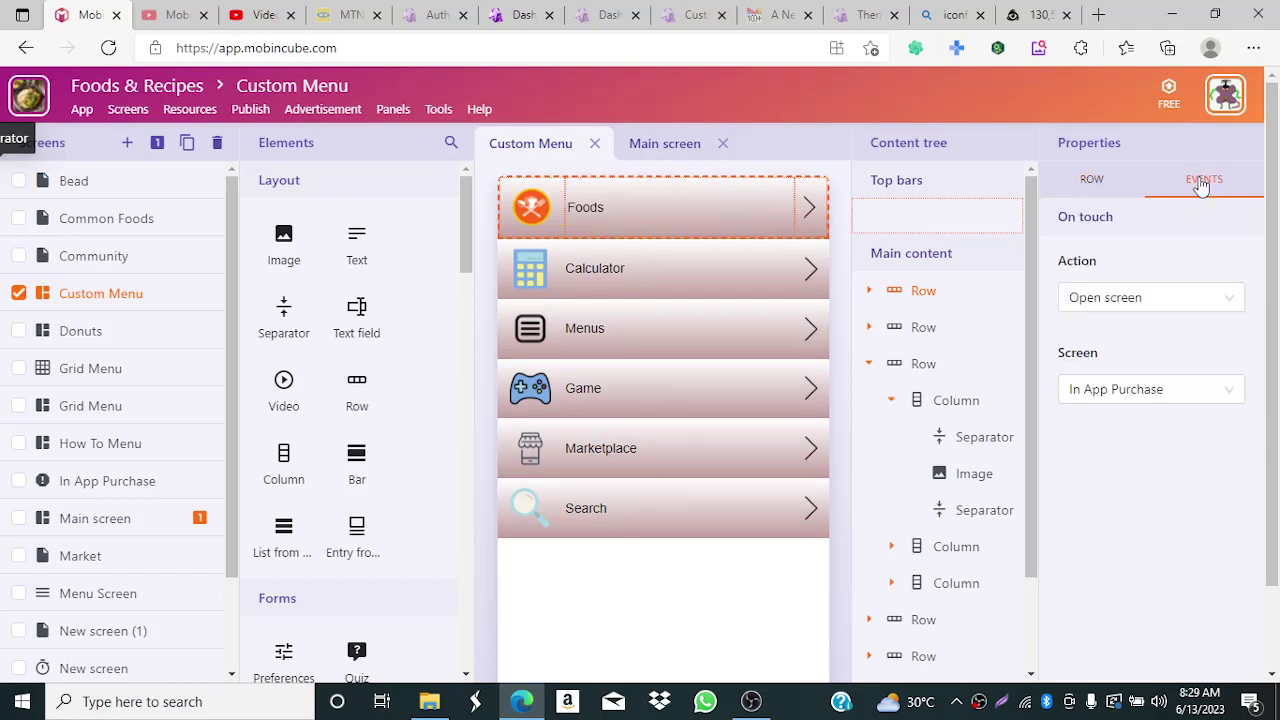
{"action": "left_click", "coordinate": [1227, 303]}
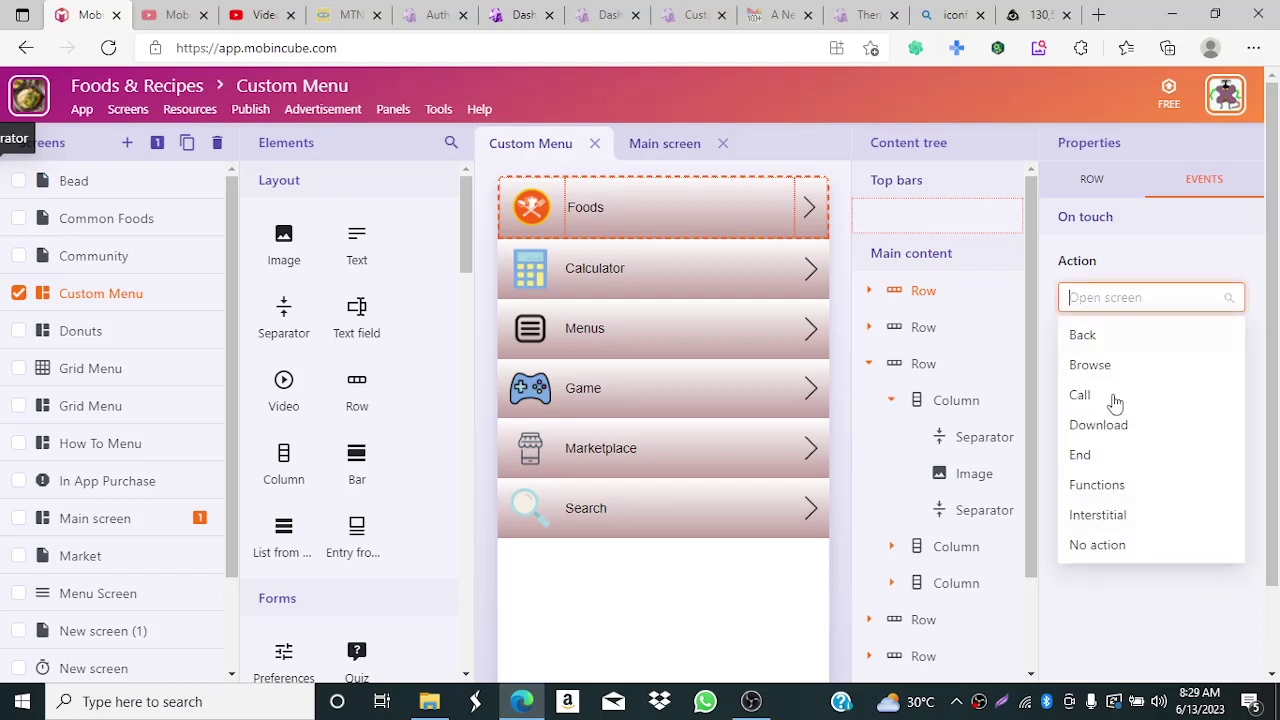
{"action": "left_click", "coordinate": [715, 627]}
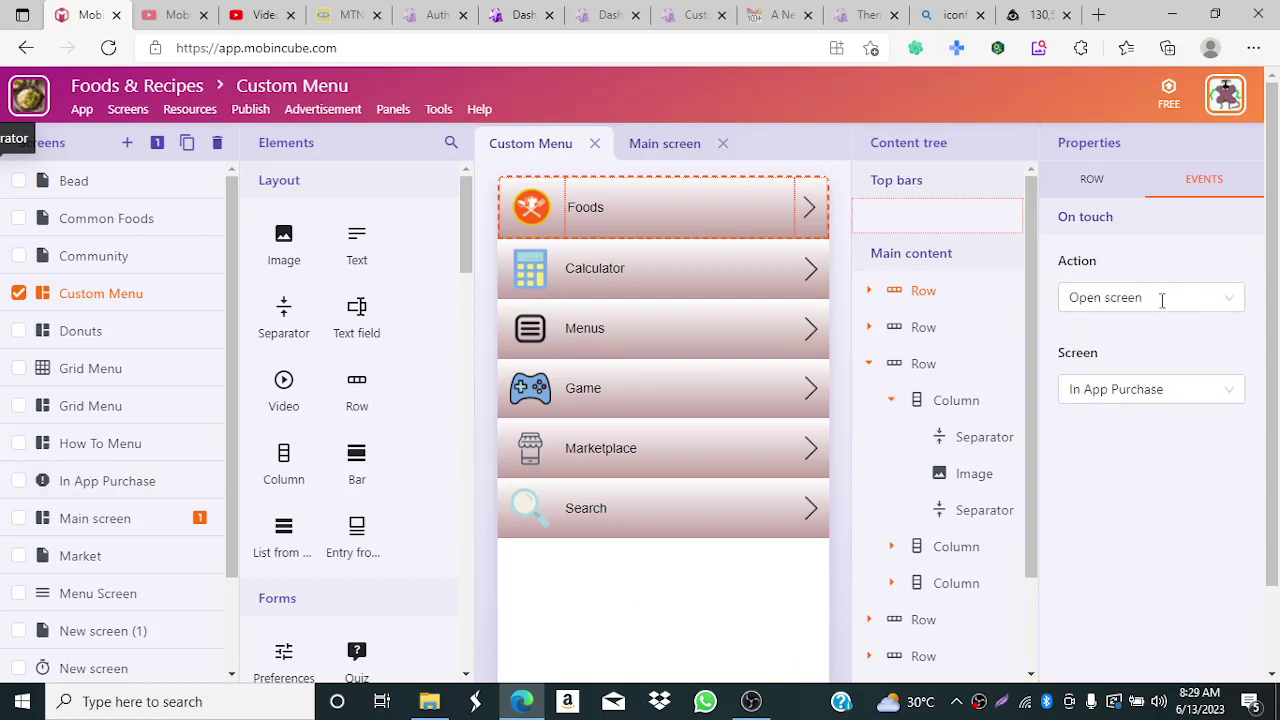
{"action": "left_click", "coordinate": [1211, 393]}
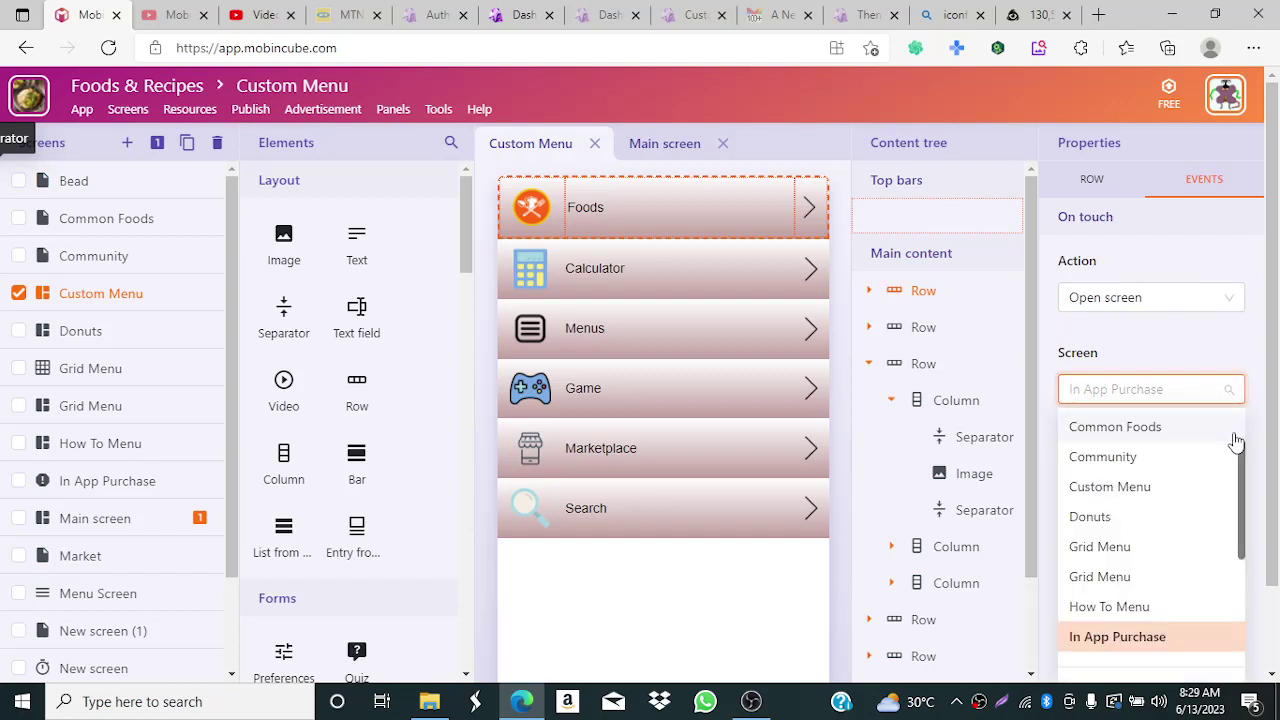
{"action": "left_click", "coordinate": [1216, 297]}
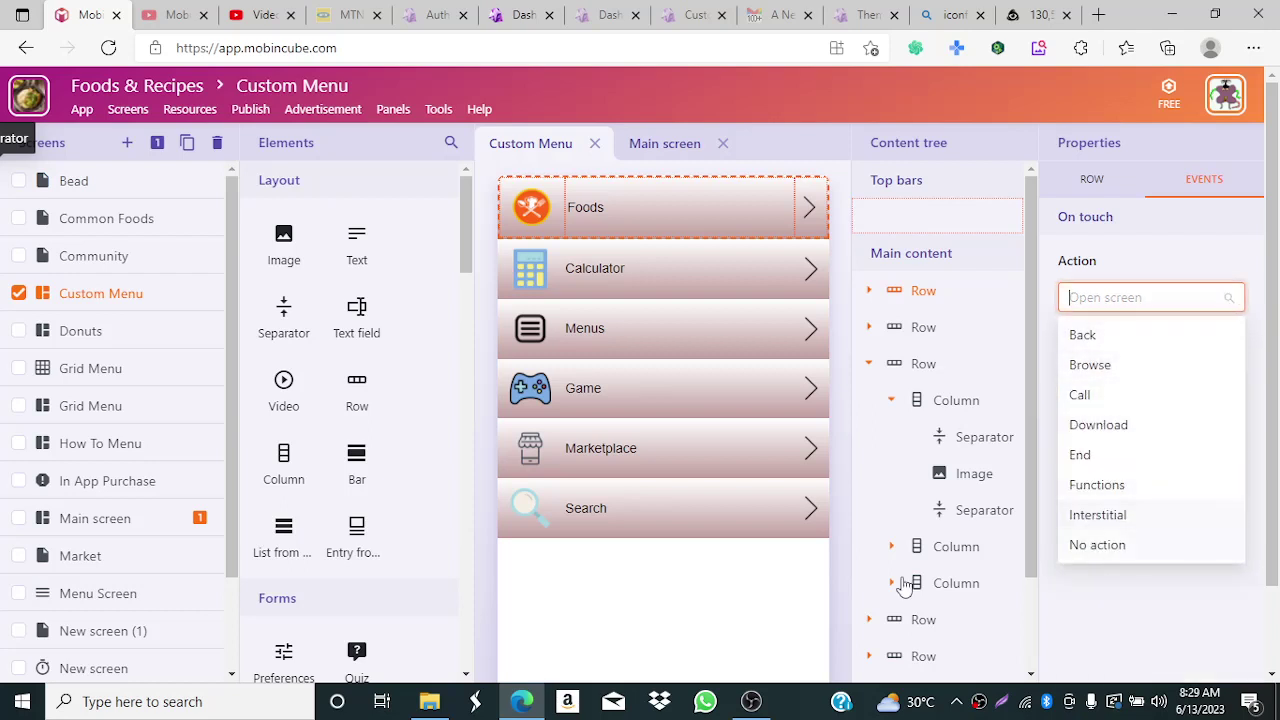
{"action": "left_click", "coordinate": [645, 654]}
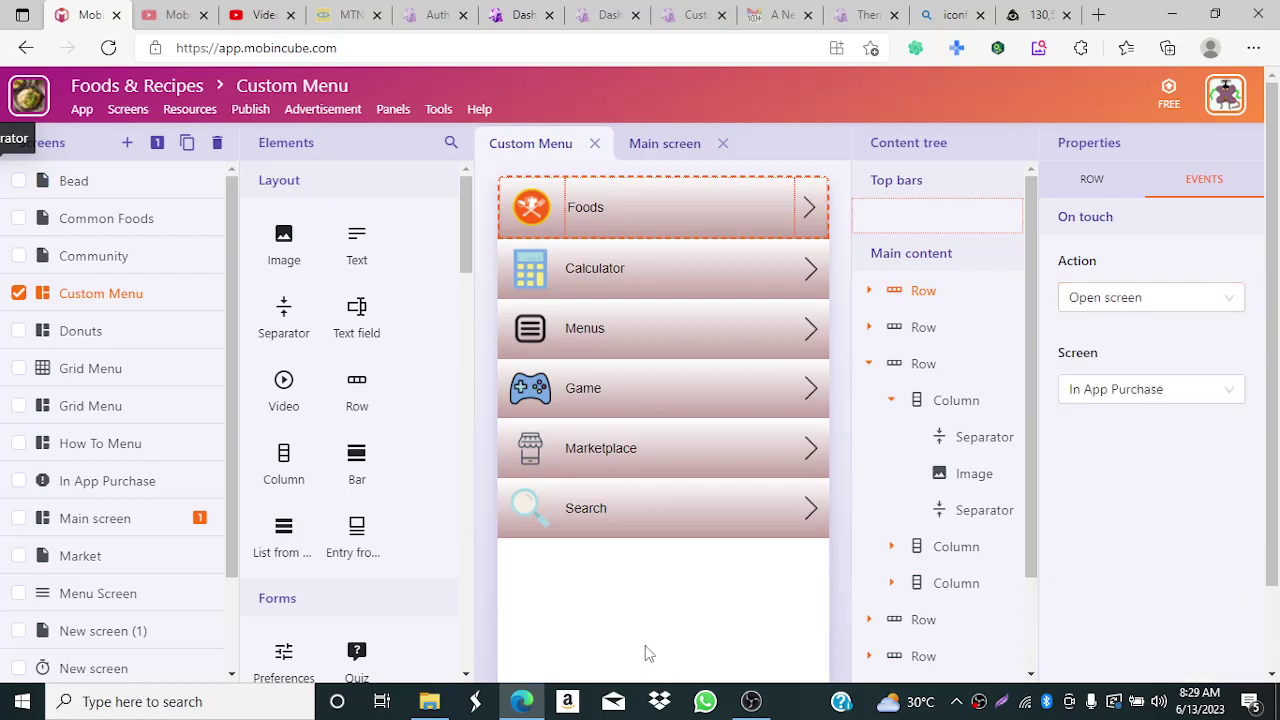
- Open Menu Screen in the classic editor and switch to the Custom Menu screen there
{"action": "left_click", "coordinate": [139, 600]}
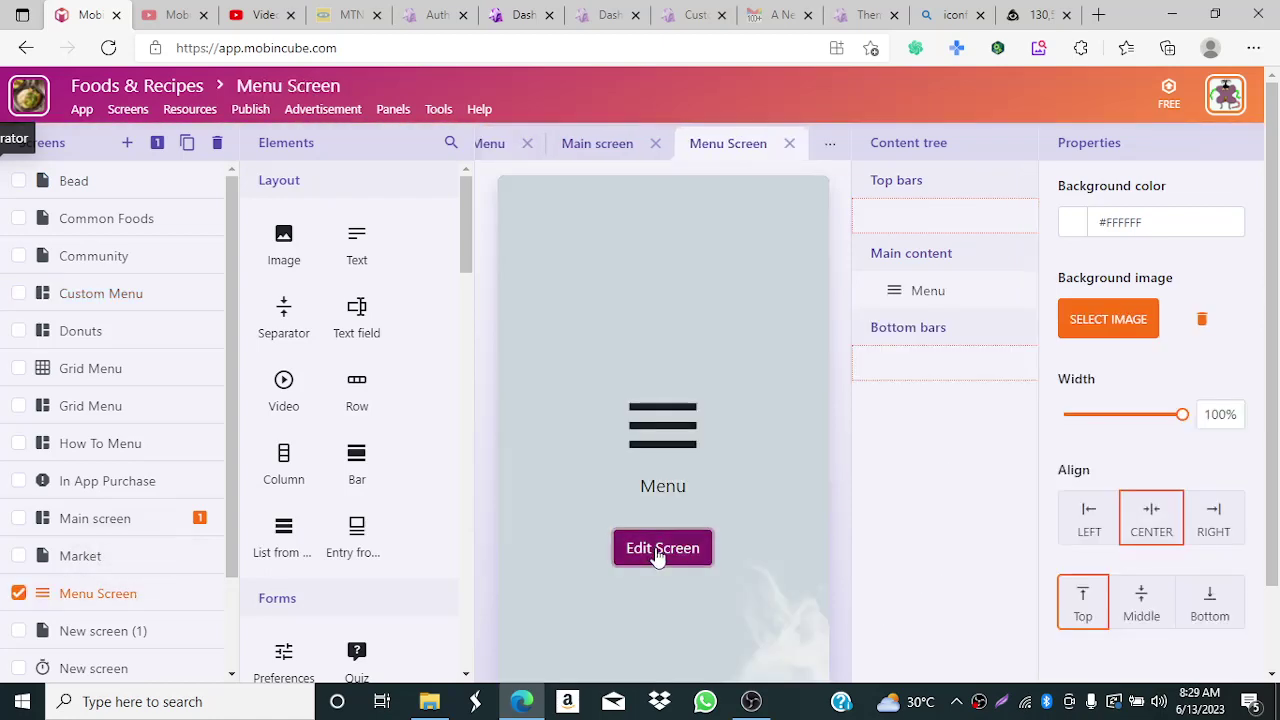
{"action": "left_click", "coordinate": [656, 548]}
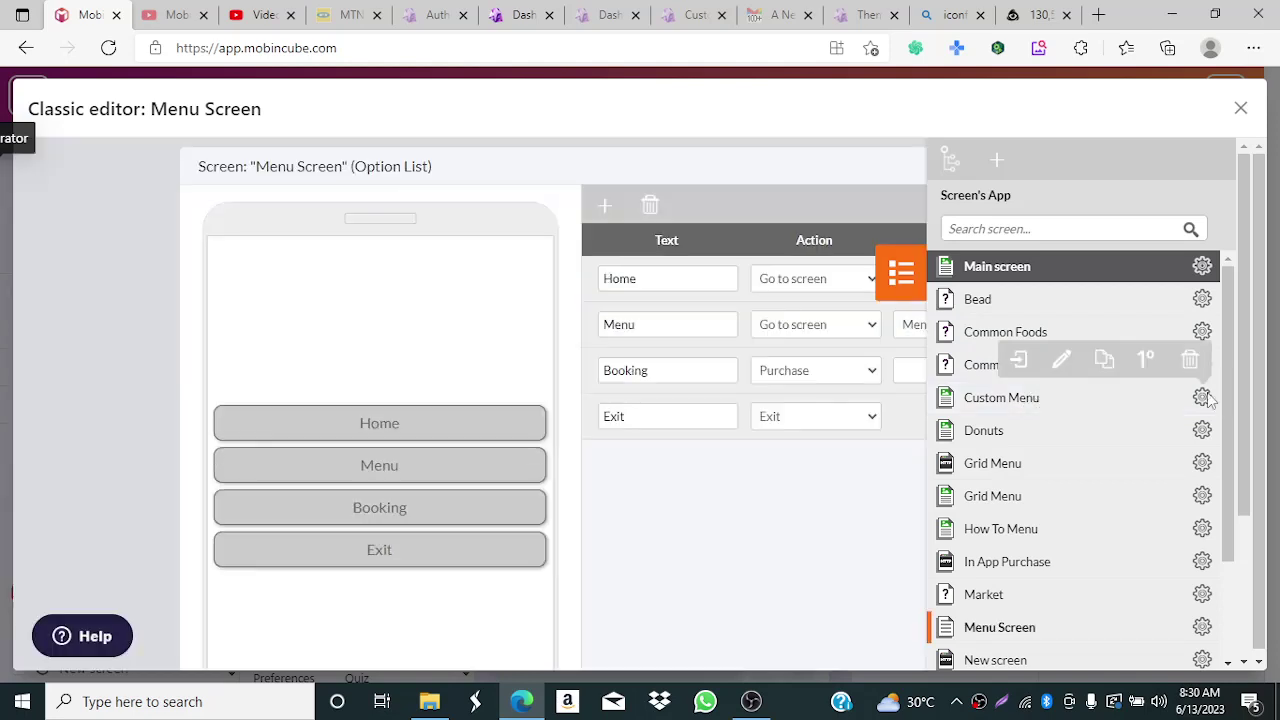
{"action": "left_click", "coordinate": [1027, 369]}
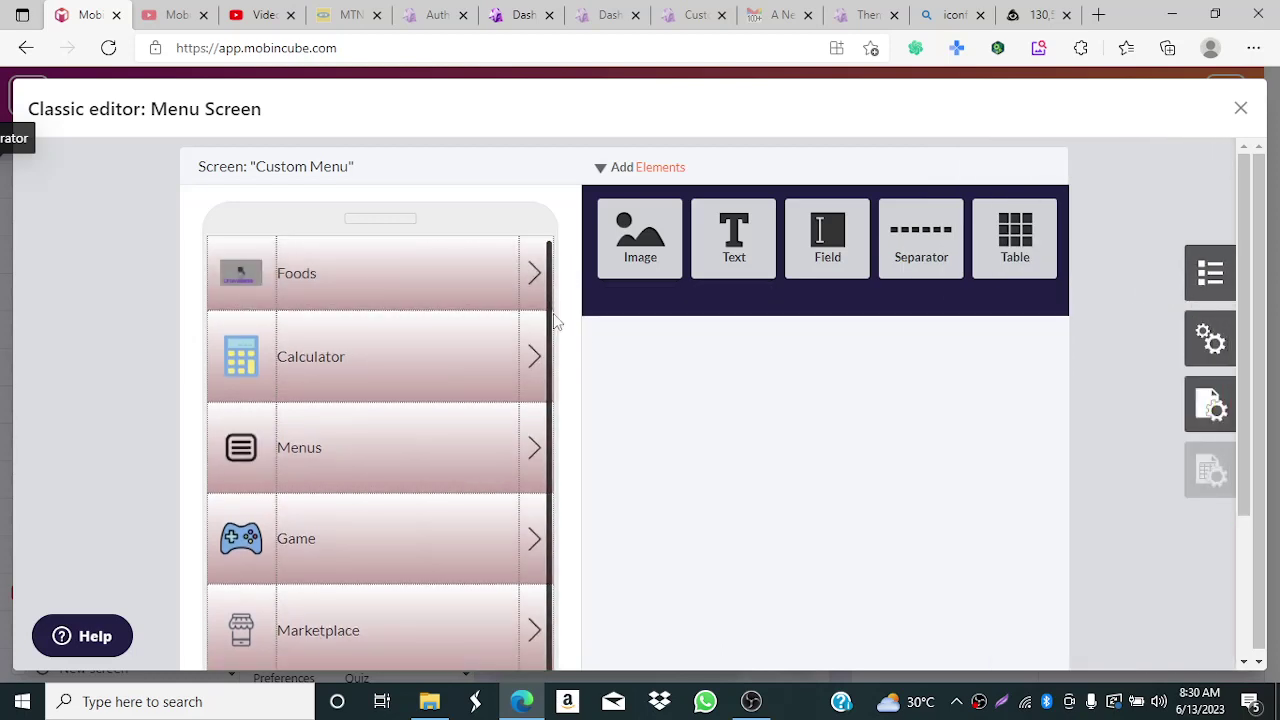
- Set the Foods row of the custom menu to open the Common Foods screen
{"action": "scroll", "coordinate": [558, 330], "scroll_direction": "down", "scroll_amount": 1}
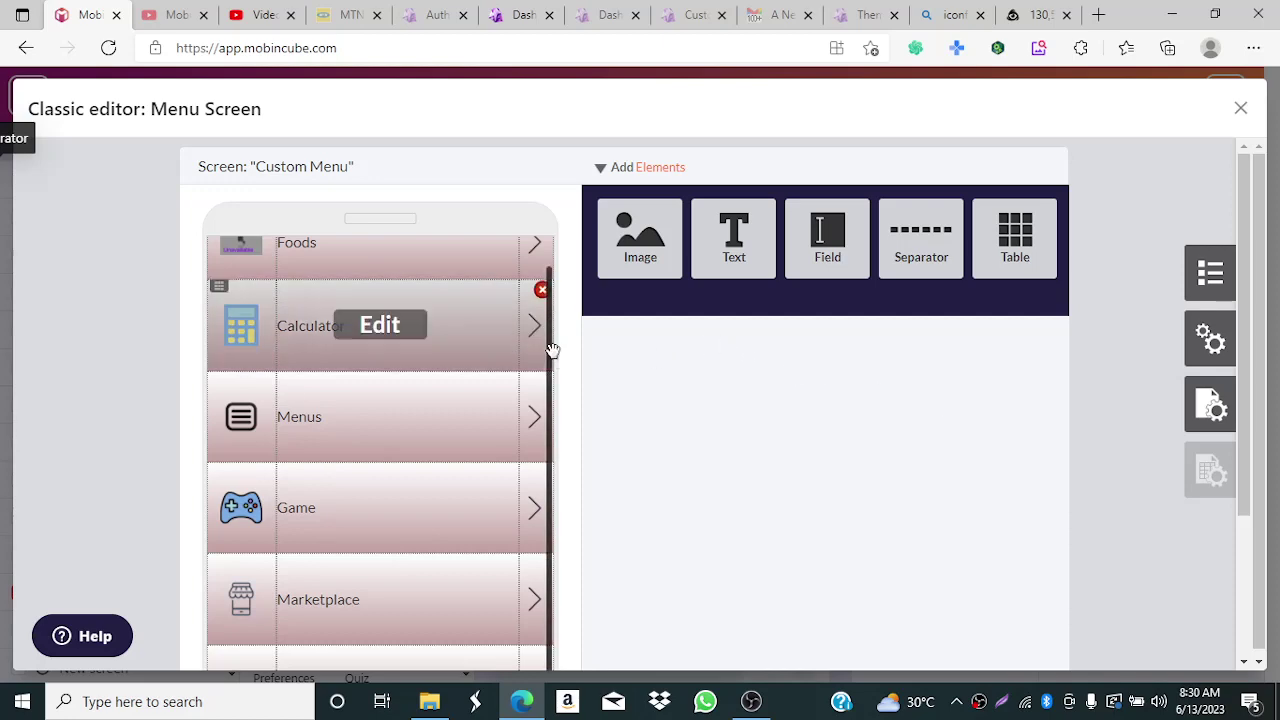
{"action": "scroll", "coordinate": [551, 275], "scroll_direction": "up", "scroll_amount": 1}
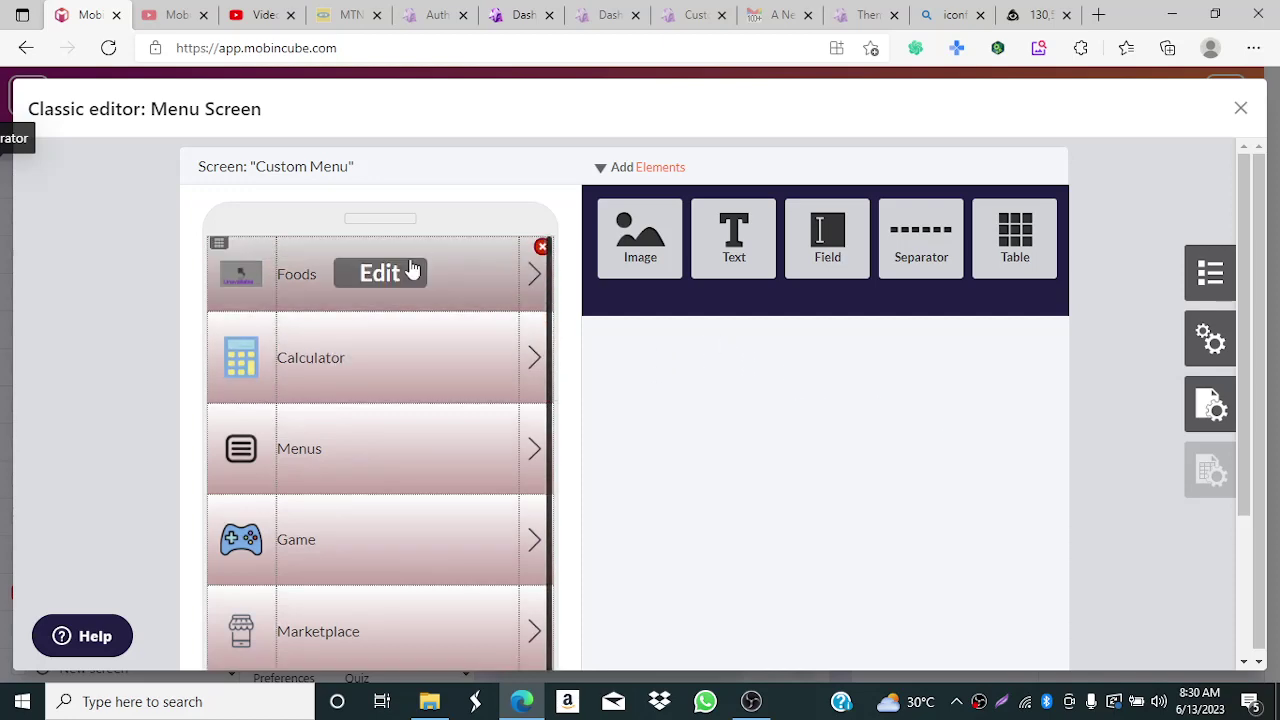
{"action": "left_click", "coordinate": [401, 272]}
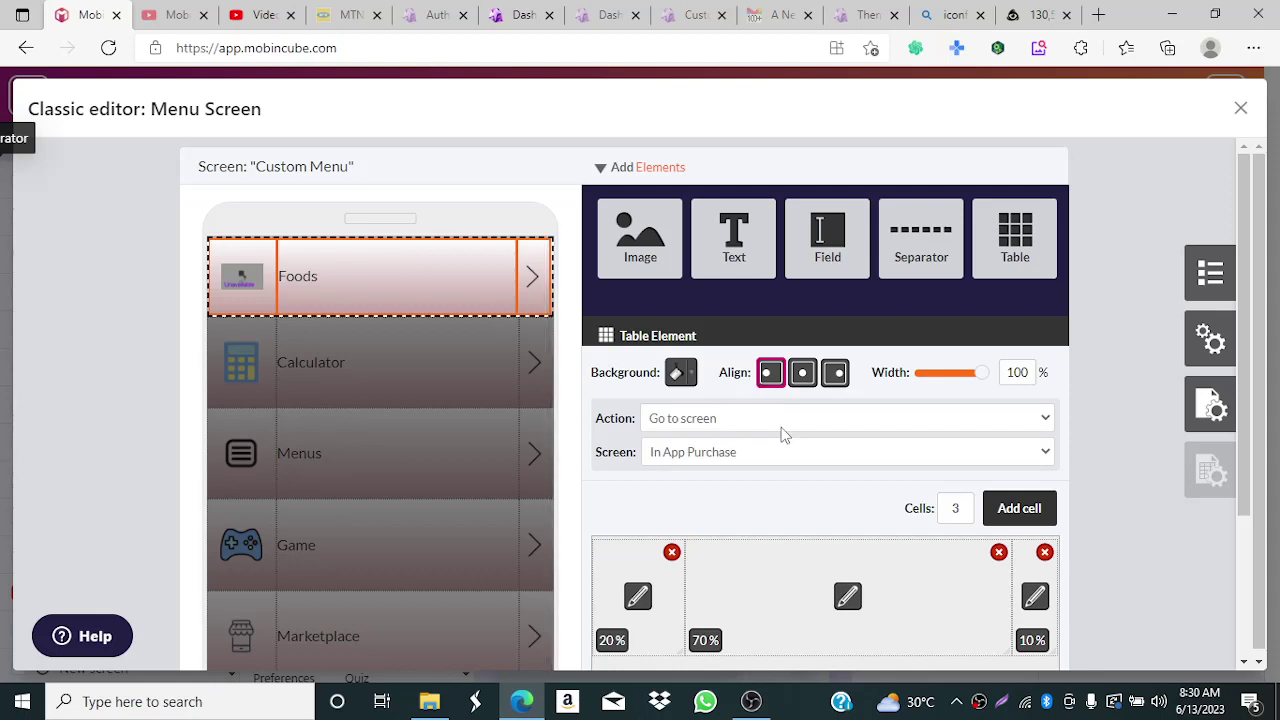
{"action": "left_click", "coordinate": [749, 452]}
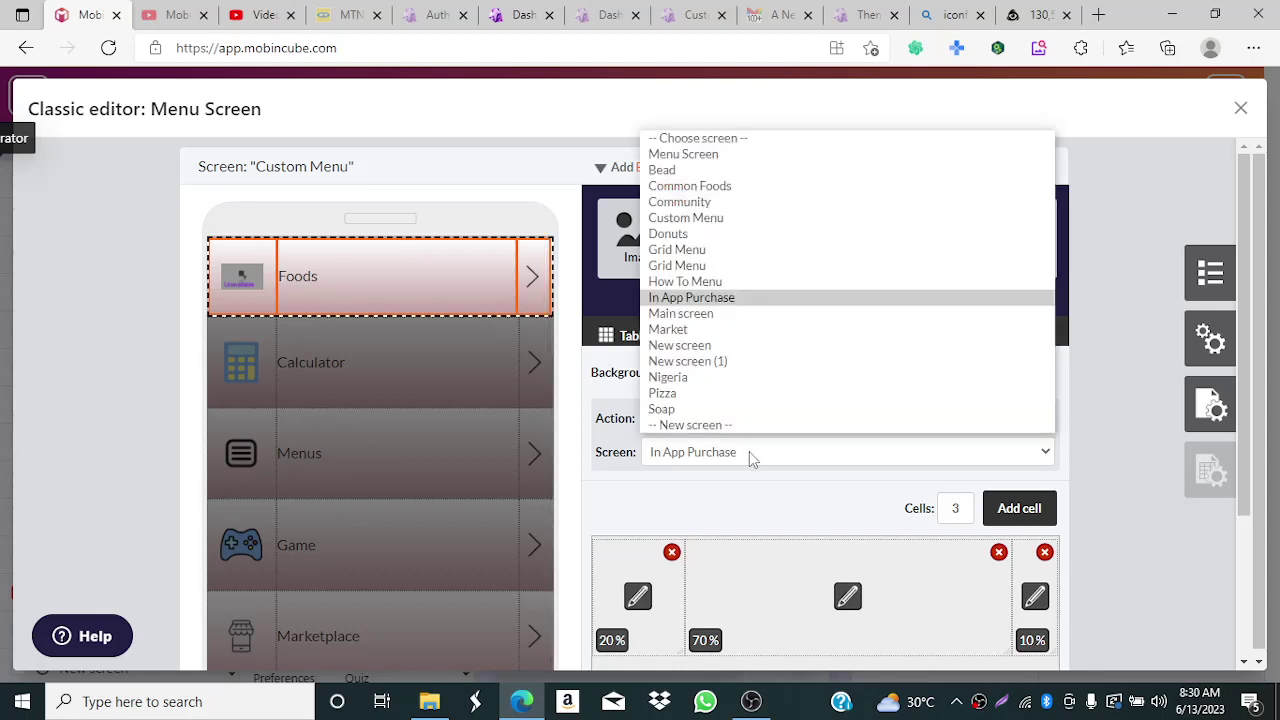
{"action": "left_click", "coordinate": [718, 186]}
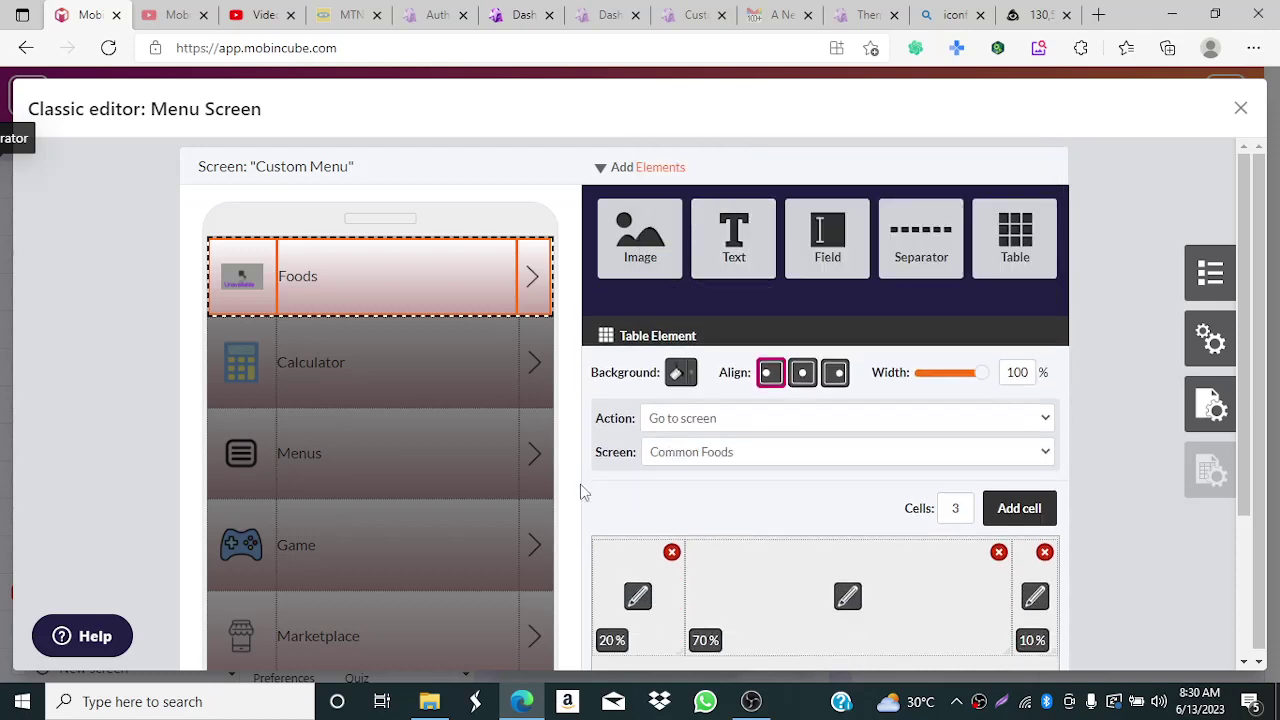
- Change the Calculator row's action to Go to screen, targeting a new screen named "Calculator"
{"action": "left_click", "coordinate": [410, 377]}
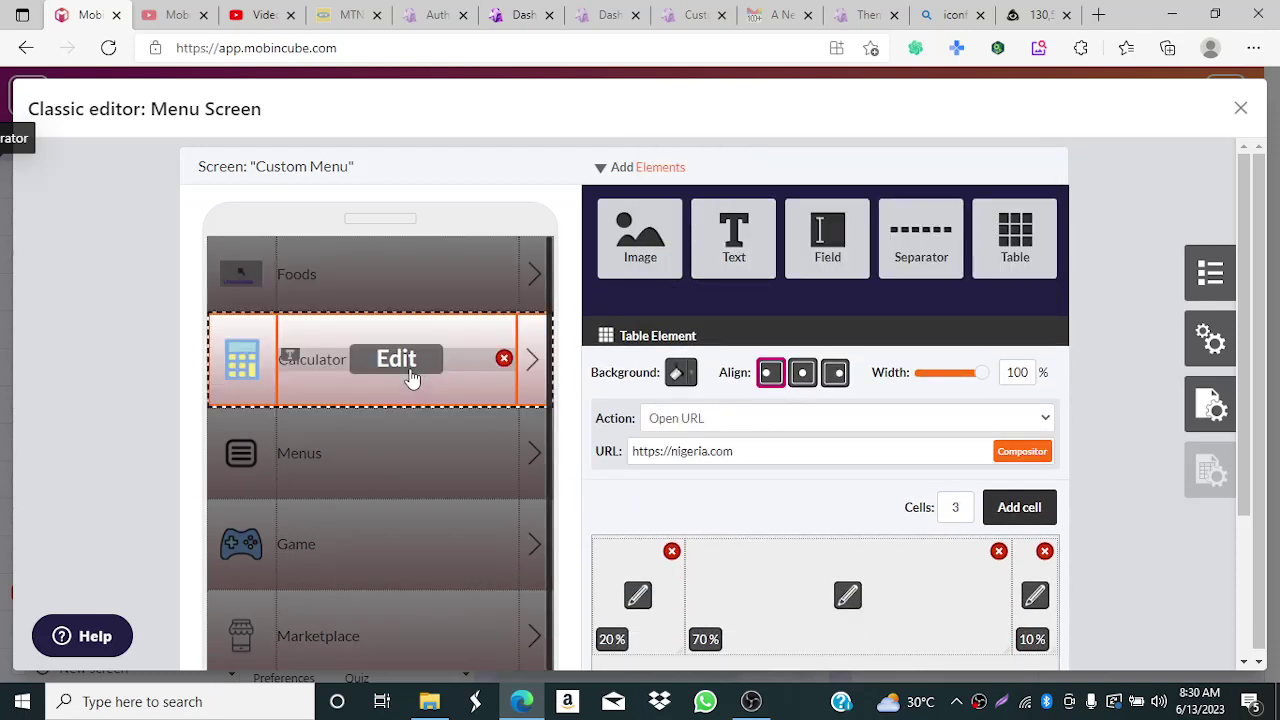
{"action": "left_click", "coordinate": [702, 421]}
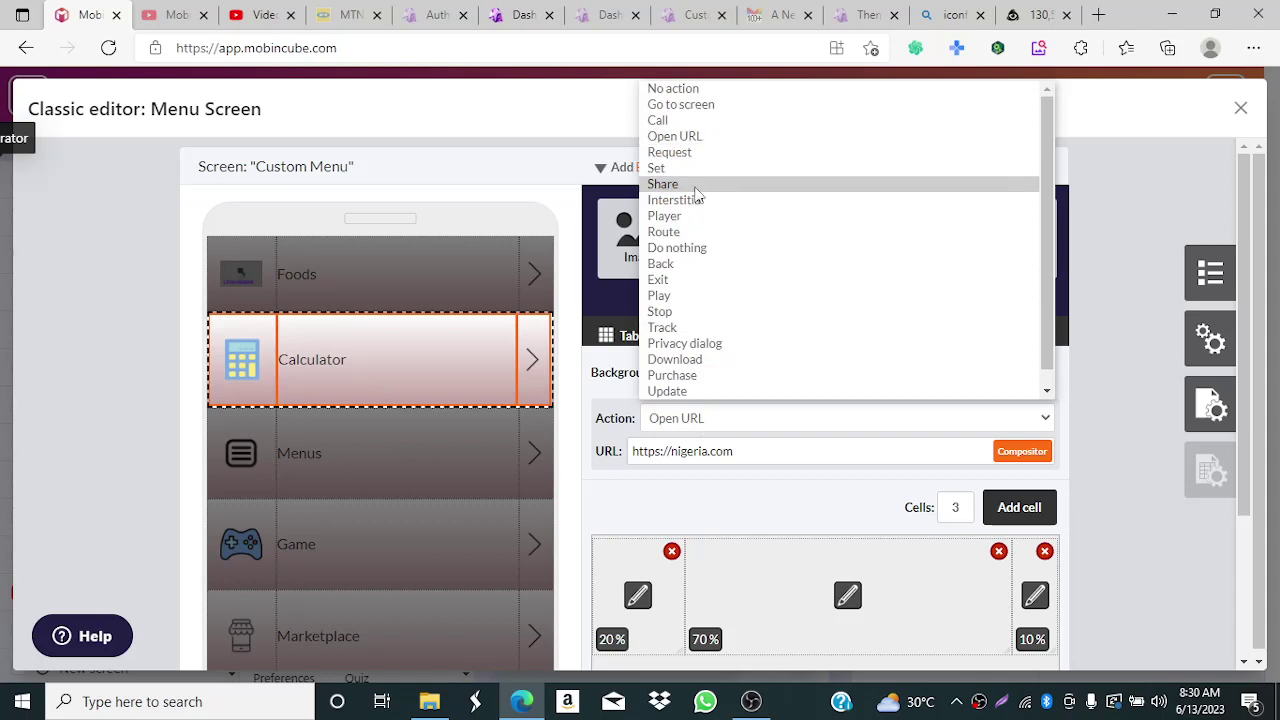
{"action": "left_click", "coordinate": [691, 105]}
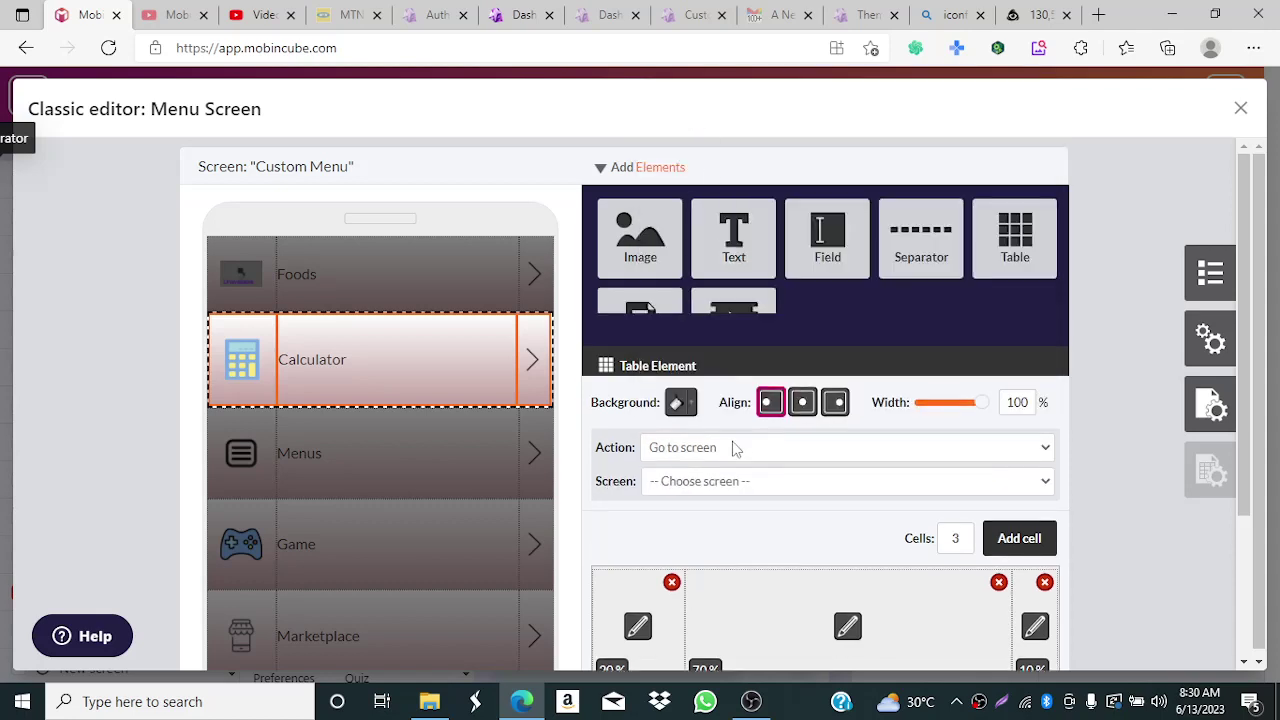
{"action": "left_click", "coordinate": [693, 459]}
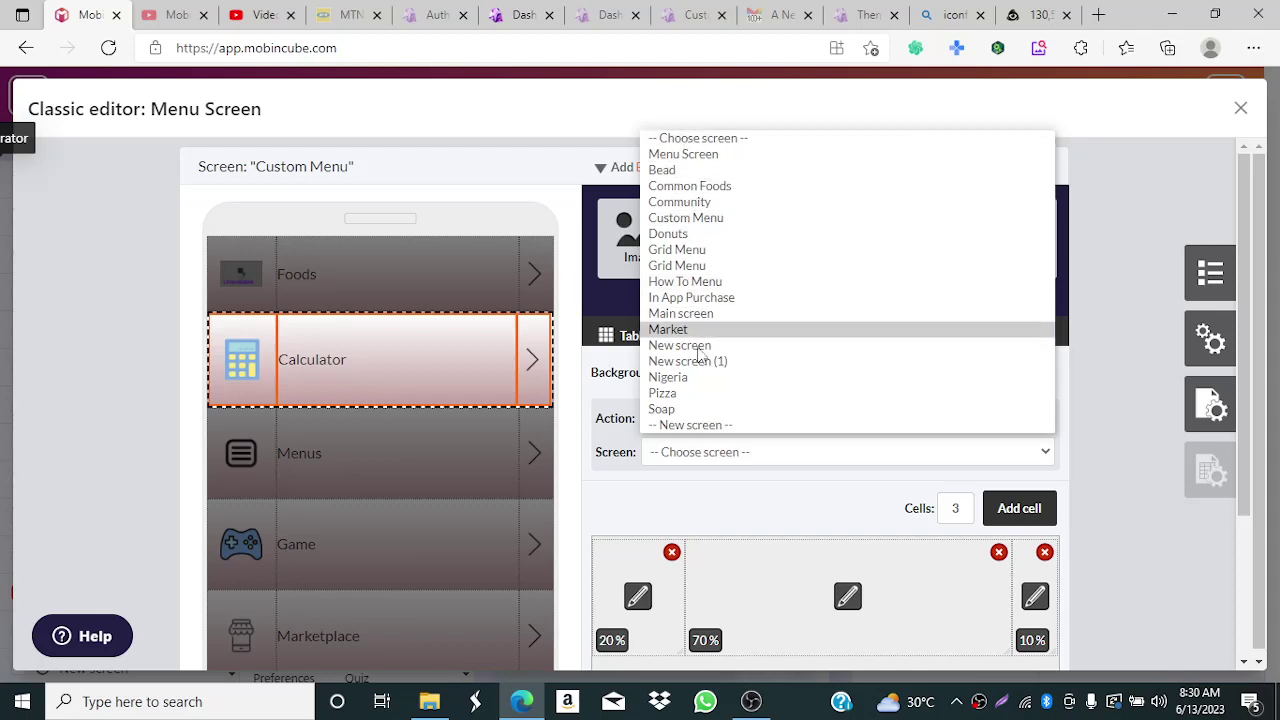
{"action": "left_click", "coordinate": [708, 426]}
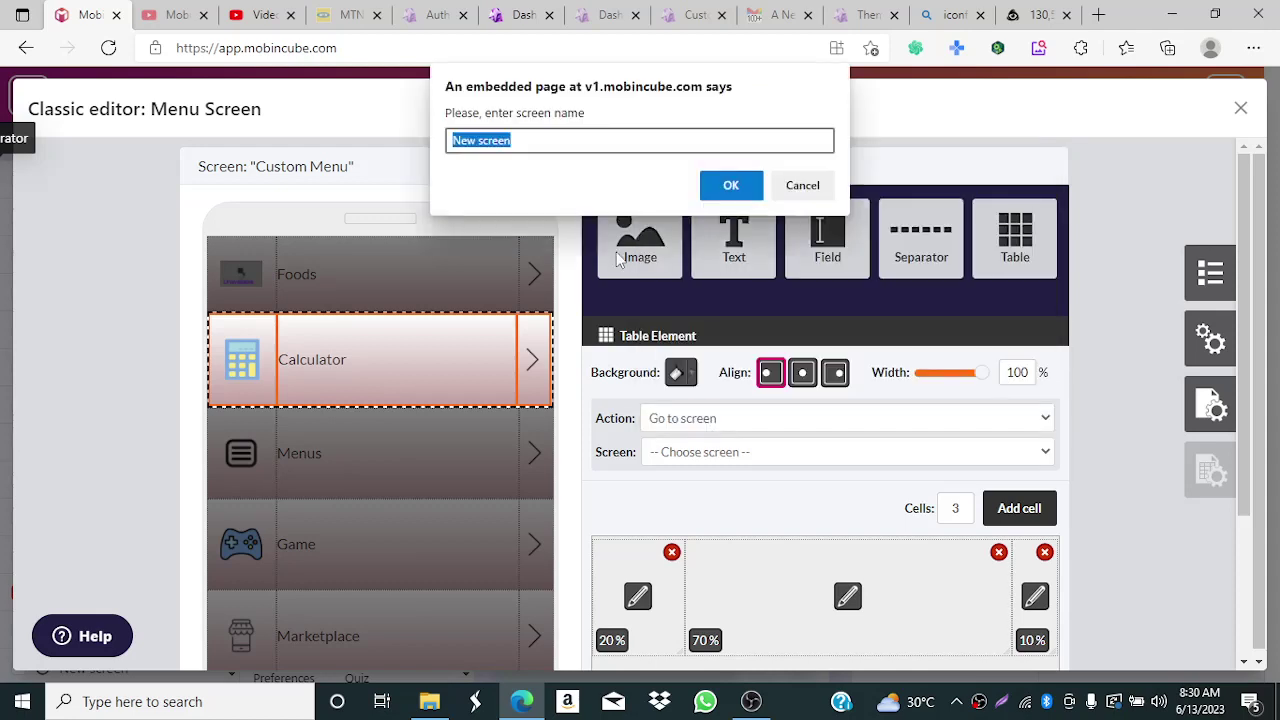
{"action": "type", "text": "Ca"}
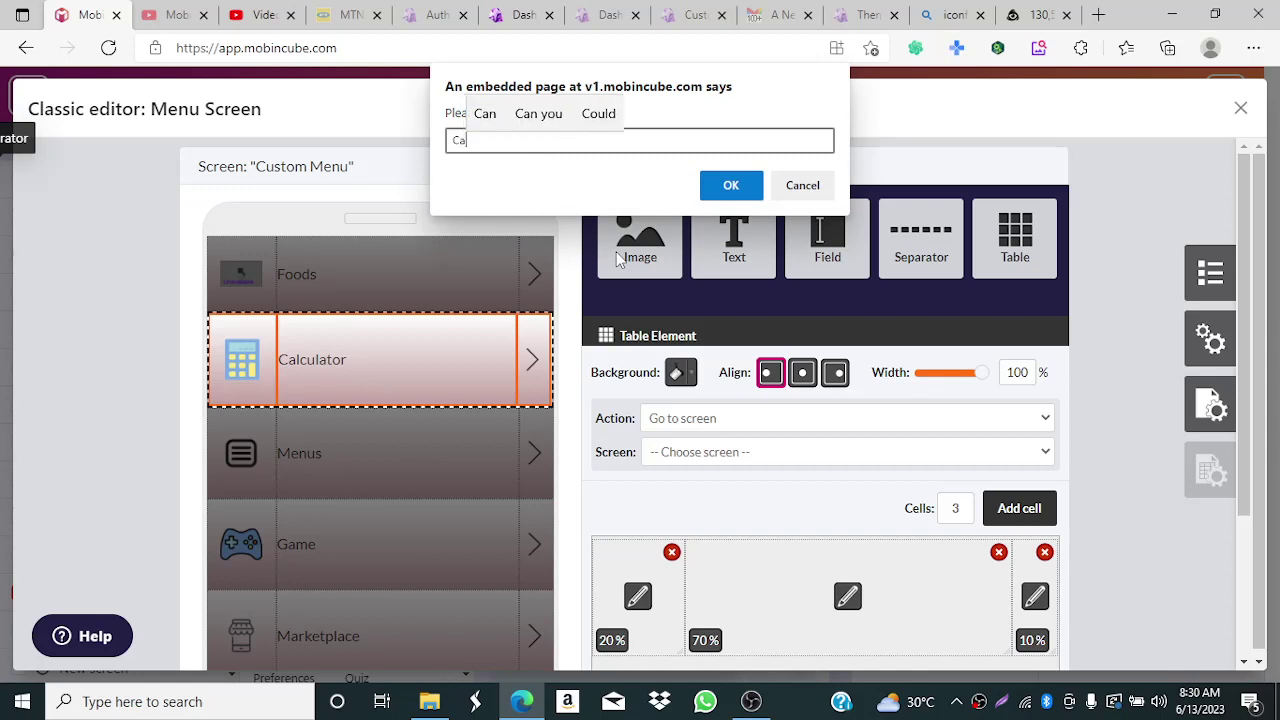
{"action": "type", "text": "lculator"}
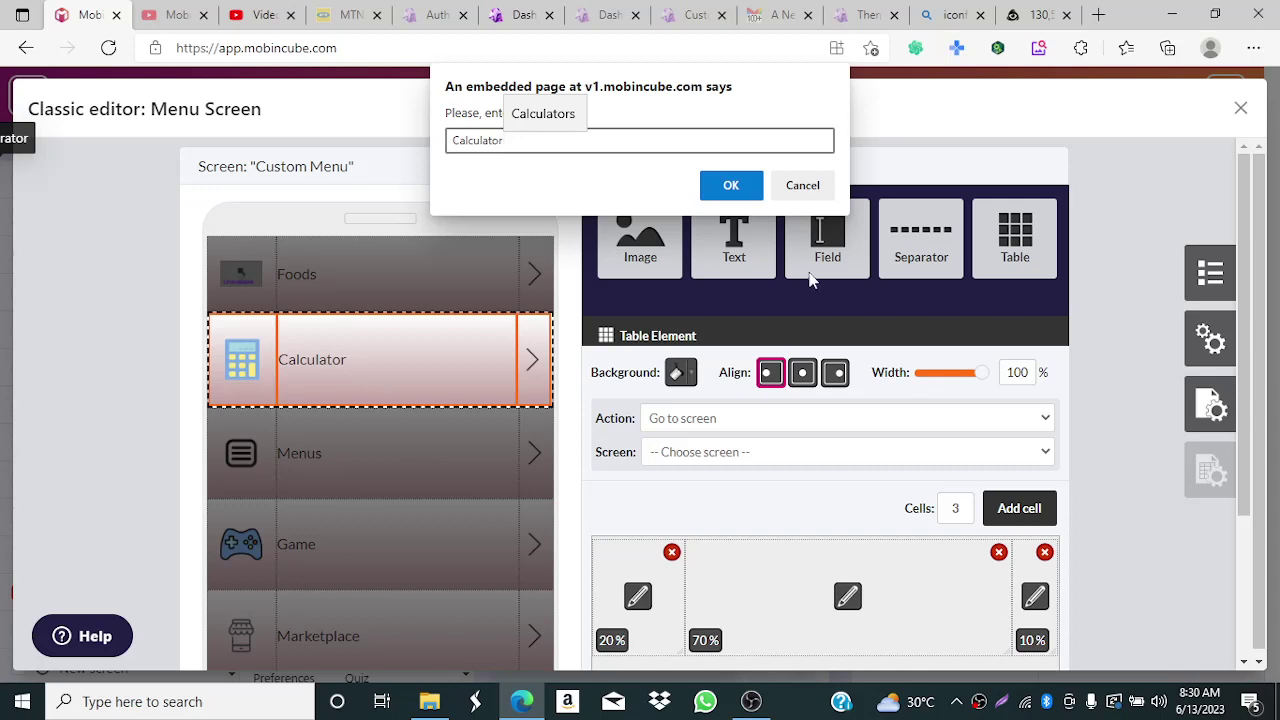
{"action": "left_click", "coordinate": [726, 188]}
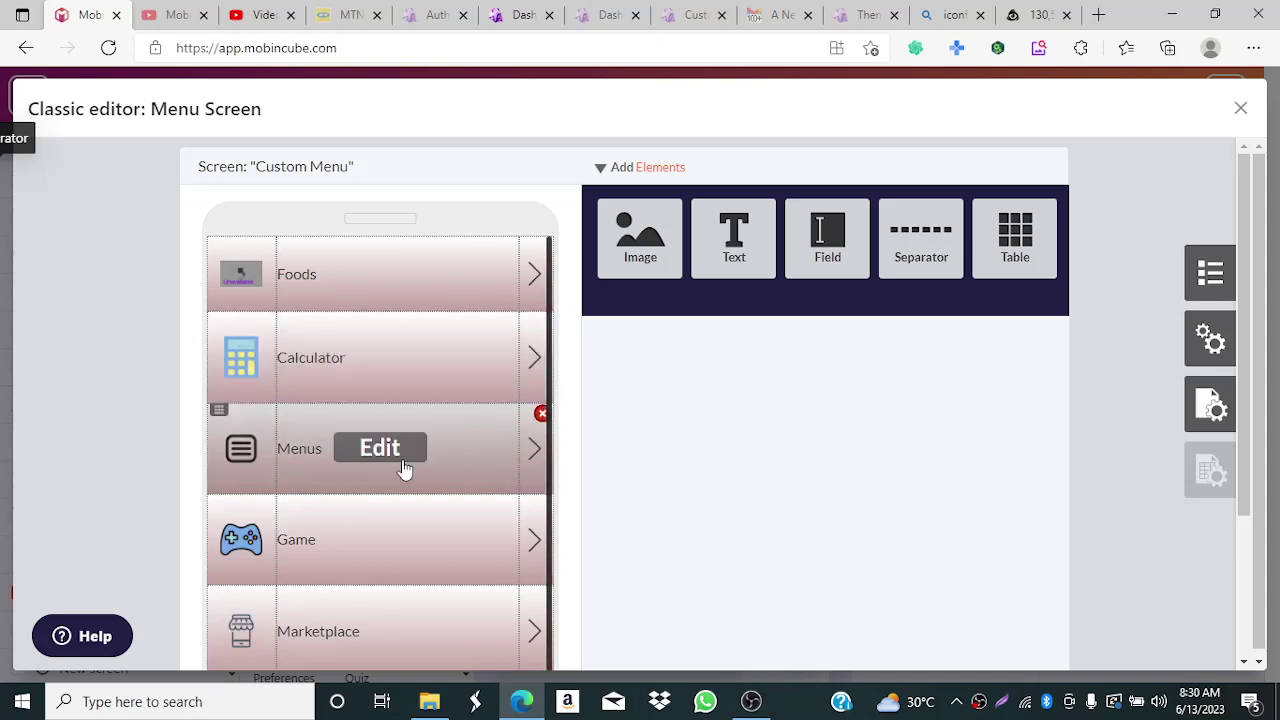
- Set the Menus row's target screen to Grid Menu
{"action": "left_click", "coordinate": [405, 468]}
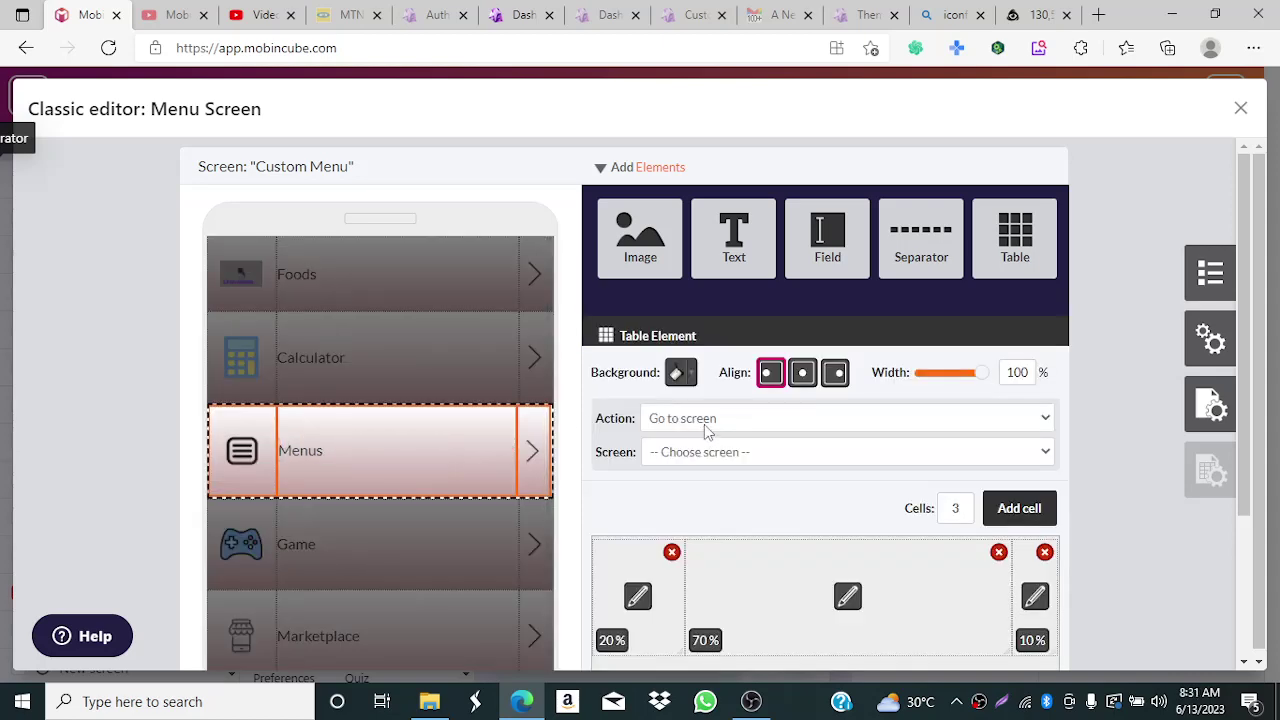
{"action": "left_click", "coordinate": [739, 459]}
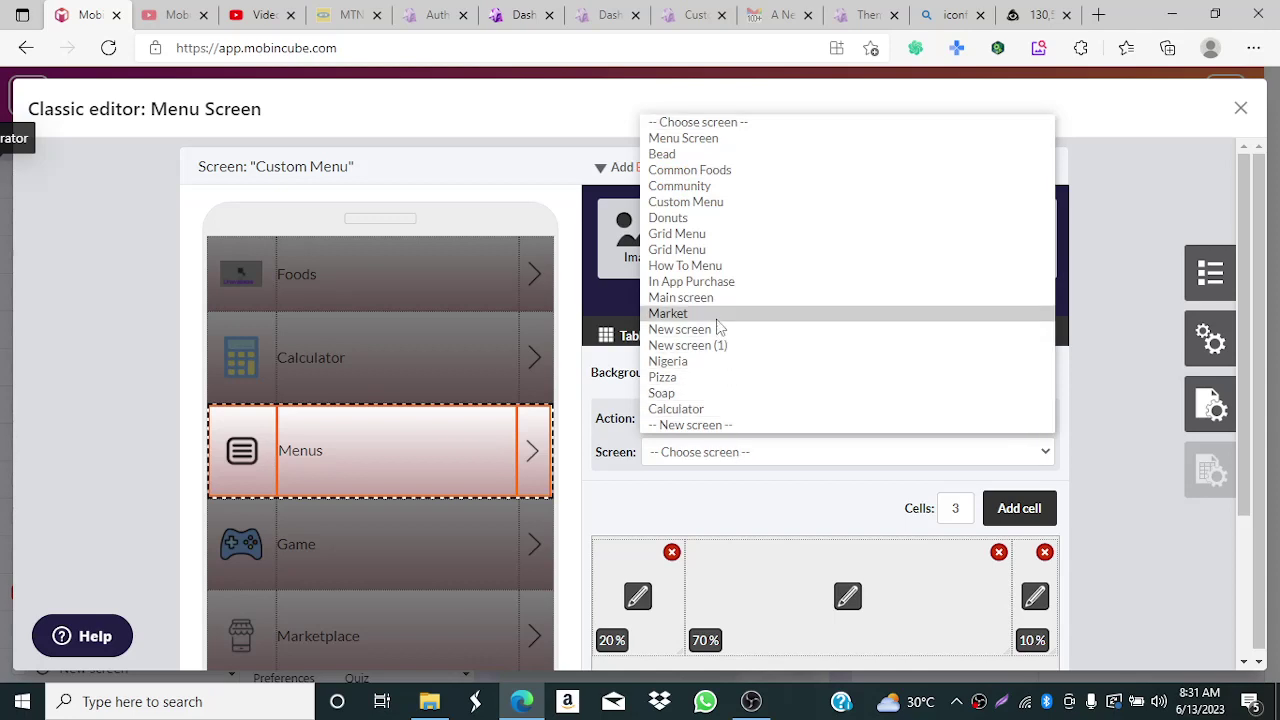
{"action": "left_click", "coordinate": [716, 241]}
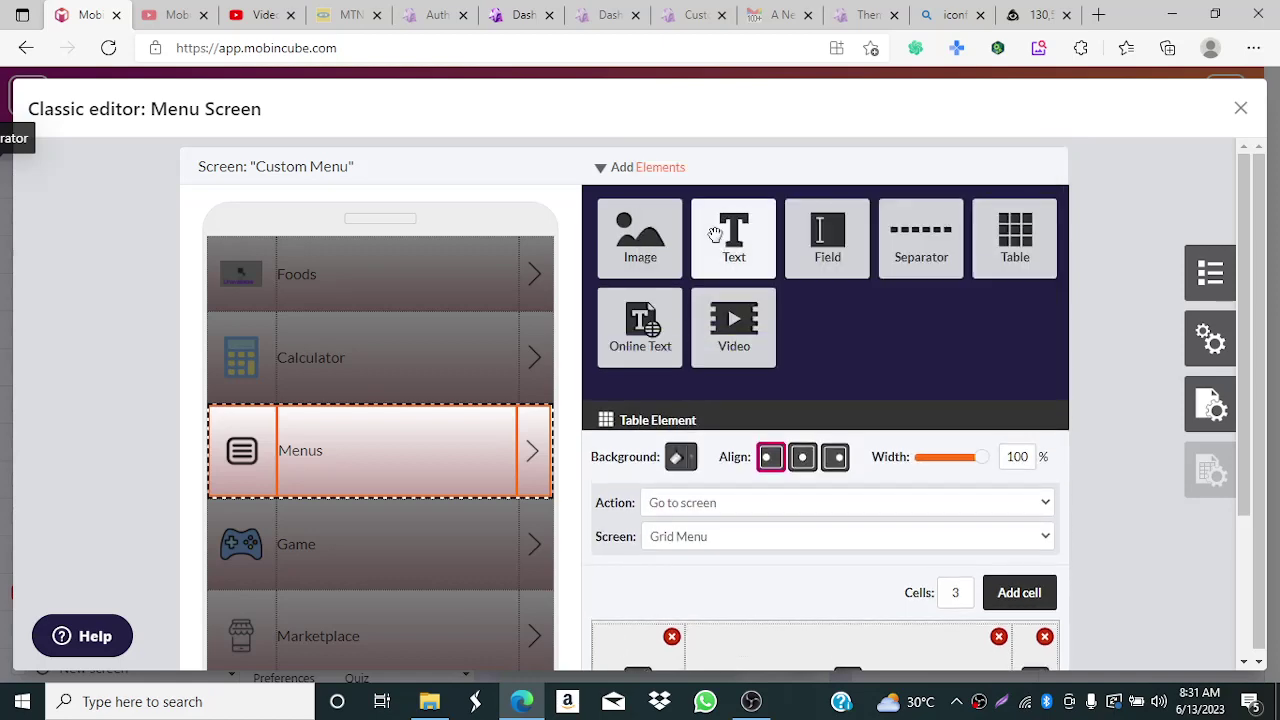
- Change the Game row's action to Go to screen, targeting a new screen named "Game"
{"action": "left_click", "coordinate": [393, 576]}
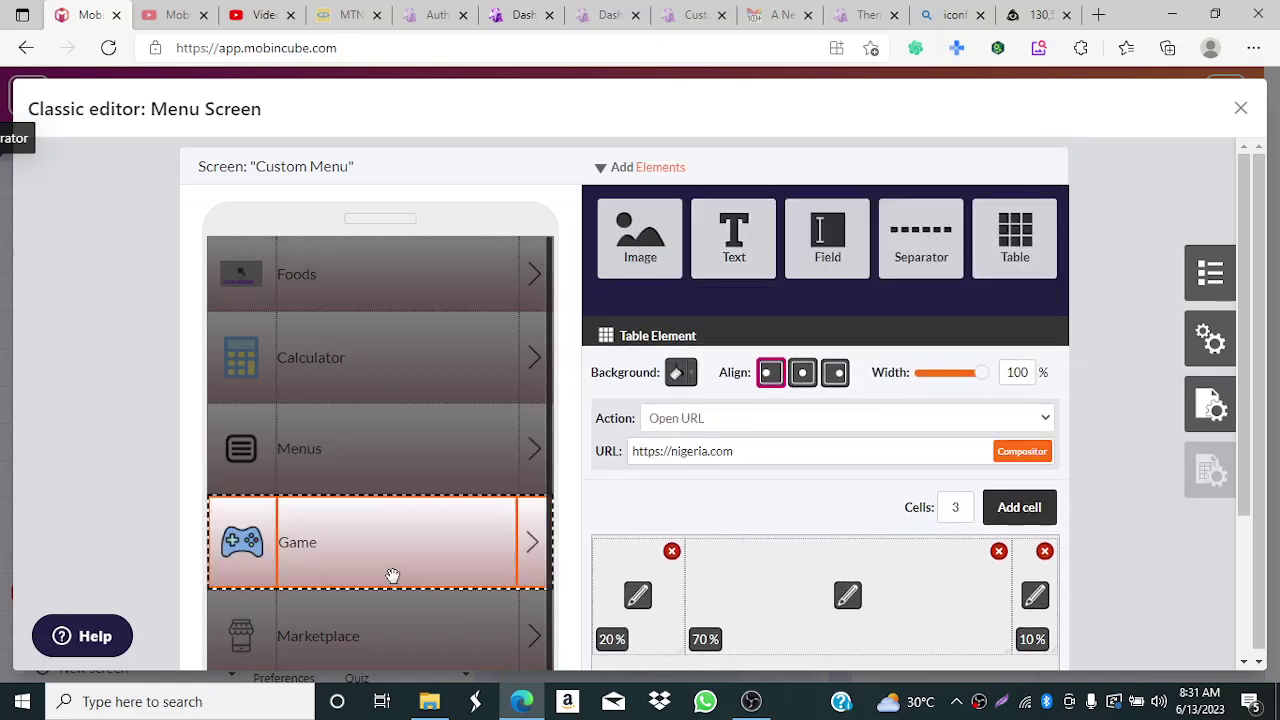
{"action": "left_click", "coordinate": [726, 420]}
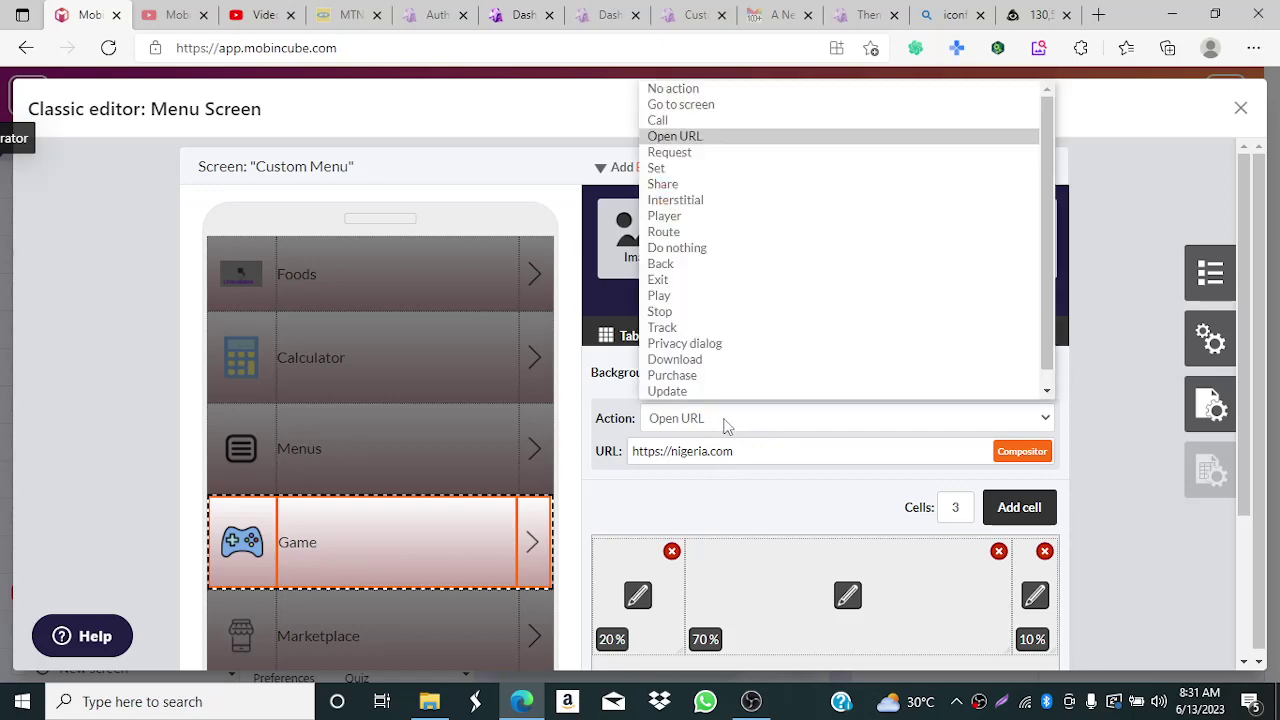
{"action": "left_click", "coordinate": [700, 106]}
{"action": "left_click", "coordinate": [692, 458]}
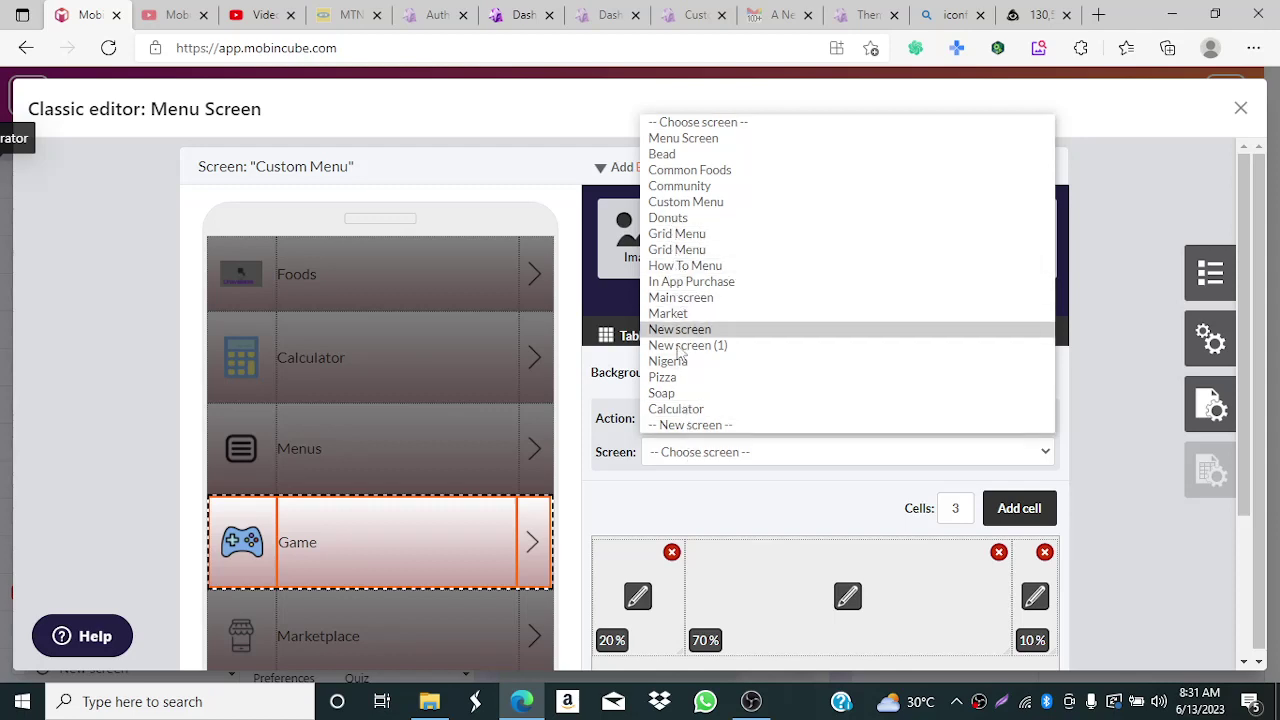
{"action": "left_click", "coordinate": [695, 427]}
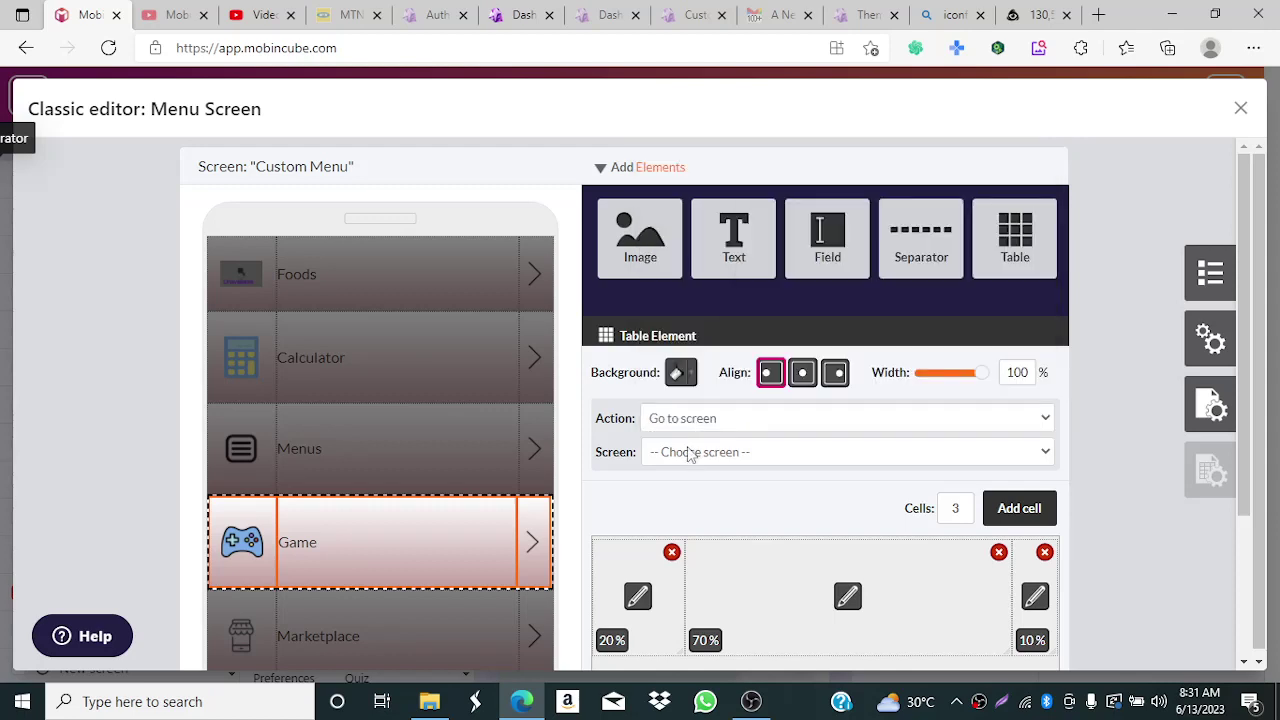
{"action": "left_click", "coordinate": [716, 452]}
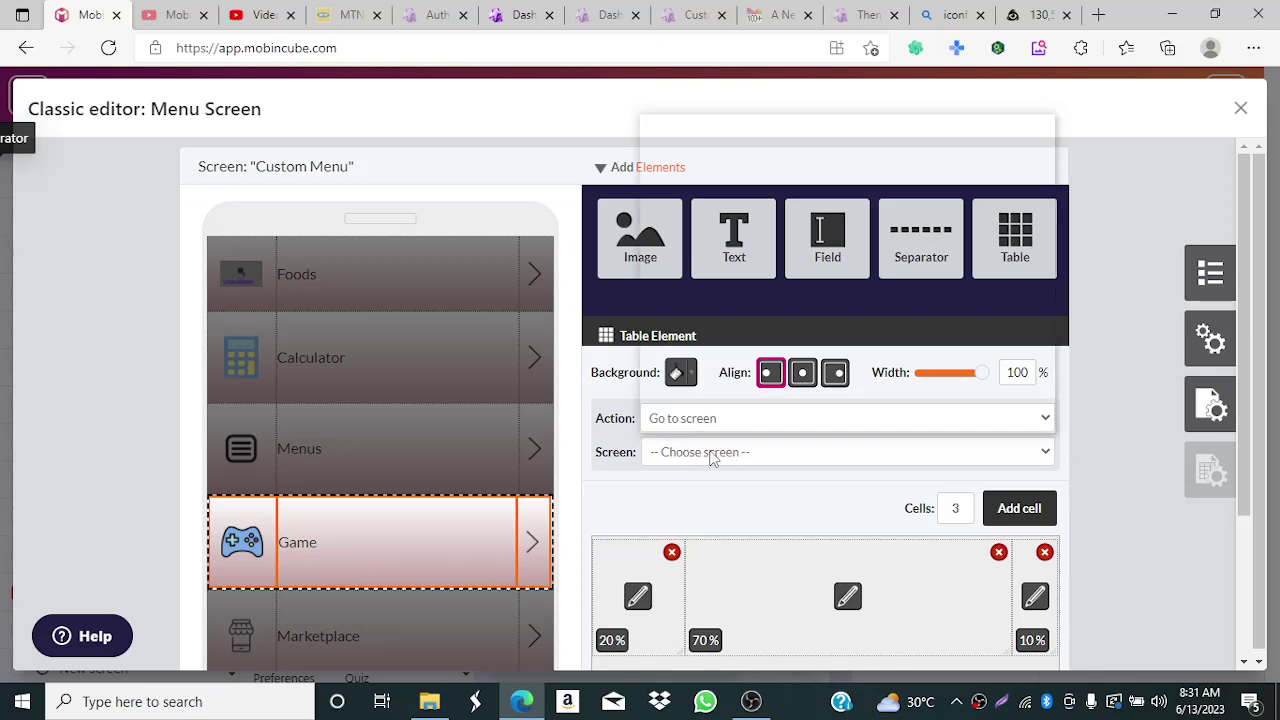
{"action": "left_click", "coordinate": [702, 428]}
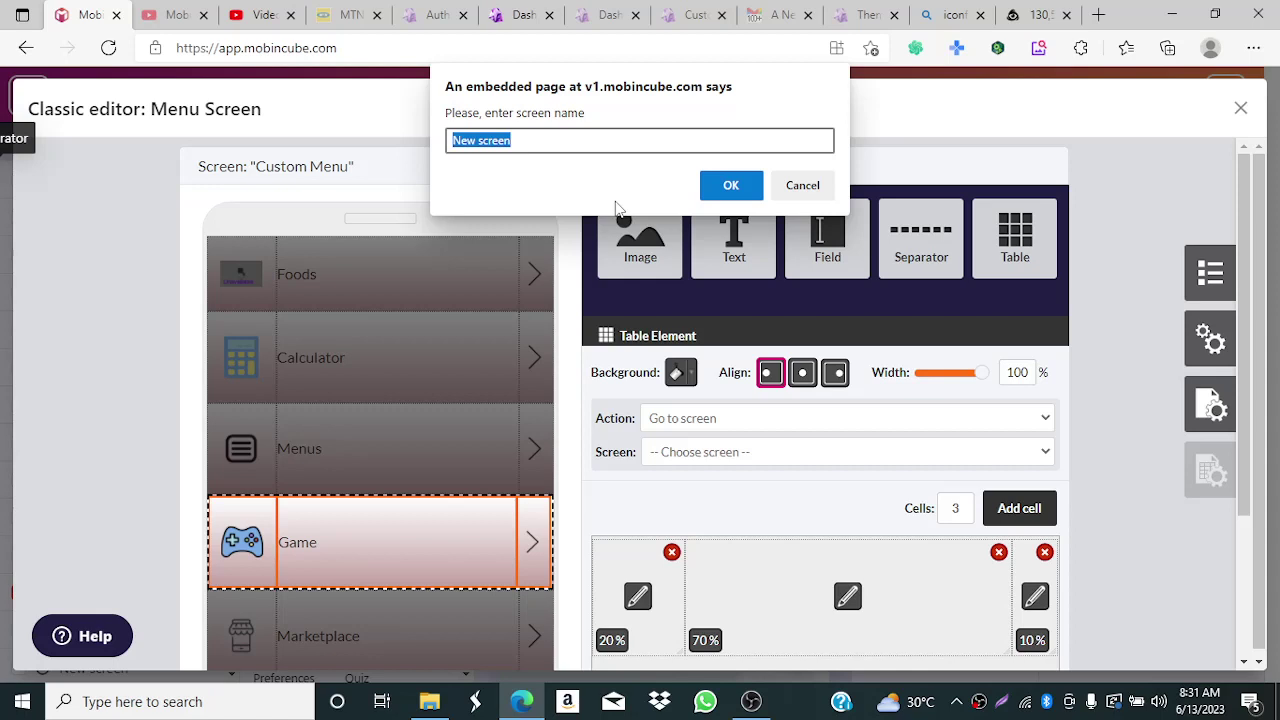
{"action": "type", "text": "Game"}
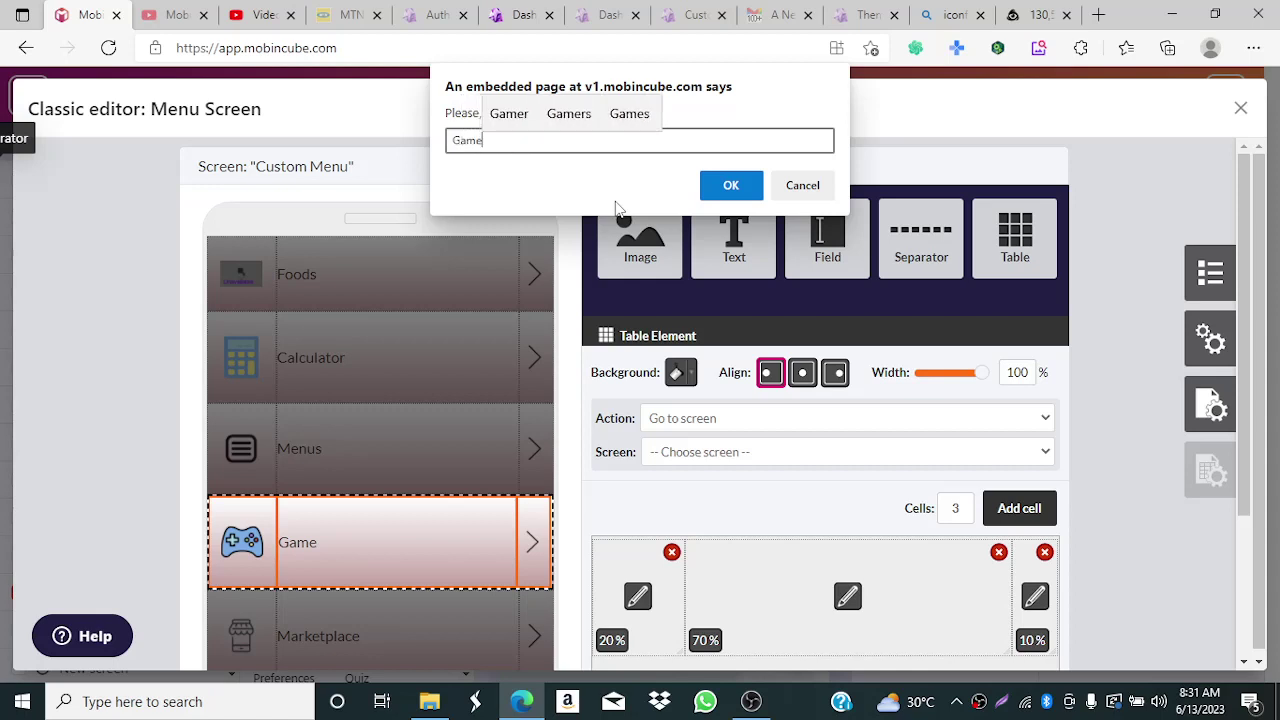
{"action": "left_click", "coordinate": [712, 190]}
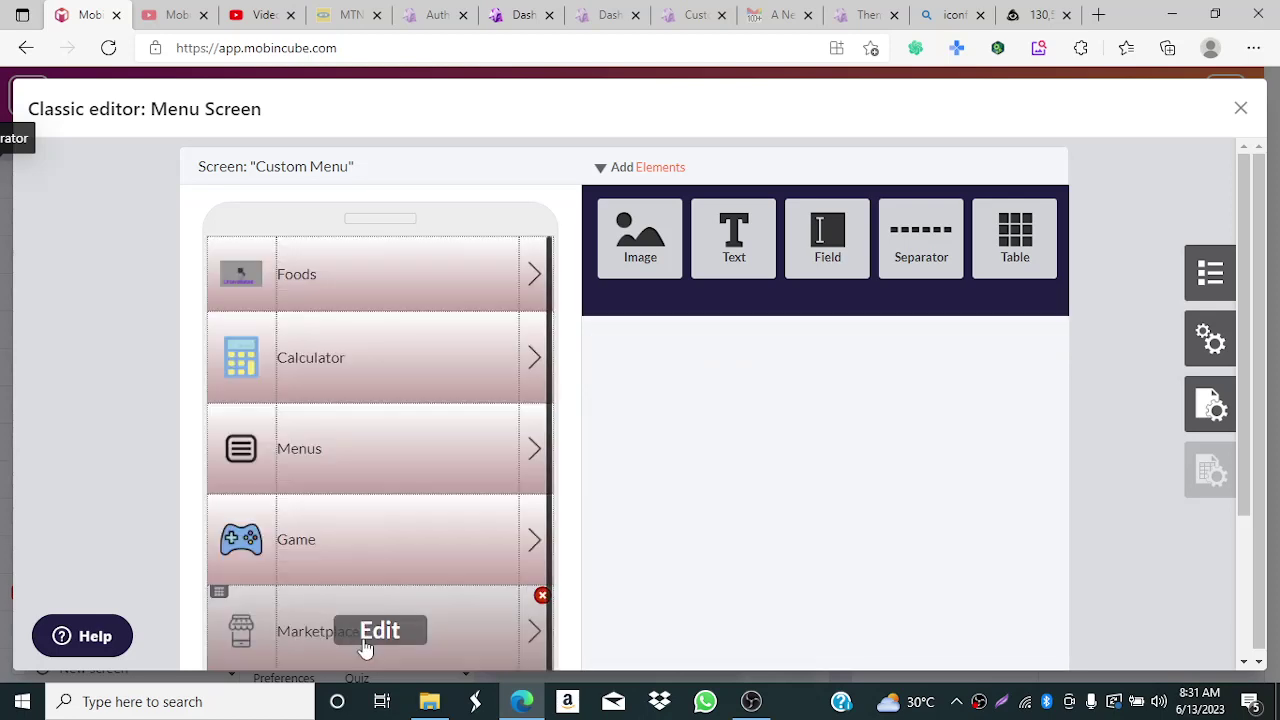
- Change the Marketplace row's action to Go to screen, targeting a new screen named "Marketplace"
{"action": "left_click", "coordinate": [316, 640]}
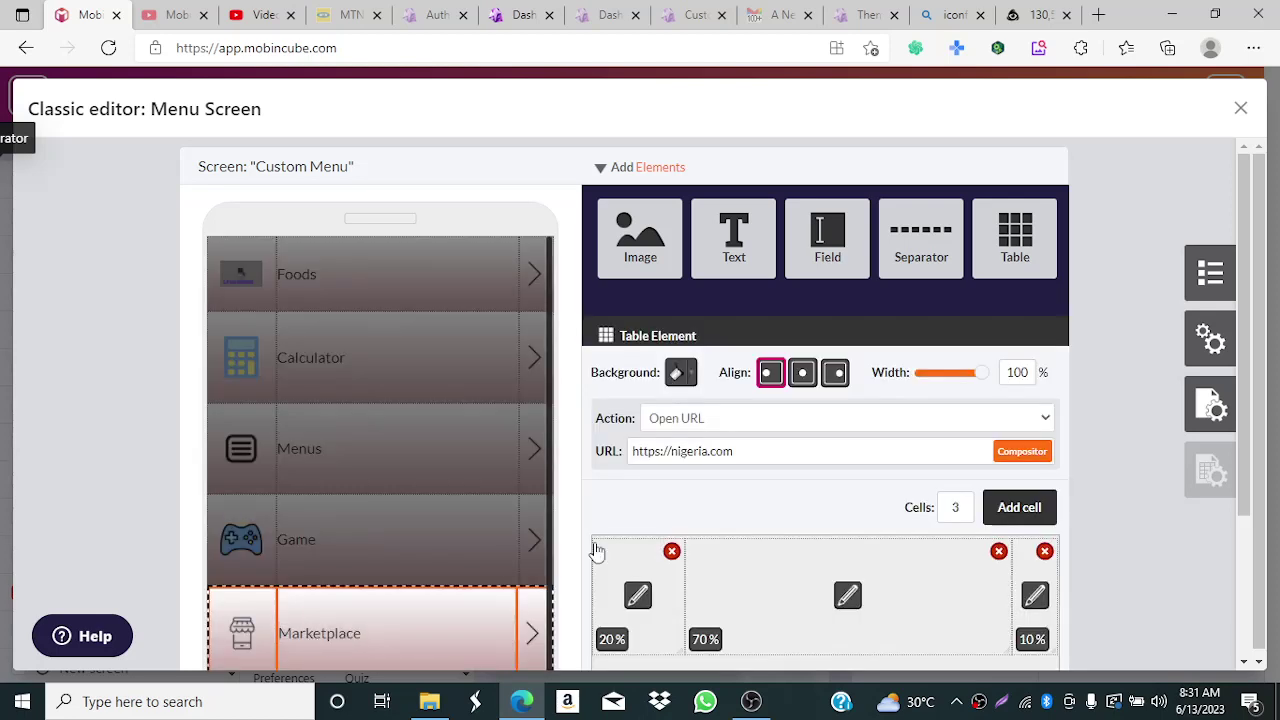
{"action": "left_click", "coordinate": [734, 419]}
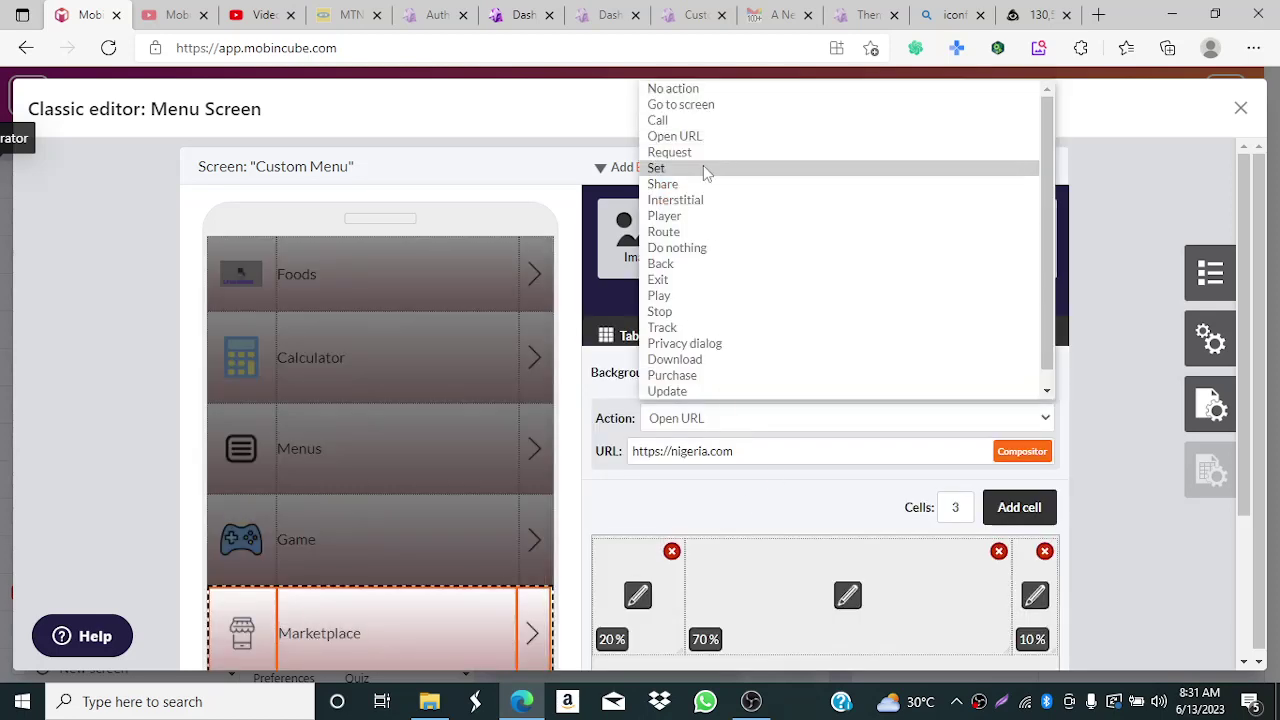
{"action": "left_click", "coordinate": [698, 106]}
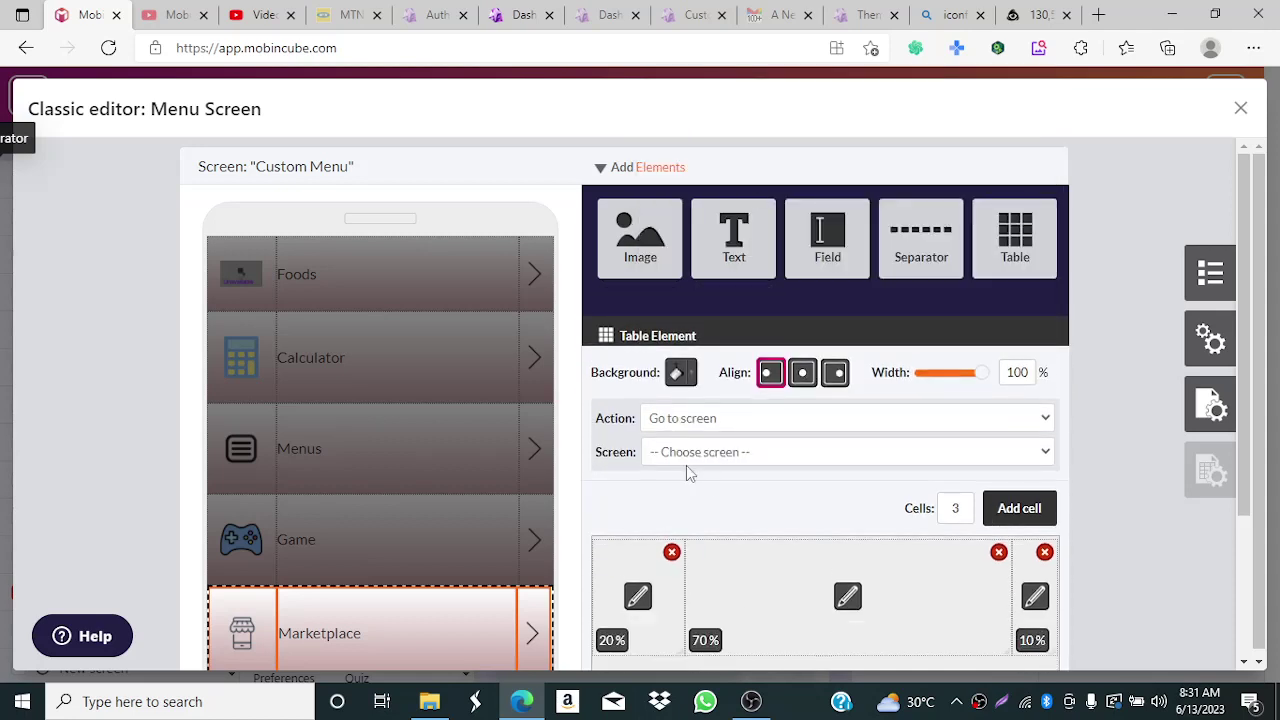
{"action": "left_click", "coordinate": [680, 460]}
{"action": "scroll", "coordinate": [696, 436], "scroll_direction": "down", "scroll_amount": 1}
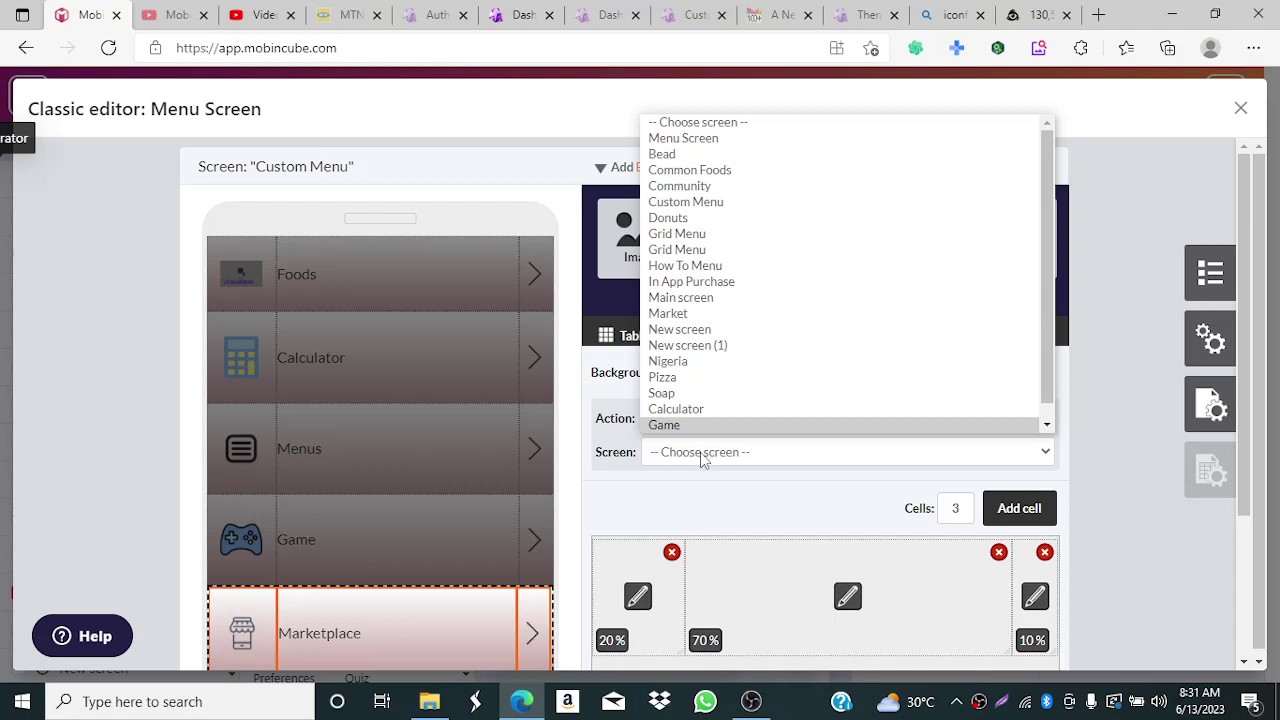
{"action": "left_click", "coordinate": [703, 458]}
{"action": "left_click", "coordinate": [703, 455]}
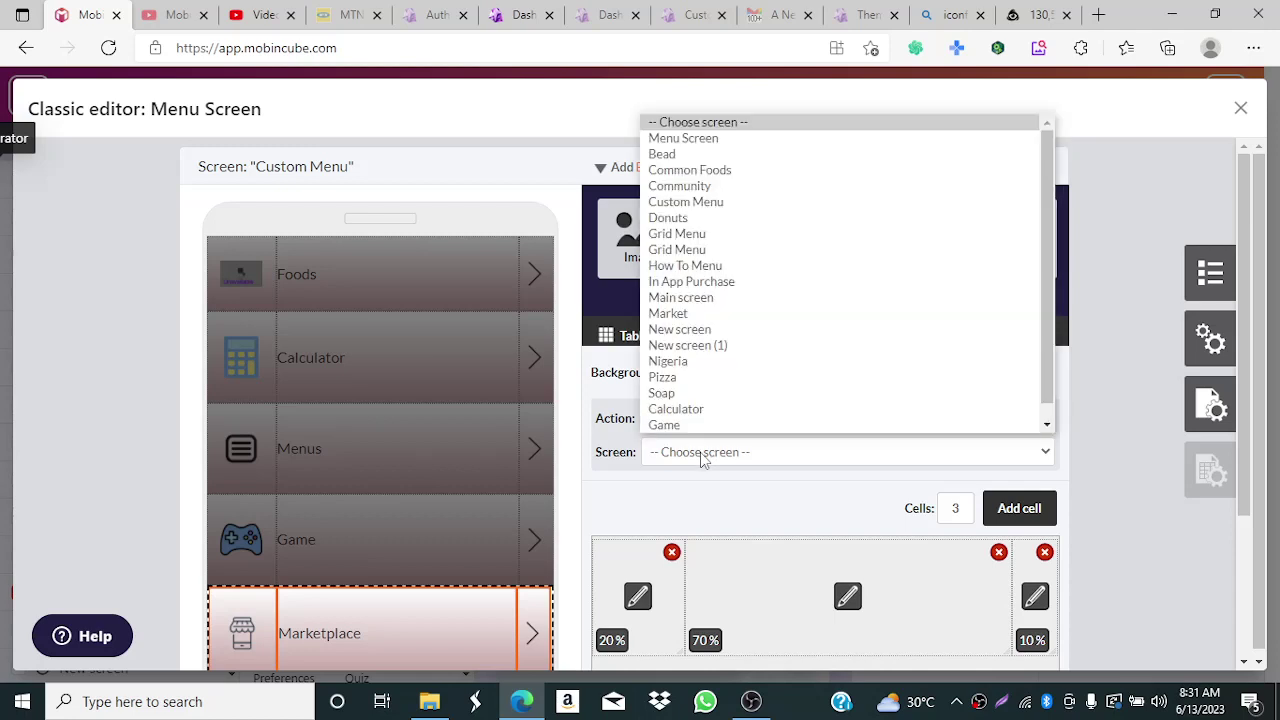
{"action": "scroll", "coordinate": [860, 370], "scroll_direction": "down", "scroll_amount": 1}
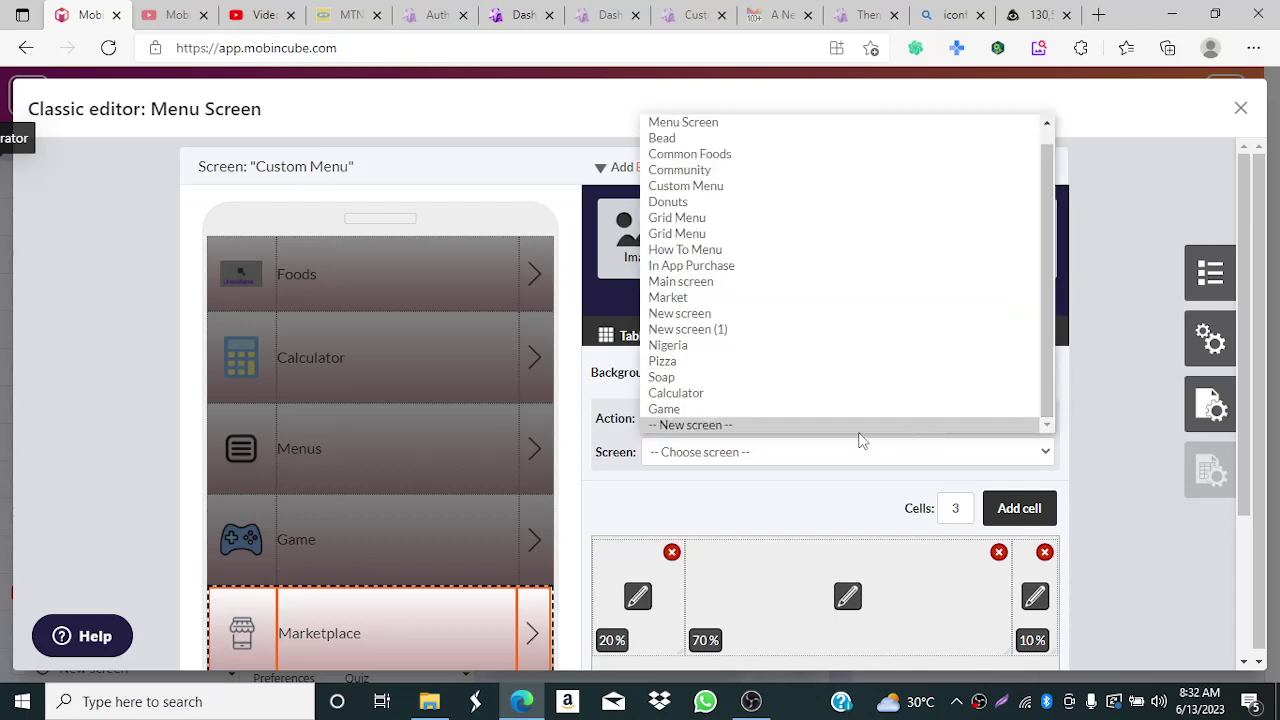
{"action": "left_click", "coordinate": [856, 428]}
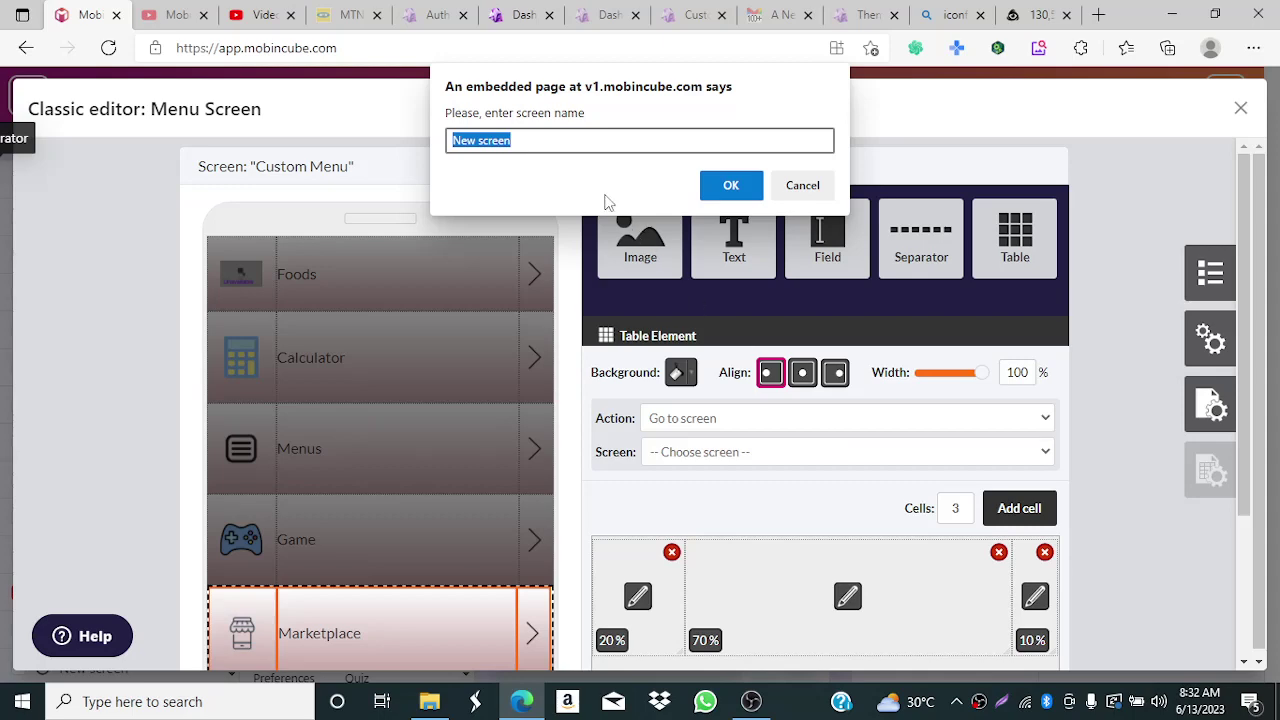
{"action": "type", "text": "Mark"}
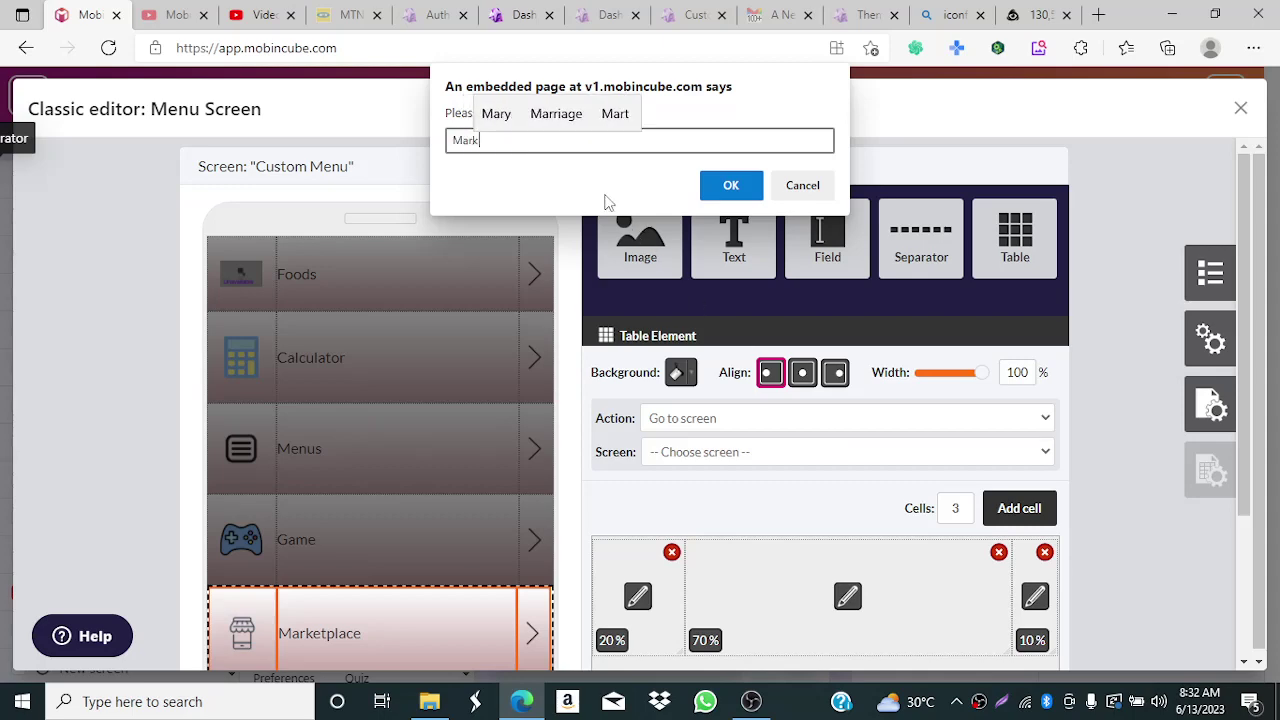
{"action": "type", "text": "etplace"}
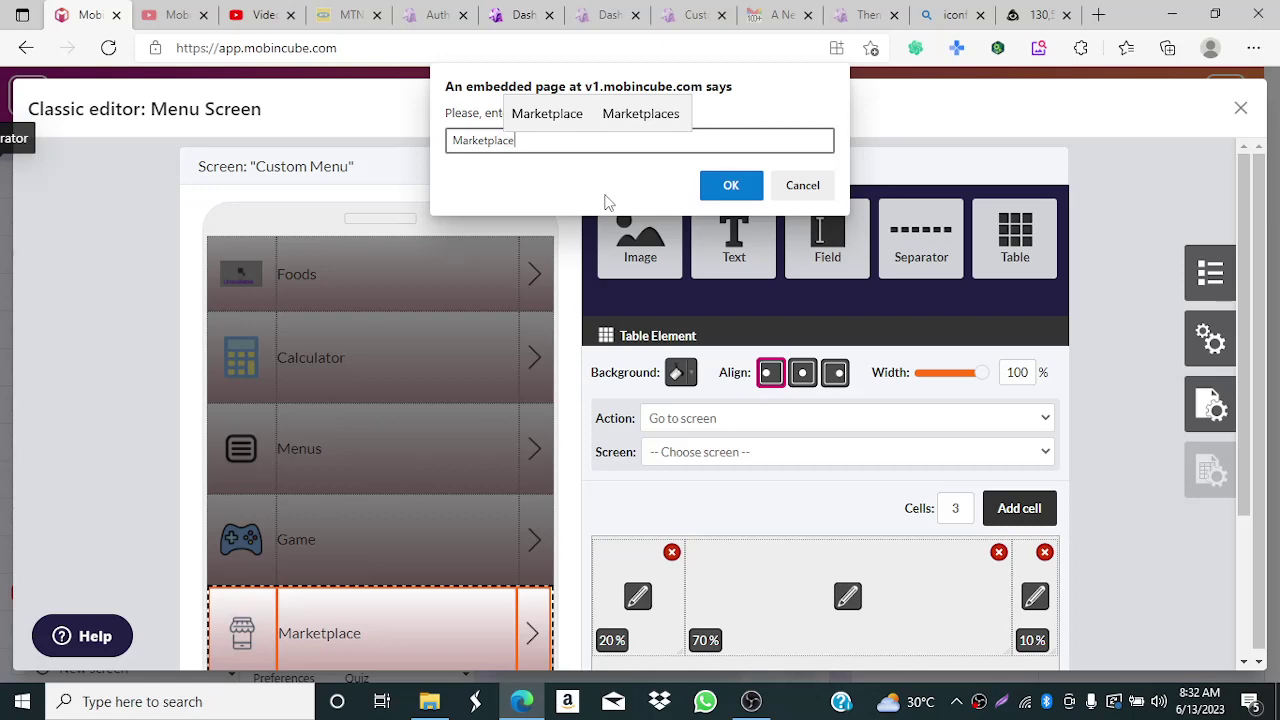
{"action": "left_click", "coordinate": [715, 186]}
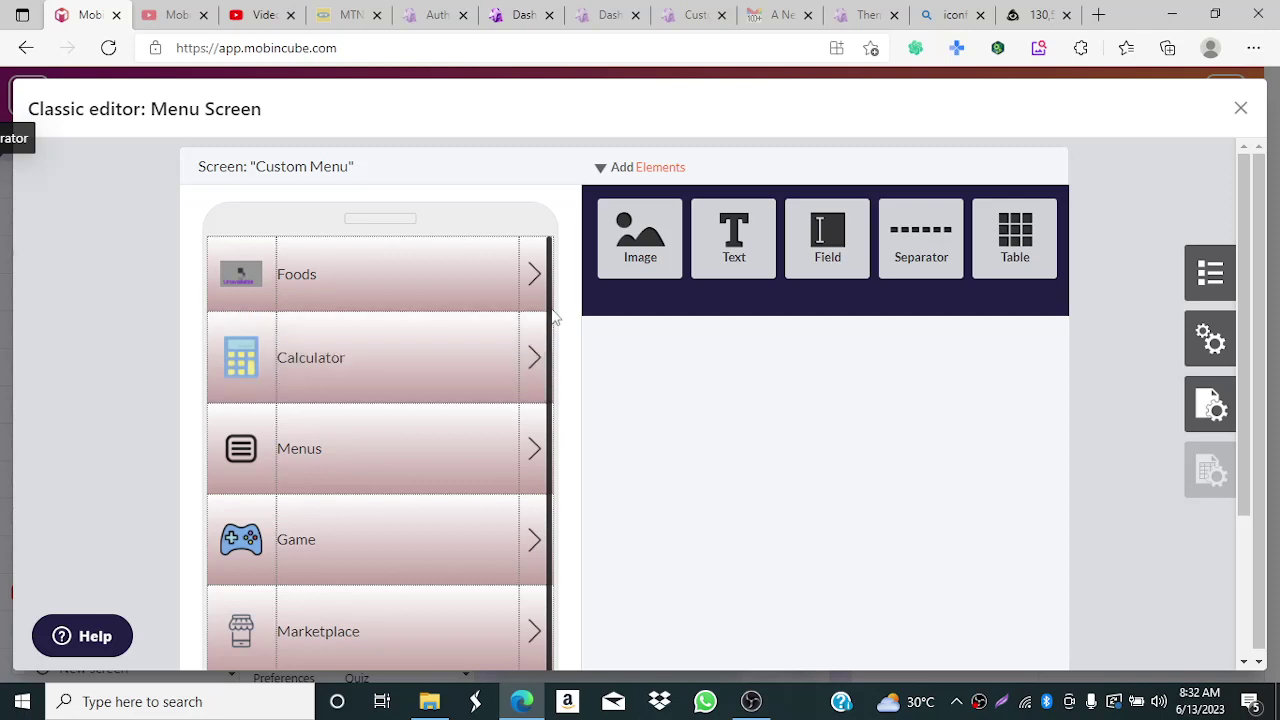
{"action": "scroll", "coordinate": [549, 316], "scroll_direction": "down", "scroll_amount": 1}
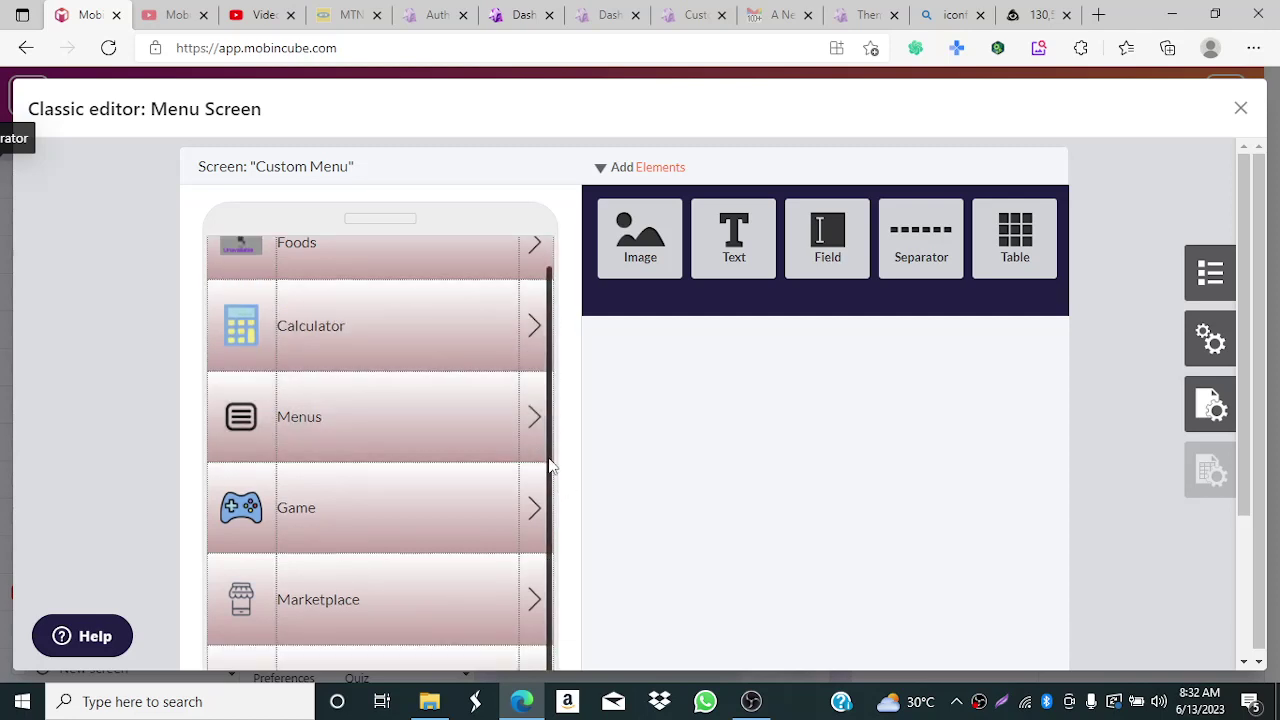
- Review the icons and labels of the Custom Menu rows in the classic editor and close the editor
{"action": "scroll", "coordinate": [547, 398], "scroll_direction": "up", "scroll_amount": 1}
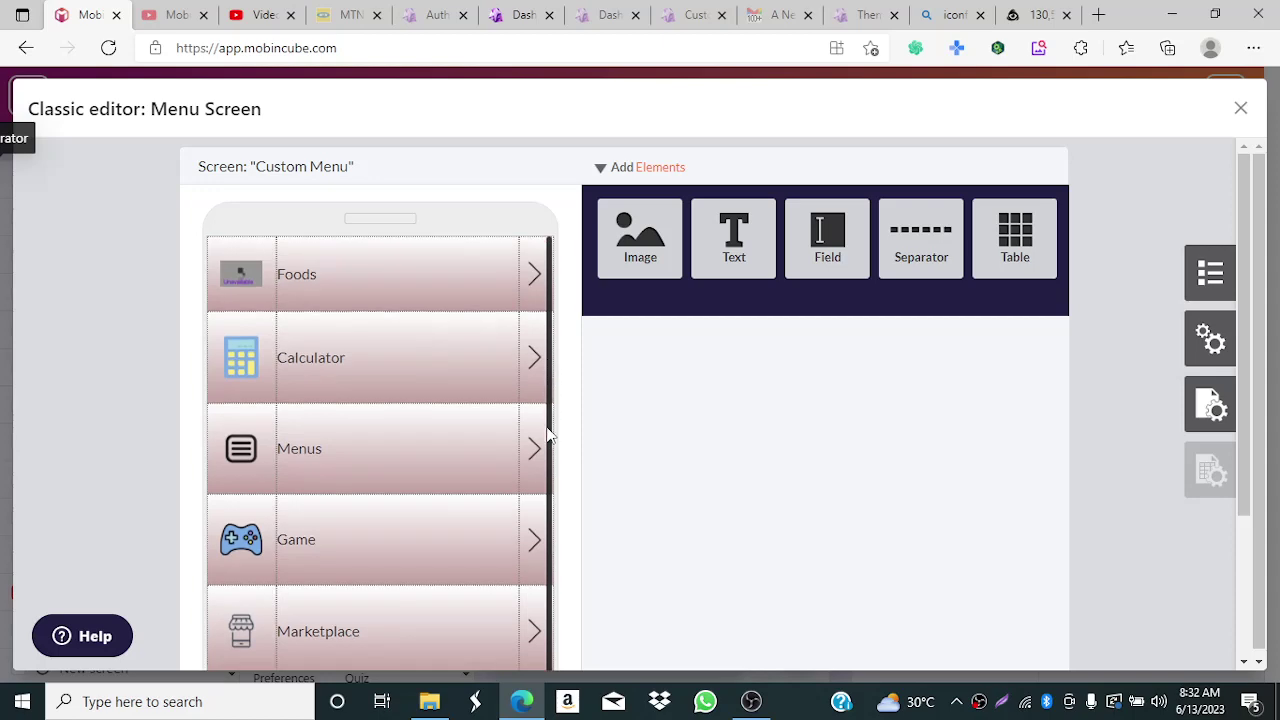
{"action": "scroll", "coordinate": [551, 437], "scroll_direction": "down", "scroll_amount": 1}
{"action": "scroll", "coordinate": [565, 332], "scroll_direction": "up", "scroll_amount": 1}
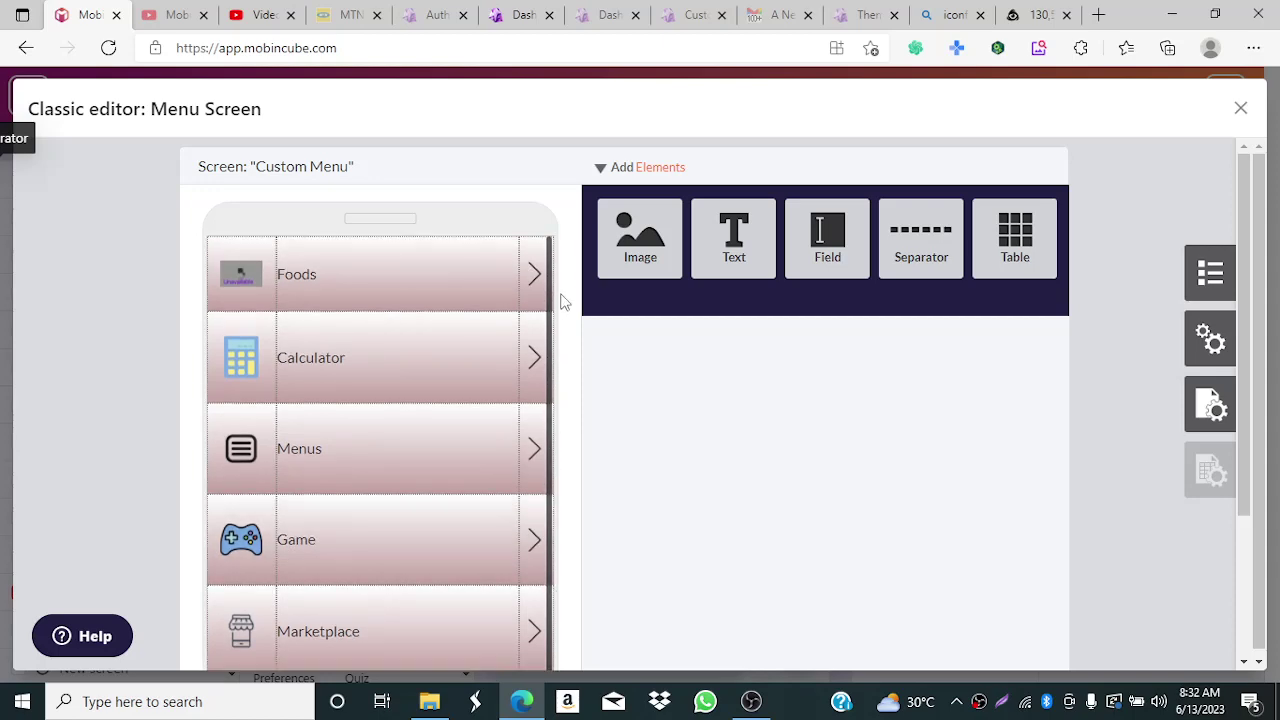
{"action": "mouse_move", "coordinate": [324, 340]}
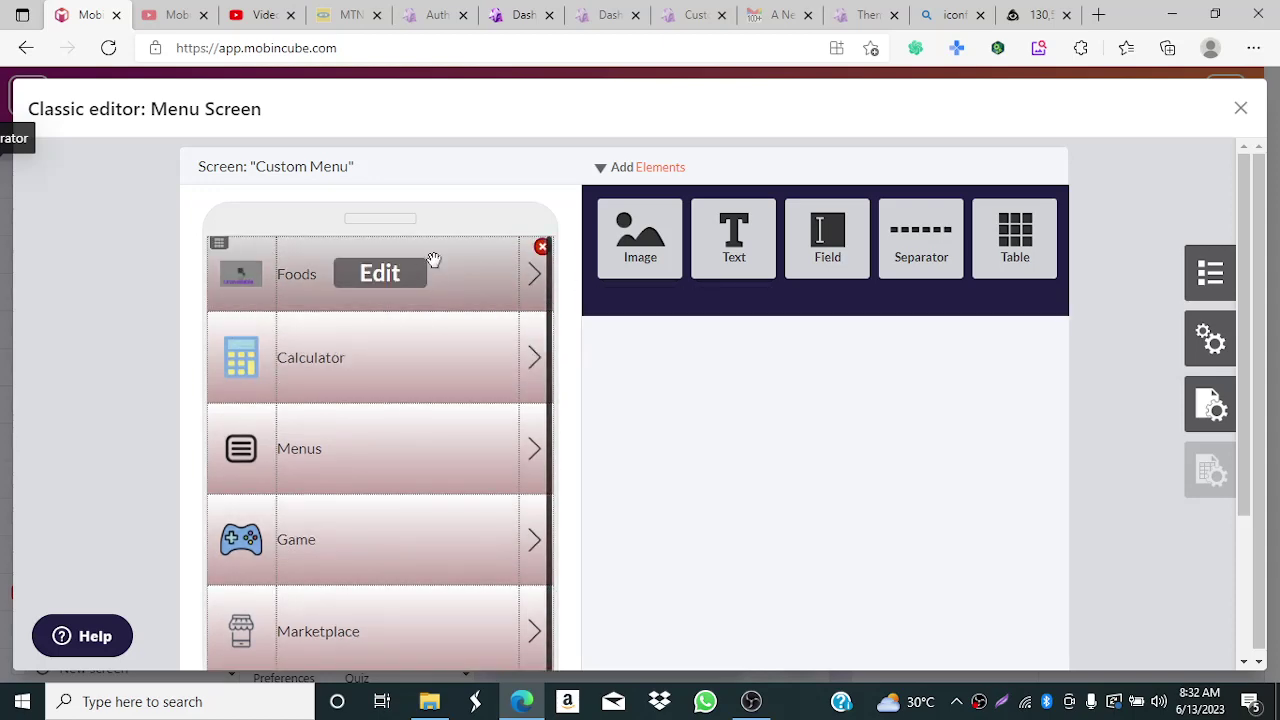
{"action": "mouse_move", "coordinate": [620, 293]}
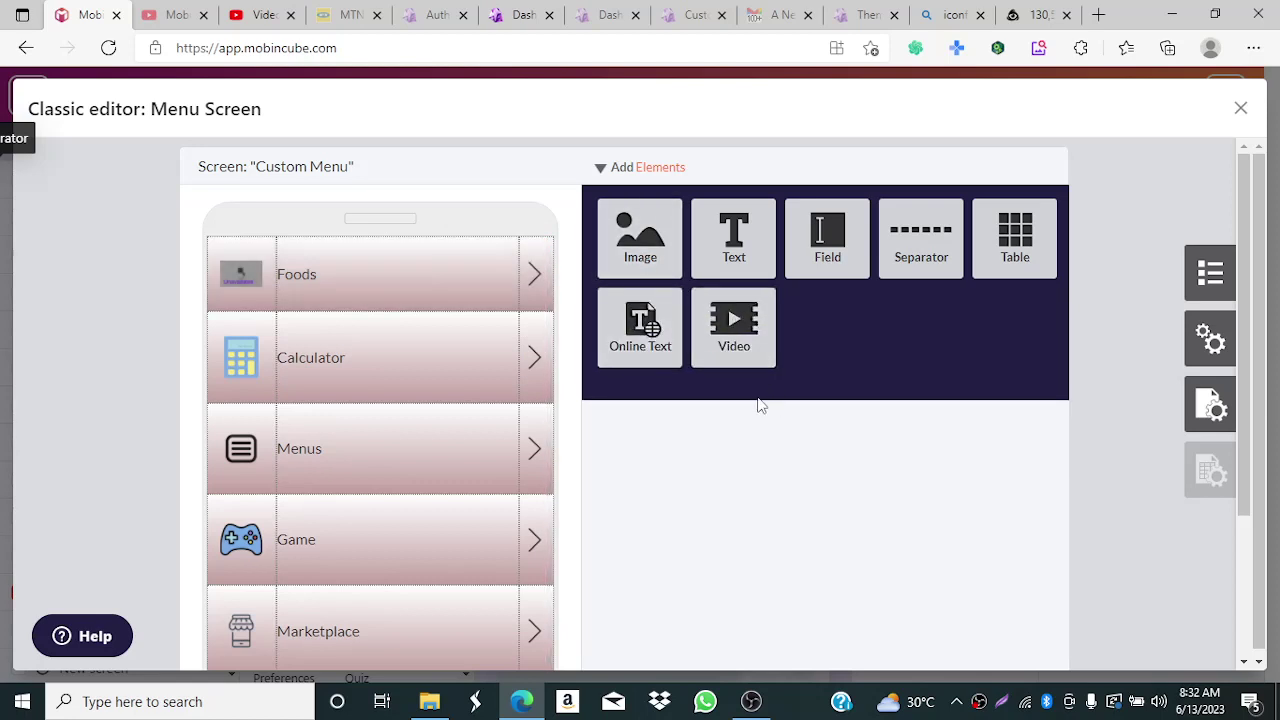
{"action": "mouse_move", "coordinate": [518, 288]}
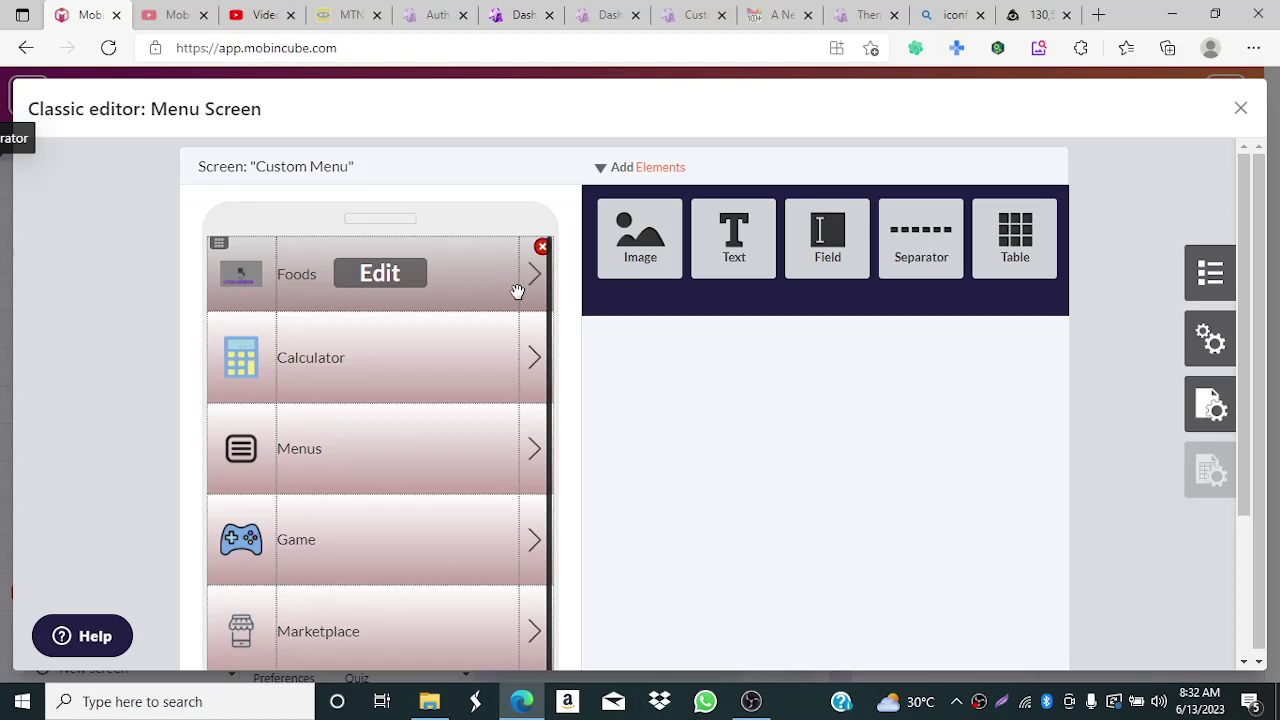
{"action": "mouse_move", "coordinate": [400, 354]}
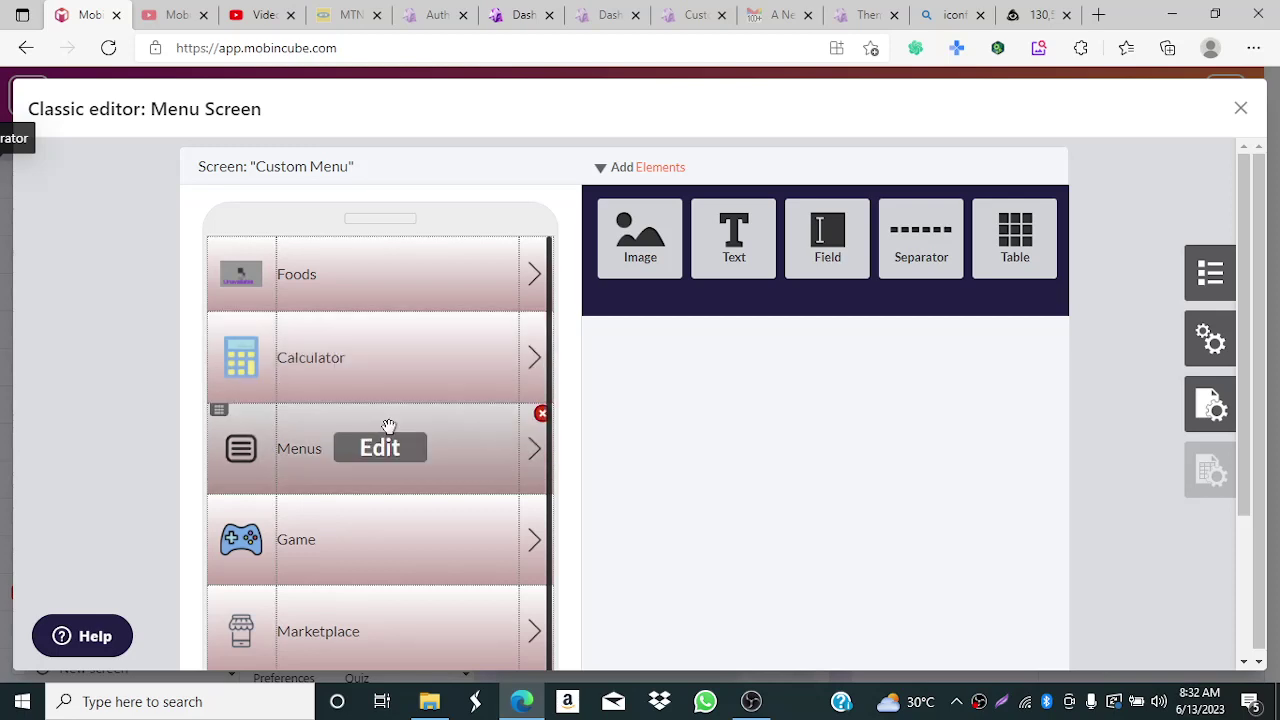
{"action": "mouse_move", "coordinate": [315, 530]}
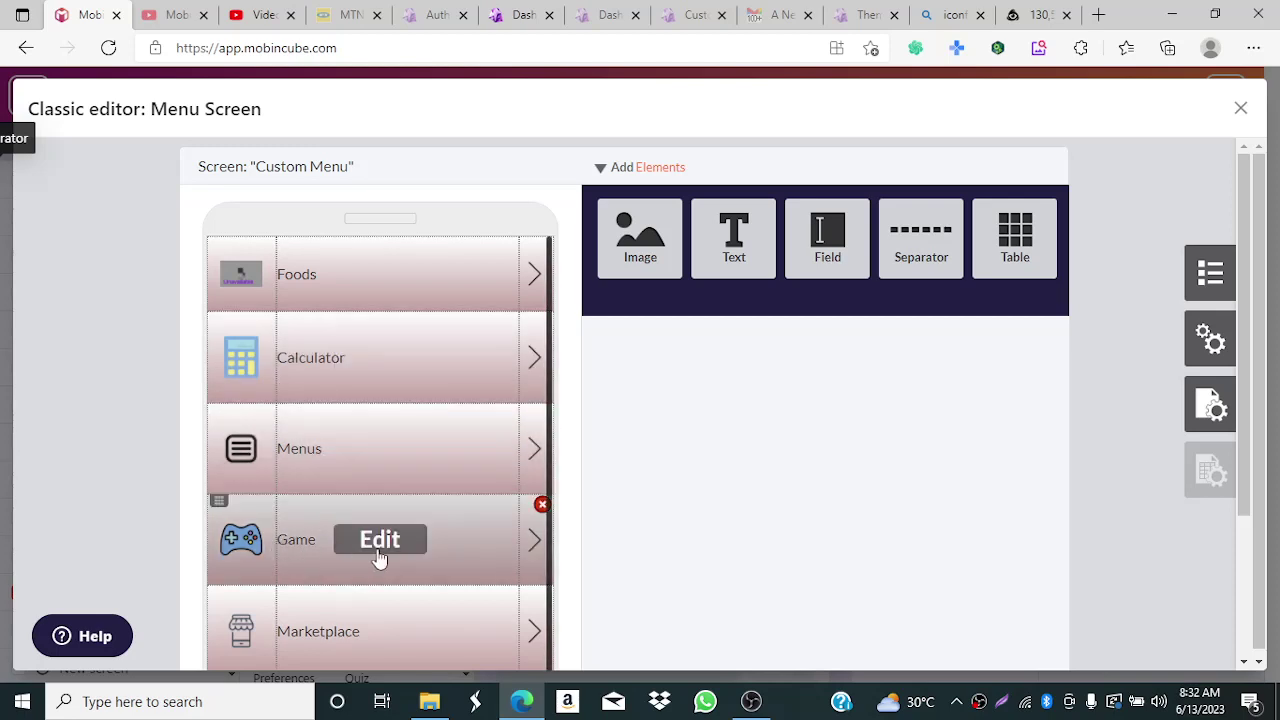
{"action": "mouse_move", "coordinate": [365, 618]}
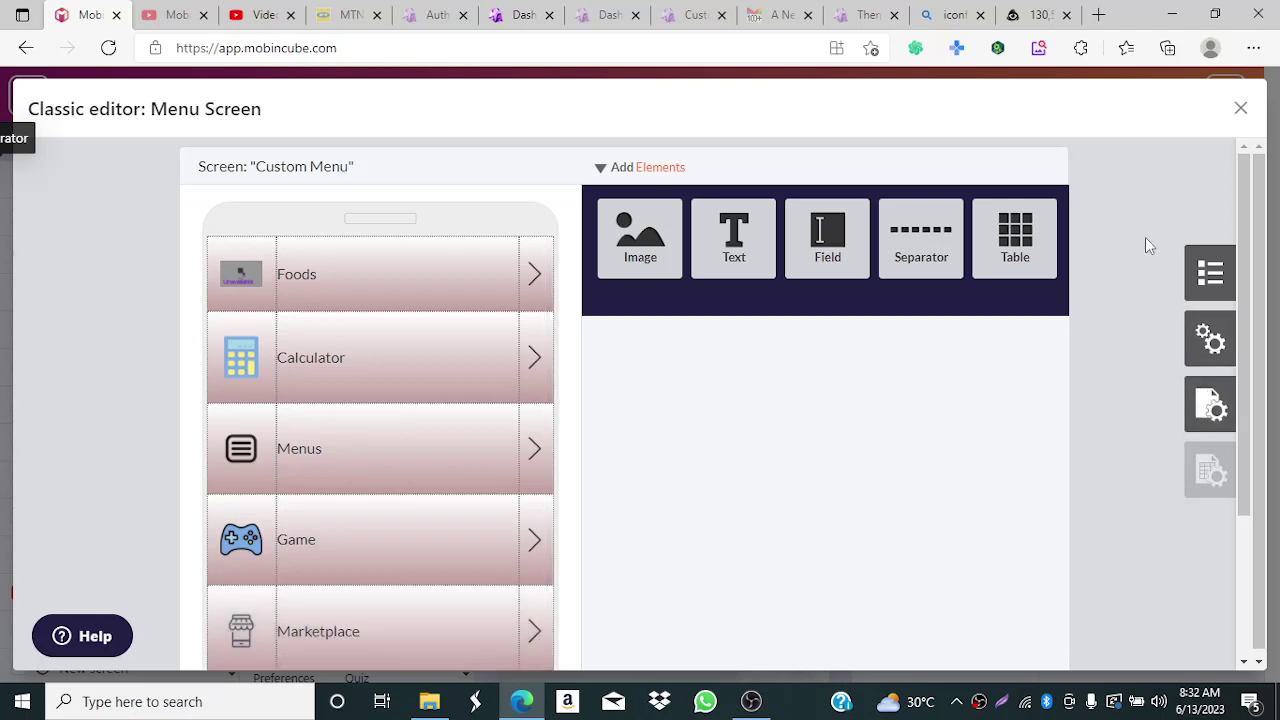
{"action": "left_click", "coordinate": [1241, 110]}
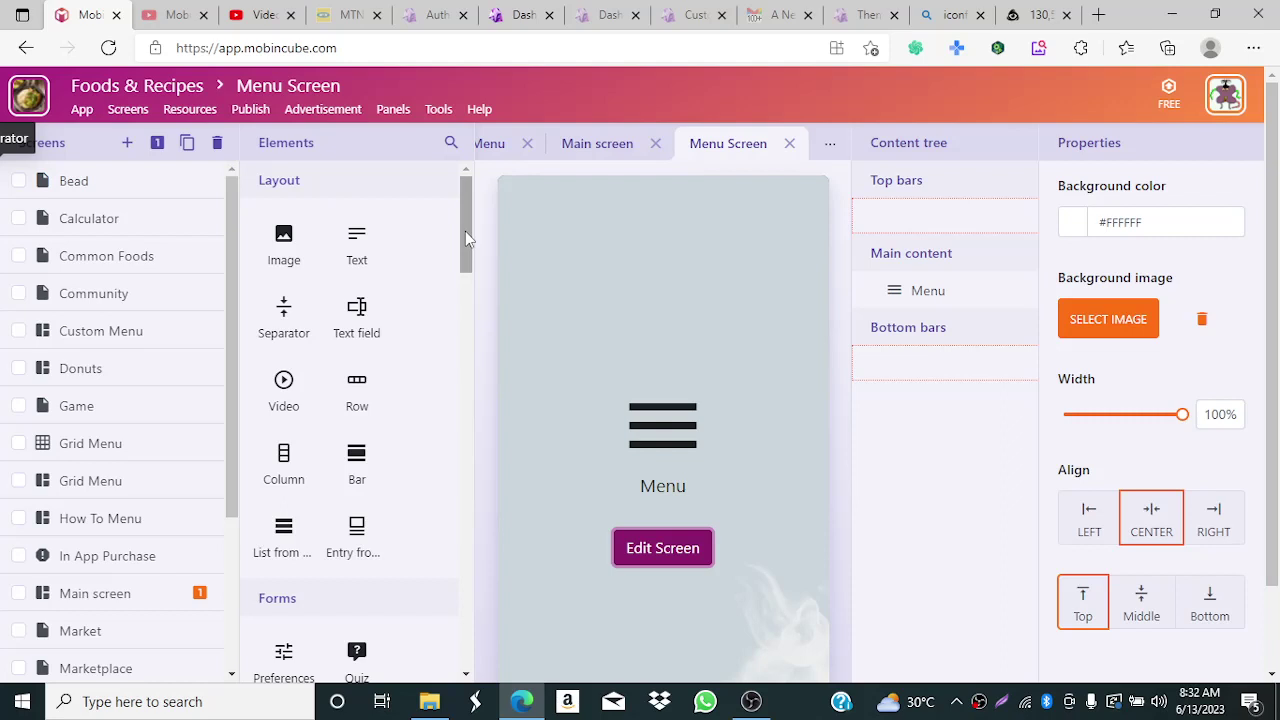
{"action": "scroll", "coordinate": [466, 232], "scroll_direction": "down", "scroll_amount": 5}
{"action": "scroll", "coordinate": [469, 231], "scroll_direction": "up", "scroll_amount": 4}
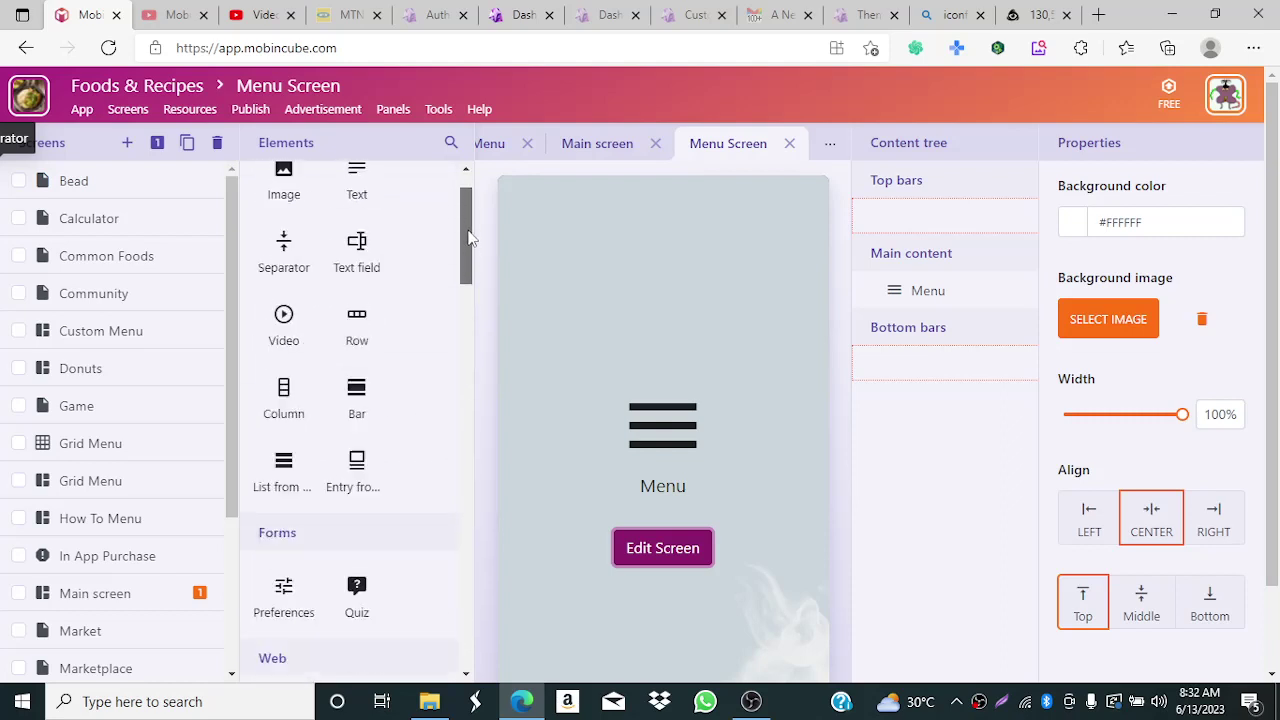
{"action": "scroll", "coordinate": [469, 235], "scroll_direction": "up", "scroll_amount": 1}
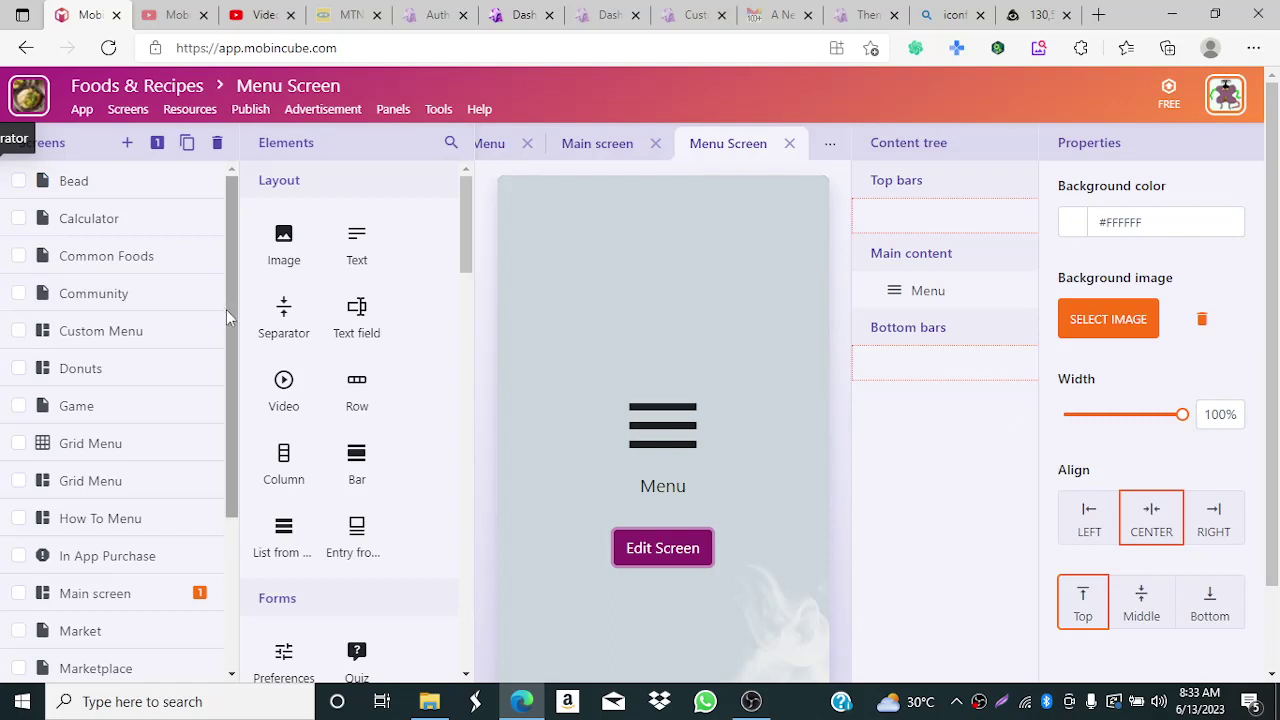
- View the rows of the How To Menu screen, and reopen the Custom Menu screen in the main editor
{"action": "mouse_move", "coordinate": [227, 315]}
{"action": "left_mouse_down"}
{"action": "mouse_move", "coordinate": [241, 477]}
{"action": "mouse_move", "coordinate": [234, 332]}
{"action": "left_mouse_up"}
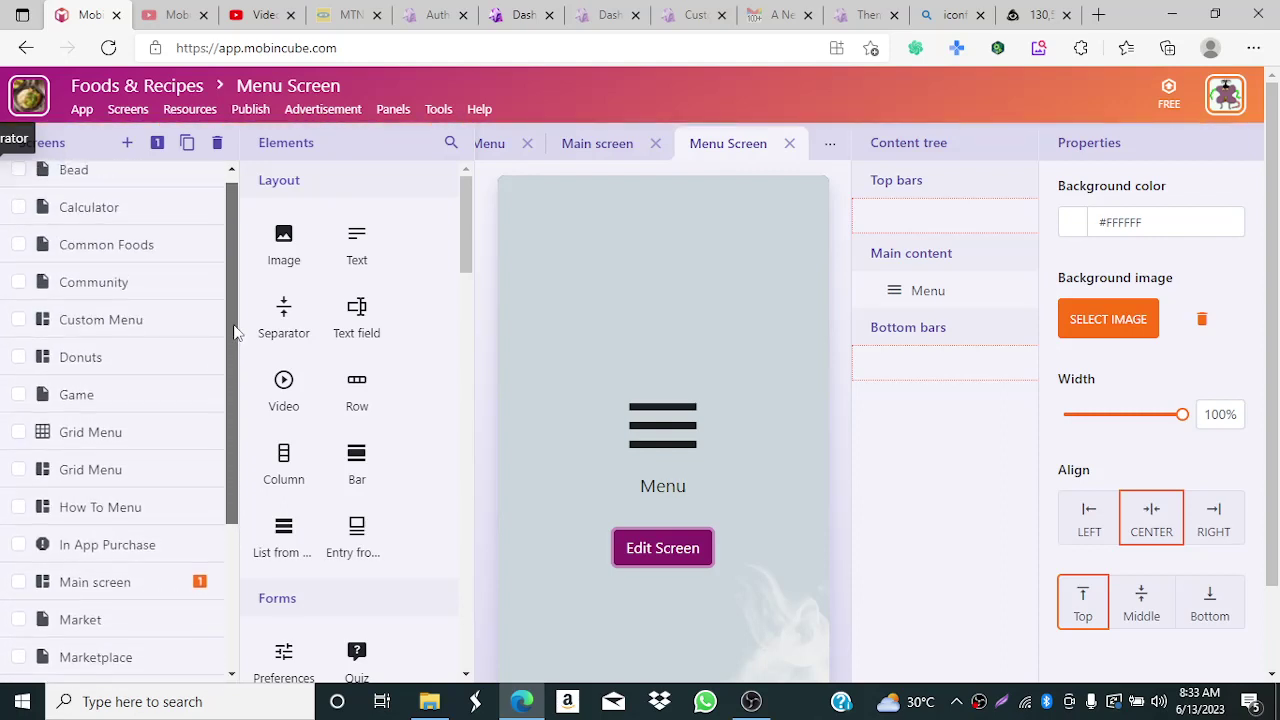
{"action": "left_click", "coordinate": [144, 510]}
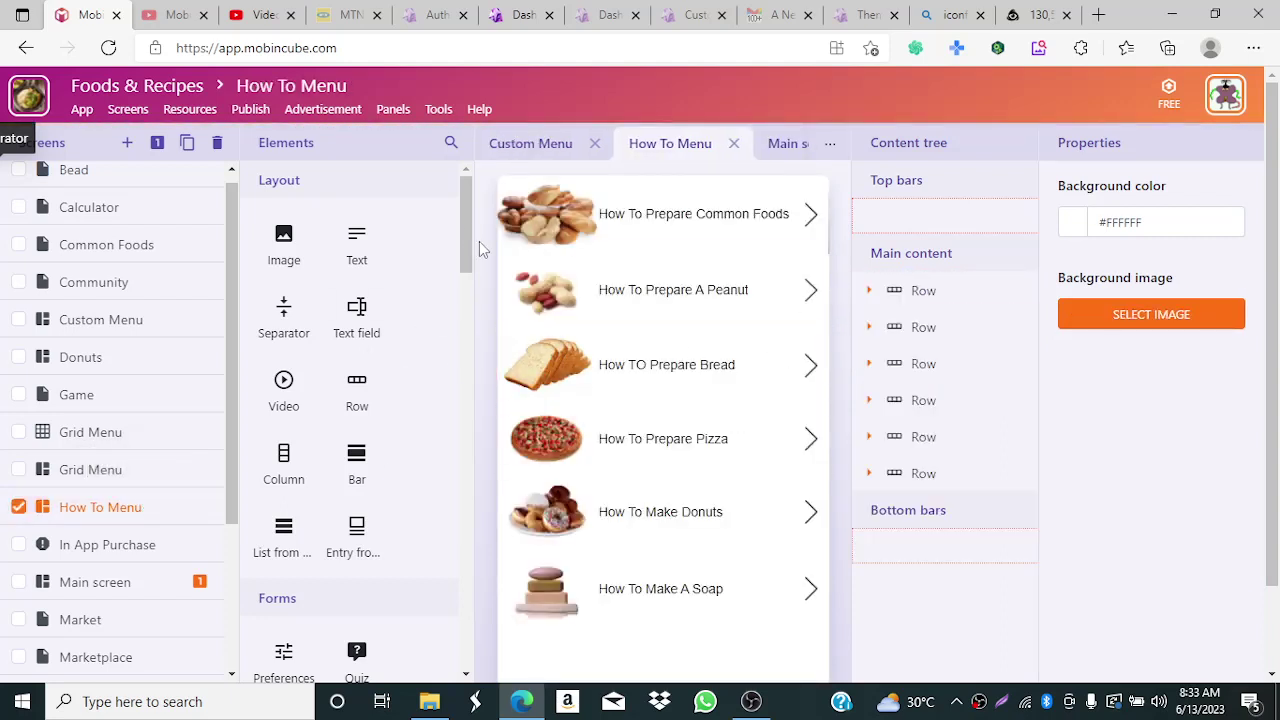
{"action": "mouse_move", "coordinate": [463, 225]}
{"action": "left_mouse_down"}
{"action": "mouse_move", "coordinate": [464, 383]}
{"action": "mouse_move", "coordinate": [466, 241]}
{"action": "left_mouse_up"}
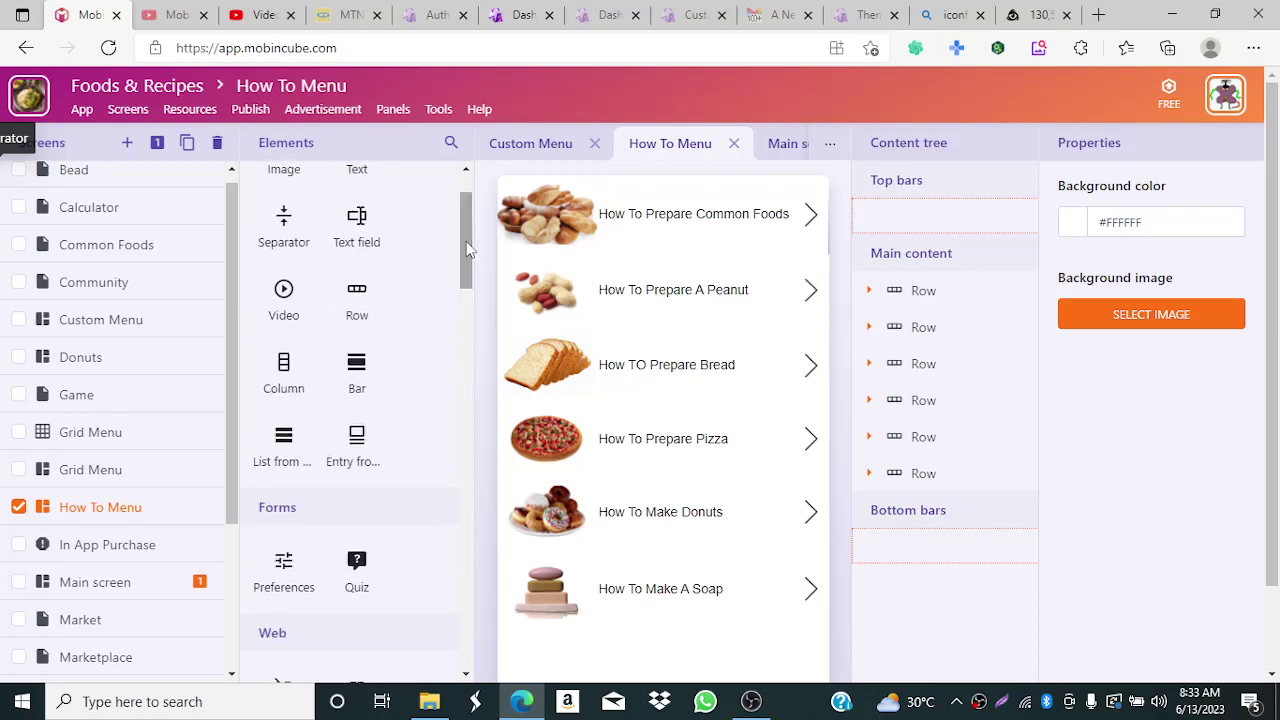
{"action": "scroll", "coordinate": [837, 371], "scroll_direction": "down", "scroll_amount": 1}
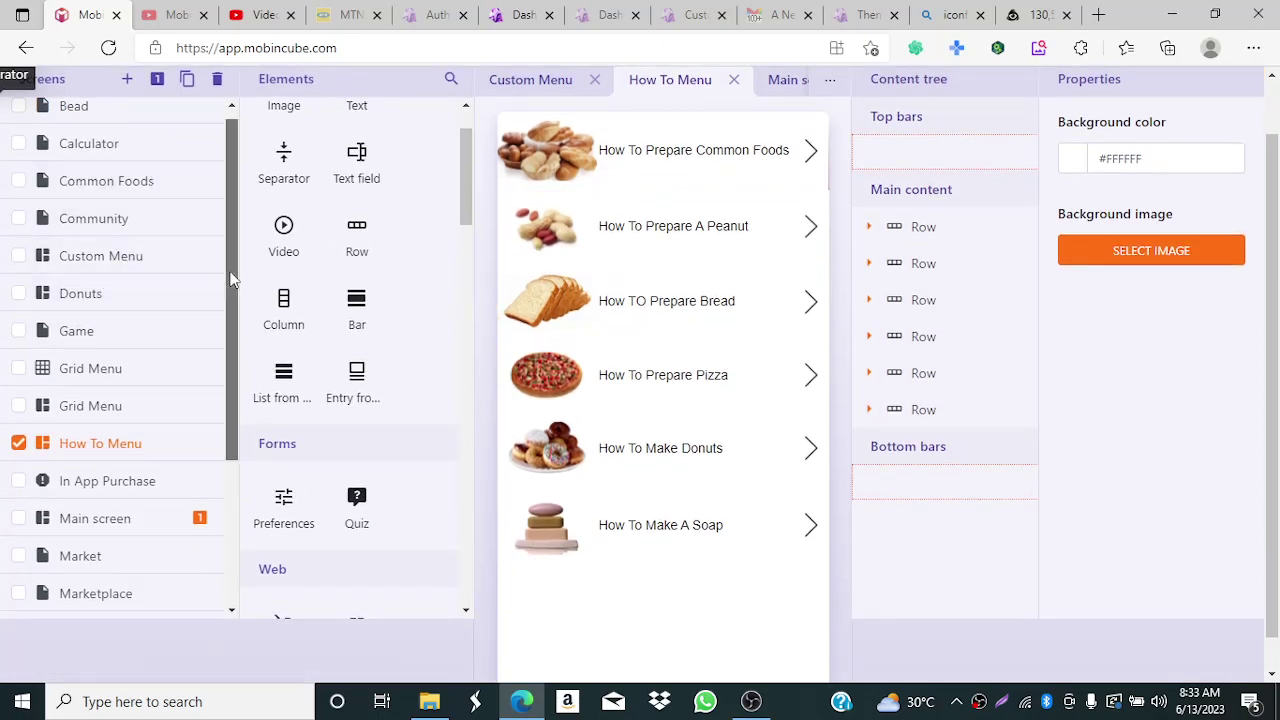
{"action": "scroll", "coordinate": [236, 208], "scroll_direction": "up", "scroll_amount": 1}
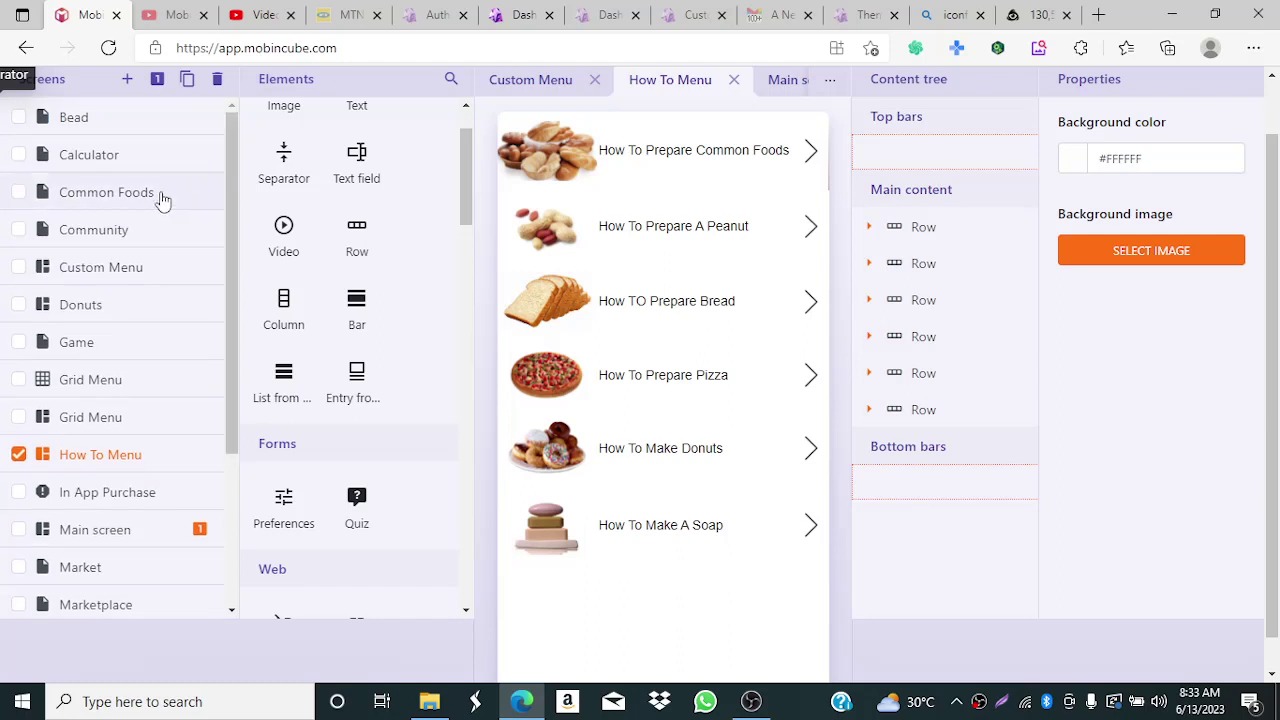
{"action": "left_click", "coordinate": [134, 270]}
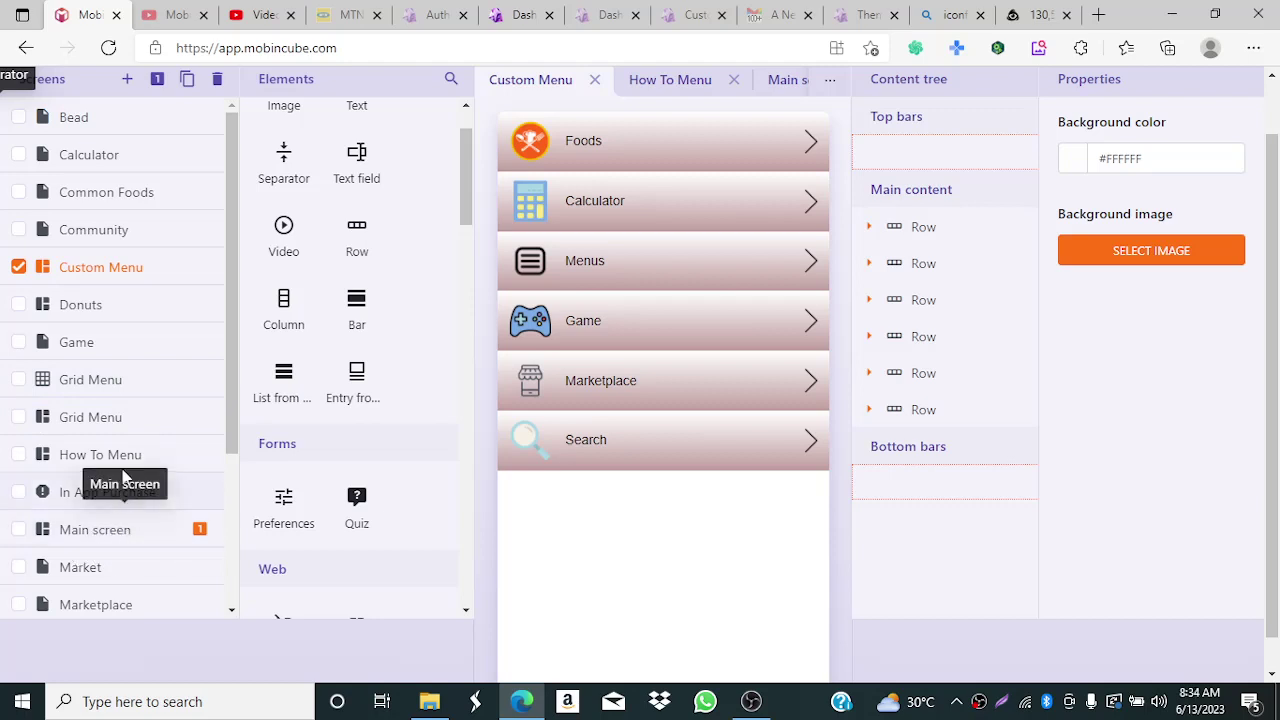
- View the Custom Menu screen through Menu Screen's classic editor, closing the editor when done
{"action": "left_click_drag", "start_coordinate": [234, 317], "coordinate": [227, 517]}
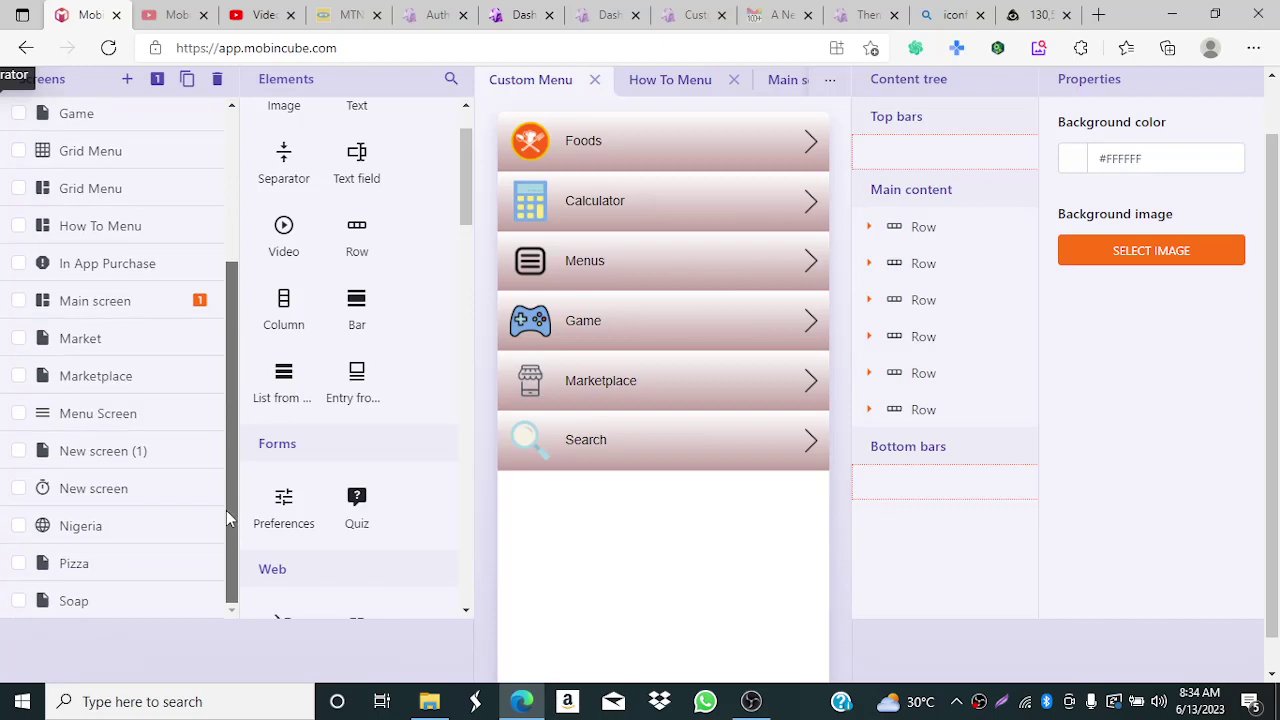
{"action": "left_click", "coordinate": [141, 425]}
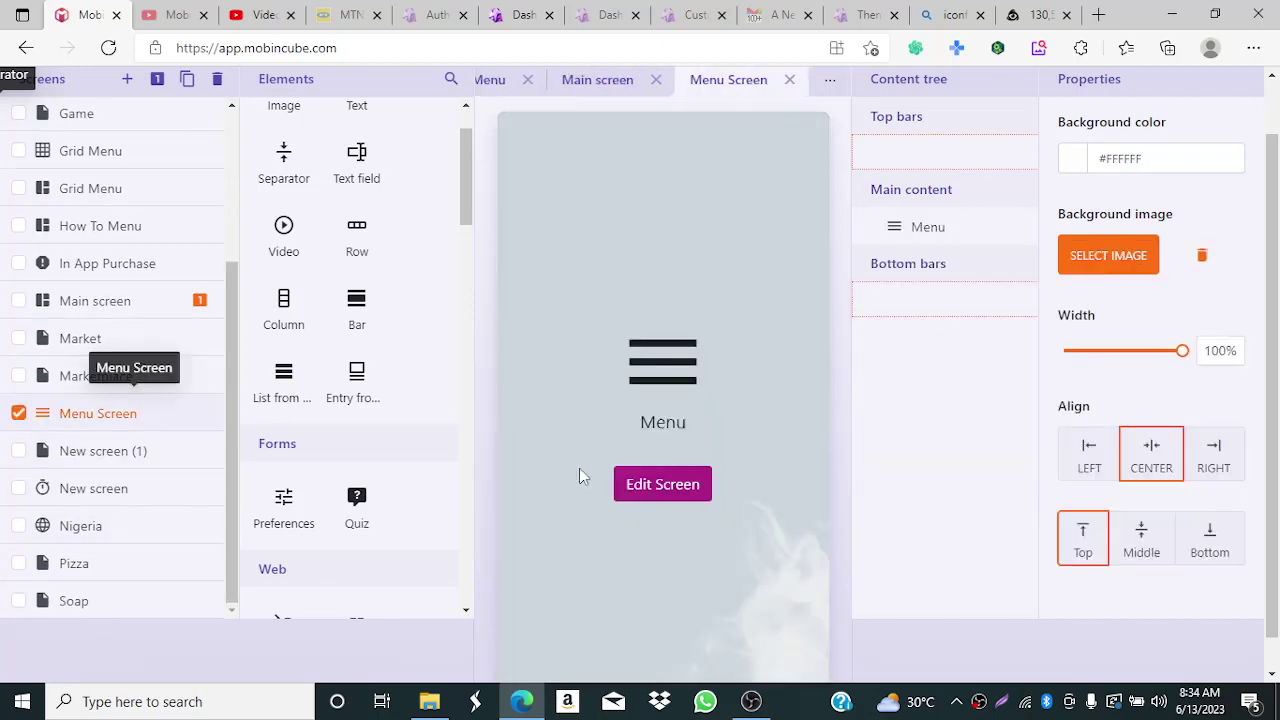
{"action": "left_click", "coordinate": [664, 488]}
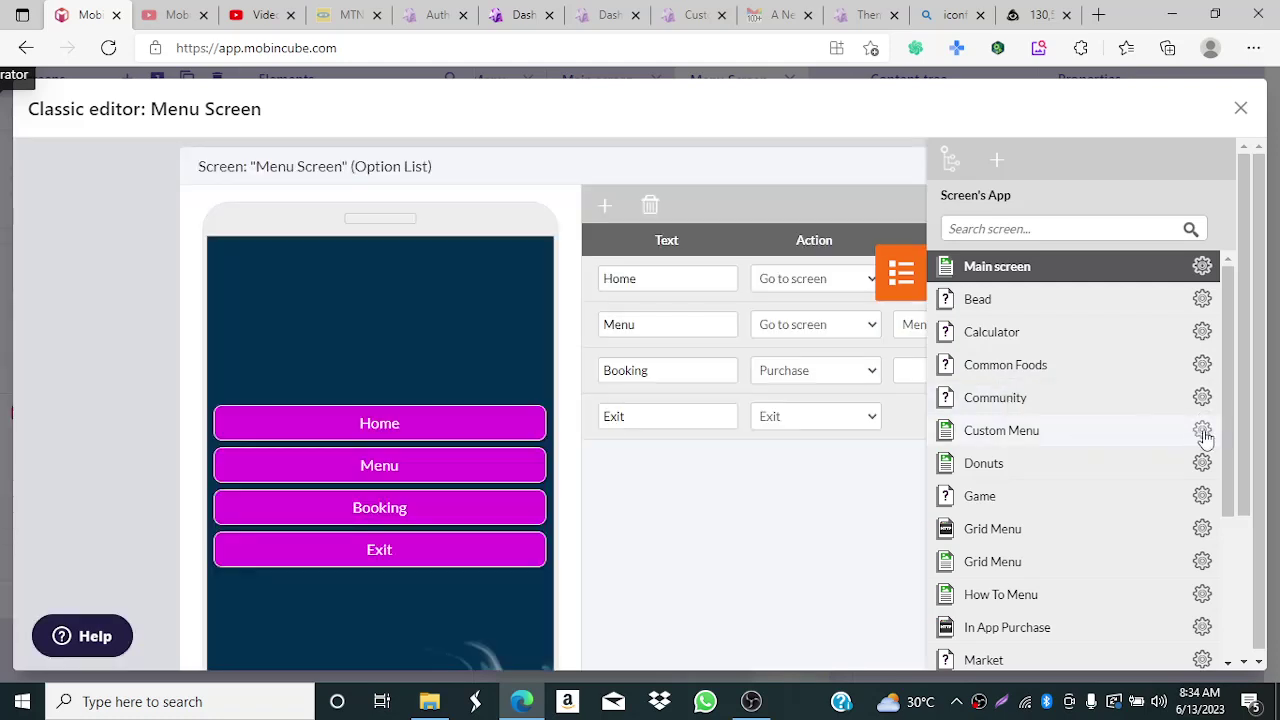
{"action": "left_click", "coordinate": [1203, 434]}
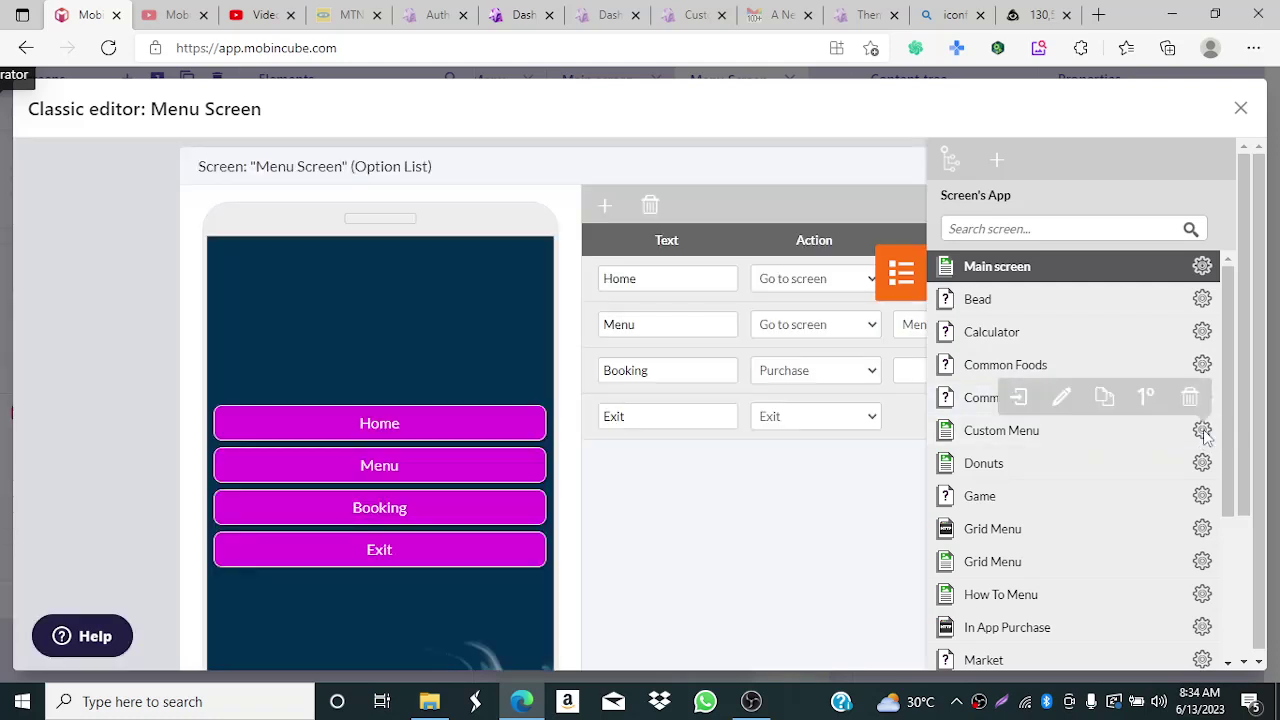
{"action": "left_click", "coordinate": [1031, 400]}
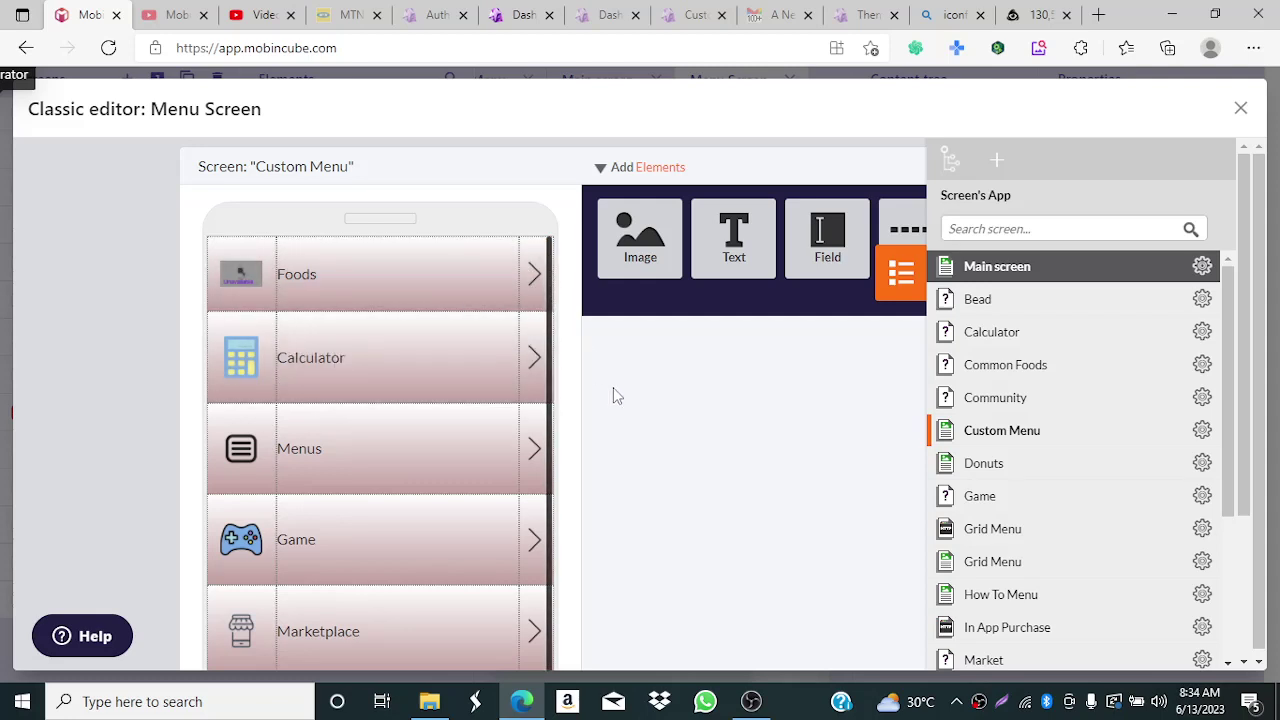
{"action": "left_click", "coordinate": [1241, 108]}
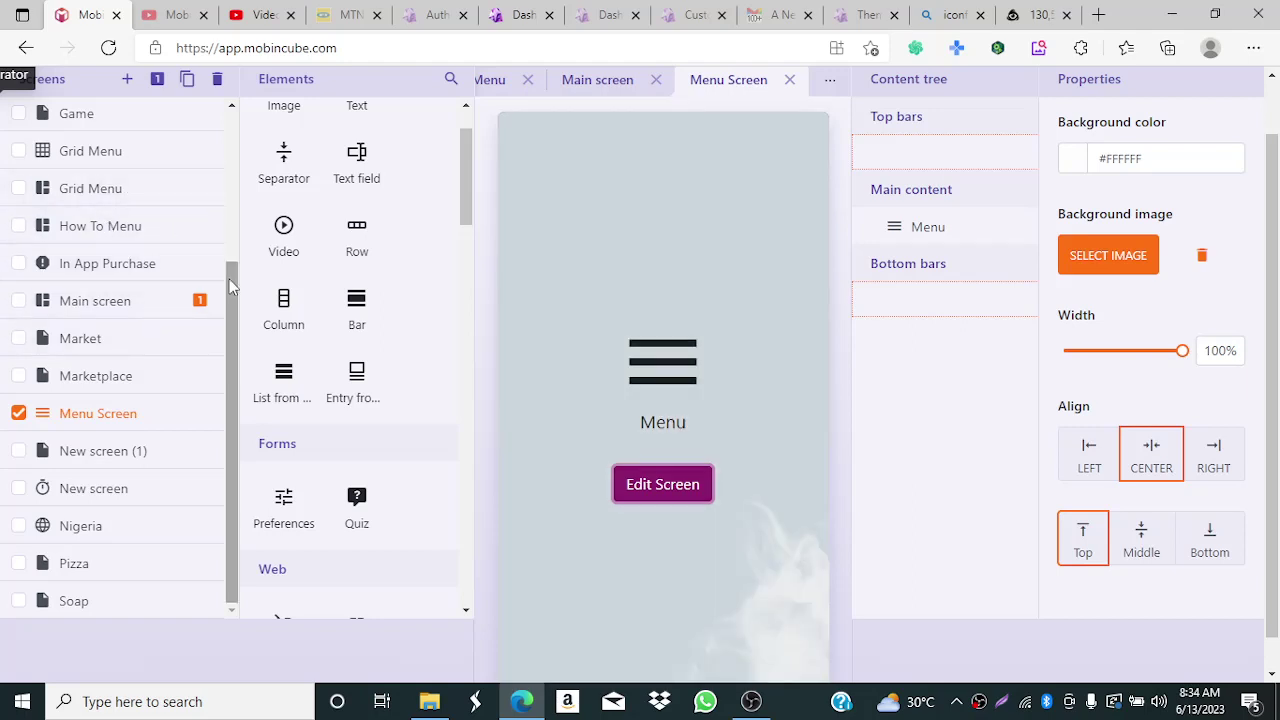
- Duplicate the Custom Menu screen and compare the copy with the original
{"action": "left_click_drag", "start_coordinate": [226, 285], "coordinate": [222, 116]}
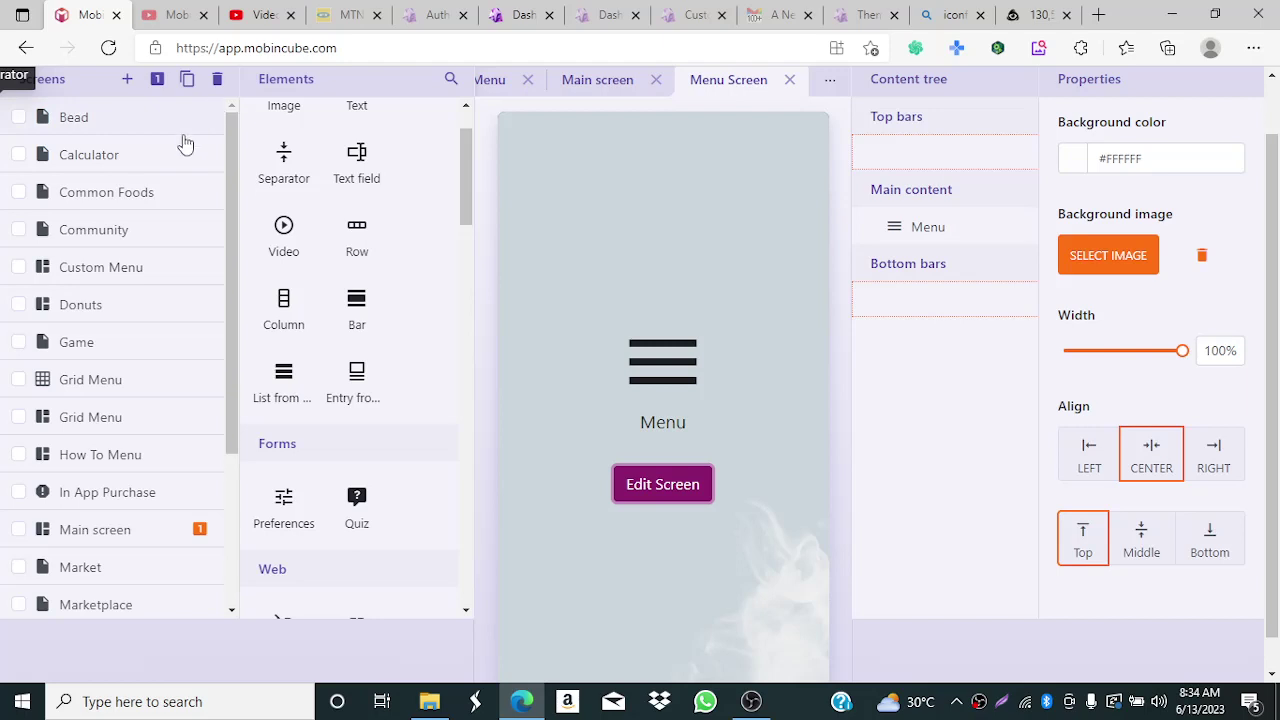
{"action": "left_click", "coordinate": [151, 276]}
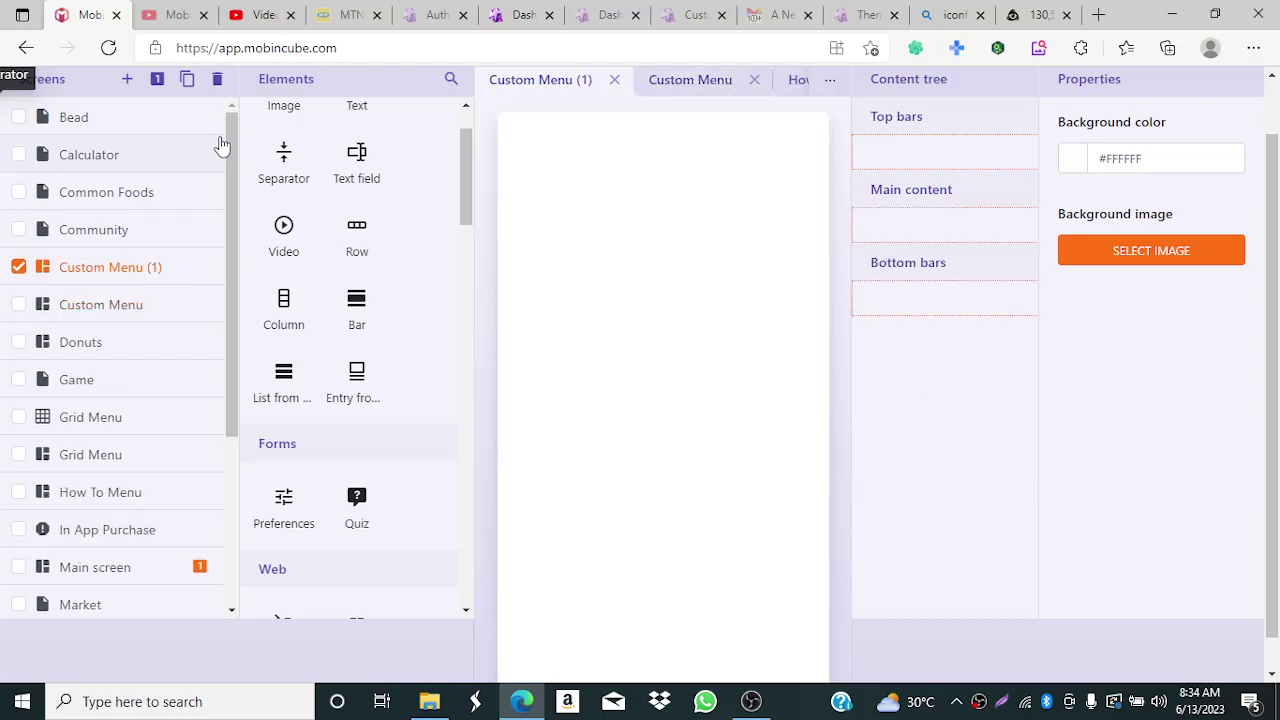
{"action": "scroll", "coordinate": [437, 135], "scroll_direction": "up", "scroll_amount": 1}
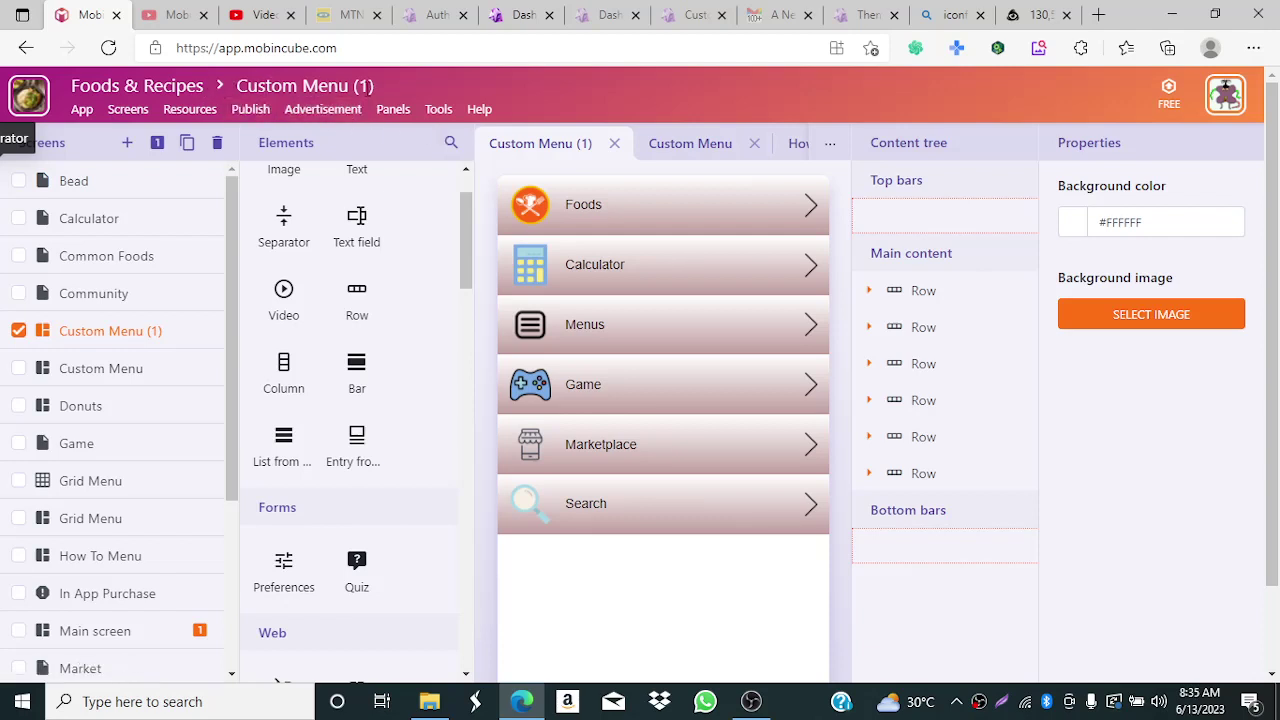
{"action": "left_click", "coordinate": [690, 143]}
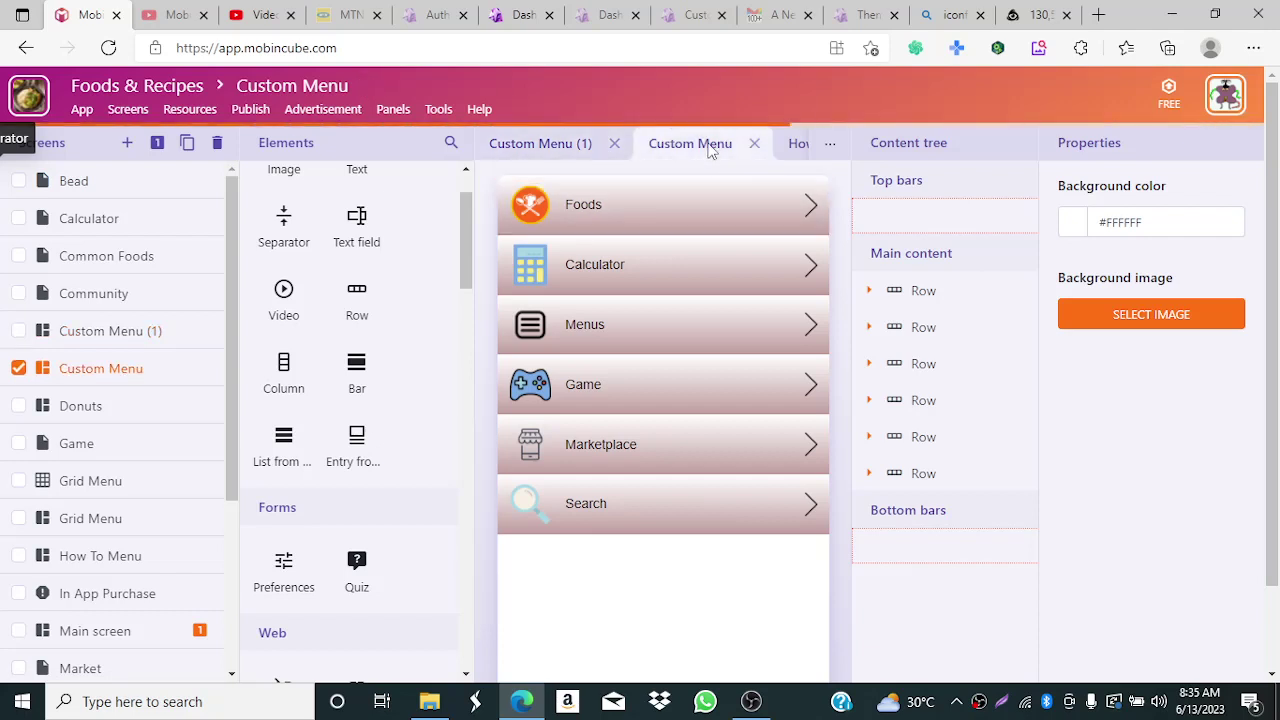
{"action": "left_click", "coordinate": [568, 150]}
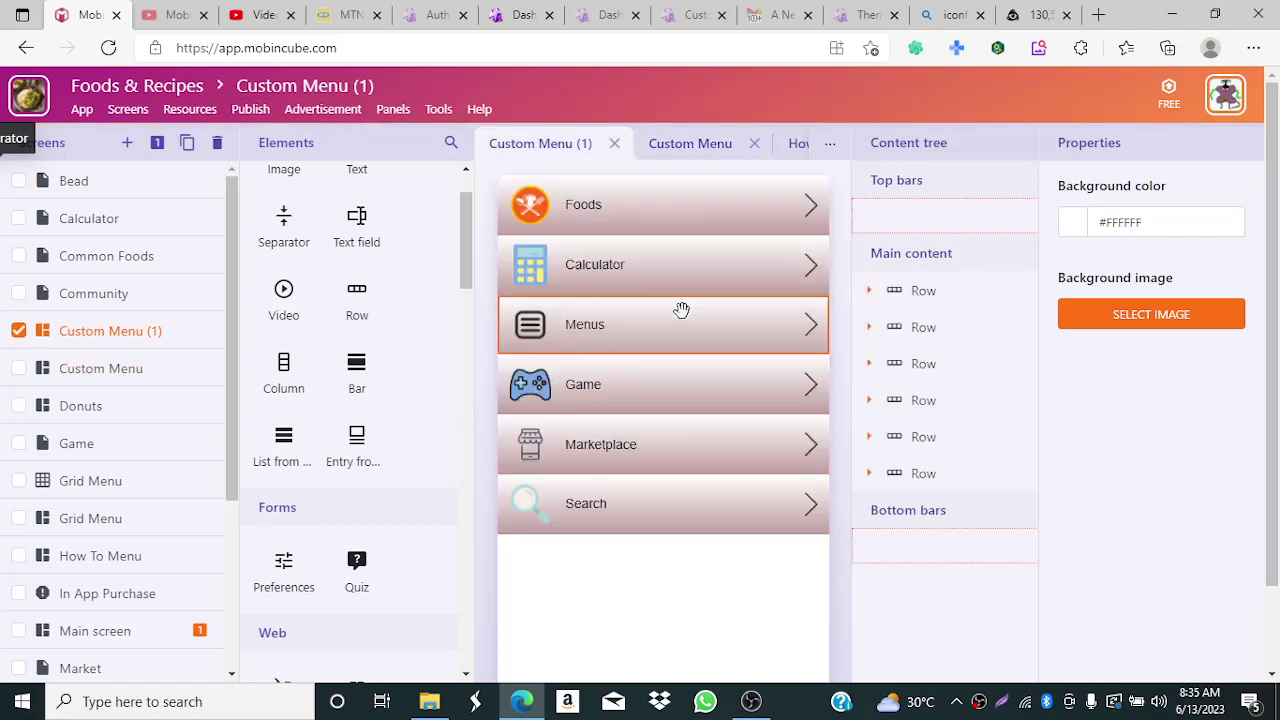
- Change the Calculator row's background to Solid in the duplicated menu screen
{"action": "left_click", "coordinate": [691, 191]}
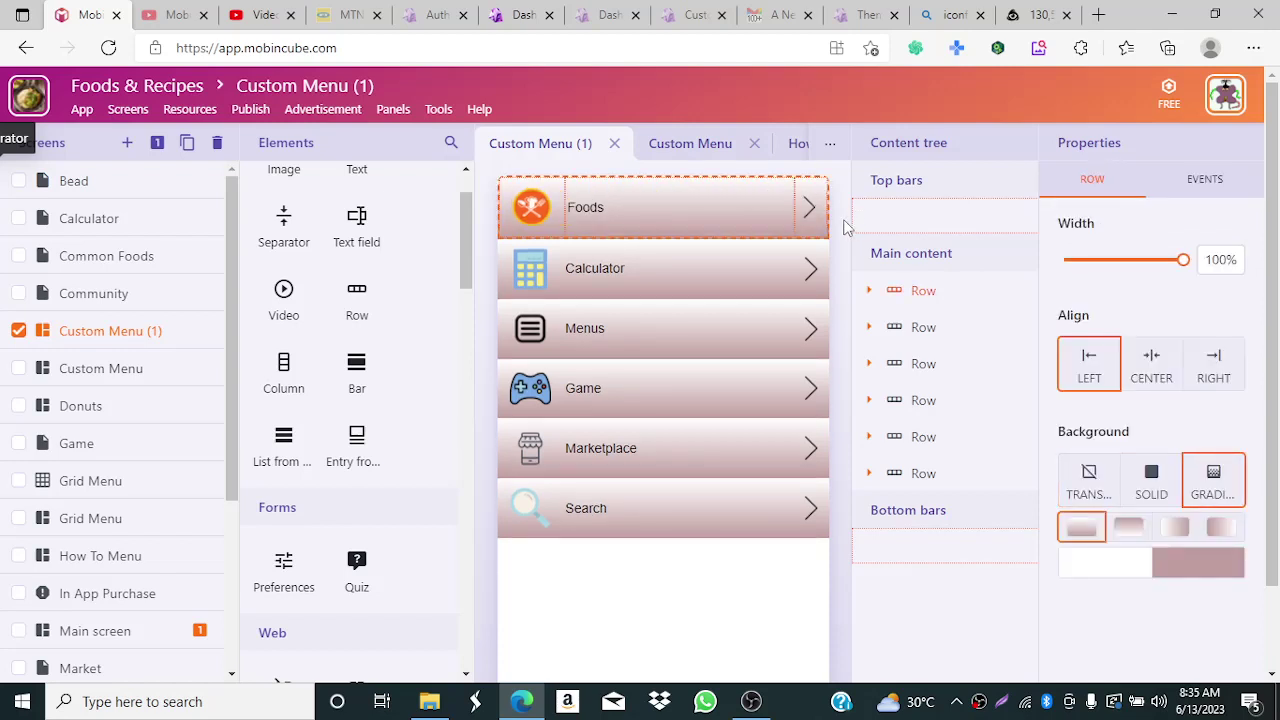
{"action": "left_click", "coordinate": [771, 184]}
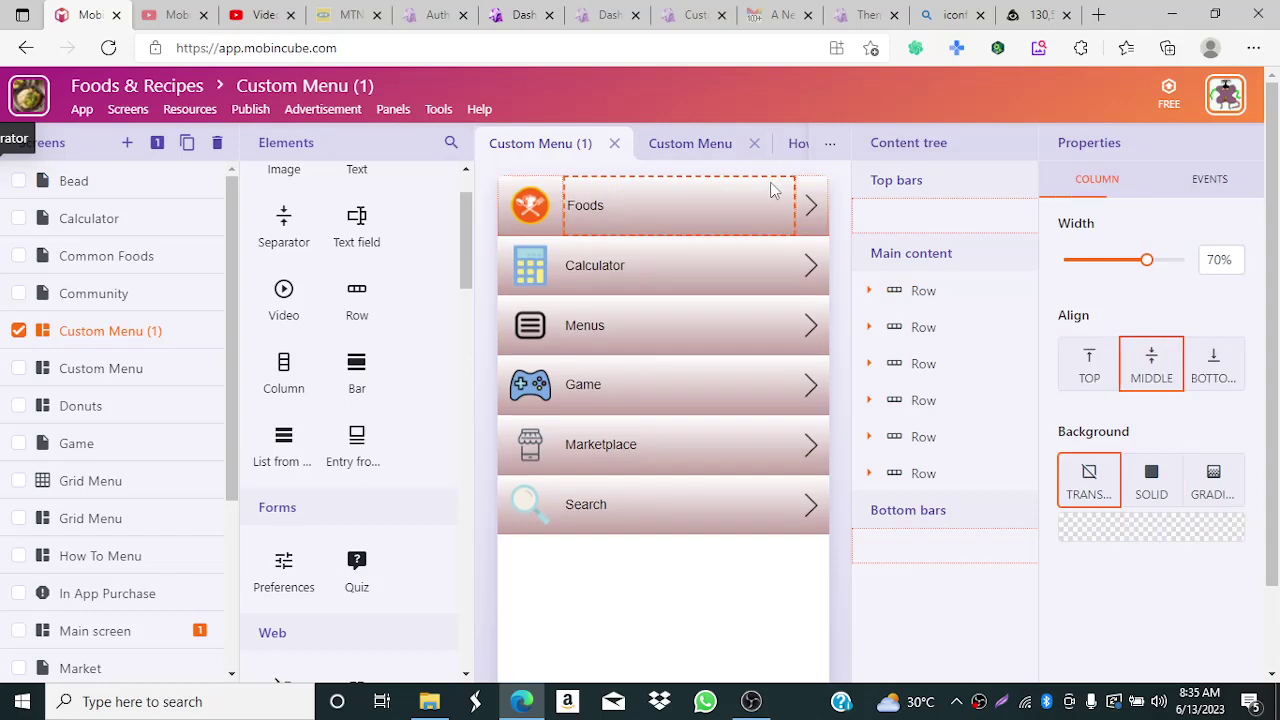
{"action": "left_click", "coordinate": [636, 278]}
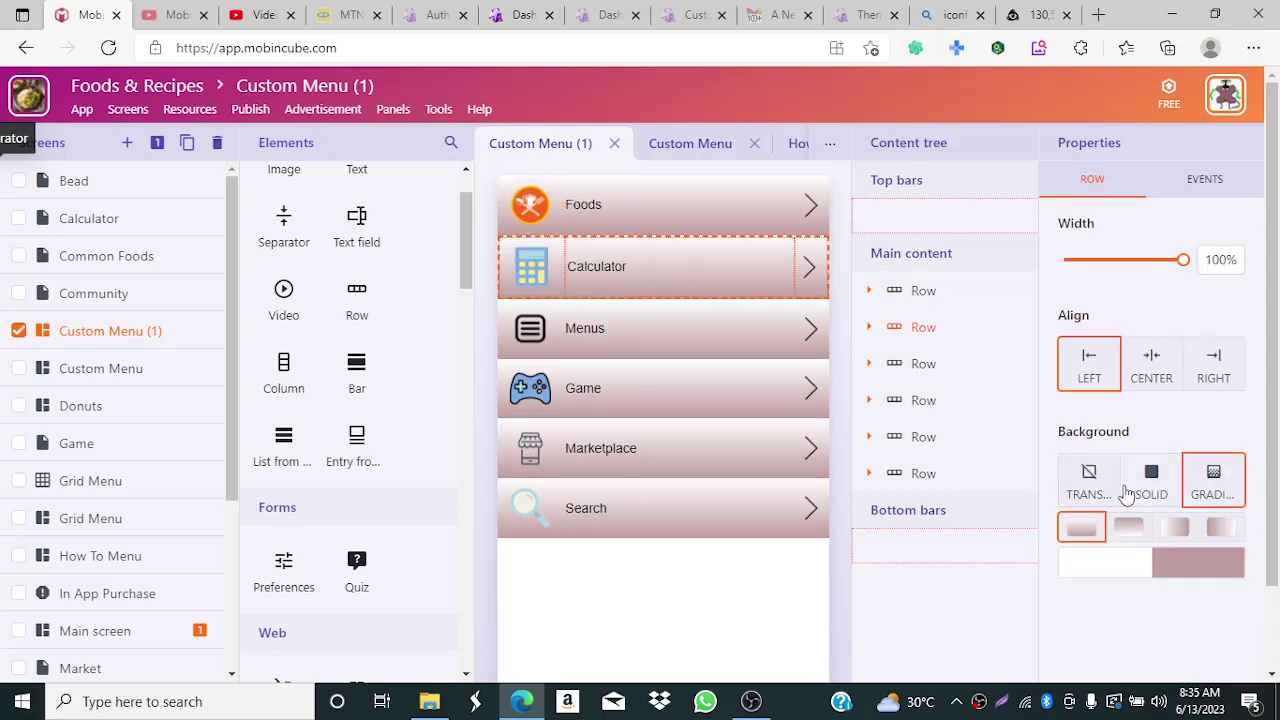
{"action": "left_click", "coordinate": [1153, 494]}
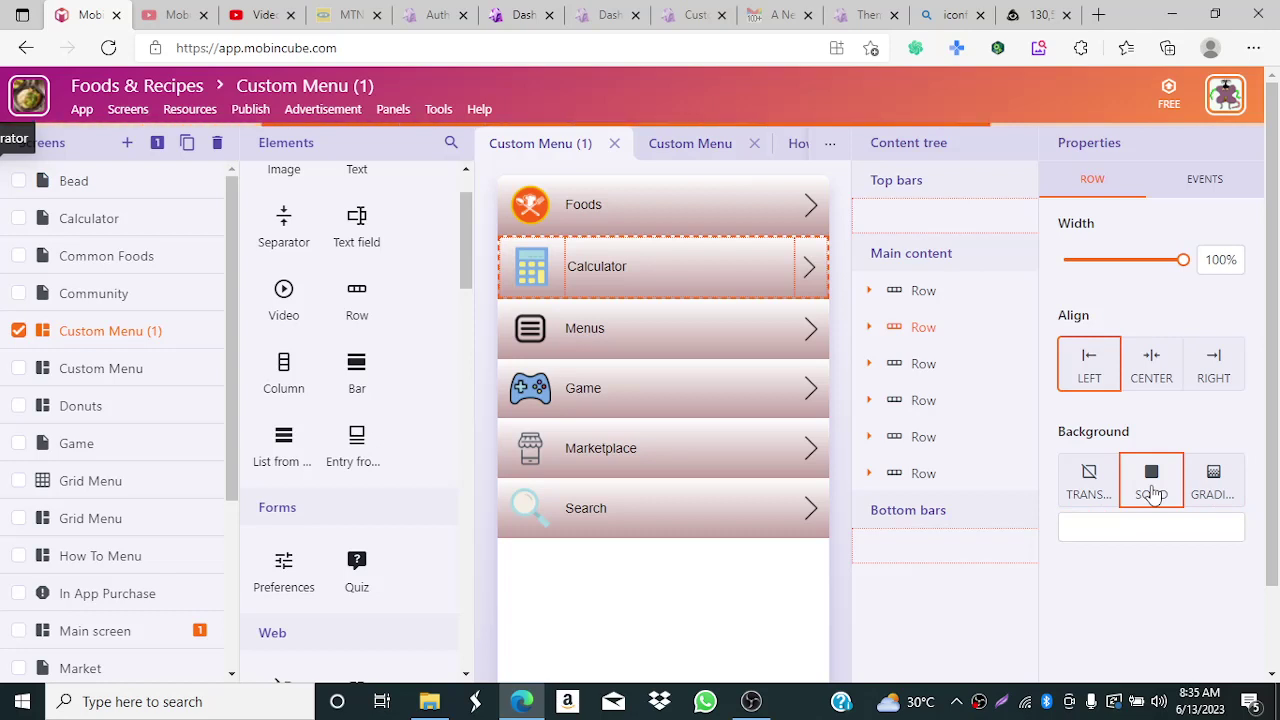
- Change the Foods row's background to Solid in the duplicated menu screen
{"action": "left_click", "coordinate": [670, 214]}
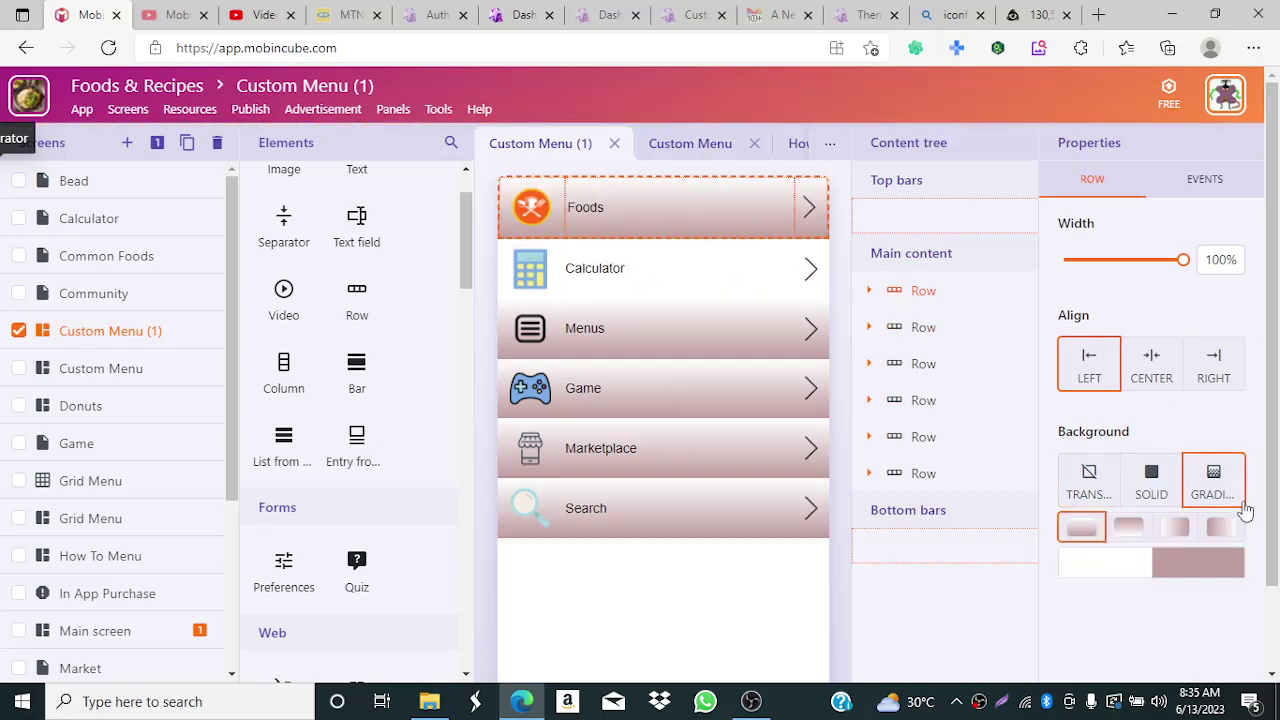
{"action": "left_click", "coordinate": [1156, 488]}
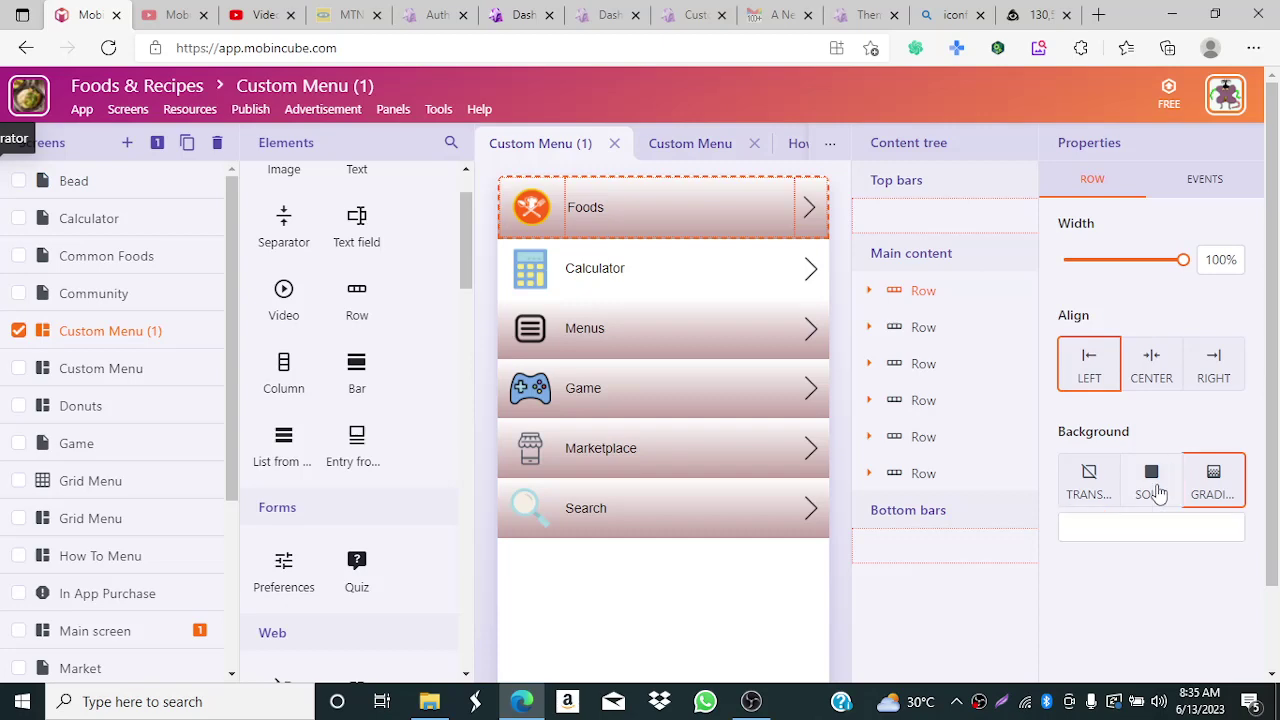
{"action": "scroll", "coordinate": [790, 375], "scroll_direction": "down", "scroll_amount": 1}
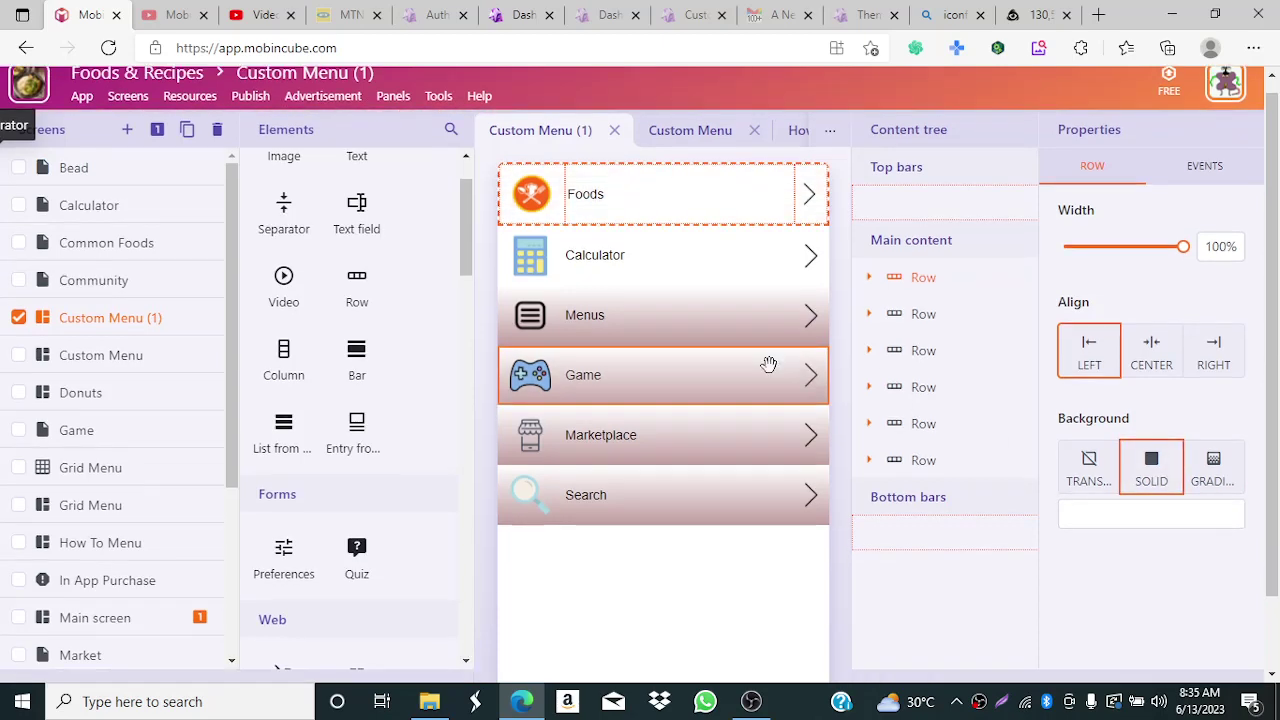
- Change the backgrounds of the Menus and Game rows to Solid in the duplicated menu screen
{"action": "left_click", "coordinate": [651, 320]}
{"action": "scroll", "coordinate": [1180, 455], "scroll_direction": "up", "scroll_amount": 1}
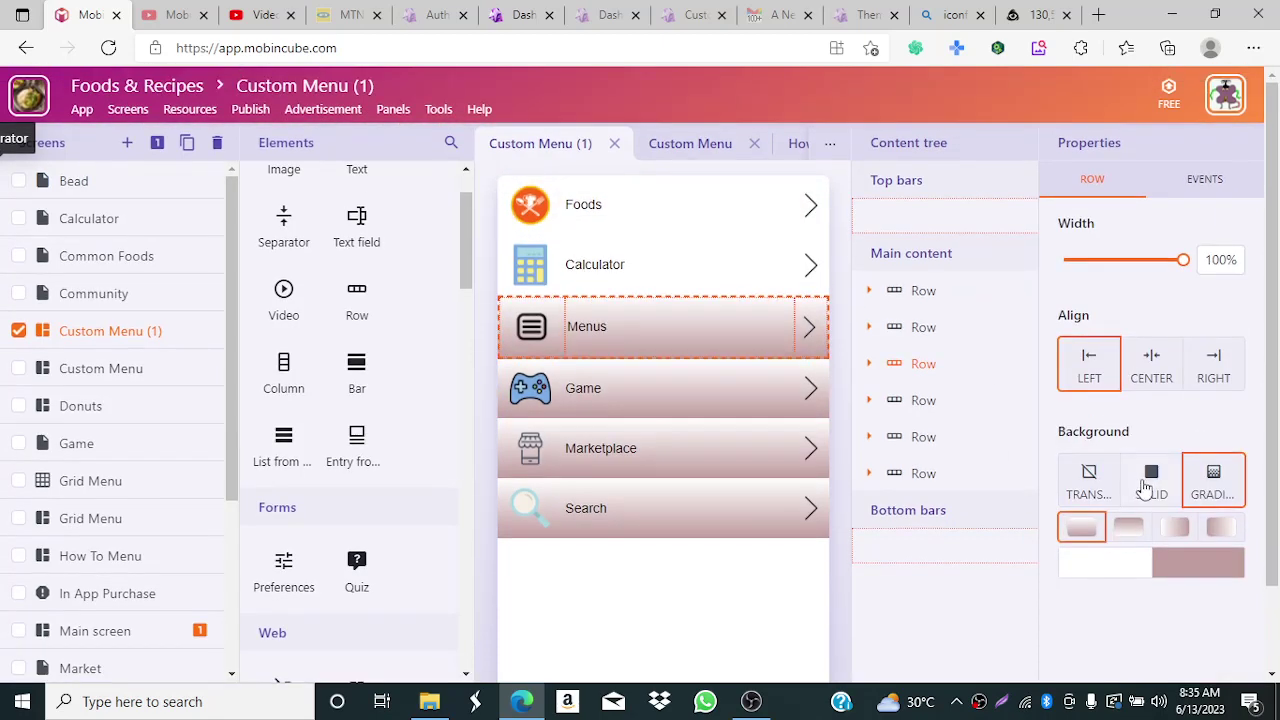
{"action": "left_click", "coordinate": [1149, 485]}
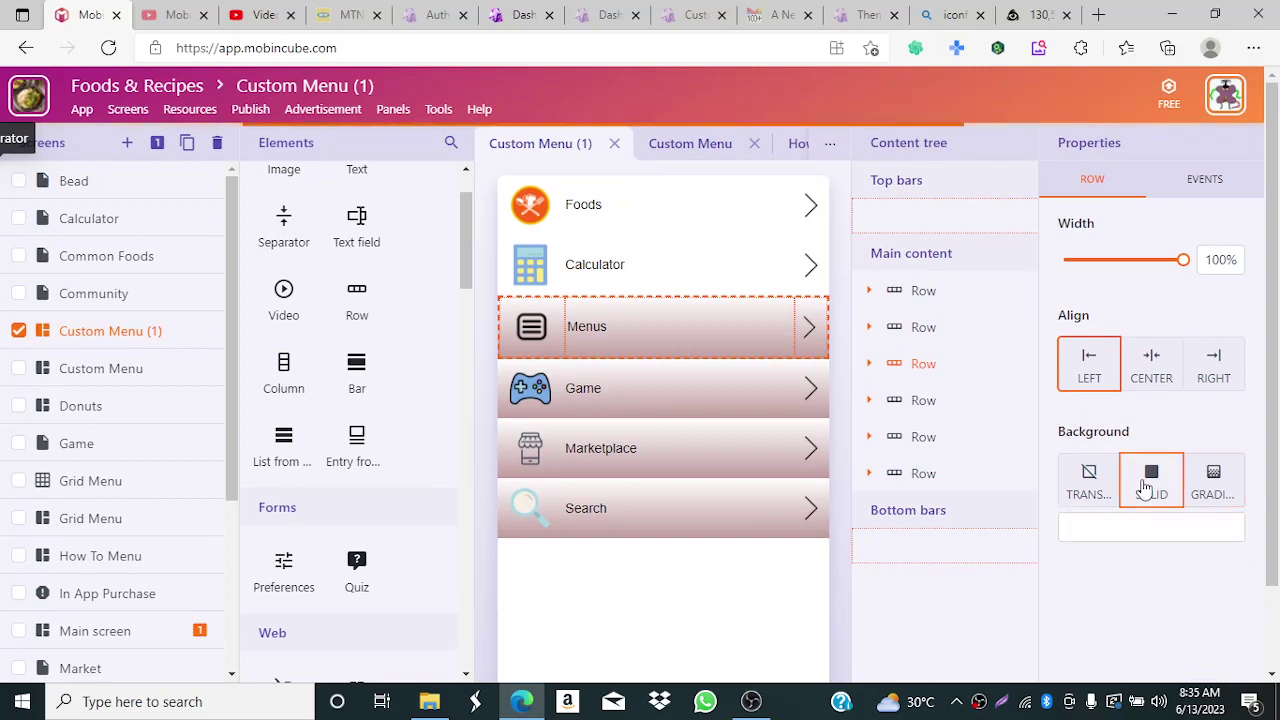
{"action": "left_click", "coordinate": [631, 397]}
{"action": "scroll", "coordinate": [1177, 514], "scroll_direction": "down", "scroll_amount": 1}
{"action": "left_click", "coordinate": [1150, 482]}
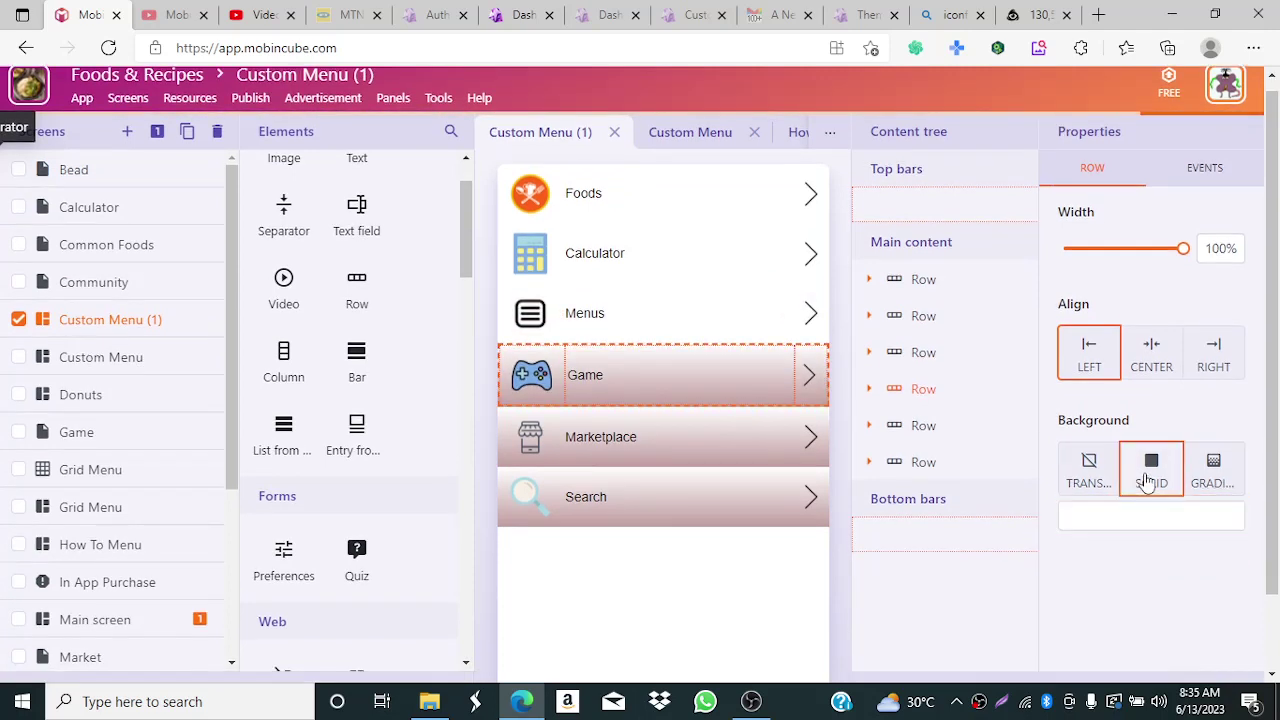
- Change the backgrounds of the Marketplace and Search rows to Solid in the duplicated menu screen
{"action": "left_click", "coordinate": [660, 437]}
{"action": "scroll", "coordinate": [1163, 492], "scroll_direction": "down", "scroll_amount": 2}
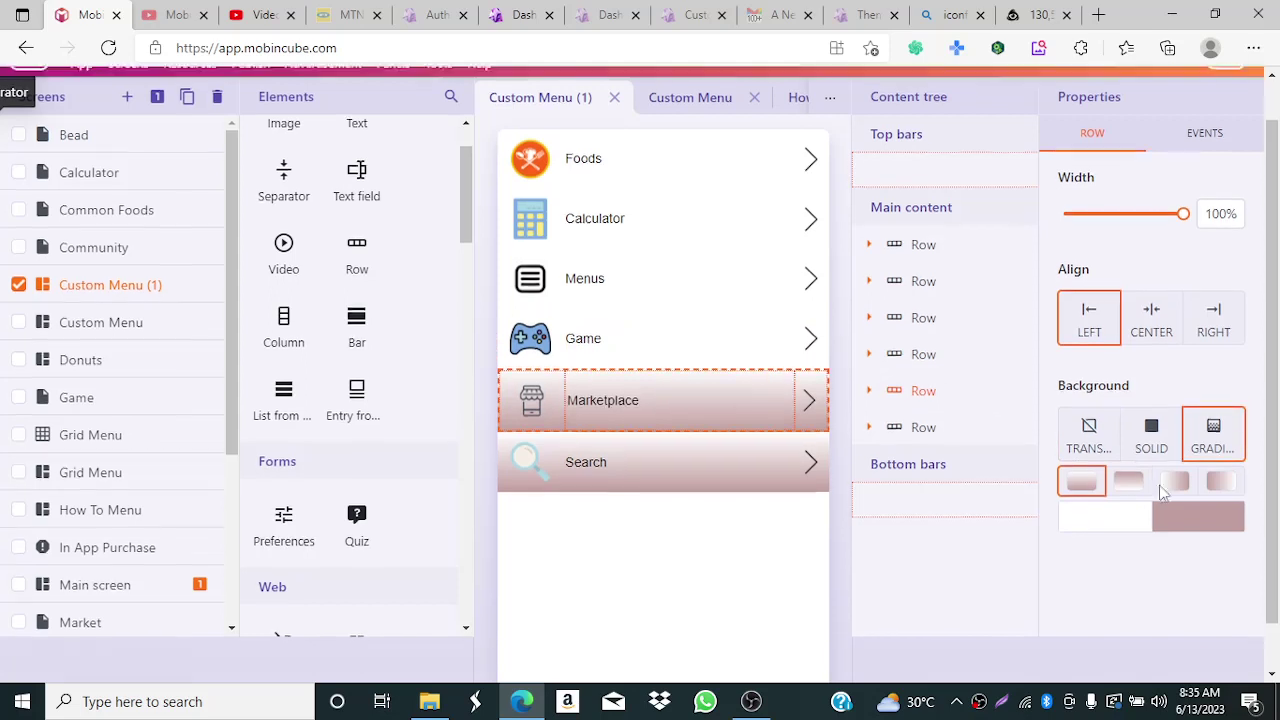
{"action": "left_click", "coordinate": [1151, 425]}
{"action": "scroll", "coordinate": [777, 397], "scroll_direction": "down", "scroll_amount": 2}
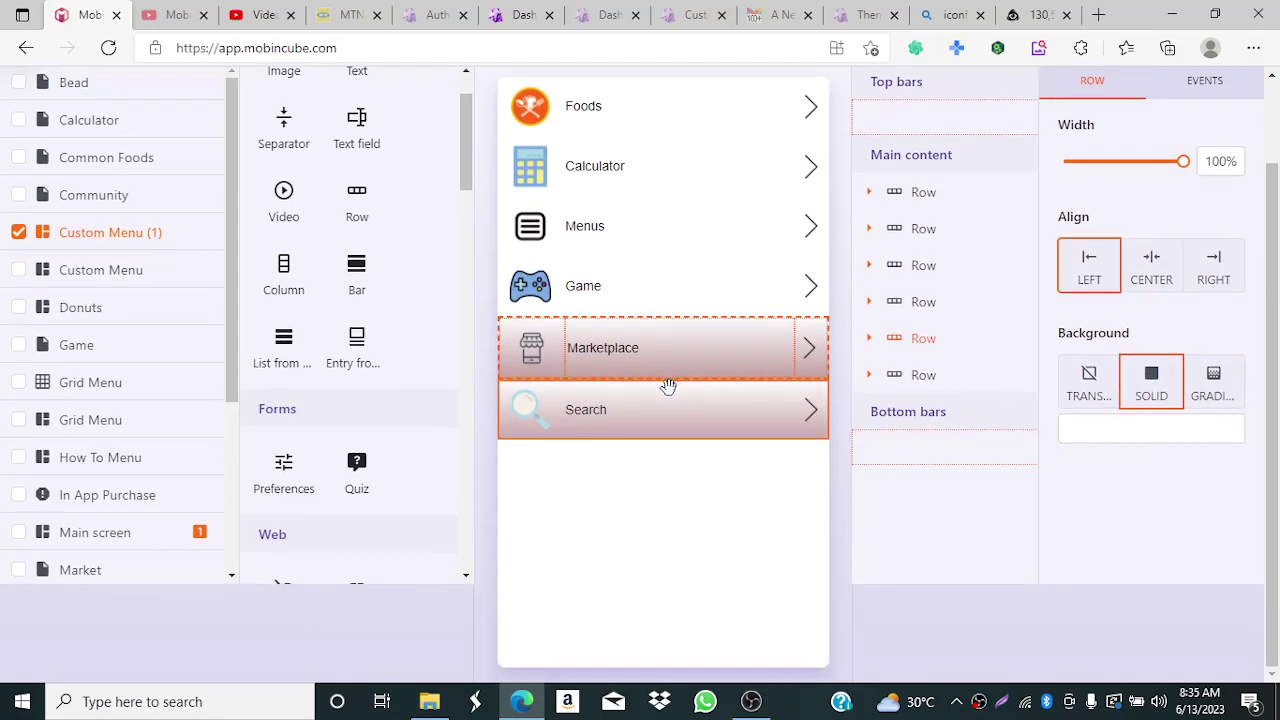
{"action": "left_click", "coordinate": [651, 406]}
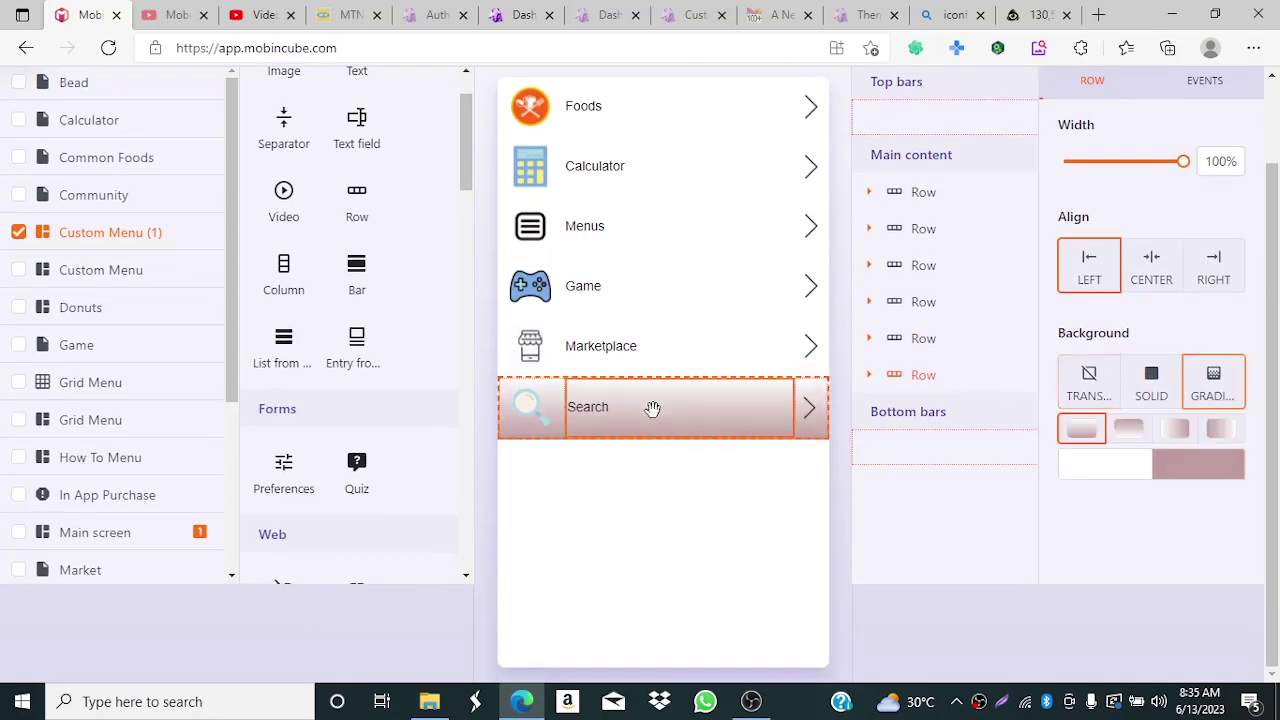
{"action": "left_click", "coordinate": [1149, 380]}
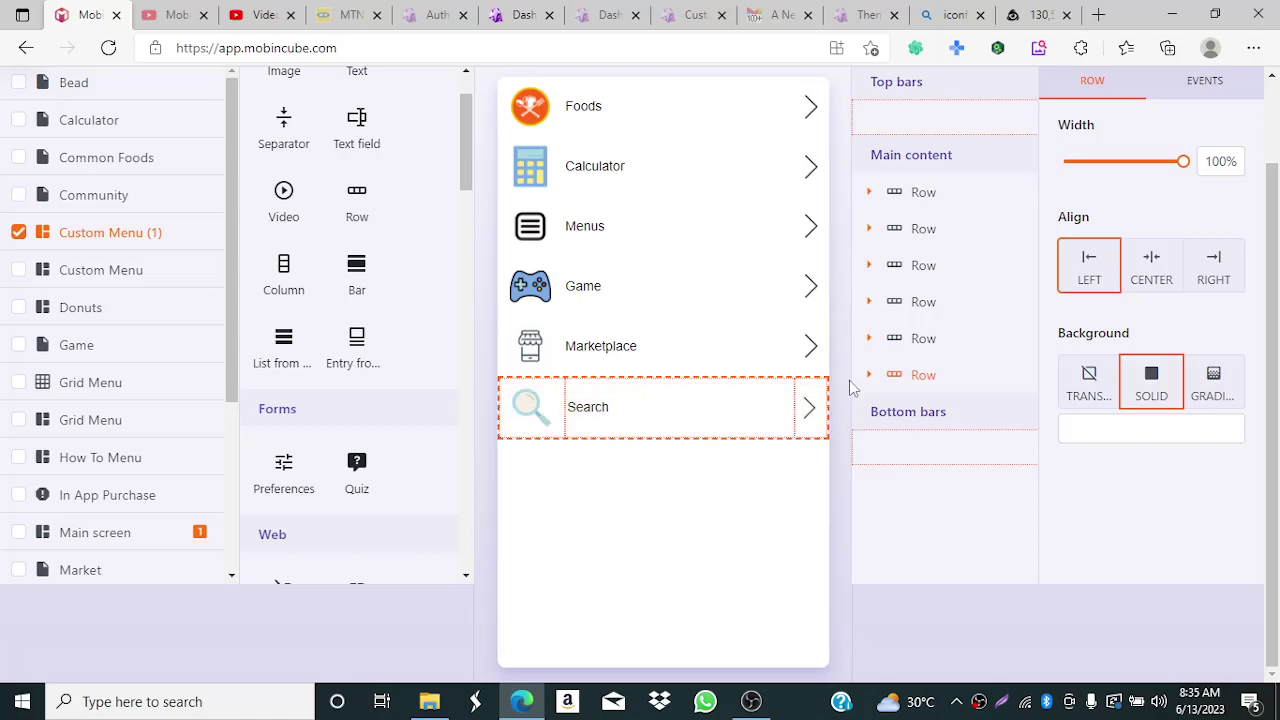
{"action": "scroll", "coordinate": [1150, 380], "scroll_direction": "up", "scroll_amount": 2}
{"action": "scroll", "coordinate": [1249, 371], "scroll_direction": "up", "scroll_amount": 1}
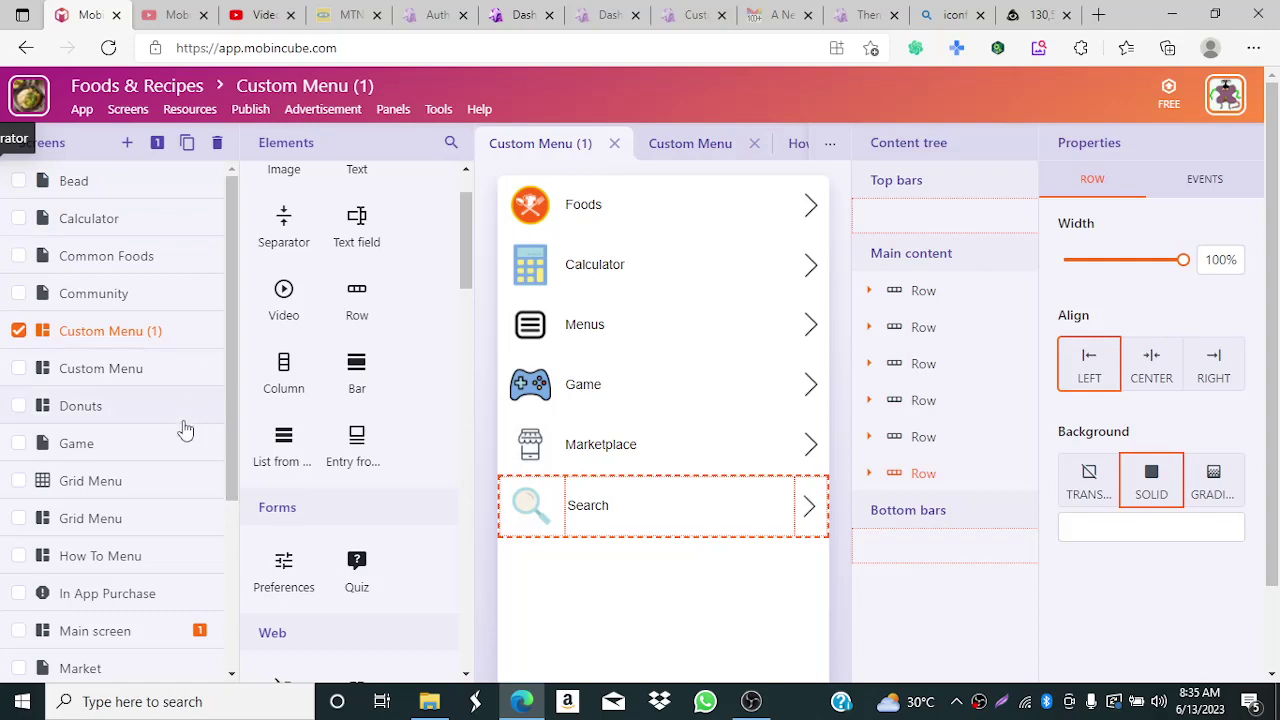
- Examine the How To Menu screen's row layout and its first row's properties, and return to the Custom Menu (1) screen
{"action": "left_click", "coordinate": [134, 563]}
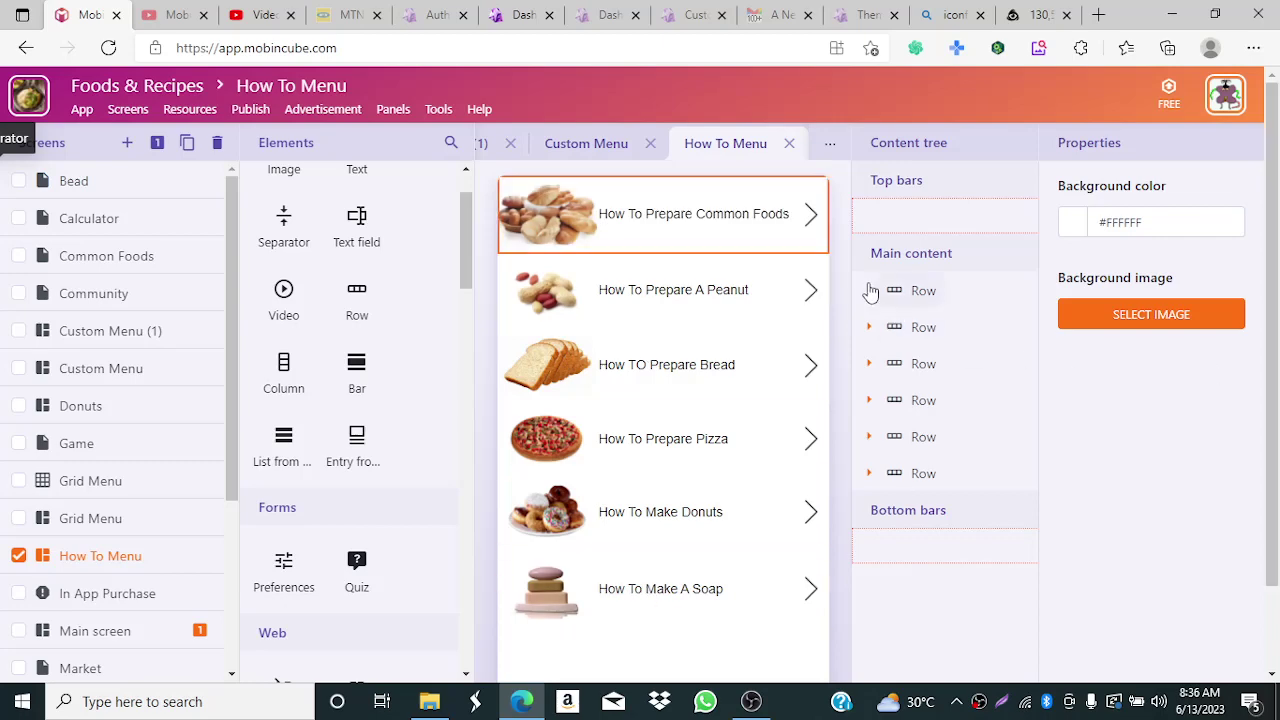
{"action": "scroll", "coordinate": [1275, 270], "scroll_direction": "down", "scroll_amount": 2}
{"action": "scroll", "coordinate": [1275, 270], "scroll_direction": "up", "scroll_amount": 2}
{"action": "left_click", "coordinate": [726, 223]}
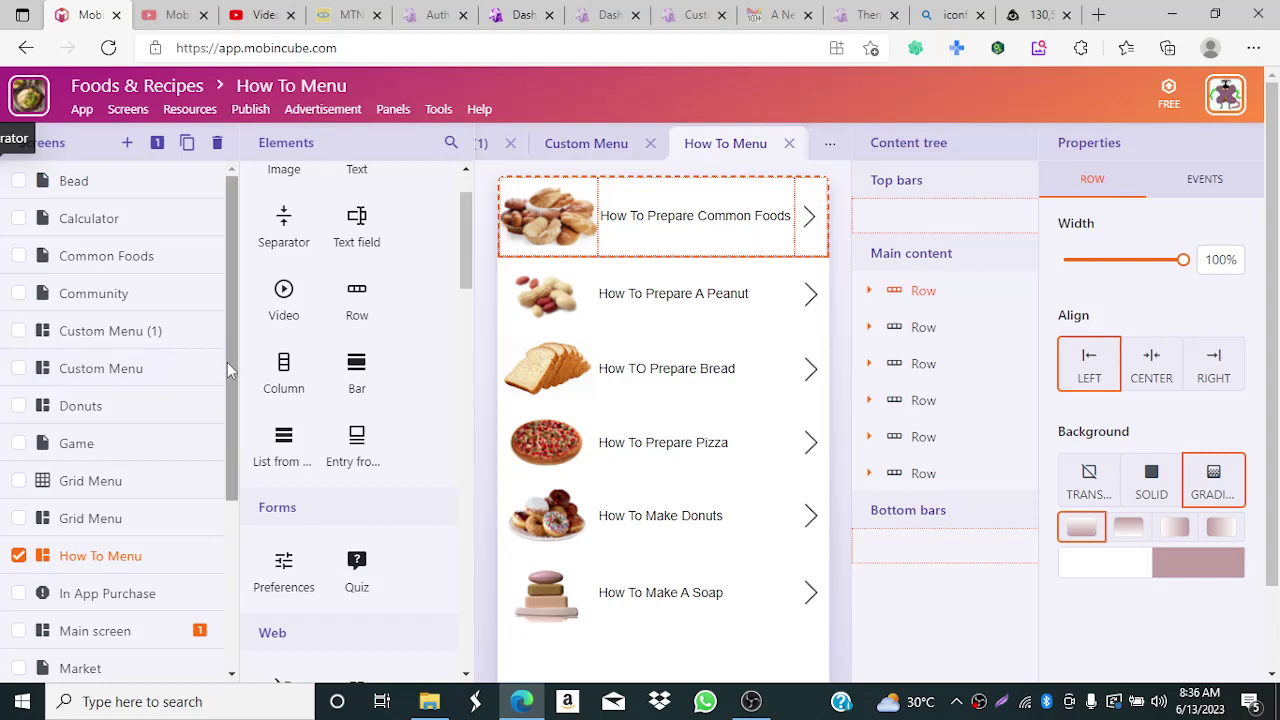
{"action": "left_click_drag", "start_coordinate": [227, 370], "coordinate": [228, 410]}
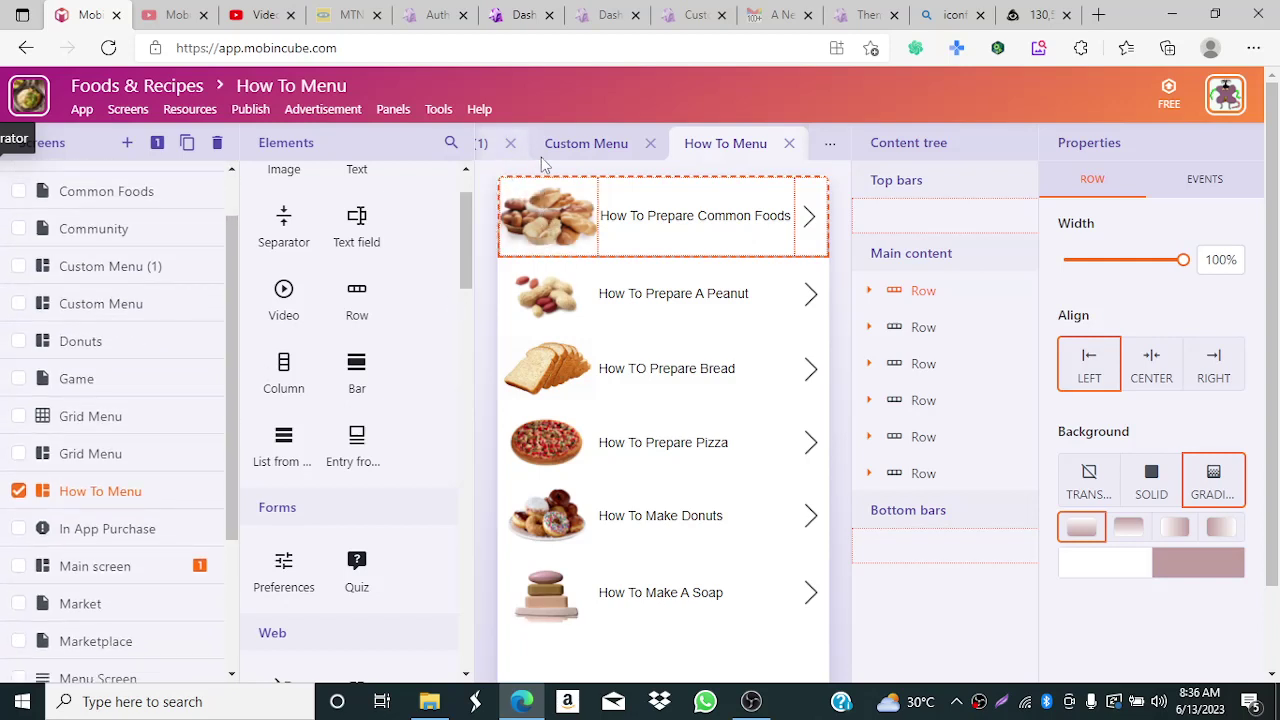
{"action": "left_click", "coordinate": [625, 150]}
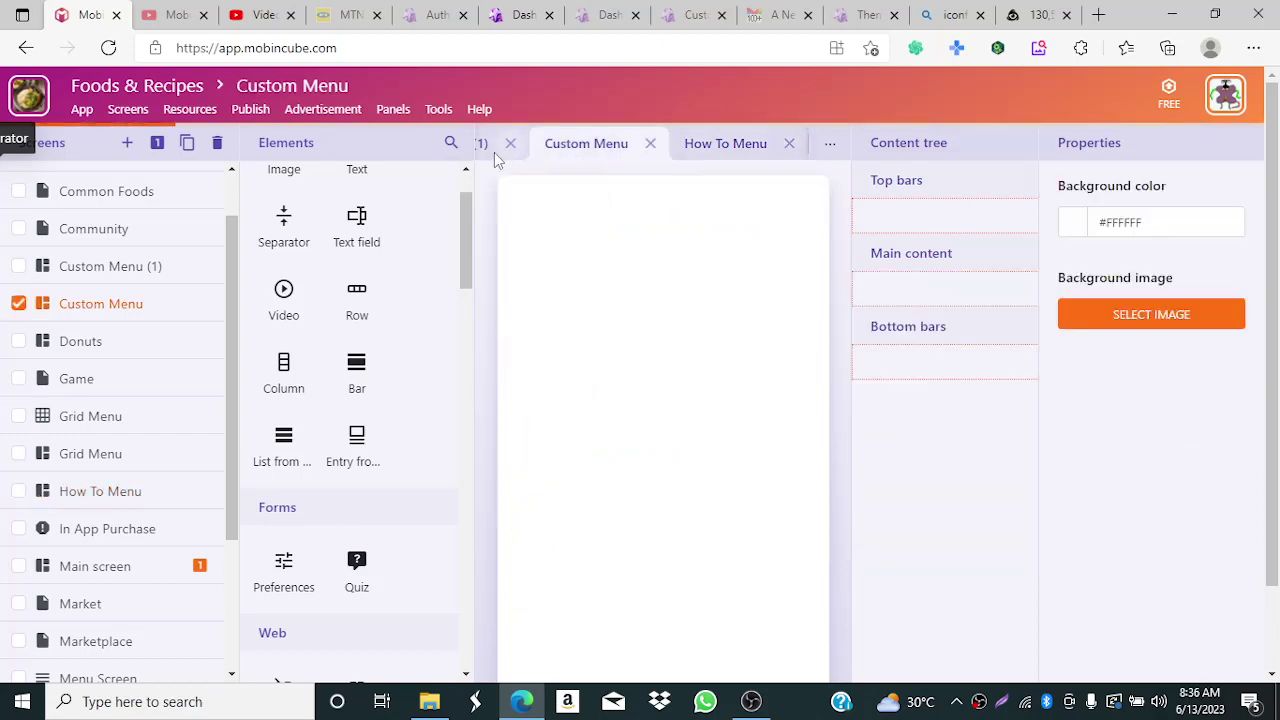
{"action": "left_click", "coordinate": [477, 152]}
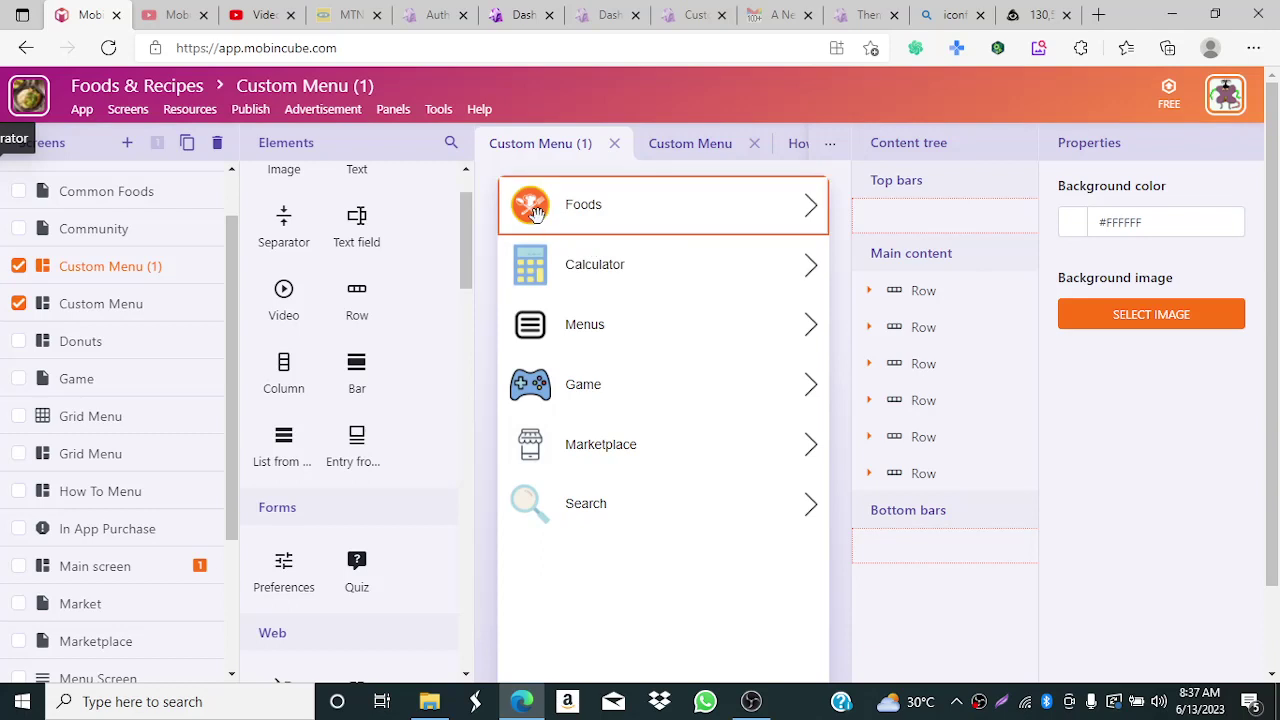
- Set the source of the Foods row's icon image to Resource in the Custom Menu (1) screen
{"action": "left_click", "coordinate": [535, 207]}
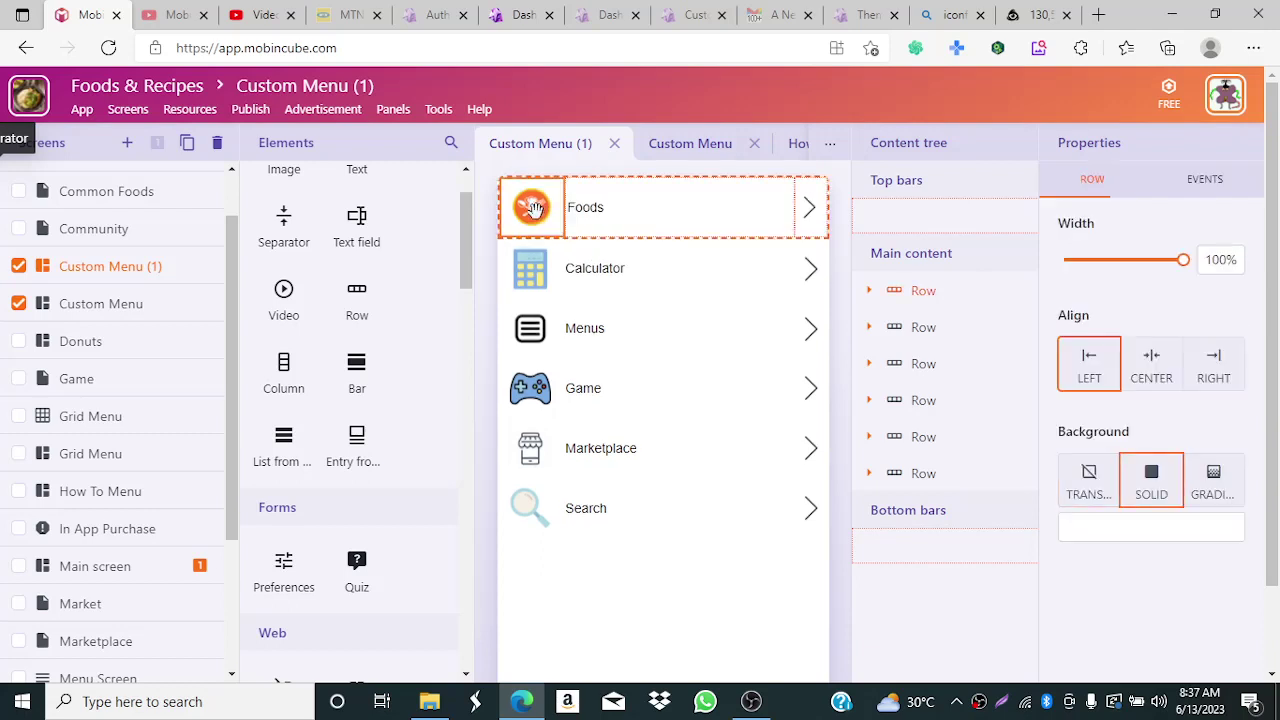
{"action": "left_click", "coordinate": [533, 215]}
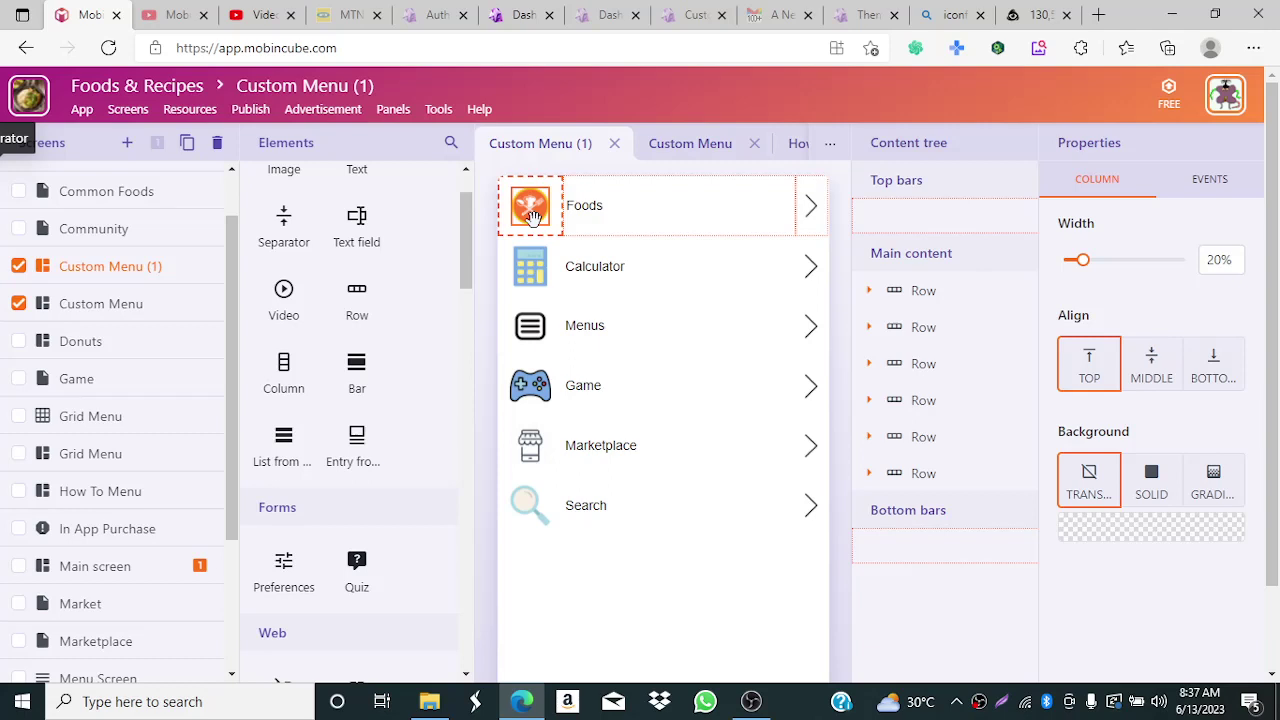
{"action": "left_click", "coordinate": [533, 215]}
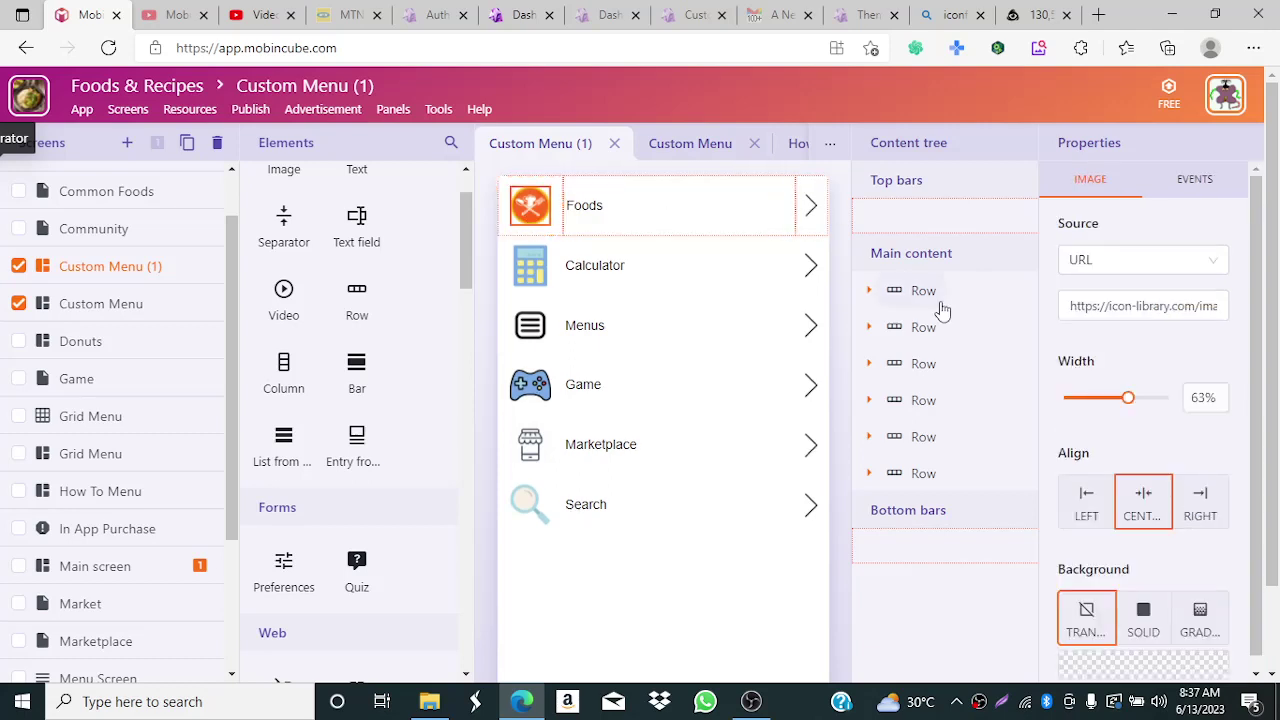
{"action": "left_click", "coordinate": [1125, 266]}
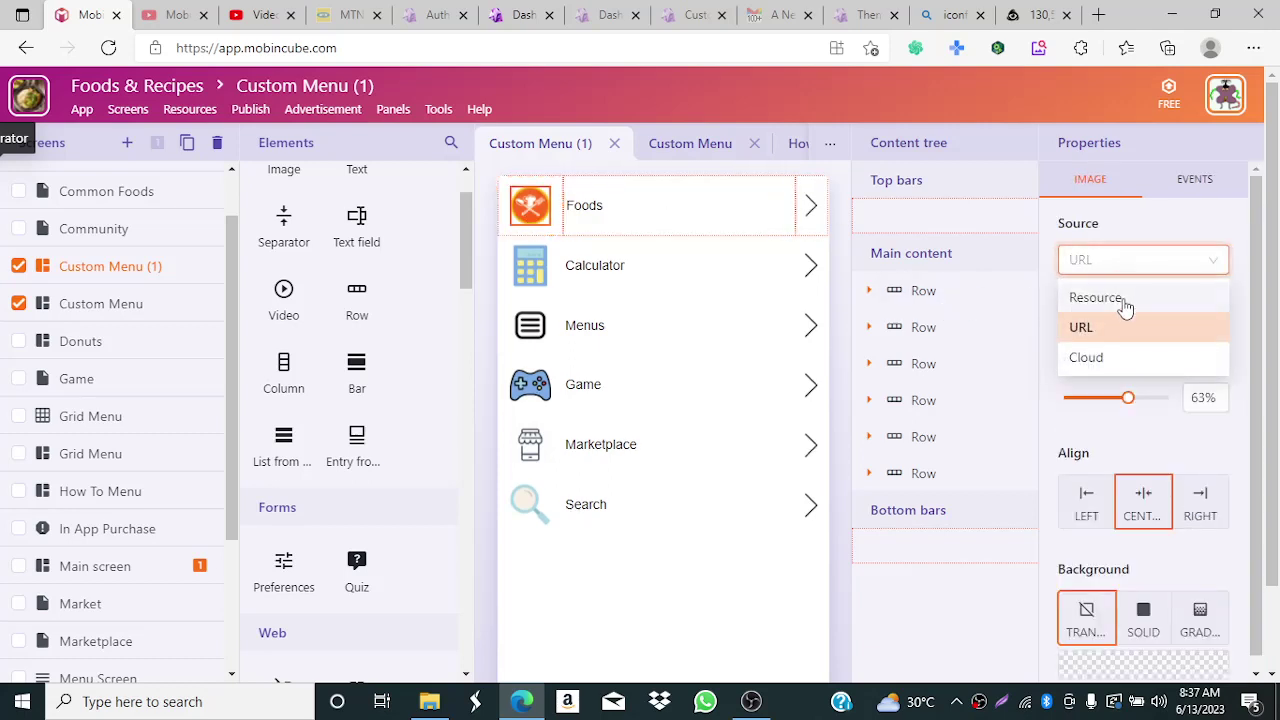
{"action": "left_click", "coordinate": [1123, 302]}
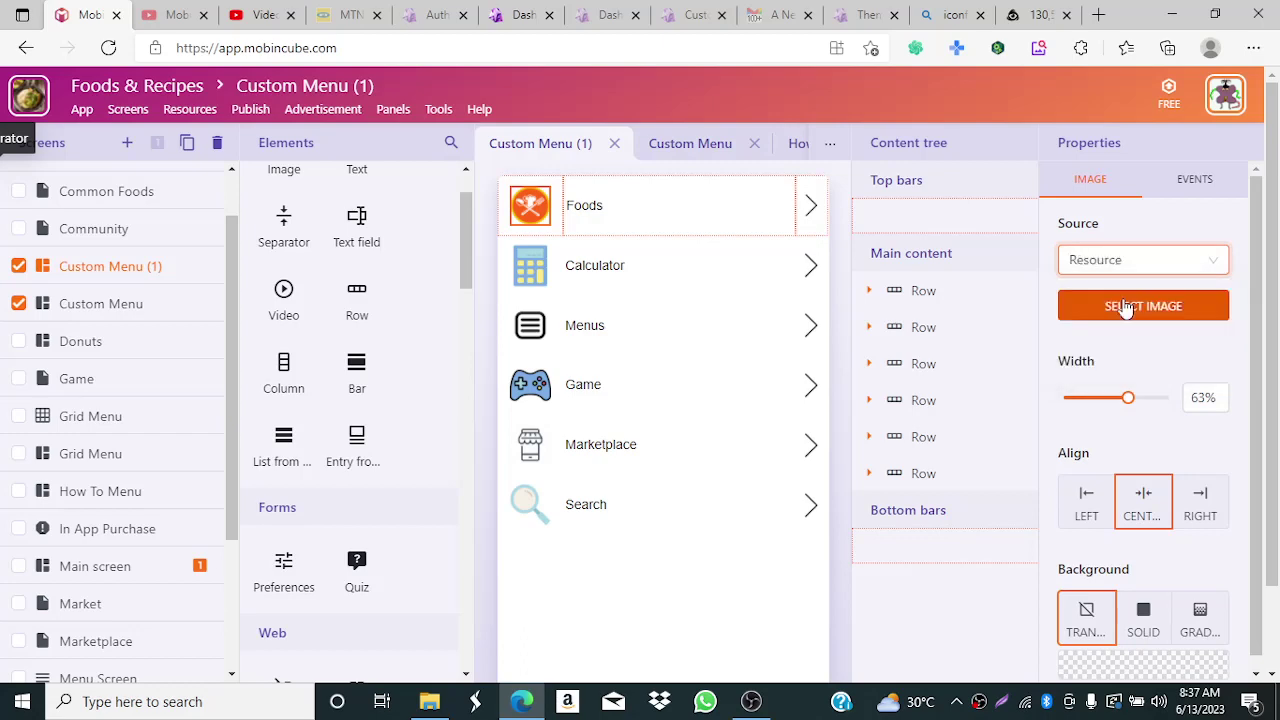
- Choose R (85).png from the local resources as the Foods row's image and set its width to 100%
{"action": "left_click", "coordinate": [1126, 307]}
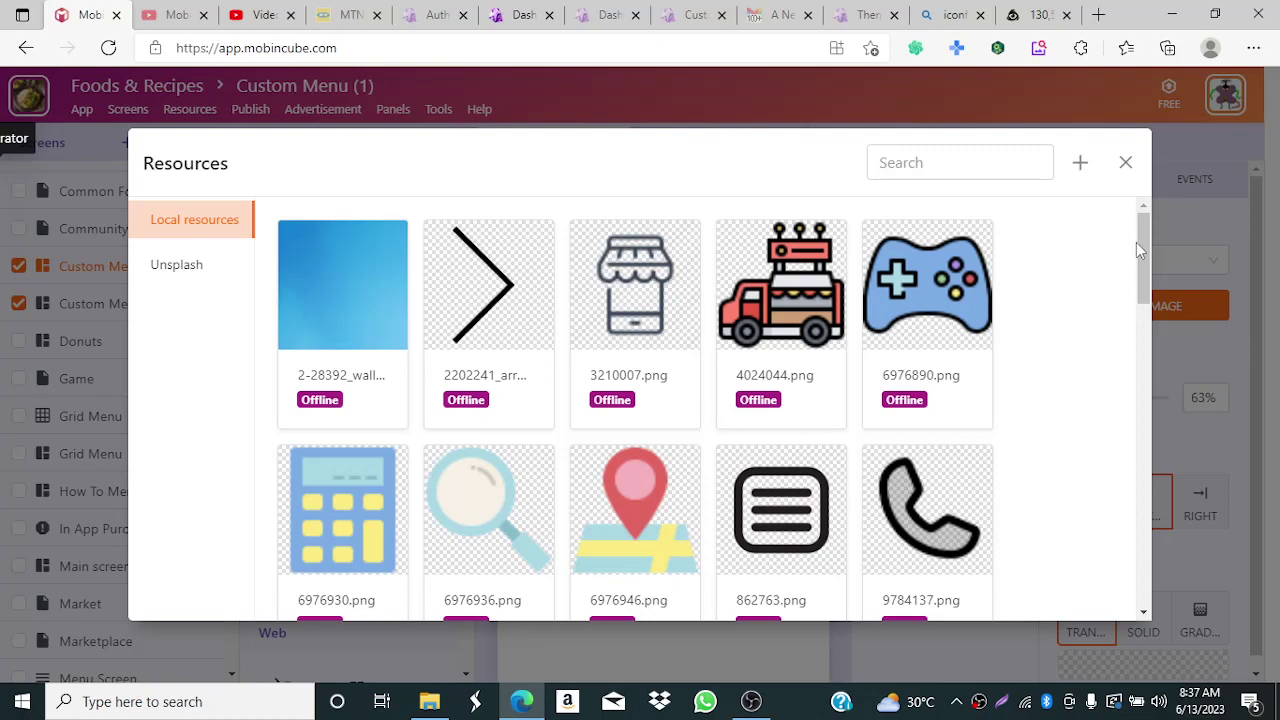
{"action": "left_click_drag", "start_coordinate": [1144, 250], "coordinate": [1162, 390]}
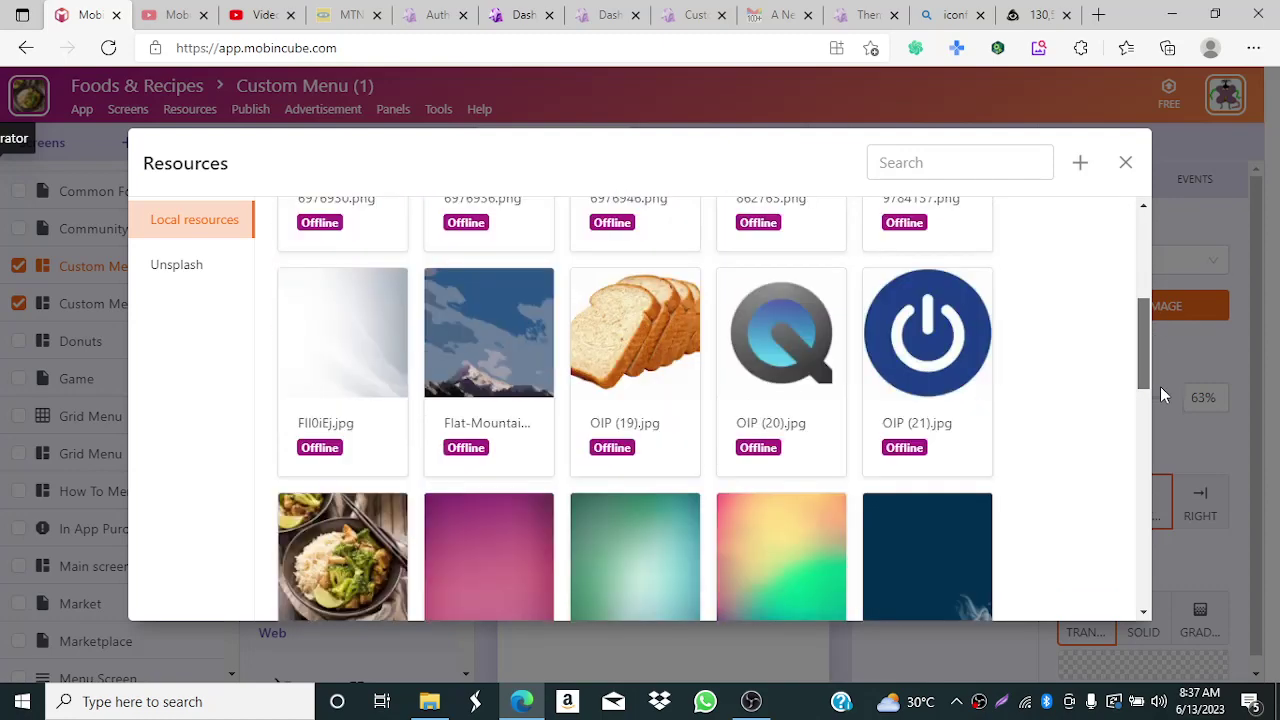
{"action": "scroll", "coordinate": [1149, 435], "scroll_direction": "down", "scroll_amount": 2}
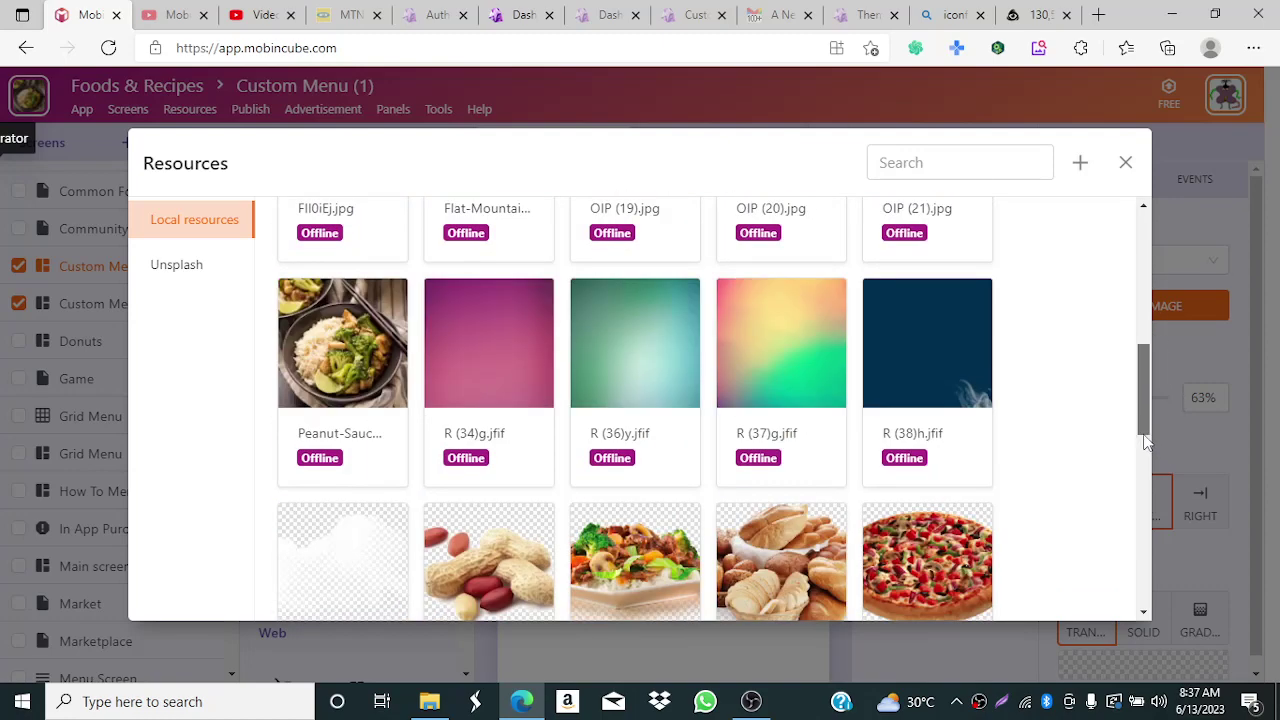
{"action": "scroll", "coordinate": [1147, 470], "scroll_direction": "down", "scroll_amount": 3}
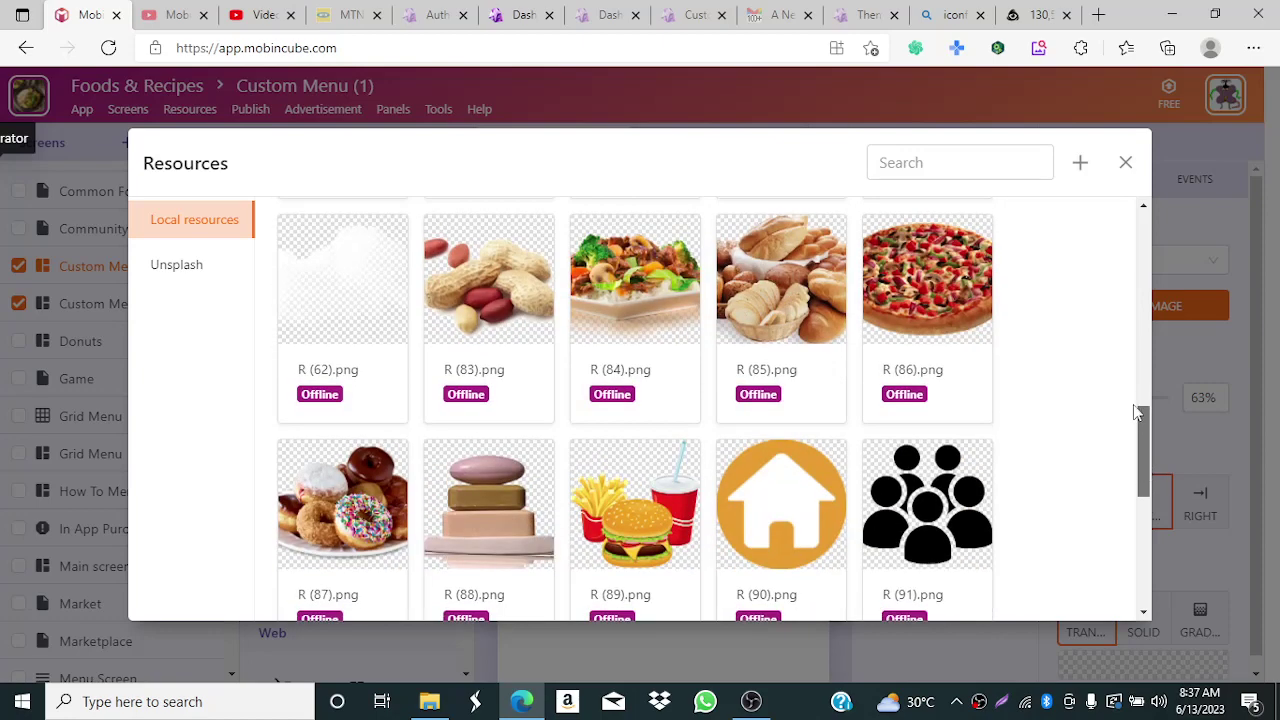
{"action": "scroll", "coordinate": [855, 318], "scroll_direction": "down", "scroll_amount": 1}
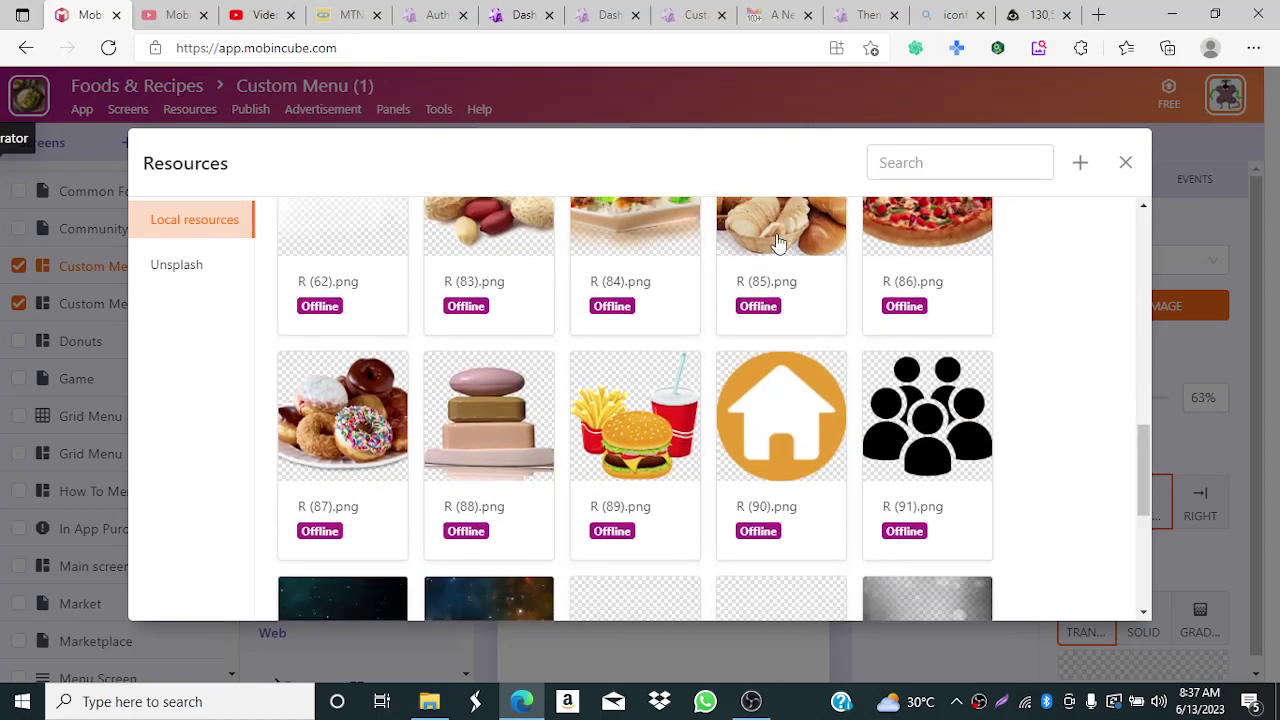
{"action": "left_click", "coordinate": [778, 243]}
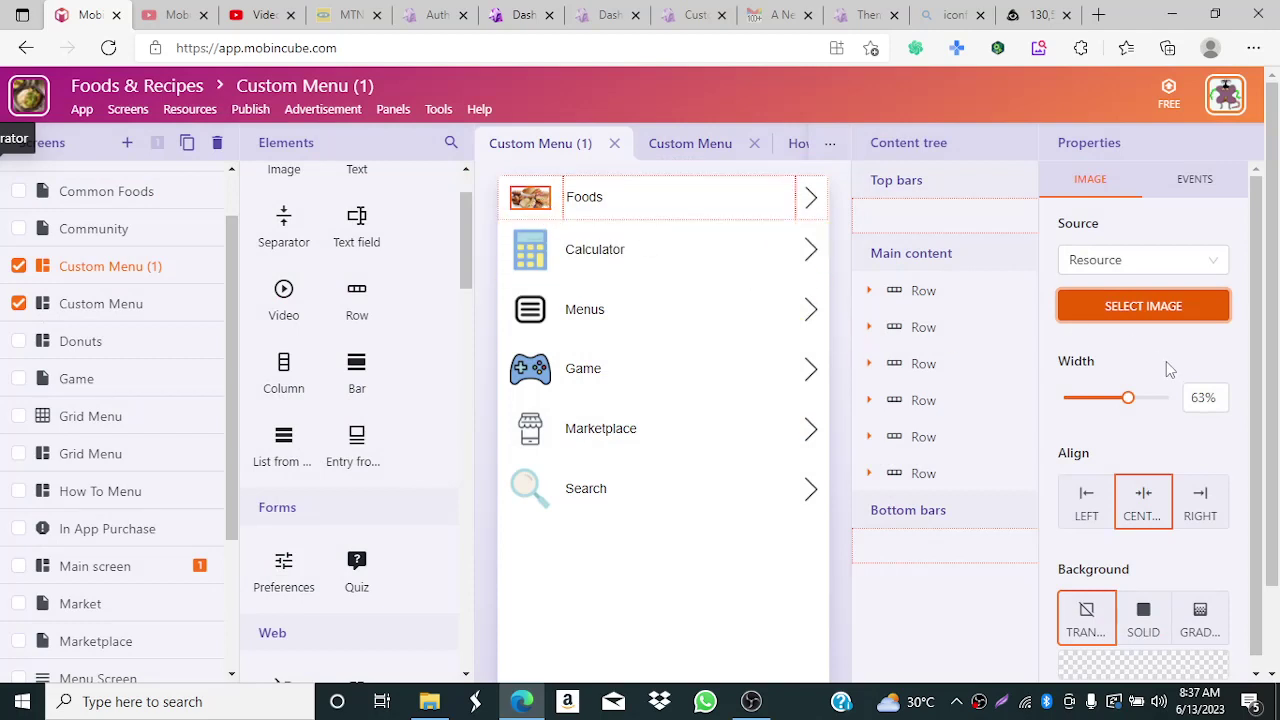
{"action": "left_click_drag", "start_coordinate": [1129, 403], "coordinate": [1171, 417]}
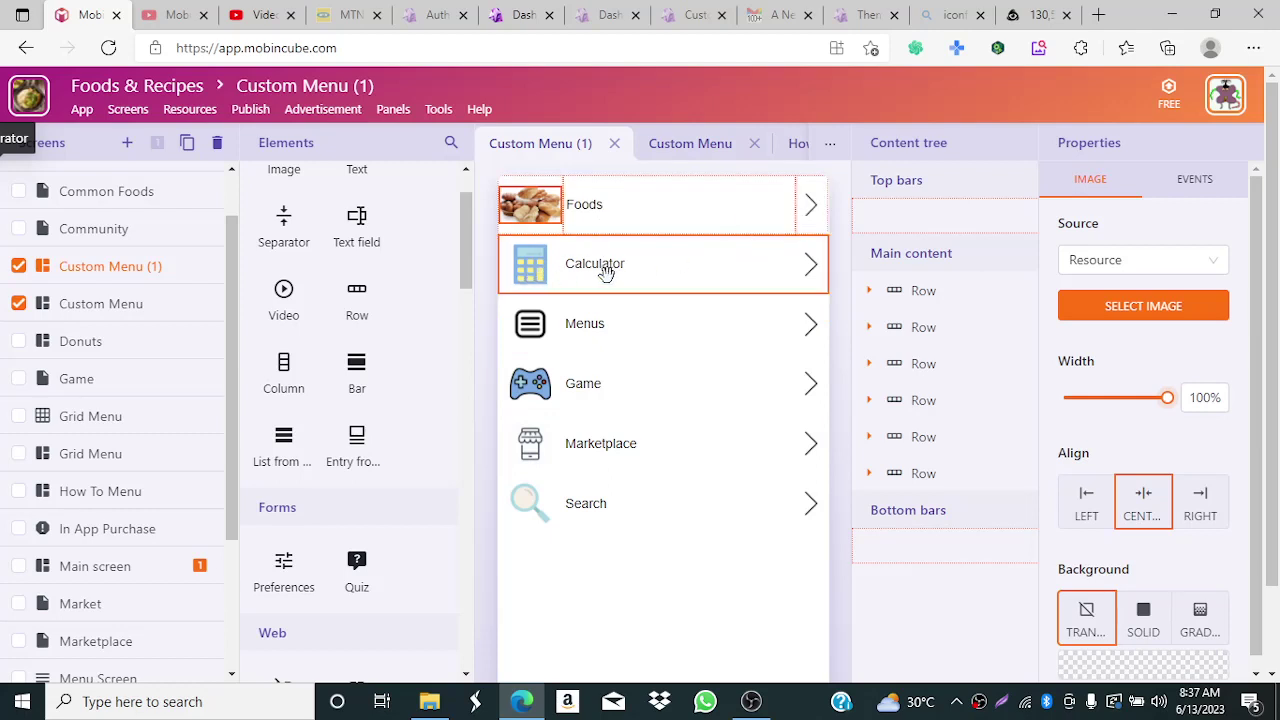
- Select the column holding the Calculator row's icon in the Custom Menu (1) screen
{"action": "left_click", "coordinate": [535, 270]}
{"action": "left_click", "coordinate": [536, 270]}
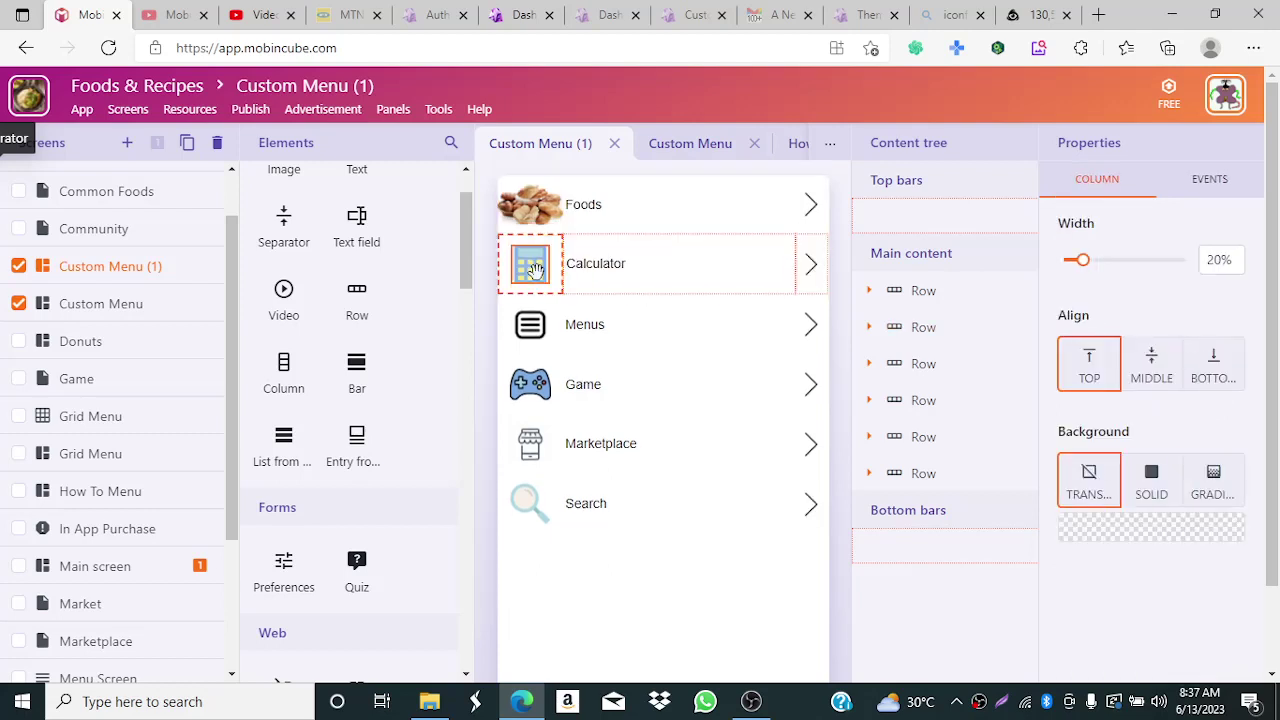
- Replace the Calculator row's icon with the local resource OIP (19).jpg and set the image width to 87%
{"action": "left_click", "coordinate": [536, 270]}
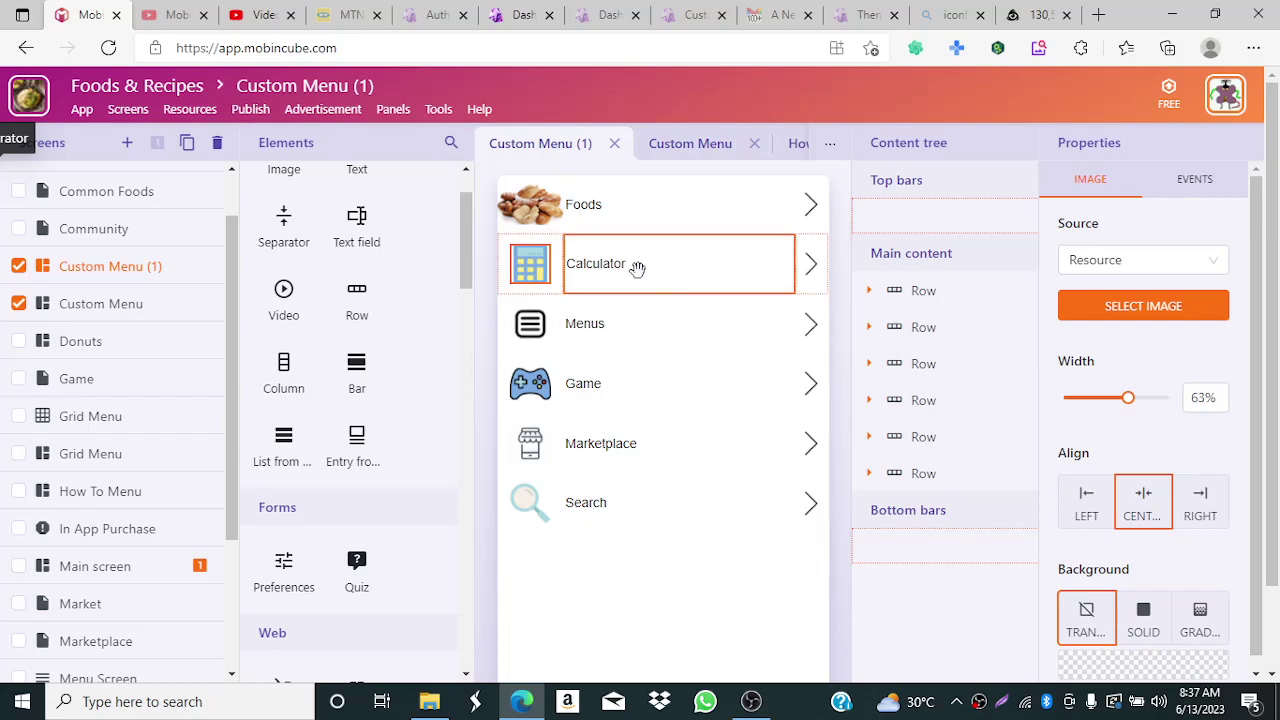
{"action": "left_click", "coordinate": [1162, 272]}
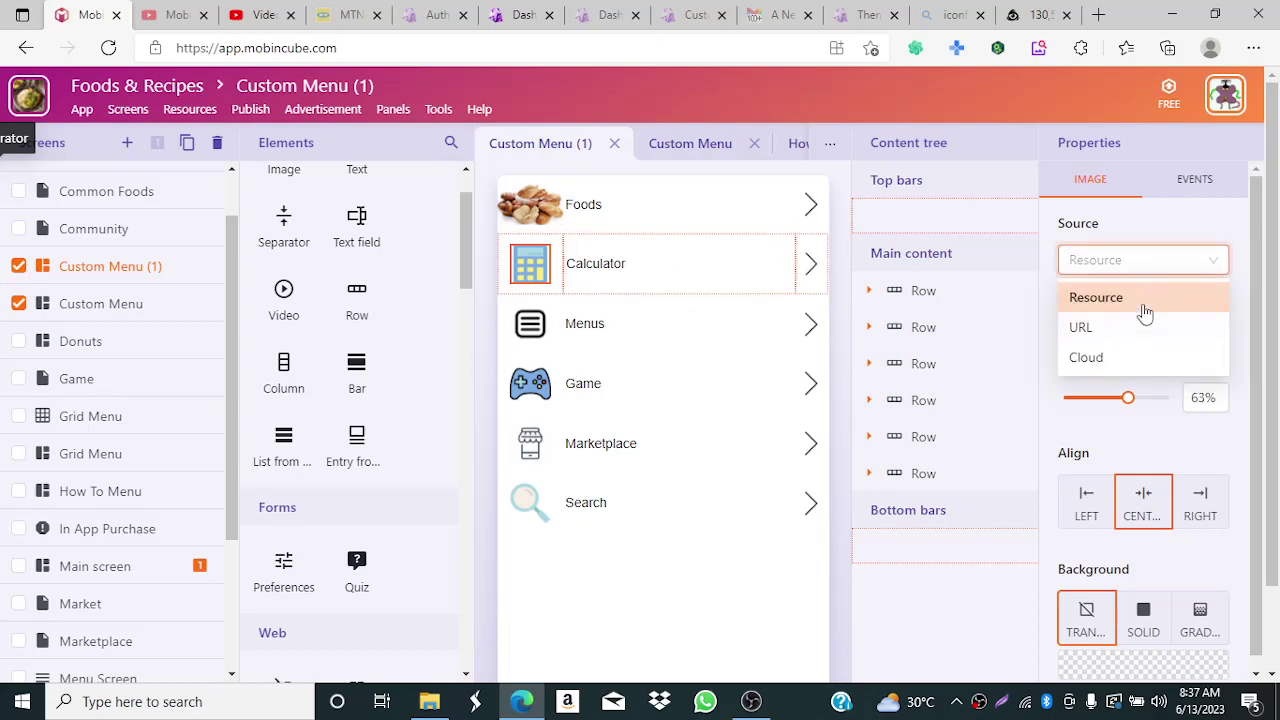
{"action": "left_click", "coordinate": [1145, 306]}
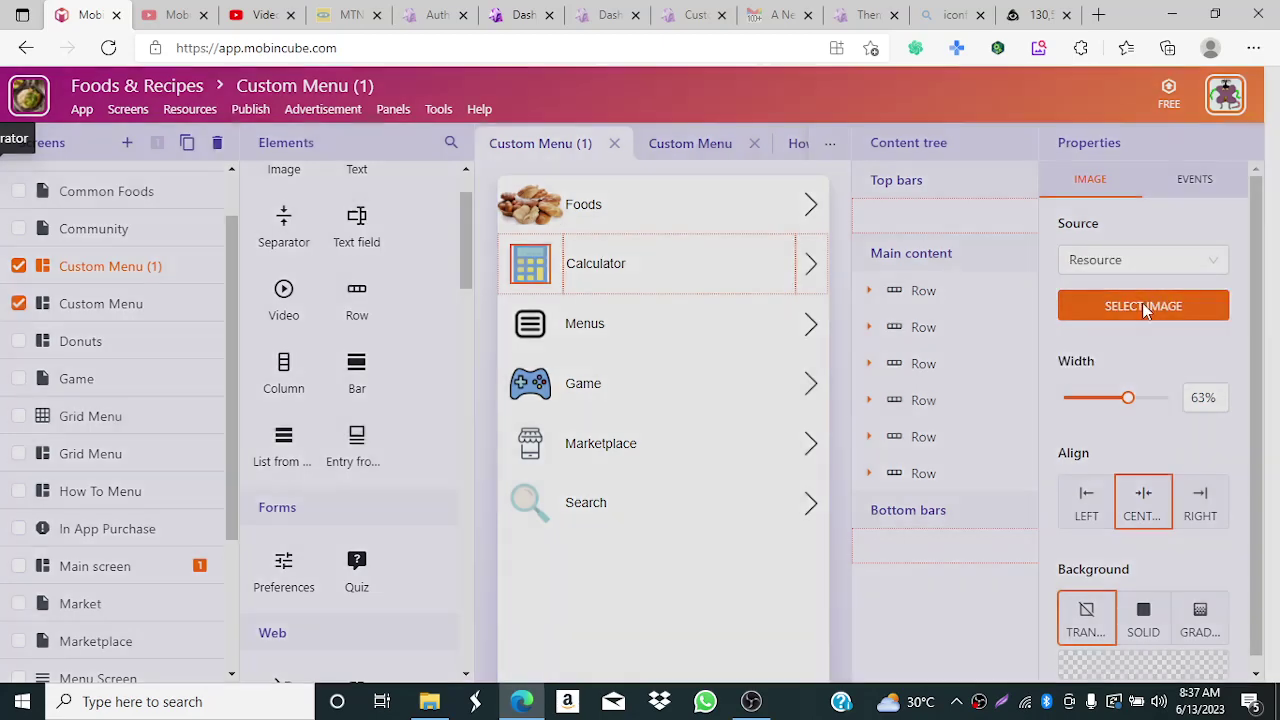
{"action": "left_click", "coordinate": [1145, 307]}
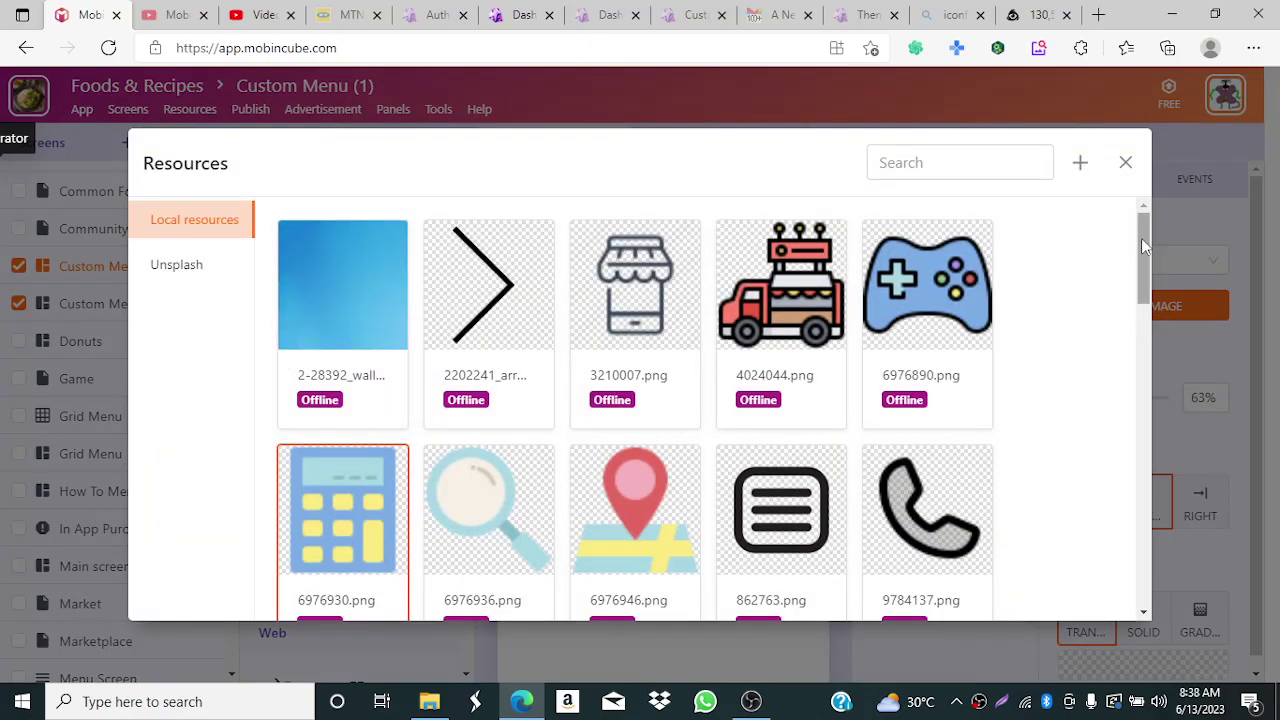
{"action": "left_click_drag", "start_coordinate": [1144, 245], "coordinate": [1156, 343]}
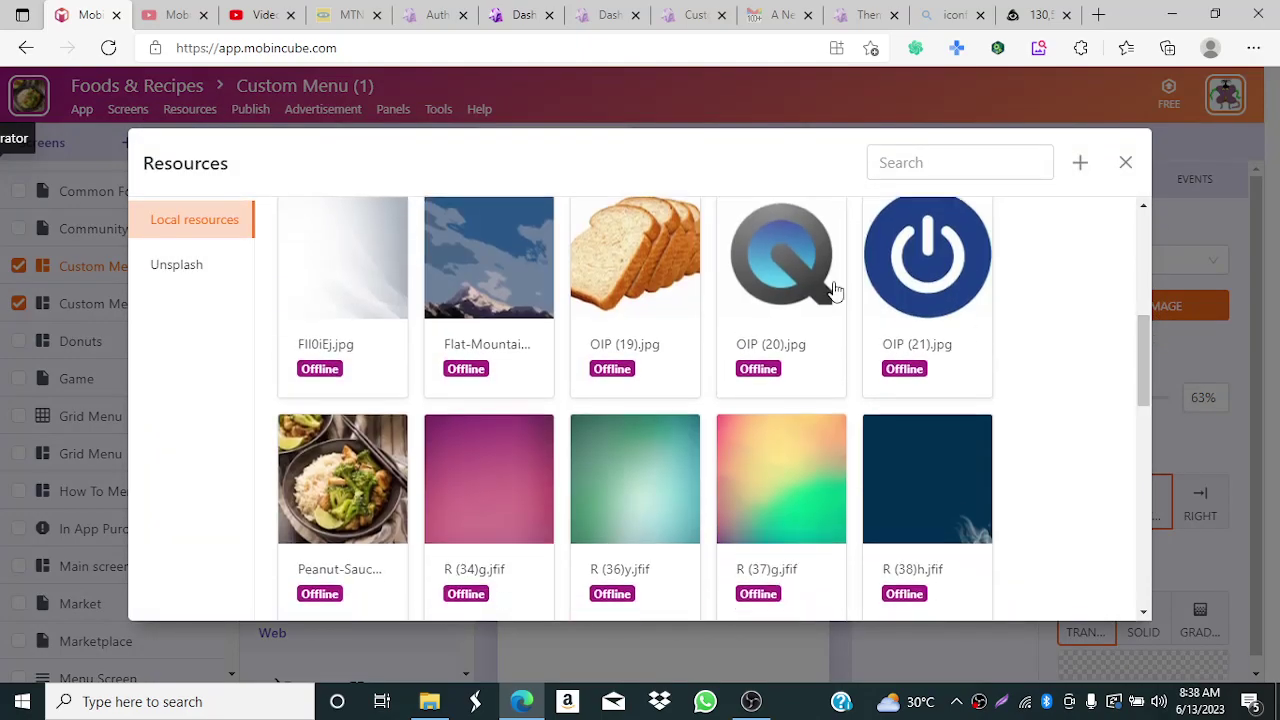
{"action": "left_click", "coordinate": [632, 262]}
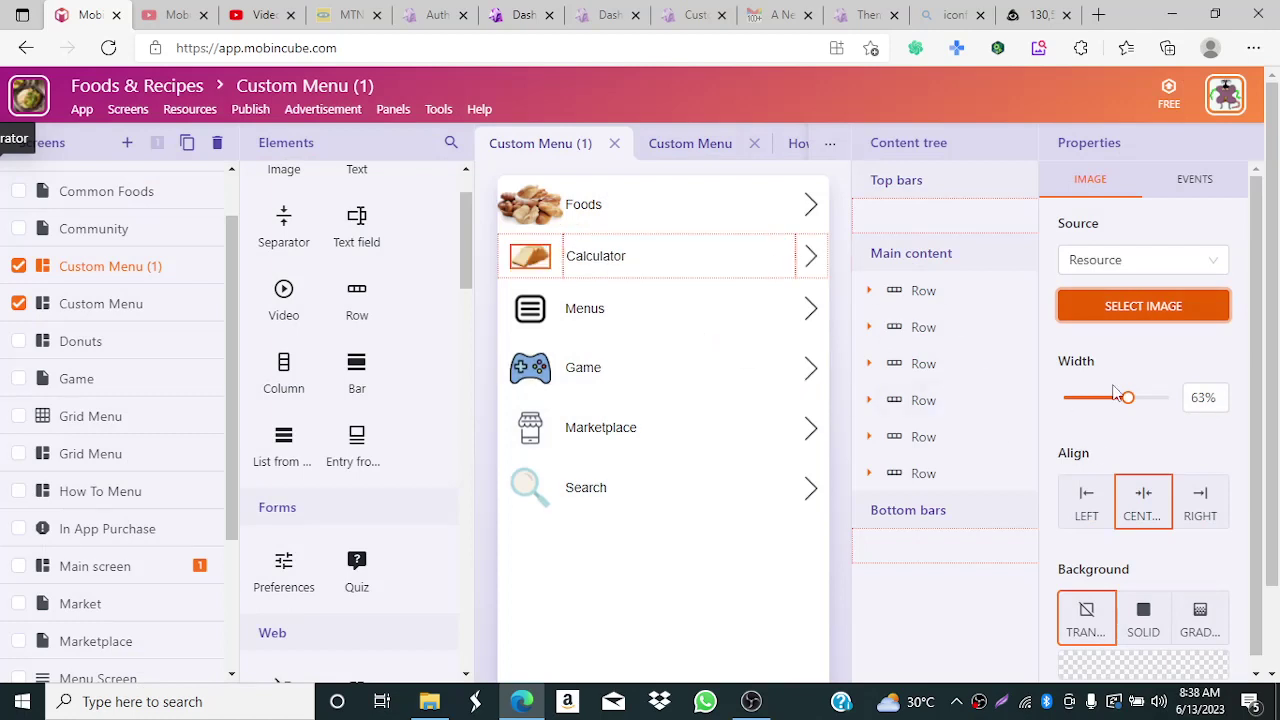
{"action": "left_click_drag", "start_coordinate": [1128, 397], "coordinate": [1161, 414]}
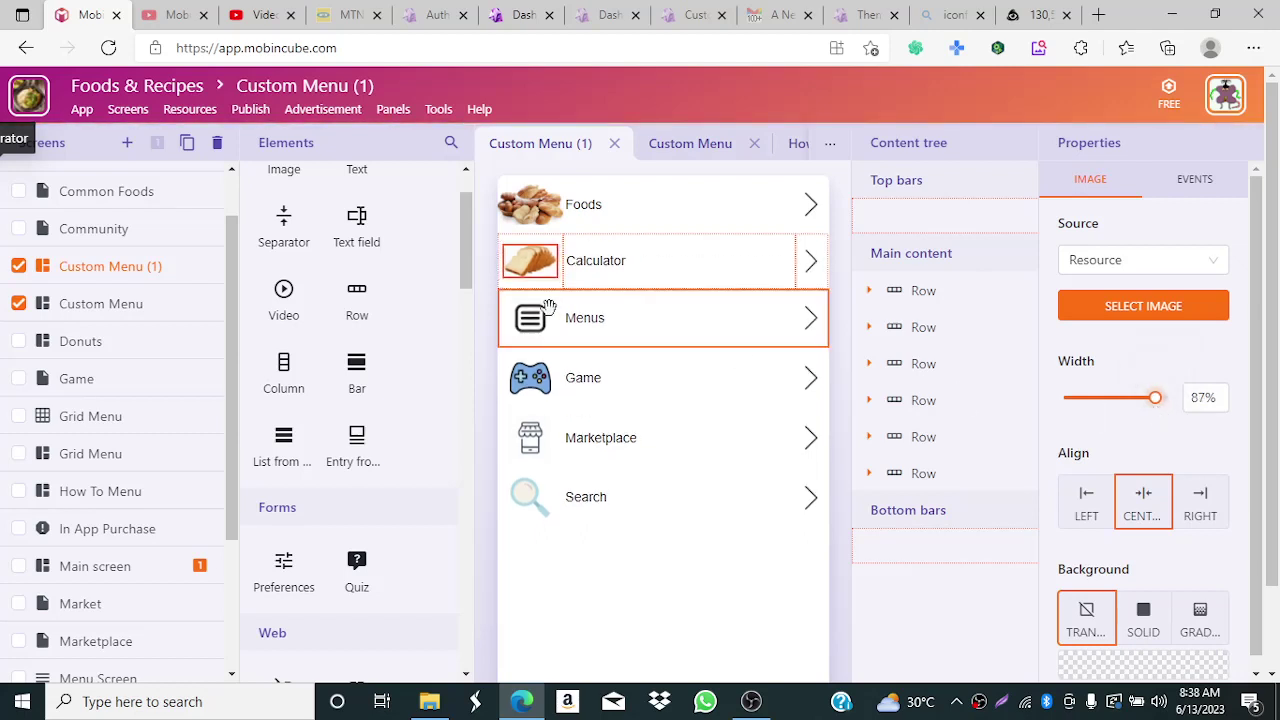
- Set the width of the Foods row's image column to 30%
{"action": "left_click", "coordinate": [546, 201]}
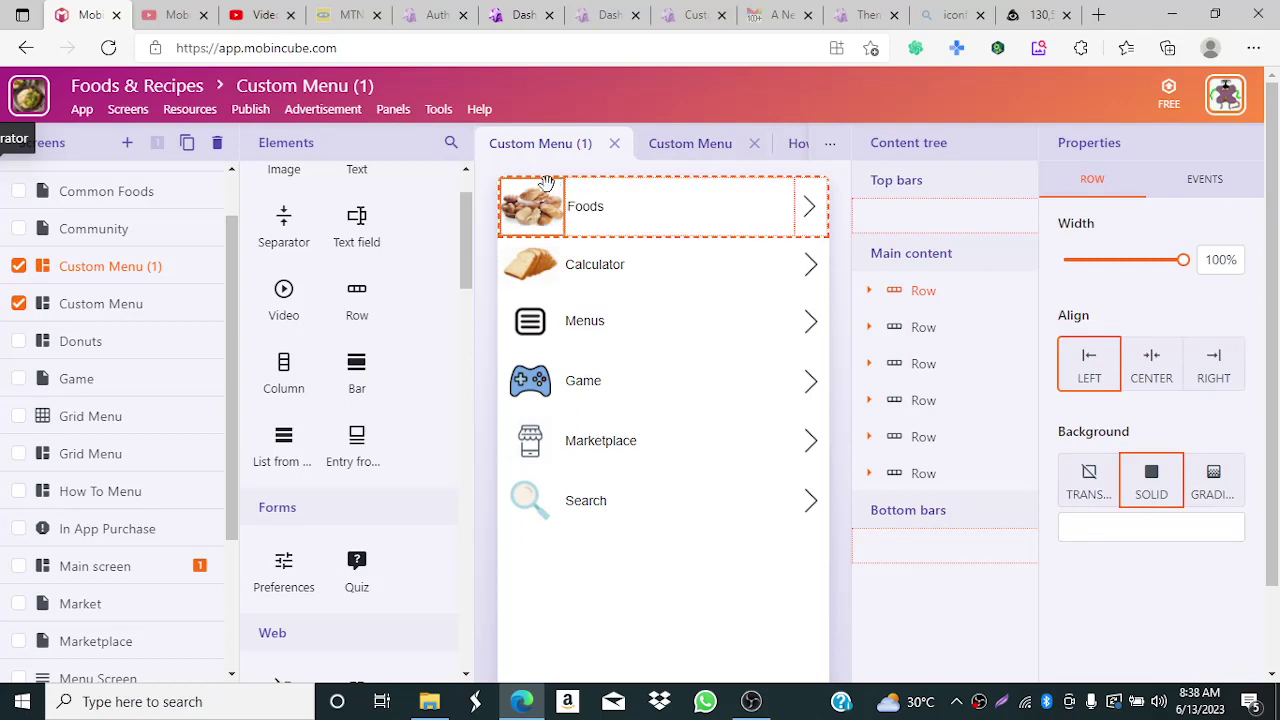
{"action": "left_click", "coordinate": [551, 186]}
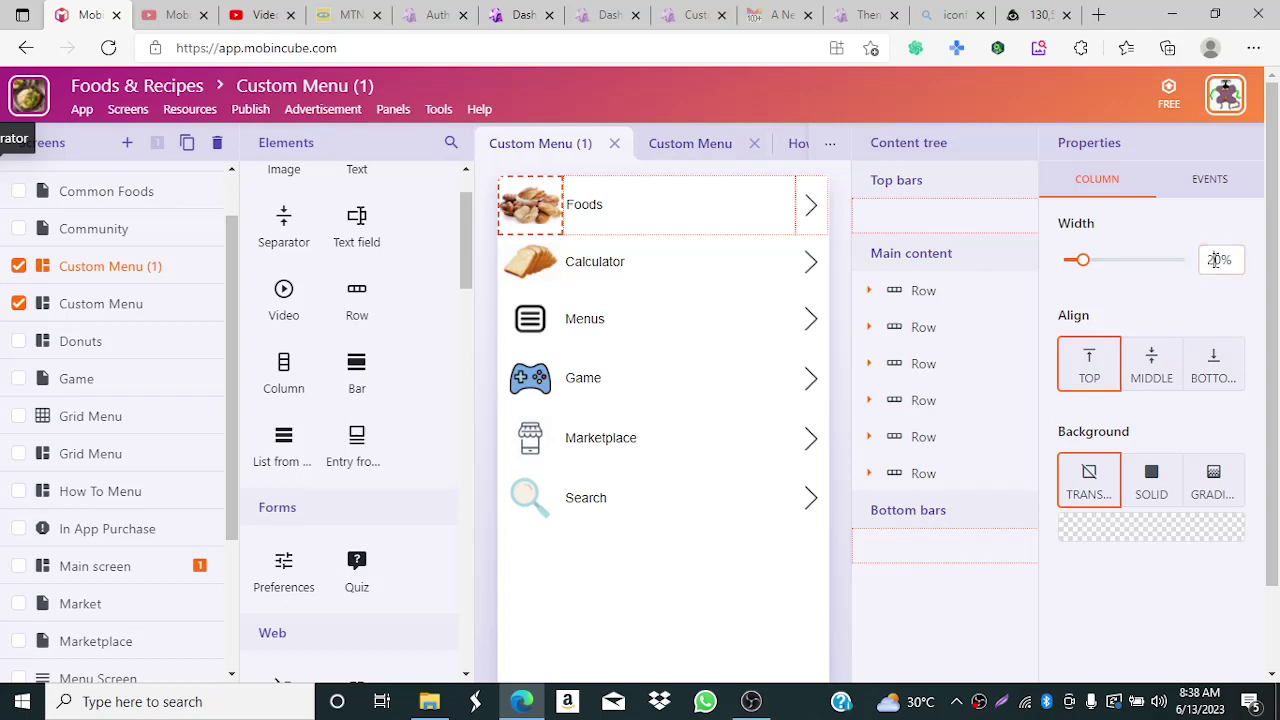
{"action": "left_click_drag", "start_coordinate": [1215, 259], "coordinate": [1208, 260]}
{"action": "type", "text": "3"}
{"action": "key", "text": "Return"}
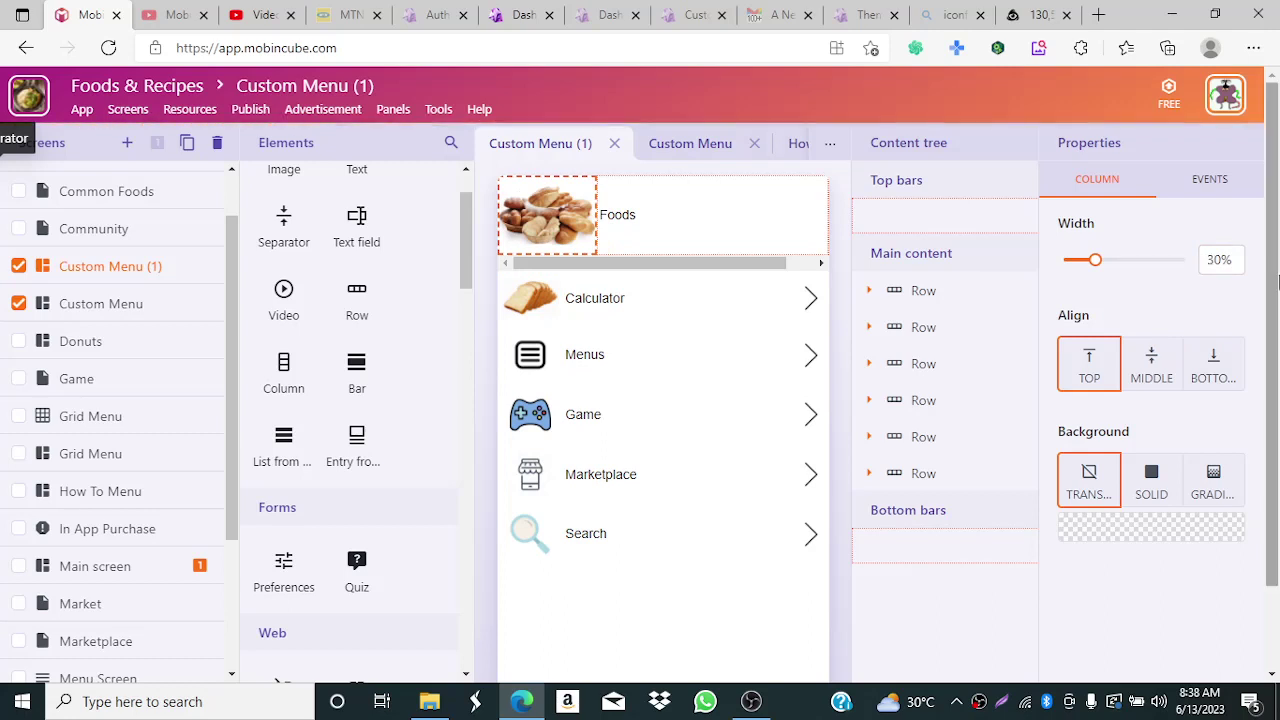
- Set the width of the Foods row's text column to 60%
{"action": "left_click", "coordinate": [663, 210]}
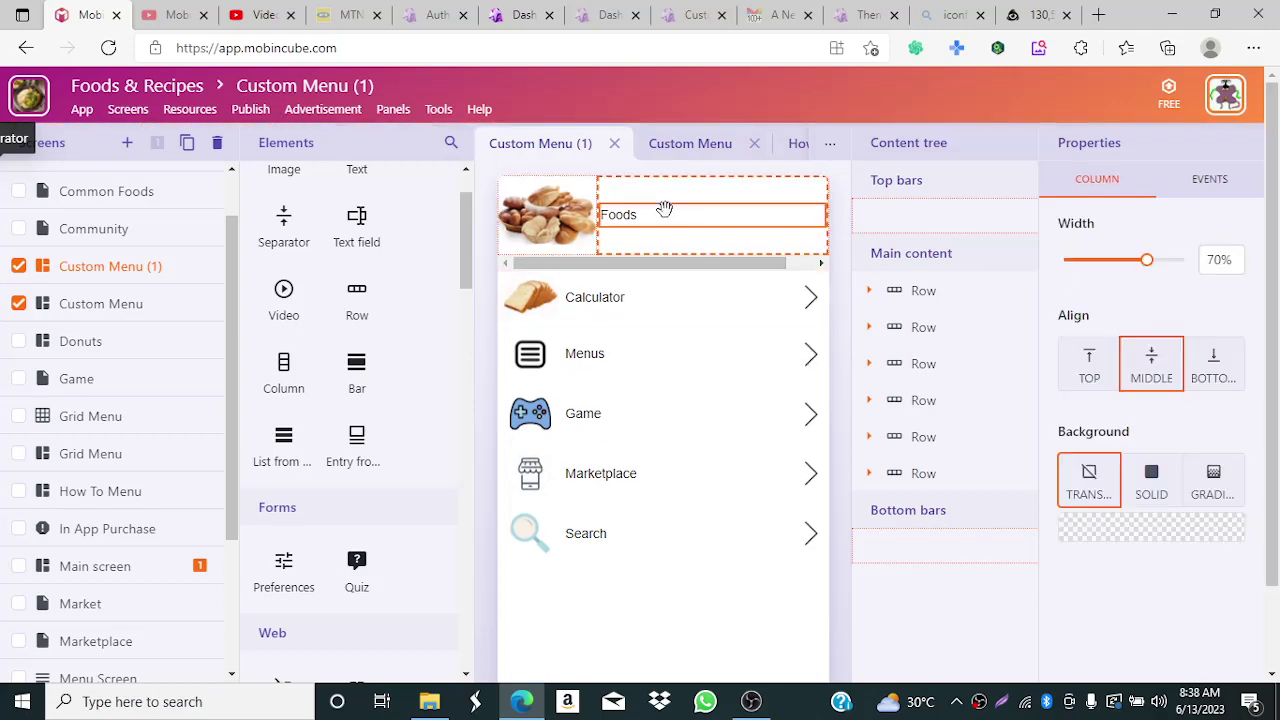
{"action": "left_click", "coordinate": [1213, 259]}
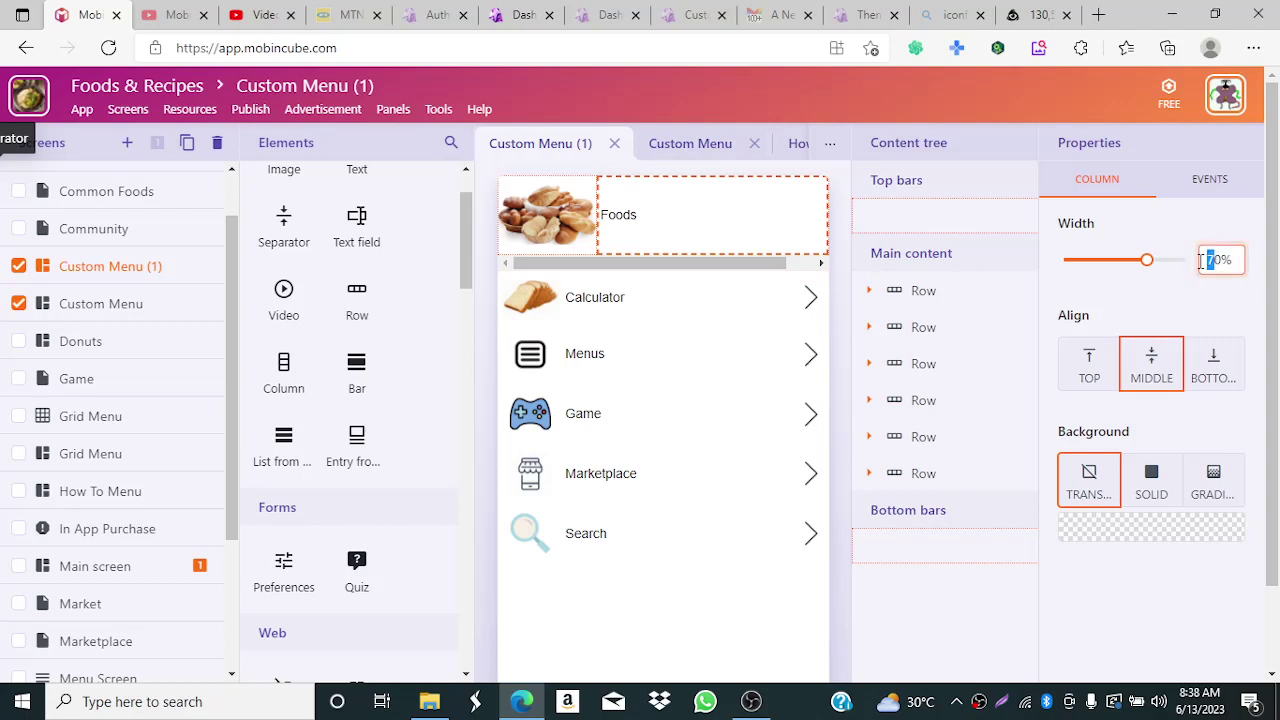
{"action": "type", "text": "0"}
{"action": "key", "text": "BackSpace"}
{"action": "key", "text": "Return"}
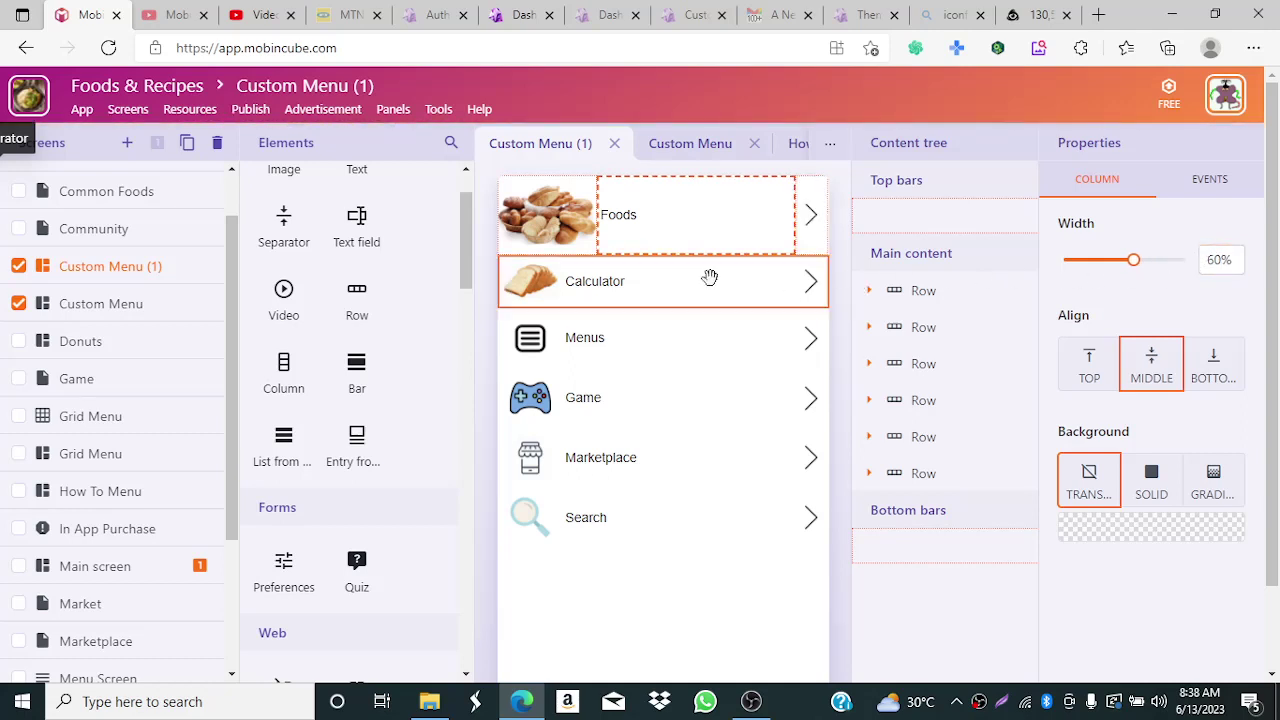
- Set the width of the Calculator row's image column to 30%
{"action": "left_click", "coordinate": [540, 286]}
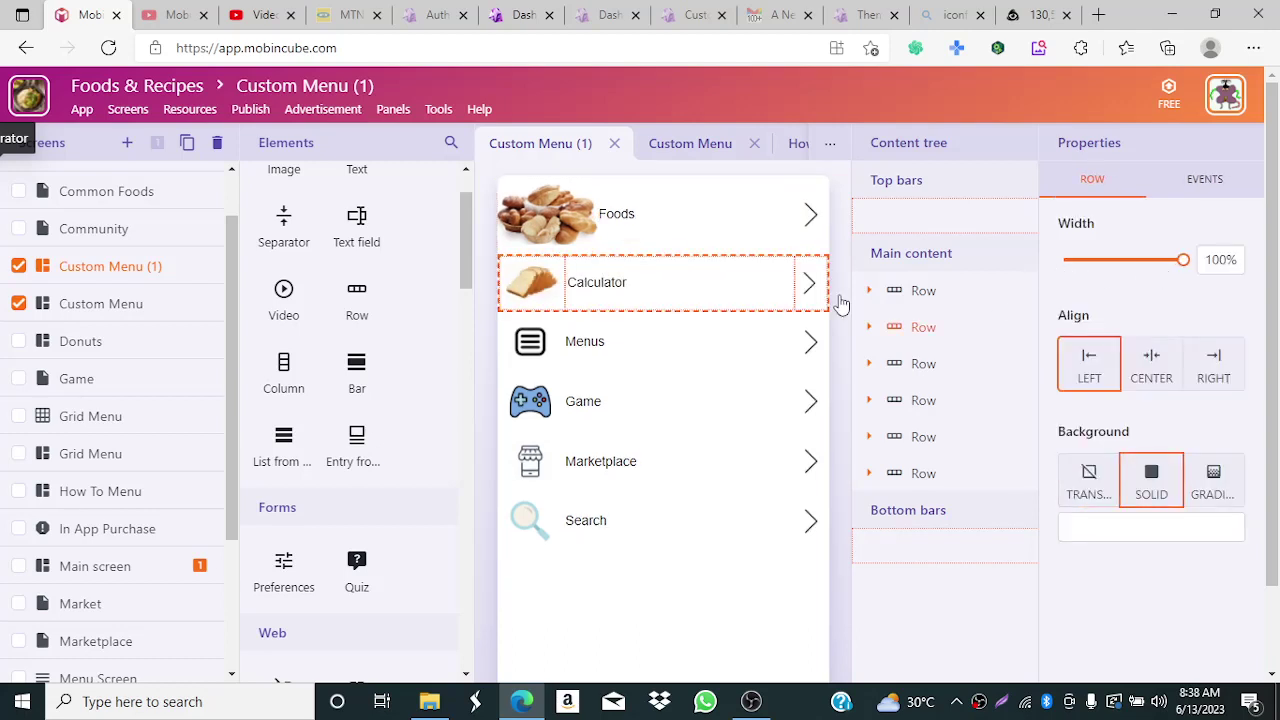
{"action": "left_click", "coordinate": [537, 281]}
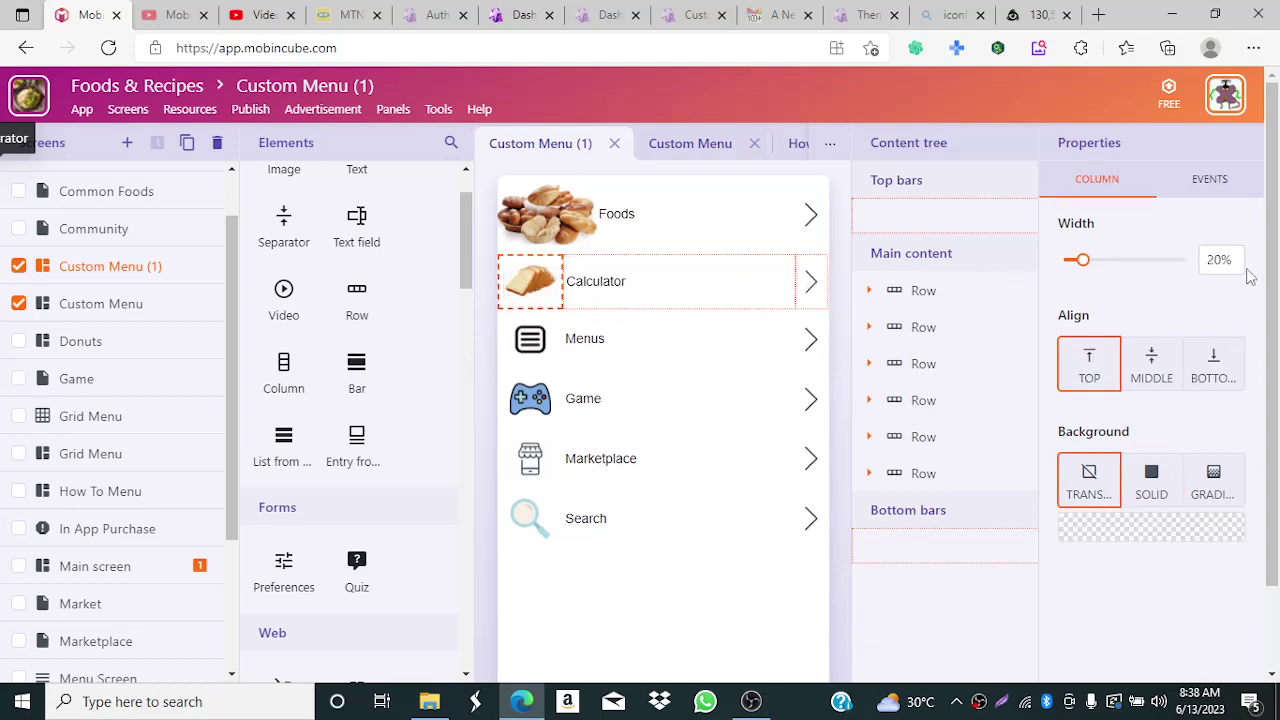
{"action": "left_click", "coordinate": [1209, 261]}
{"action": "type", "text": "0"}
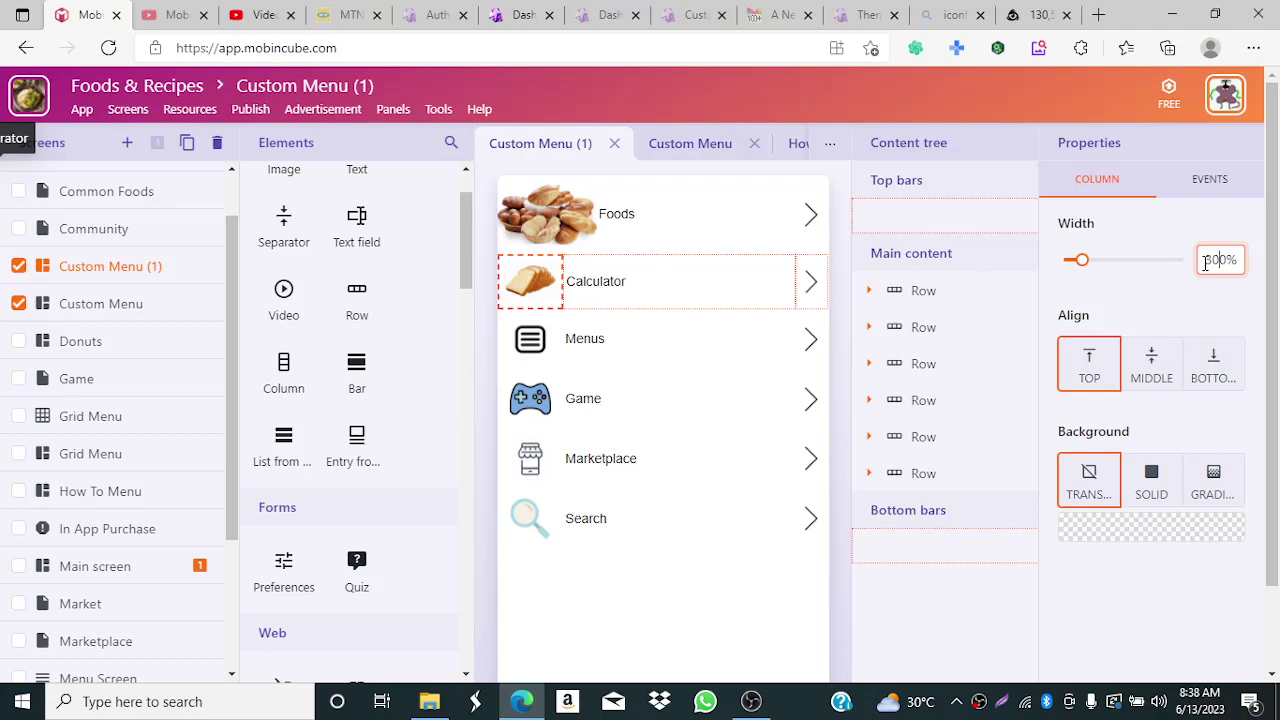
{"action": "key", "text": "BackSpace"}
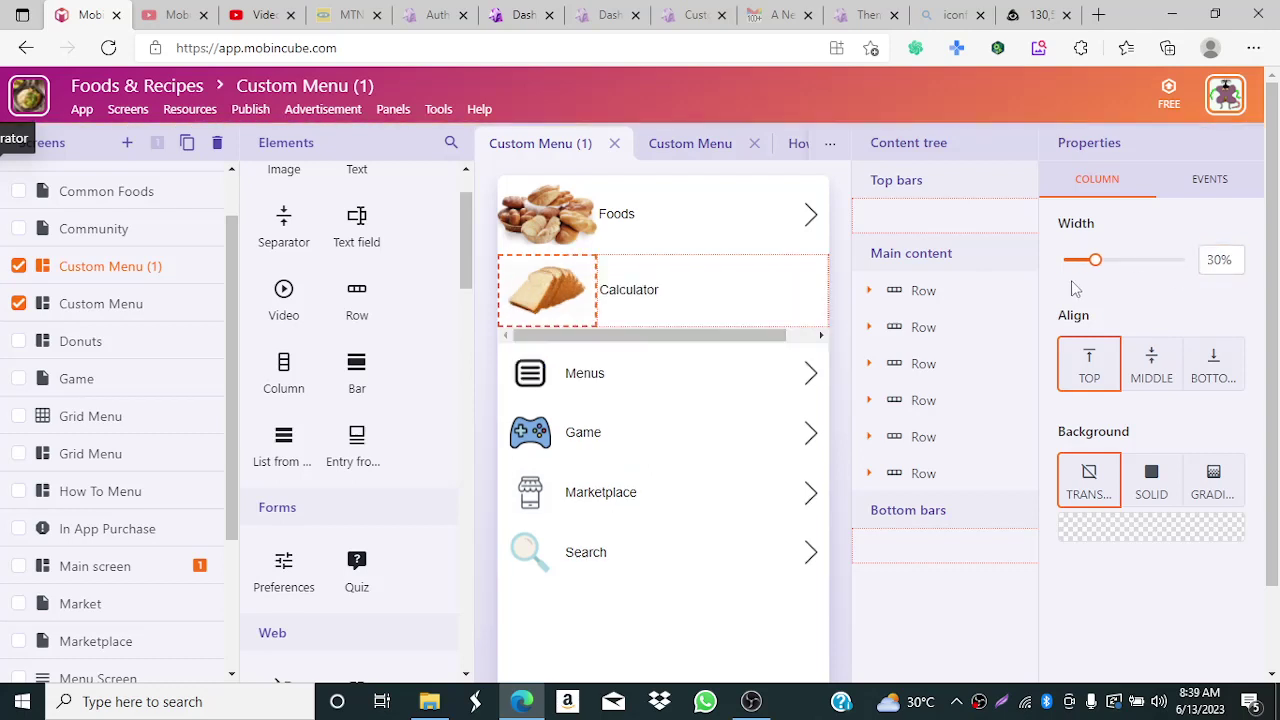
- Set the width of the Calculator row's text column to 60%
{"action": "left_click", "coordinate": [737, 316]}
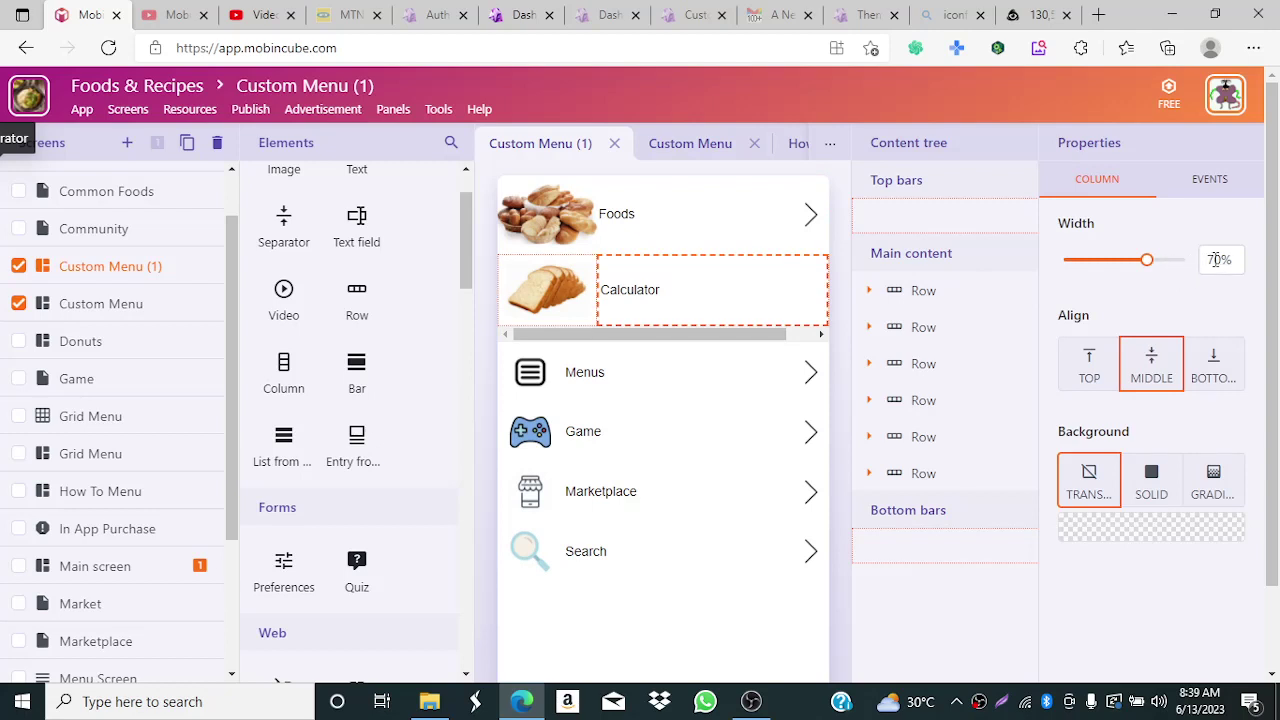
{"action": "left_click_drag", "start_coordinate": [1216, 259], "coordinate": [1208, 259]}
{"action": "type", "text": "6"}
{"action": "key", "text": "Return"}
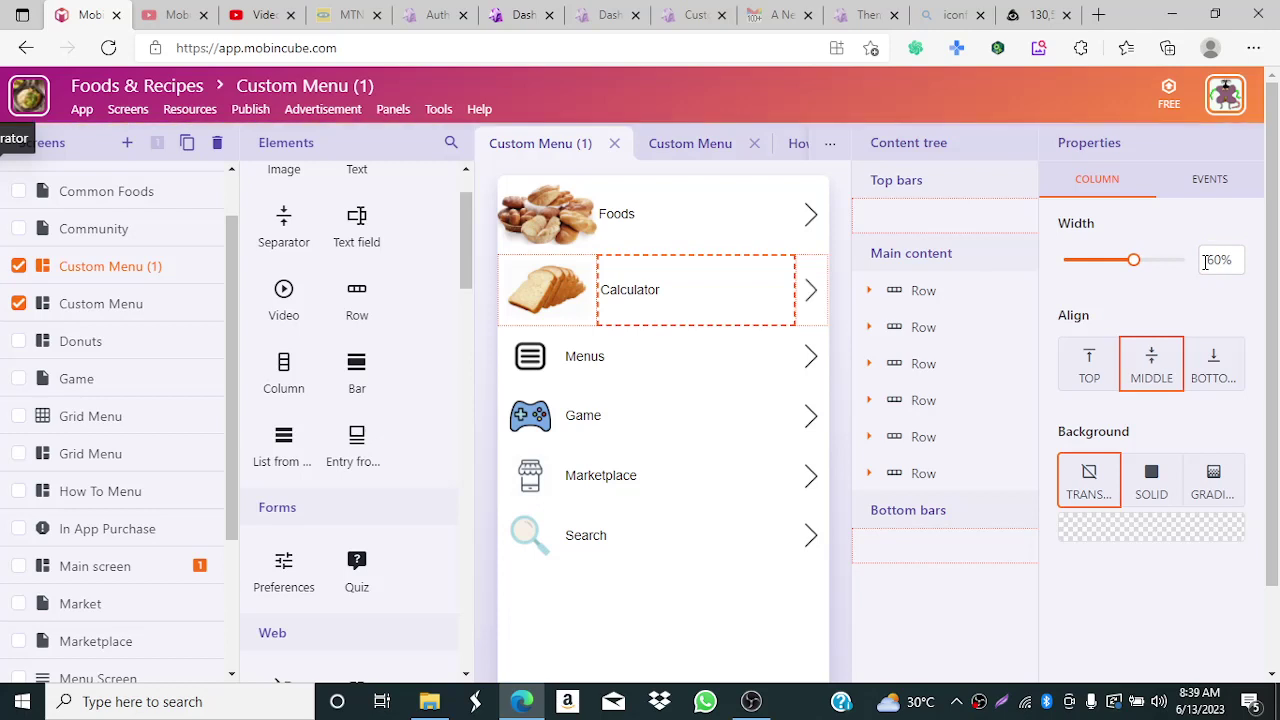
- Replace the Menus row's icon with the donut picture R (87).png from the local resources
{"action": "left_click", "coordinate": [614, 370]}
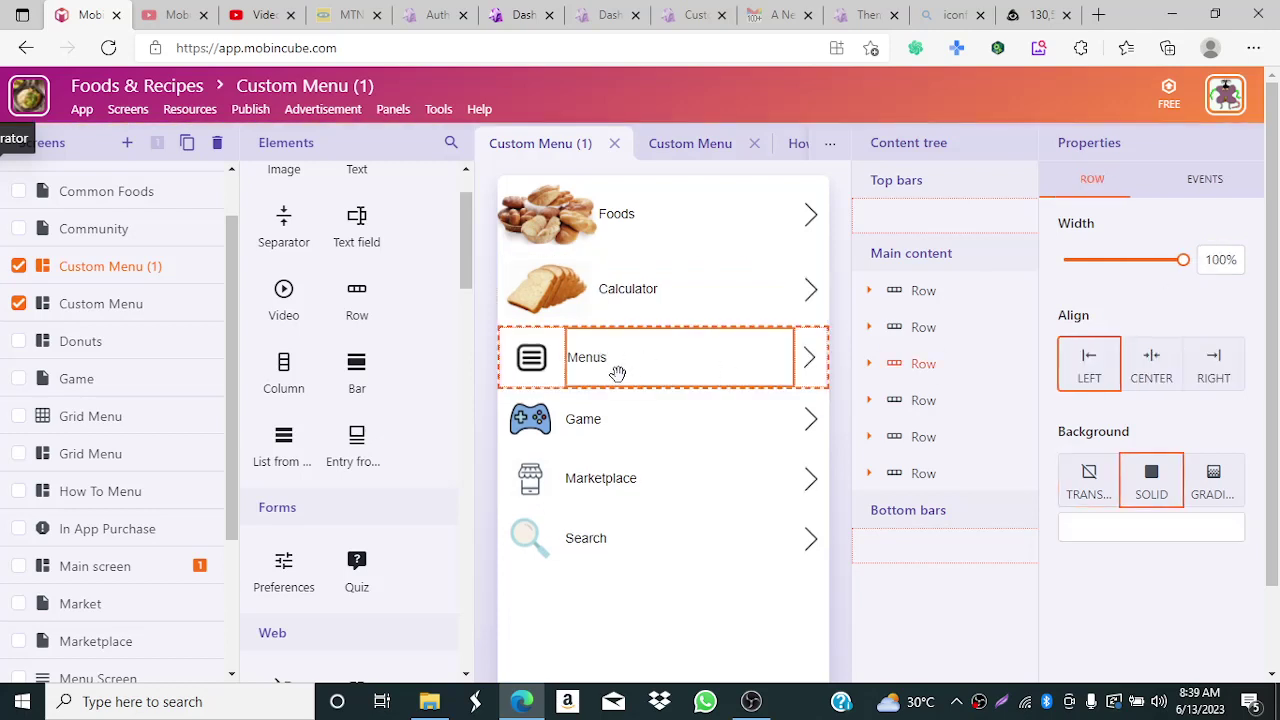
{"action": "left_click", "coordinate": [535, 368]}
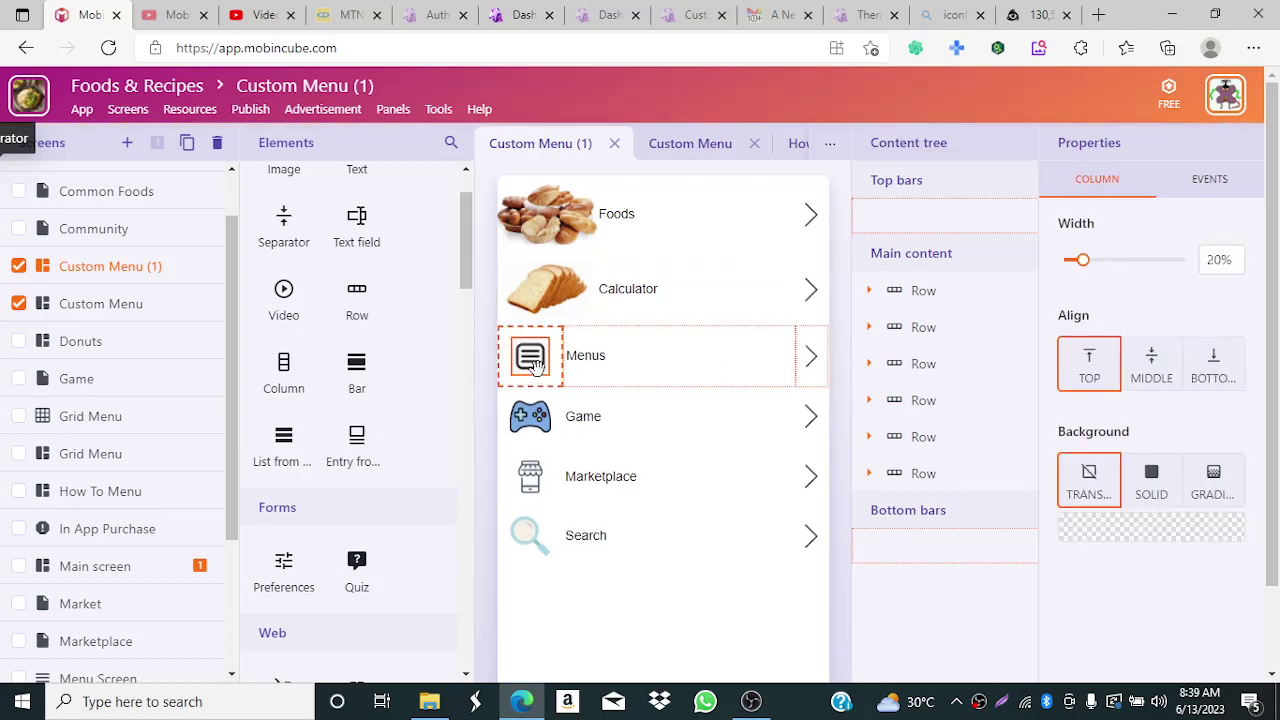
{"action": "left_click", "coordinate": [536, 366]}
{"action": "left_click", "coordinate": [1190, 264]}
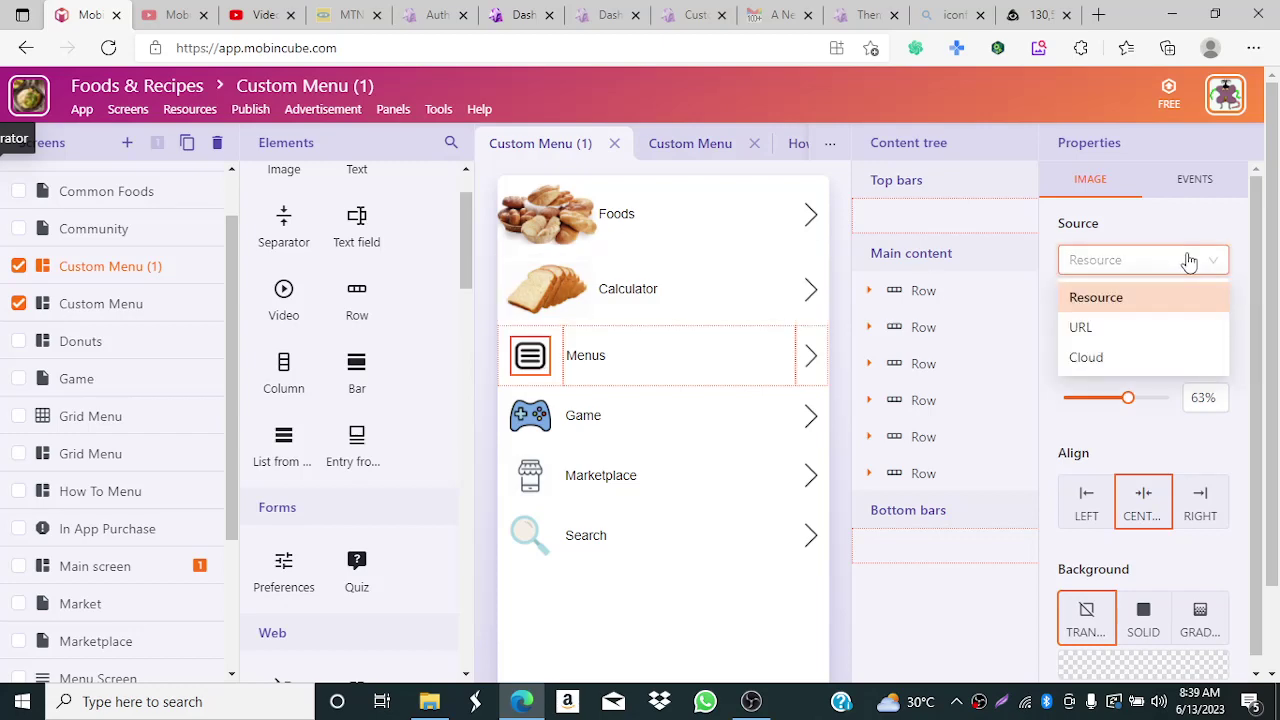
{"action": "left_click", "coordinate": [1150, 298]}
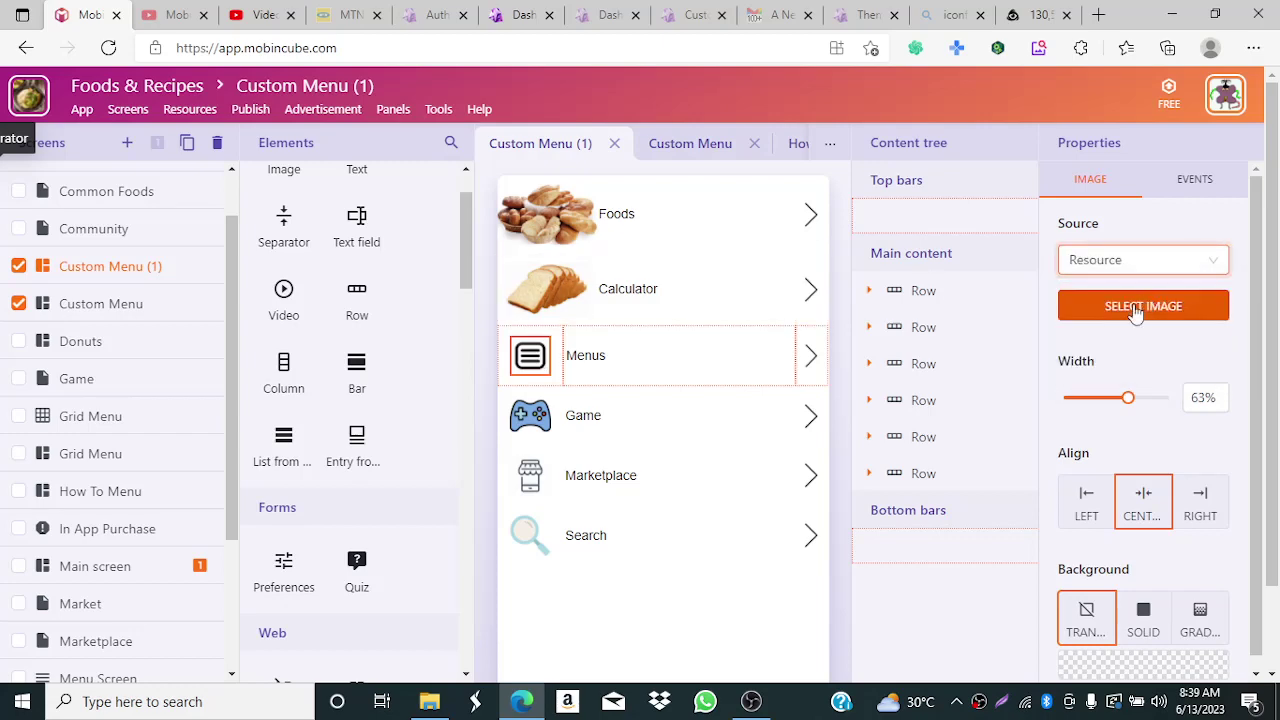
{"action": "left_click", "coordinate": [1136, 306]}
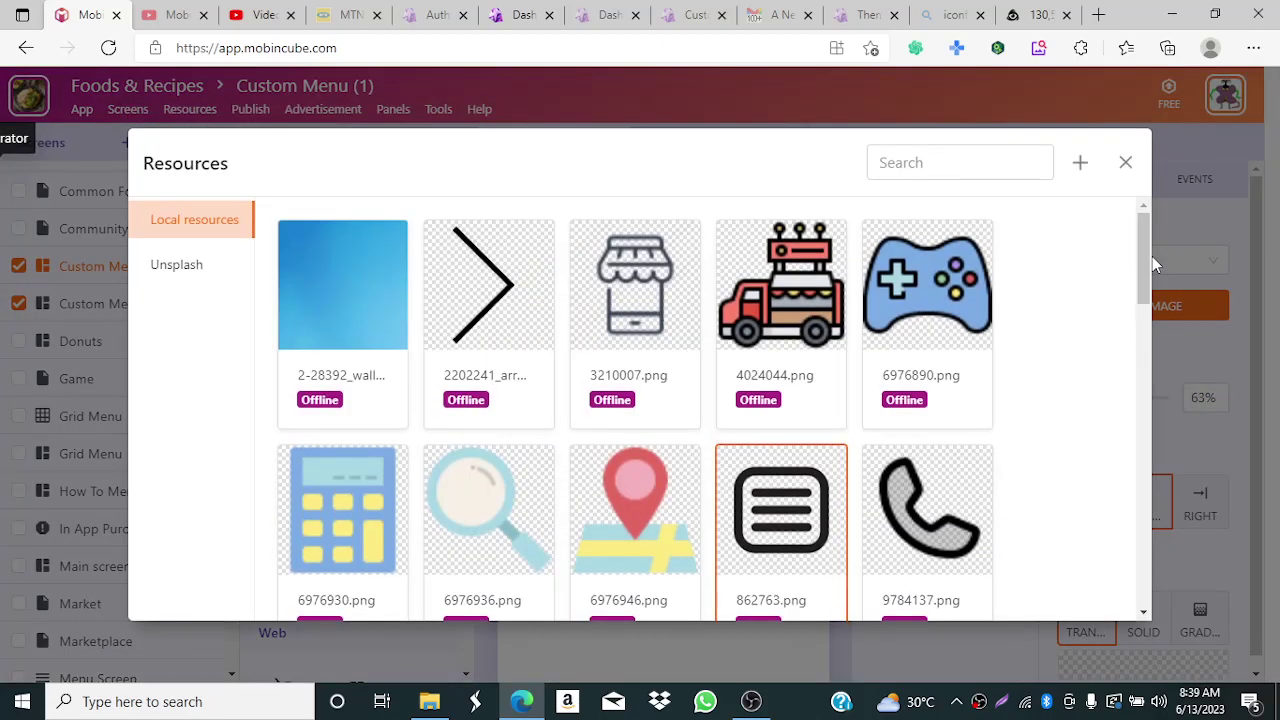
{"action": "left_click_drag", "start_coordinate": [1145, 262], "coordinate": [1137, 346]}
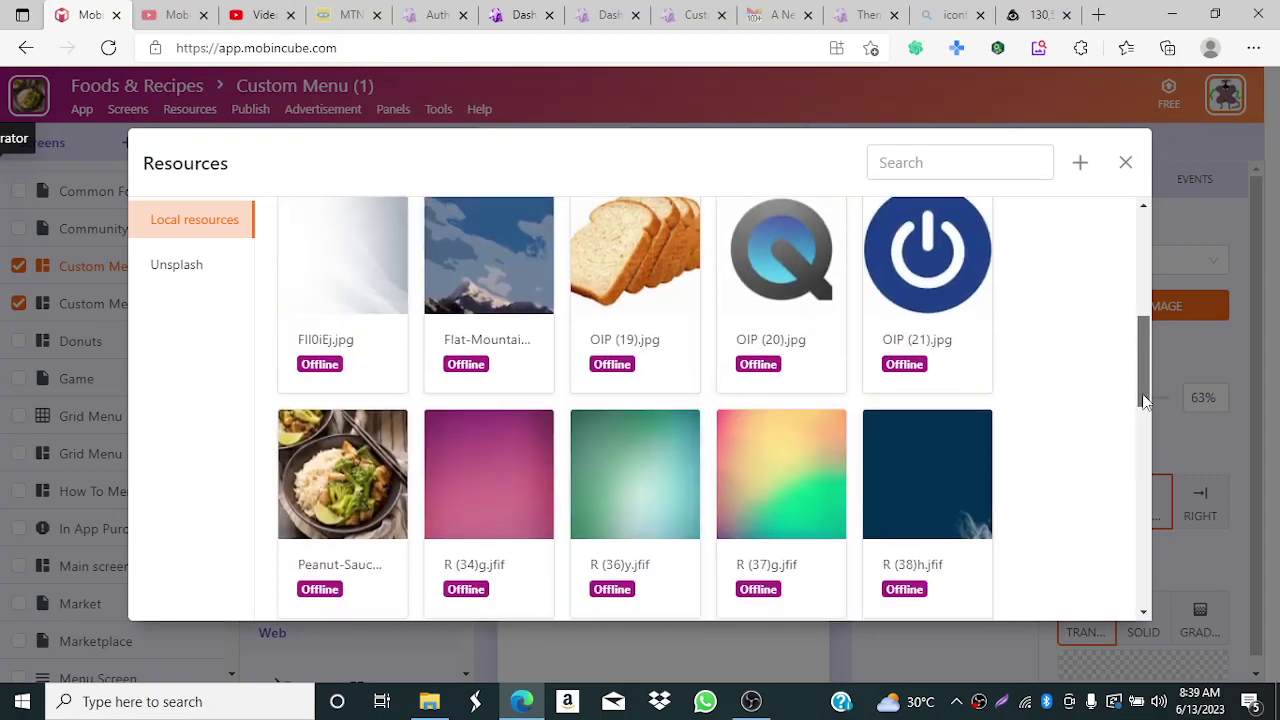
{"action": "left_click_drag", "start_coordinate": [1145, 400], "coordinate": [1151, 470]}
{"action": "left_click", "coordinate": [340, 430]}
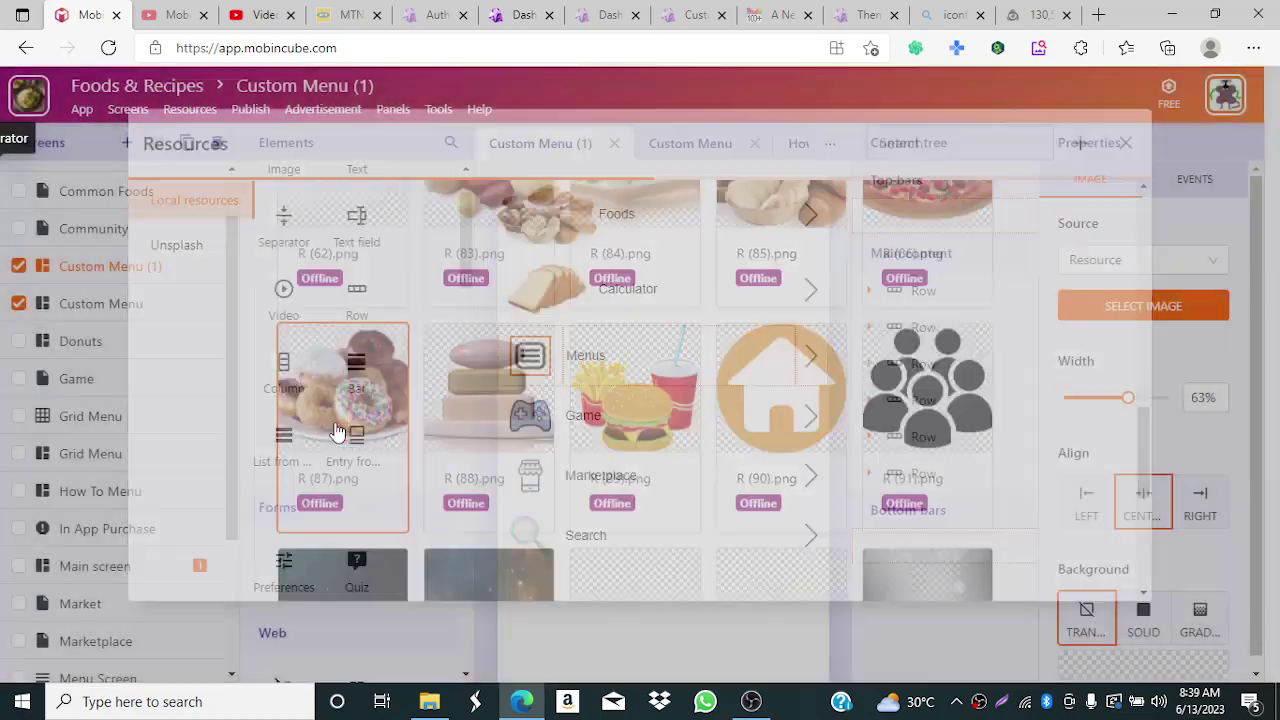
- Set the width of the donut image in the Menus row to 100%
{"action": "scroll", "coordinate": [797, 443], "scroll_direction": "down", "scroll_amount": 1}
{"action": "scroll", "coordinate": [797, 443], "scroll_direction": "down", "scroll_amount": 1}
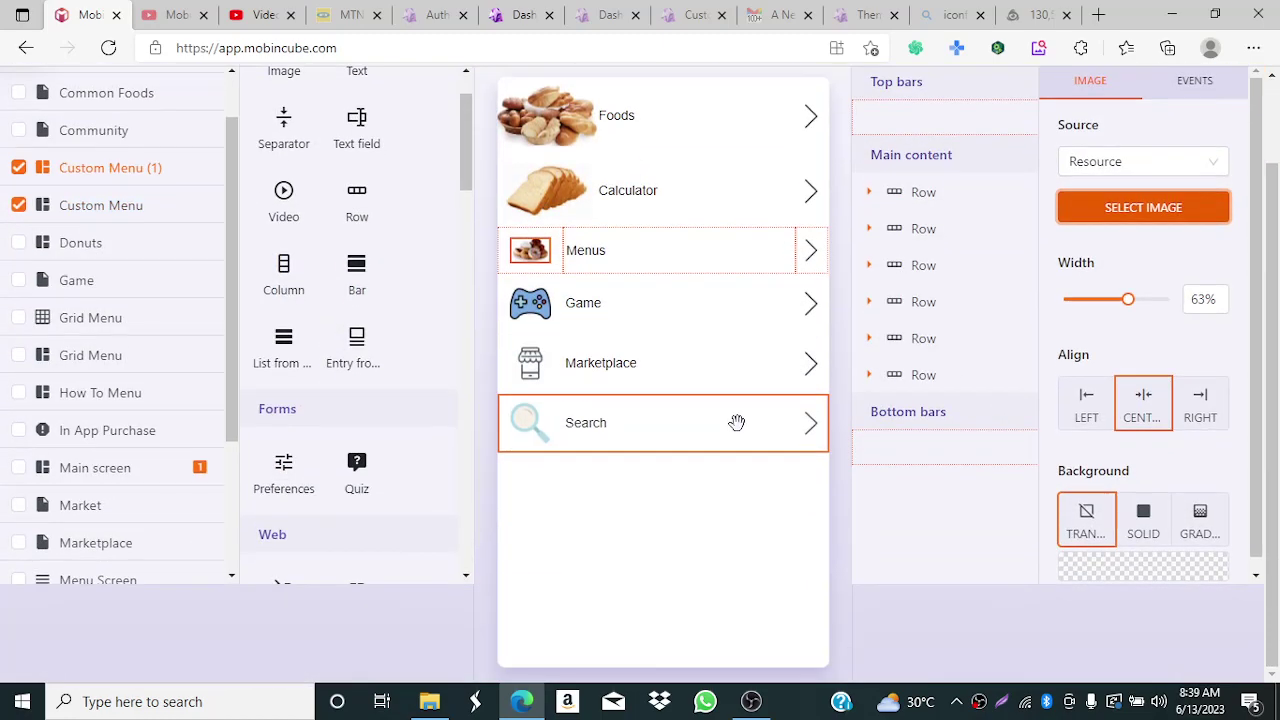
{"action": "left_click", "coordinate": [757, 320]}
{"action": "left_click", "coordinate": [537, 283]}
{"action": "scroll", "coordinate": [1000, 317], "scroll_direction": "up", "scroll_amount": 1}
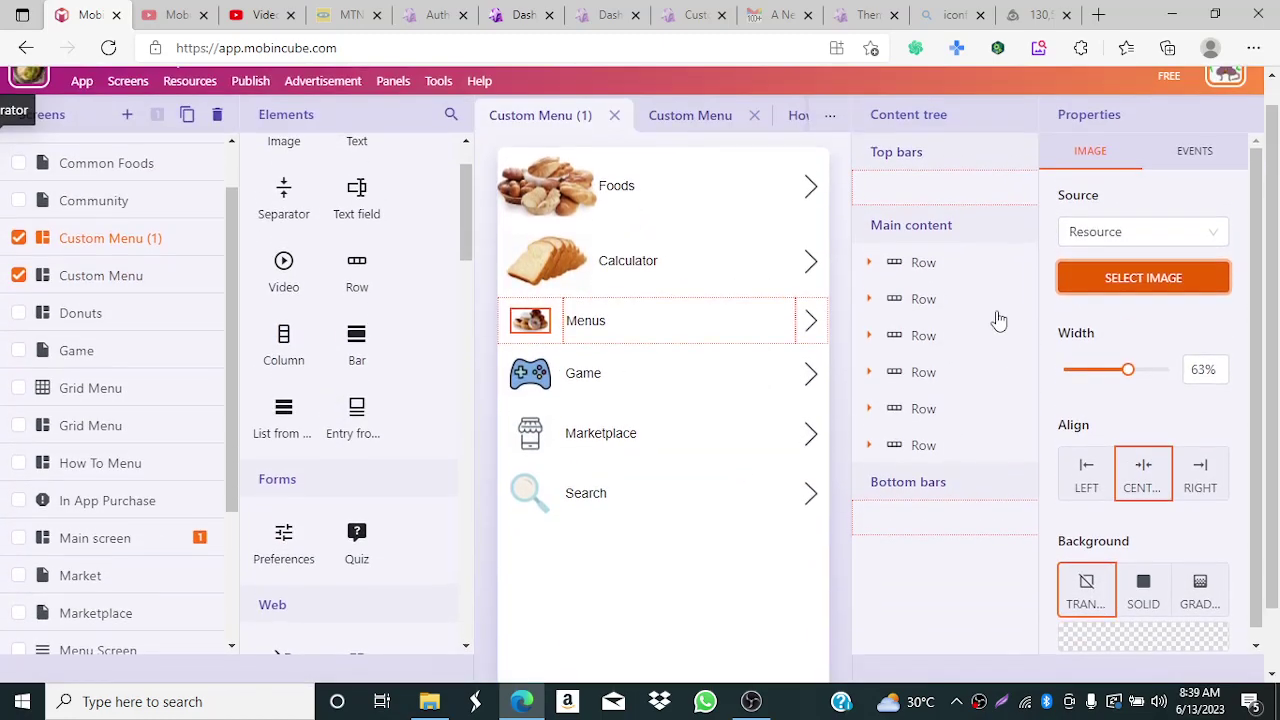
{"action": "left_click", "coordinate": [1129, 370]}
{"action": "left_click_drag", "start_coordinate": [1133, 380], "coordinate": [1158, 380]}
{"action": "left_click_drag", "start_coordinate": [1163, 380], "coordinate": [1176, 380]}
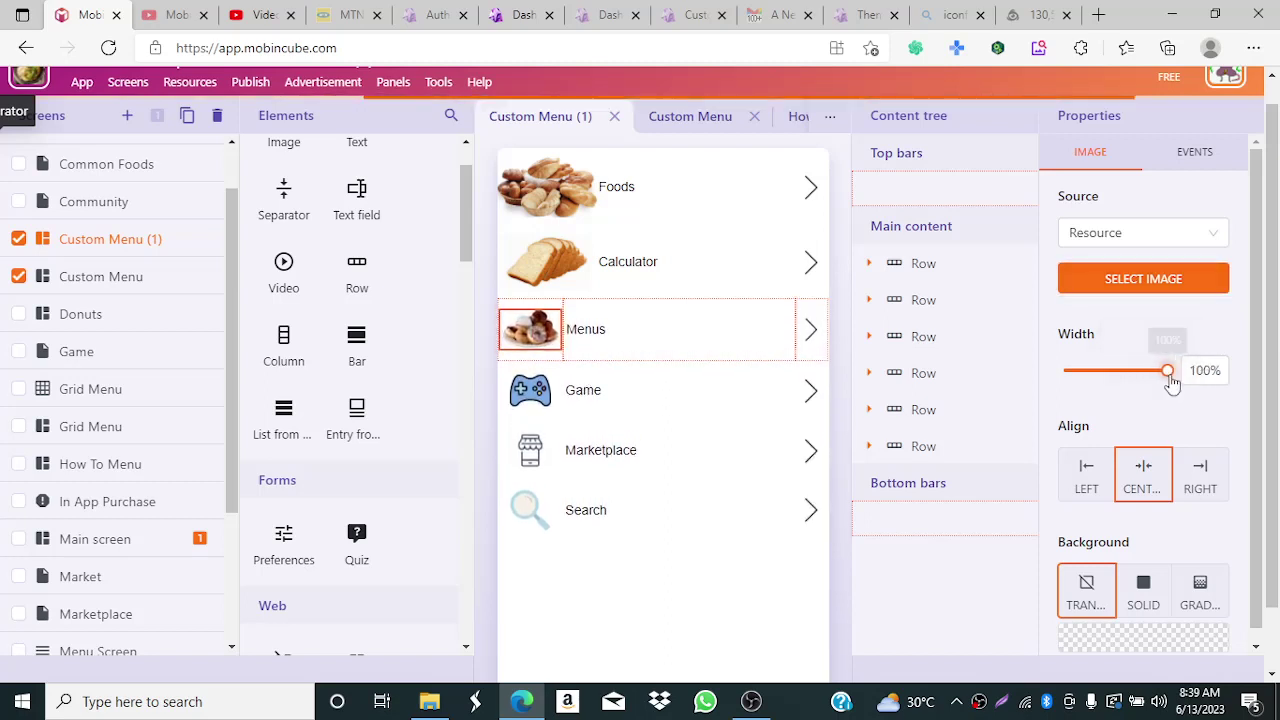
- Set the width of the Menus row's image column to 30%
{"action": "scroll", "coordinate": [557, 320], "scroll_direction": "down", "scroll_amount": 1}
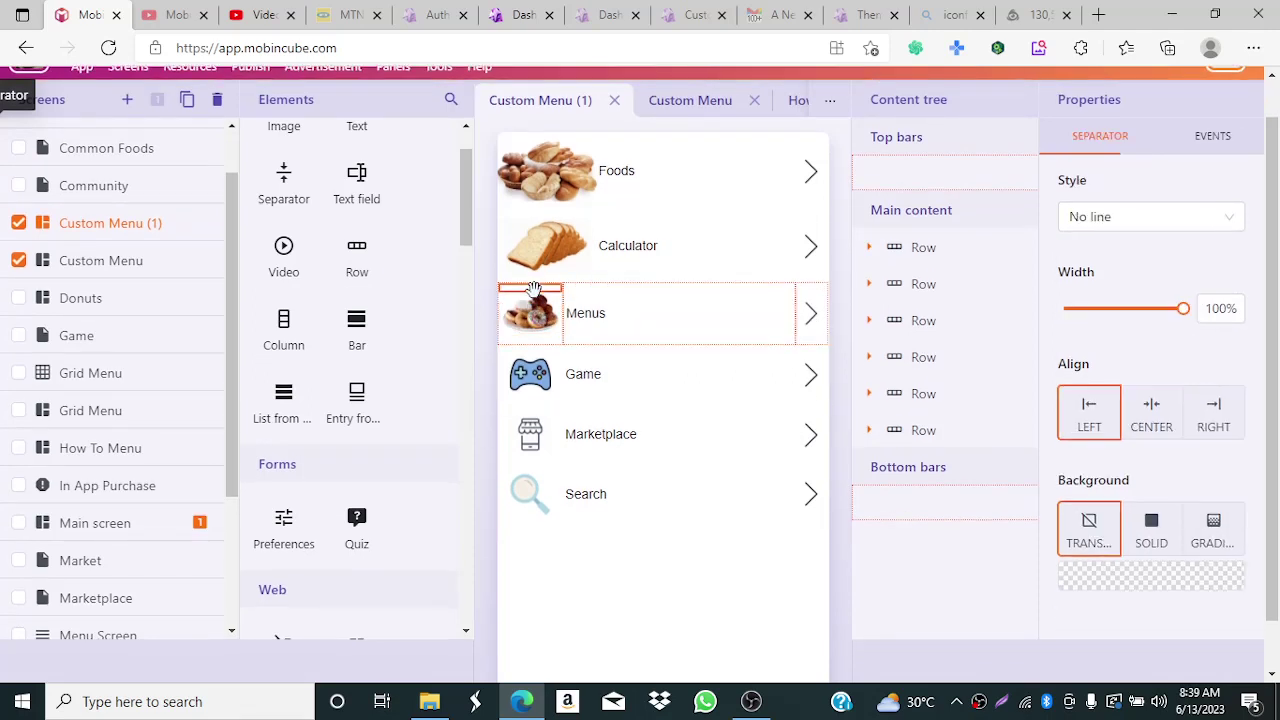
{"action": "left_click", "coordinate": [530, 288]}
{"action": "left_click", "coordinate": [643, 313]}
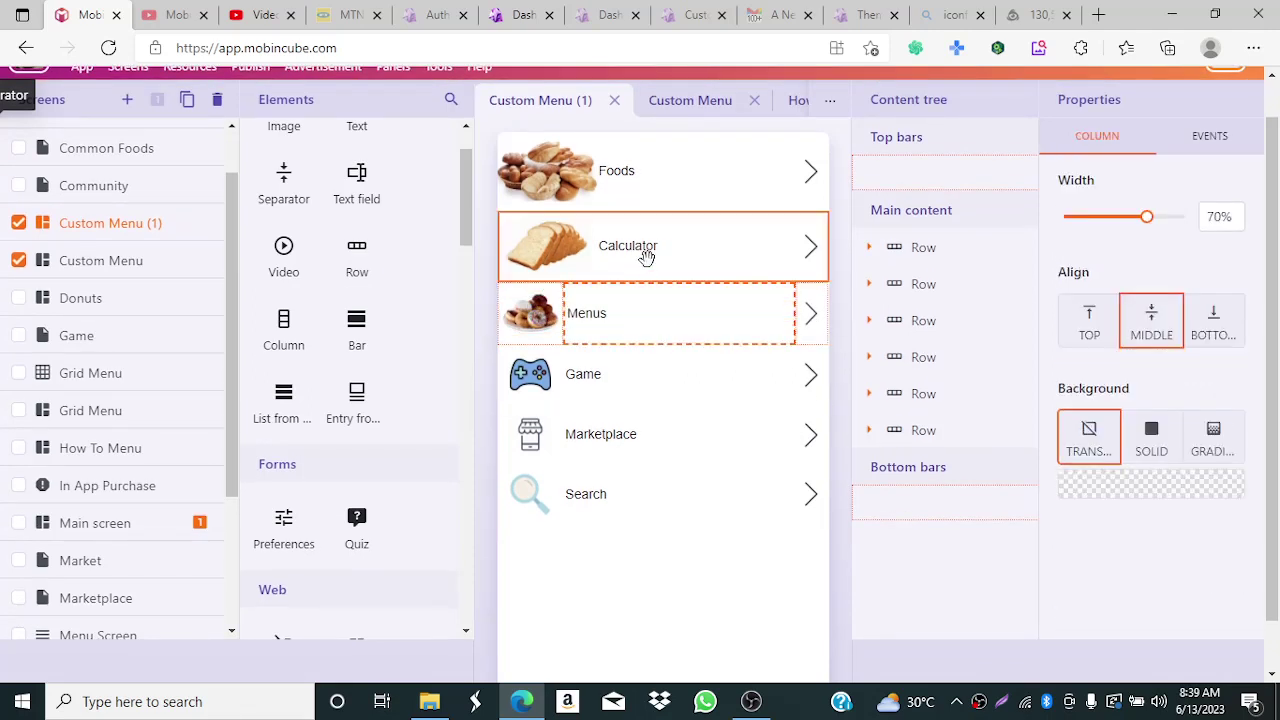
{"action": "left_click", "coordinate": [580, 300]}
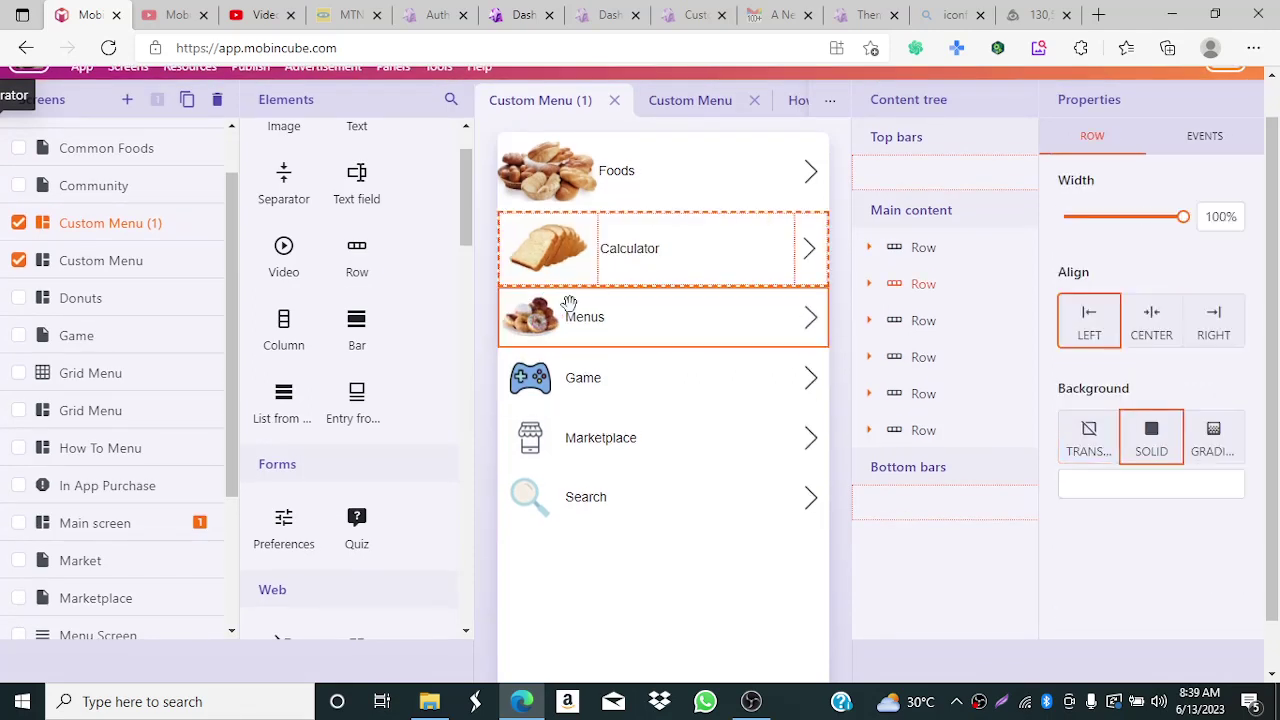
{"action": "left_click", "coordinate": [519, 320]}
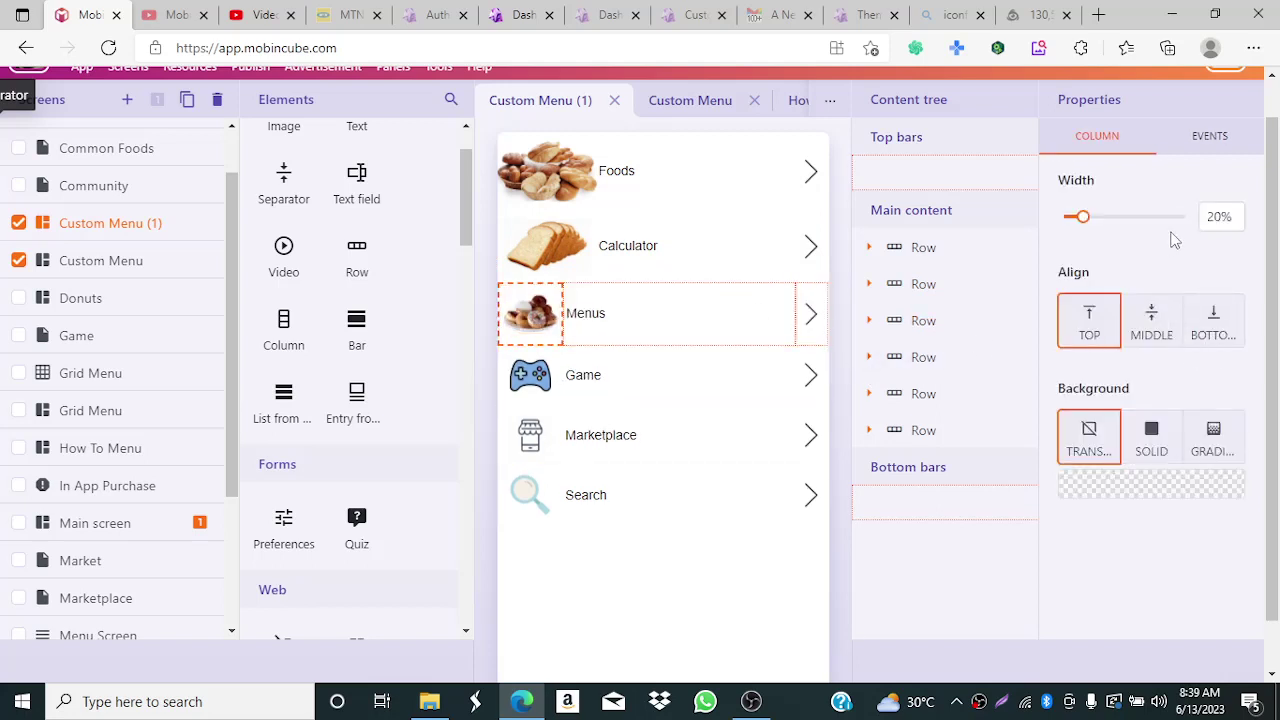
{"action": "left_click_drag", "start_coordinate": [1213, 218], "coordinate": [1209, 218]}
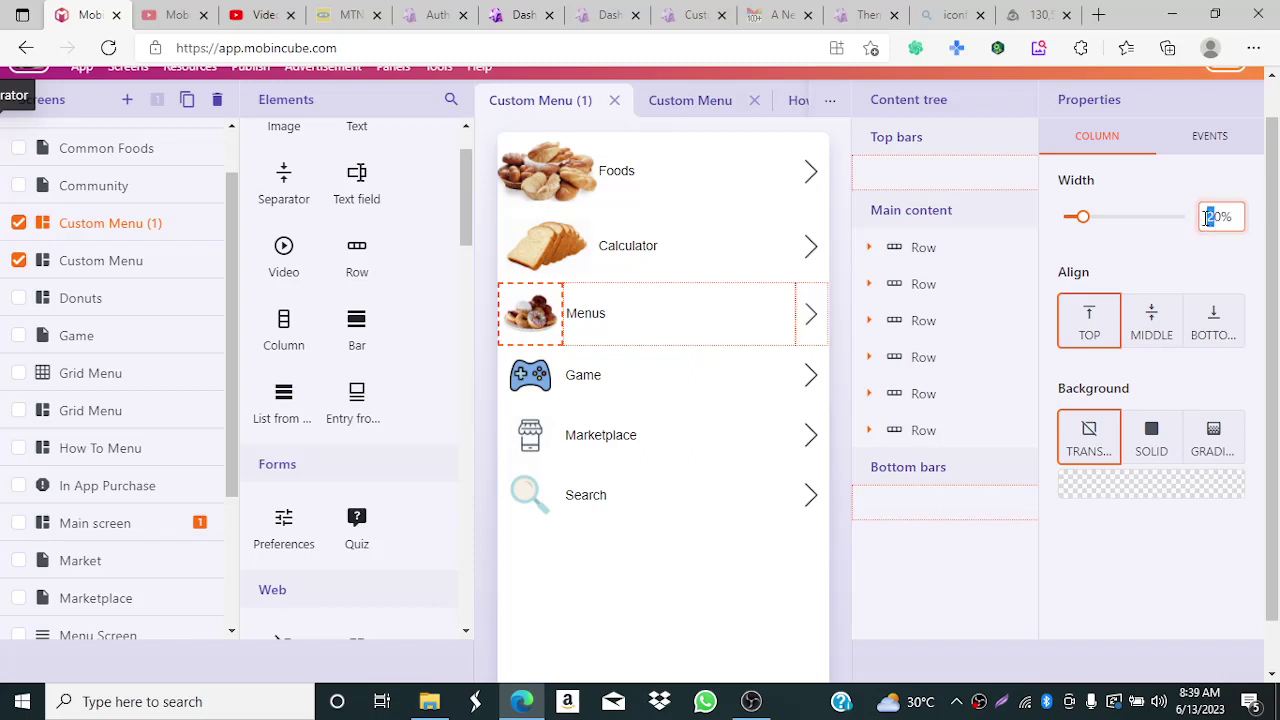
{"action": "type", "text": "3"}
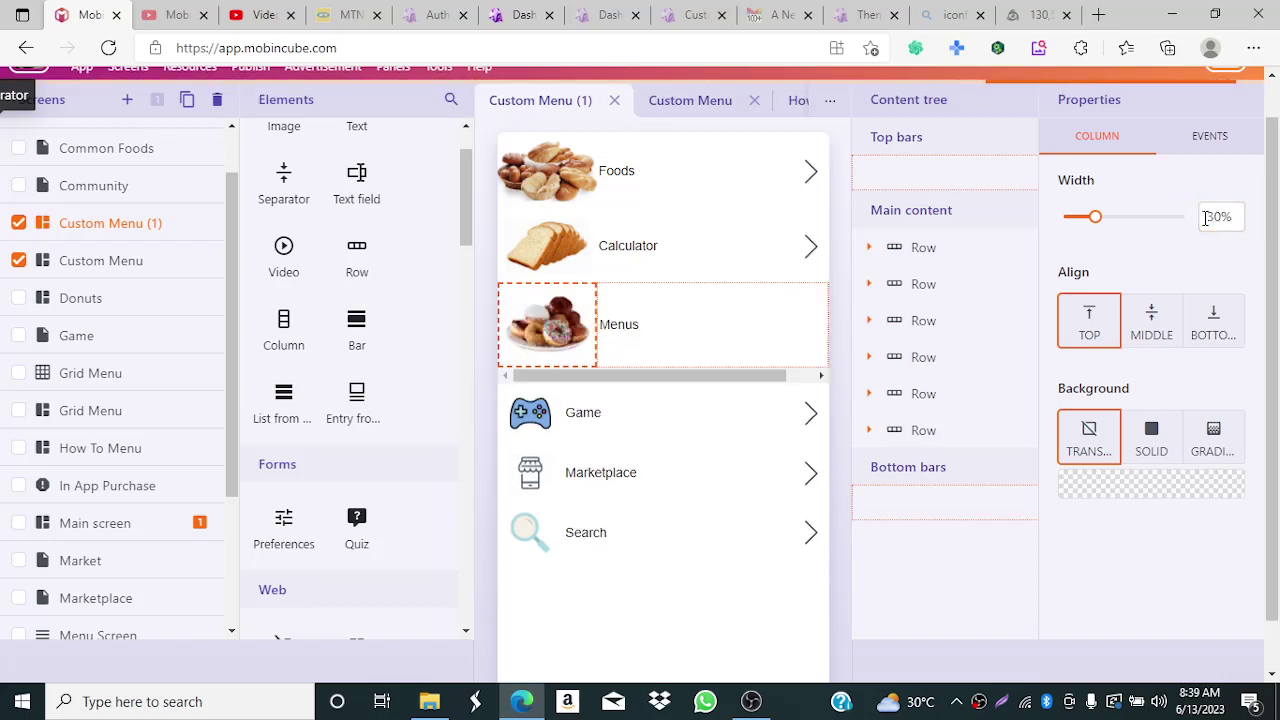
- Replace the Menus row's label text with "Donuts"
{"action": "left_click", "coordinate": [645, 389]}
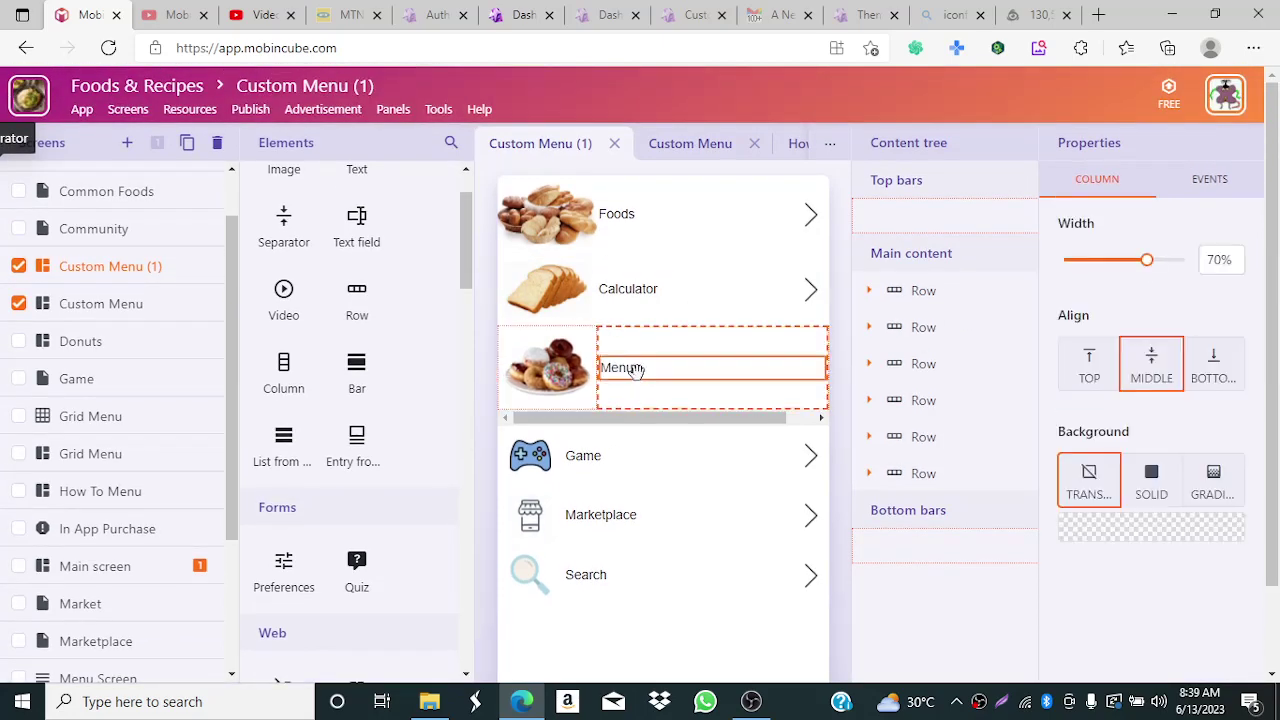
{"action": "left_click", "coordinate": [642, 370]}
{"action": "left_click_drag", "start_coordinate": [642, 370], "coordinate": [604, 370]}
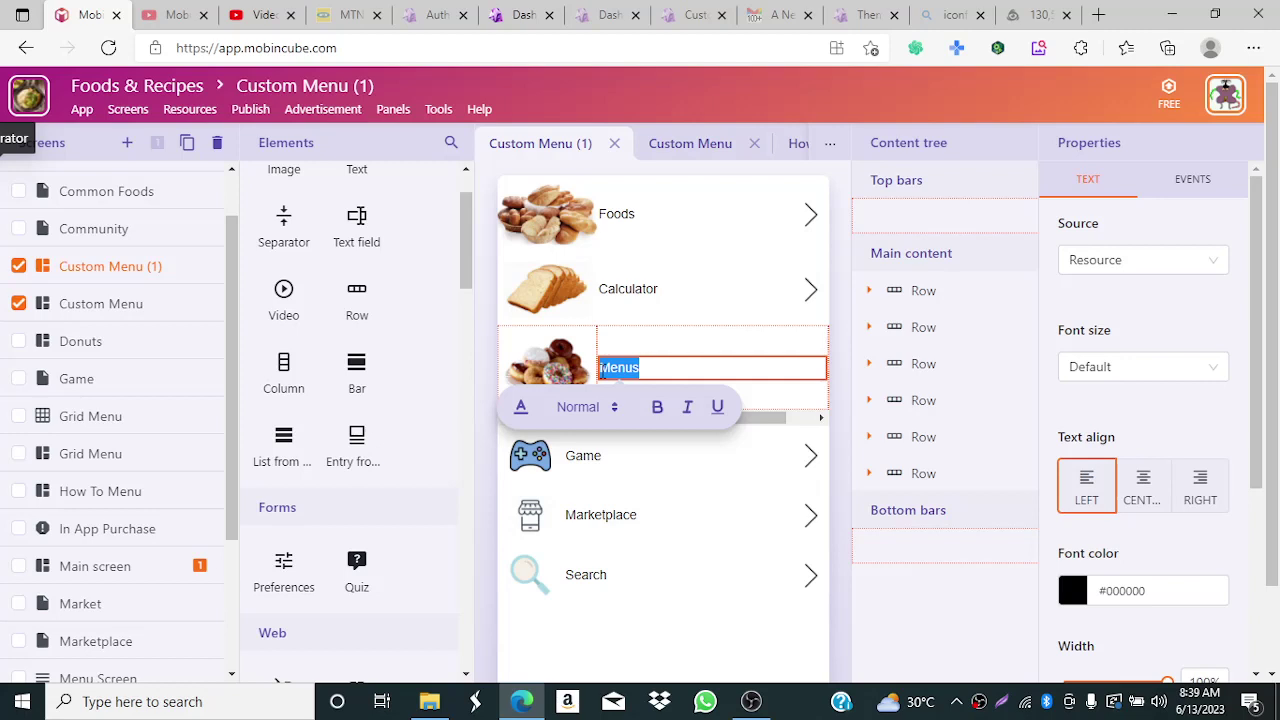
{"action": "type", "text": "Donu"}
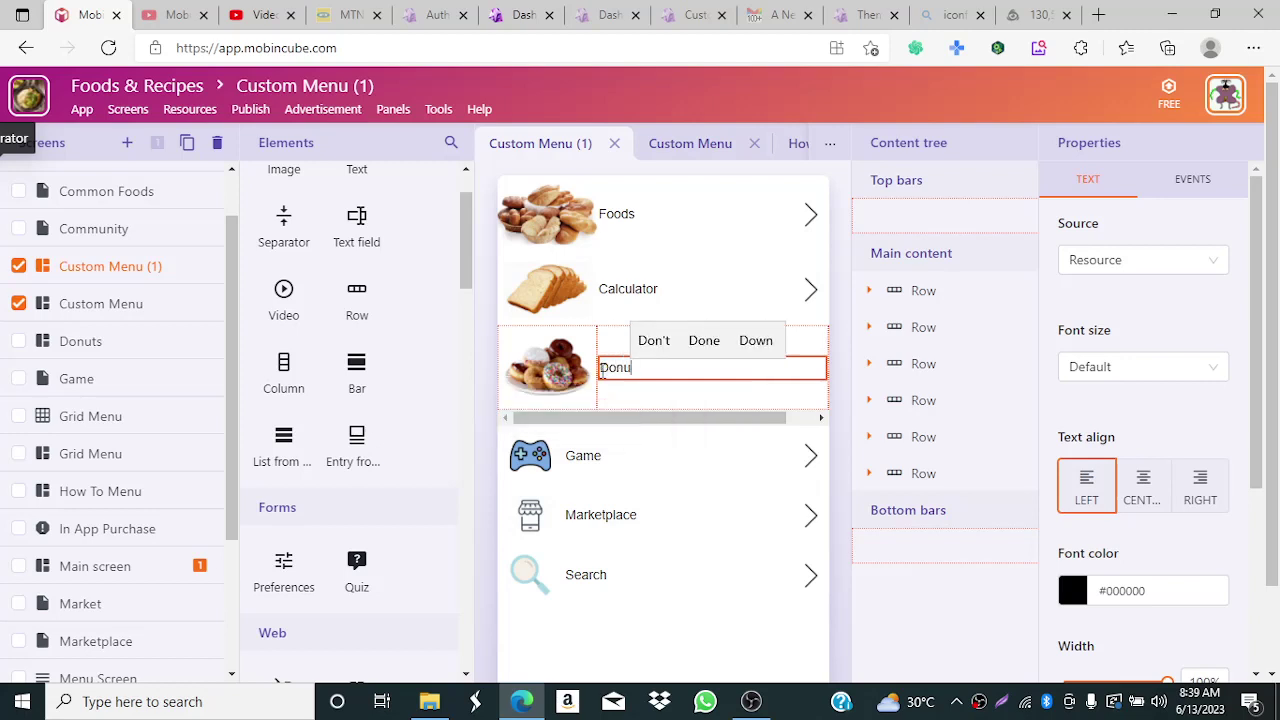
{"action": "type", "text": "ts"}
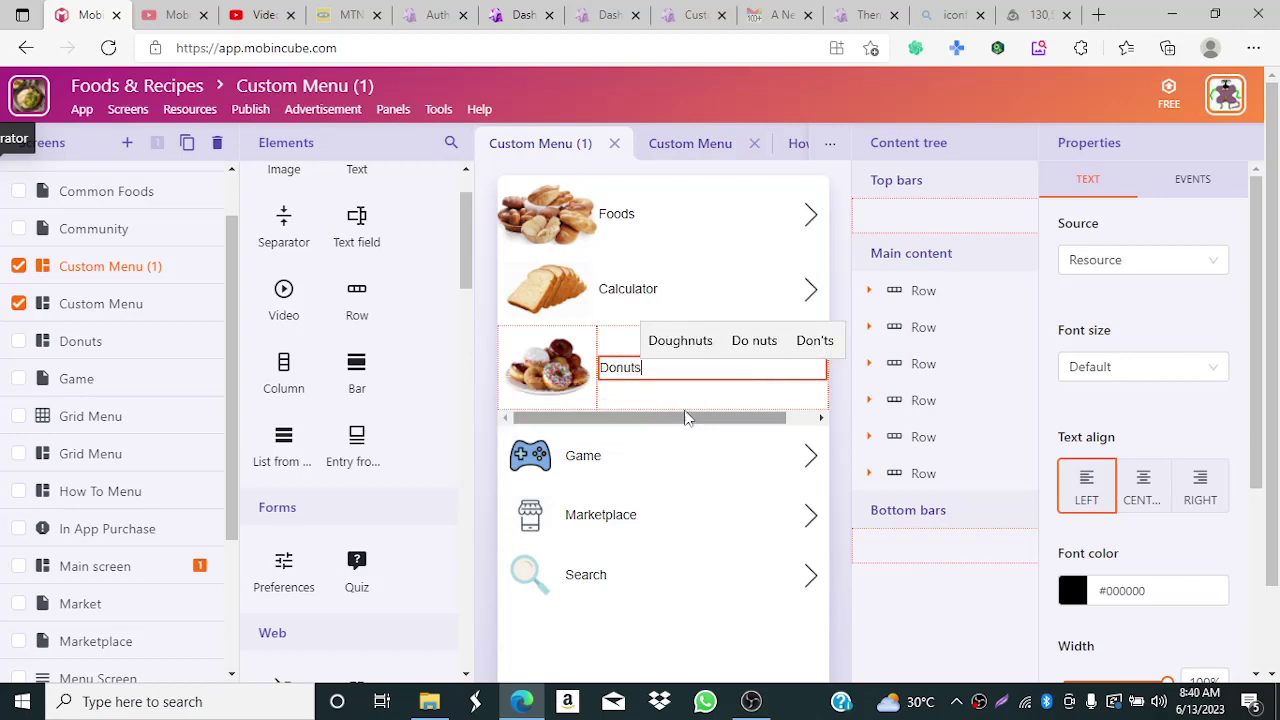
- Set the width of the Donuts row's text column to 60%
{"action": "left_click", "coordinate": [666, 363]}
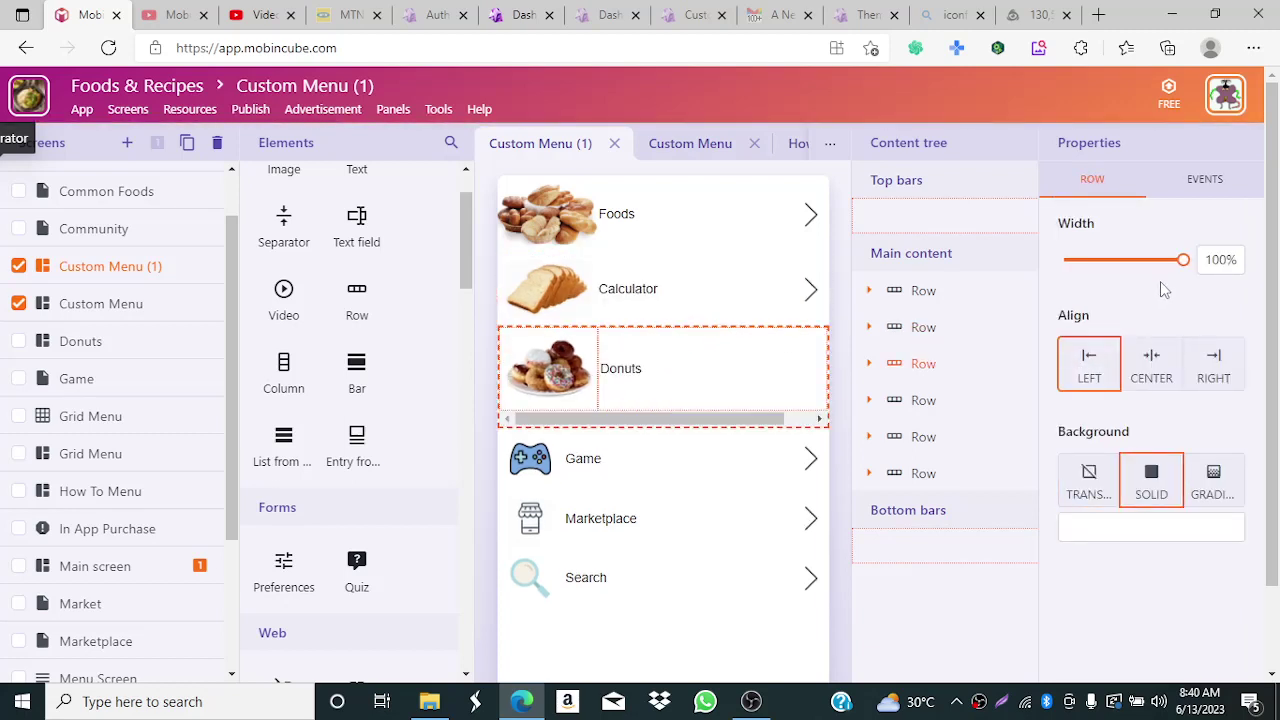
{"action": "left_click", "coordinate": [622, 398]}
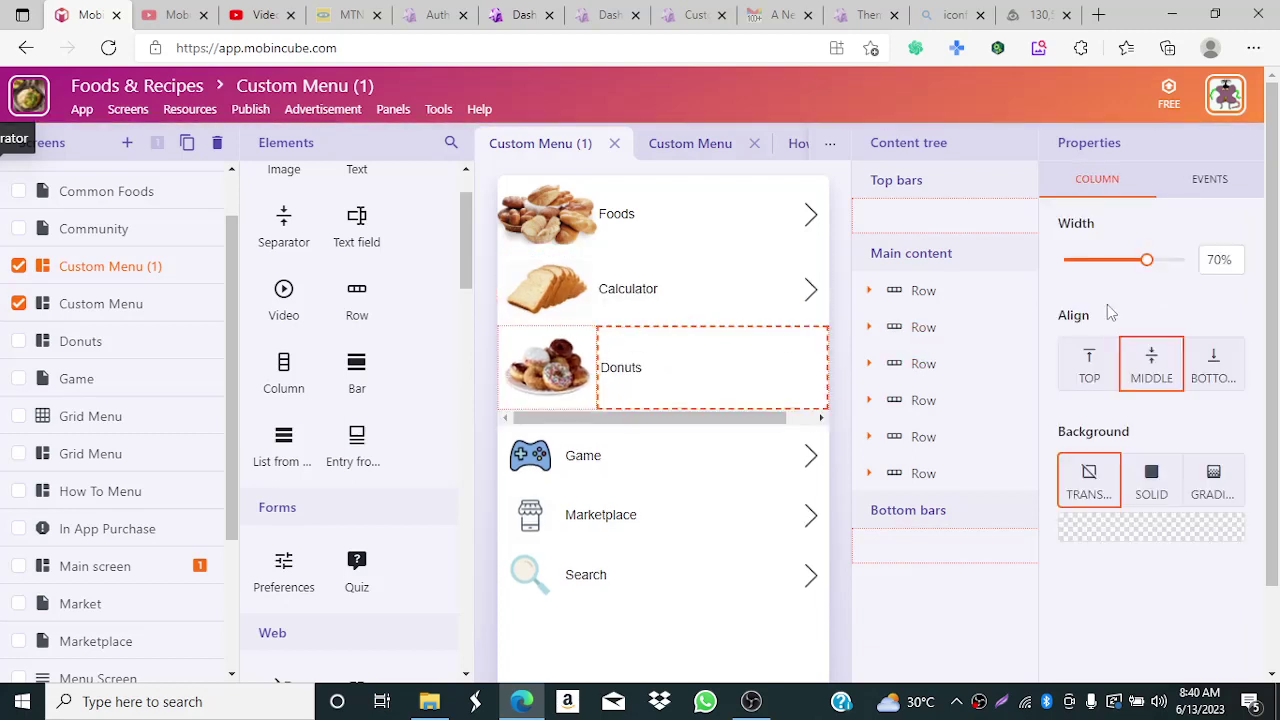
{"action": "left_click_drag", "start_coordinate": [1216, 252], "coordinate": [1200, 268]}
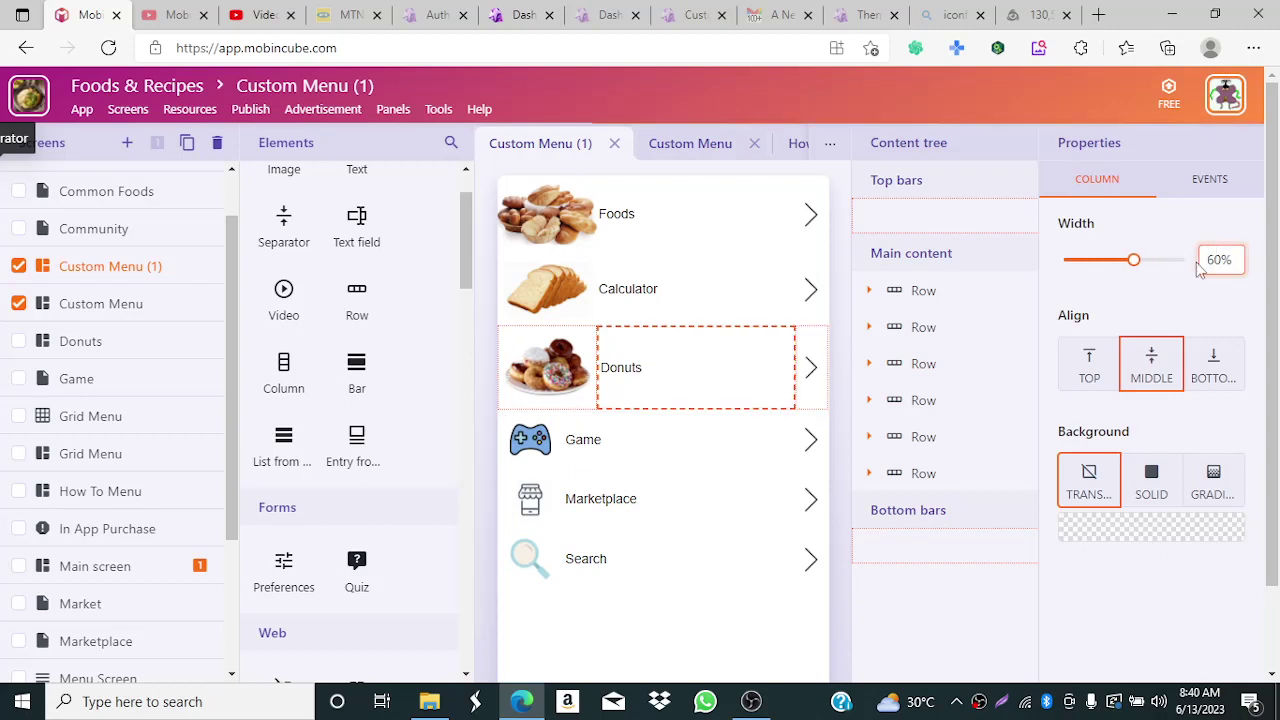
- Extend the Donuts row's label so that it reads "How To Prepare Donuts"
{"action": "scroll", "coordinate": [1008, 383], "scroll_direction": "down", "scroll_amount": 1}
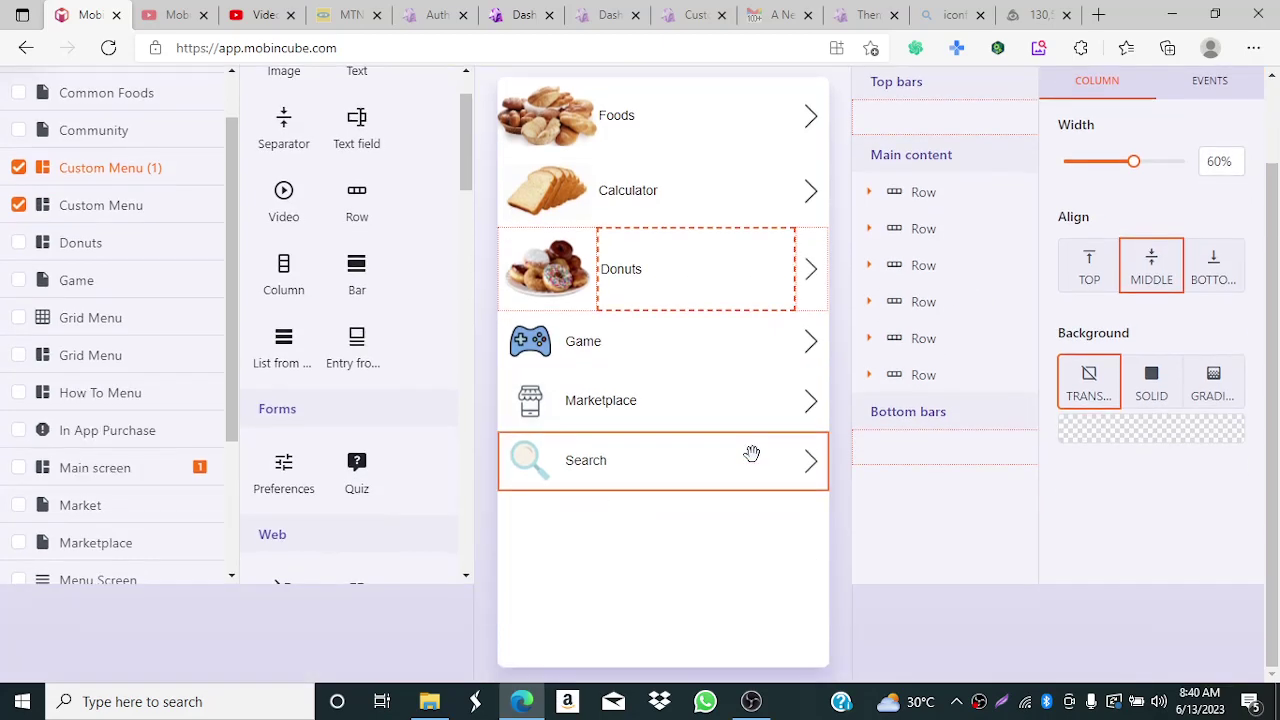
{"action": "left_click", "coordinate": [606, 273]}
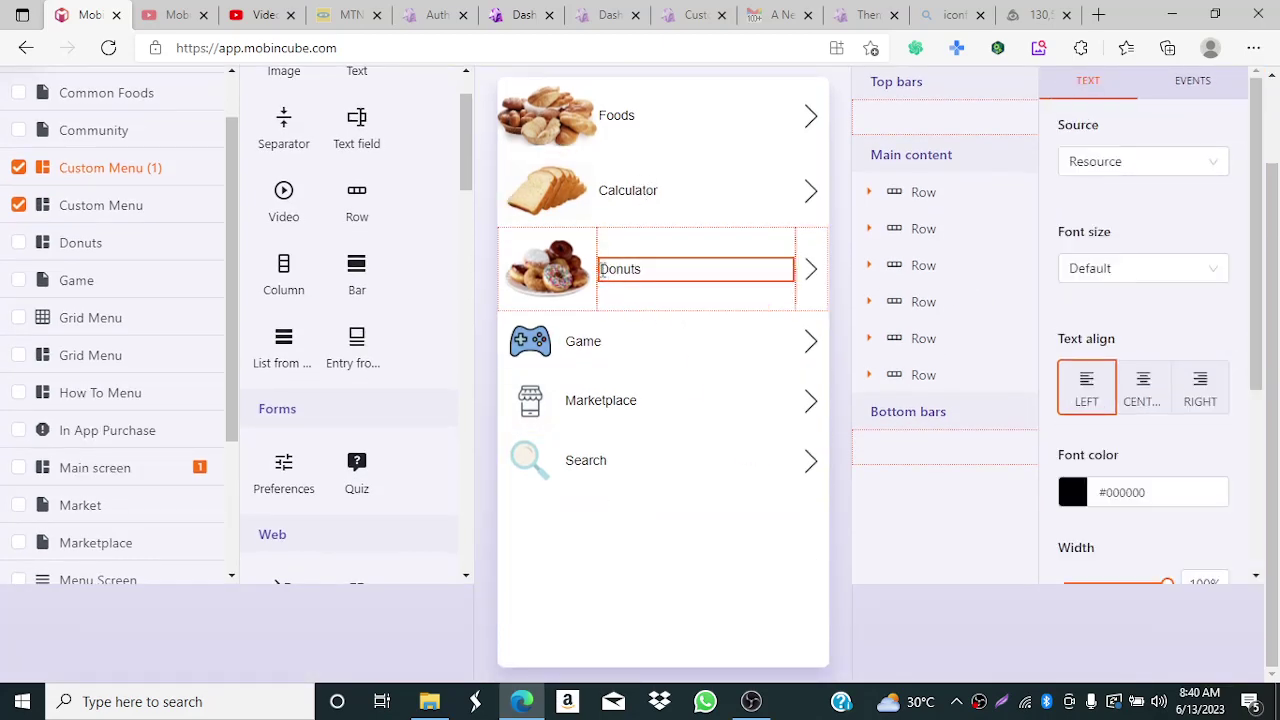
{"action": "type", "text": "How T"}
{"action": "type", "text": "o Pre"}
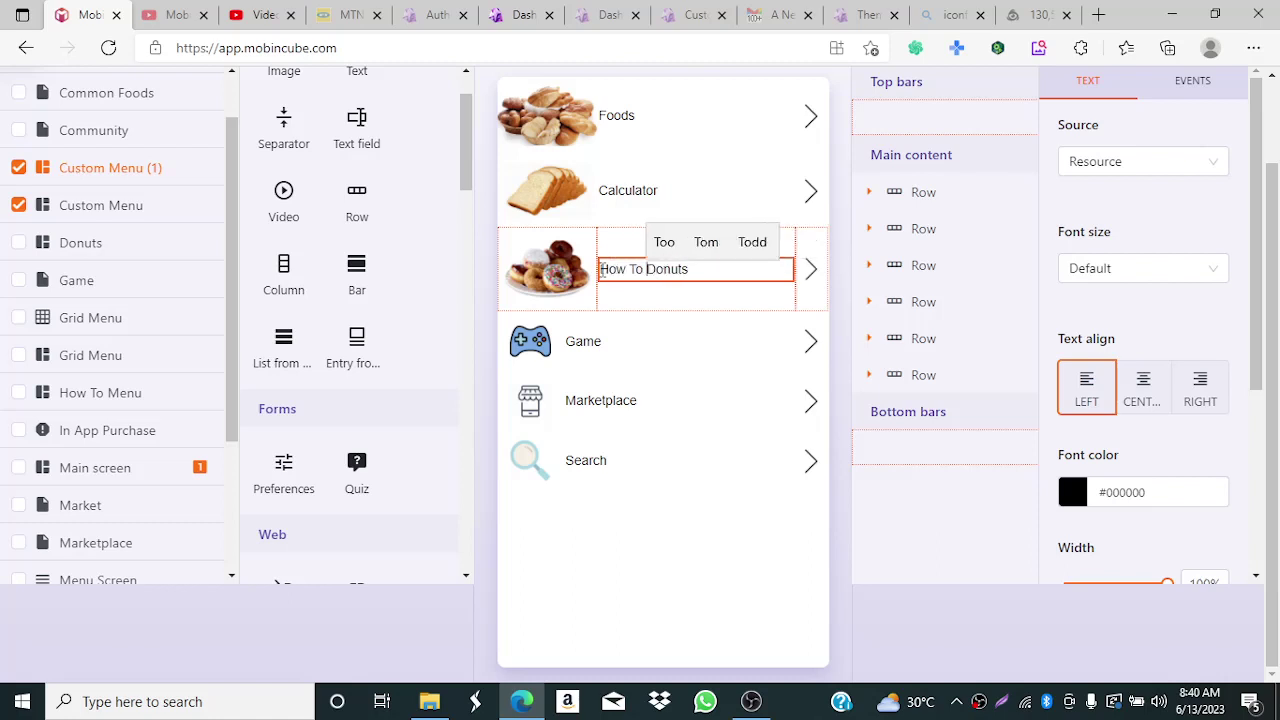
{"action": "type", "text": "p"}
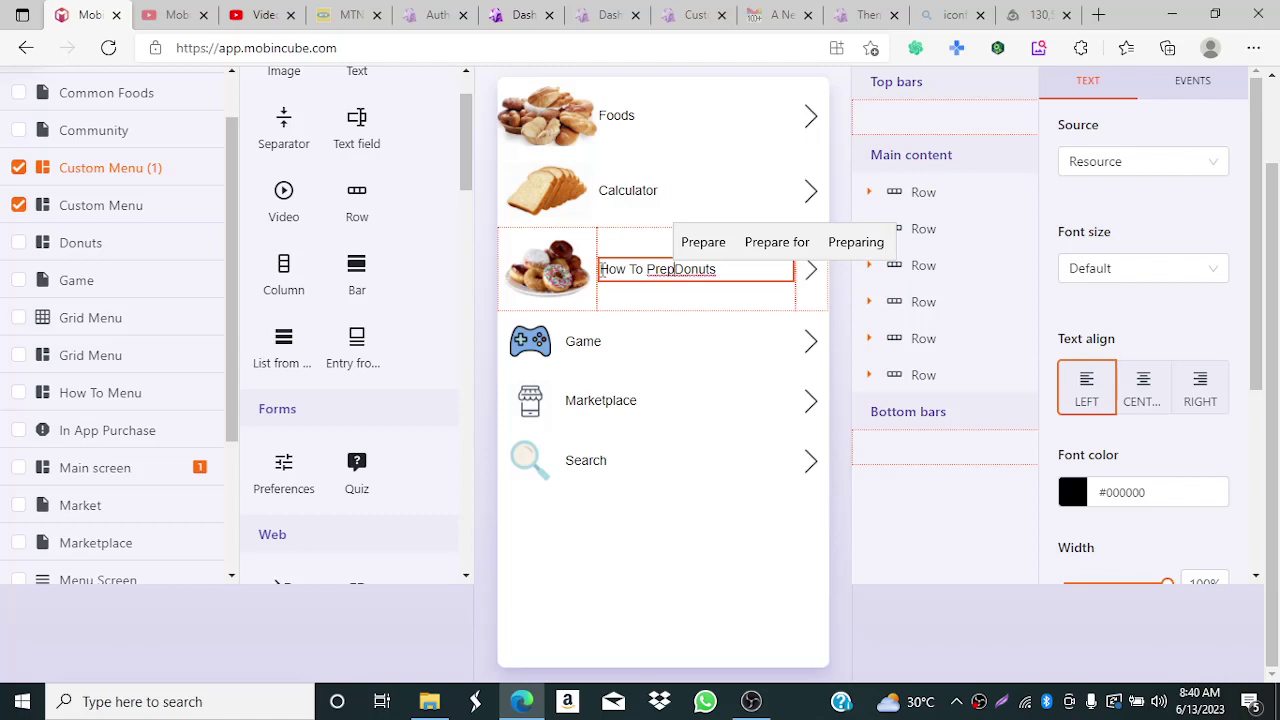
{"action": "type", "text": "are "}
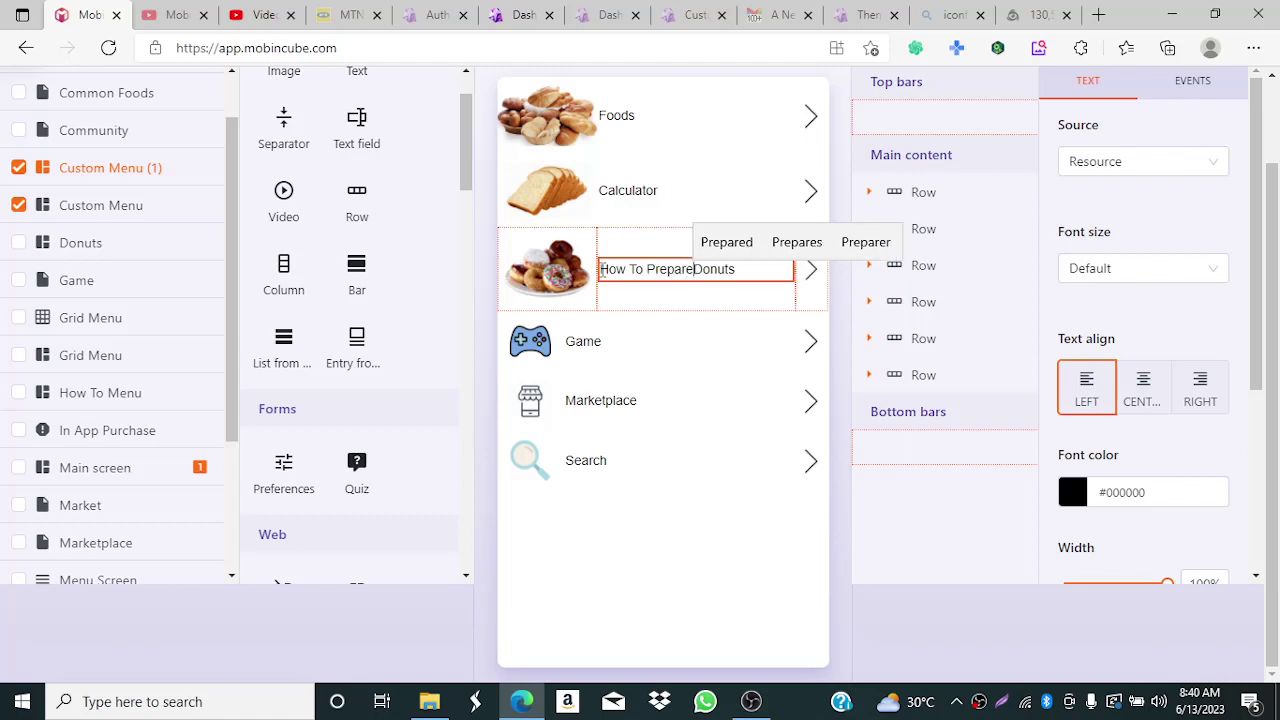
{"action": "type", "text": "D"}
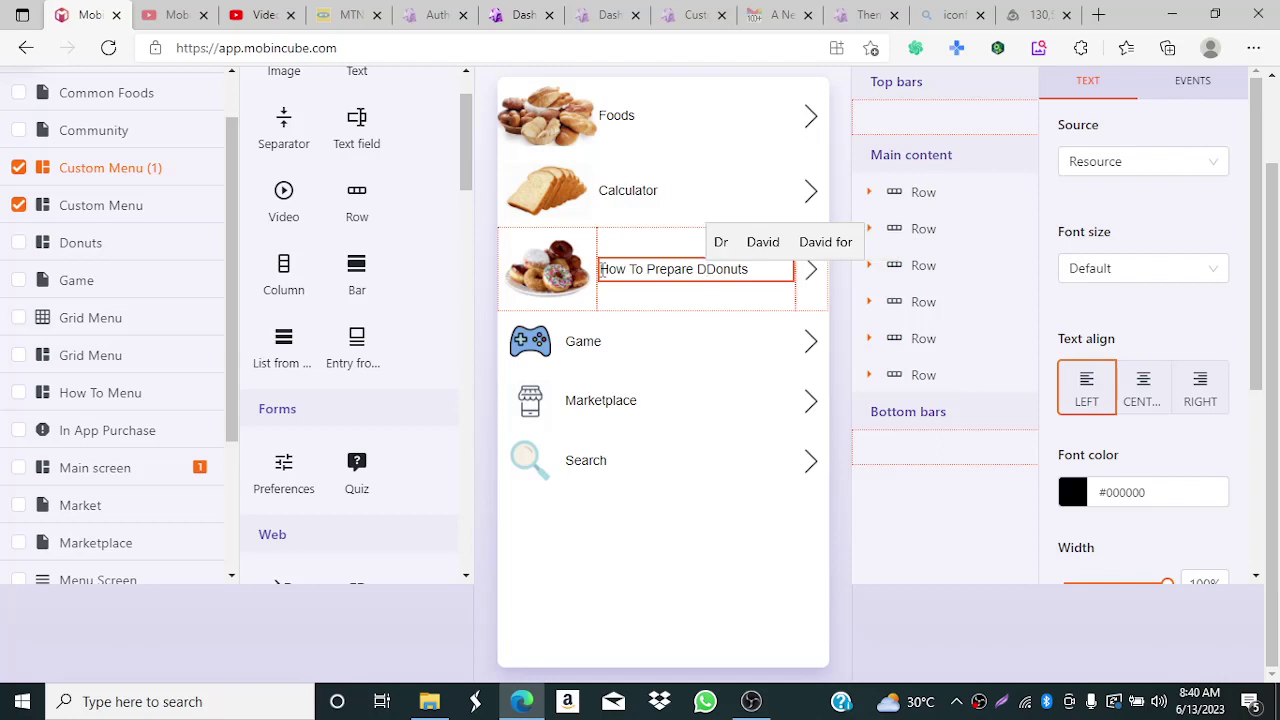
{"action": "key", "text": "BackSpace"}
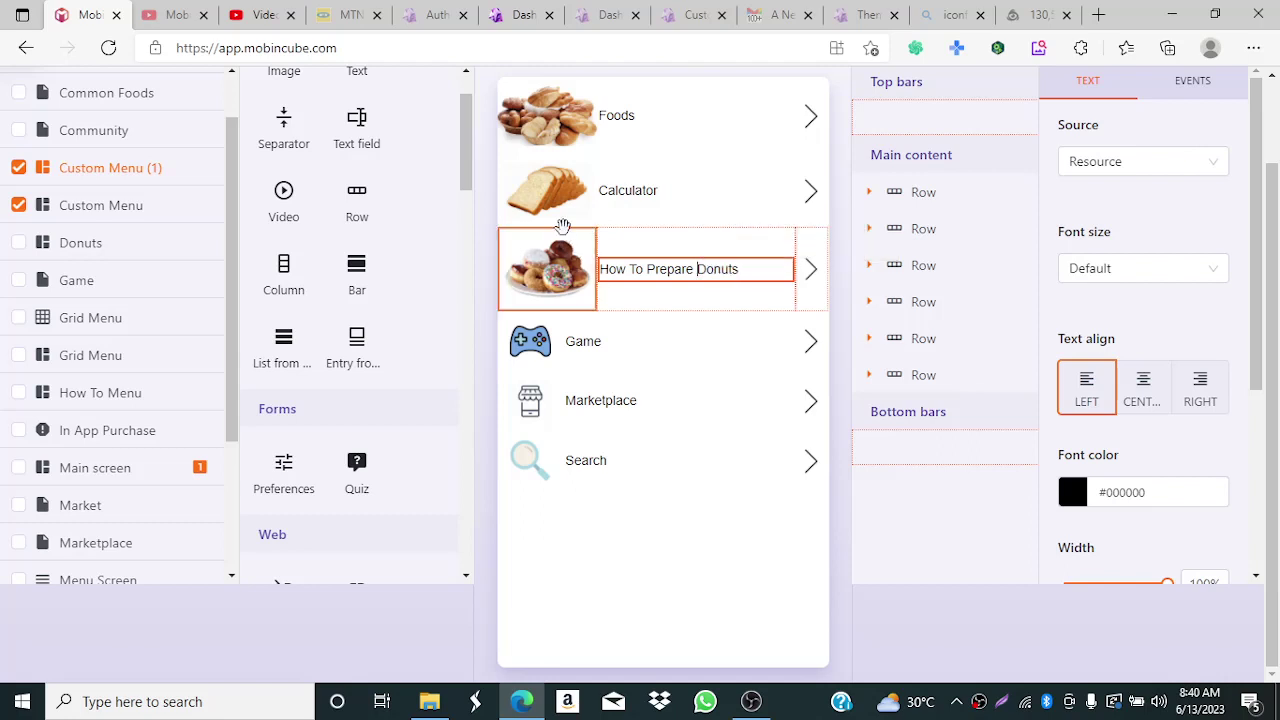
- Replace the Calculator row's label text with "How To Bake Bread"
{"action": "left_click", "coordinate": [672, 190]}
{"action": "left_click", "coordinate": [651, 191]}
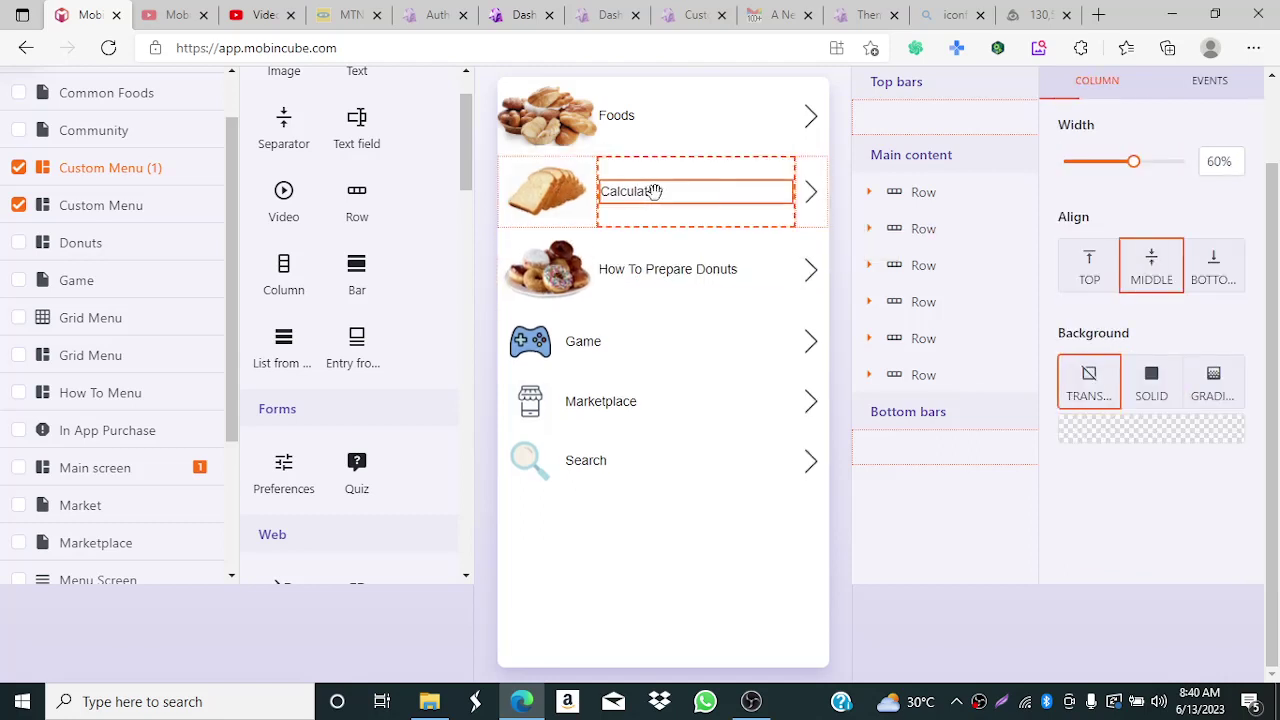
{"action": "left_click", "coordinate": [658, 192]}
{"action": "left_click_drag", "start_coordinate": [658, 192], "coordinate": [557, 195]}
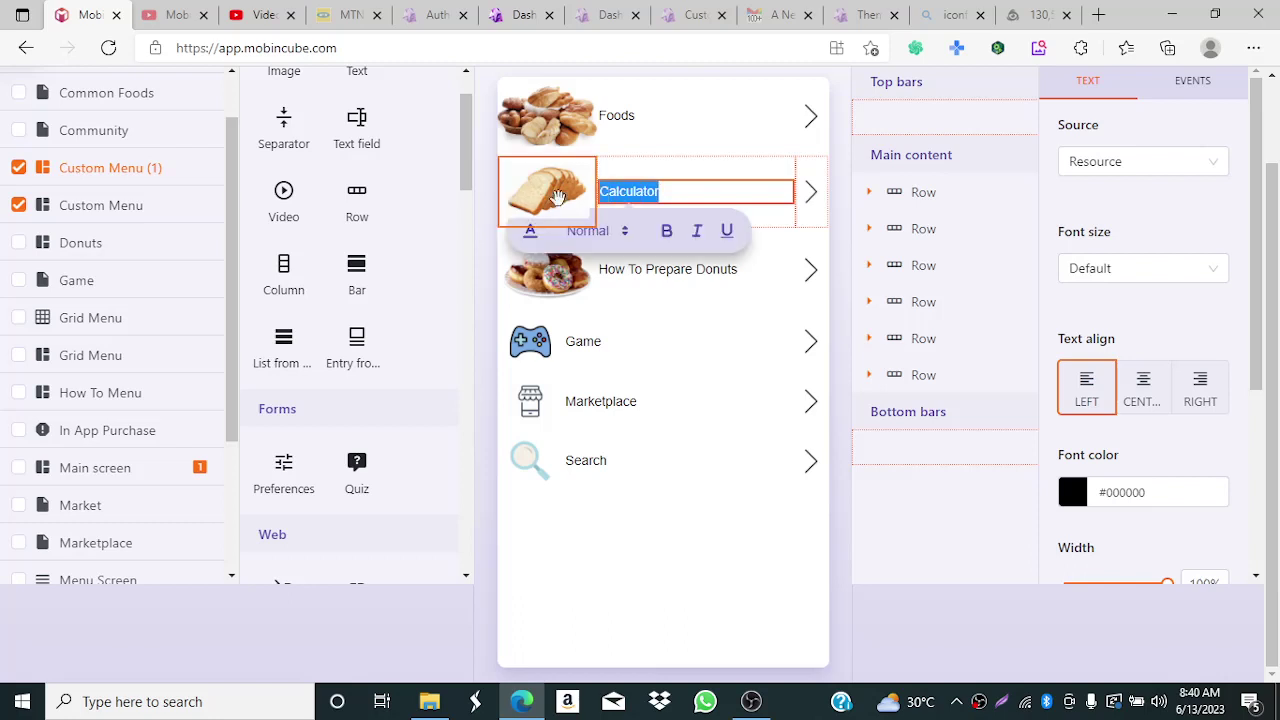
{"action": "type", "text": "How "}
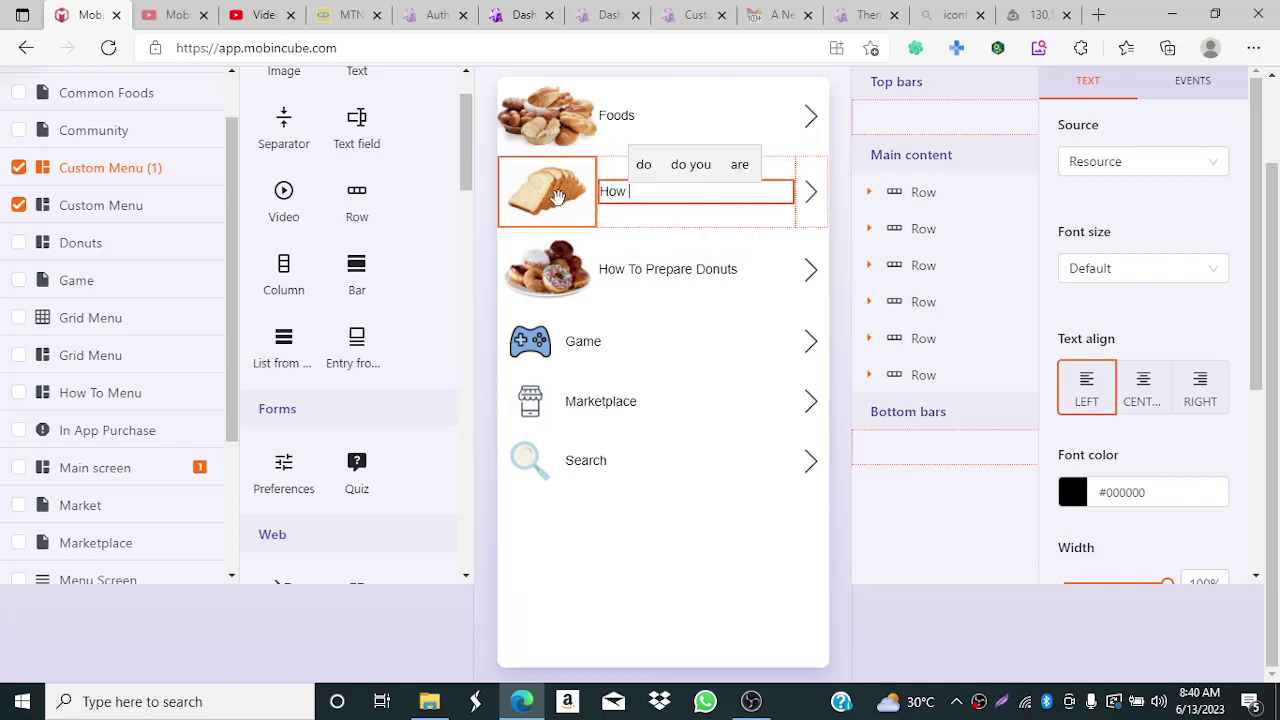
{"action": "type", "text": "To Pre"}
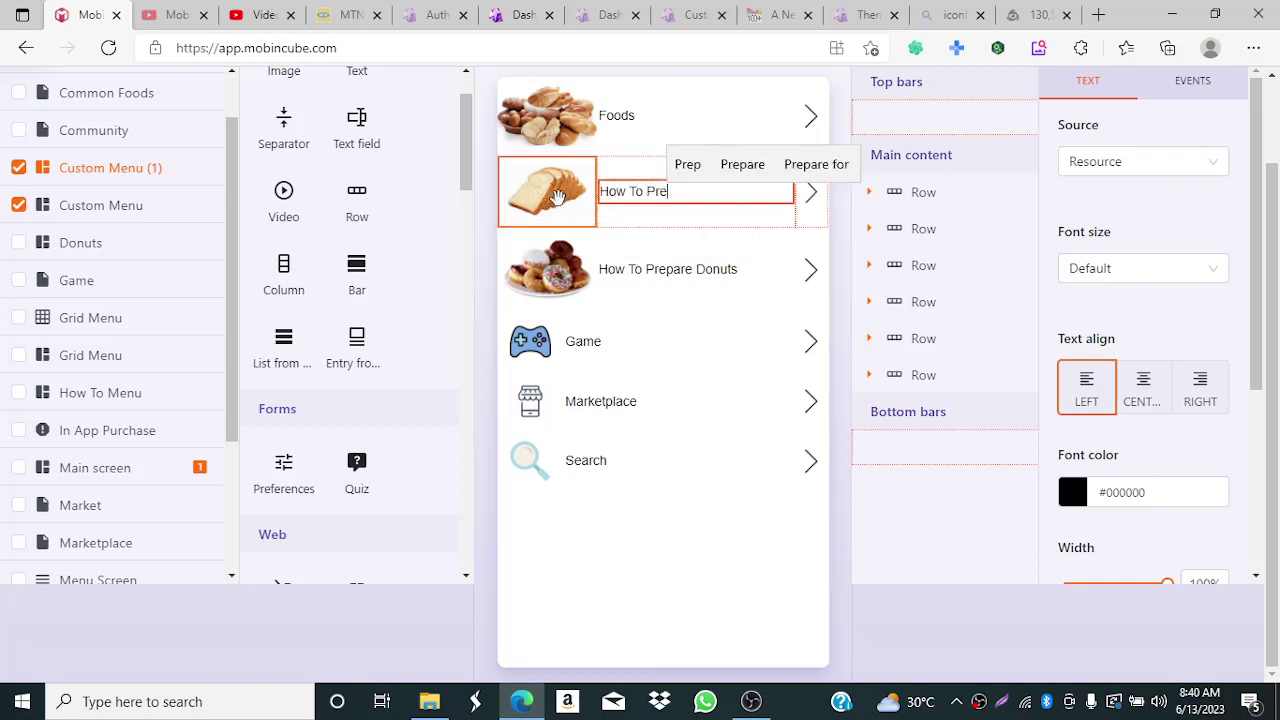
{"action": "type", "text": "pare B"}
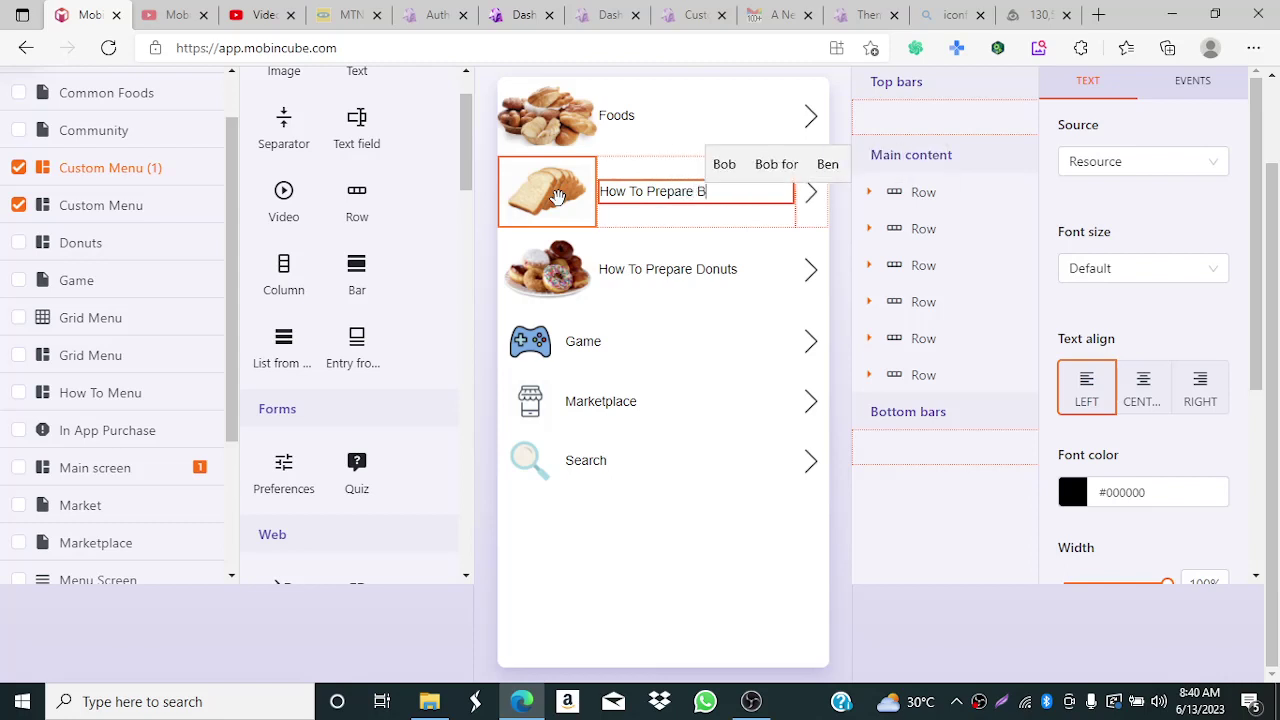
{"action": "key", "text": "BackSpace"}
{"action": "key", "text": "BackSpace"}
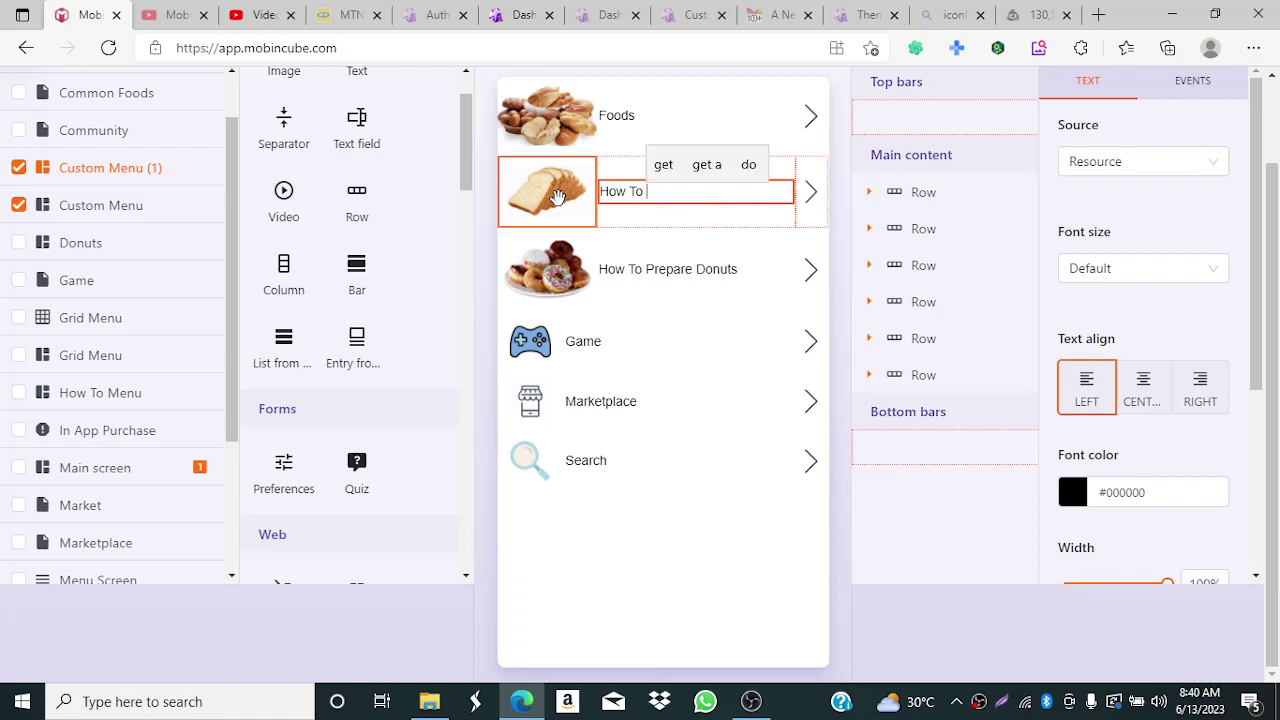
{"action": "type", "text": "Back"}
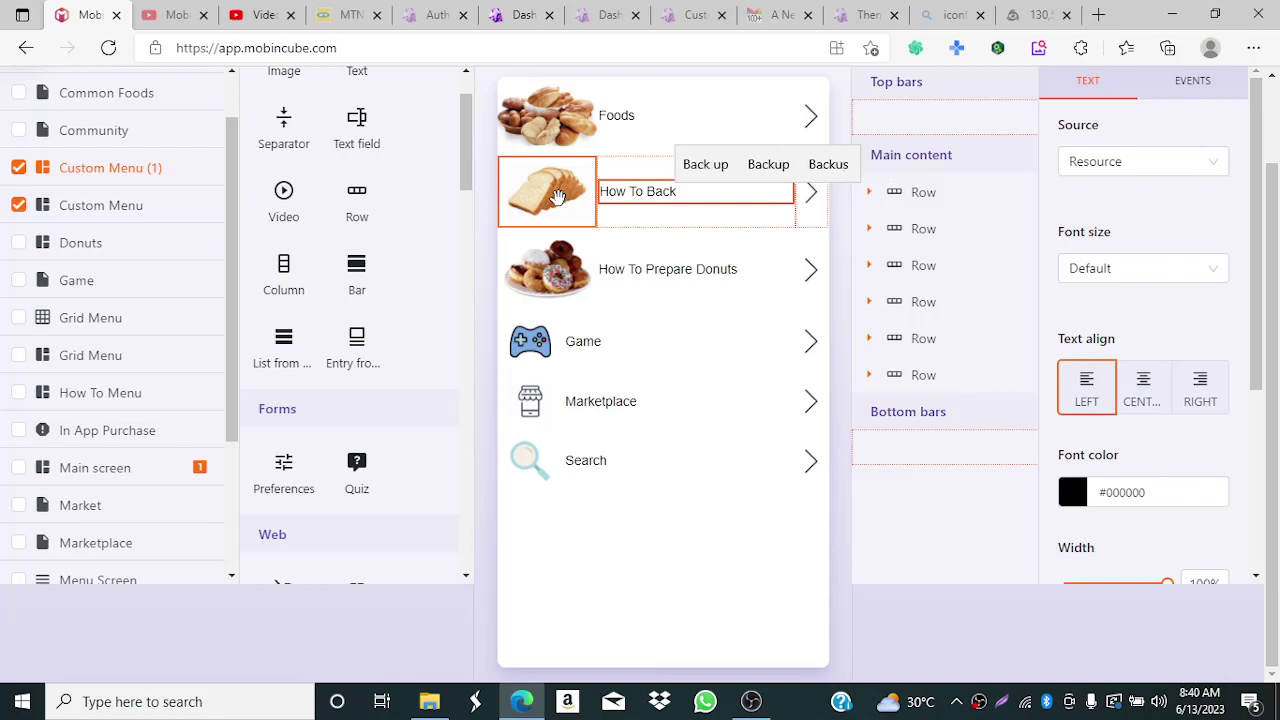
{"action": "key", "text": "BackSpace"}
{"action": "key", "text": "BackSpace"}
{"action": "type", "text": "k"}
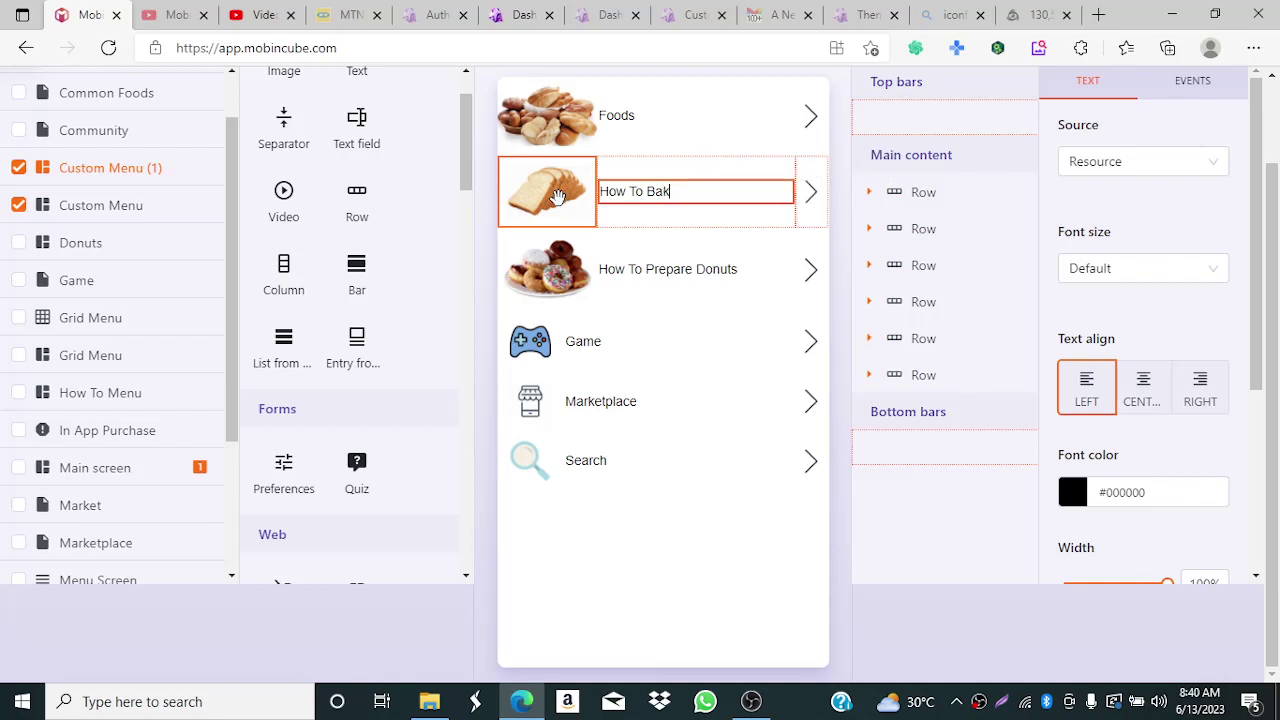
{"action": "type", "text": "e Bread"}
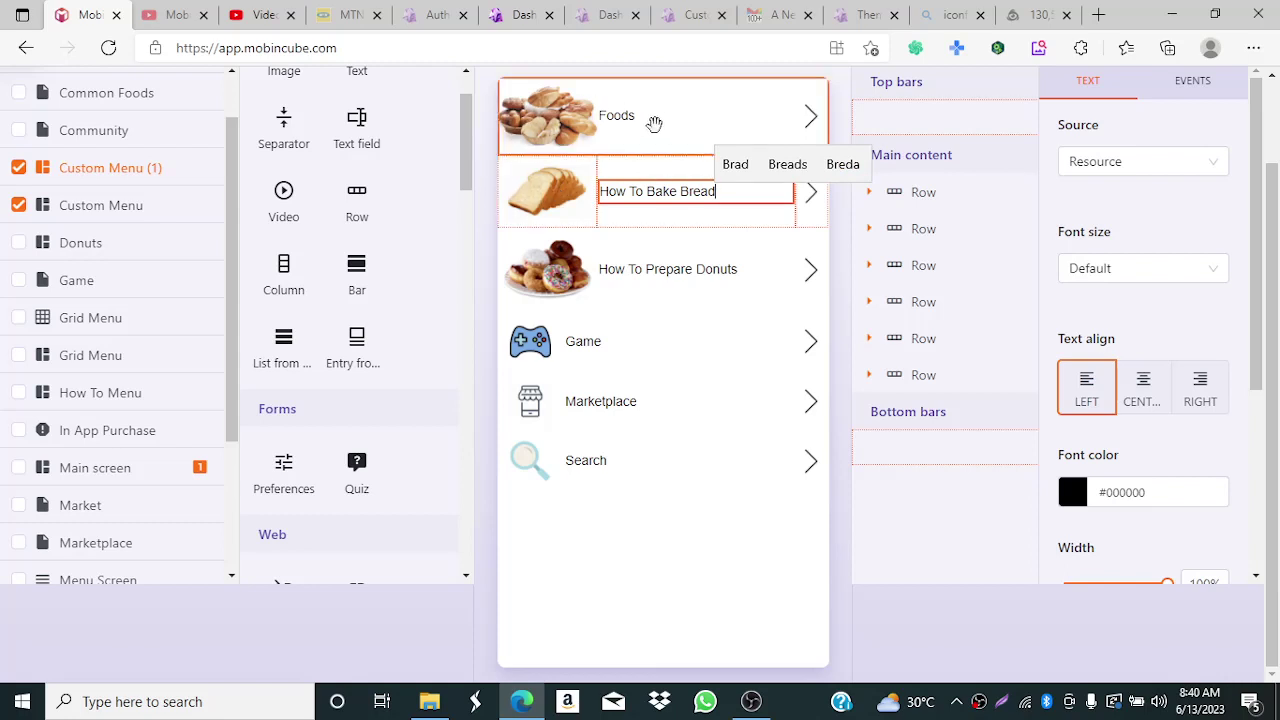
- Extend the Foods row's label so that it reads "How To Prepare Common Foods"
{"action": "left_click", "coordinate": [609, 117]}
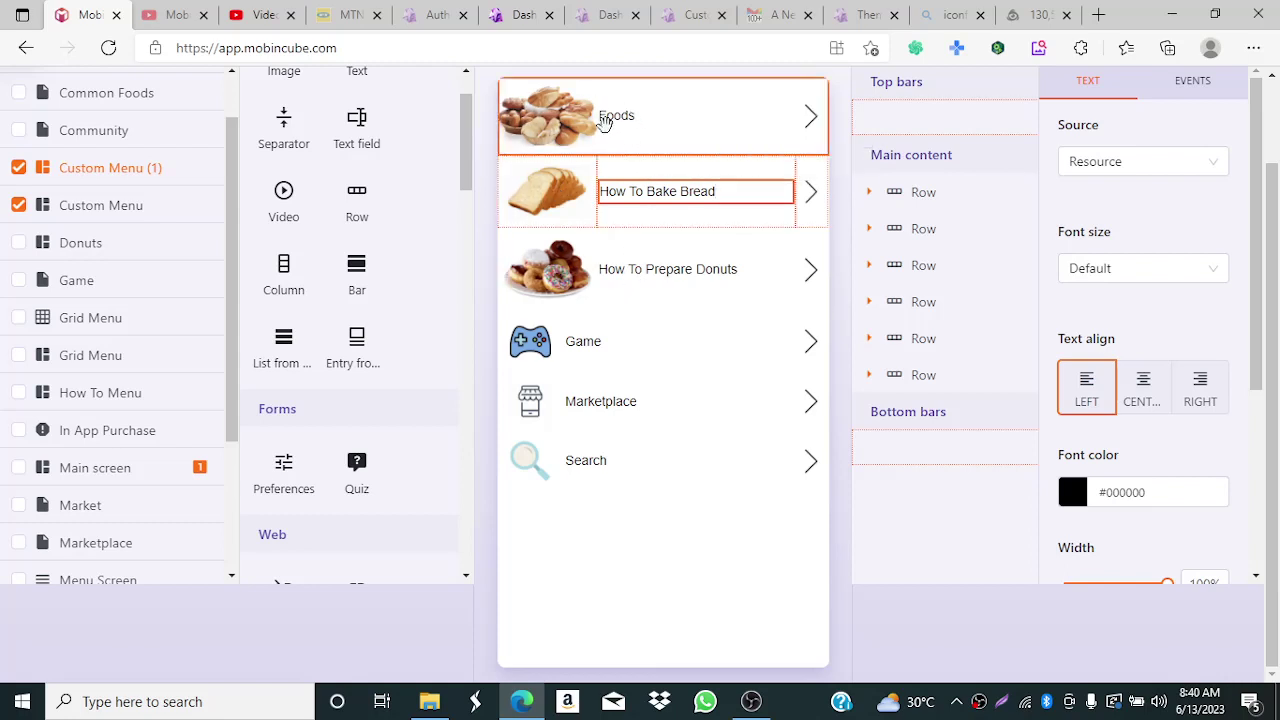
{"action": "left_click", "coordinate": [609, 117]}
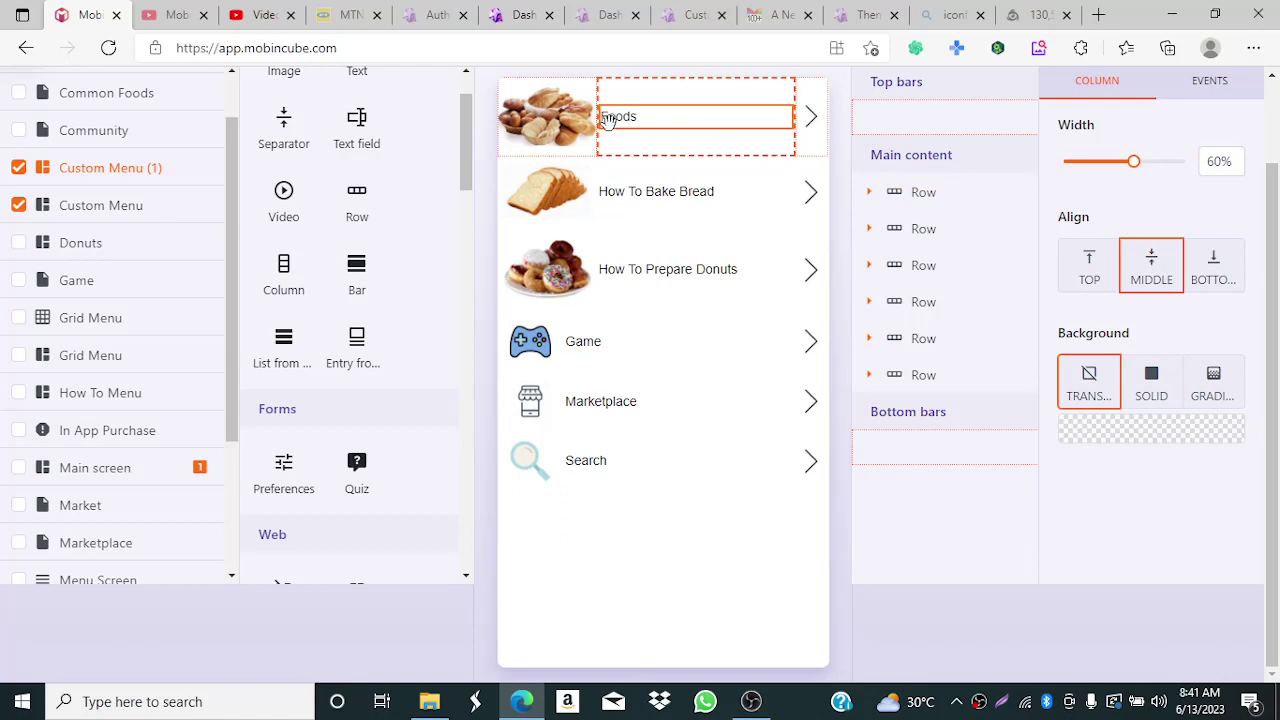
{"action": "left_click", "coordinate": [608, 118]}
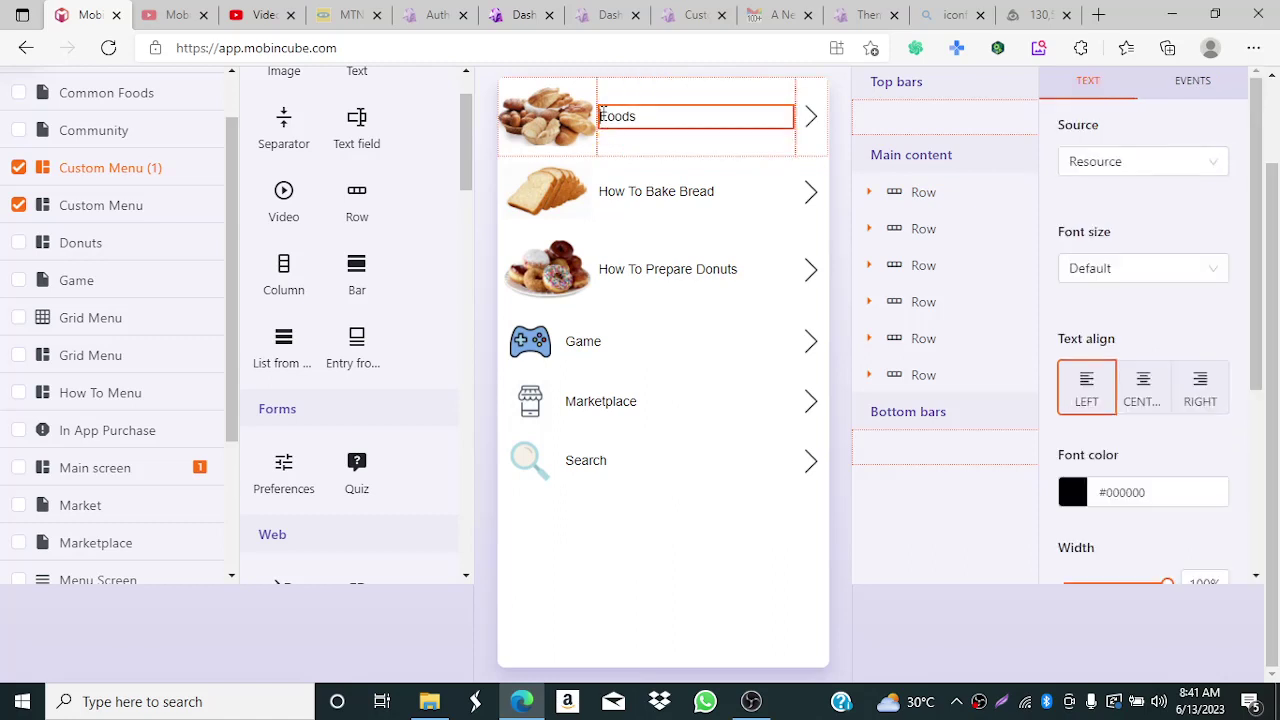
{"action": "type", "text": "How To"}
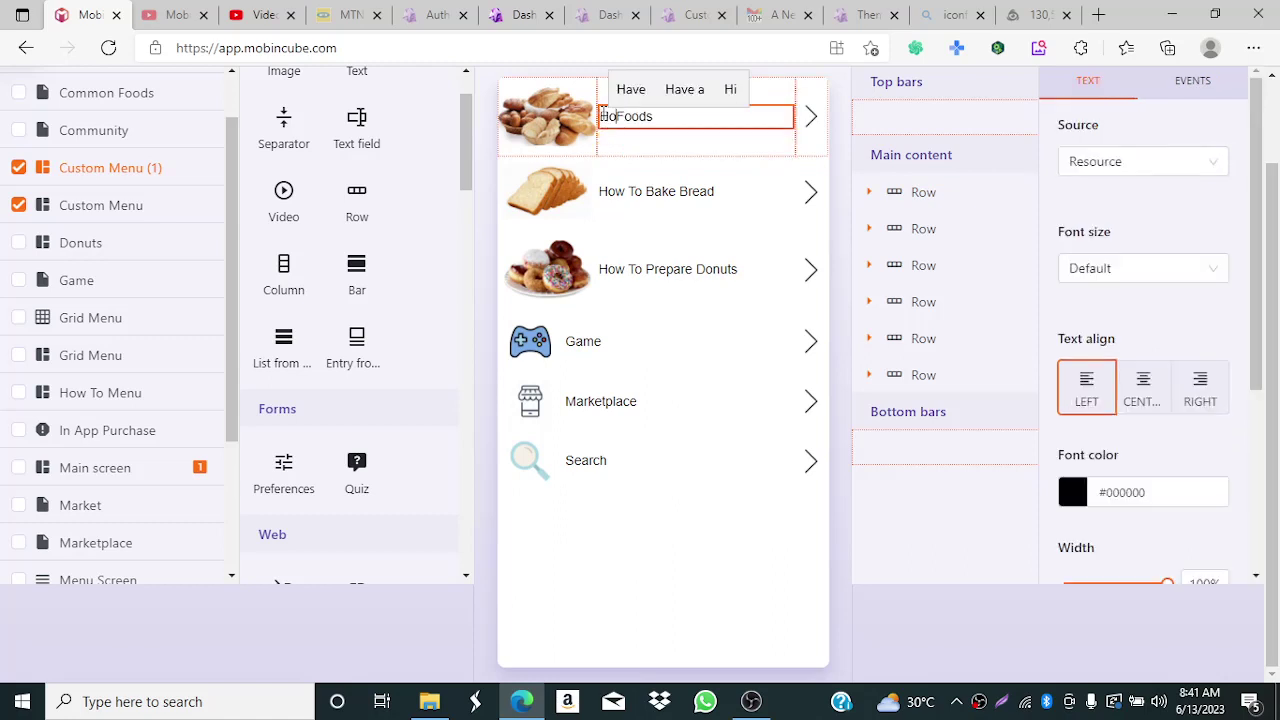
{"action": "type", "text": " Pr"}
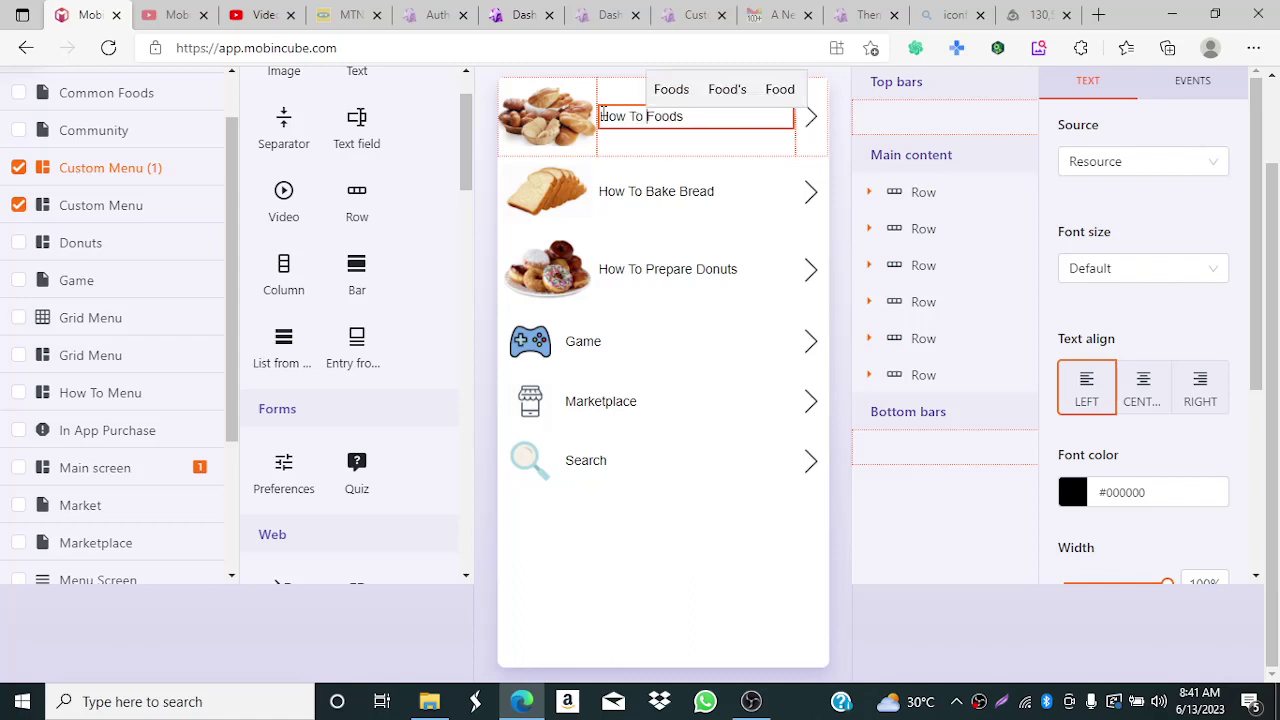
{"action": "type", "text": "epr"}
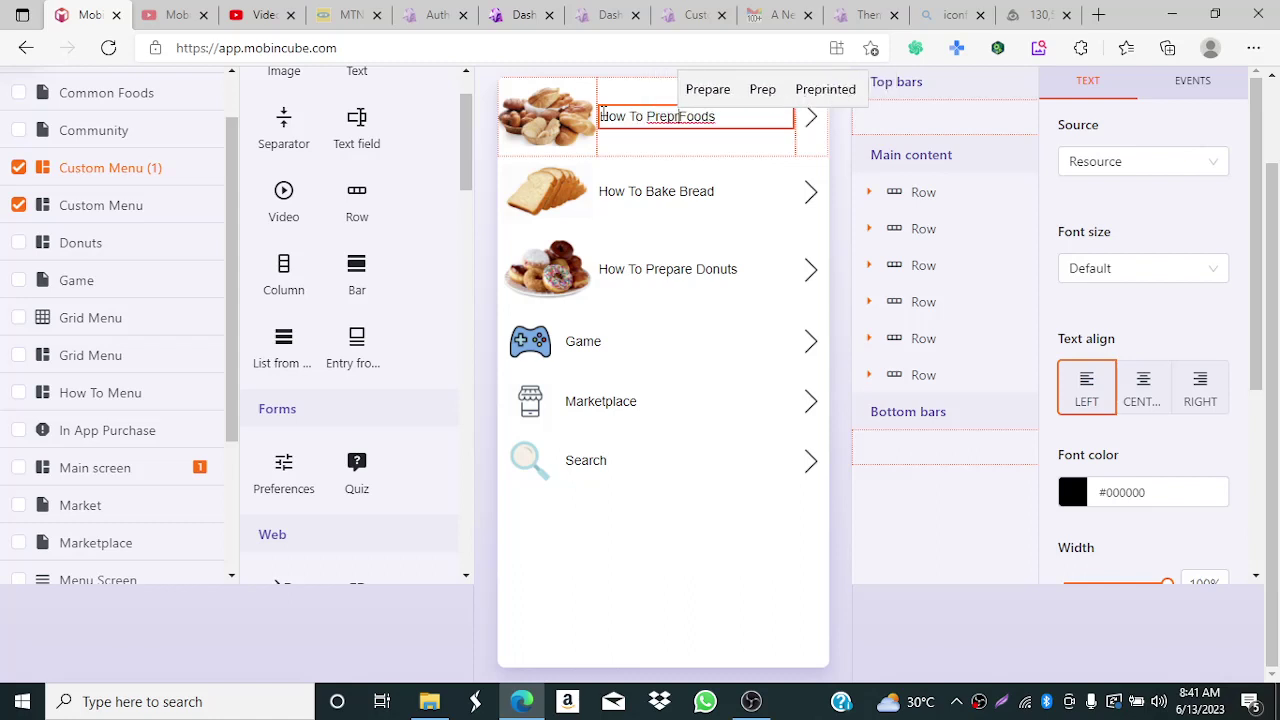
{"action": "key", "text": "BackSpace"}
{"action": "type", "text": "are "}
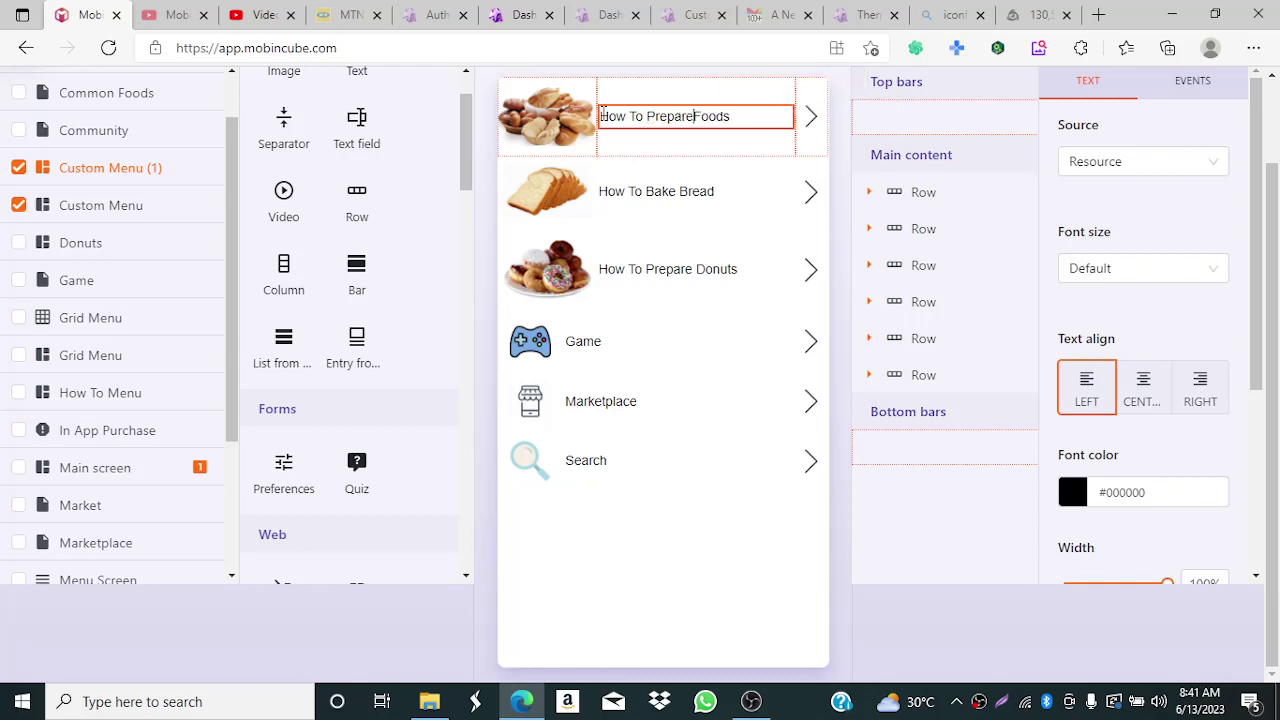
{"action": "type", "text": "Common"}
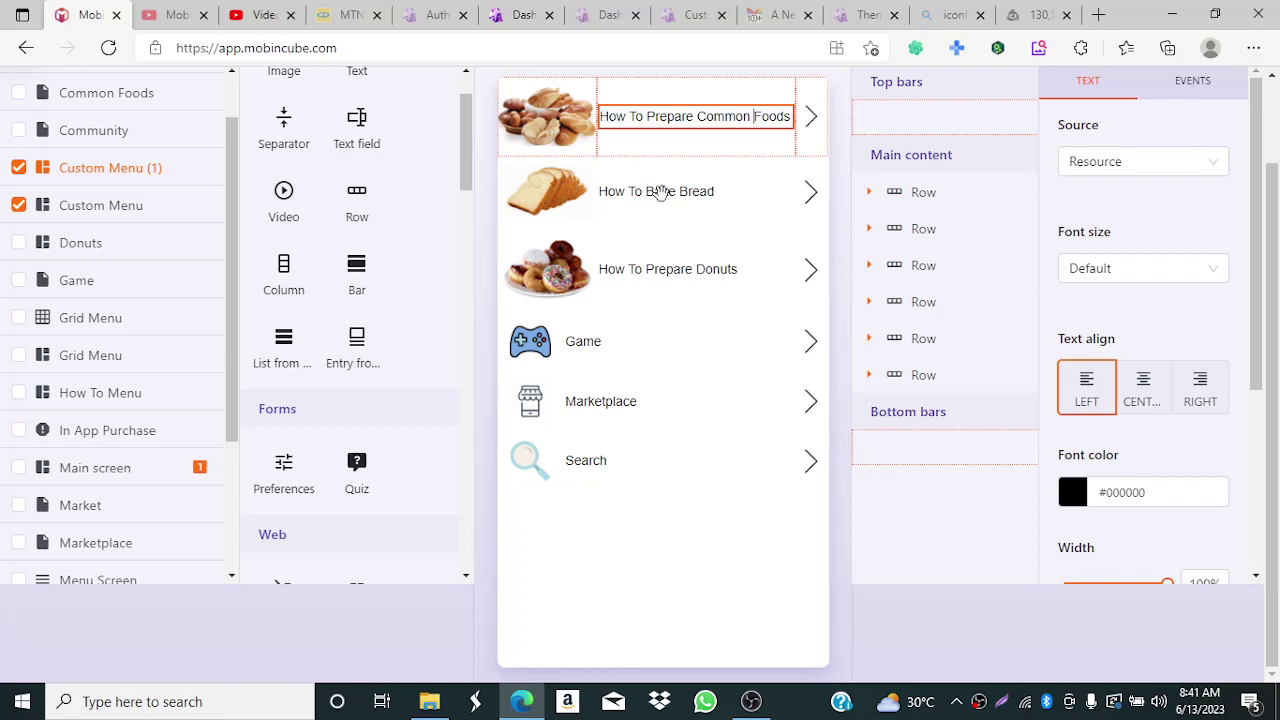
- Select the Game row's icon to view its image properties and switch to the Custom Menu screen
{"action": "left_click", "coordinate": [578, 350]}
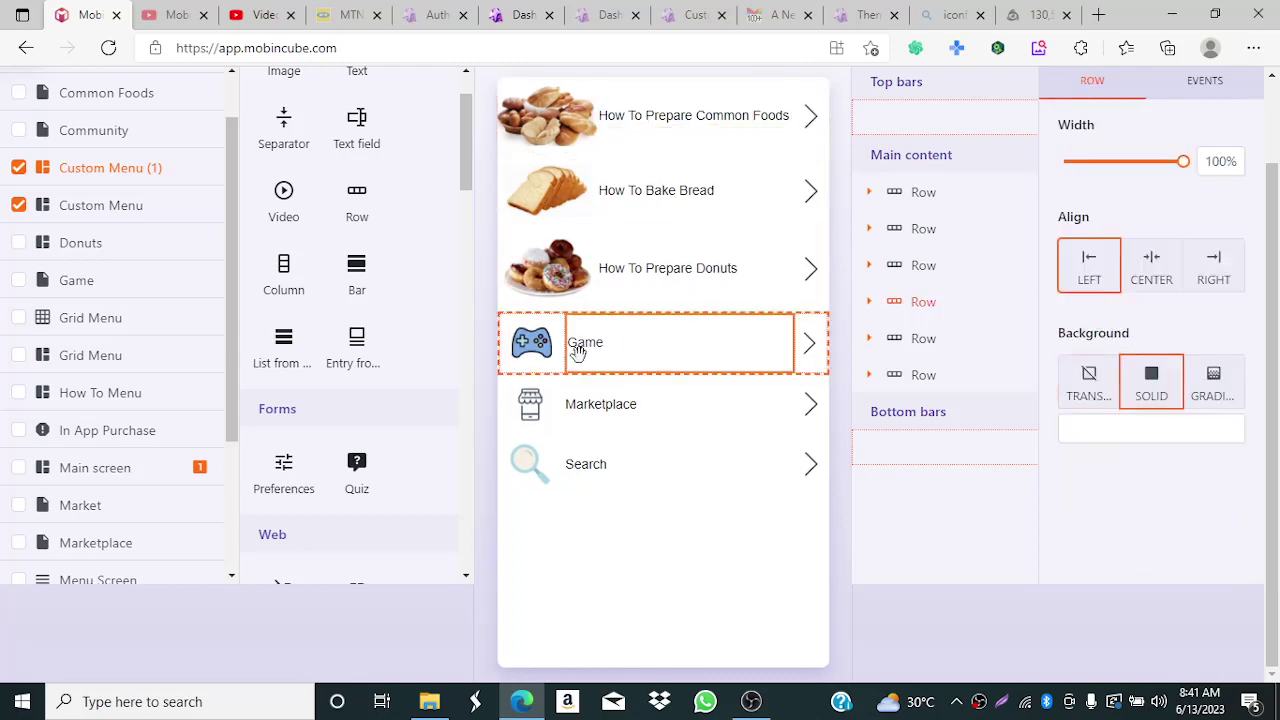
{"action": "left_click", "coordinate": [535, 343]}
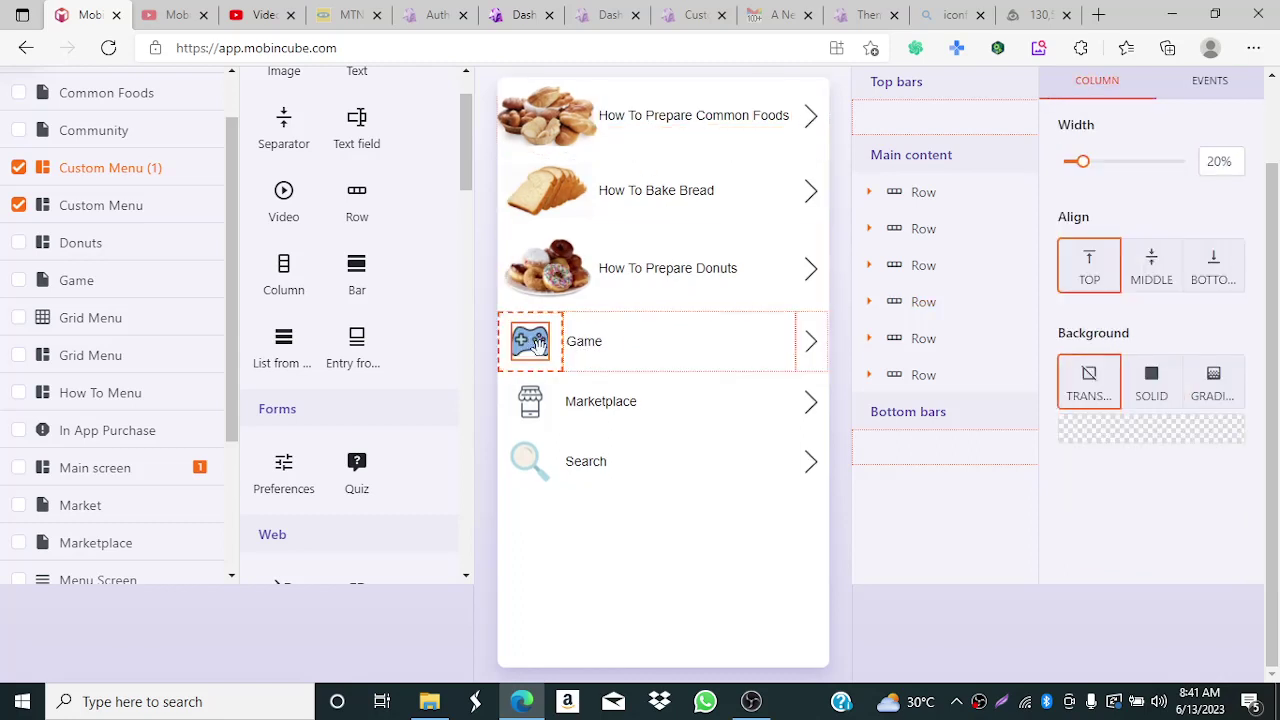
{"action": "scroll", "coordinate": [600, 330], "scroll_direction": "up", "scroll_amount": 1}
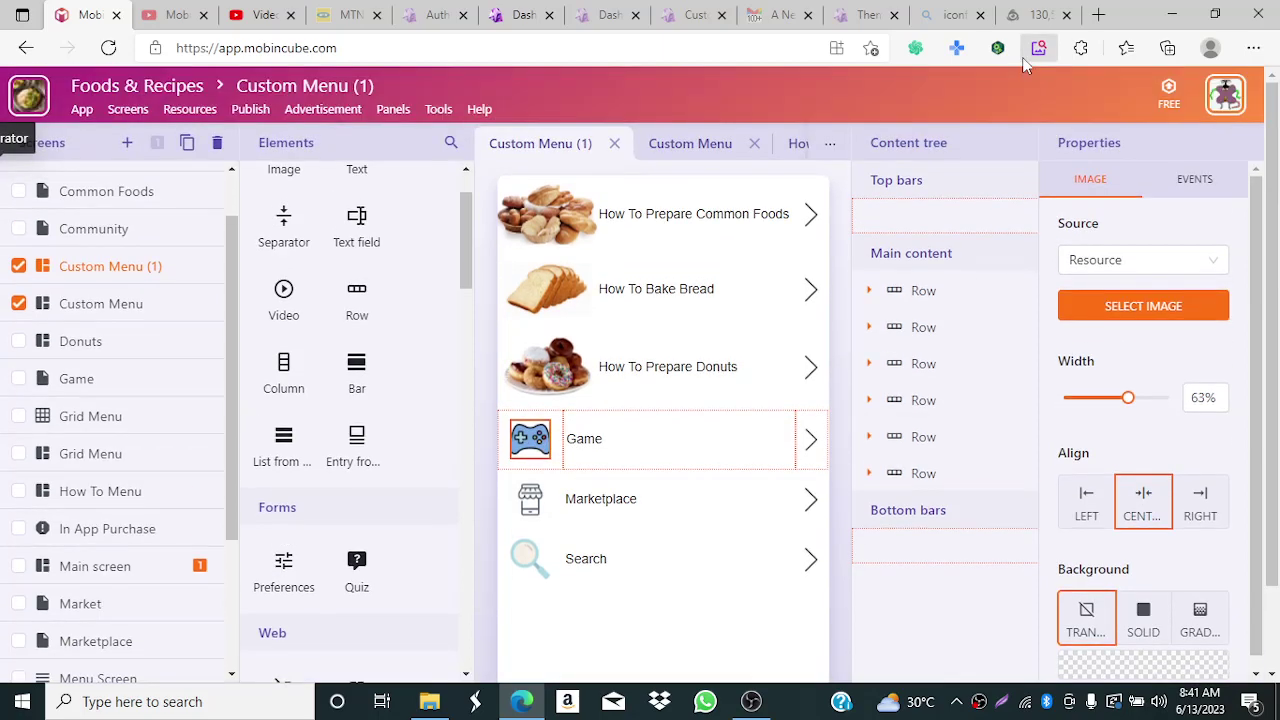
{"action": "left_click", "coordinate": [690, 143]}
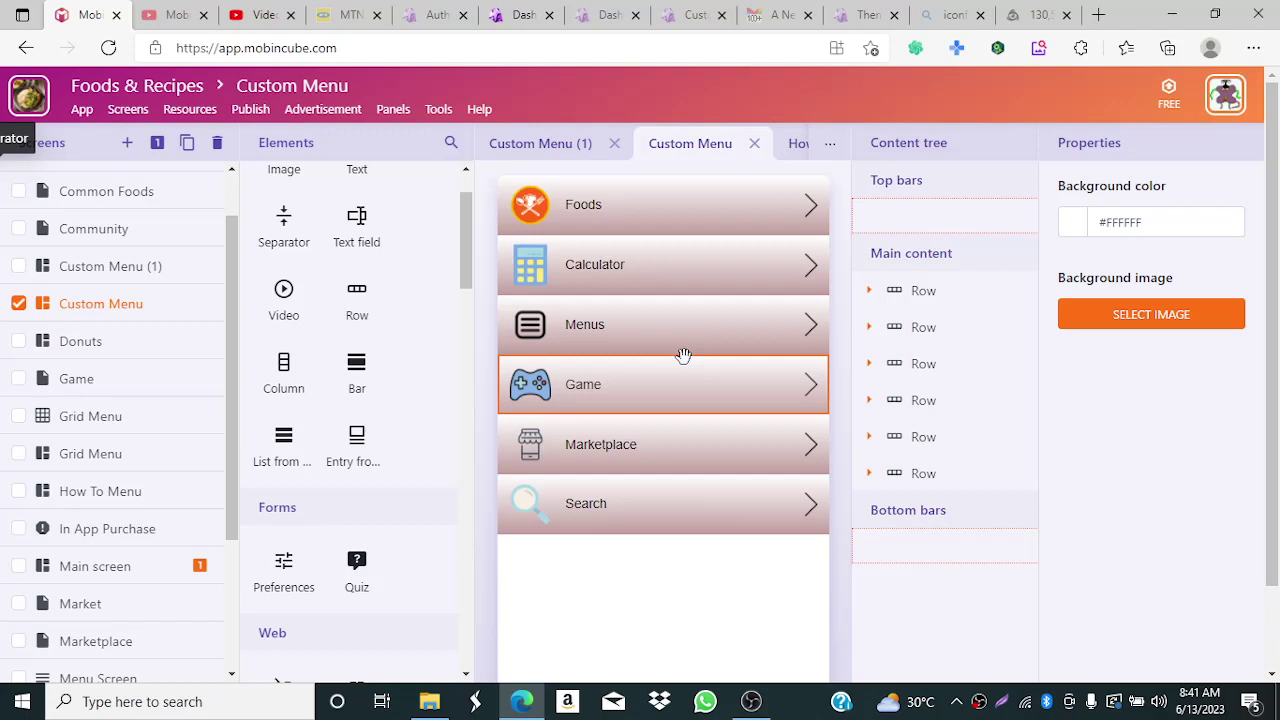
- Return to the Custom Menu (1) screen and replace the Game row's icon with the pizza image R (86).png
{"action": "left_click", "coordinate": [563, 152]}
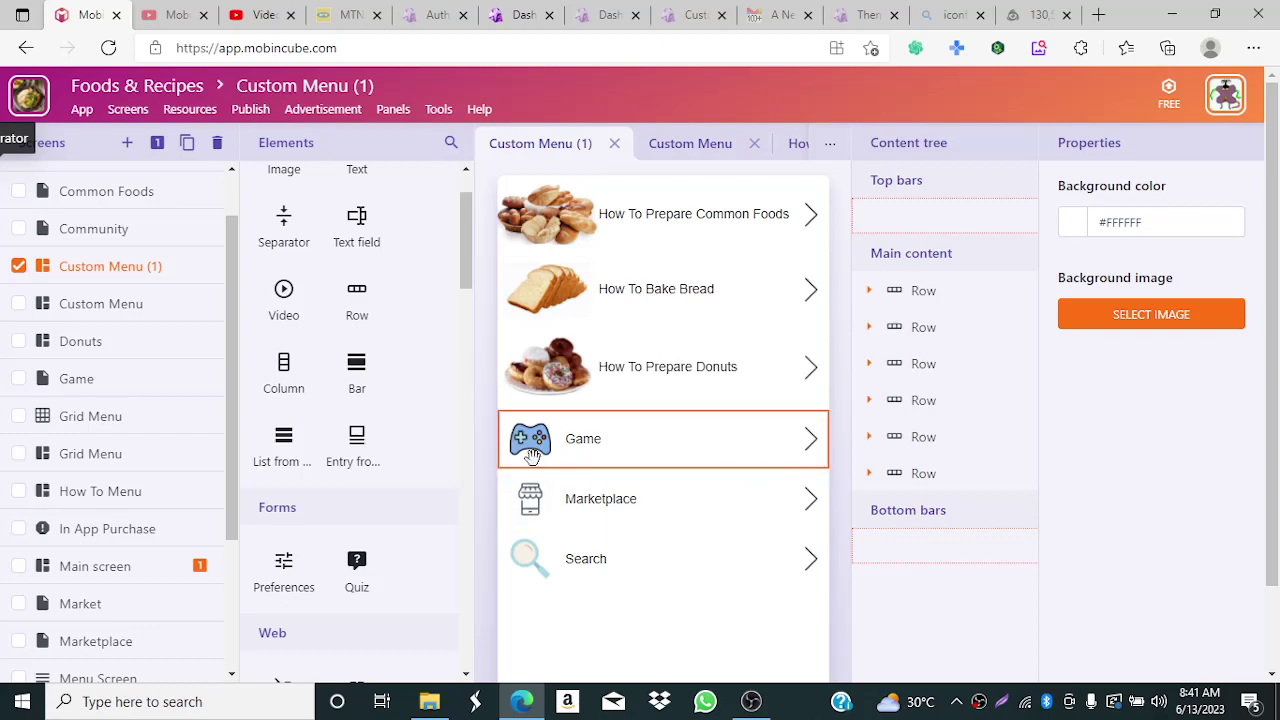
{"action": "left_click", "coordinate": [533, 456]}
{"action": "left_click", "coordinate": [531, 440]}
{"action": "left_click", "coordinate": [530, 443]}
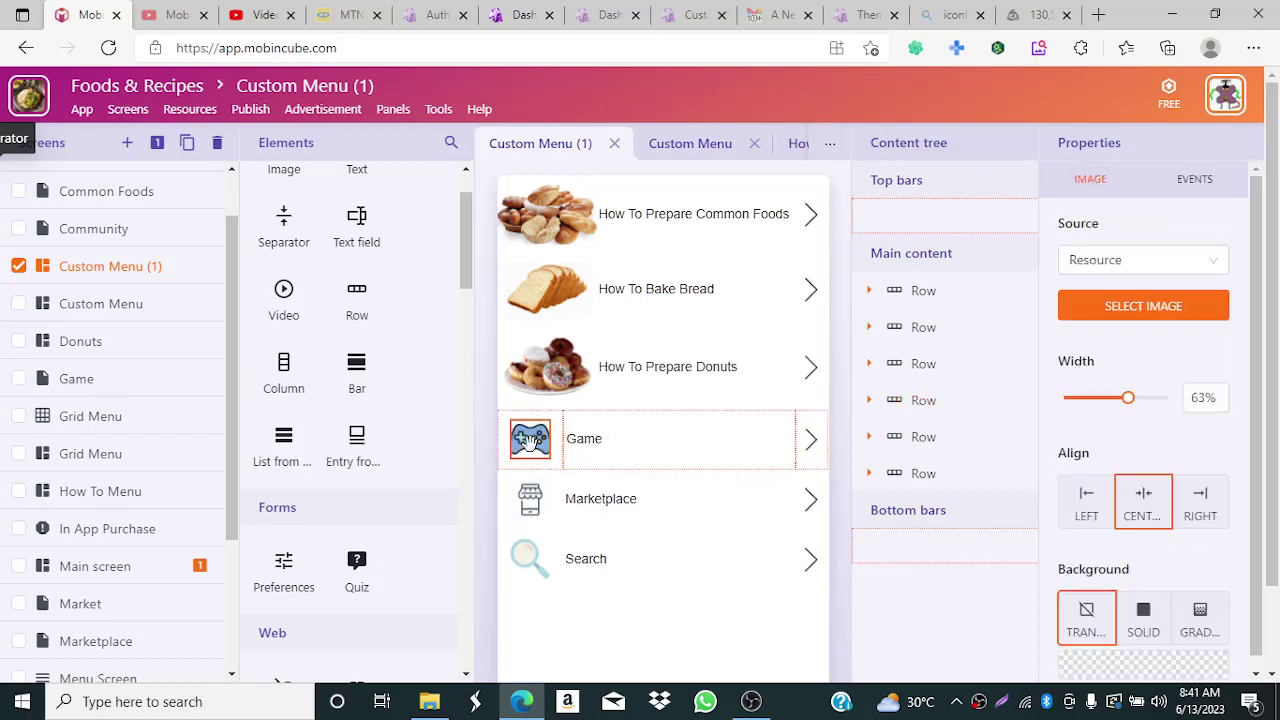
{"action": "left_click", "coordinate": [1160, 303]}
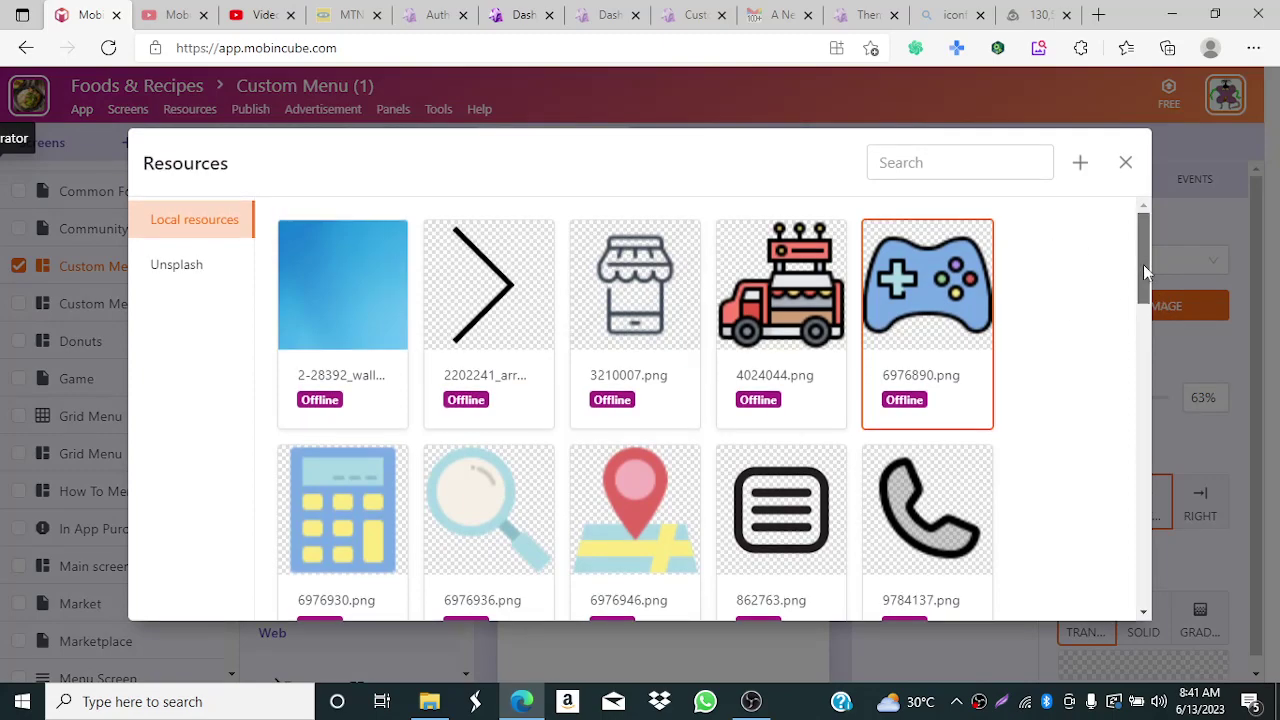
{"action": "left_click_drag", "start_coordinate": [1143, 264], "coordinate": [1154, 416]}
{"action": "scroll", "coordinate": [1154, 430], "scroll_direction": "down", "scroll_amount": 1}
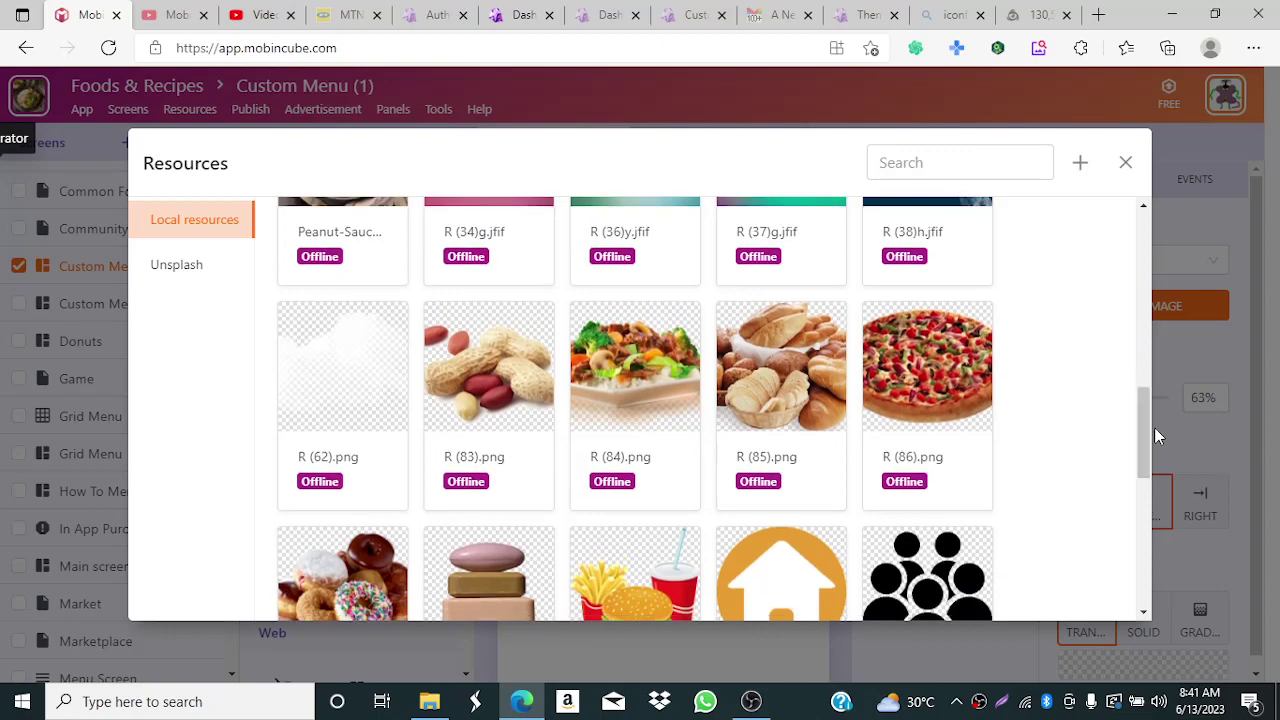
{"action": "left_click", "coordinate": [910, 378]}
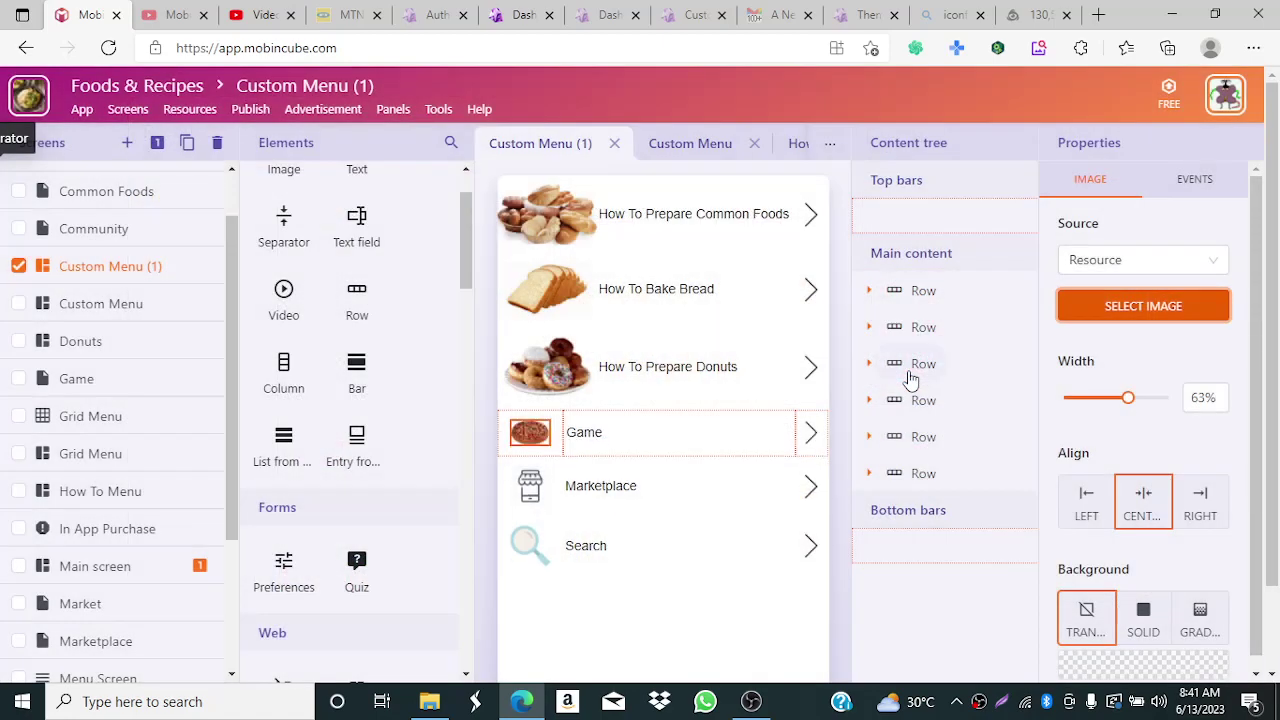
- Replace the Game row's label text with "How Make Pizza"
{"action": "left_click", "coordinate": [603, 440]}
{"action": "left_click", "coordinate": [604, 441]}
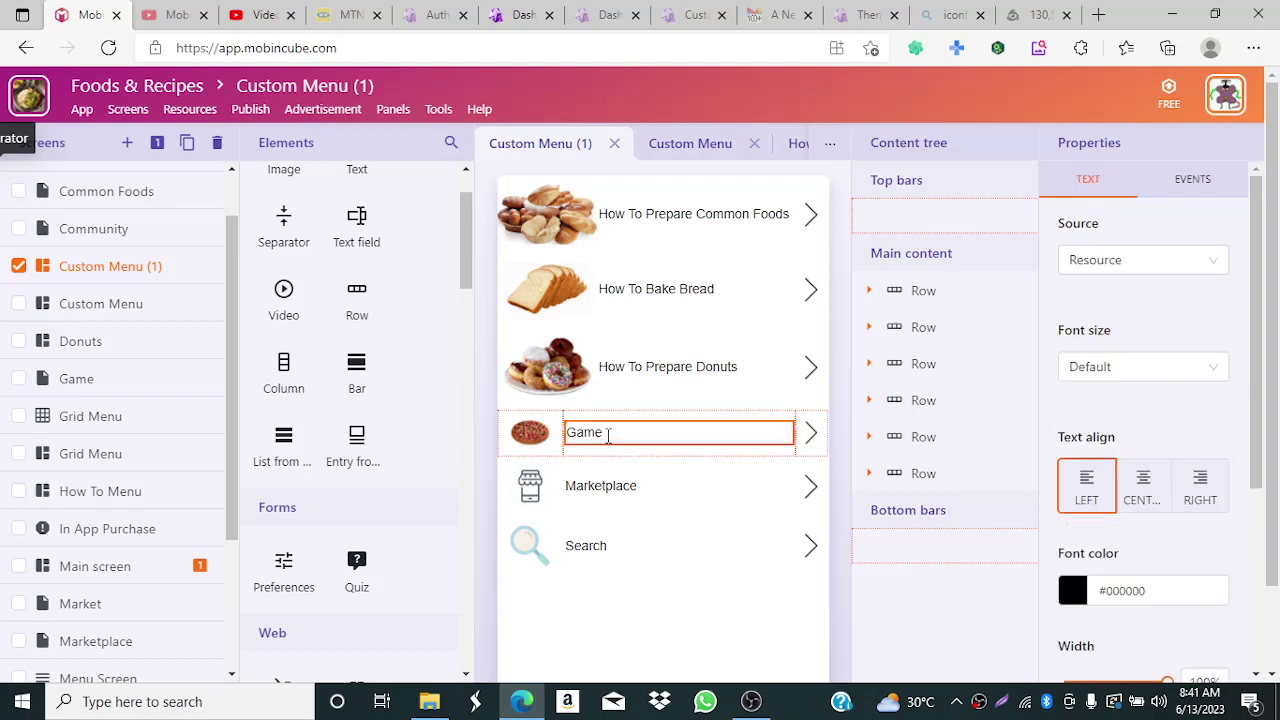
{"action": "left_click_drag", "start_coordinate": [608, 433], "coordinate": [565, 433]}
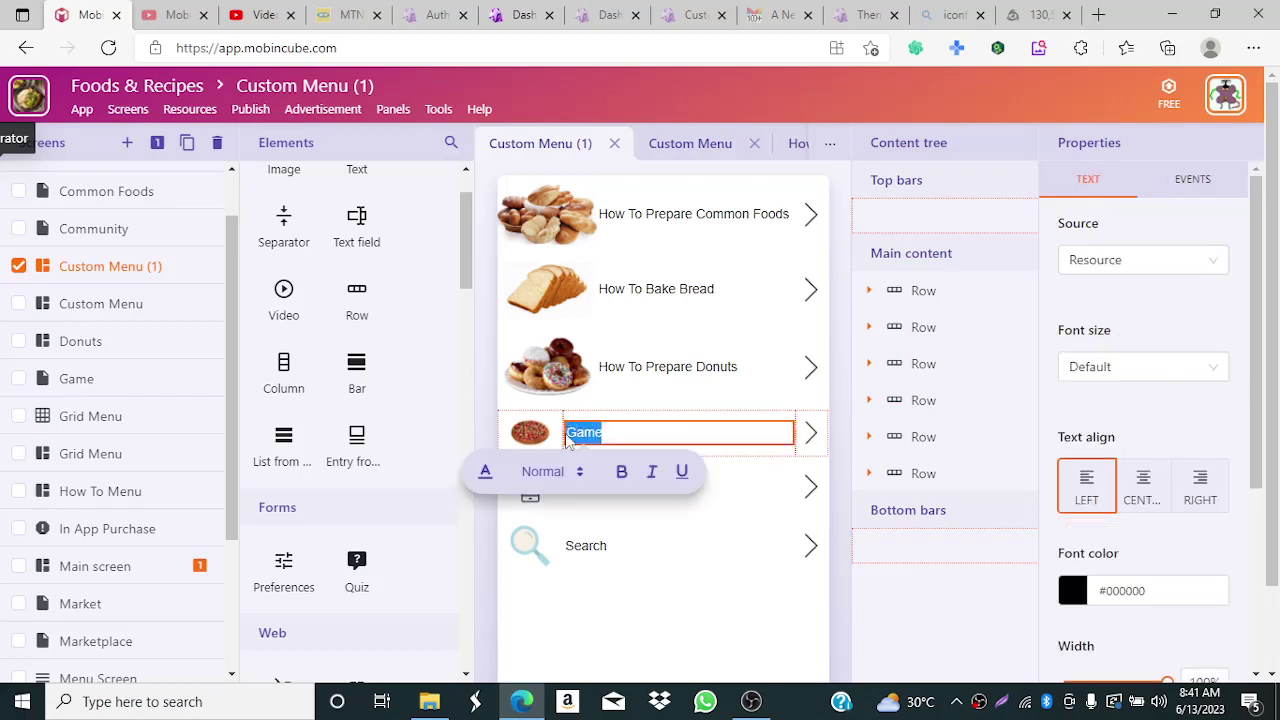
{"action": "type", "text": "How"}
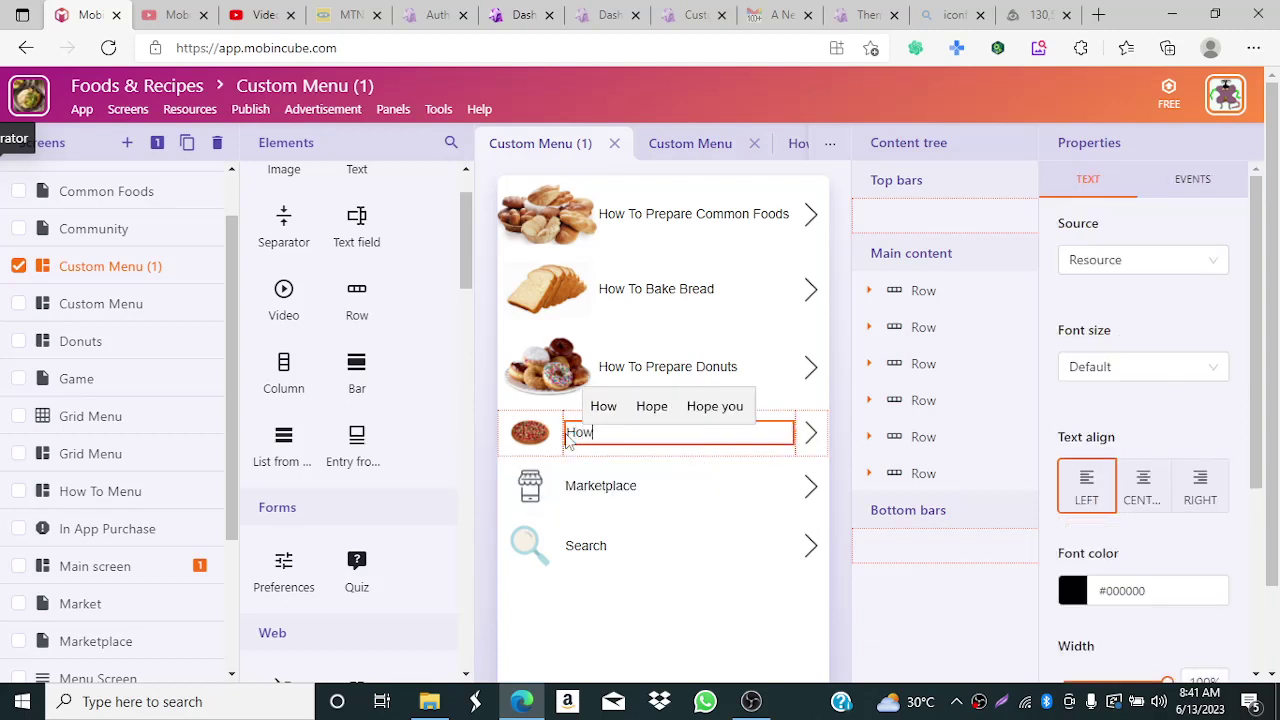
{"action": "type", "text": " Make P"}
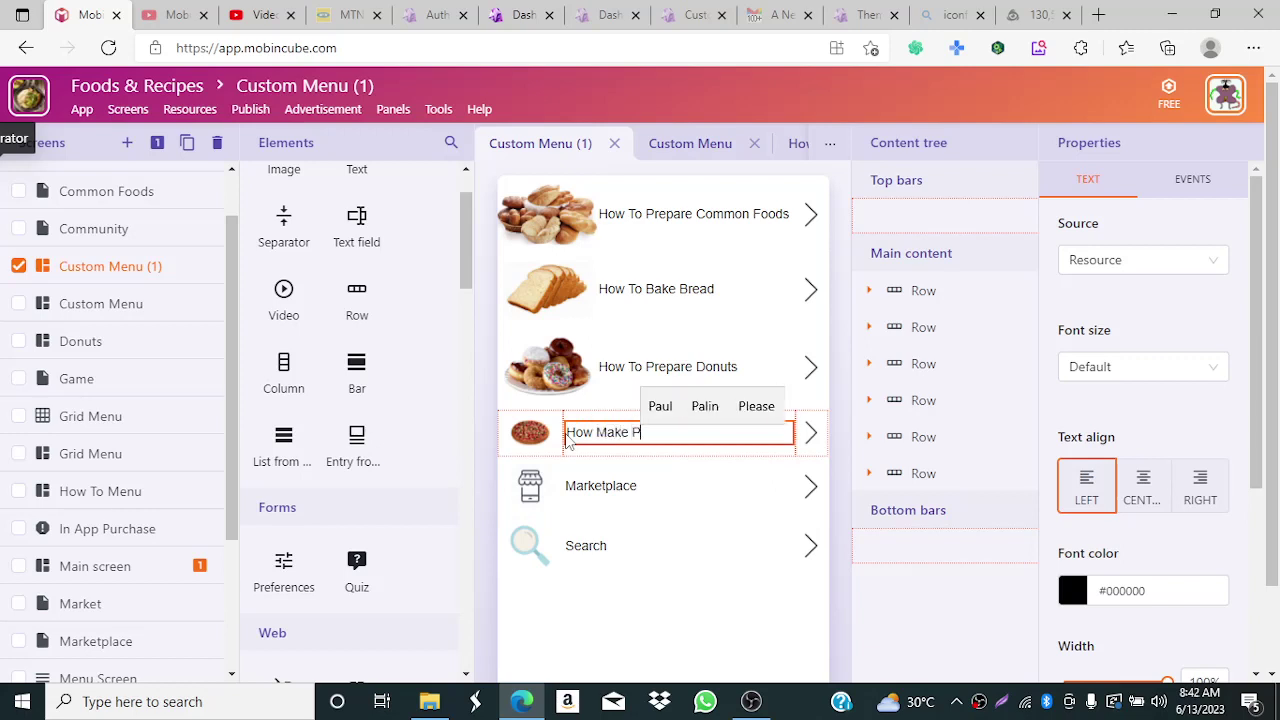
{"action": "type", "text": "izza"}
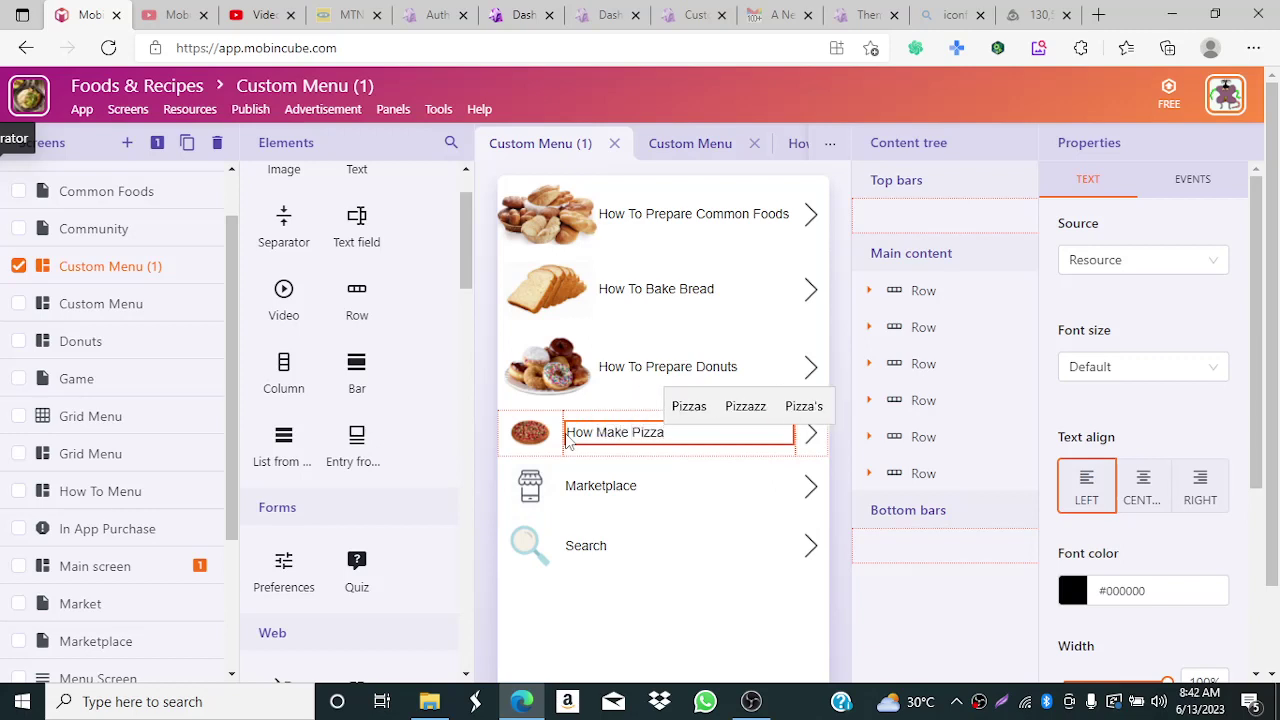
- Set the width of the column holding the pizza image to 30%
{"action": "left_click", "coordinate": [531, 436]}
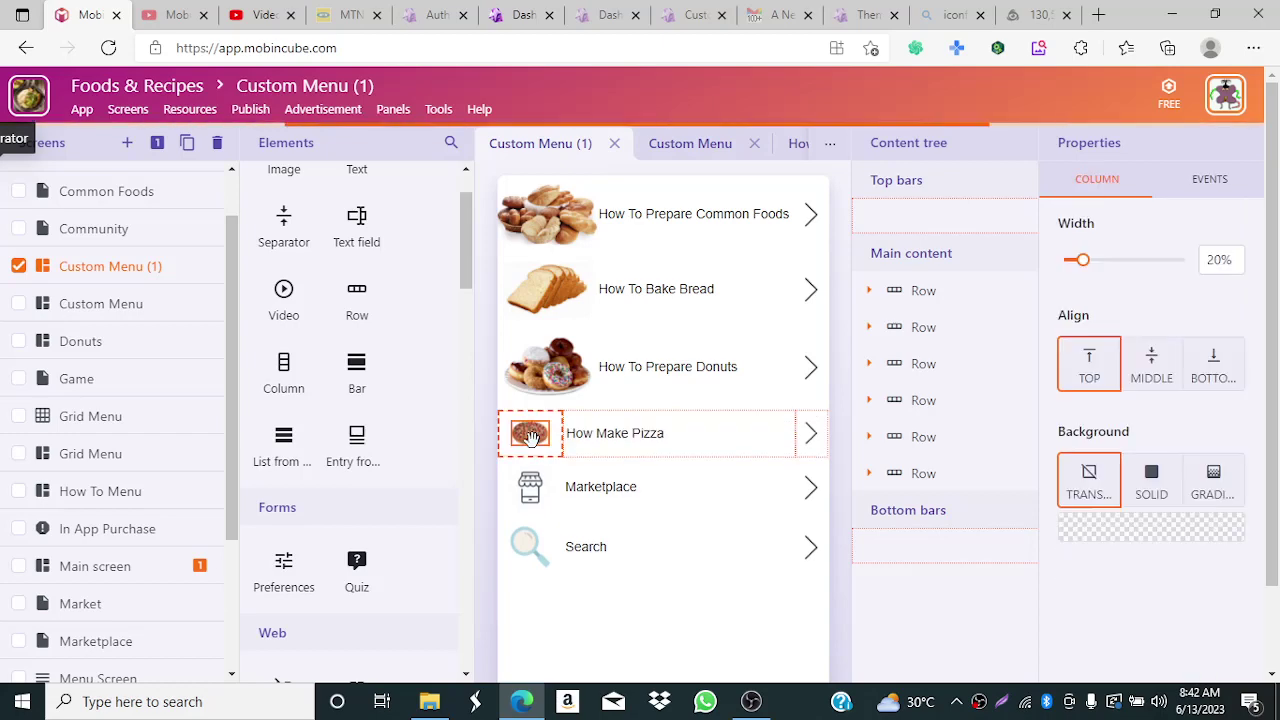
{"action": "scroll", "coordinate": [1011, 426], "scroll_direction": "down", "scroll_amount": 1}
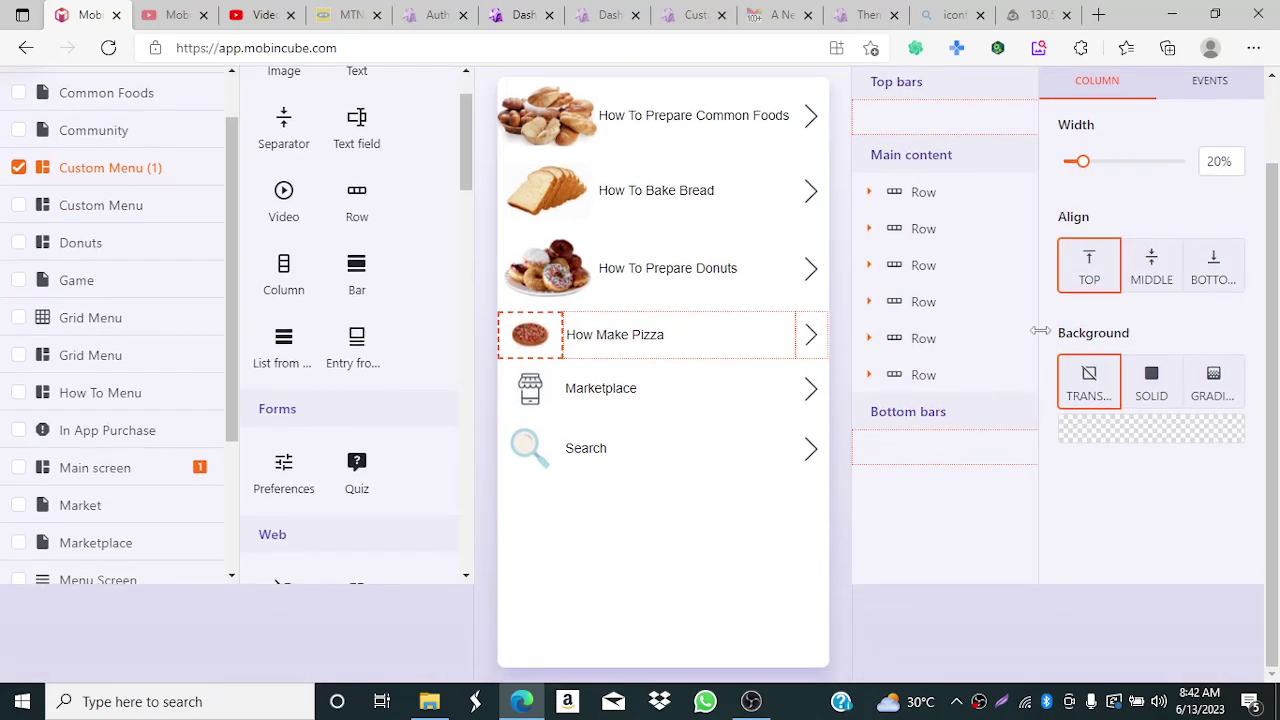
{"action": "left_click_drag", "start_coordinate": [1216, 161], "coordinate": [1203, 162]}
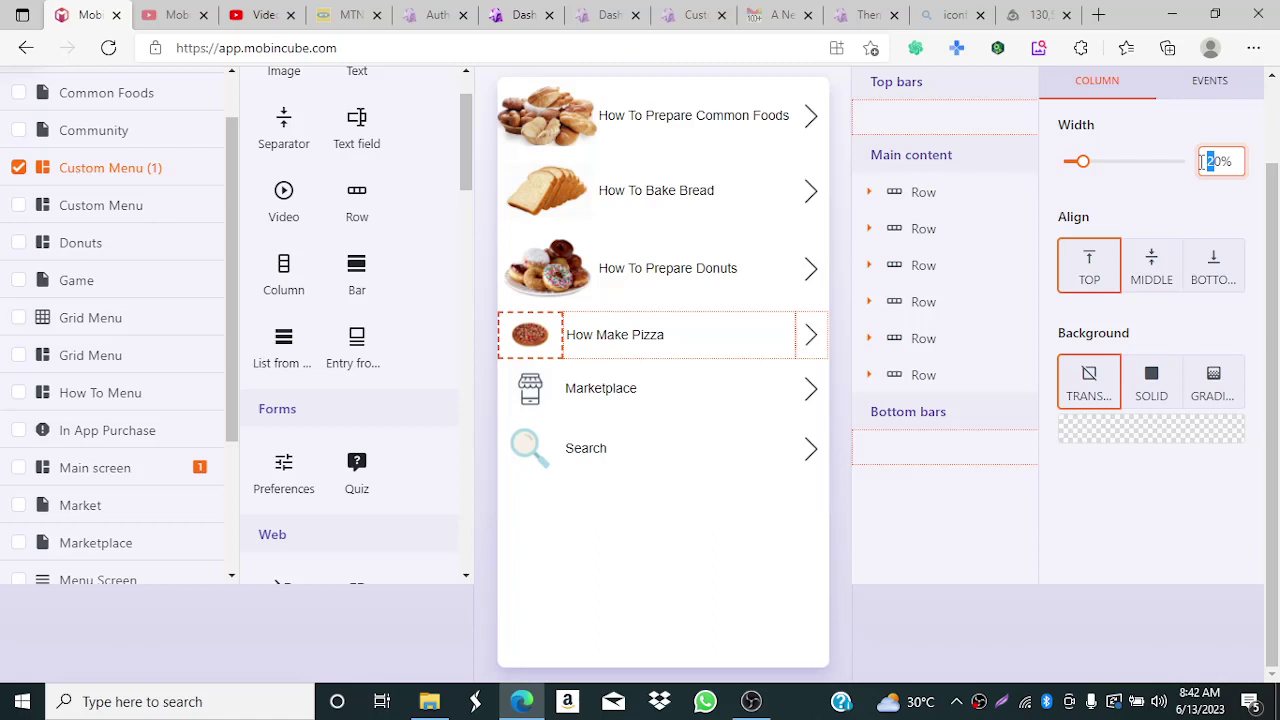
{"action": "key", "text": "Return"}
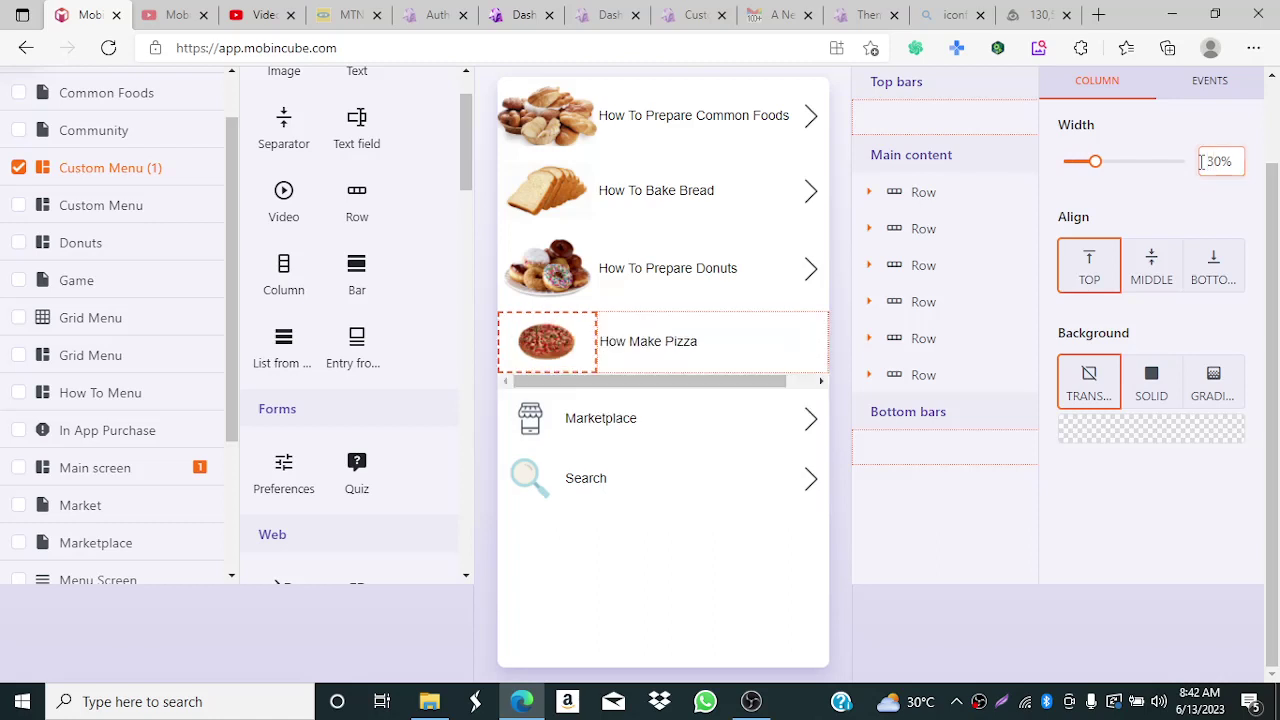
- Set the pizza image's width to 100% within its column
{"action": "scroll", "coordinate": [660, 268], "scroll_direction": "up", "scroll_amount": 2}
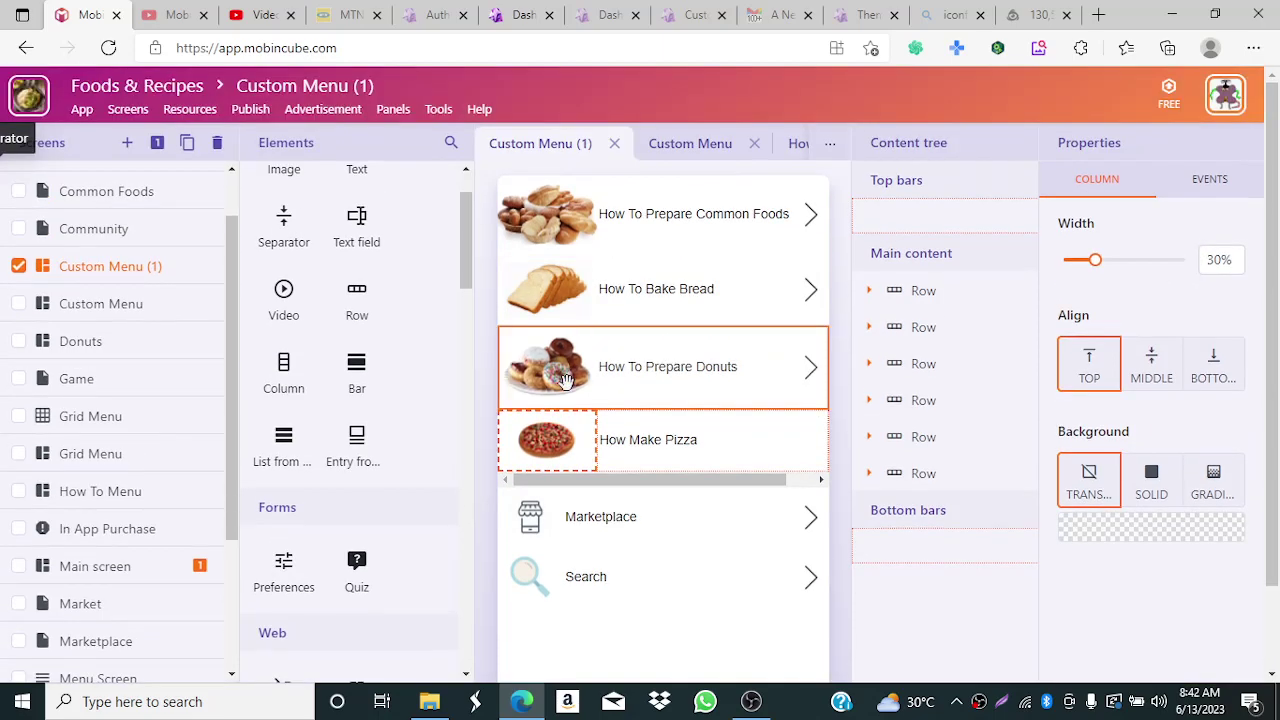
{"action": "left_click", "coordinate": [545, 443]}
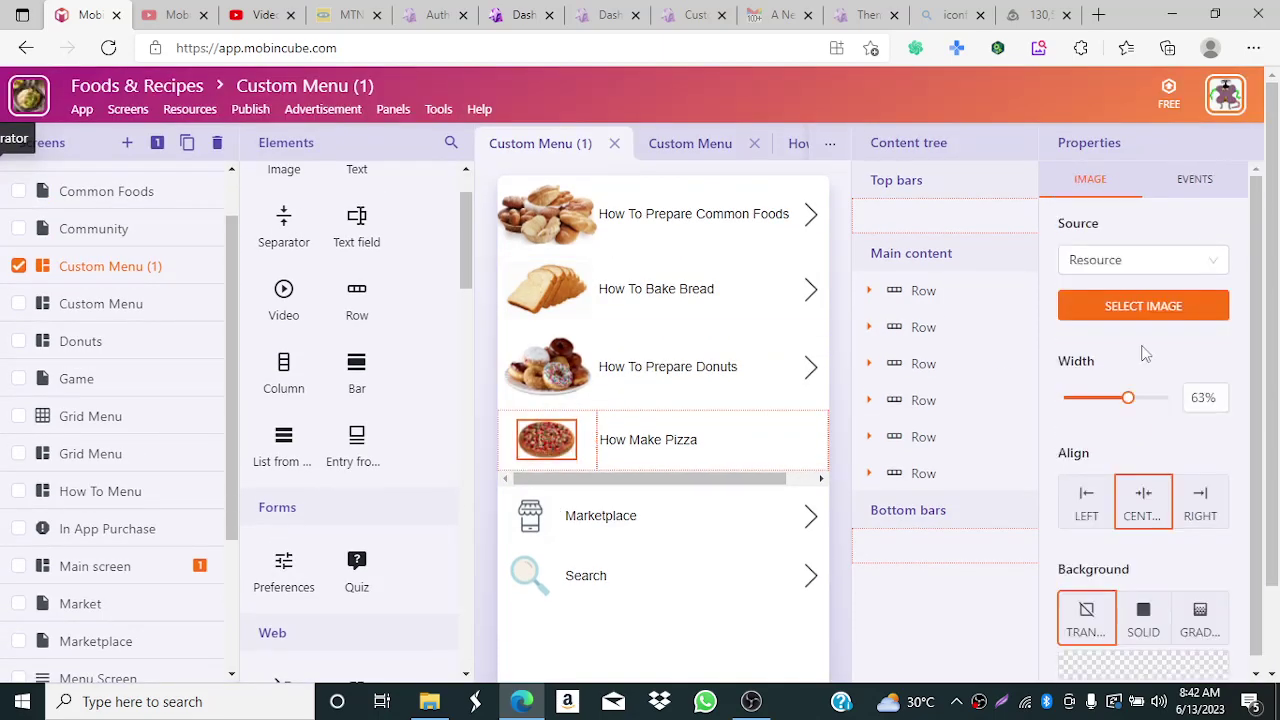
{"action": "left_click_drag", "start_coordinate": [1135, 400], "coordinate": [1175, 405]}
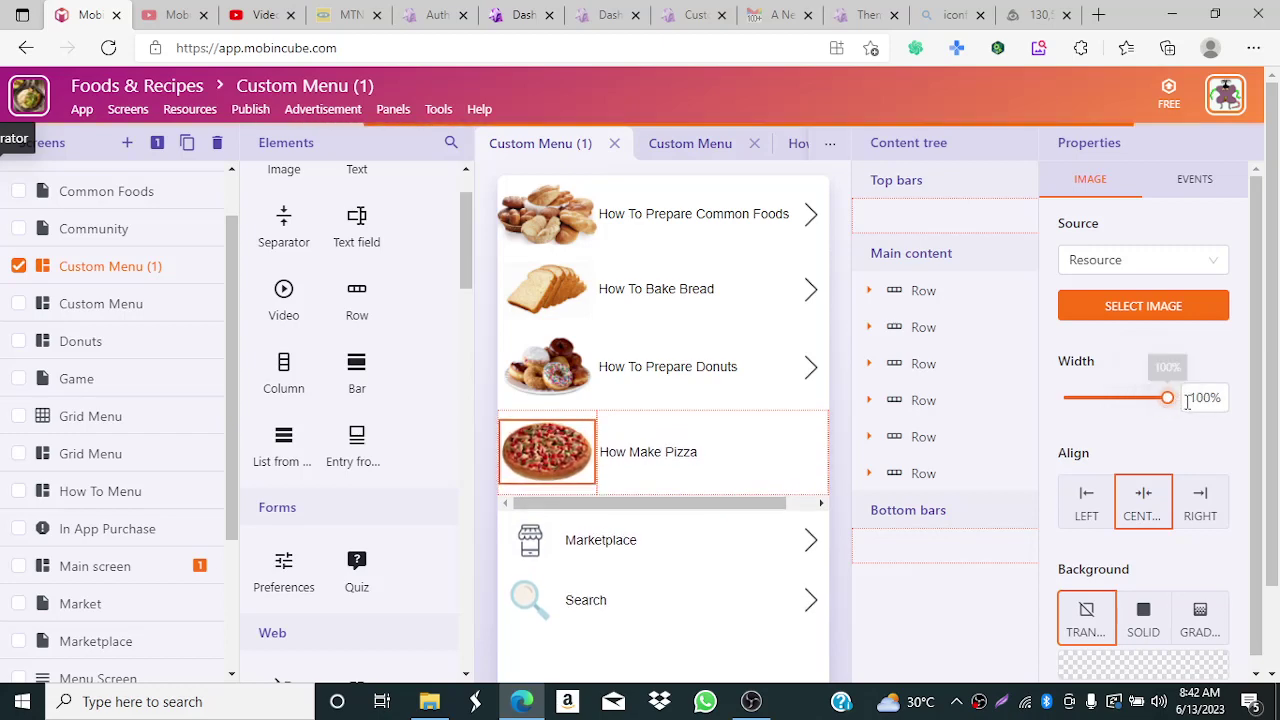
- Enlarge the bread image in the How To Bake Bread row to 100% width
{"action": "scroll", "coordinate": [560, 230], "scroll_direction": "down", "scroll_amount": 1}
{"action": "left_click", "coordinate": [559, 196]}
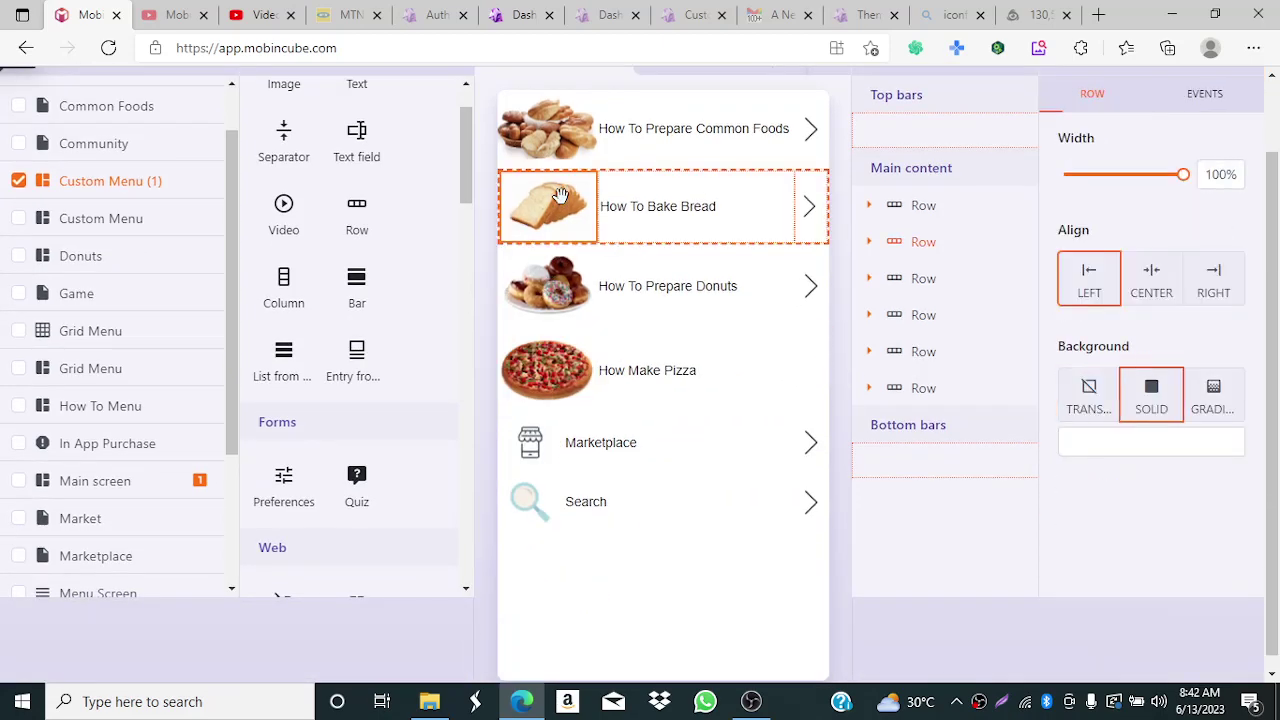
{"action": "left_click", "coordinate": [557, 198]}
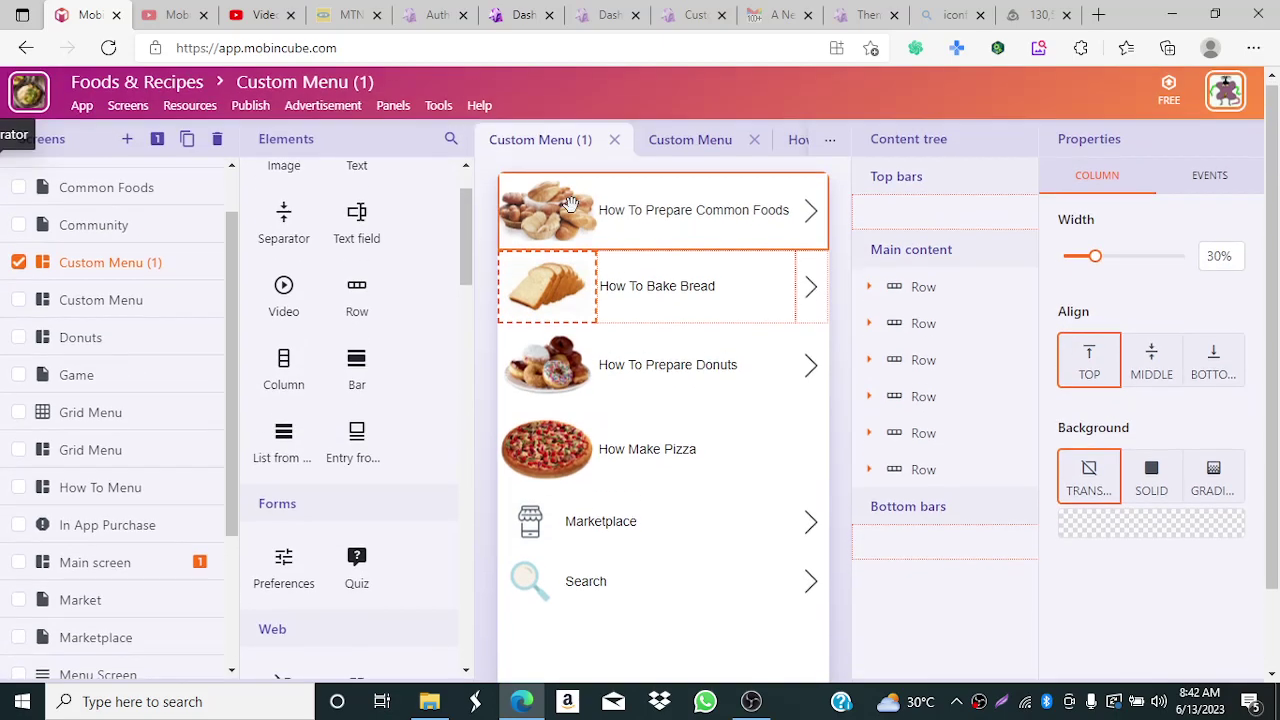
{"action": "scroll", "coordinate": [1015, 203], "scroll_direction": "up", "scroll_amount": 1}
{"action": "left_click", "coordinate": [545, 287]}
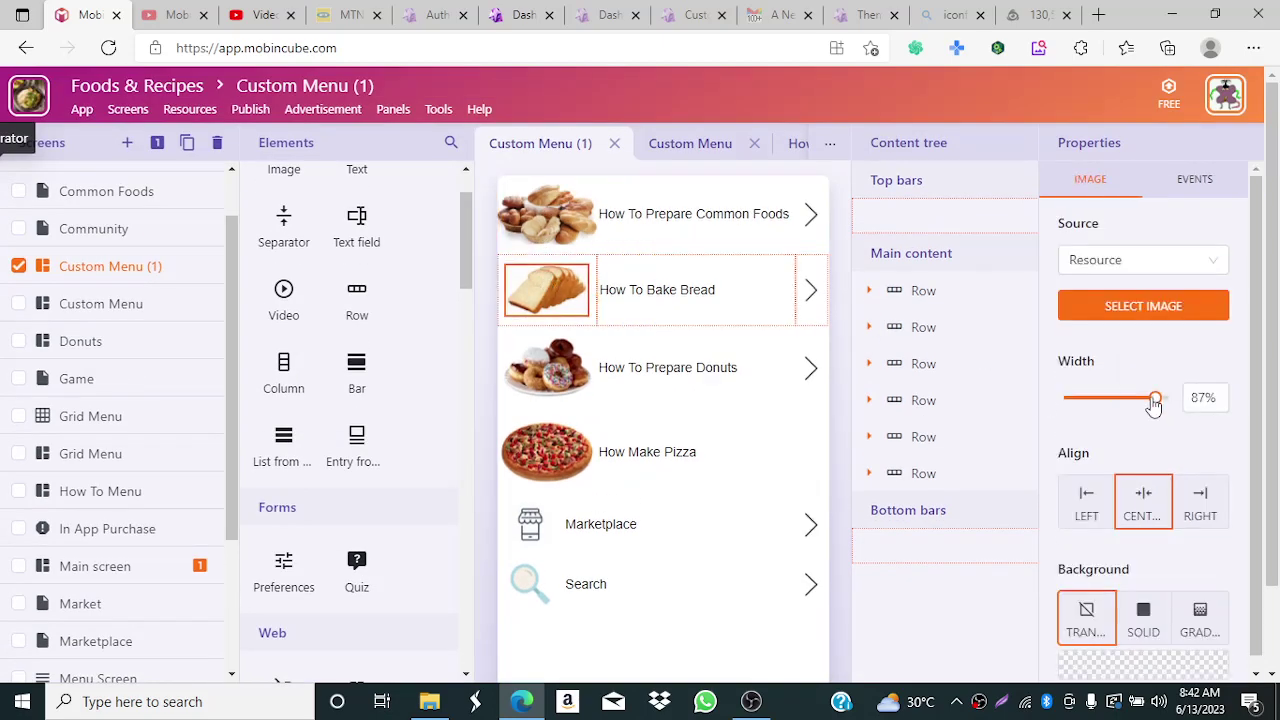
{"action": "left_click_drag", "start_coordinate": [1156, 397], "coordinate": [1185, 397]}
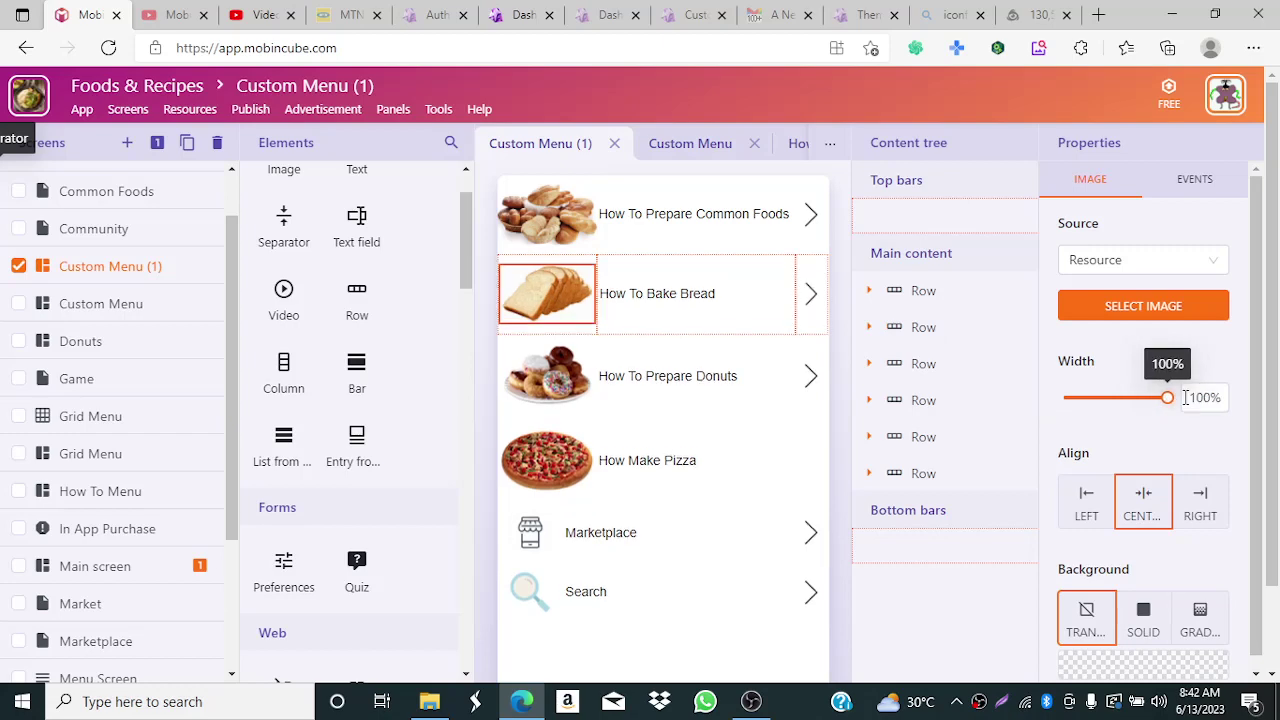
- Check the width settings of the donuts image and its column in the How To Prepare Donuts row
{"action": "left_click", "coordinate": [545, 378]}
{"action": "left_click", "coordinate": [545, 378]}
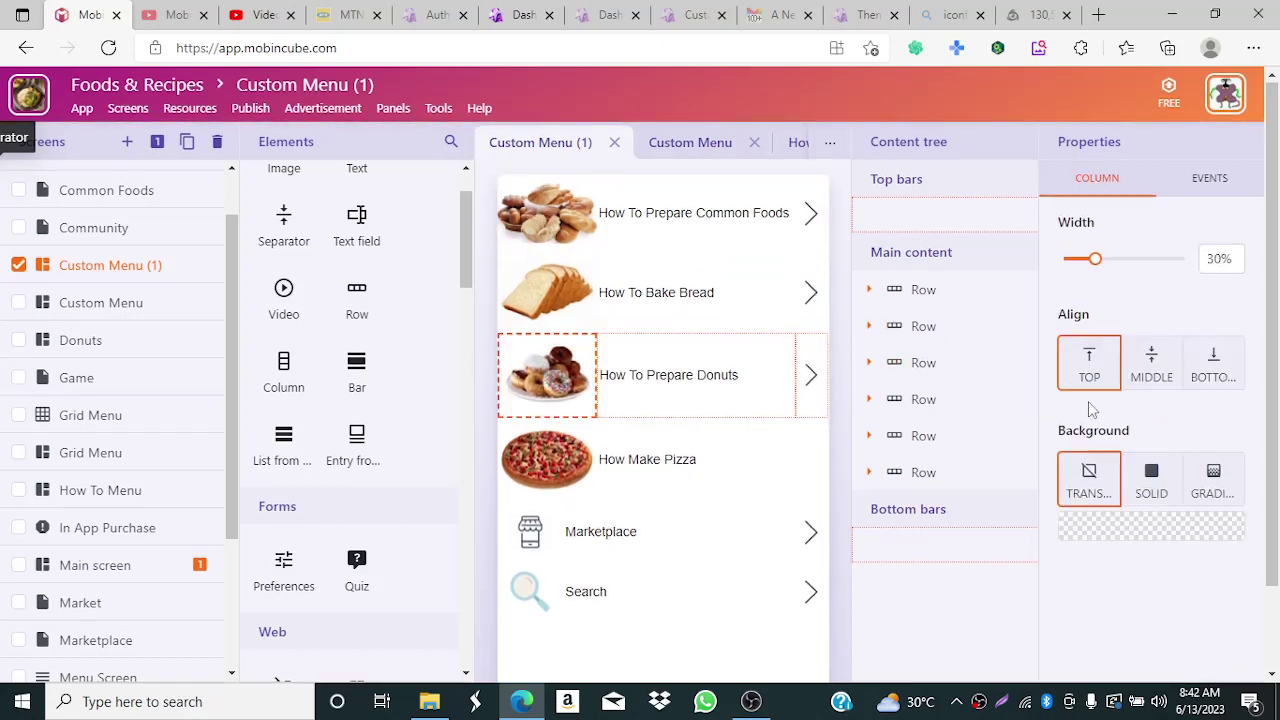
{"action": "scroll", "coordinate": [674, 401], "scroll_direction": "down", "scroll_amount": 1}
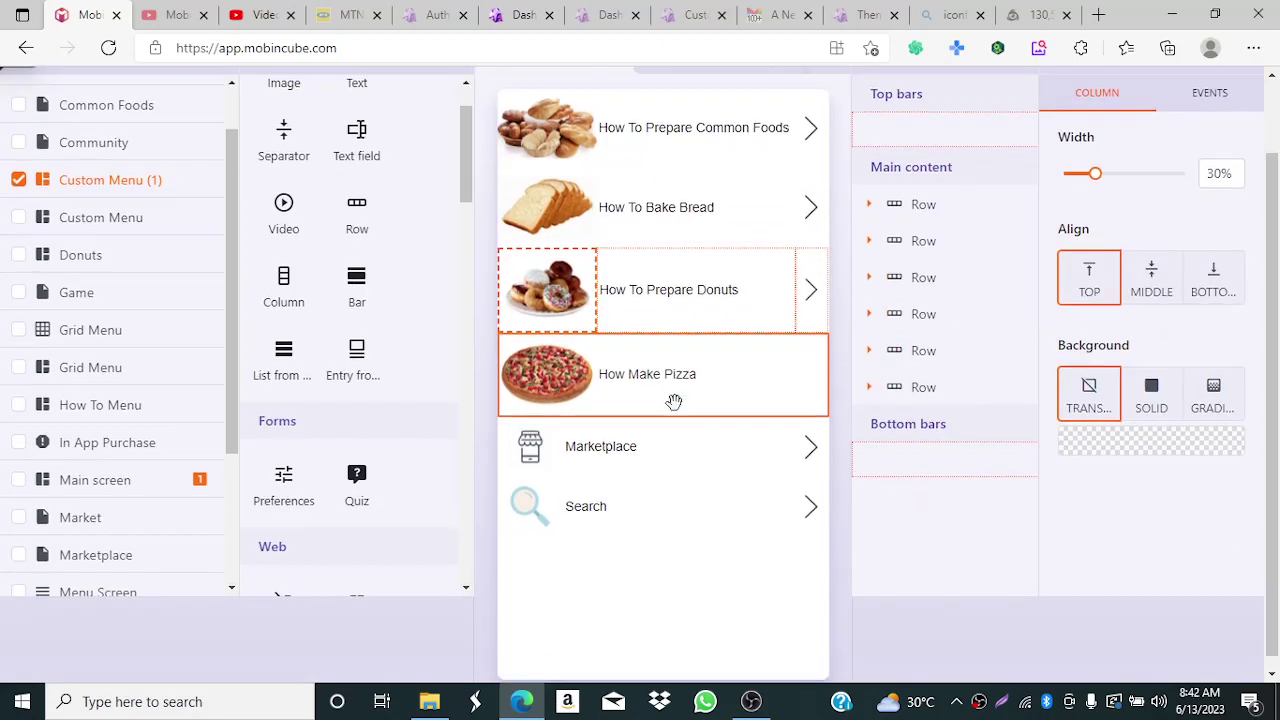
{"action": "left_click", "coordinate": [545, 300]}
{"action": "scroll", "coordinate": [550, 300], "scroll_direction": "up", "scroll_amount": 1}
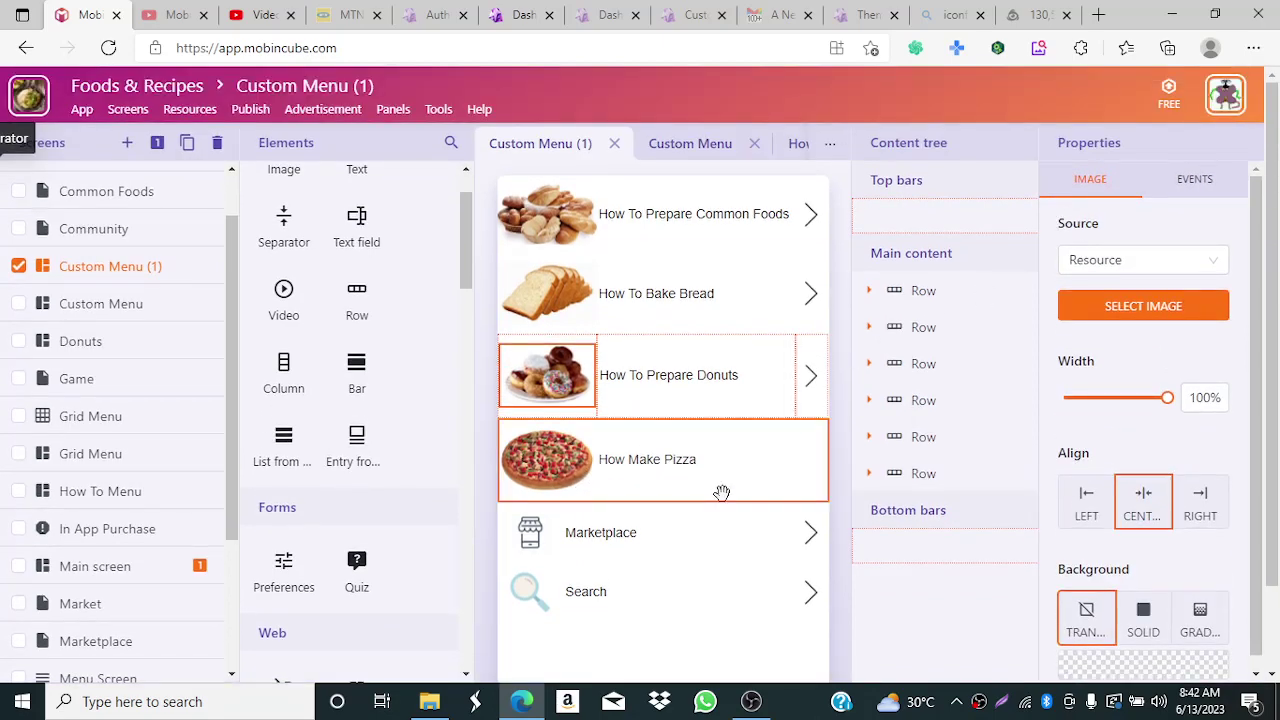
- Replace the Marketplace row's icon with the soap image R (88).png and set the image's width to 100%
{"action": "left_click", "coordinate": [568, 545]}
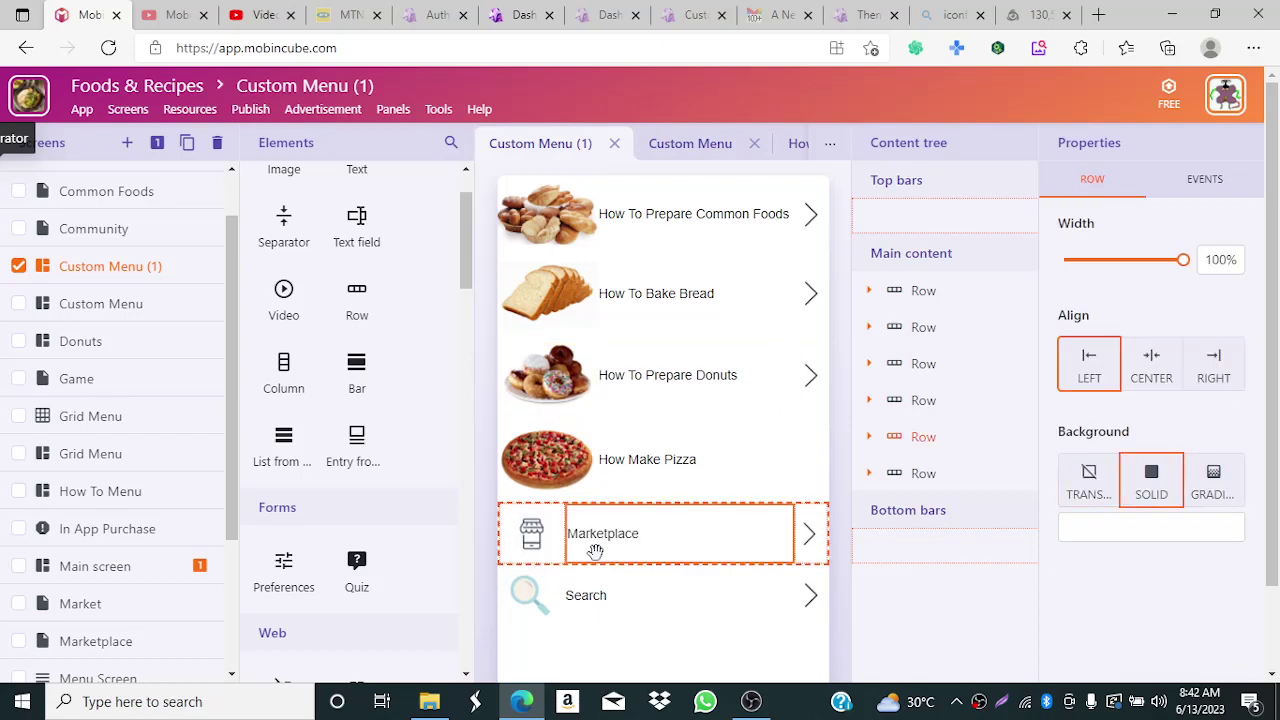
{"action": "left_click", "coordinate": [531, 540]}
{"action": "left_click", "coordinate": [531, 540]}
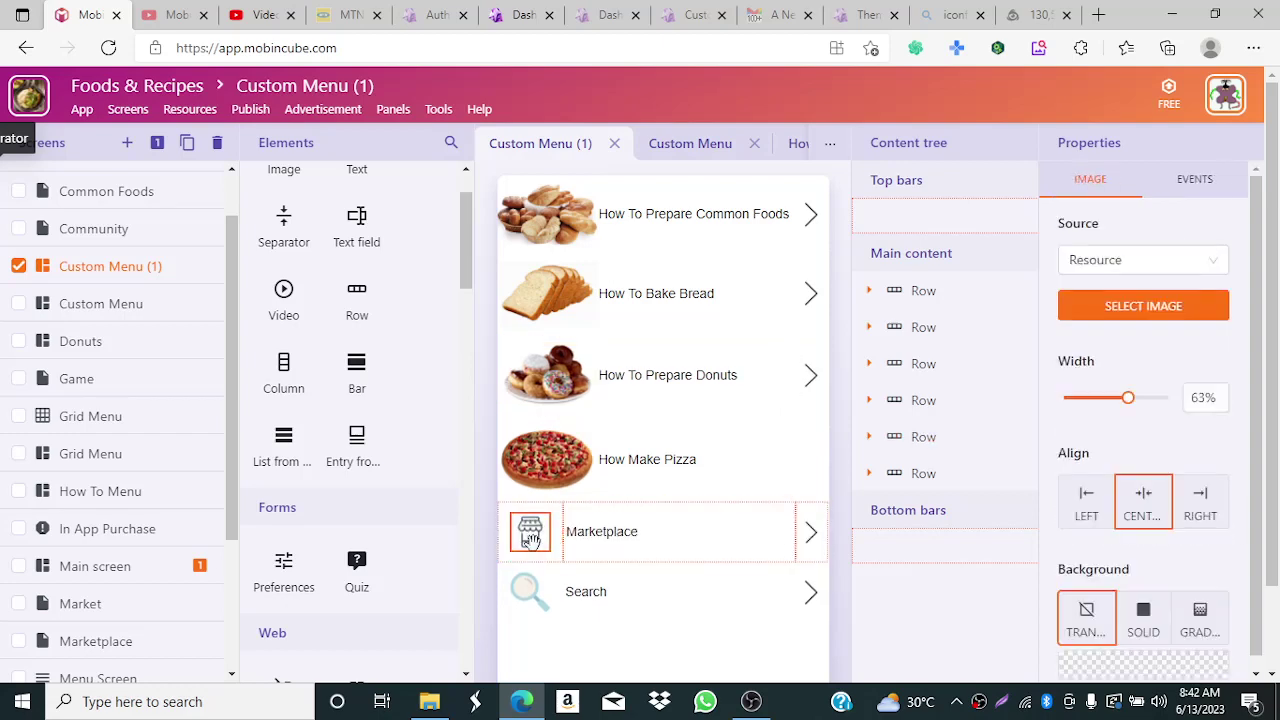
{"action": "left_click", "coordinate": [1143, 306]}
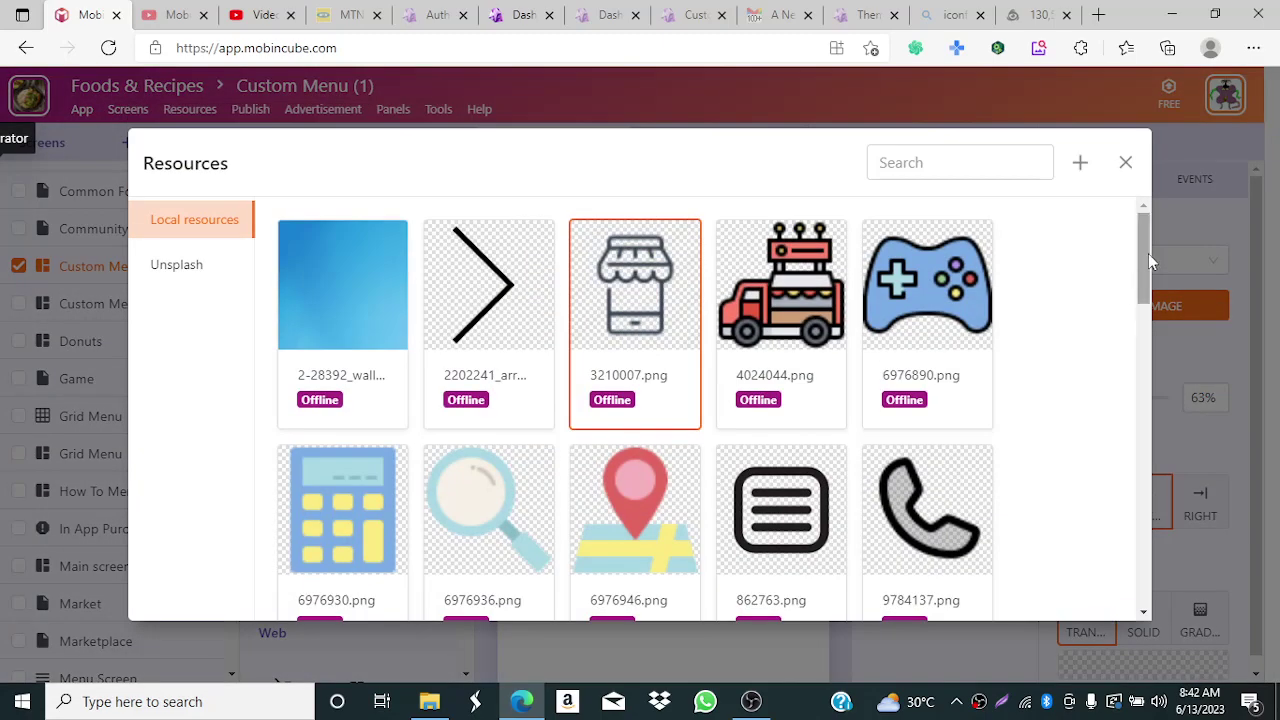
{"action": "left_click_drag", "start_coordinate": [1148, 253], "coordinate": [1153, 440]}
{"action": "left_click_drag", "start_coordinate": [1154, 442], "coordinate": [1156, 480]}
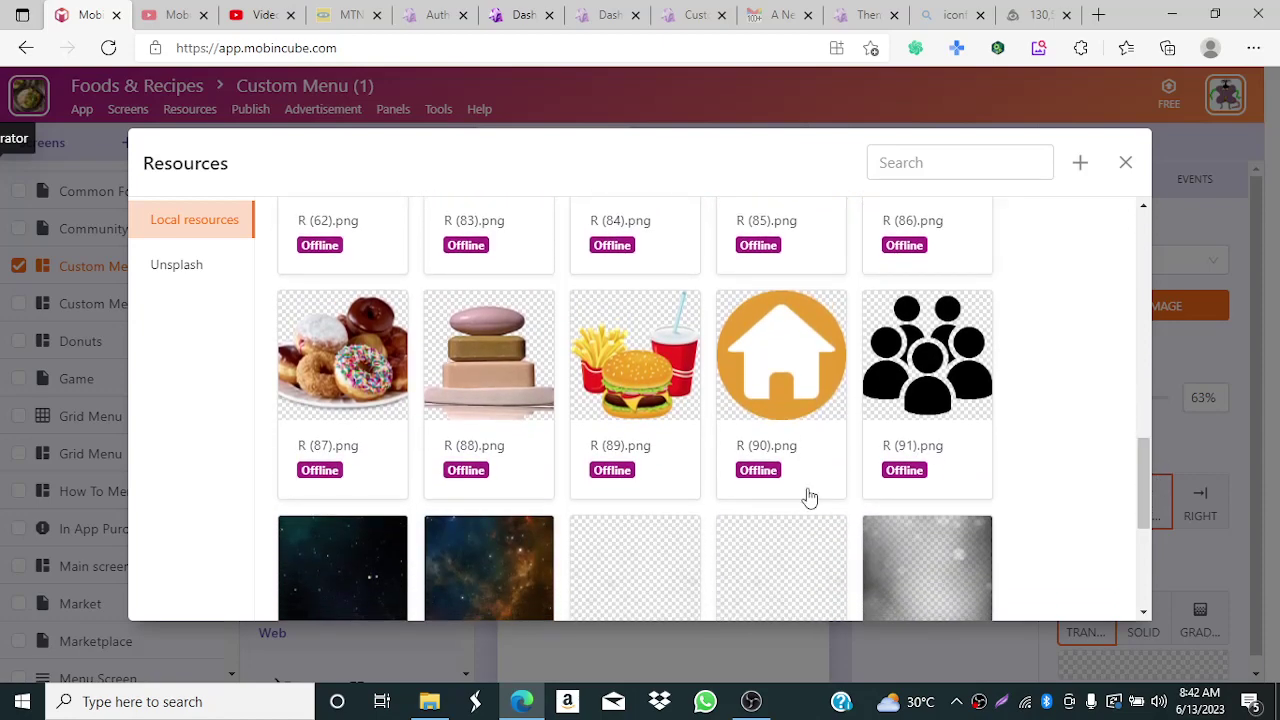
{"action": "left_click", "coordinate": [494, 393]}
{"action": "scroll", "coordinate": [897, 514], "scroll_direction": "down", "scroll_amount": 1}
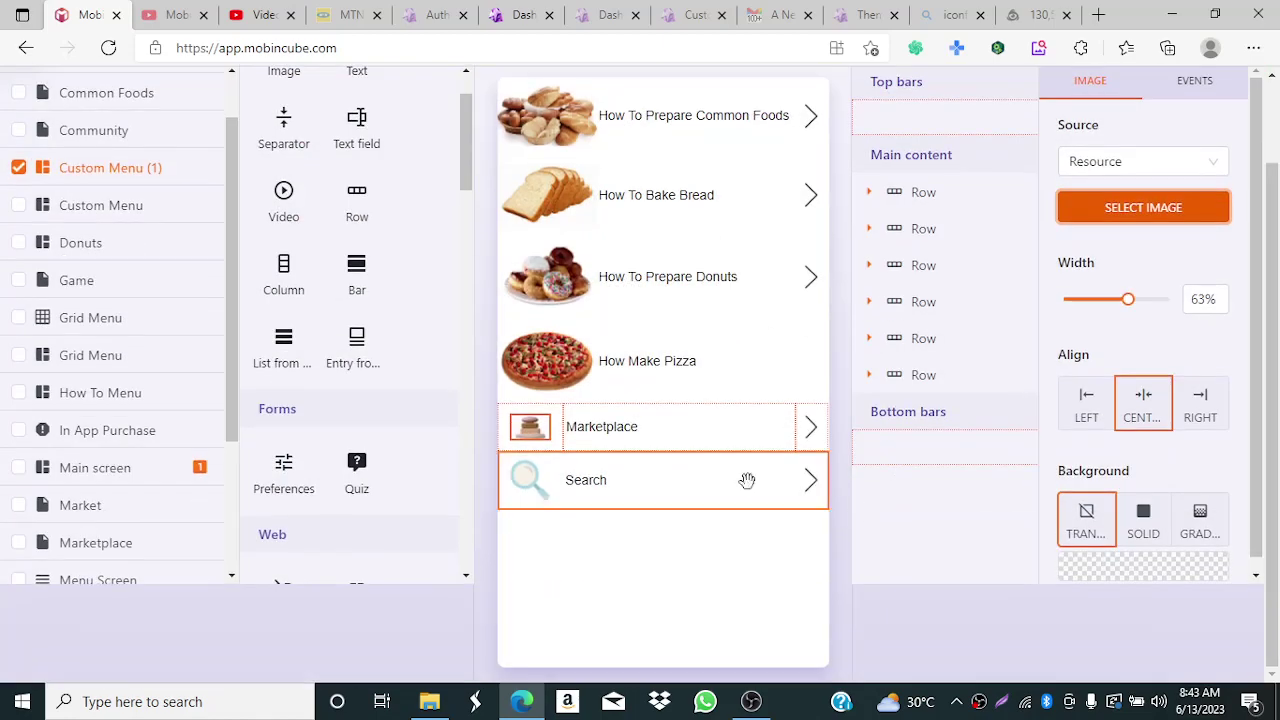
{"action": "left_click_drag", "start_coordinate": [1128, 300], "coordinate": [1195, 314]}
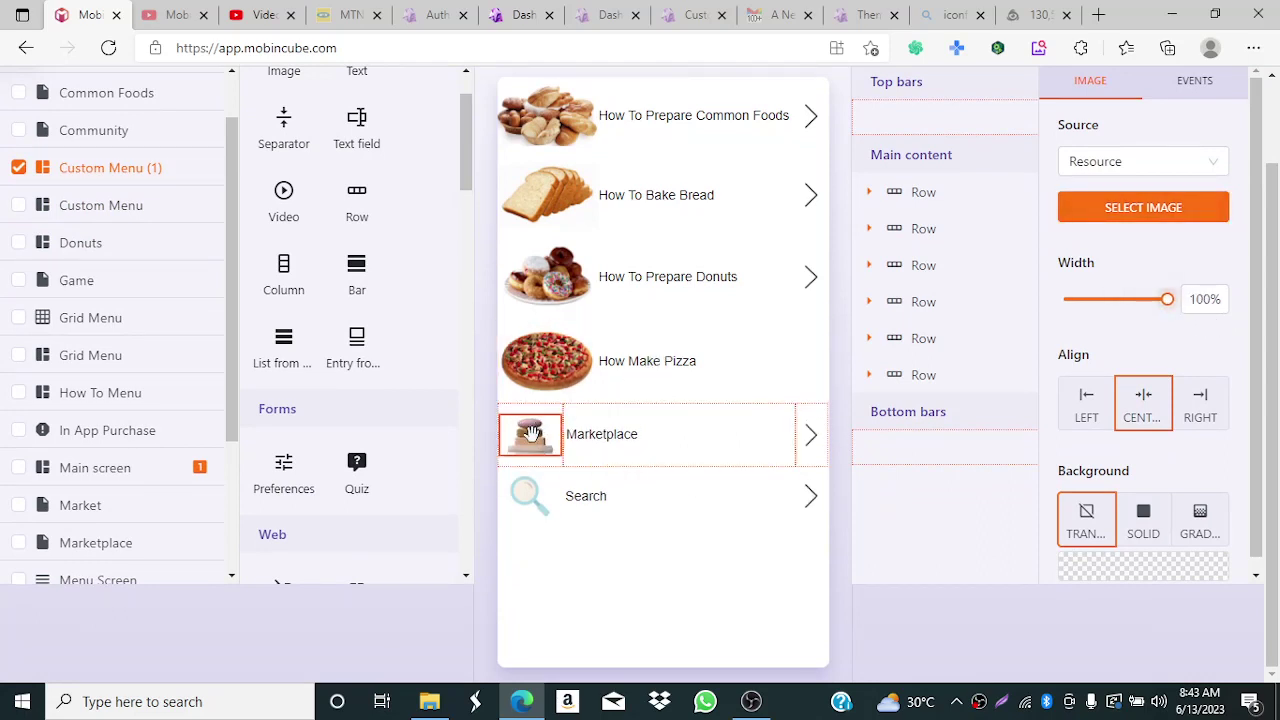
- Replace the Marketplace row's label text with "How To Make Soap"
{"action": "left_click", "coordinate": [622, 434]}
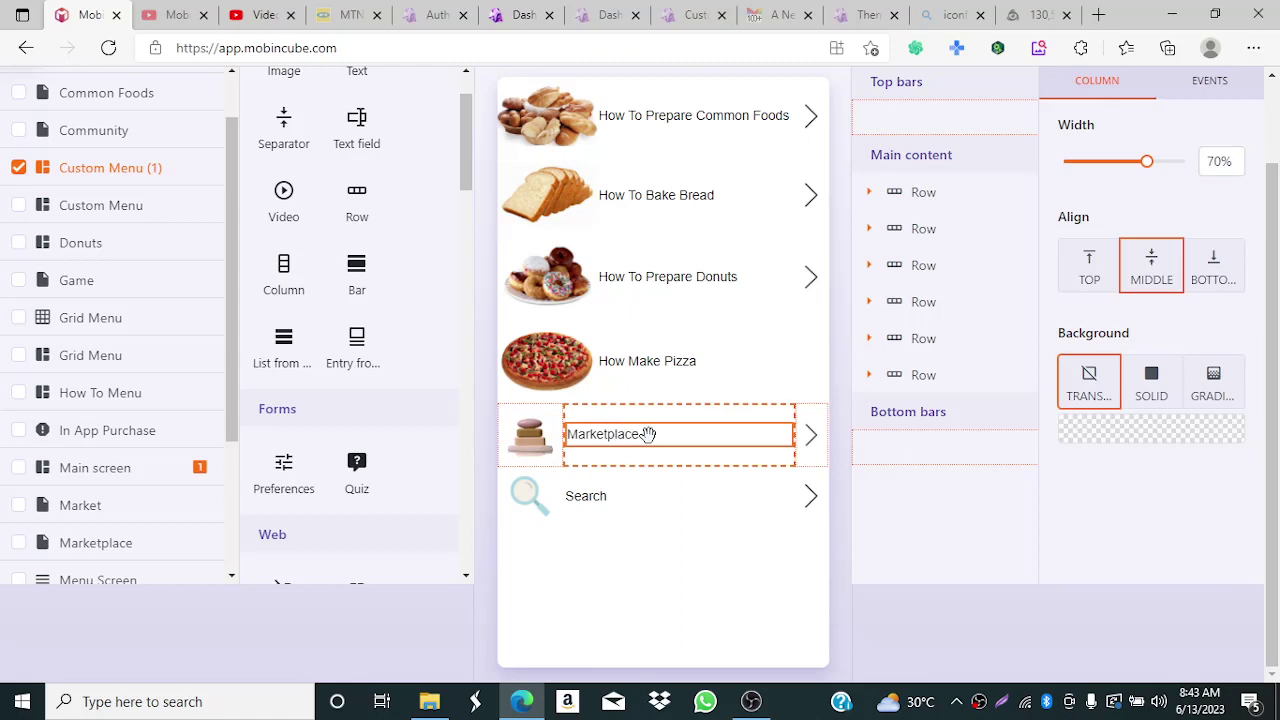
{"action": "left_click", "coordinate": [648, 434]}
{"action": "left_click_drag", "start_coordinate": [650, 434], "coordinate": [530, 432]}
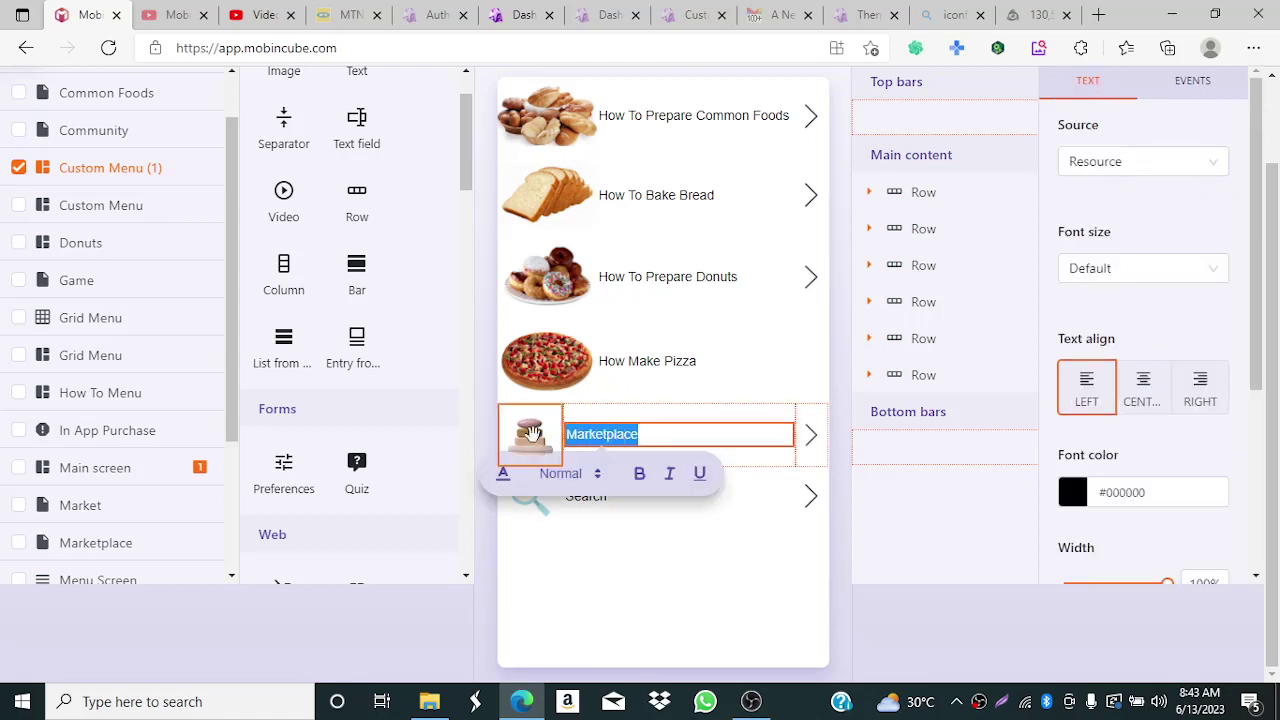
{"action": "type", "text": "How "}
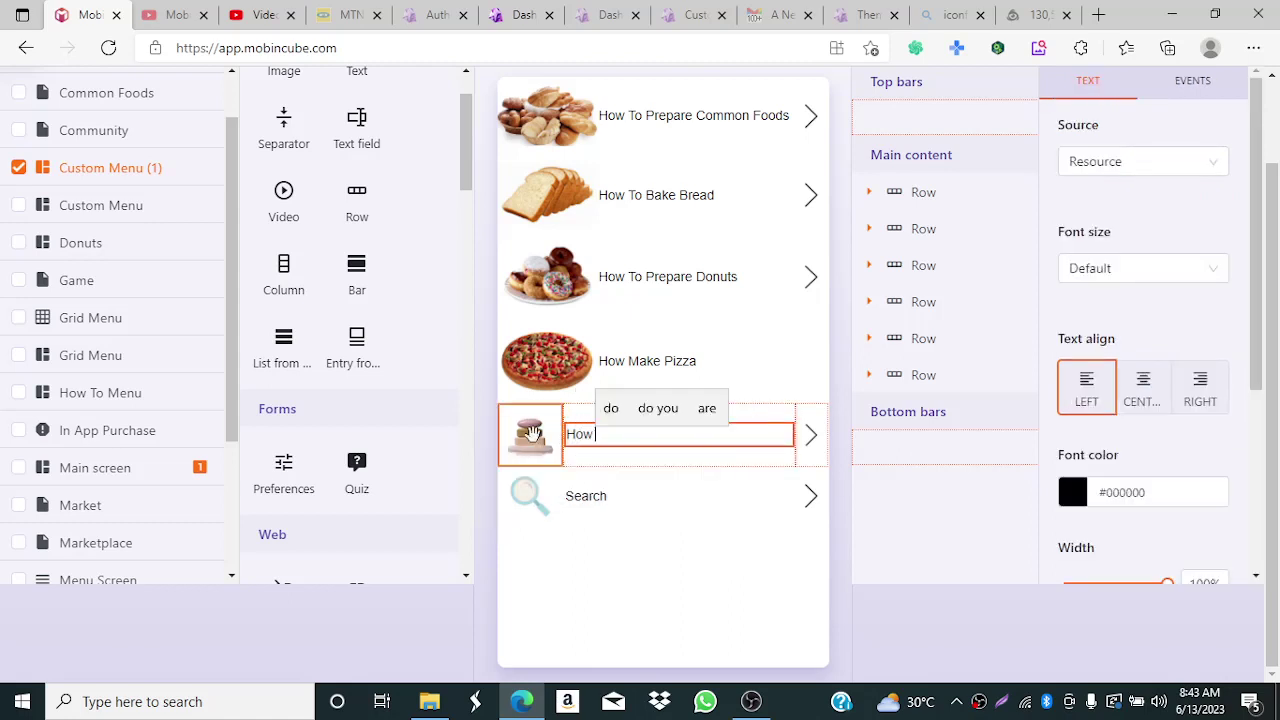
{"action": "type", "text": "To Make "}
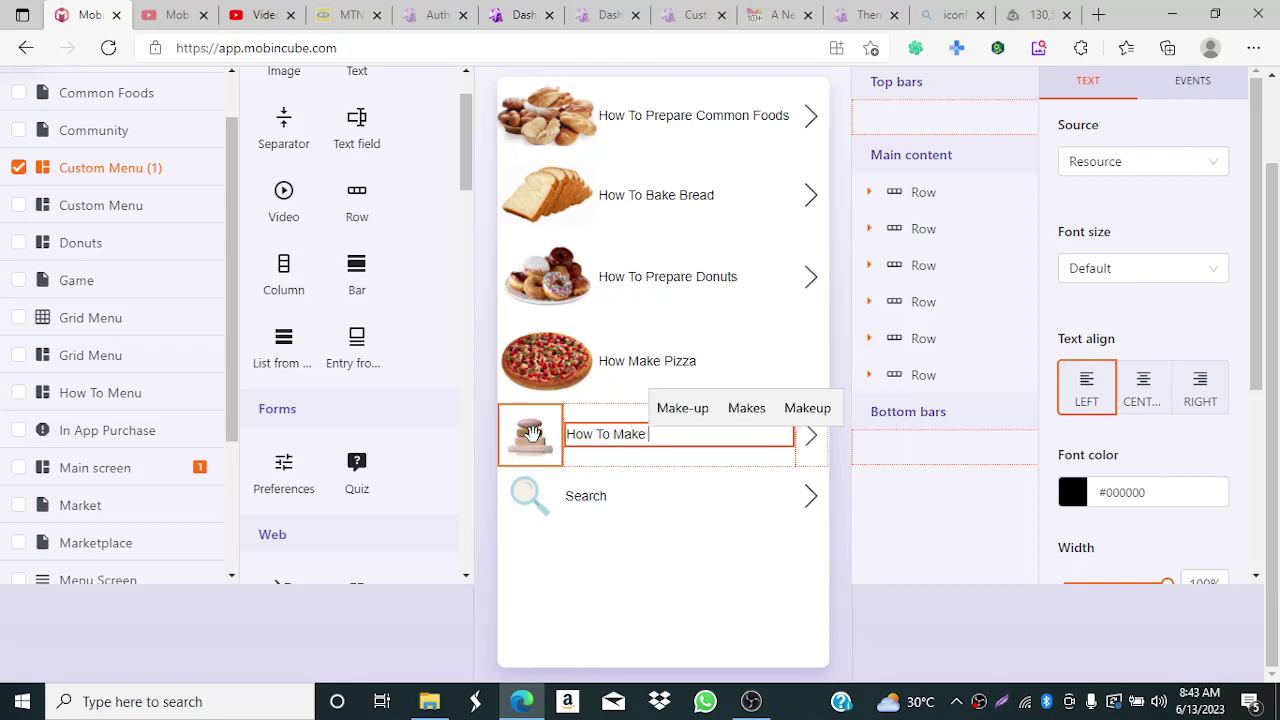
{"action": "type", "text": "Soap"}
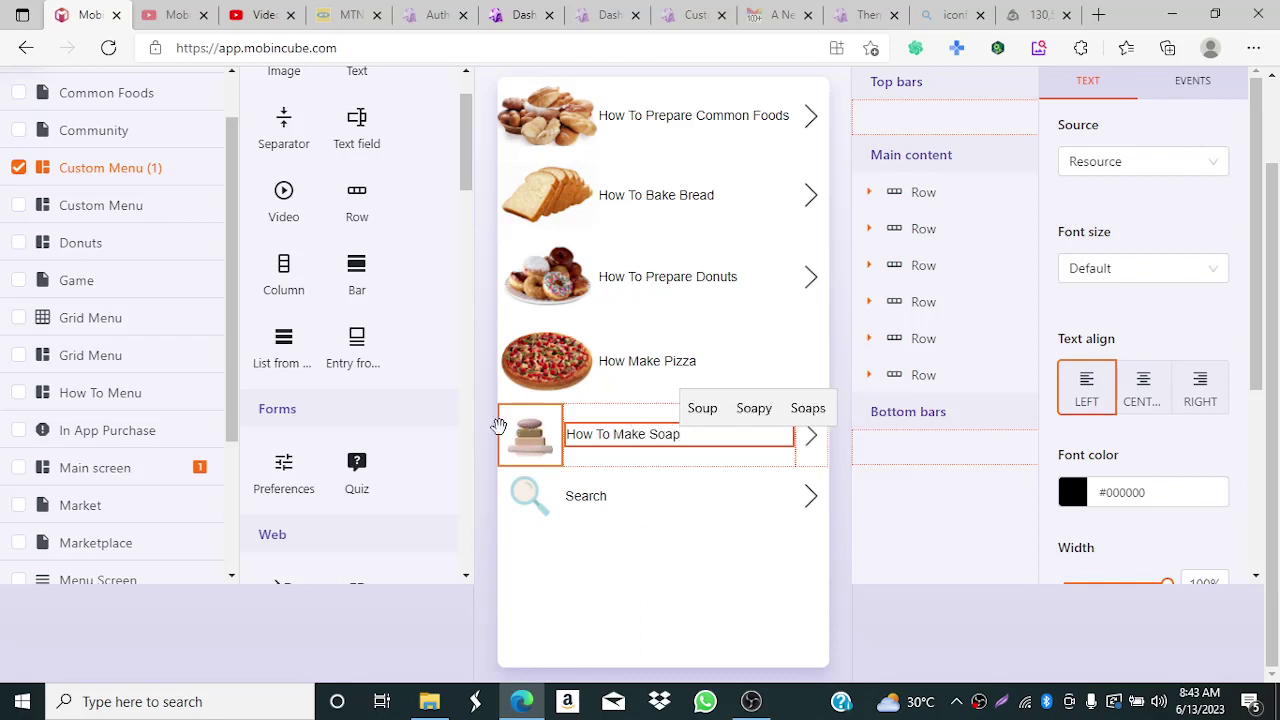
- Set the width of the soap image's column in the How To Make Soap row to 30%
{"action": "left_click", "coordinate": [530, 440]}
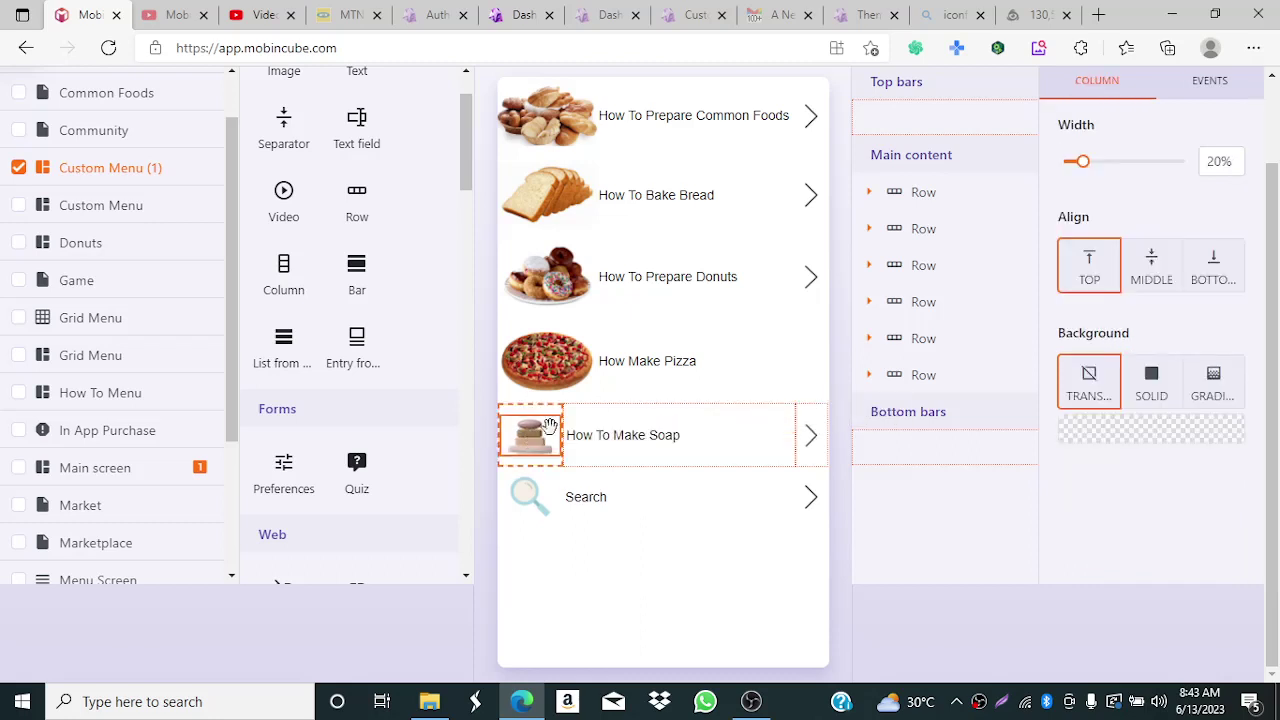
{"action": "left_click", "coordinate": [572, 432]}
{"action": "left_click", "coordinate": [528, 429]}
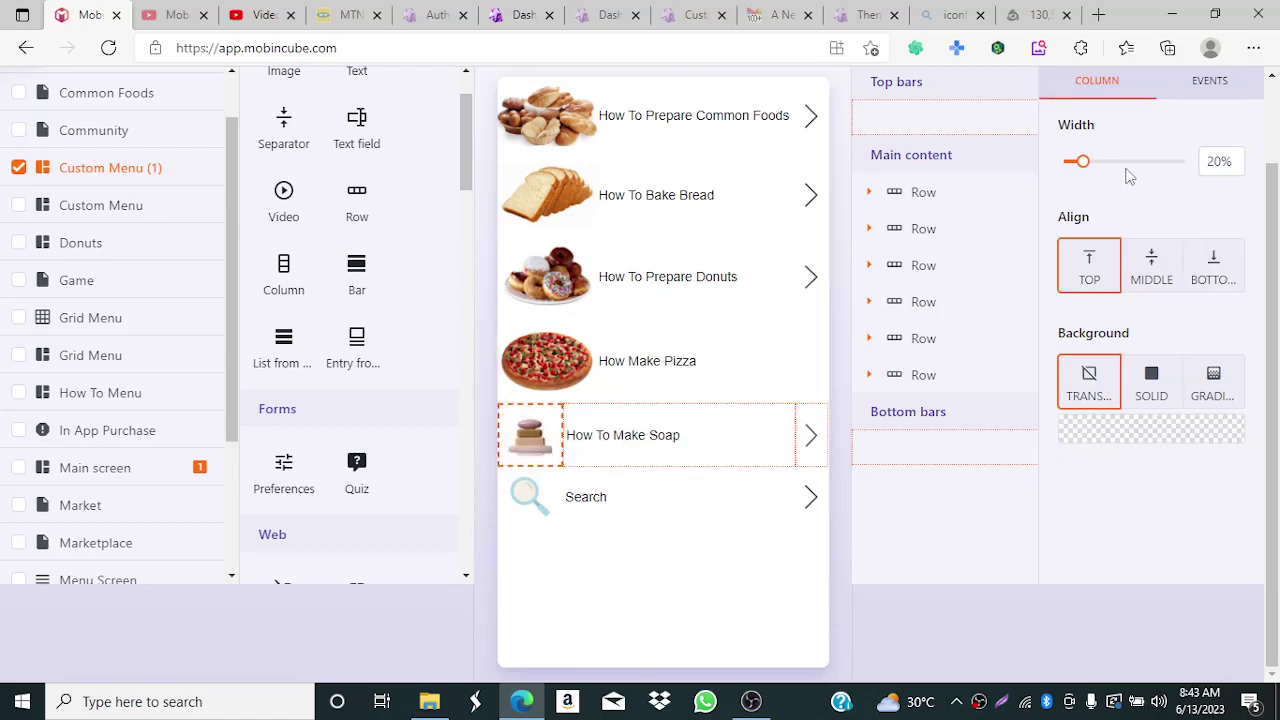
{"action": "left_click", "coordinate": [1212, 167]}
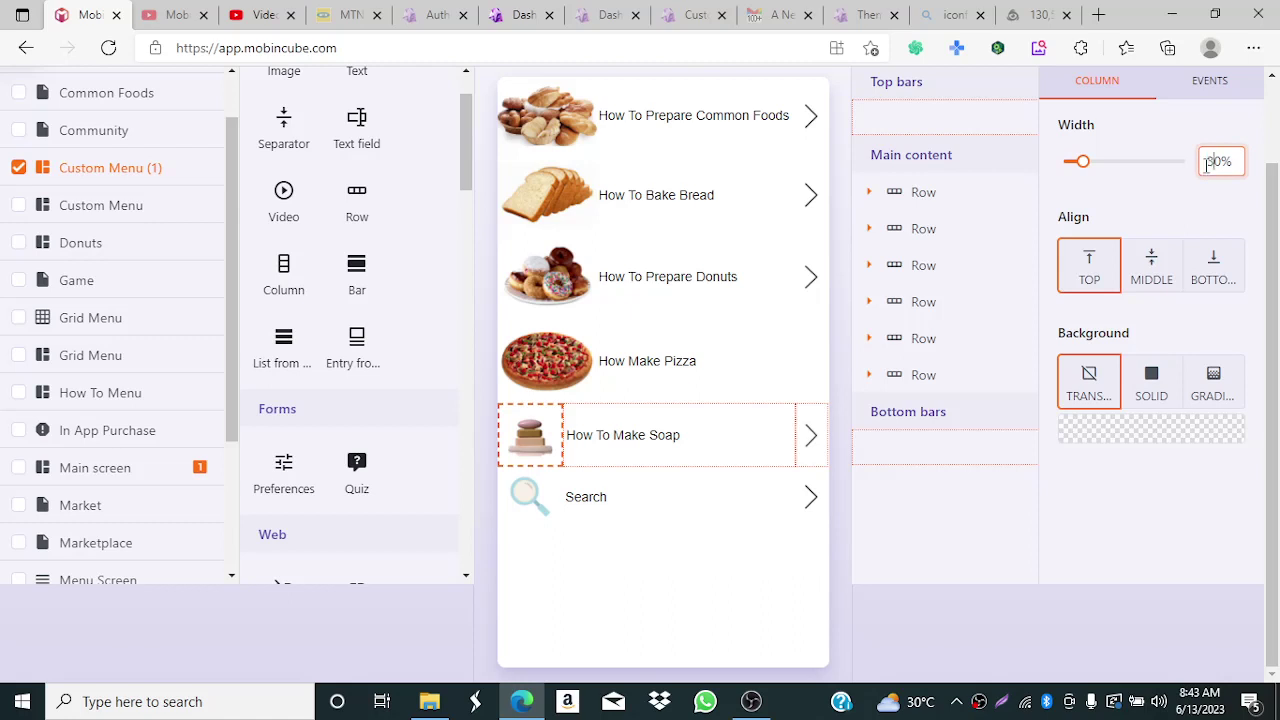
{"action": "key", "text": "Return"}
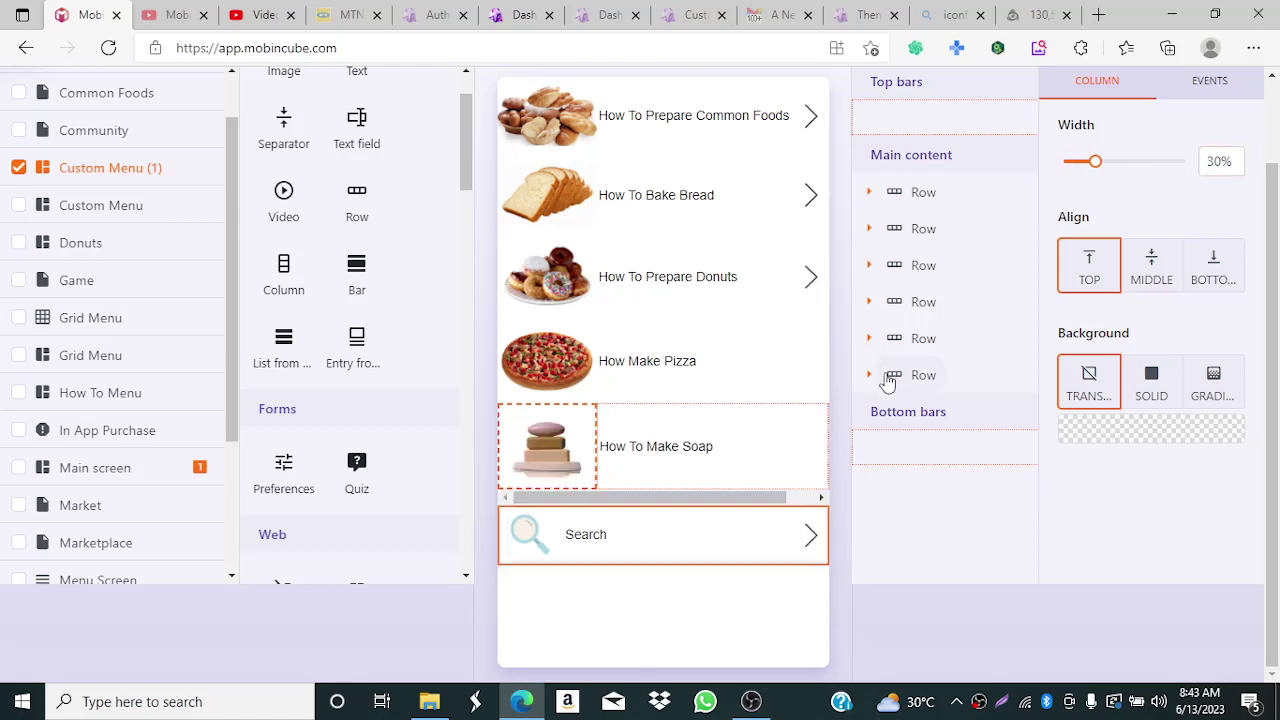
- Set the width of the label's column in the How To Make Soap row to 30%
{"action": "left_click", "coordinate": [666, 446]}
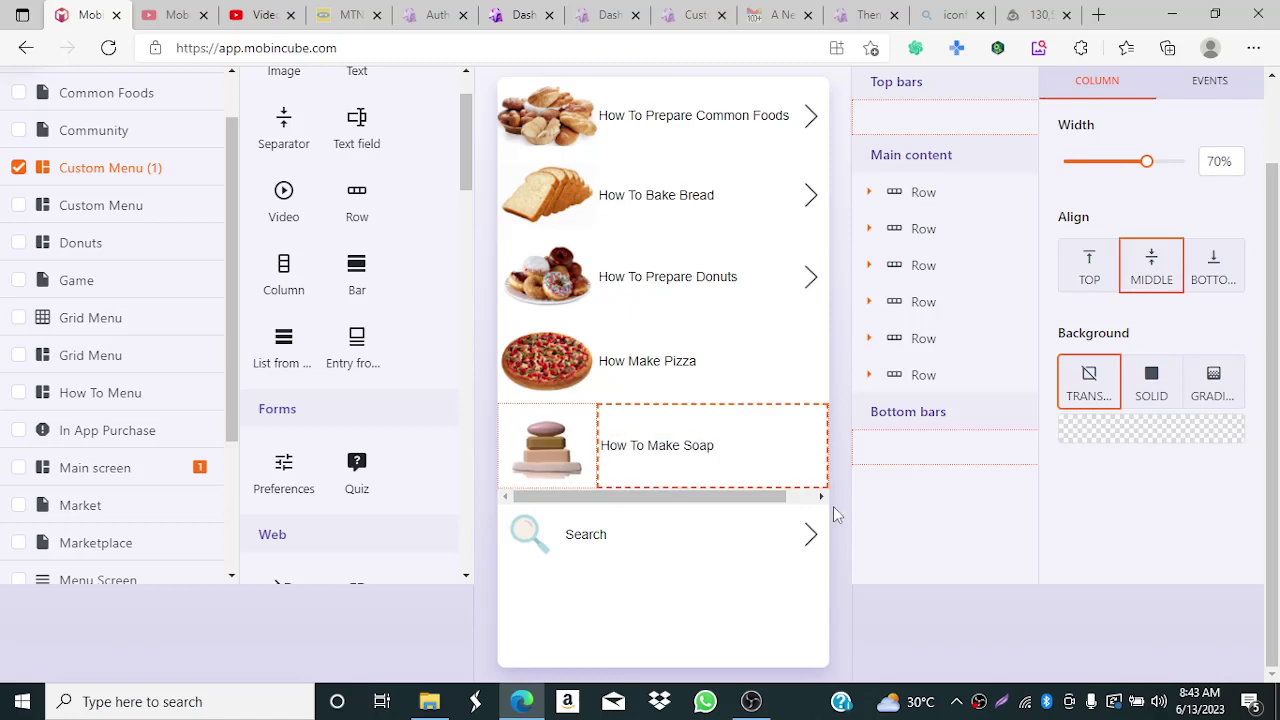
{"action": "left_click_drag", "start_coordinate": [1217, 161], "coordinate": [1197, 170]}
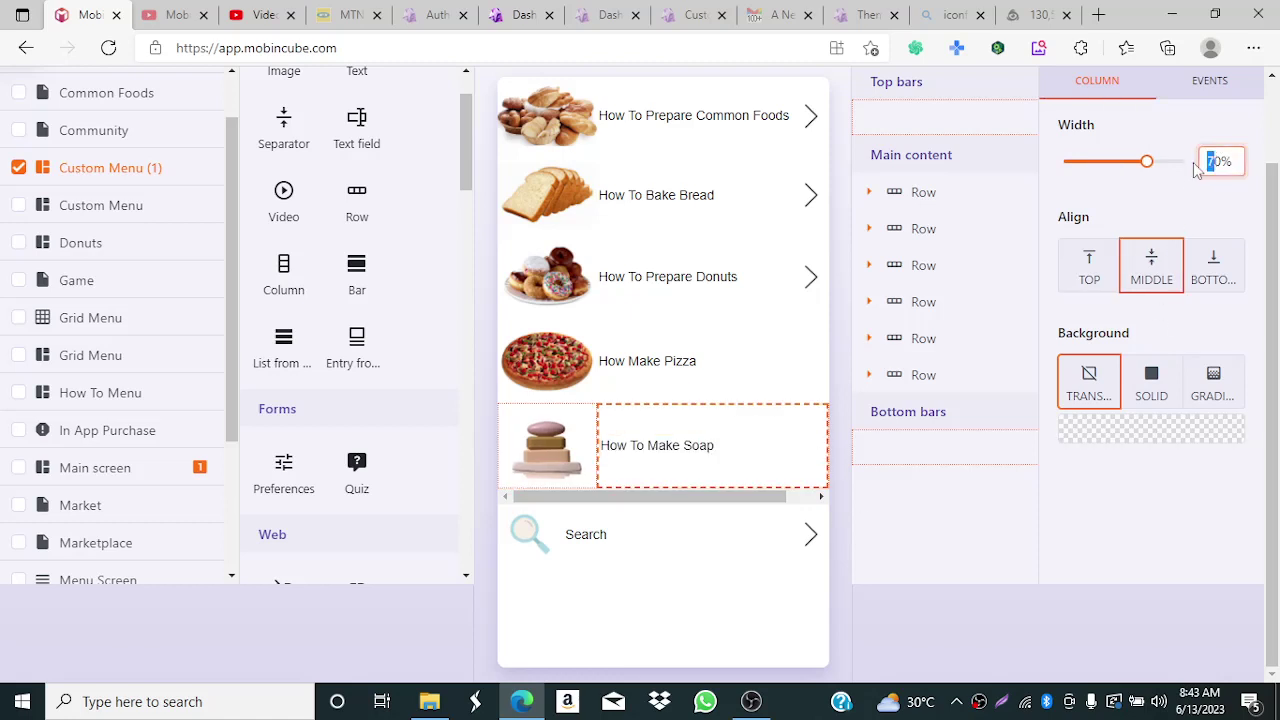
{"action": "type", "text": "3"}
{"action": "key", "text": "Return"}
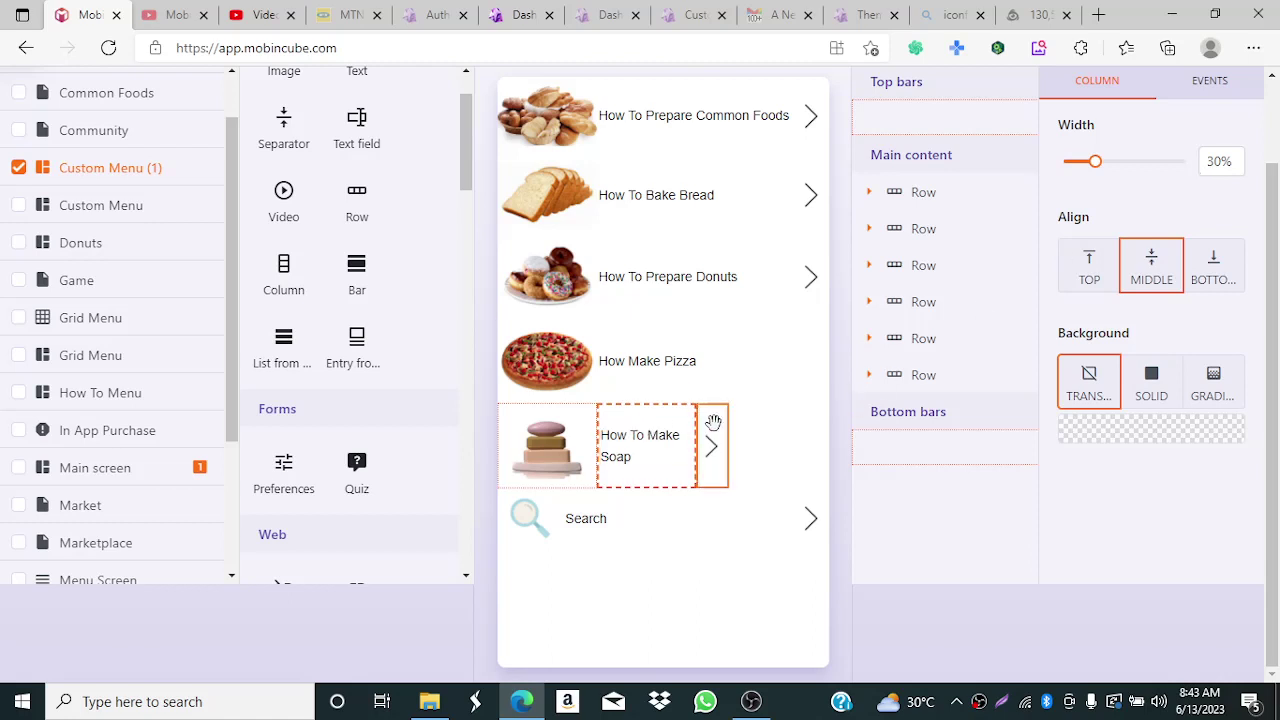
- Set the width of the How To Make Soap label's column to 60%
{"action": "left_click", "coordinate": [627, 521]}
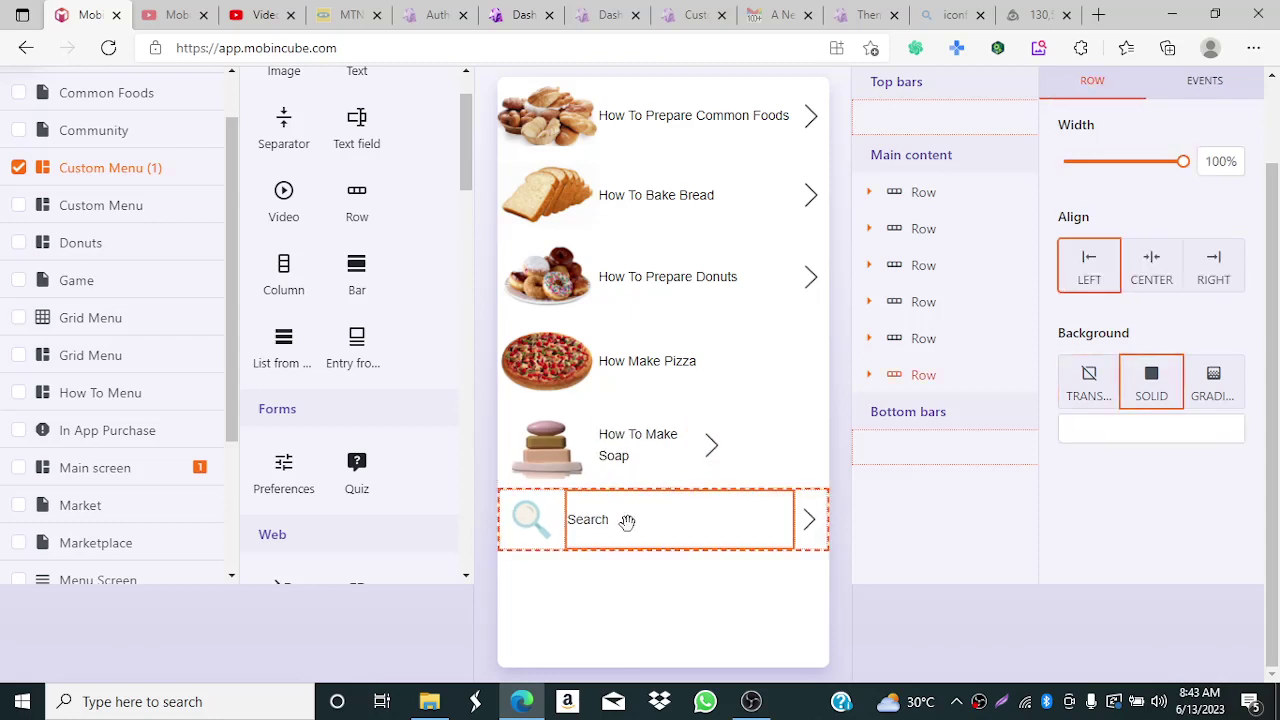
{"action": "left_click", "coordinate": [678, 447]}
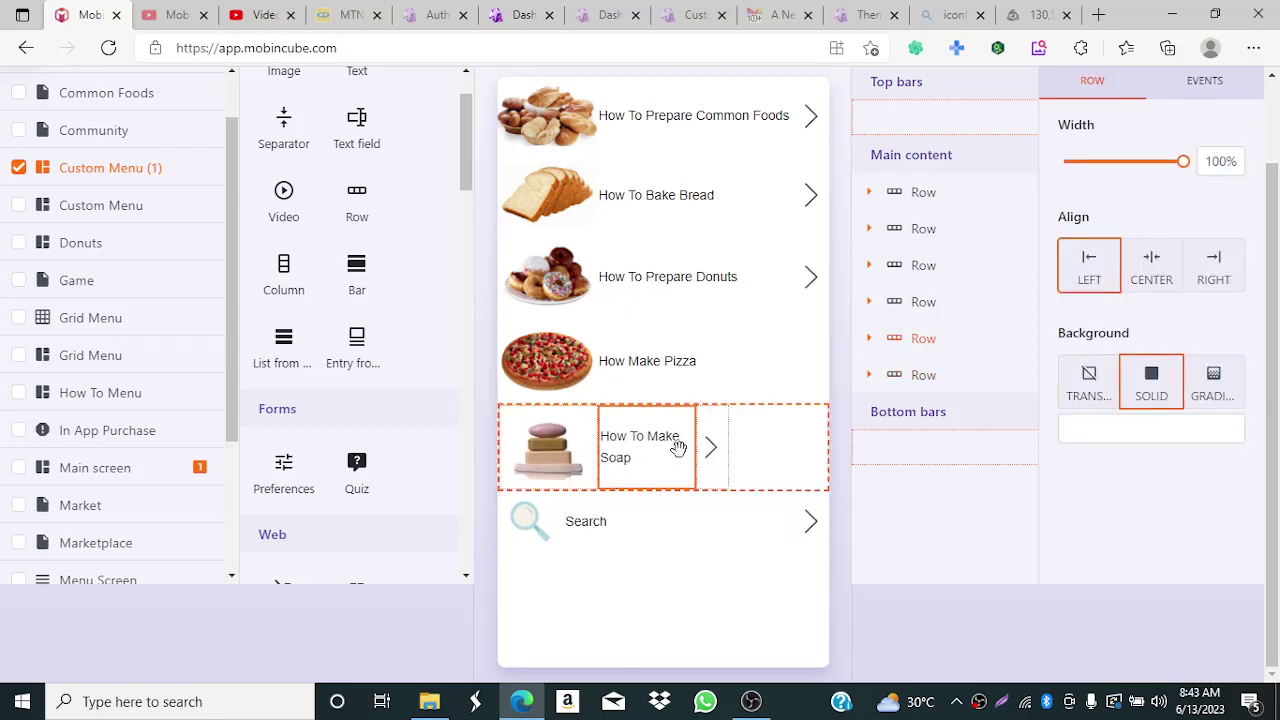
{"action": "left_click", "coordinate": [667, 436]}
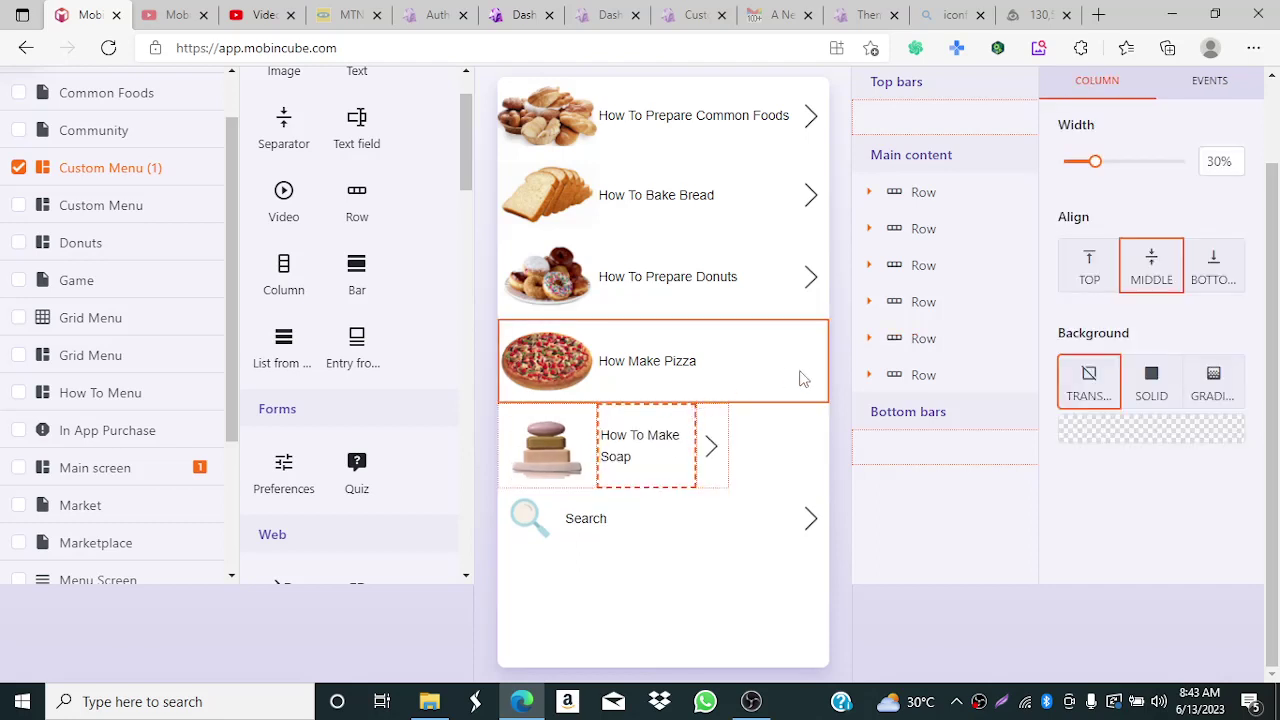
{"action": "left_click", "coordinate": [554, 418]}
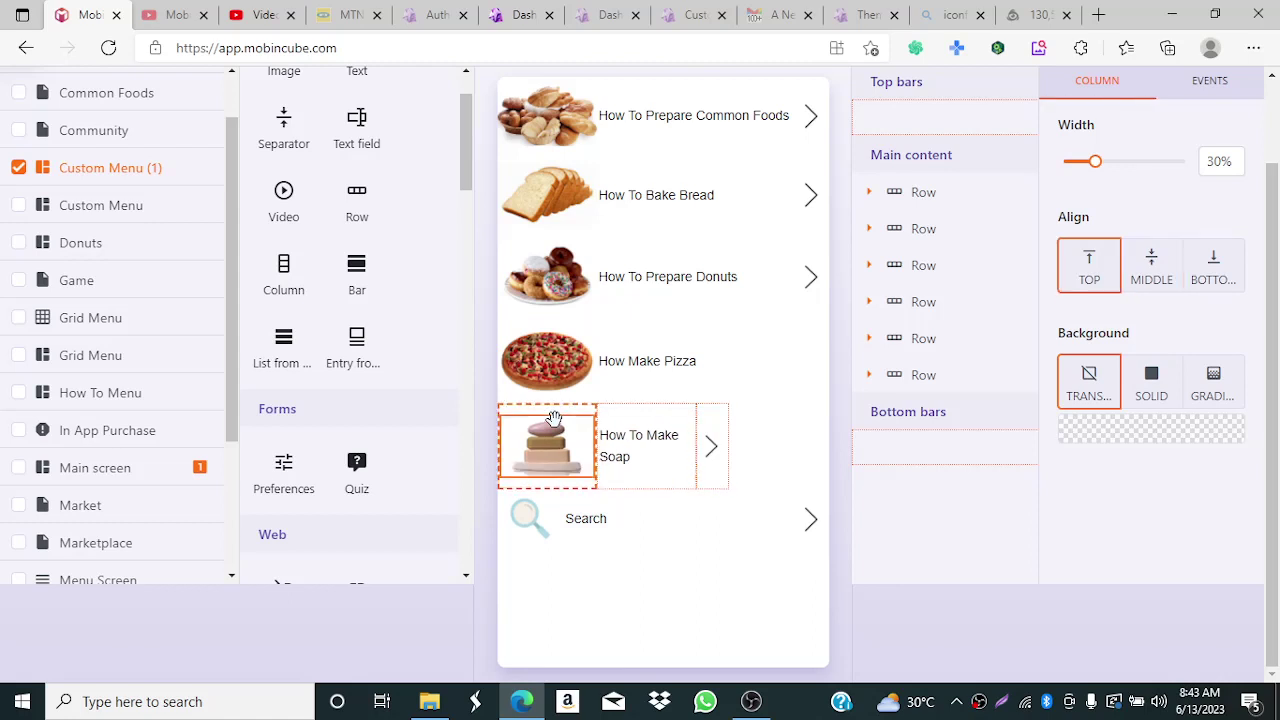
{"action": "left_click", "coordinate": [687, 436]}
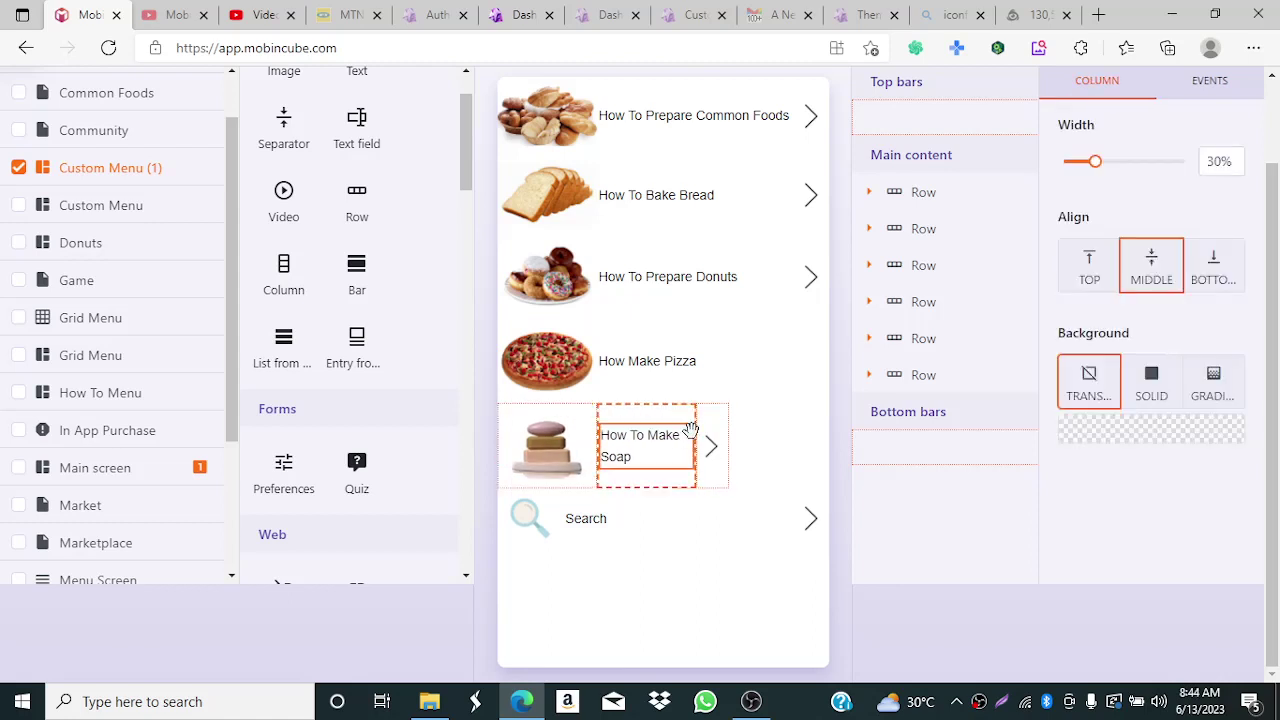
{"action": "left_click_drag", "start_coordinate": [1217, 162], "coordinate": [1208, 162]}
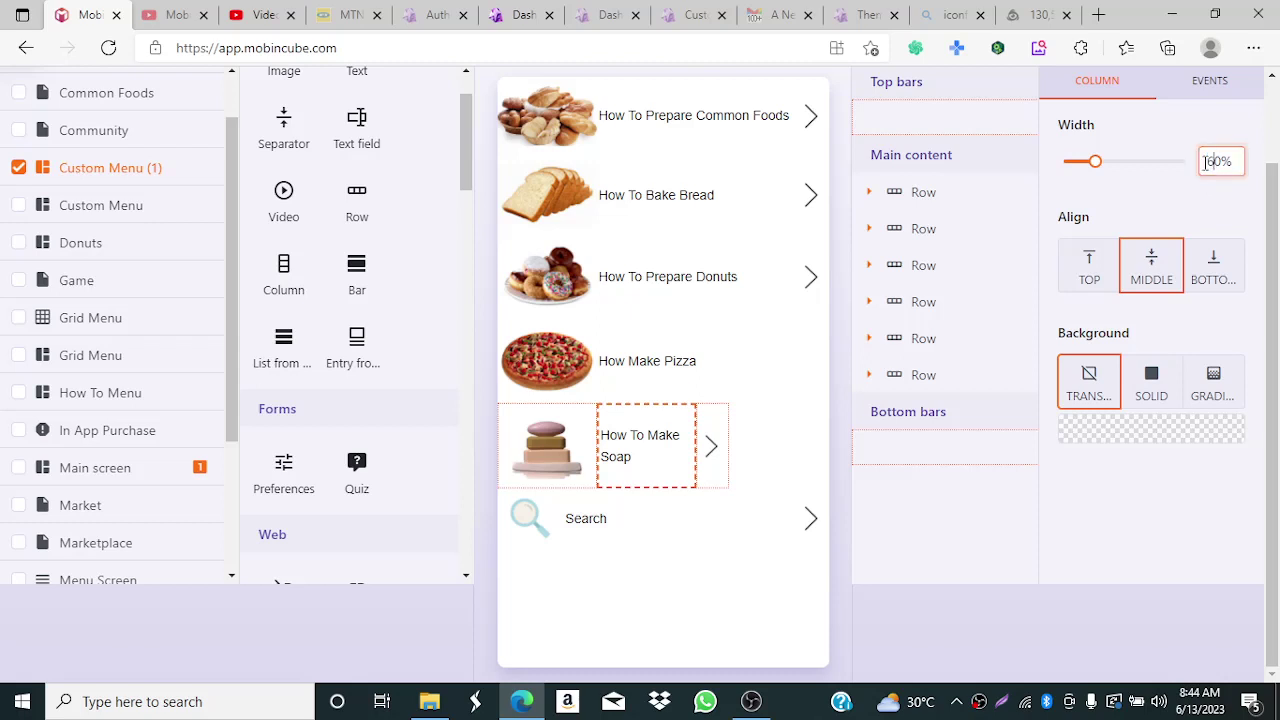
{"action": "key", "text": "Return"}
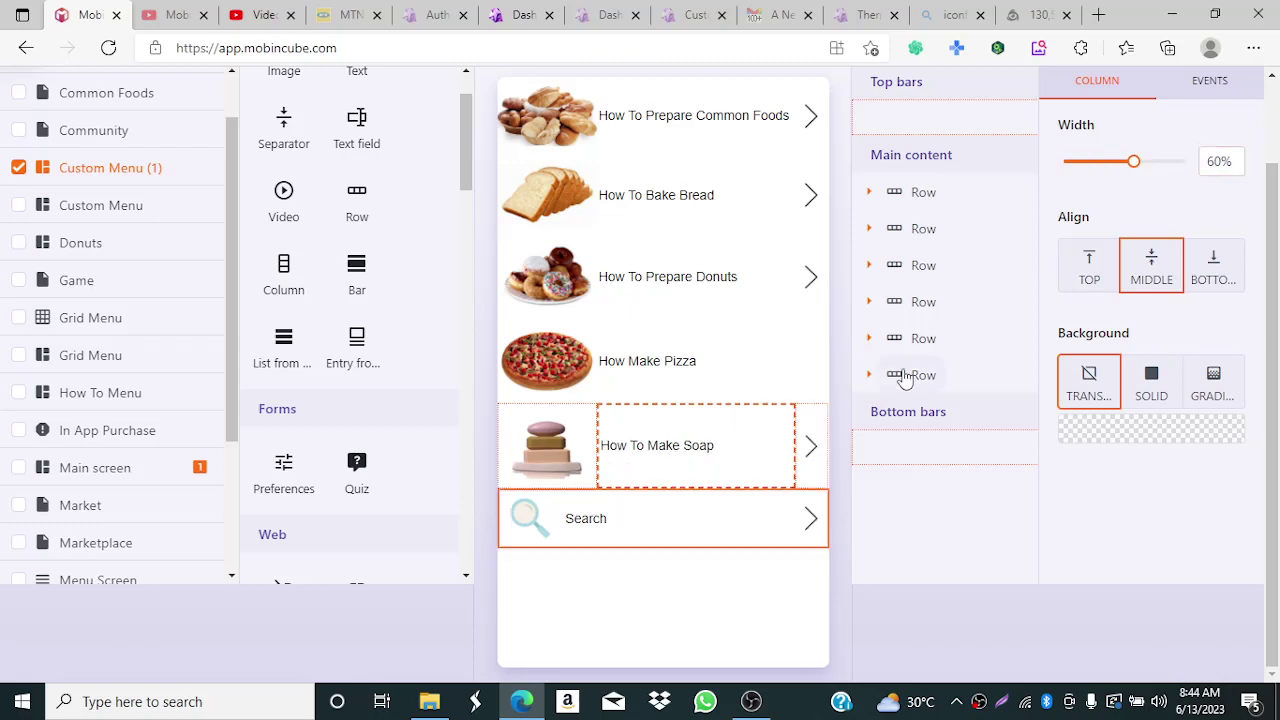
{"action": "left_click", "coordinate": [555, 440]}
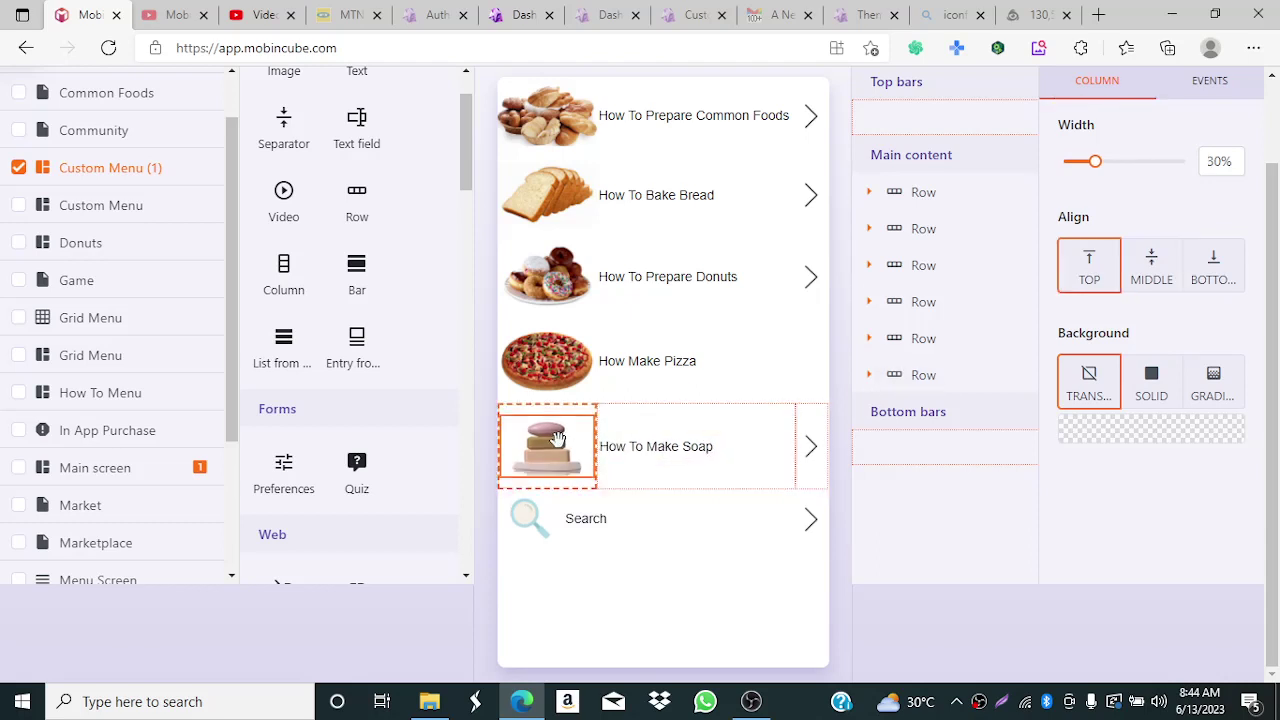
{"action": "left_click", "coordinate": [557, 444]}
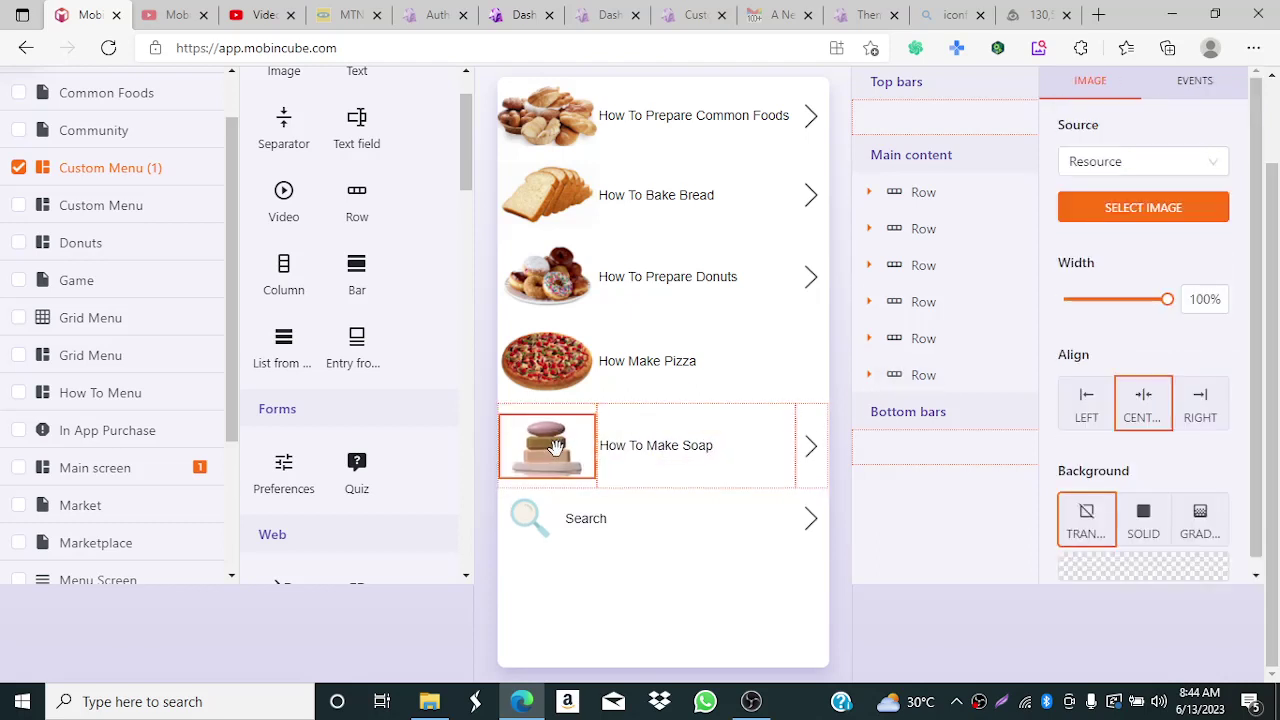
- Replace the Search row's icon with the peanut image R (83).png and set the image's width to 100%
{"action": "left_click", "coordinate": [645, 537]}
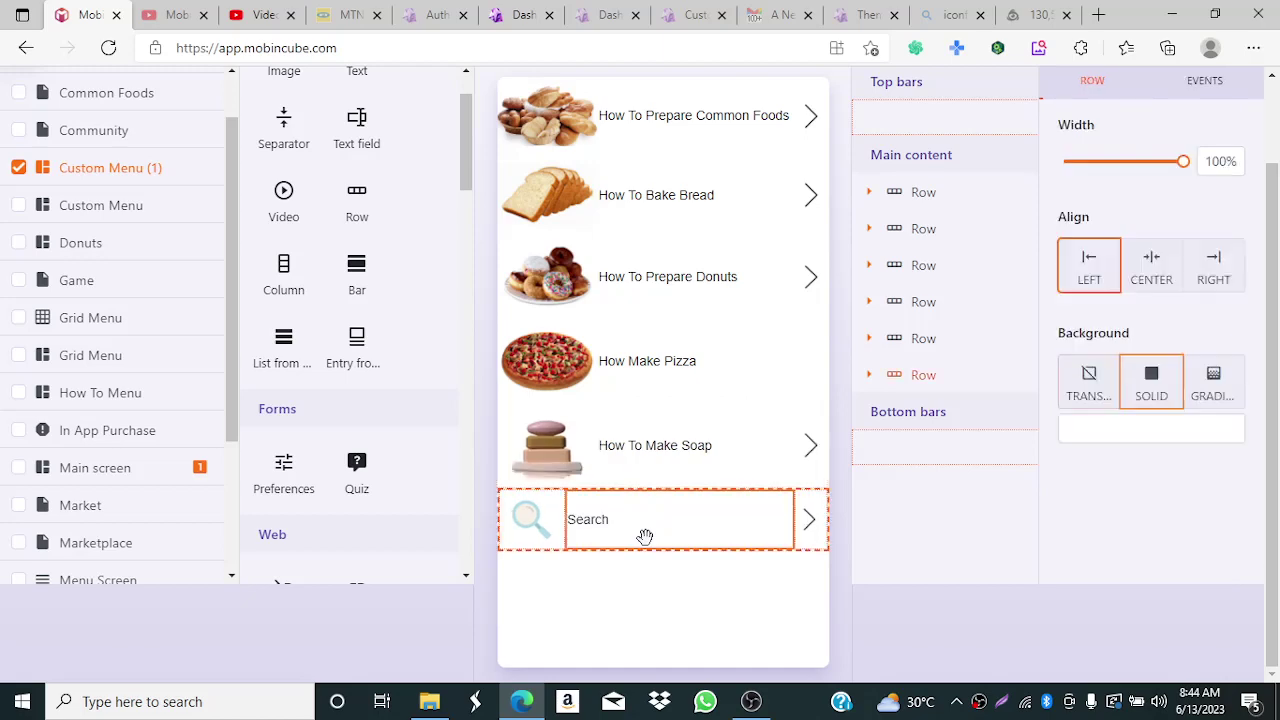
{"action": "left_click", "coordinate": [525, 519]}
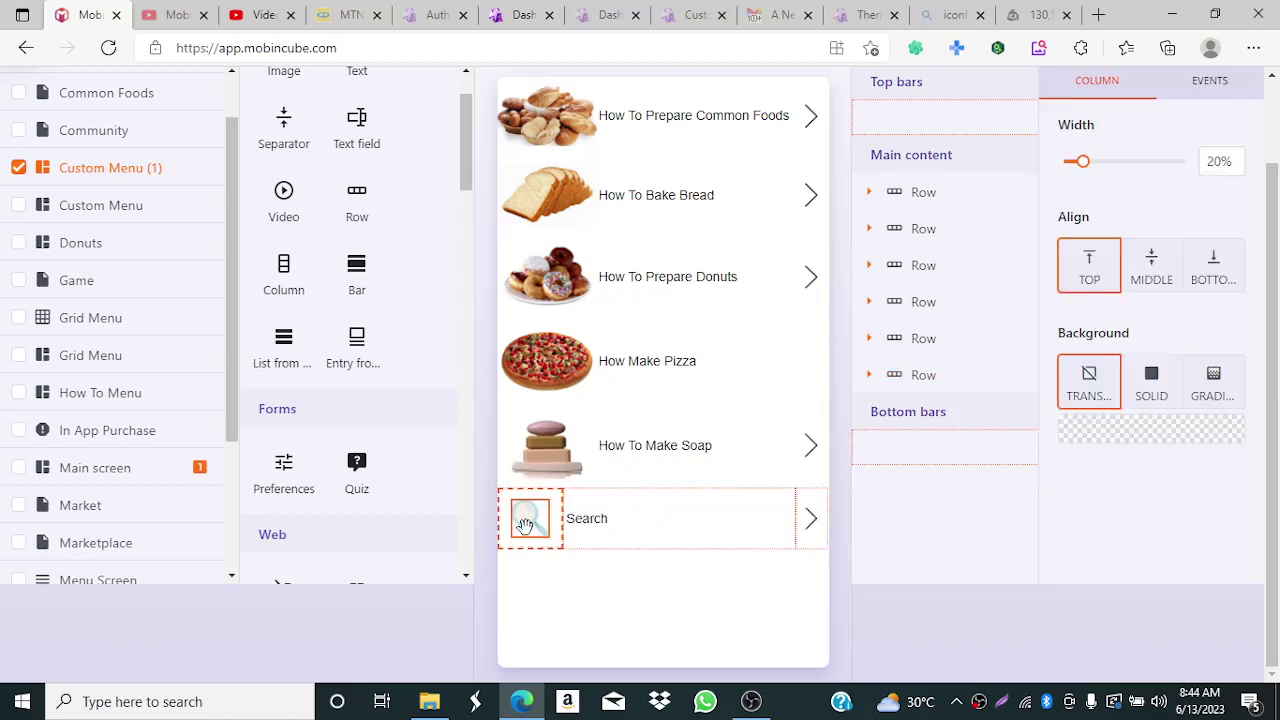
{"action": "left_click", "coordinate": [524, 526]}
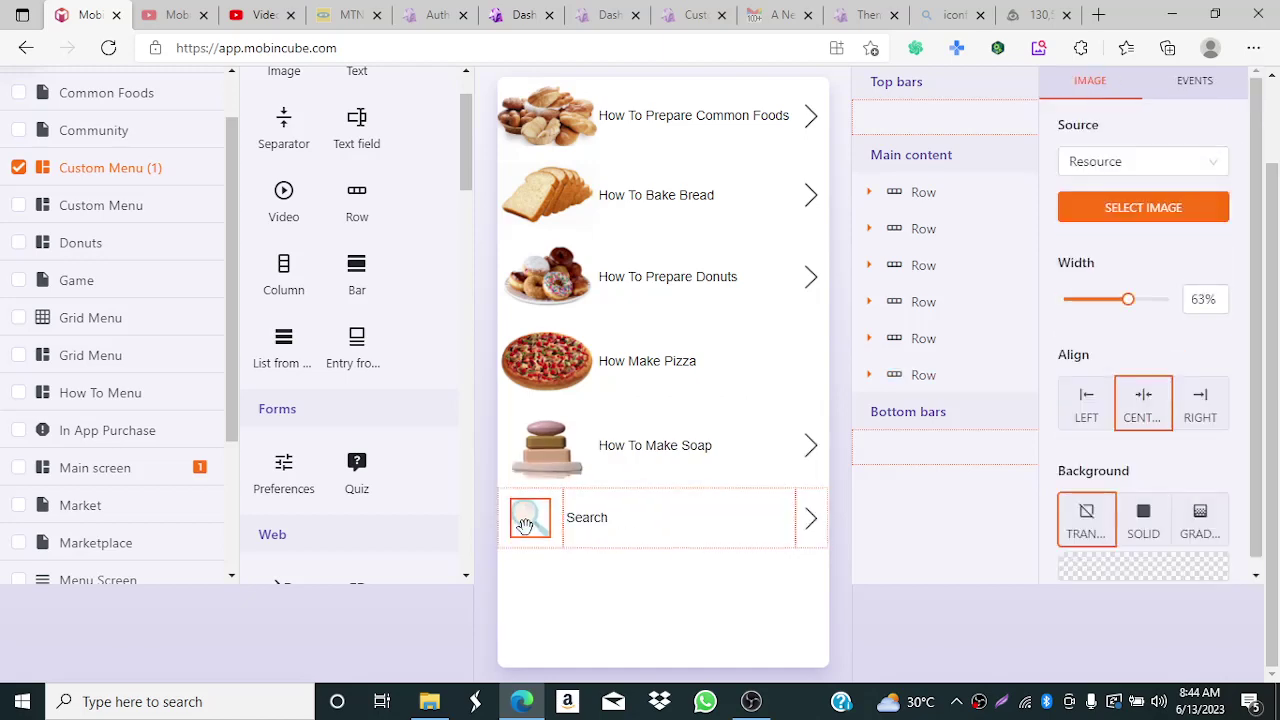
{"action": "left_click", "coordinate": [1180, 210]}
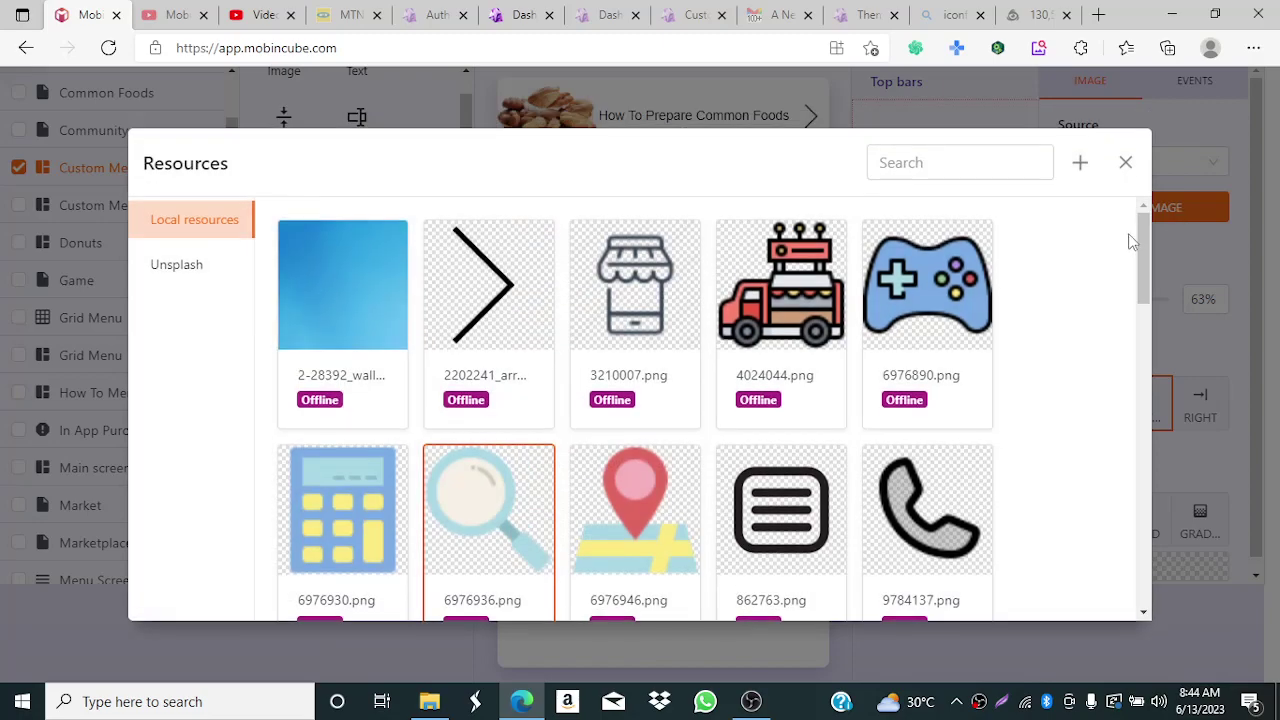
{"action": "scroll", "coordinate": [1143, 308], "scroll_direction": "down", "scroll_amount": 1}
{"action": "left_click_drag", "start_coordinate": [1143, 308], "coordinate": [1157, 451]}
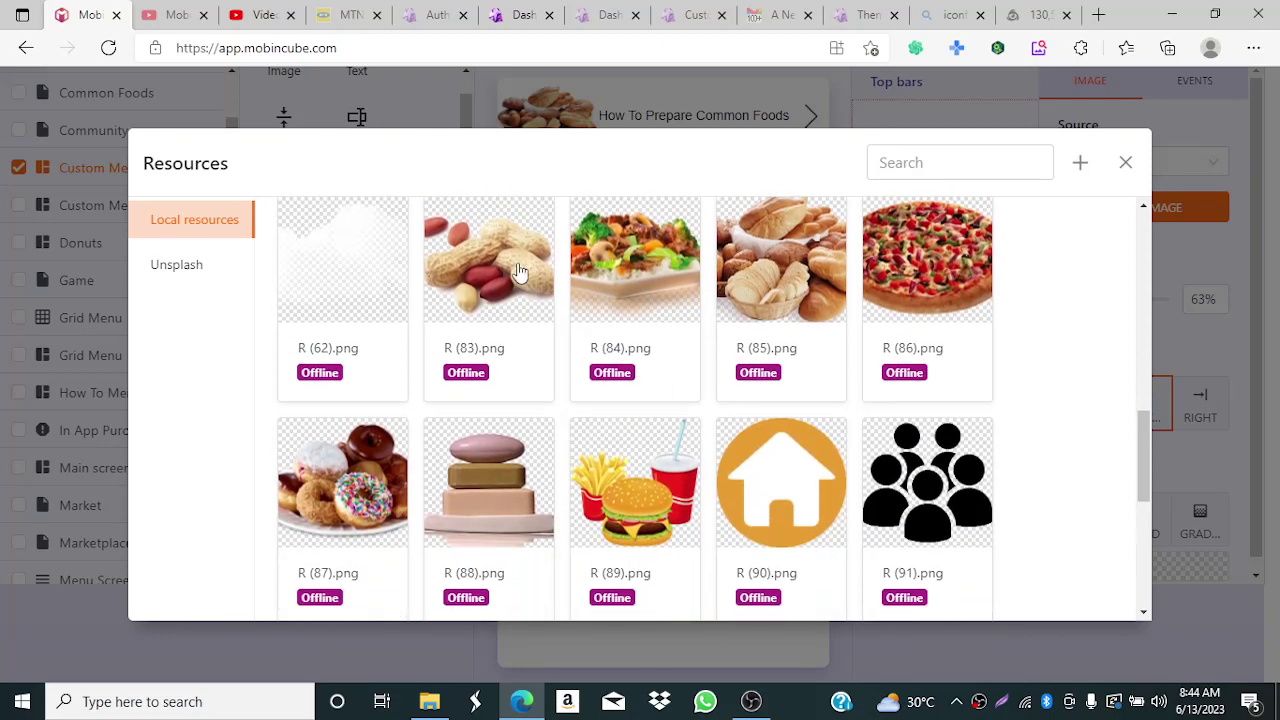
{"action": "left_click", "coordinate": [518, 272]}
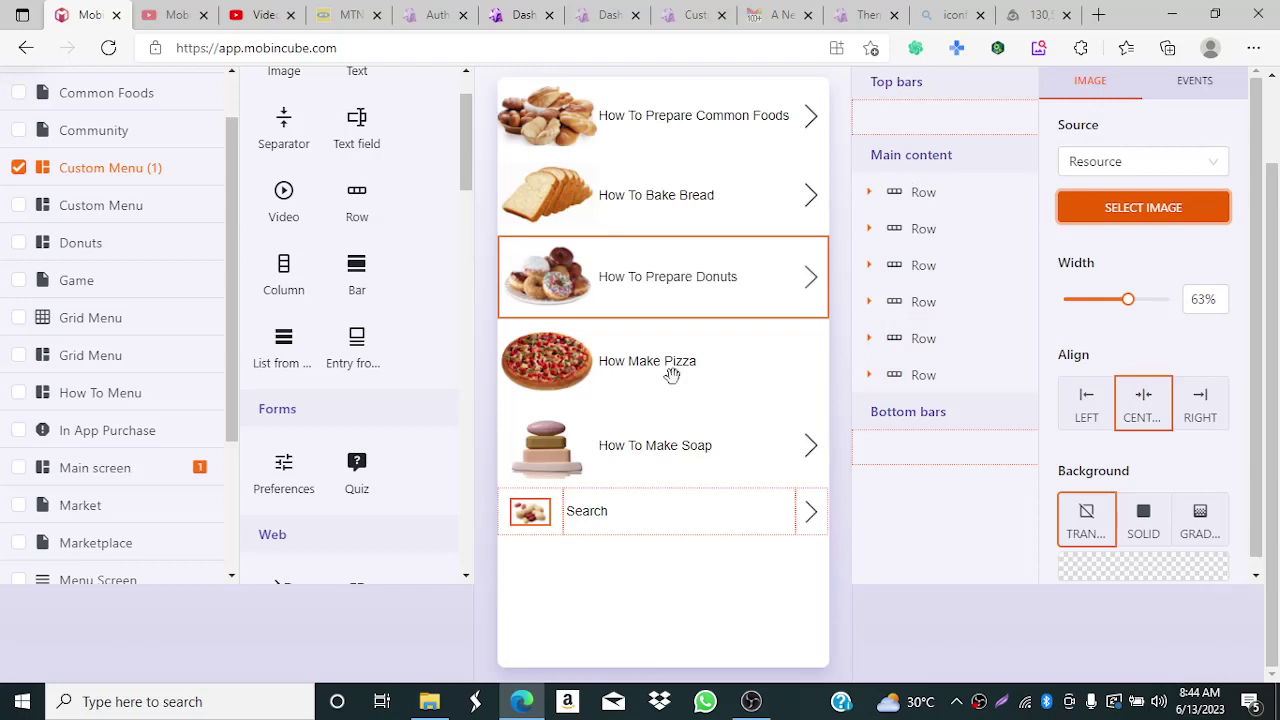
{"action": "left_click", "coordinate": [1130, 300]}
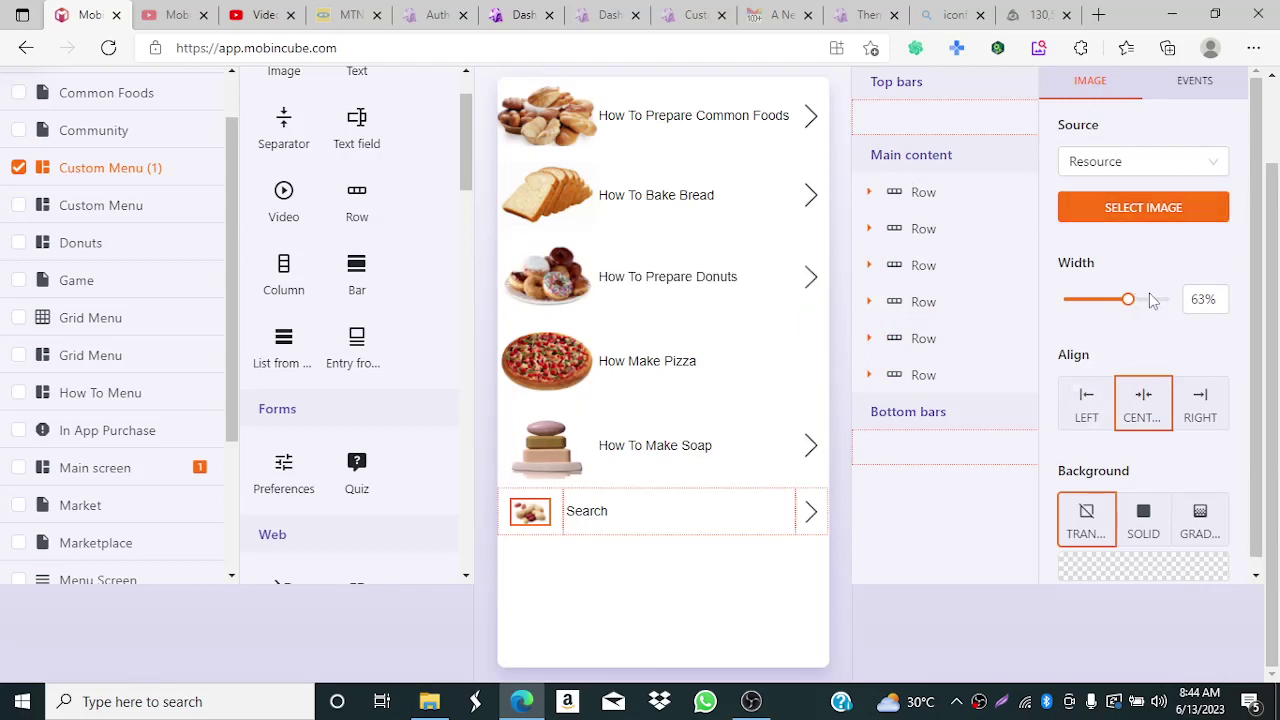
{"action": "left_click_drag", "start_coordinate": [1133, 307], "coordinate": [1206, 323]}
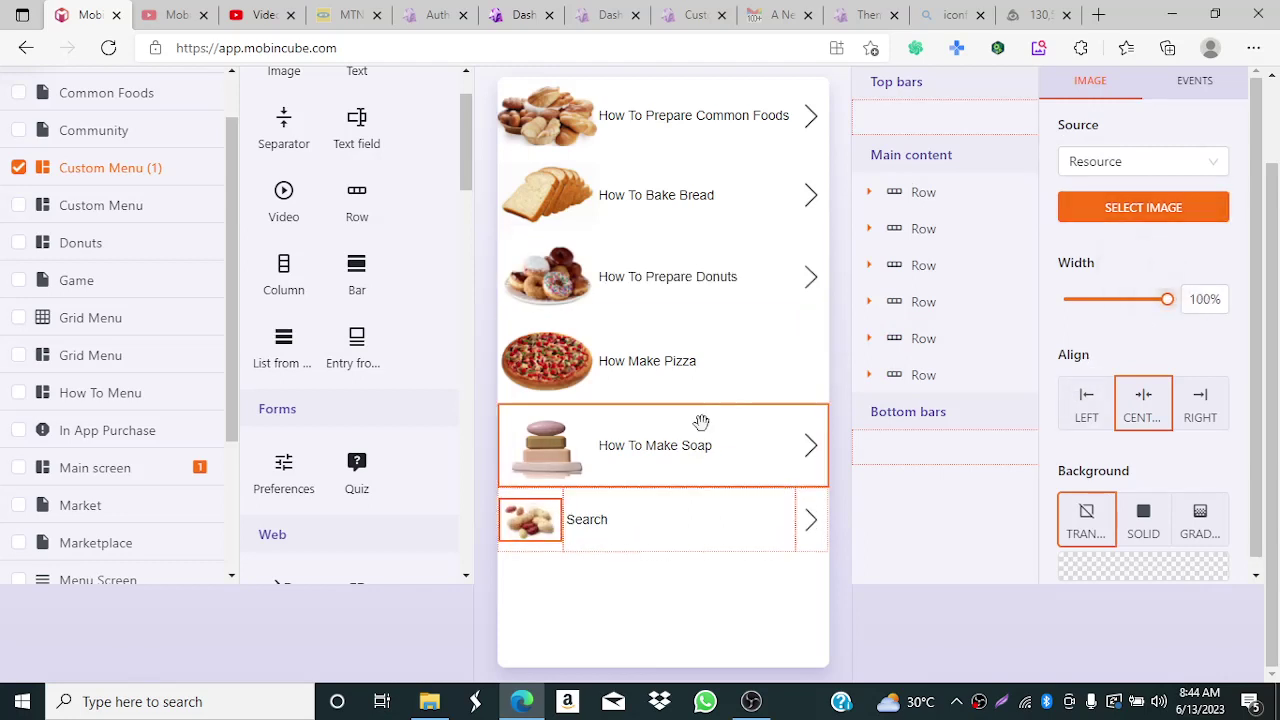
- Set the Search row's label column to 60% width and its peanut image column to 30% width
{"action": "left_click", "coordinate": [634, 532]}
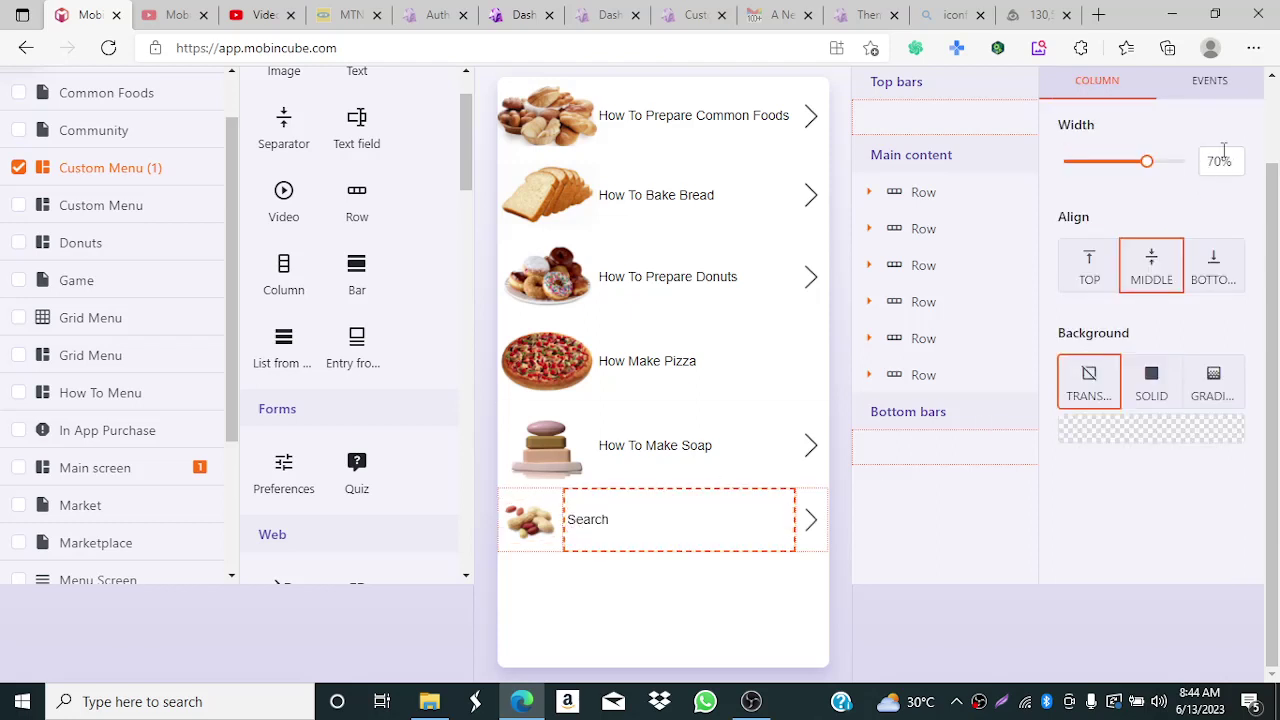
{"action": "left_click_drag", "start_coordinate": [1217, 160], "coordinate": [1209, 161]}
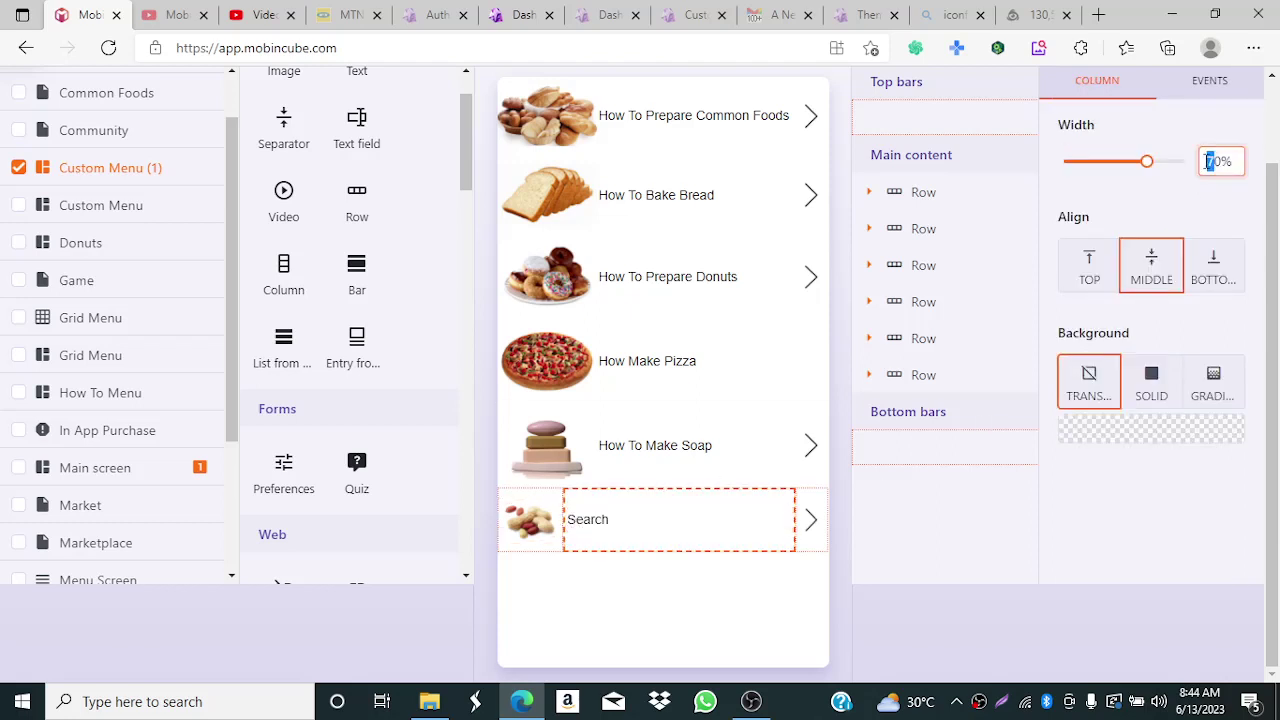
{"action": "type", "text": "6"}
{"action": "key", "text": "Return"}
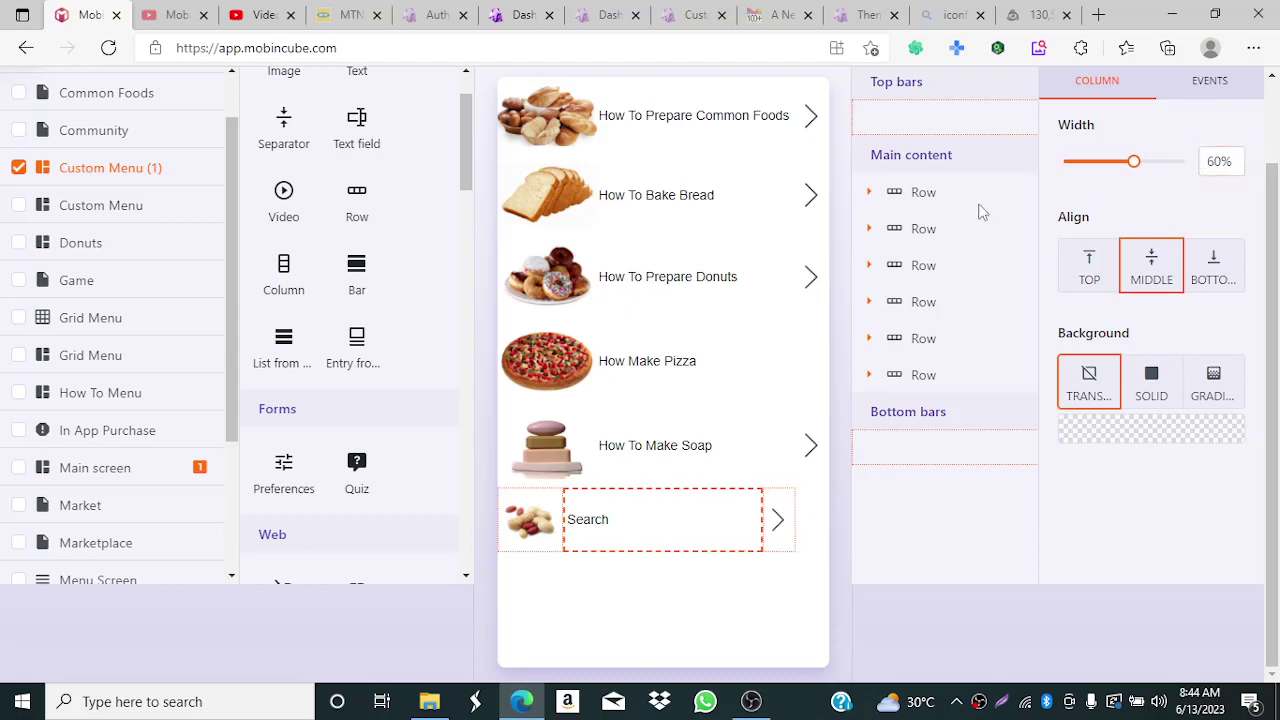
{"action": "left_click", "coordinate": [532, 507]}
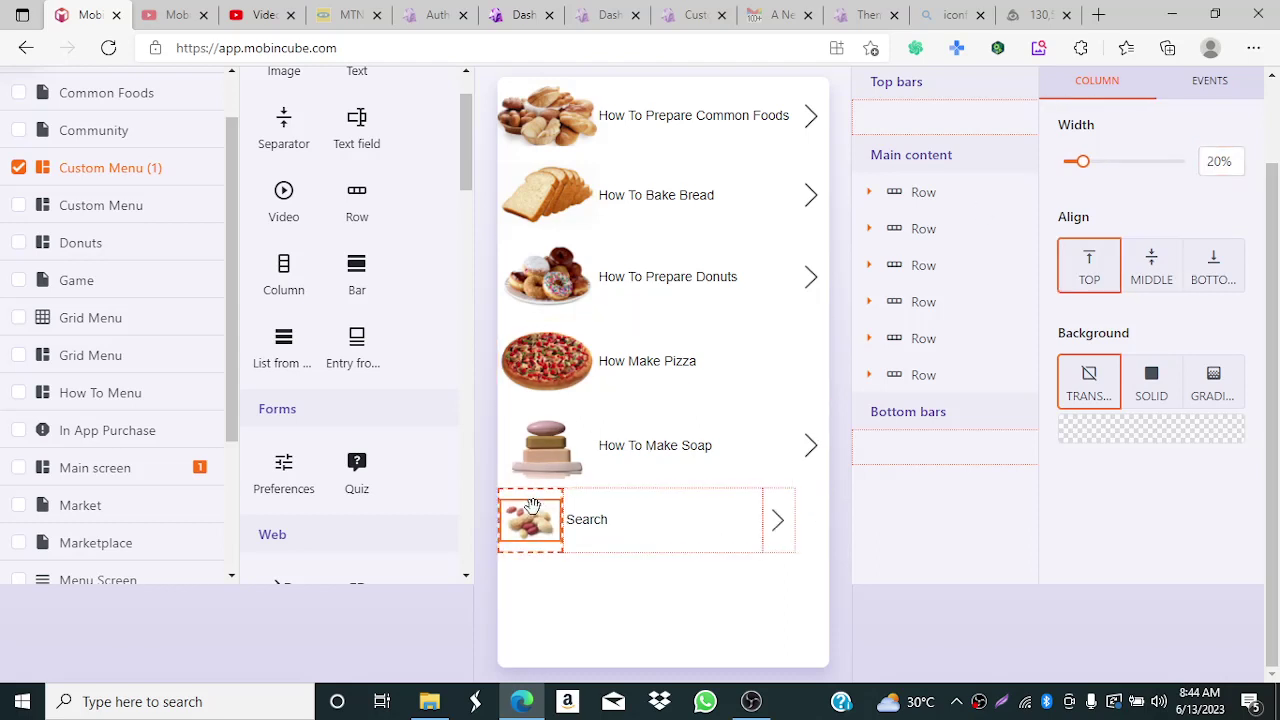
{"action": "left_click_drag", "start_coordinate": [1215, 162], "coordinate": [1204, 162]}
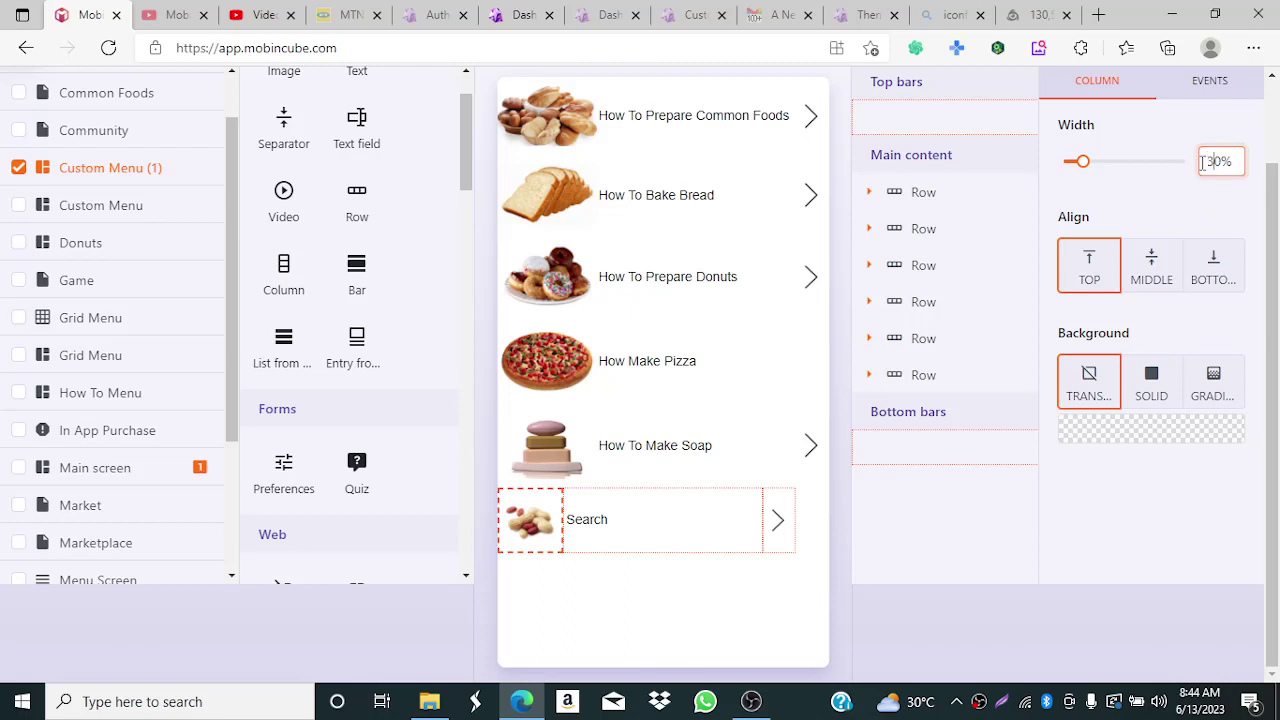
{"action": "key", "text": "Return"}
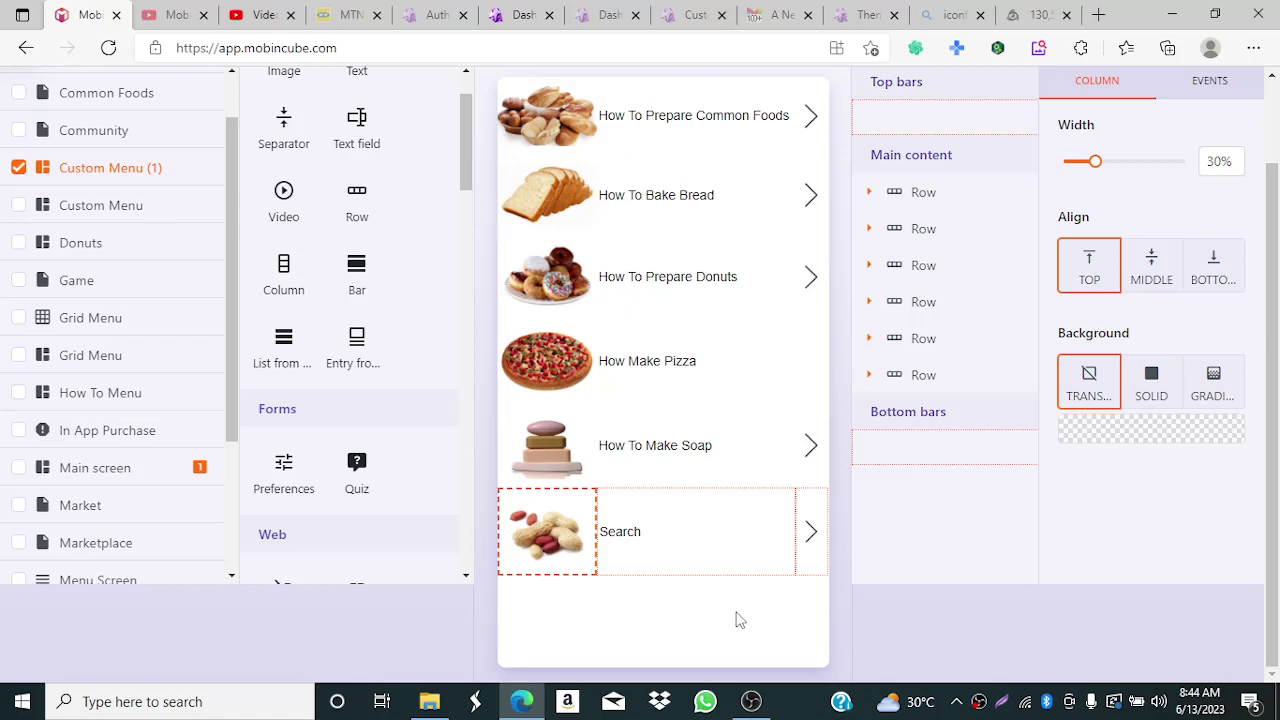
- View the Custom Menu screen and return to the Custom Menu (1) screen
{"action": "scroll", "coordinate": [1265, 500], "scroll_direction": "up", "scroll_amount": 1}
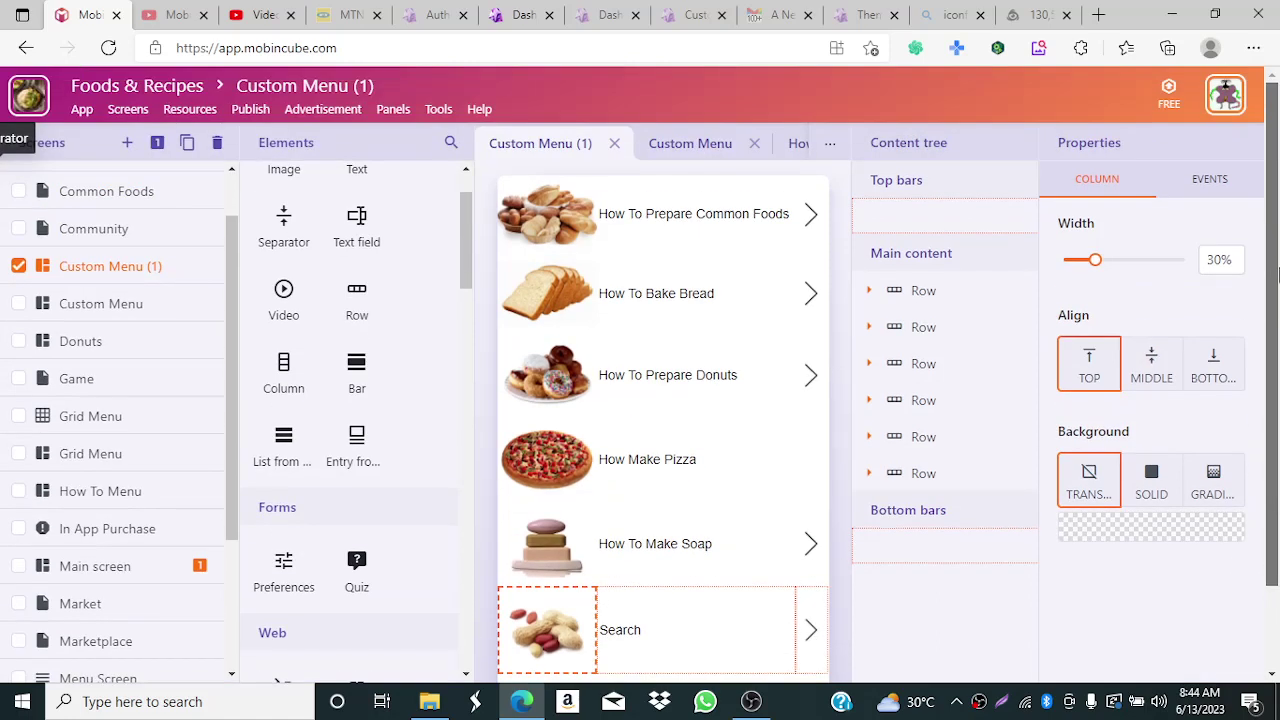
{"action": "left_click", "coordinate": [693, 145]}
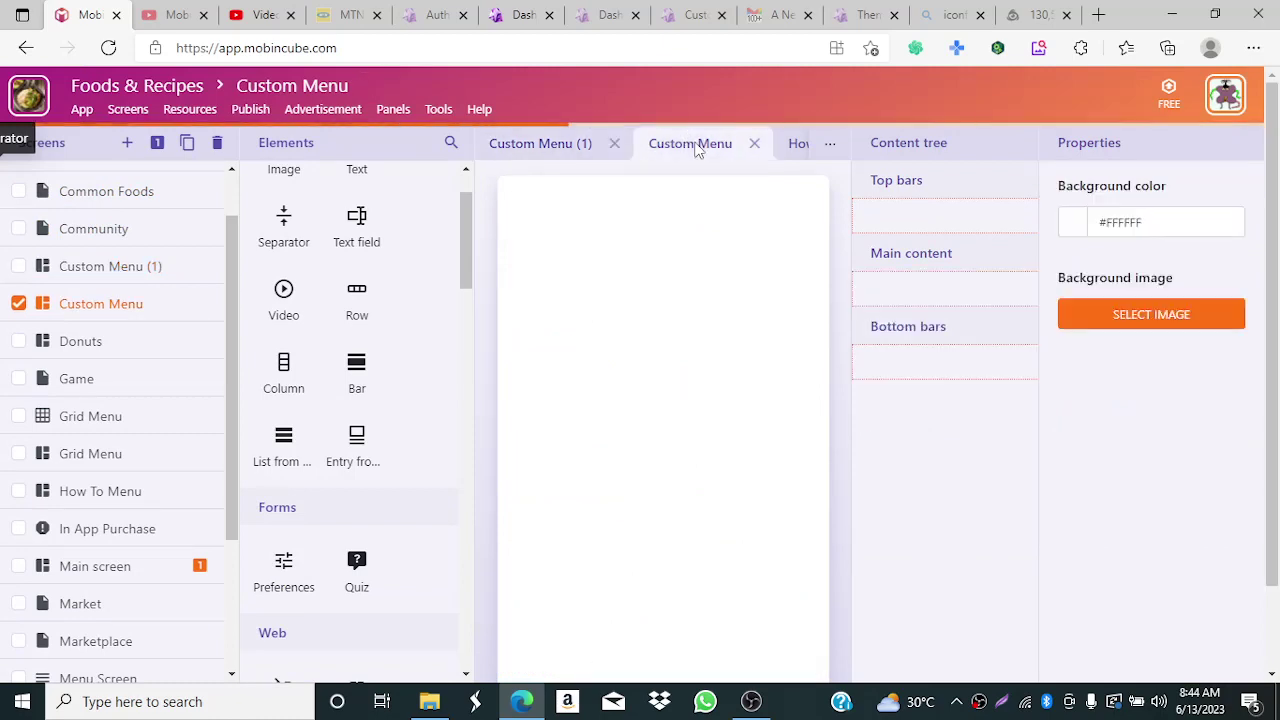
{"action": "left_click", "coordinate": [555, 147]}
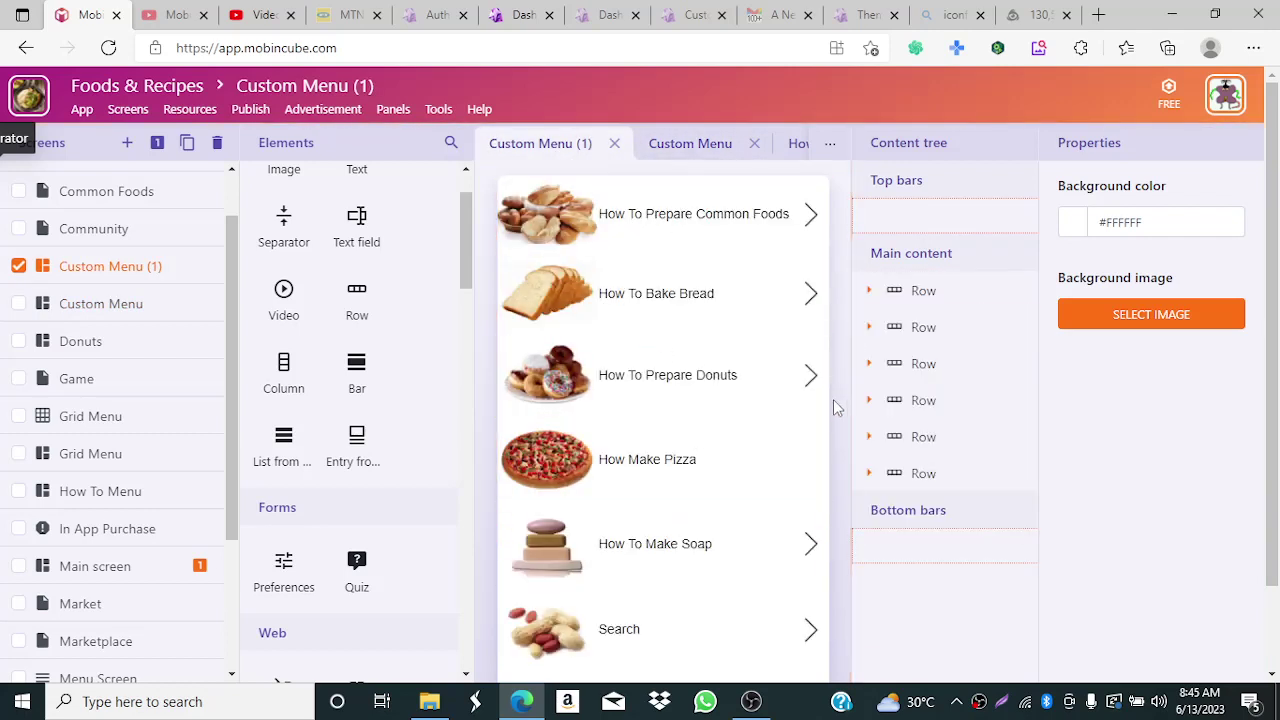
- Set the width of the How Make Pizza label's column to 60%
{"action": "left_click", "coordinate": [680, 460]}
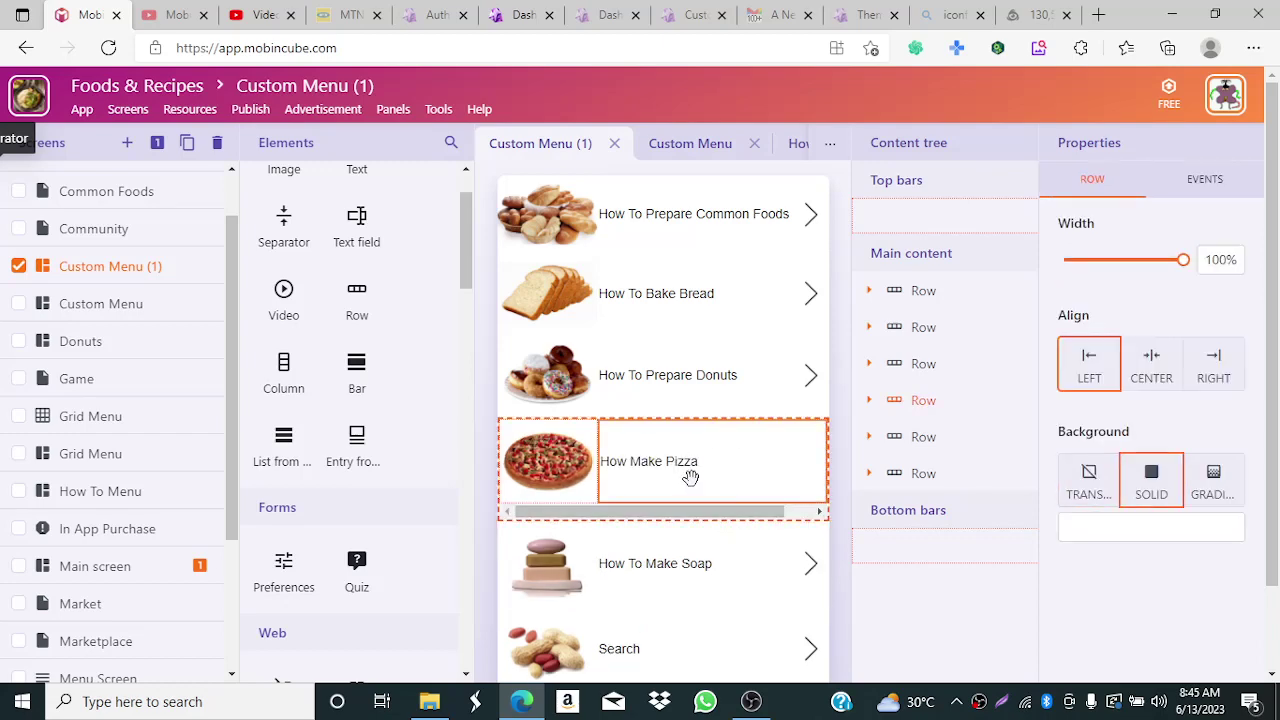
{"action": "scroll", "coordinate": [700, 470], "scroll_direction": "down", "scroll_amount": 1}
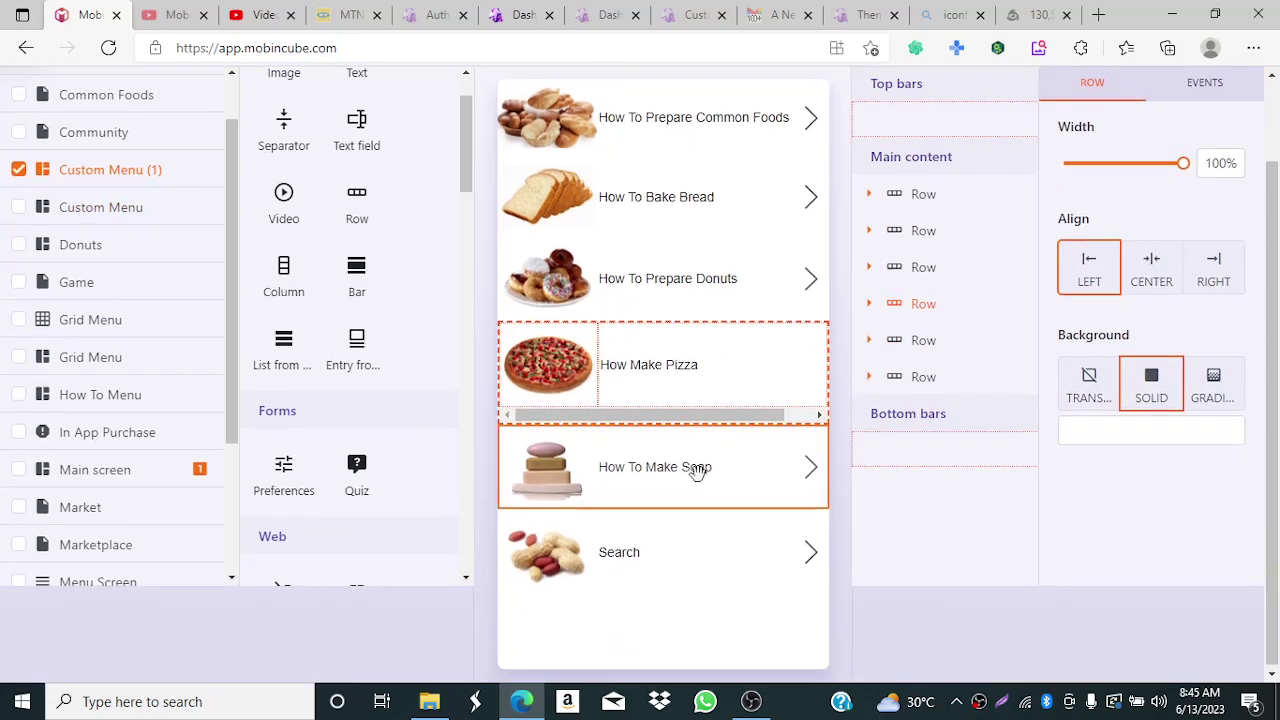
{"action": "left_click", "coordinate": [672, 363]}
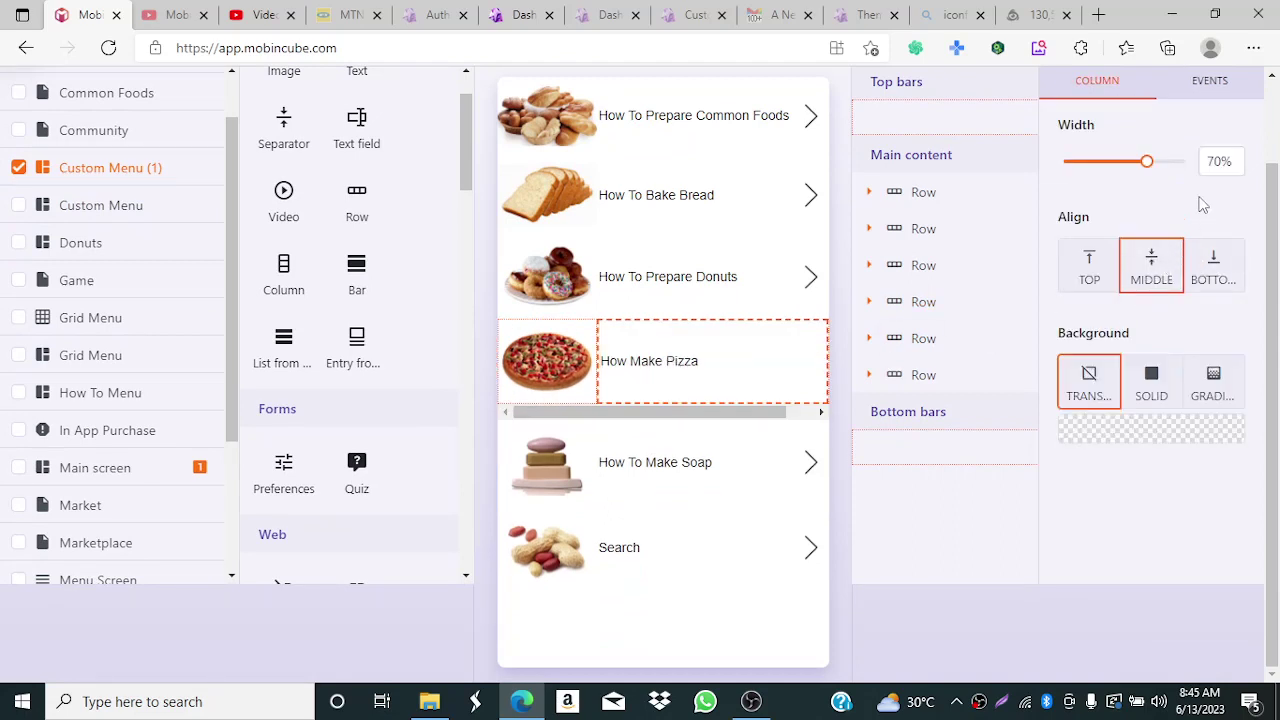
{"action": "left_click_drag", "start_coordinate": [1215, 163], "coordinate": [1203, 163]}
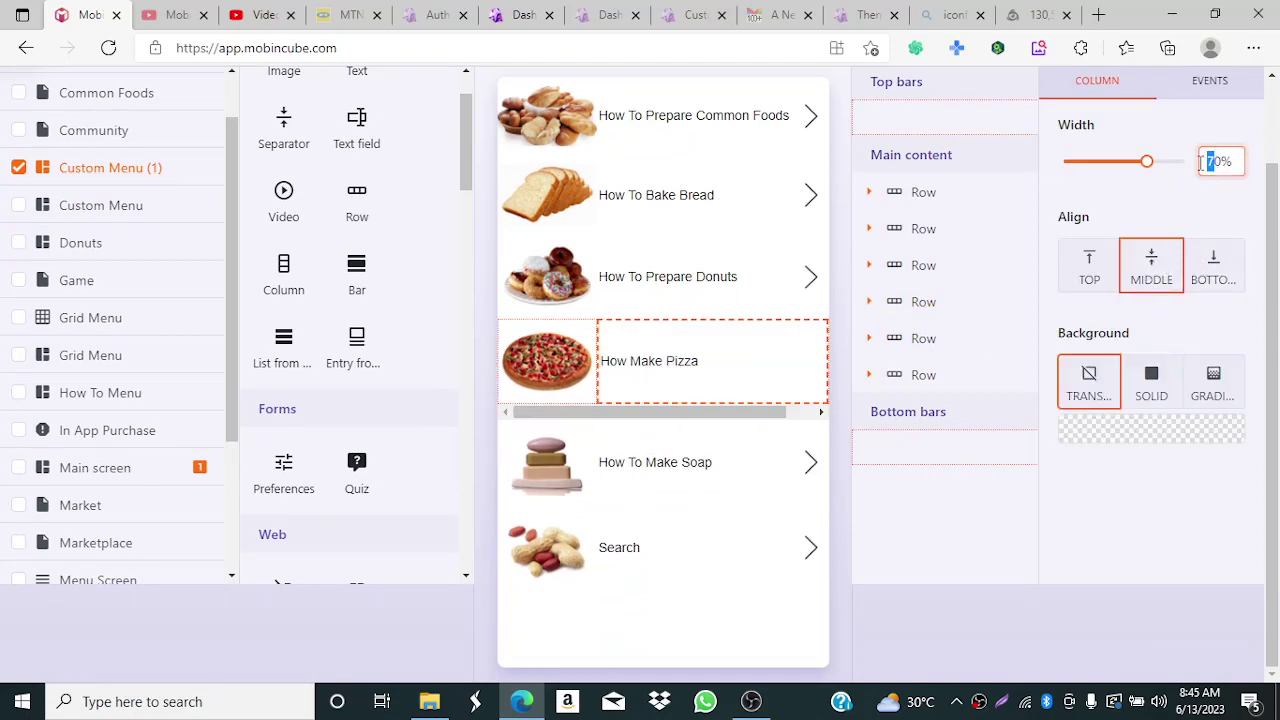
{"action": "type", "text": "6"}
{"action": "key", "text": "Return"}
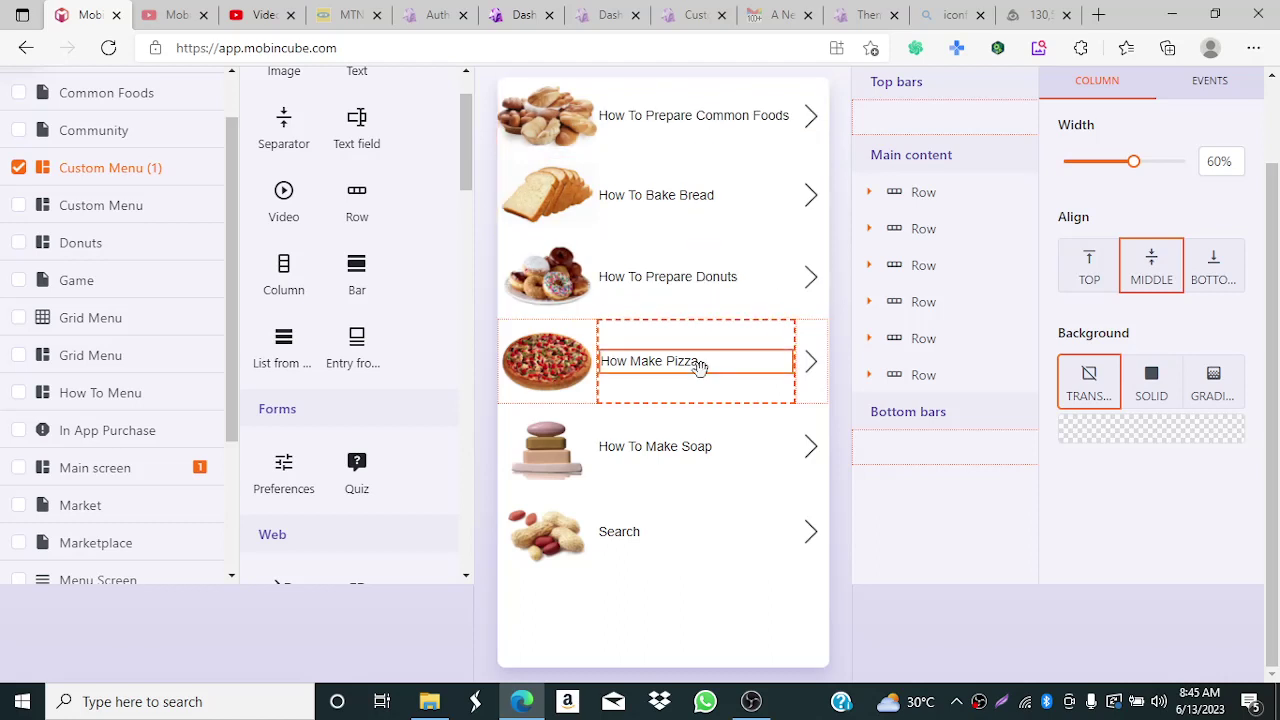
- Check the on-touch action and target screen of the How To Prepare Common Foods row
{"action": "left_click", "coordinate": [764, 131]}
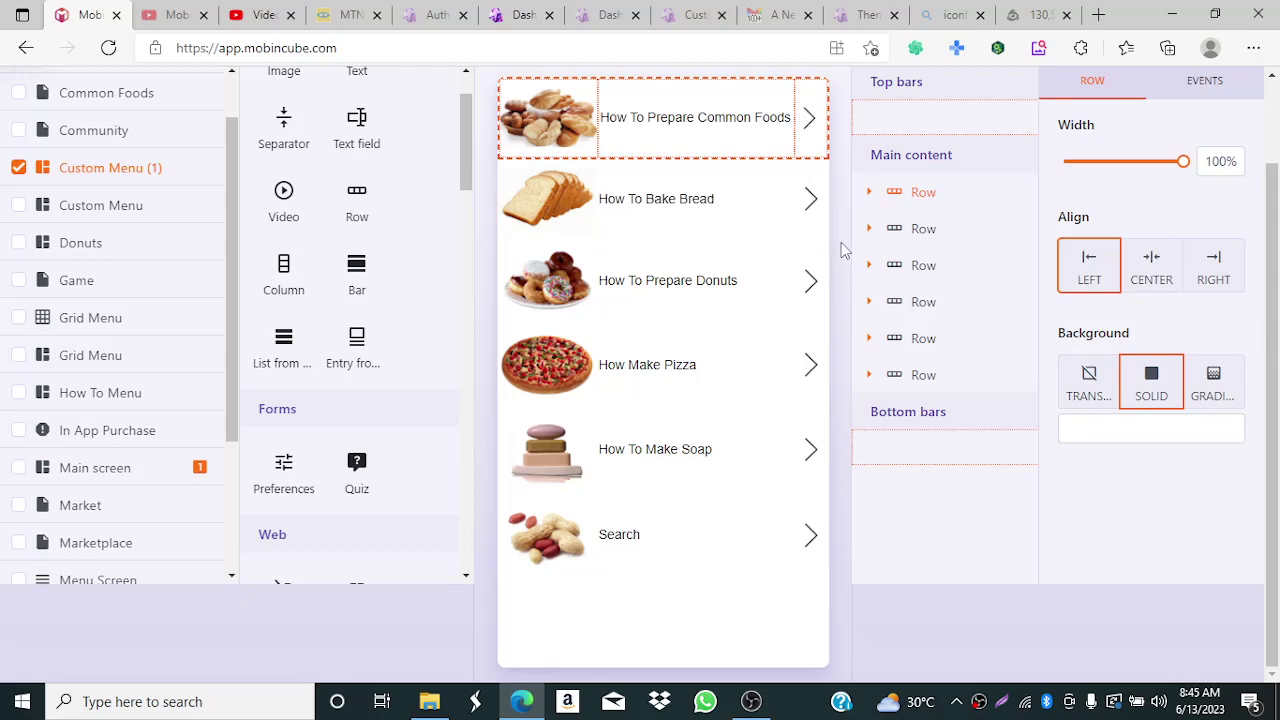
{"action": "scroll", "coordinate": [840, 250], "scroll_direction": "up", "scroll_amount": 1}
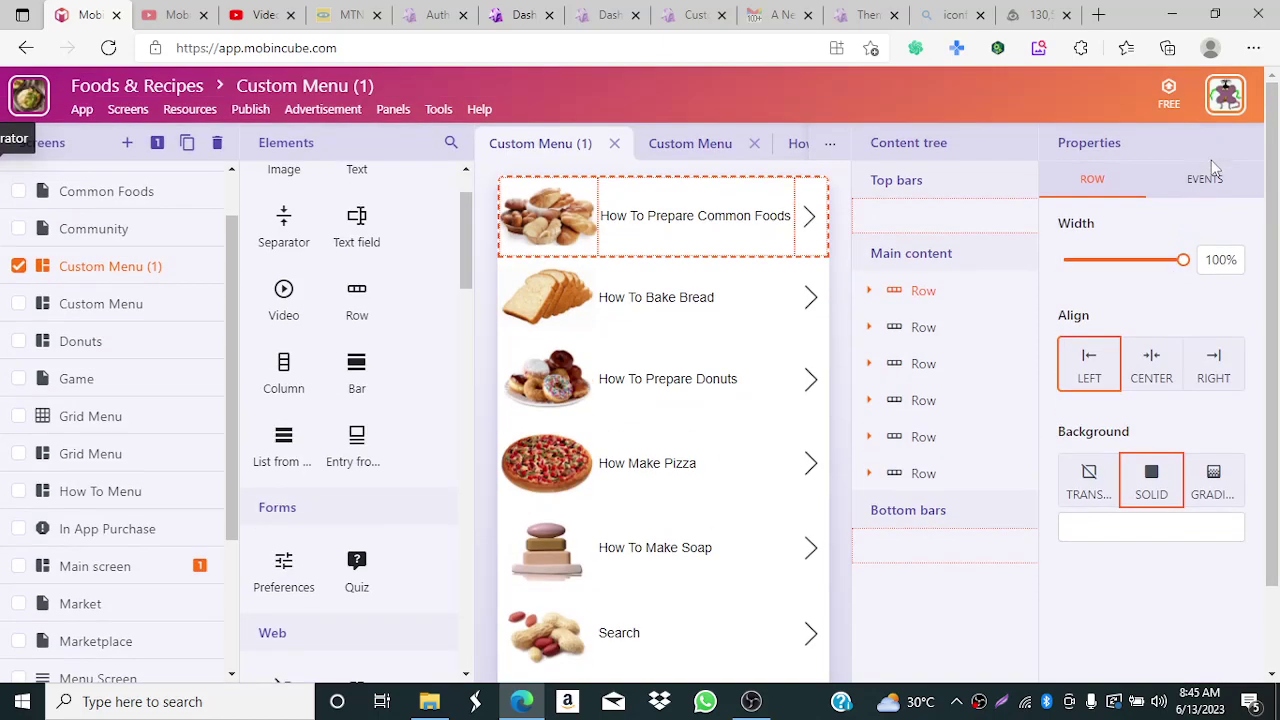
{"action": "left_click", "coordinate": [1208, 190]}
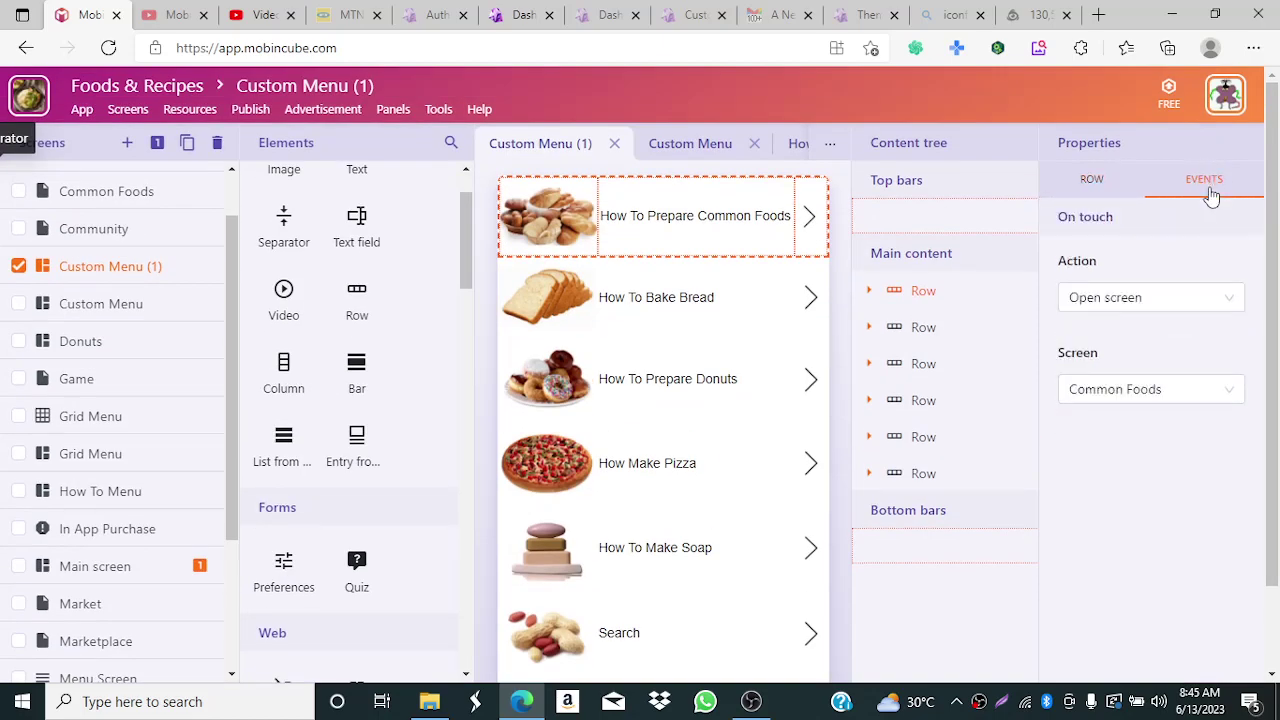
{"action": "left_click", "coordinate": [1210, 297]}
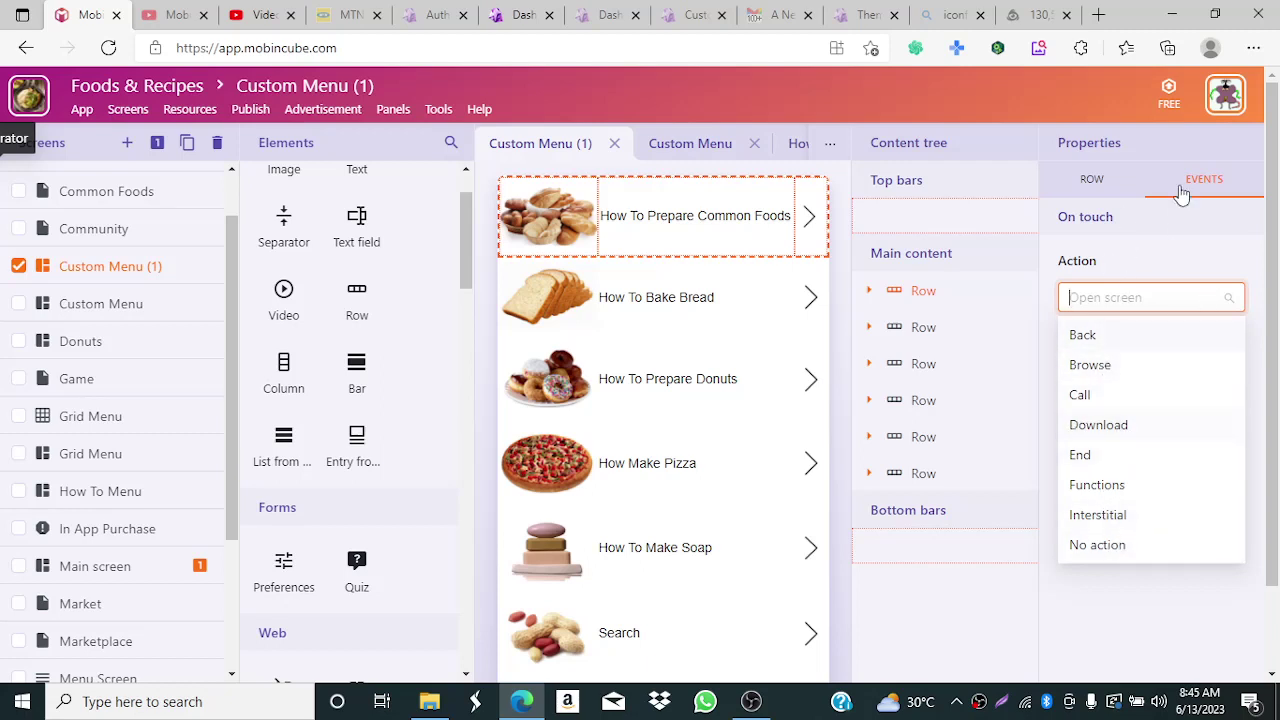
{"action": "left_click", "coordinate": [1209, 258]}
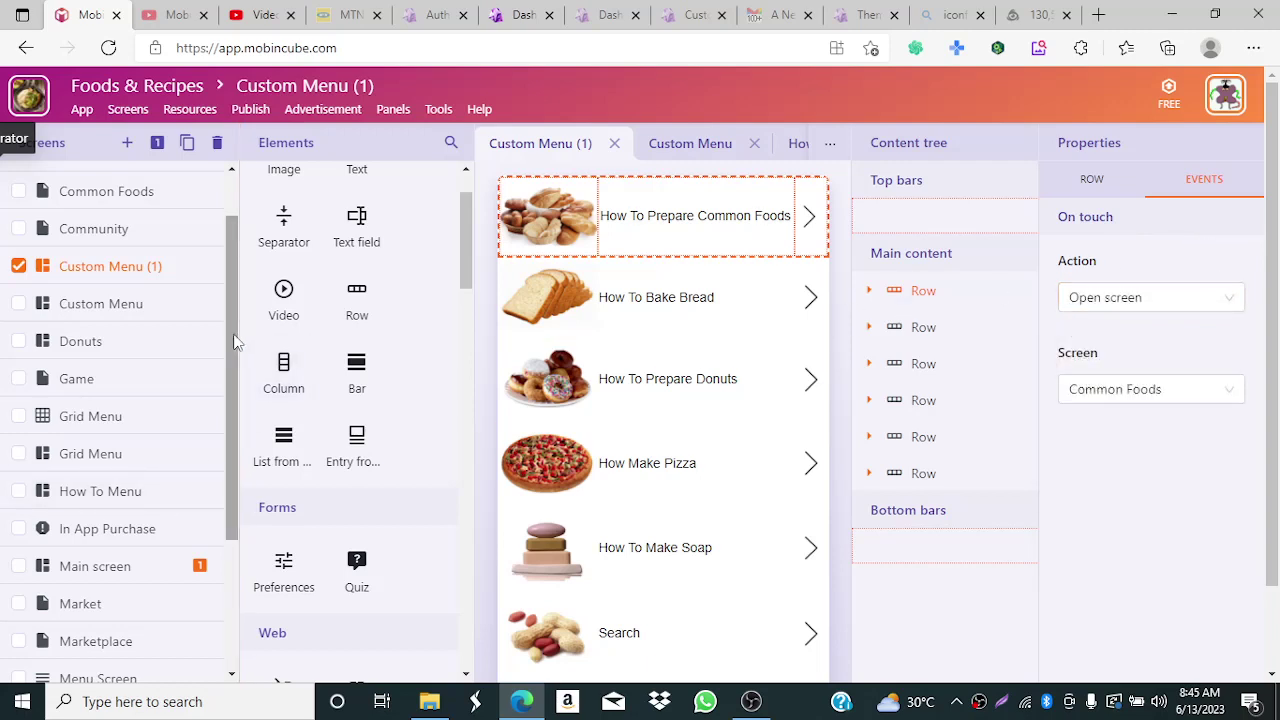
- Try to open the Menu Screen in the classic editor
{"action": "left_click_drag", "start_coordinate": [236, 336], "coordinate": [226, 448]}
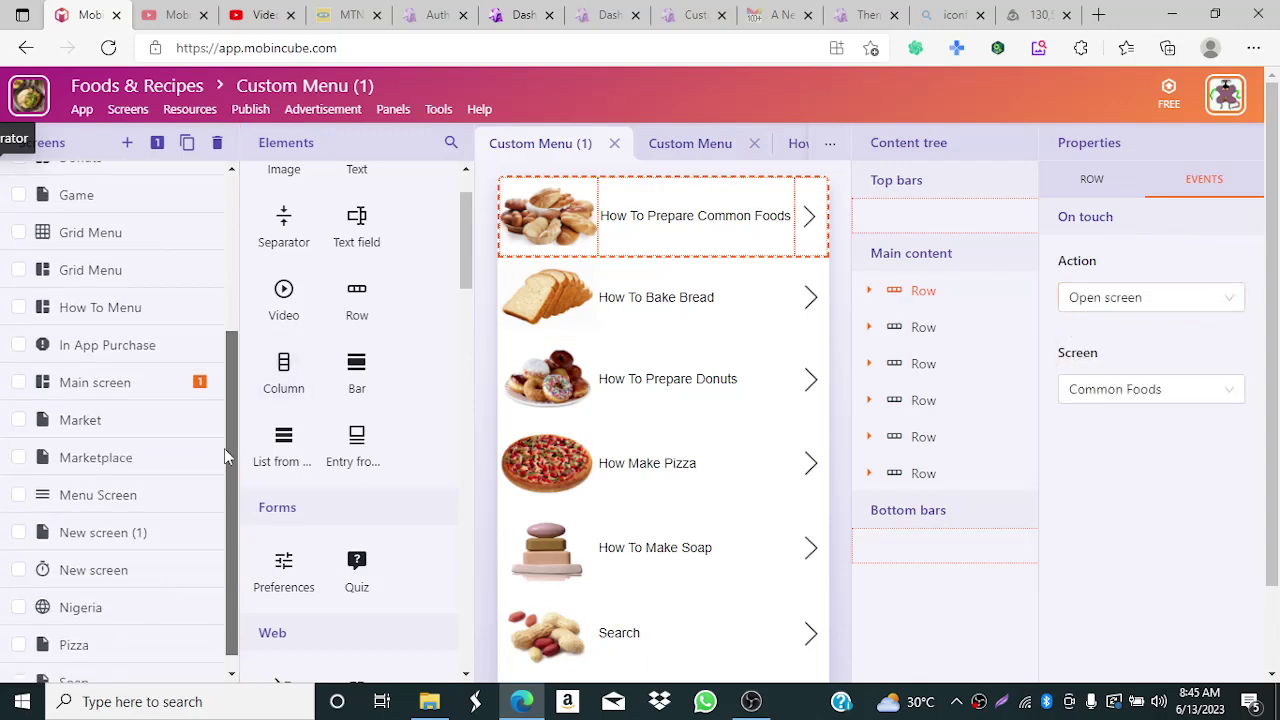
{"action": "left_click", "coordinate": [113, 497]}
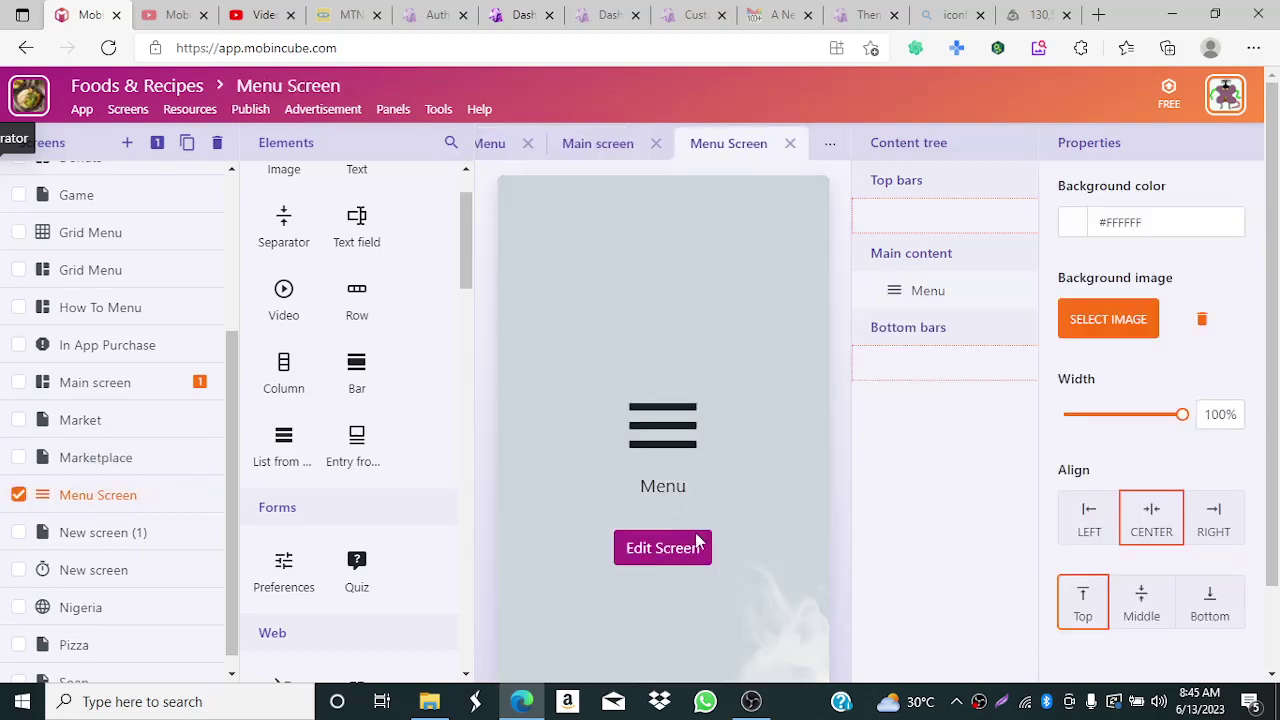
{"action": "left_click", "coordinate": [676, 550]}
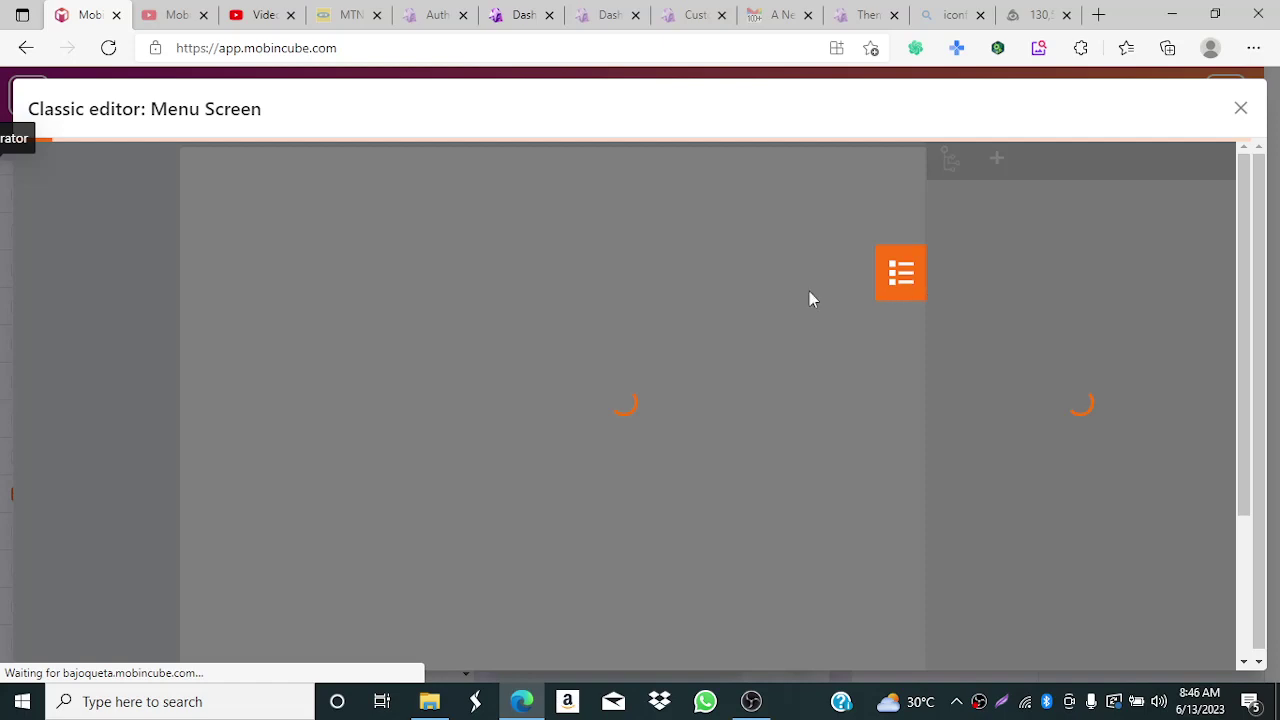
{"action": "left_click", "coordinate": [109, 49]}
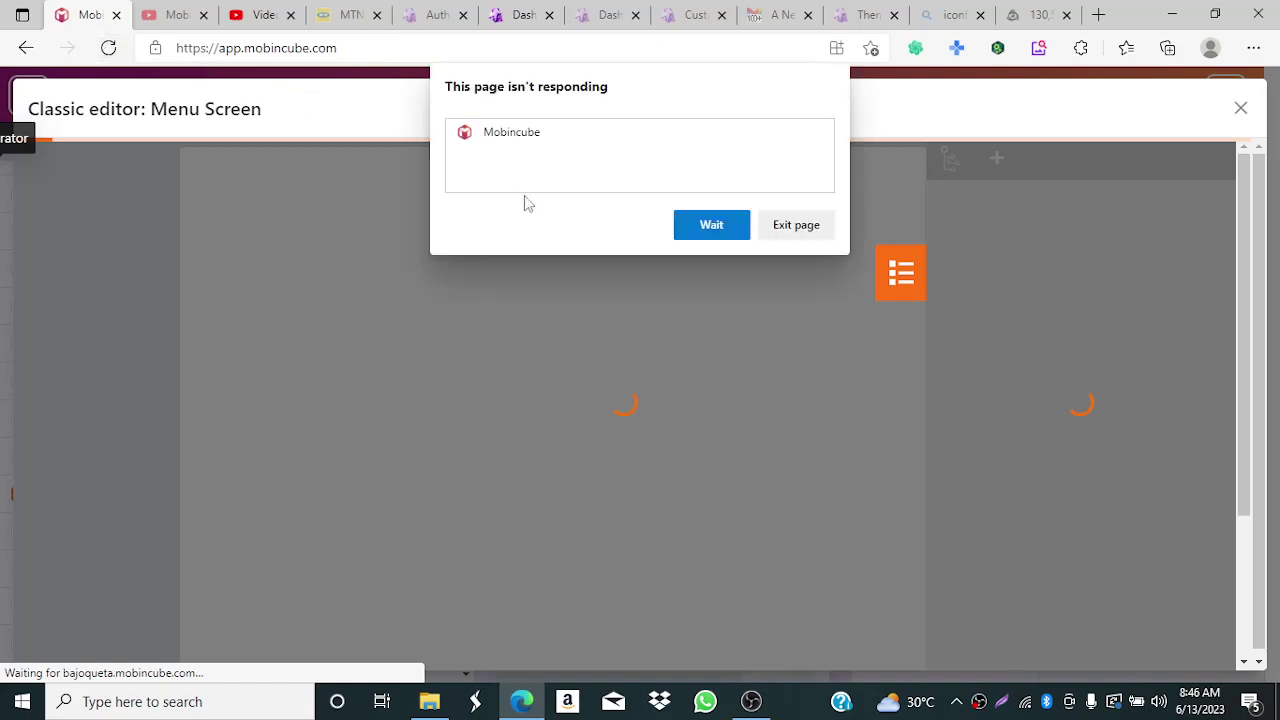
{"action": "left_click", "coordinate": [692, 230]}
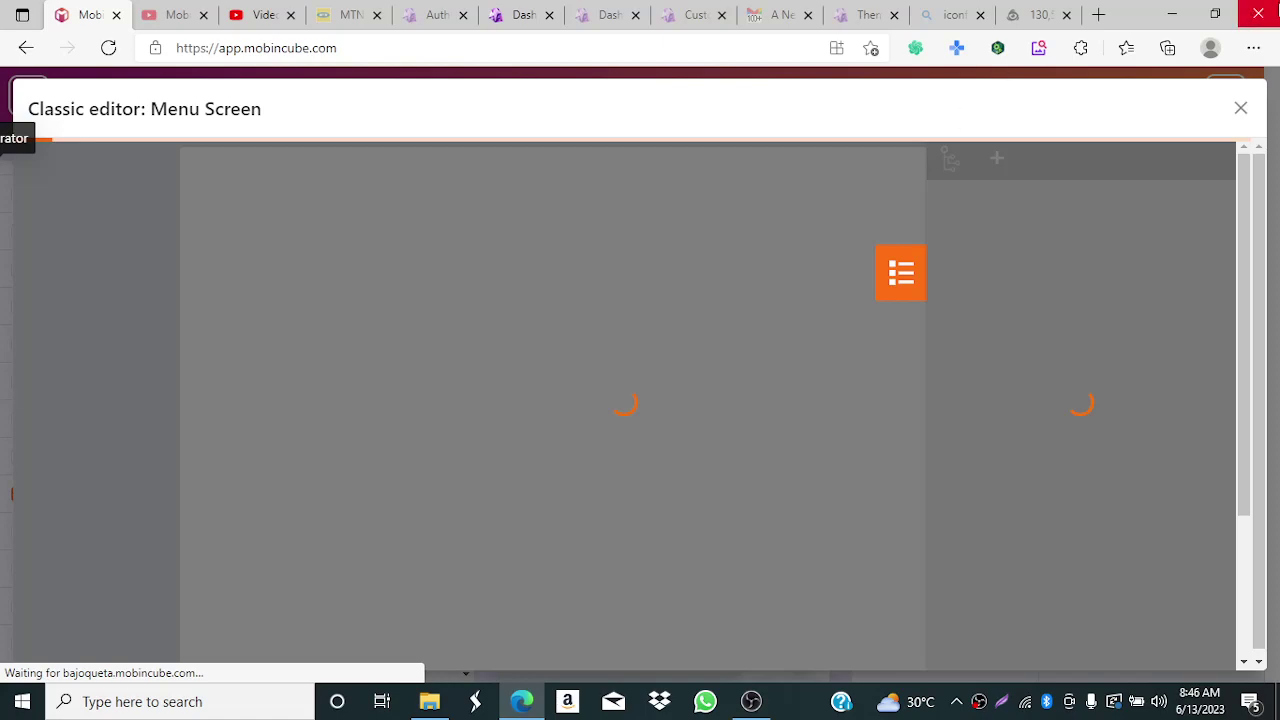
{"action": "left_click", "coordinate": [1174, 14]}
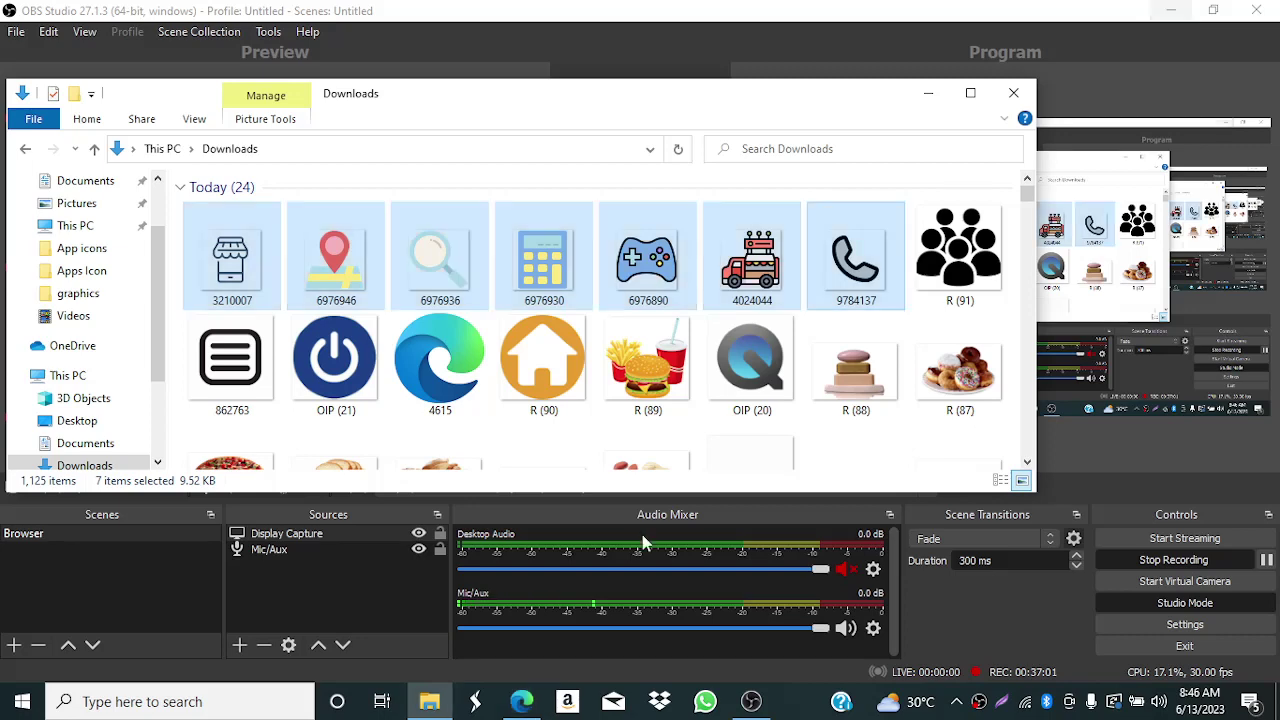
{"action": "left_click", "coordinate": [519, 703]}
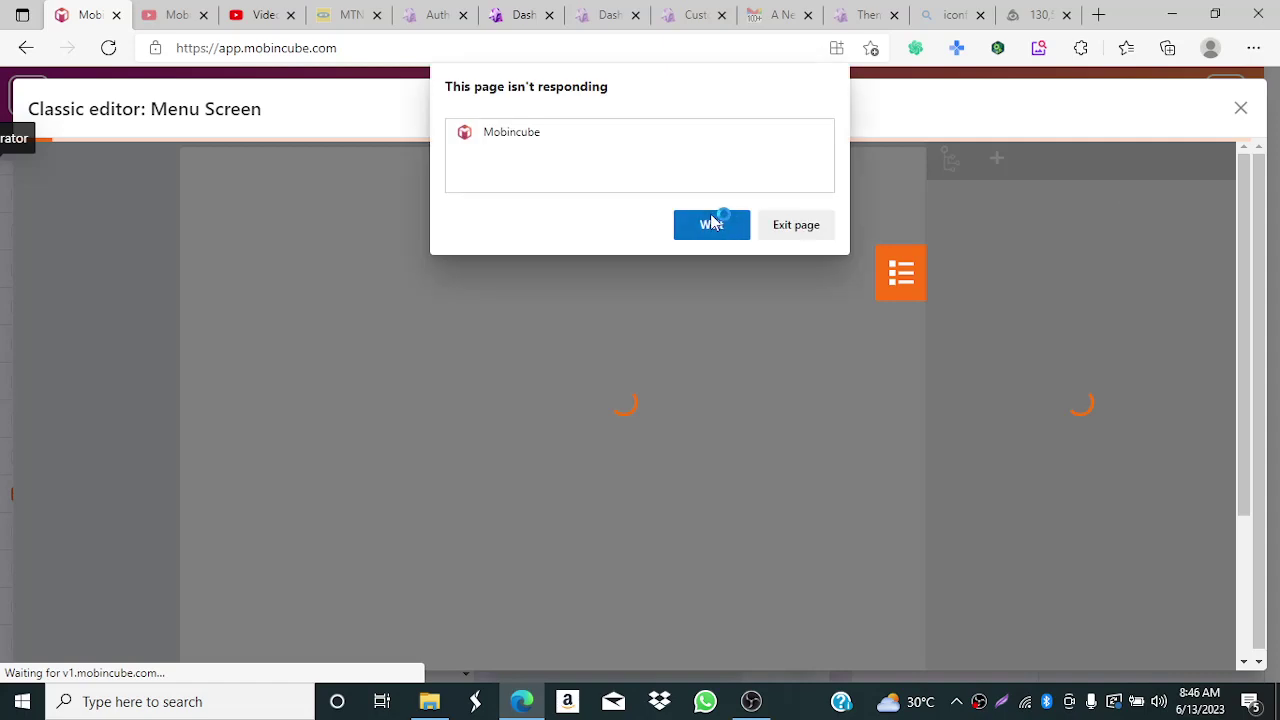
{"action": "left_click", "coordinate": [711, 226]}
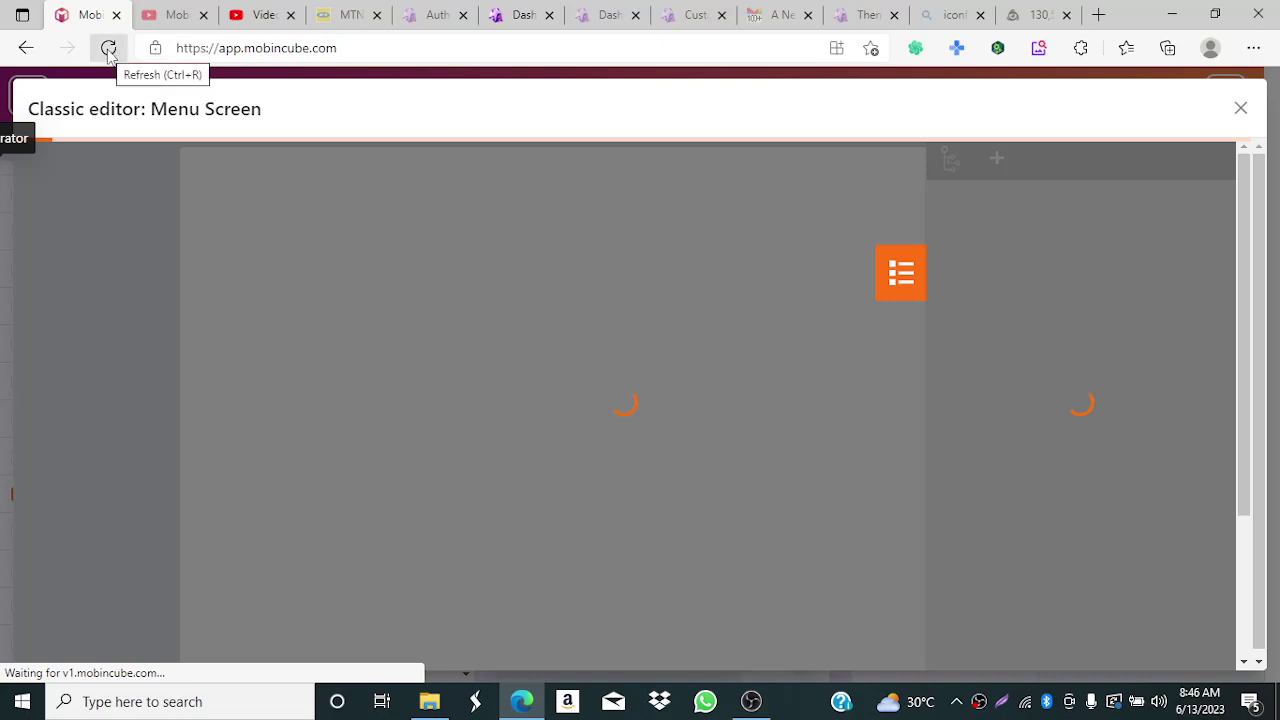
{"action": "left_click", "coordinate": [249, 52]}
{"action": "left_click", "coordinate": [247, 52]}
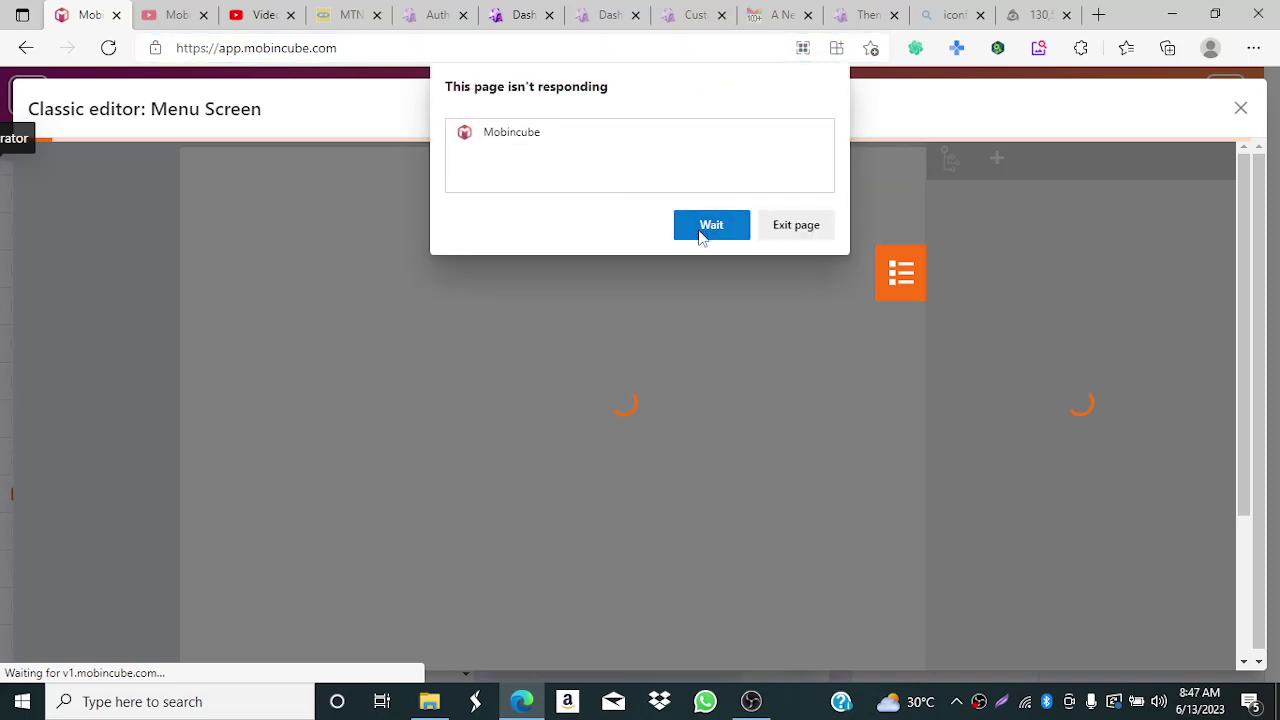
{"action": "left_click", "coordinate": [700, 233]}
{"action": "left_click_drag", "start_coordinate": [354, 47], "coordinate": [133, 55]}
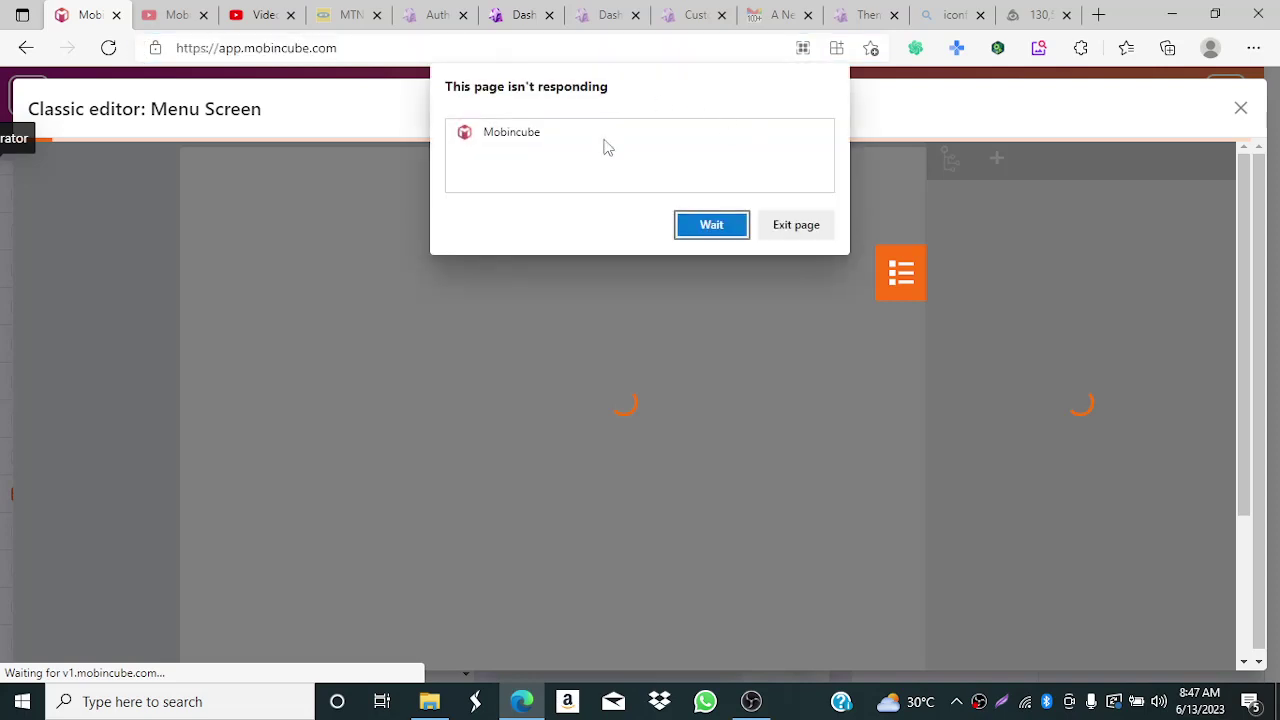
- Exit the unresponsive page, reload it and reopen the recent Foods & Recipes application
{"action": "left_click", "coordinate": [795, 227]}
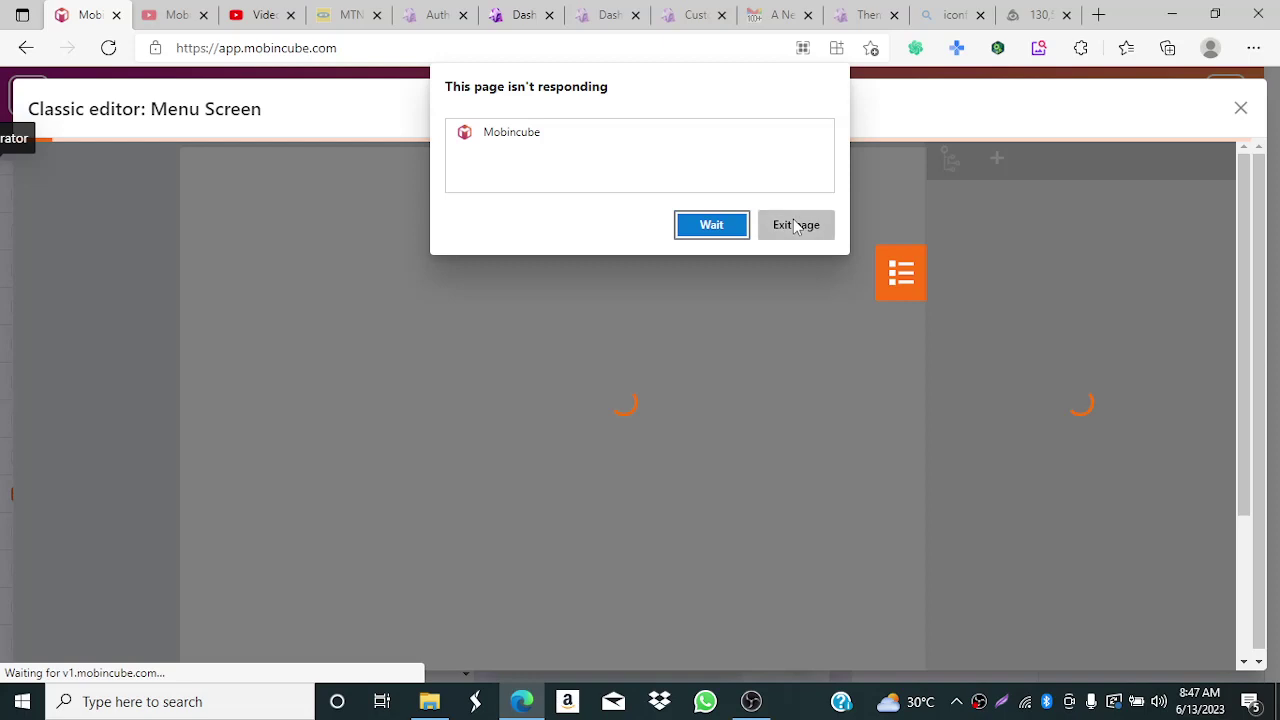
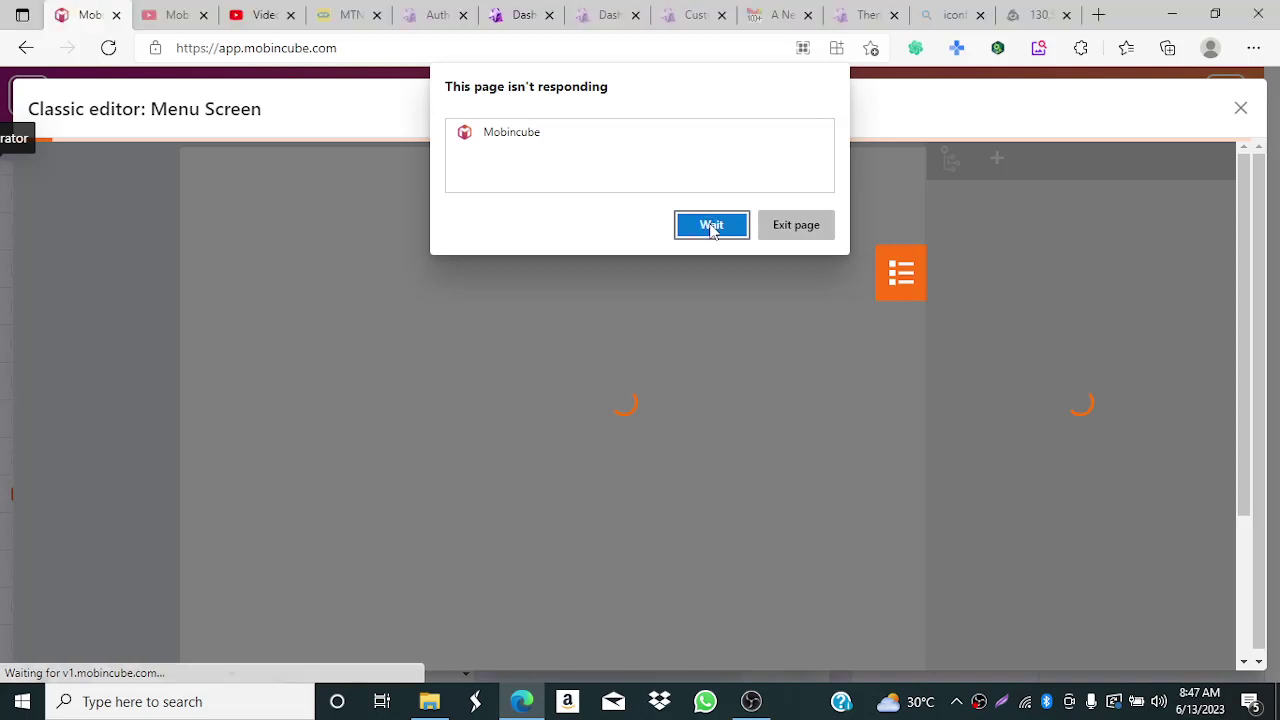
{"action": "left_click", "coordinate": [711, 224]}
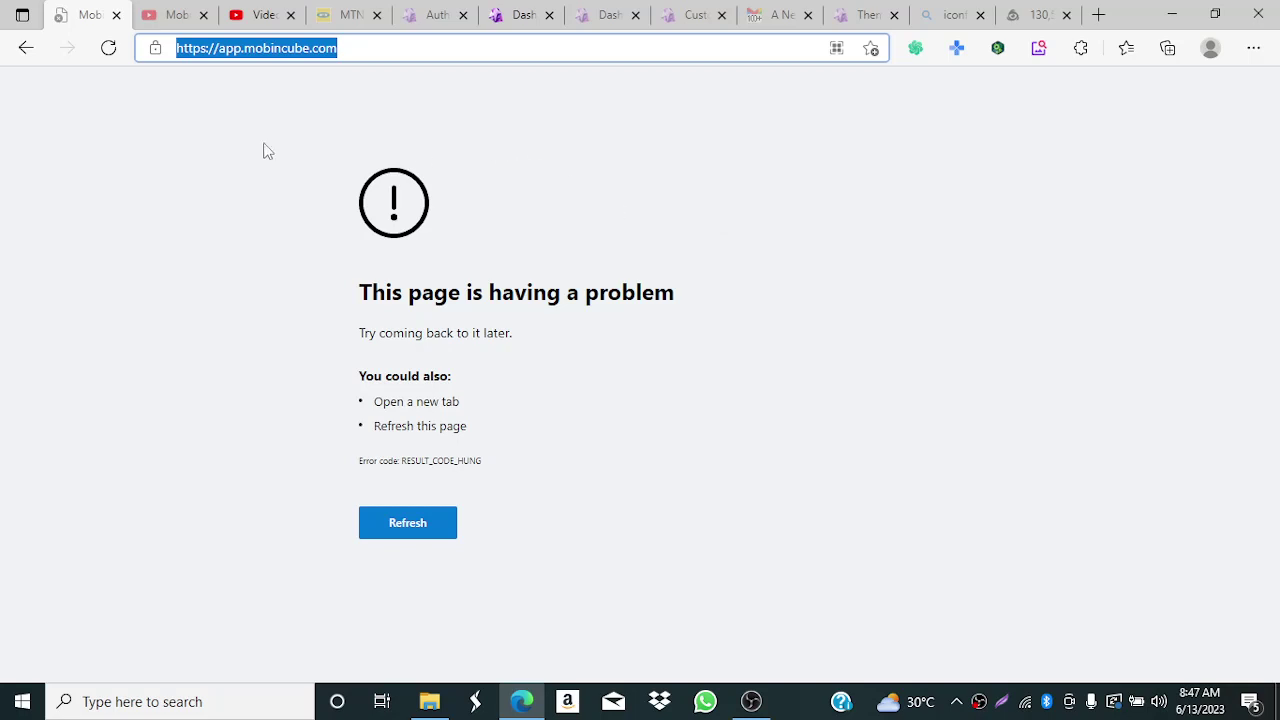
{"action": "left_click", "coordinate": [108, 48]}
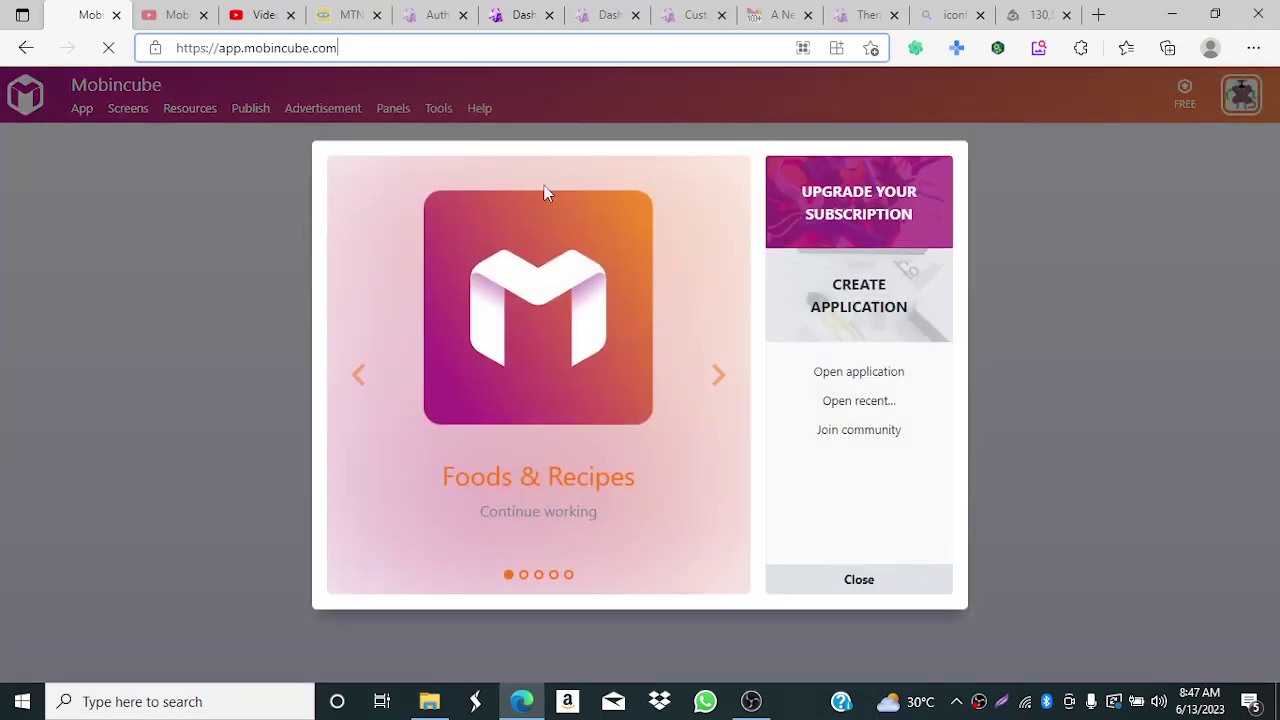
{"action": "left_click", "coordinate": [880, 404]}
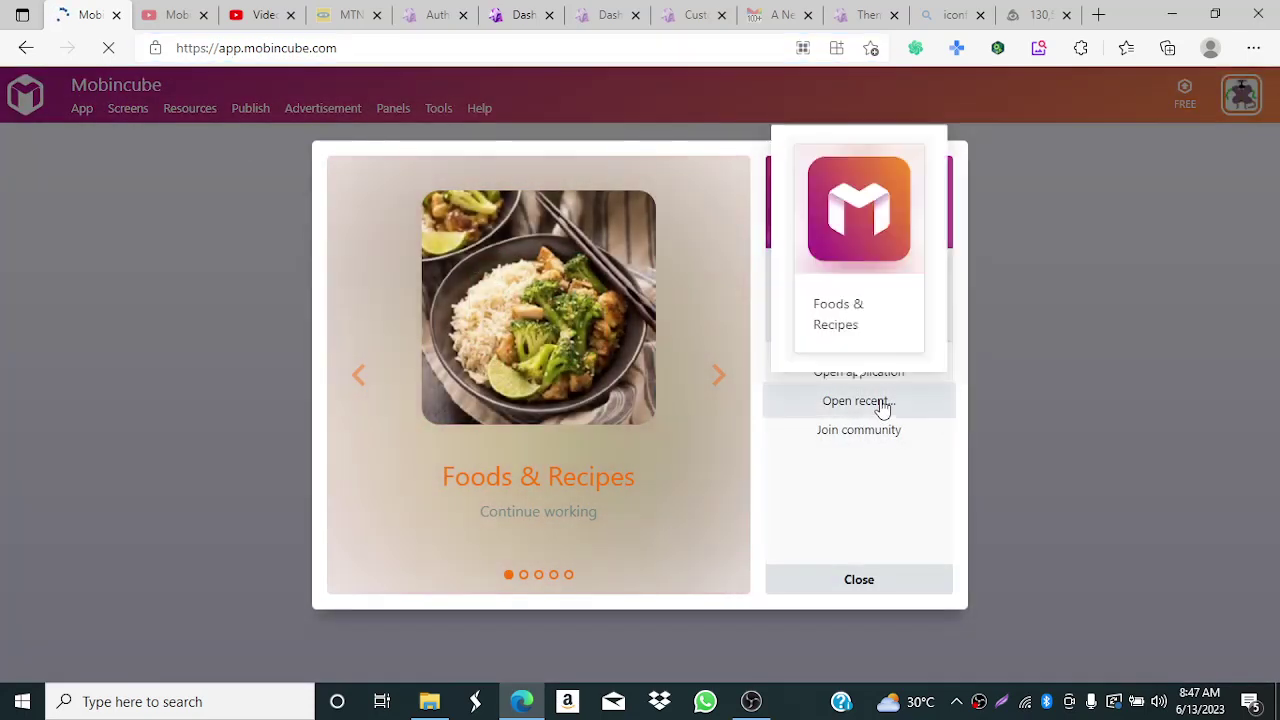
{"action": "left_click", "coordinate": [861, 318]}
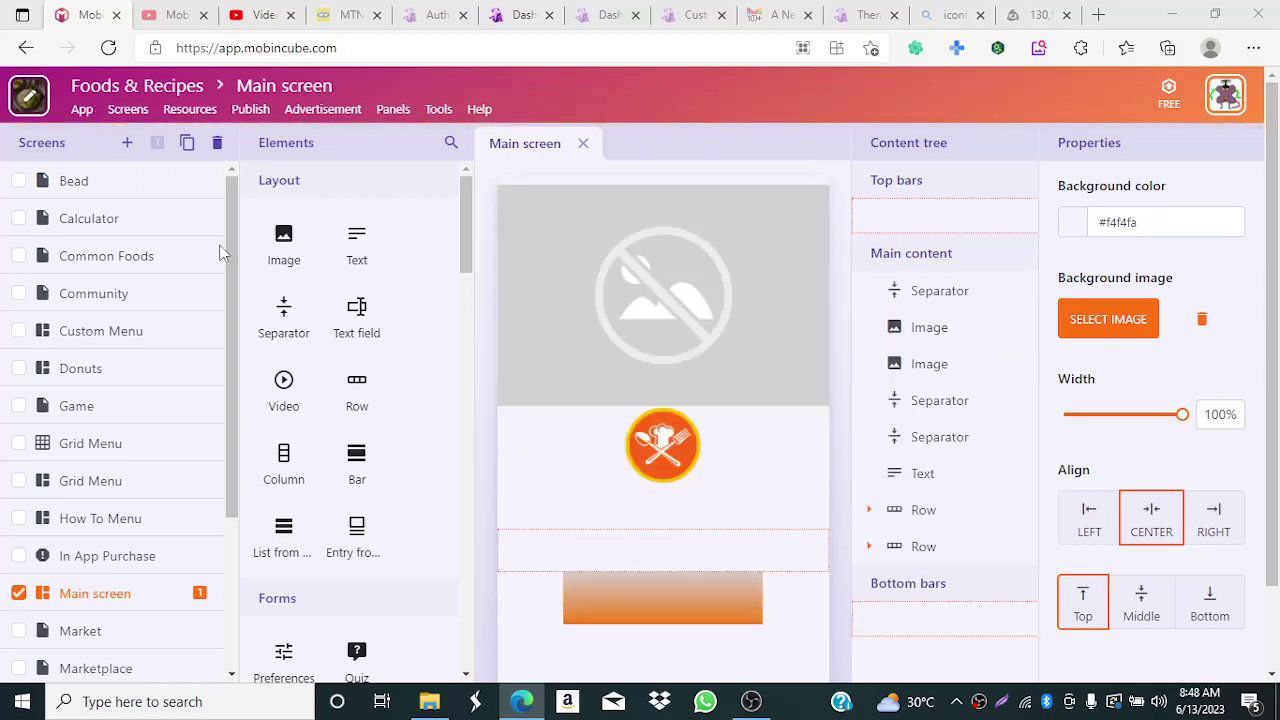
- Replace the Foods & Recipes app's icon with the fruit and juice image R (20) from Downloads
{"action": "left_click", "coordinate": [676, 391]}
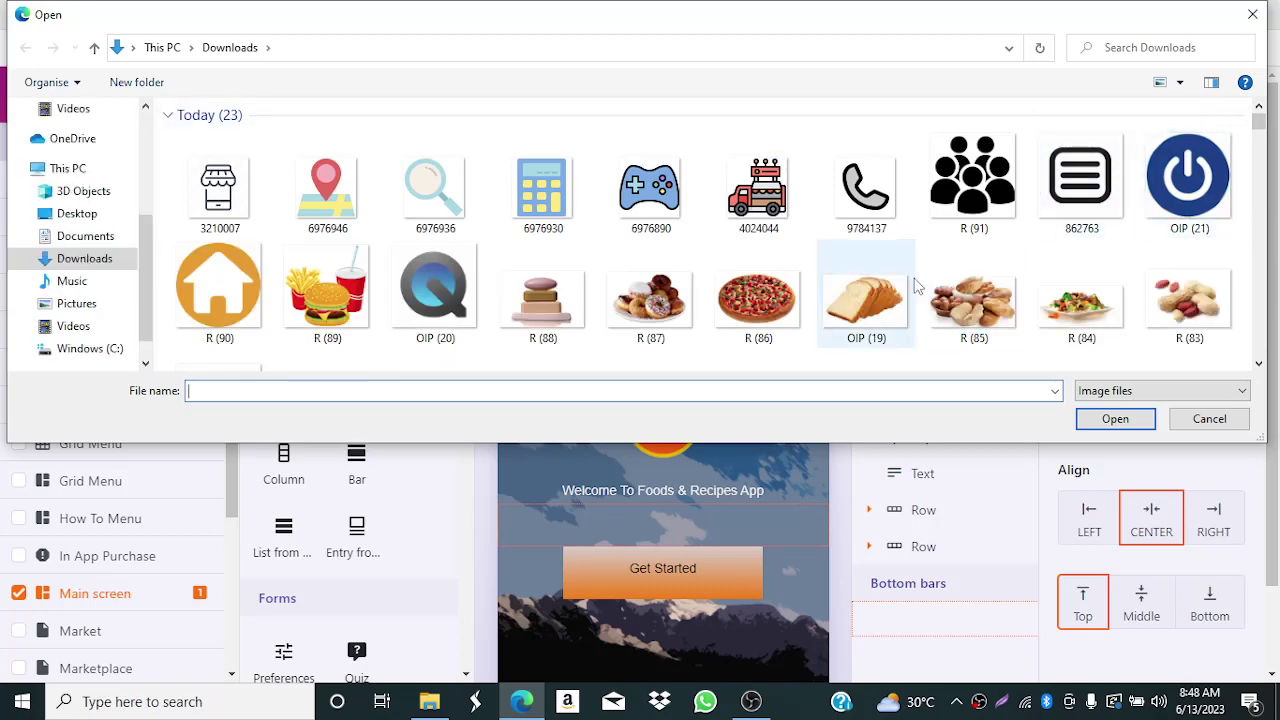
{"action": "left_click_drag", "start_coordinate": [1262, 133], "coordinate": [1264, 157]}
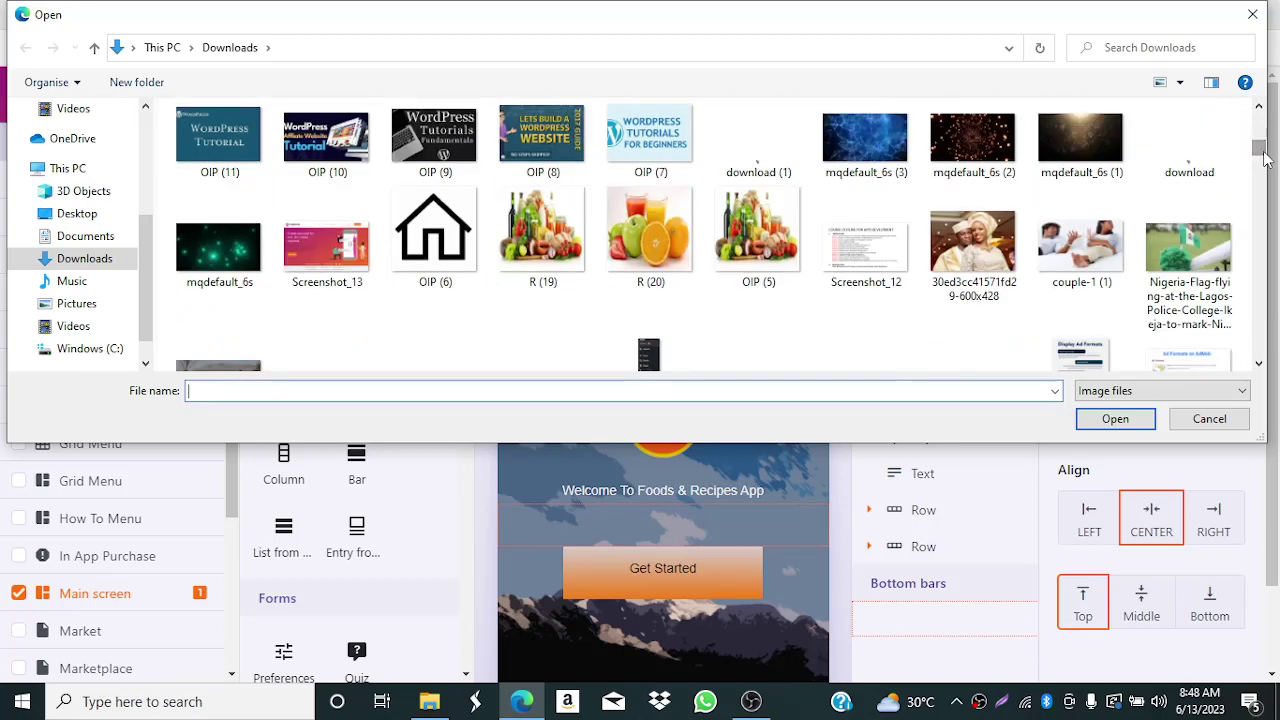
{"action": "left_click", "coordinate": [644, 252]}
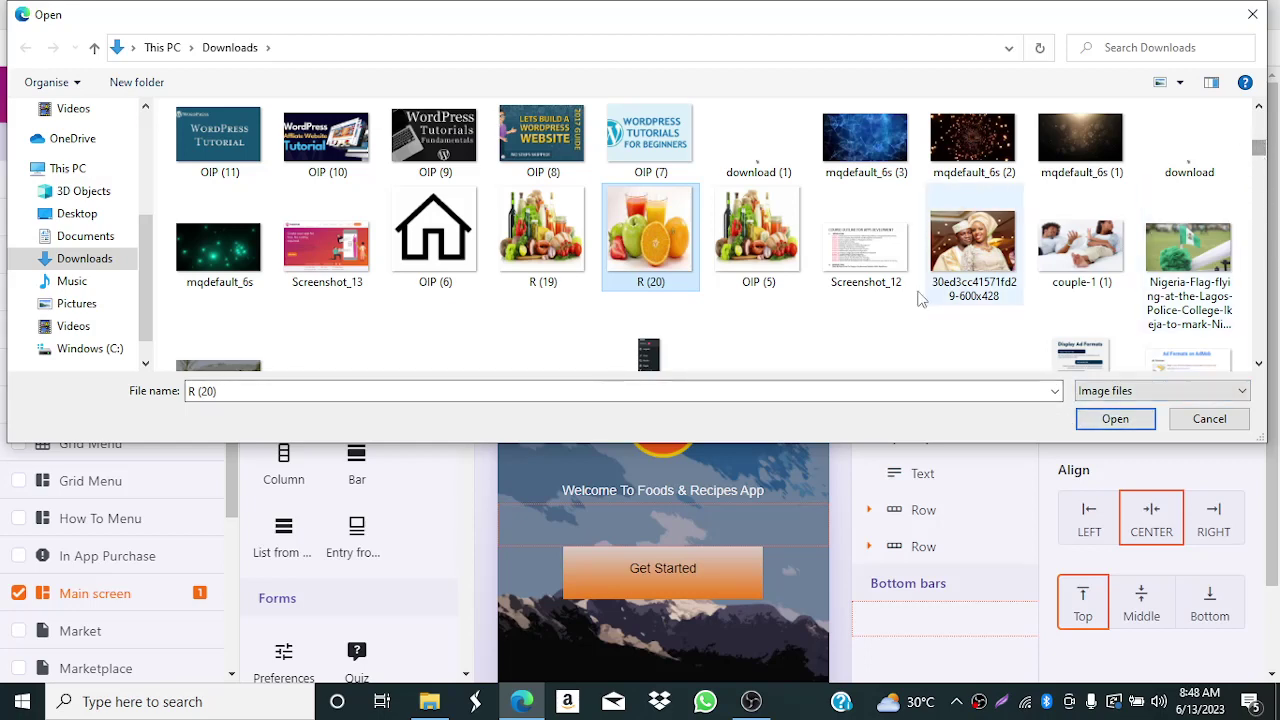
{"action": "left_click", "coordinate": [1150, 424]}
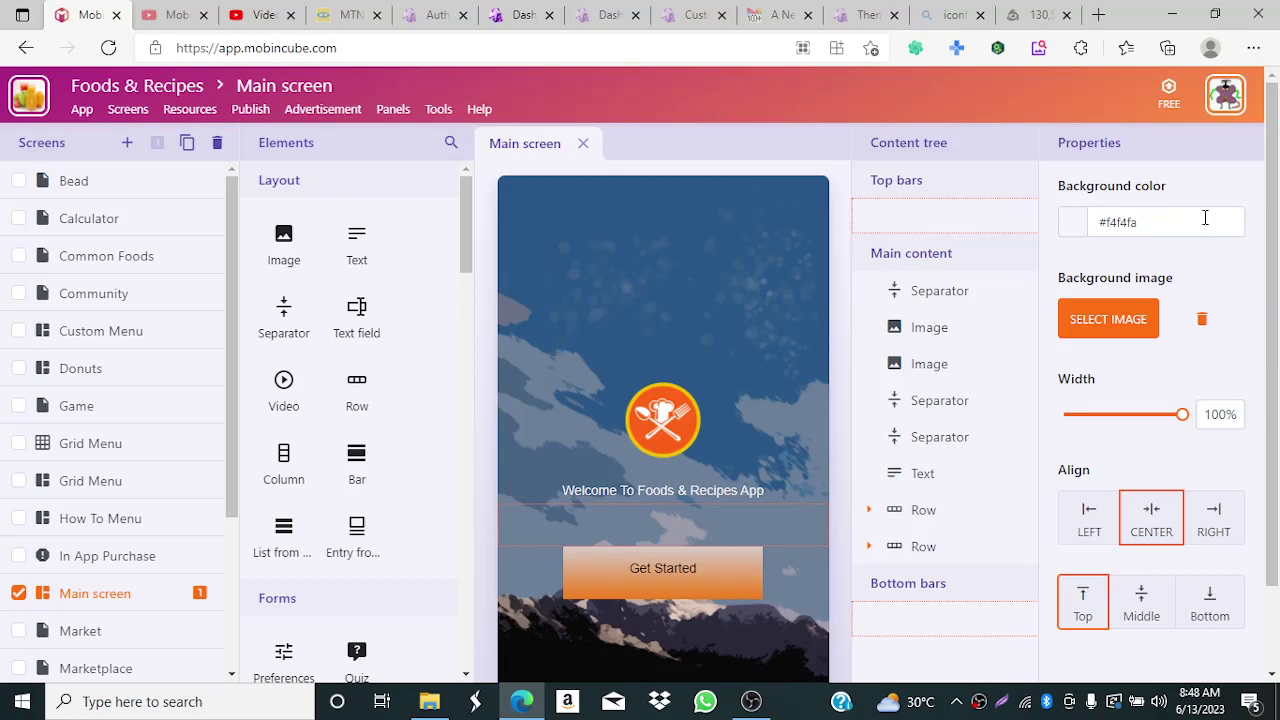
- Open the Menu Screen in the classic editor and switch to the Custom Menu (1) screen for editing
{"action": "left_click_drag", "start_coordinate": [1277, 236], "coordinate": [1243, 191]}
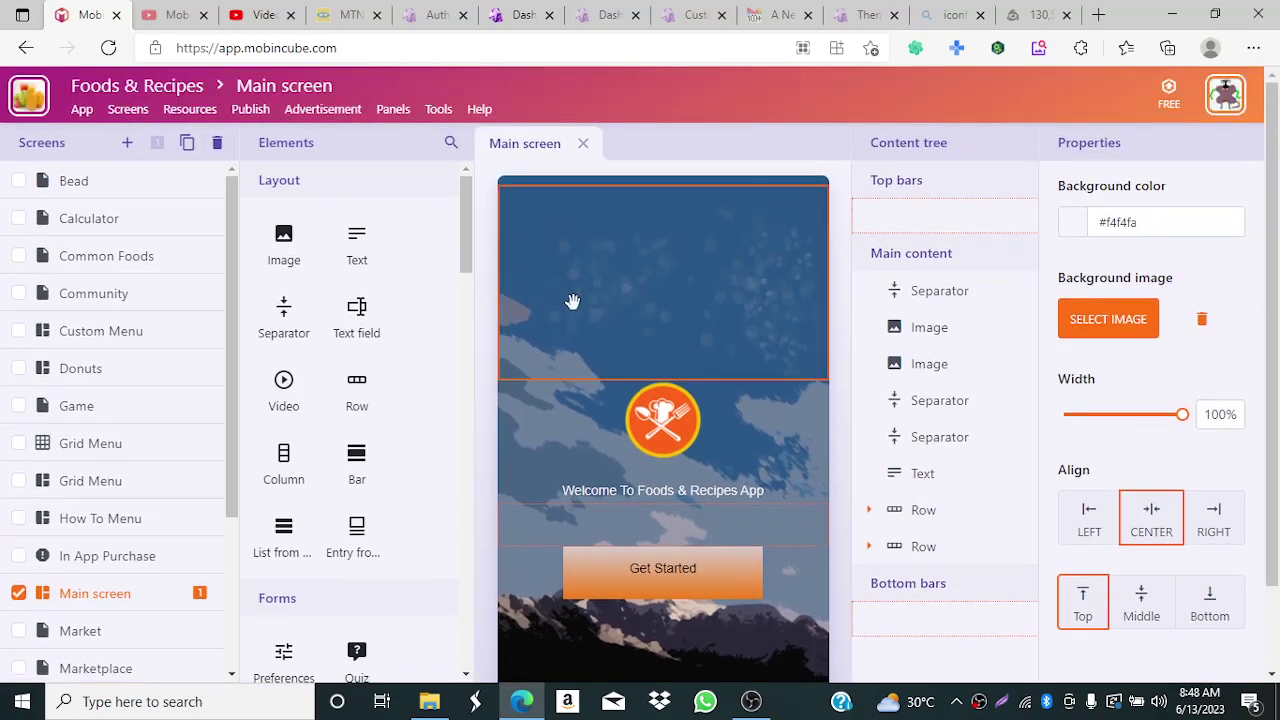
{"action": "left_click_drag", "start_coordinate": [234, 294], "coordinate": [187, 507]}
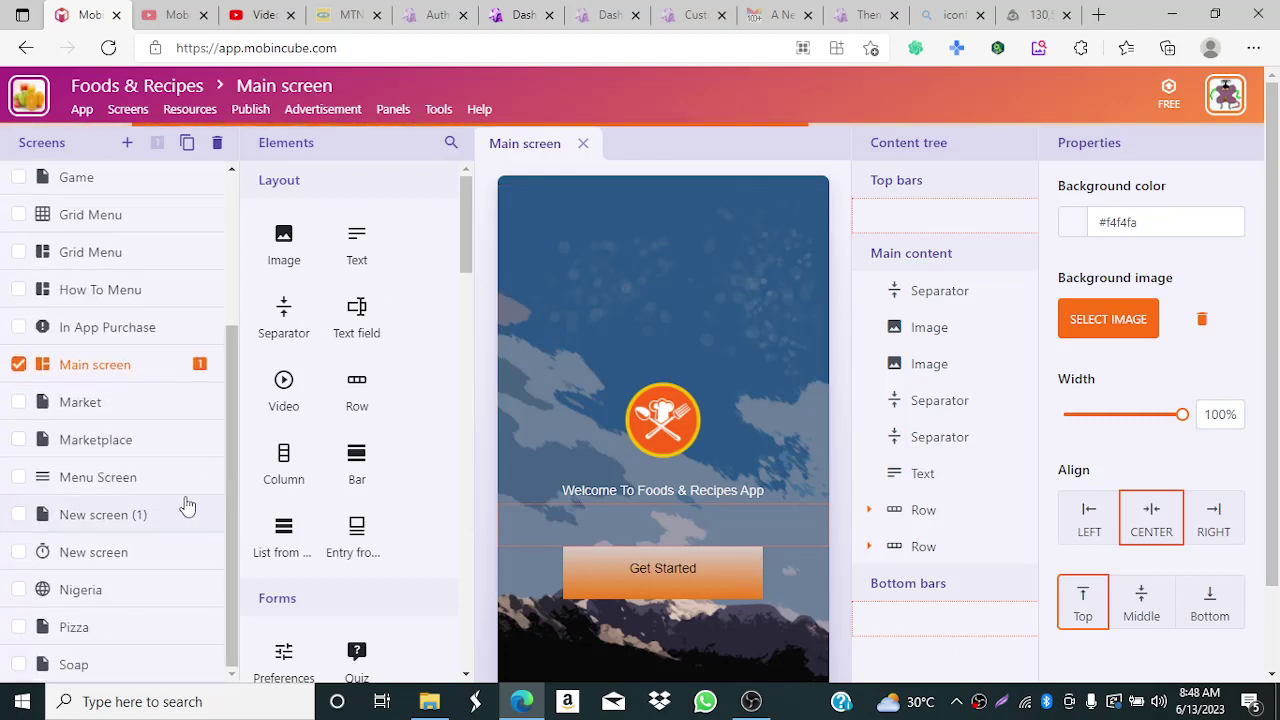
{"action": "left_click", "coordinate": [140, 484]}
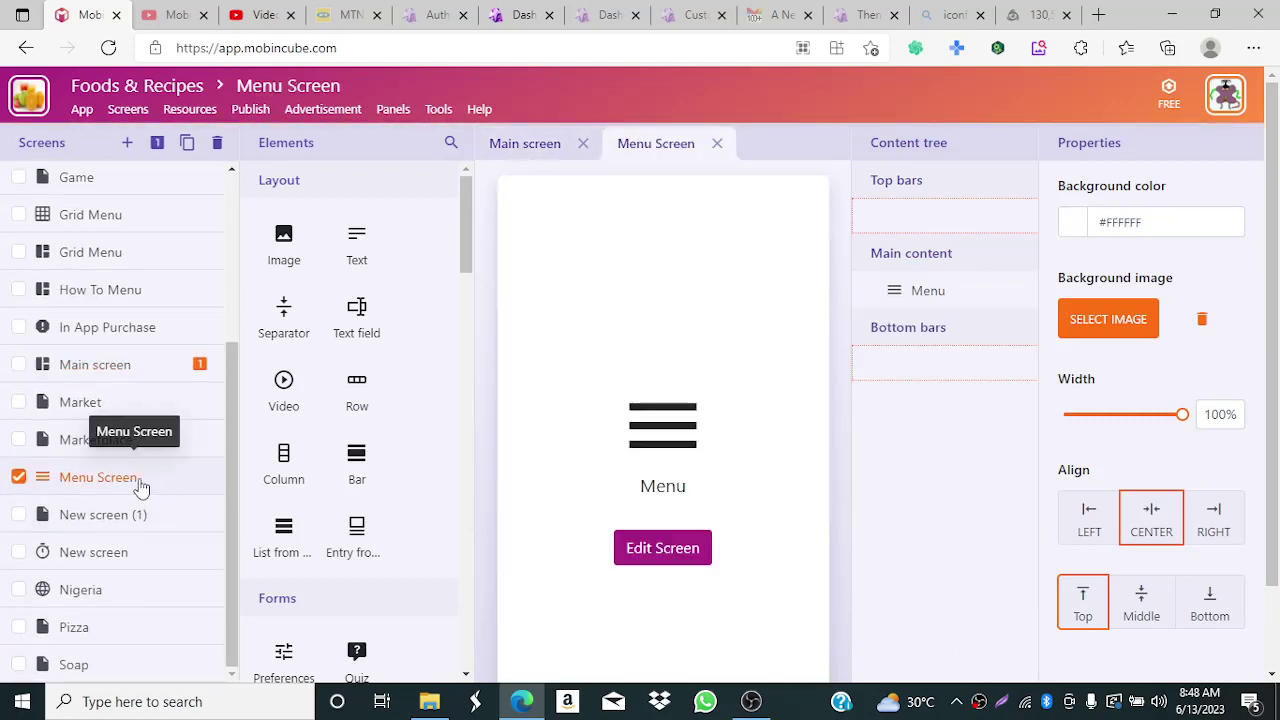
{"action": "left_click", "coordinate": [661, 547]}
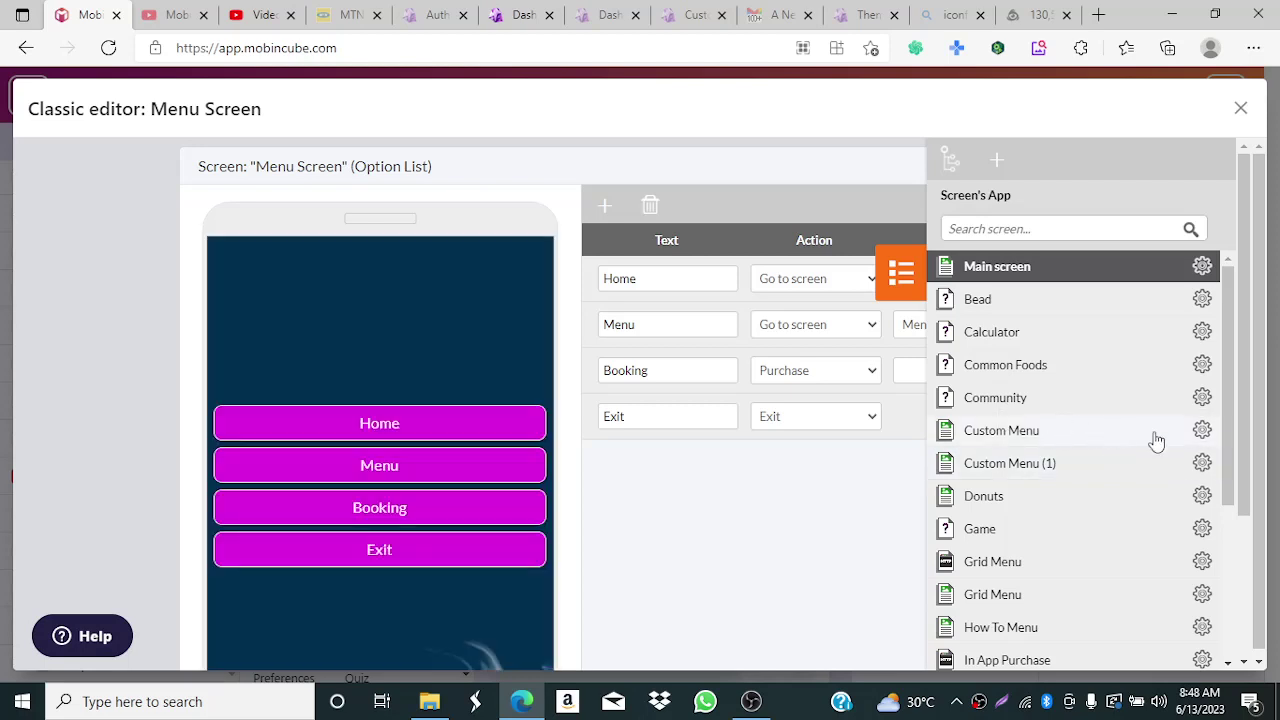
{"action": "left_click", "coordinate": [1202, 466]}
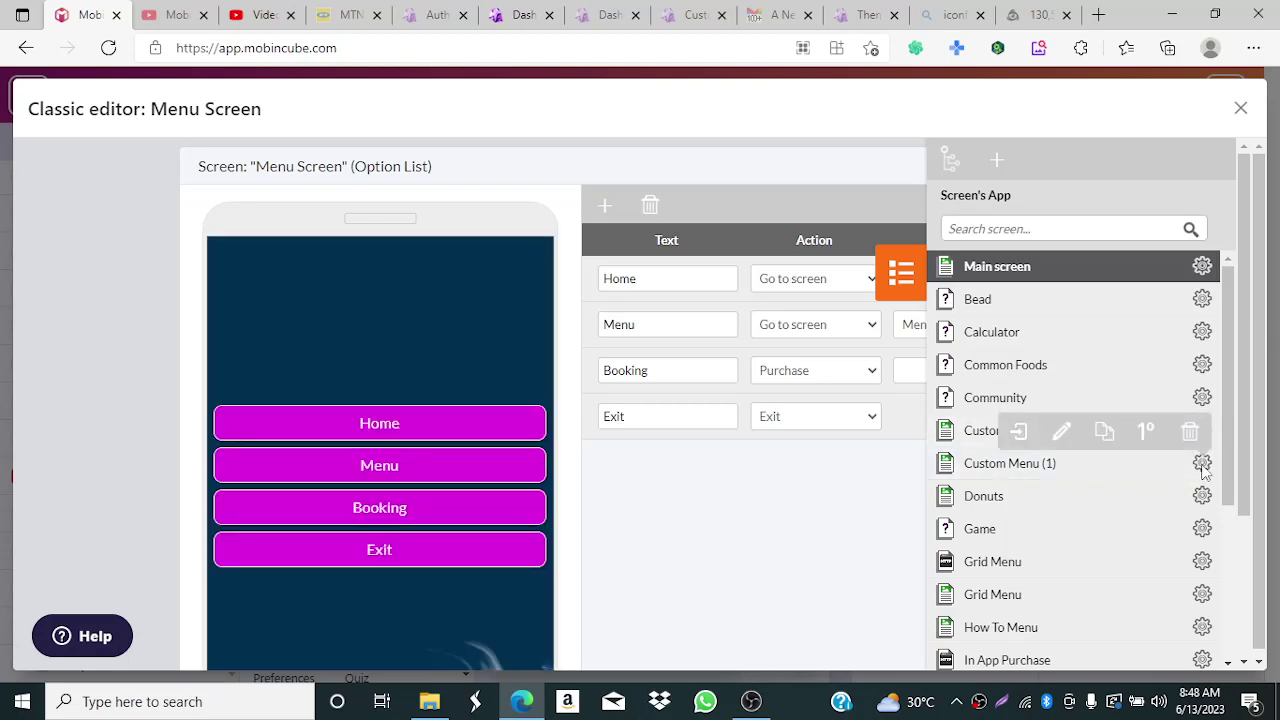
{"action": "left_click", "coordinate": [1028, 445]}
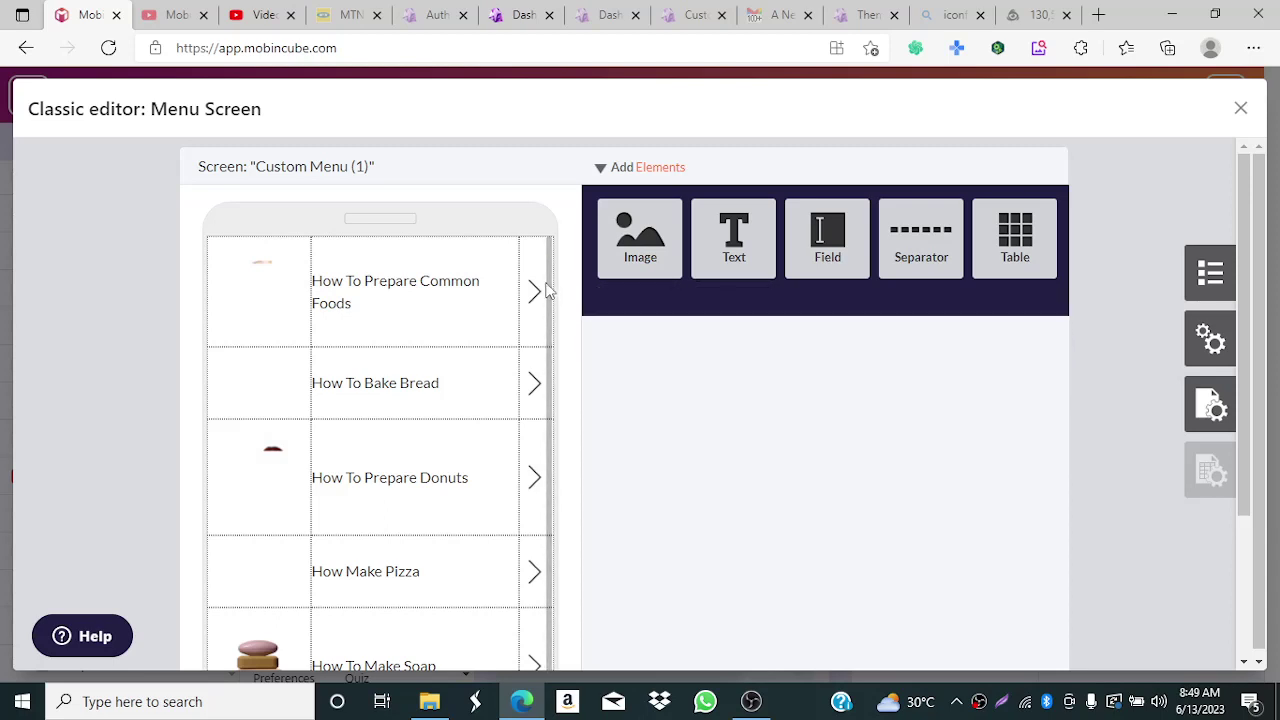
- Set the How To Prepare Common Foods row's action to Go to screen with Common Foods as the target
{"action": "left_click_drag", "start_coordinate": [549, 289], "coordinate": [553, 364]}
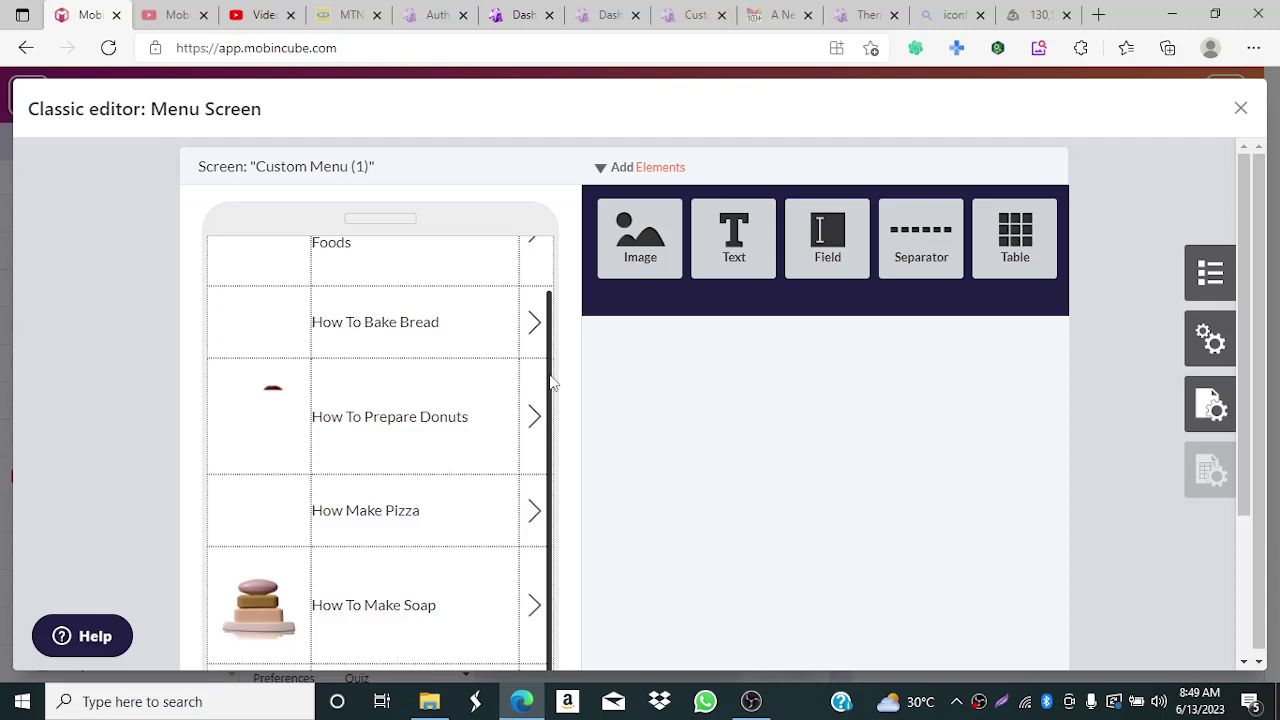
{"action": "left_click_drag", "start_coordinate": [551, 320], "coordinate": [560, 256]}
{"action": "mouse_move", "coordinate": [340, 306]}
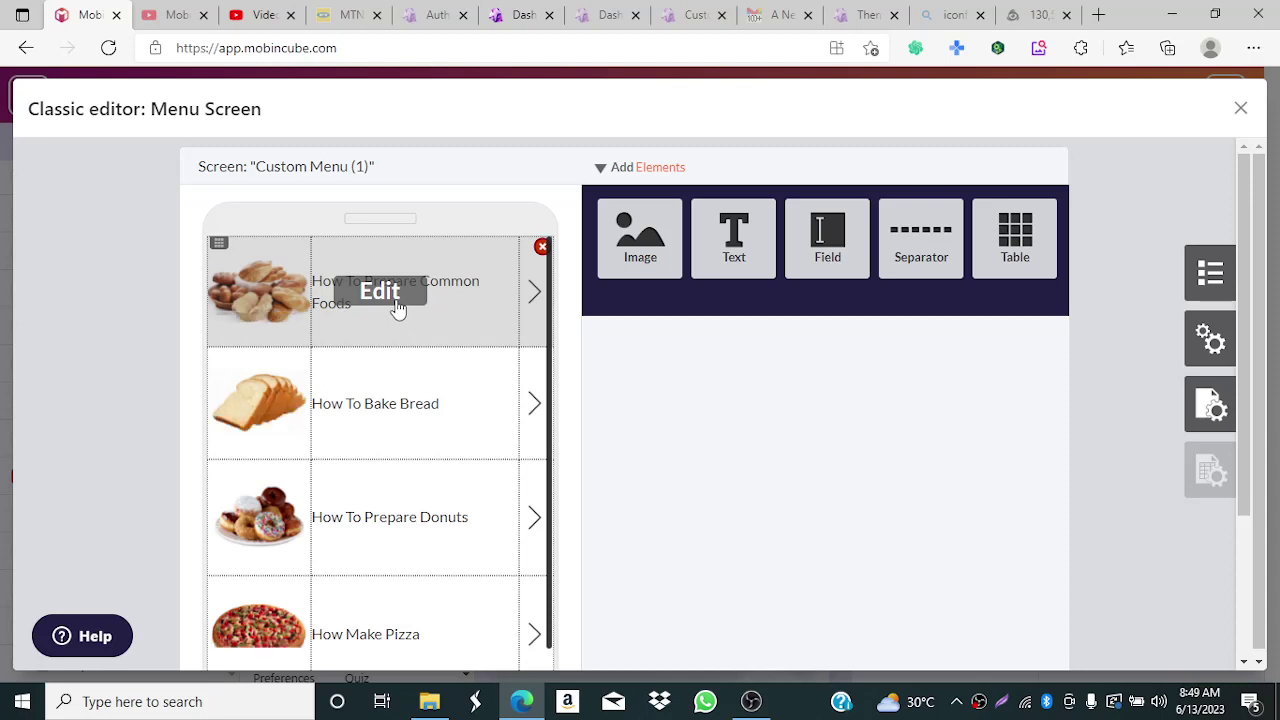
{"action": "left_click", "coordinate": [398, 309]}
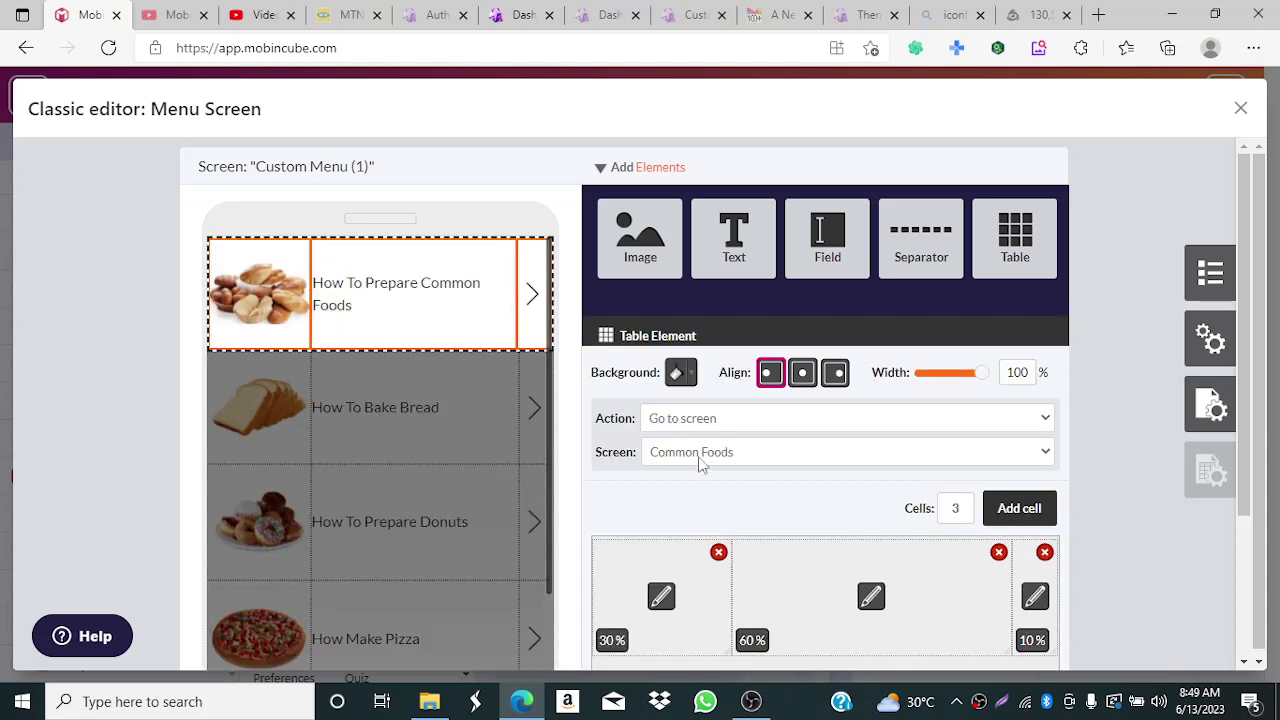
{"action": "left_click", "coordinate": [786, 428]}
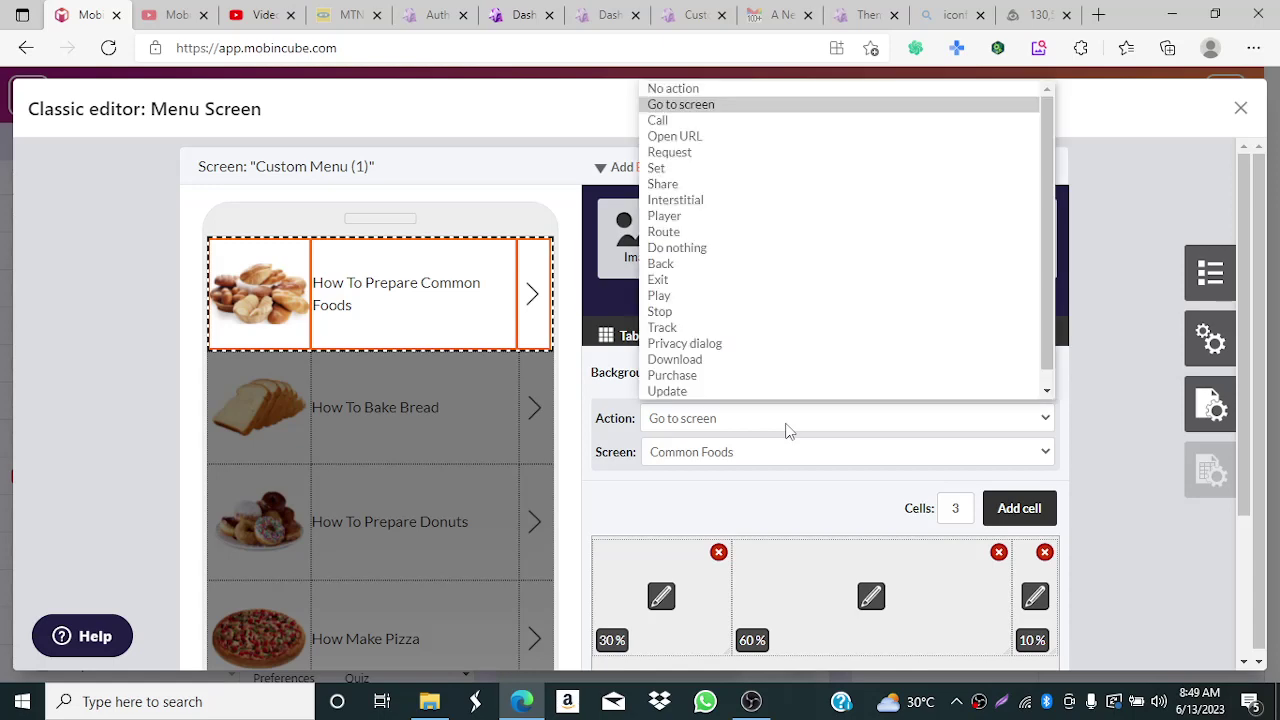
{"action": "left_click", "coordinate": [743, 105]}
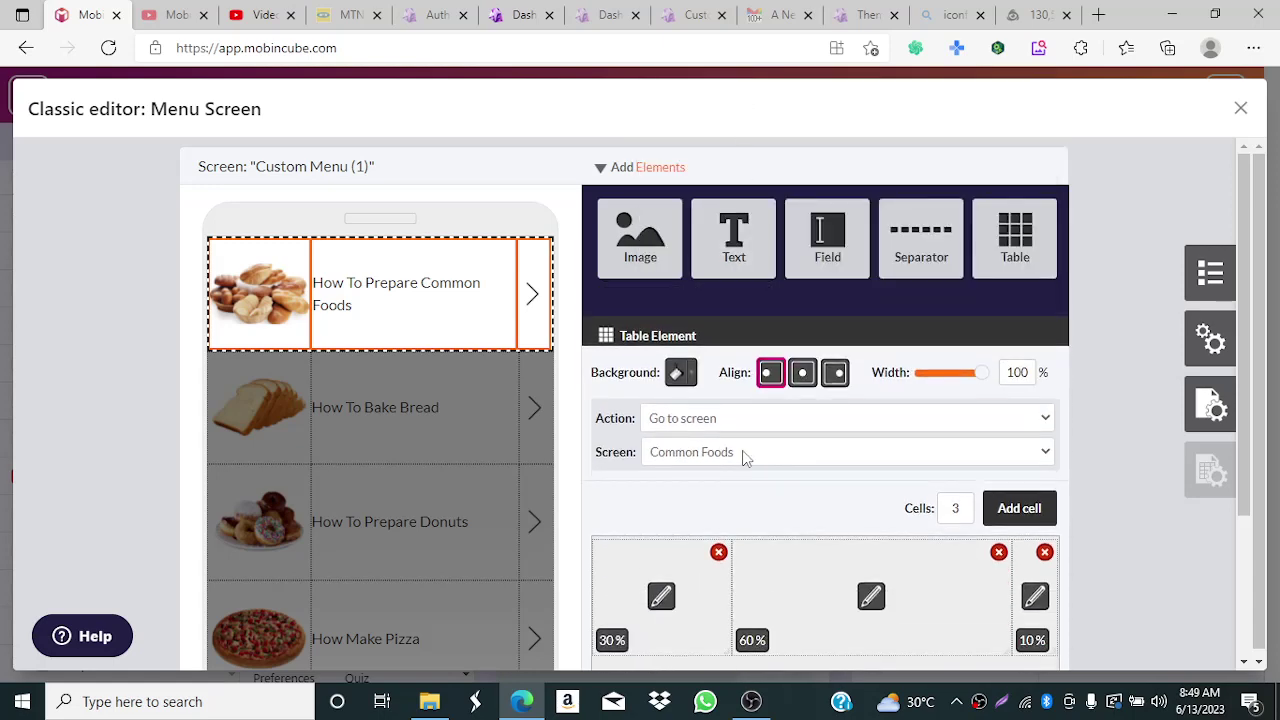
{"action": "left_click", "coordinate": [743, 457]}
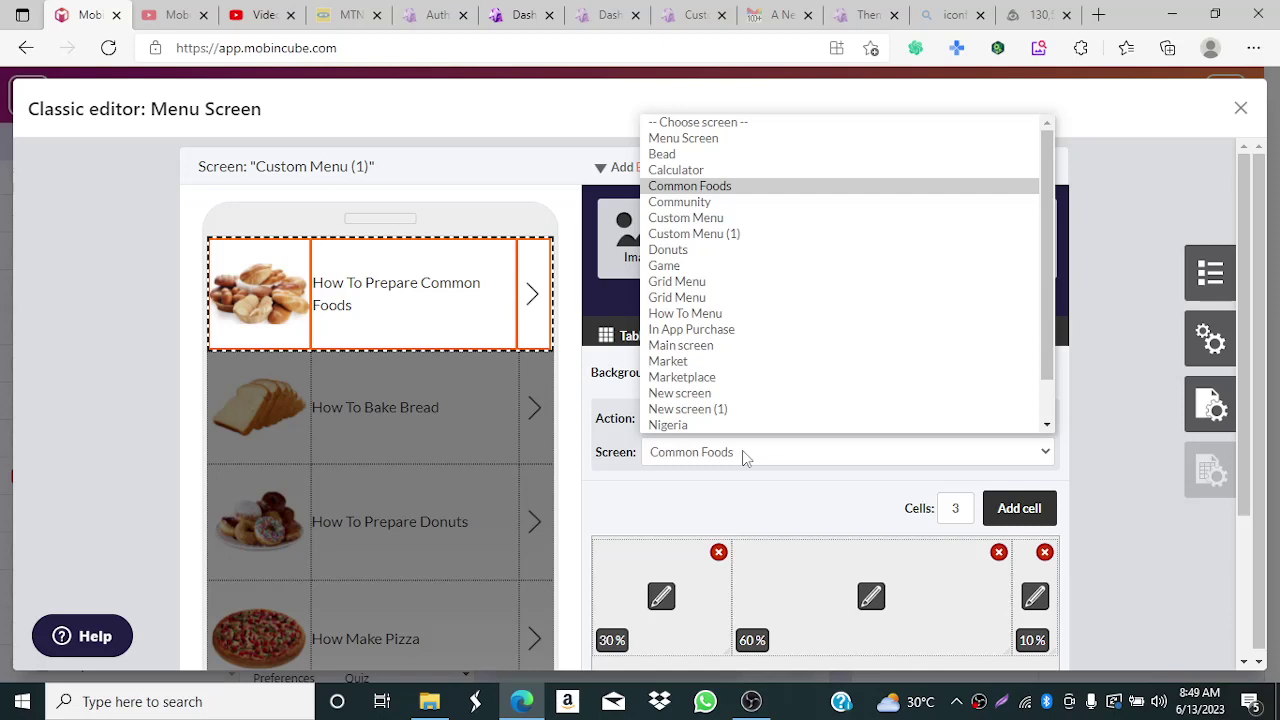
{"action": "left_click", "coordinate": [735, 187]}
- Make the How To Bake Bread row go to the Bead screen
{"action": "left_click", "coordinate": [347, 422]}
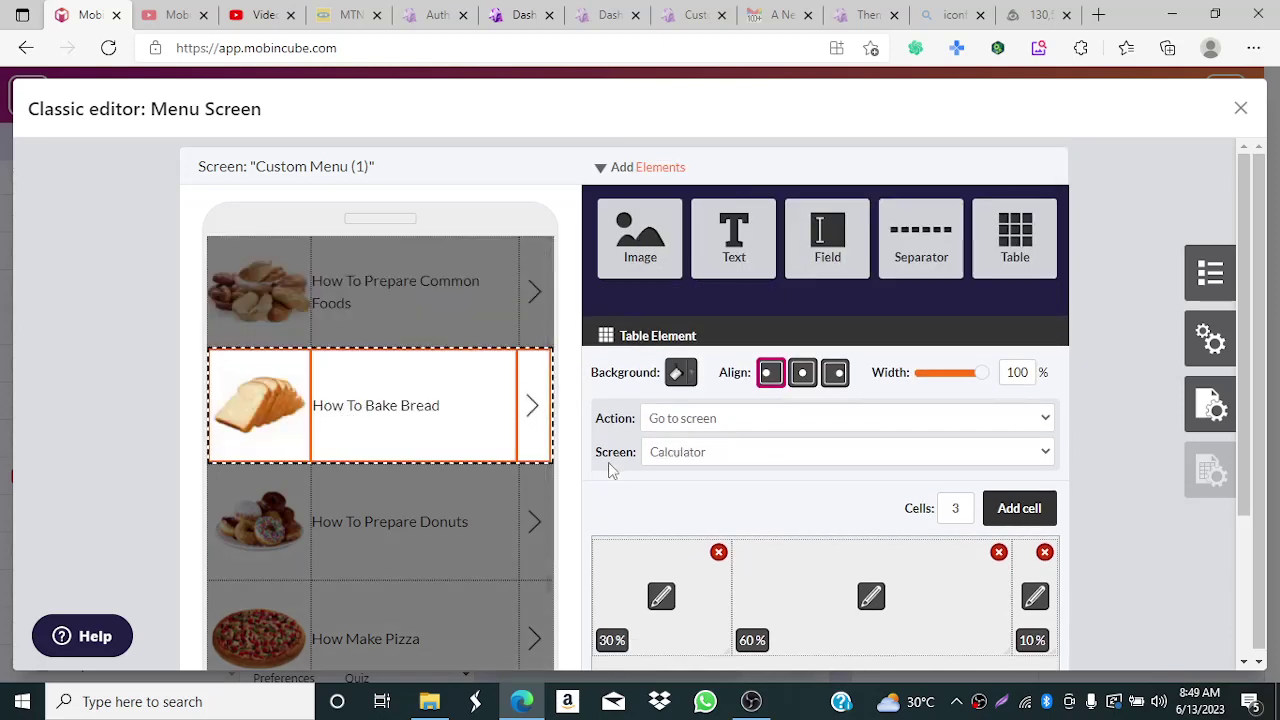
{"action": "left_click", "coordinate": [748, 420]}
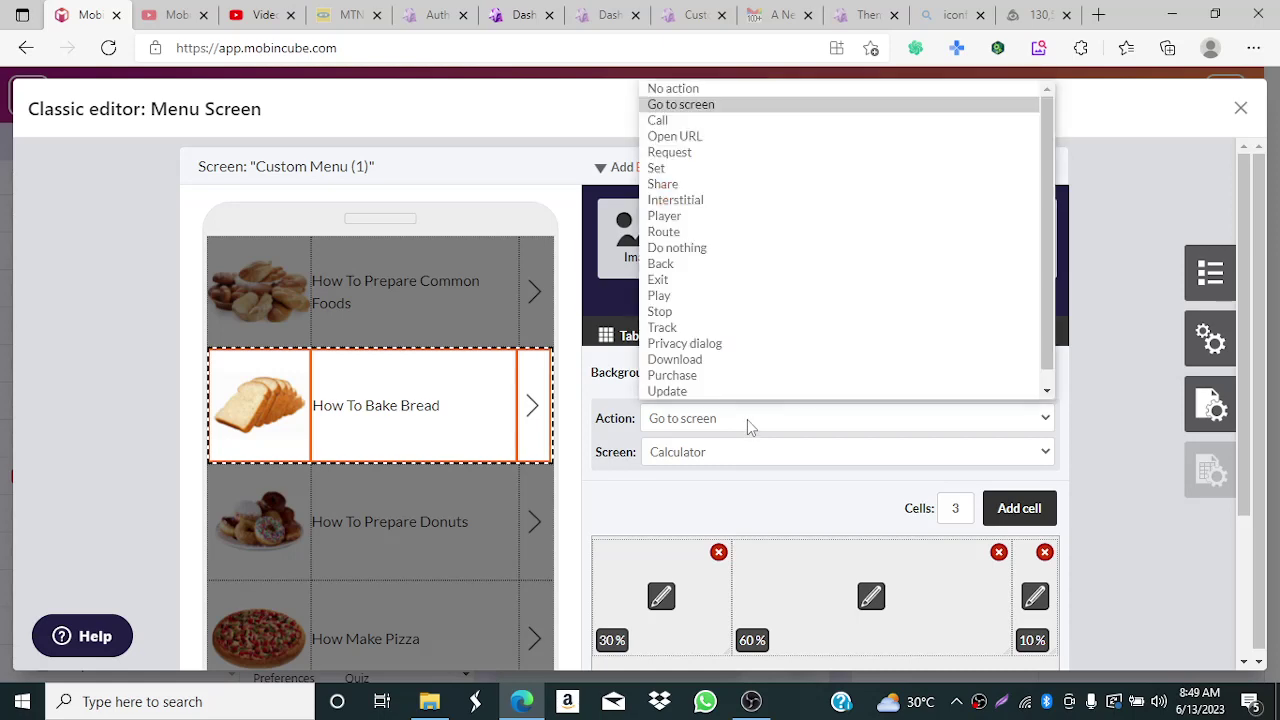
{"action": "left_click", "coordinate": [717, 106]}
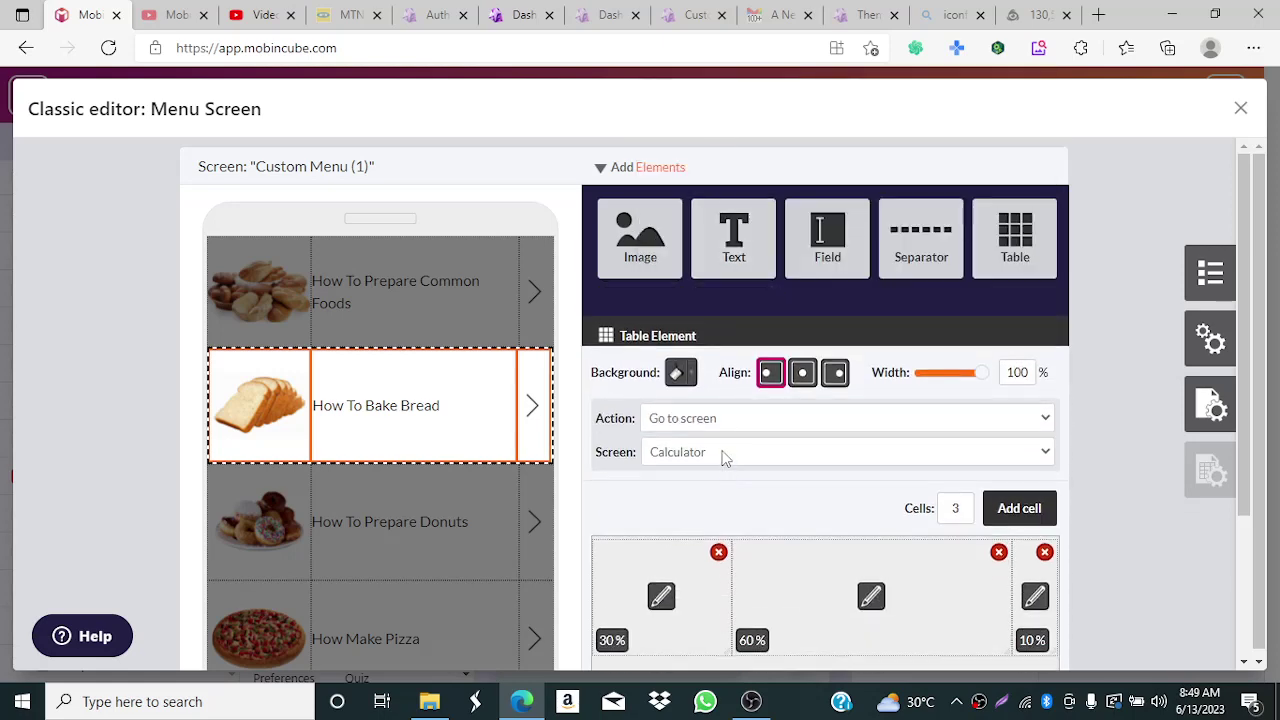
{"action": "left_click", "coordinate": [726, 455]}
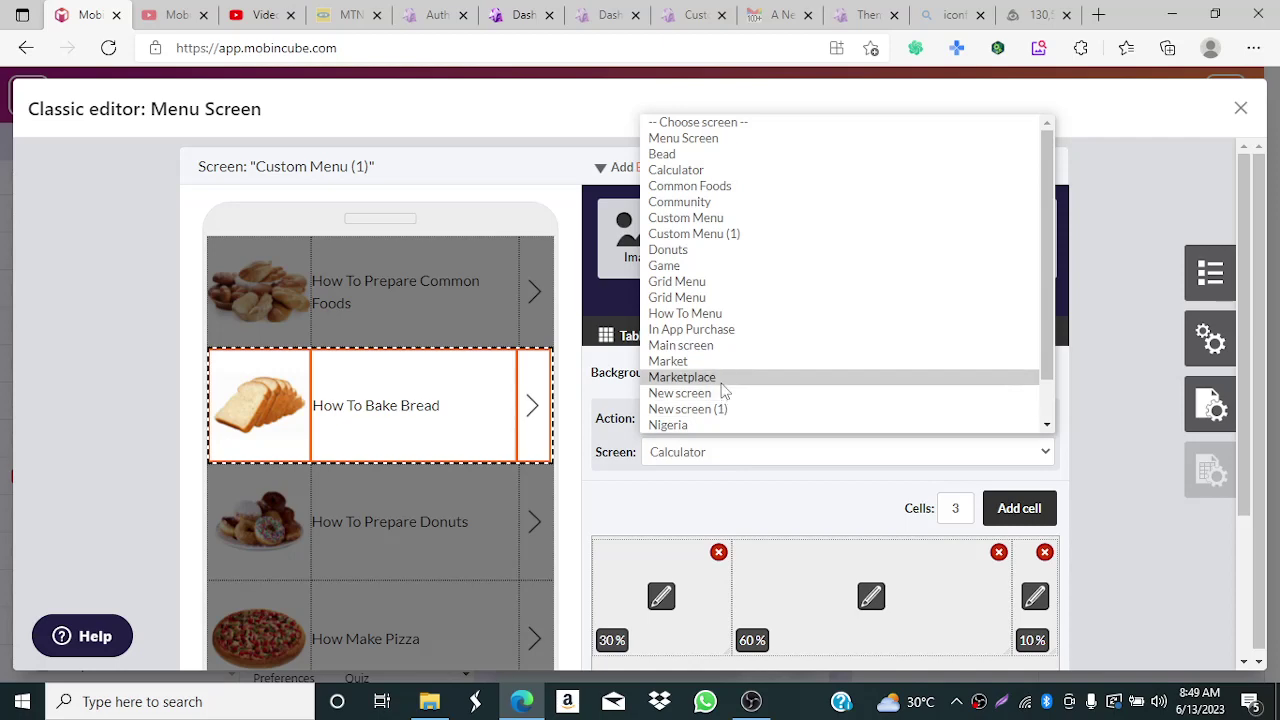
{"action": "left_click", "coordinate": [757, 155]}
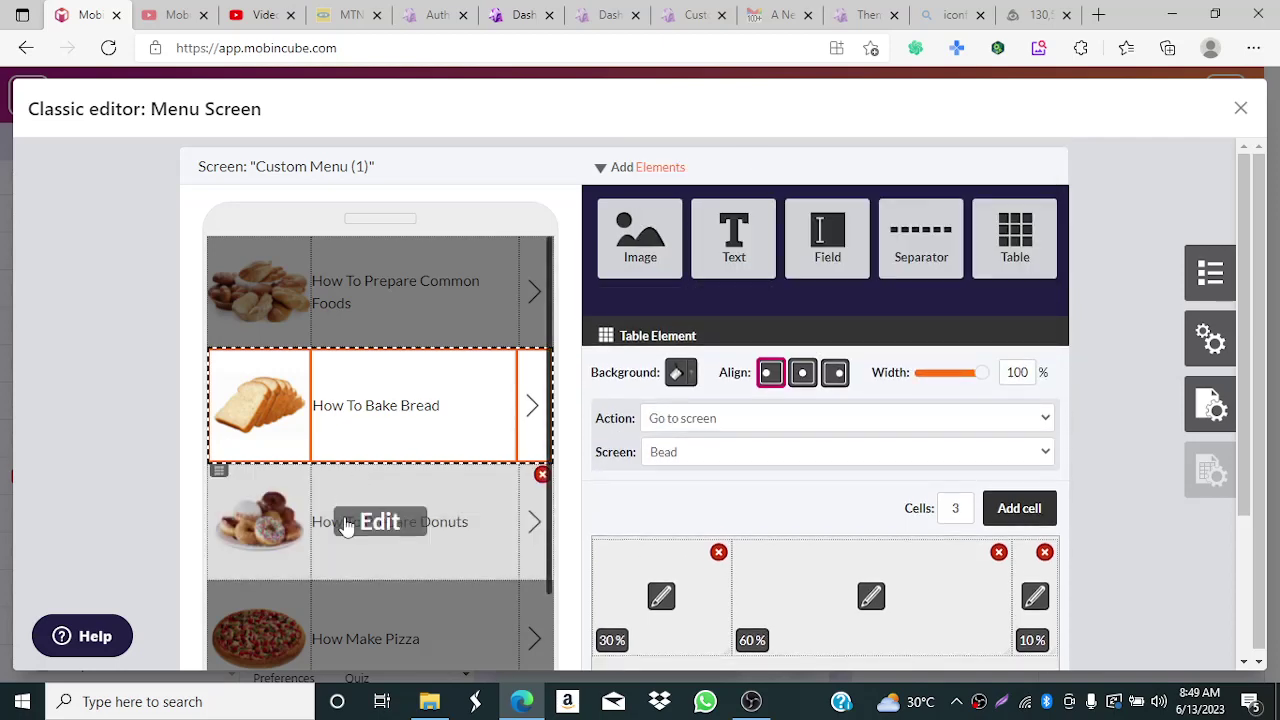
- Make the How To Prepare Donuts row go to the Donuts screen
{"action": "left_click", "coordinate": [345, 530]}
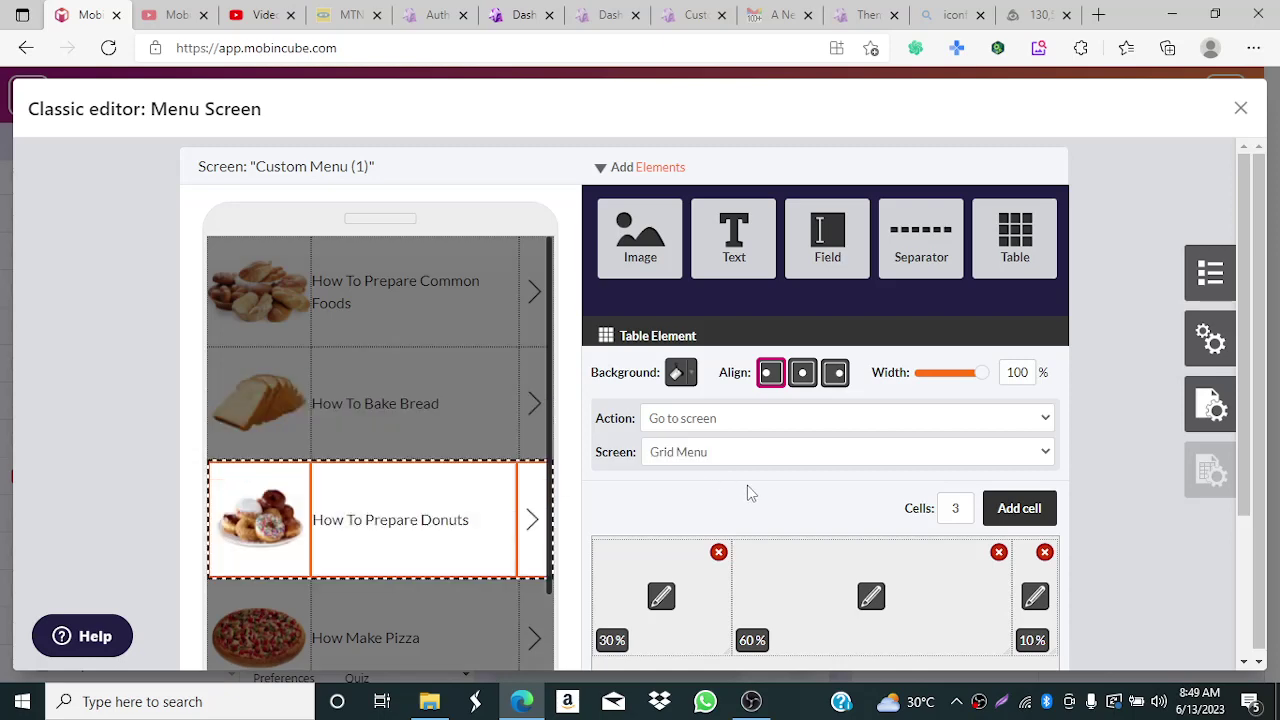
{"action": "left_click", "coordinate": [733, 420]}
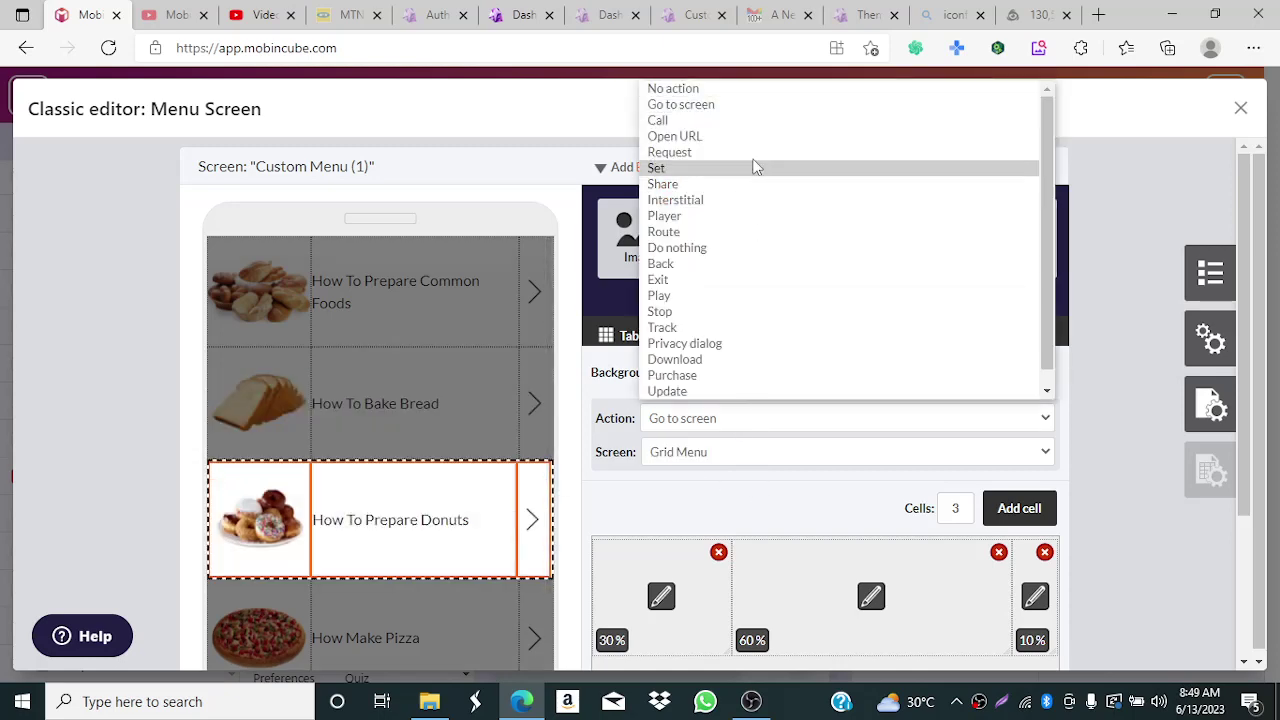
{"action": "left_click", "coordinate": [740, 106]}
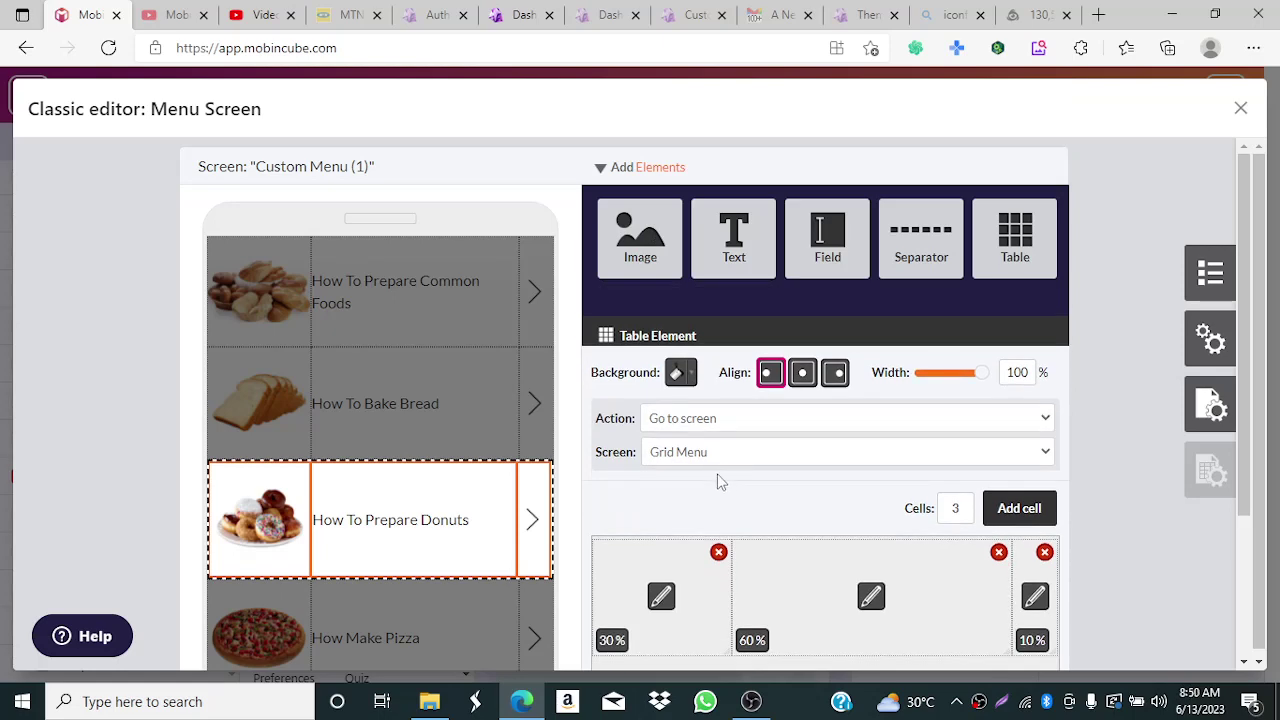
{"action": "left_click", "coordinate": [718, 455]}
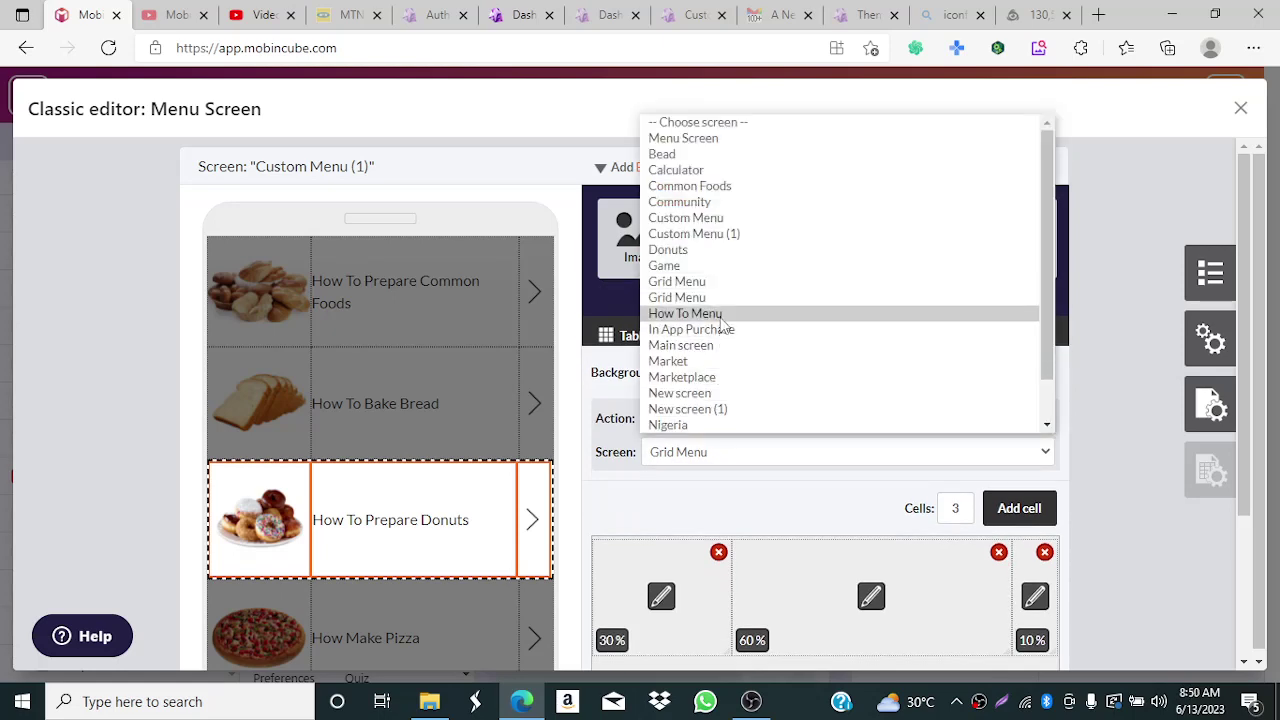
{"action": "left_click", "coordinate": [763, 251]}
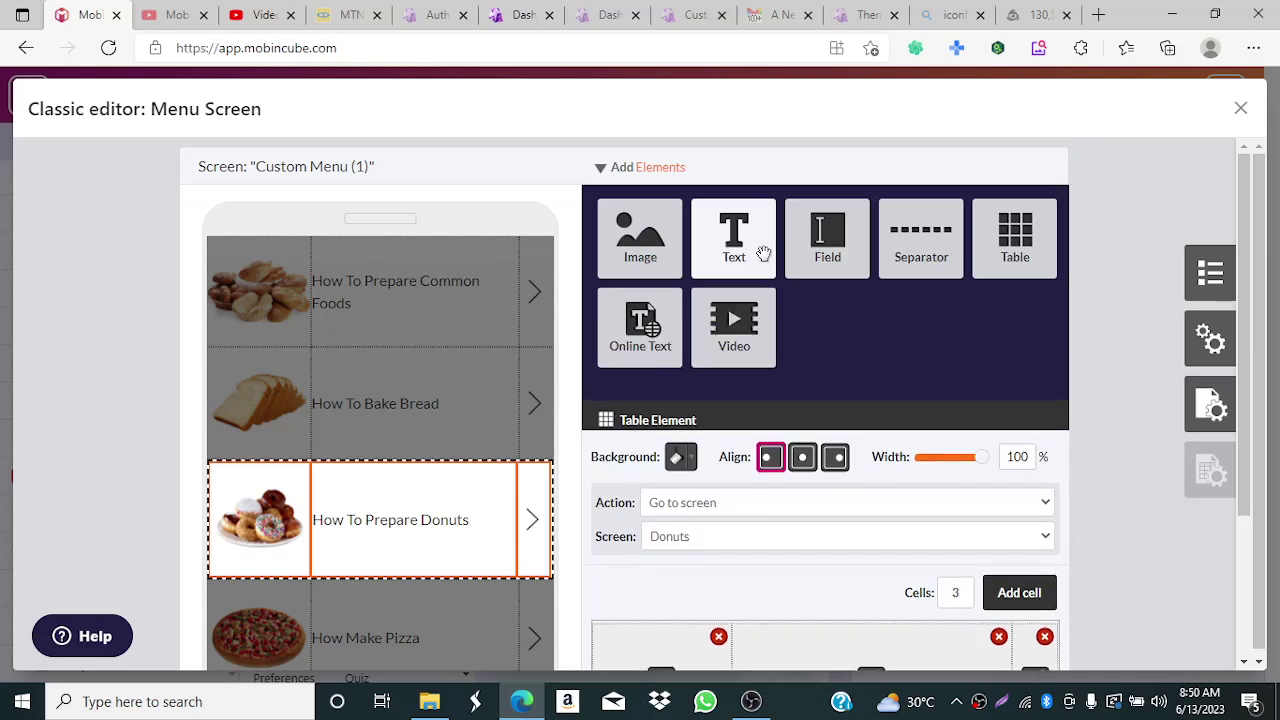
- Link the How Make Pizza row to the Pizza screen using the Go to screen action
{"action": "left_click", "coordinate": [409, 651]}
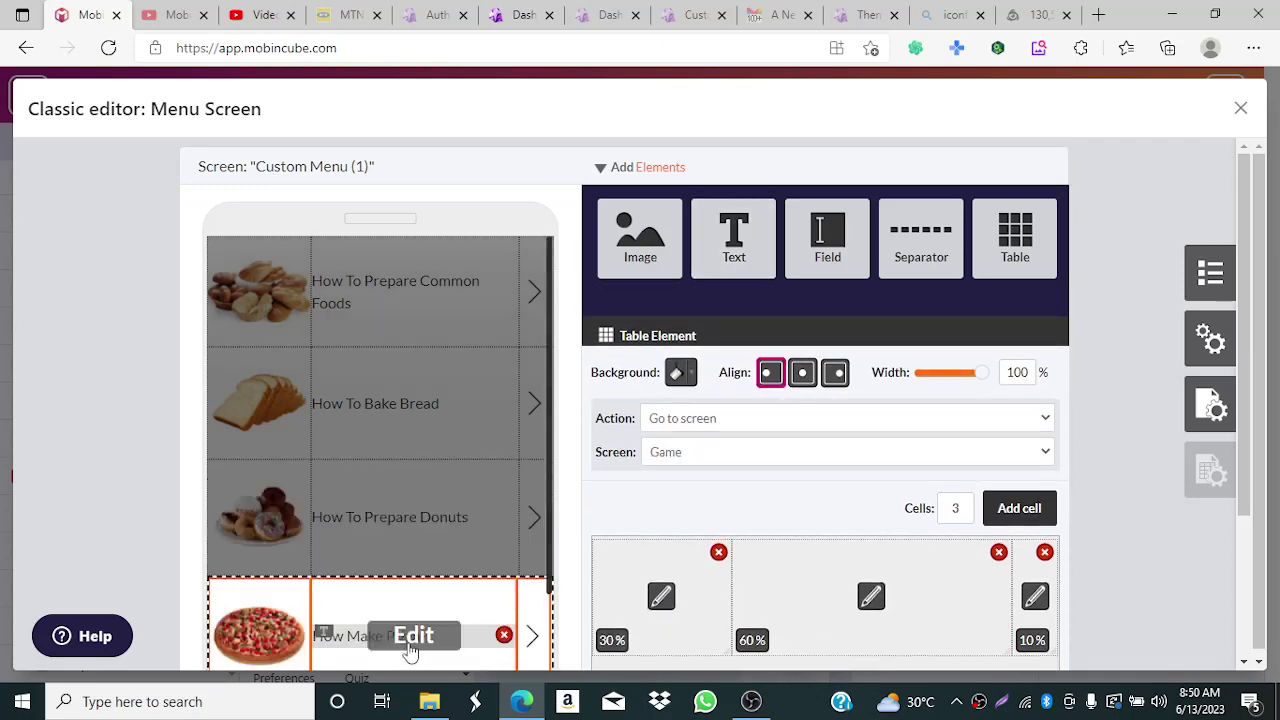
{"action": "left_click", "coordinate": [702, 422]}
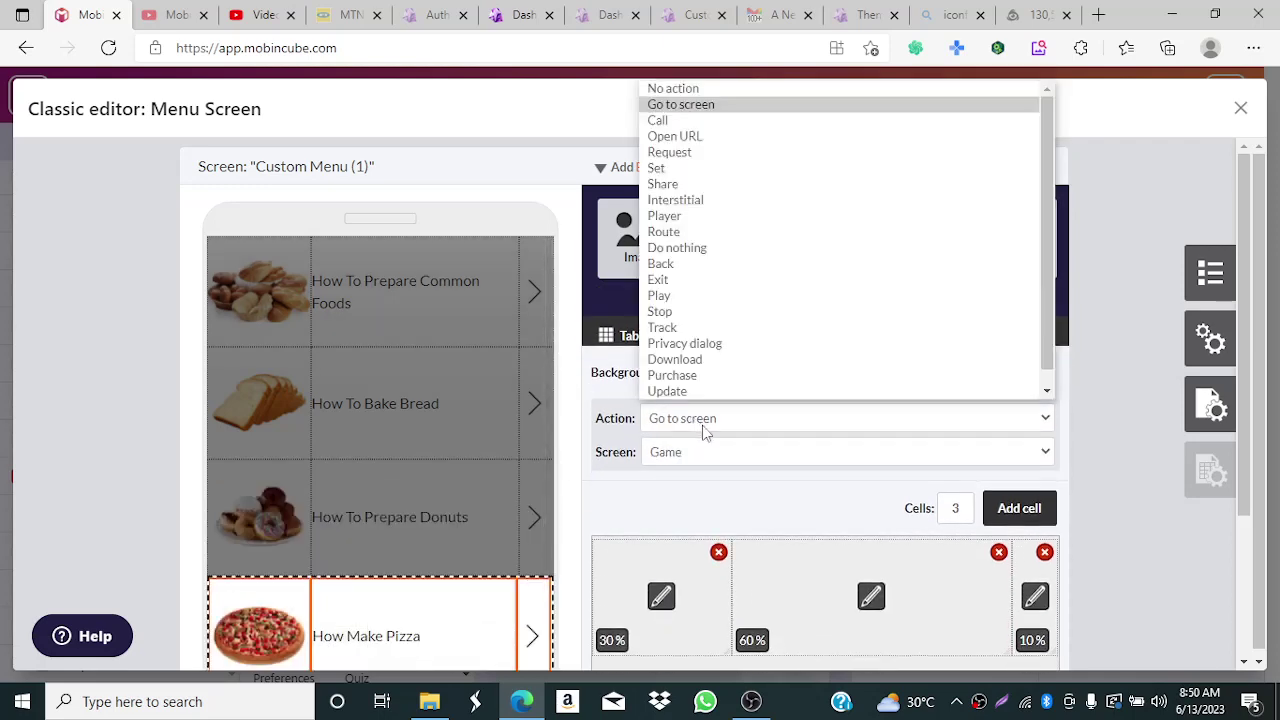
{"action": "left_click", "coordinate": [704, 105]}
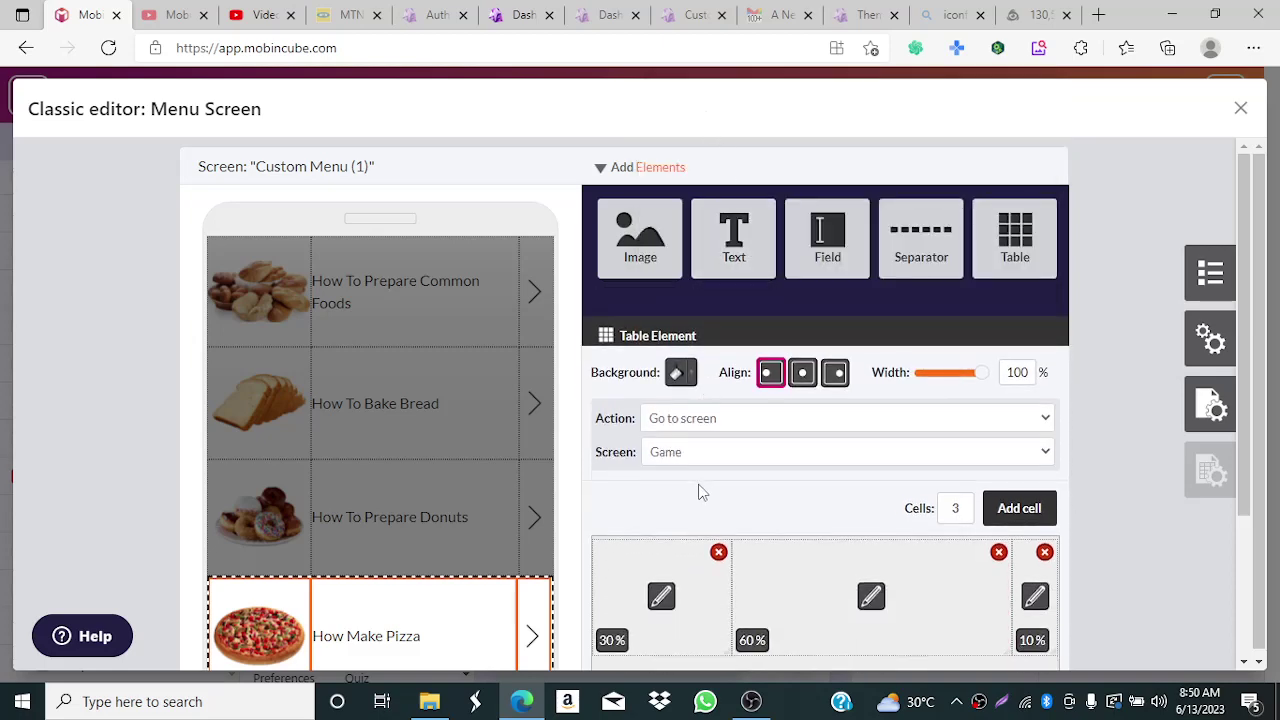
{"action": "left_click", "coordinate": [704, 452]}
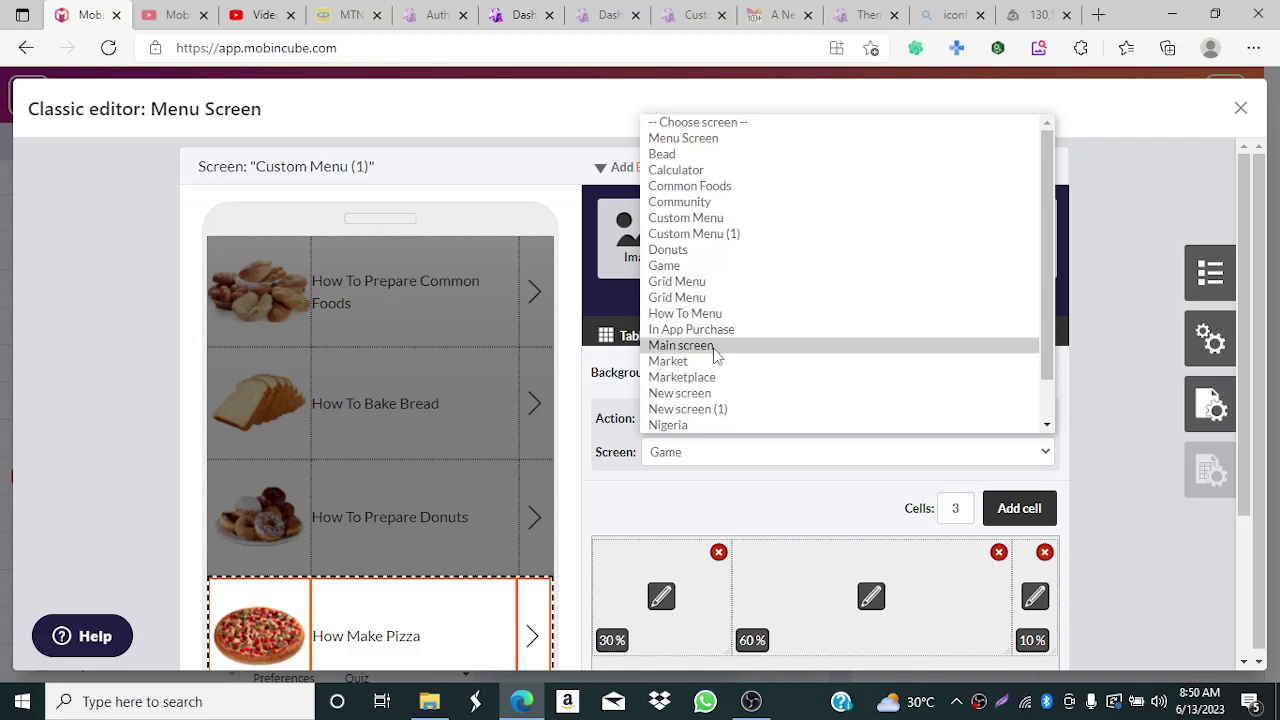
{"action": "left_click_drag", "start_coordinate": [1046, 310], "coordinate": [1058, 405]}
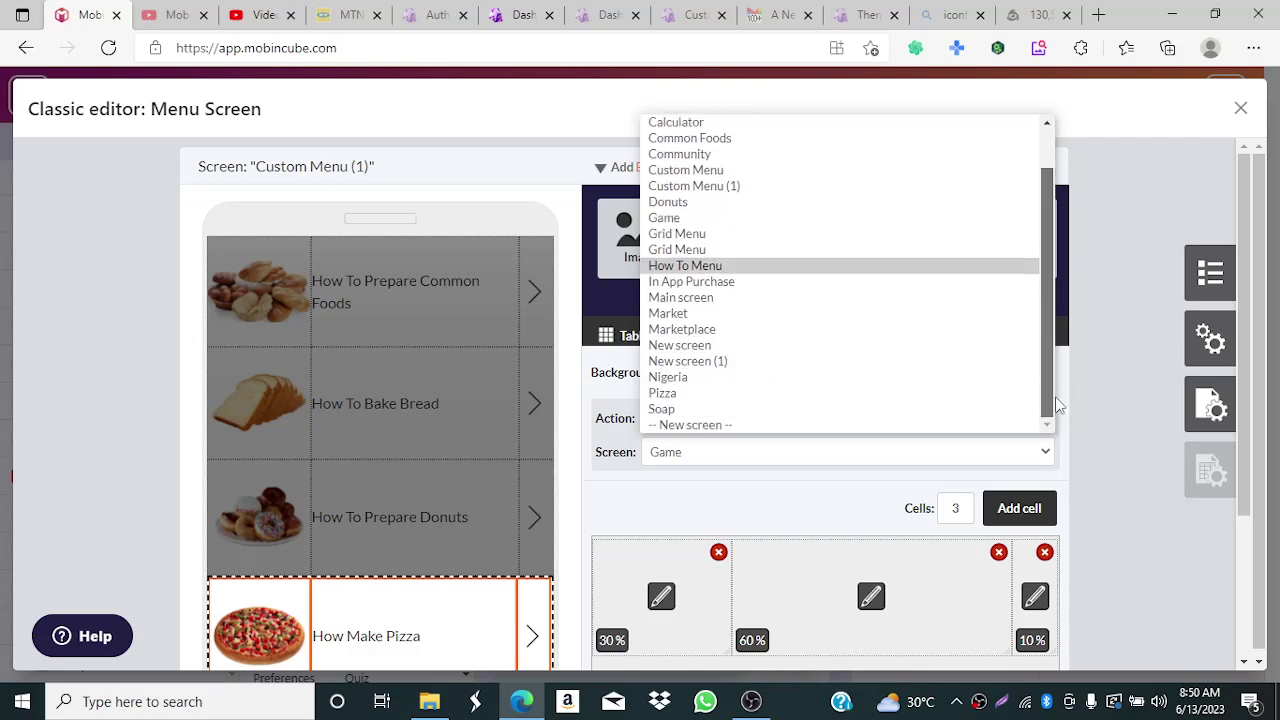
{"action": "left_click", "coordinate": [820, 395]}
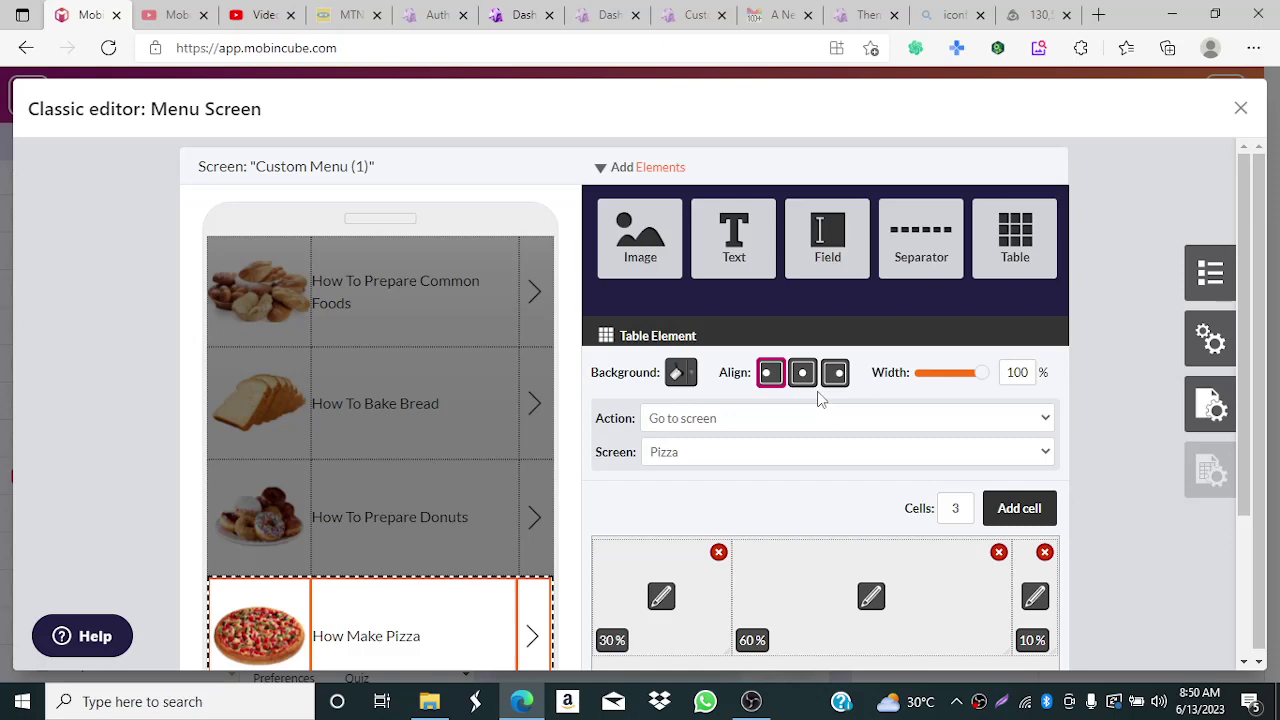
- Link the How To Make Soap row to the Soap screen using the Go to screen action
{"action": "left_click", "coordinate": [551, 326]}
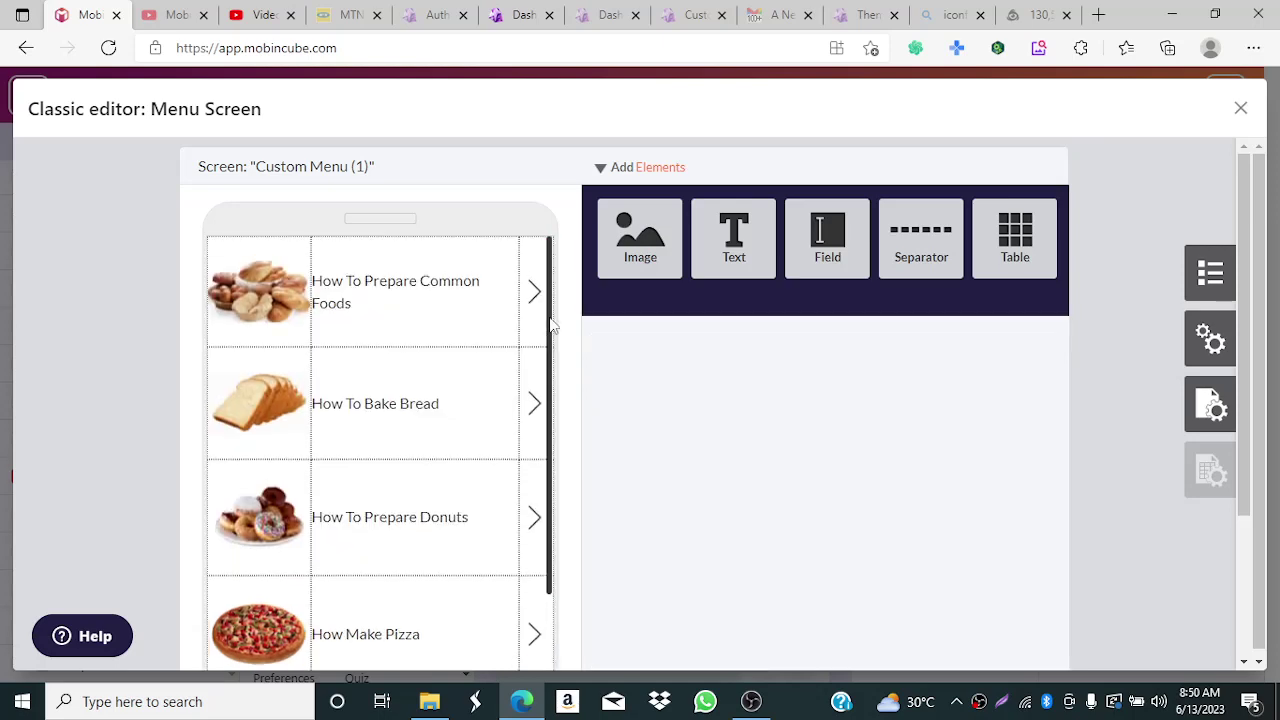
{"action": "scroll", "coordinate": [558, 378], "scroll_direction": "down", "scroll_amount": 1}
{"action": "scroll", "coordinate": [551, 437], "scroll_direction": "down", "scroll_amount": 1}
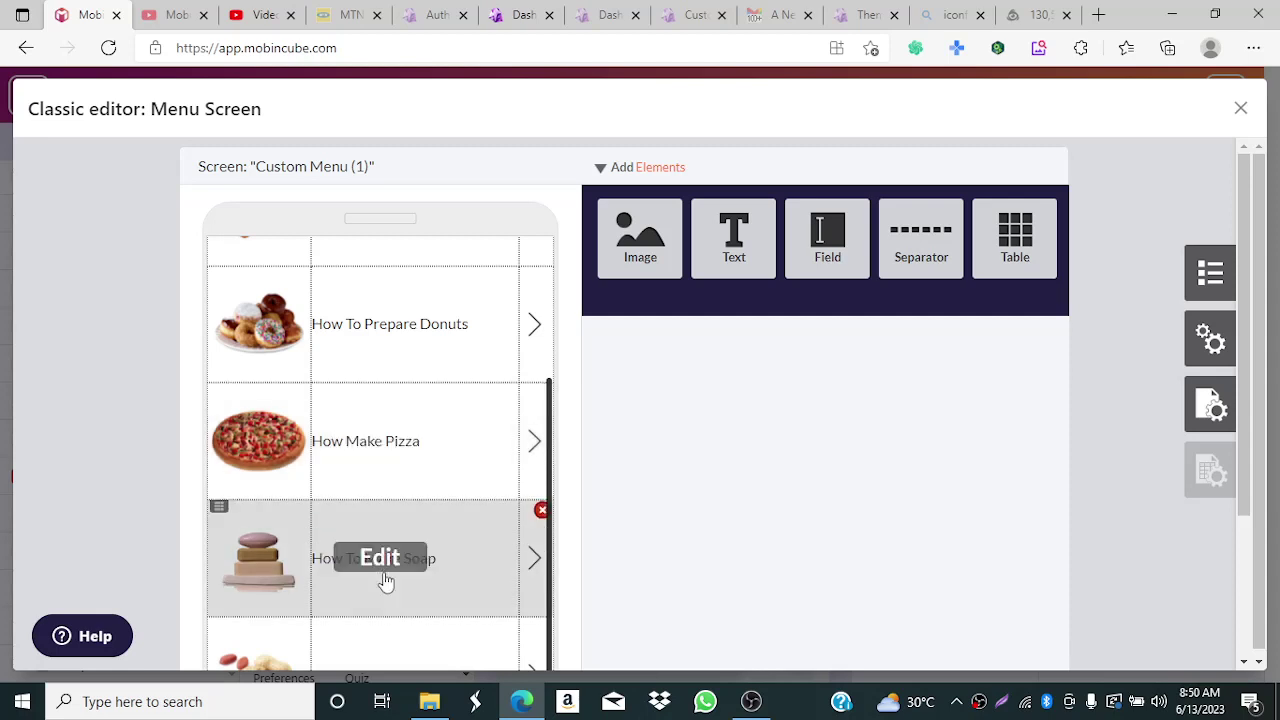
{"action": "left_click", "coordinate": [386, 580]}
{"action": "left_click", "coordinate": [770, 428]}
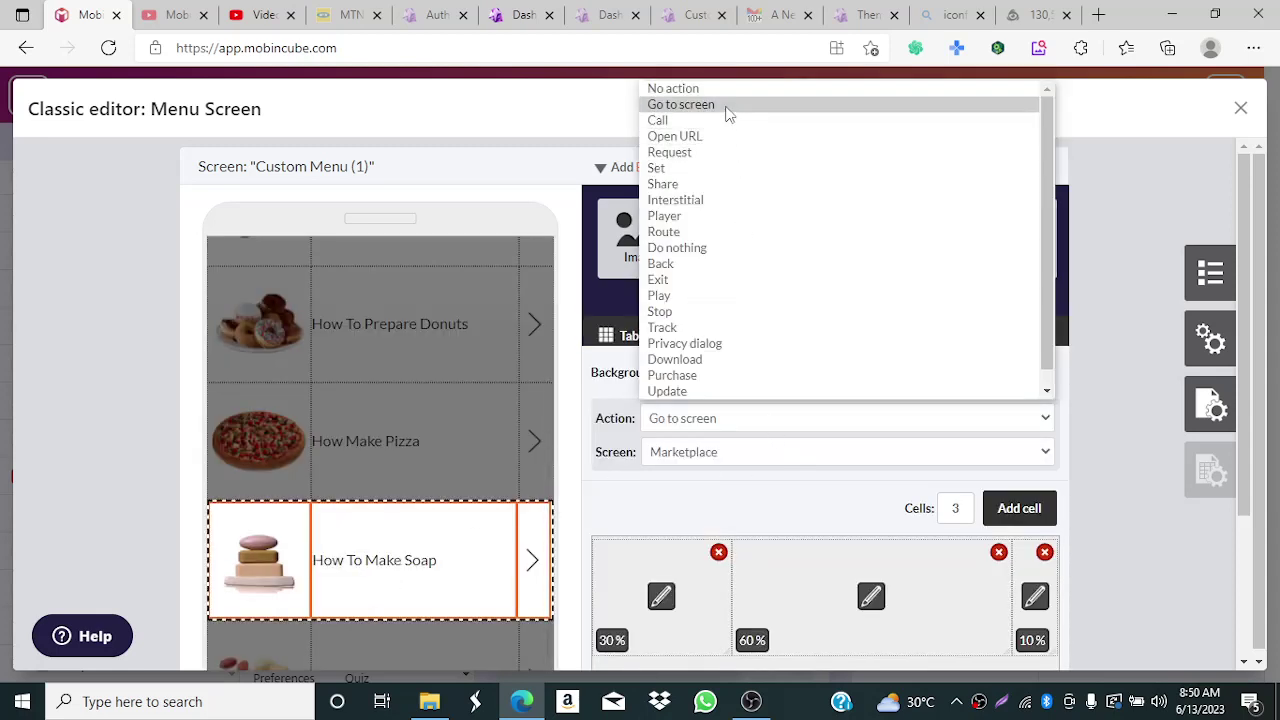
{"action": "left_click", "coordinate": [729, 108]}
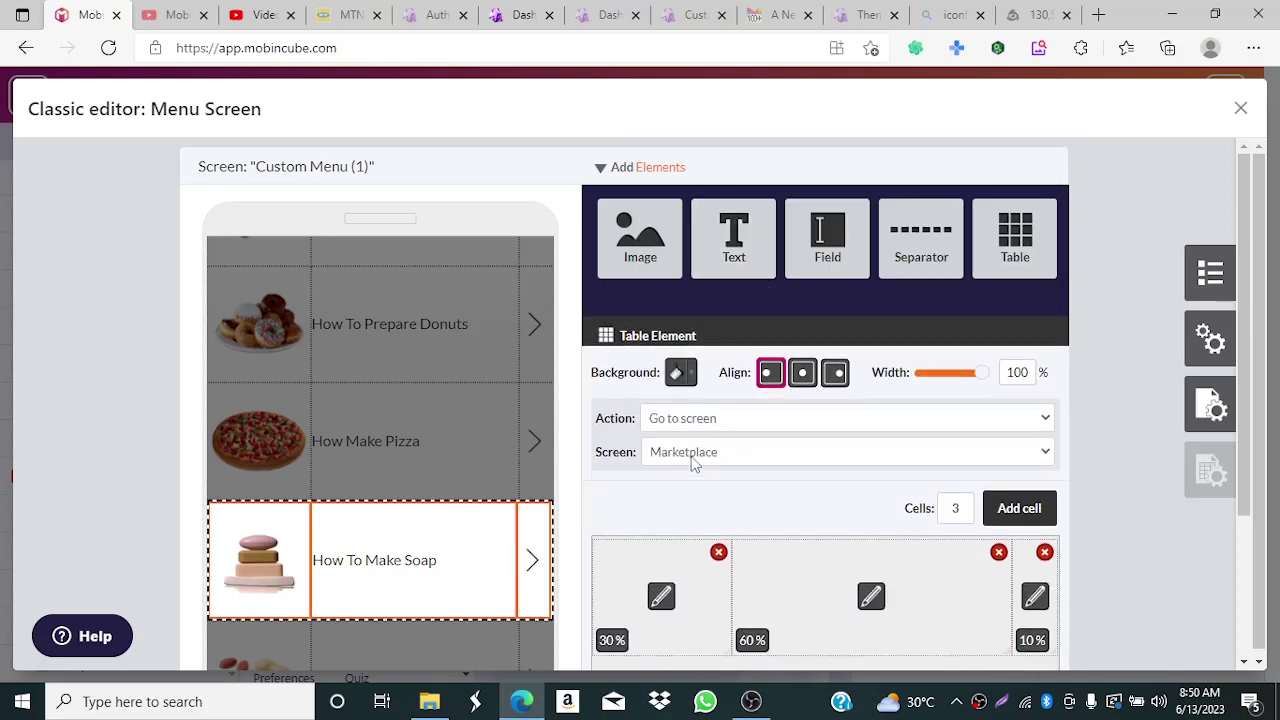
{"action": "left_click", "coordinate": [694, 455]}
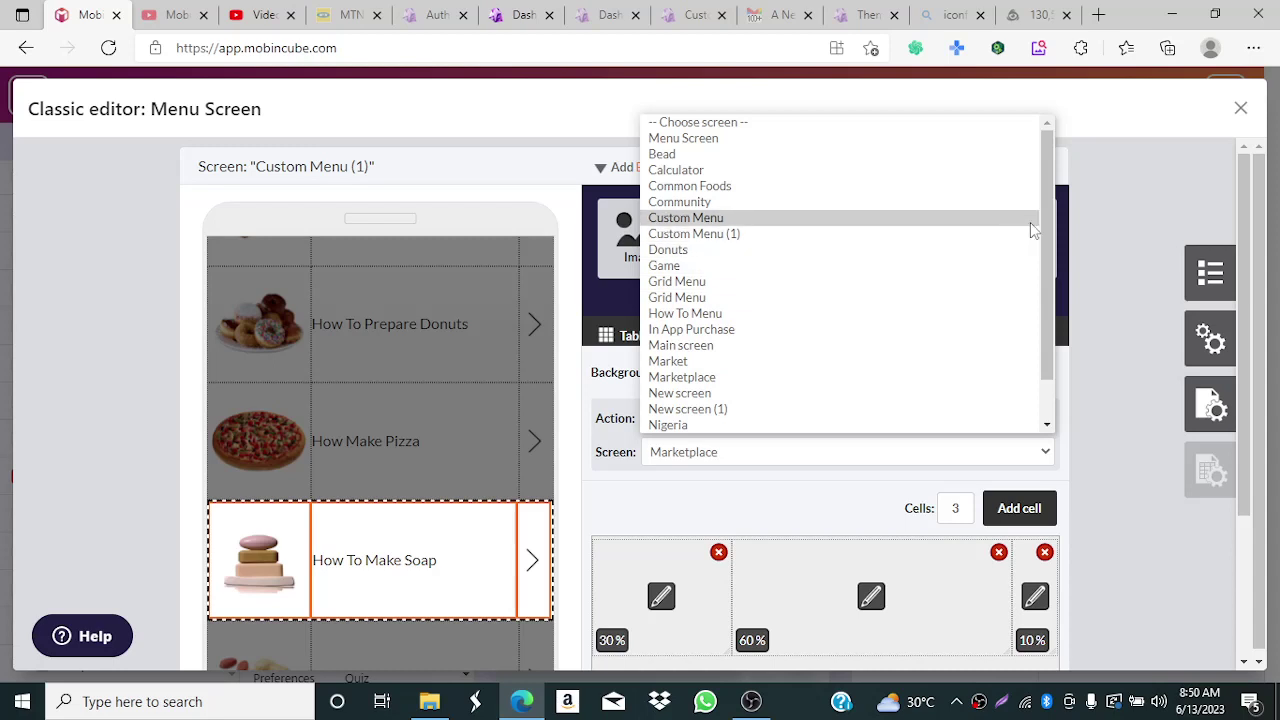
{"action": "scroll", "coordinate": [1040, 238], "scroll_direction": "down", "scroll_amount": 2}
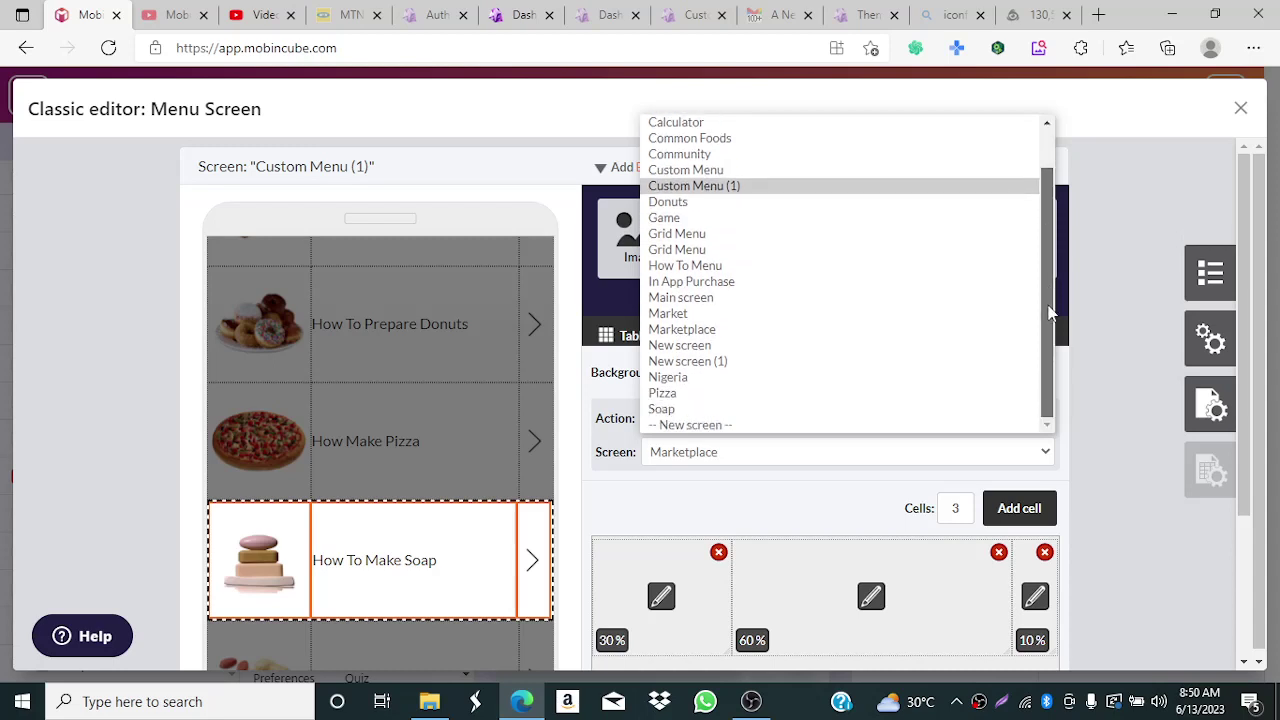
{"action": "left_click", "coordinate": [787, 409]}
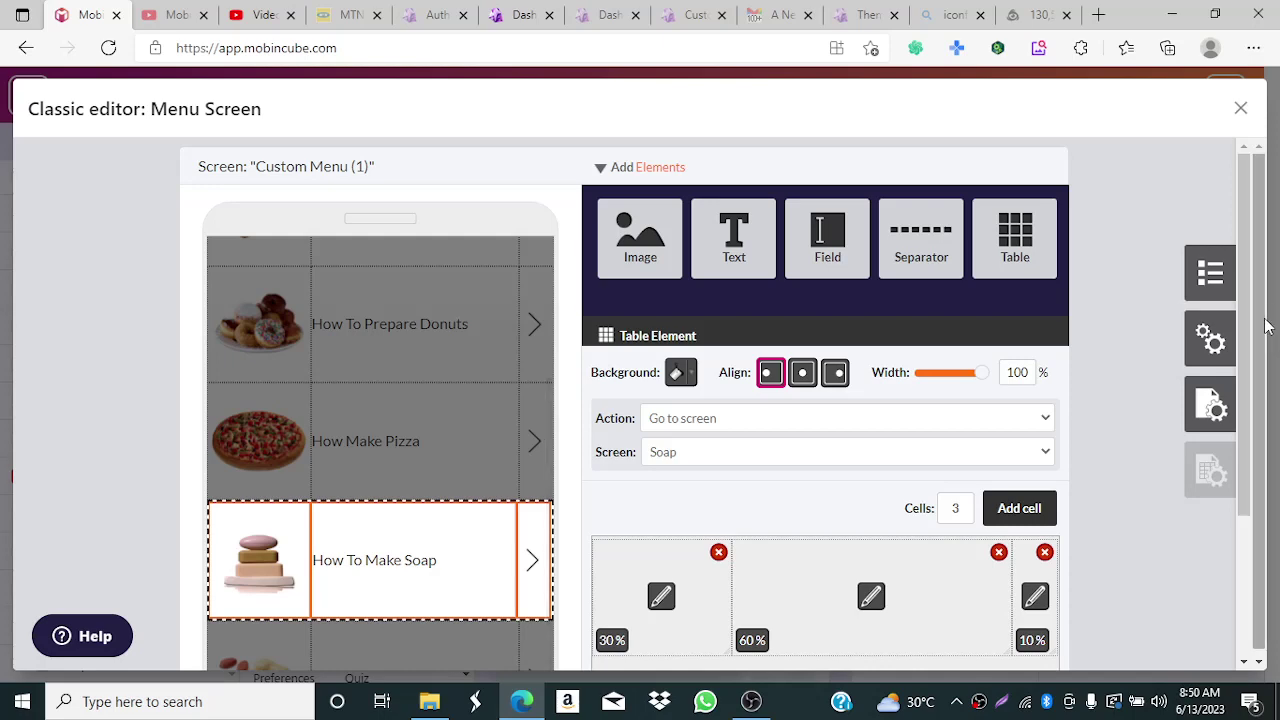
- Set the action of the Search row with the peanuts image to Go to screen
{"action": "scroll", "coordinate": [1252, 421], "scroll_direction": "down", "scroll_amount": 1}
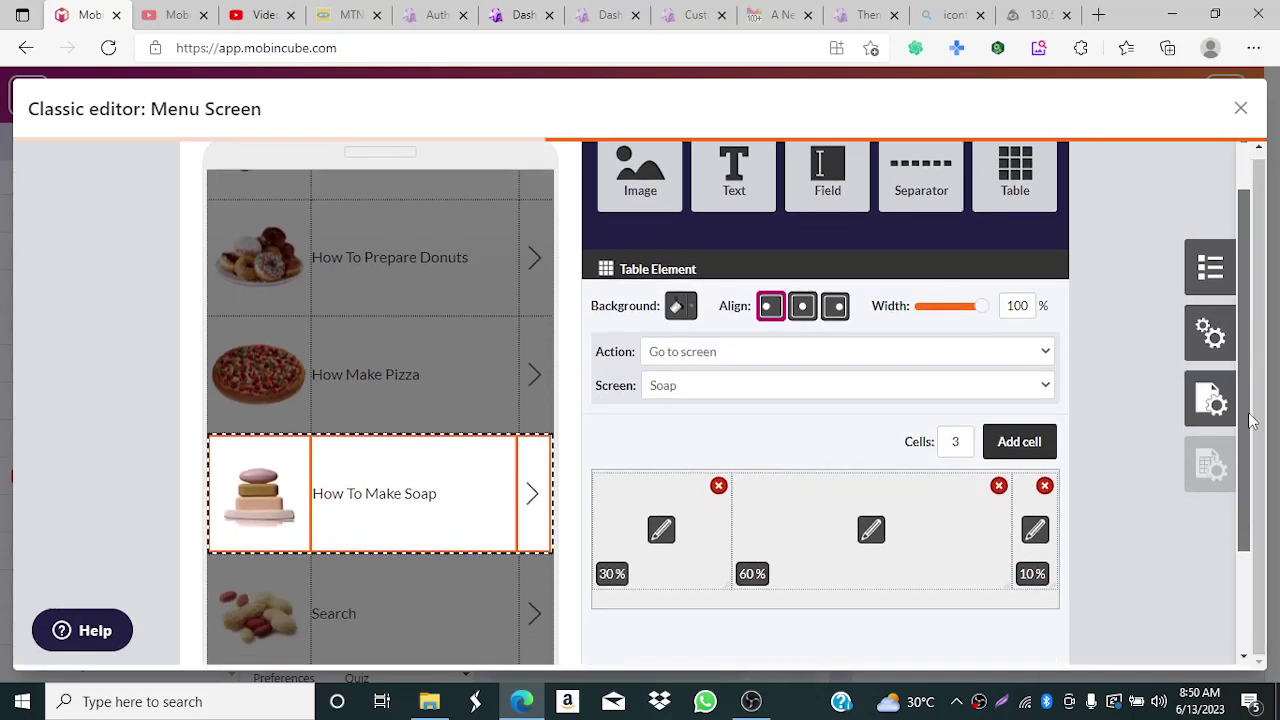
{"action": "scroll", "coordinate": [1252, 421], "scroll_direction": "down", "scroll_amount": 1}
{"action": "left_click", "coordinate": [422, 517]}
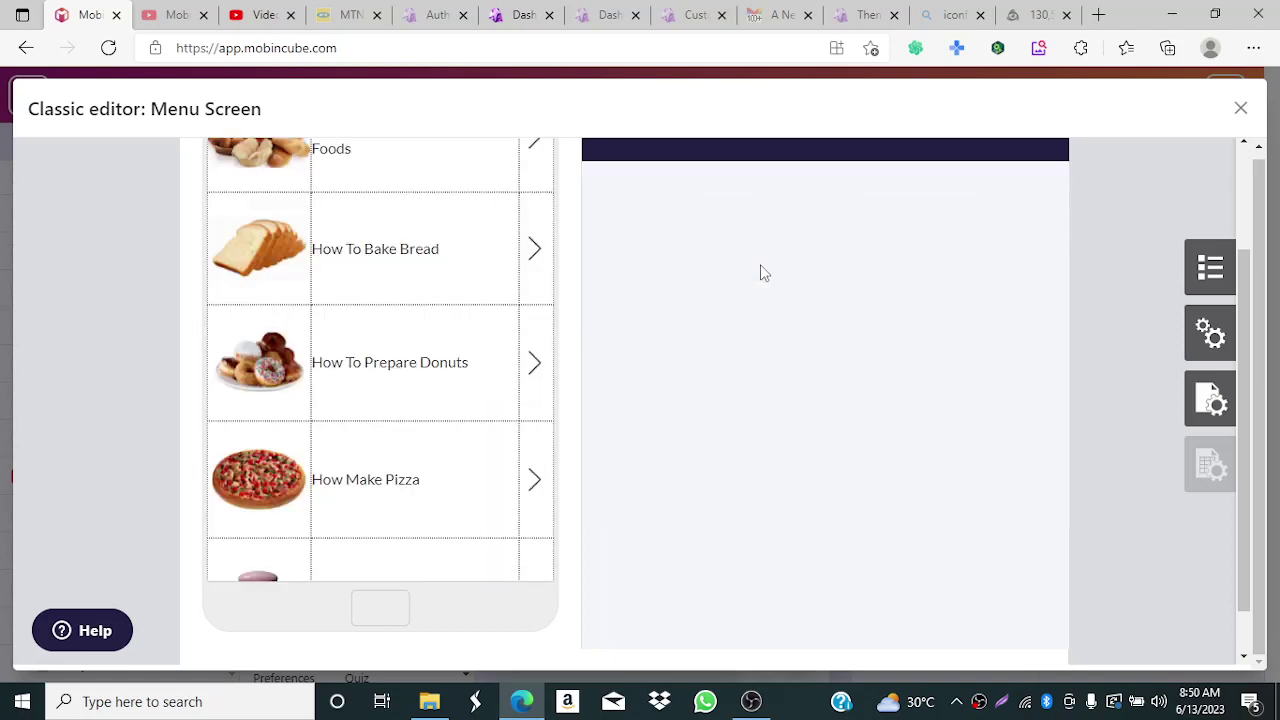
{"action": "mouse_move", "coordinate": [338, 561]}
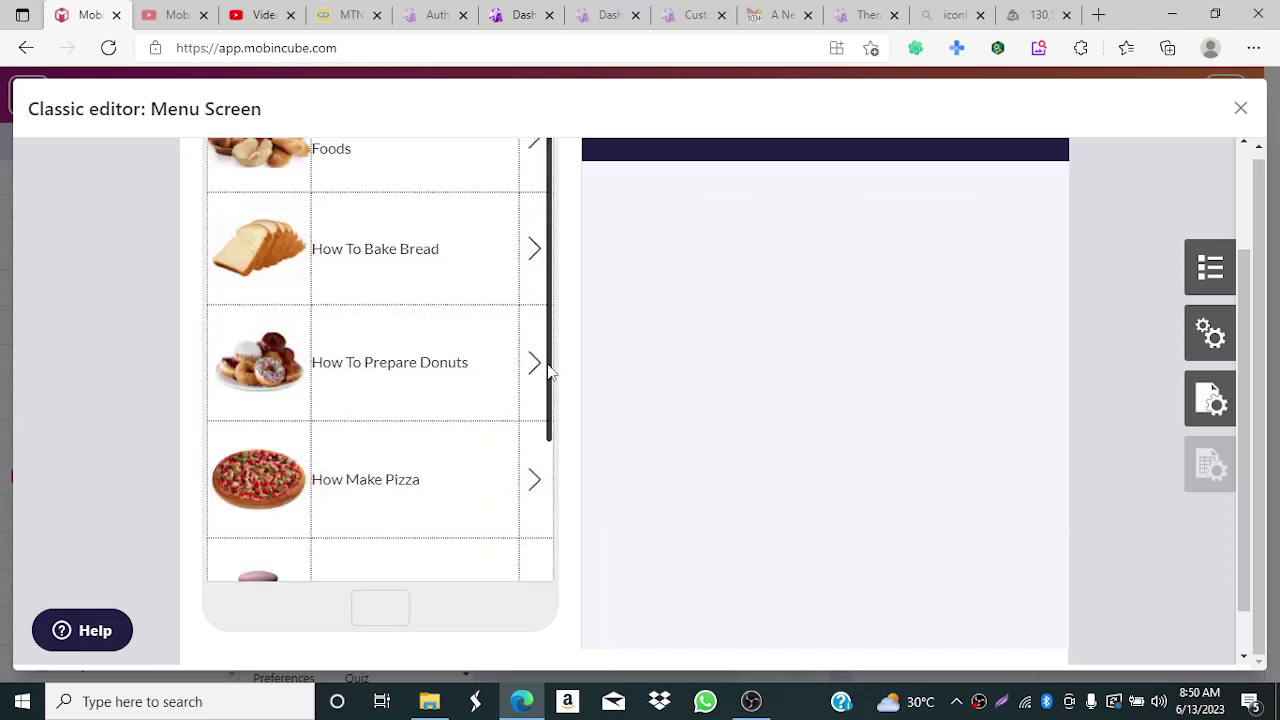
{"action": "scroll", "coordinate": [549, 372], "scroll_direction": "down", "scroll_amount": 2}
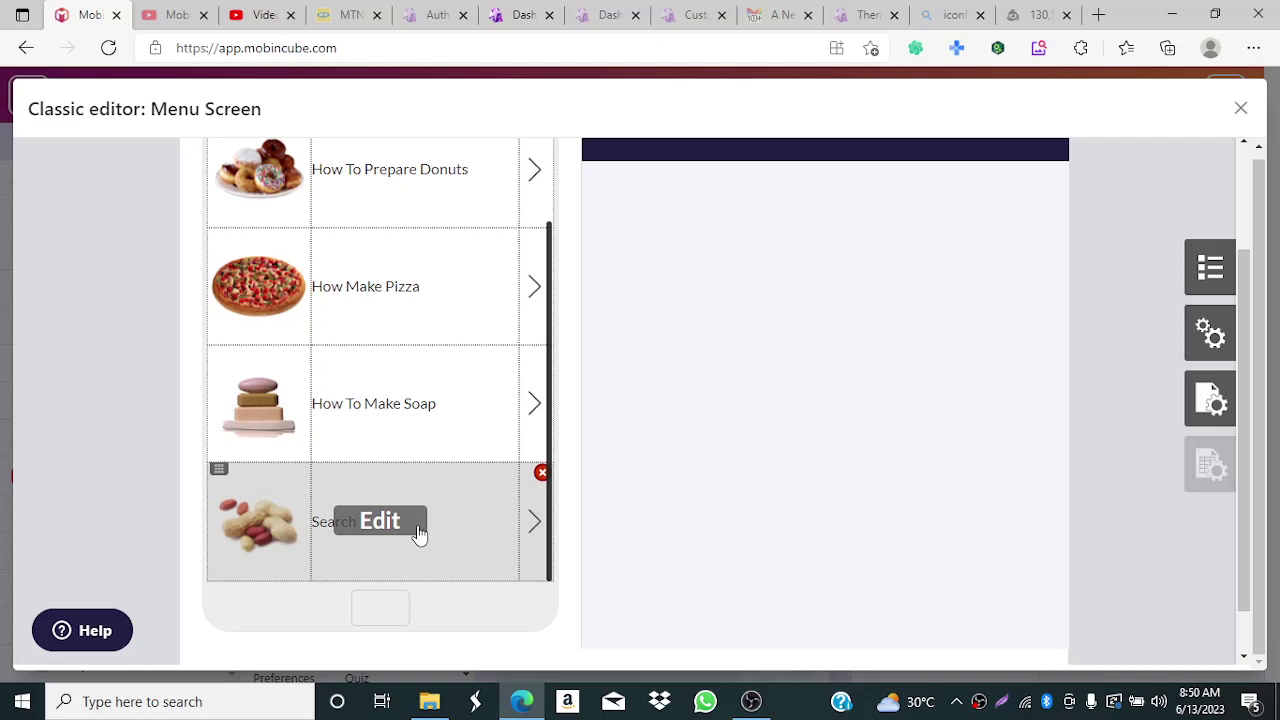
{"action": "left_click", "coordinate": [418, 530]}
{"action": "left_click", "coordinate": [778, 266]}
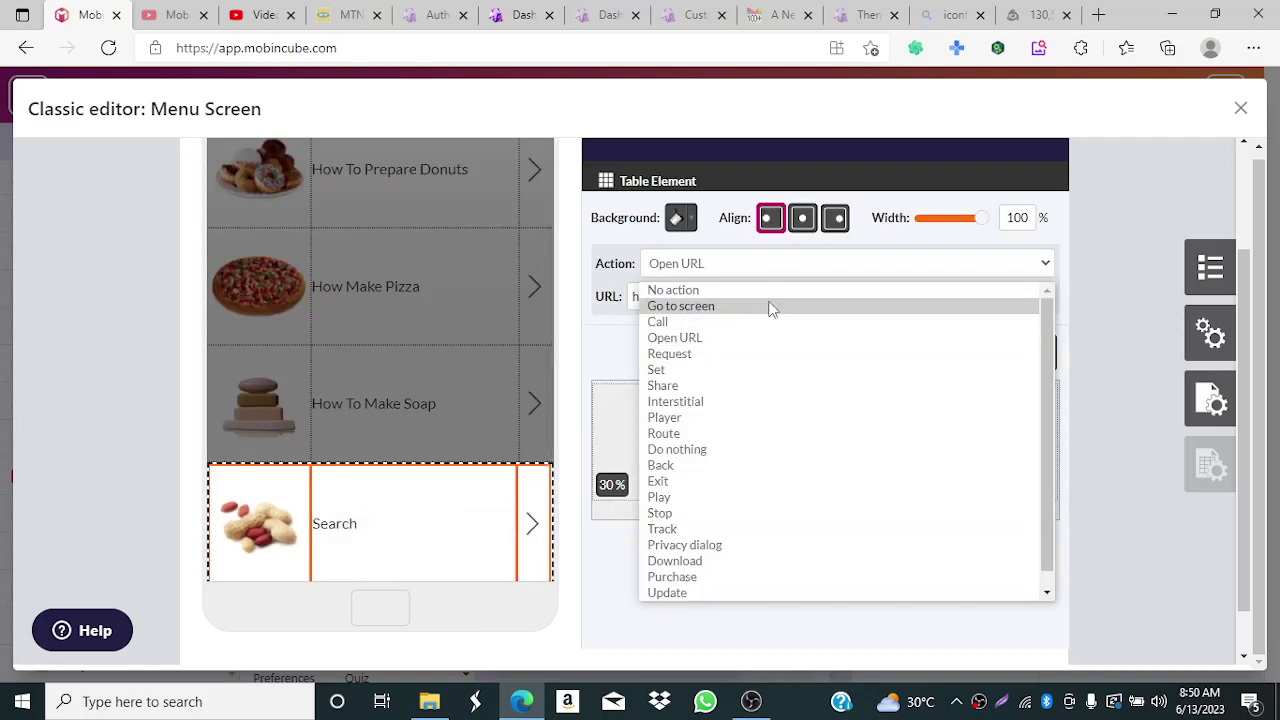
{"action": "left_click", "coordinate": [770, 306]}
- Create a new screen named Peanuts as the Search row's destination
{"action": "left_click", "coordinate": [770, 298]}
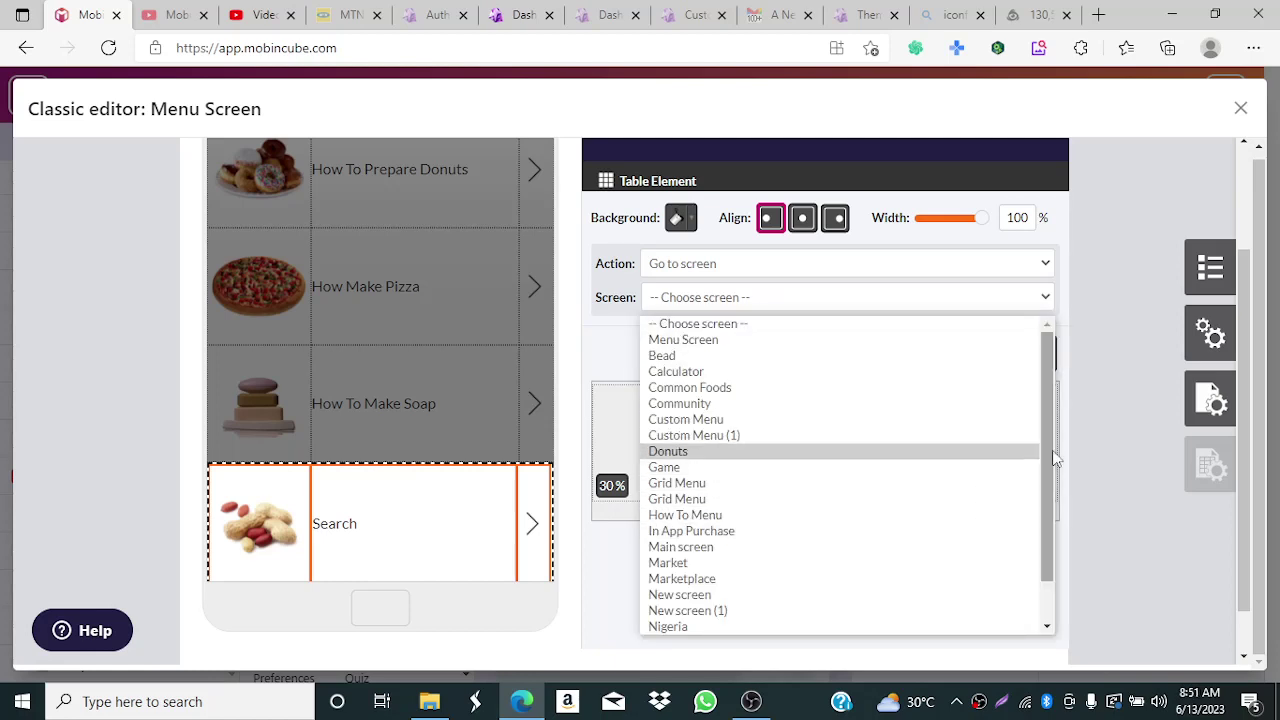
{"action": "left_click_drag", "start_coordinate": [1047, 462], "coordinate": [1047, 554]}
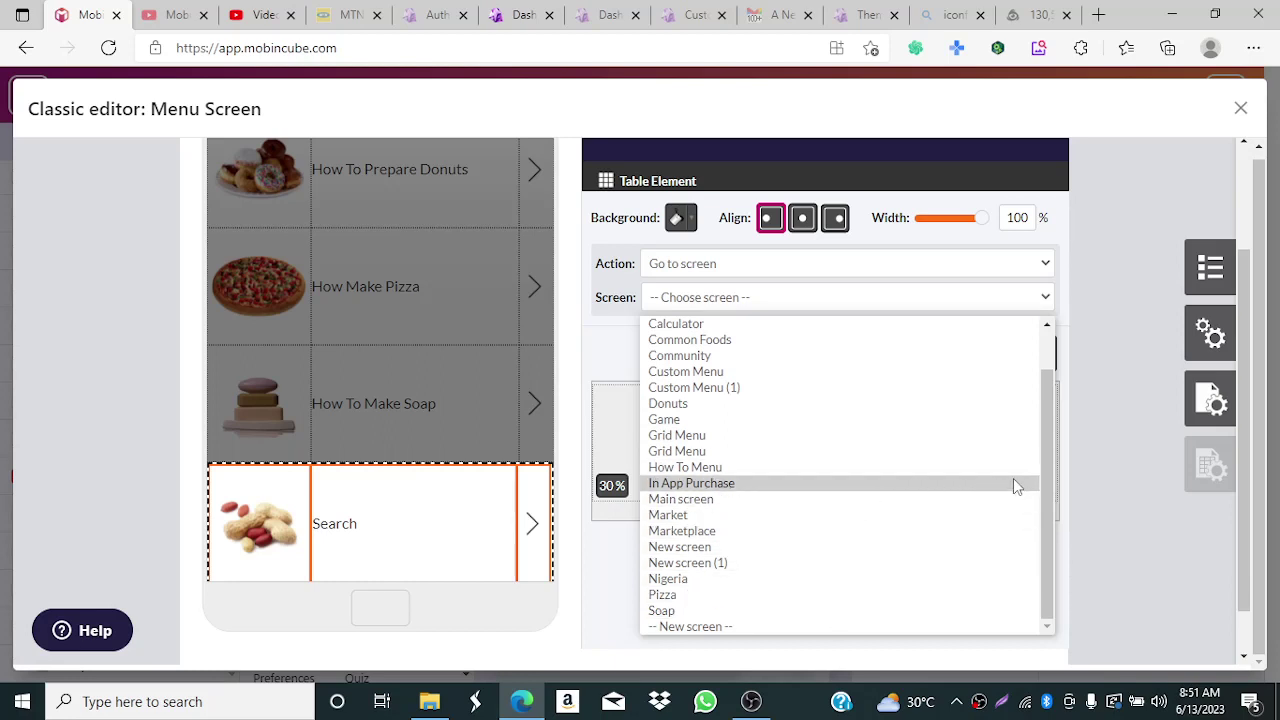
{"action": "left_click_drag", "start_coordinate": [1047, 532], "coordinate": [1063, 591]}
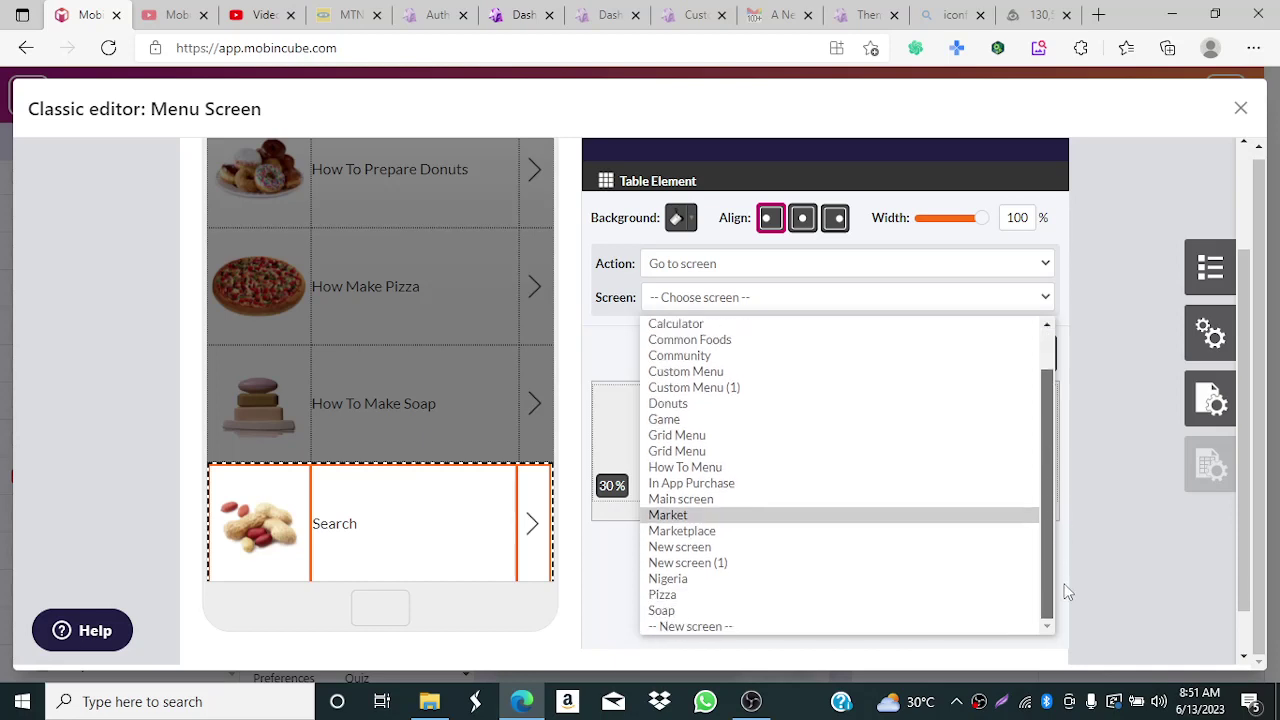
{"action": "left_click", "coordinate": [712, 628]}
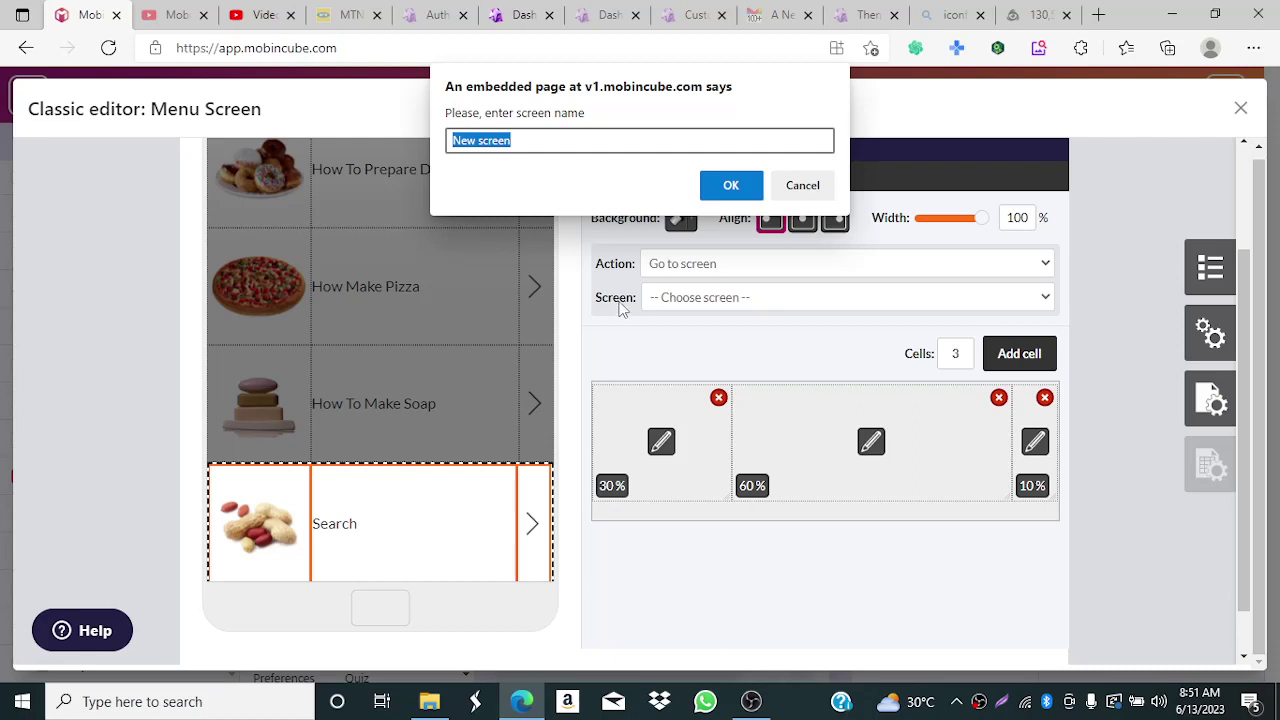
{"action": "type", "text": "Pean"}
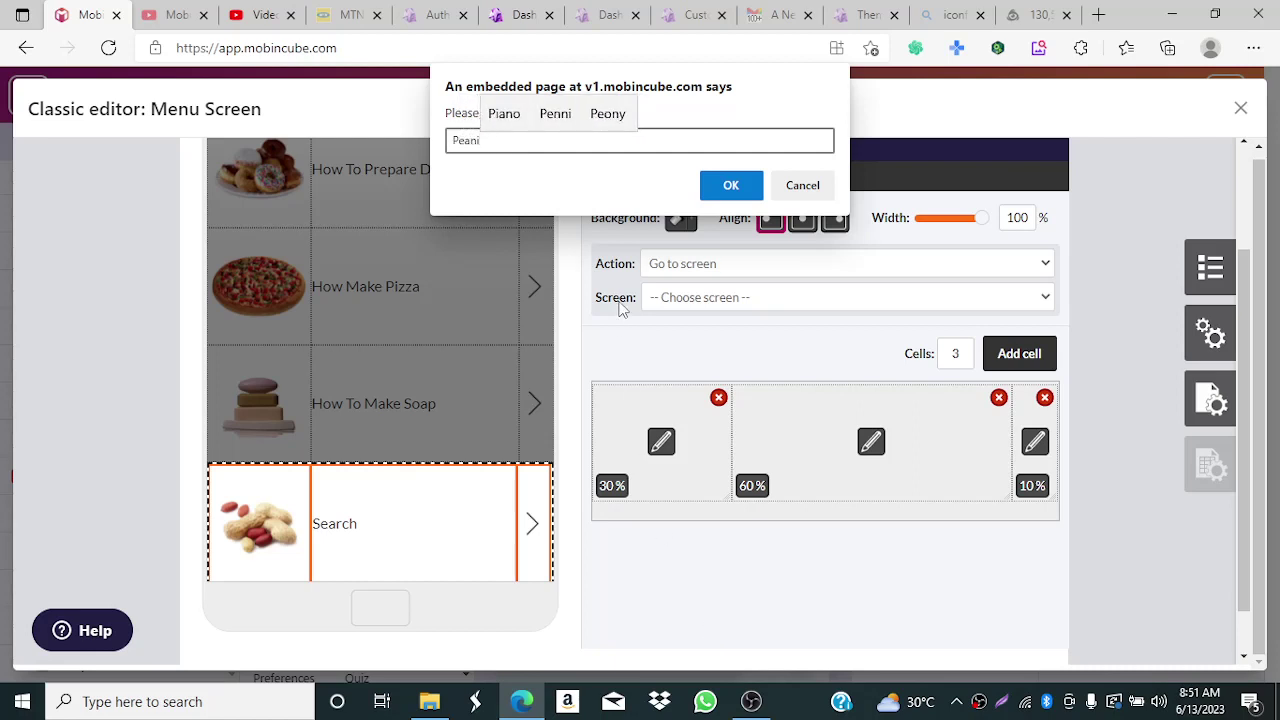
{"action": "type", "text": "i"}
{"action": "key", "text": "BackSpace"}
{"action": "type", "text": "uts"}
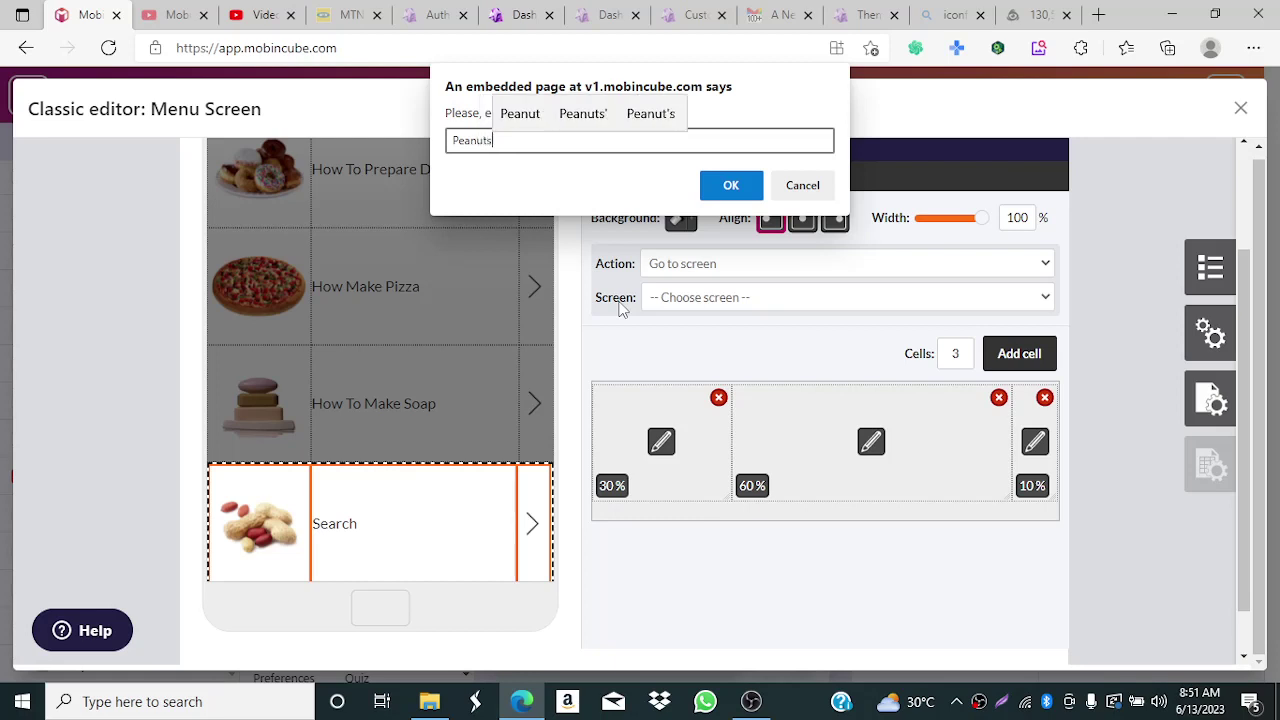
{"action": "left_click", "coordinate": [722, 187]}
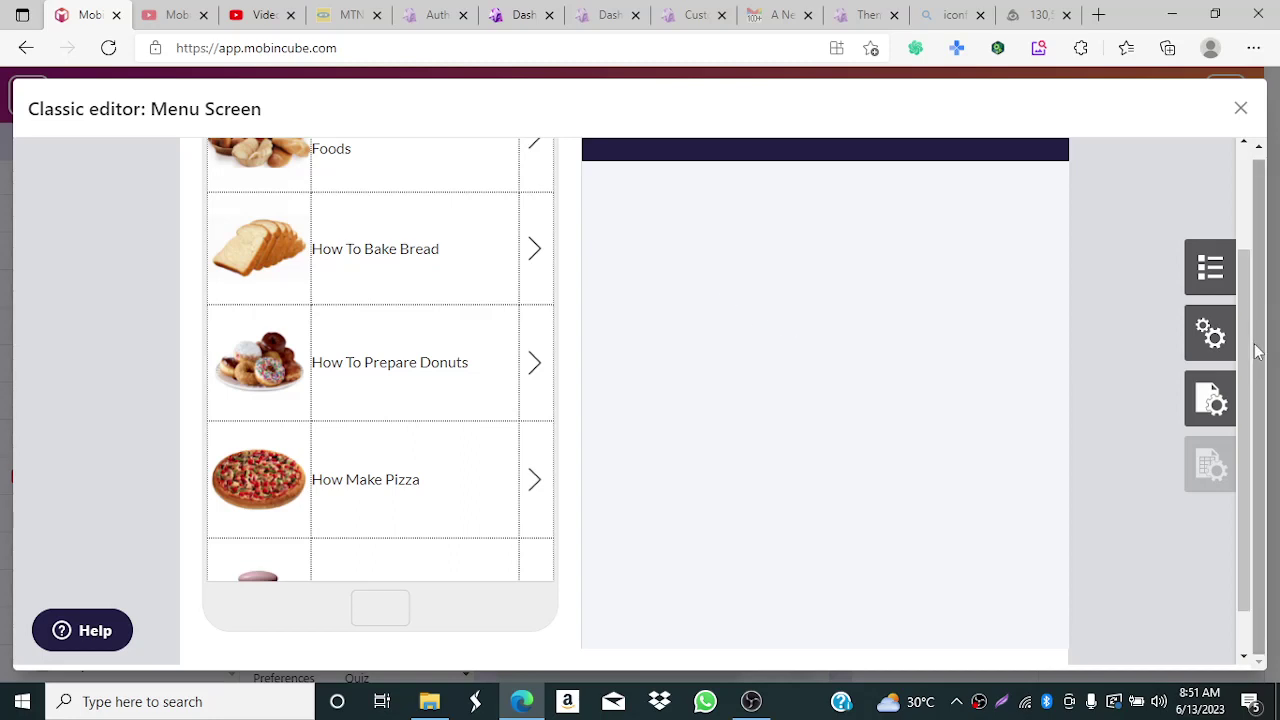
- Check the action and destination screen assigned to the How To Prepare Common Foods row
{"action": "scroll", "coordinate": [1265, 298], "scroll_direction": "up", "scroll_amount": 3}
{"action": "scroll", "coordinate": [1265, 298], "scroll_direction": "down", "scroll_amount": 2}
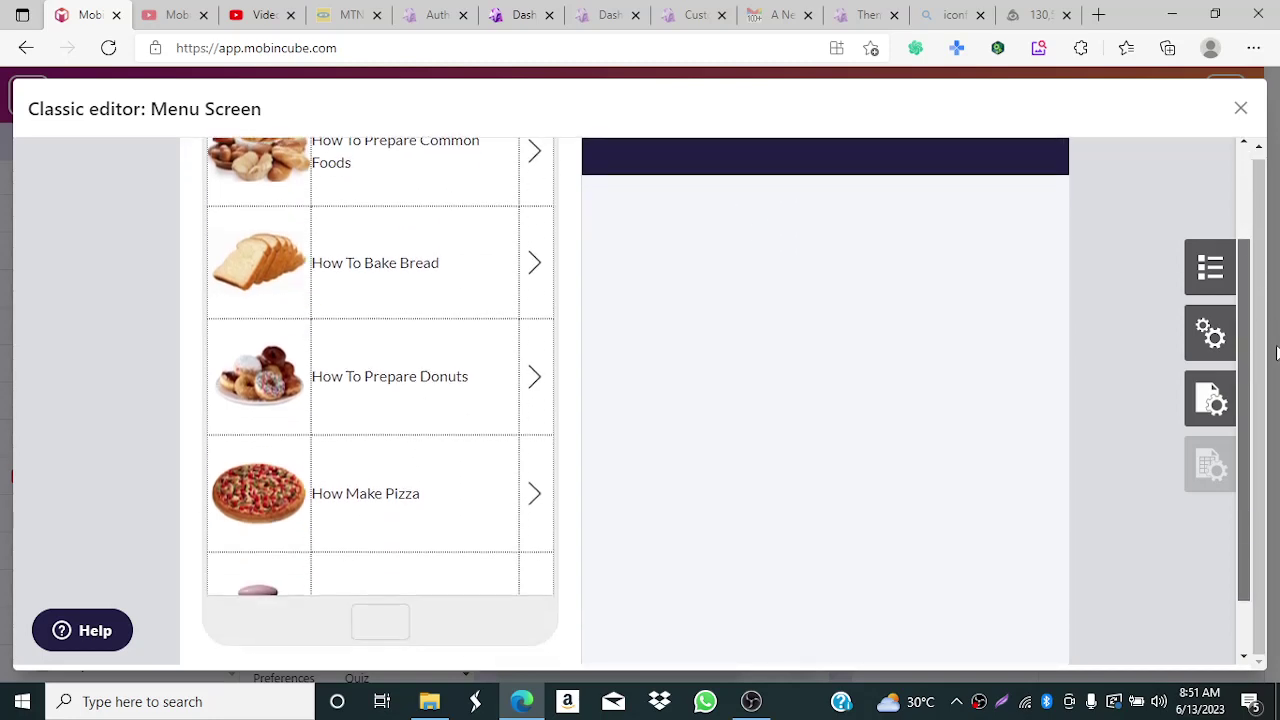
{"action": "scroll", "coordinate": [1272, 285], "scroll_direction": "down", "scroll_amount": 1}
{"action": "scroll", "coordinate": [1273, 280], "scroll_direction": "up", "scroll_amount": 3}
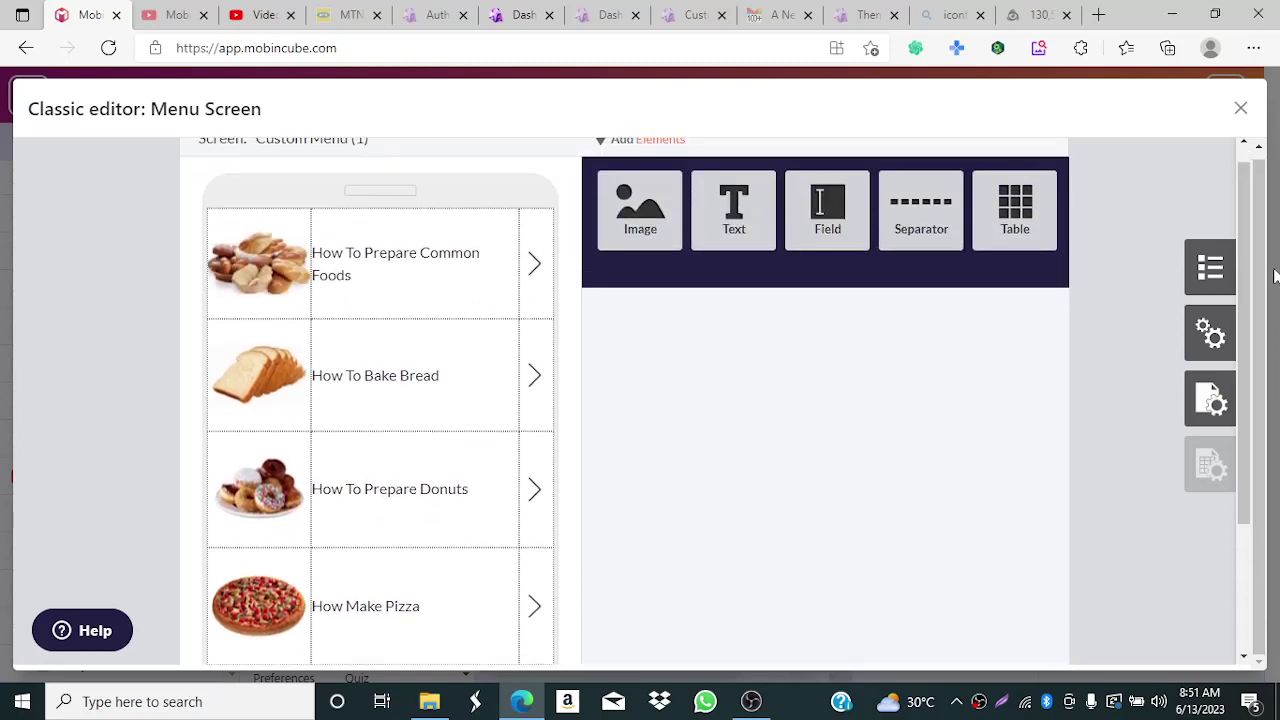
{"action": "left_click", "coordinate": [459, 241]}
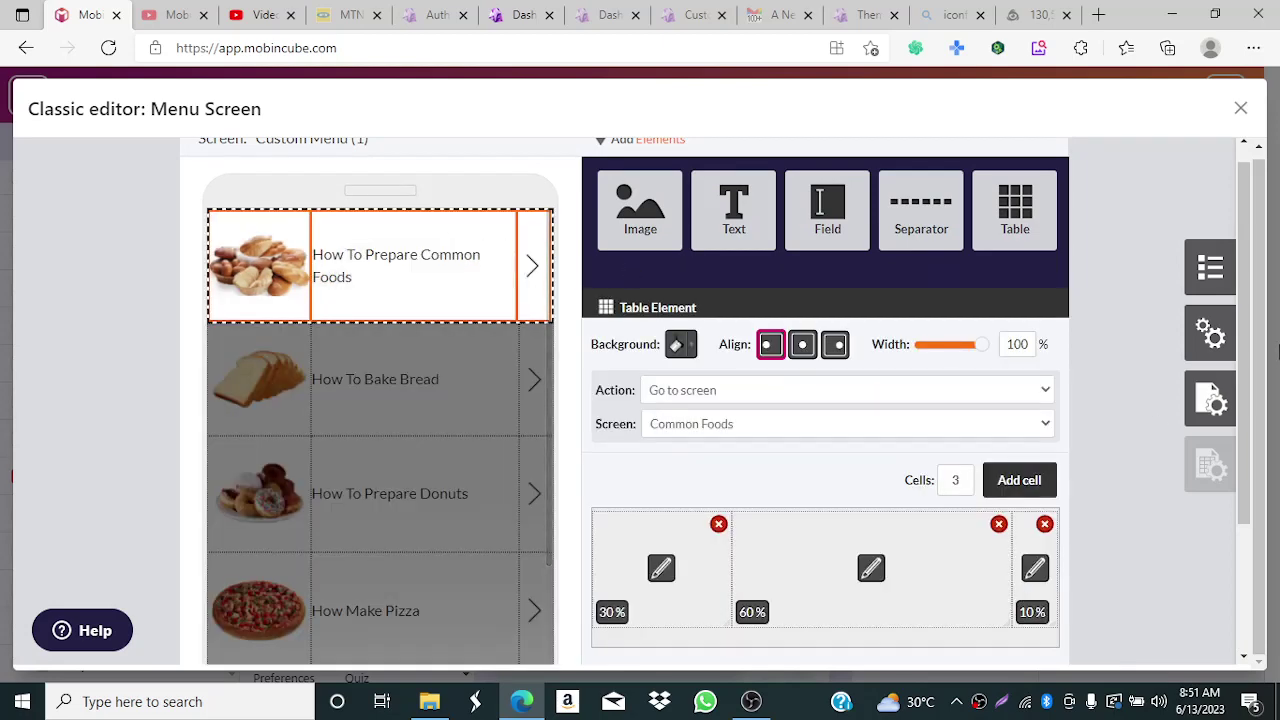
{"action": "scroll", "coordinate": [1247, 338], "scroll_direction": "down", "scroll_amount": 3}
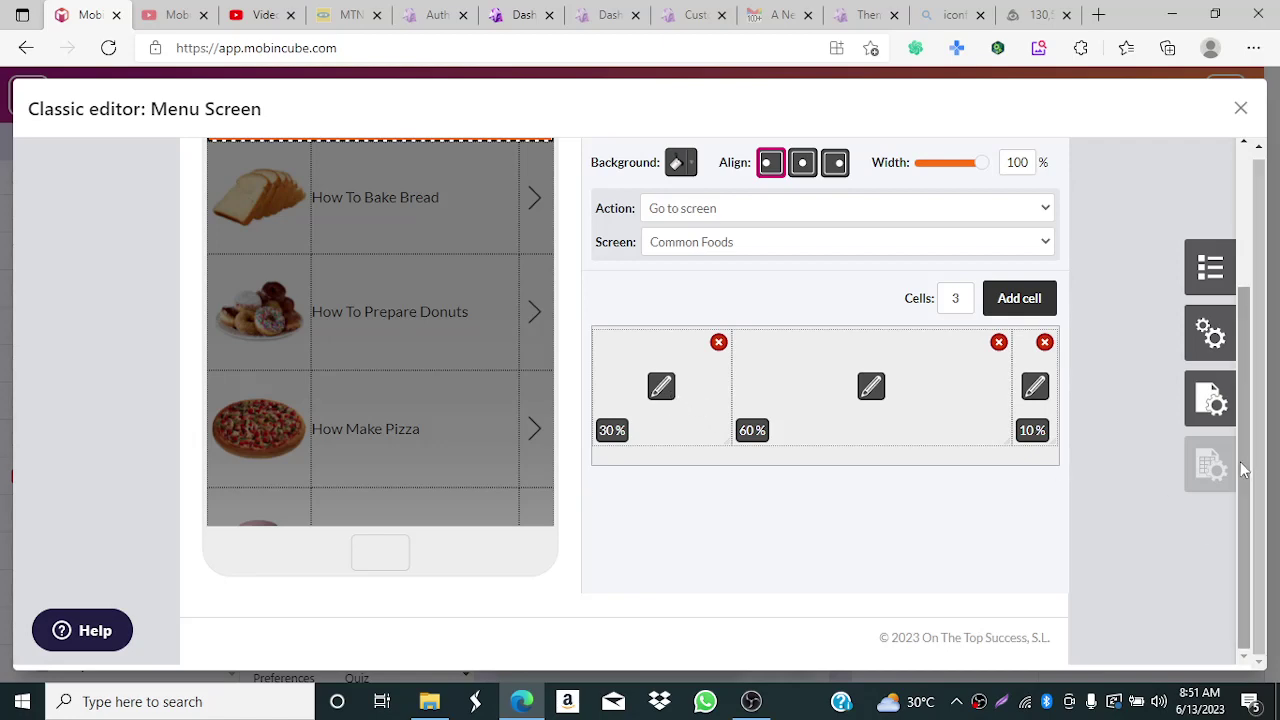
{"action": "left_click_drag", "start_coordinate": [1246, 470], "coordinate": [1242, 250]}
{"action": "mouse_move", "coordinate": [240, 290]}
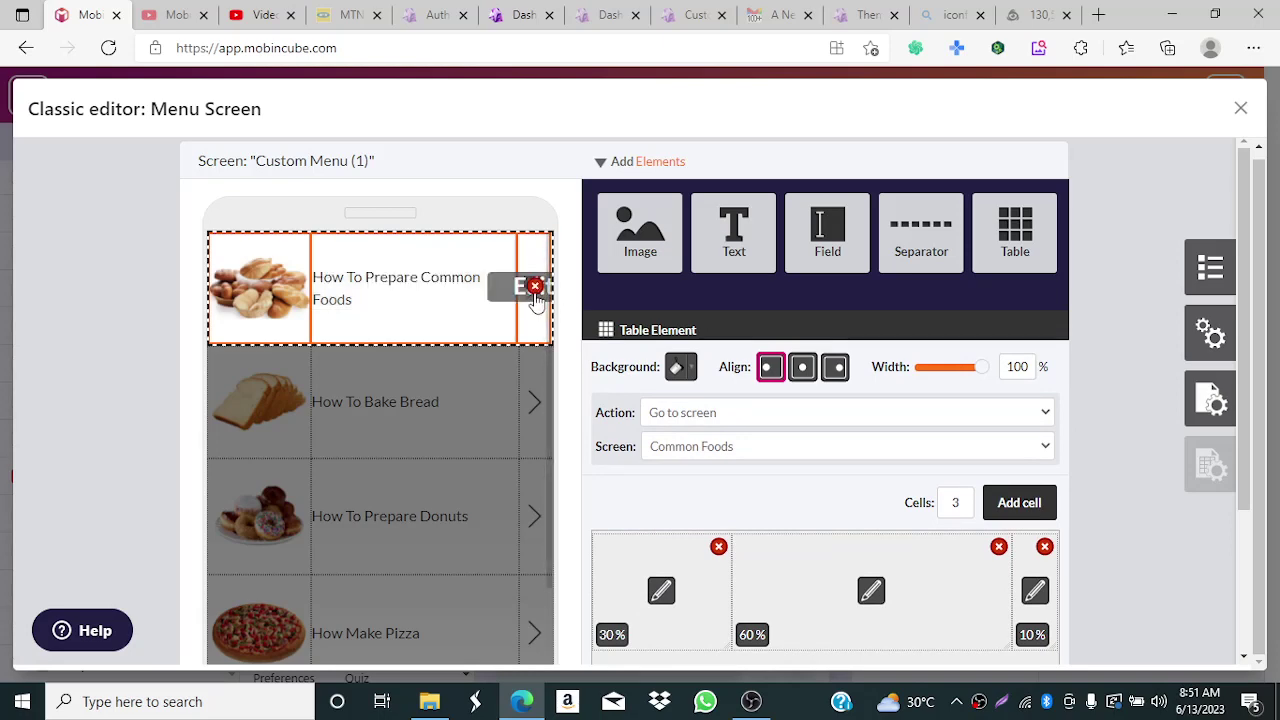
{"action": "left_click", "coordinate": [257, 290]}
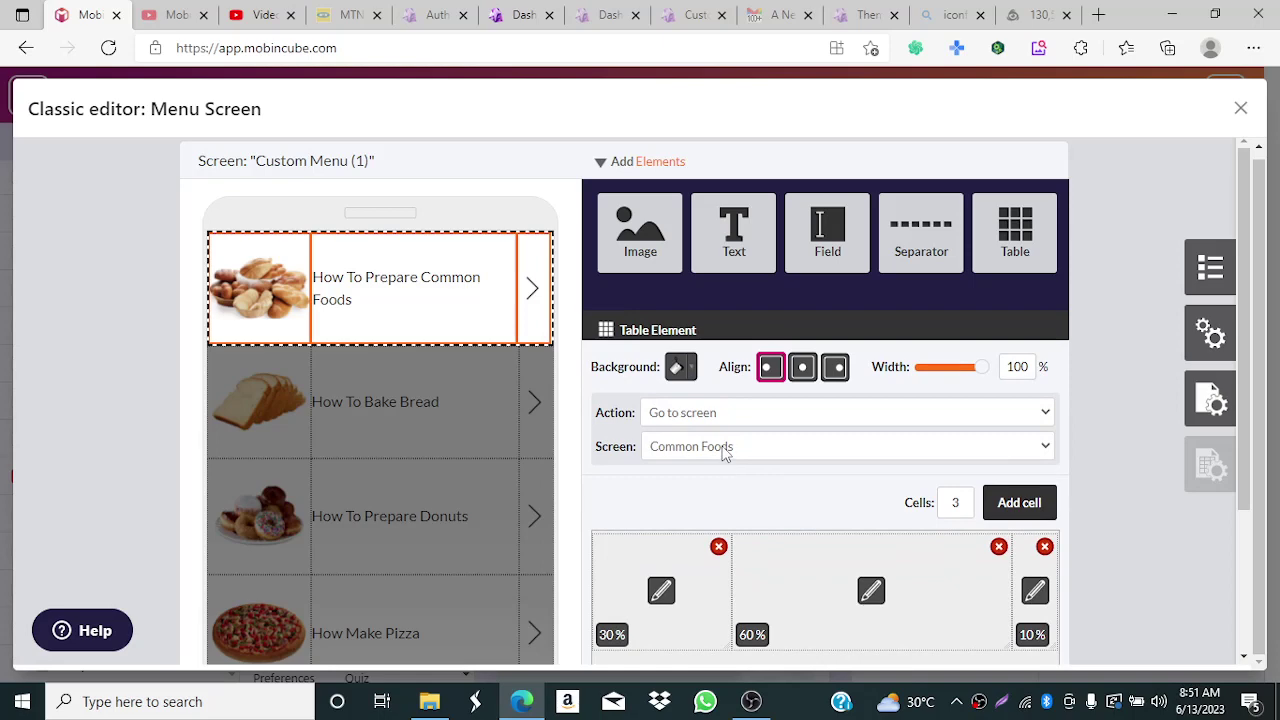
{"action": "left_click_drag", "start_coordinate": [1245, 375], "coordinate": [1247, 449]}
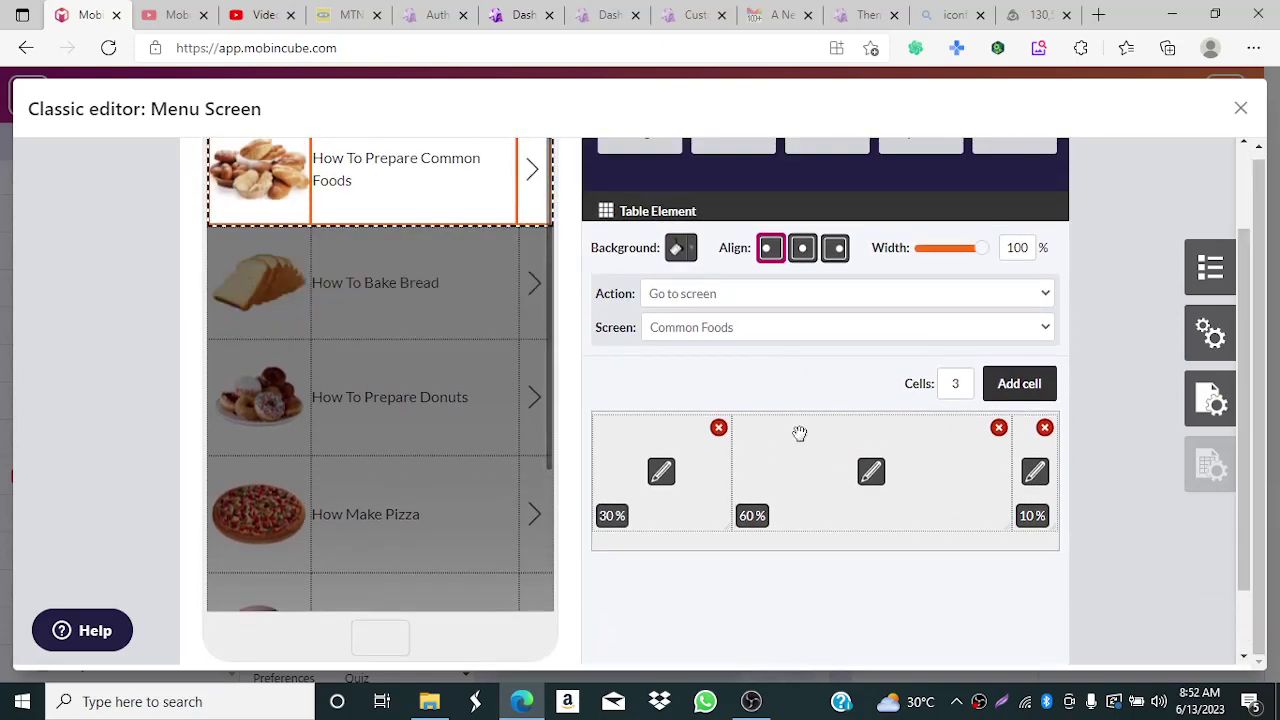
- Examine the action choices for the image cell of the How To Prepare Common Foods row, leaving them unchanged, and look over the menu rows
{"action": "left_click", "coordinate": [662, 478]}
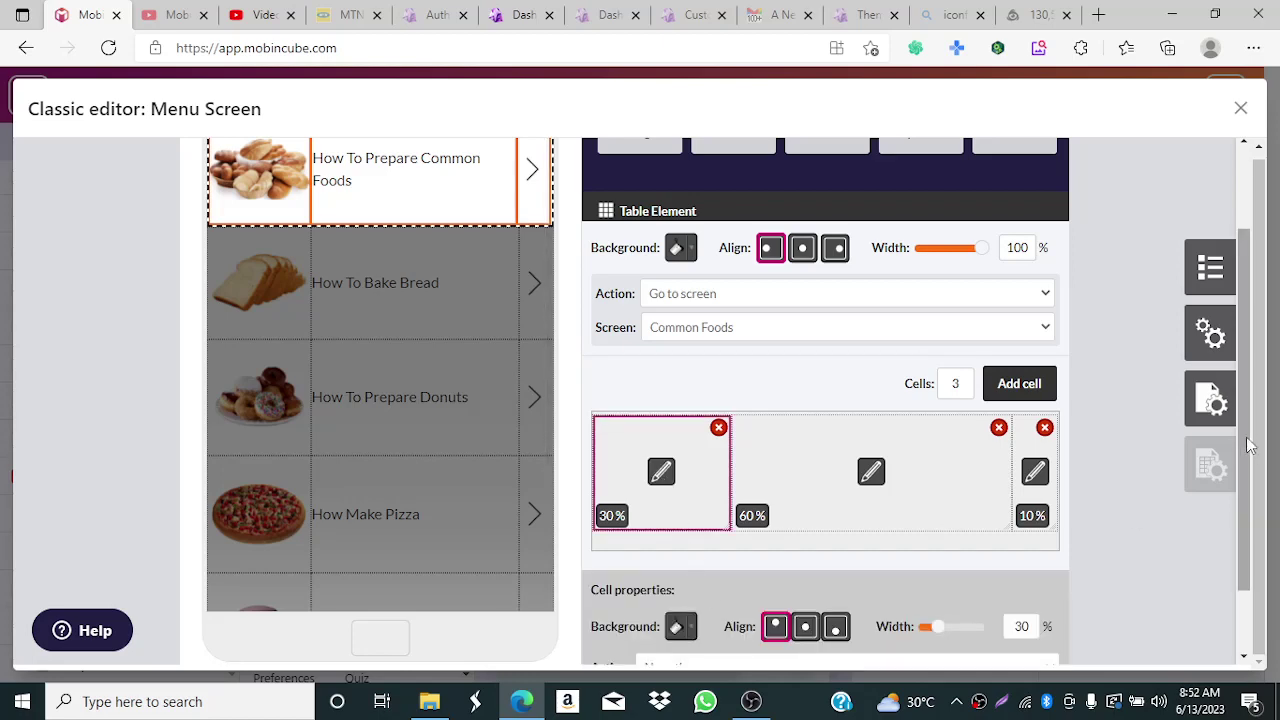
{"action": "scroll", "coordinate": [1245, 450], "scroll_direction": "down", "scroll_amount": 1}
{"action": "left_click", "coordinate": [977, 592]}
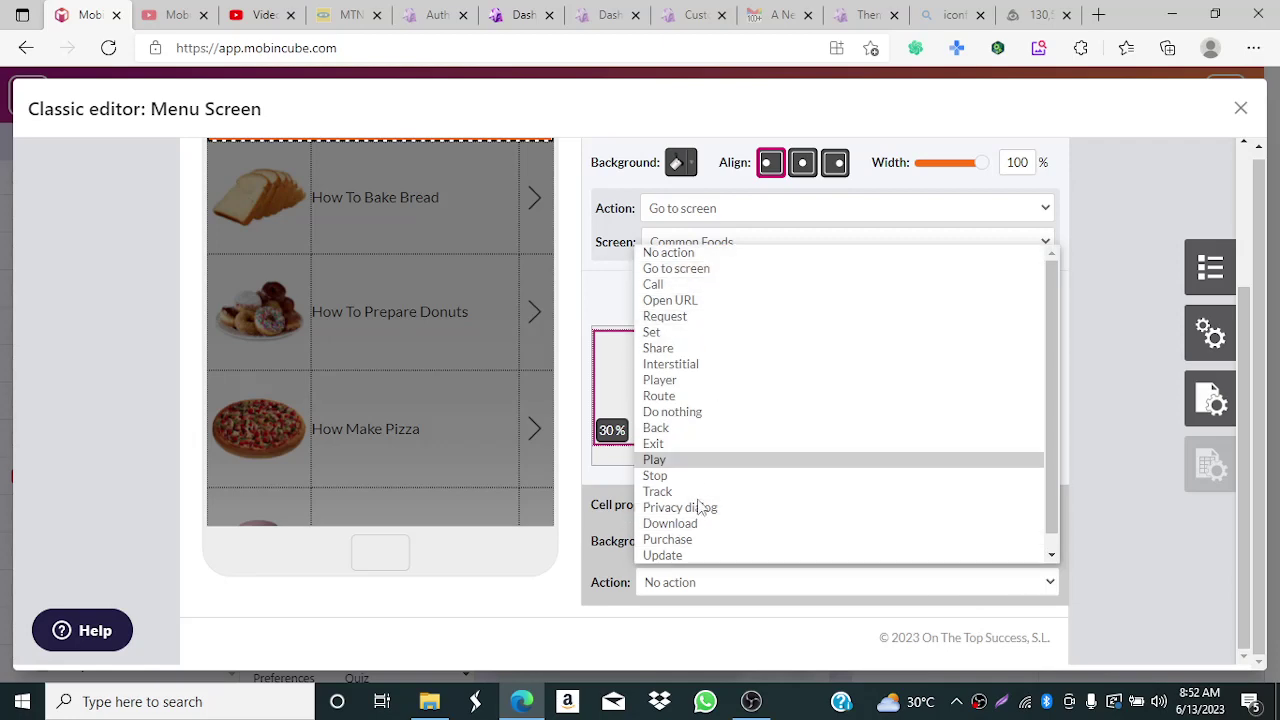
{"action": "left_click", "coordinate": [560, 600]}
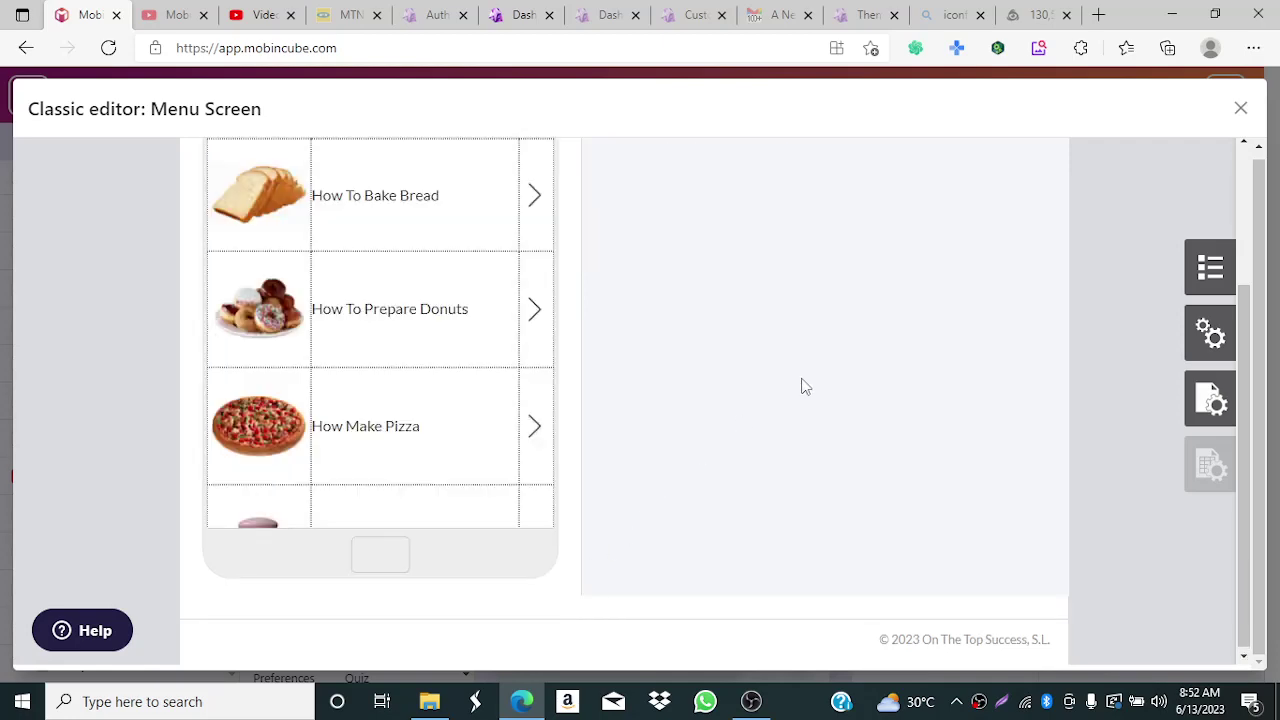
{"action": "left_click_drag", "start_coordinate": [1245, 300], "coordinate": [1250, 148]}
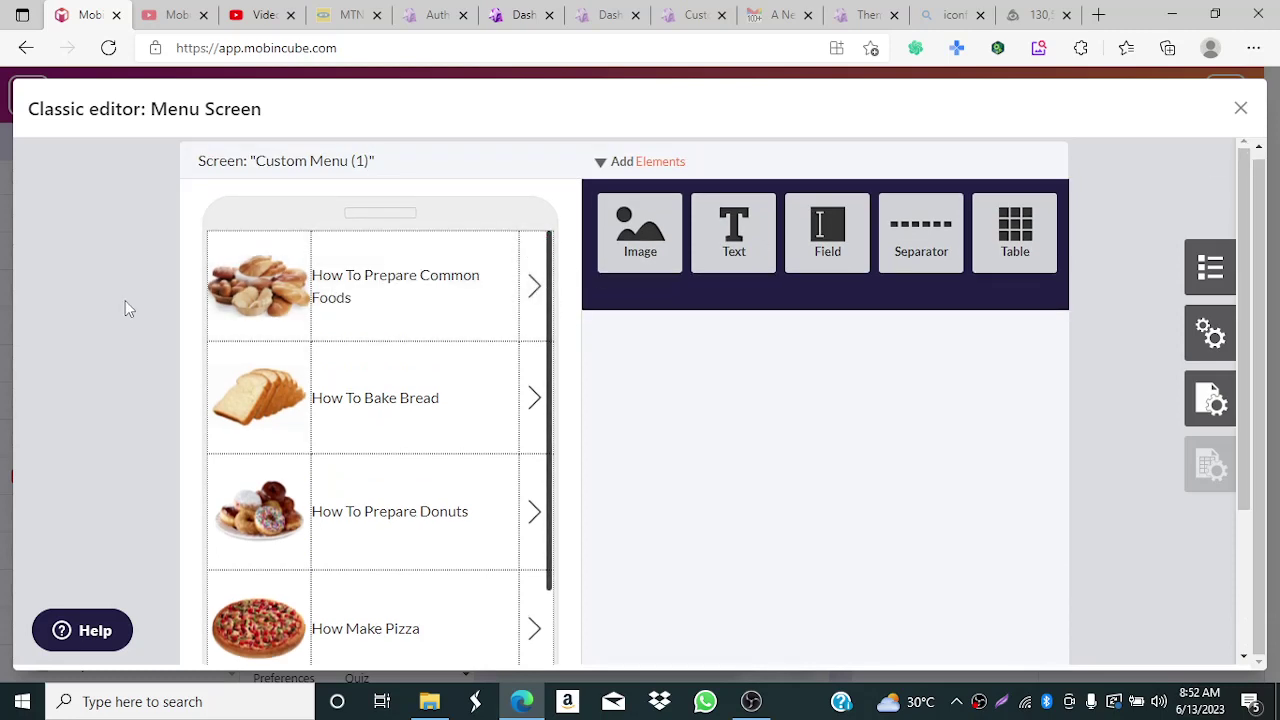
{"action": "mouse_move", "coordinate": [476, 304]}
{"action": "left_click_drag", "start_coordinate": [551, 335], "coordinate": [561, 443]}
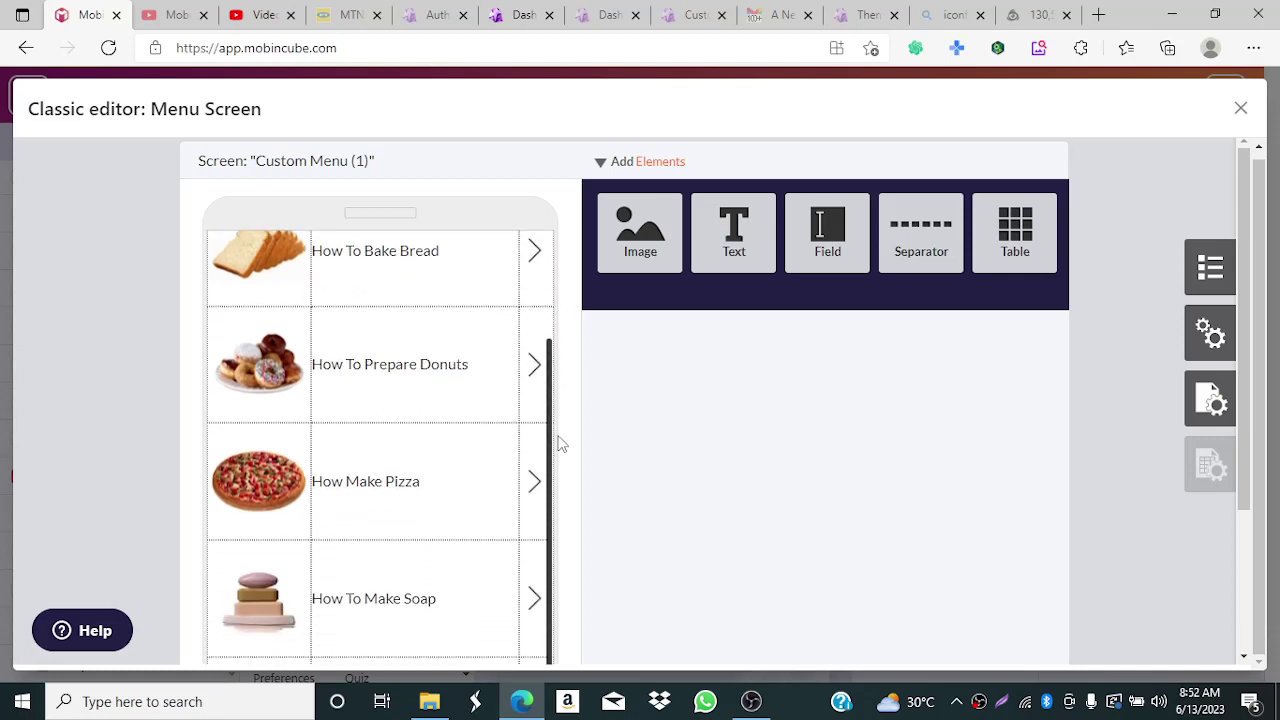
- Close the classic editor and open the Grid Menu screen that contains the grid element
{"action": "left_click", "coordinate": [1240, 109]}
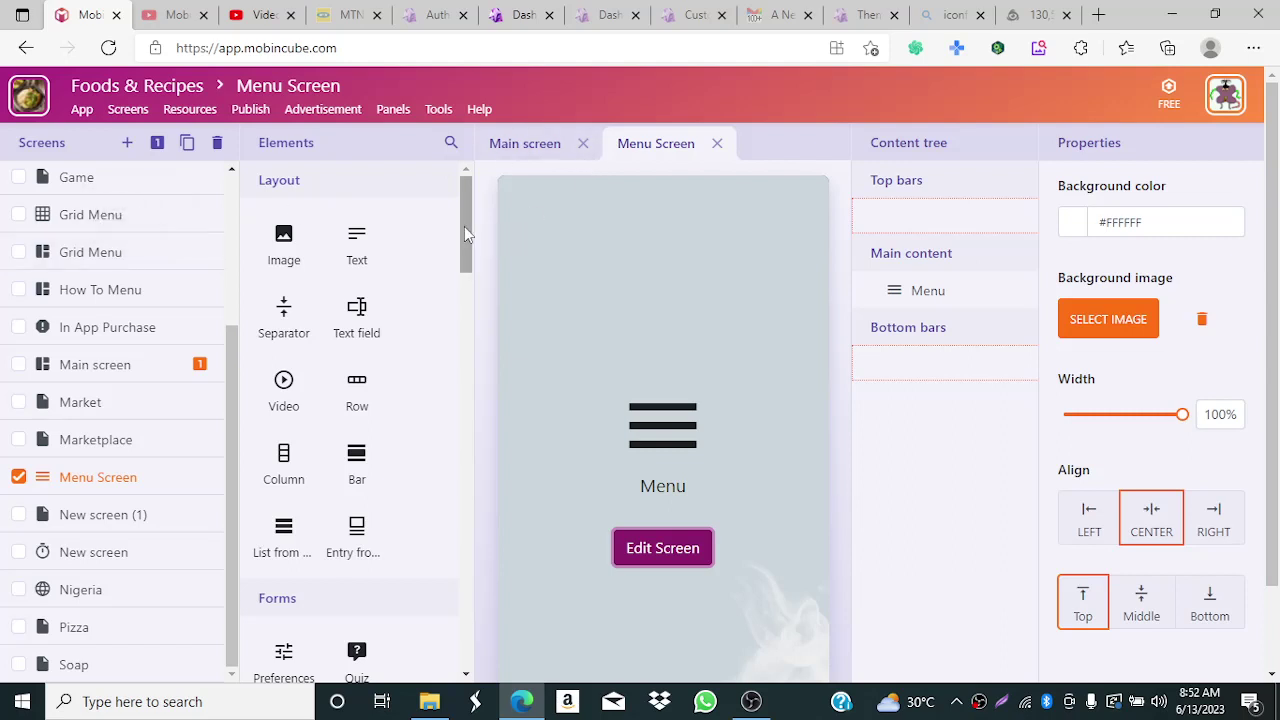
{"action": "left_click_drag", "start_coordinate": [464, 226], "coordinate": [443, 426]}
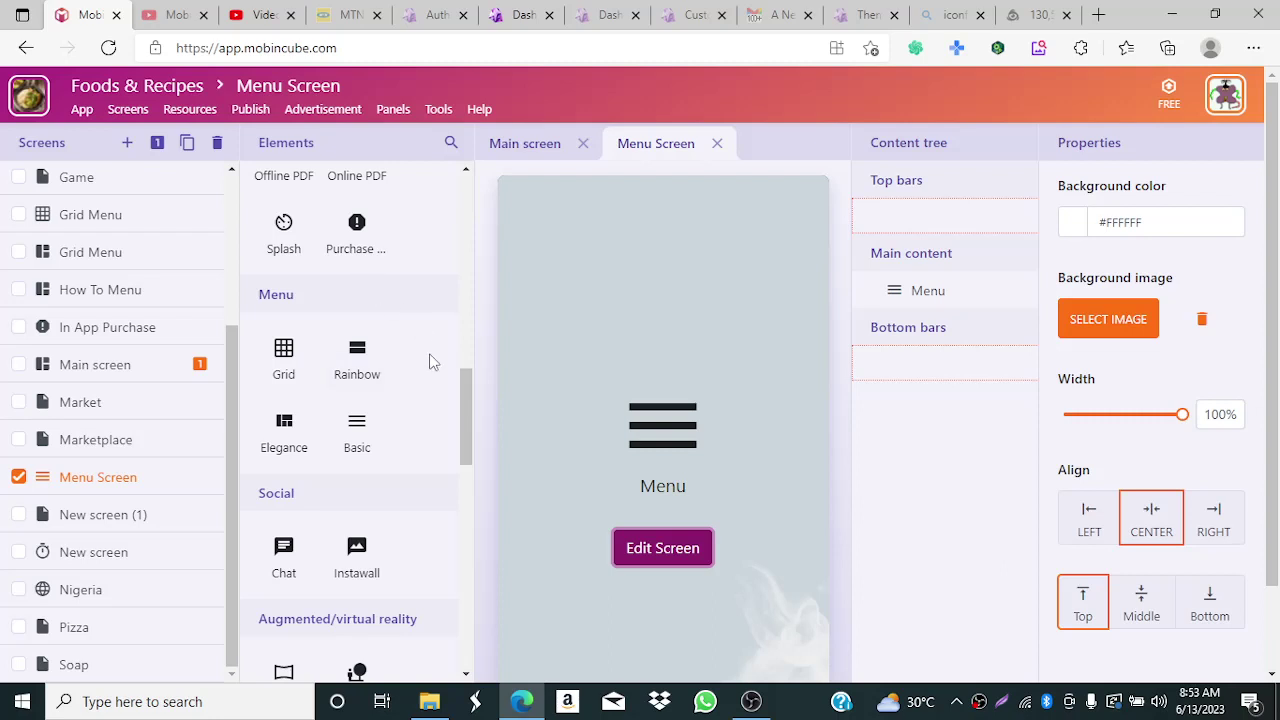
{"action": "mouse_move", "coordinate": [466, 385]}
{"action": "left_mouse_down"}
{"action": "mouse_move", "coordinate": [469, 408]}
{"action": "mouse_move", "coordinate": [470, 320]}
{"action": "mouse_move", "coordinate": [473, 374]}
{"action": "left_mouse_up"}
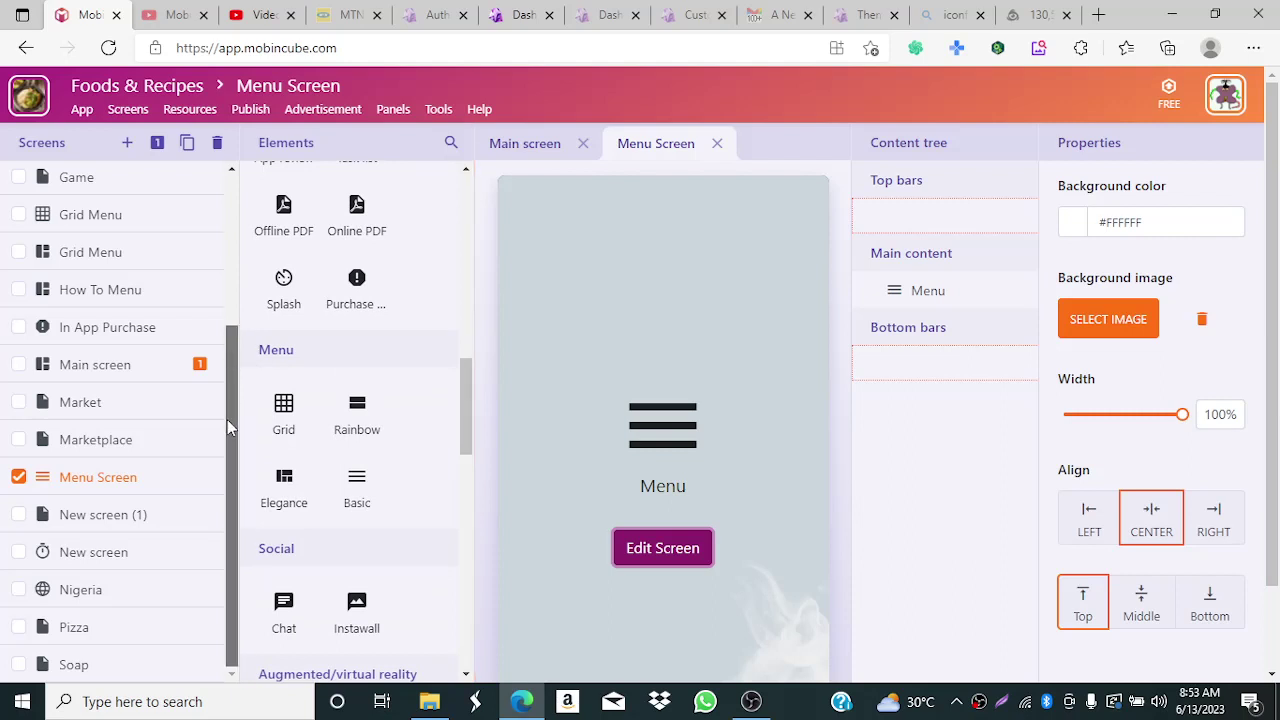
{"action": "left_click_drag", "start_coordinate": [228, 376], "coordinate": [221, 318]}
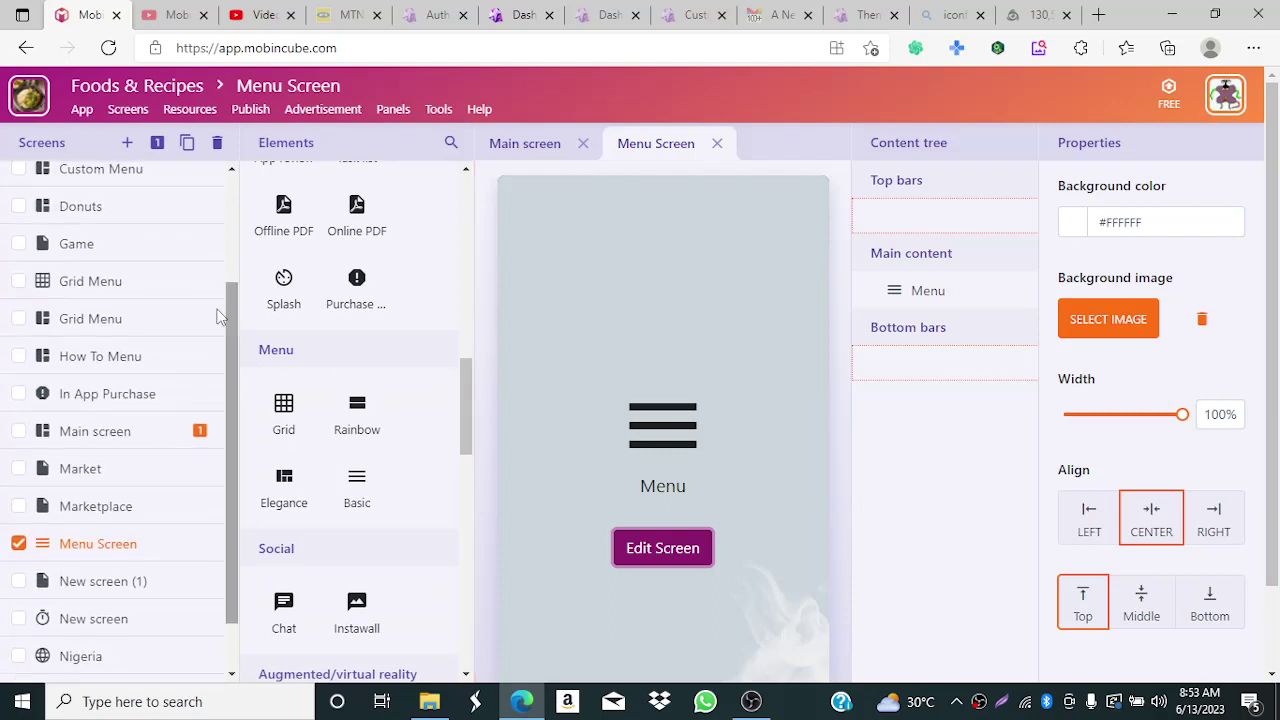
{"action": "left_click", "coordinate": [110, 283]}
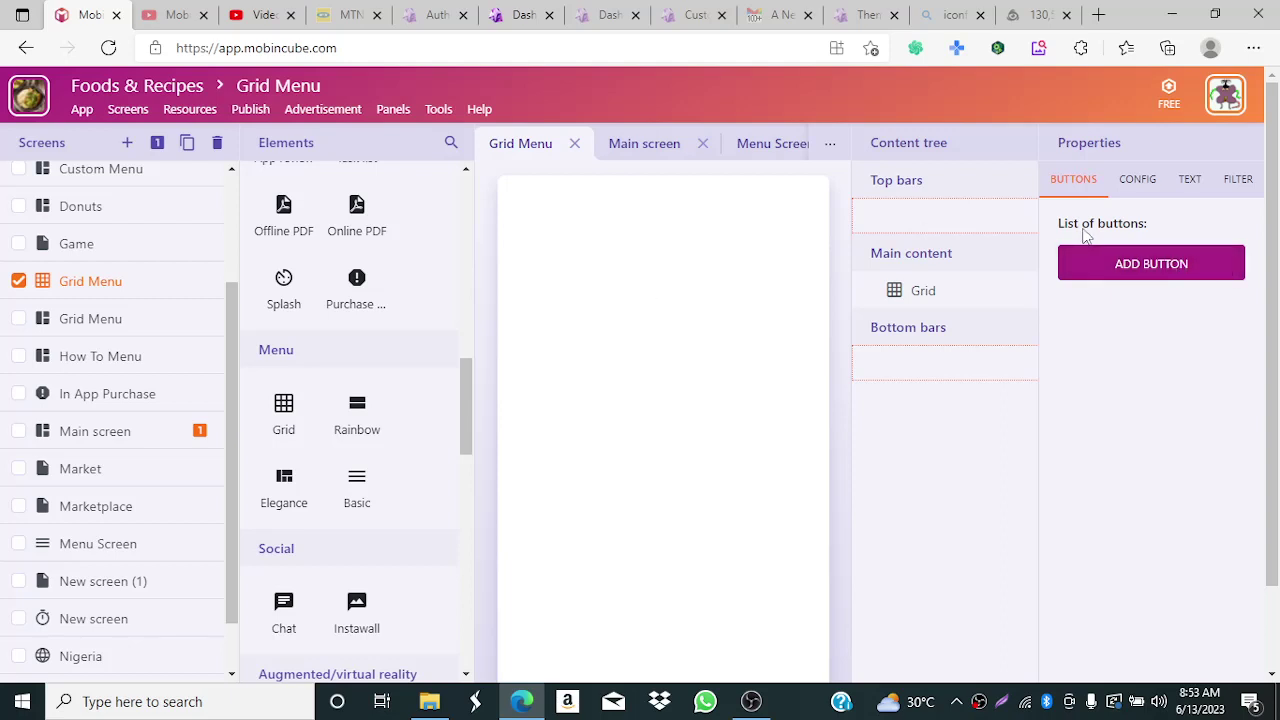
- Add six buttons to the grid on the Grid Menu screen
{"action": "left_click", "coordinate": [1115, 272]}
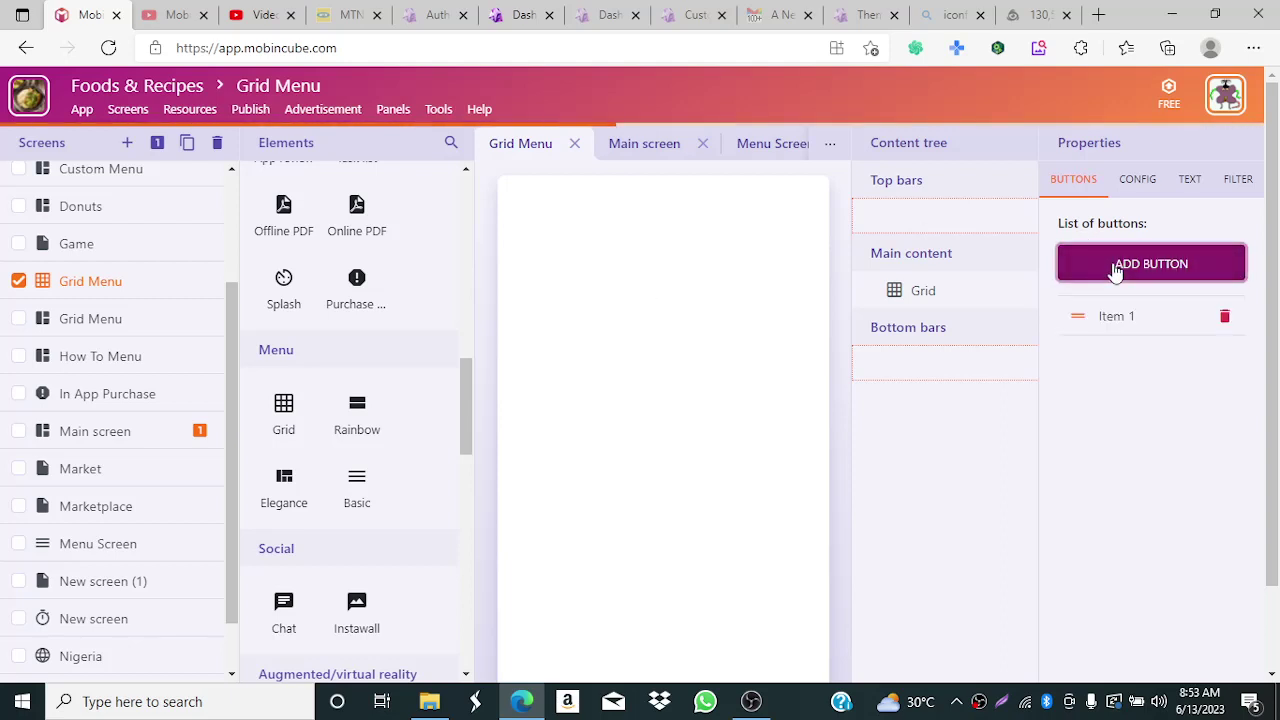
{"action": "left_click", "coordinate": [1115, 272]}
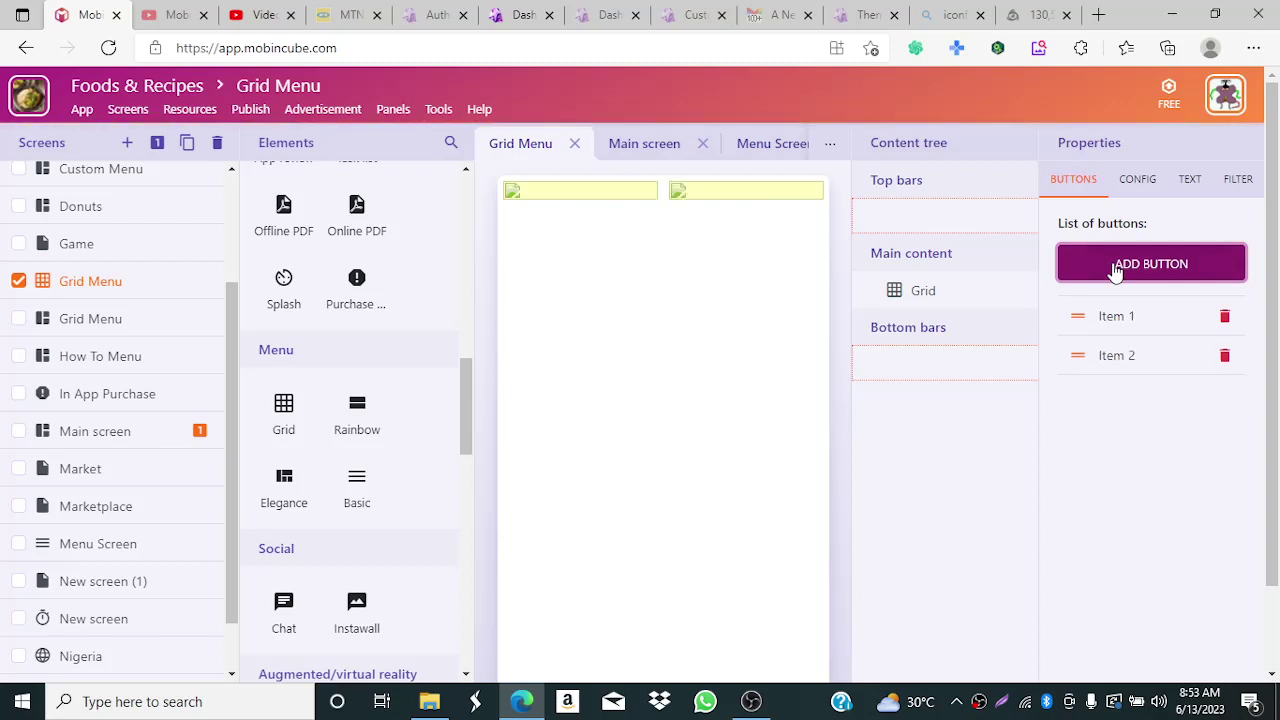
{"action": "left_click", "coordinate": [1115, 272]}
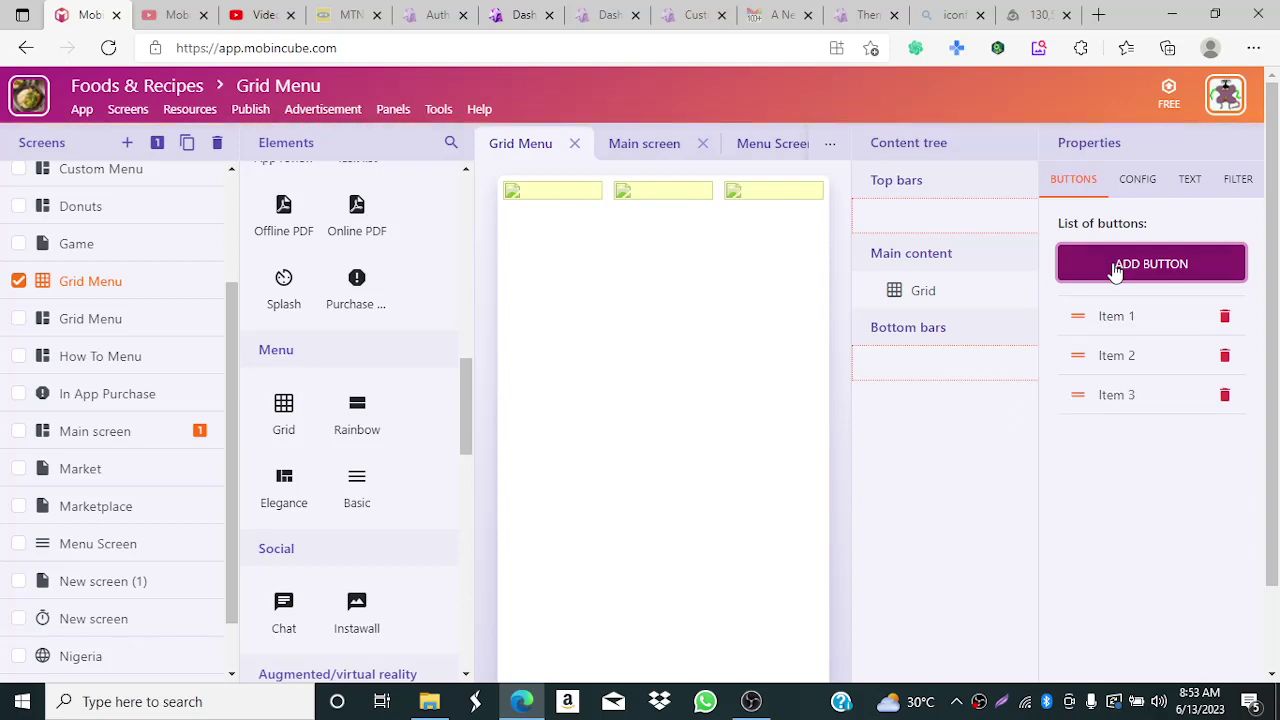
{"action": "left_click", "coordinate": [1115, 272]}
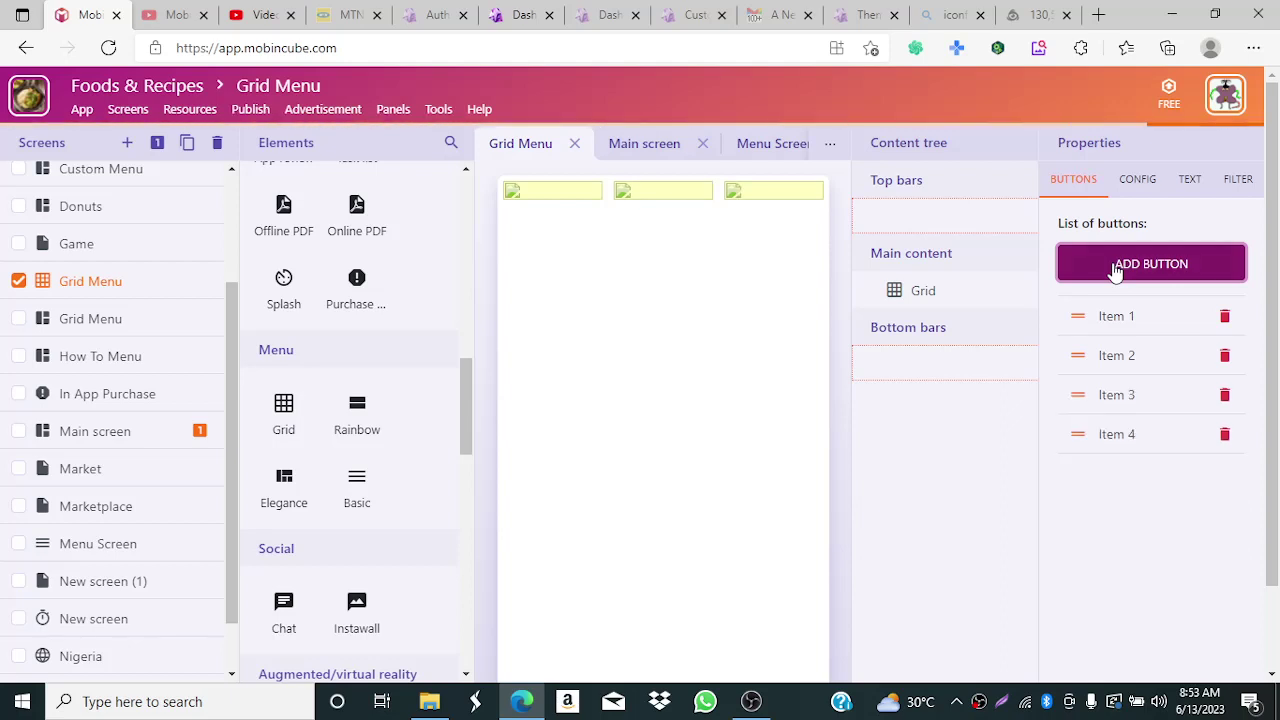
{"action": "left_click", "coordinate": [1115, 272]}
{"action": "left_click", "coordinate": [1115, 272]}
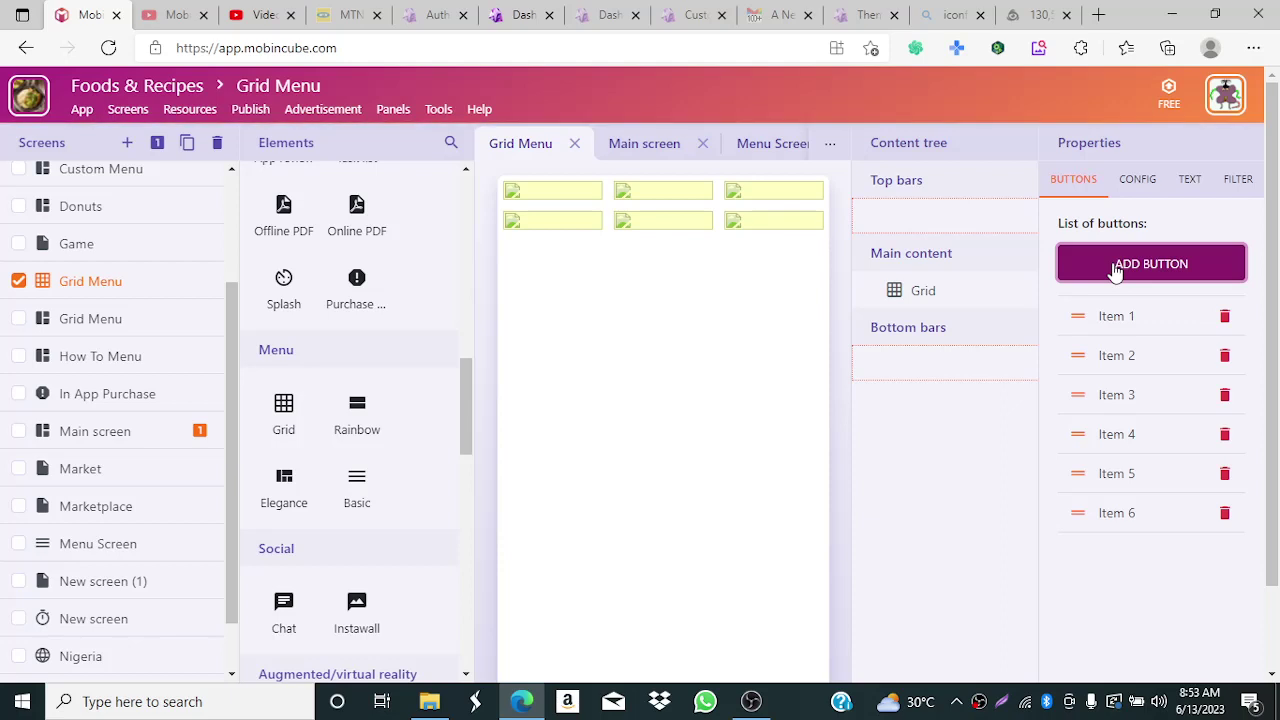
- Rename the first grid button, Item 1, as Home
{"action": "left_click", "coordinate": [1134, 322]}
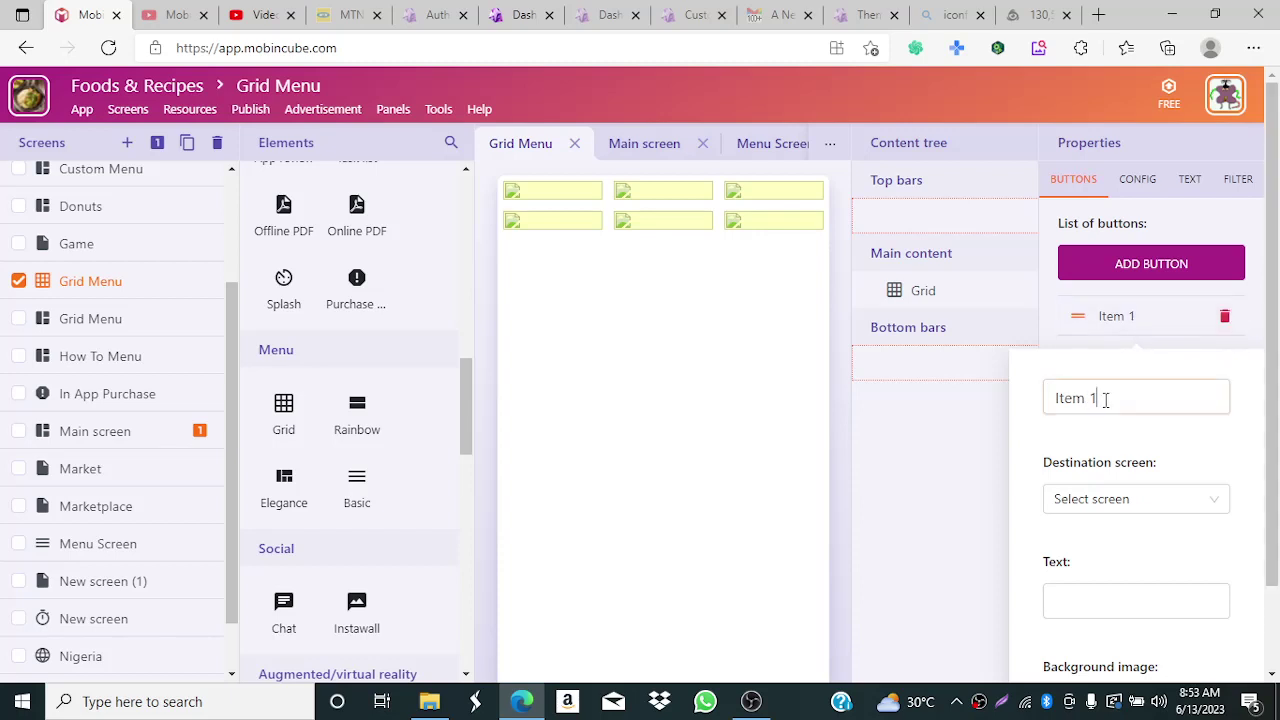
{"action": "left_click_drag", "start_coordinate": [1103, 397], "coordinate": [1032, 403]}
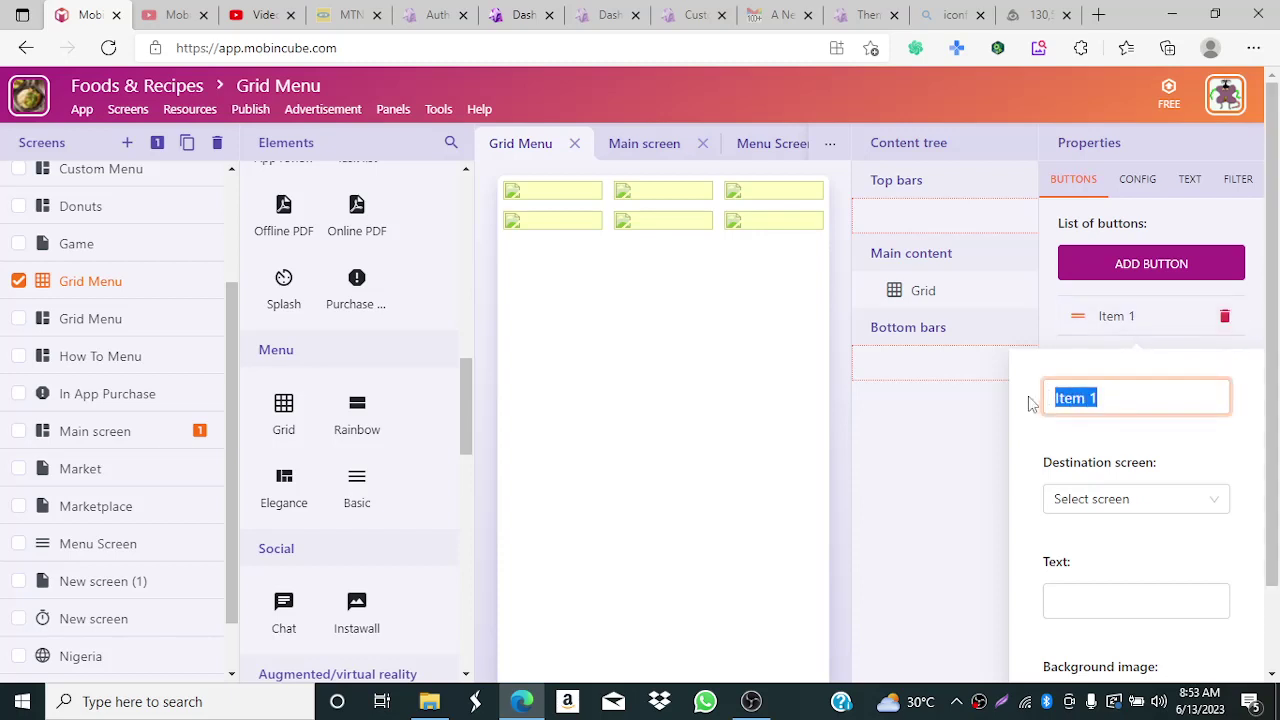
{"action": "type", "text": "Home"}
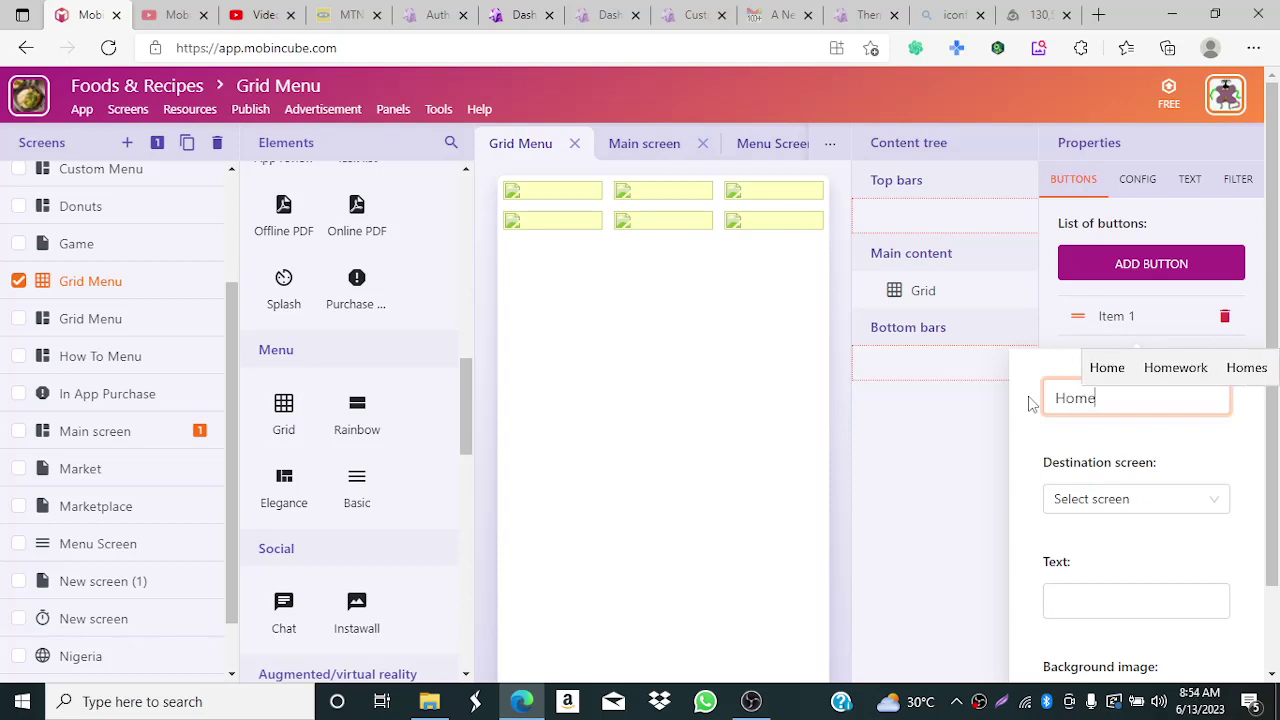
{"action": "key", "text": "Return"}
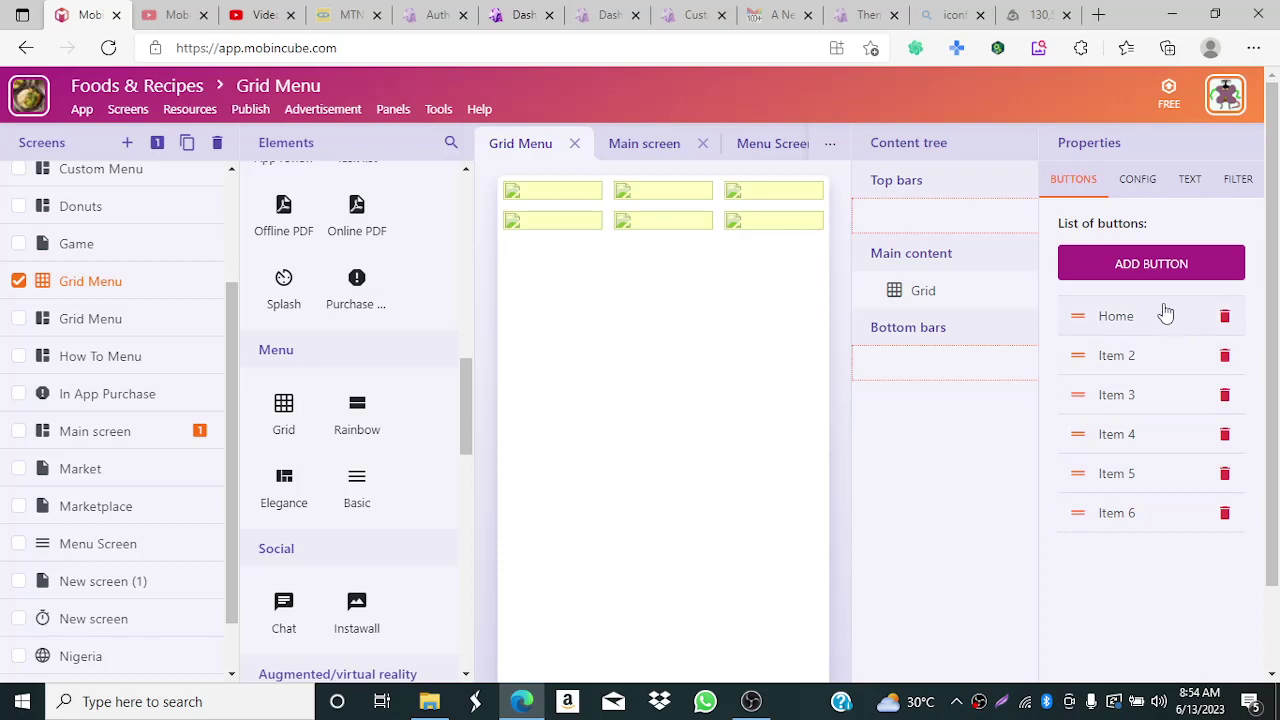
- Create a new screen named Home as the destination of the Home button, adding it twice
{"action": "left_click", "coordinate": [1165, 315]}
{"action": "left_click", "coordinate": [1210, 504]}
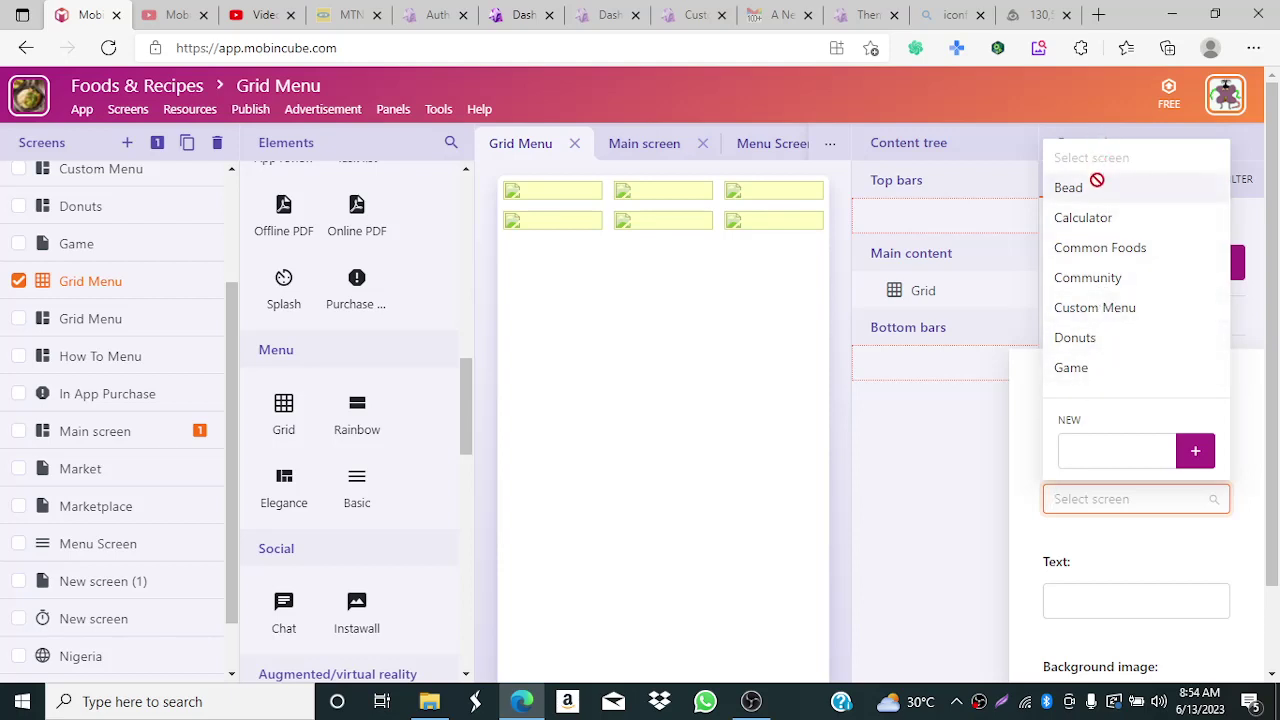
{"action": "left_click", "coordinate": [1097, 453]}
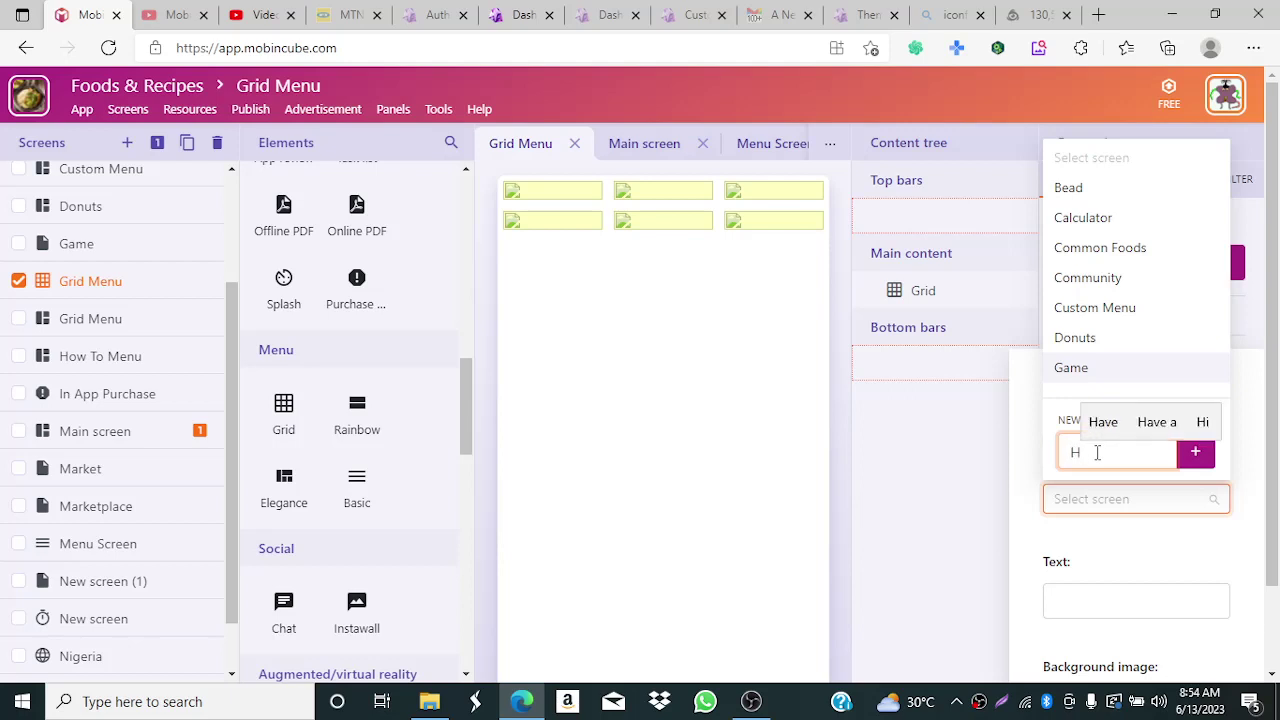
{"action": "type", "text": "ome"}
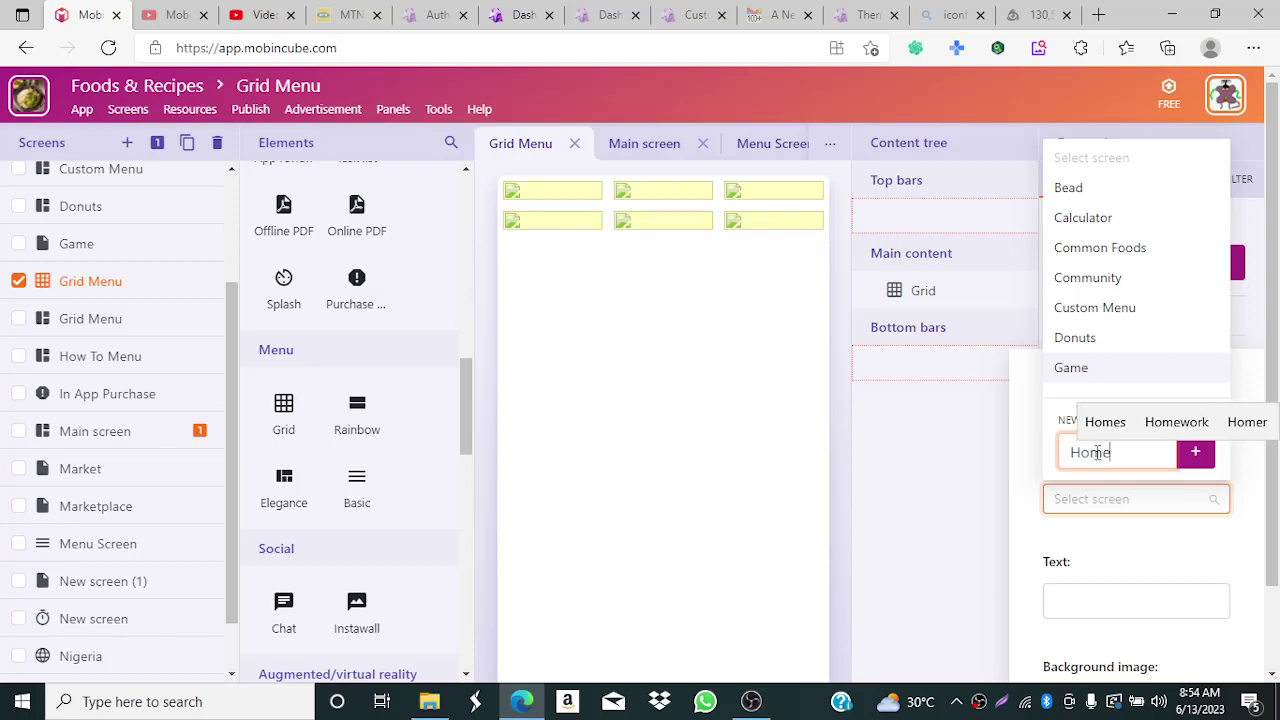
{"action": "left_click", "coordinate": [1198, 458]}
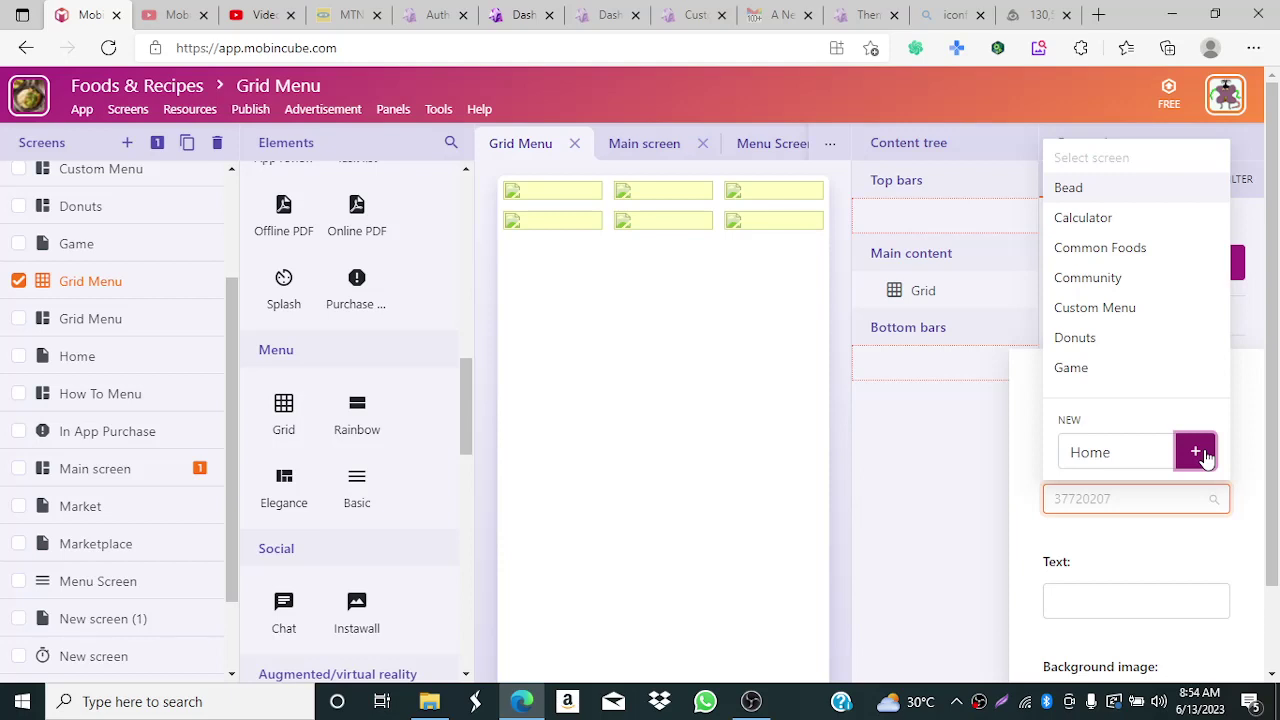
{"action": "left_click", "coordinate": [1196, 452]}
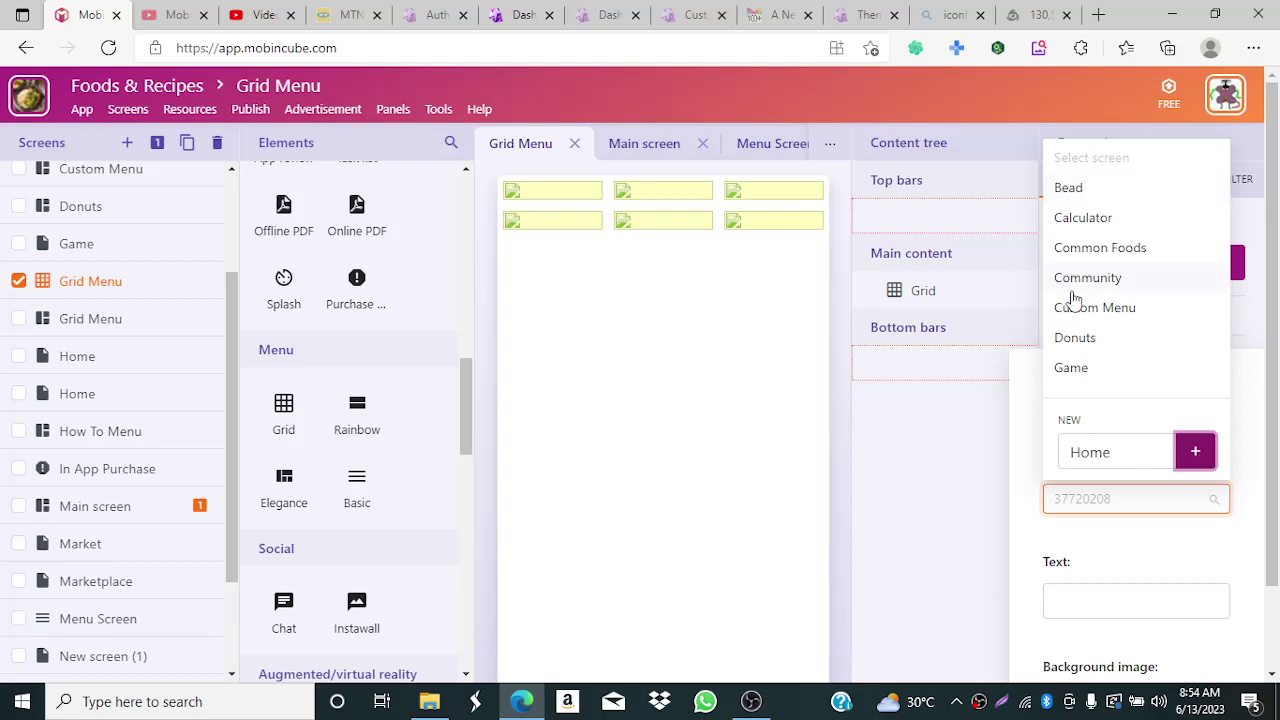
{"action": "left_click", "coordinate": [1024, 457]}
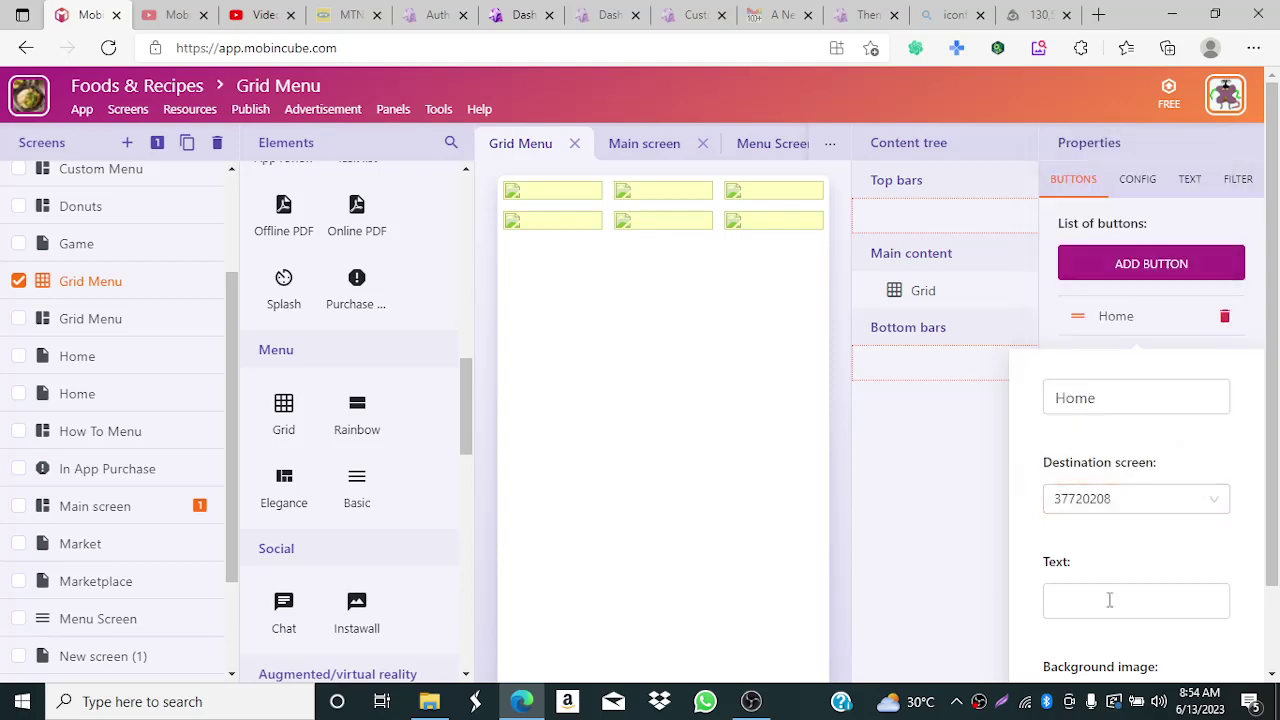
- Set the displayed text of the Home button to Home
{"action": "left_click", "coordinate": [1080, 605]}
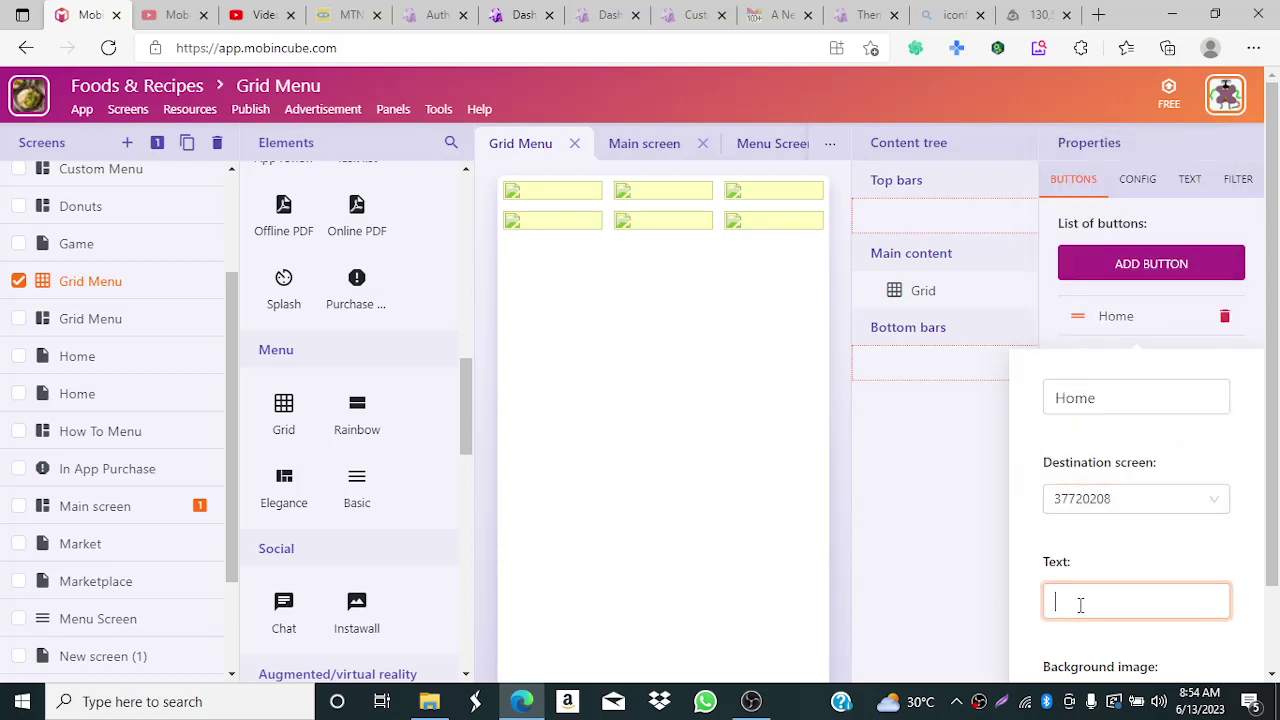
{"action": "type", "text": "Home"}
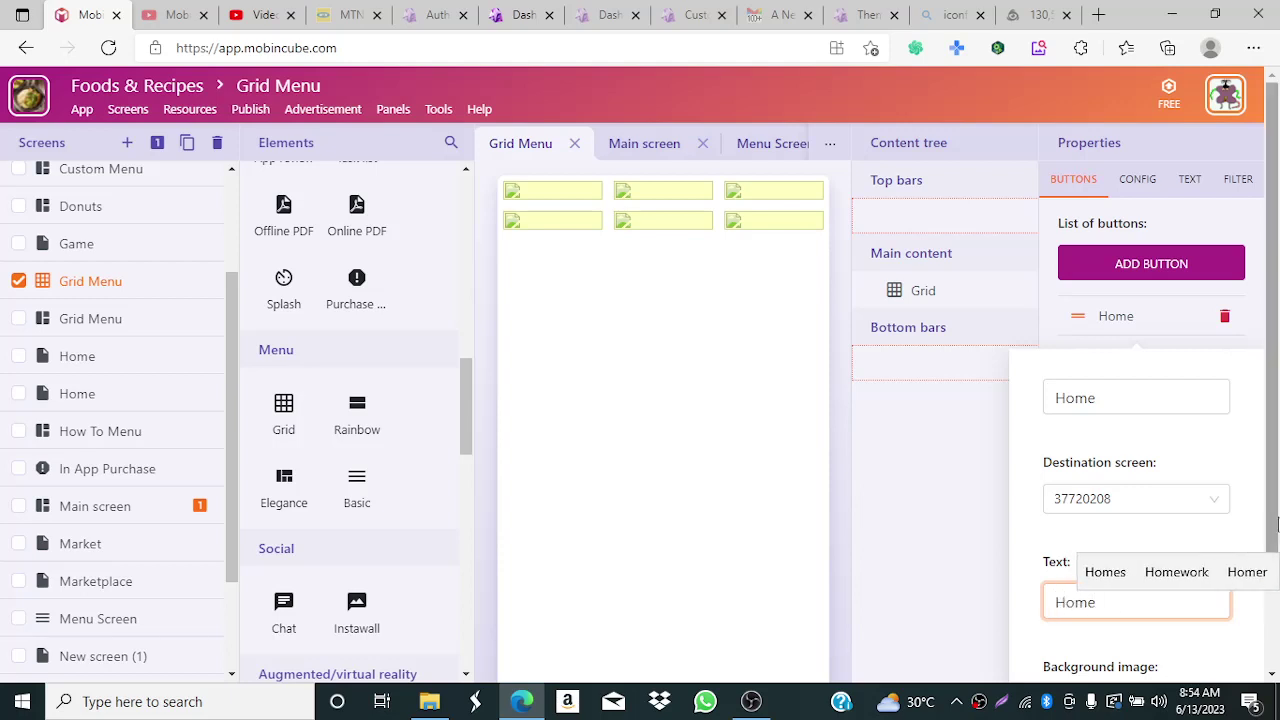
{"action": "left_click", "coordinate": [1274, 620]}
{"action": "scroll", "coordinate": [1274, 597], "scroll_direction": "up", "scroll_amount": 1}
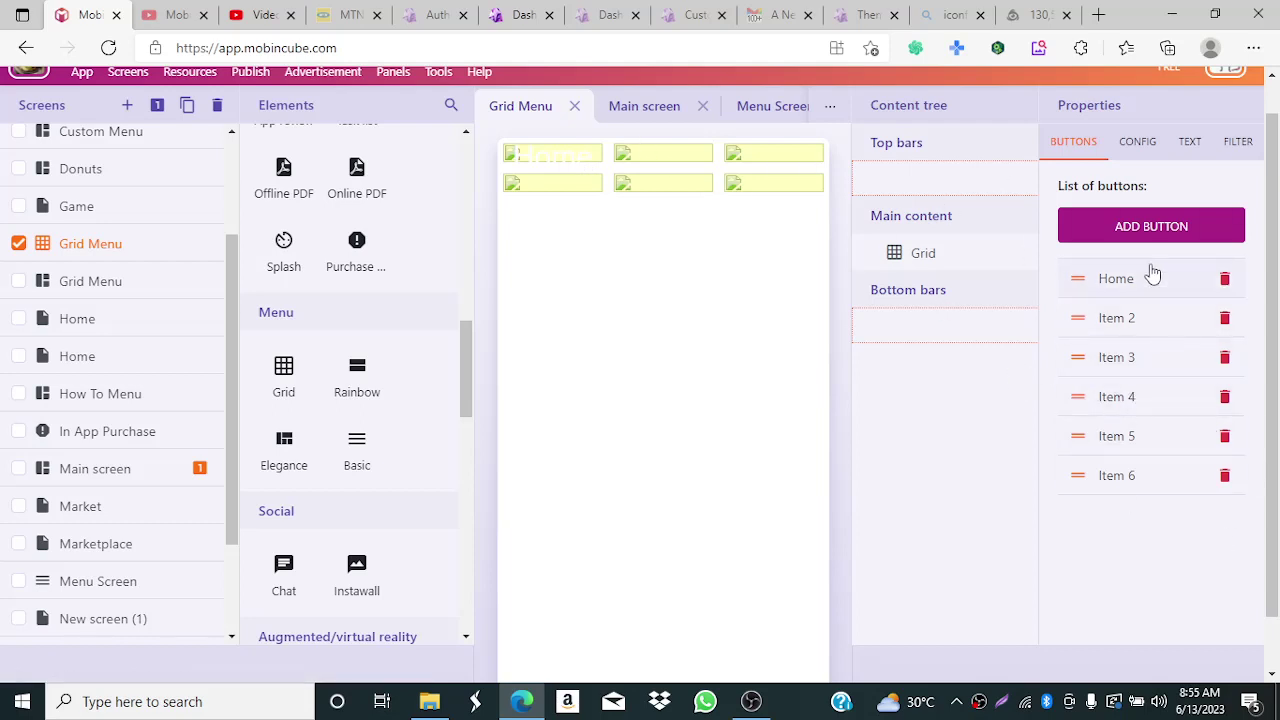
- Reopen the Home button's settings and look over its destination, text and background image options
{"action": "left_click", "coordinate": [1146, 277]}
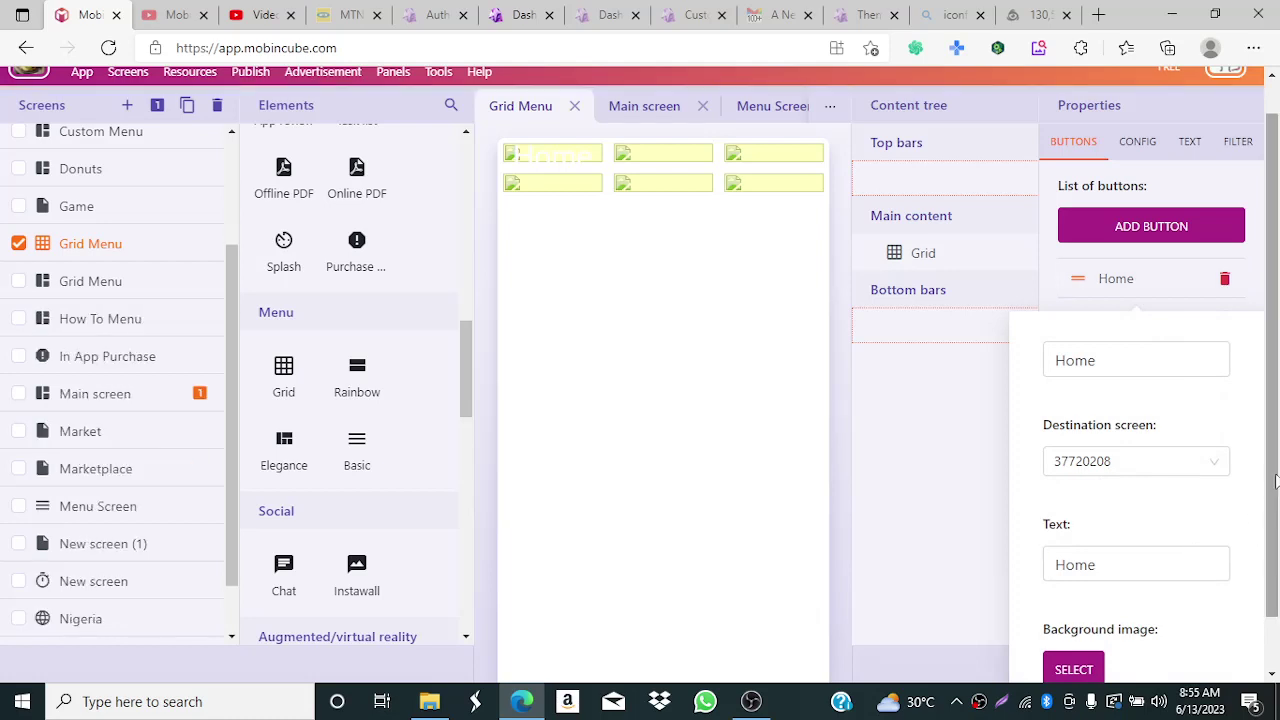
{"action": "scroll", "coordinate": [1275, 481], "scroll_direction": "down", "scroll_amount": 1}
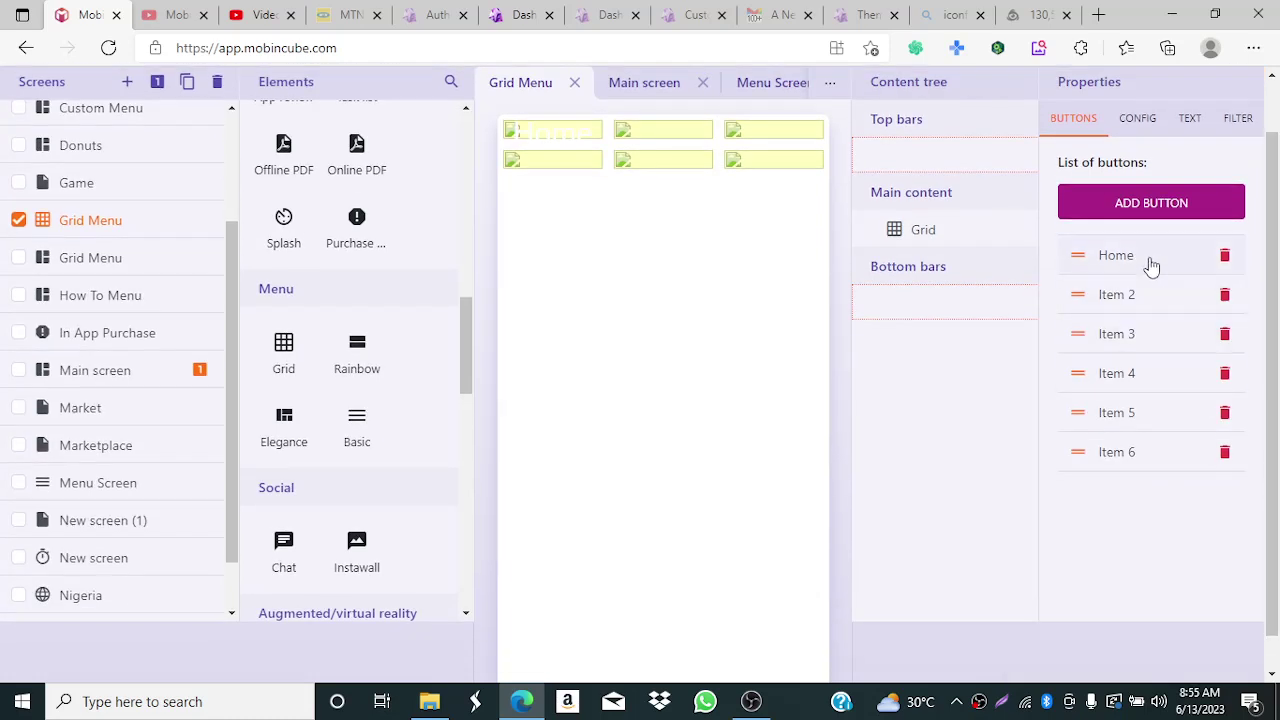
{"action": "left_click", "coordinate": [1150, 265]}
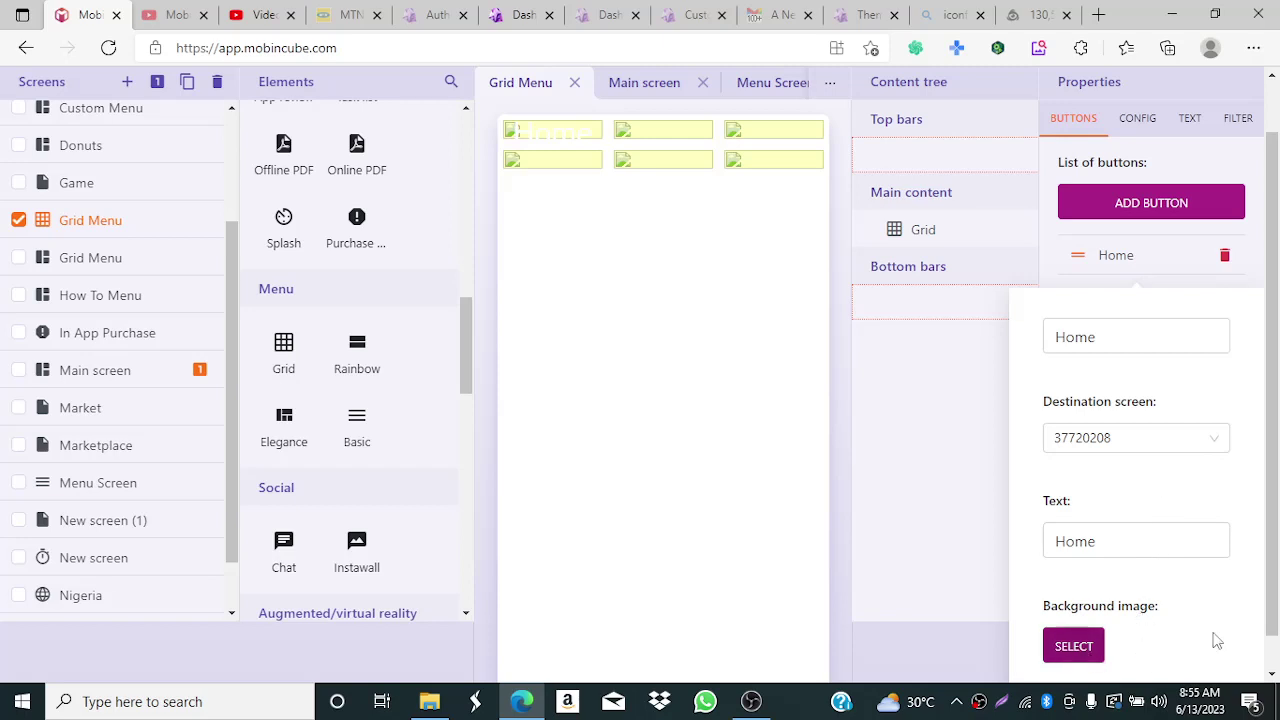
{"action": "scroll", "coordinate": [1273, 635], "scroll_direction": "down", "scroll_amount": 1}
{"action": "scroll", "coordinate": [1275, 658], "scroll_direction": "up", "scroll_amount": 1}
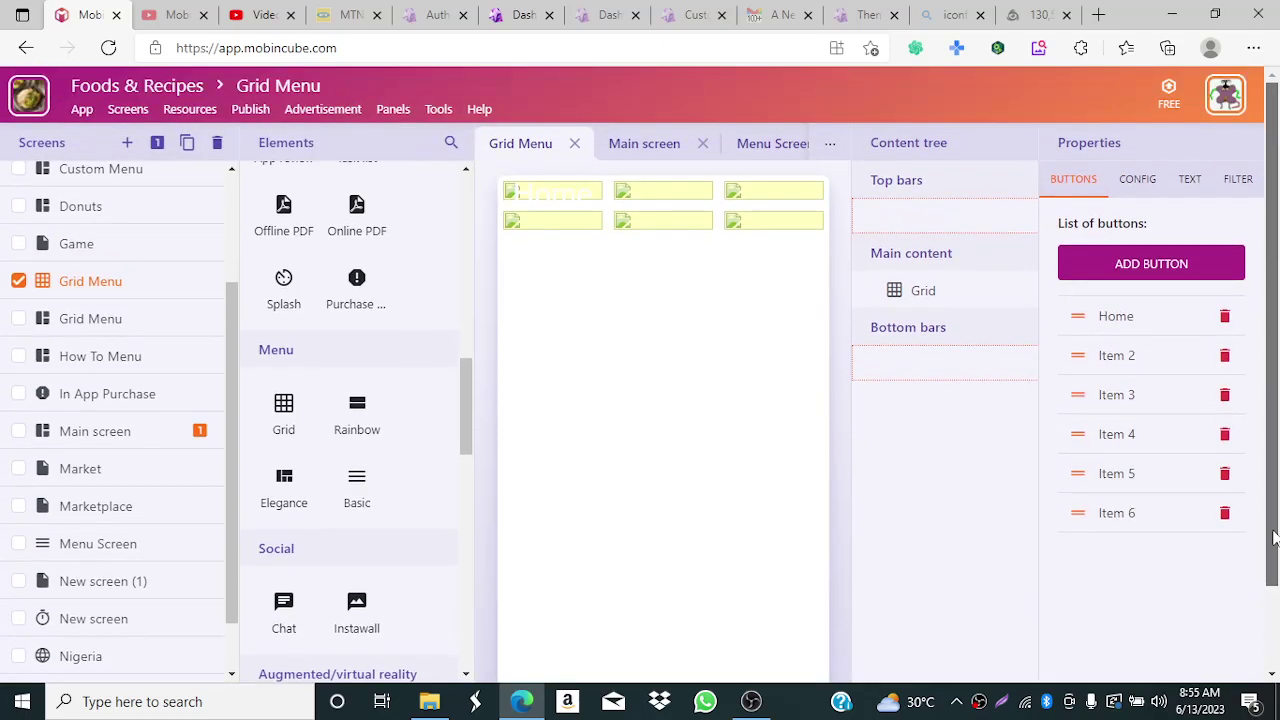
- Set the grid's number of columns to 5
{"action": "left_click", "coordinate": [1153, 191]}
{"action": "mouse_move", "coordinate": [1100, 266]}
{"action": "left_click_drag", "start_coordinate": [1100, 266], "coordinate": [1133, 274]}
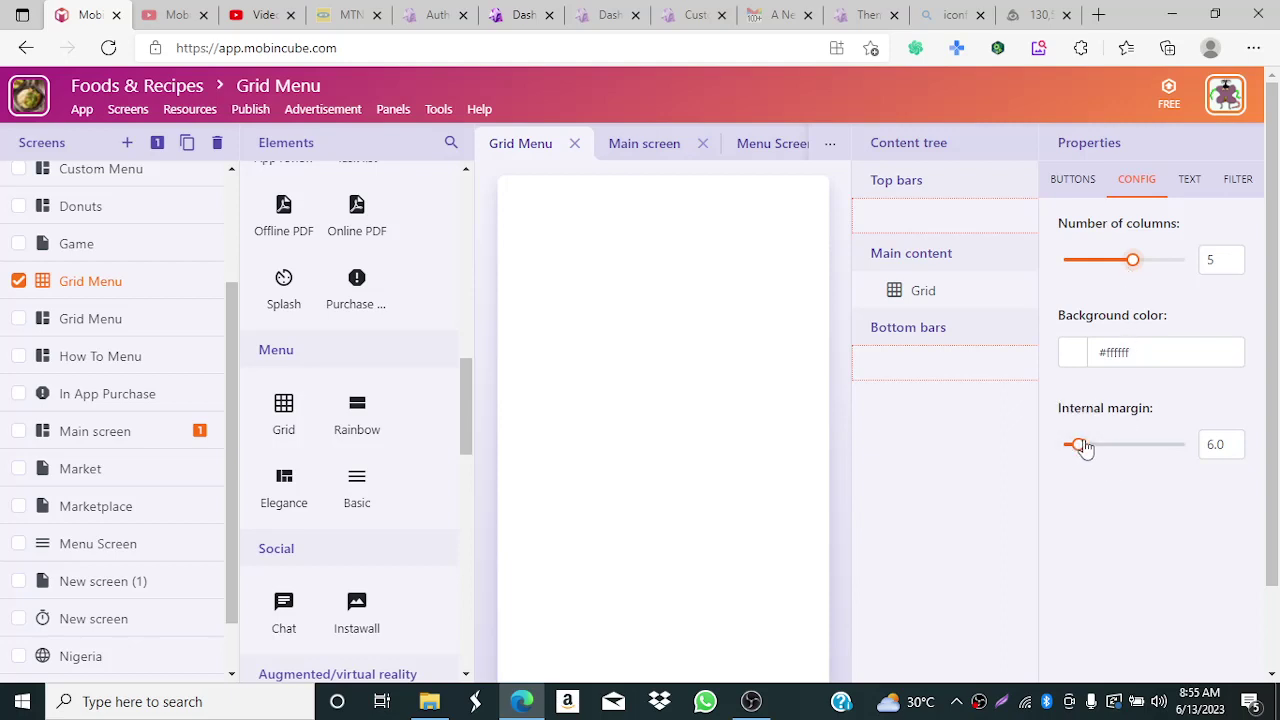
- Enable a shadow on the text of the grid buttons and look over the other text options
{"action": "left_click", "coordinate": [1194, 189]}
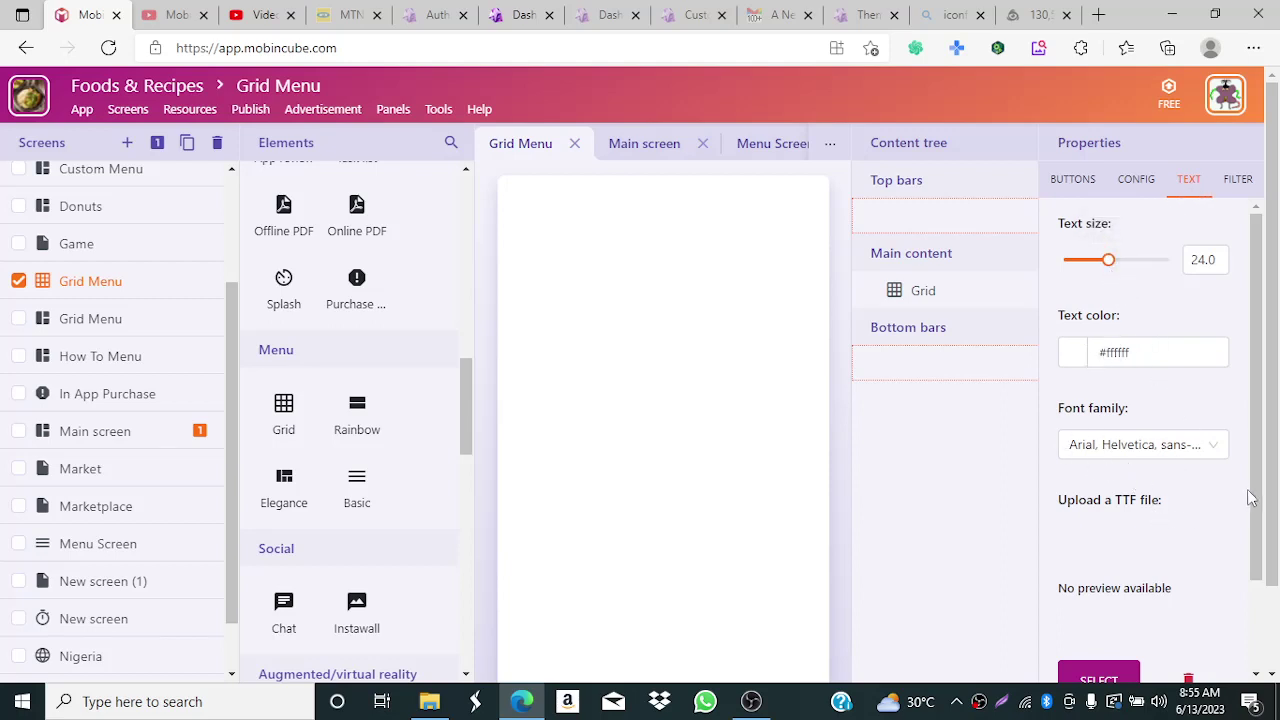
{"action": "left_click_drag", "start_coordinate": [1254, 497], "coordinate": [1263, 603]}
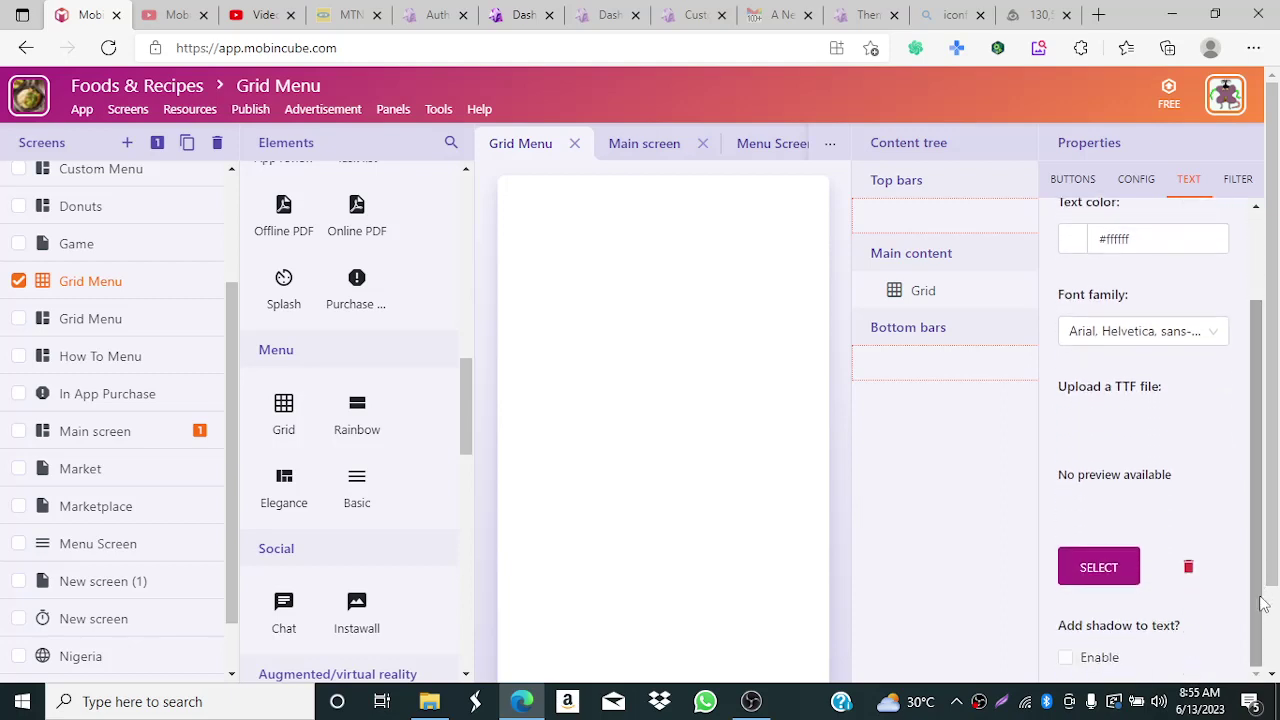
{"action": "left_click", "coordinate": [1066, 658]}
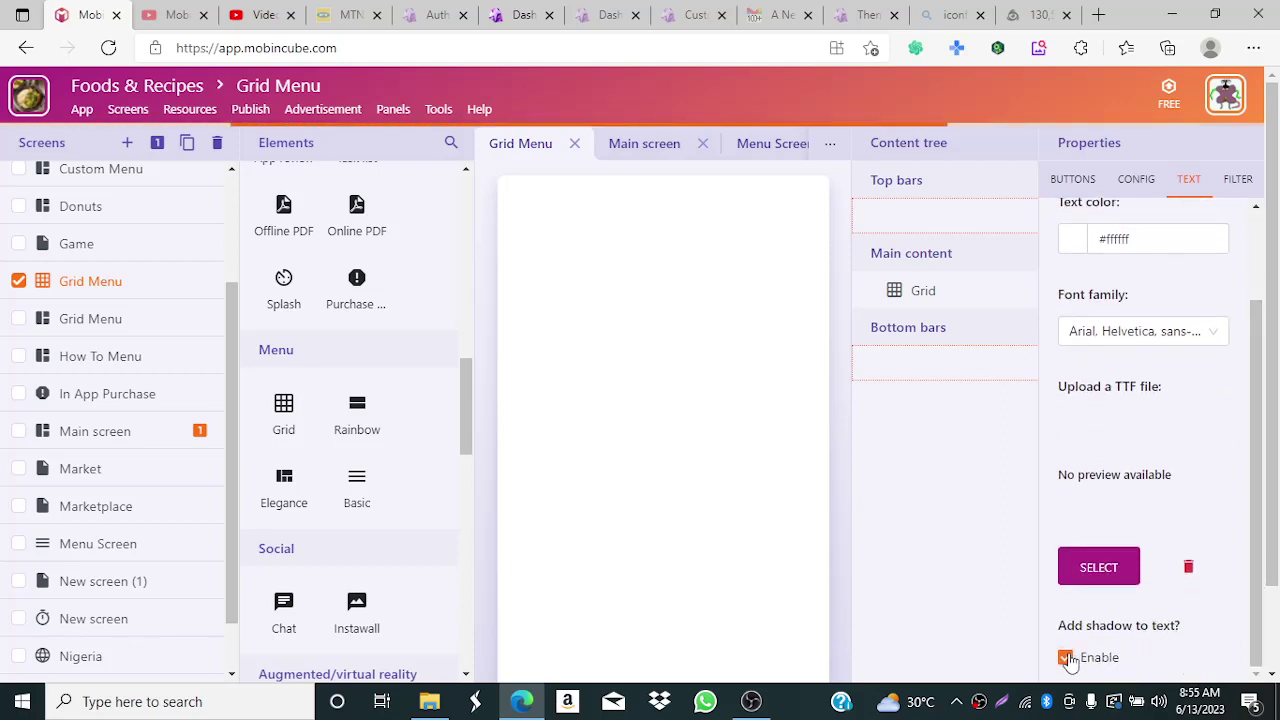
{"action": "left_click_drag", "start_coordinate": [1253, 550], "coordinate": [1258, 462]}
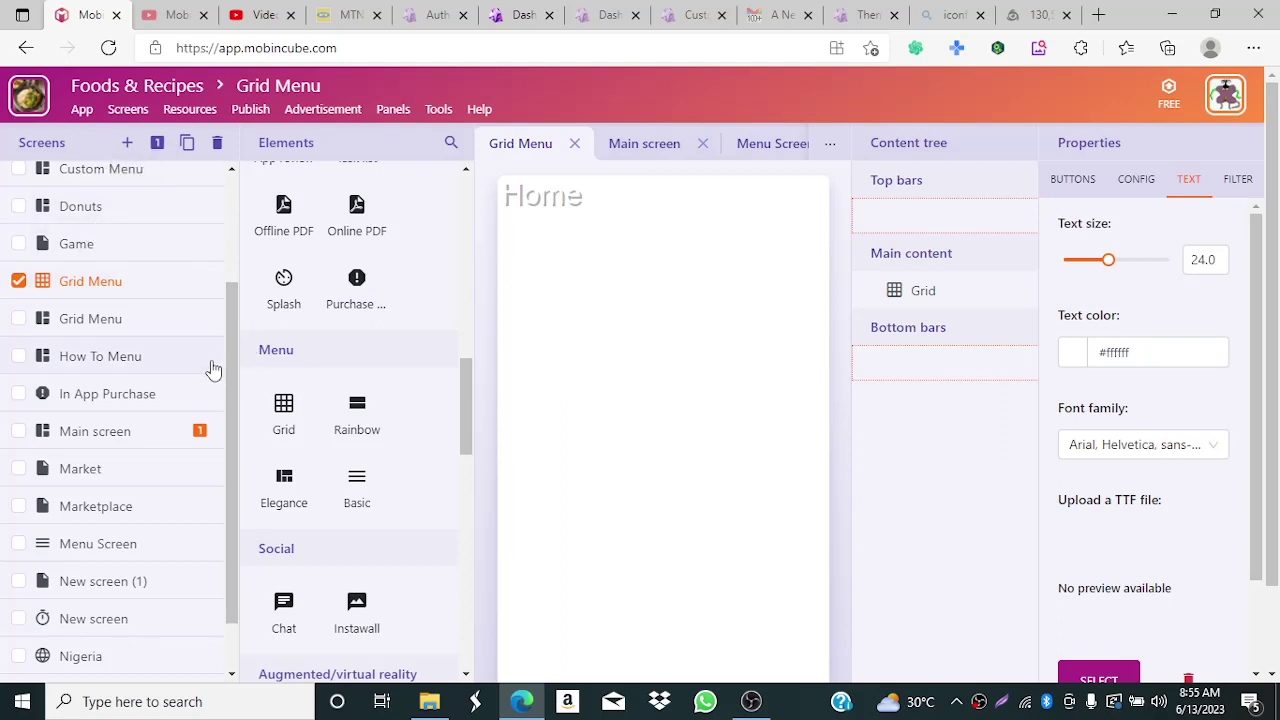
- Open the other Grid Menu screen and remove the rows of Community, Foods, Pizza and Exit icons from its preview
{"action": "left_click", "coordinate": [145, 322]}
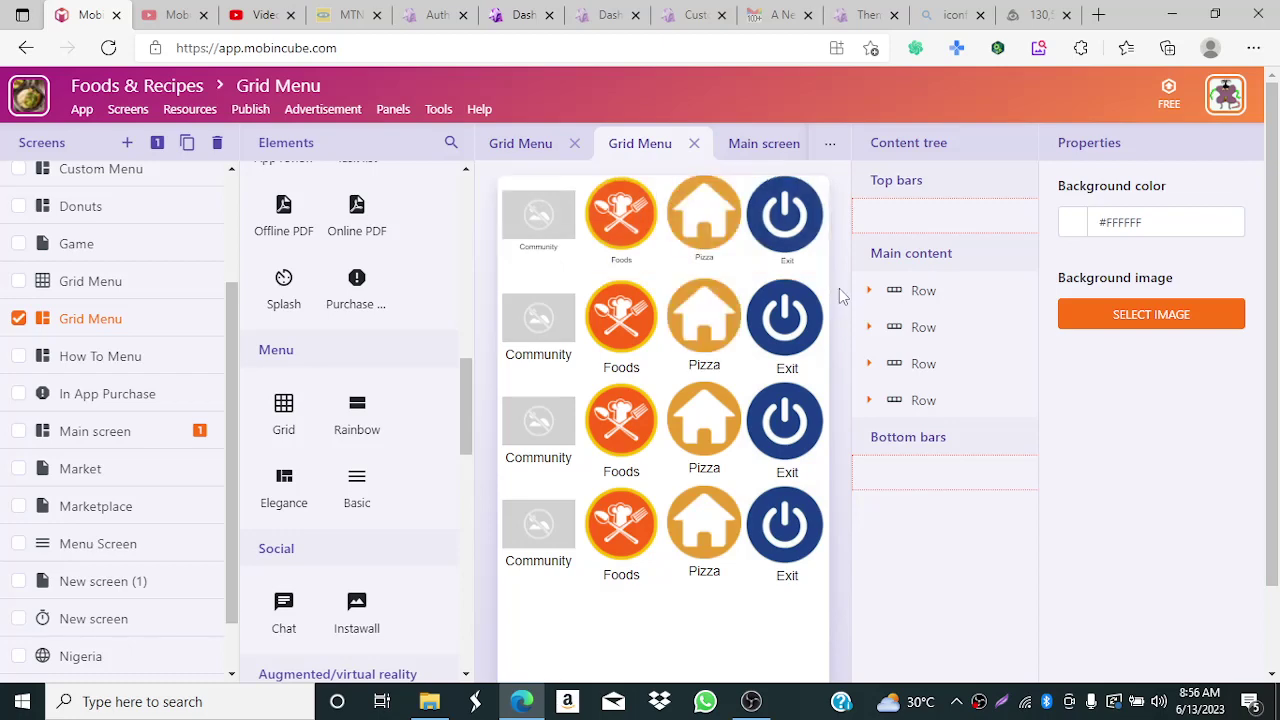
{"action": "left_click", "coordinate": [671, 296]}
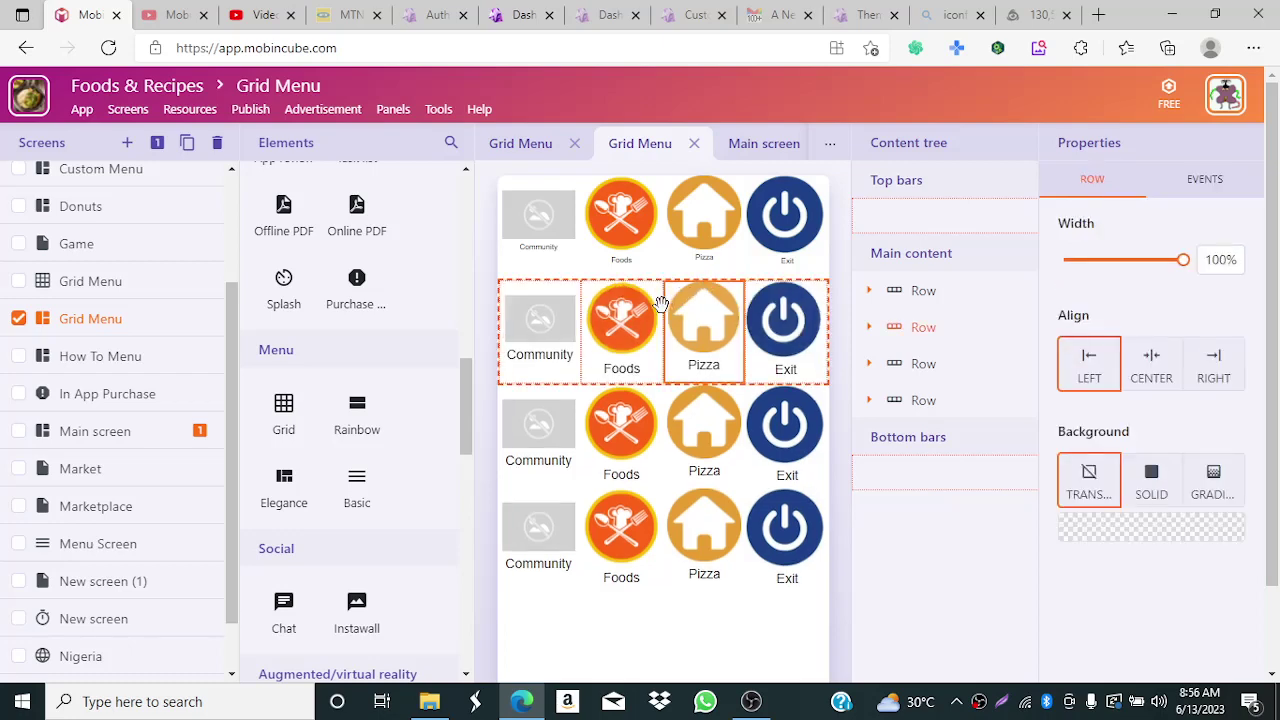
{"action": "left_click_drag", "start_coordinate": [660, 304], "coordinate": [858, 343]}
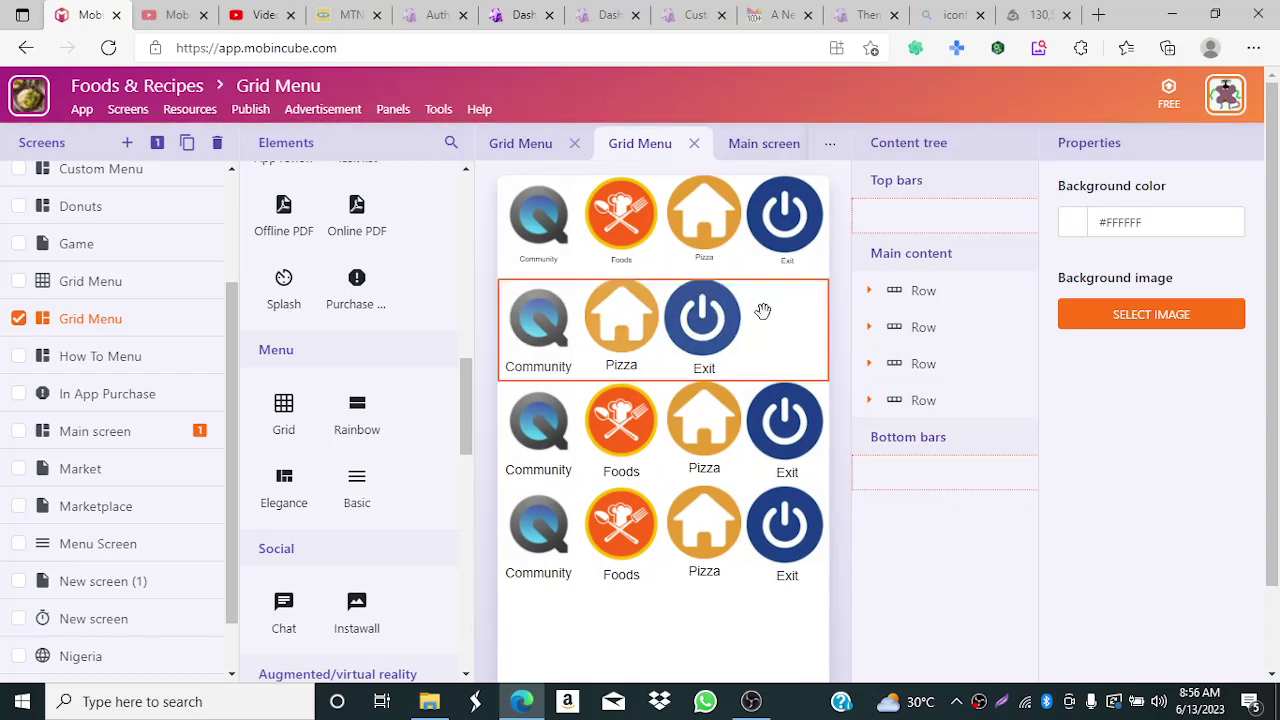
{"action": "left_click_drag", "start_coordinate": [828, 326], "coordinate": [854, 354]}
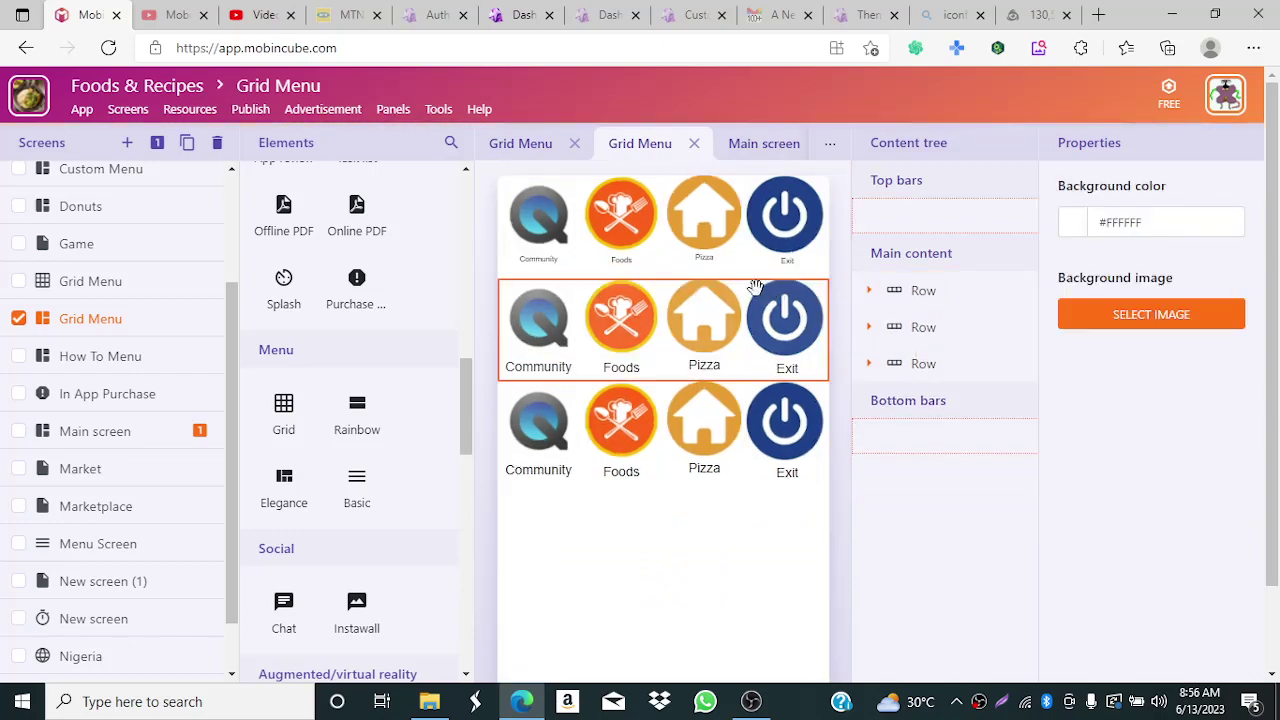
{"action": "left_click_drag", "start_coordinate": [836, 297], "coordinate": [857, 314]}
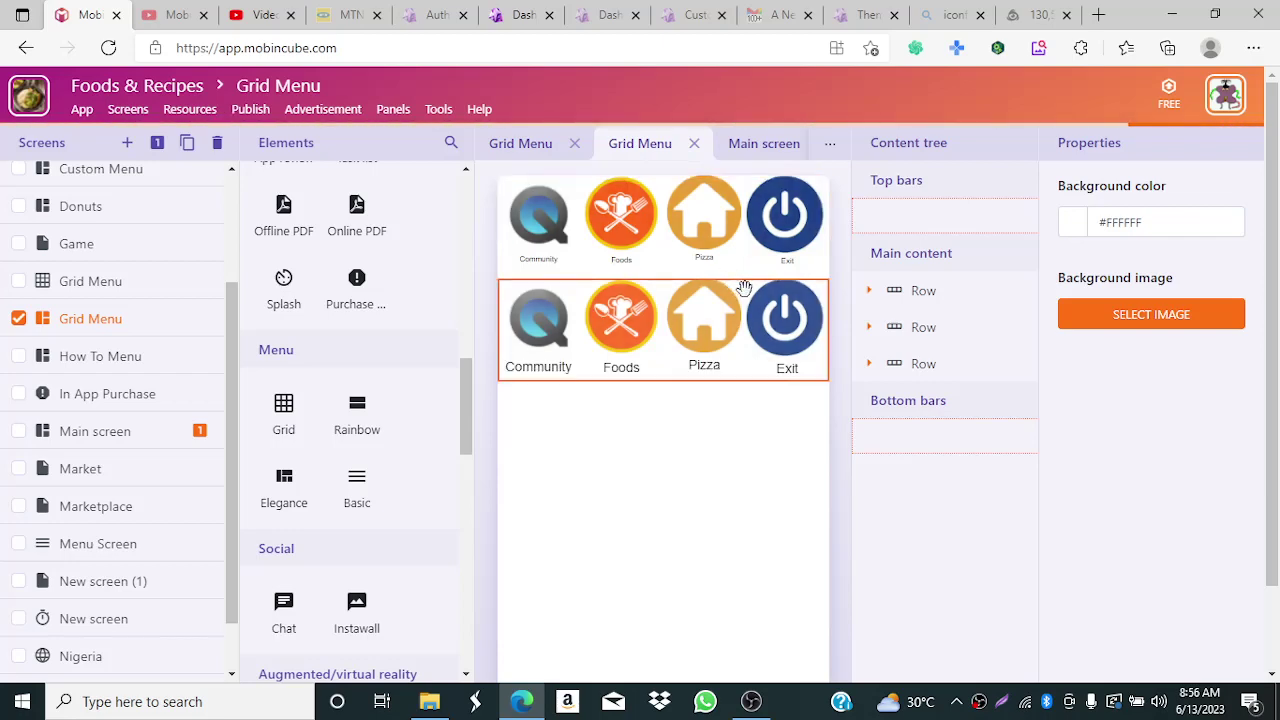
{"action": "left_click_drag", "start_coordinate": [744, 289], "coordinate": [843, 310]}
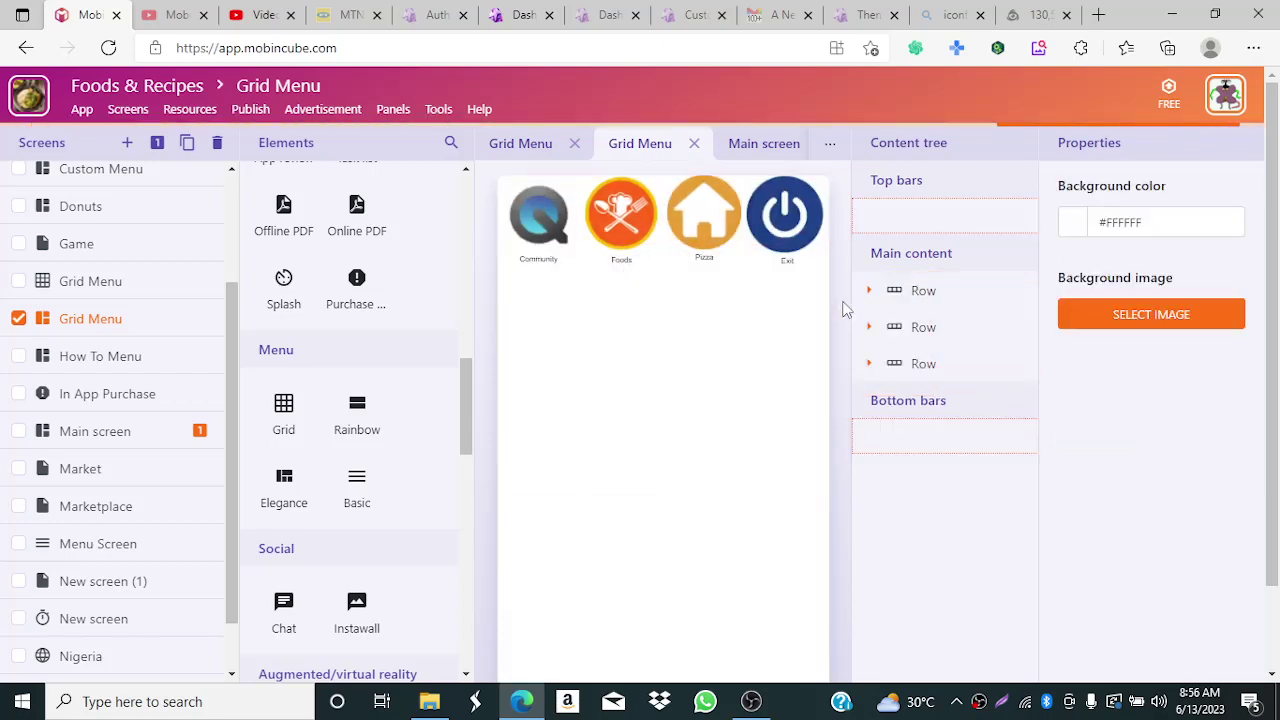
{"action": "left_click_drag", "start_coordinate": [748, 218], "coordinate": [839, 264]}
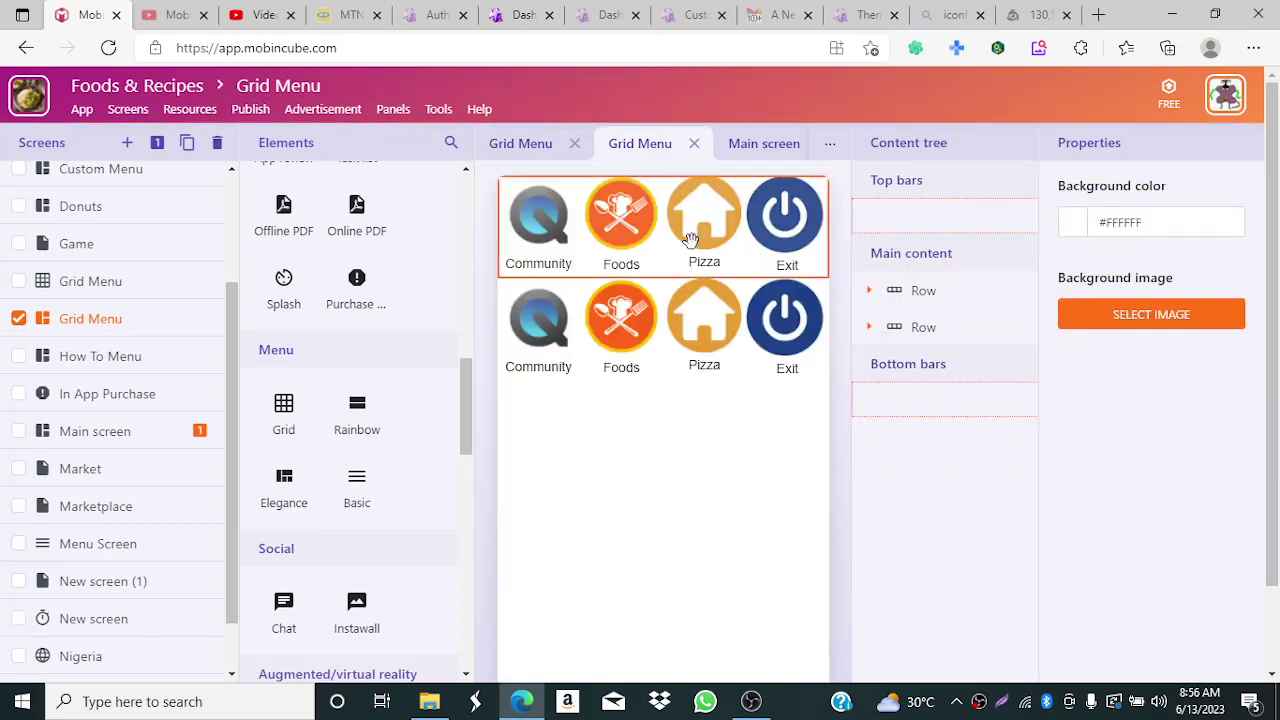
{"action": "left_click_drag", "start_coordinate": [783, 245], "coordinate": [843, 286]}
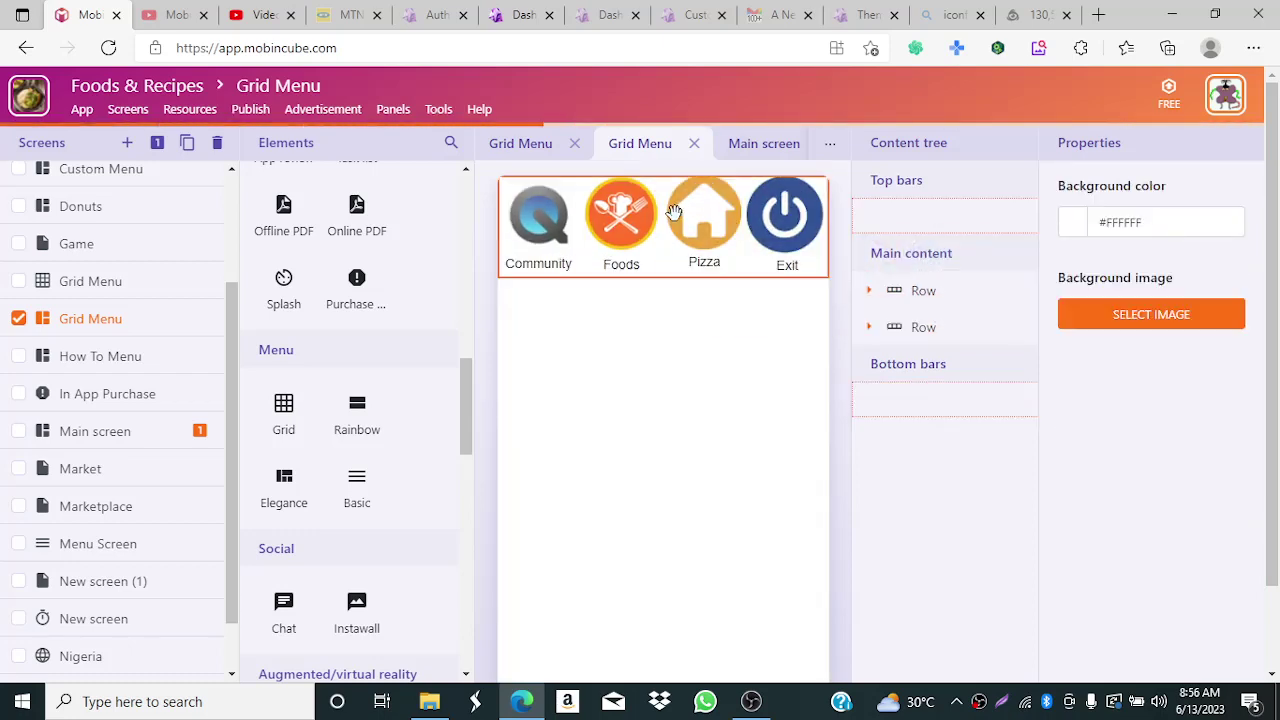
{"action": "left_click_drag", "start_coordinate": [674, 212], "coordinate": [863, 266]}
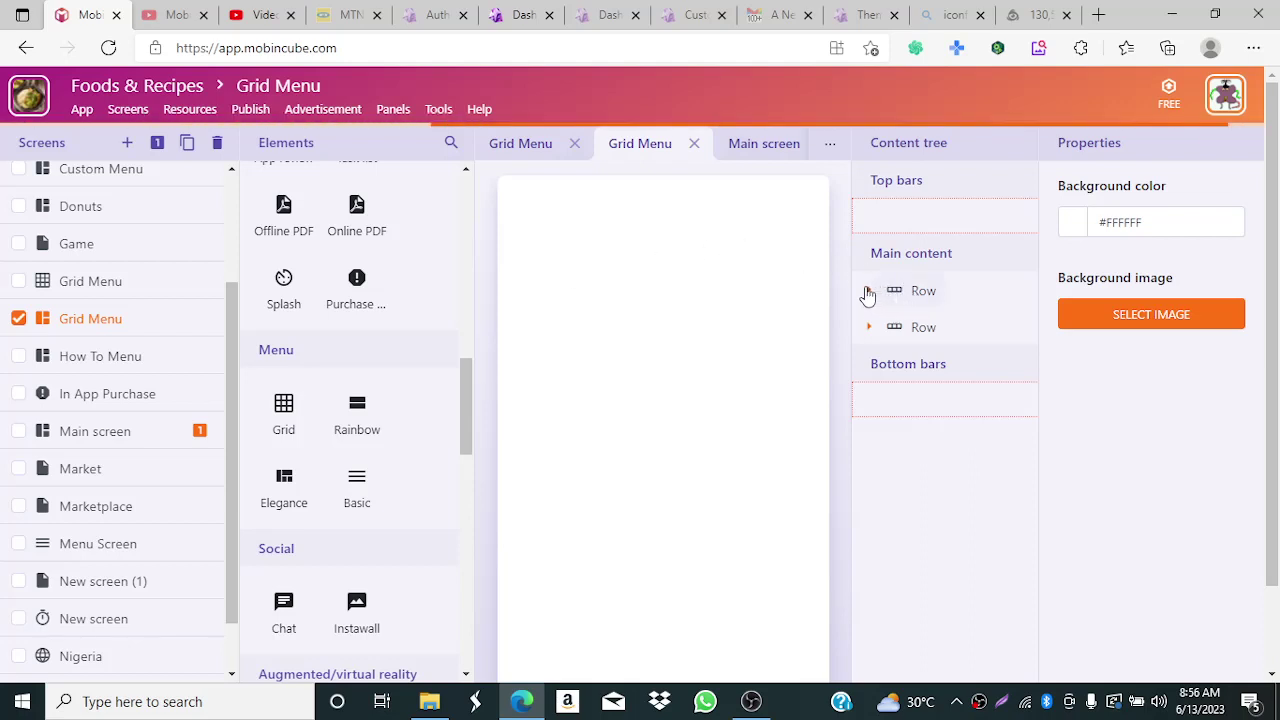
- Look over the on-touch action options available for the first row in the screen's main content
{"action": "left_click", "coordinate": [869, 296]}
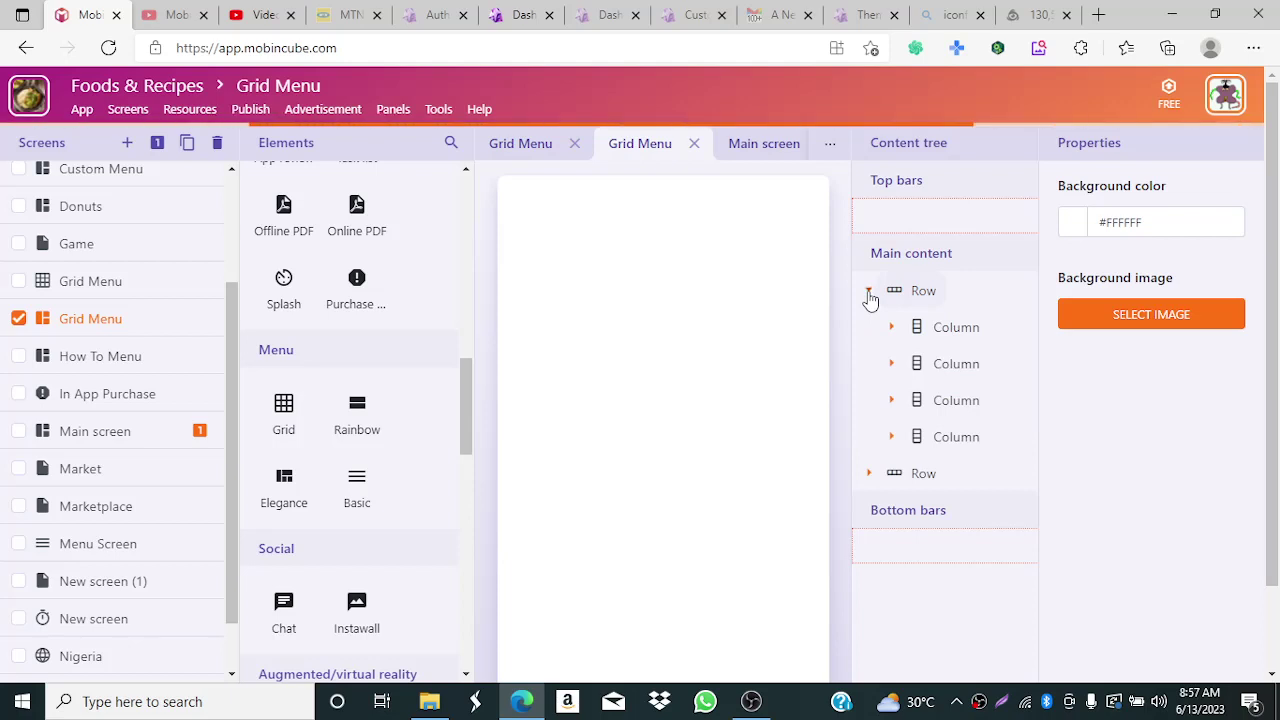
{"action": "left_click", "coordinate": [908, 297]}
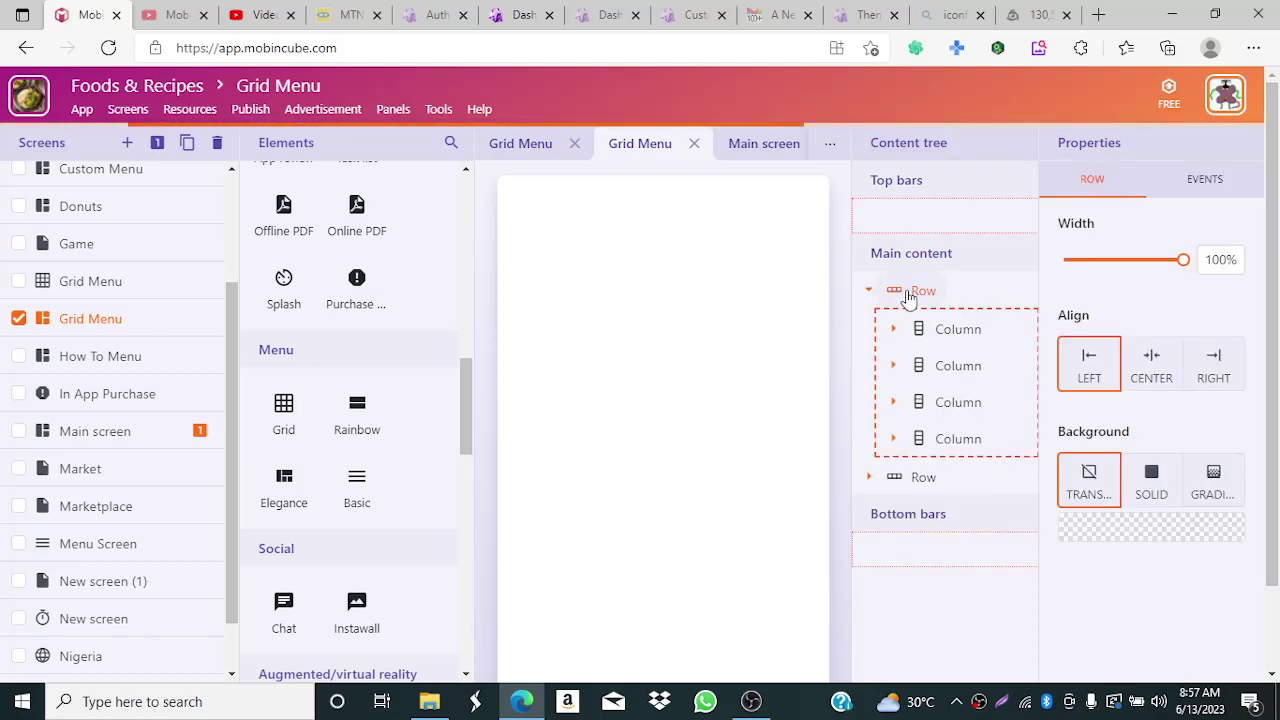
{"action": "left_click", "coordinate": [1206, 183]}
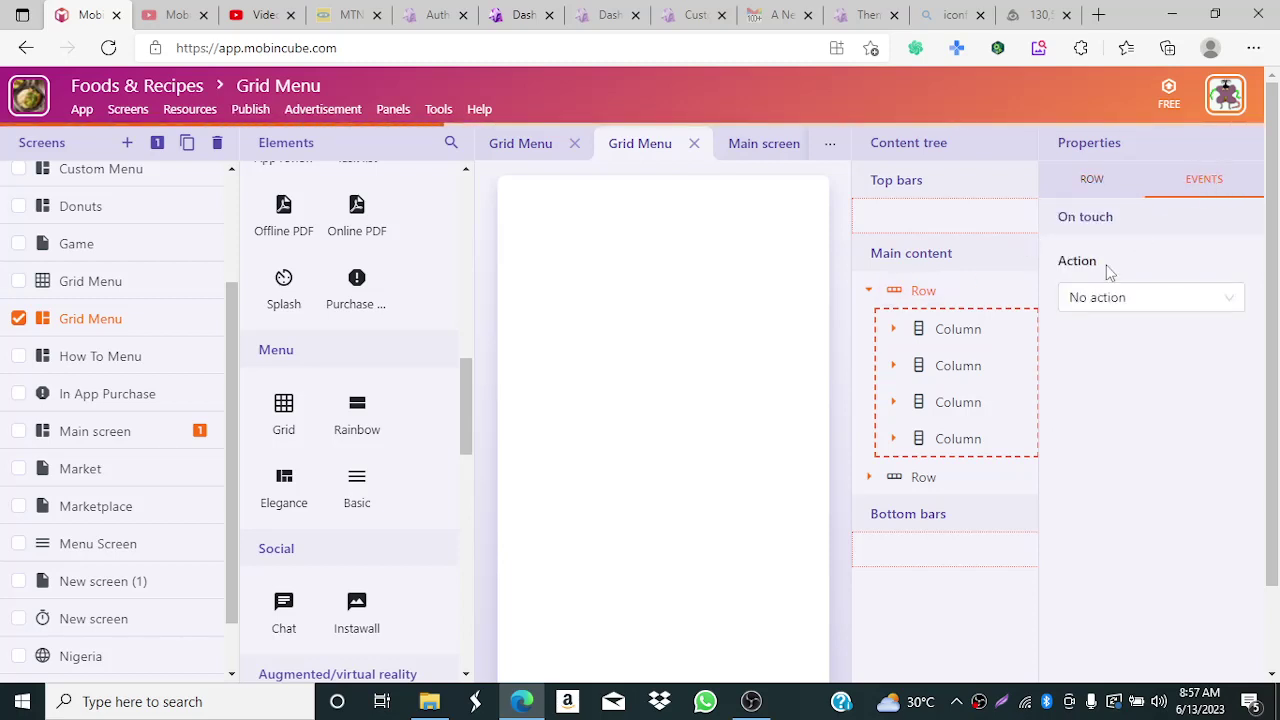
{"action": "left_click", "coordinate": [1133, 298]}
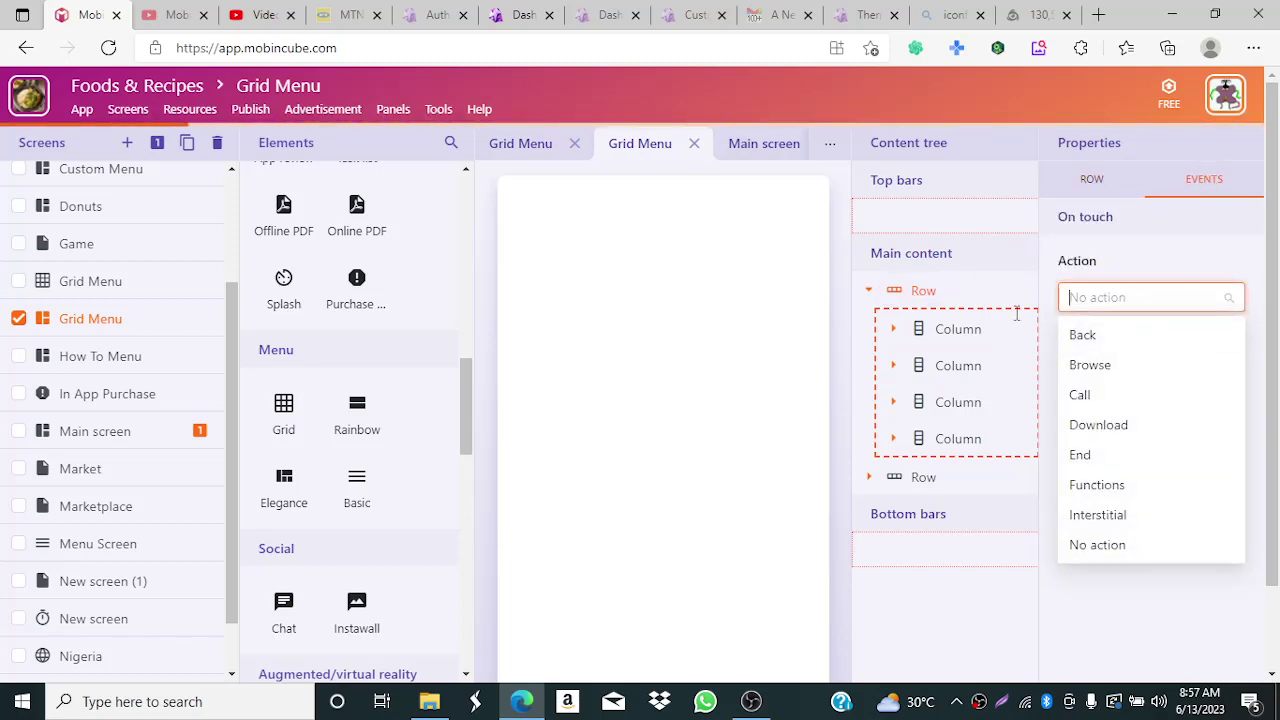
{"action": "left_click", "coordinate": [869, 294]}
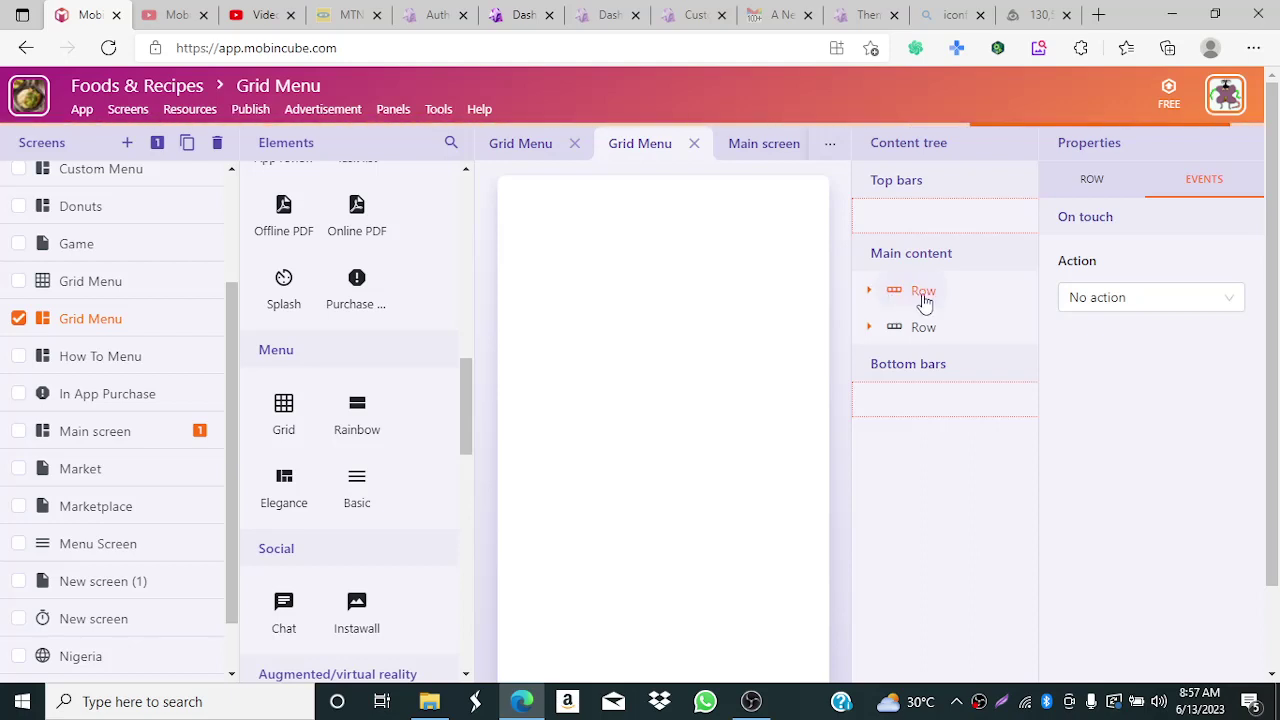
- Look through the first row's columns and the elements nested in its first column
{"action": "left_click", "coordinate": [869, 290]}
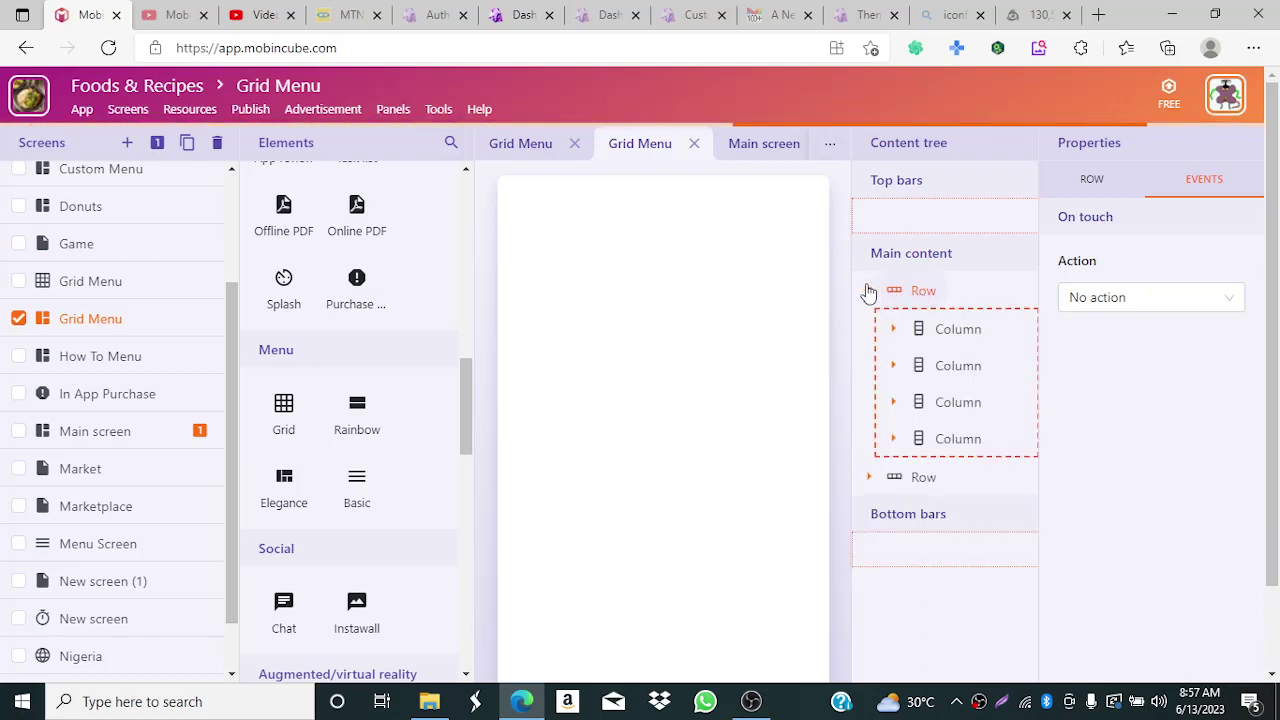
{"action": "left_click", "coordinate": [895, 330]}
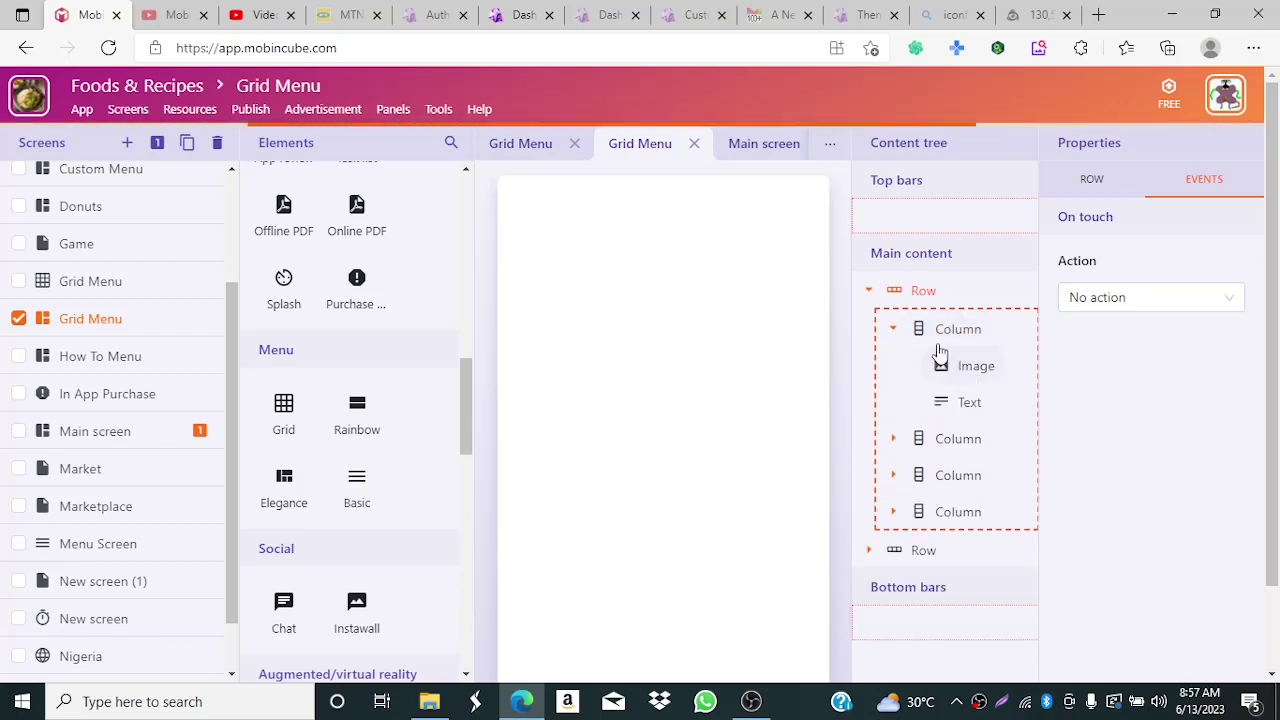
{"action": "scroll", "coordinate": [895, 312], "scroll_direction": "down", "scroll_amount": 1}
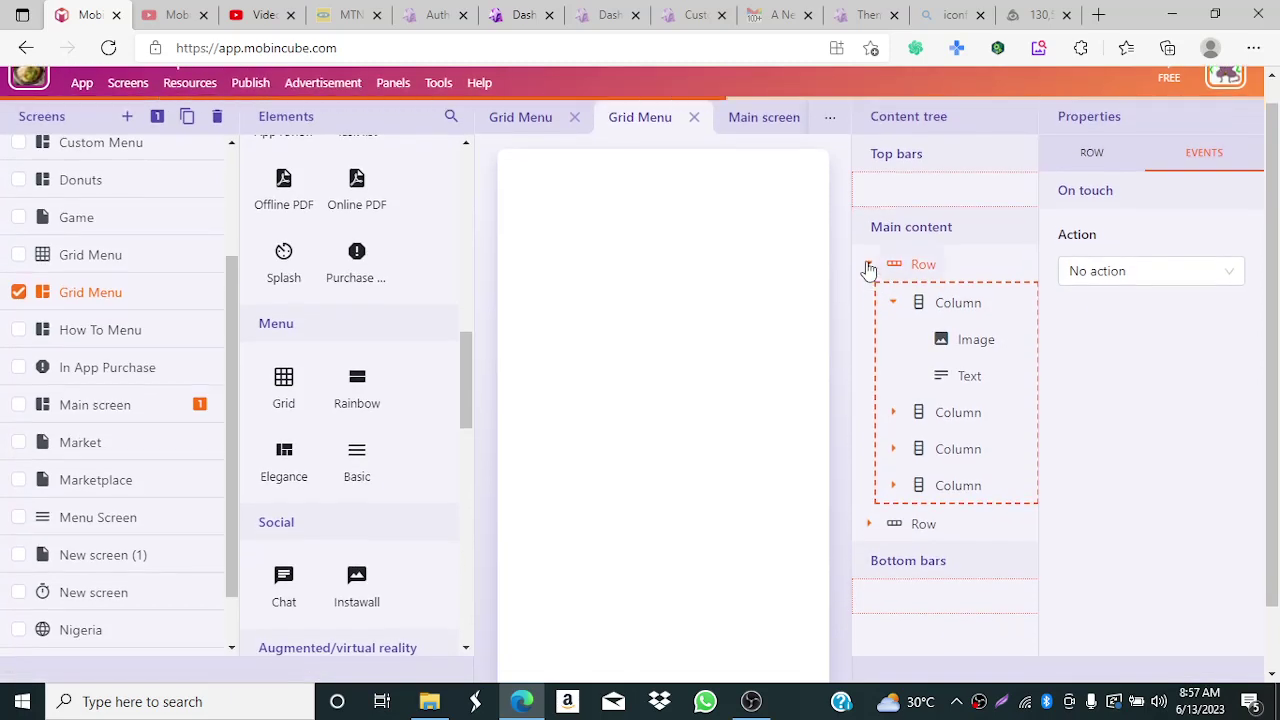
{"action": "left_click", "coordinate": [869, 265]}
{"action": "right_click", "coordinate": [908, 268]}
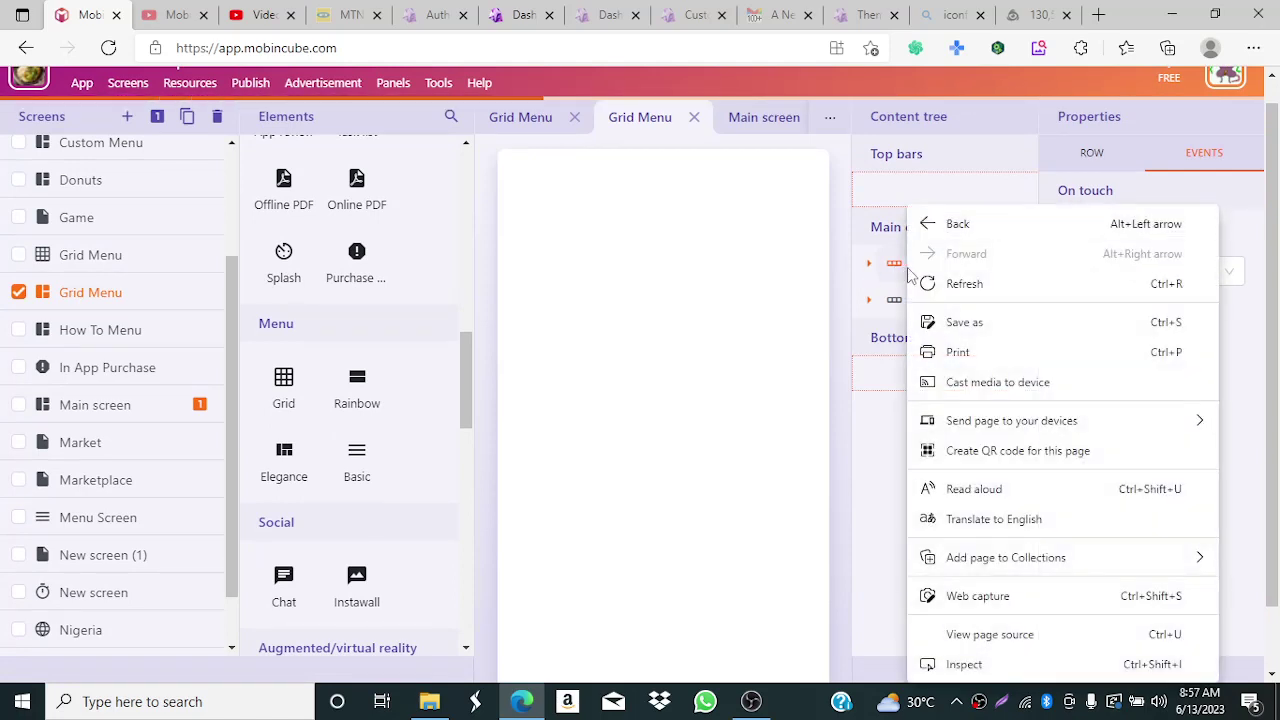
{"action": "left_click", "coordinate": [867, 463]}
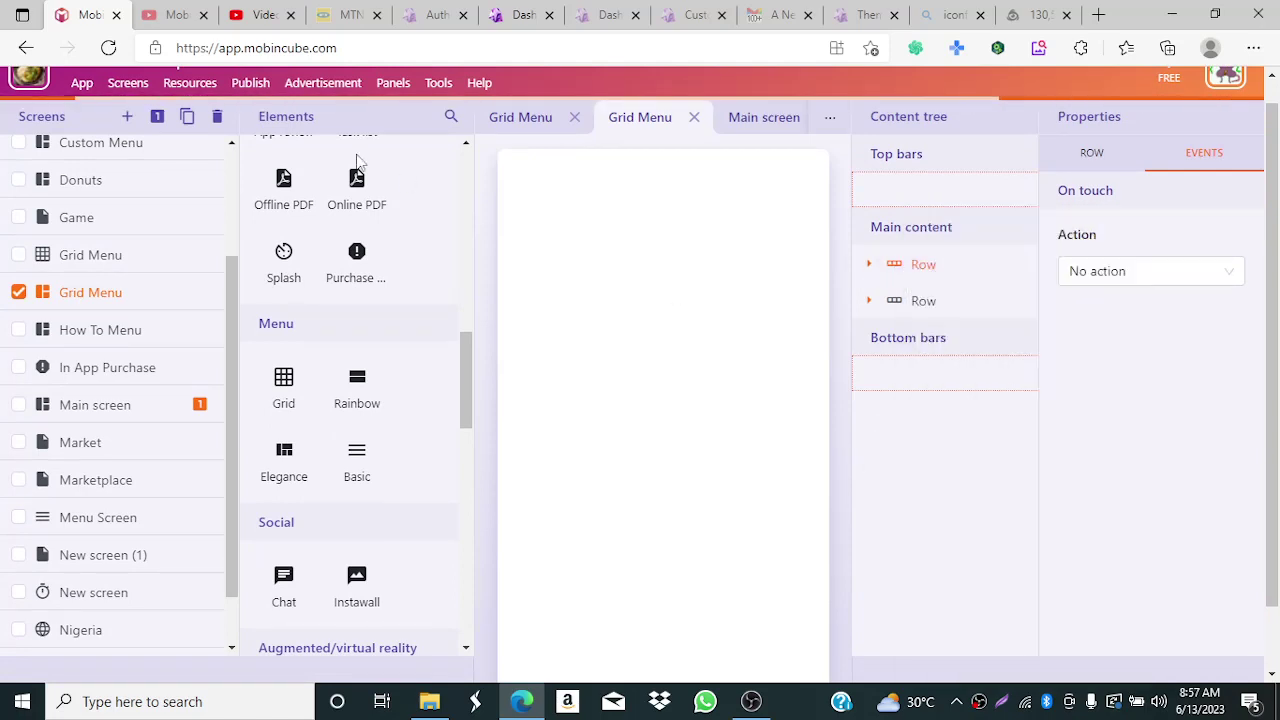
- Close the current app project and reopen Foods & Recipes
{"action": "left_click", "coordinate": [82, 82]}
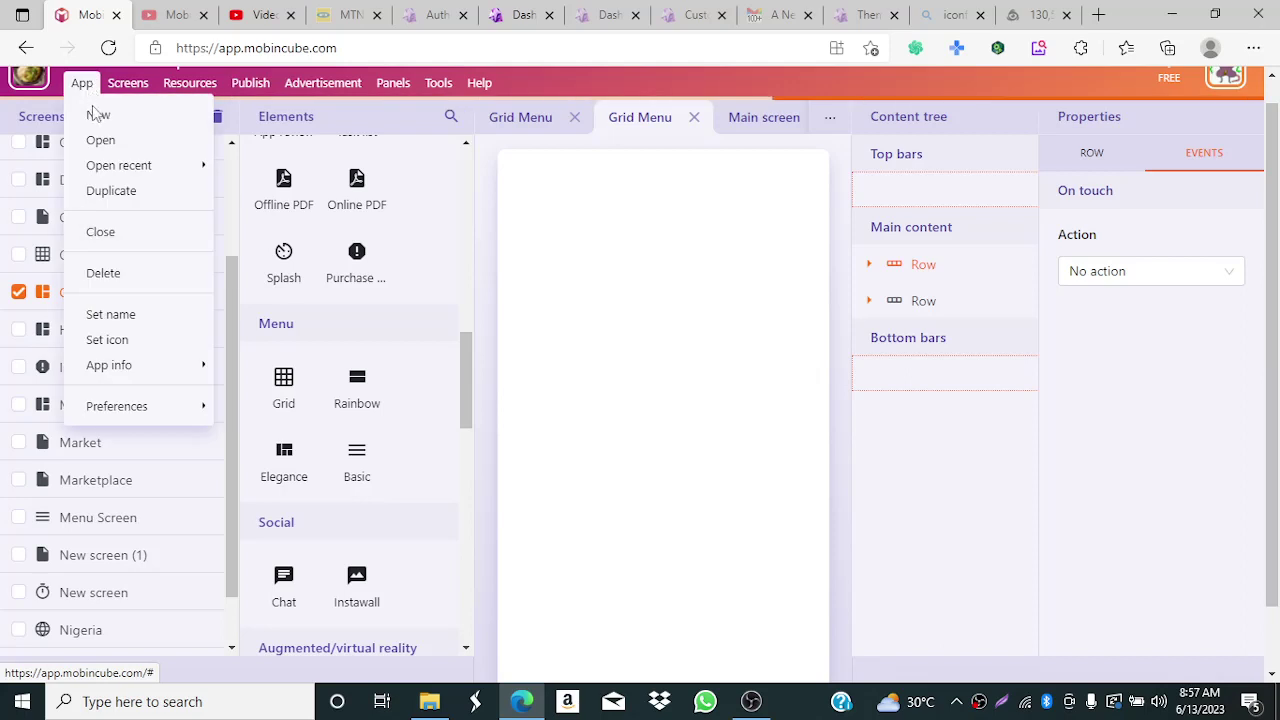
{"action": "left_click", "coordinate": [106, 234]}
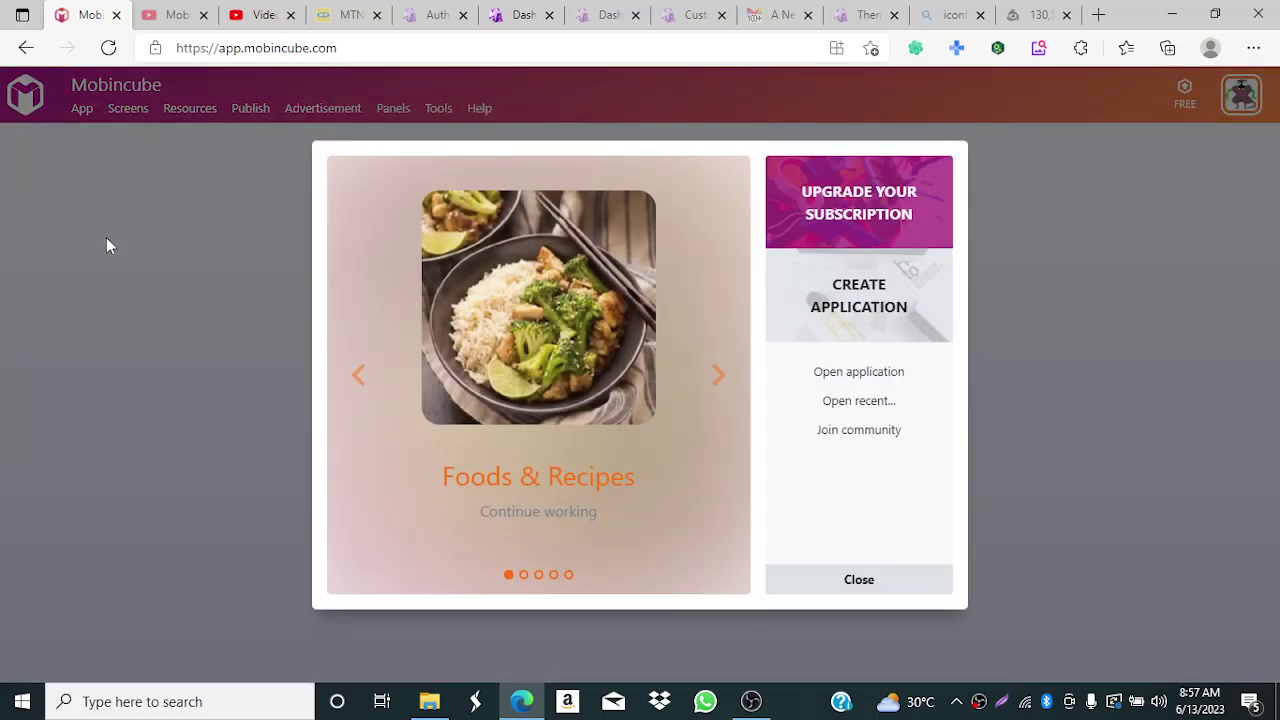
{"action": "left_click", "coordinate": [880, 402]}
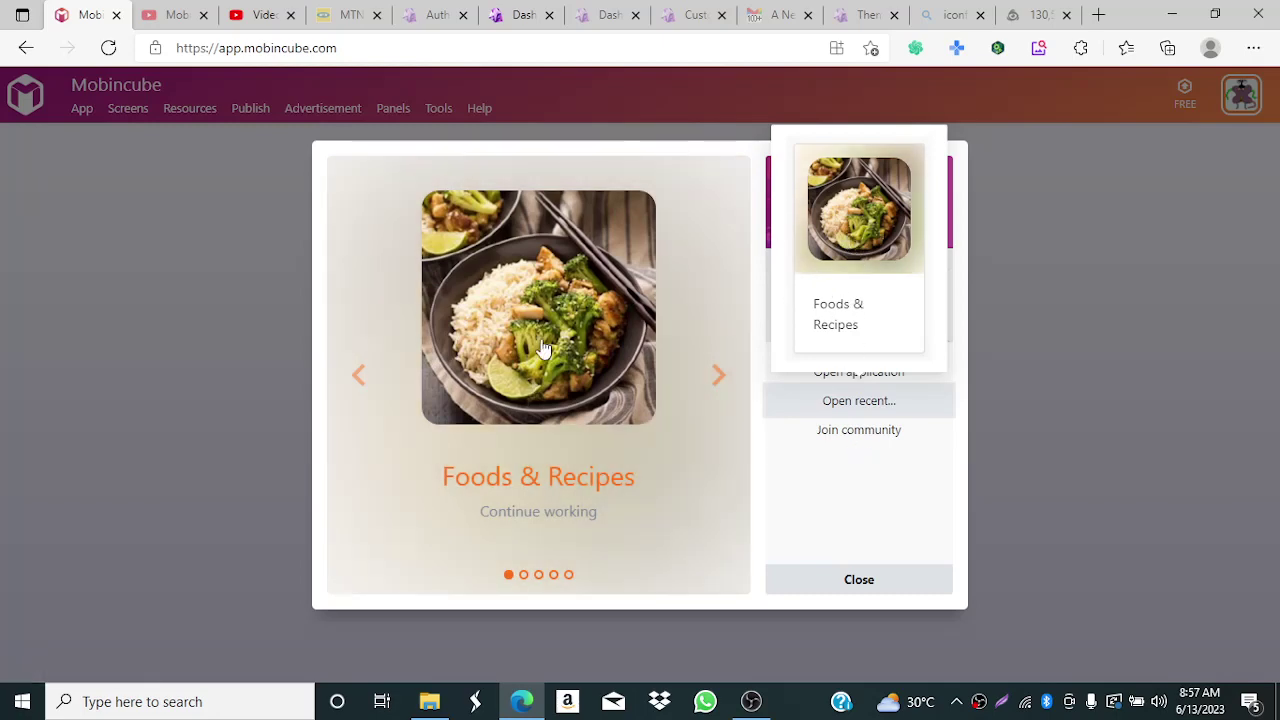
{"action": "left_click", "coordinate": [541, 347]}
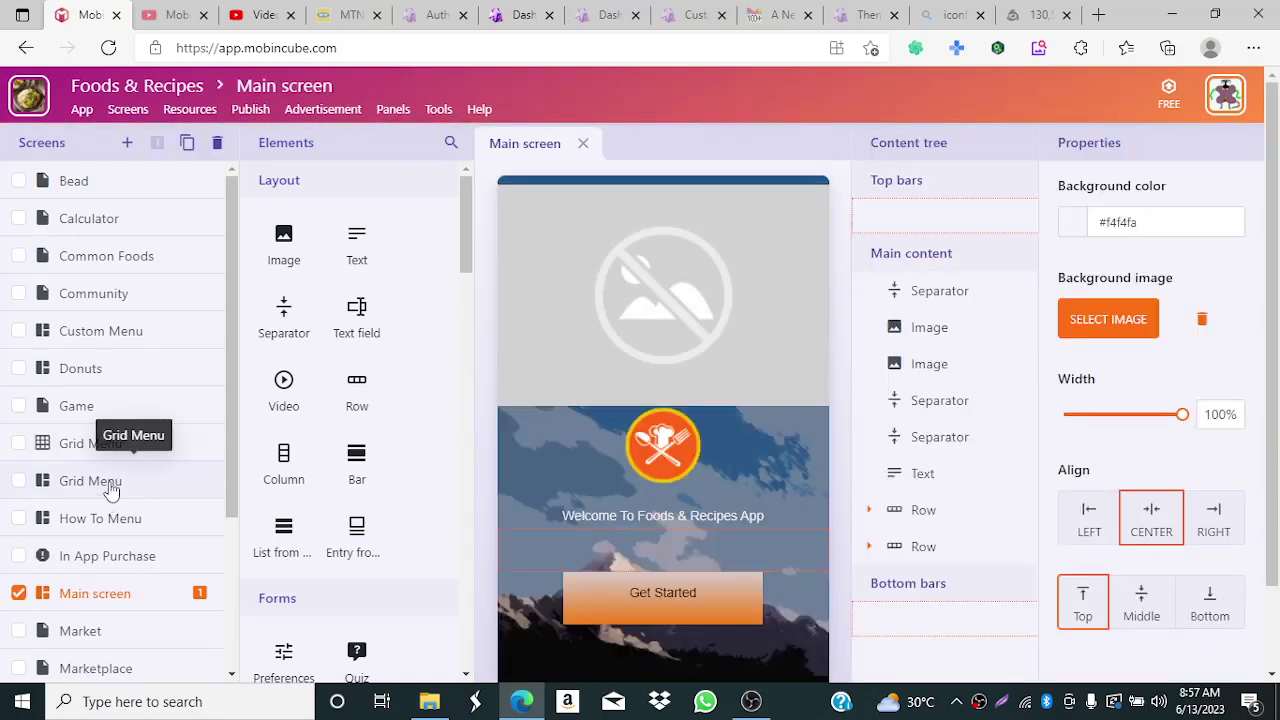
- Open the second Grid Menu screen and delete both rows of Community, Foods, Pizza and Exit icons
{"action": "left_click", "coordinate": [112, 484]}
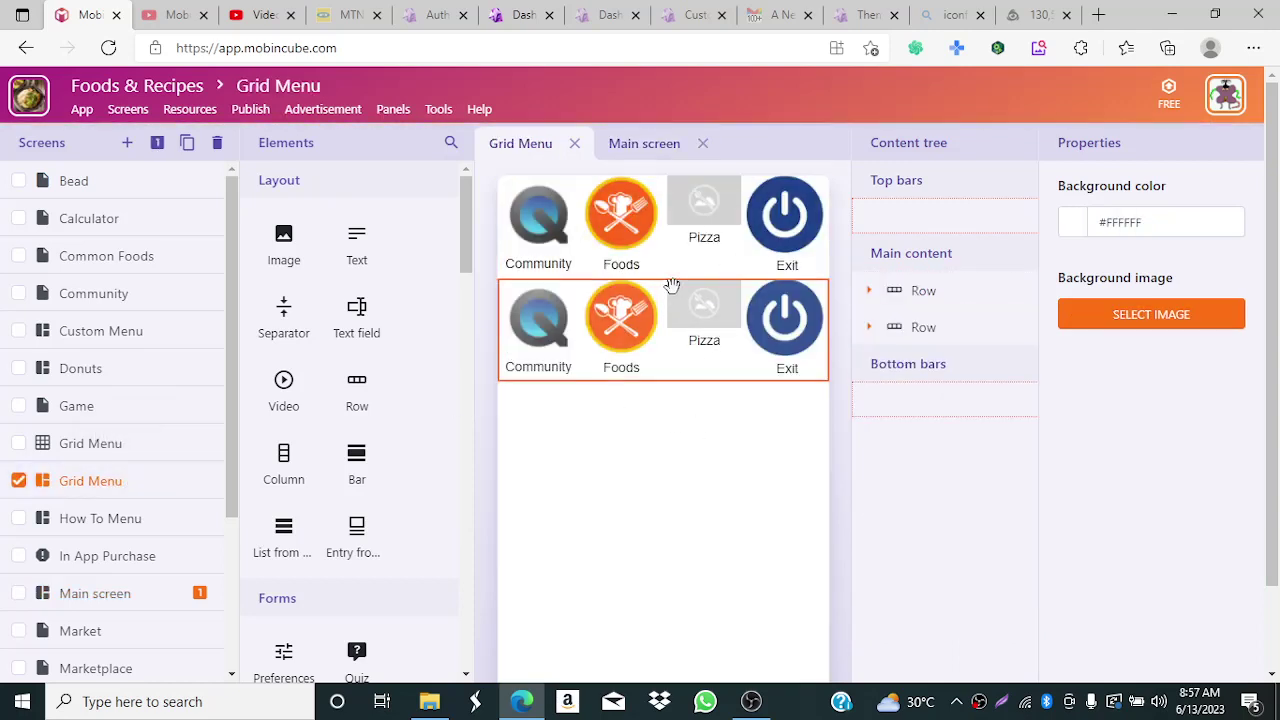
{"action": "left_click_drag", "start_coordinate": [697, 287], "coordinate": [837, 321]}
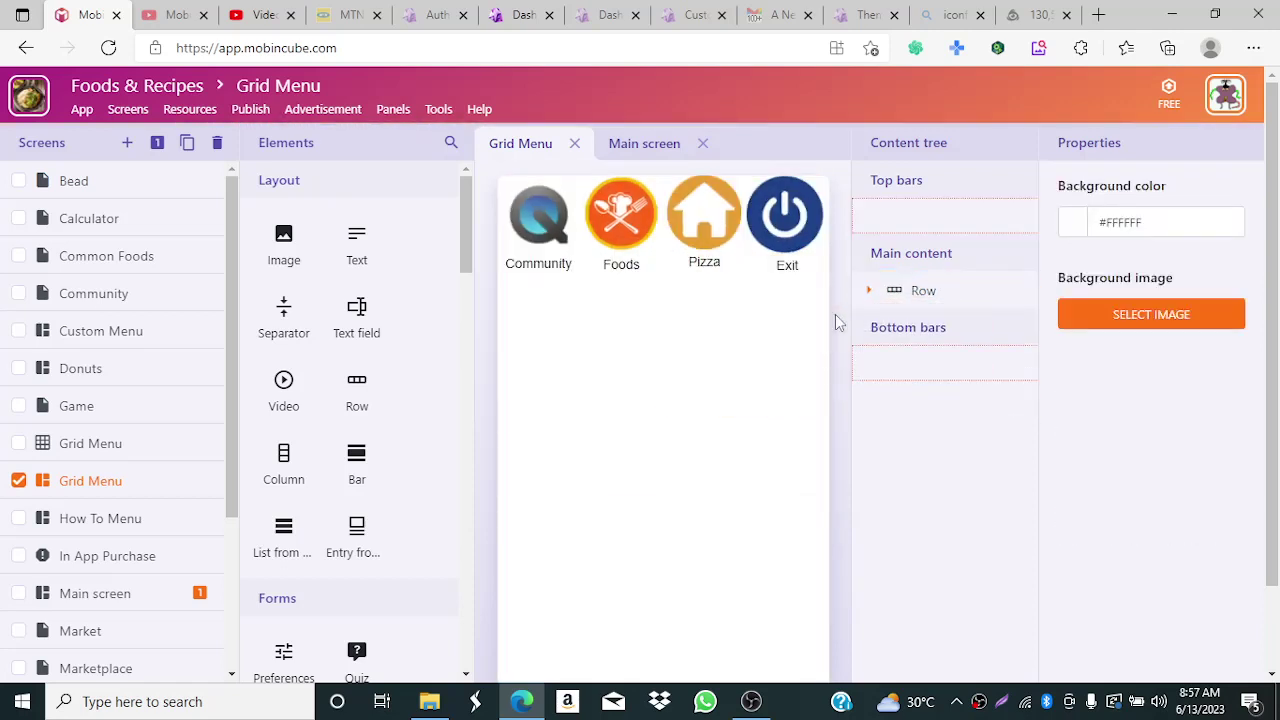
{"action": "left_click_drag", "start_coordinate": [783, 263], "coordinate": [831, 323]}
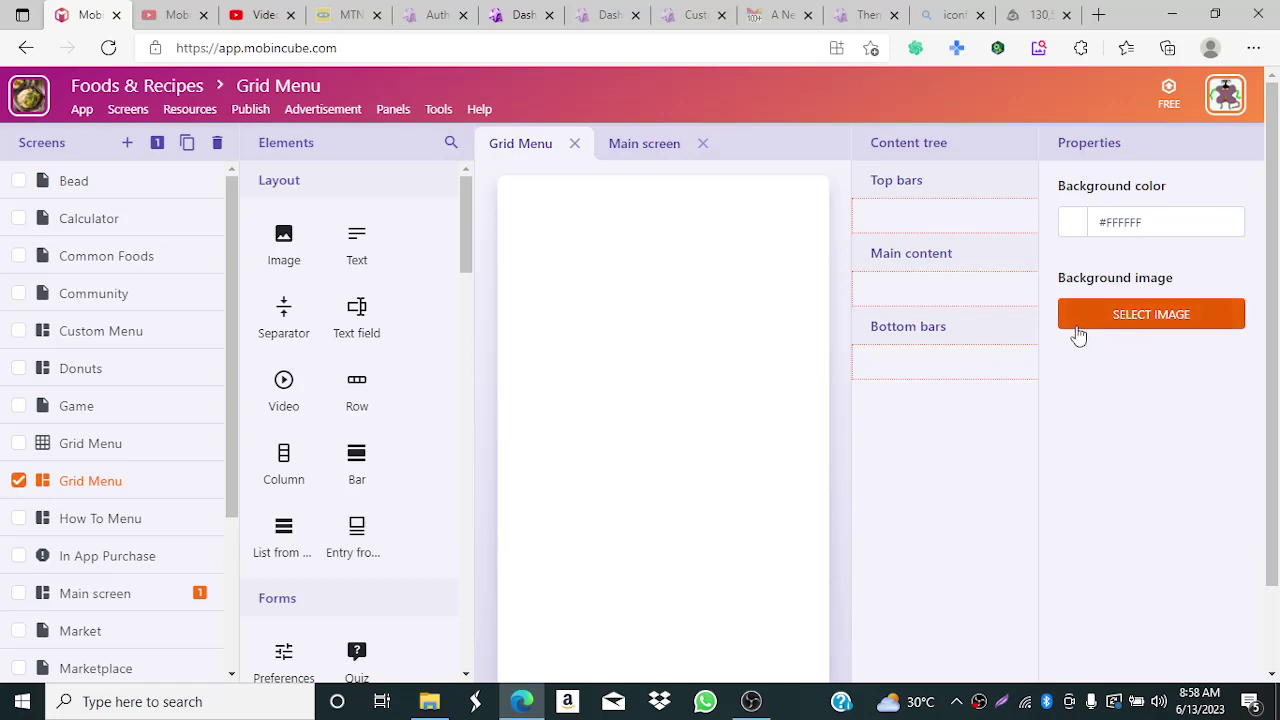
- Set the Grid Menu screen's background color to dark brown, #3b1818
{"action": "left_click", "coordinate": [1087, 230]}
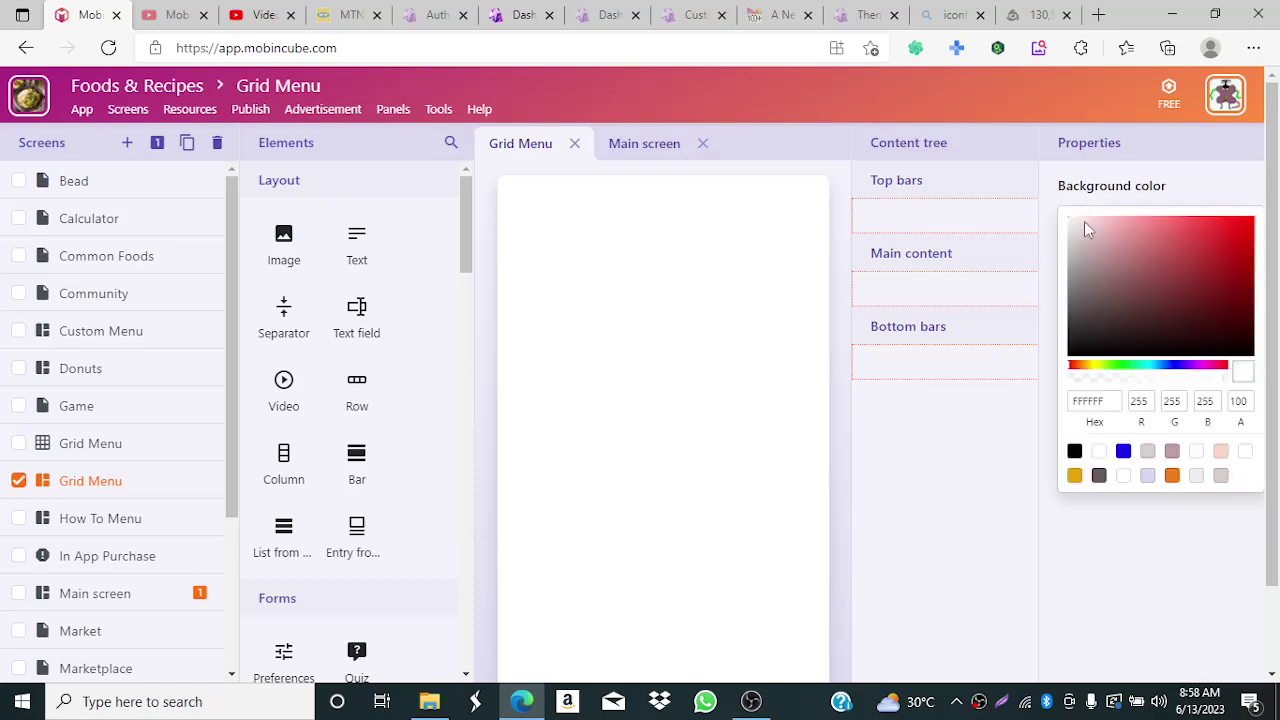
{"action": "left_click", "coordinate": [1246, 243]}
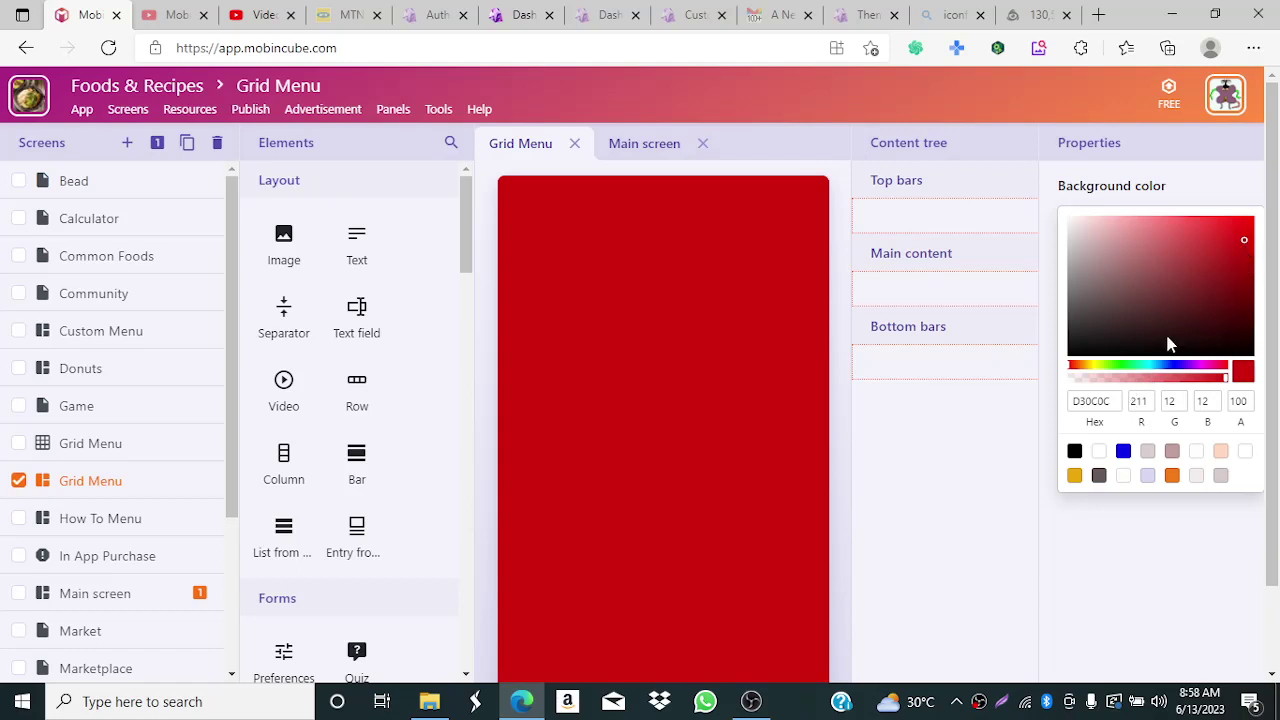
{"action": "left_click", "coordinate": [1204, 323]}
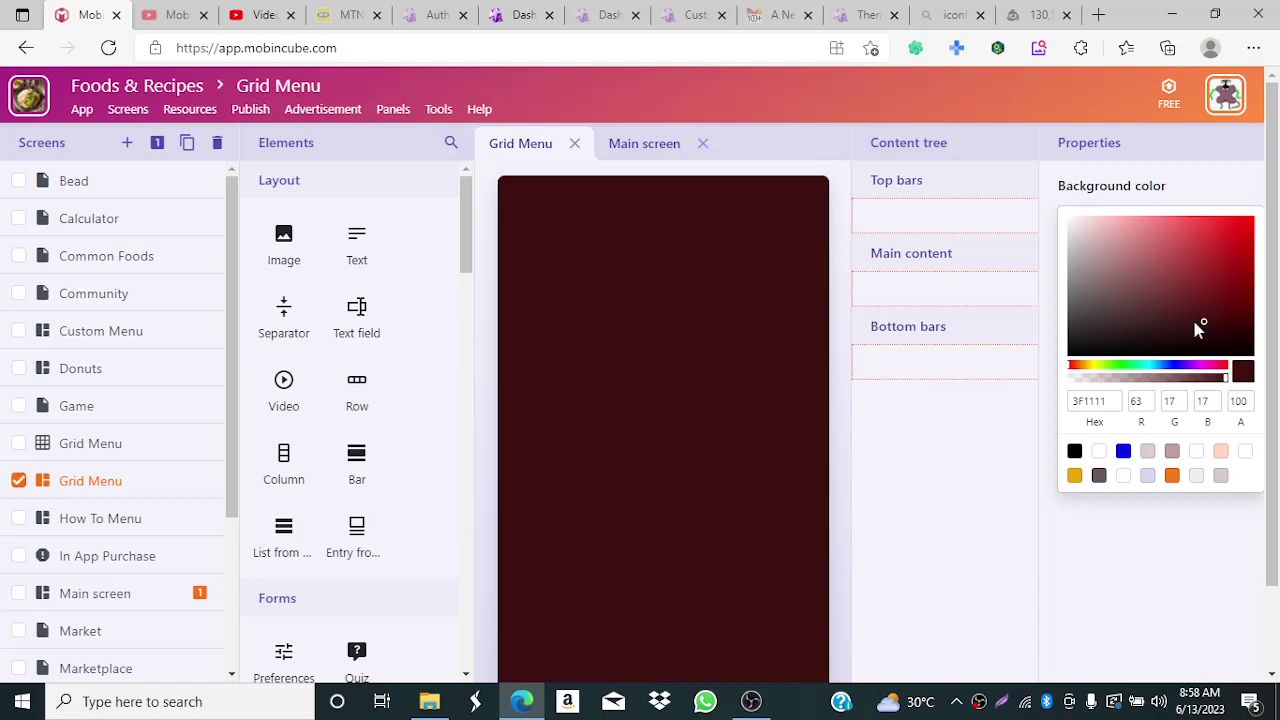
{"action": "left_click", "coordinate": [1180, 326]}
{"action": "left_click", "coordinate": [1045, 495]}
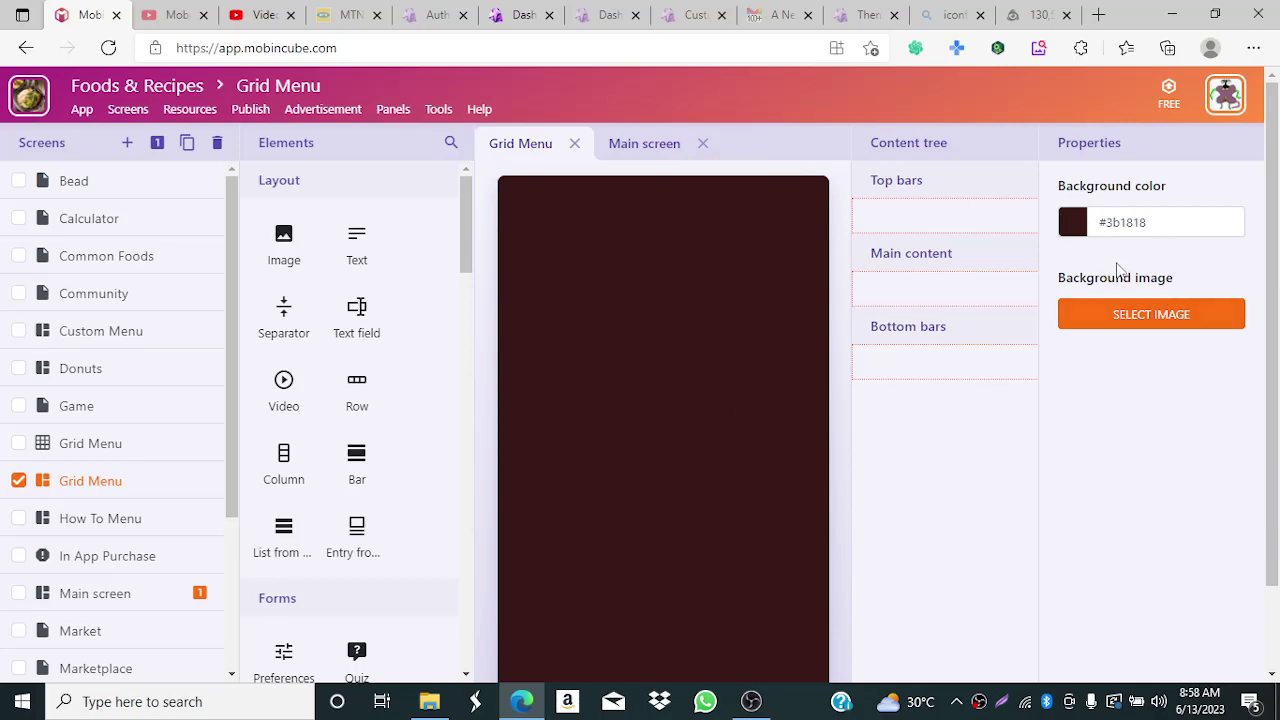
- Try the light grey wave picture from the local resources as the screen's background image, and remove it again
{"action": "left_click", "coordinate": [1140, 319]}
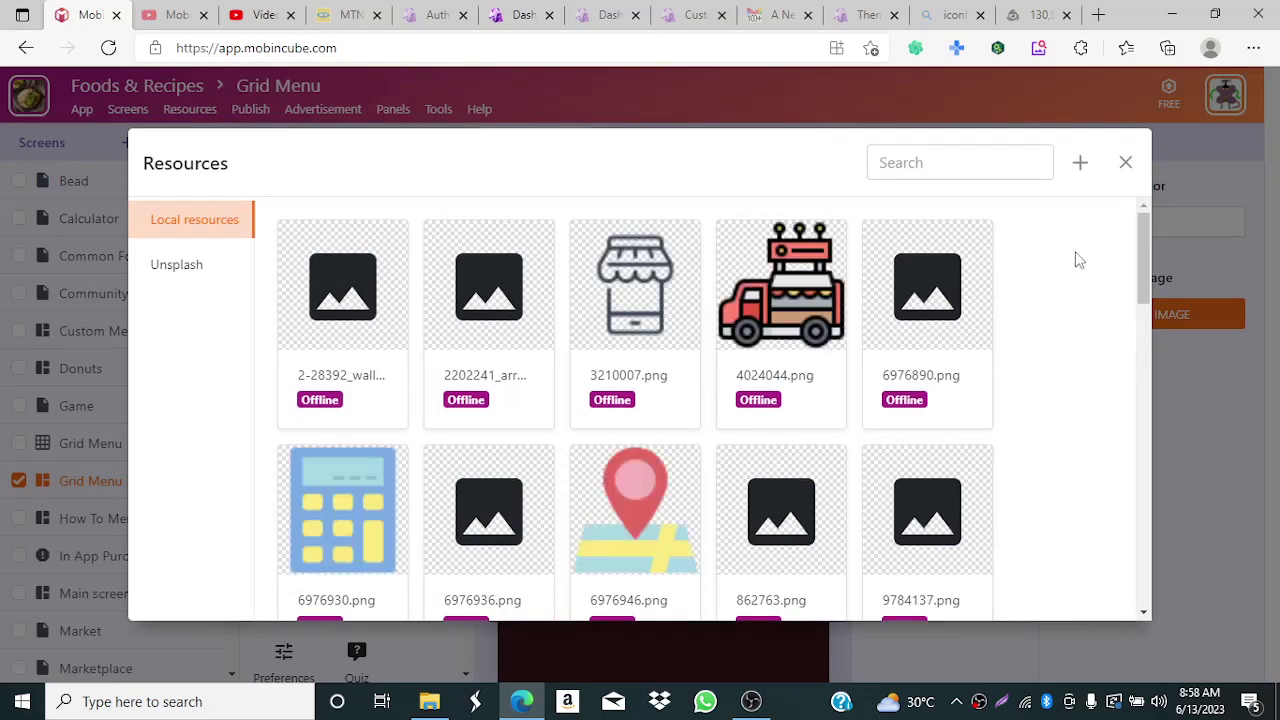
{"action": "left_click_drag", "start_coordinate": [1142, 246], "coordinate": [1174, 454]}
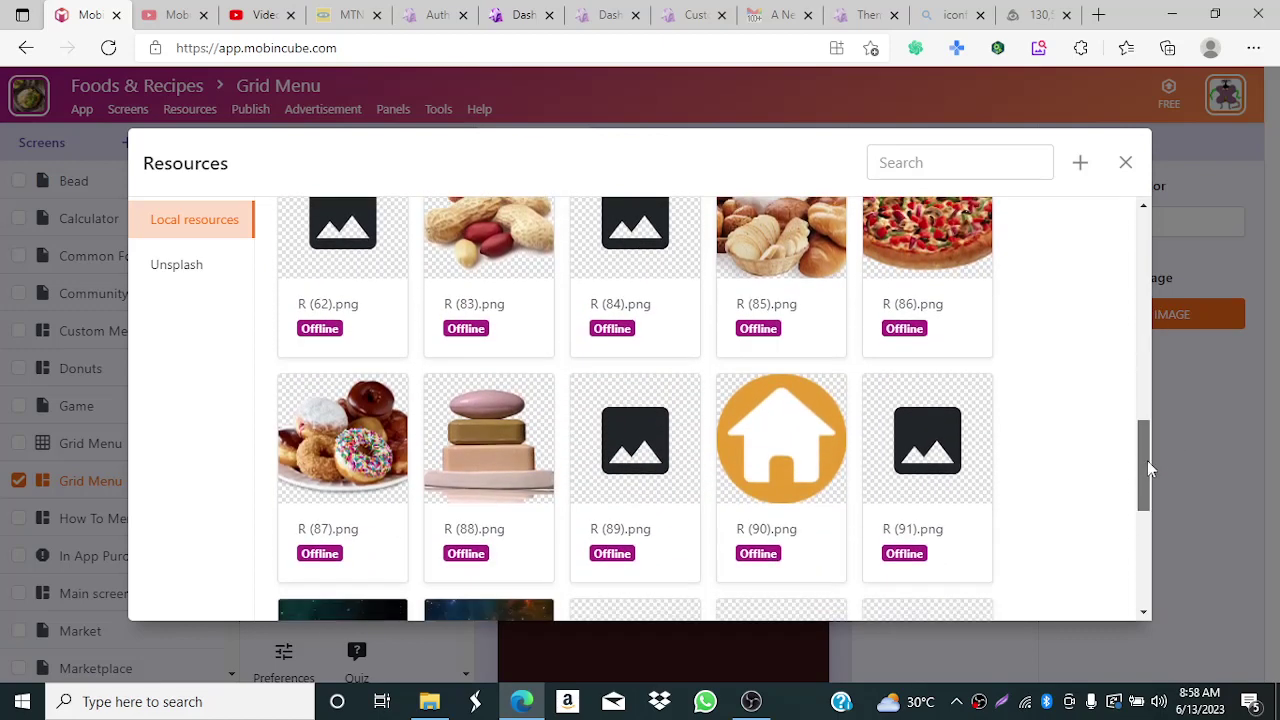
{"action": "scroll", "coordinate": [1147, 461], "scroll_direction": "up", "scroll_amount": 6}
{"action": "mouse_move", "coordinate": [1147, 366]}
{"action": "left_mouse_down"}
{"action": "mouse_move", "coordinate": [1144, 437]}
{"action": "mouse_move", "coordinate": [1136, 366]}
{"action": "left_mouse_up"}
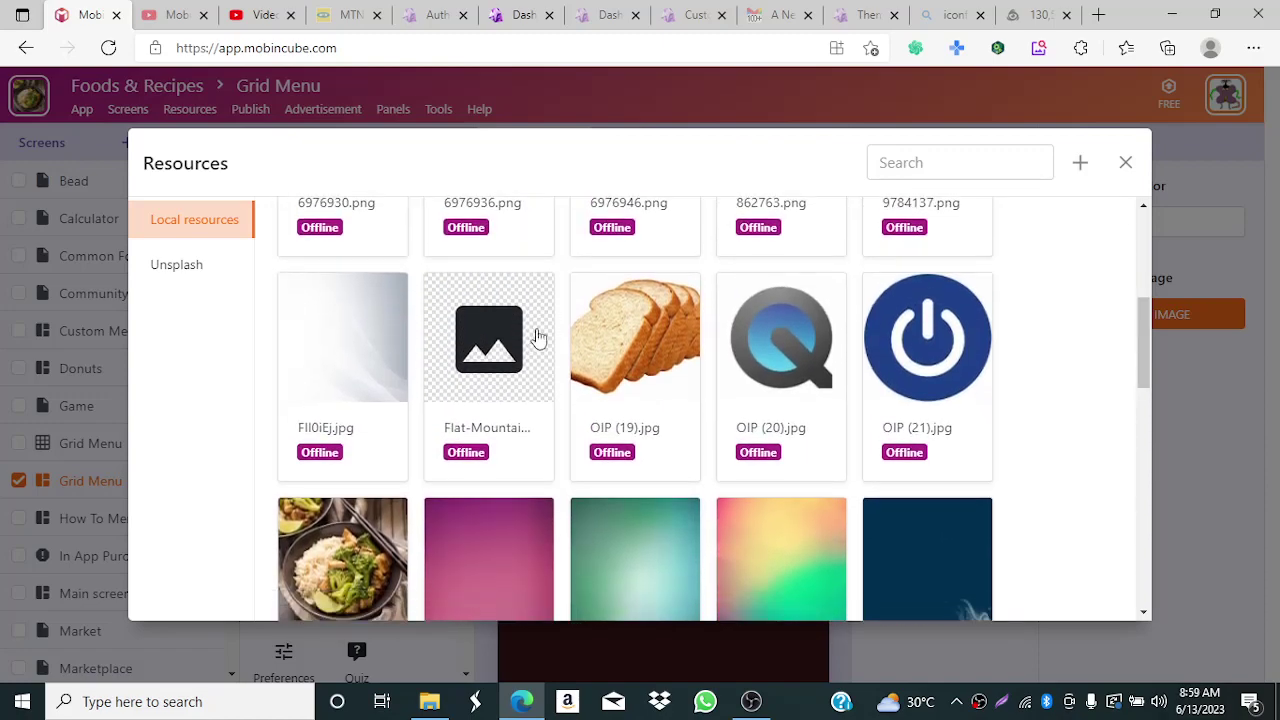
{"action": "left_click", "coordinate": [356, 343]}
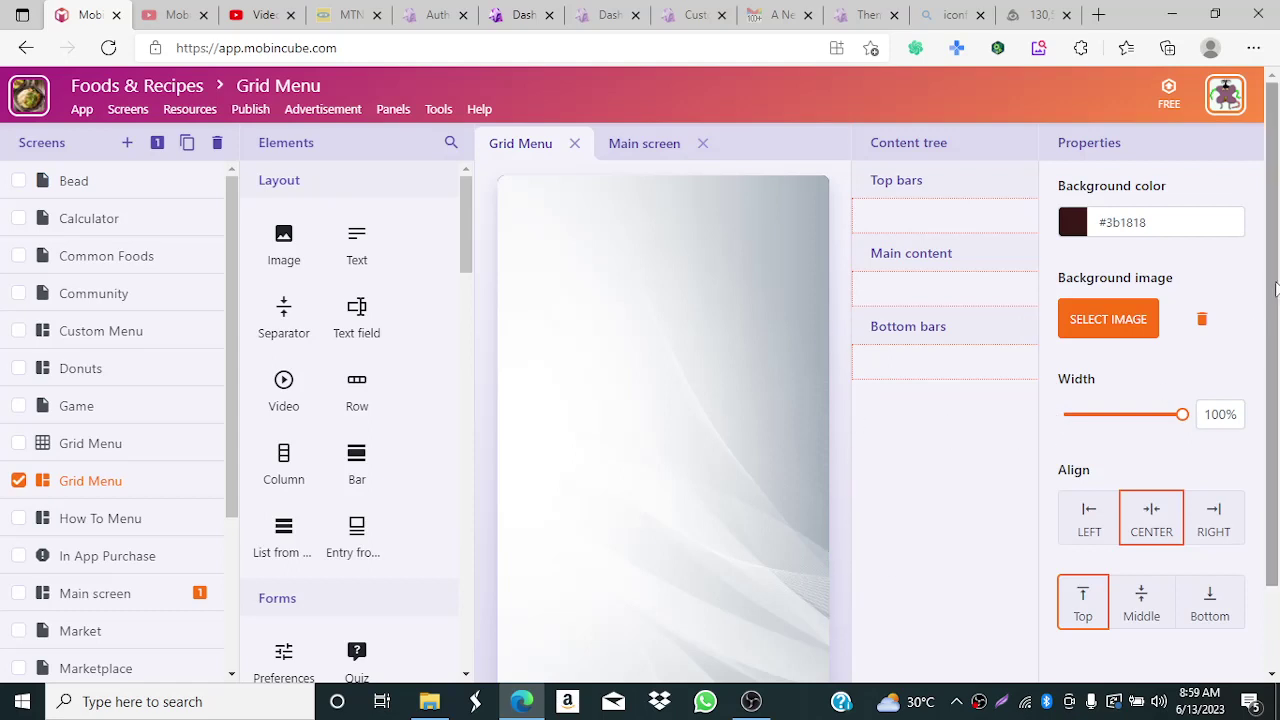
{"action": "scroll", "coordinate": [1276, 415], "scroll_direction": "down", "scroll_amount": 1}
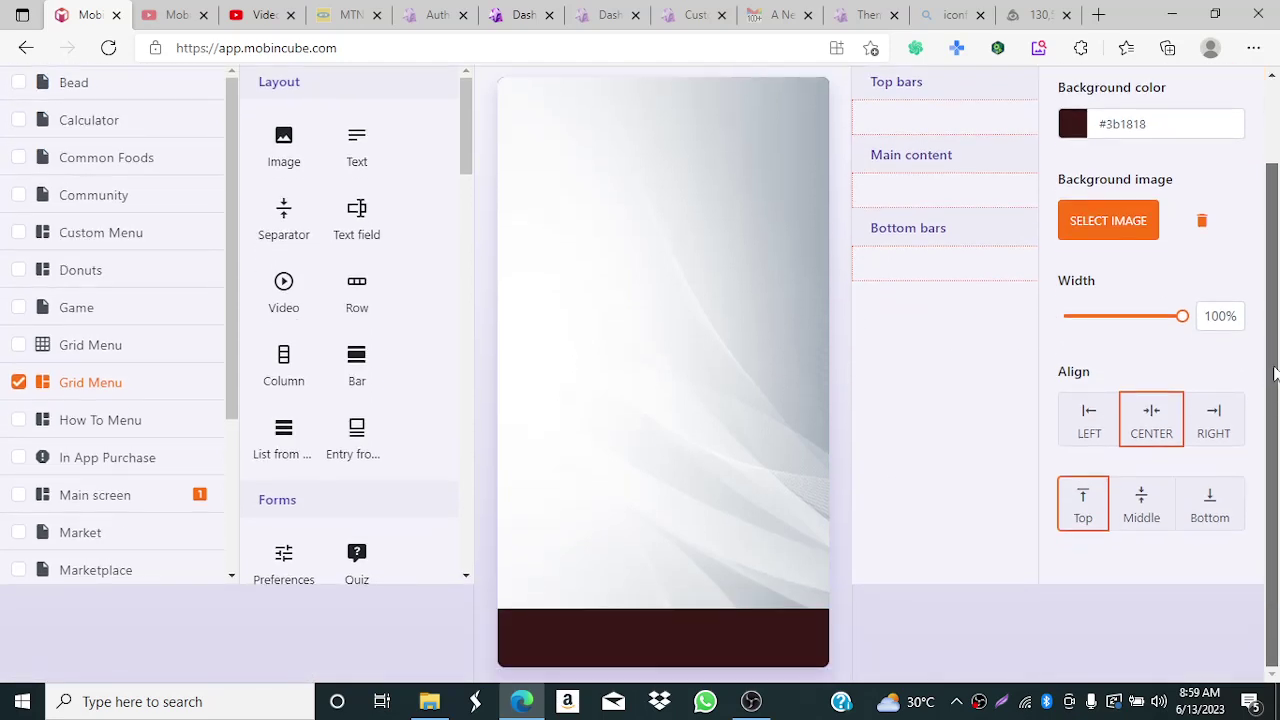
{"action": "left_click_drag", "start_coordinate": [1276, 373], "coordinate": [1276, 352]}
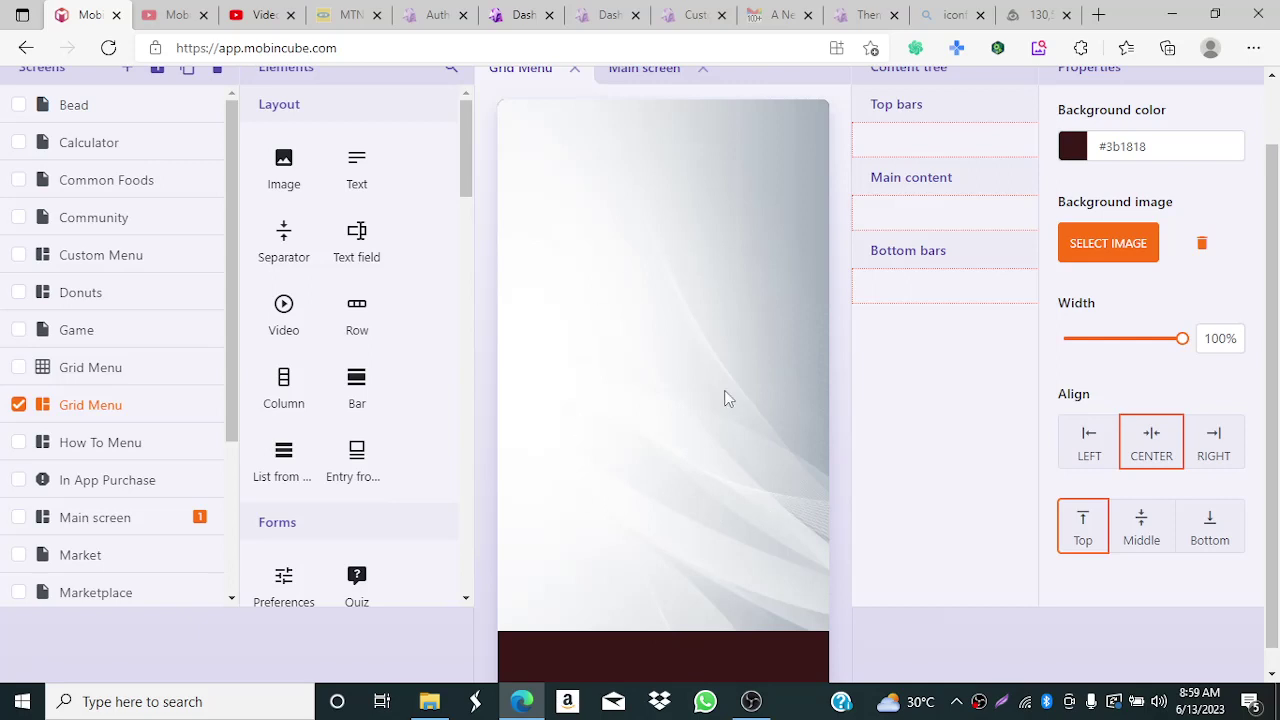
{"action": "left_click", "coordinate": [1203, 246]}
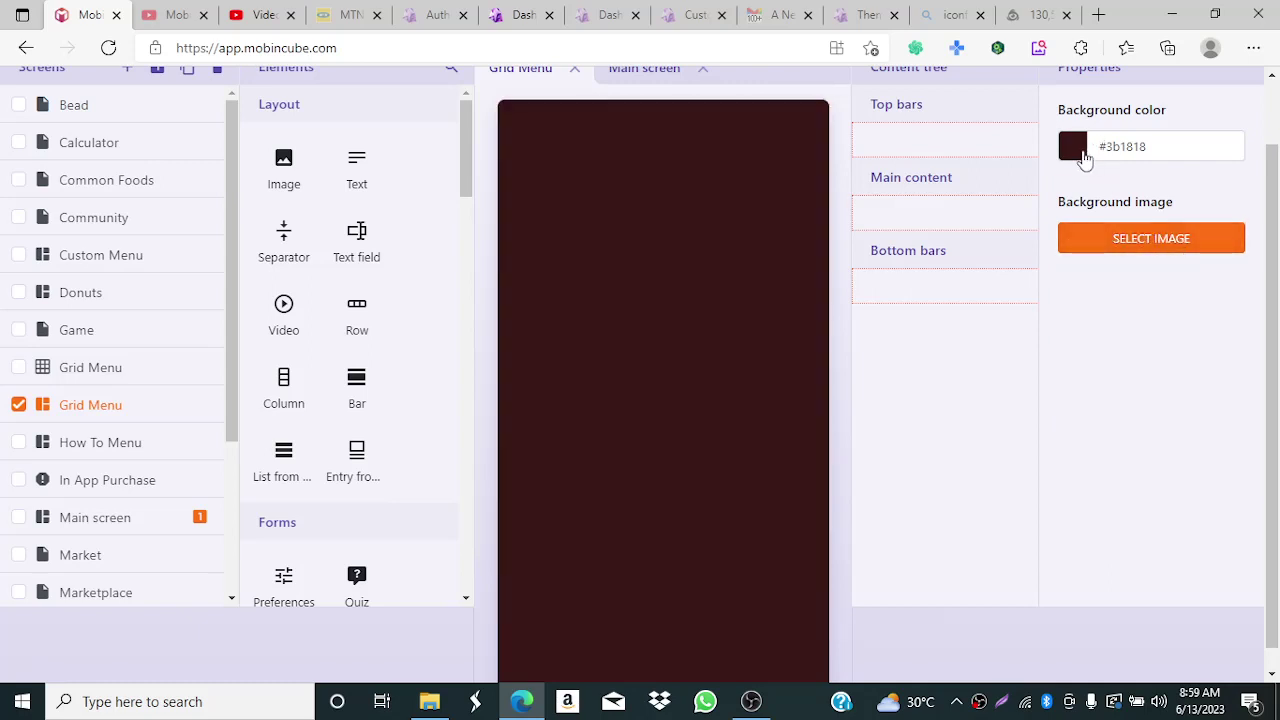
- Make the Grid Menu screen's background color fully transparent
{"action": "left_click", "coordinate": [1078, 152]}
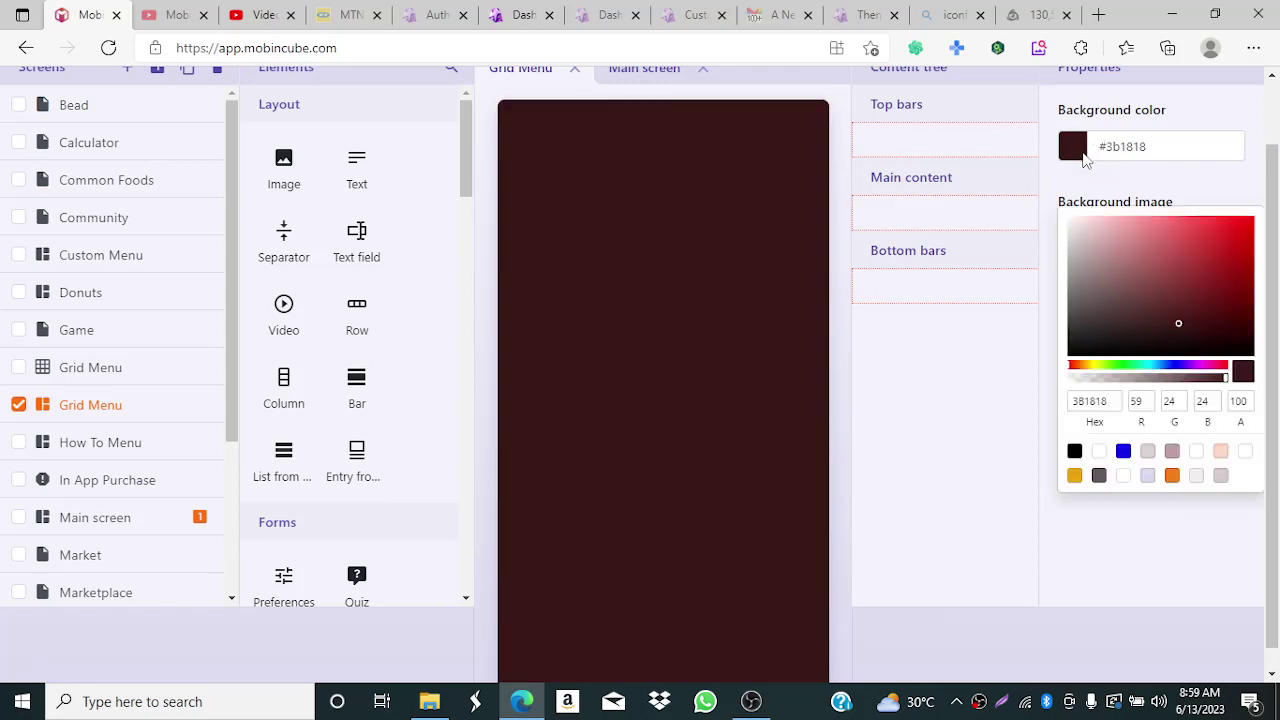
{"action": "left_click", "coordinate": [1076, 380]}
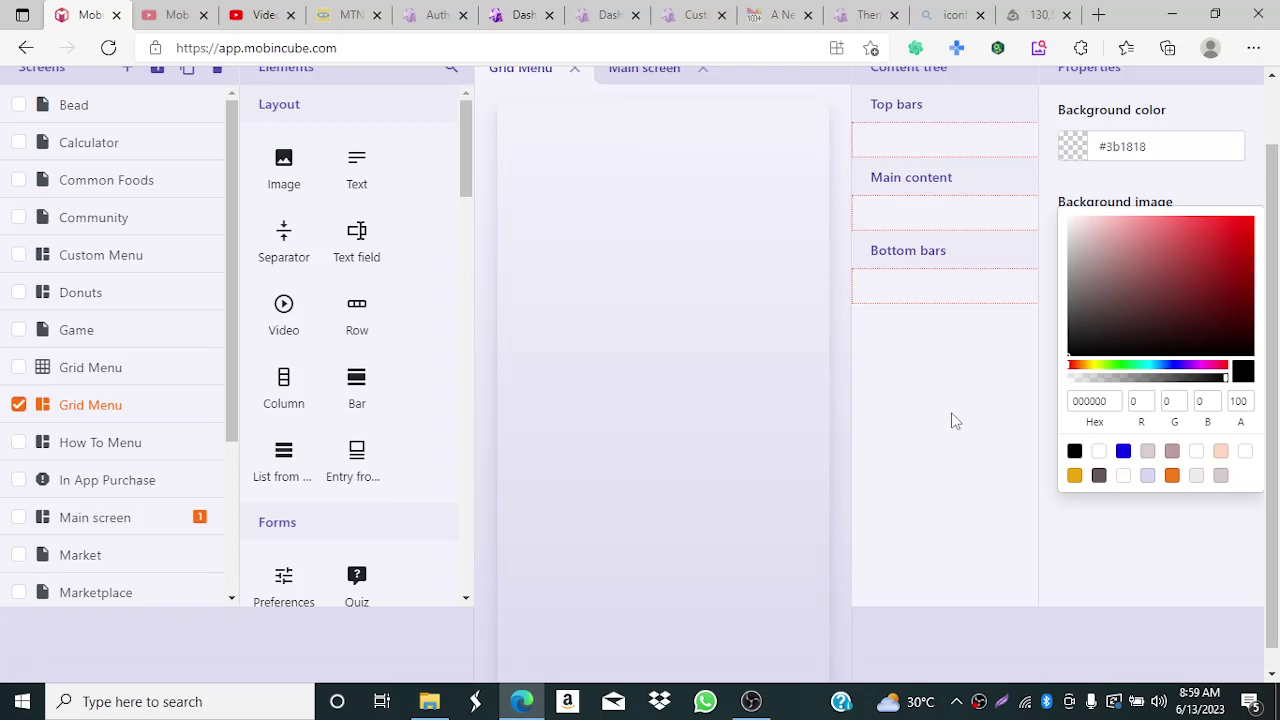
{"action": "left_click", "coordinate": [1055, 344]}
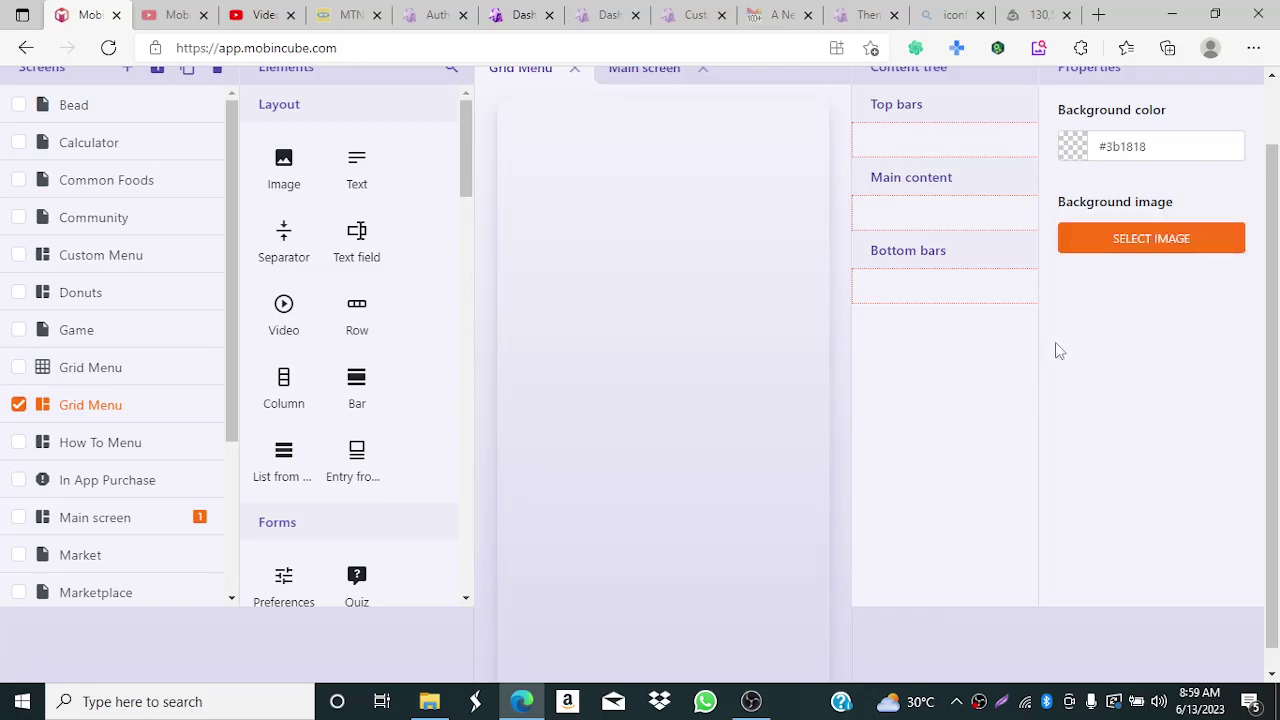
- Set the screen's background image to the multicolored gradient R (37)g.jfif from the local resources
{"action": "left_click", "coordinate": [1140, 240]}
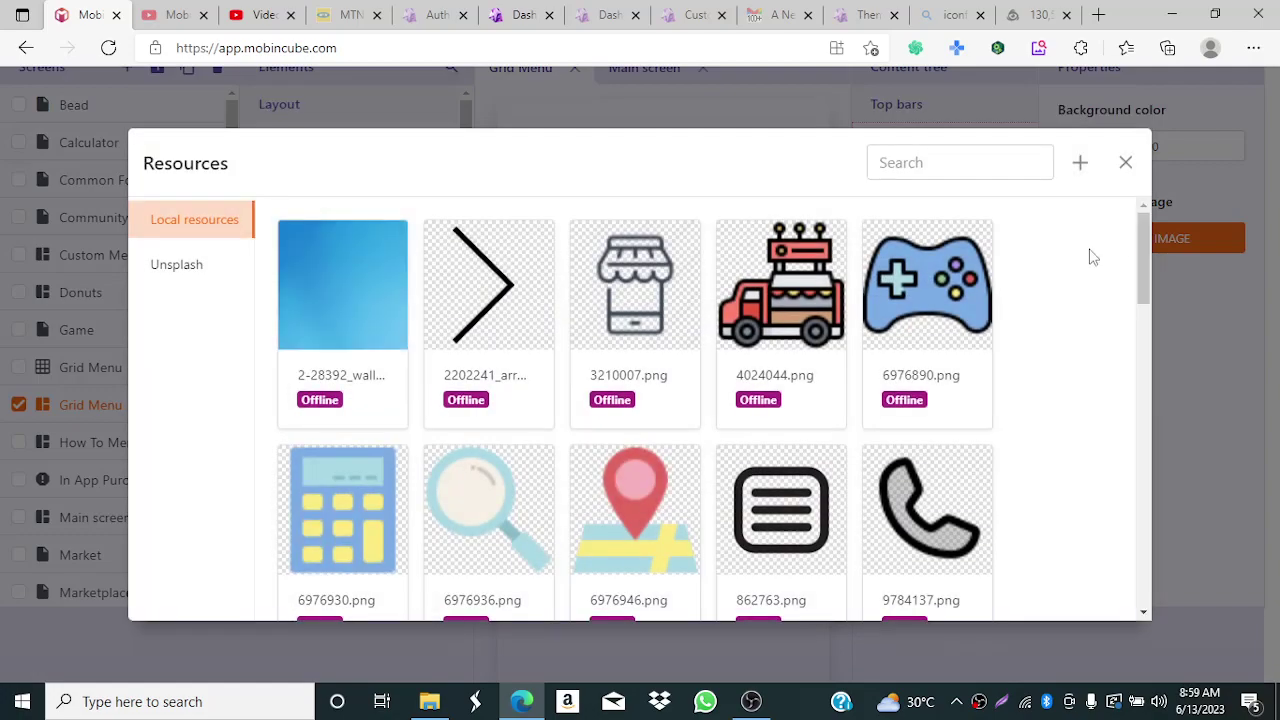
{"action": "left_click_drag", "start_coordinate": [1143, 262], "coordinate": [1163, 384]}
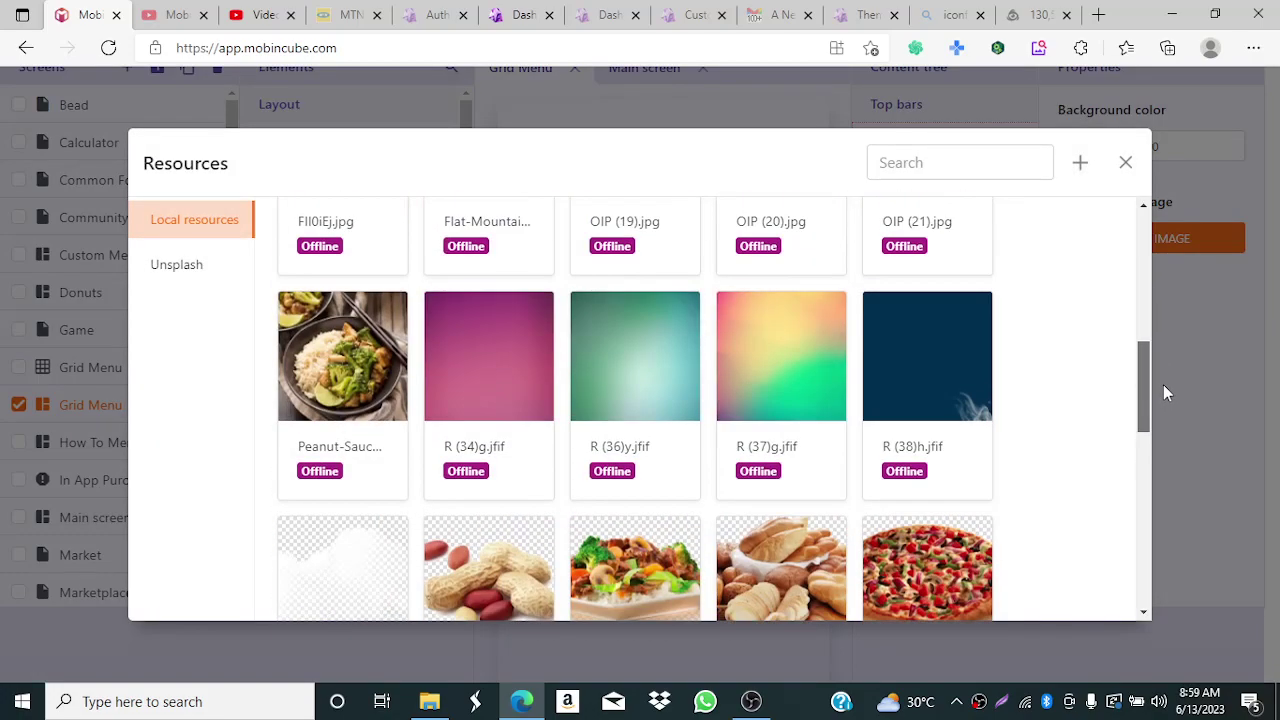
{"action": "left_click", "coordinate": [737, 404]}
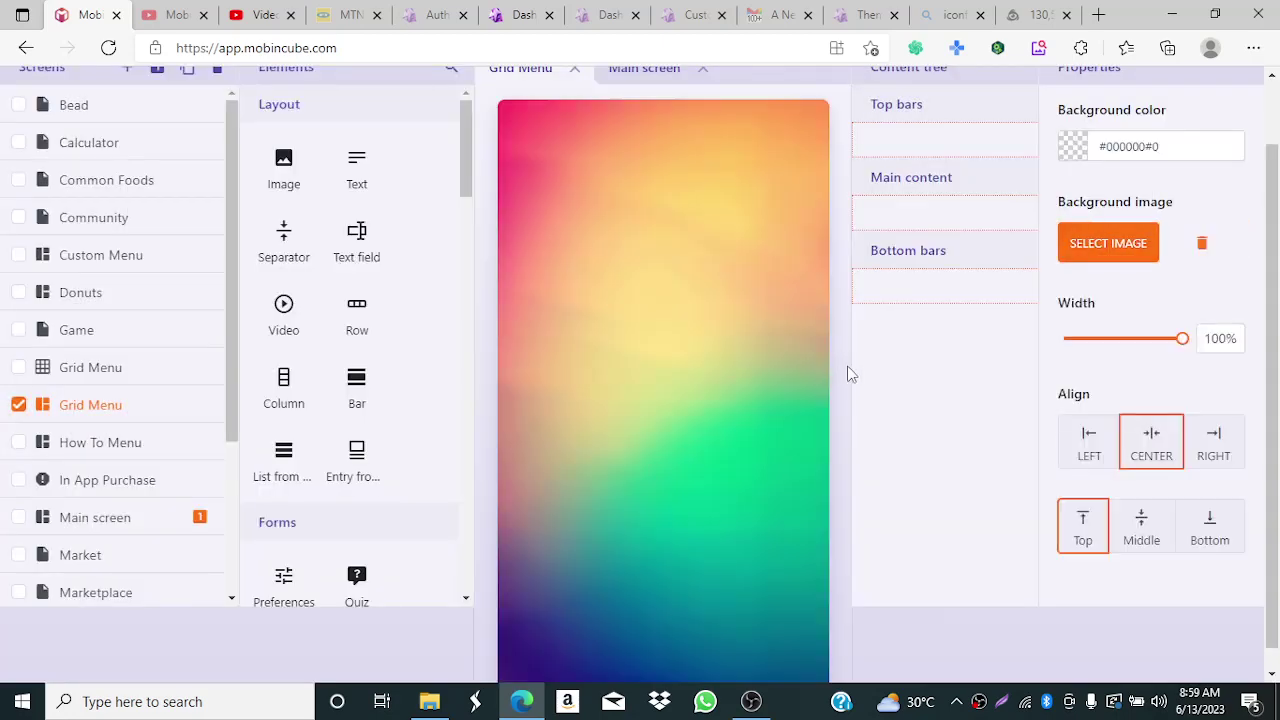
{"action": "left_click_drag", "start_coordinate": [1273, 212], "coordinate": [1254, 94]}
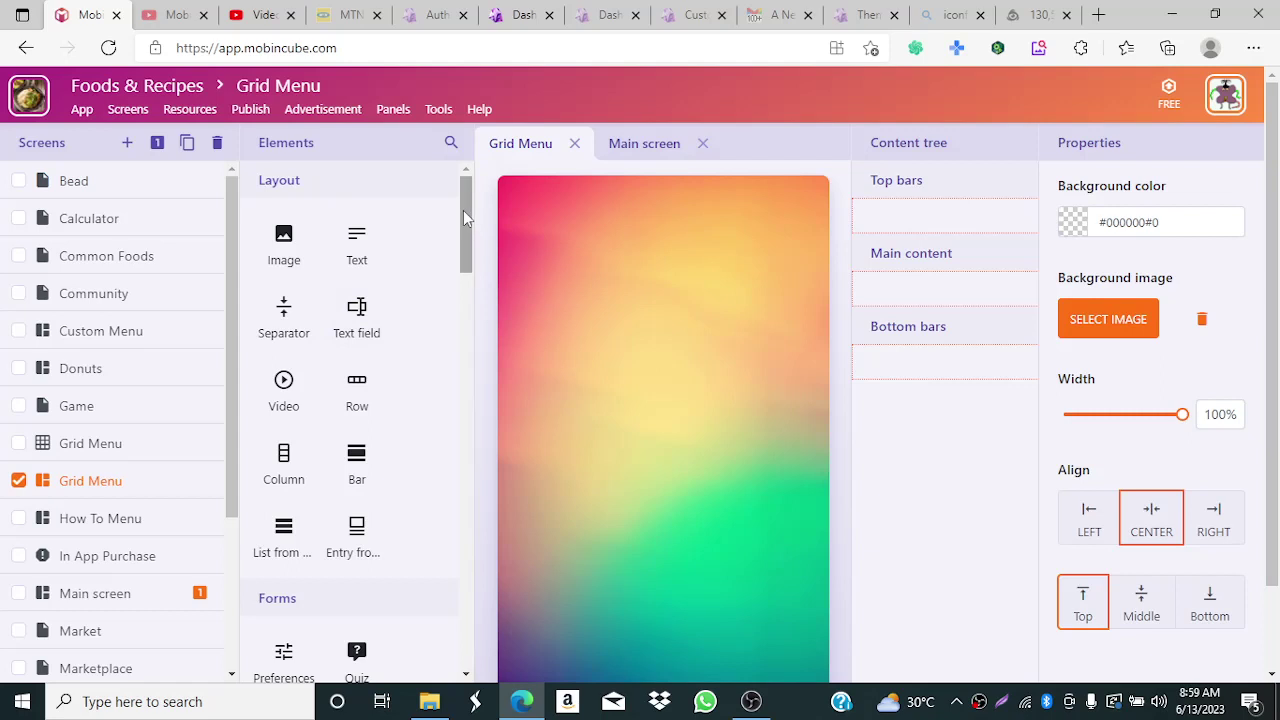
- Add a row to the Grid Menu screen's main content and place four columns side by side inside it
{"action": "left_click_drag", "start_coordinate": [463, 210], "coordinate": [471, 243]}
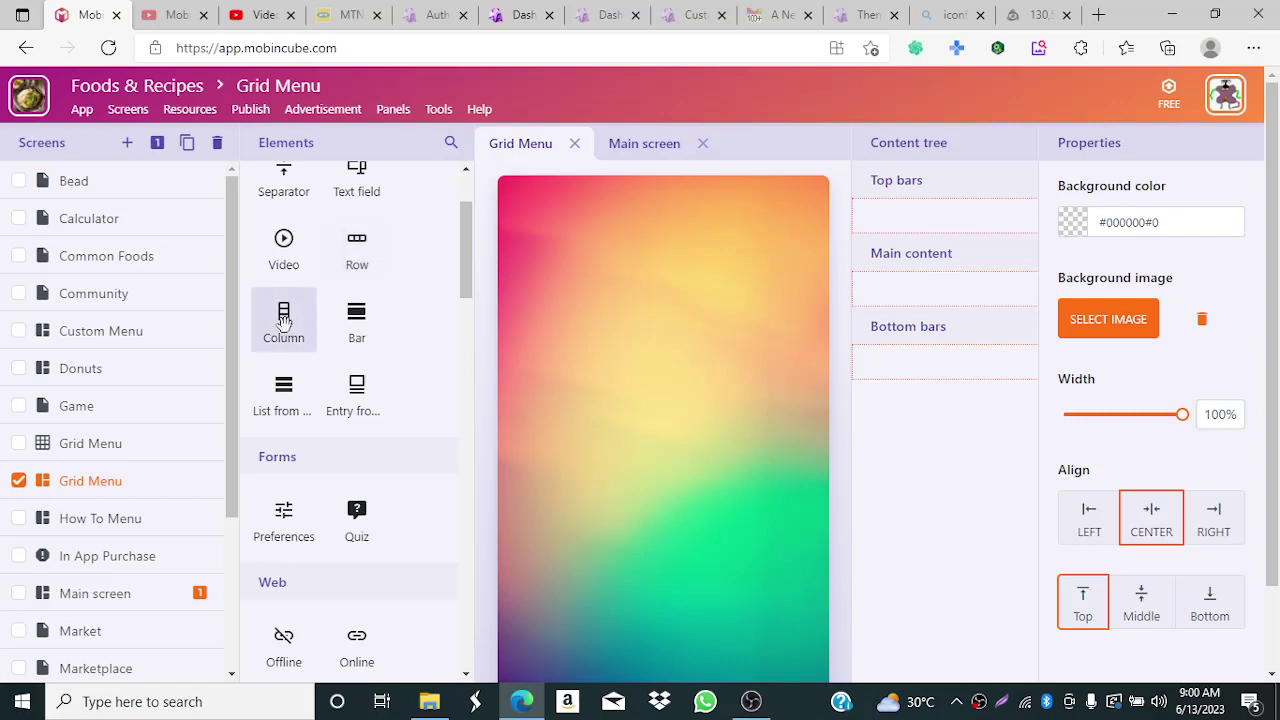
{"action": "left_click_drag", "start_coordinate": [356, 262], "coordinate": [554, 272]}
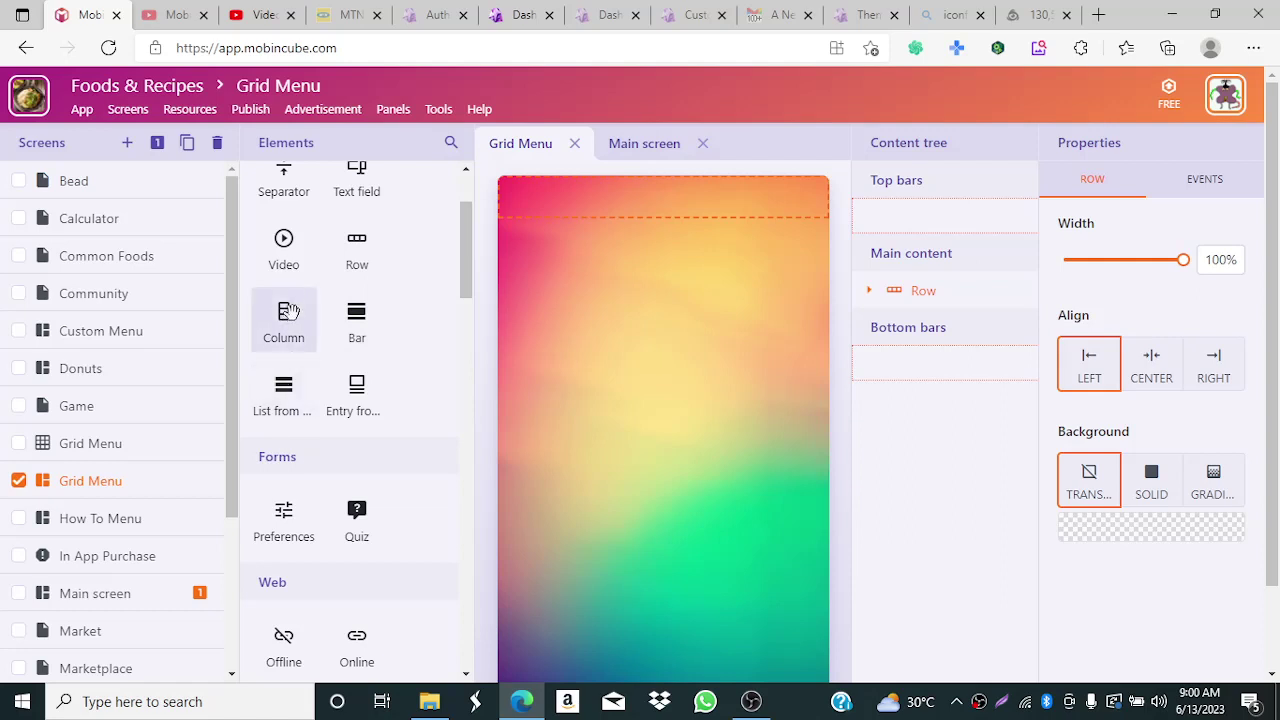
{"action": "left_click_drag", "start_coordinate": [288, 312], "coordinate": [552, 200]}
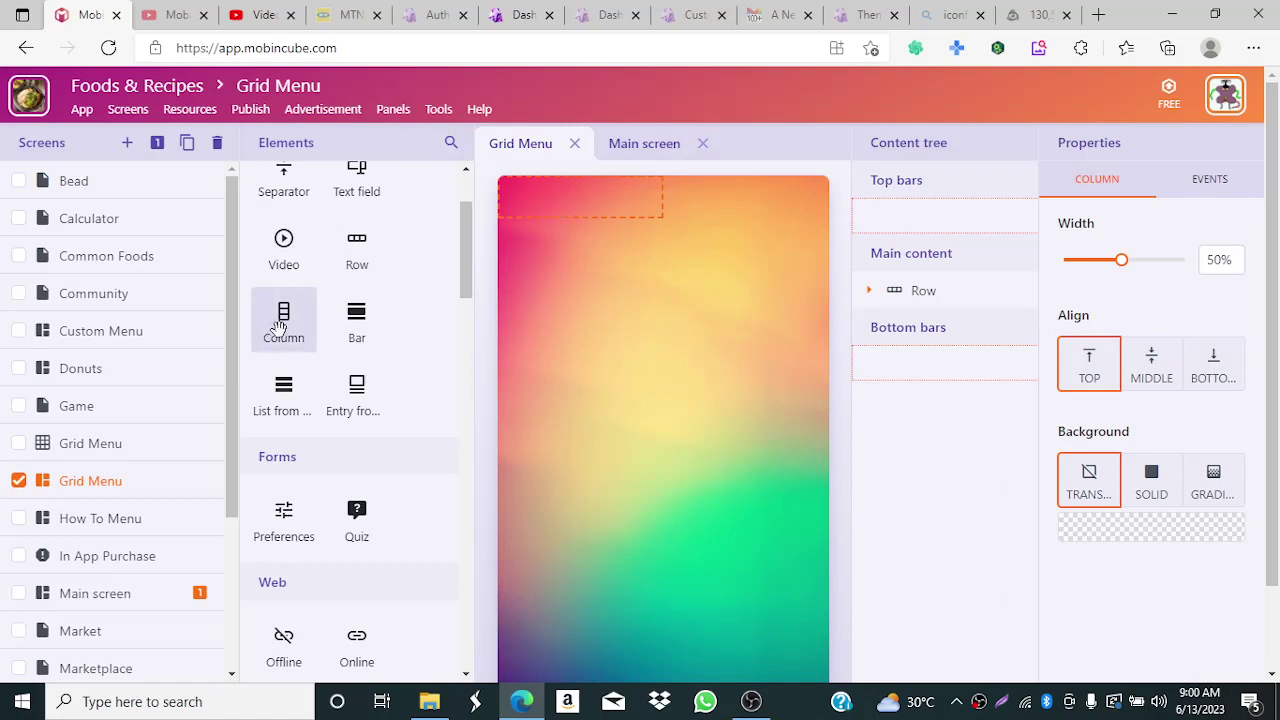
{"action": "left_click_drag", "start_coordinate": [280, 327], "coordinate": [723, 199]}
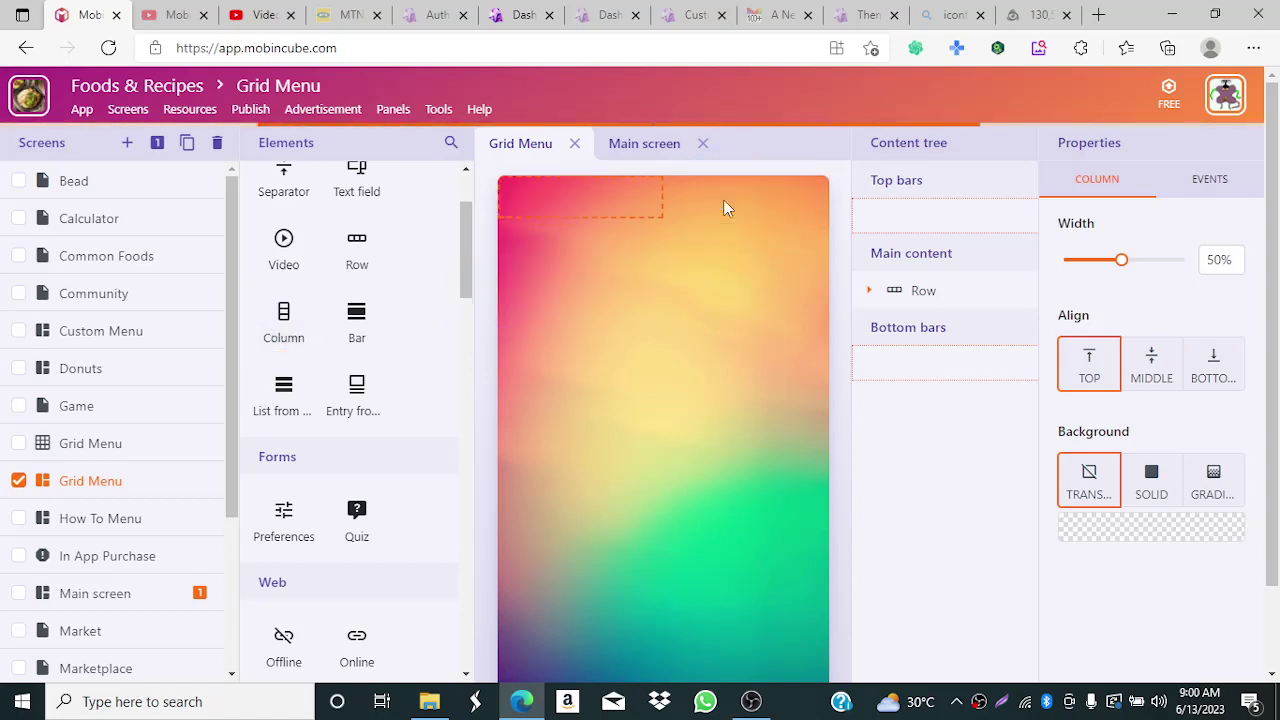
{"action": "left_click_drag", "start_coordinate": [295, 327], "coordinate": [730, 201]}
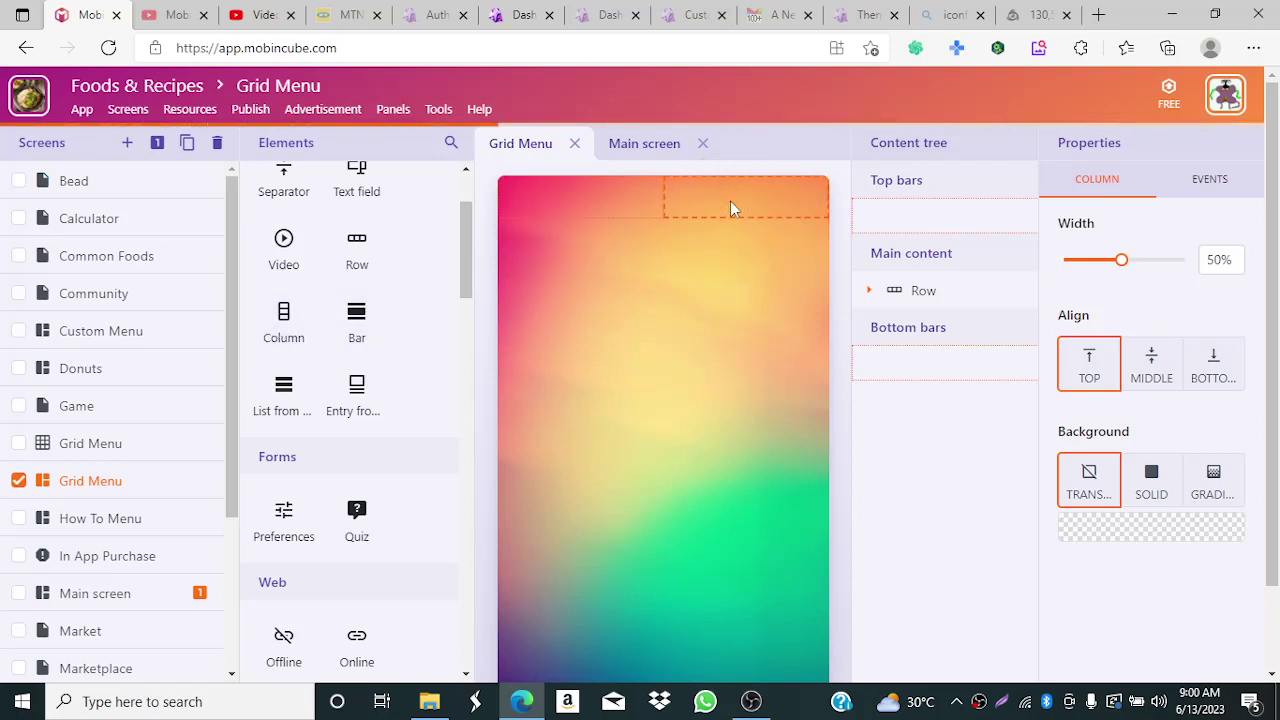
{"action": "left_click_drag", "start_coordinate": [284, 320], "coordinate": [740, 207]}
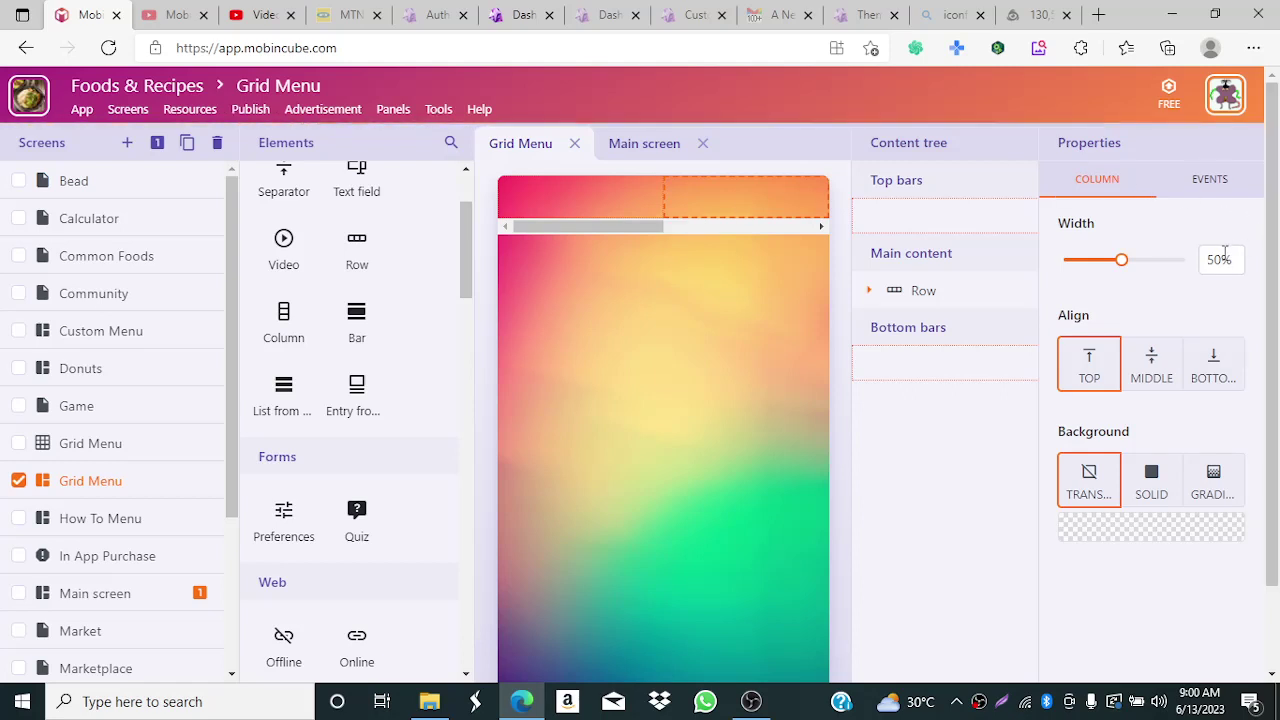
- Set the width of the row's second and third columns to 25% each
{"action": "left_click_drag", "start_coordinate": [1221, 260], "coordinate": [1200, 265]}
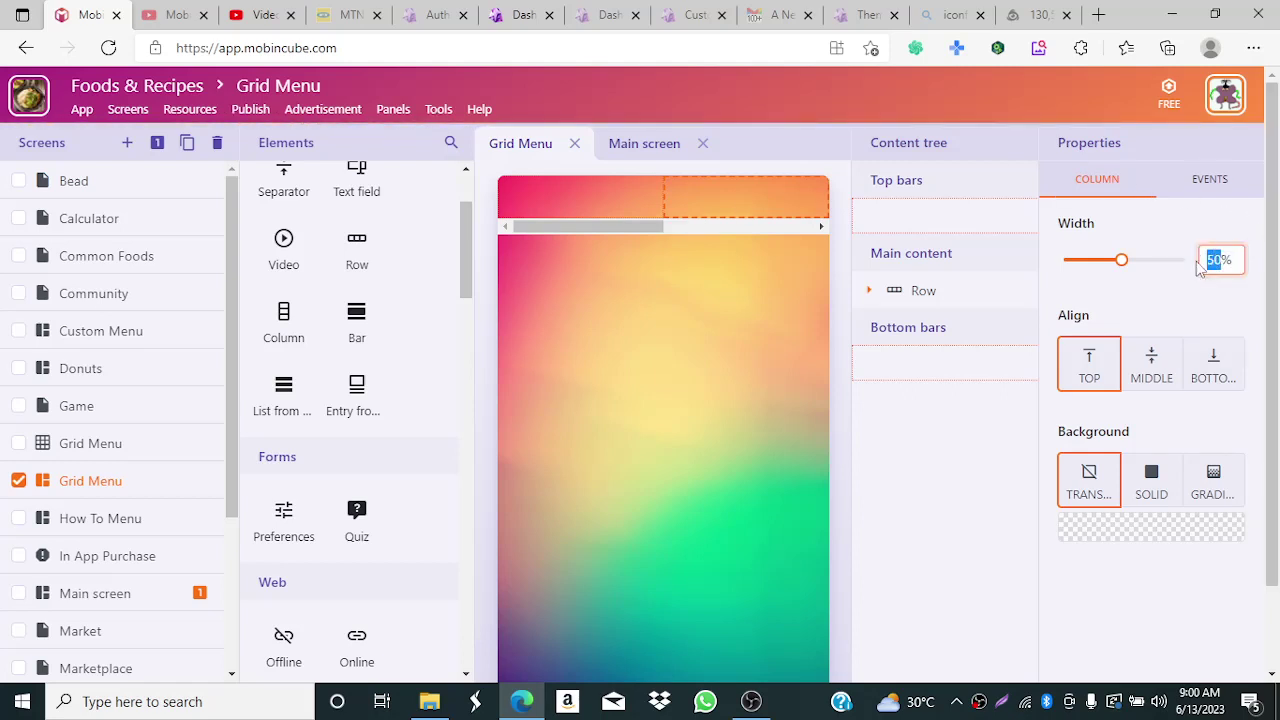
{"action": "type", "text": "25"}
{"action": "key", "text": "Return"}
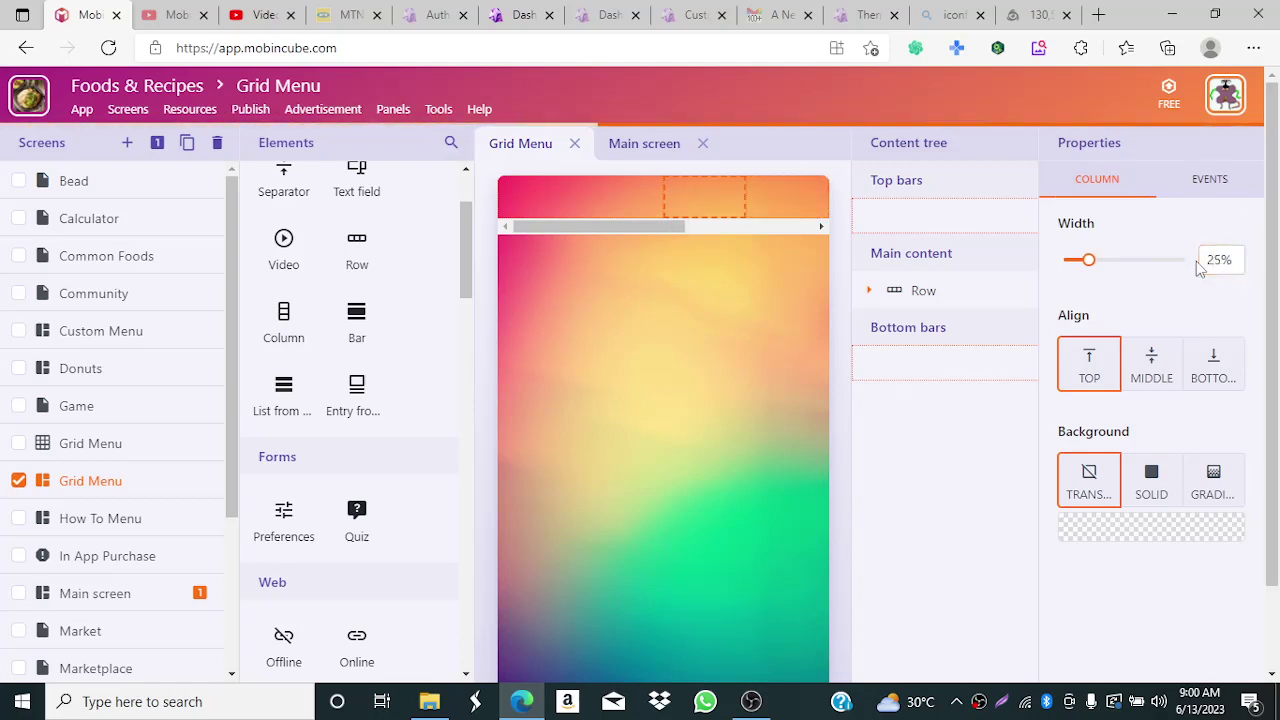
{"action": "left_click", "coordinate": [778, 197]}
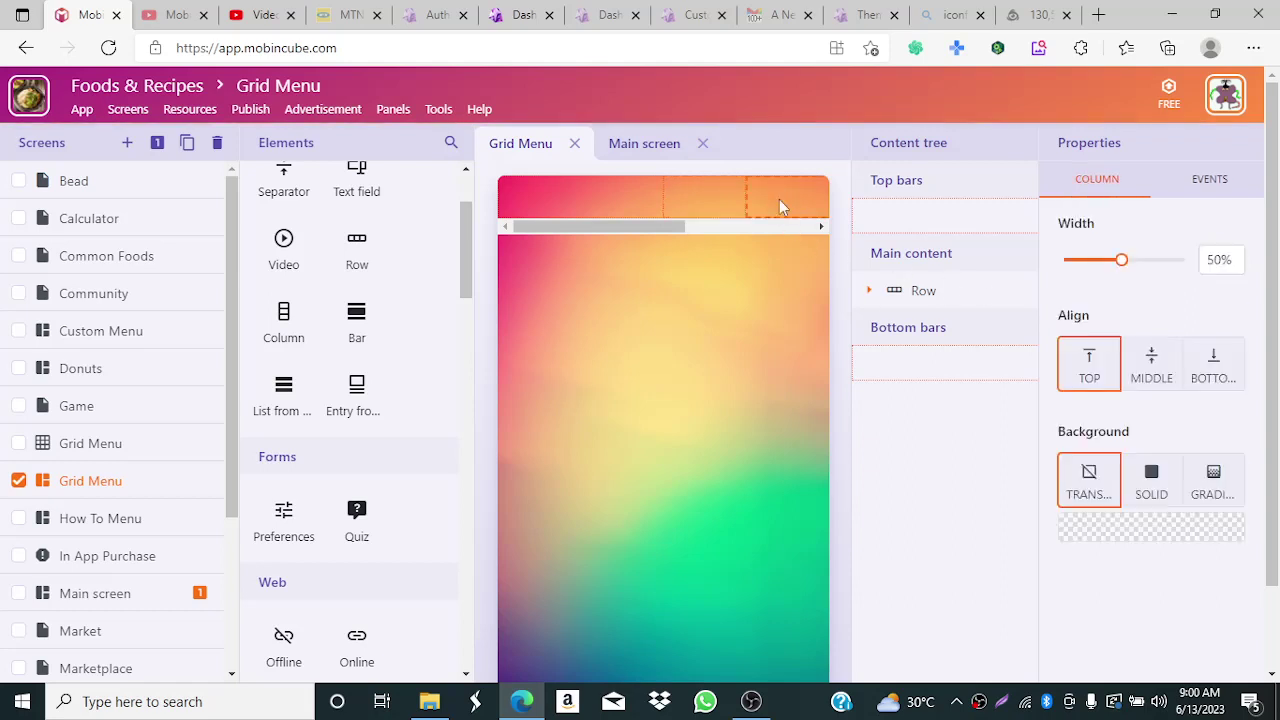
{"action": "left_click", "coordinate": [1219, 260]}
{"action": "type", "text": "2"}
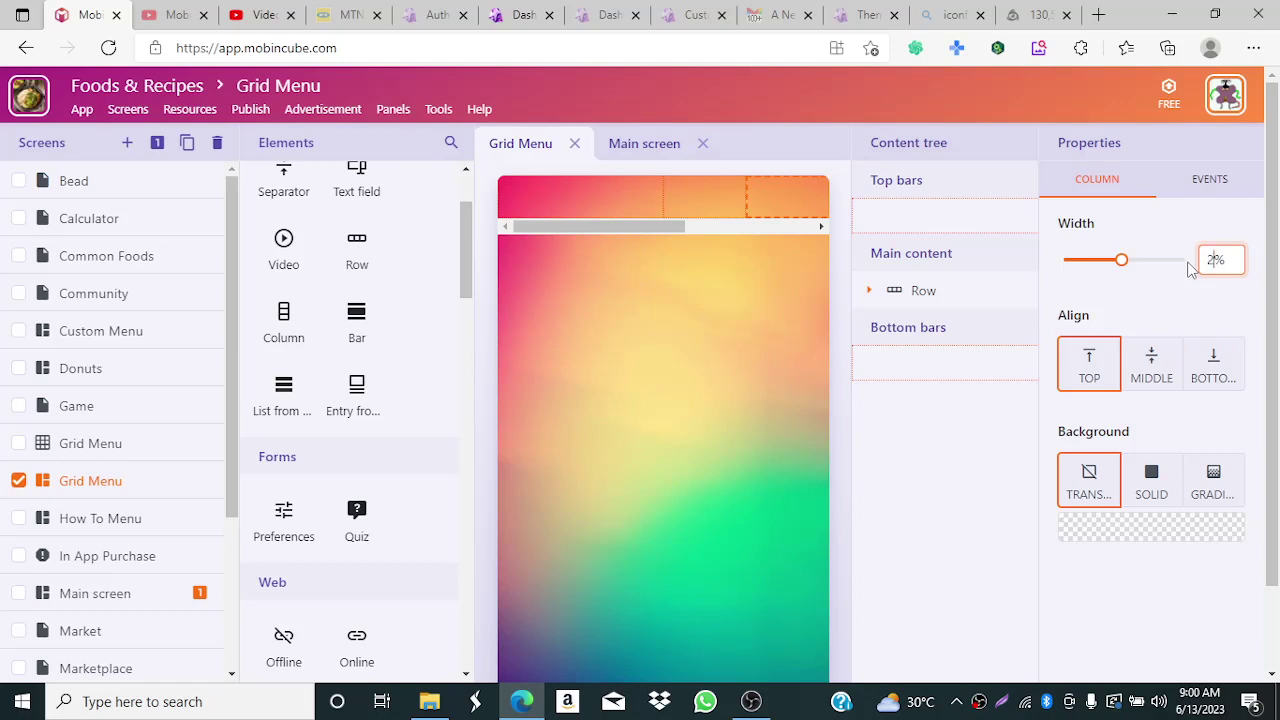
{"action": "key", "text": "Return"}
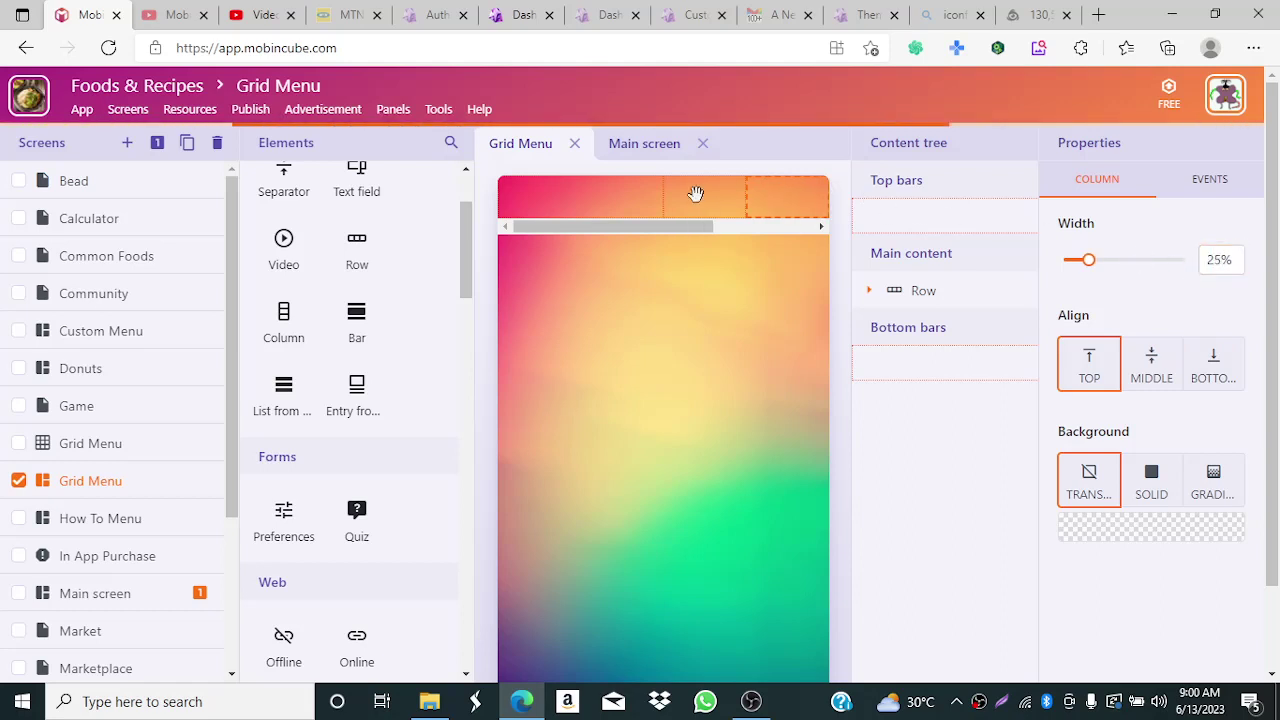
- Set the width of the row's first and fourth columns to 25% each
{"action": "left_click", "coordinate": [606, 202]}
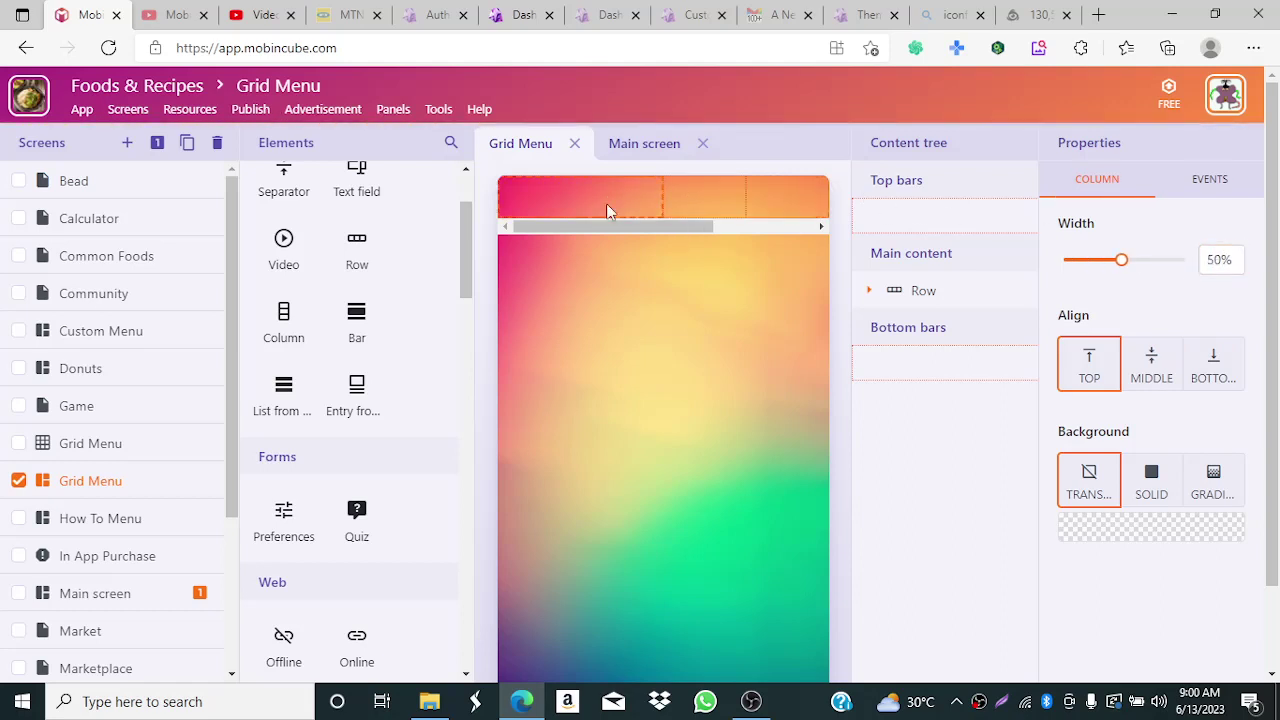
{"action": "double_click", "coordinate": [1219, 259]}
{"action": "type", "text": "2"}
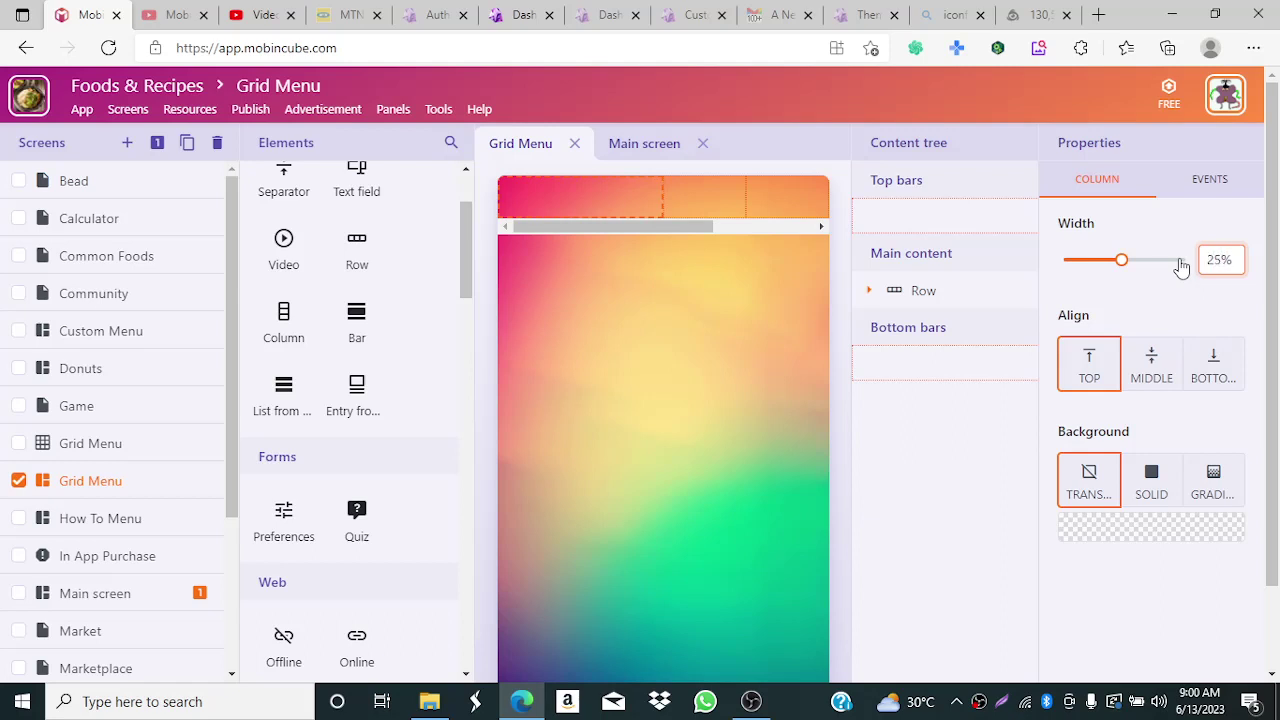
{"action": "key", "text": "Return"}
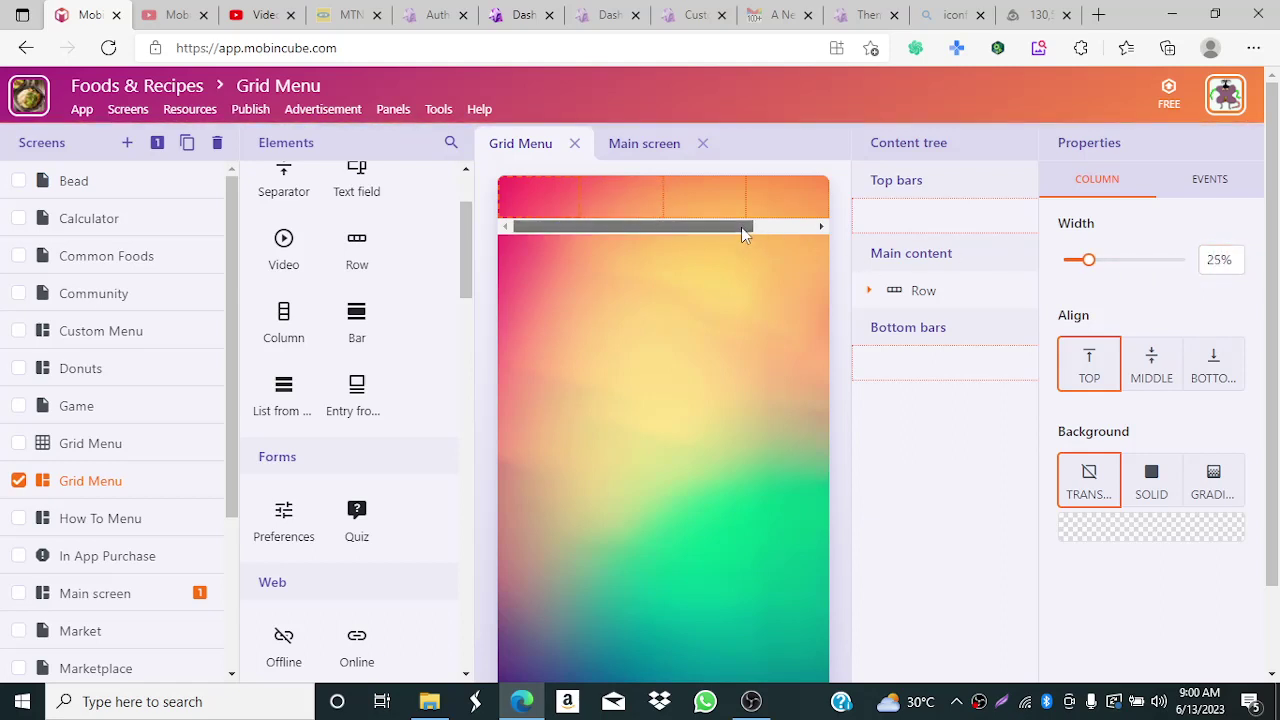
{"action": "left_click_drag", "start_coordinate": [742, 233], "coordinate": [823, 234]}
{"action": "left_click", "coordinate": [776, 211]}
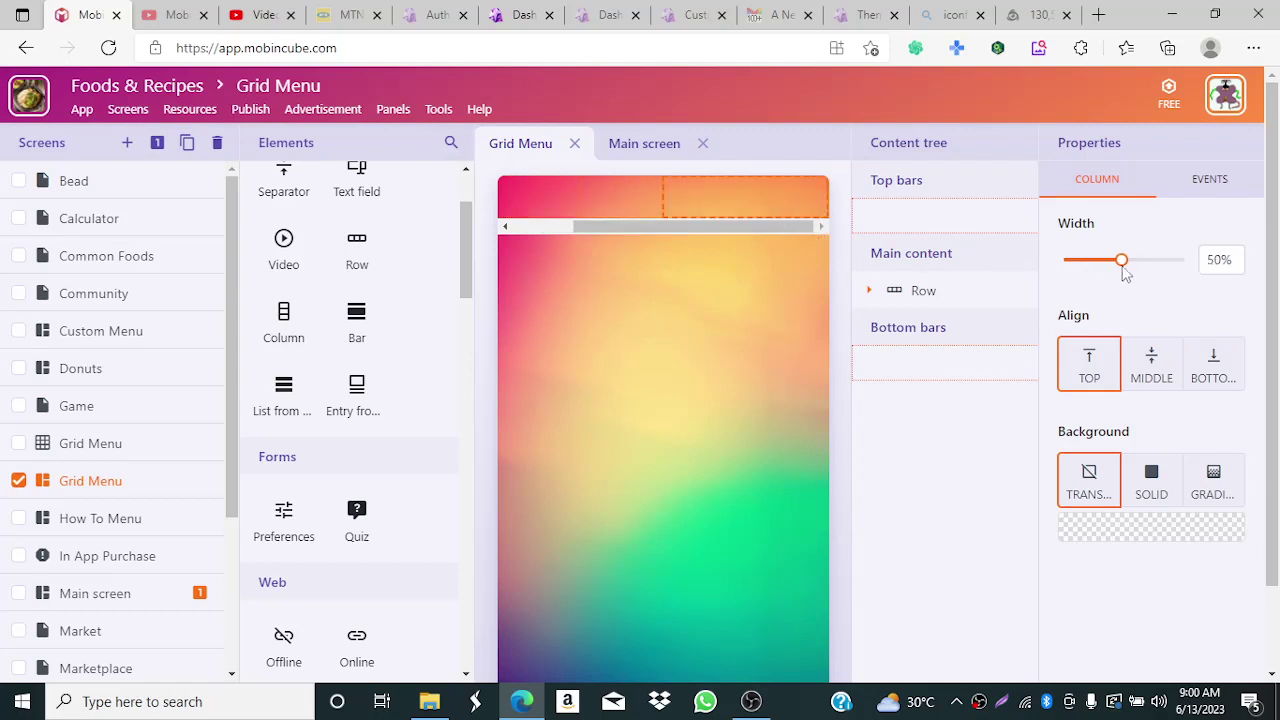
{"action": "left_click_drag", "start_coordinate": [1220, 257], "coordinate": [1199, 262]}
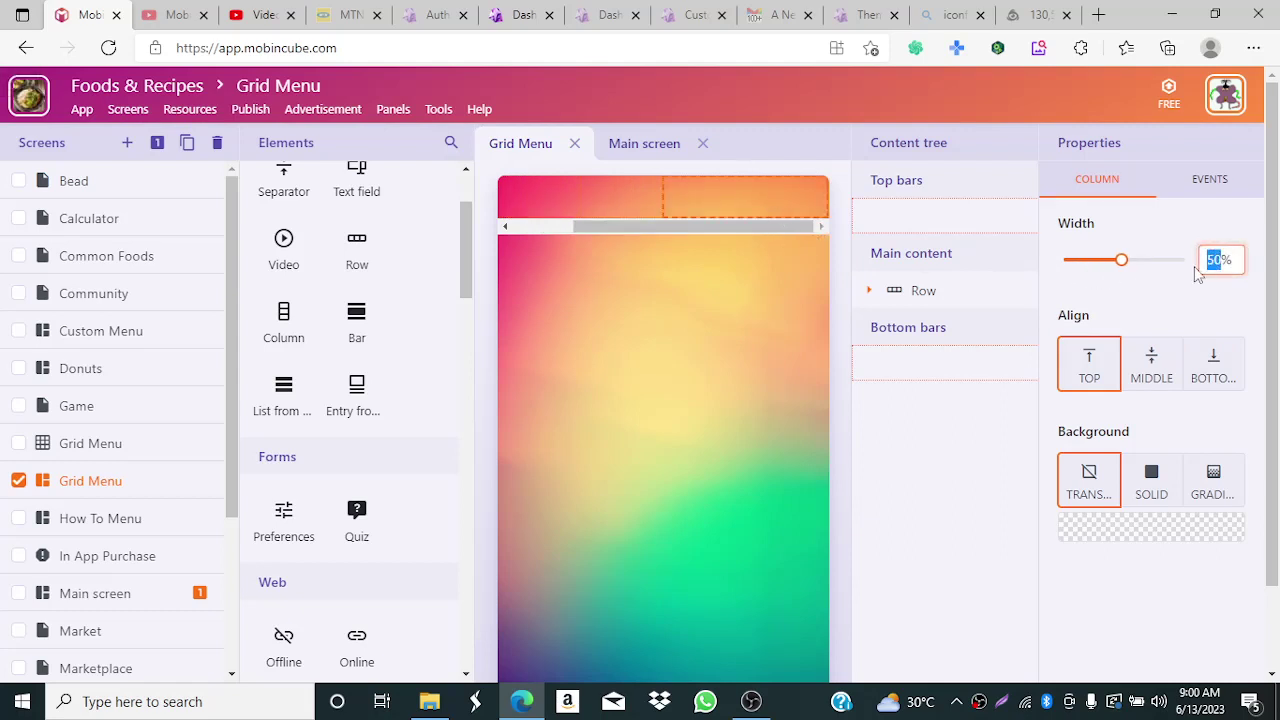
{"action": "type", "text": "2"}
{"action": "key", "text": "Return"}
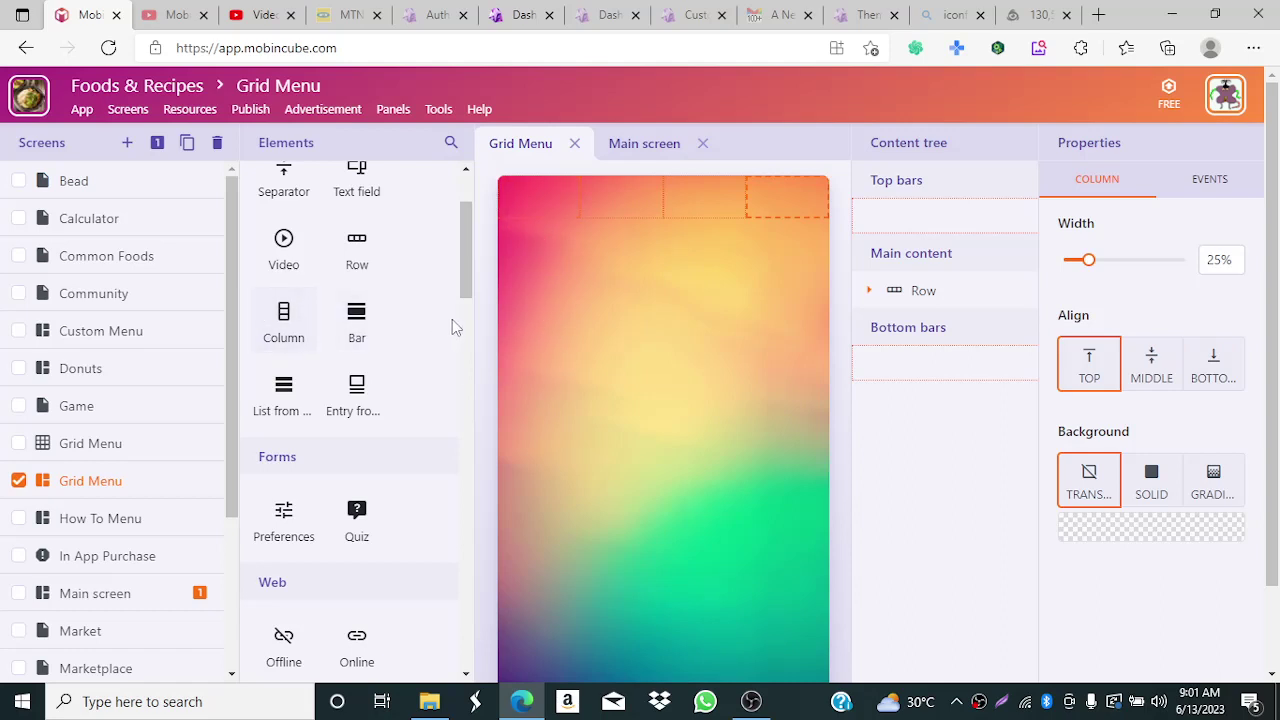
- Place an image element in each of the row's four columns
{"action": "left_click_drag", "start_coordinate": [466, 275], "coordinate": [467, 250]}
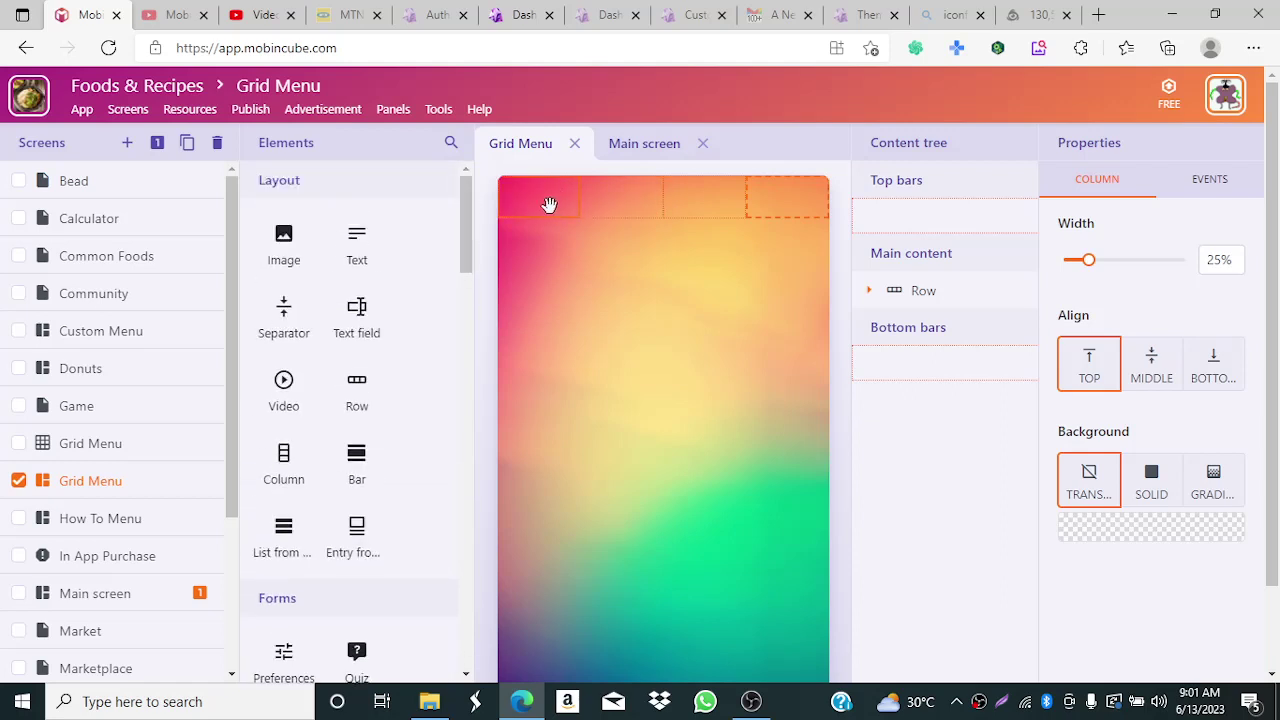
{"action": "left_click", "coordinate": [288, 242]}
{"action": "left_click_drag", "start_coordinate": [443, 226], "coordinate": [543, 246]}
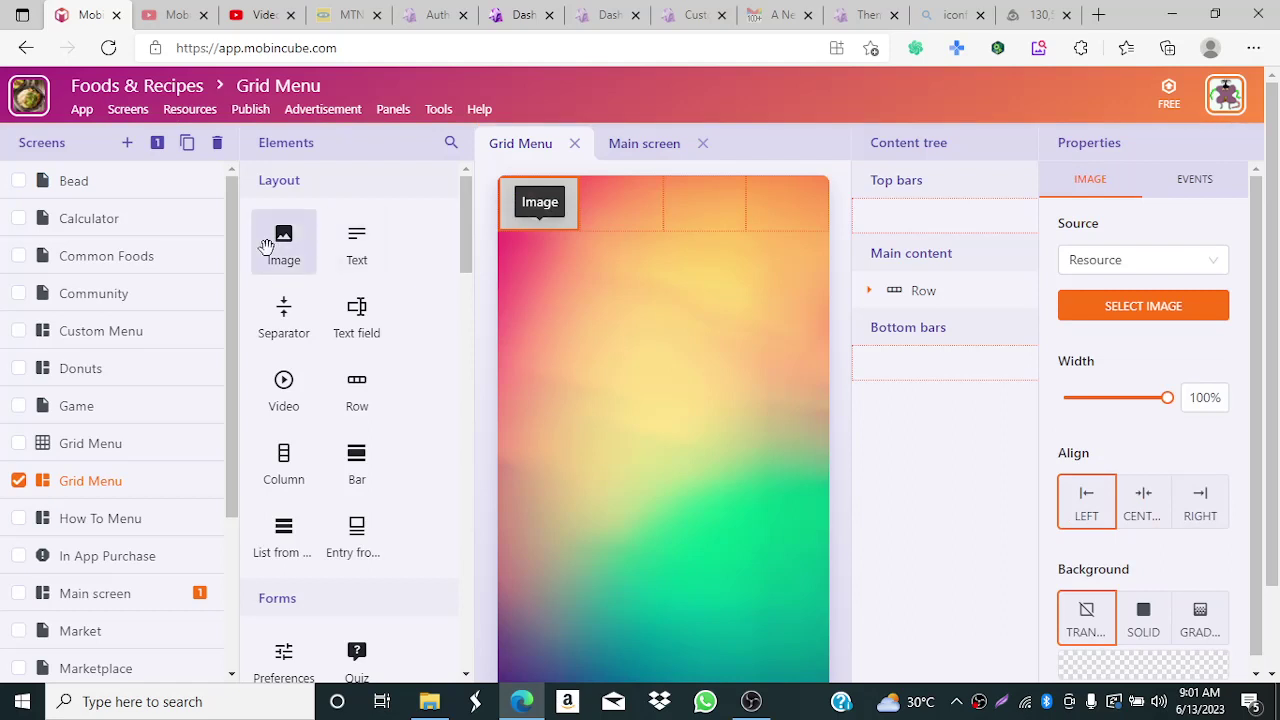
{"action": "left_click_drag", "start_coordinate": [278, 248], "coordinate": [622, 250]}
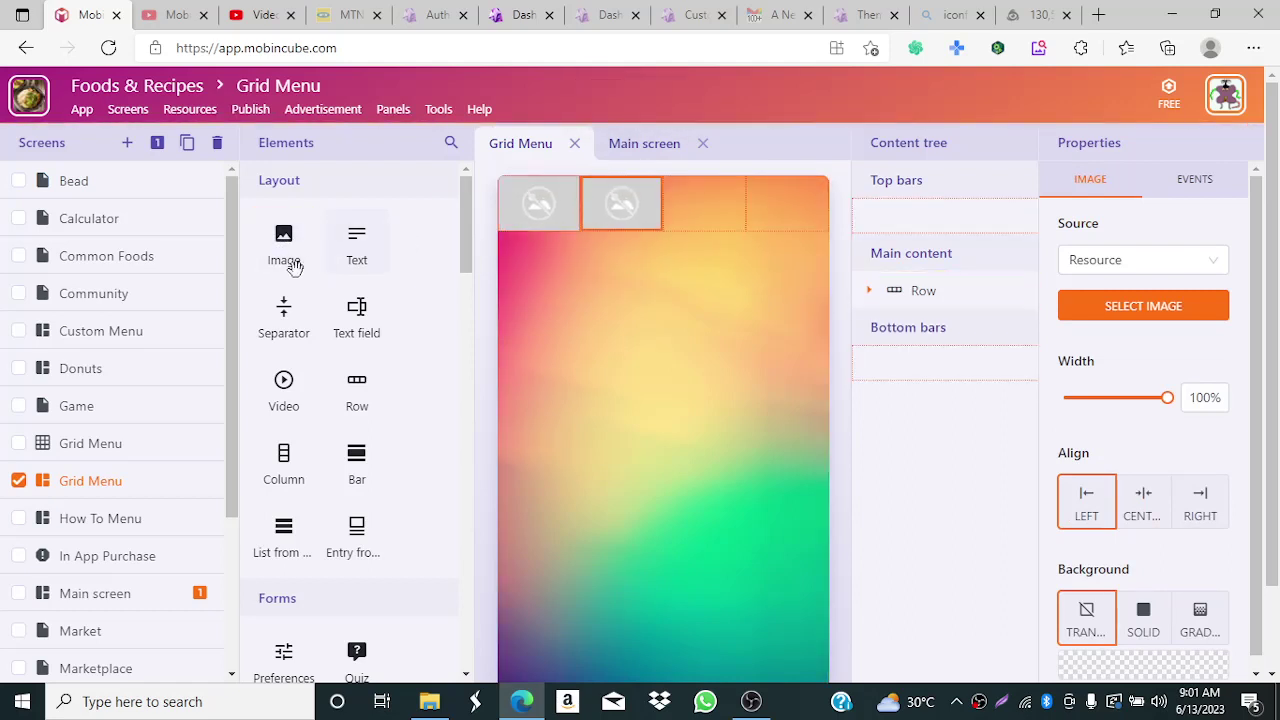
{"action": "left_click_drag", "start_coordinate": [286, 259], "coordinate": [693, 261]}
{"action": "left_click_drag", "start_coordinate": [291, 246], "coordinate": [787, 249]}
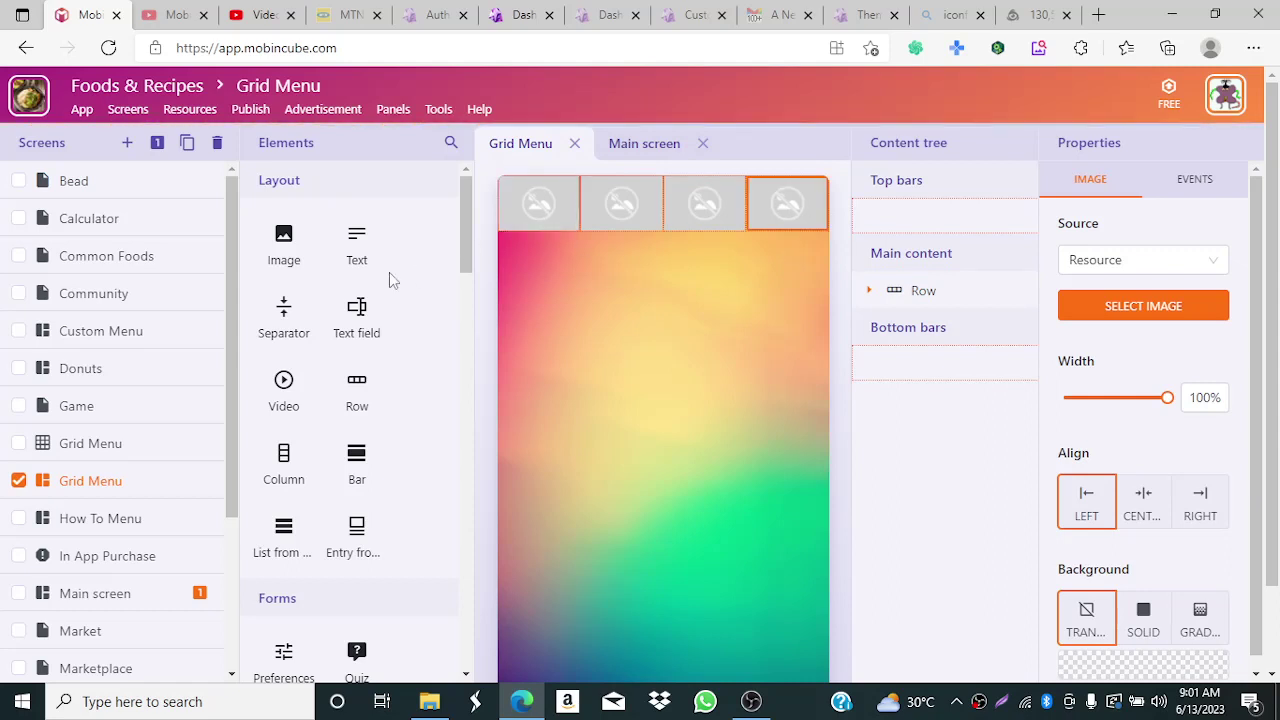
- Add the text "Foods" below the first column's image, with both its text alignment and its element alignment centered
{"action": "left_click_drag", "start_coordinate": [362, 255], "coordinate": [547, 290]}
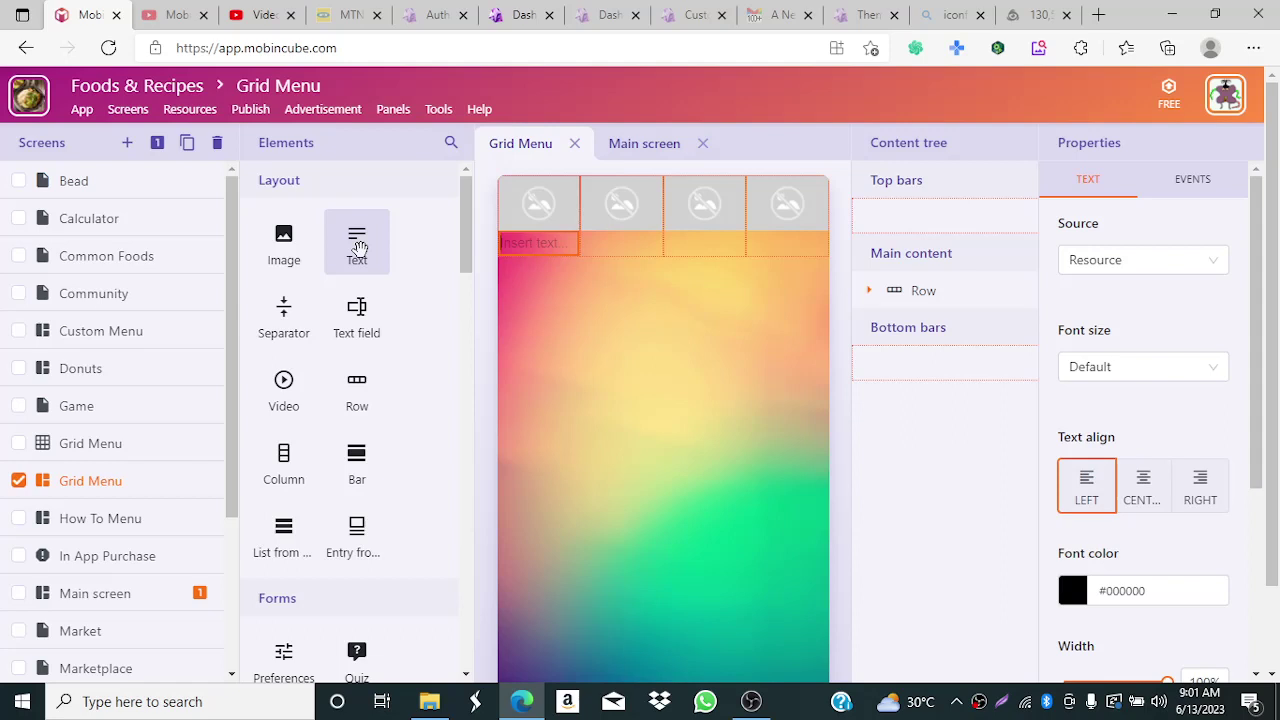
{"action": "type", "text": "Foods"}
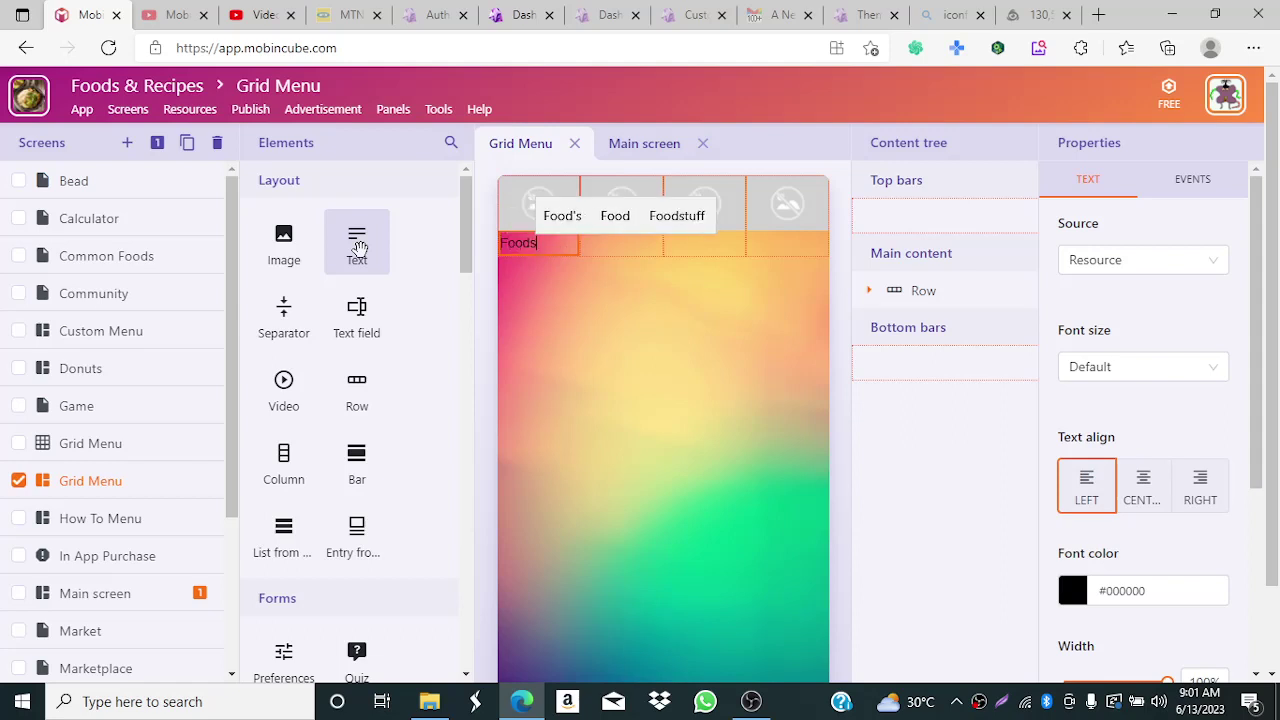
{"action": "left_click", "coordinate": [1150, 485]}
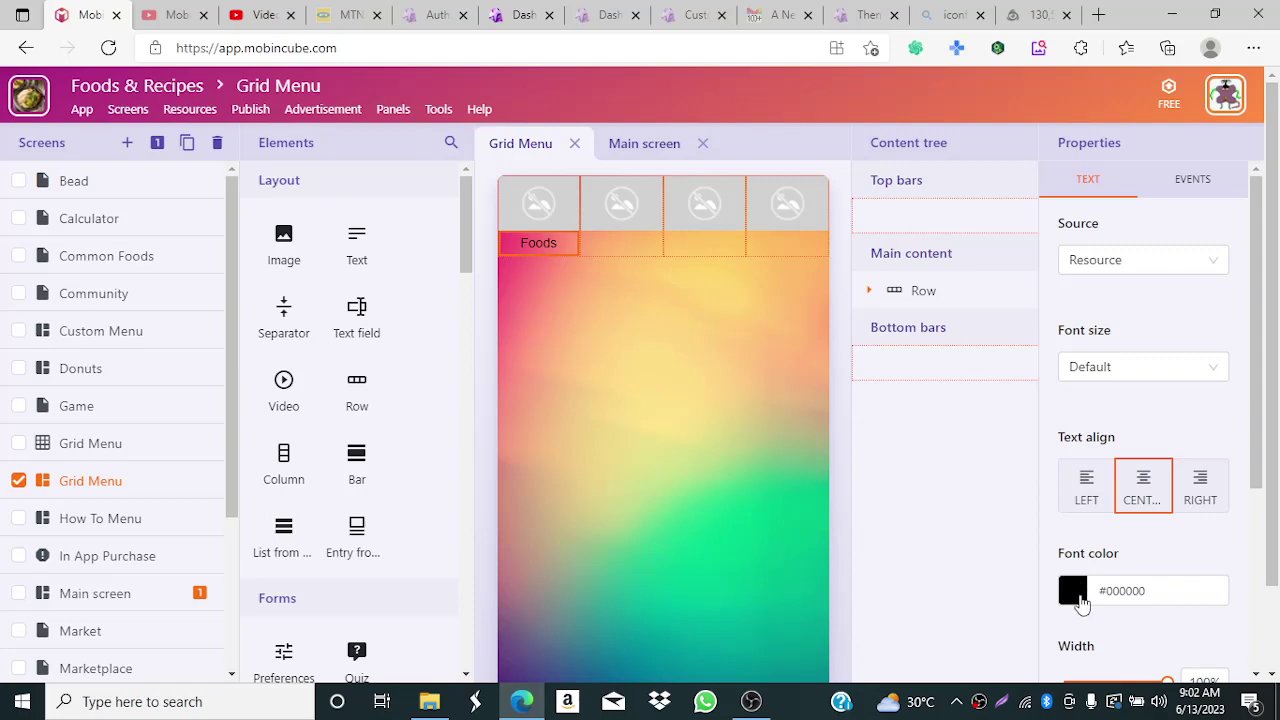
{"action": "left_click_drag", "start_coordinate": [1265, 450], "coordinate": [1270, 592]}
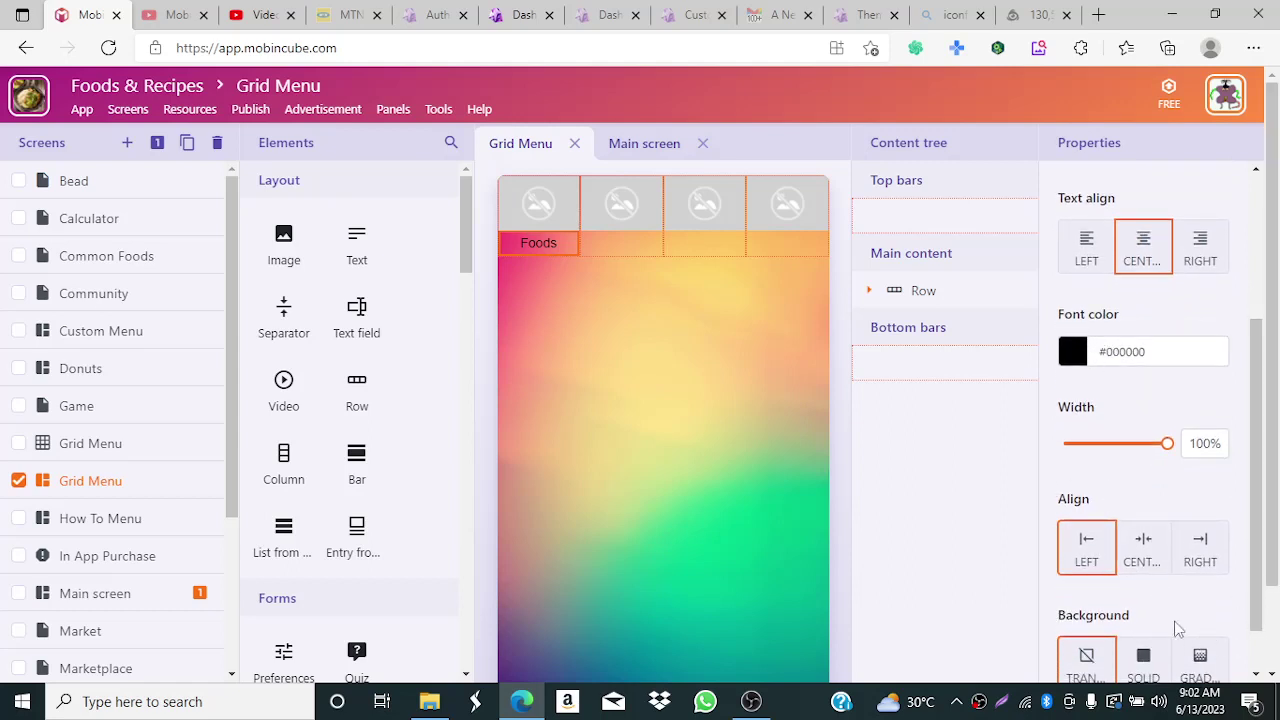
{"action": "left_click", "coordinate": [1145, 566]}
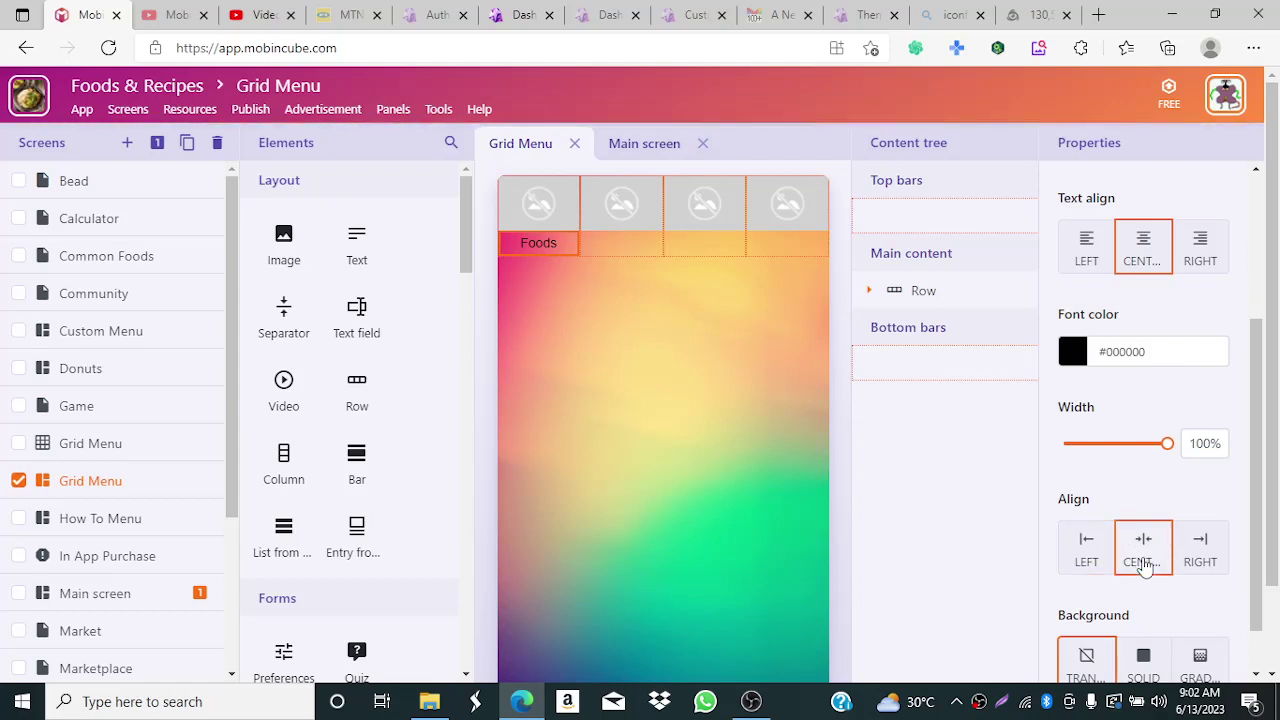
{"action": "scroll", "coordinate": [1262, 525], "scroll_direction": "down", "scroll_amount": 1}
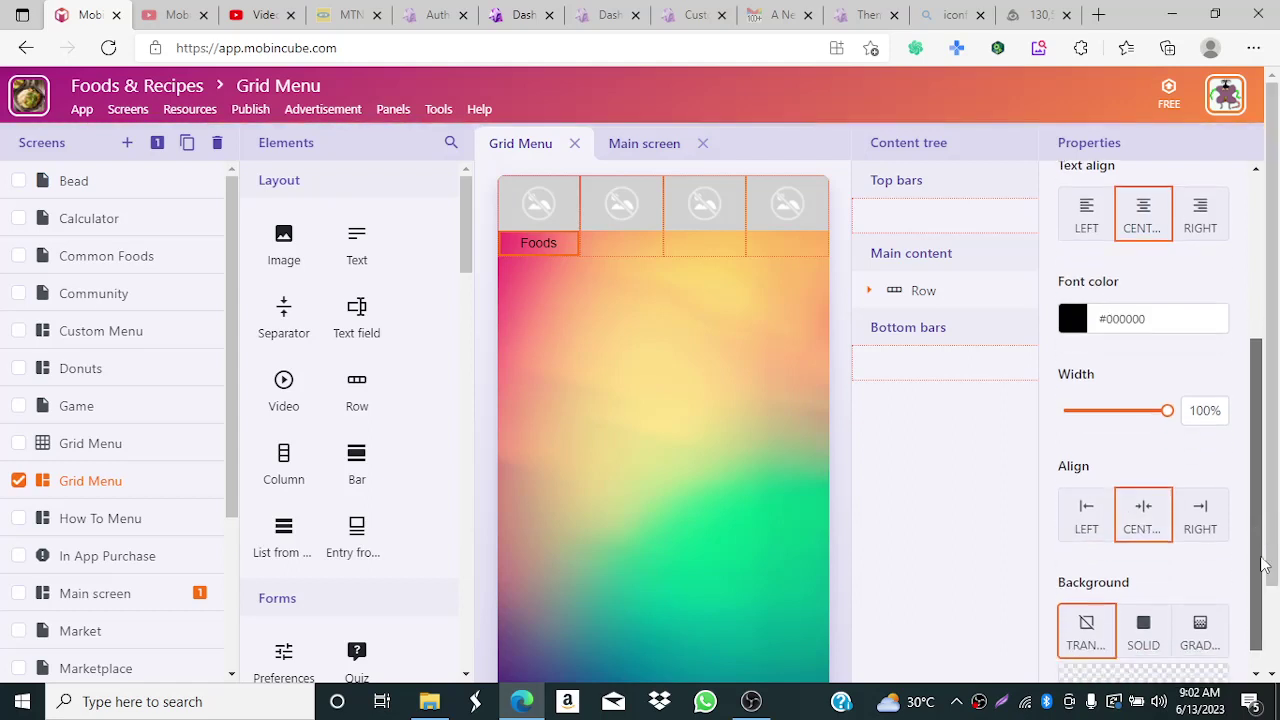
{"action": "scroll", "coordinate": [1262, 560], "scroll_direction": "up", "scroll_amount": 5}
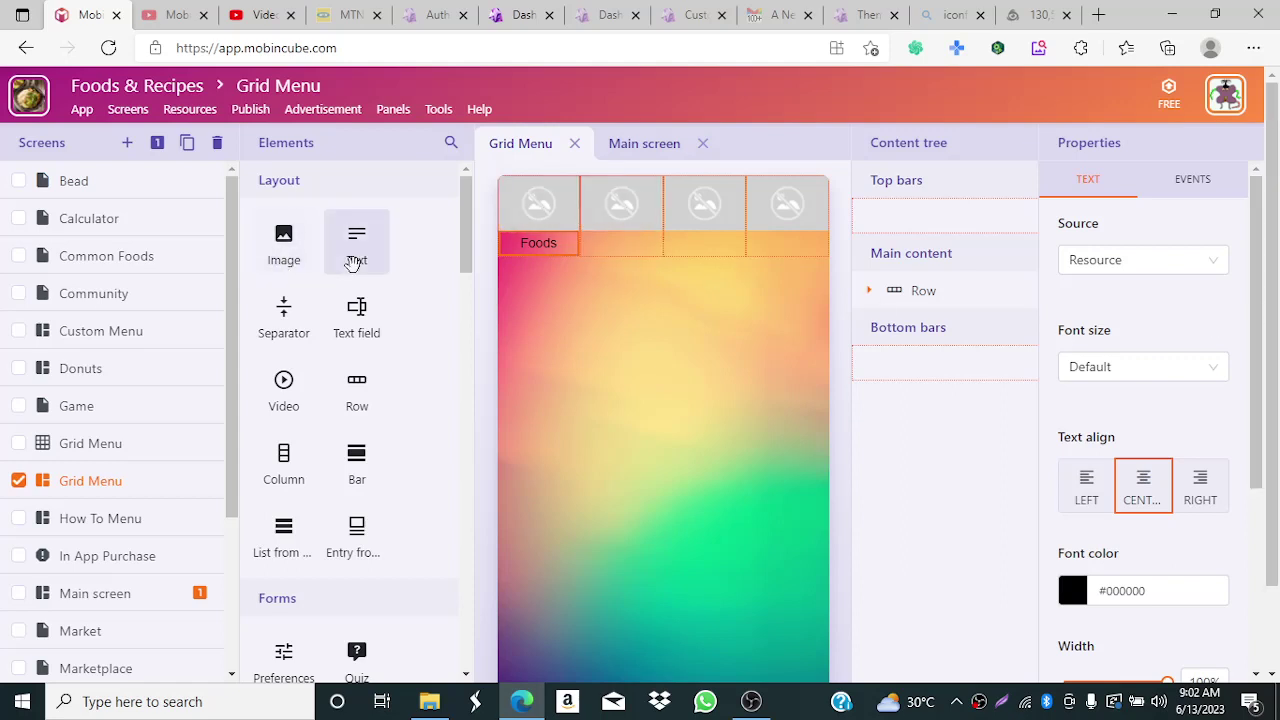
- Add a text element below the image in the second column
{"action": "left_click_drag", "start_coordinate": [354, 263], "coordinate": [625, 295]}
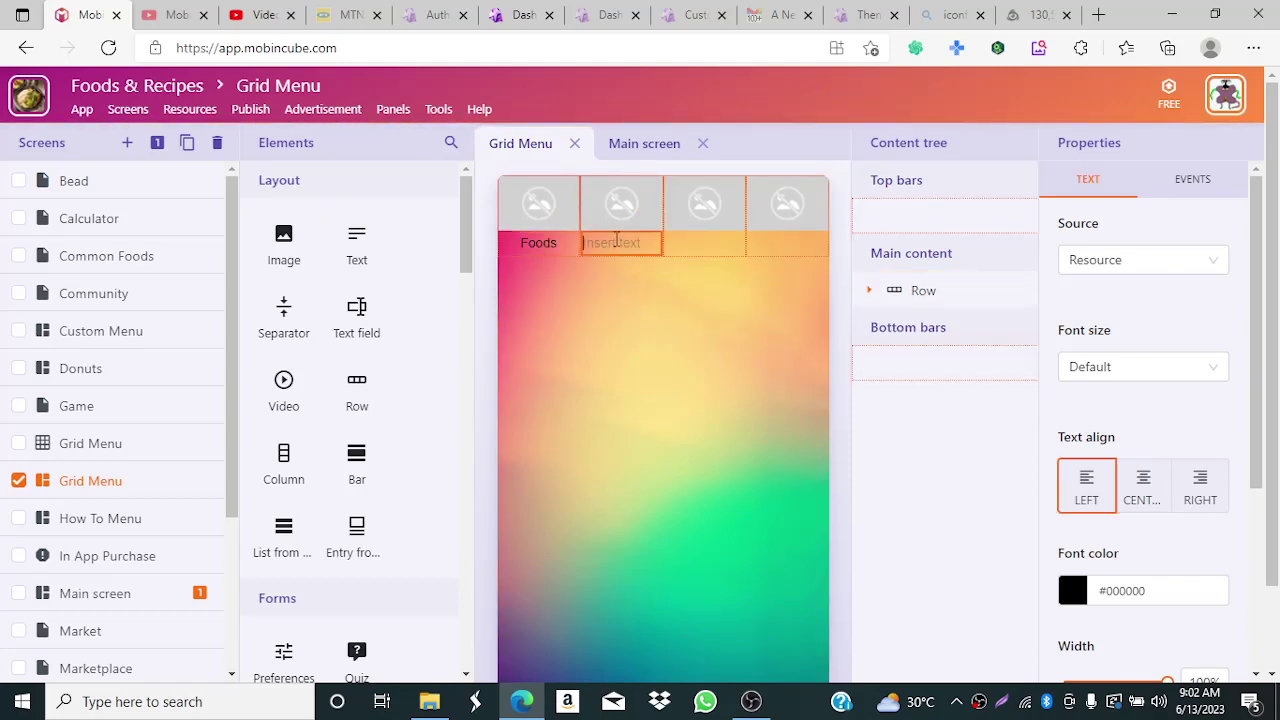
{"action": "type", "text": "Game"}
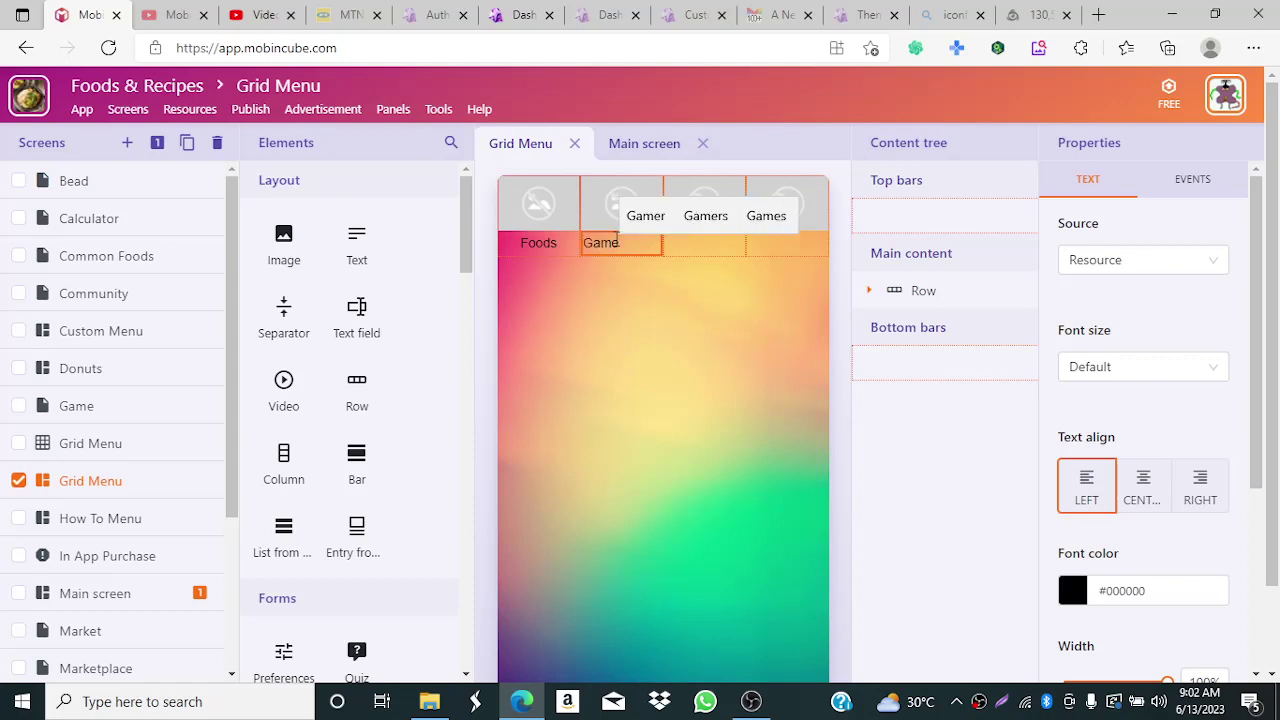
{"action": "key", "text": "BackSpace"}
{"action": "key", "text": "BackSpace"}
{"action": "key", "text": "BackSpace"}
{"action": "key", "text": "BackSpace"}
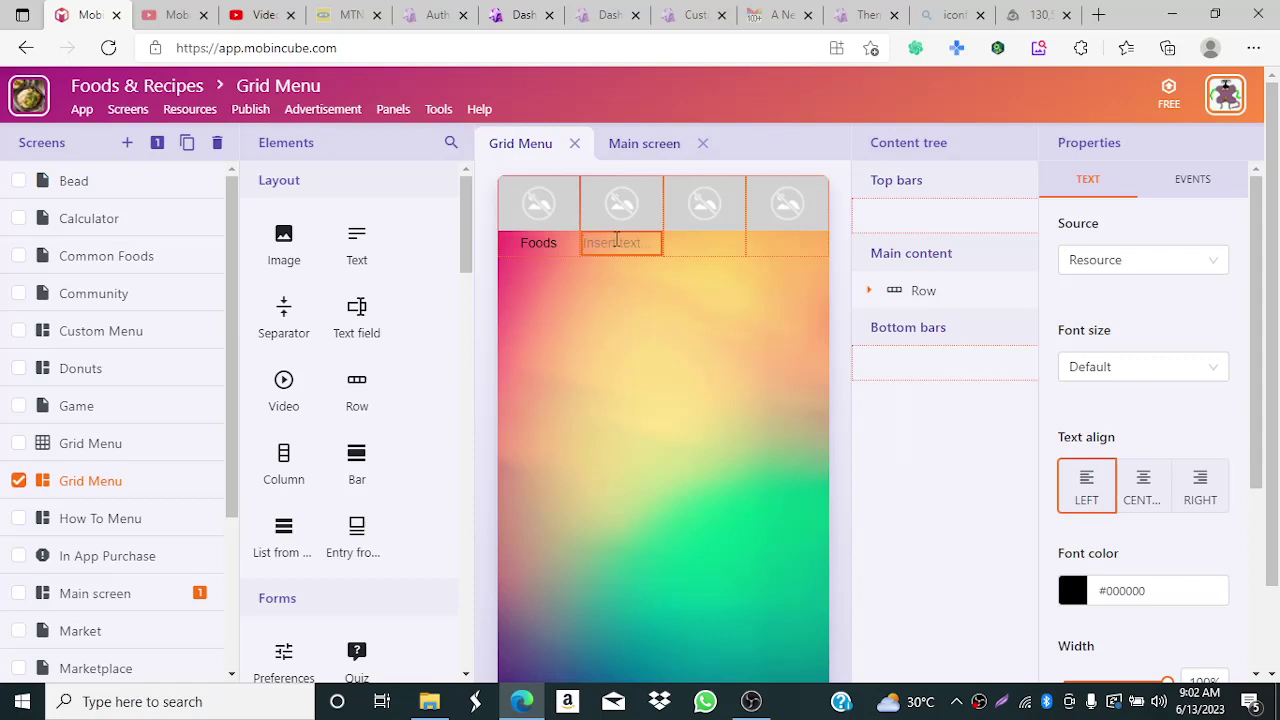
- Enter "Main" as the text below the second column's image
{"action": "type", "text": "Main "}
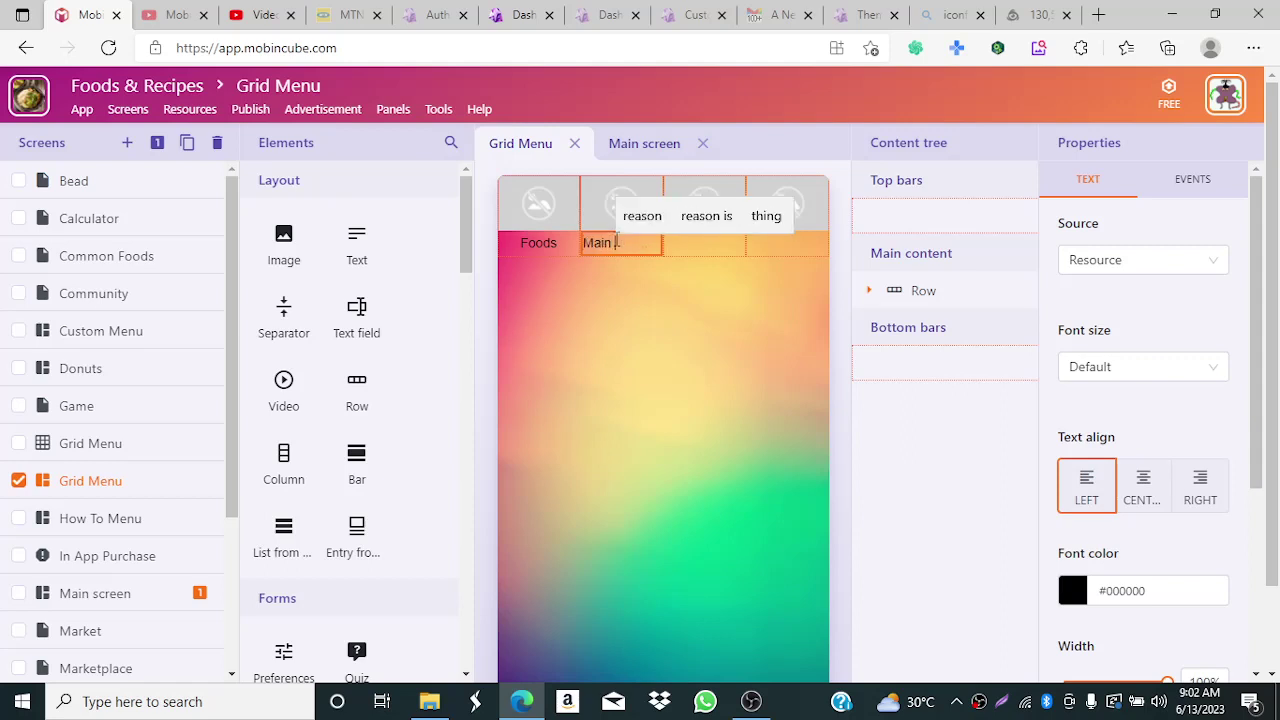
- Complete the second column's label as "Main Menu" and centre its text
{"action": "type", "text": "Menu"}
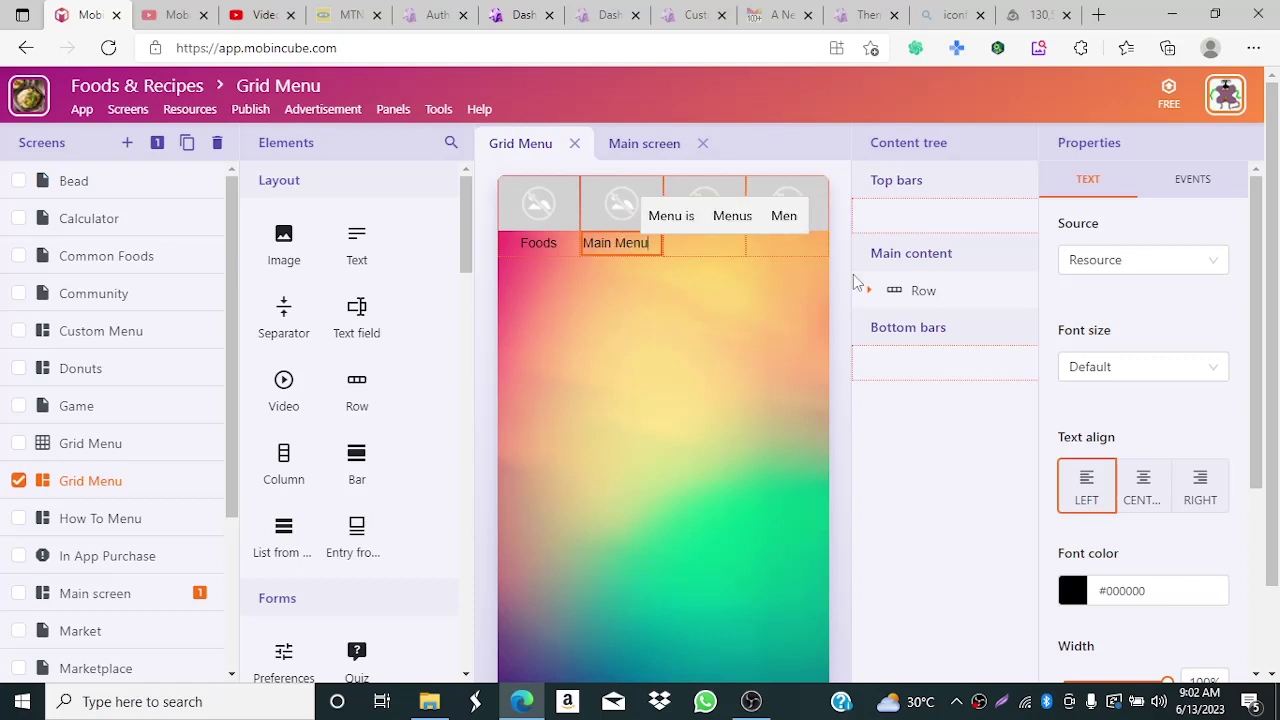
{"action": "left_click", "coordinate": [1148, 496]}
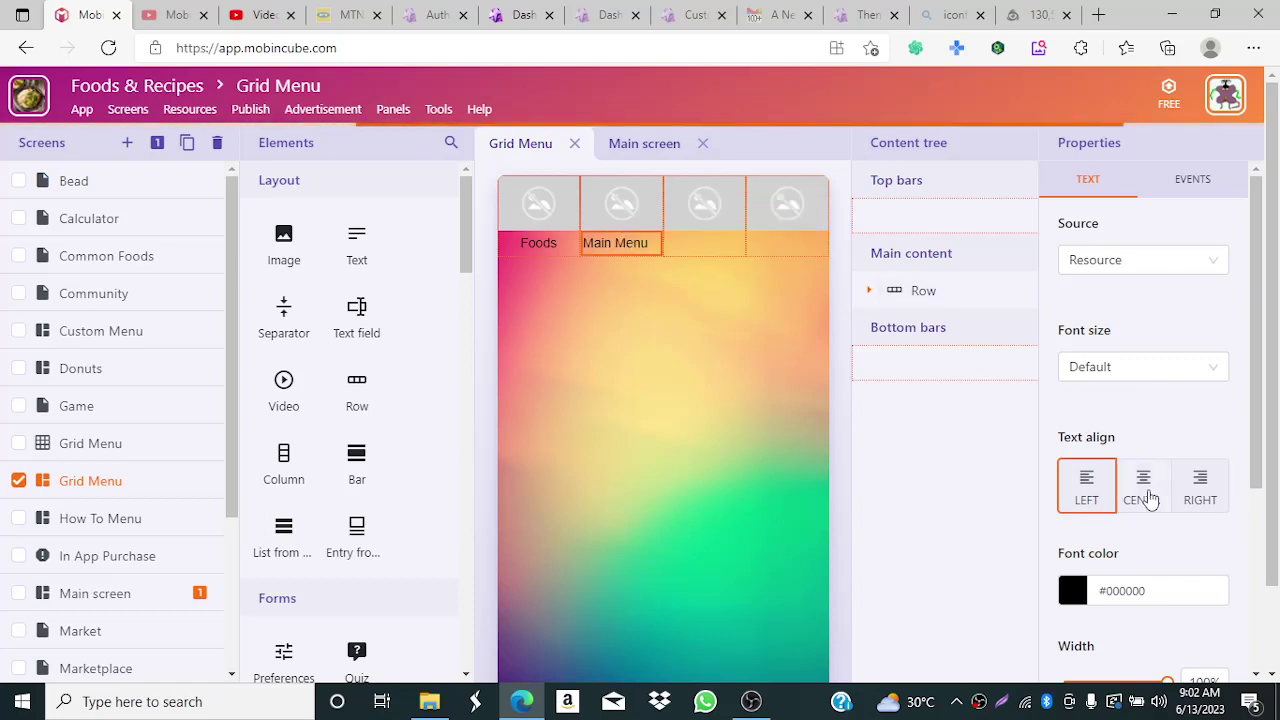
{"action": "left_click", "coordinate": [1148, 496]}
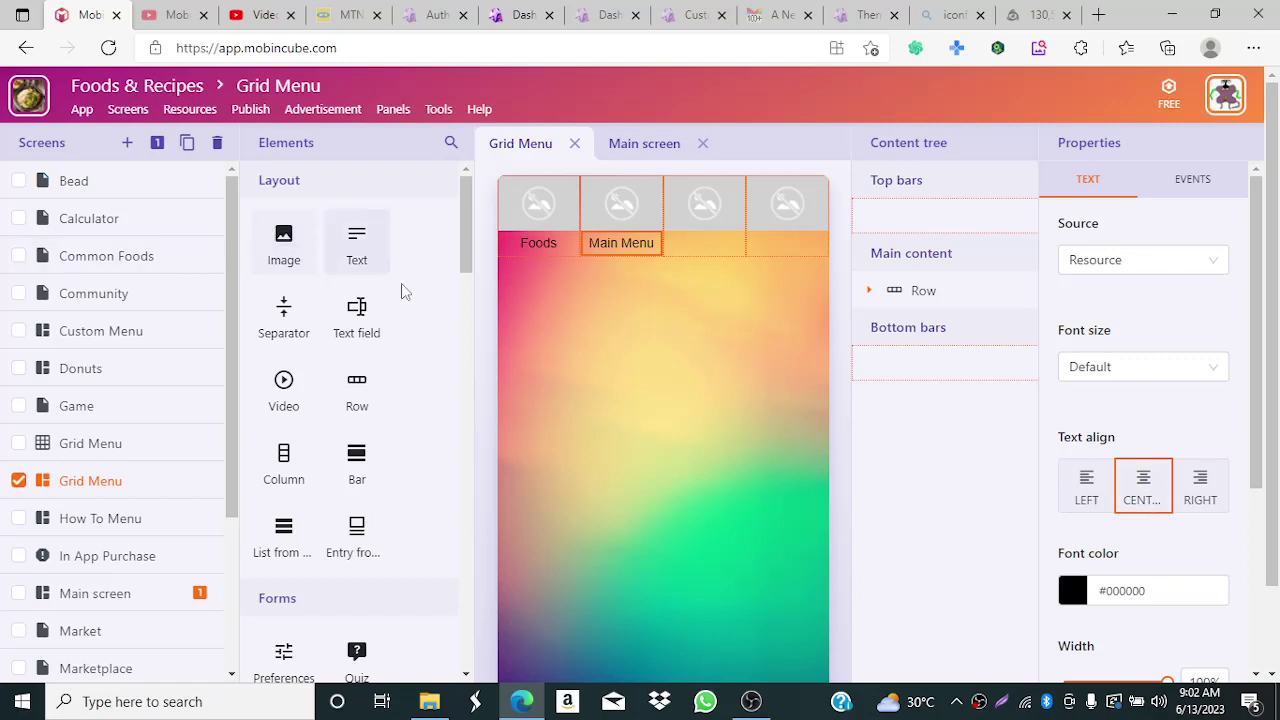
- Add a text element under the third column's image, label it "Community" and centre it
{"action": "left_click_drag", "start_coordinate": [365, 250], "coordinate": [708, 299]}
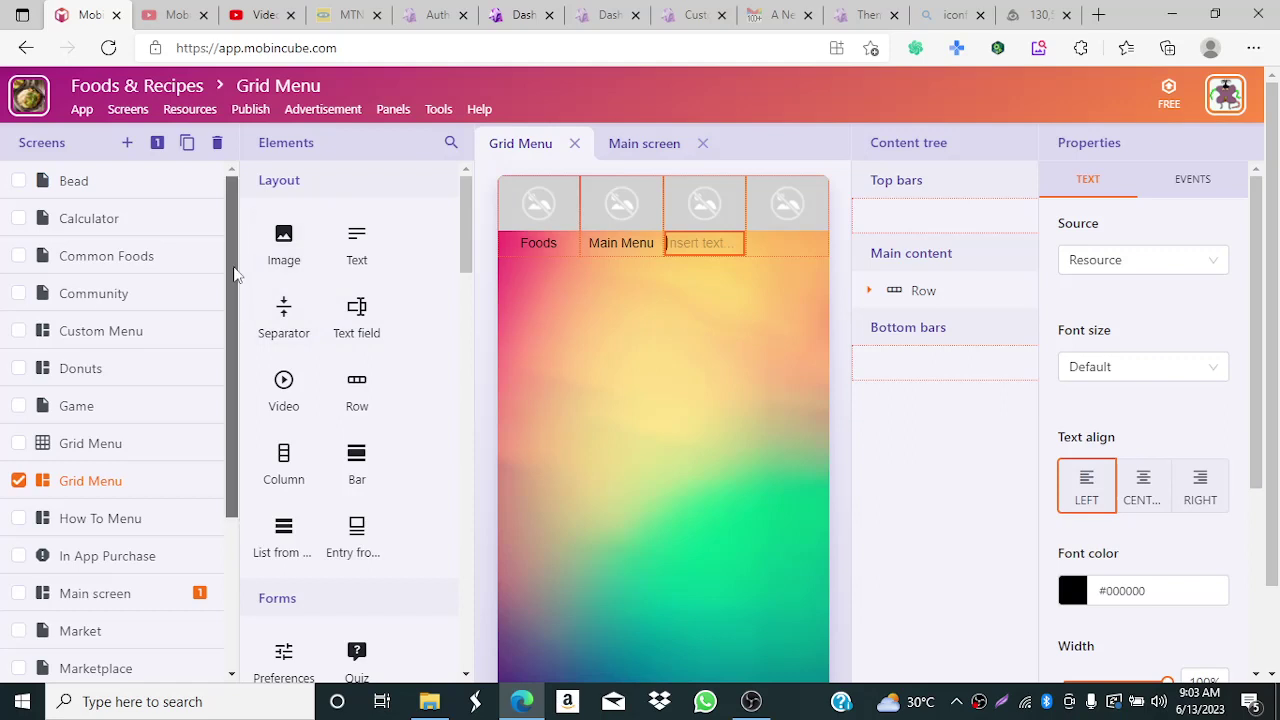
{"action": "left_click_drag", "start_coordinate": [234, 274], "coordinate": [231, 430]}
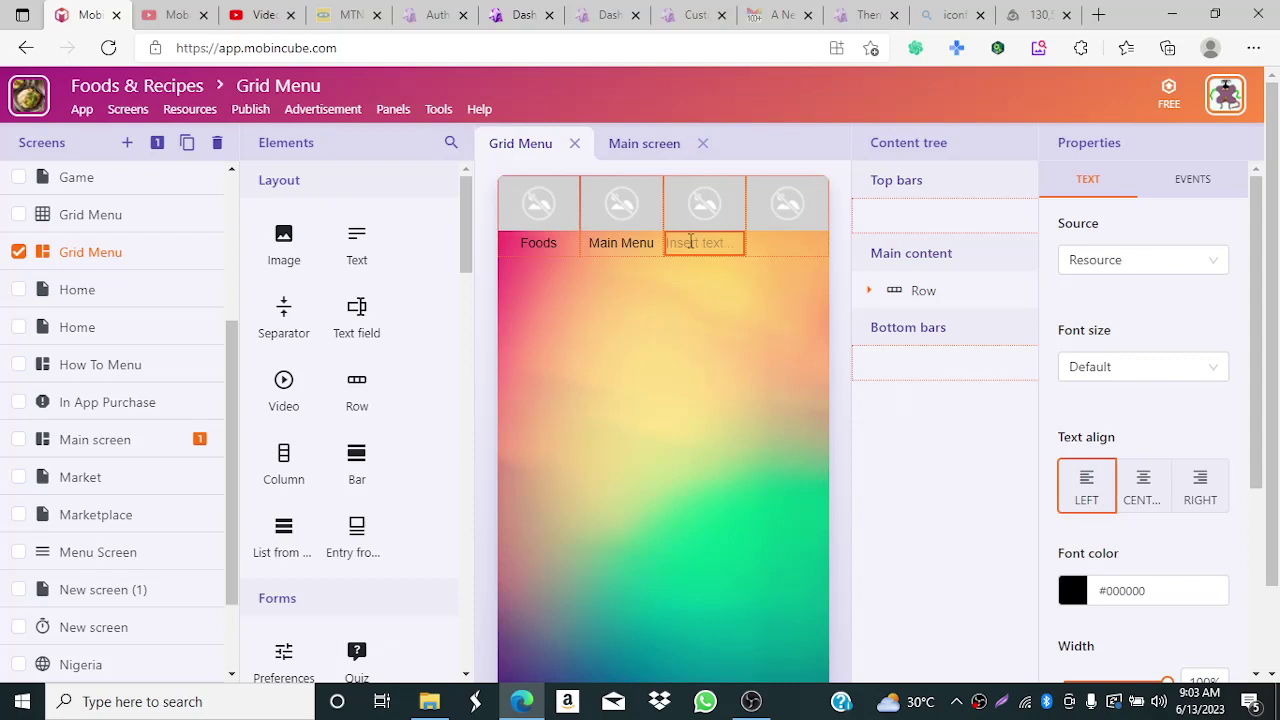
{"action": "type", "text": "Co"}
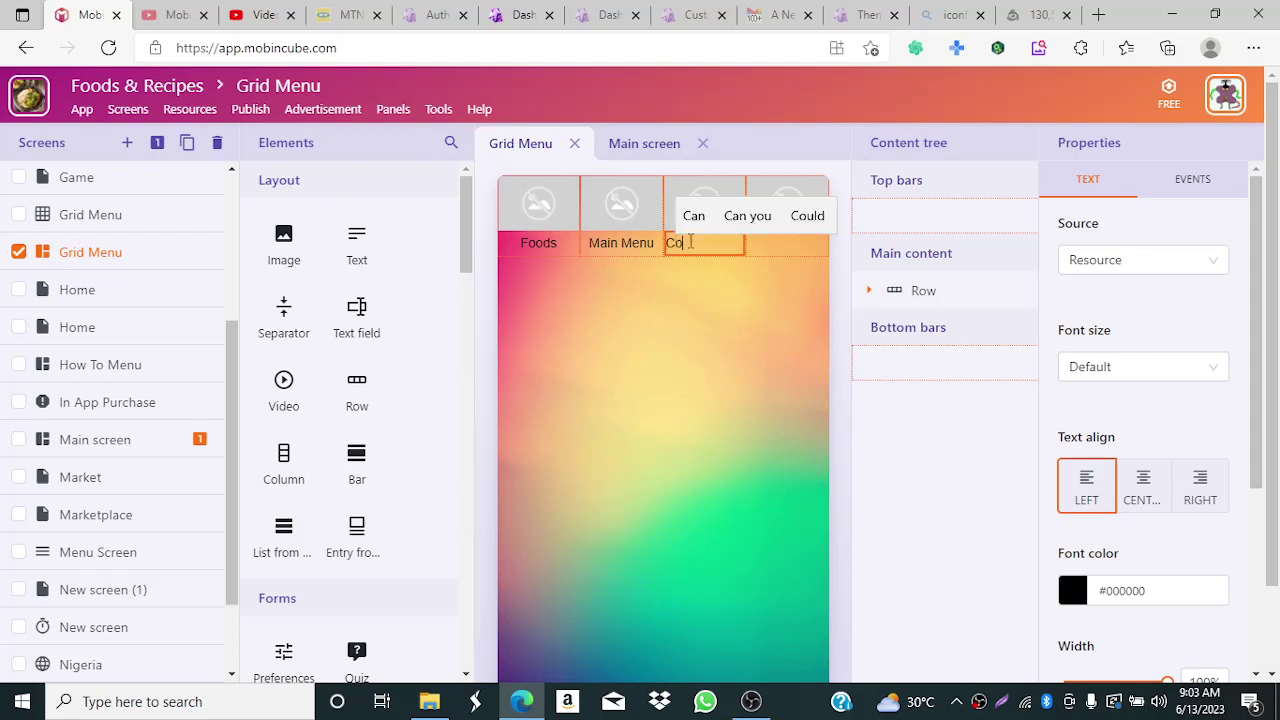
{"action": "type", "text": "mmuniy"}
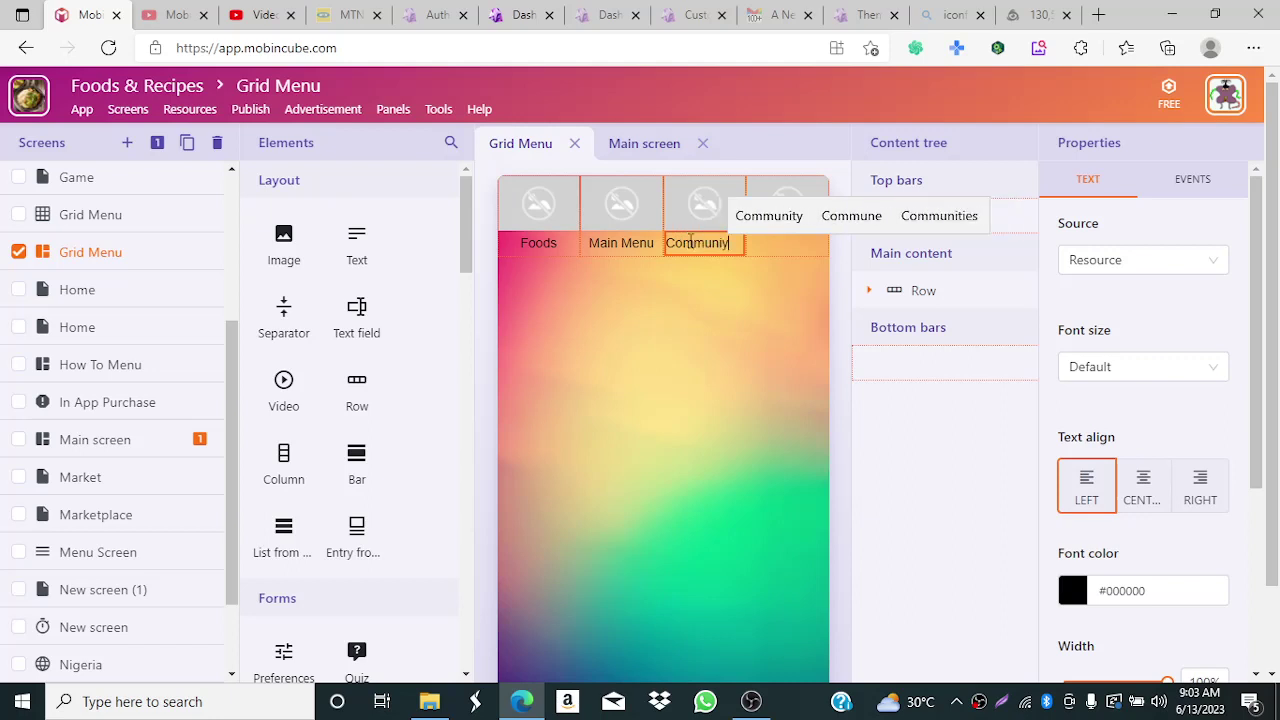
{"action": "key", "text": "BackSpace"}
{"action": "type", "text": "ty"}
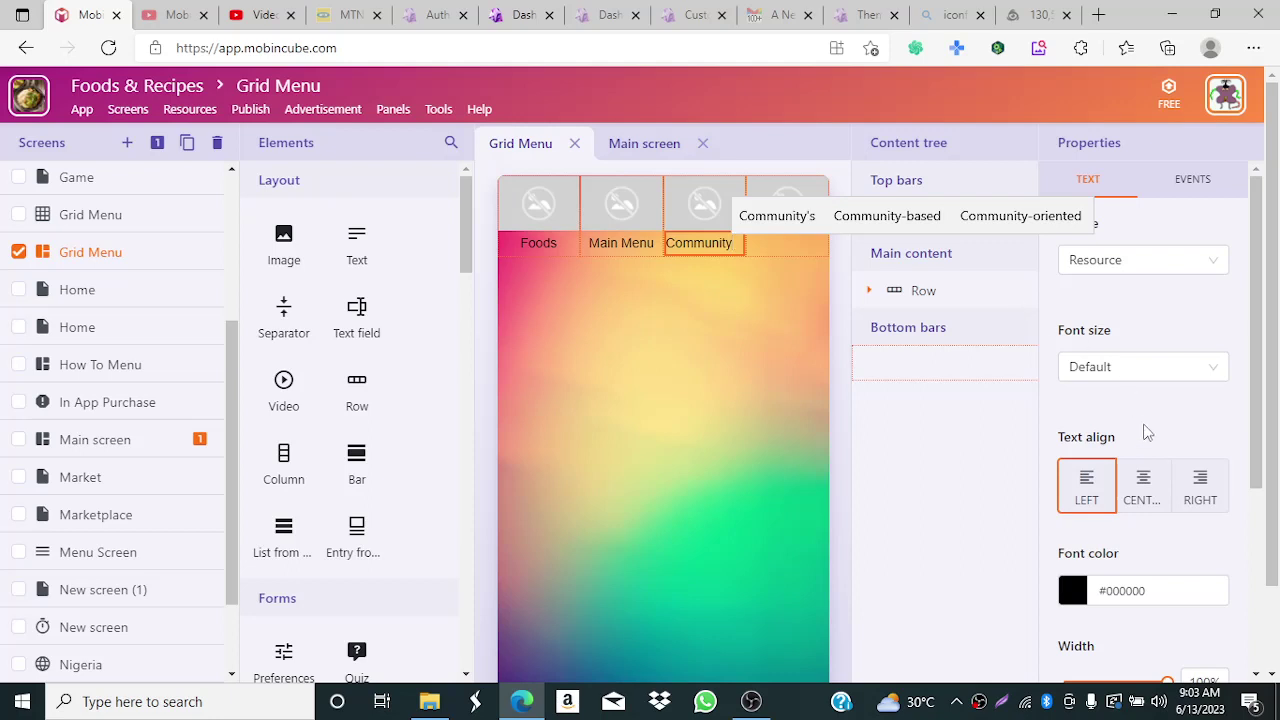
{"action": "left_click", "coordinate": [1139, 489]}
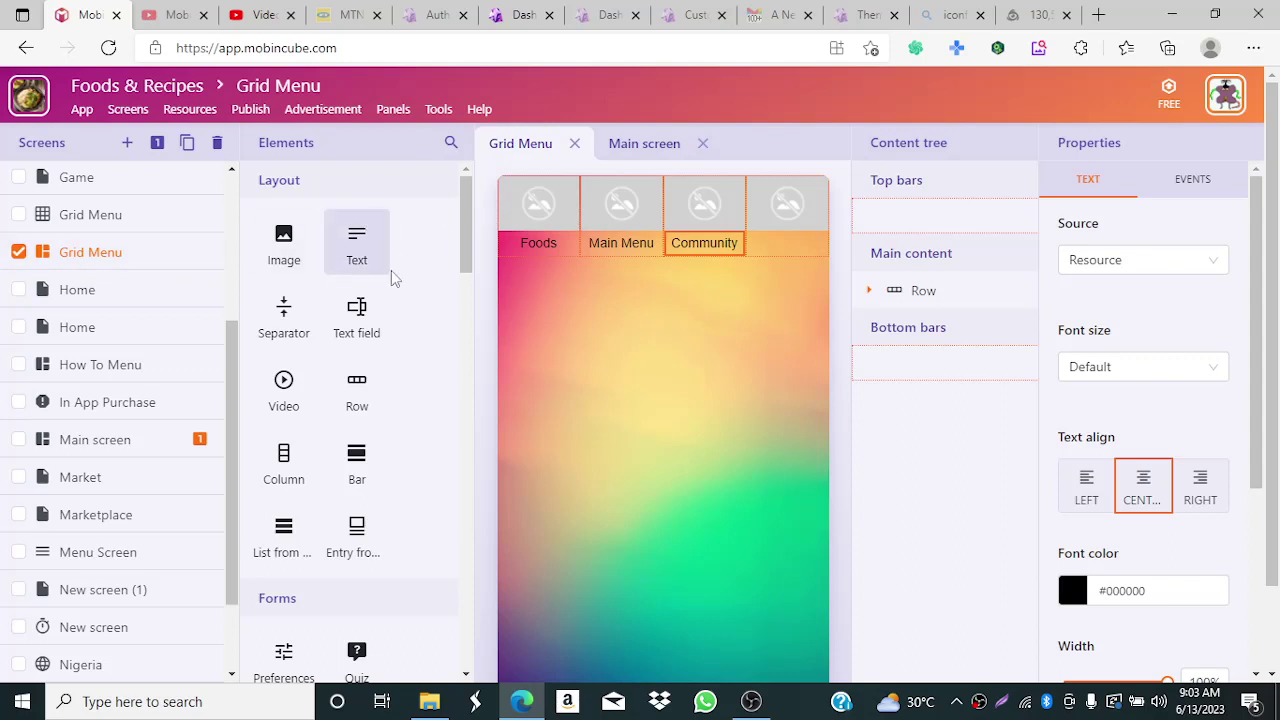
- Add a text element under the fourth column's image, label it "Marketplace" and centre it
{"action": "left_click_drag", "start_coordinate": [370, 272], "coordinate": [784, 293]}
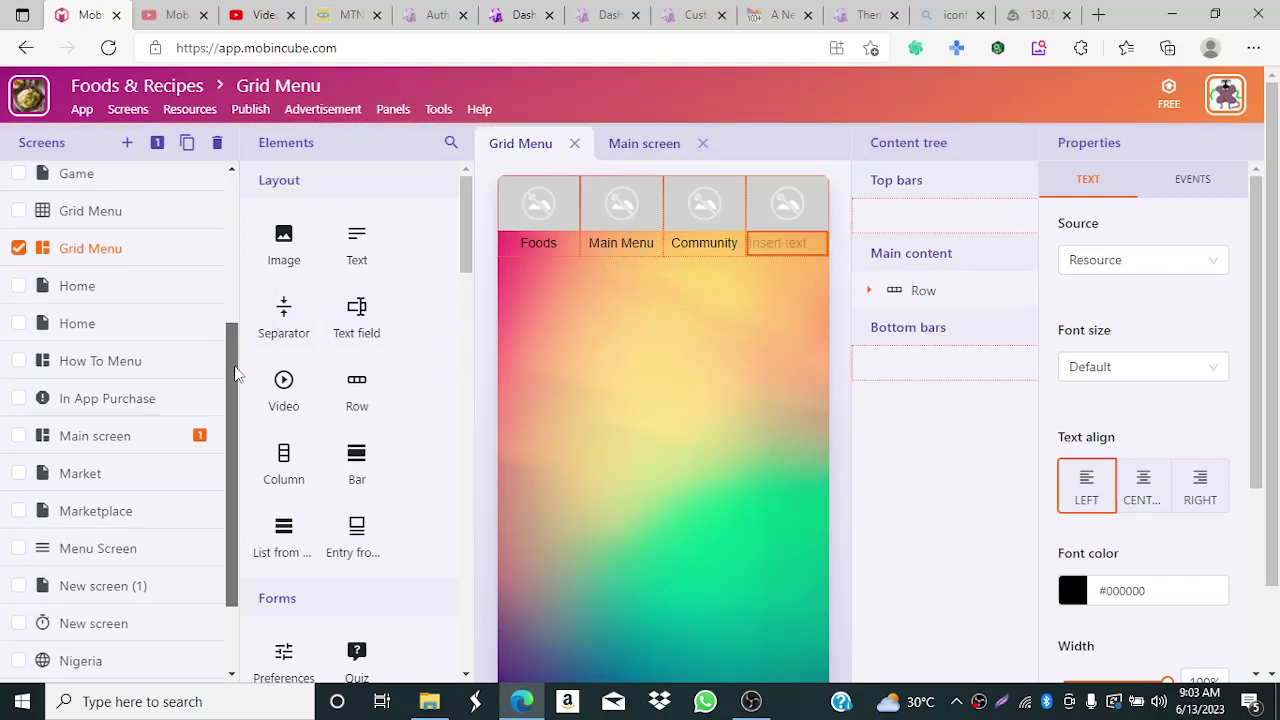
{"action": "left_click_drag", "start_coordinate": [235, 366], "coordinate": [235, 457]}
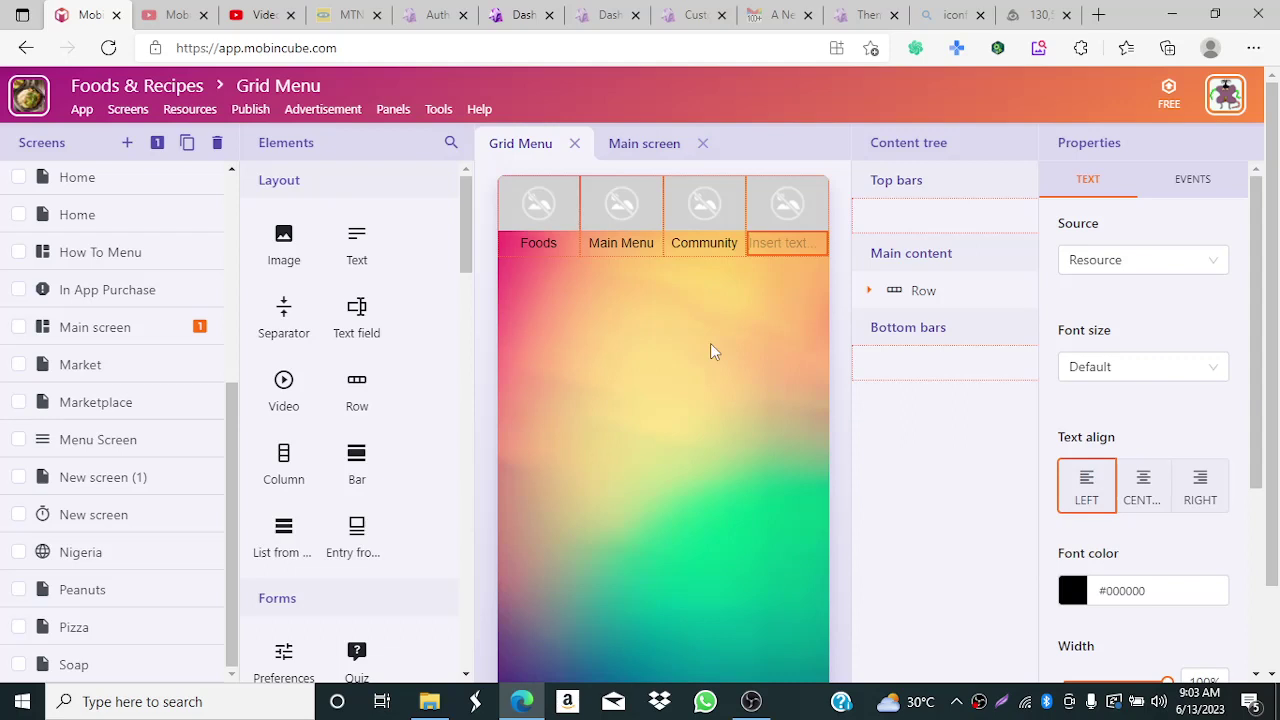
{"action": "type", "text": "Marketp"}
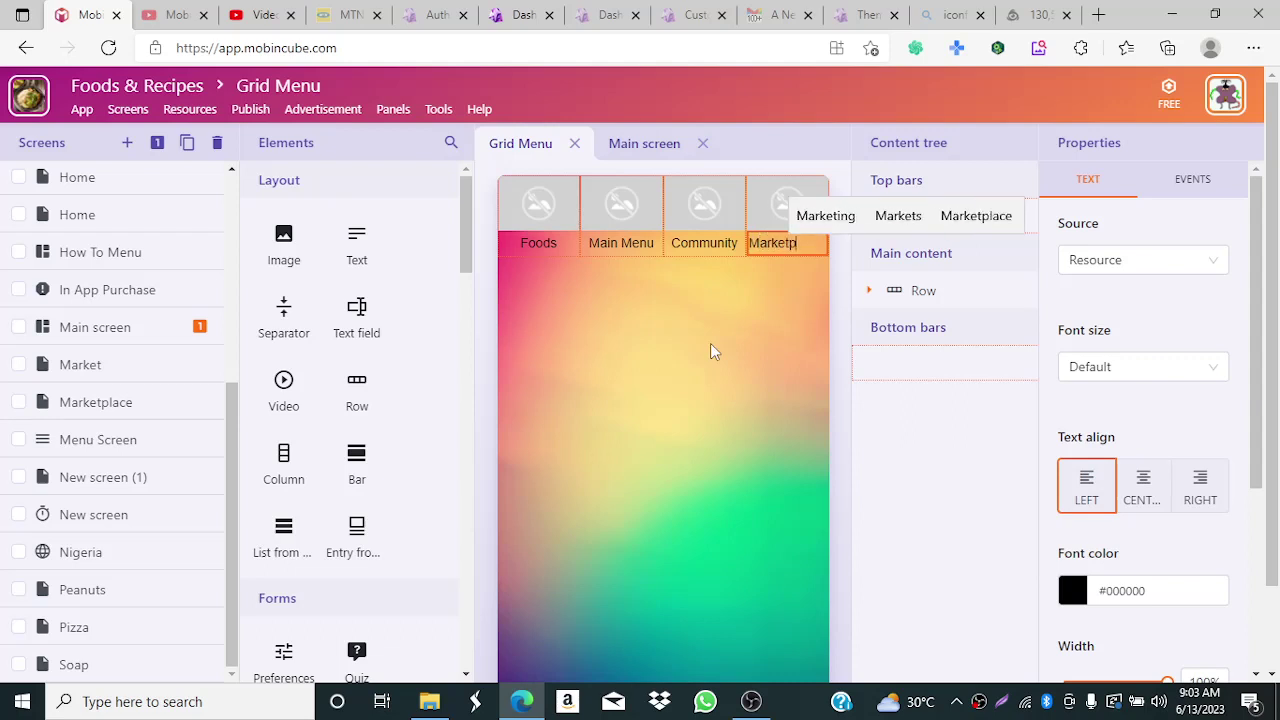
{"action": "type", "text": "lace"}
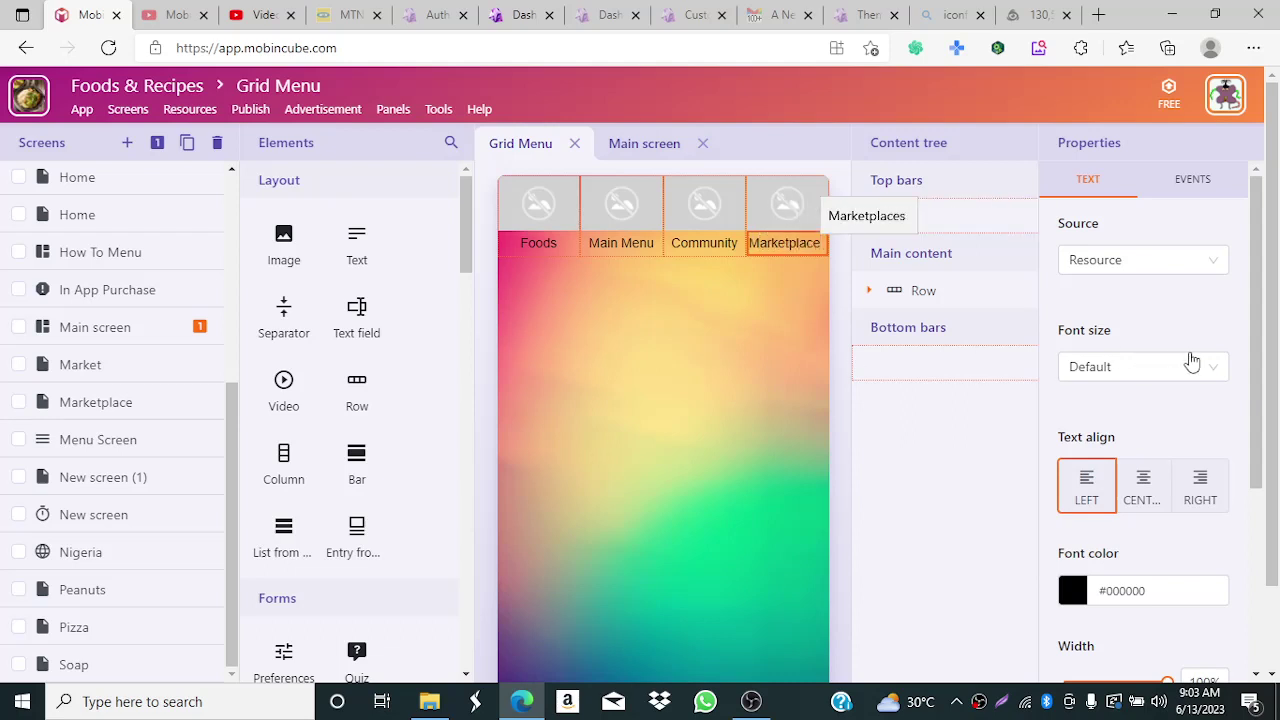
{"action": "left_click", "coordinate": [1143, 484]}
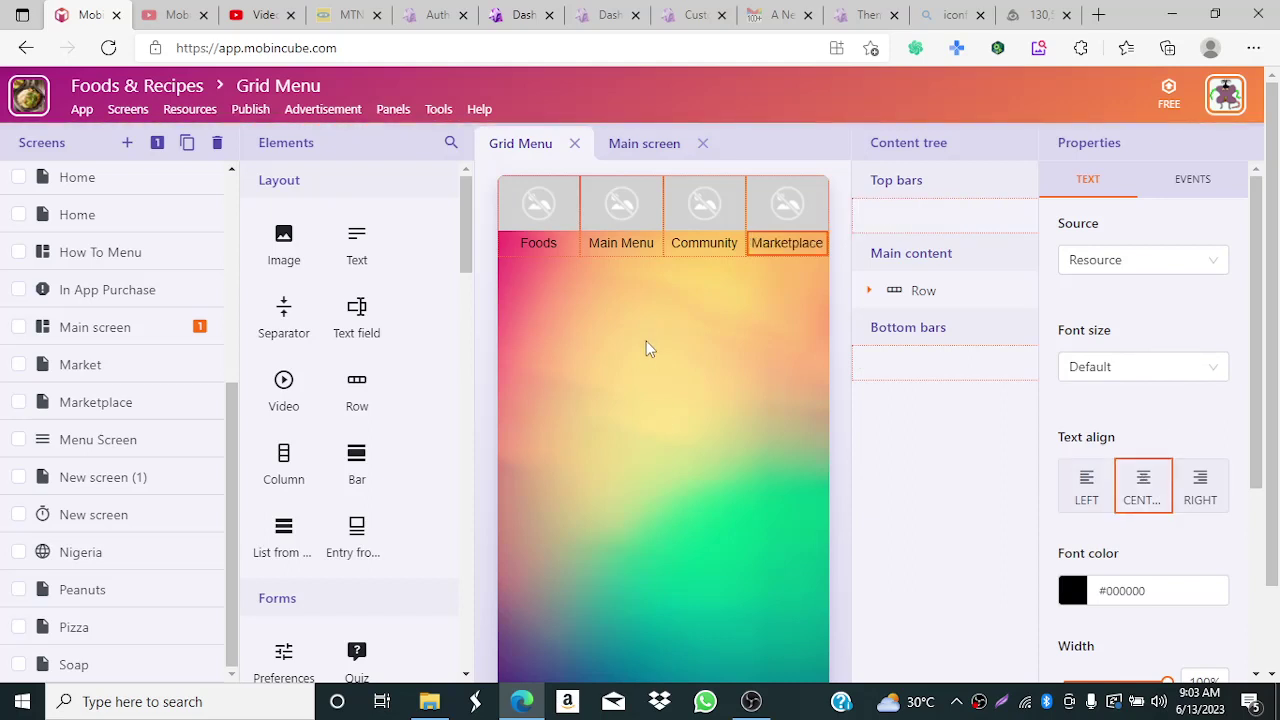
- Set the image above the Foods label to the house icon R (90).png from the local resources
{"action": "left_click", "coordinate": [540, 203]}
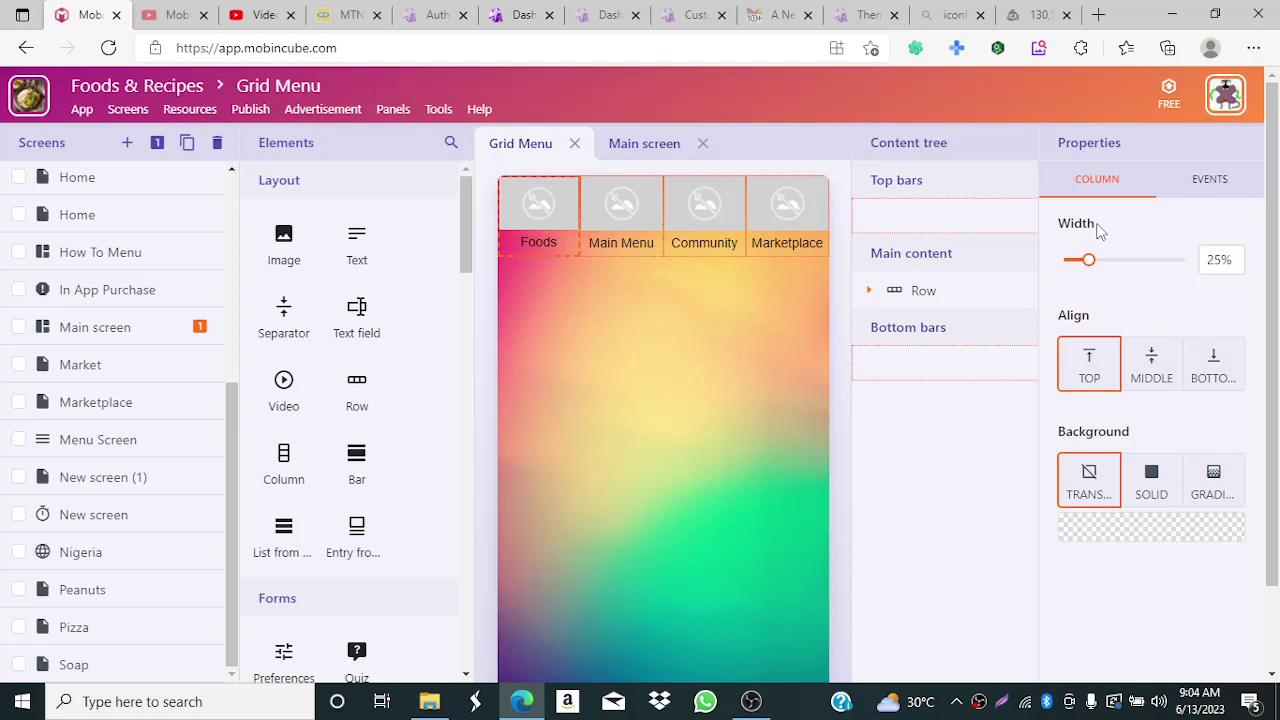
{"action": "left_click", "coordinate": [527, 218]}
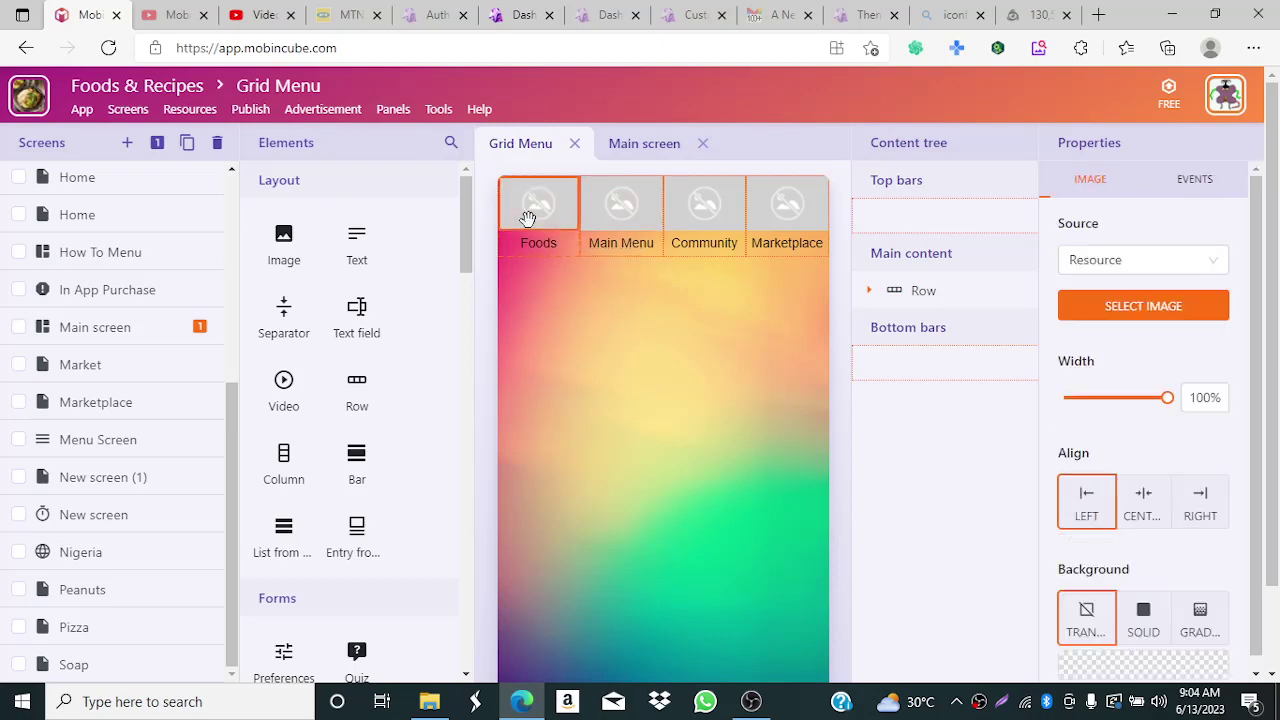
{"action": "left_click", "coordinate": [1135, 304]}
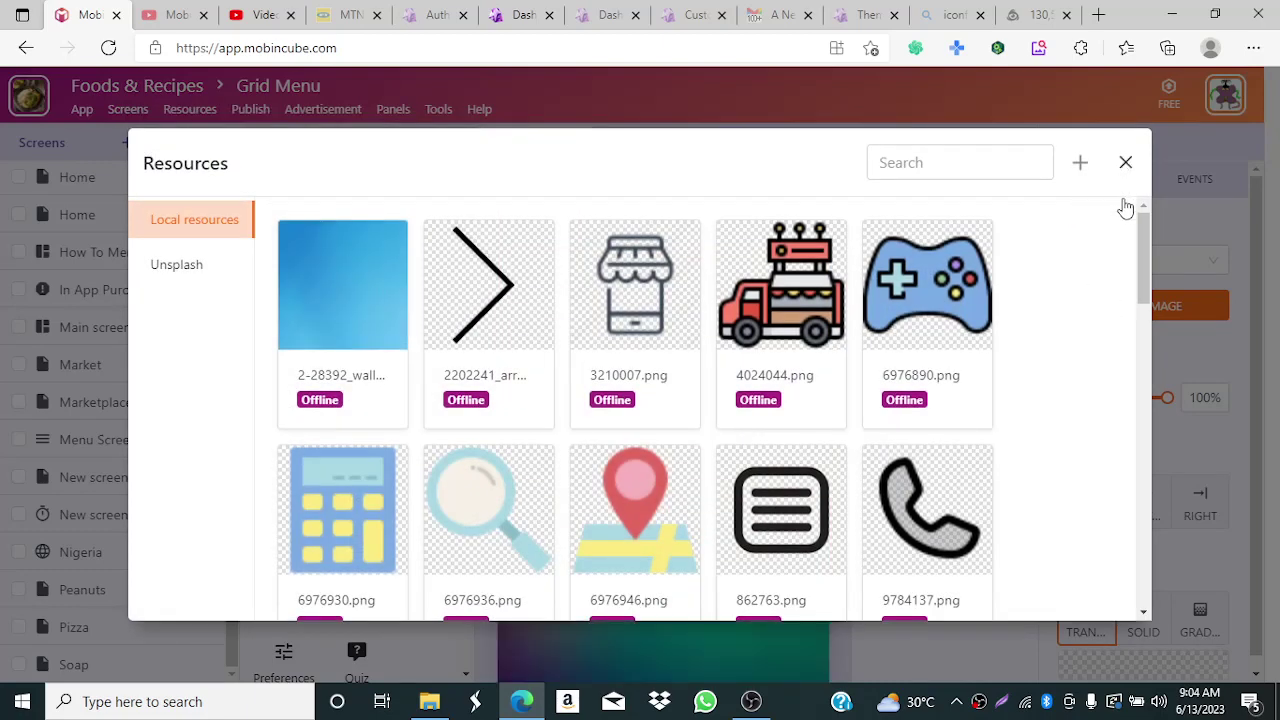
{"action": "left_click_drag", "start_coordinate": [1144, 259], "coordinate": [1143, 486]}
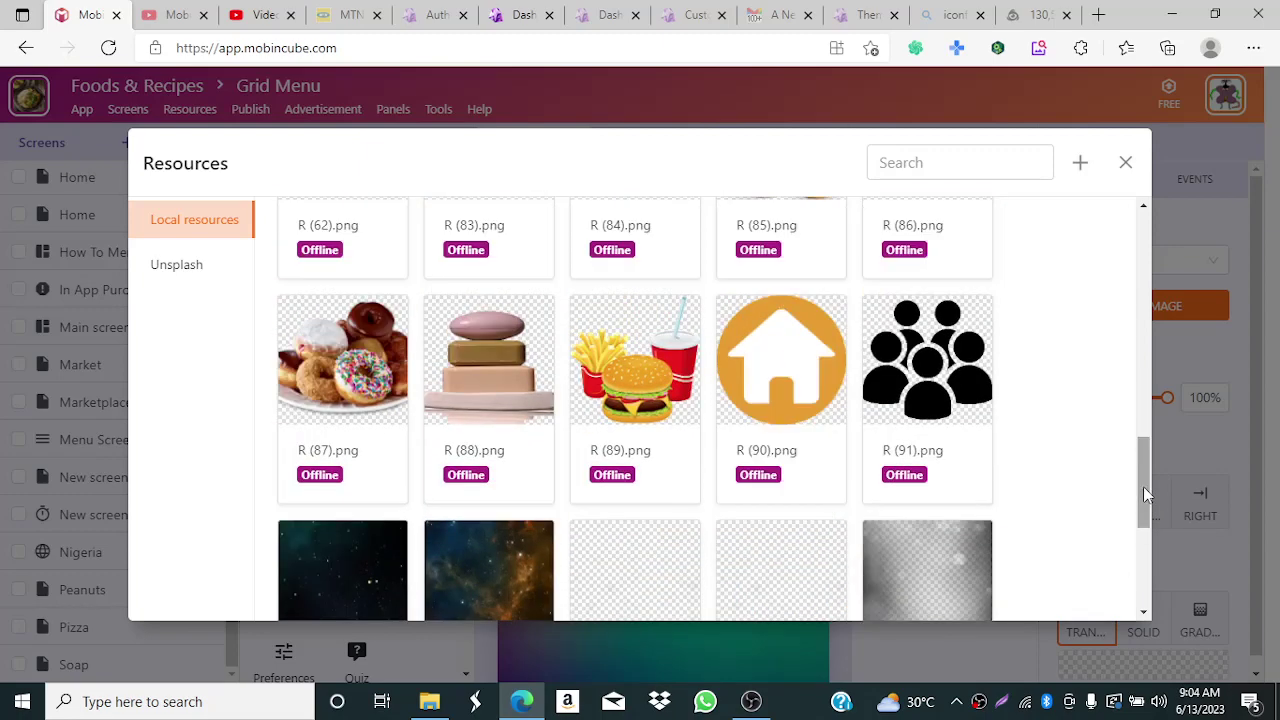
{"action": "left_click", "coordinate": [791, 357]}
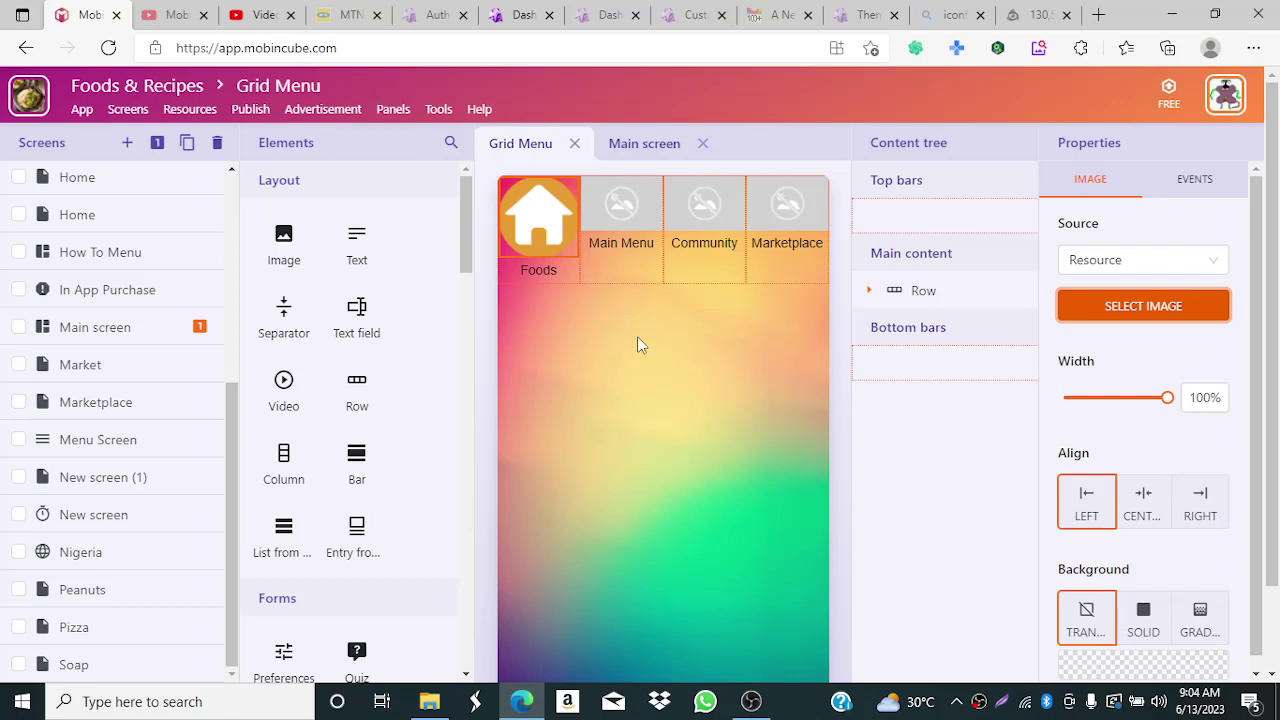
- Set the image above the Main Menu label to the menu icon 862763.png from the local resources
{"action": "left_click", "coordinate": [623, 220]}
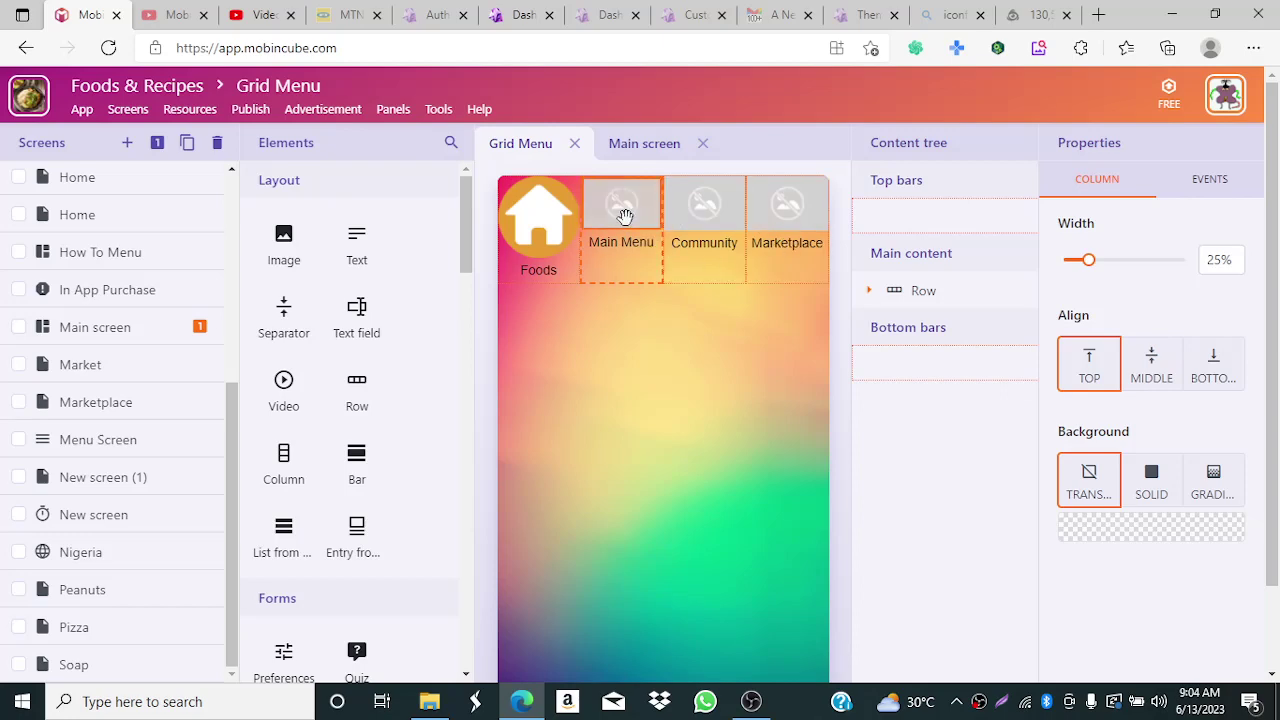
{"action": "left_click", "coordinate": [625, 217]}
{"action": "left_click", "coordinate": [1150, 310]}
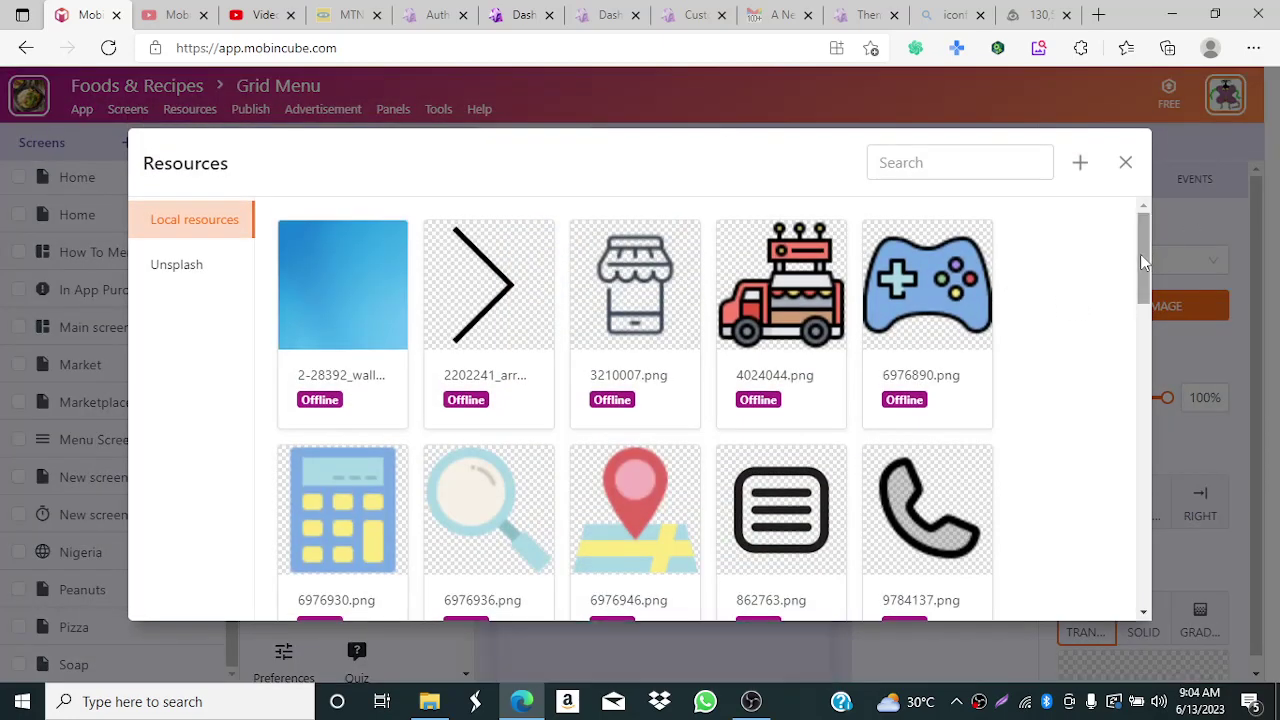
{"action": "left_click_drag", "start_coordinate": [1140, 254], "coordinate": [1143, 273]}
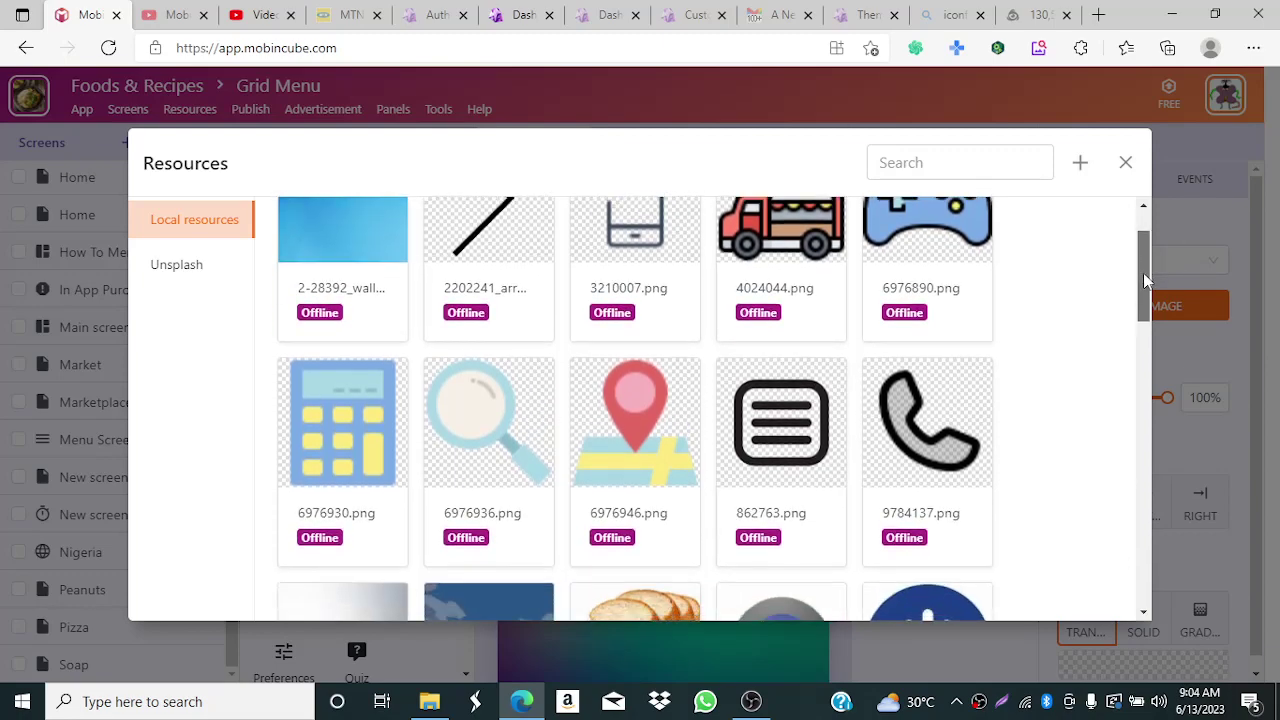
{"action": "left_click", "coordinate": [1126, 164]}
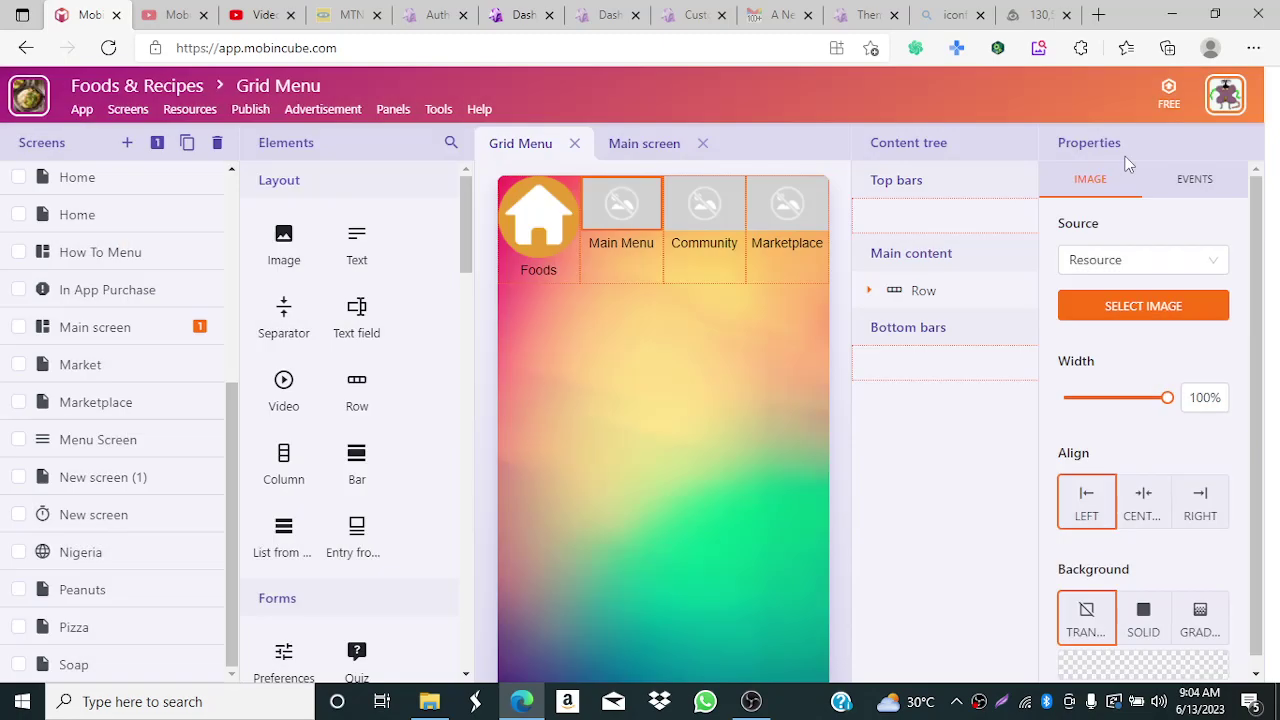
{"action": "left_click", "coordinate": [1143, 309]}
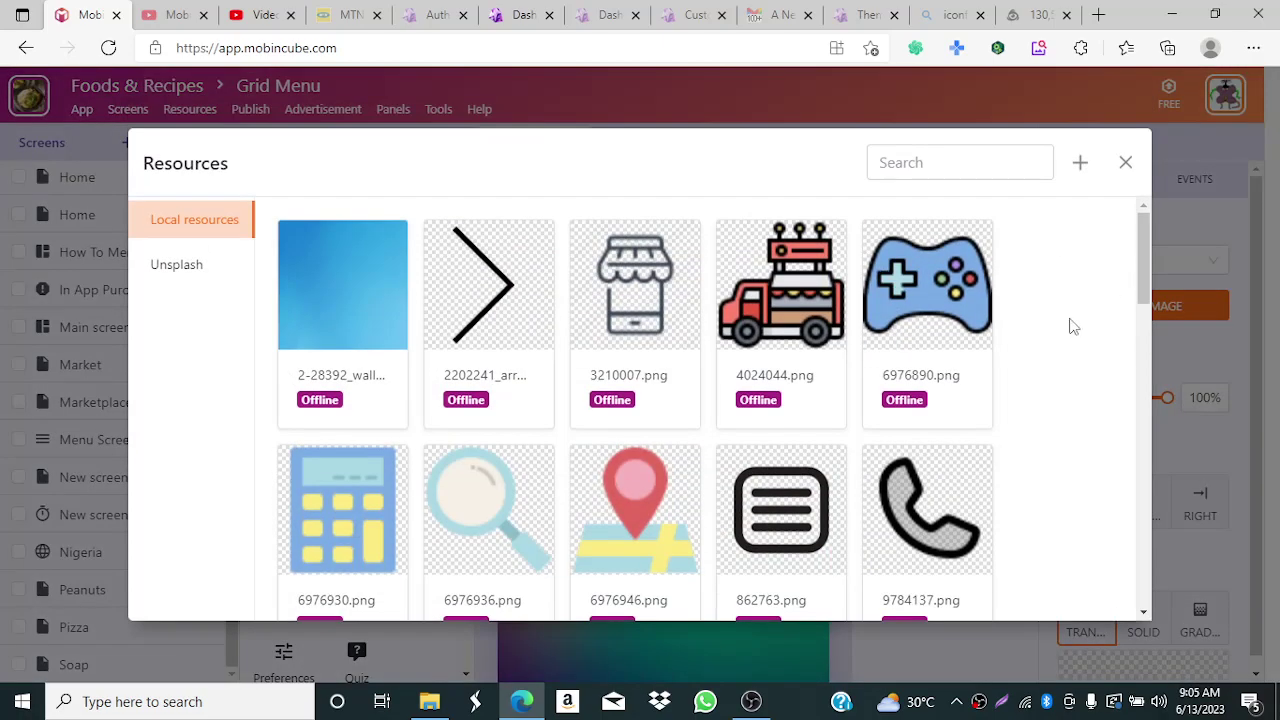
{"action": "left_click", "coordinate": [791, 488]}
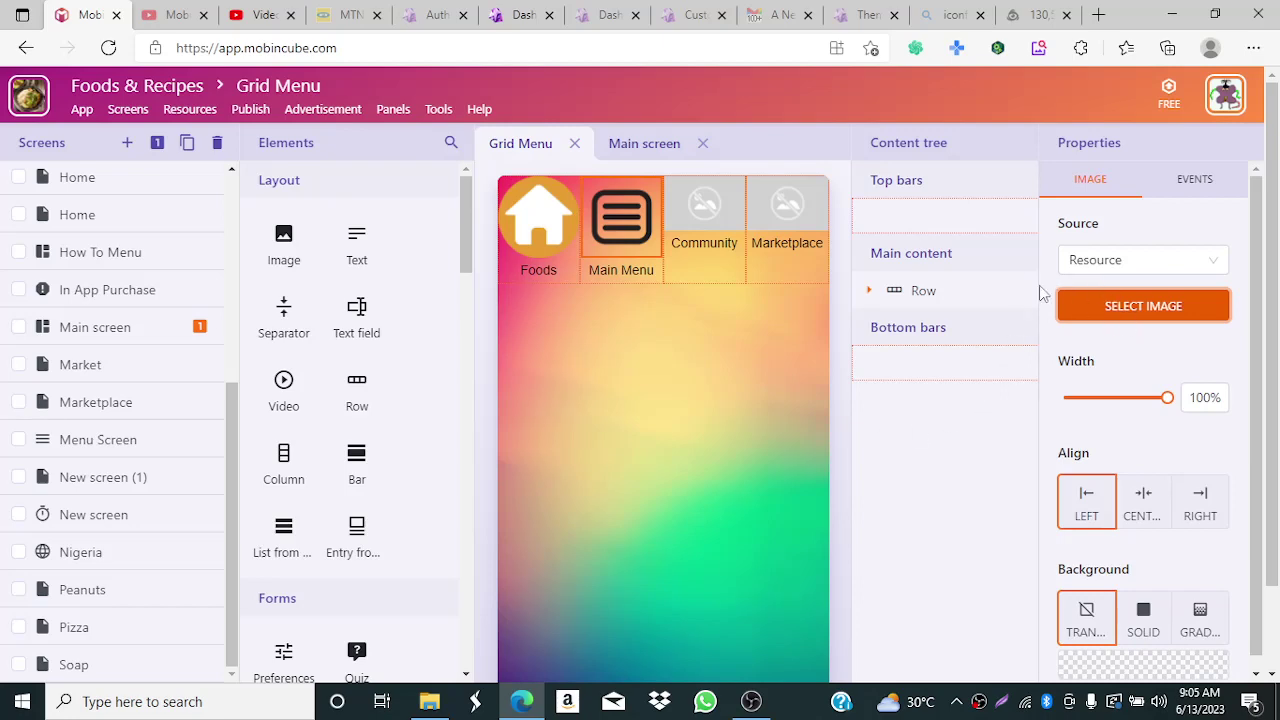
- Replace the Main Menu image with the people icon R (91).png and restore the menu icon 862763.png
{"action": "left_click", "coordinate": [1112, 306]}
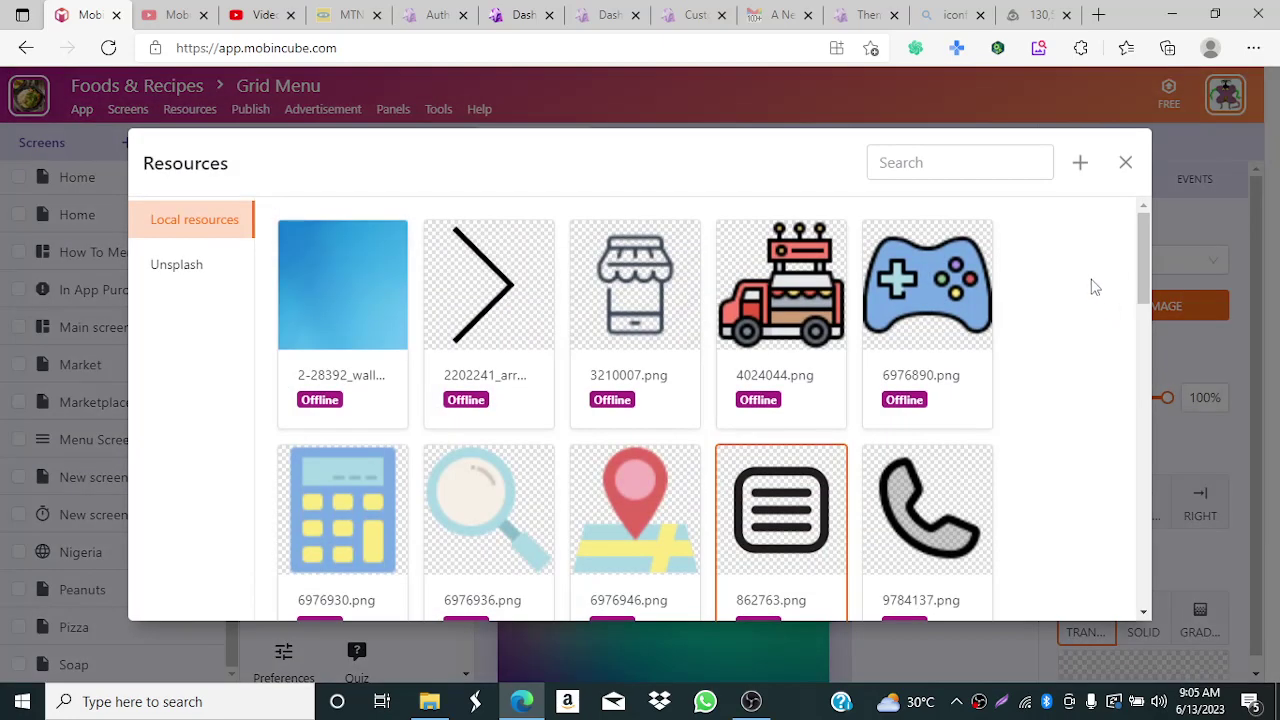
{"action": "left_click_drag", "start_coordinate": [1146, 222], "coordinate": [1161, 451]}
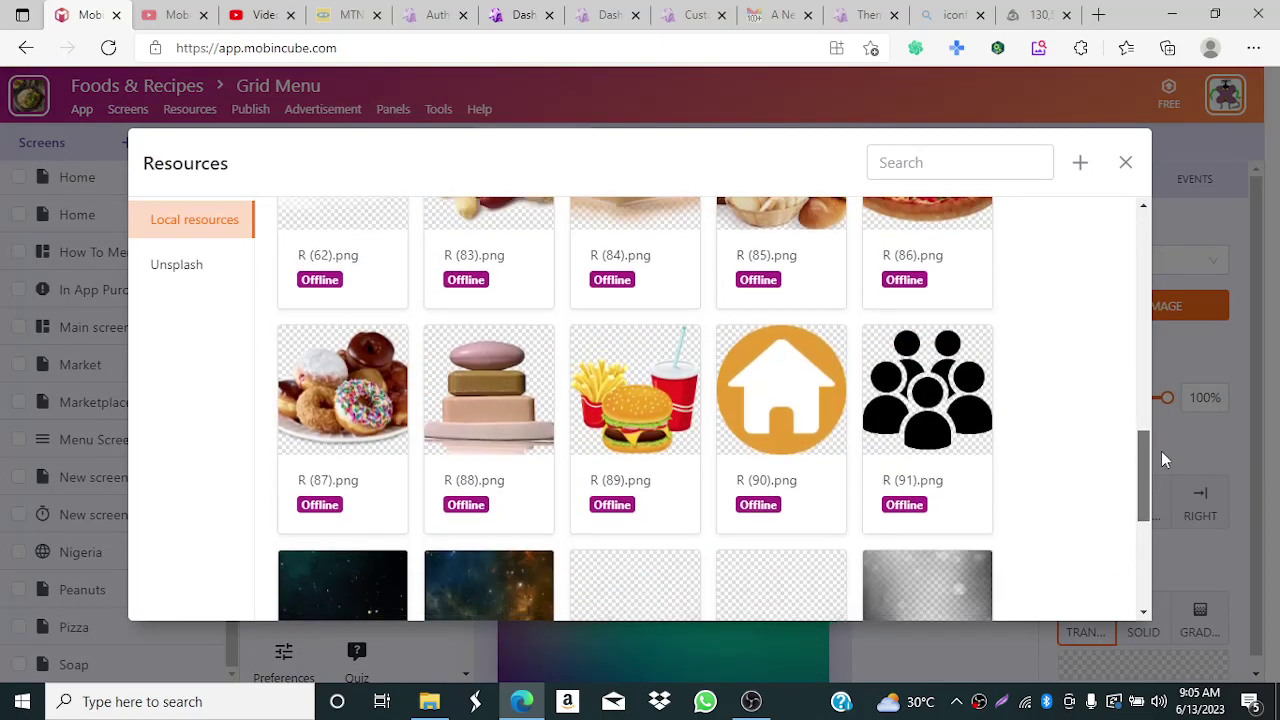
{"action": "left_click", "coordinate": [951, 383]}
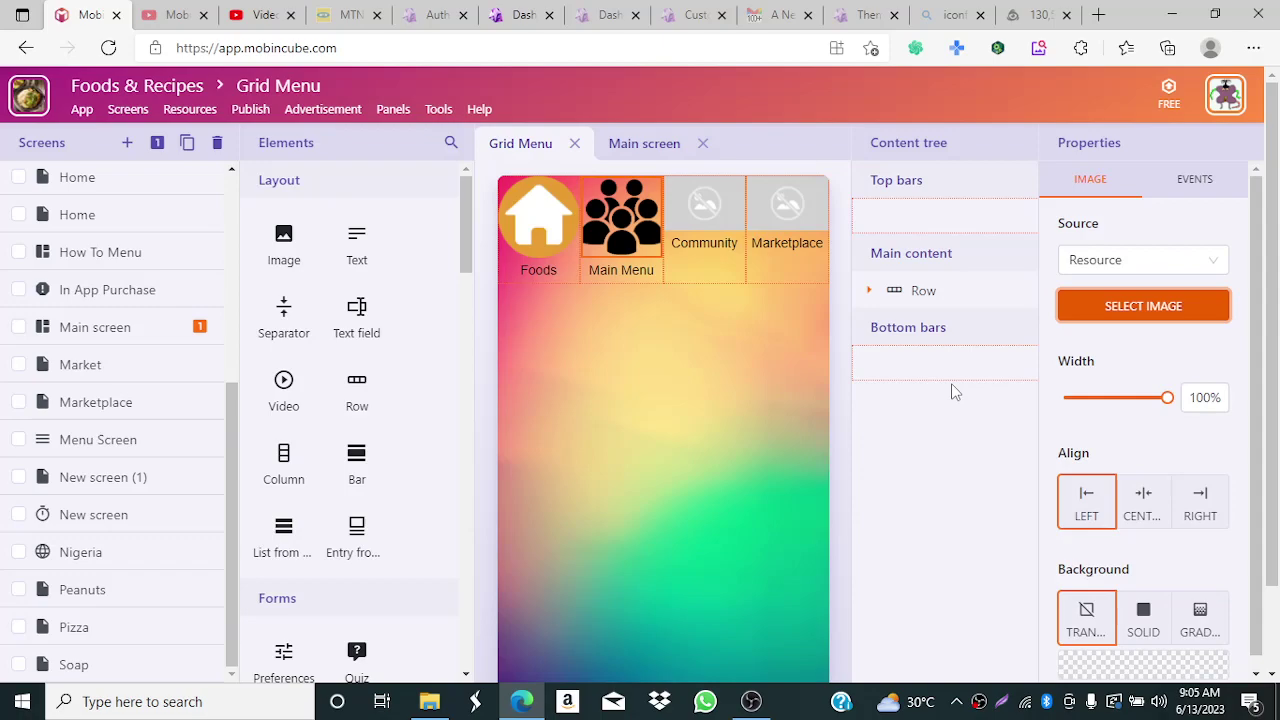
{"action": "left_click", "coordinate": [1111, 309]}
{"action": "left_click", "coordinate": [788, 525]}
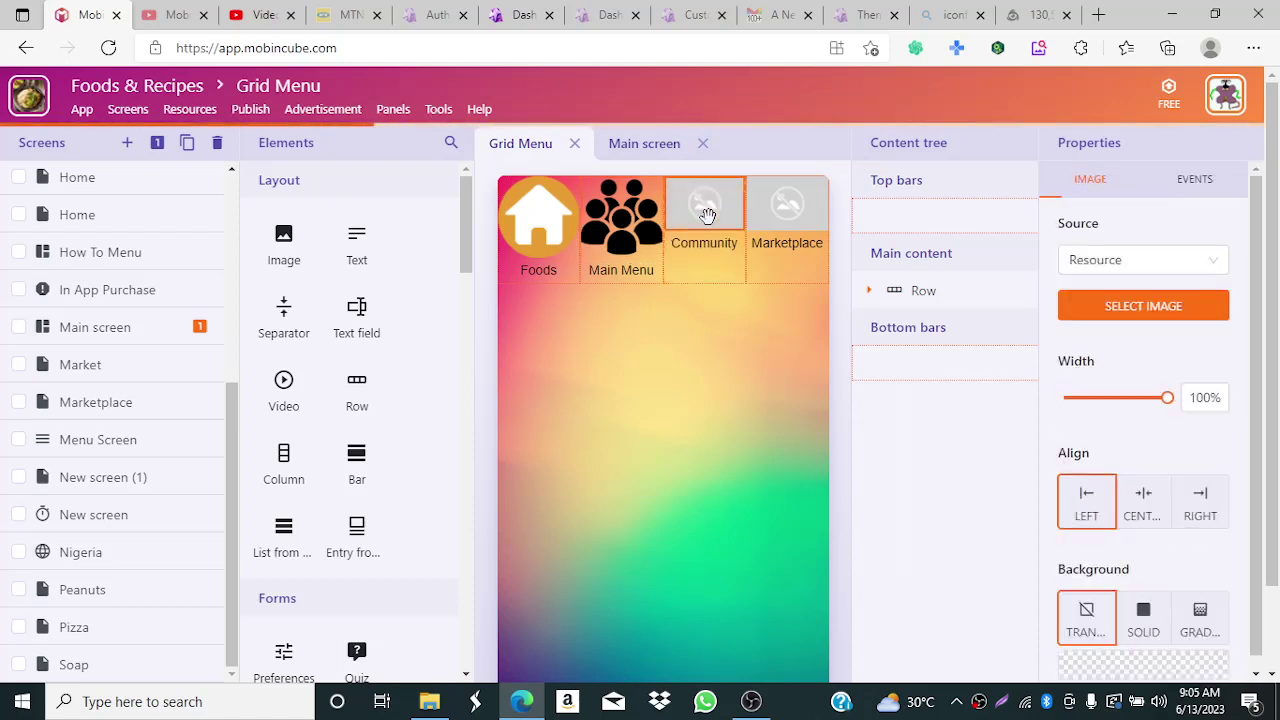
- Set the image above the Community label to the people icon R (91).png from the local resources
{"action": "left_click", "coordinate": [1091, 308]}
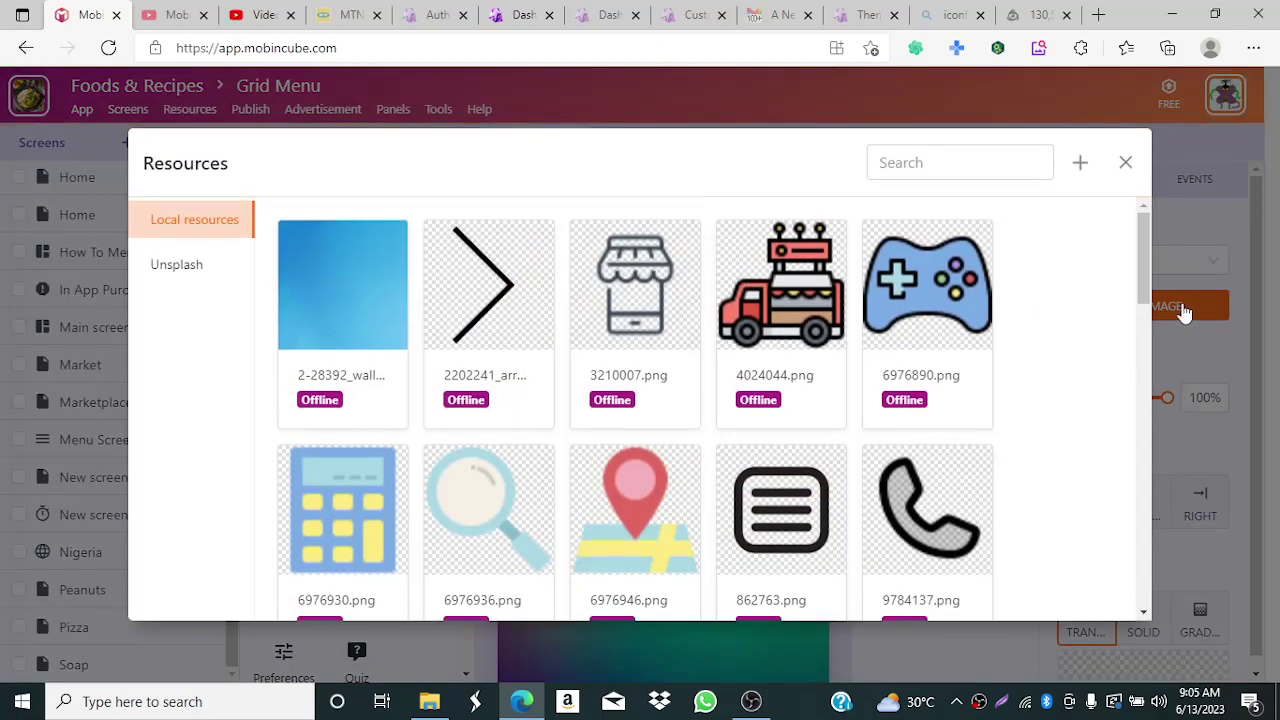
{"action": "scroll", "coordinate": [1145, 300], "scroll_direction": "down", "scroll_amount": 1}
{"action": "scroll", "coordinate": [1148, 366], "scroll_direction": "down", "scroll_amount": 6}
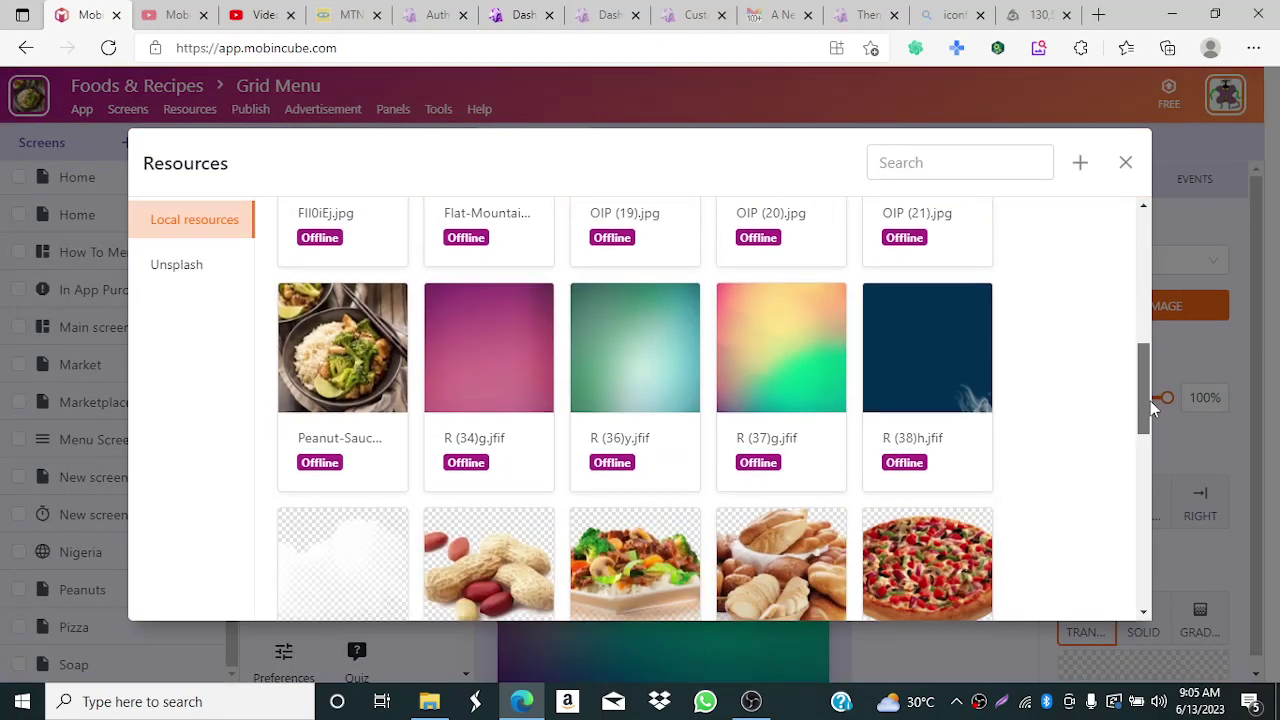
{"action": "scroll", "coordinate": [1148, 520], "scroll_direction": "down", "scroll_amount": 5}
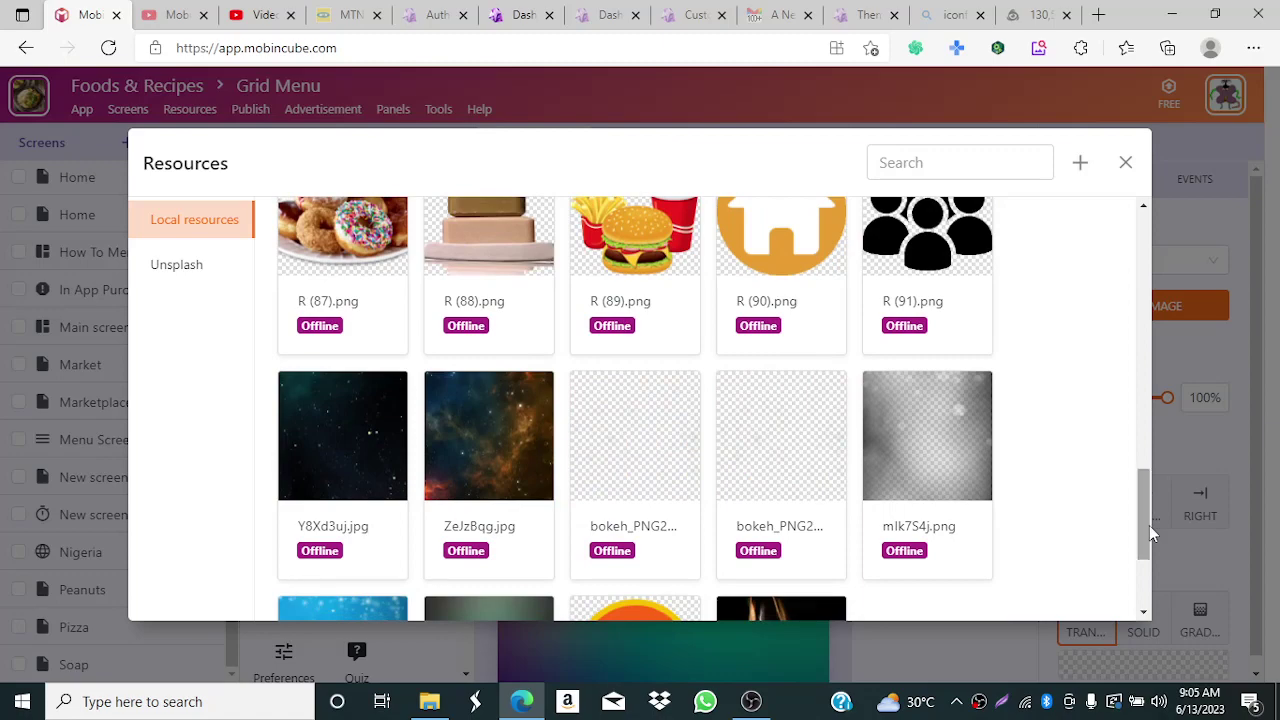
{"action": "left_click", "coordinate": [962, 268]}
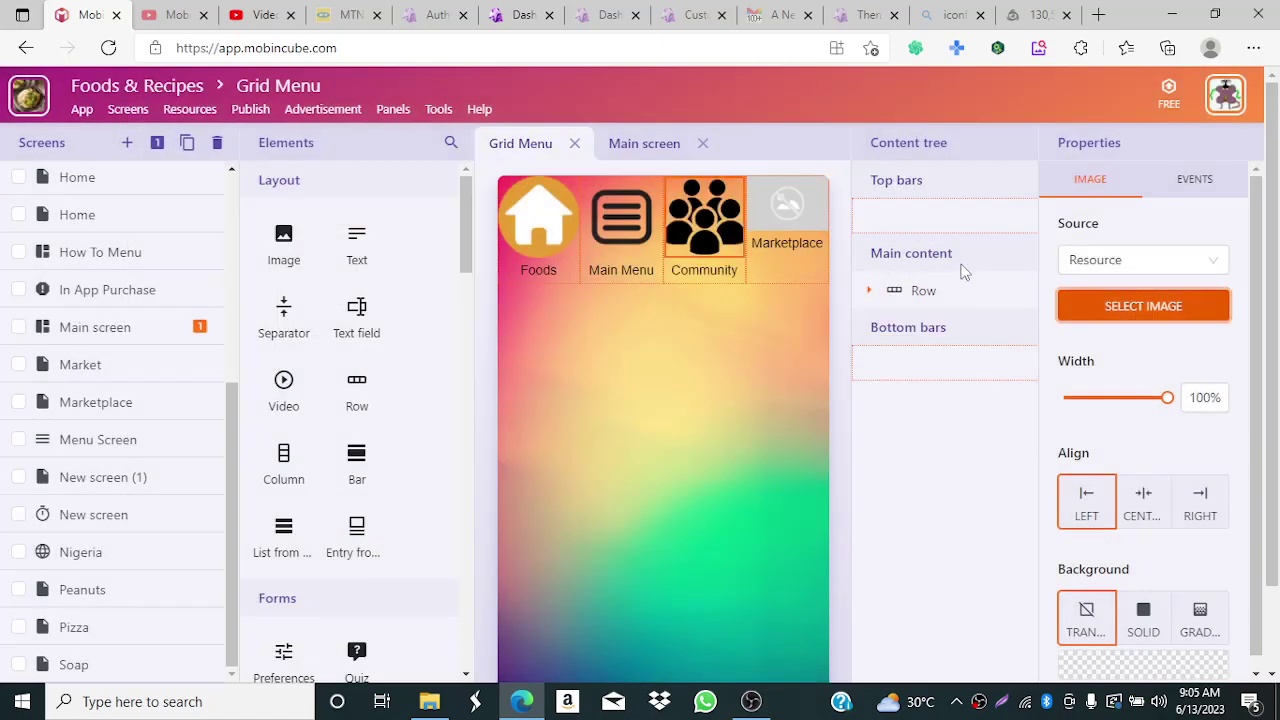
- Set the image above the Marketplace label to the mobile storefront icon from the resources
{"action": "left_click", "coordinate": [806, 198]}
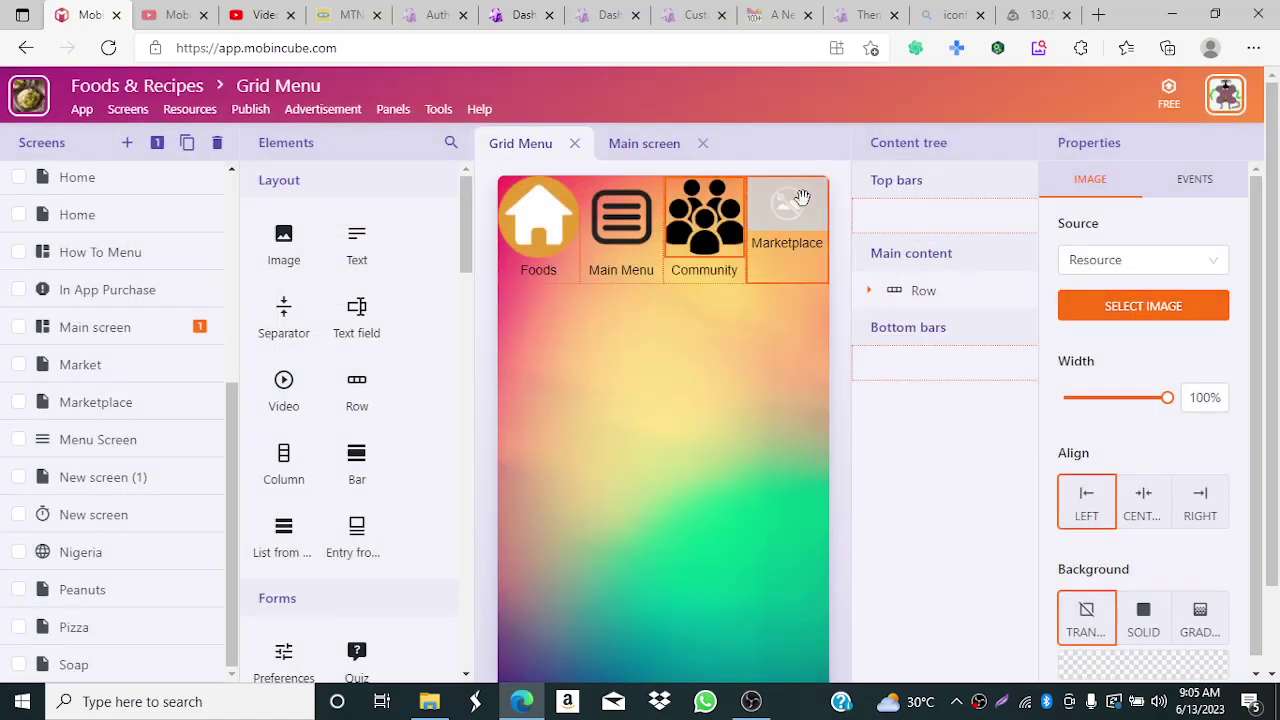
{"action": "left_click", "coordinate": [782, 212]}
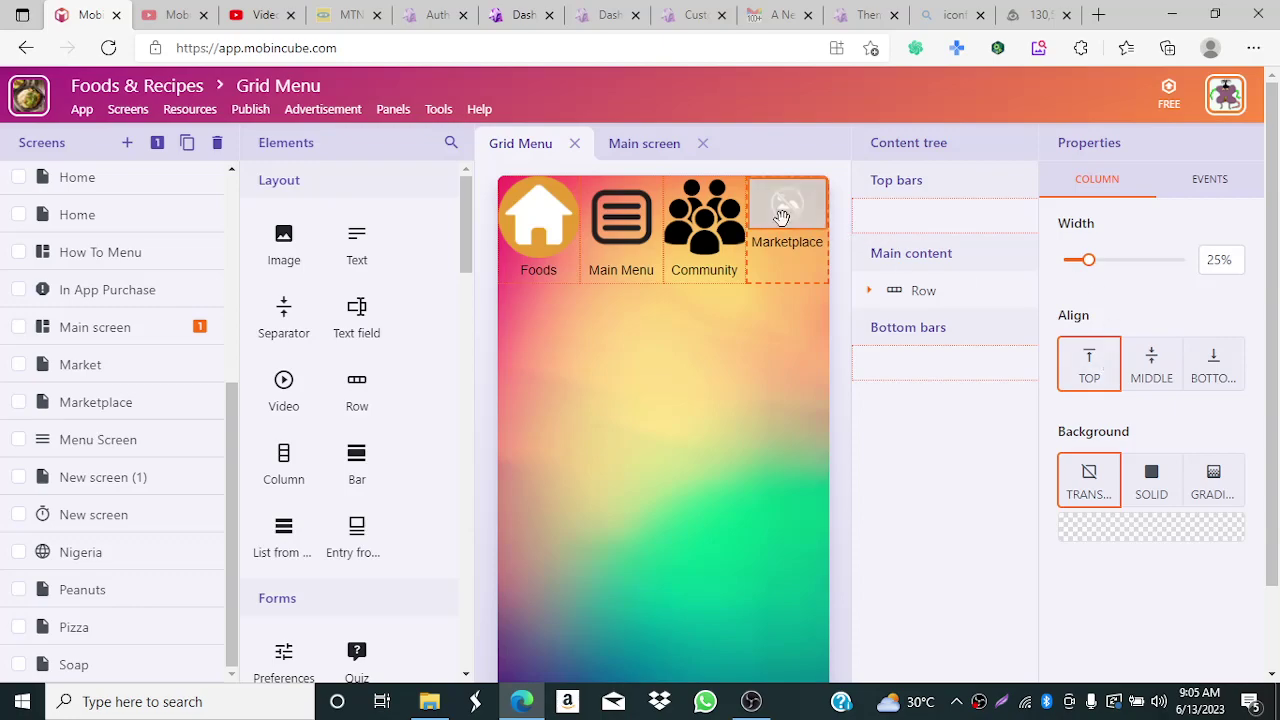
{"action": "left_click", "coordinate": [1112, 306]}
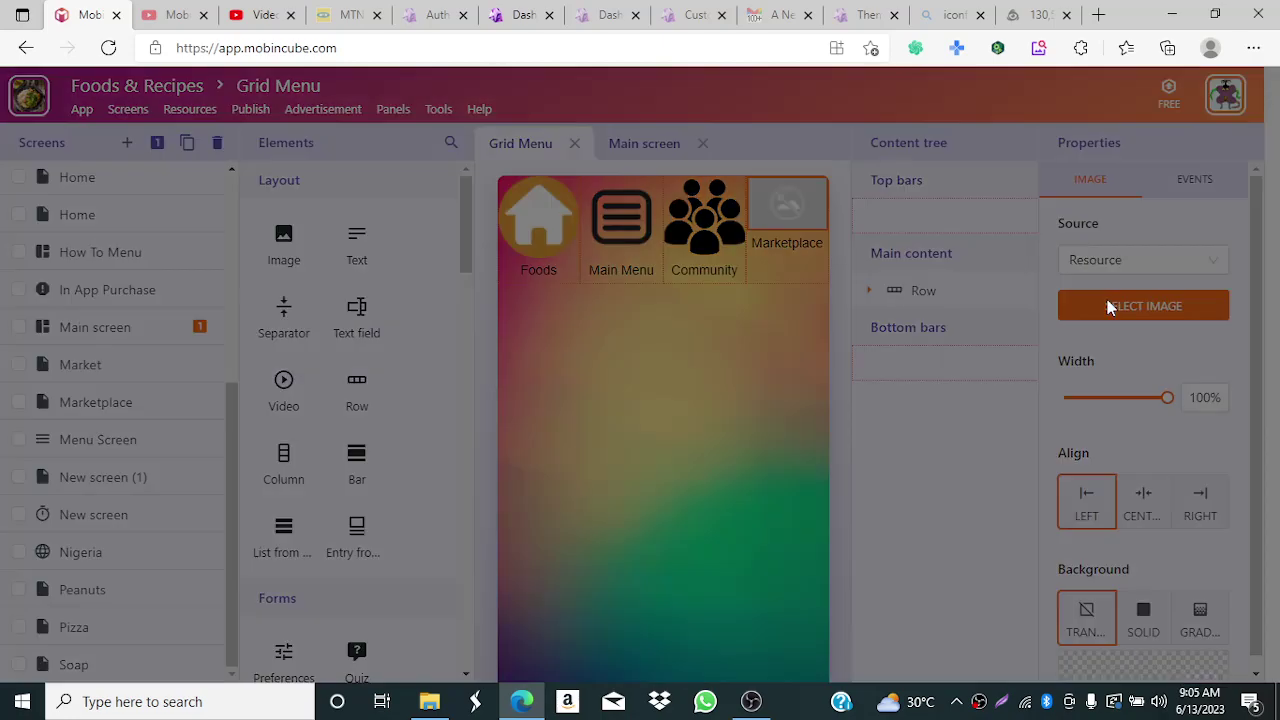
{"action": "left_click", "coordinate": [659, 312]}
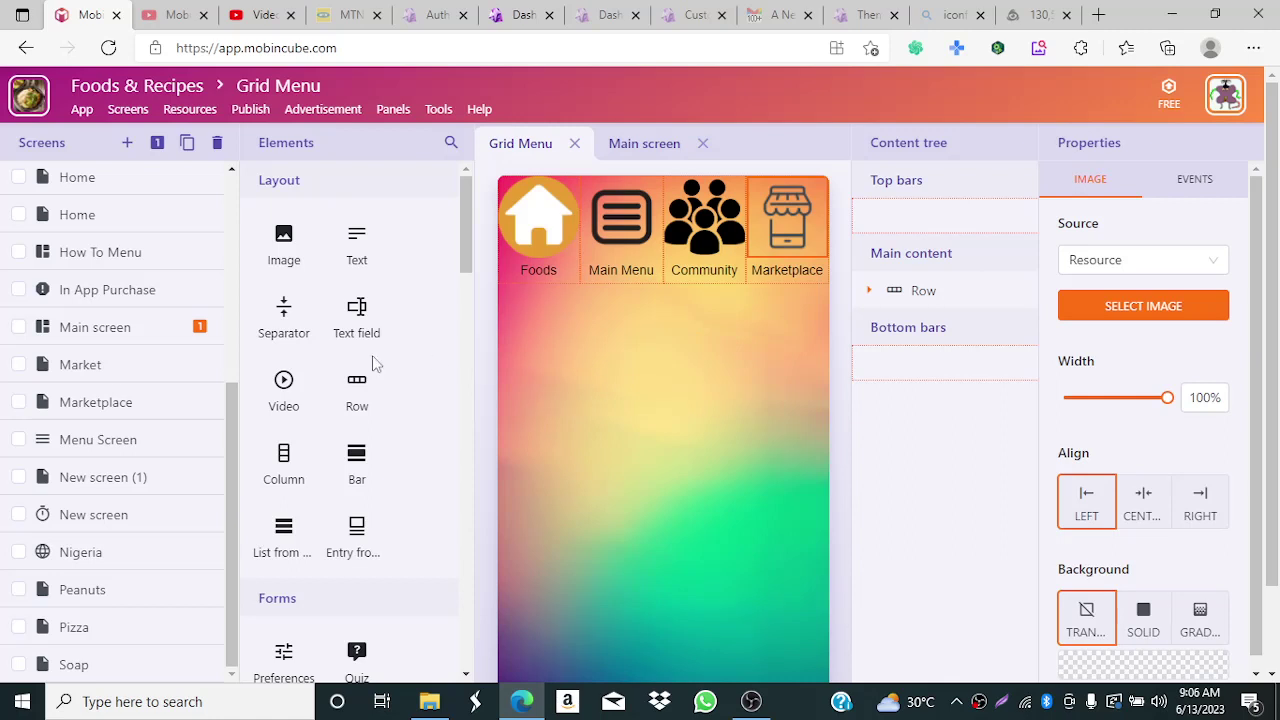
- Add one separator above and another below the Foods icon, both with the No line style
{"action": "left_click_drag", "start_coordinate": [285, 322], "coordinate": [547, 231]}
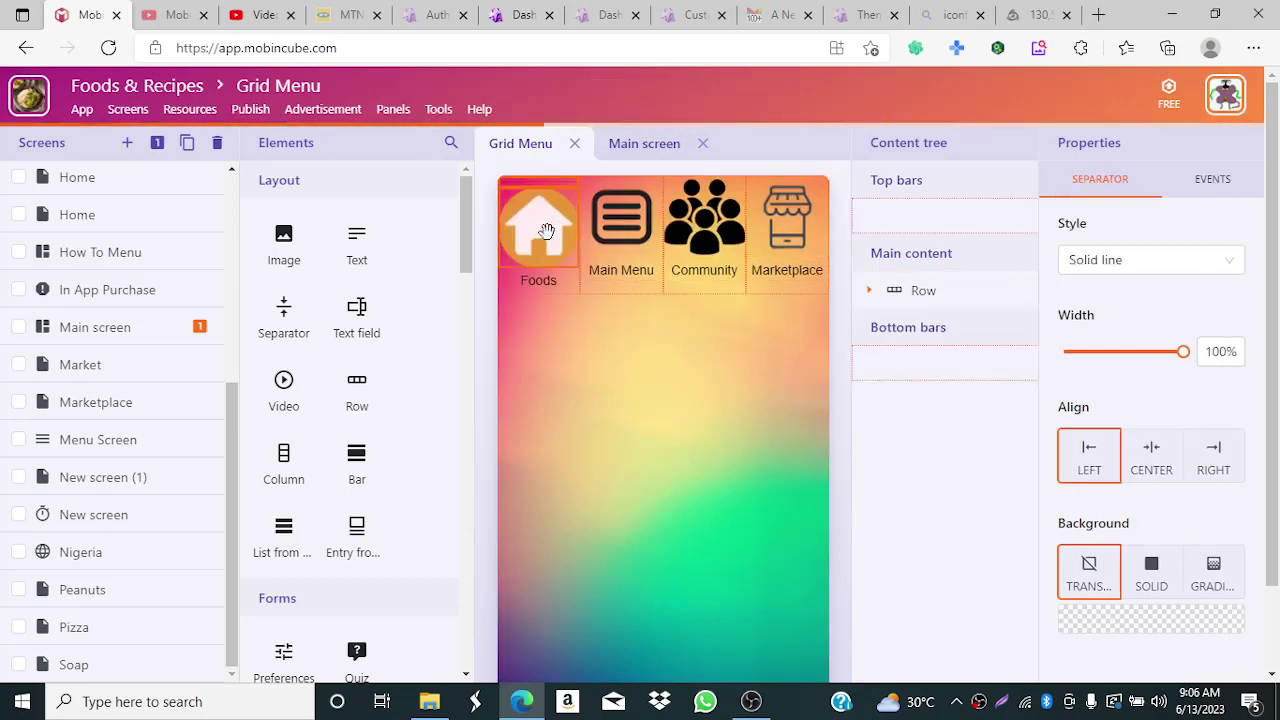
{"action": "left_click", "coordinate": [1200, 266]}
{"action": "left_click", "coordinate": [1112, 297]}
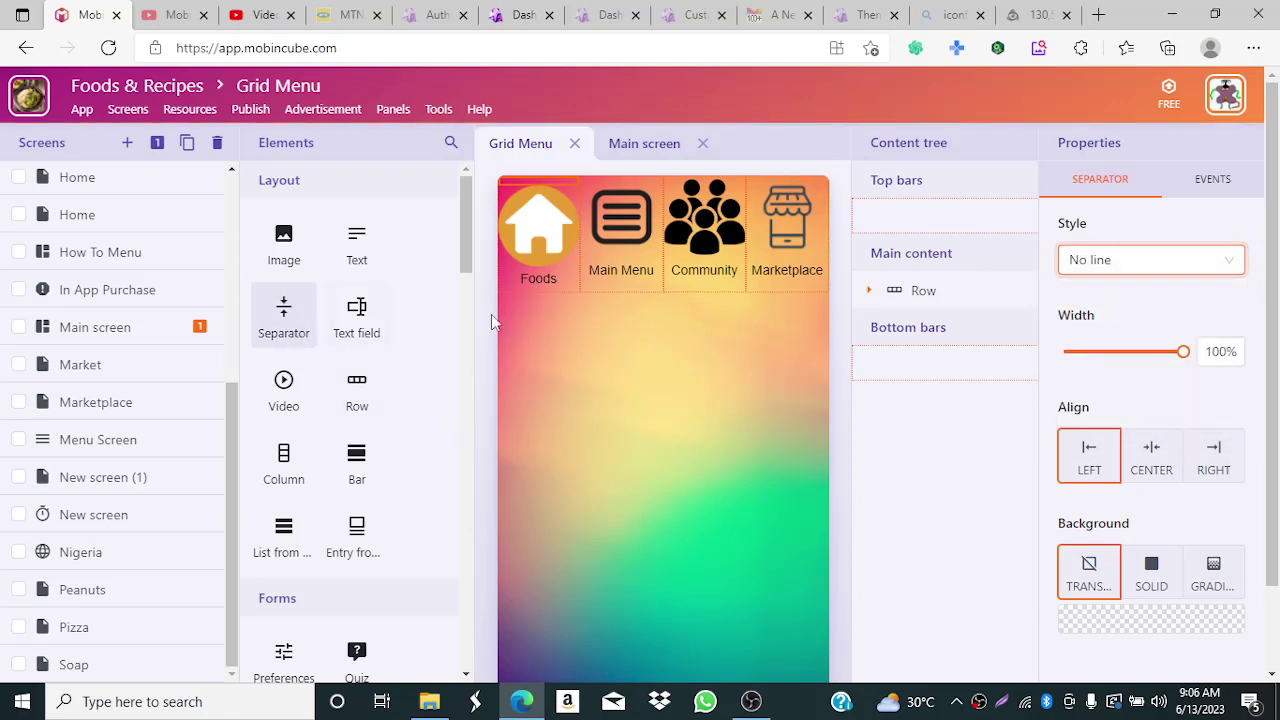
{"action": "left_click", "coordinate": [283, 338]}
{"action": "left_click_drag", "start_coordinate": [283, 338], "coordinate": [548, 318]}
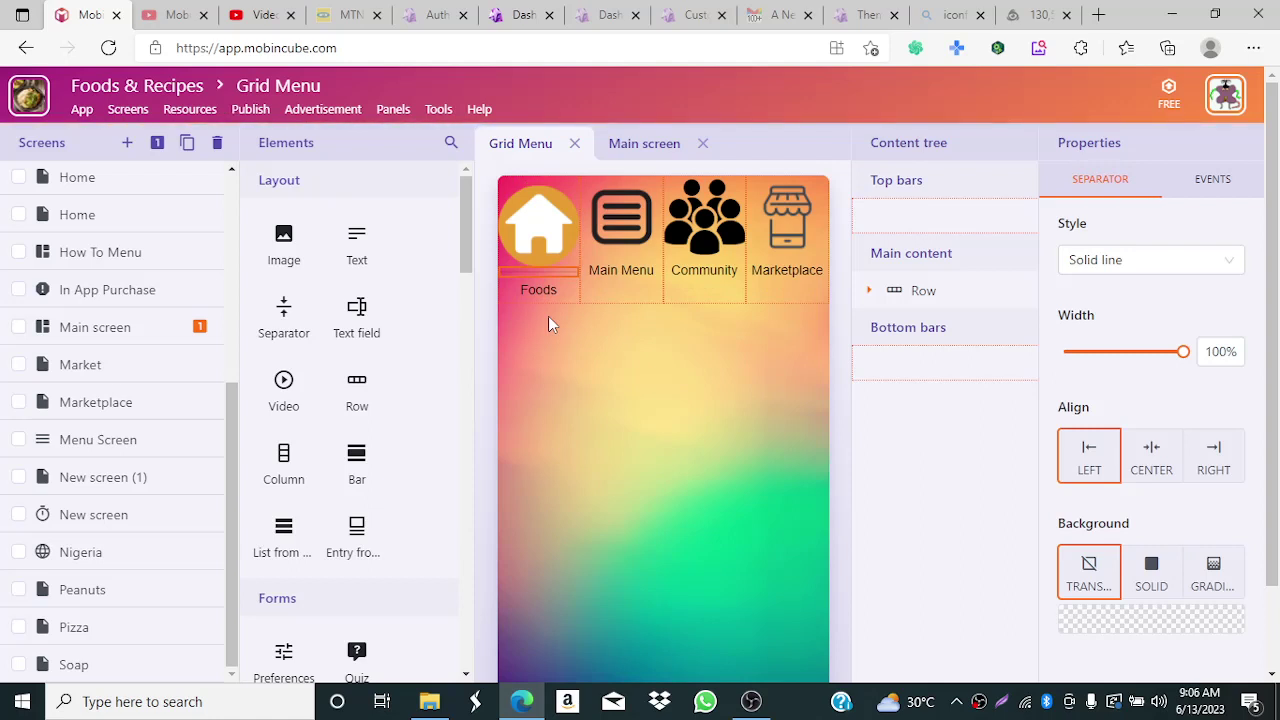
{"action": "left_click", "coordinate": [1153, 264]}
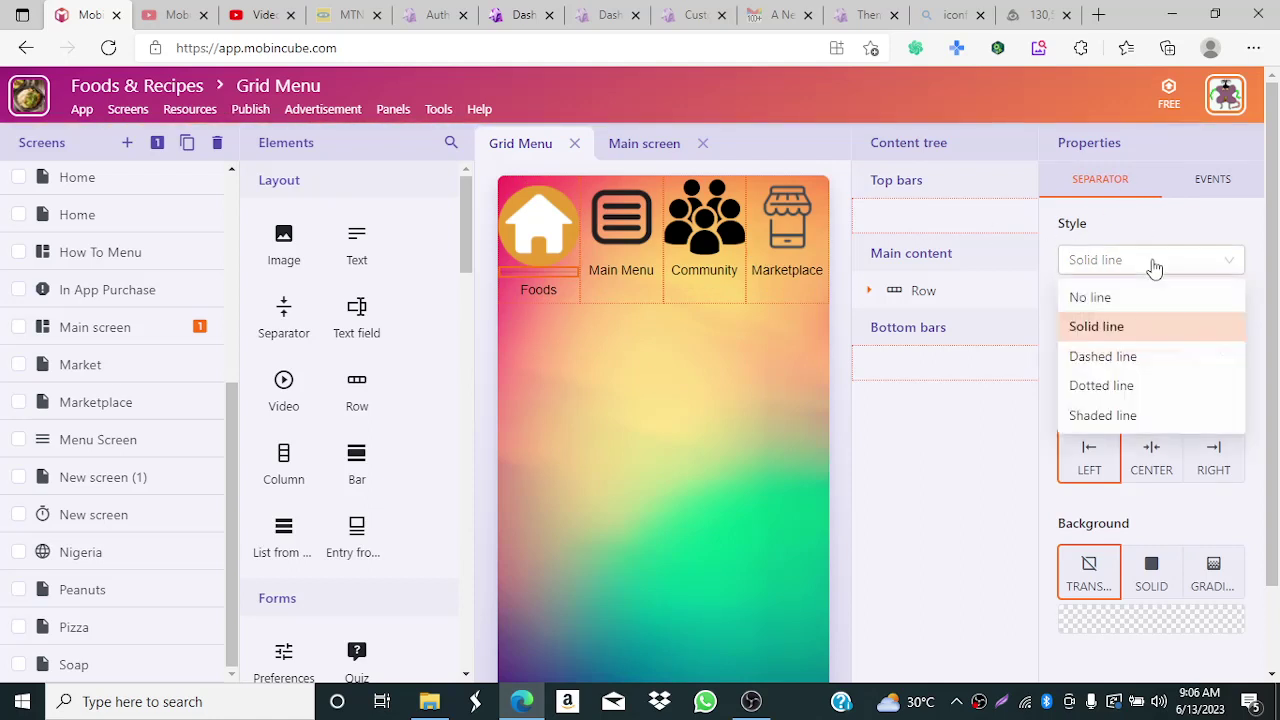
{"action": "left_click", "coordinate": [1131, 297]}
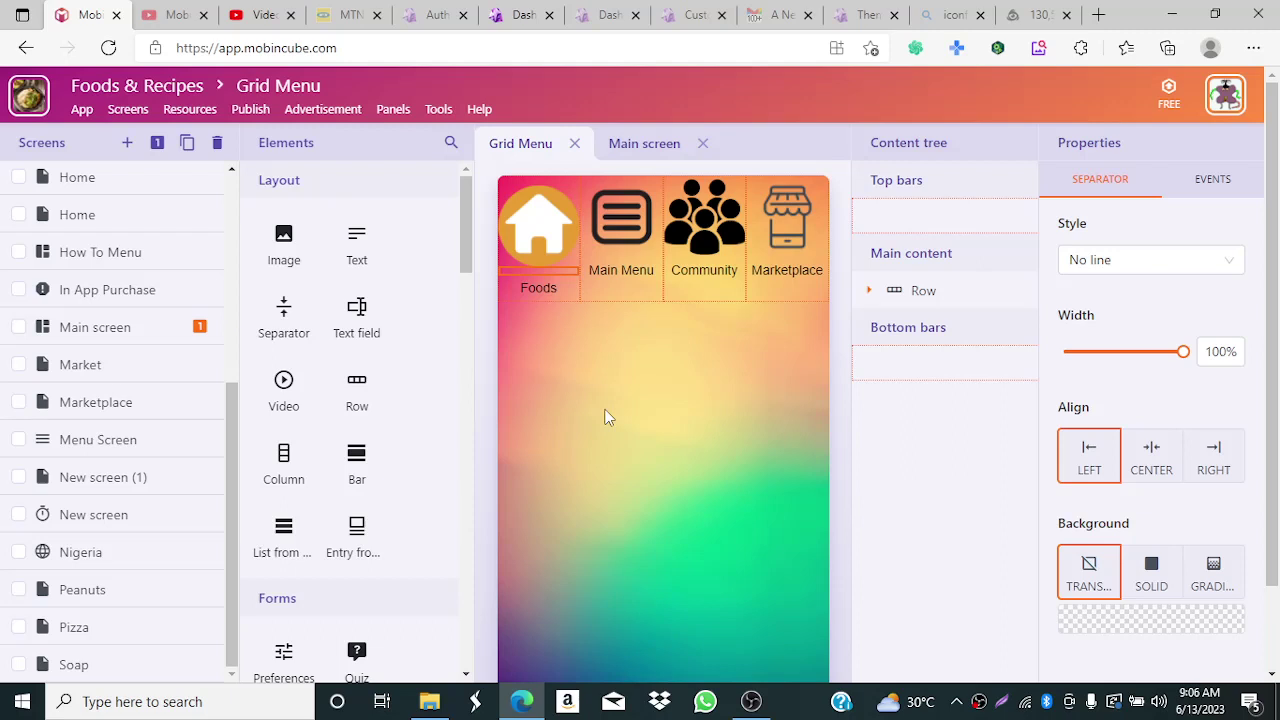
- Reduce the Foods house icon to 60% width and centre it in its column
{"action": "left_click", "coordinate": [545, 236]}
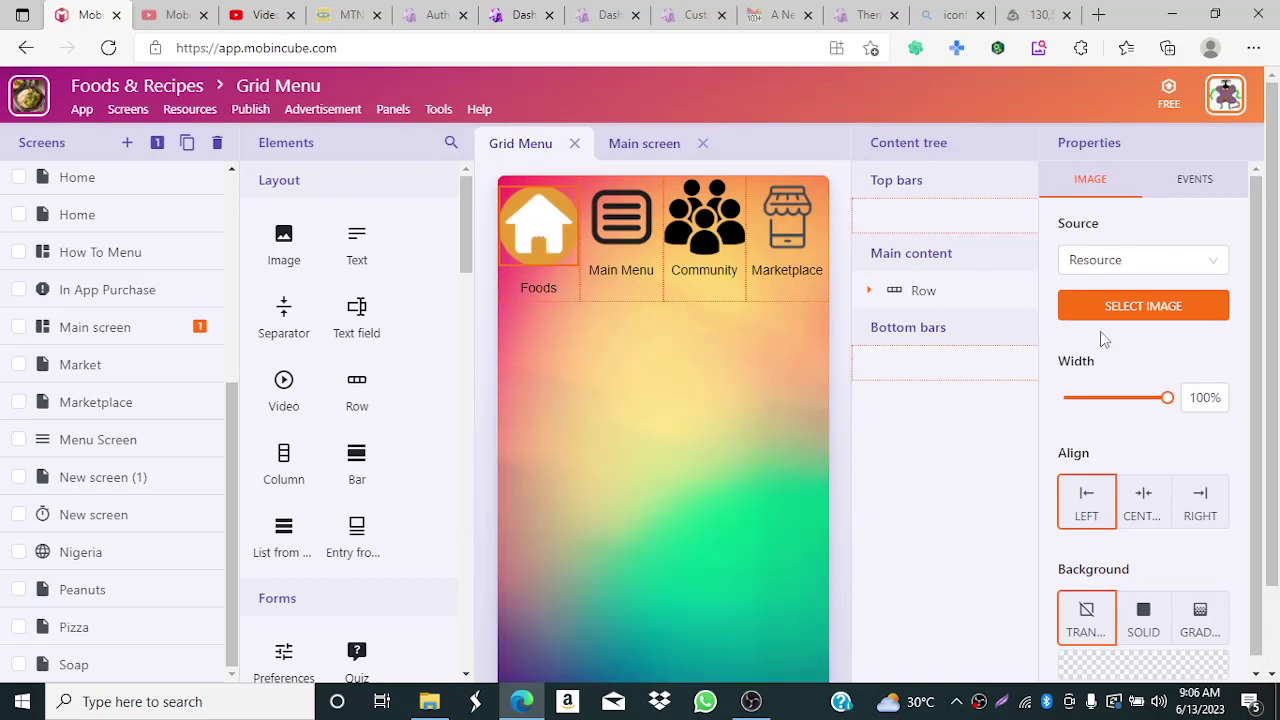
{"action": "left_click_drag", "start_coordinate": [1167, 399], "coordinate": [1126, 411]}
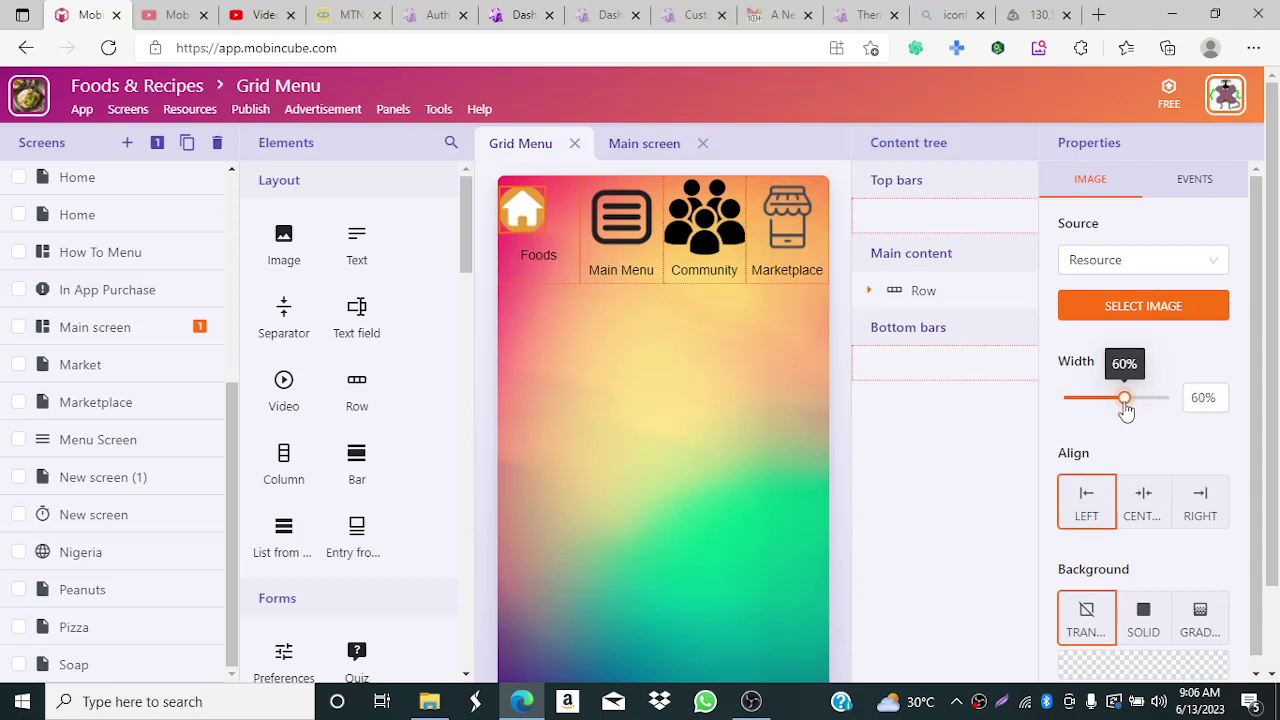
{"action": "left_click", "coordinate": [1146, 510]}
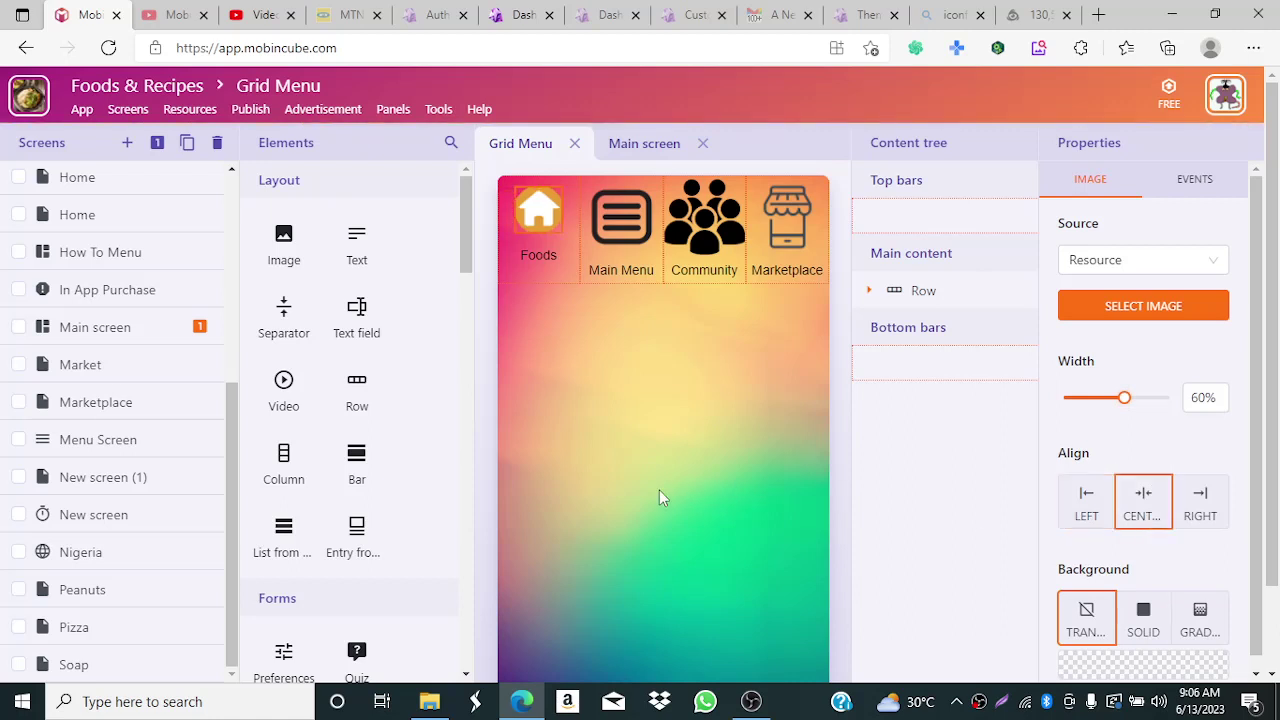
- Reduce the Main Menu icon to 81% width and centre it in its column
{"action": "left_click", "coordinate": [628, 222]}
{"action": "left_click", "coordinate": [628, 222]}
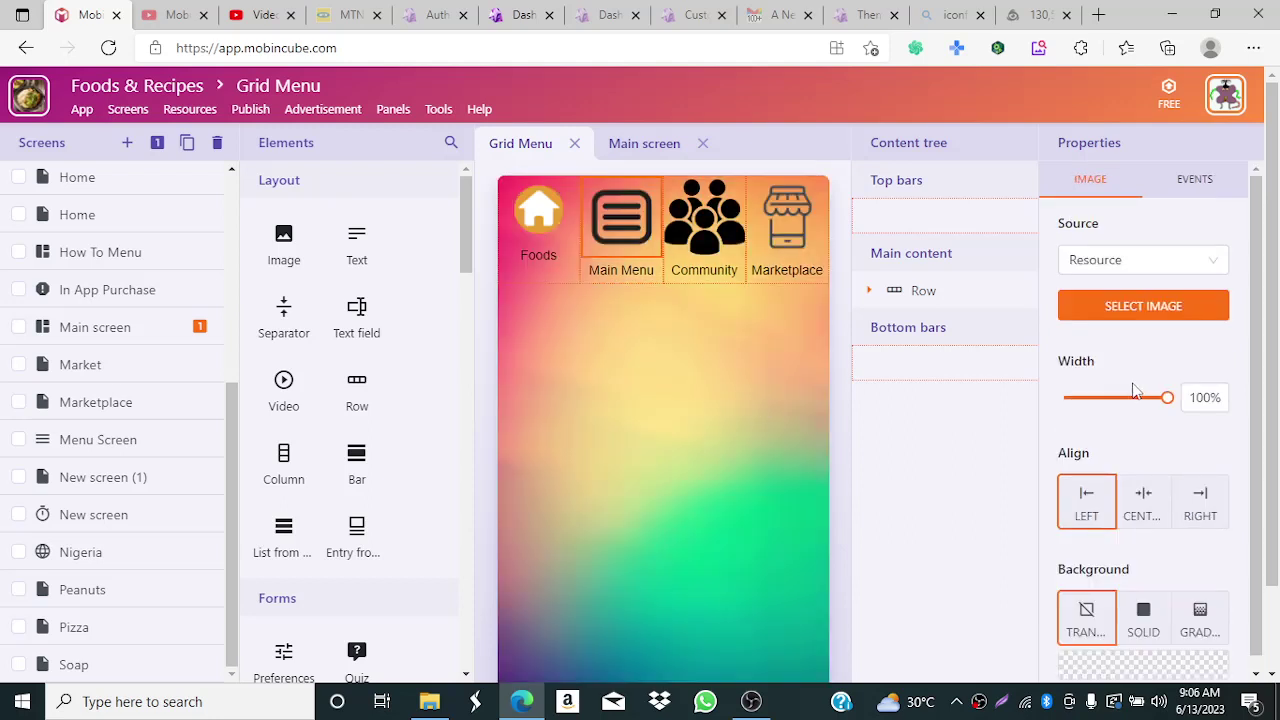
{"action": "left_click_drag", "start_coordinate": [1166, 400], "coordinate": [1148, 405]}
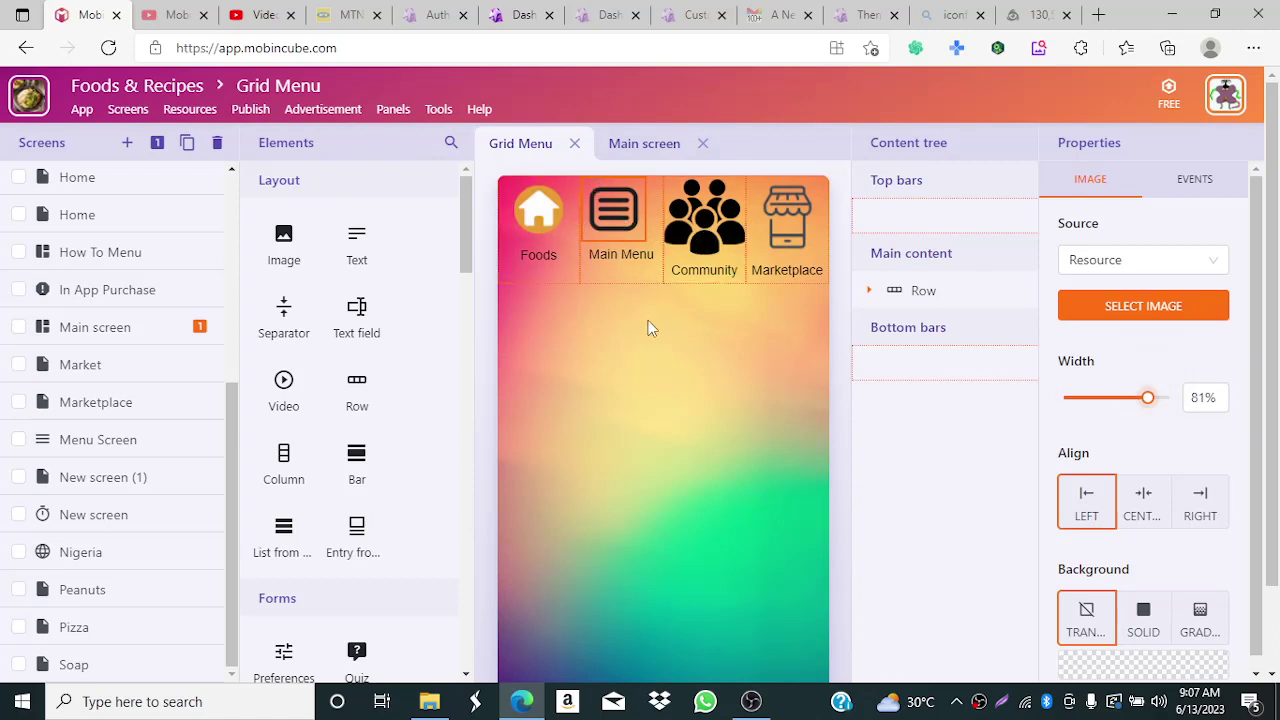
{"action": "mouse_move", "coordinate": [1150, 400]}
{"action": "left_click", "coordinate": [1141, 513]}
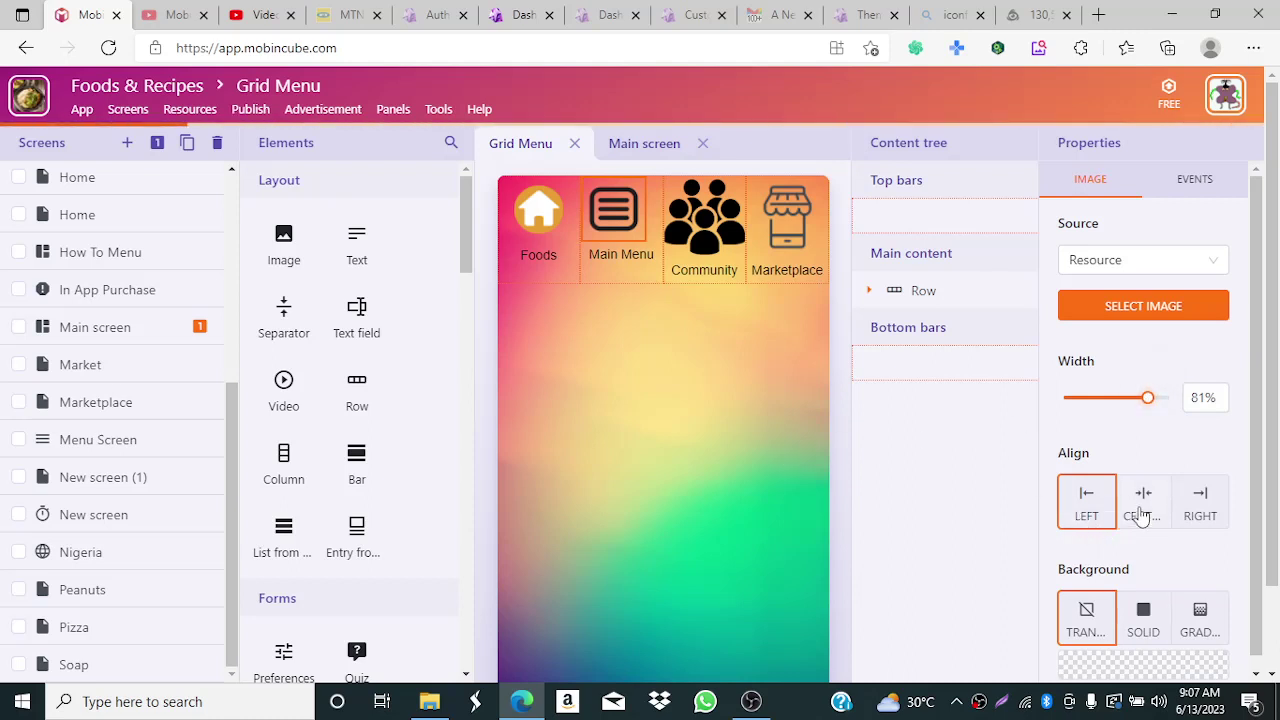
- Reduce the Community people icon to 81% width and centre it in its column
{"action": "left_click", "coordinate": [705, 240]}
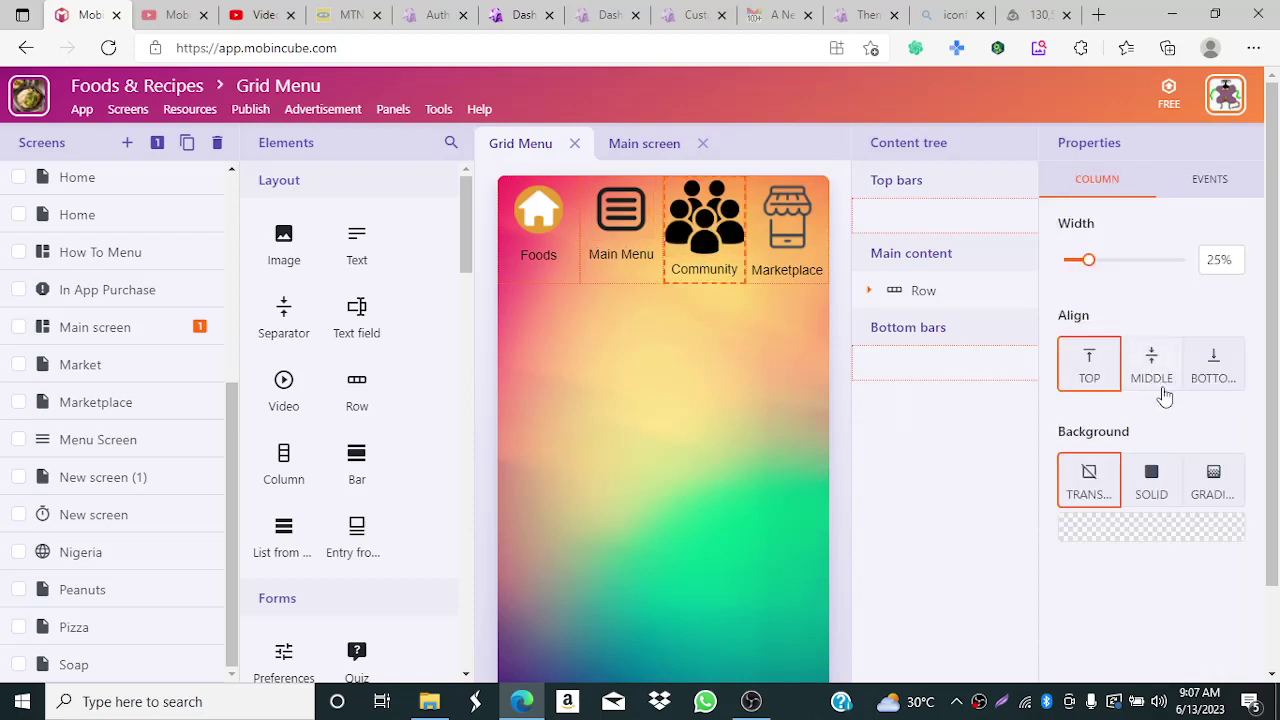
{"action": "left_click", "coordinate": [700, 218]}
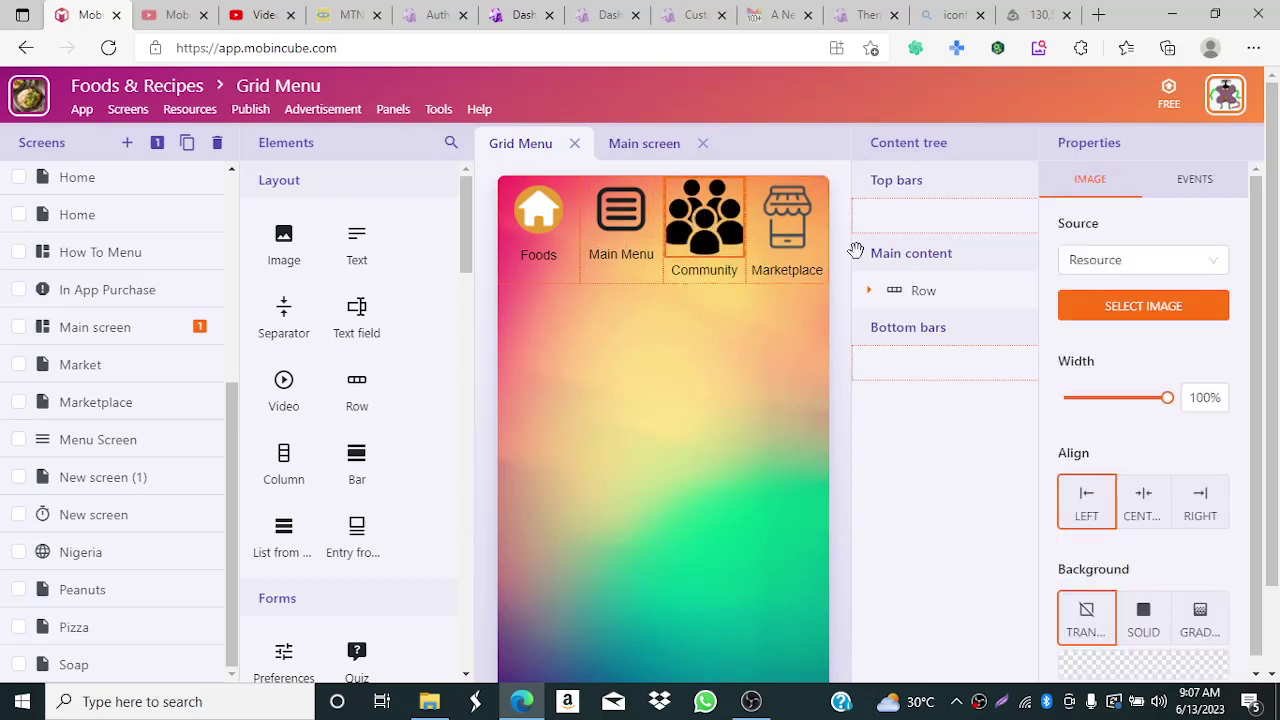
{"action": "mouse_move", "coordinate": [1170, 400]}
{"action": "left_mouse_down"}
{"action": "mouse_move", "coordinate": [1147, 410]}
{"action": "mouse_move", "coordinate": [1150, 400]}
{"action": "left_mouse_up"}
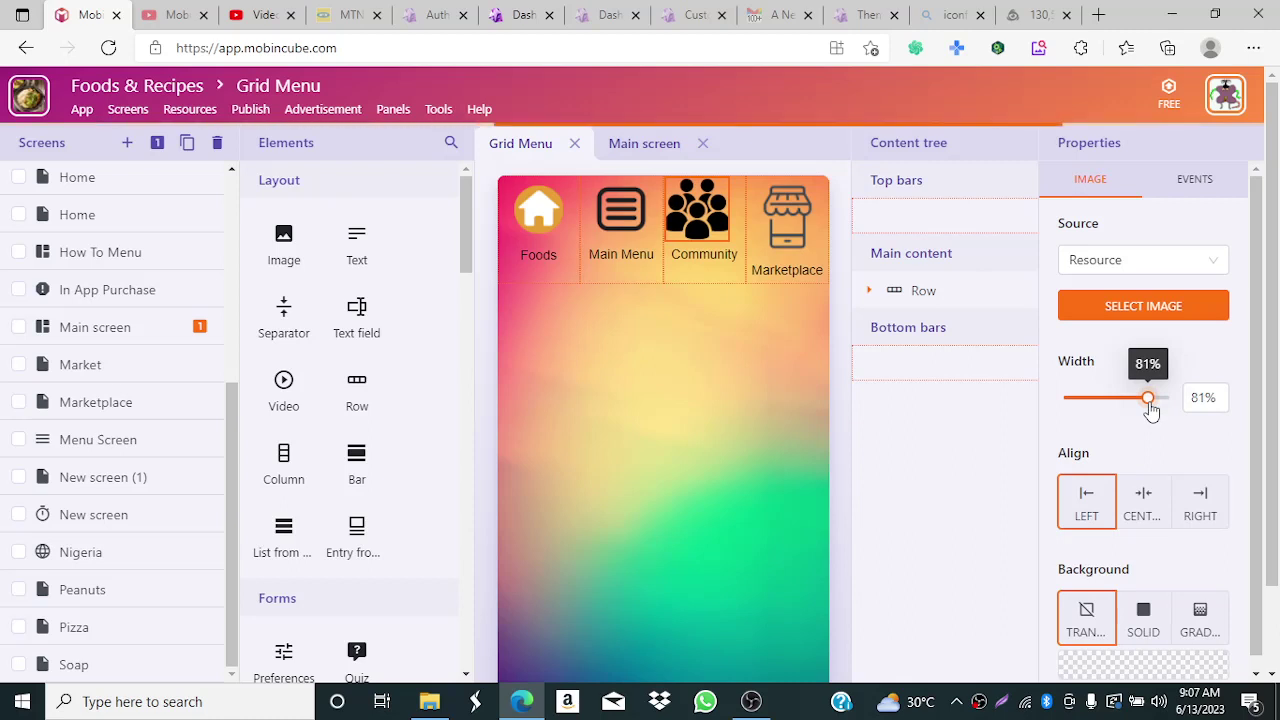
{"action": "left_click", "coordinate": [1145, 510]}
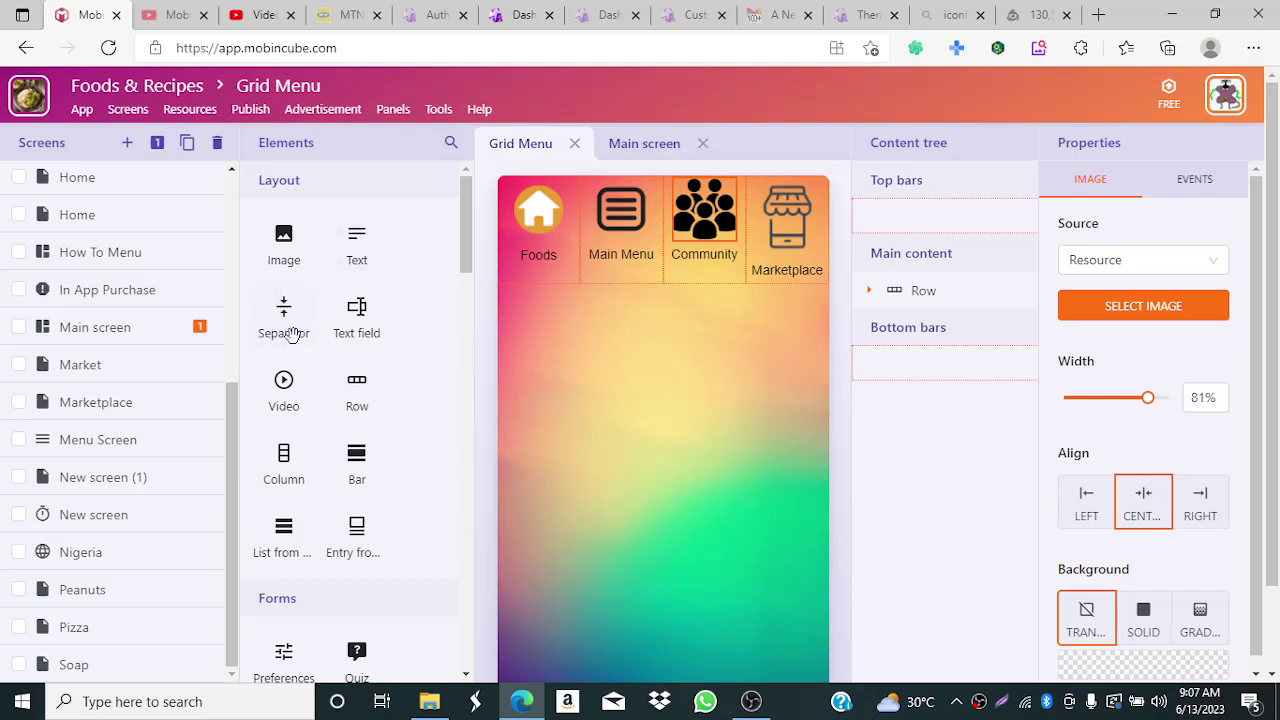
- Add a separator with the No line style above the Community icon and set the icon's width to 70%
{"action": "left_click_drag", "start_coordinate": [289, 331], "coordinate": [704, 236]}
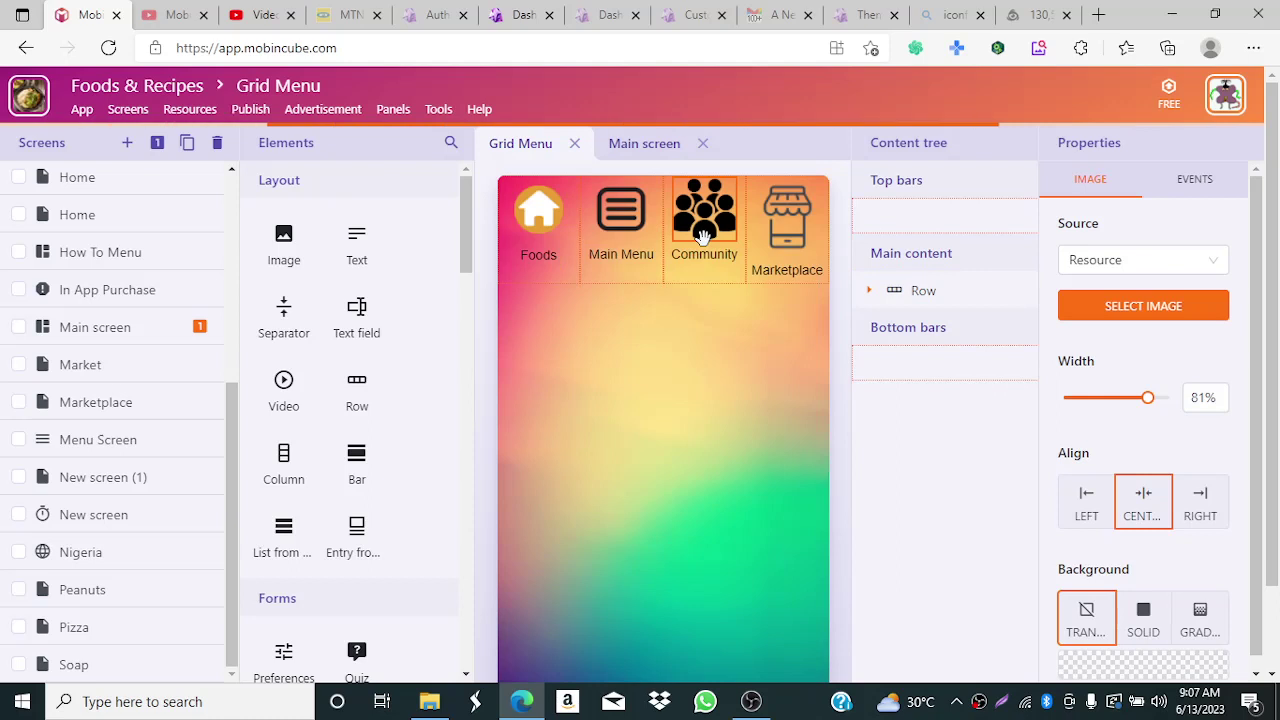
{"action": "left_click", "coordinate": [1163, 269]}
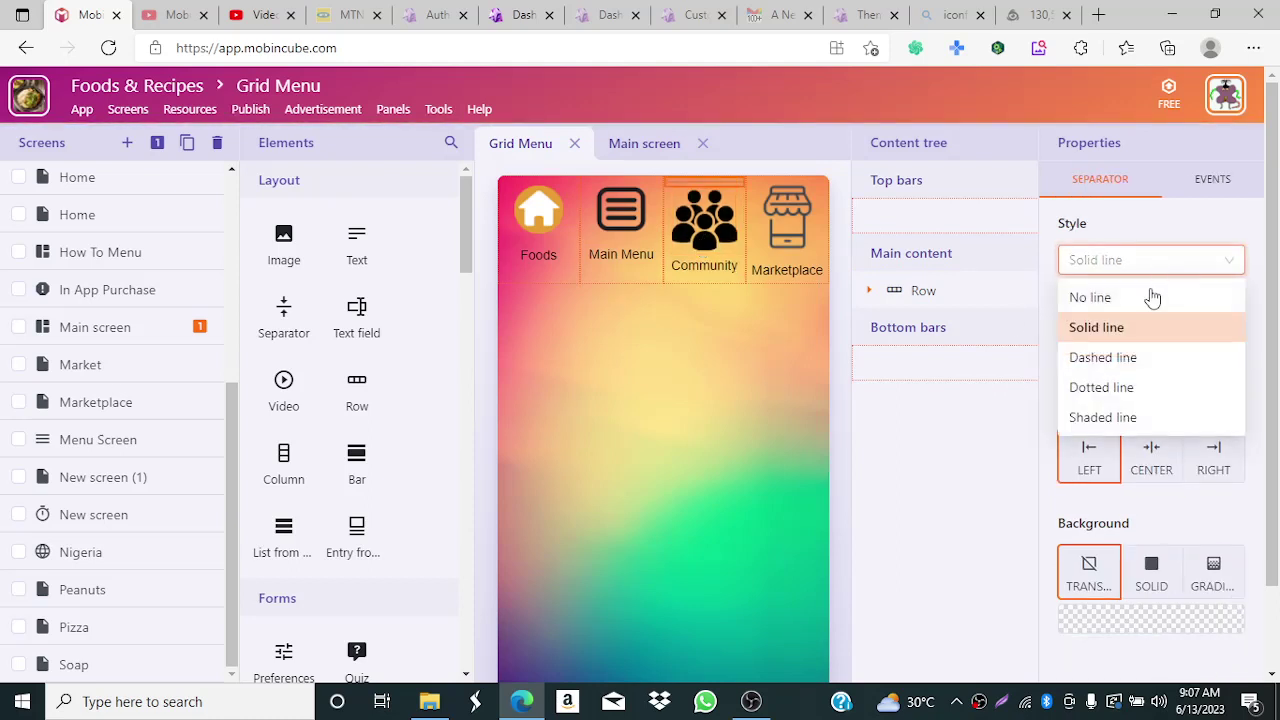
{"action": "left_click", "coordinate": [1148, 296]}
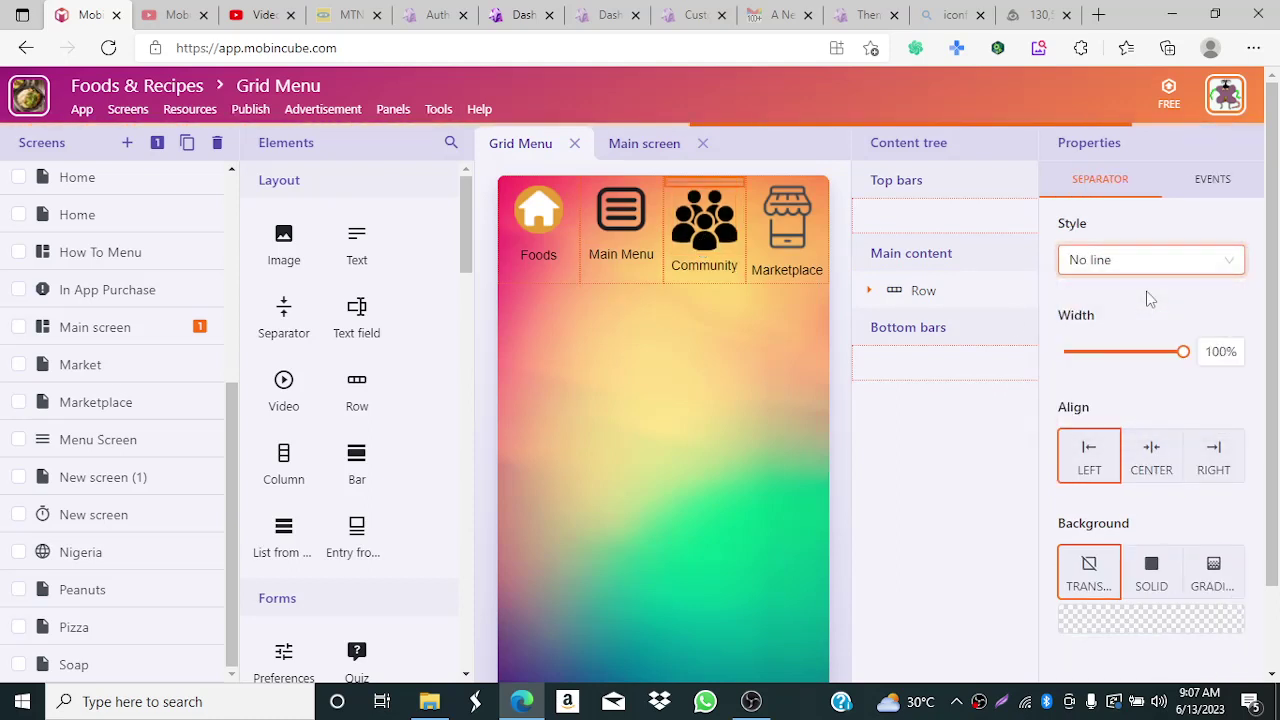
{"action": "left_click", "coordinate": [700, 225]}
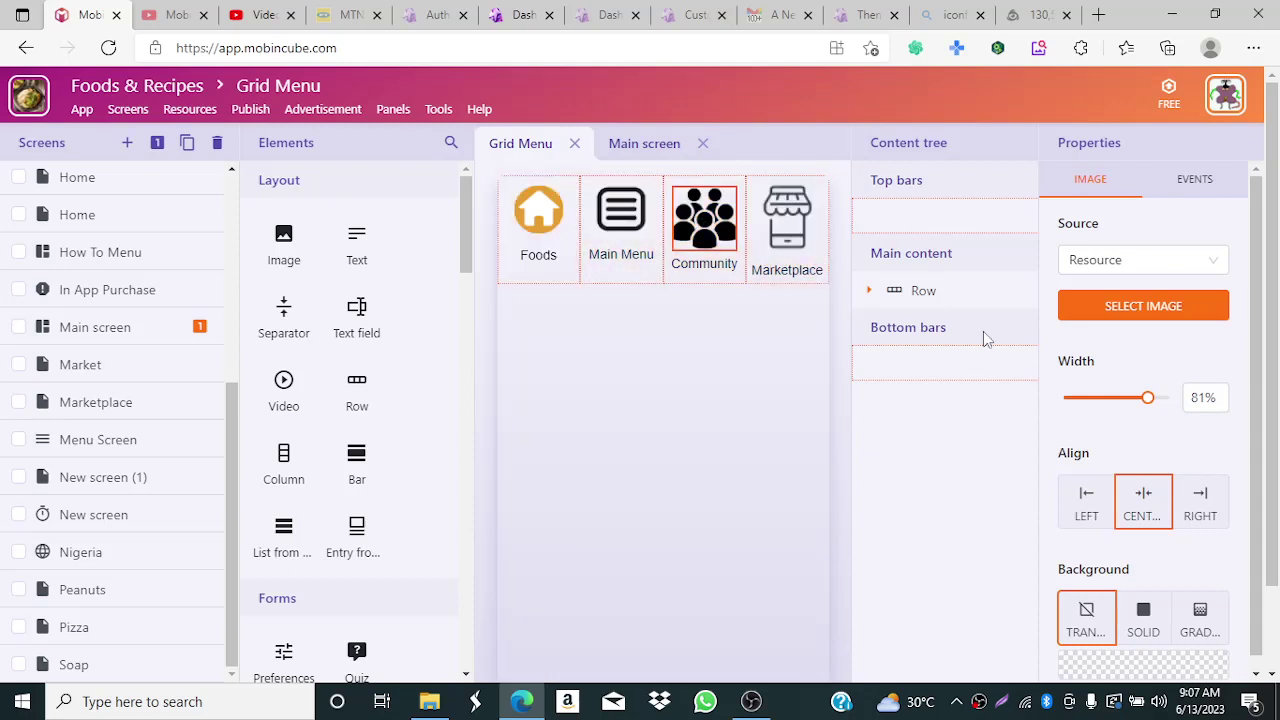
{"action": "mouse_move", "coordinate": [1150, 400]}
{"action": "left_click_drag", "start_coordinate": [1150, 400], "coordinate": [1138, 402]}
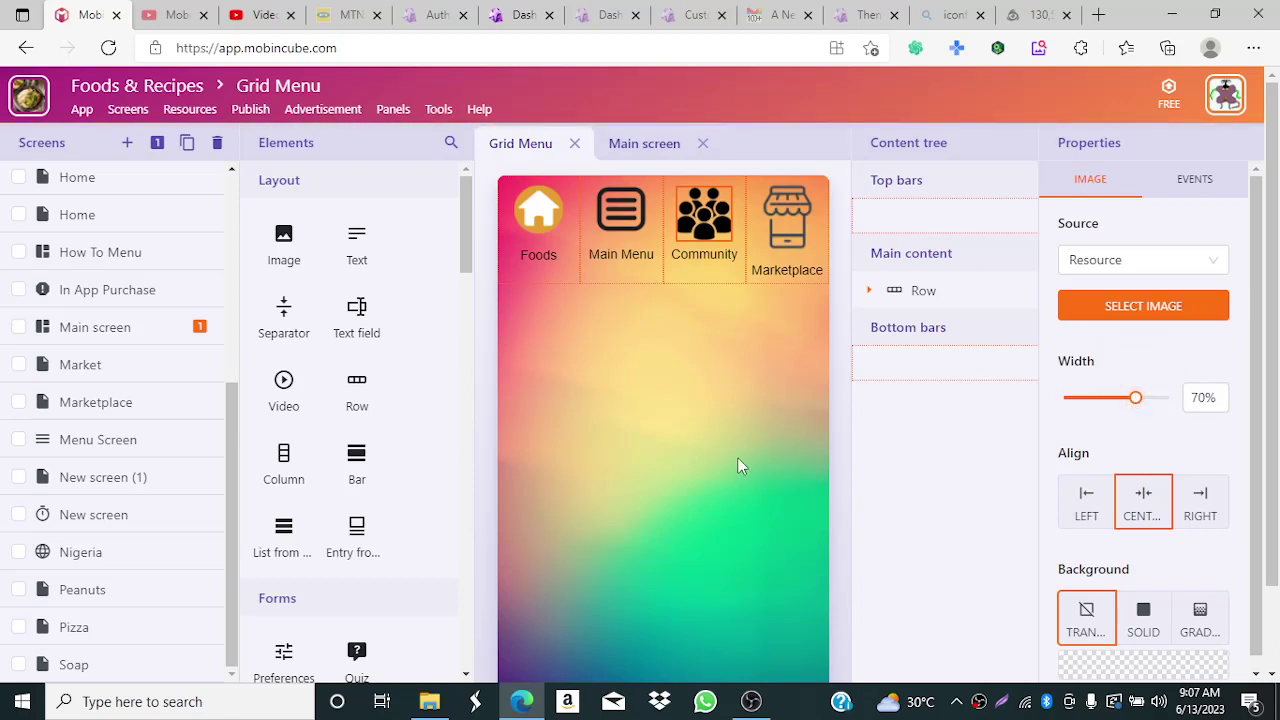
- Reduce the Marketplace storefront icon to 81% width and centre it in its column
{"action": "left_click", "coordinate": [793, 222]}
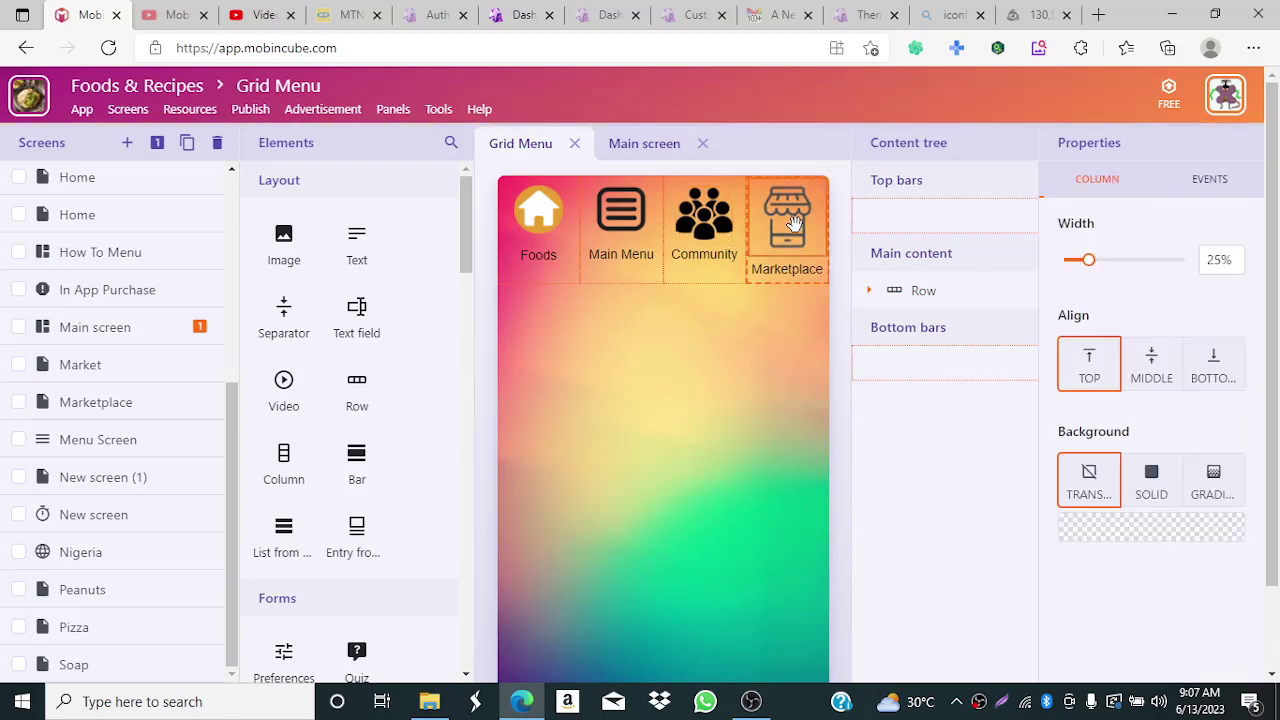
{"action": "left_click", "coordinate": [793, 222]}
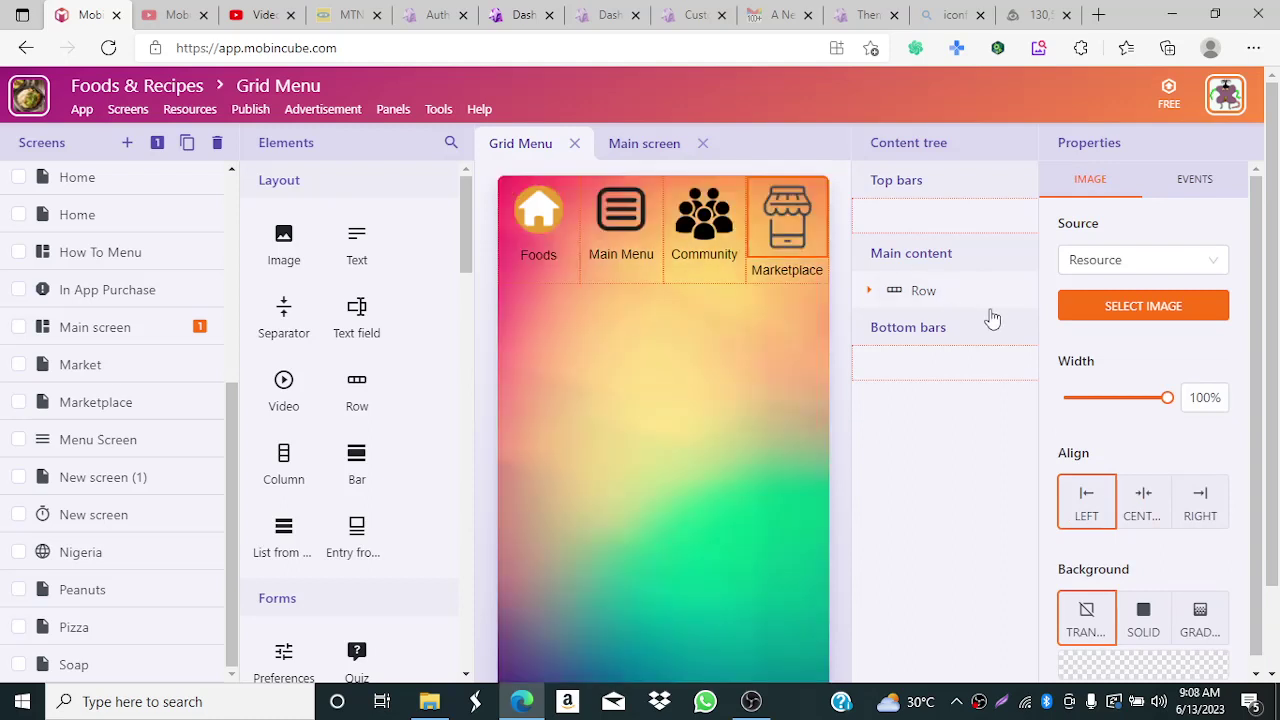
{"action": "left_click_drag", "start_coordinate": [1170, 400], "coordinate": [1149, 400]}
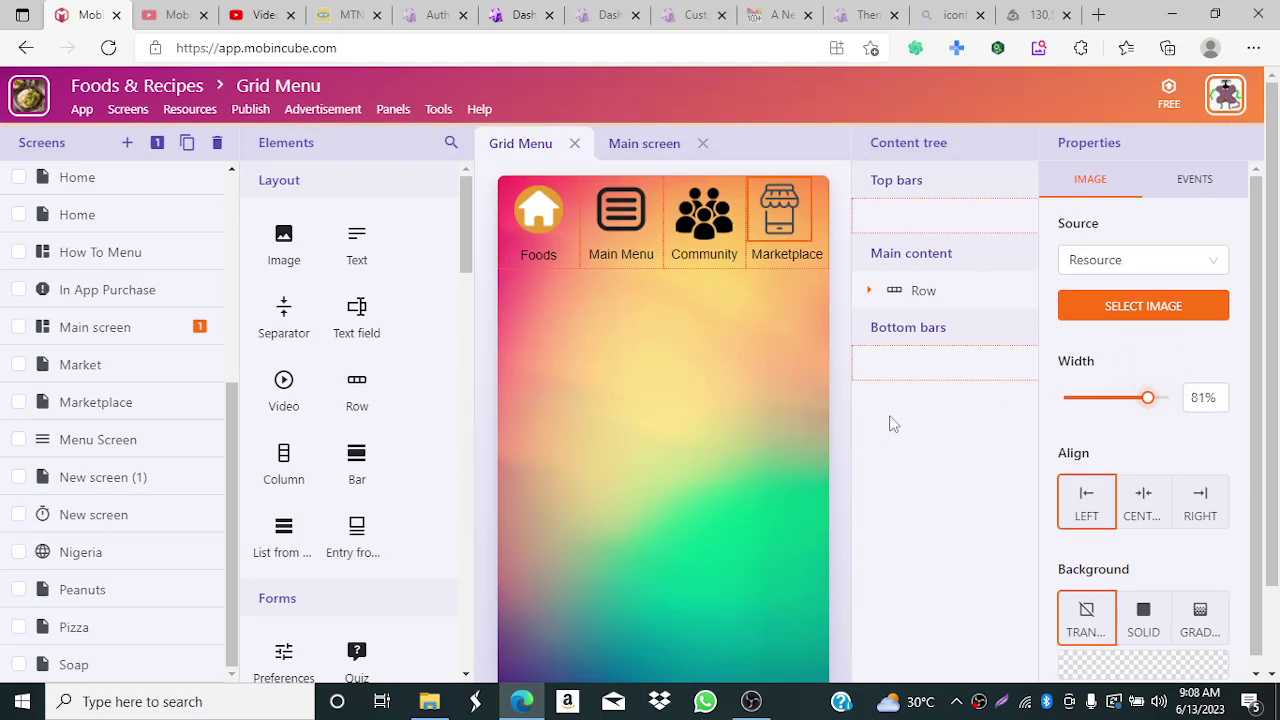
{"action": "left_click", "coordinate": [1143, 496]}
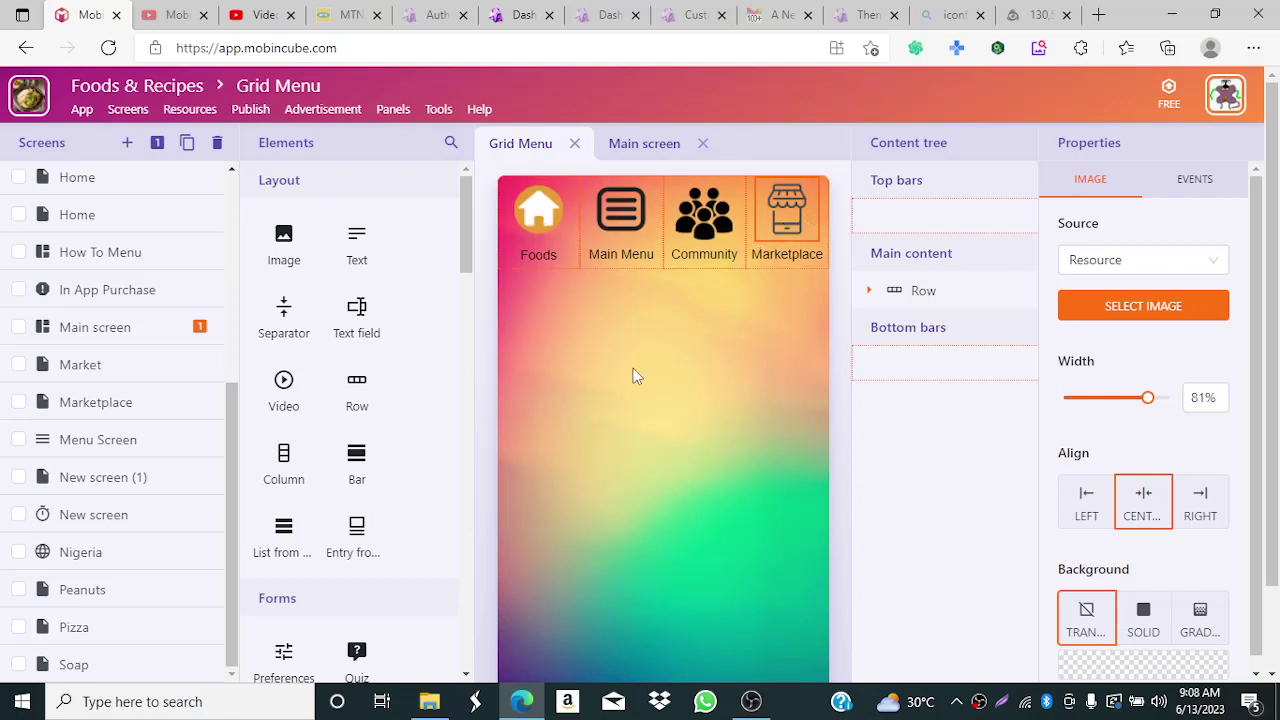
- Try a solid white background on the Foods column and return it to transparent
{"action": "left_click", "coordinate": [541, 221]}
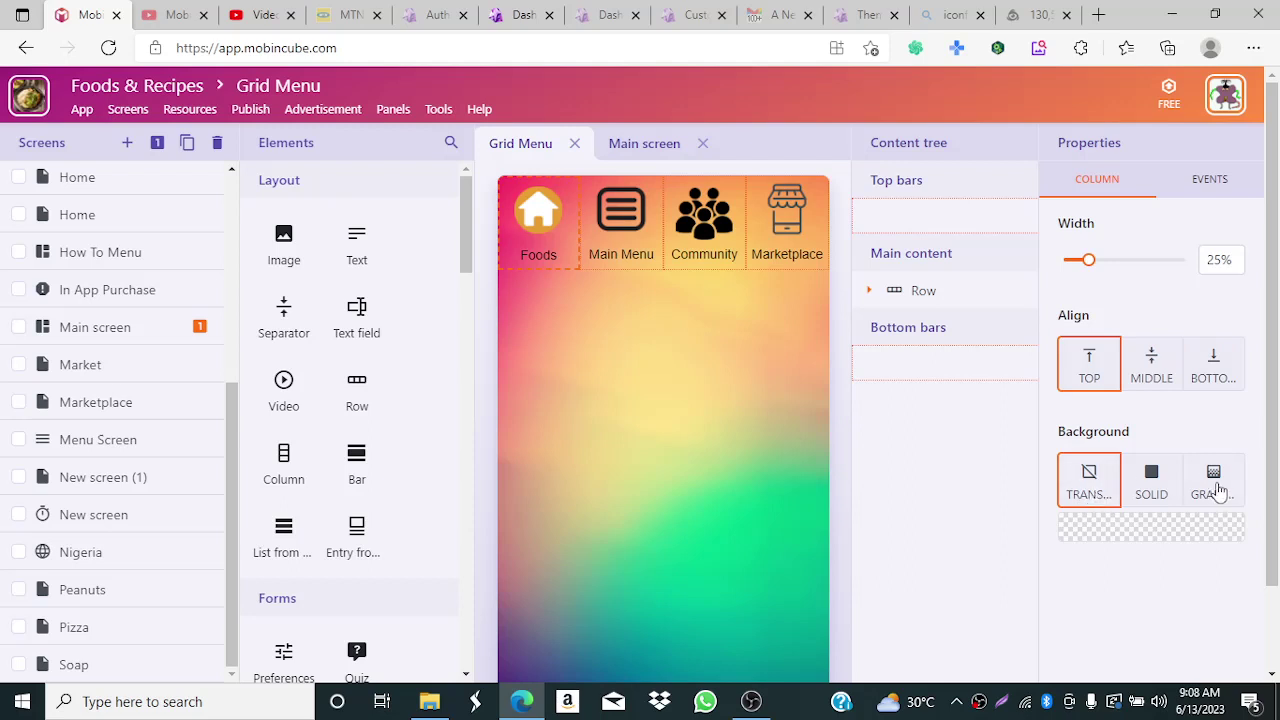
{"action": "left_click", "coordinate": [1152, 492]}
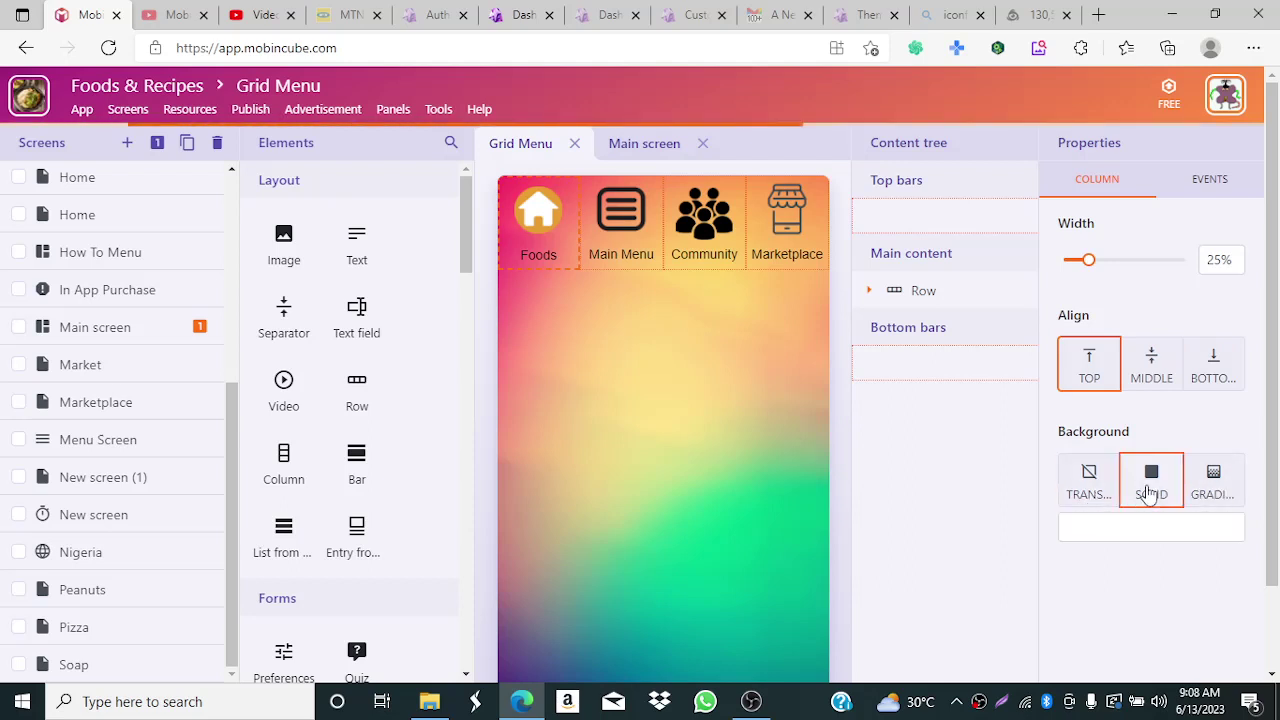
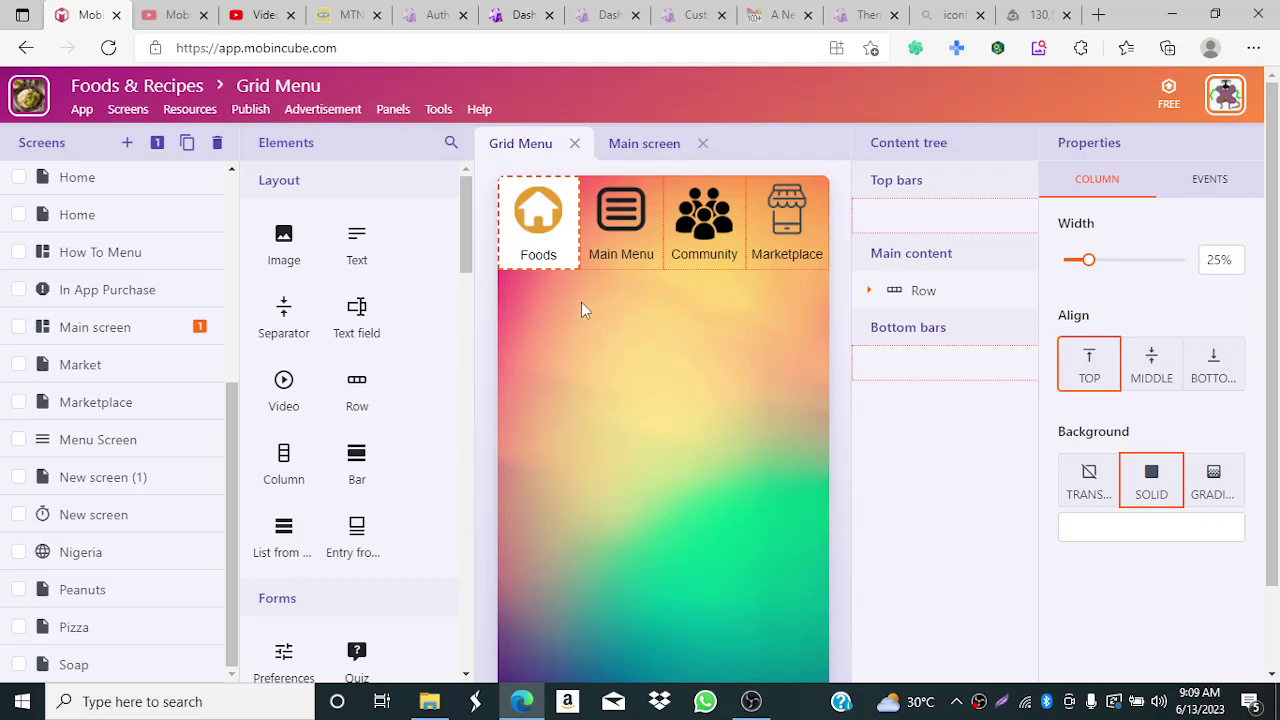
{"action": "left_click", "coordinate": [1089, 482]}
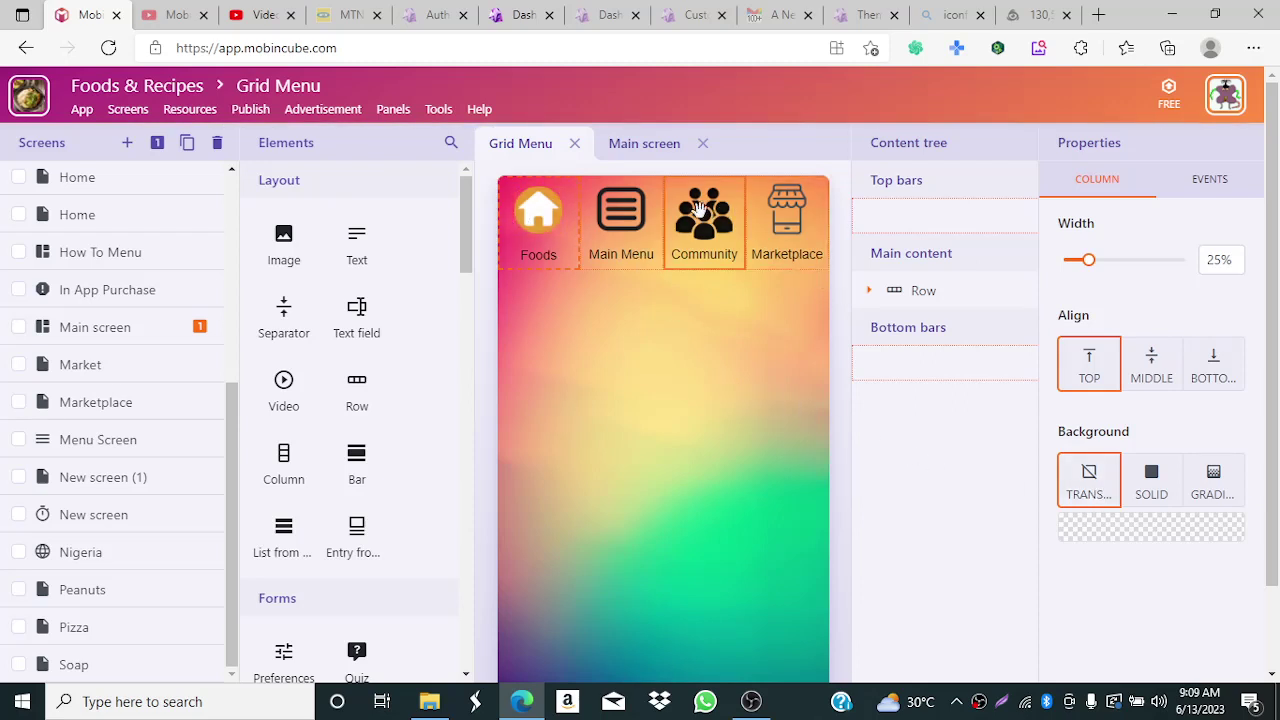
- Try a vertical gradient background on the whole menu row, running from white to dark red B82222
{"action": "left_click", "coordinate": [651, 192]}
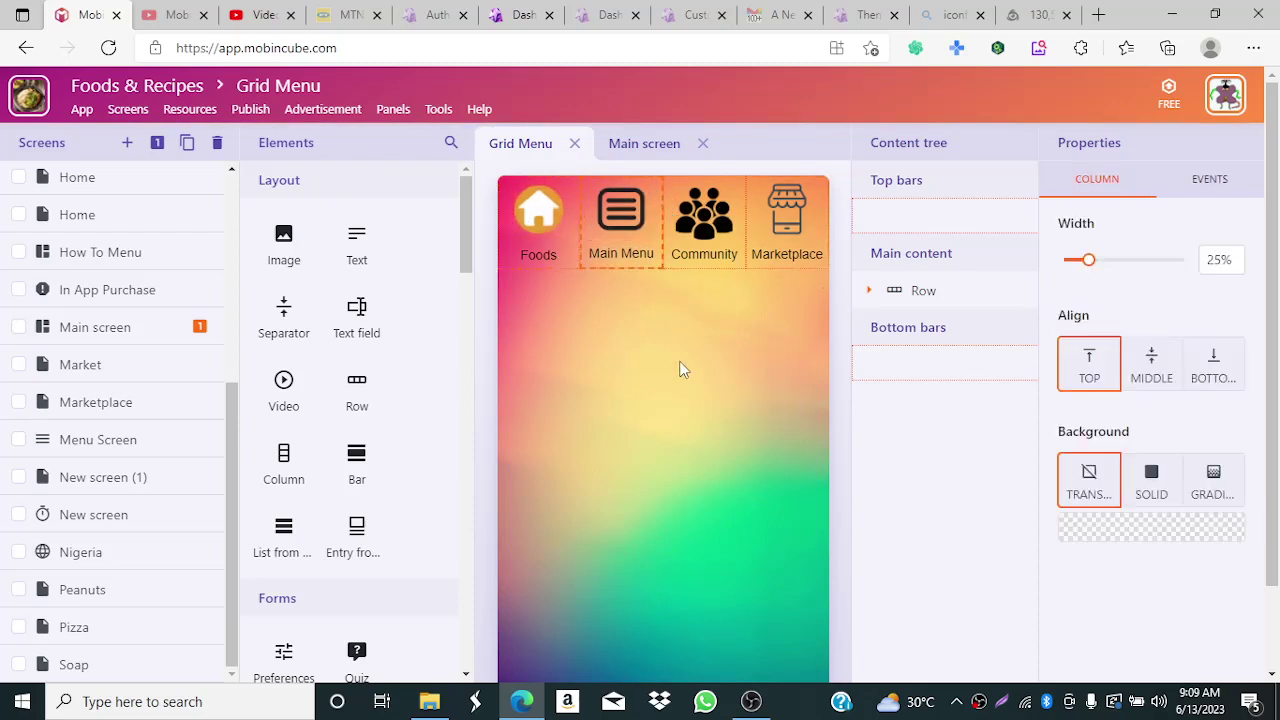
{"action": "left_click", "coordinate": [868, 290]}
{"action": "left_click", "coordinate": [958, 330]}
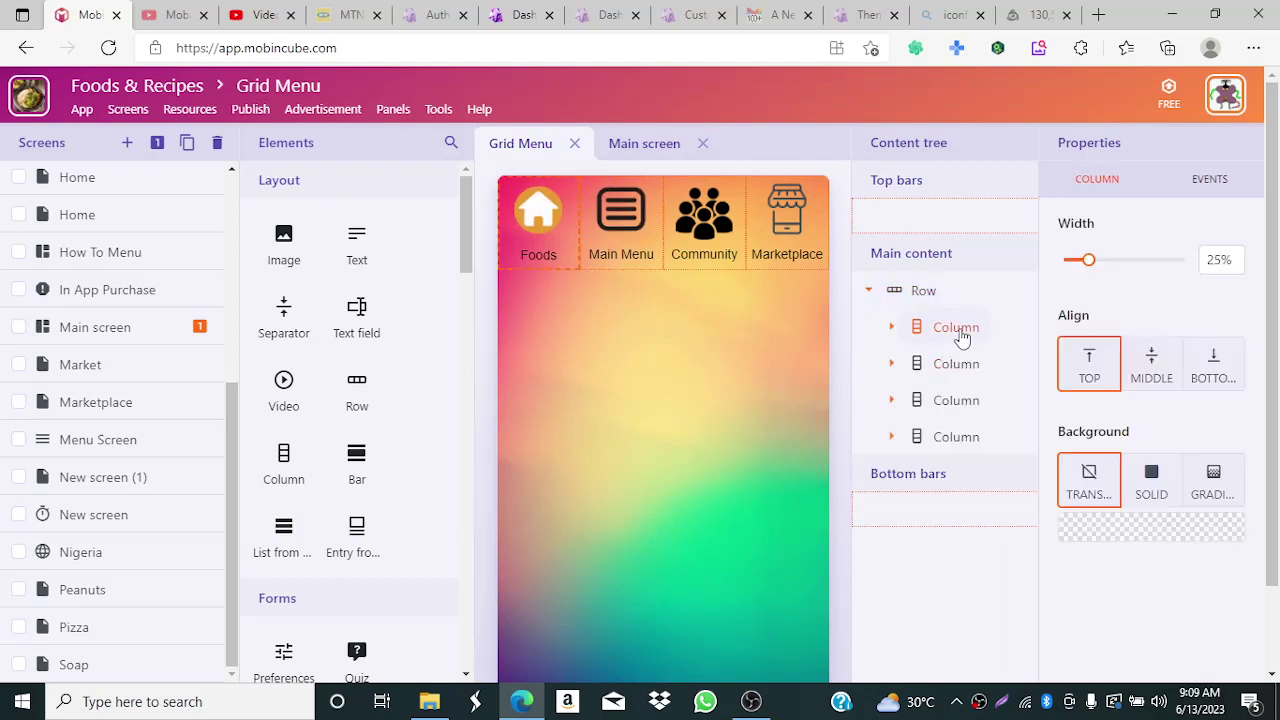
{"action": "left_click", "coordinate": [922, 290]}
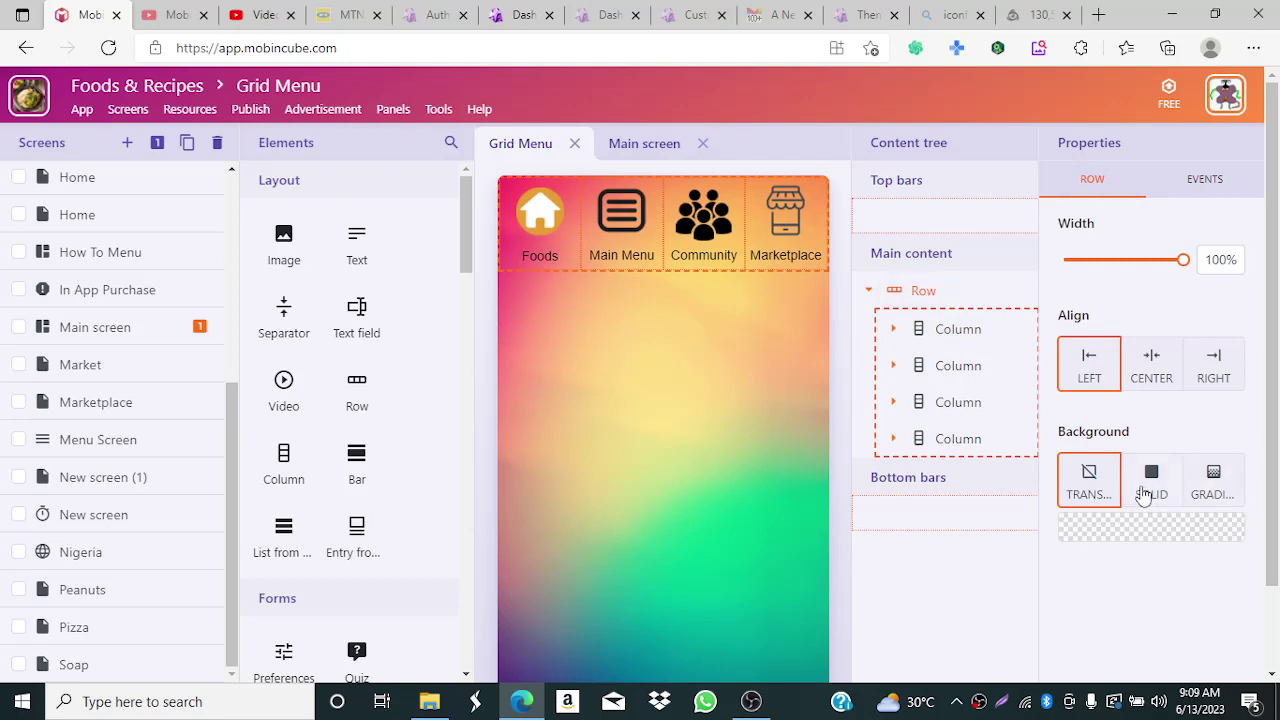
{"action": "left_click", "coordinate": [1215, 482]}
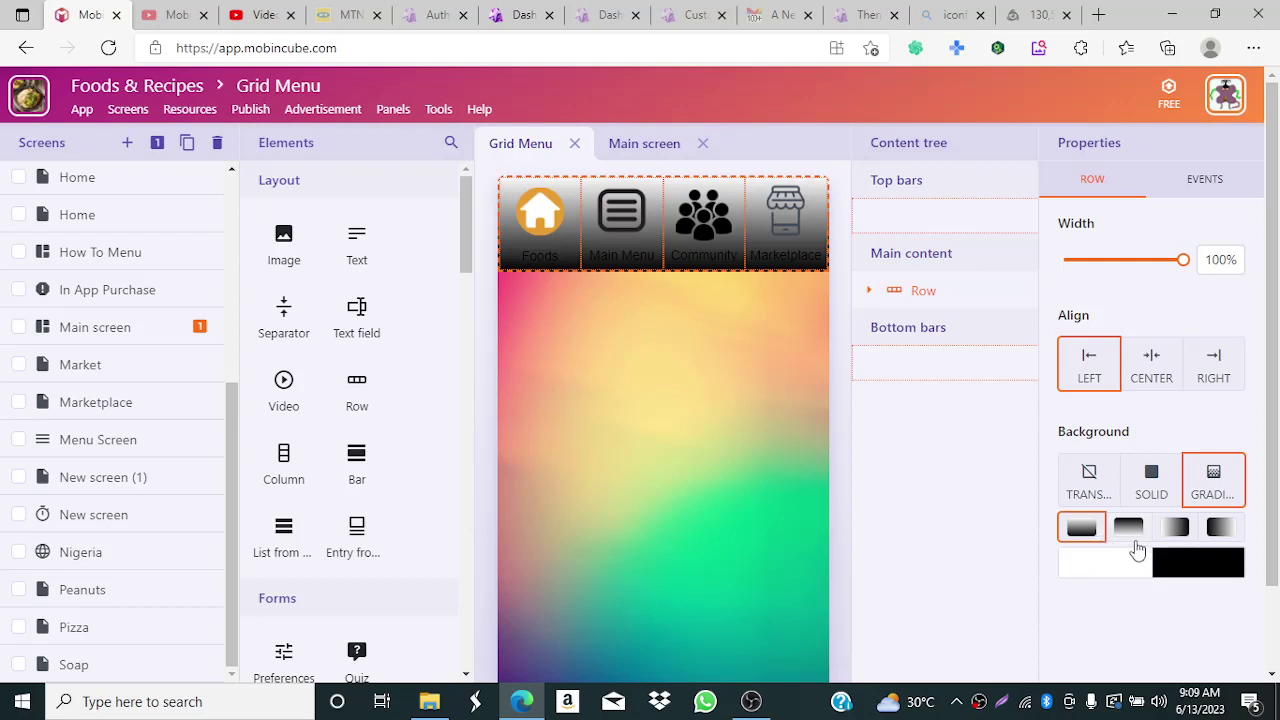
{"action": "left_click", "coordinate": [1194, 575]}
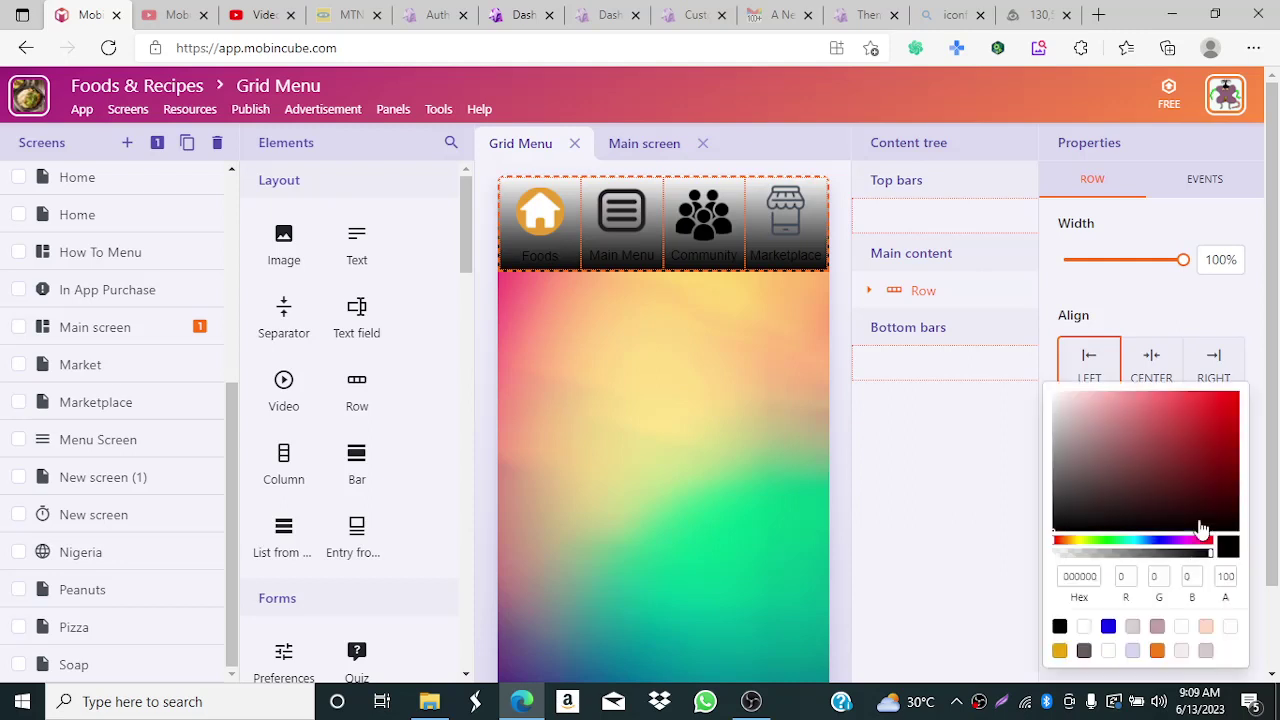
{"action": "left_click", "coordinate": [1205, 432]}
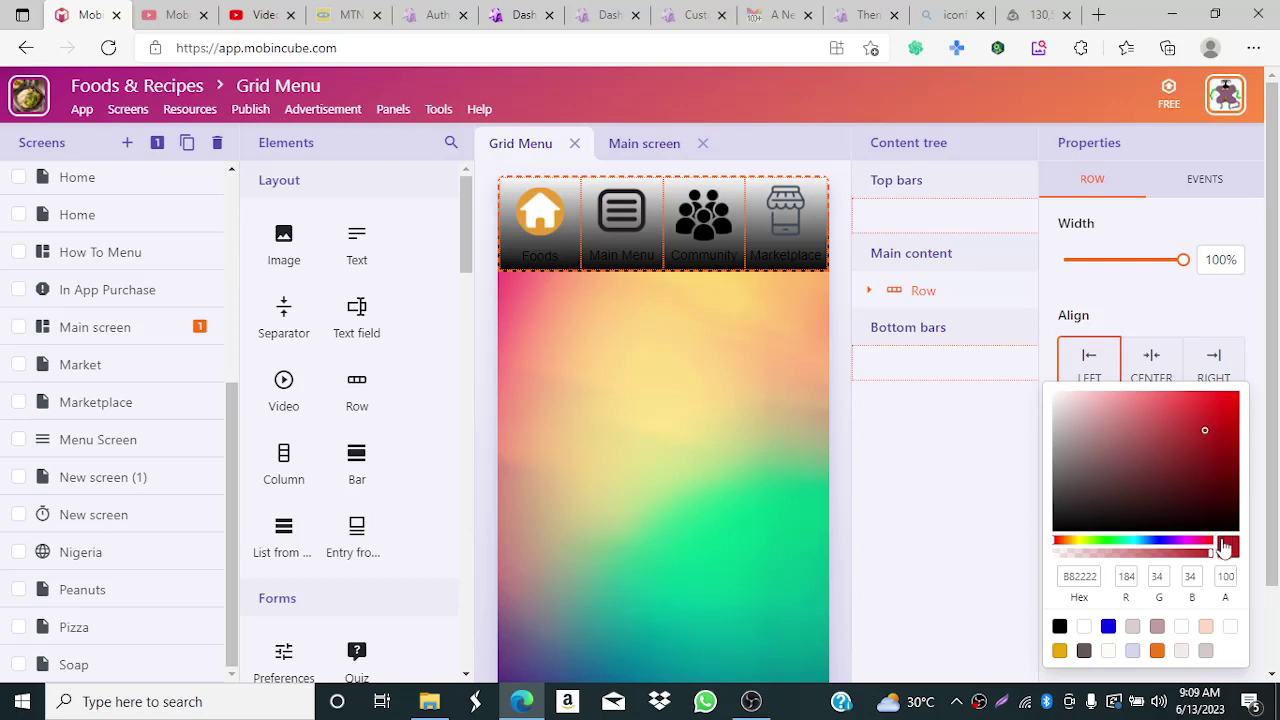
{"action": "left_click", "coordinate": [1008, 572]}
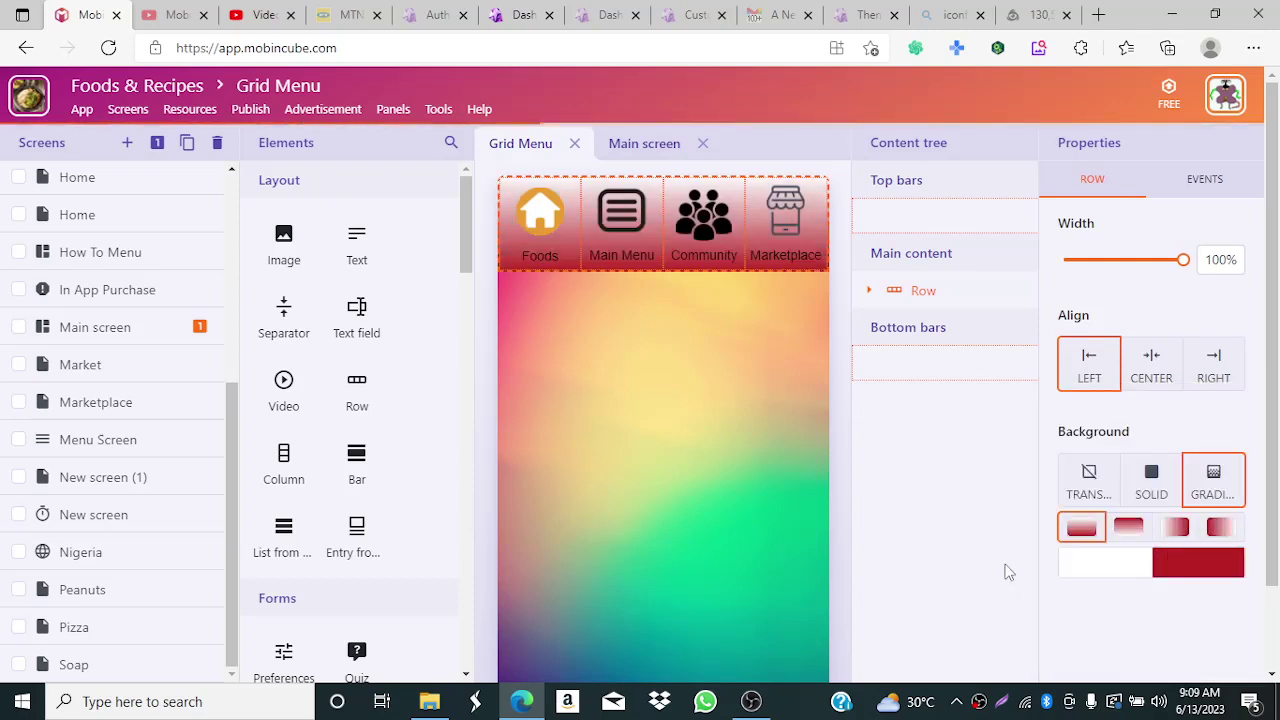
{"action": "left_click", "coordinate": [839, 447]}
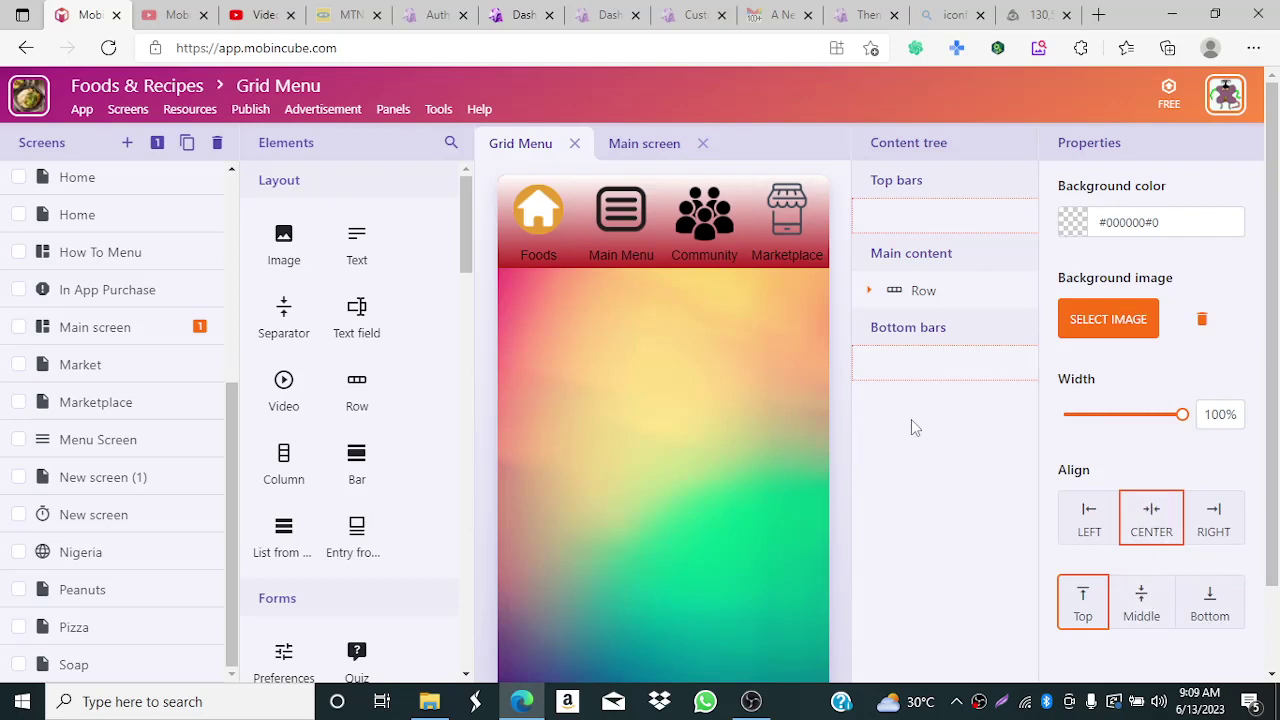
- Return the menu row's background to transparent
{"action": "left_click", "coordinate": [925, 291]}
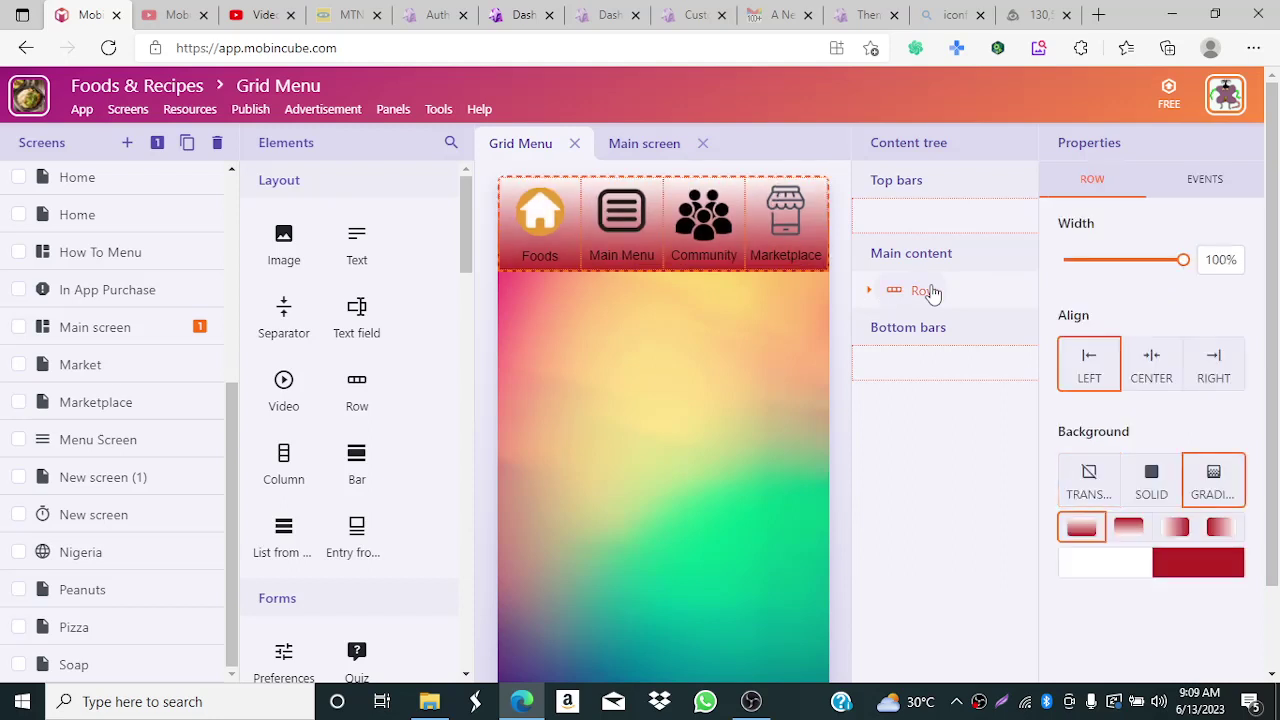
{"action": "left_click", "coordinate": [1102, 490]}
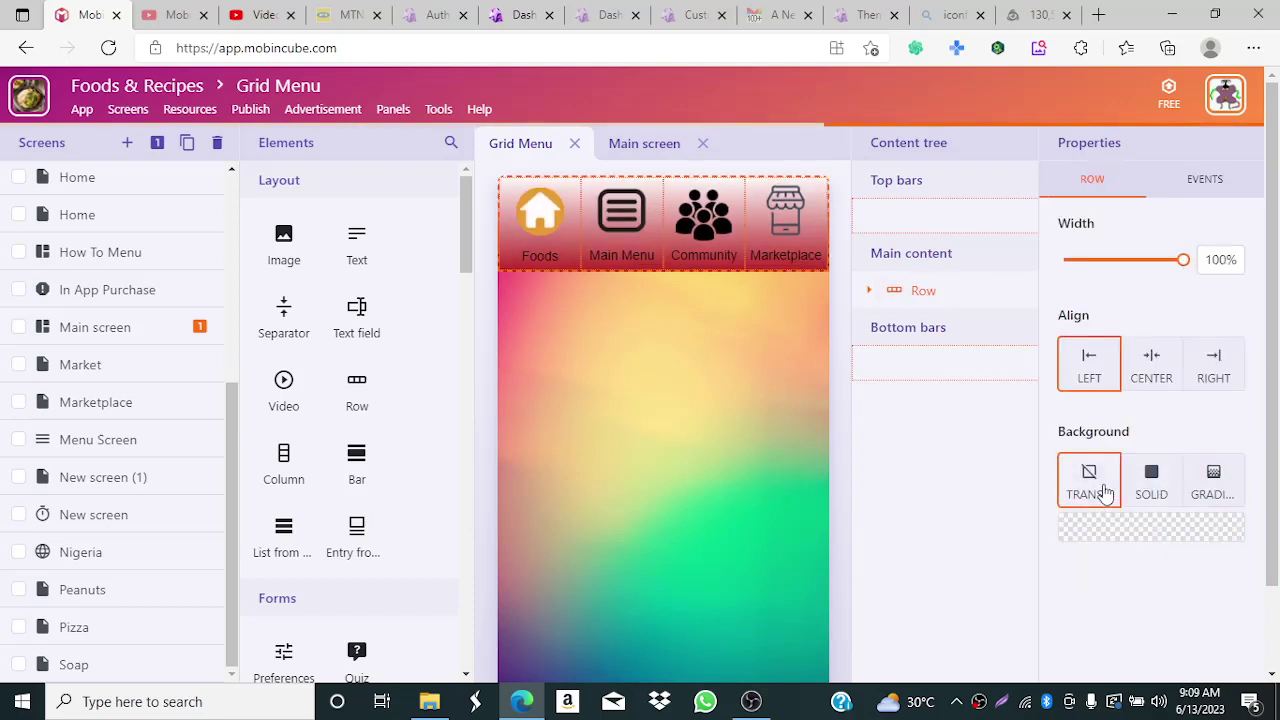
{"action": "left_click", "coordinate": [838, 398]}
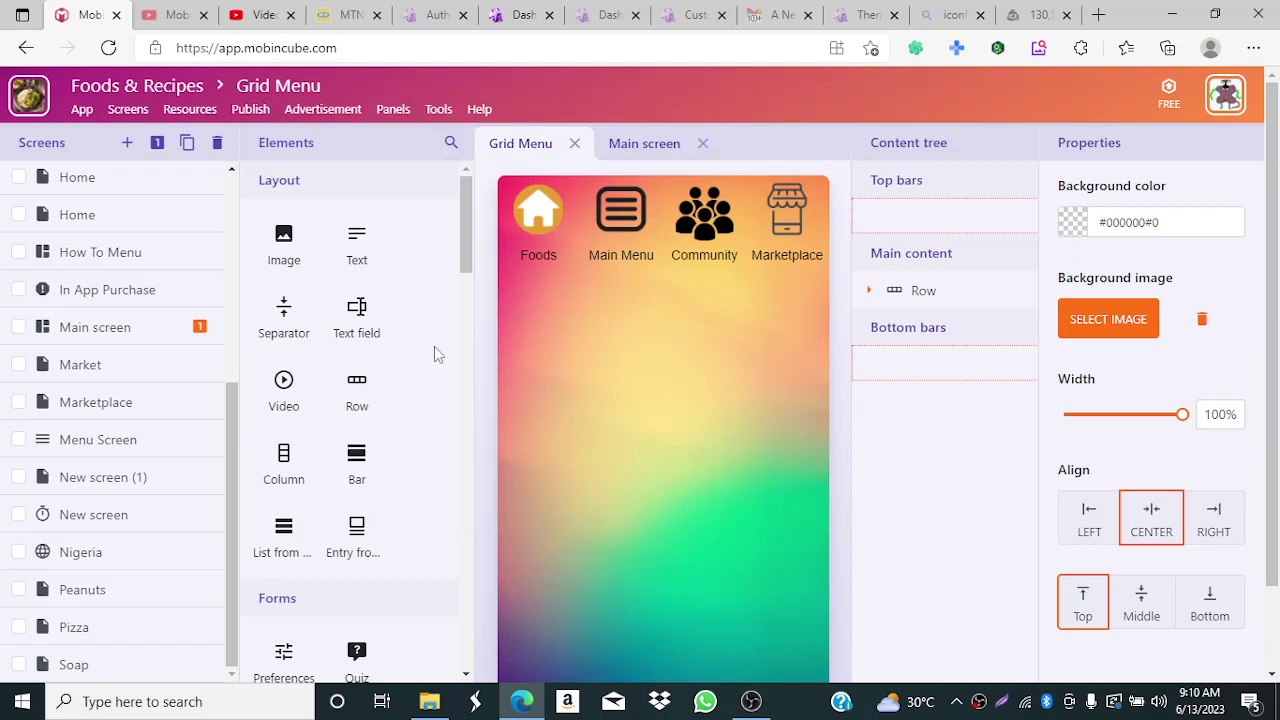
- Open the Menu Screen in the classic editor and switch the editor to the custom Grid Menu screen
{"action": "left_click", "coordinate": [127, 441]}
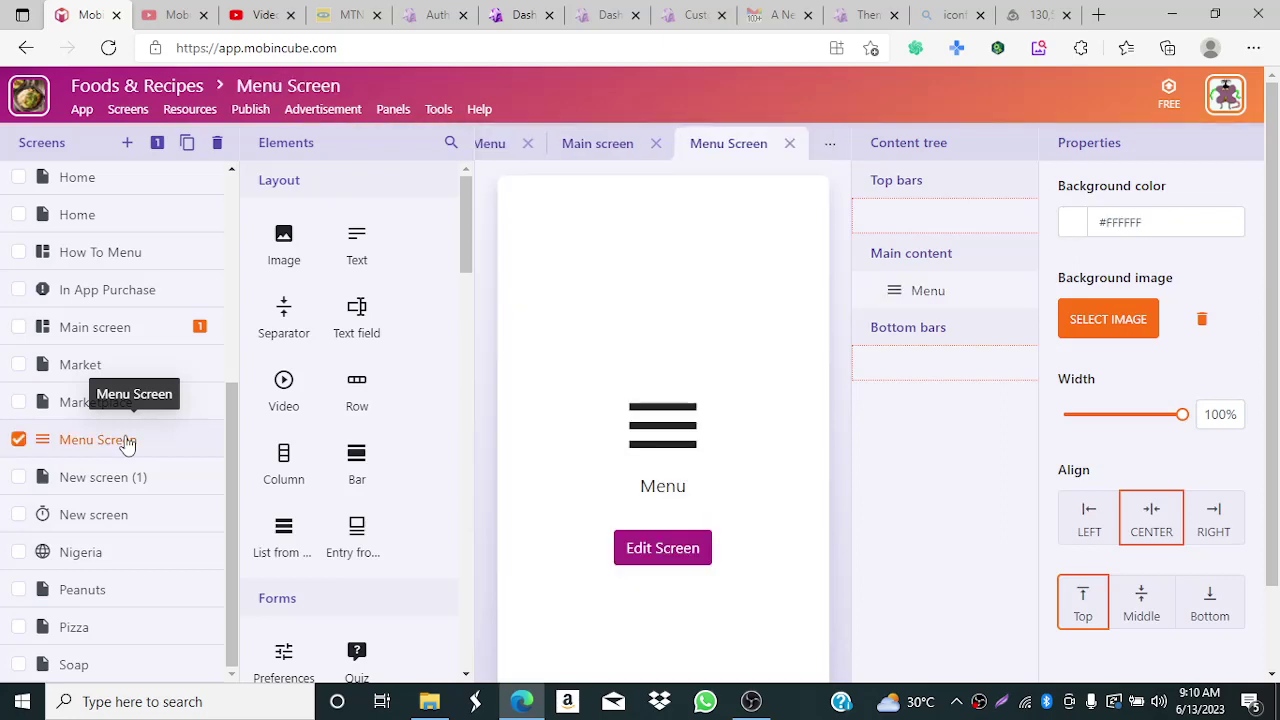
{"action": "left_click", "coordinate": [643, 549]}
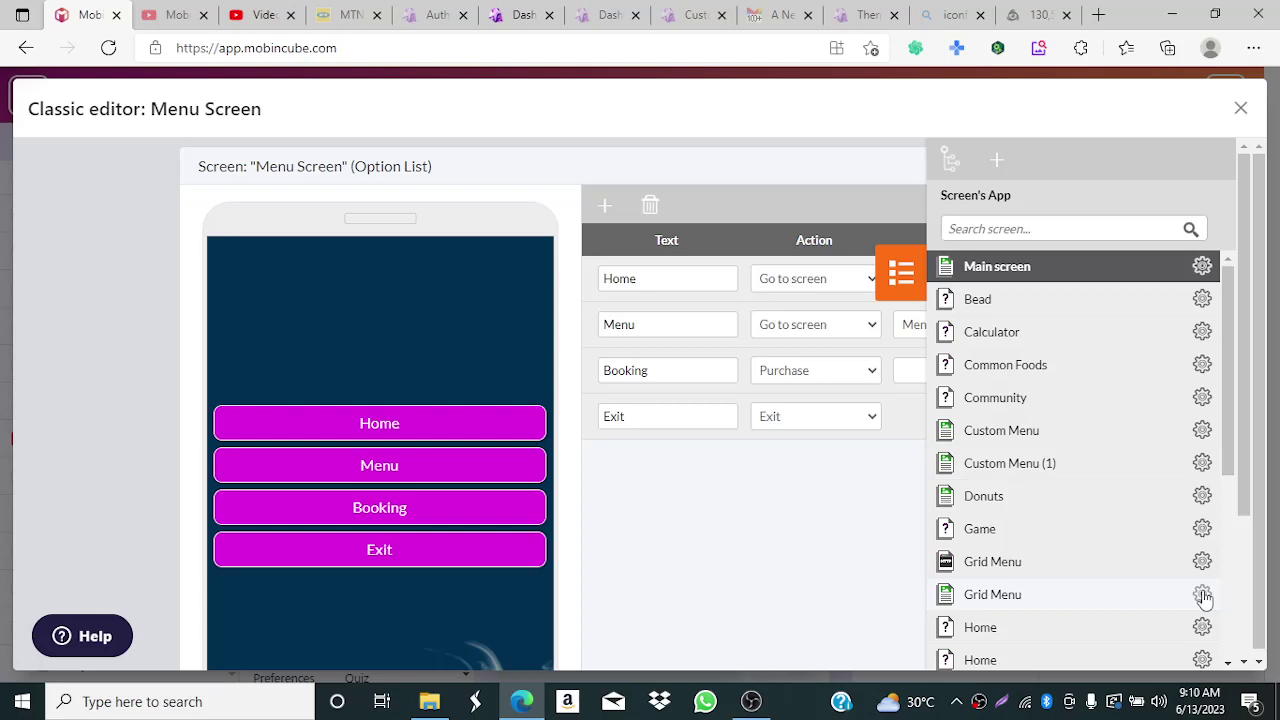
{"action": "left_click", "coordinate": [1202, 594]}
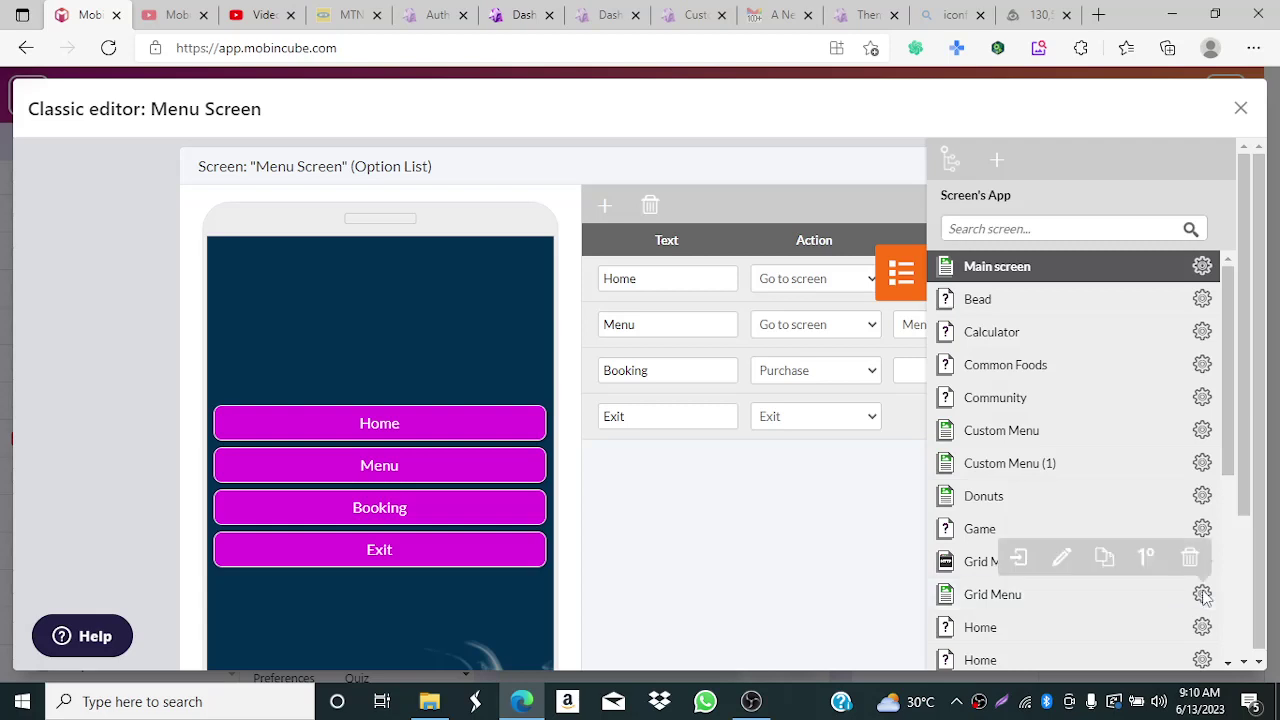
{"action": "left_click", "coordinate": [1020, 557]}
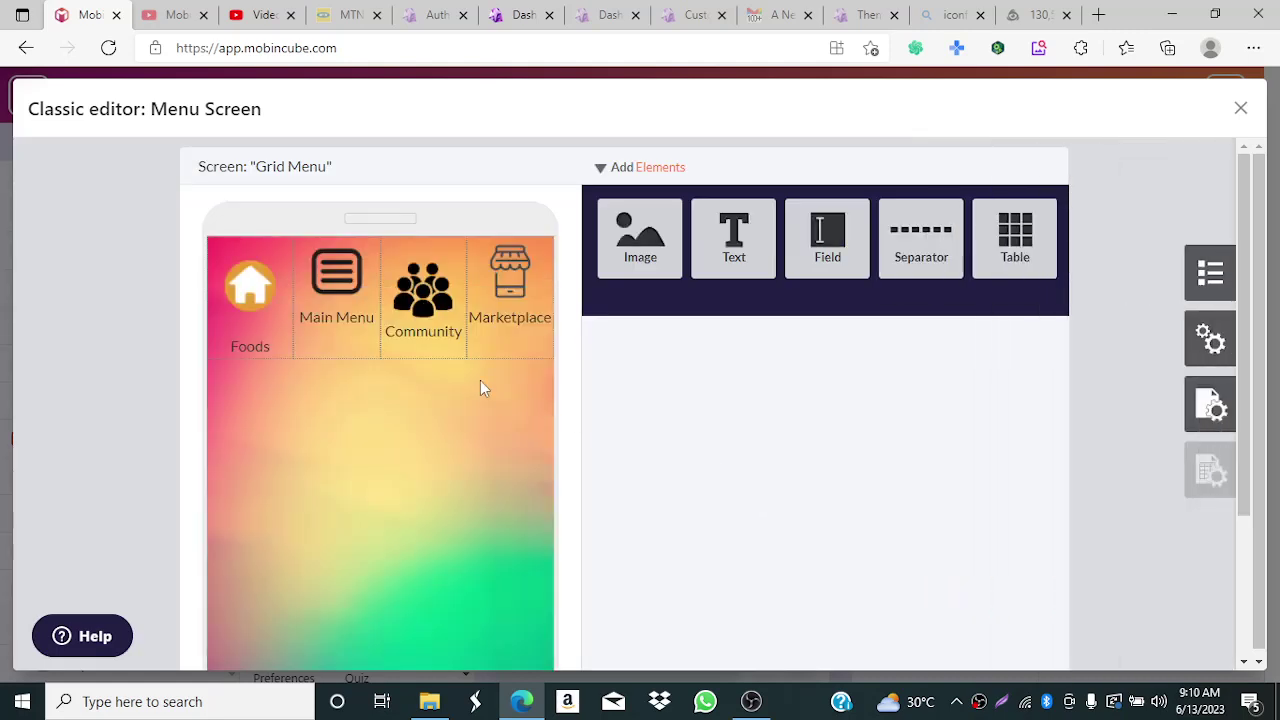
- Copy the four-column table and paste three duplicates below it, and close the classic editor
{"action": "mouse_move", "coordinate": [423, 340]}
{"action": "left_click", "coordinate": [387, 256]}
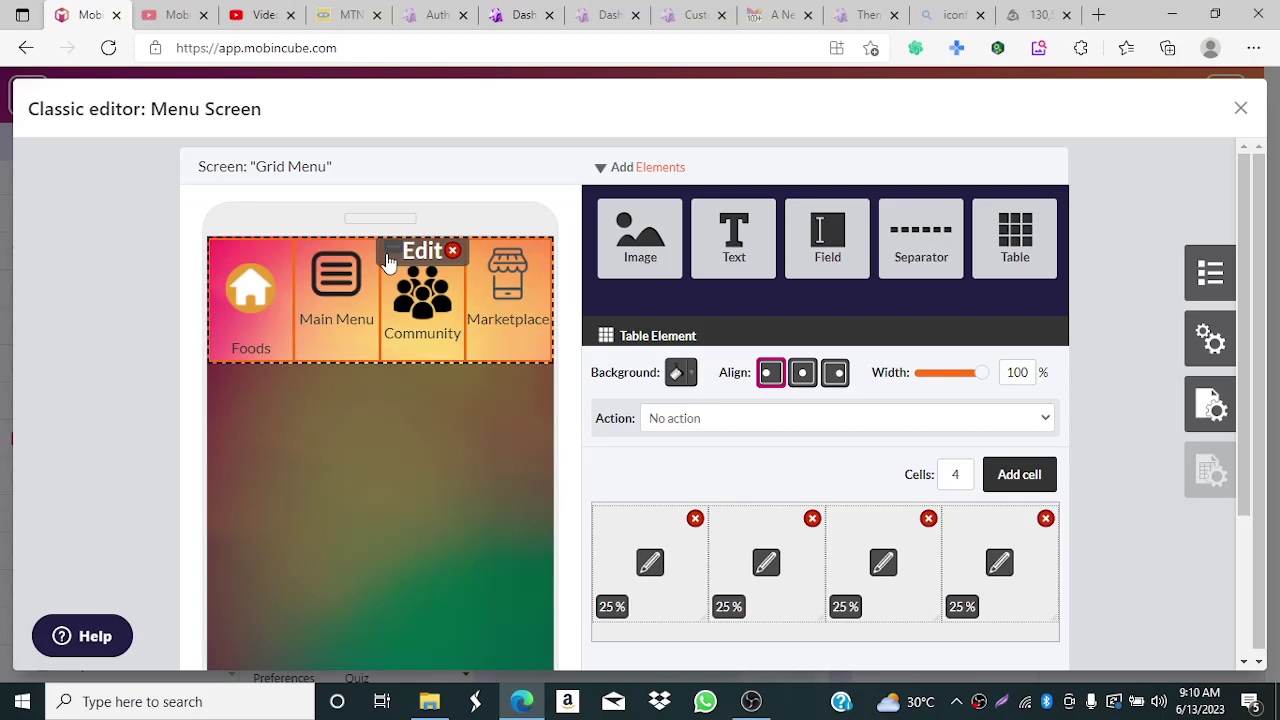
{"action": "left_click", "coordinate": [402, 428]}
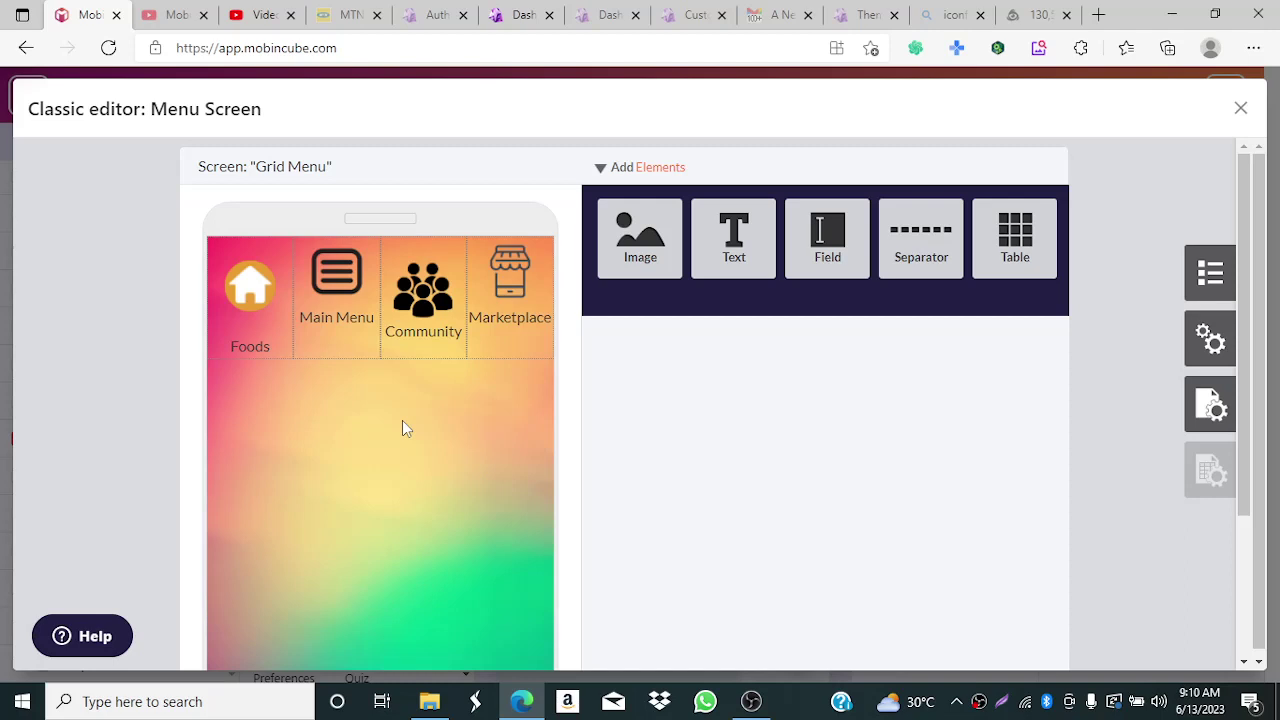
{"action": "key", "text": "ctrl+v"}
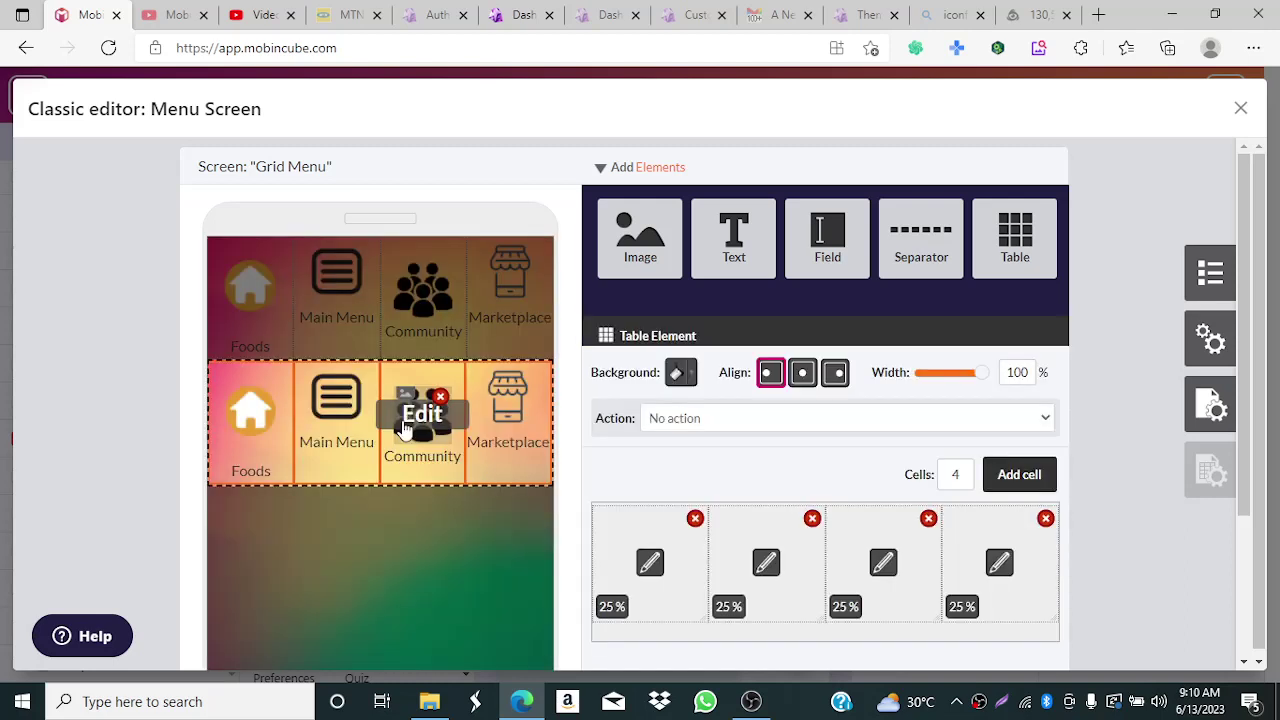
{"action": "key", "text": "ctrl+v"}
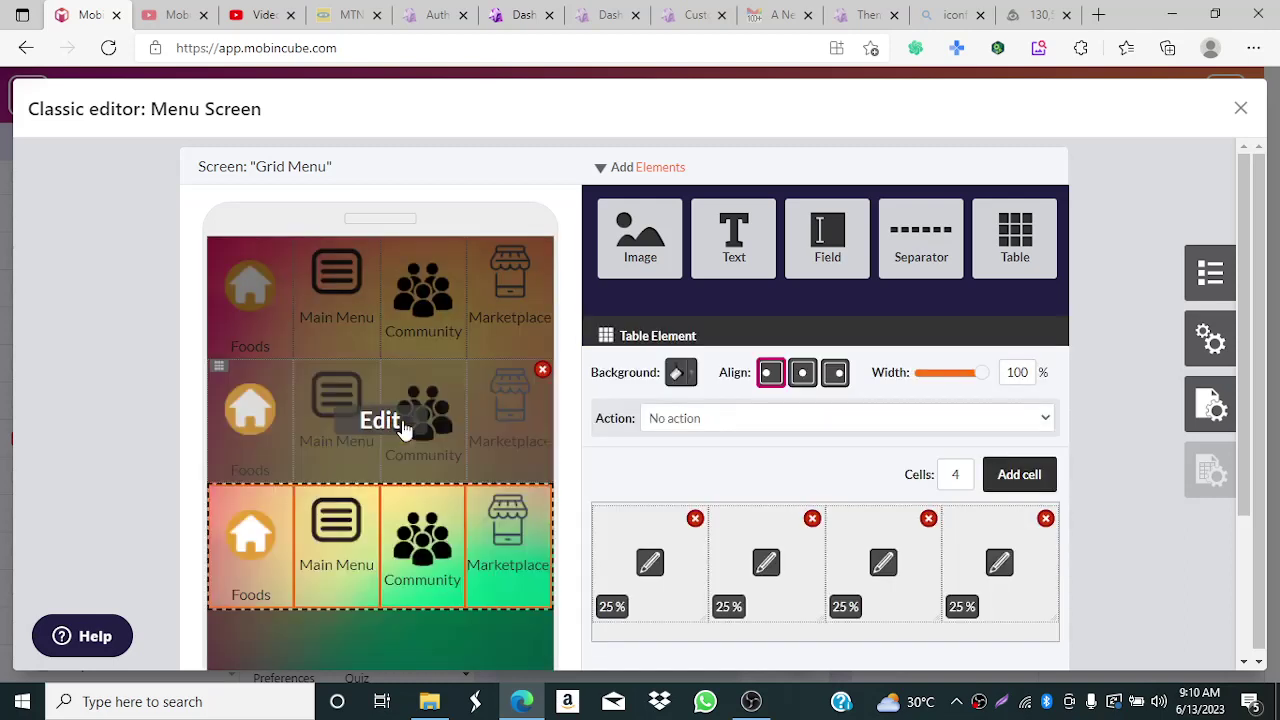
{"action": "key", "text": "ctrl+v"}
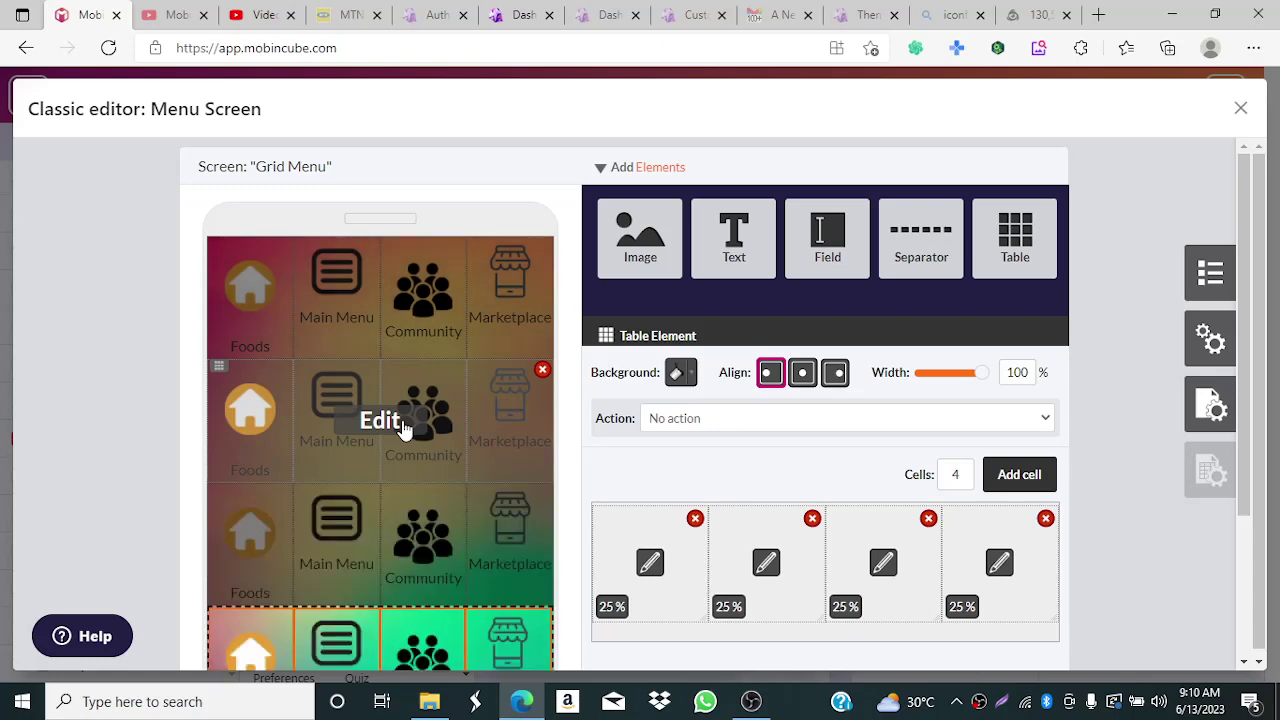
{"action": "left_click", "coordinate": [574, 327]}
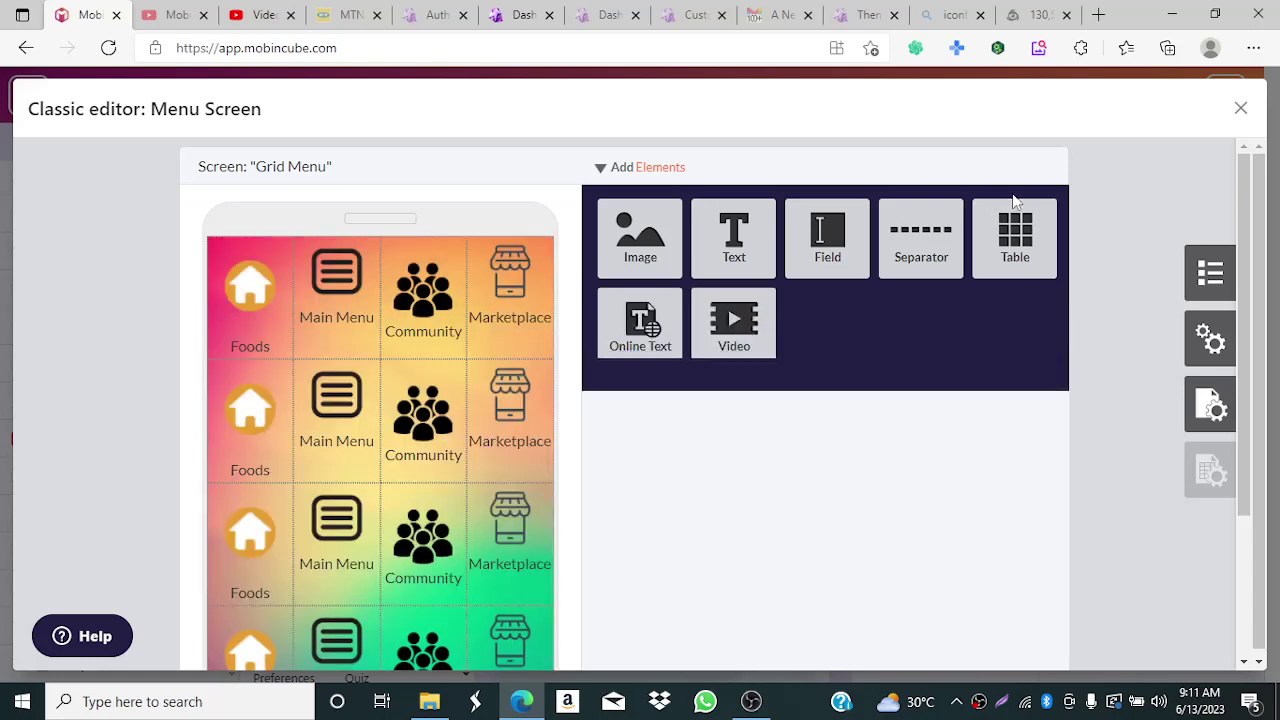
{"action": "left_click", "coordinate": [1240, 108]}
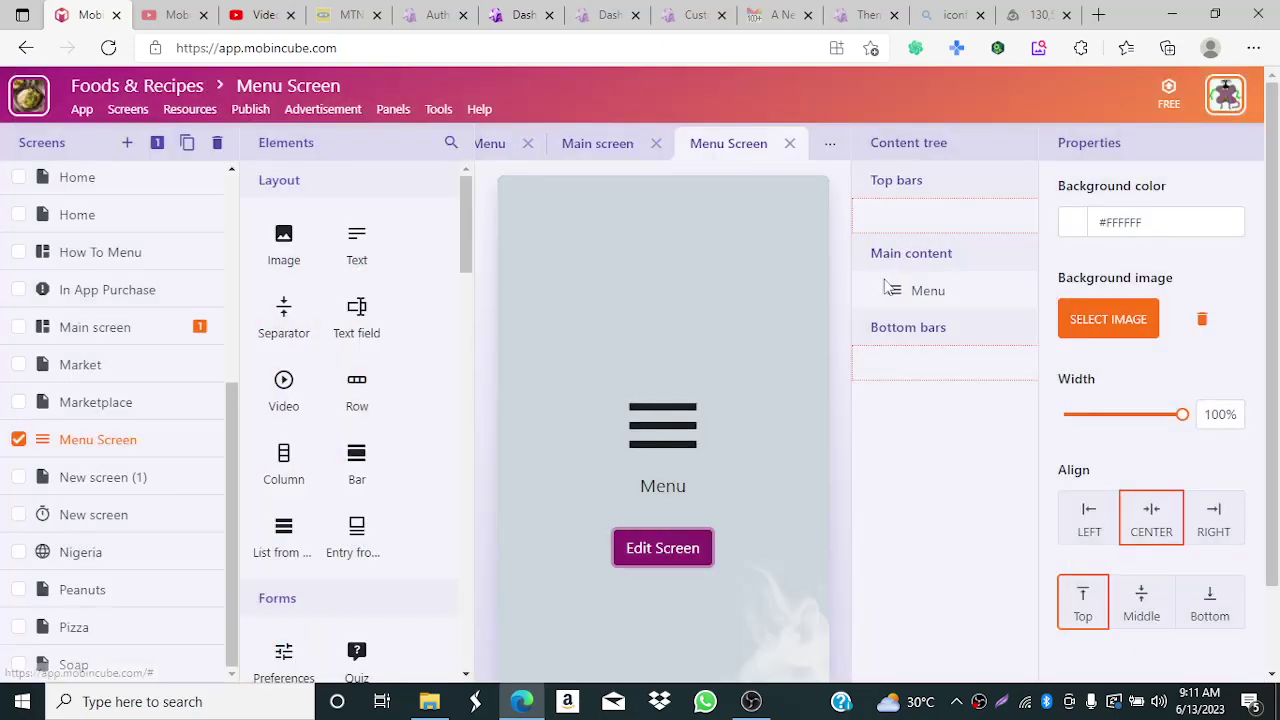
- Close and reopen the Foods & Recipes app to reload it, and open its custom Grid Menu screen
{"action": "scroll", "coordinate": [228, 360], "scroll_direction": "up", "scroll_amount": 1}
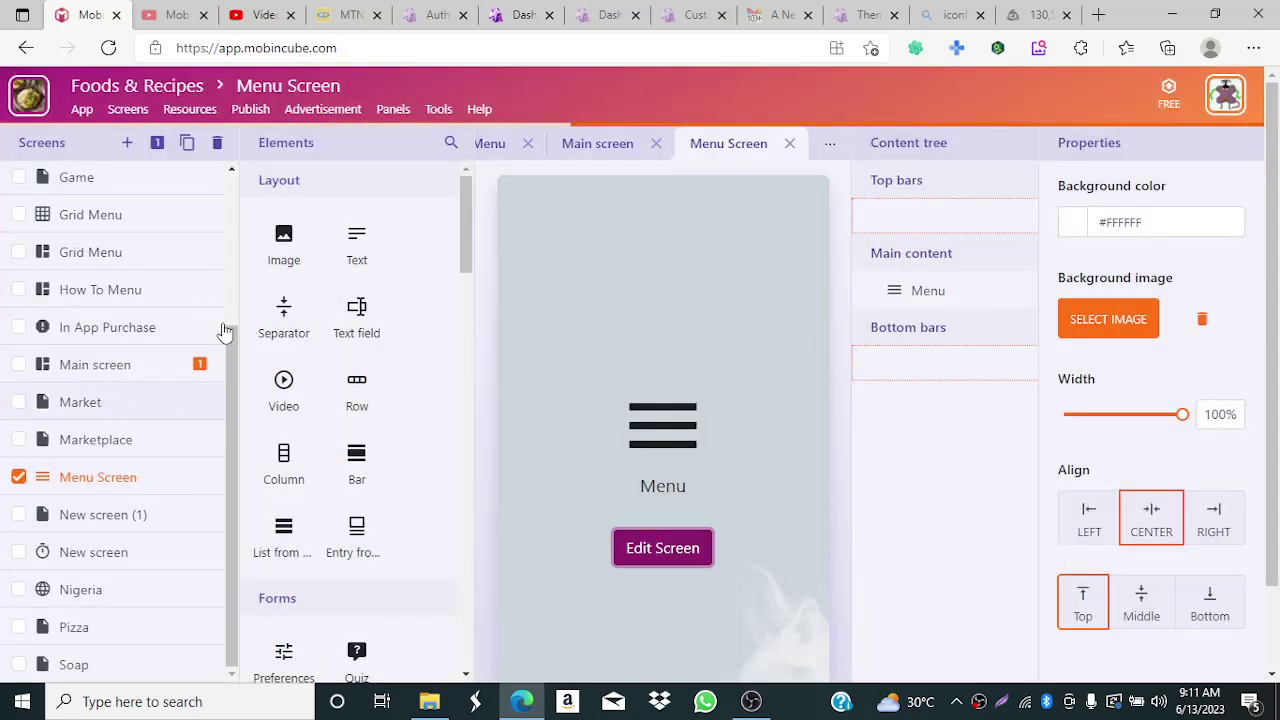
{"action": "left_click", "coordinate": [164, 231]}
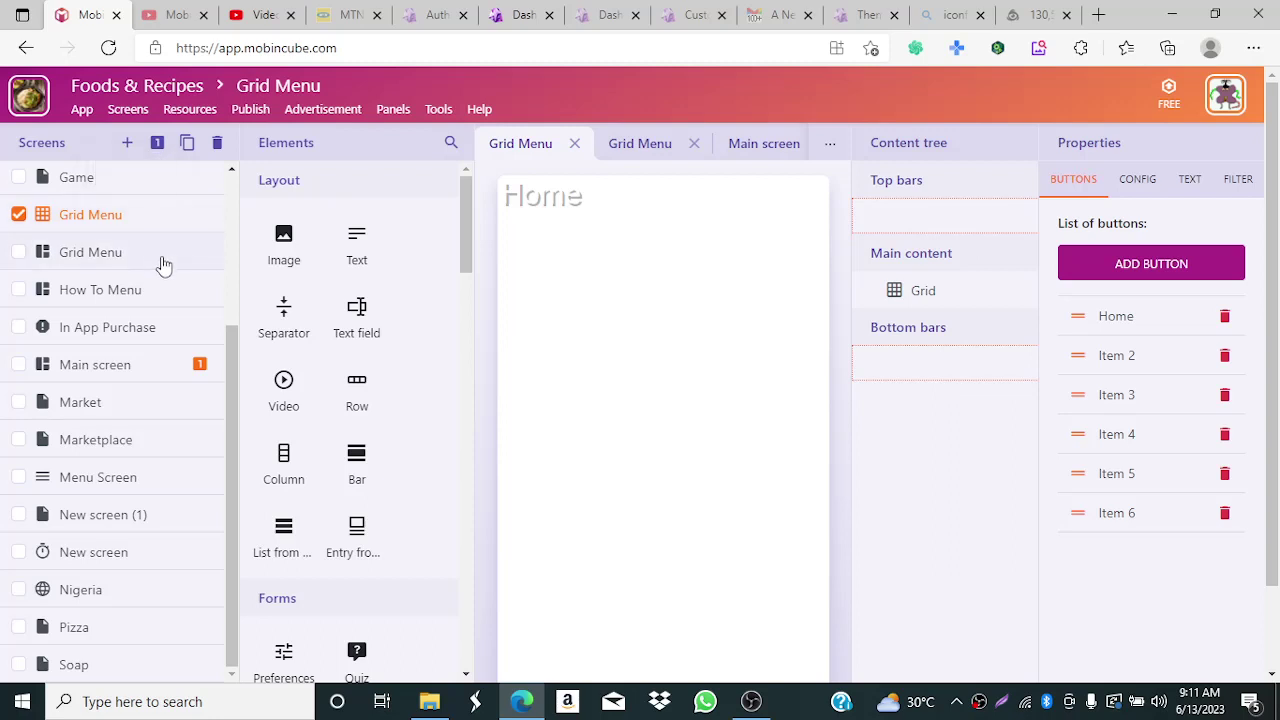
{"action": "left_click", "coordinate": [162, 264]}
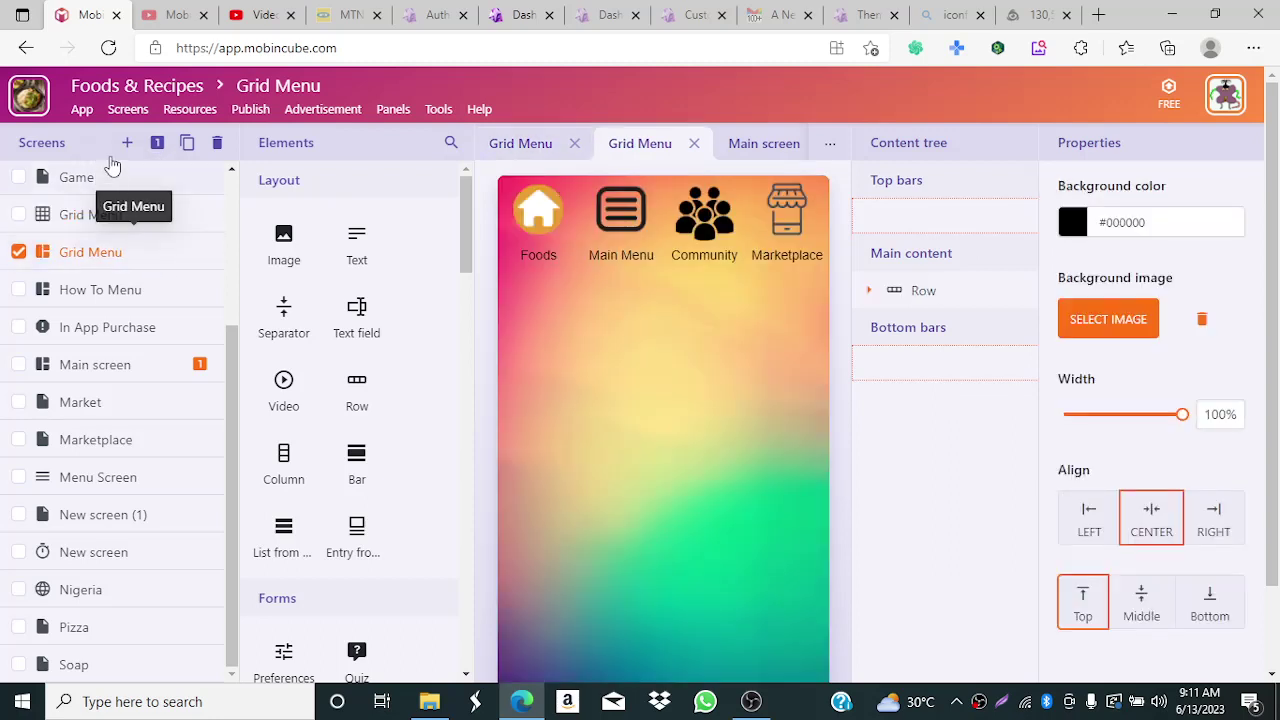
{"action": "left_click", "coordinate": [84, 112]}
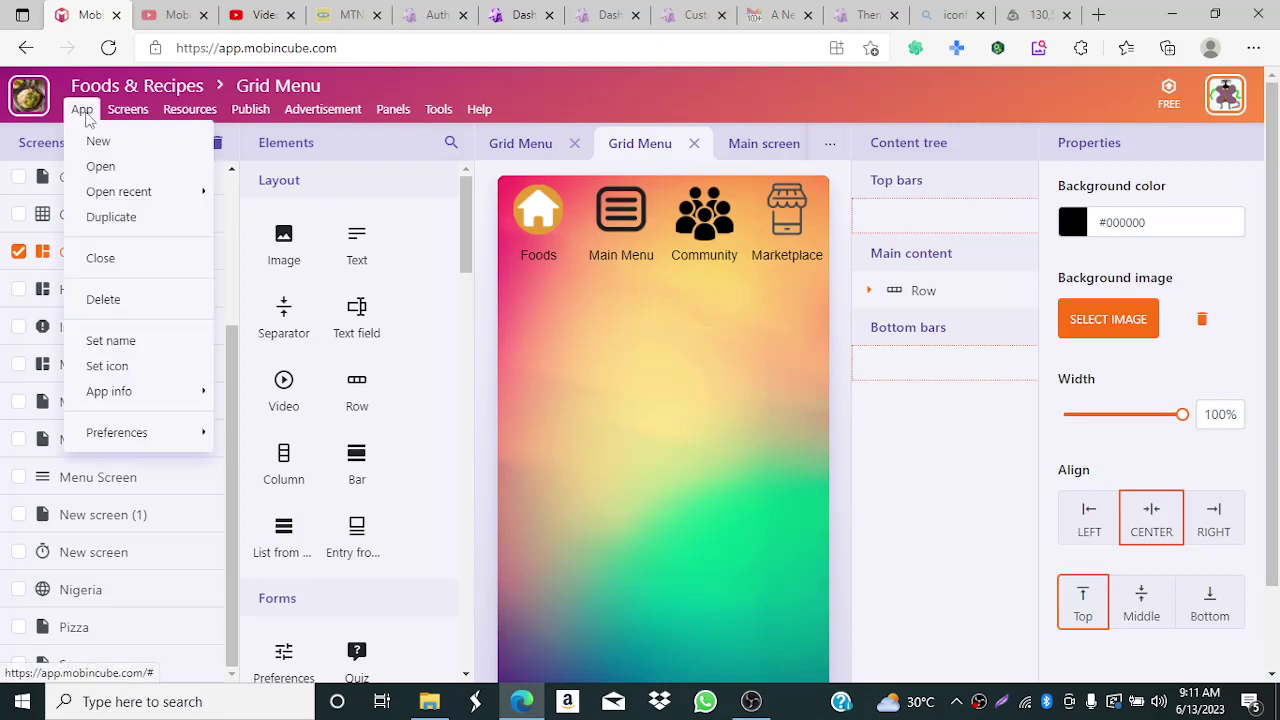
{"action": "left_click", "coordinate": [128, 262]}
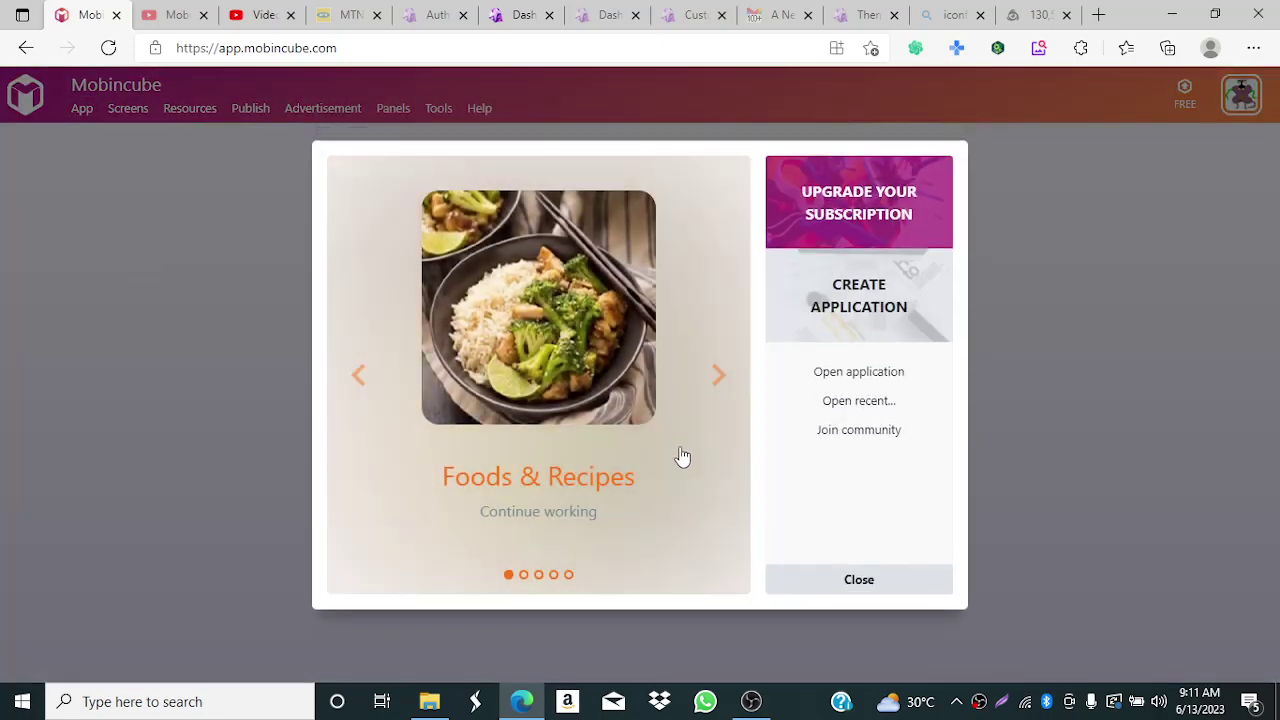
{"action": "left_click", "coordinate": [586, 482]}
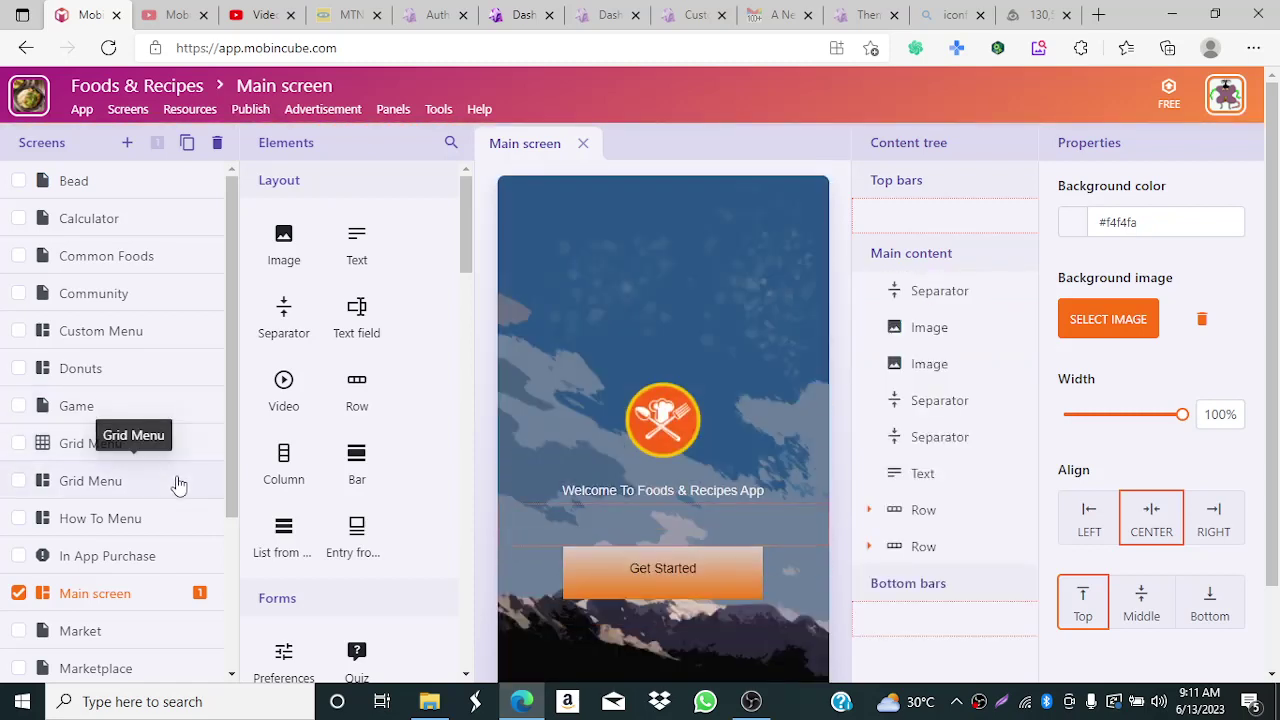
{"action": "left_click", "coordinate": [178, 485]}
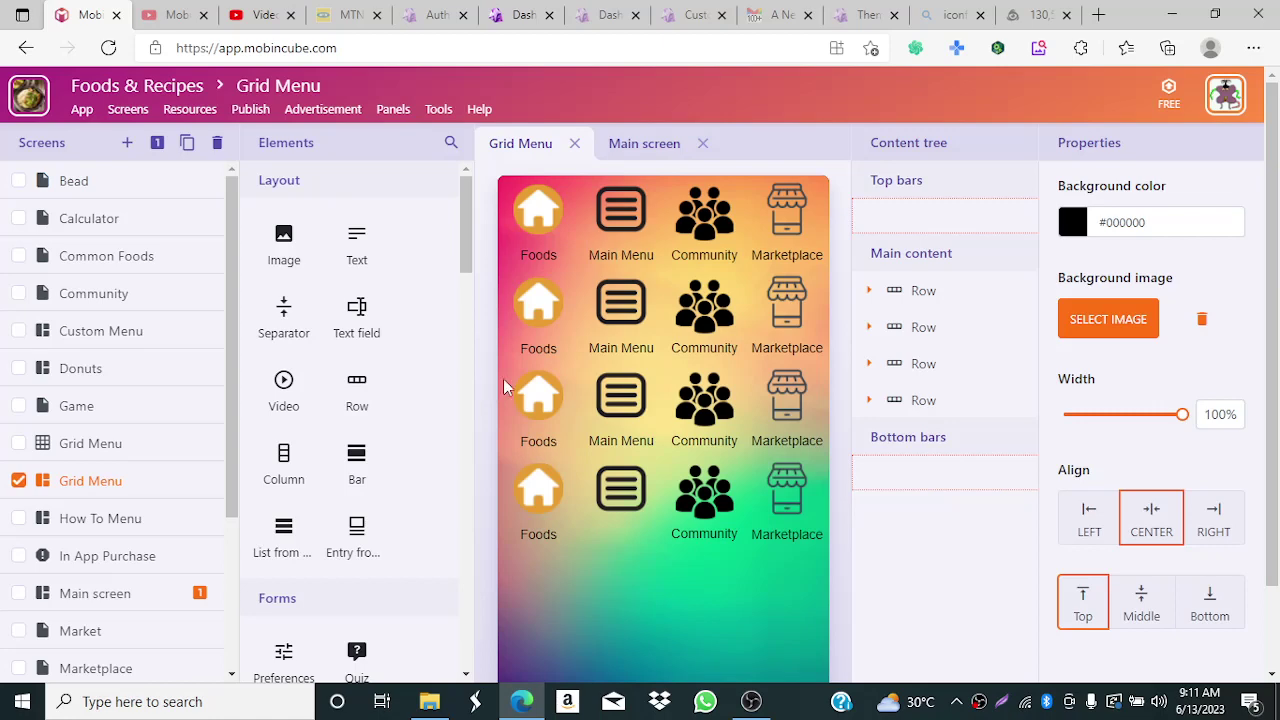
- Set the image of the second row's Foods icon to the local resource 6976890.png
{"action": "left_click", "coordinate": [538, 311]}
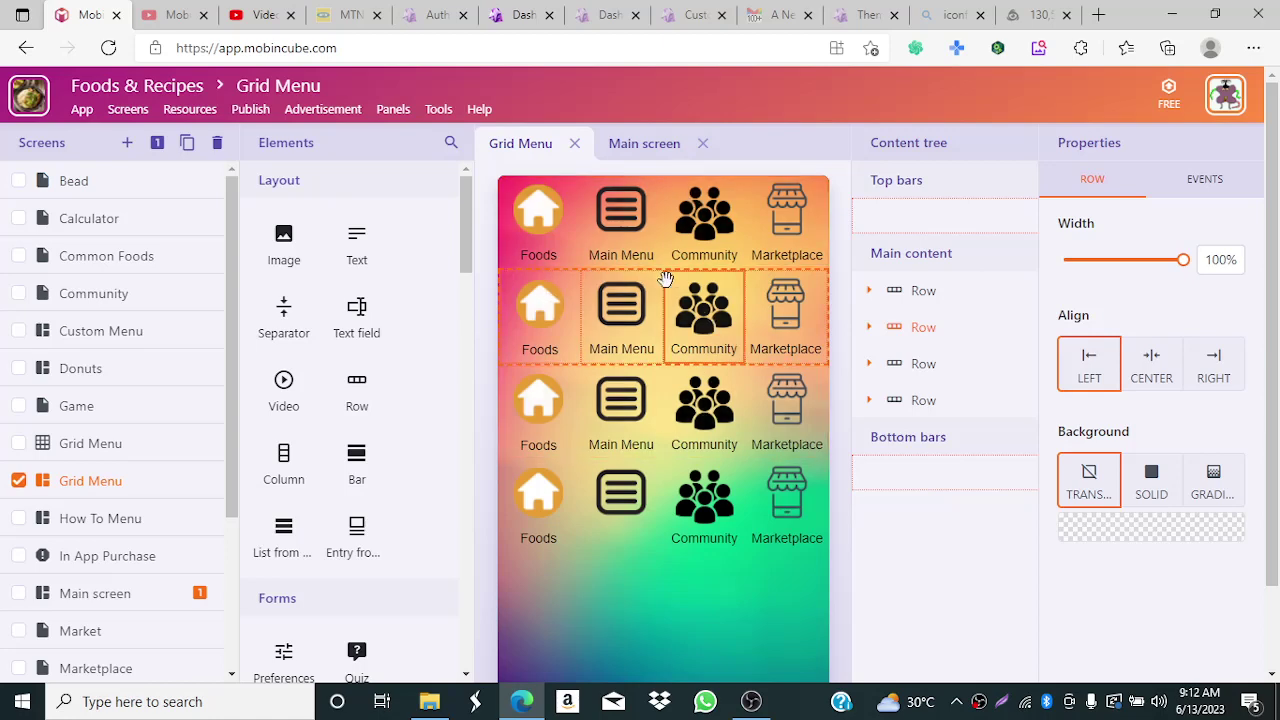
{"action": "left_click", "coordinate": [541, 315]}
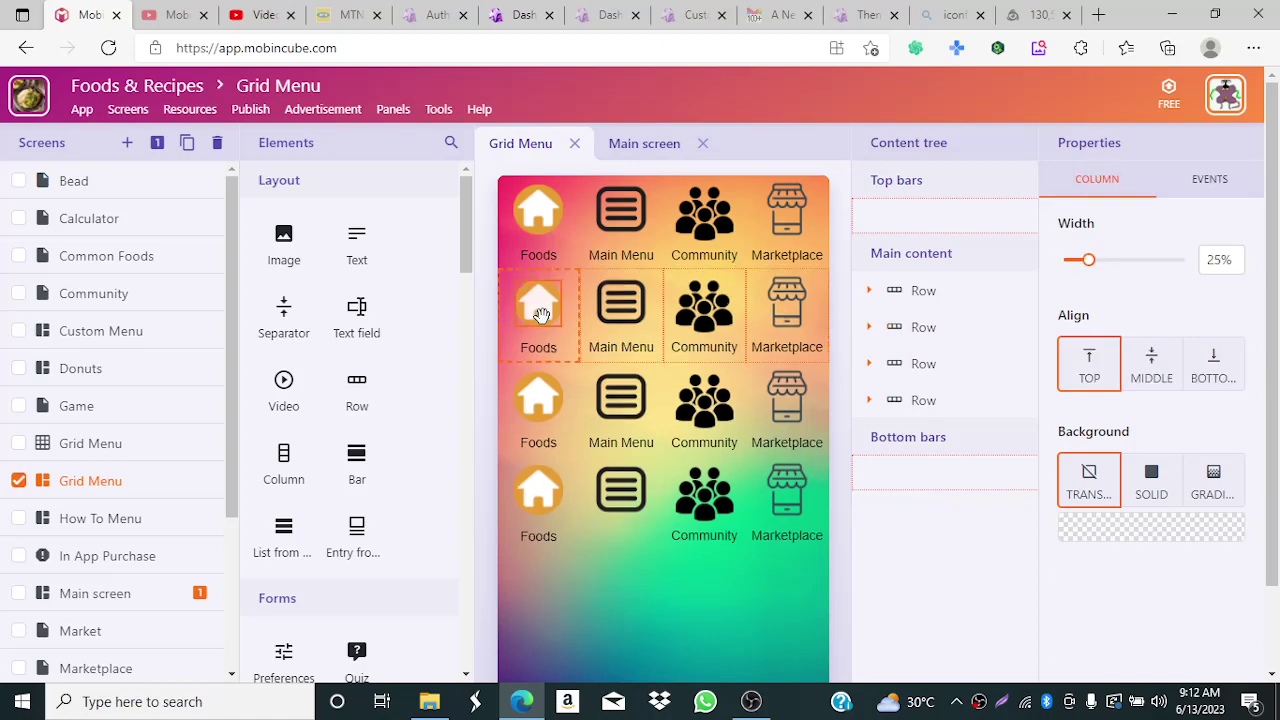
{"action": "left_click", "coordinate": [541, 315]}
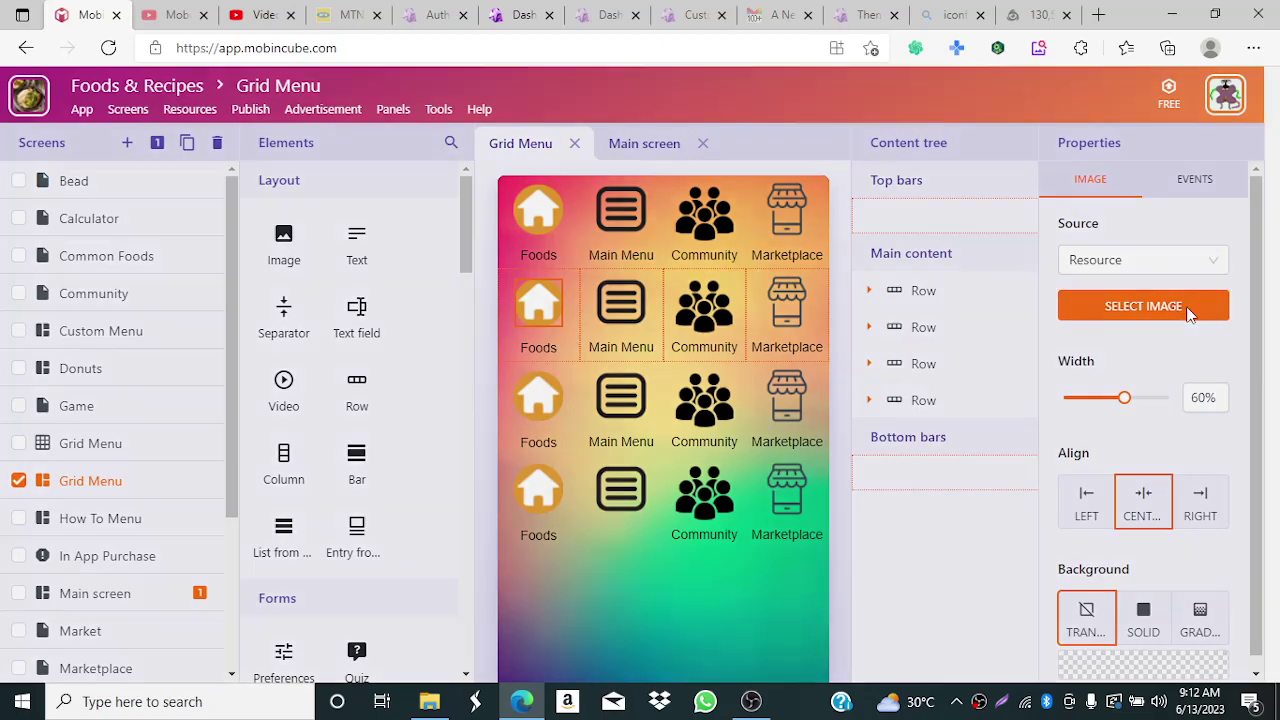
{"action": "left_click", "coordinate": [1188, 310]}
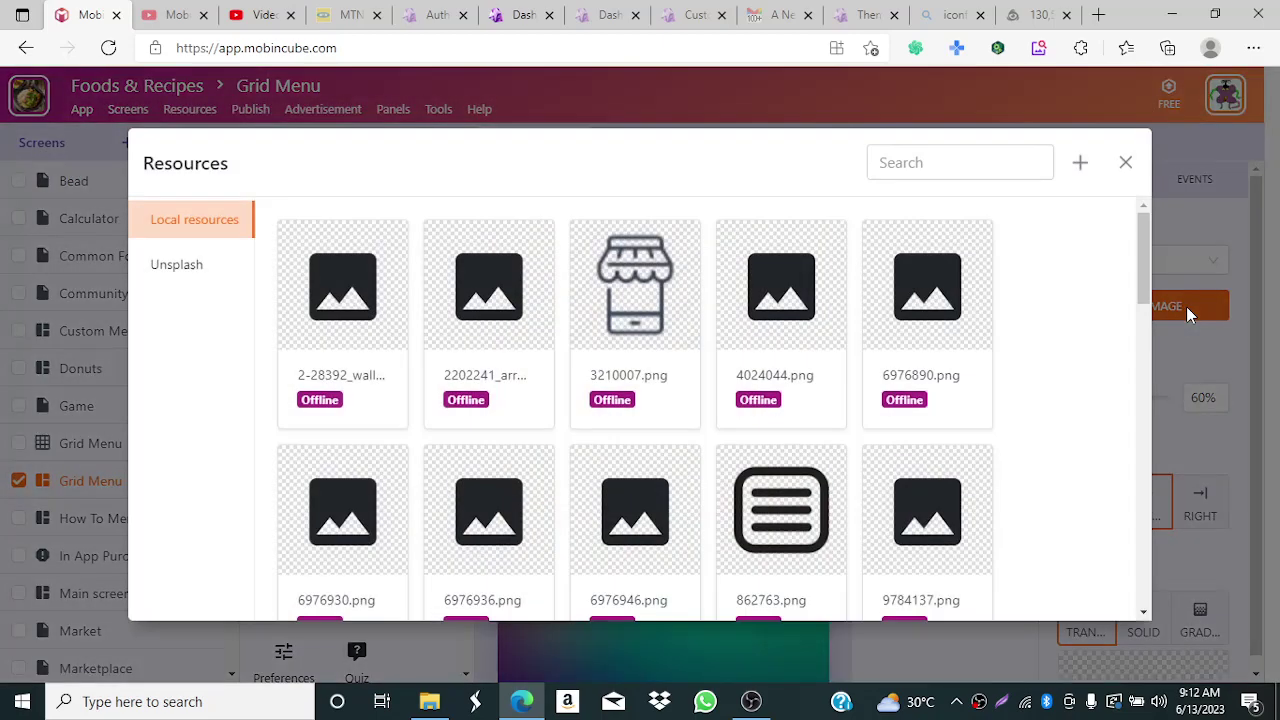
{"action": "left_click", "coordinate": [943, 320]}
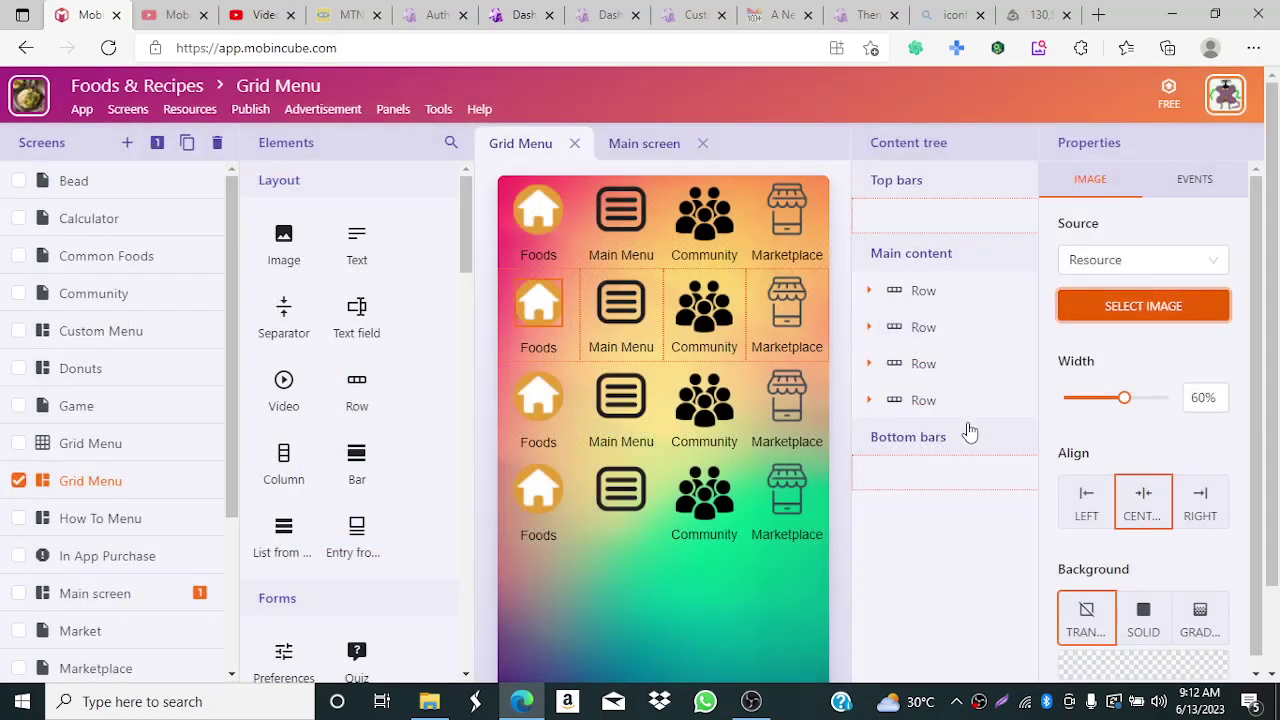
- Set the image of the second row's Main Menu icon to the local resource 6976930.png
{"action": "left_click", "coordinate": [630, 322]}
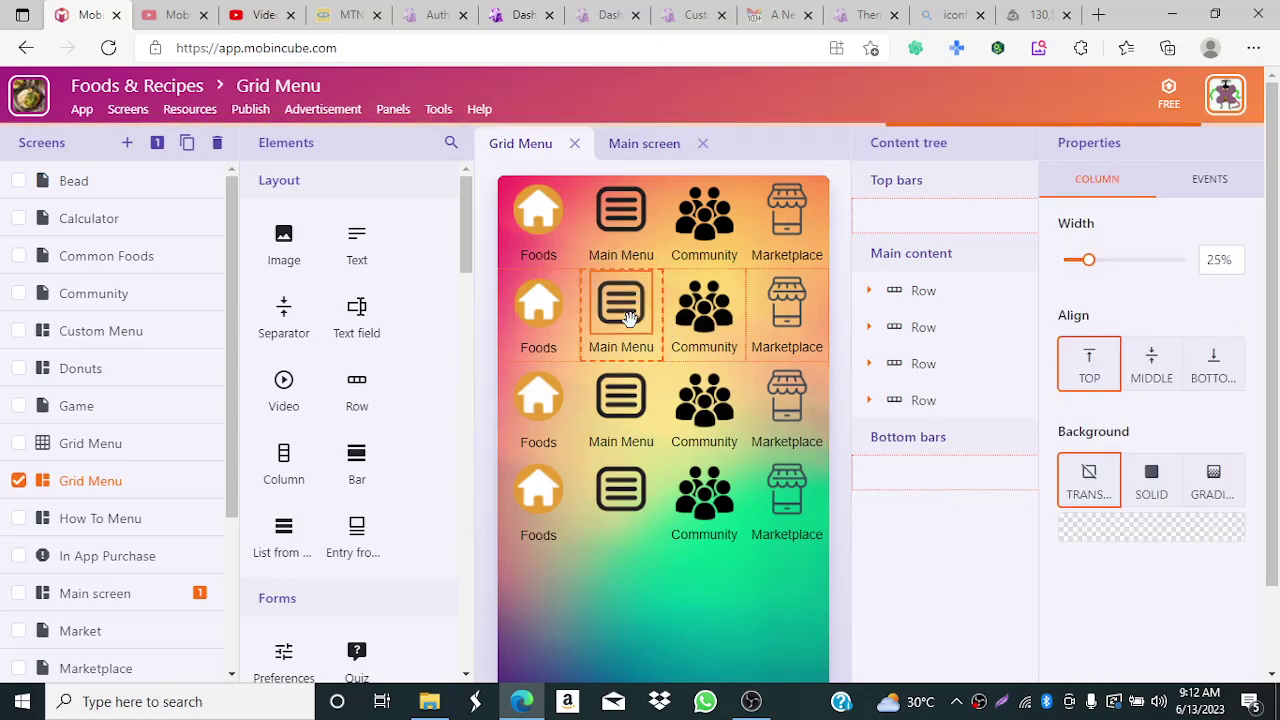
{"action": "left_click", "coordinate": [628, 318]}
{"action": "left_click", "coordinate": [1143, 306]}
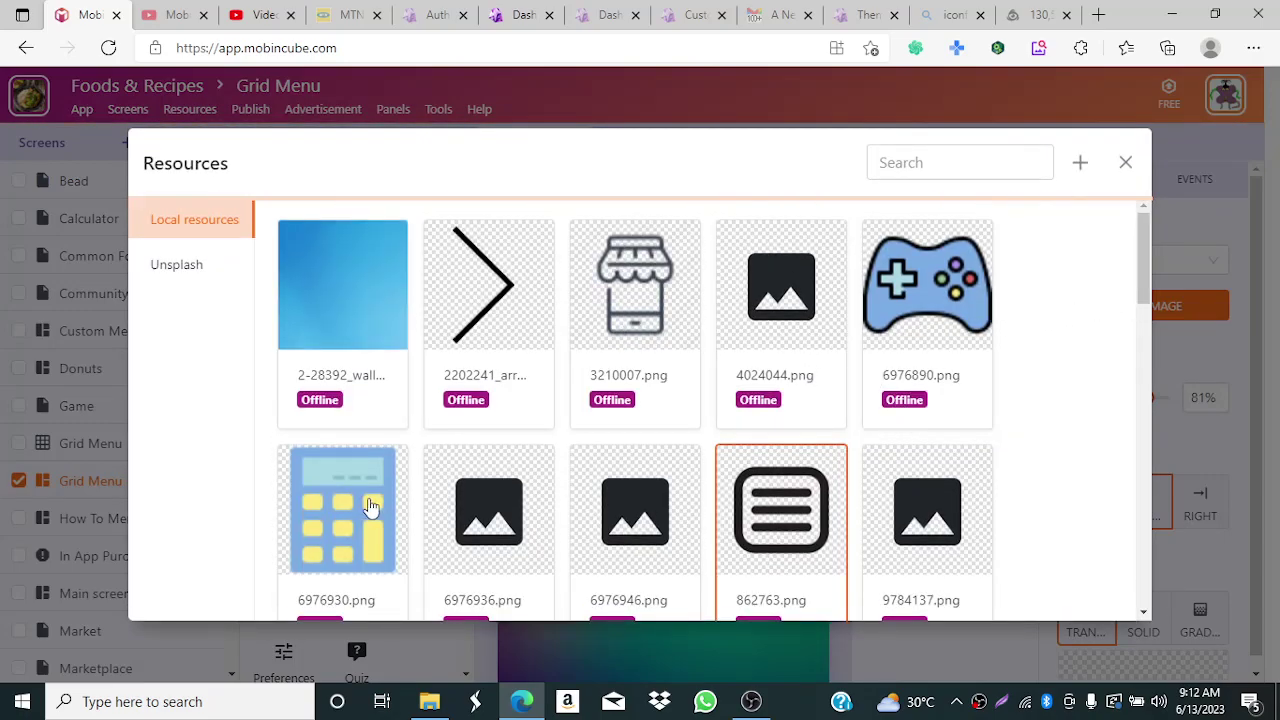
{"action": "left_click", "coordinate": [368, 508]}
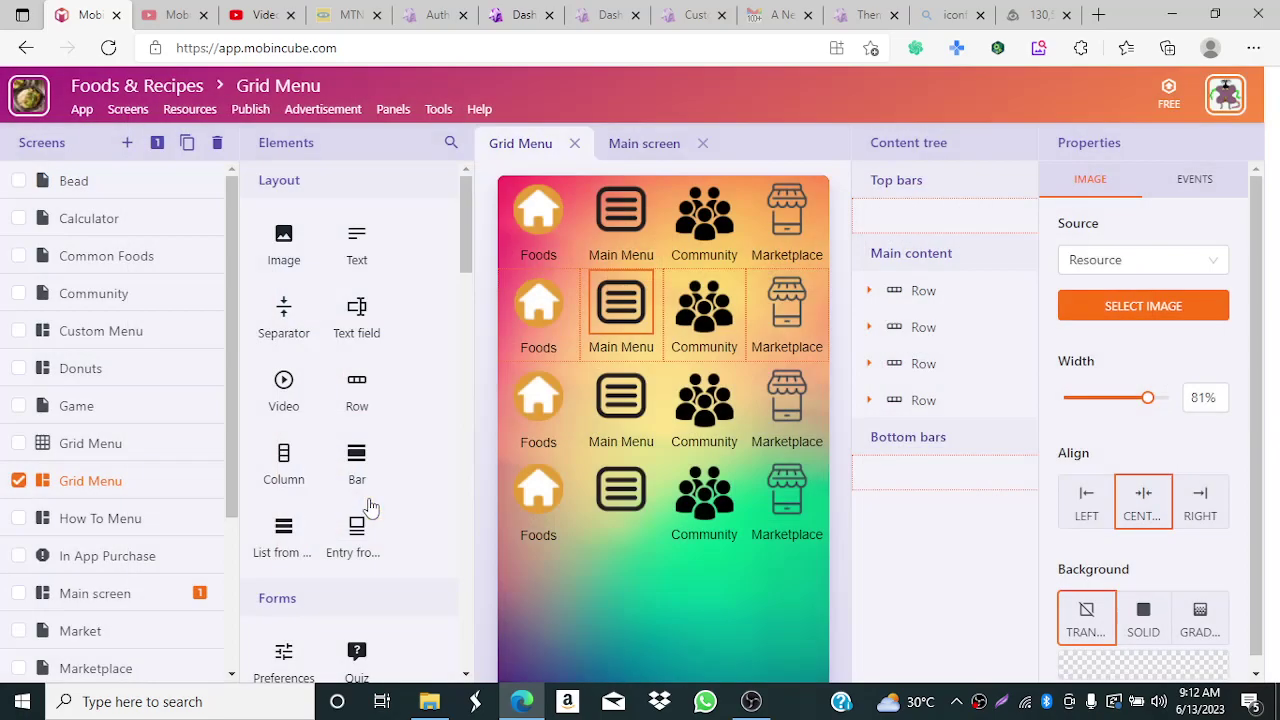
- Set the image of the second row's Community icon to the local resource 4024044.png
{"action": "left_click", "coordinate": [706, 326]}
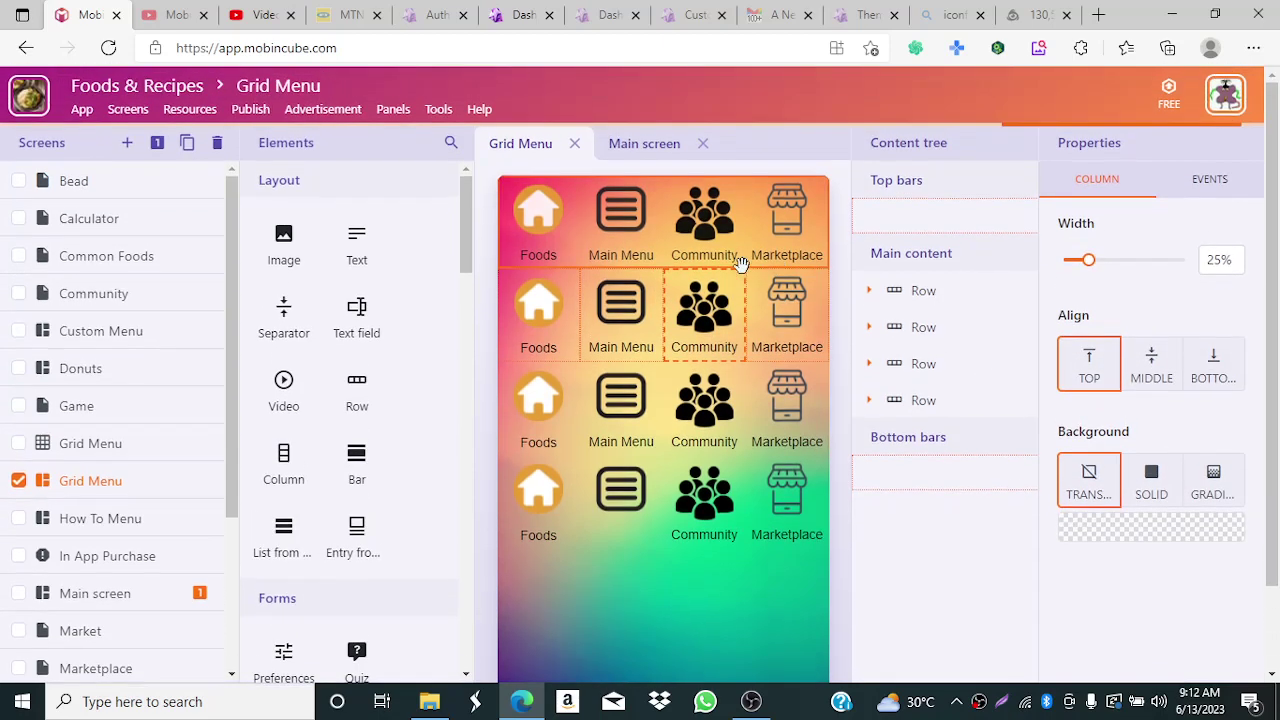
{"action": "left_click", "coordinate": [704, 305]}
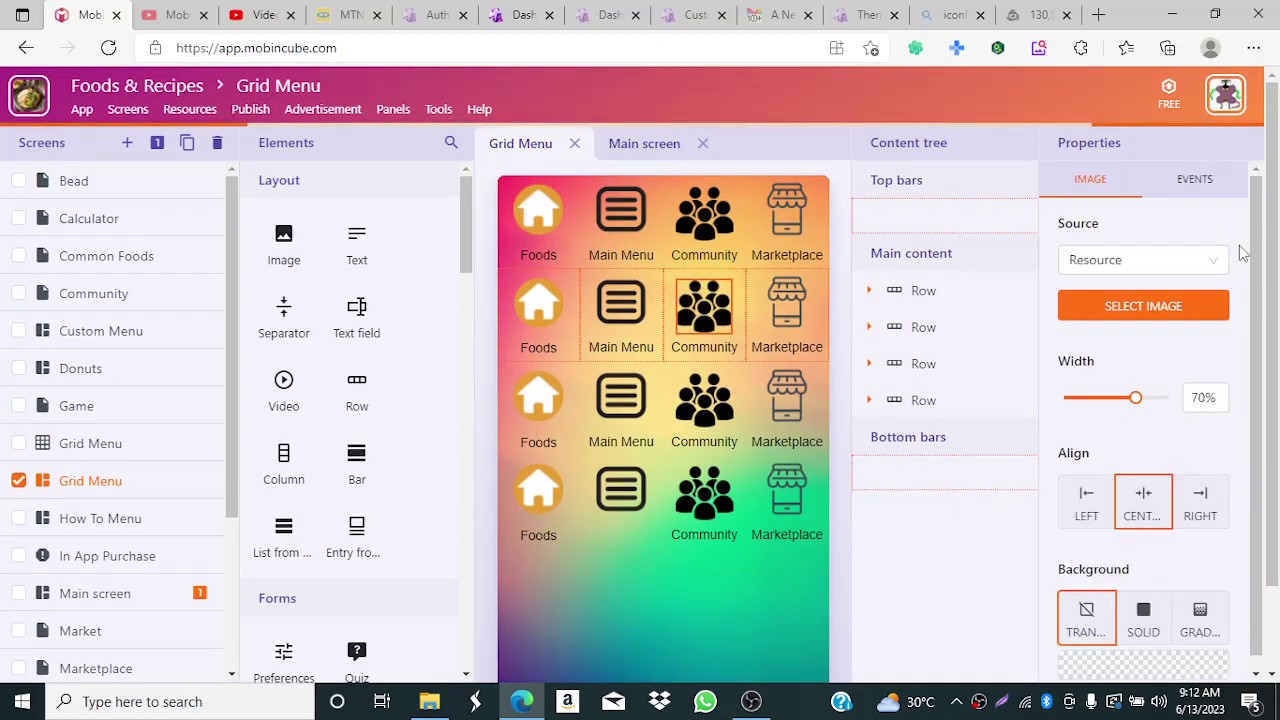
{"action": "left_click", "coordinate": [1152, 305]}
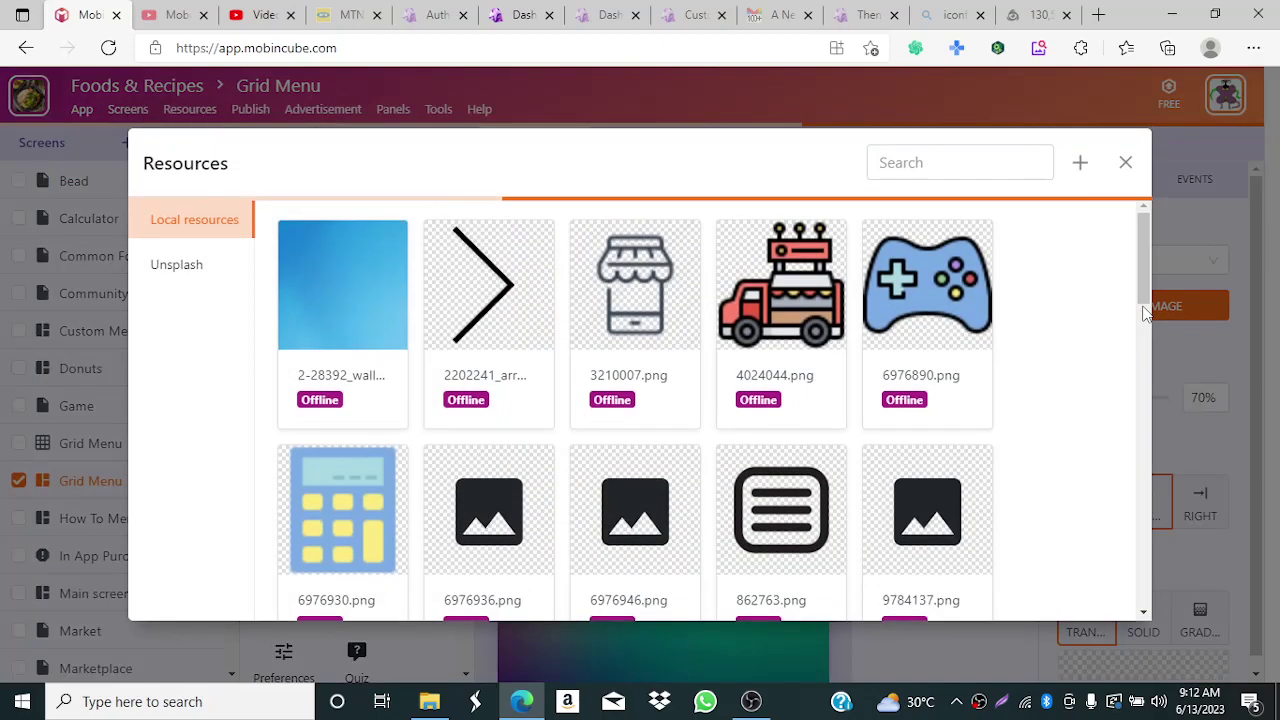
{"action": "left_click", "coordinate": [790, 300]}
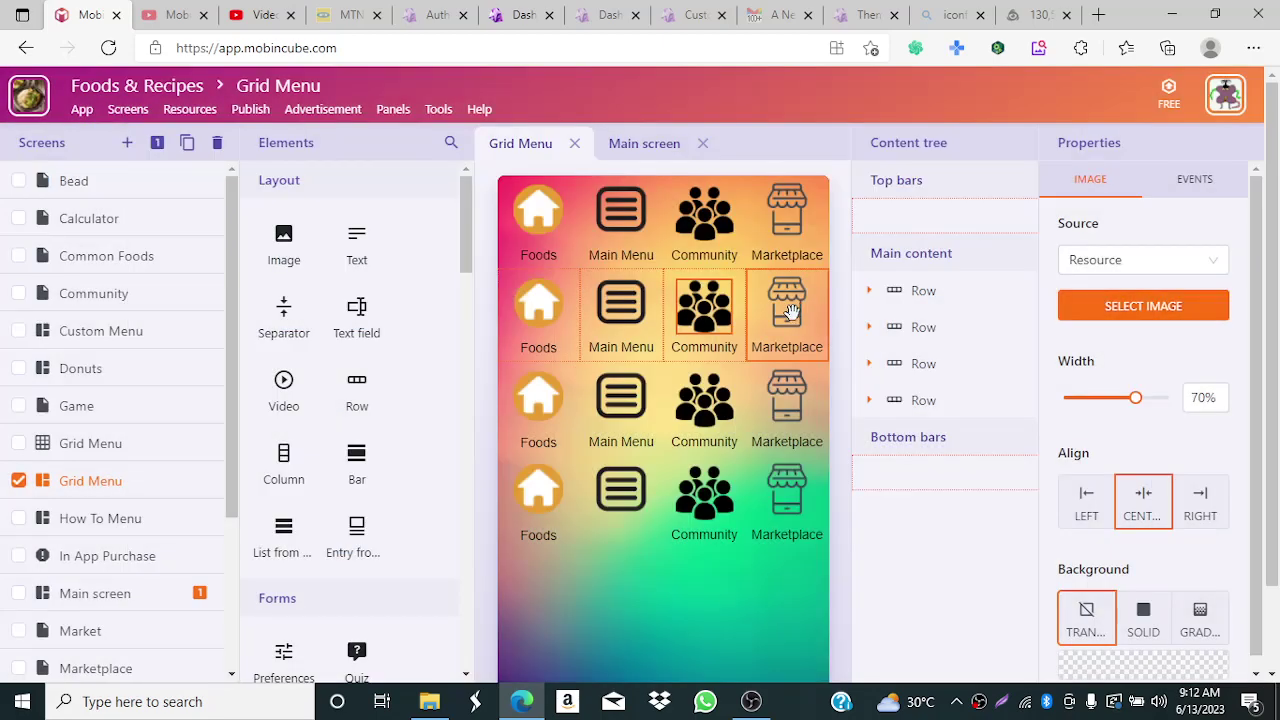
- Set the image of the second row's Marketplace icon to the local resource 6976936.png
{"action": "left_click", "coordinate": [790, 312]}
{"action": "left_click", "coordinate": [790, 312]}
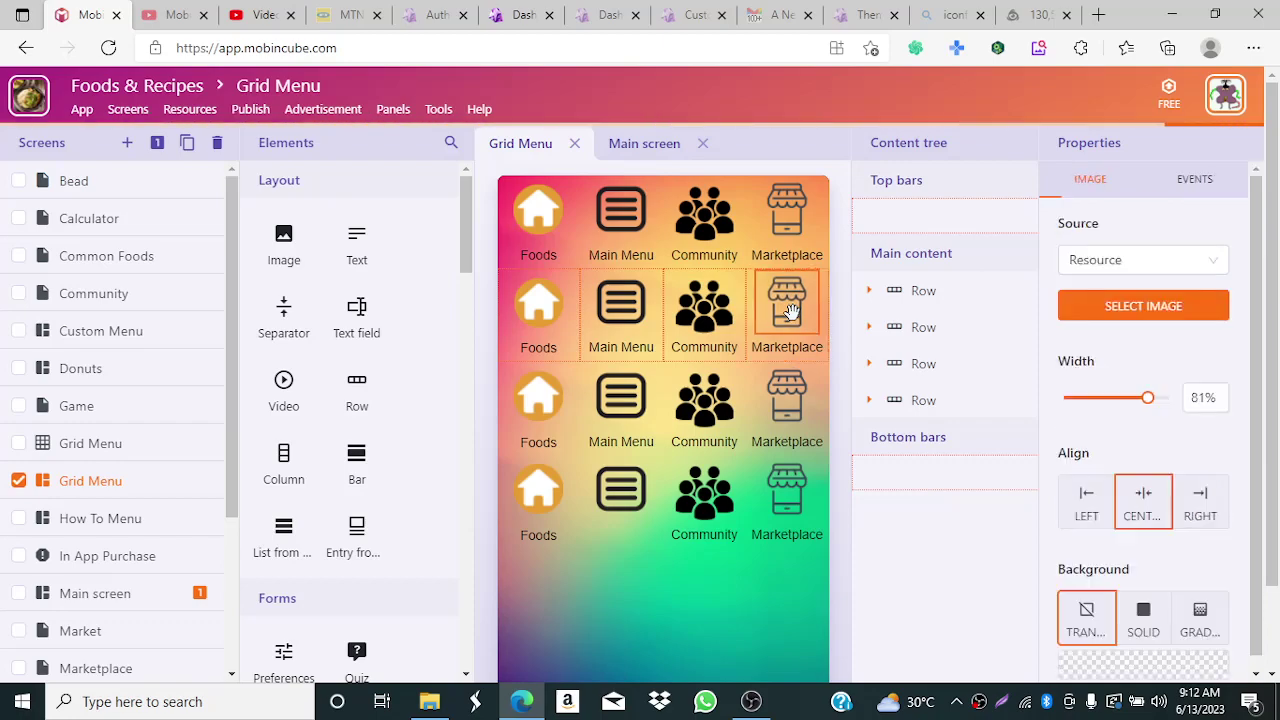
{"action": "left_click", "coordinate": [1135, 309]}
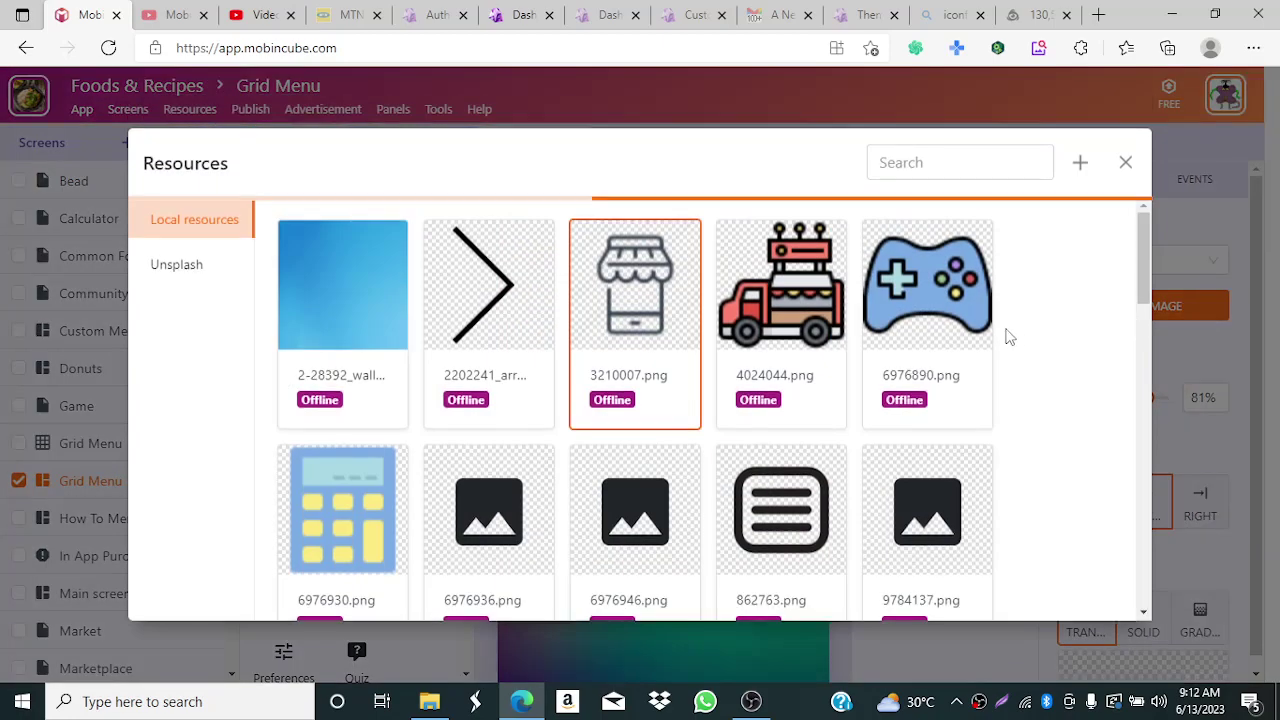
{"action": "key", "text": "Escape"}
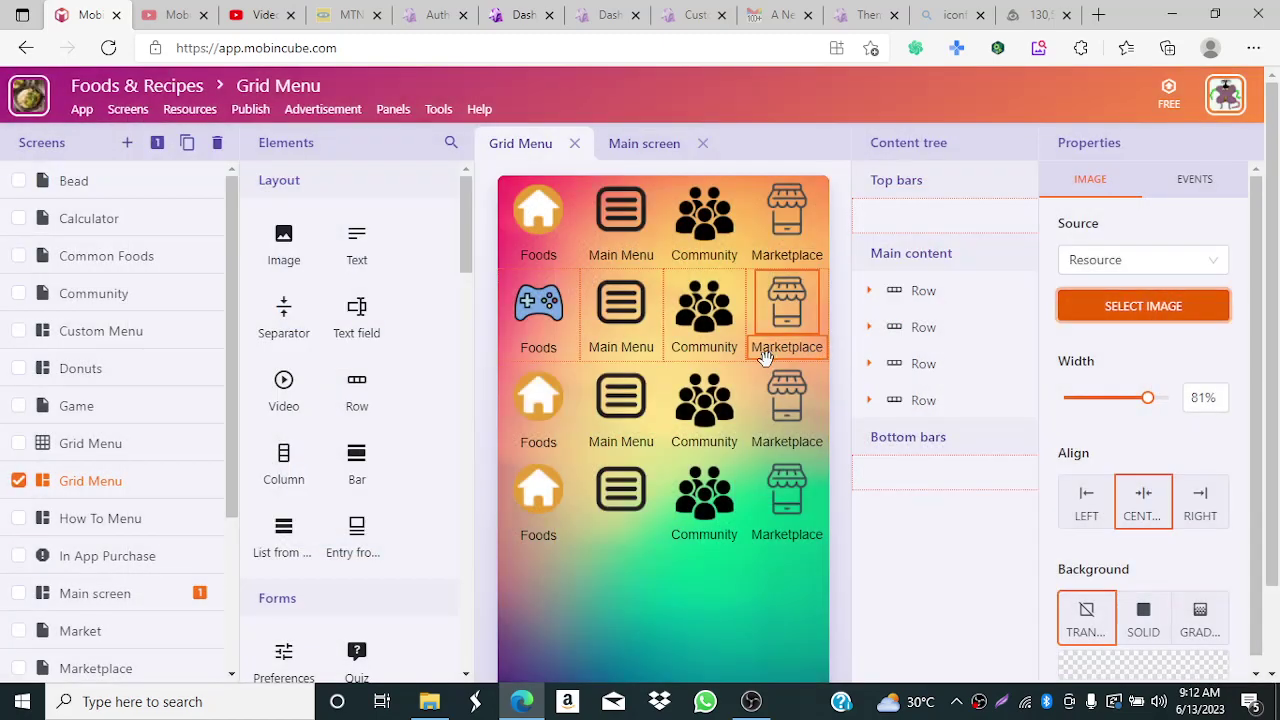
- Set the image of the third row's Foods icon to the local resource 6976946.png
{"action": "left_click", "coordinate": [539, 402]}
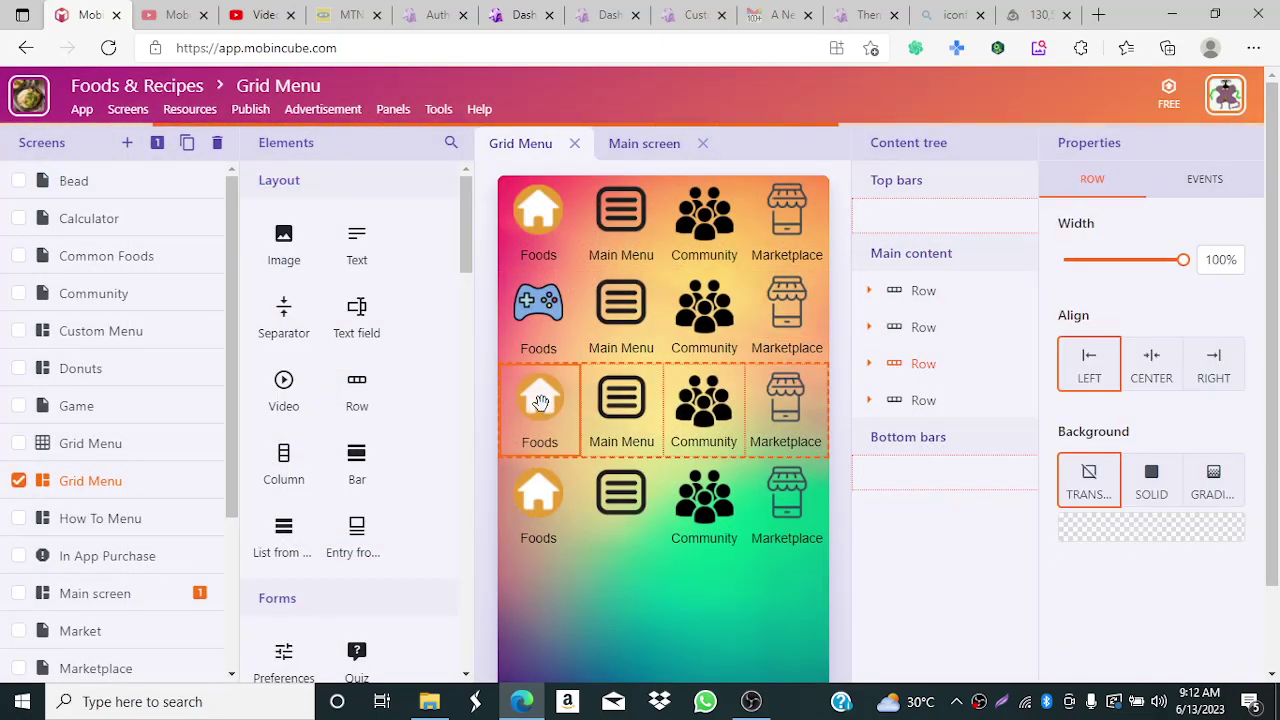
{"action": "left_click", "coordinate": [540, 402]}
{"action": "left_click", "coordinate": [540, 402]}
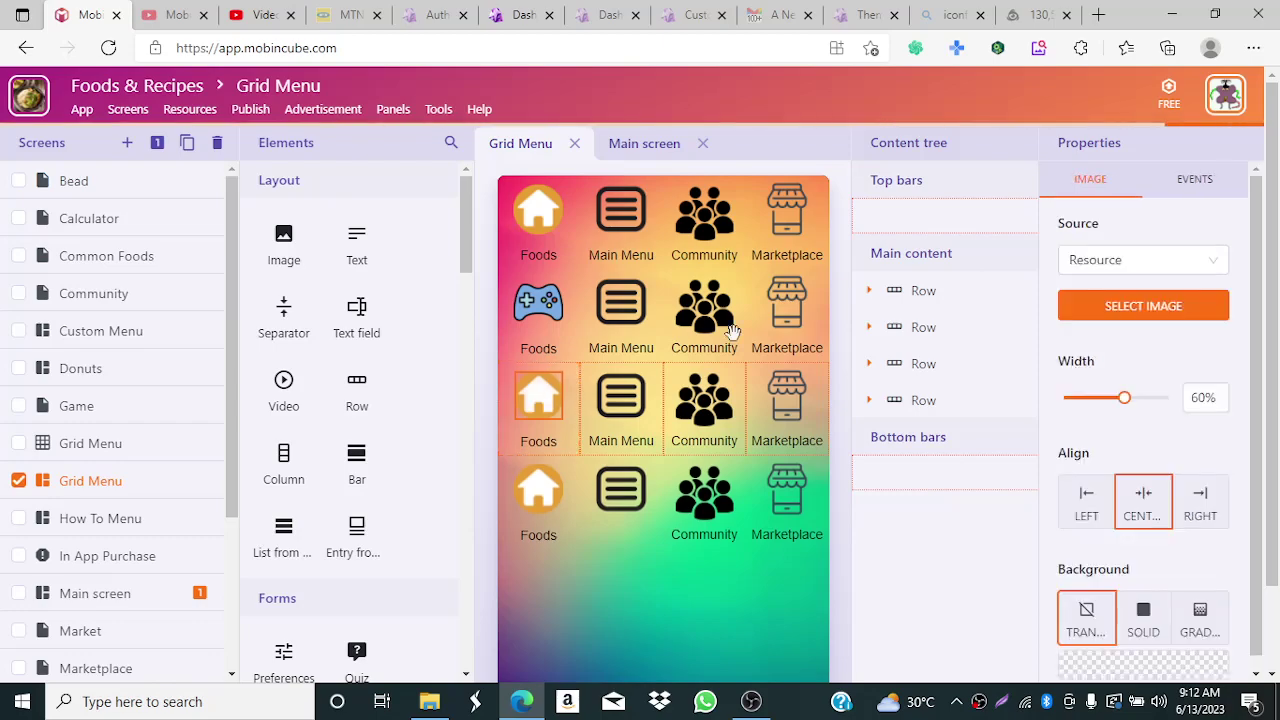
{"action": "left_click", "coordinate": [1146, 312]}
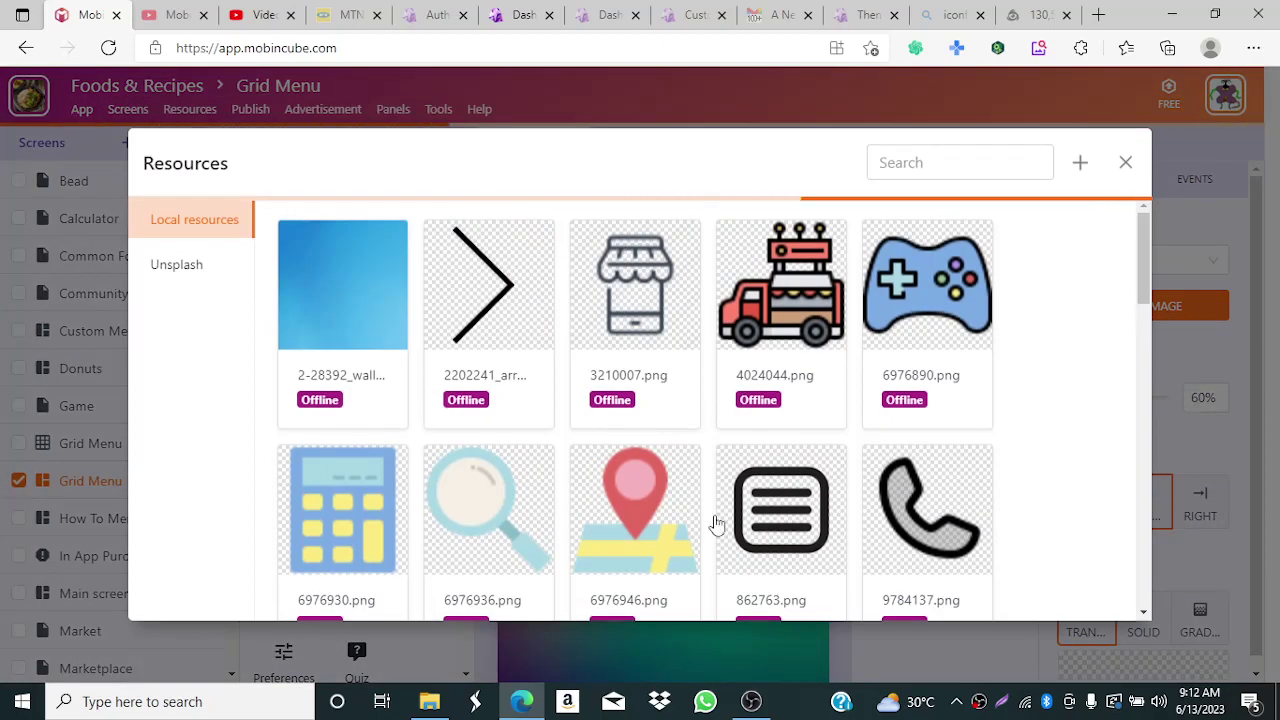
{"action": "left_click", "coordinate": [714, 523]}
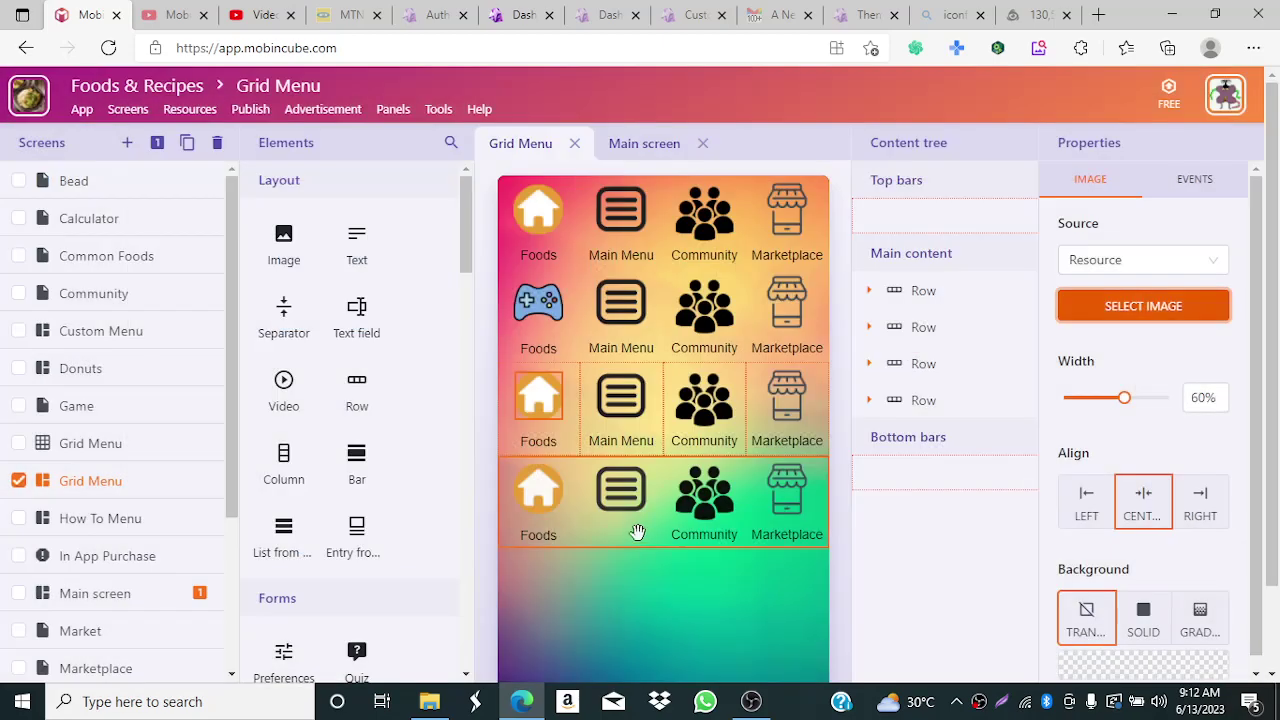
- Set the image of the third row's Main Menu icon to the local resource 9784137.png
{"action": "left_click", "coordinate": [625, 405]}
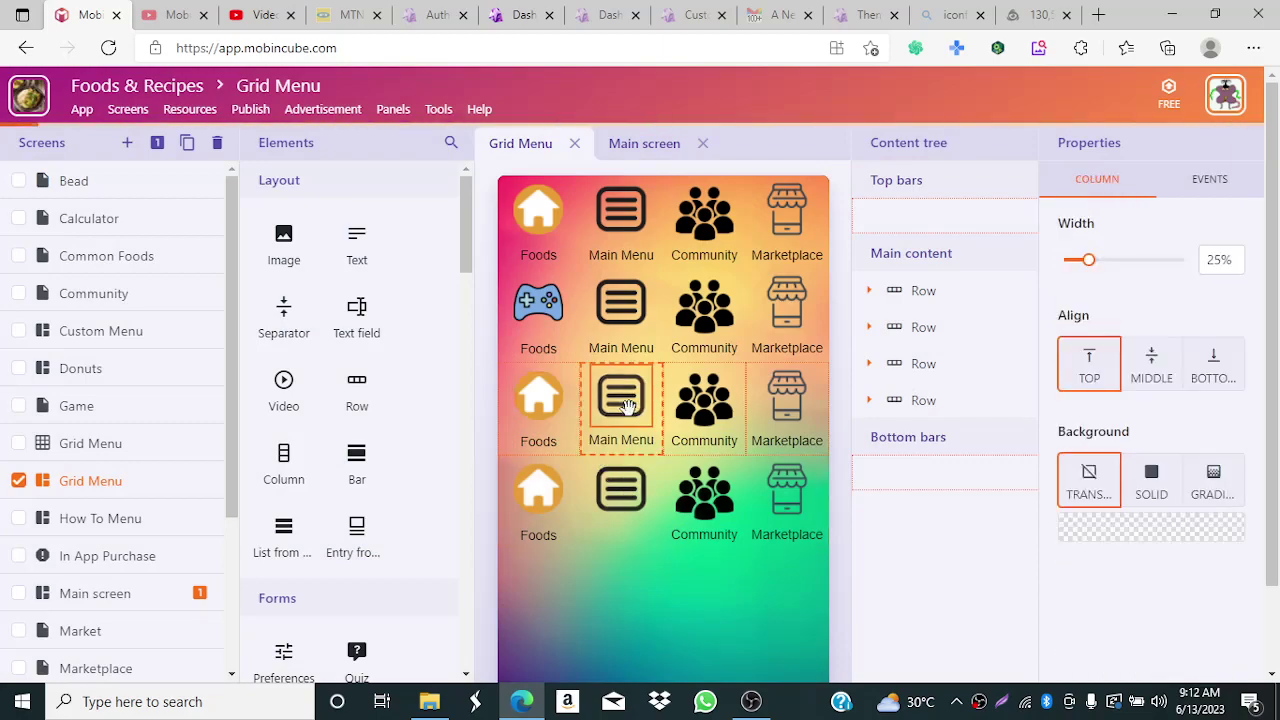
{"action": "left_click", "coordinate": [628, 405]}
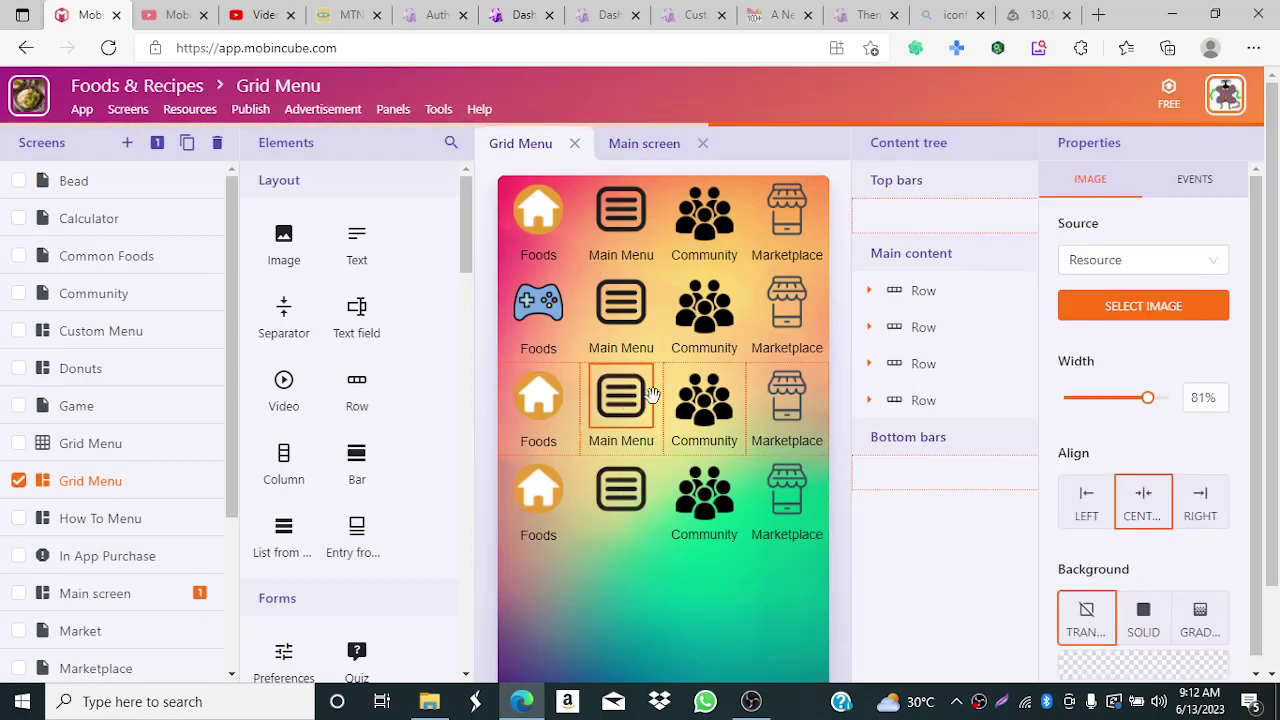
{"action": "left_click", "coordinate": [1150, 306]}
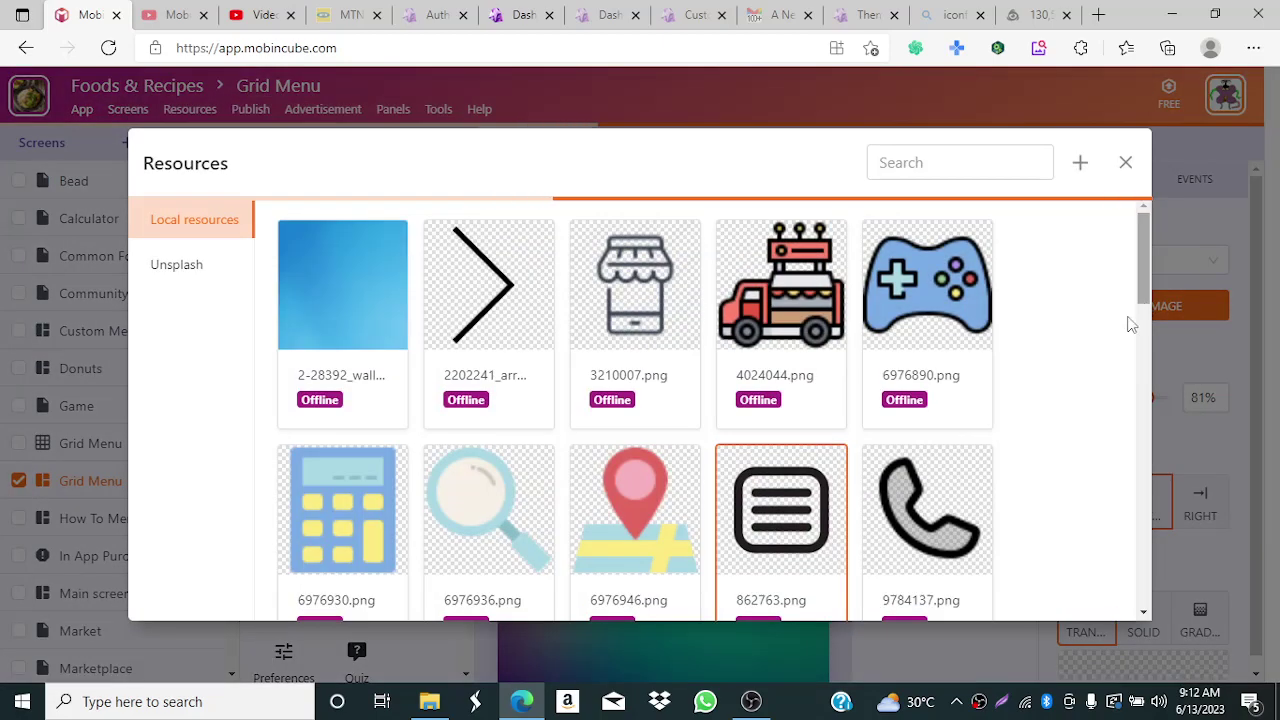
{"action": "left_click", "coordinate": [927, 530]}
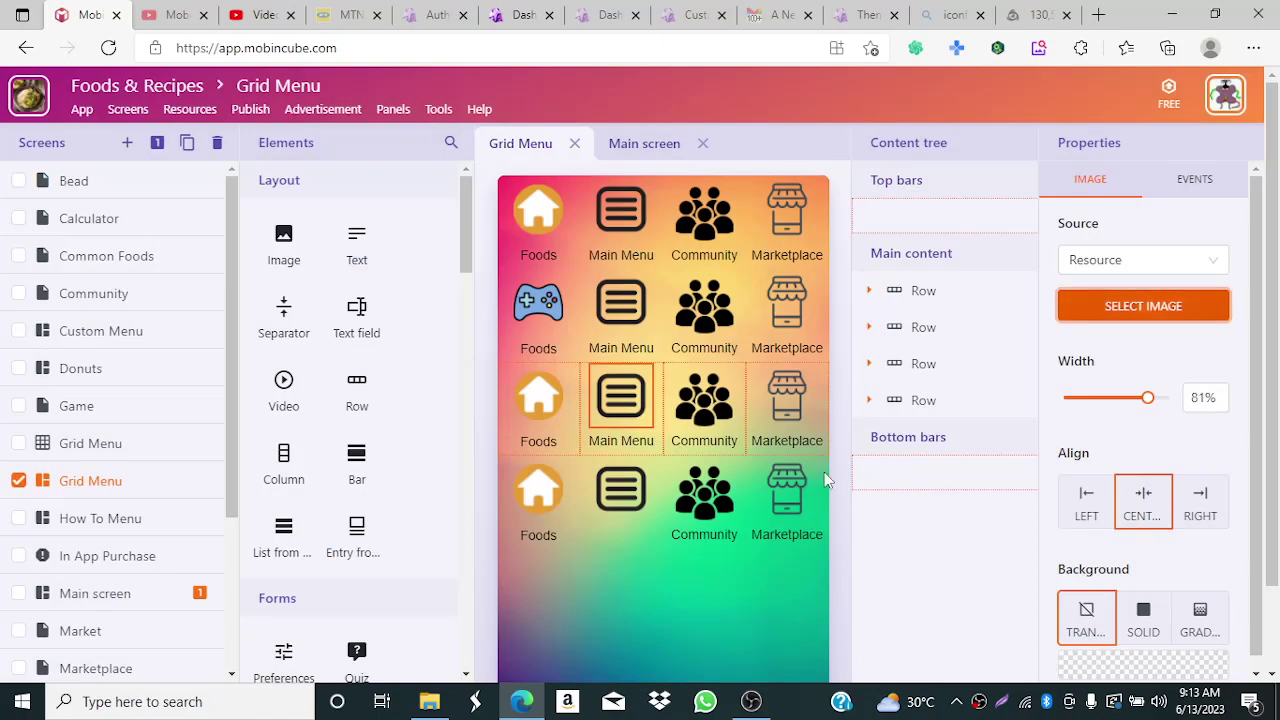
- Set the image of the third row's Marketplace icon to the local resource OIP (20).jpg
{"action": "left_click", "coordinate": [783, 408]}
{"action": "left_click", "coordinate": [784, 405]}
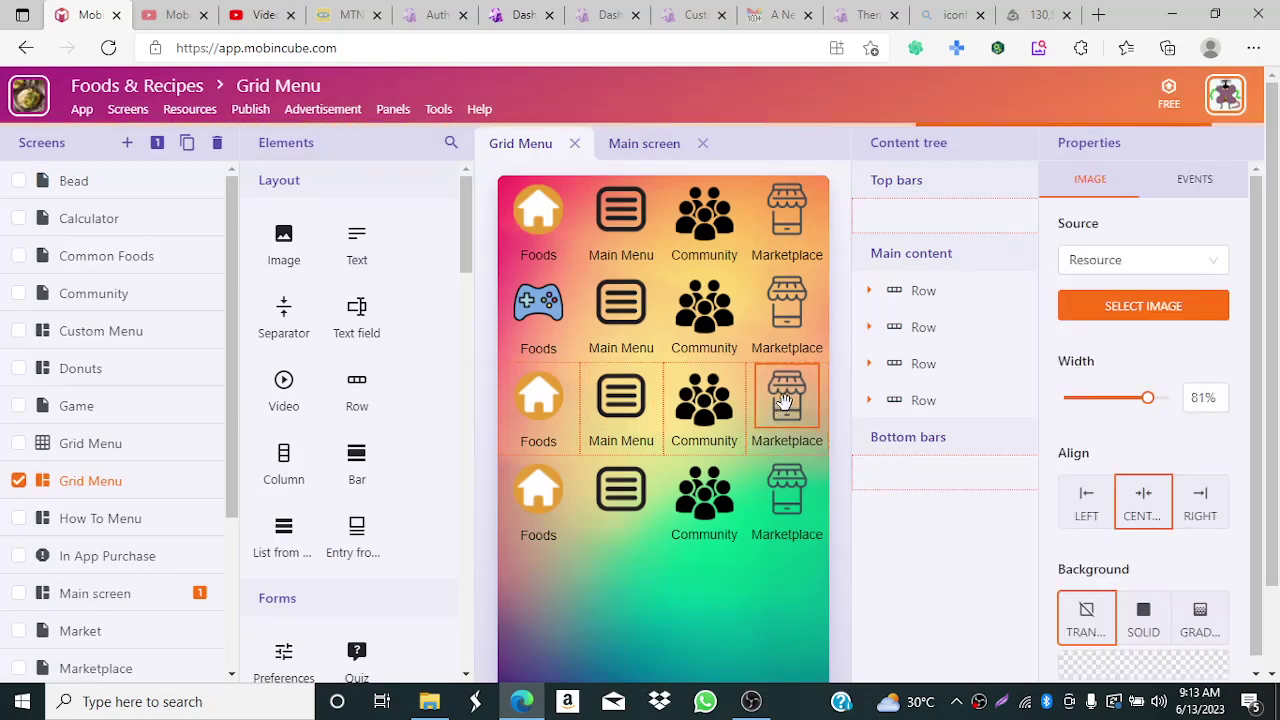
{"action": "scroll", "coordinate": [1097, 360], "scroll_direction": "down", "scroll_amount": 1}
{"action": "left_click", "coordinate": [1097, 284]}
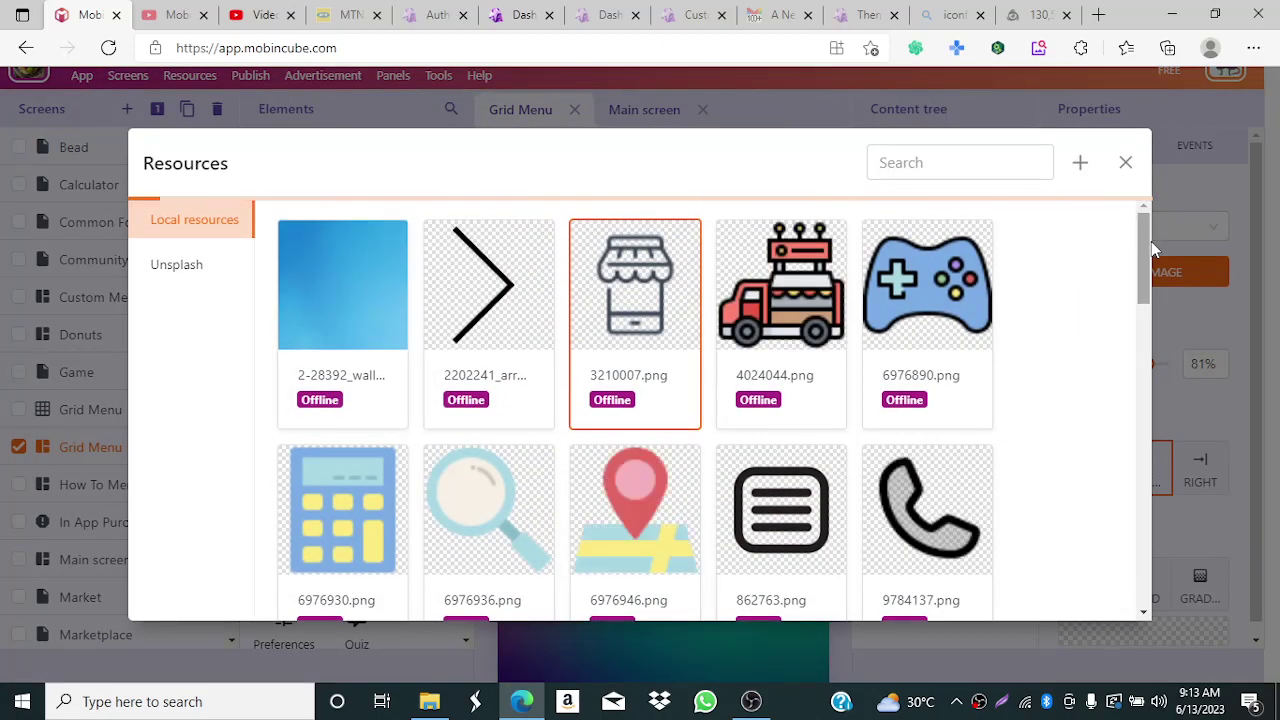
{"action": "scroll", "coordinate": [1146, 300], "scroll_direction": "down", "scroll_amount": 1}
{"action": "scroll", "coordinate": [1144, 308], "scroll_direction": "down", "scroll_amount": 3}
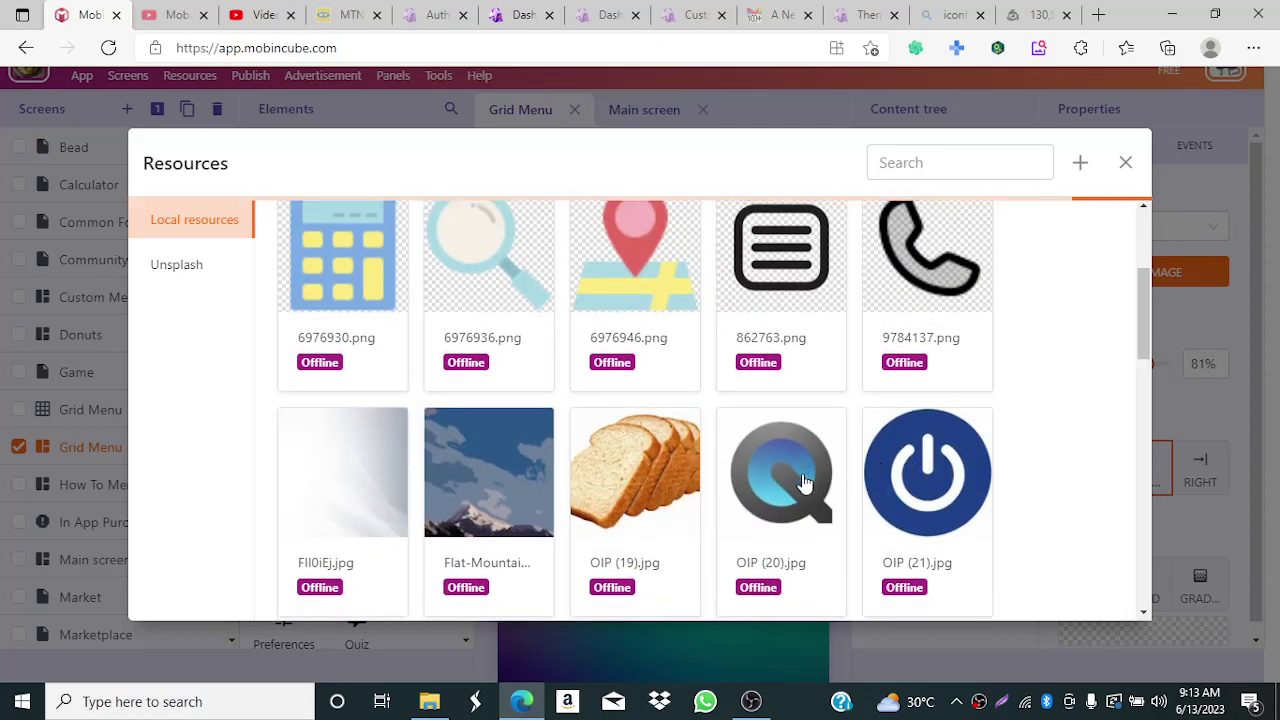
{"action": "left_click", "coordinate": [883, 466]}
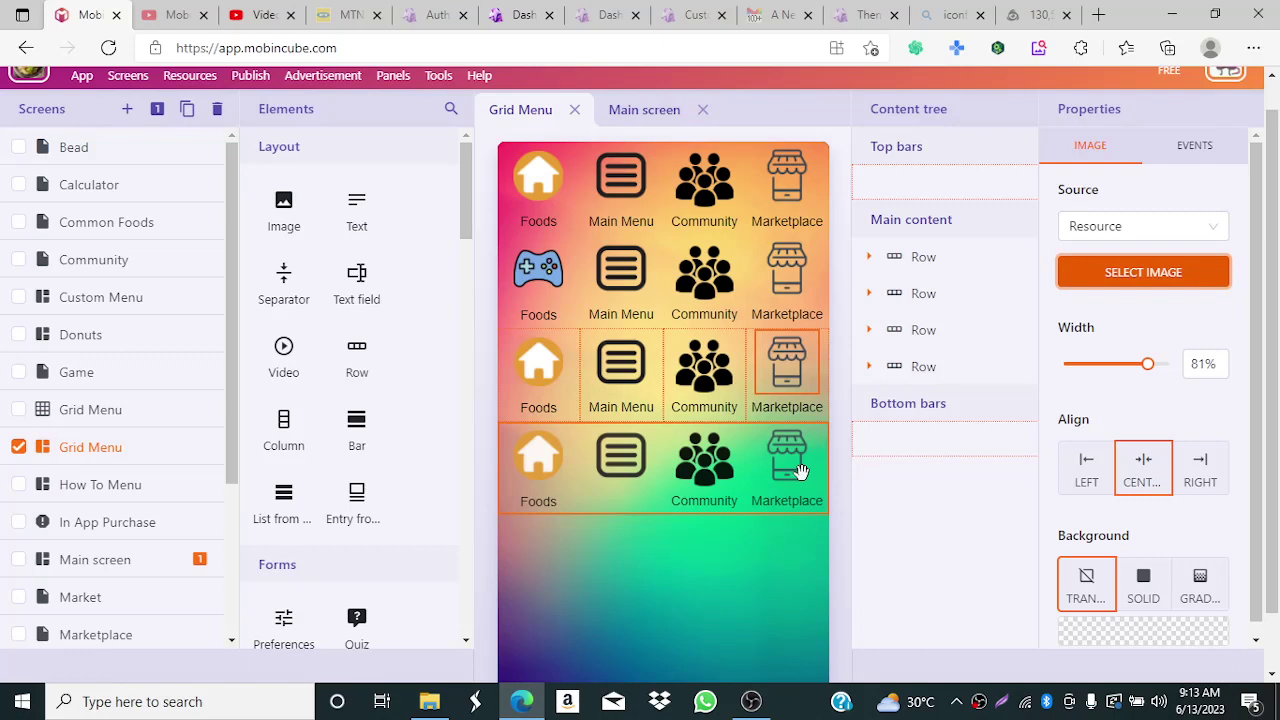
- Set the image of the fourth row's Foods icon to the local resource OIP (20).jpg
{"action": "left_click", "coordinate": [536, 460]}
{"action": "left_click", "coordinate": [544, 462]}
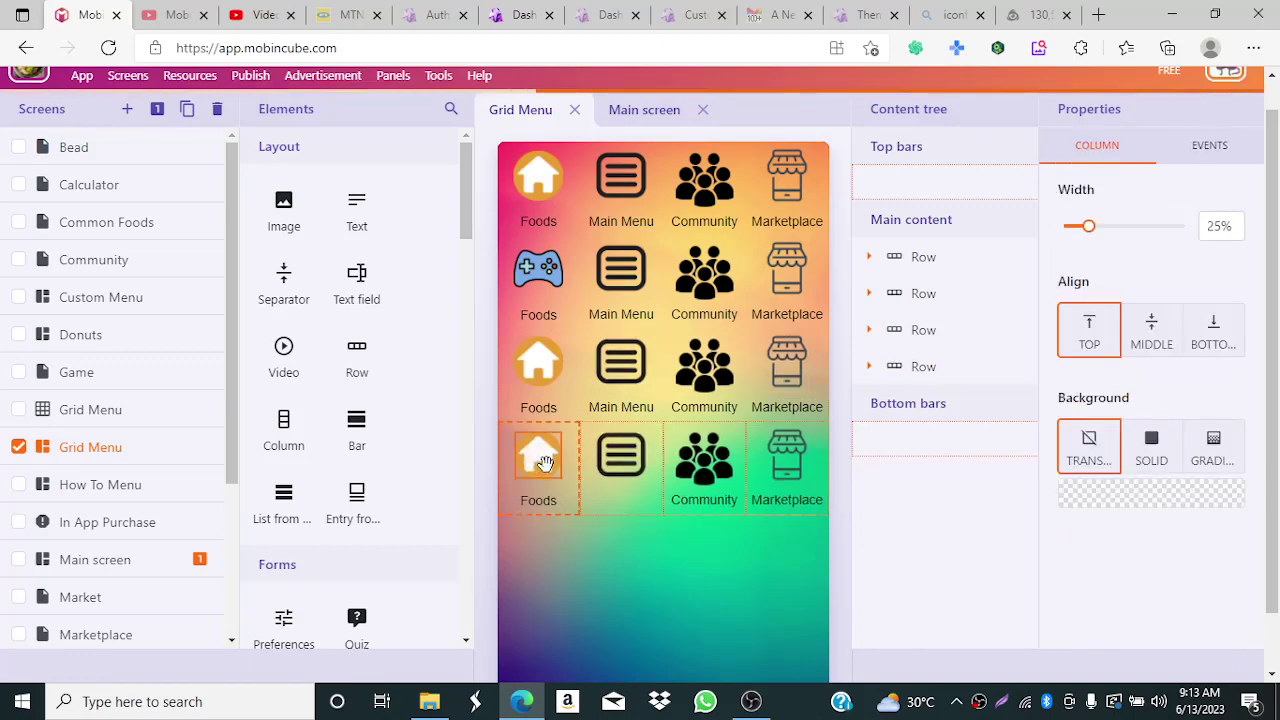
{"action": "left_click", "coordinate": [544, 462]}
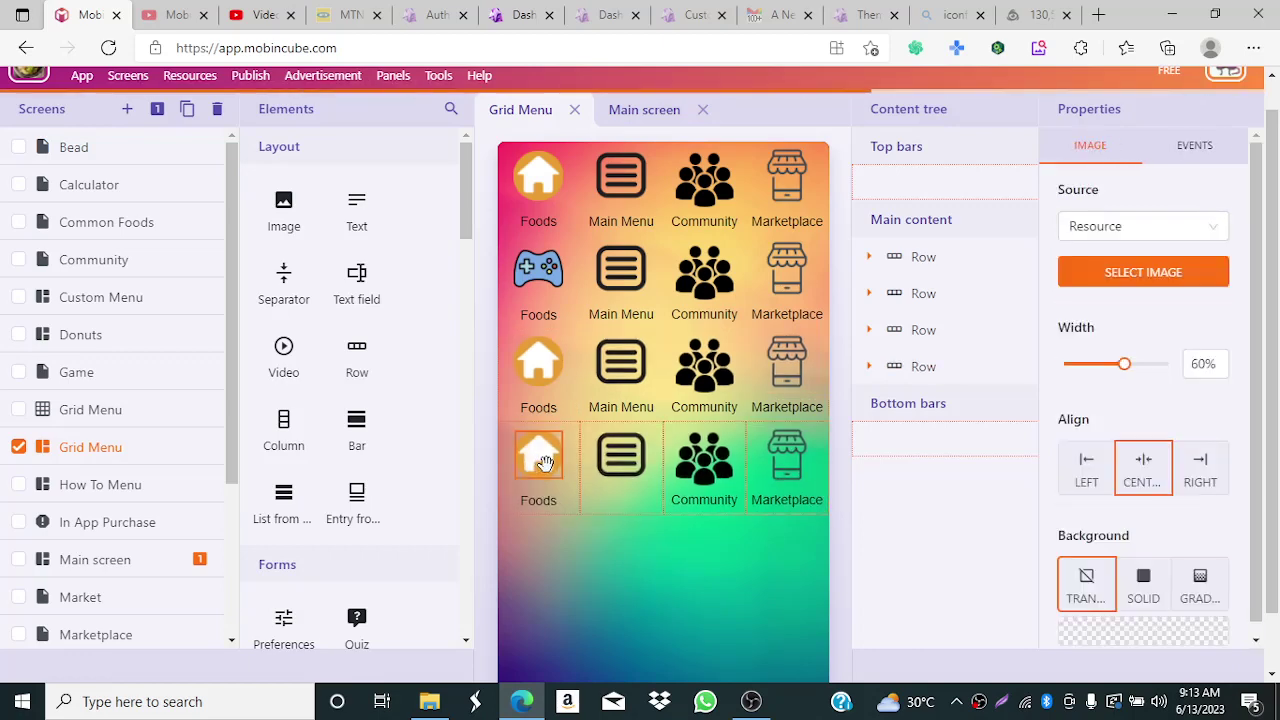
{"action": "left_click", "coordinate": [1160, 277]}
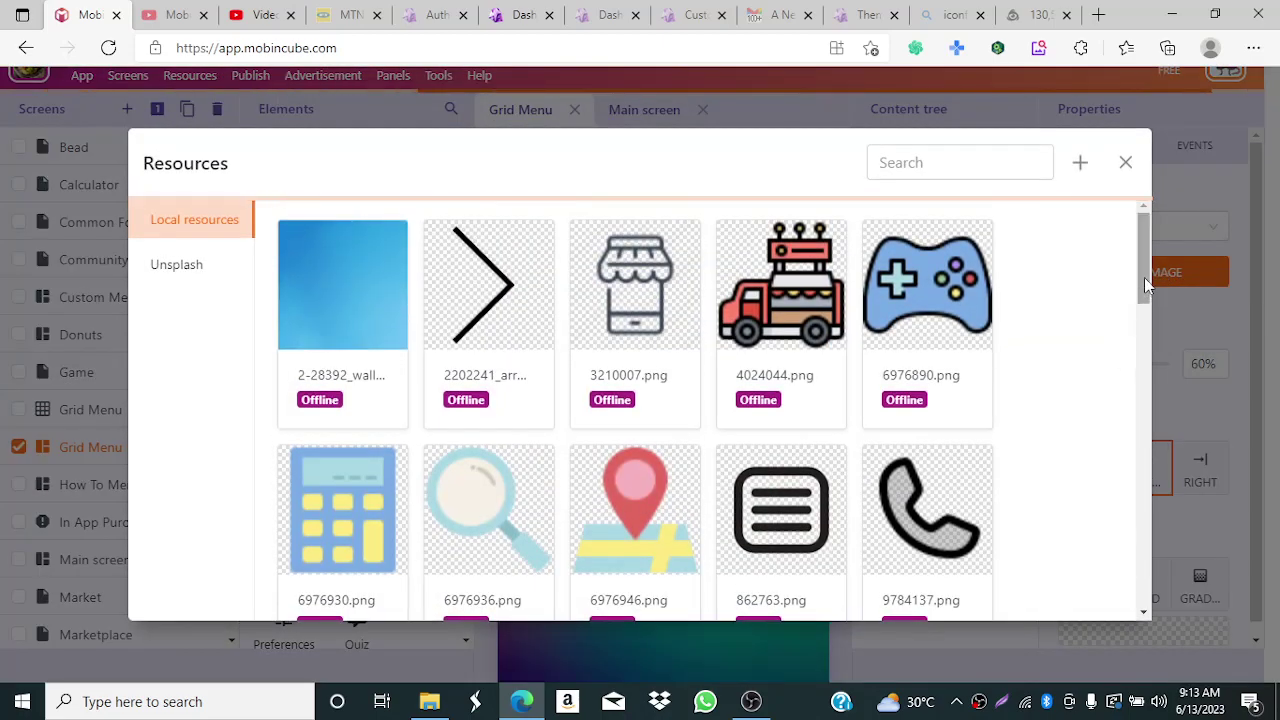
{"action": "left_click_drag", "start_coordinate": [1148, 286], "coordinate": [1149, 370]}
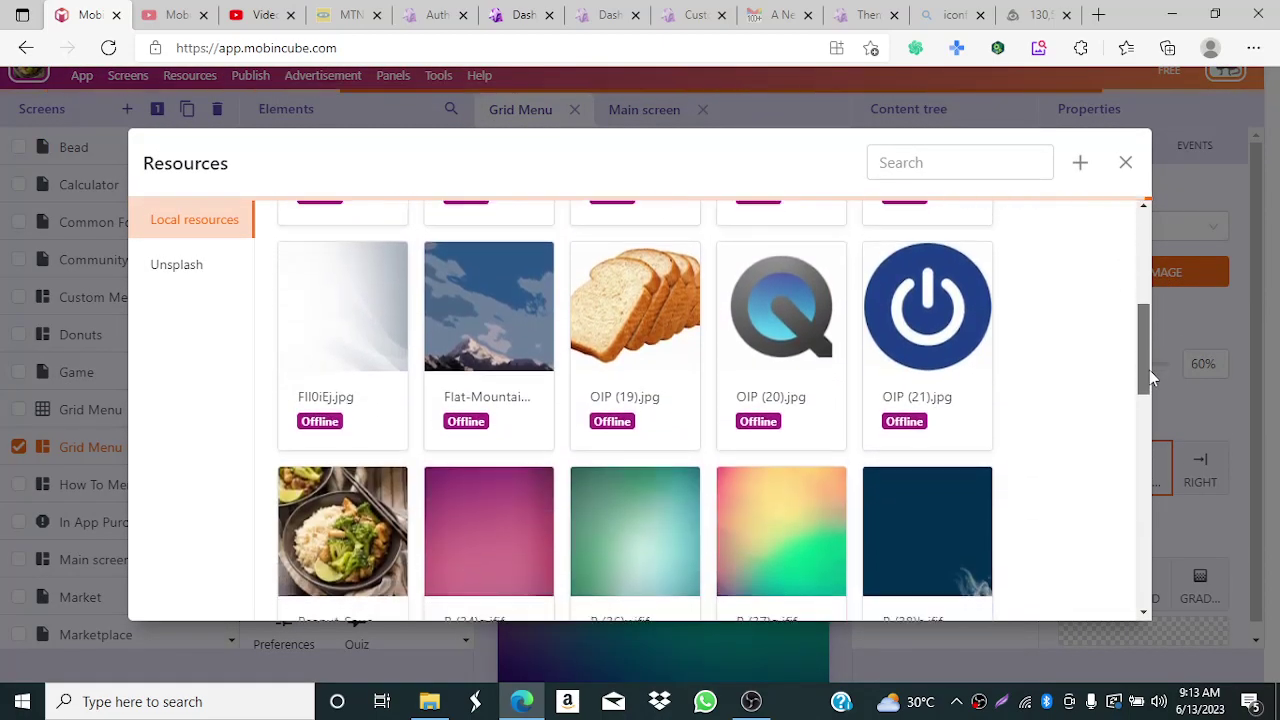
{"action": "left_click", "coordinate": [808, 318]}
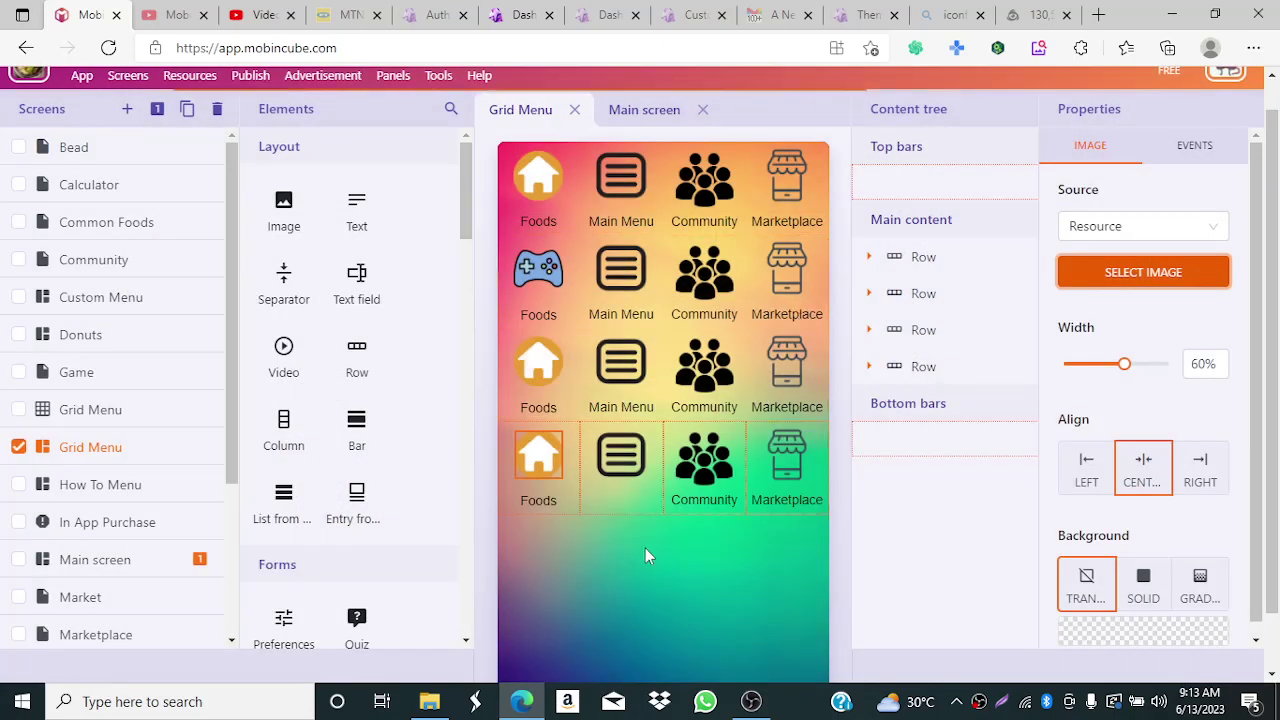
- Set the image of the fourth row's second icon to the local resource OIP (21).jpg
{"action": "left_click", "coordinate": [626, 458]}
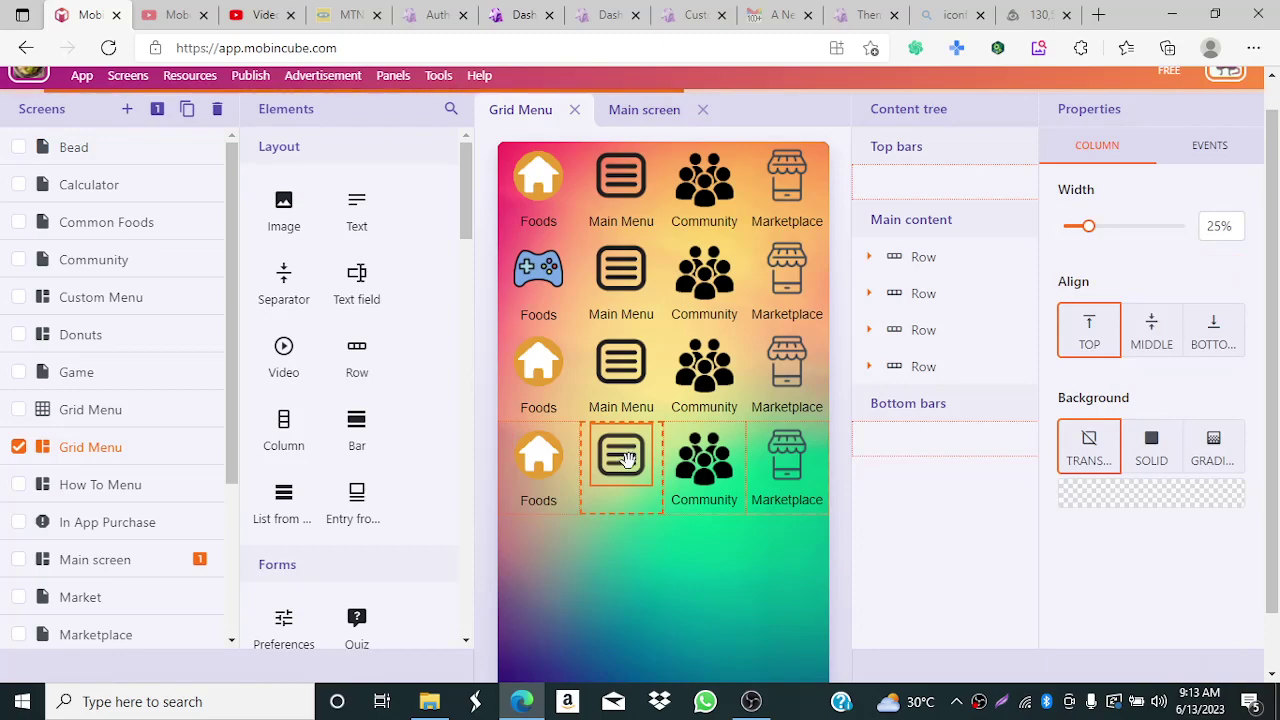
{"action": "left_click", "coordinate": [622, 456]}
{"action": "scroll", "coordinate": [1077, 357], "scroll_direction": "down", "scroll_amount": 1}
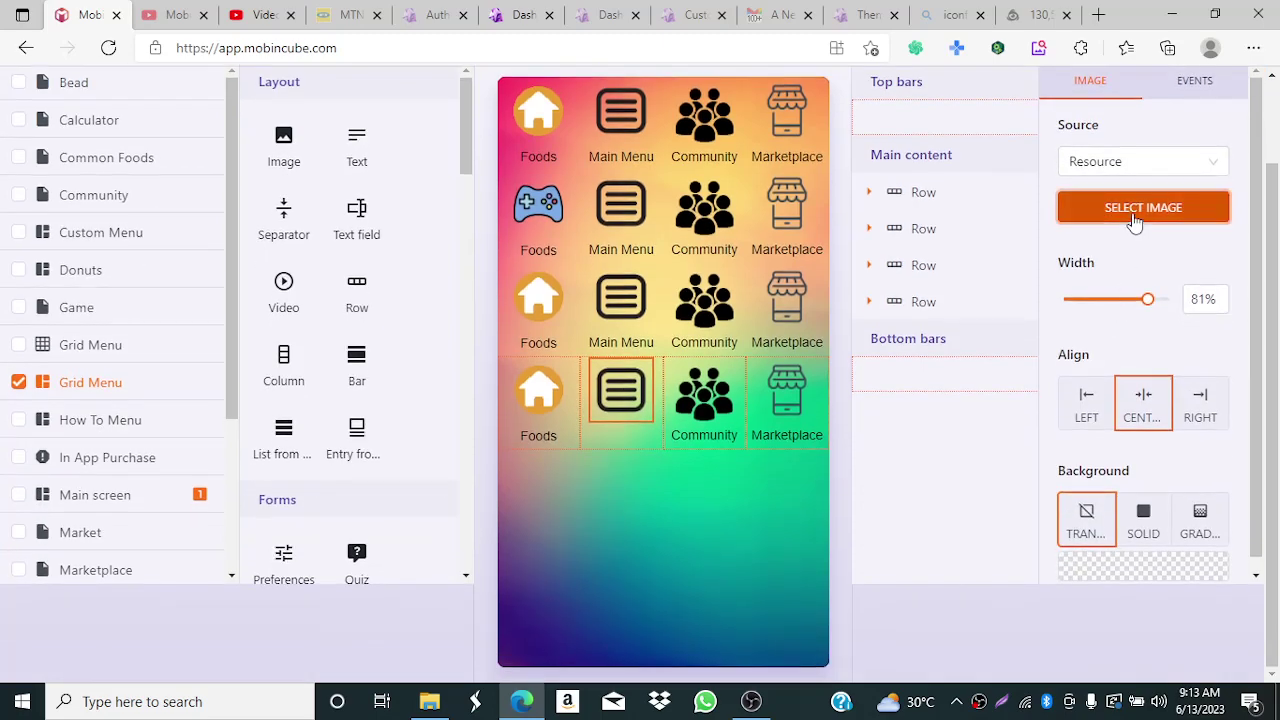
{"action": "left_click", "coordinate": [1135, 215]}
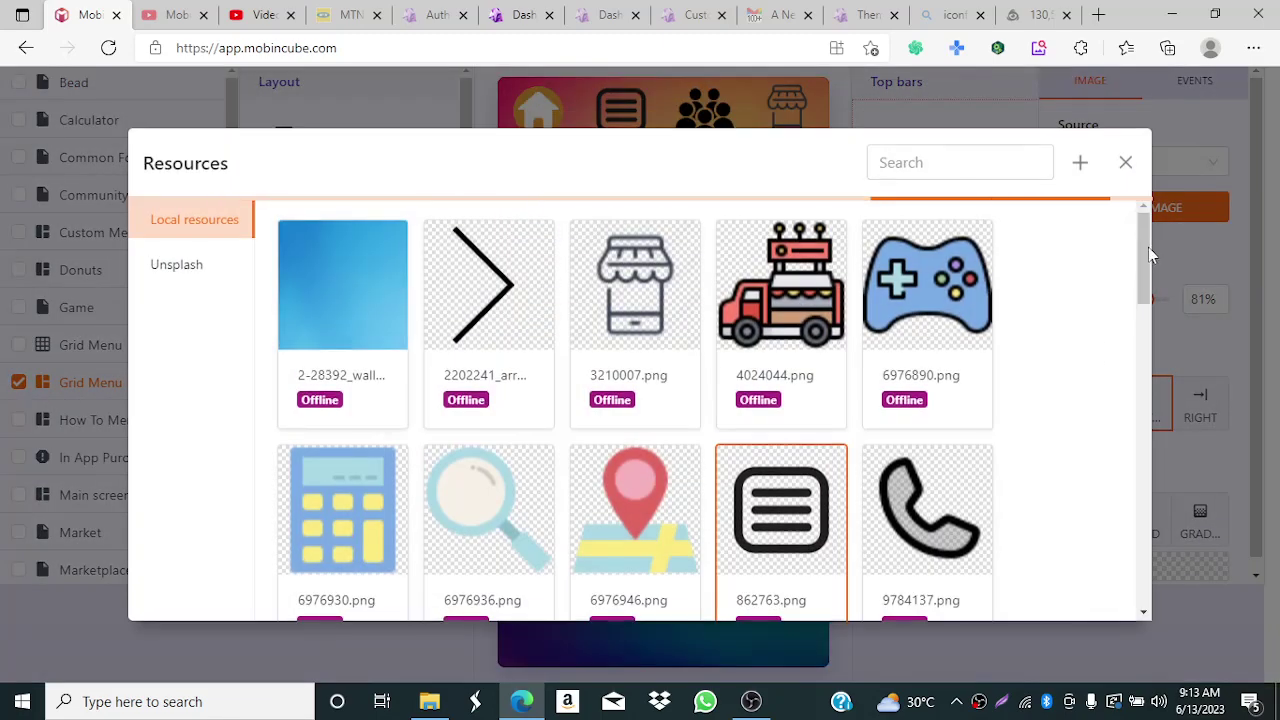
{"action": "left_click_drag", "start_coordinate": [1146, 256], "coordinate": [1172, 440]}
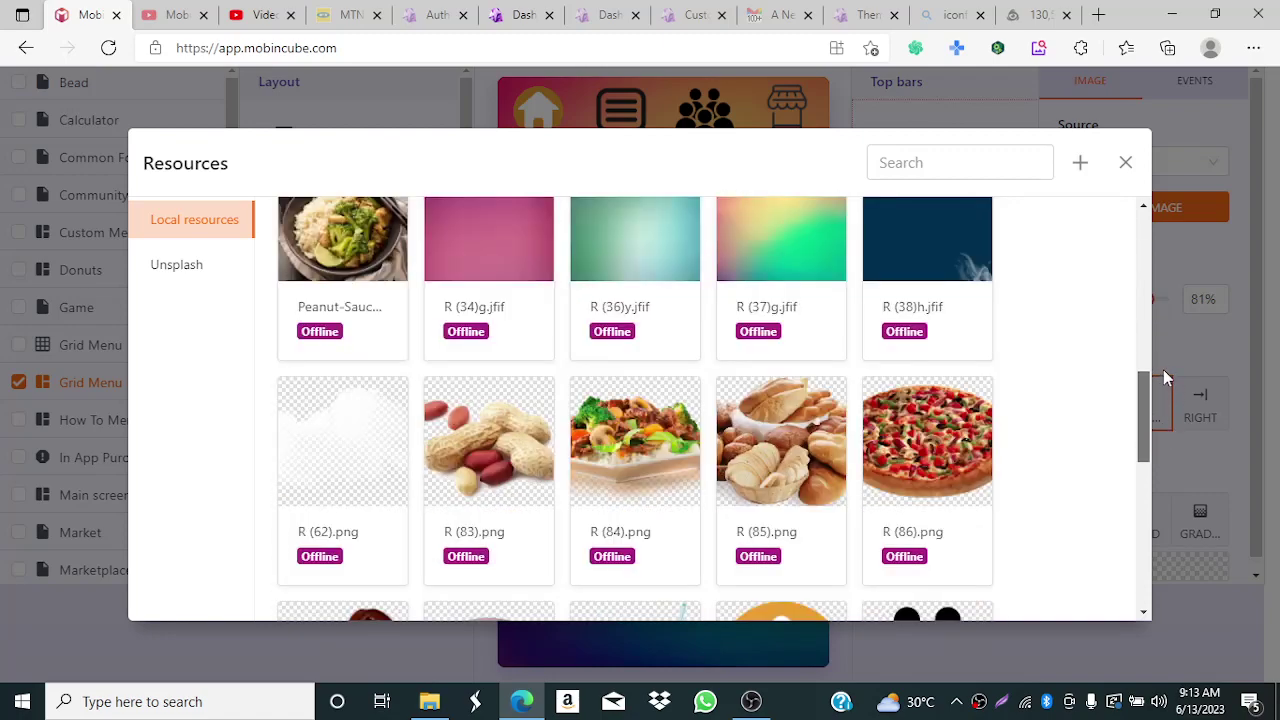
{"action": "scroll", "coordinate": [1163, 376], "scroll_direction": "up", "scroll_amount": 2}
{"action": "scroll", "coordinate": [1164, 396], "scroll_direction": "down", "scroll_amount": 1}
{"action": "scroll", "coordinate": [1158, 370], "scroll_direction": "up", "scroll_amount": 4}
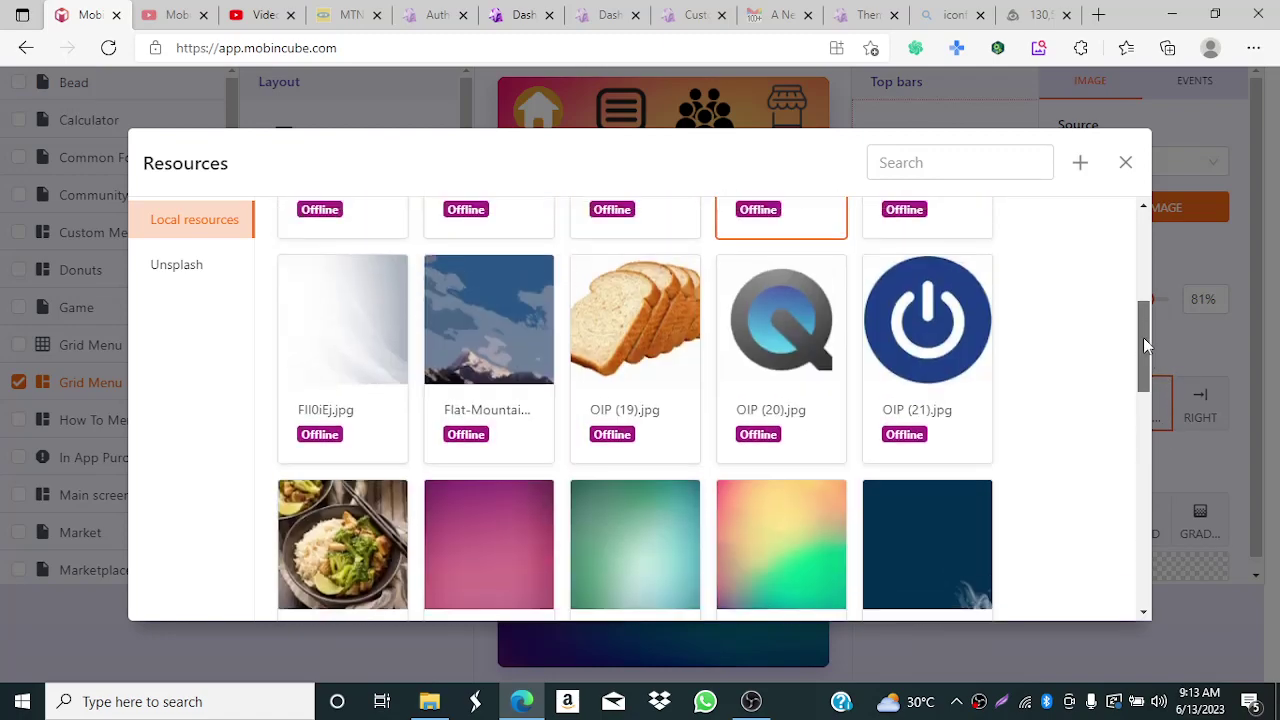
{"action": "left_click", "coordinate": [968, 362]}
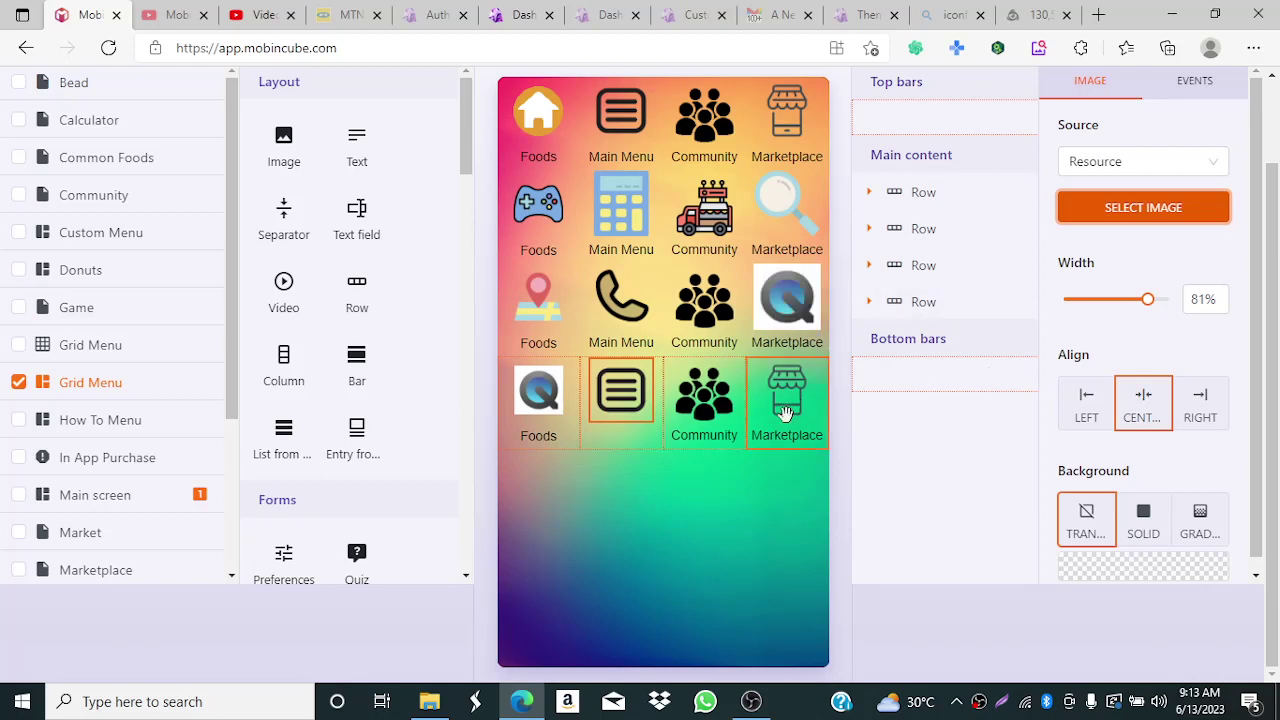
- Change the label under the game controller icon in the second row to "Game"
{"action": "left_click", "coordinate": [540, 258]}
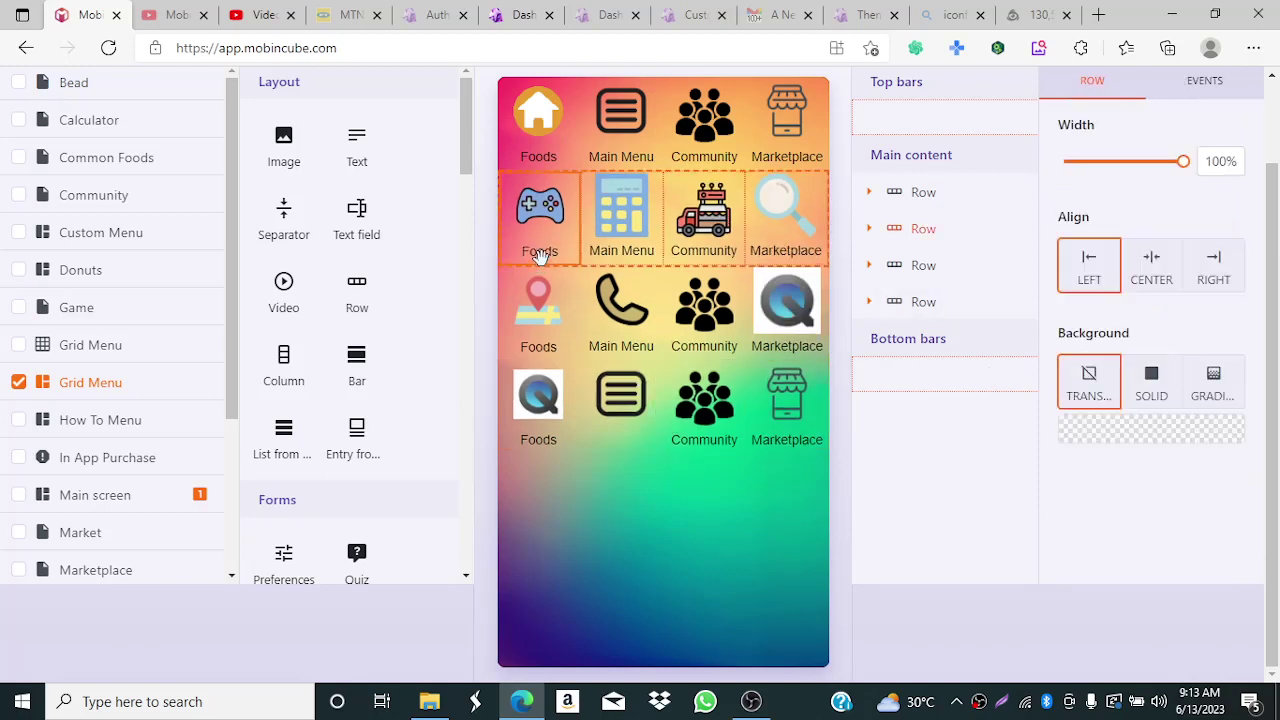
{"action": "left_click", "coordinate": [540, 254]}
{"action": "left_click", "coordinate": [541, 252]}
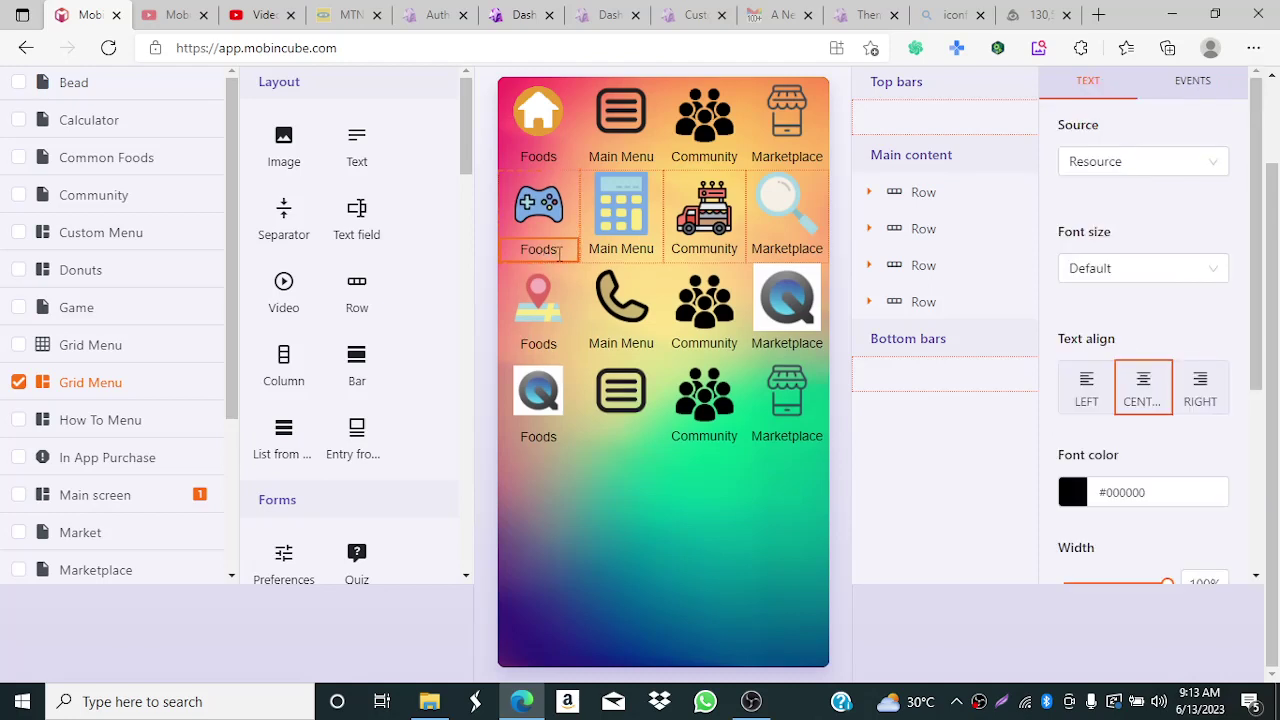
{"action": "left_click_drag", "start_coordinate": [540, 250], "coordinate": [518, 251]}
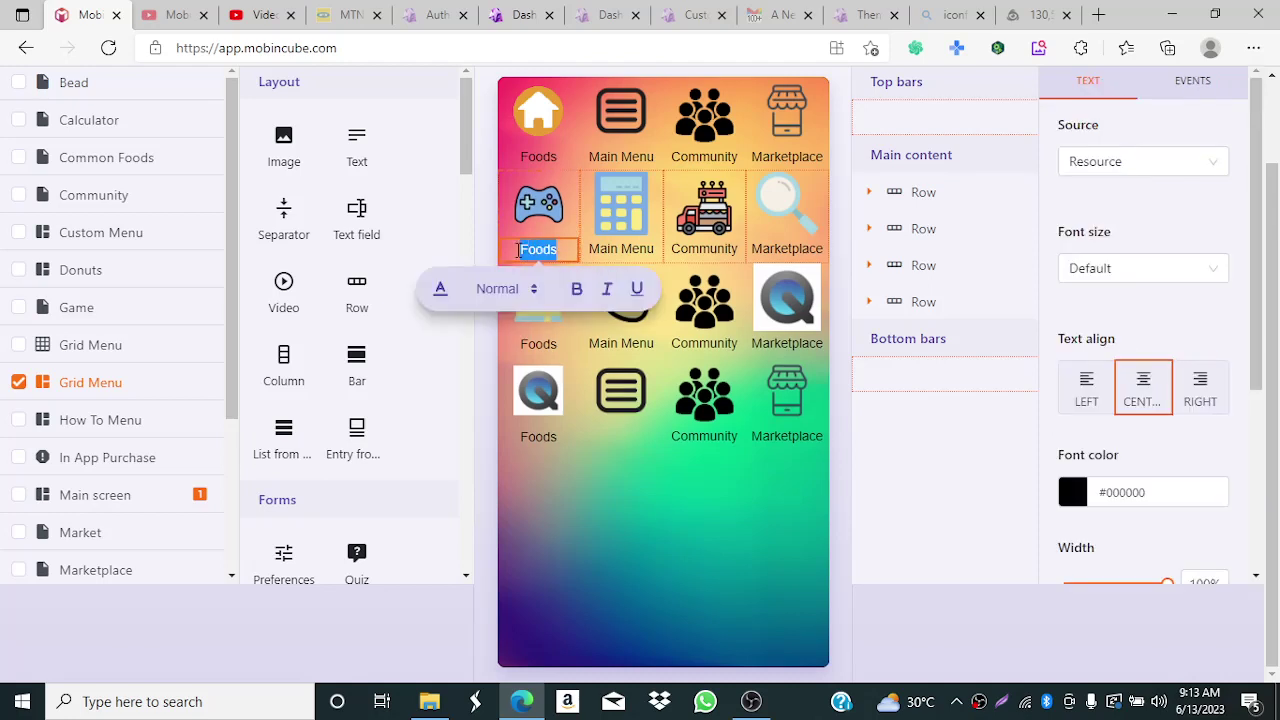
{"action": "type", "text": "Ga"}
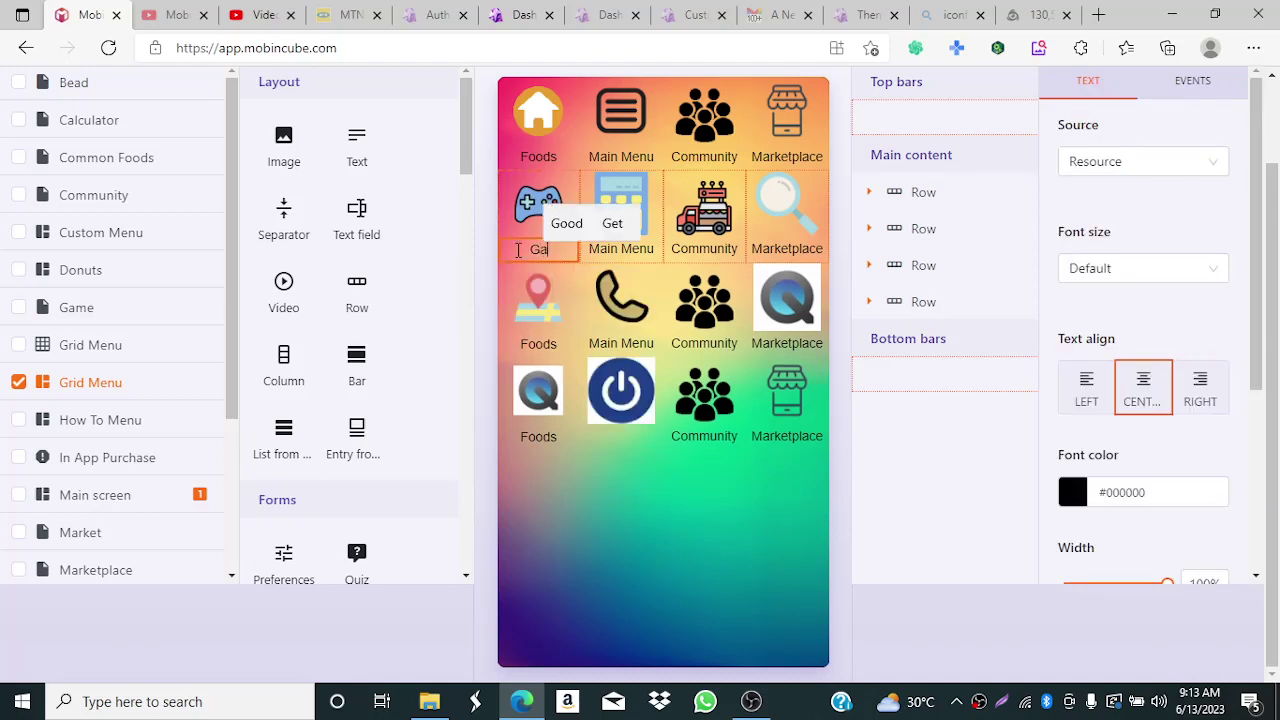
{"action": "type", "text": "me"}
- Replace the label under the second row's calculator icon with "Calculator"
{"action": "left_click", "coordinate": [614, 250]}
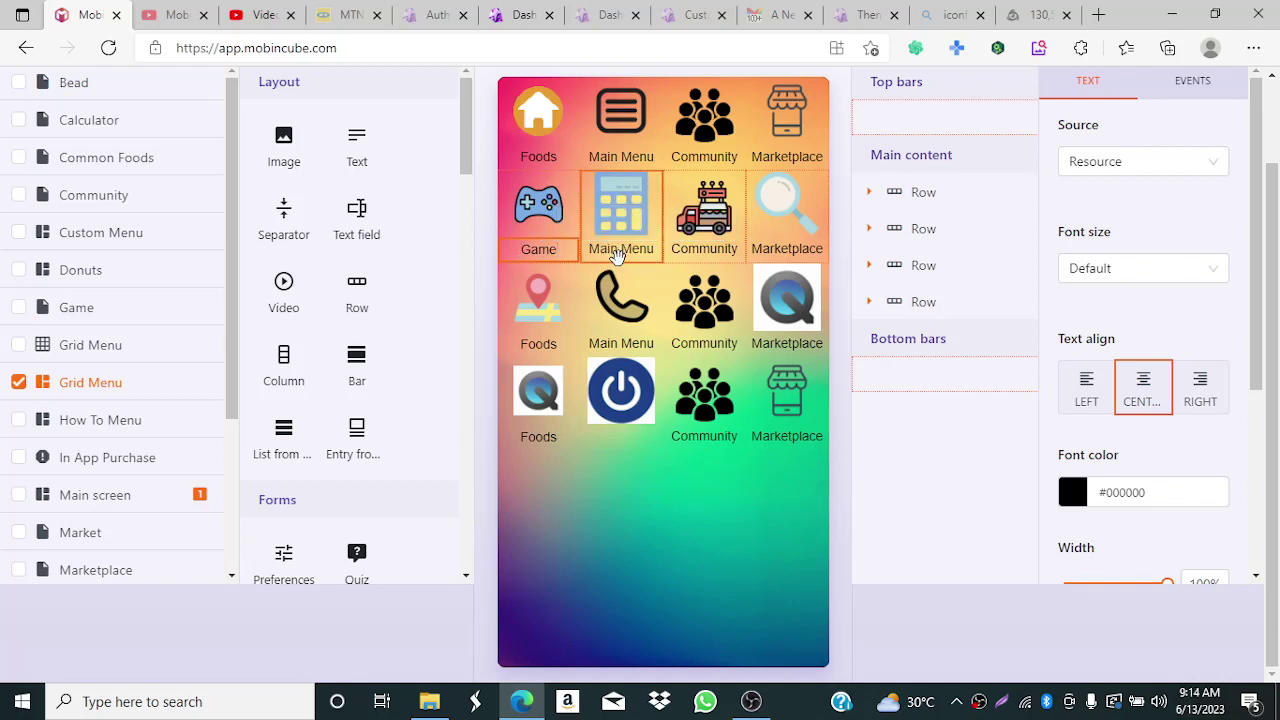
{"action": "double_click", "coordinate": [627, 251]}
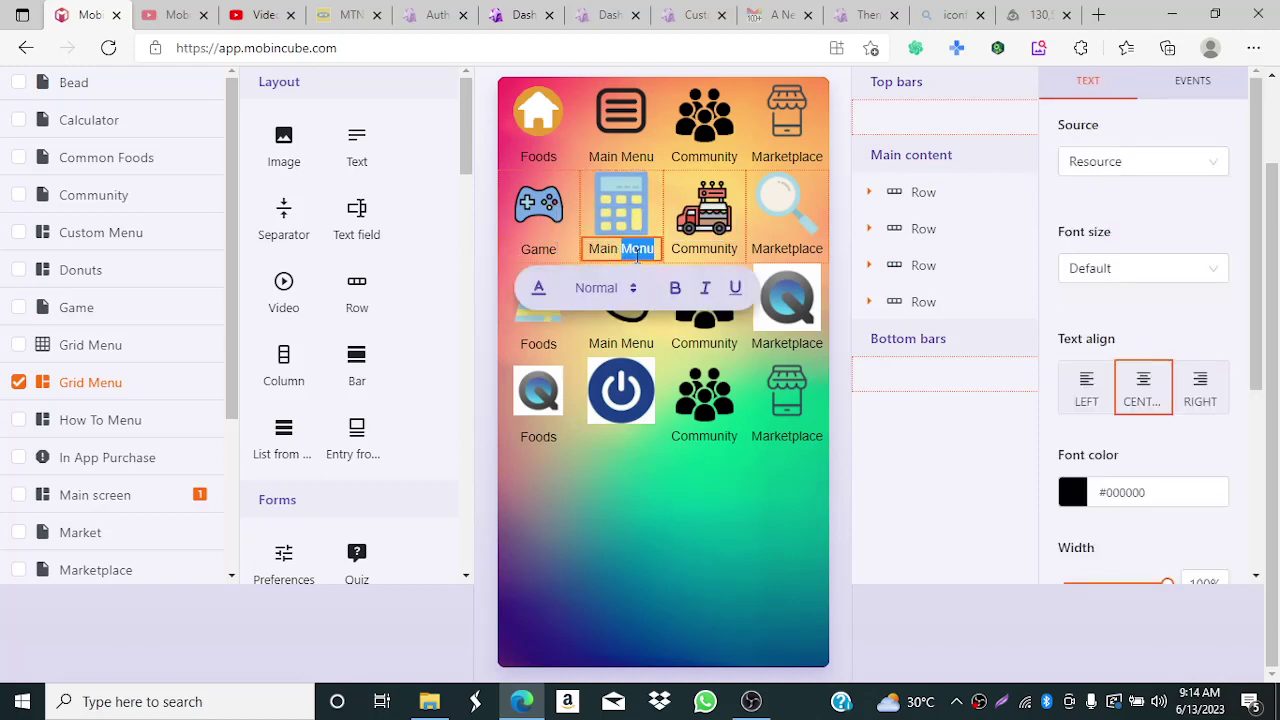
{"action": "key", "text": "BackSpace"}
{"action": "key", "text": "BackSpace"}
{"action": "key", "text": "BackSpace"}
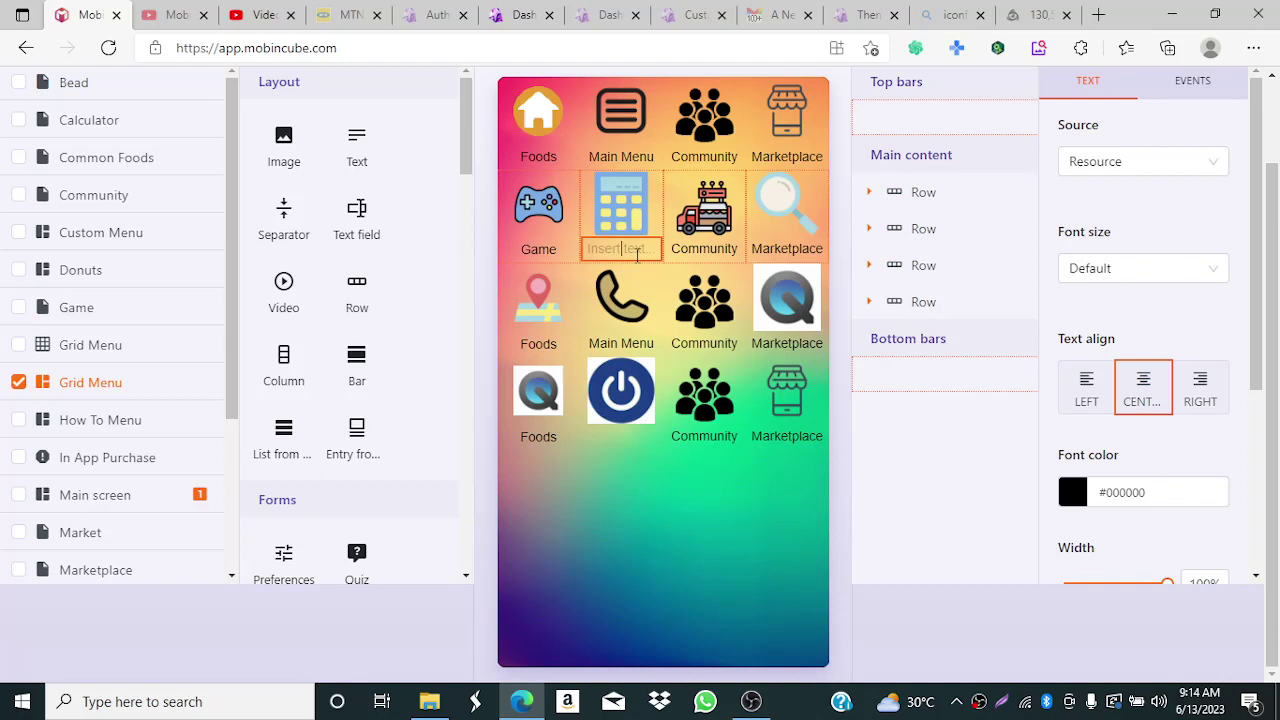
{"action": "type", "text": "Cal"}
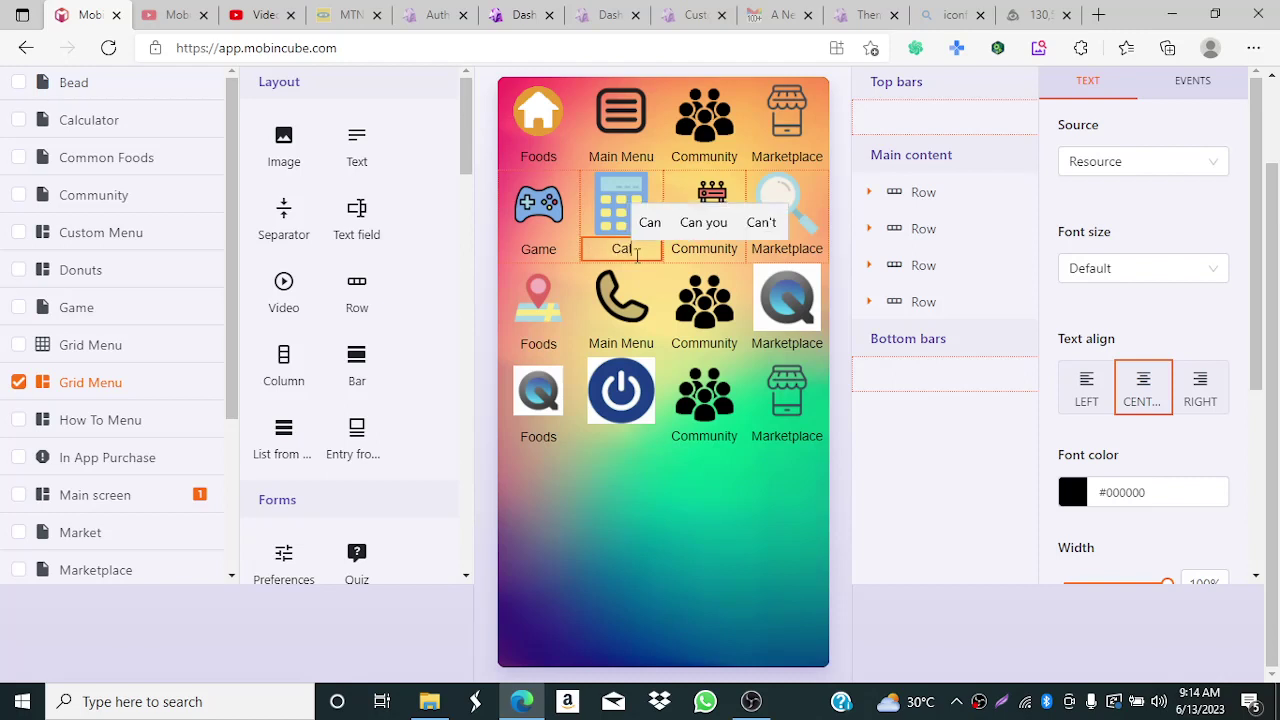
{"action": "type", "text": "culator"}
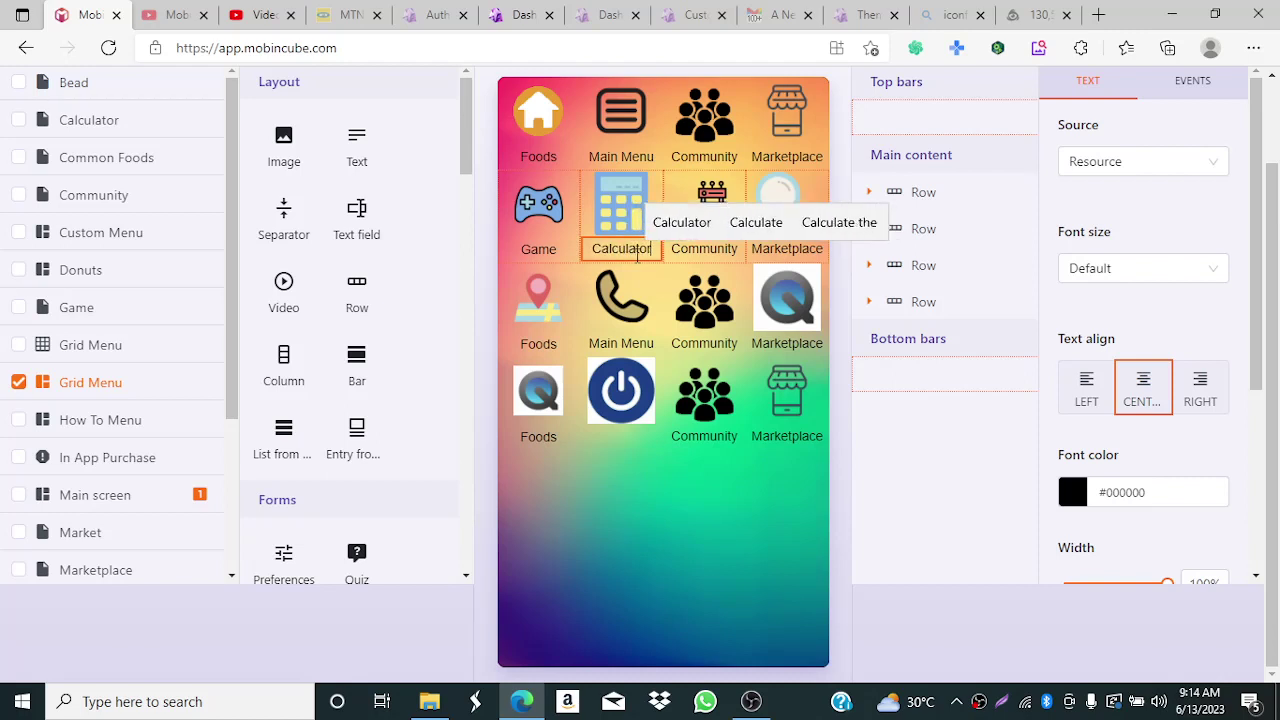
- Replace the Community label under the second row's truck icon with "Logistic"
{"action": "left_click", "coordinate": [723, 252]}
{"action": "left_click", "coordinate": [725, 251]}
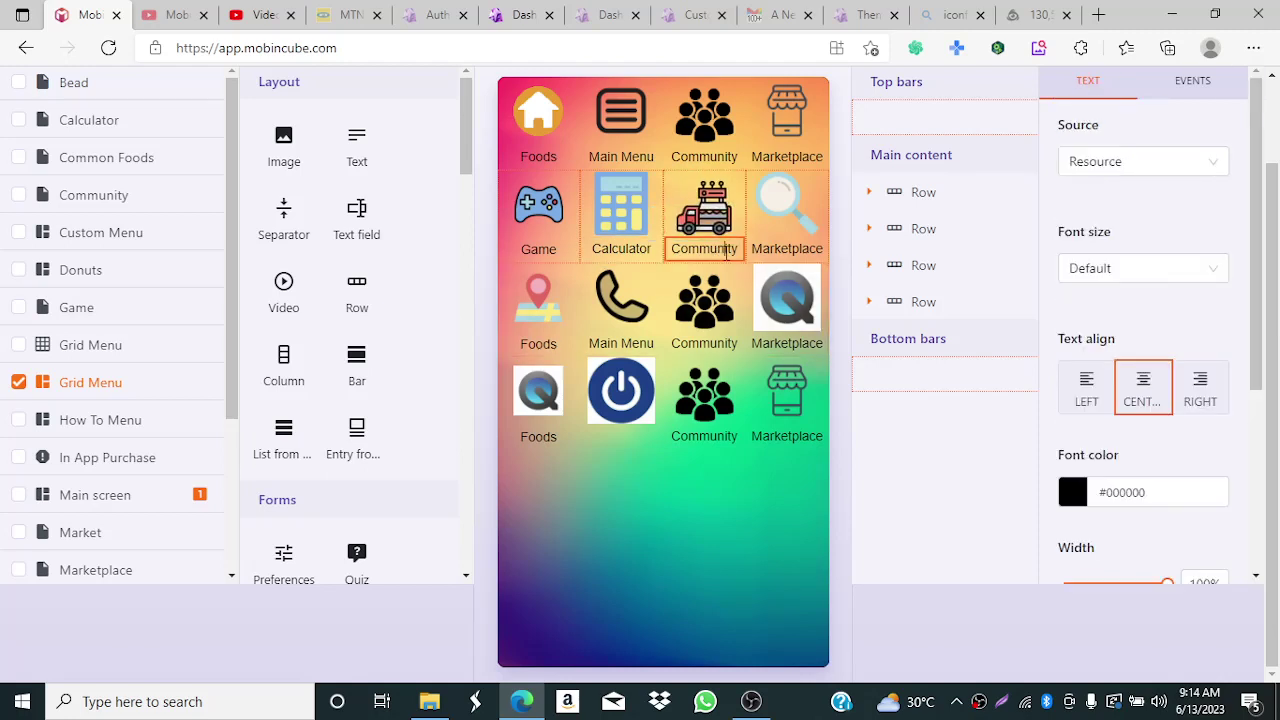
{"action": "left_click_drag", "start_coordinate": [737, 247], "coordinate": [657, 248]}
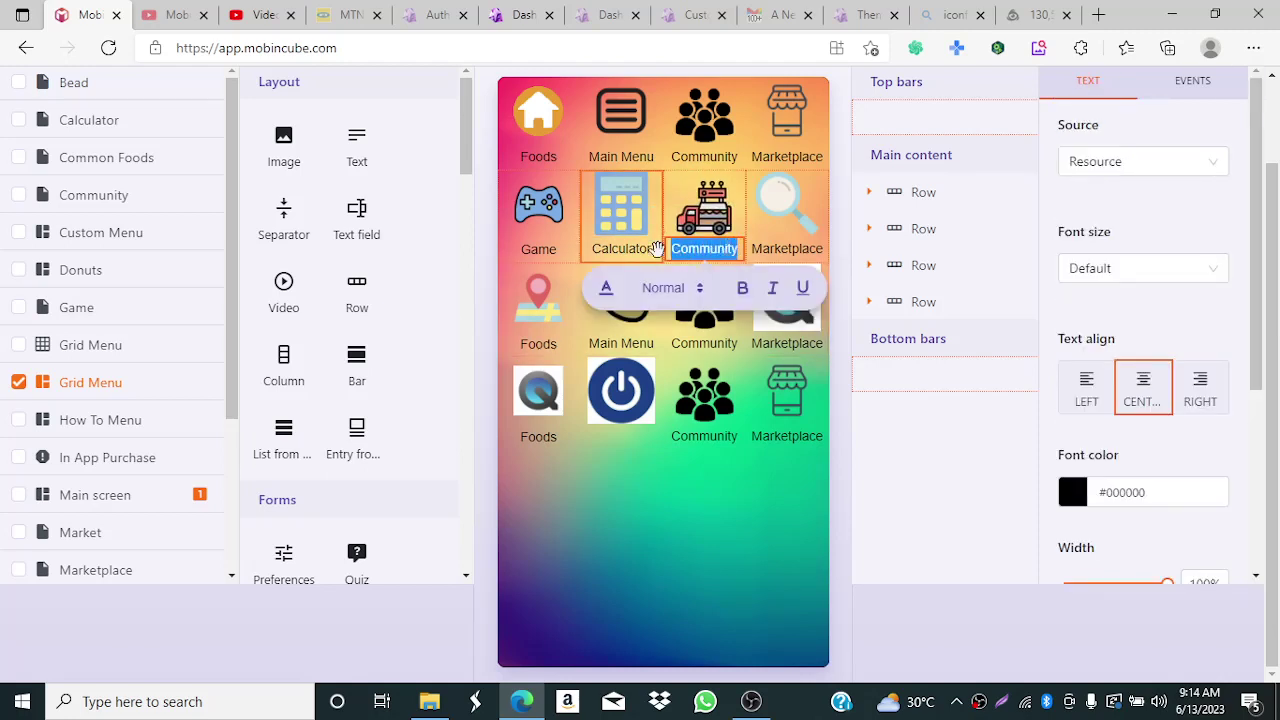
{"action": "type", "text": "Log"}
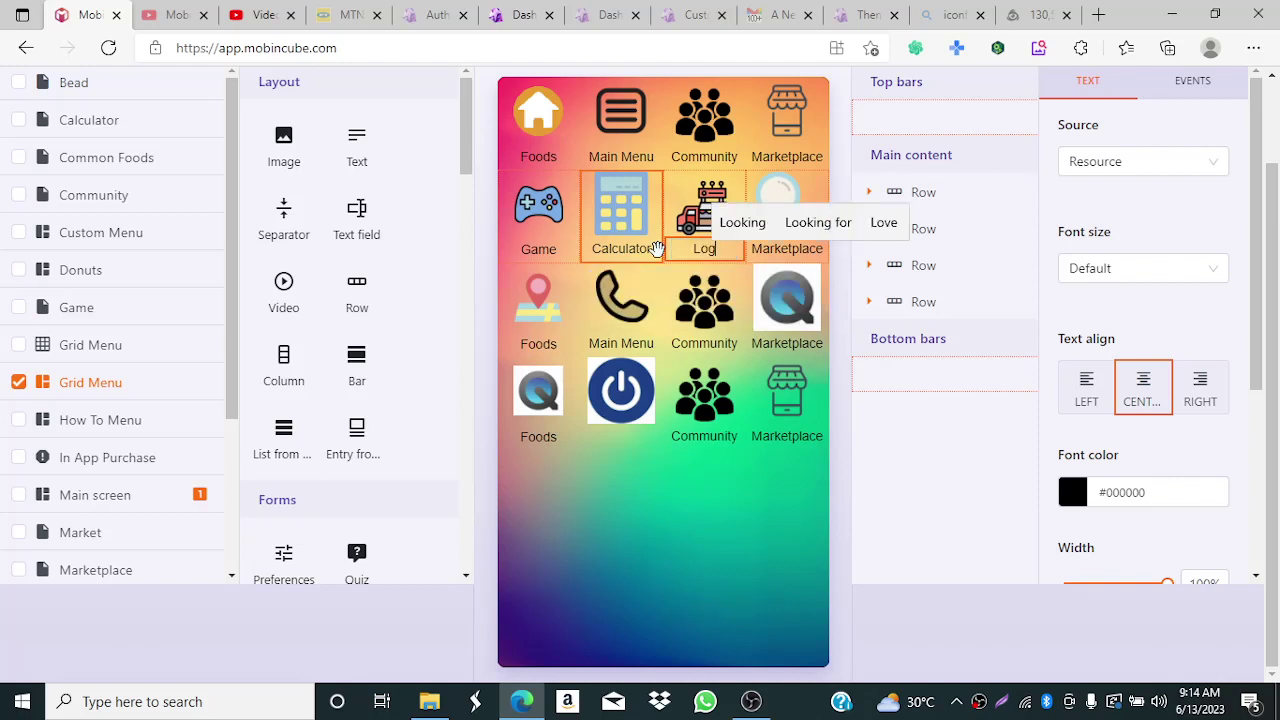
{"action": "type", "text": "istic"}
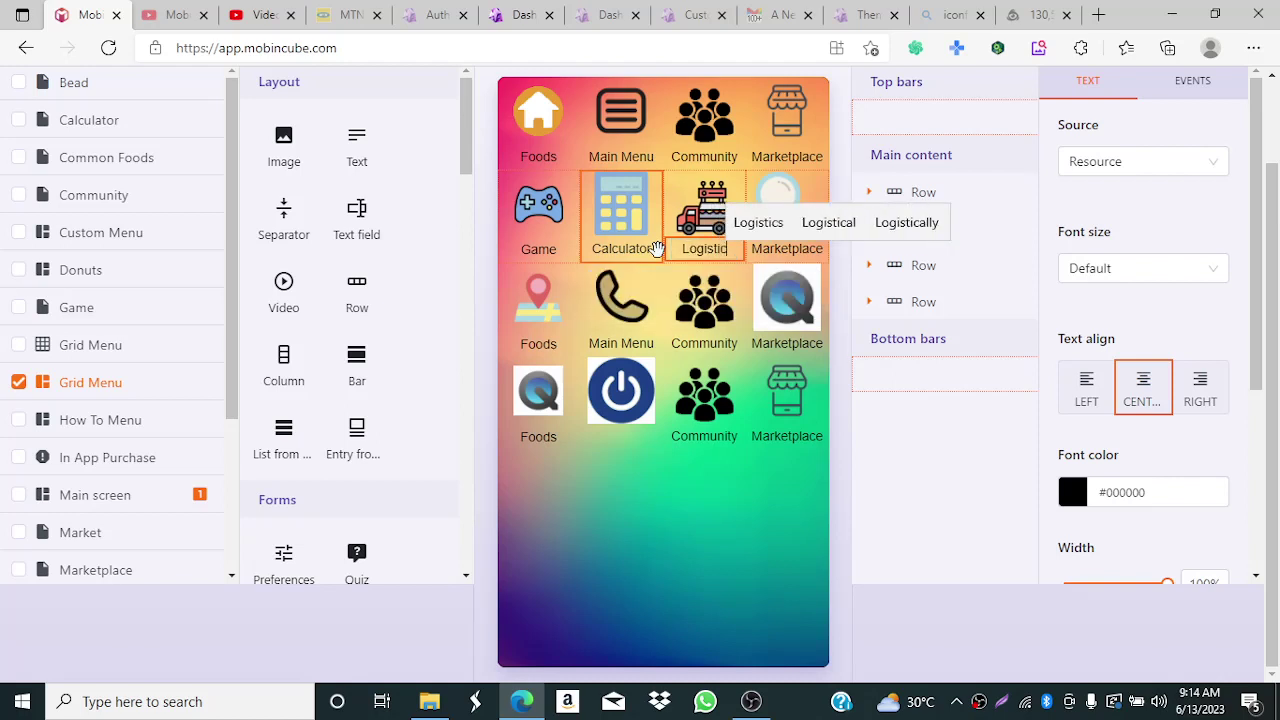
- Replace the Marketplace label under the second row's magnifier icon with "Search"
{"action": "left_click", "coordinate": [778, 250]}
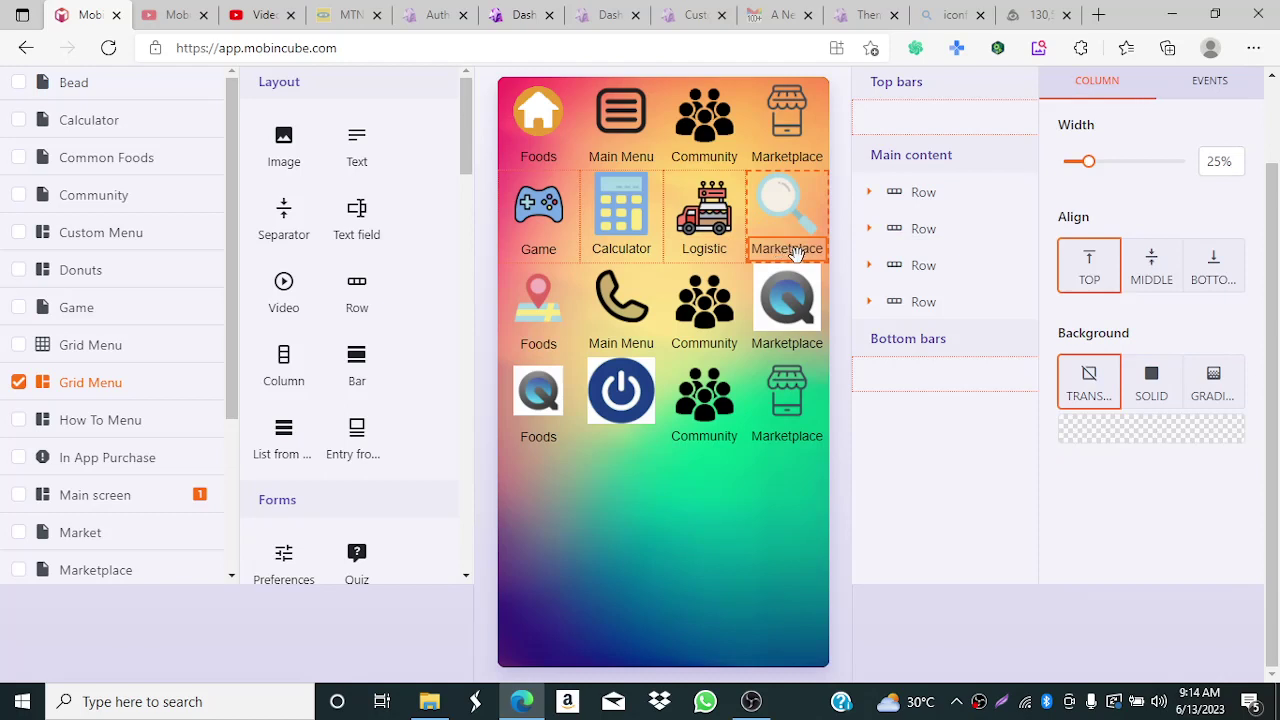
{"action": "left_click", "coordinate": [797, 255]}
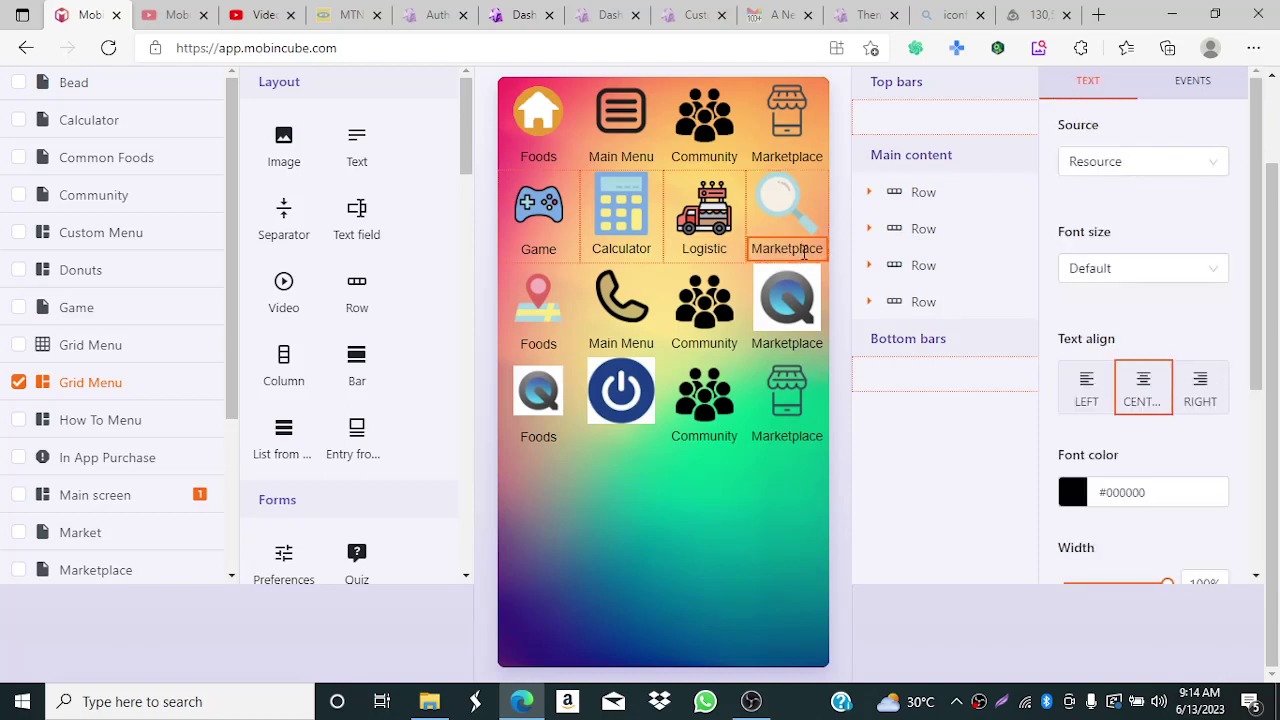
{"action": "double_click", "coordinate": [803, 252]}
{"action": "type", "text": "Sear"}
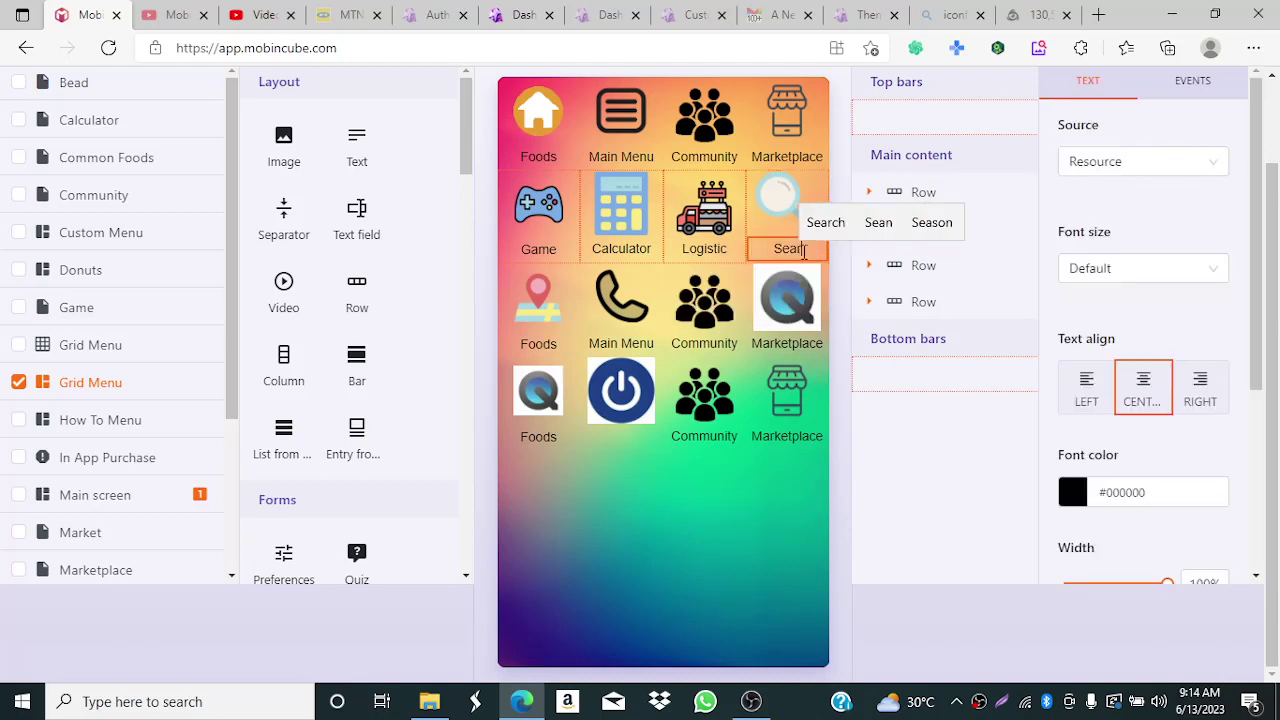
{"action": "type", "text": "ch"}
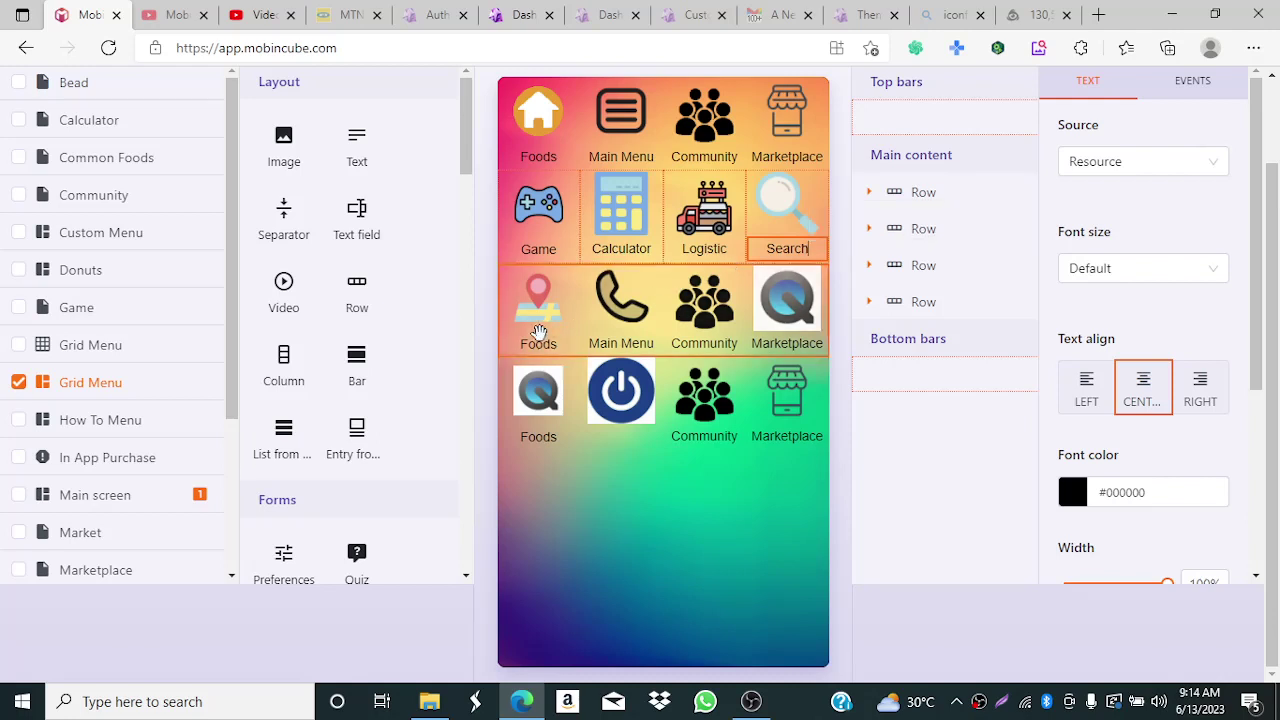
- Change the Foods label under the third row's location pin icon to "Map"
{"action": "left_click", "coordinate": [539, 333]}
{"action": "left_click", "coordinate": [540, 347]}
{"action": "left_click", "coordinate": [544, 350]}
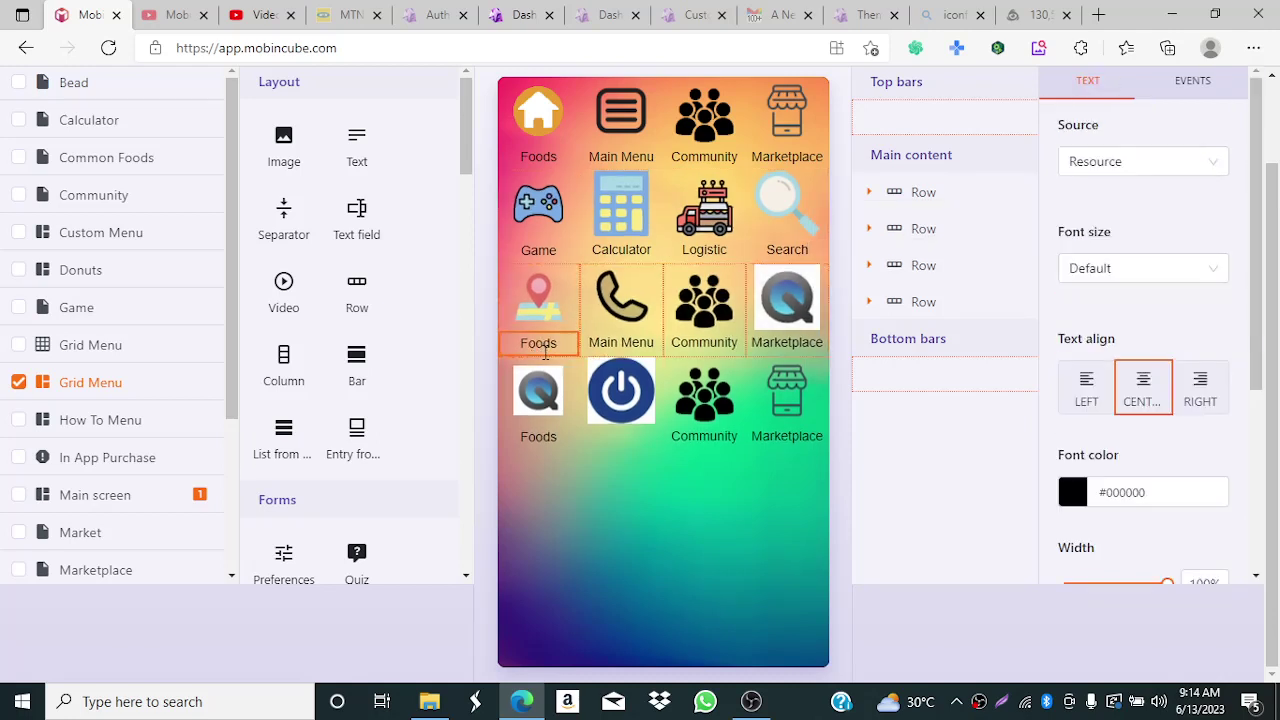
{"action": "double_click", "coordinate": [558, 344]}
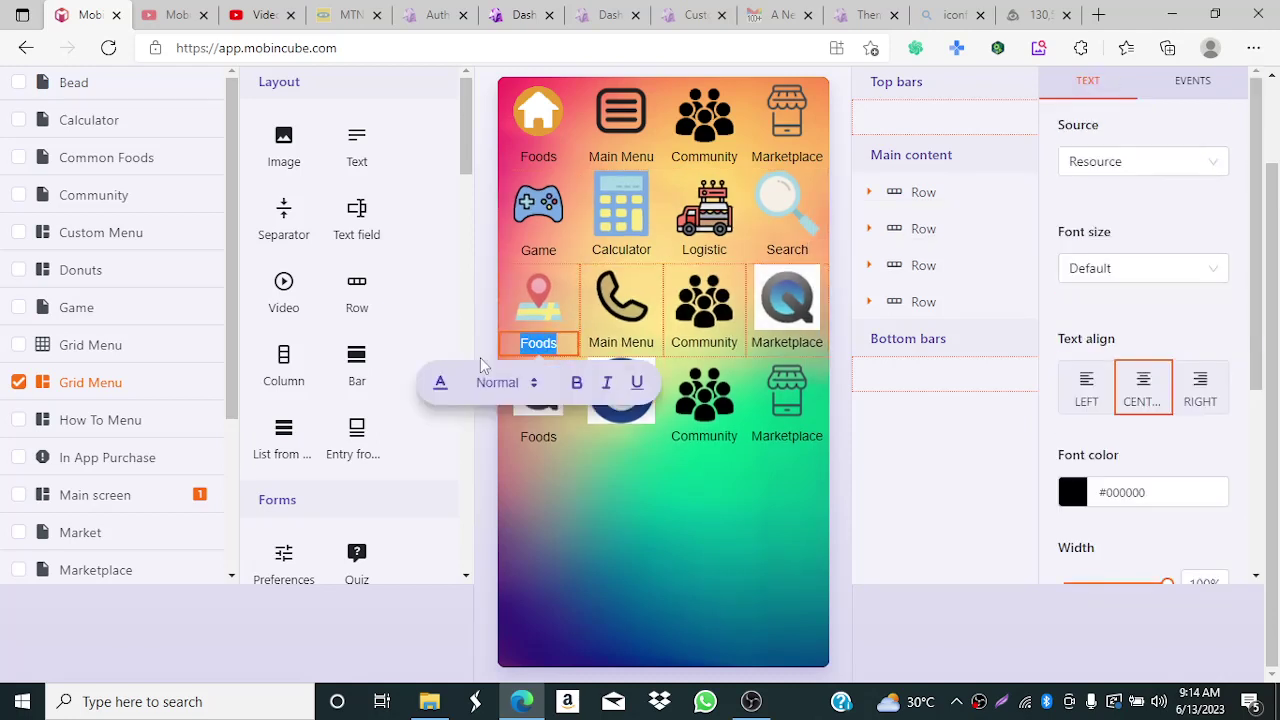
{"action": "type", "text": "Map"}
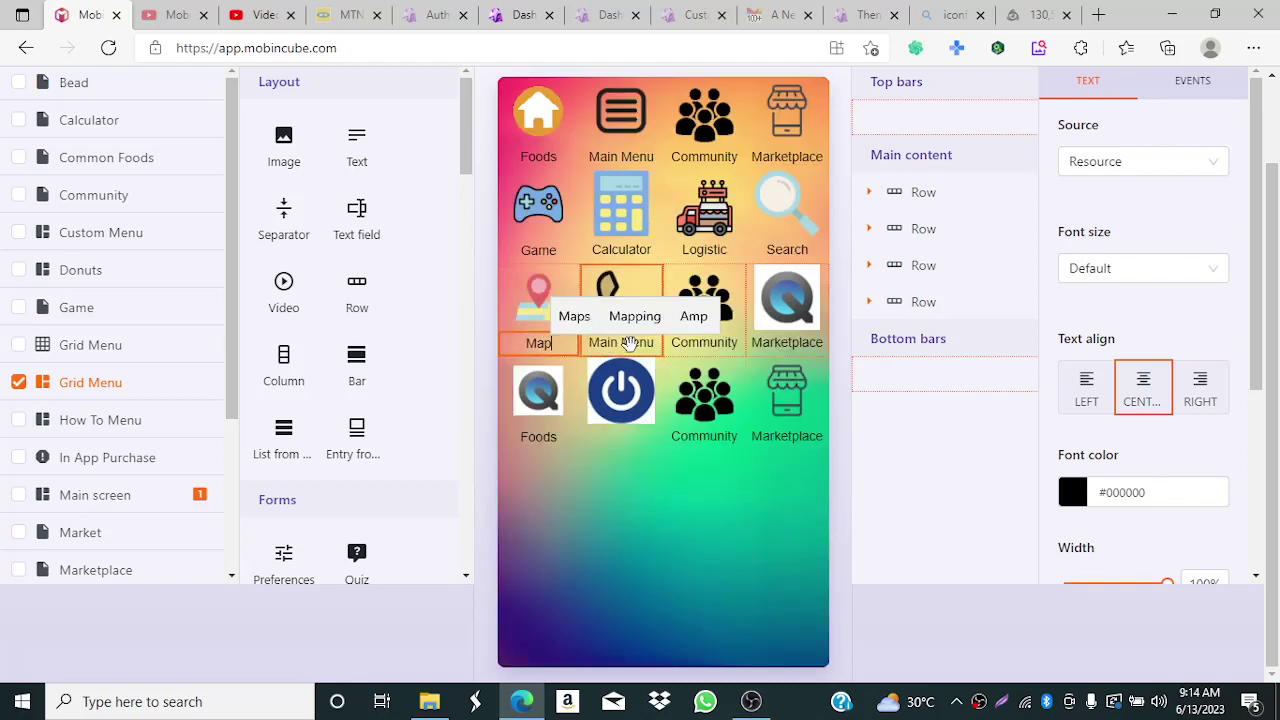
- Change the Main Menu label under the third row's phone icon to "Calls"
{"action": "left_click", "coordinate": [622, 342]}
{"action": "left_click", "coordinate": [633, 346]}
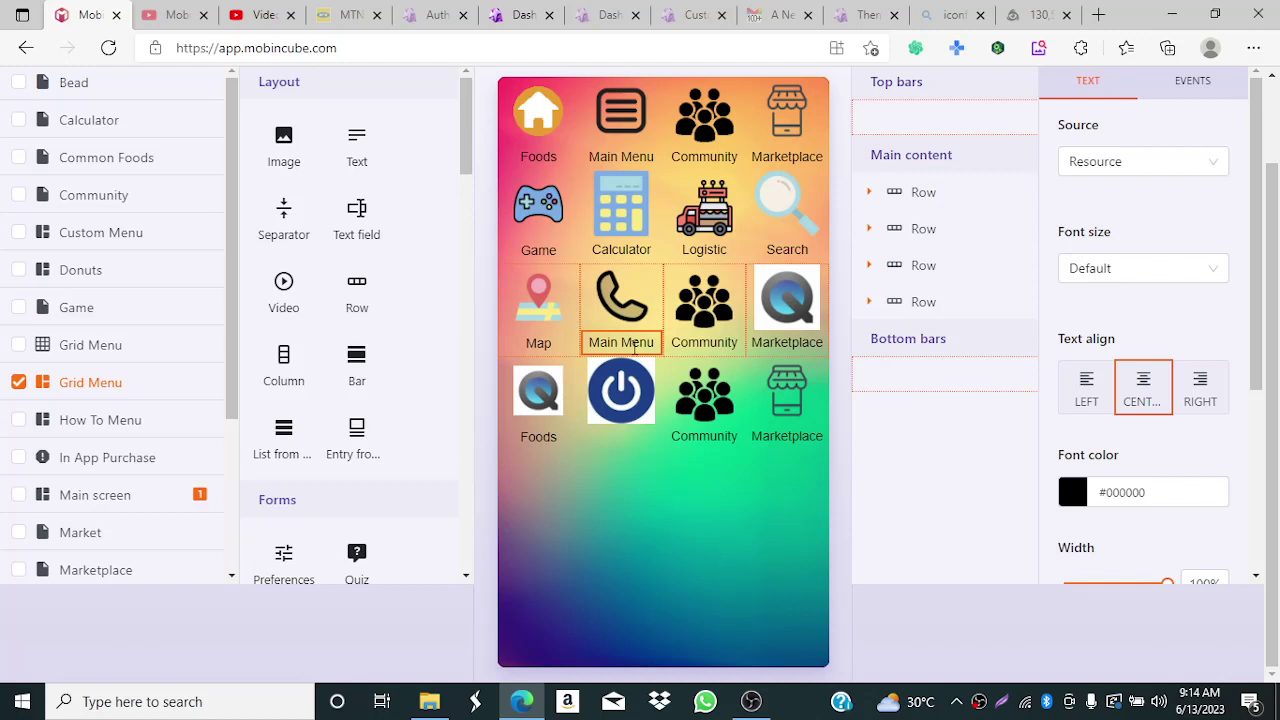
{"action": "double_click", "coordinate": [633, 346]}
{"action": "type", "text": "C"}
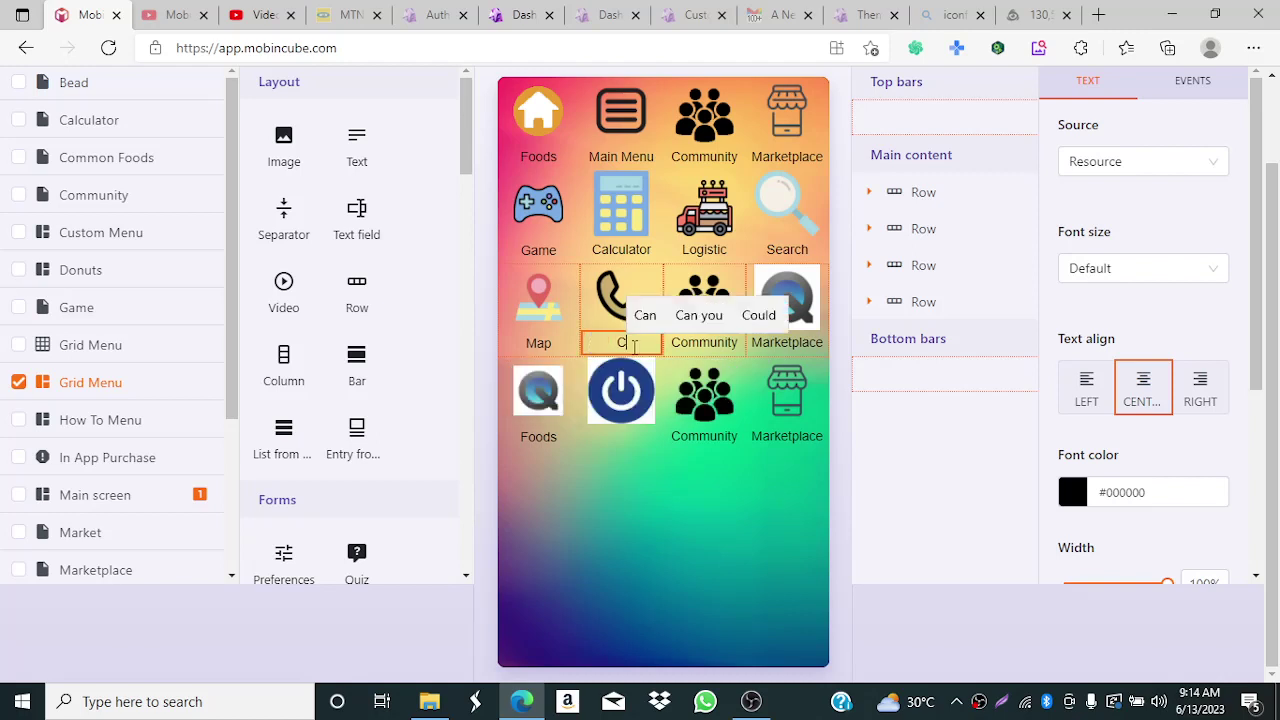
{"action": "type", "text": "alls"}
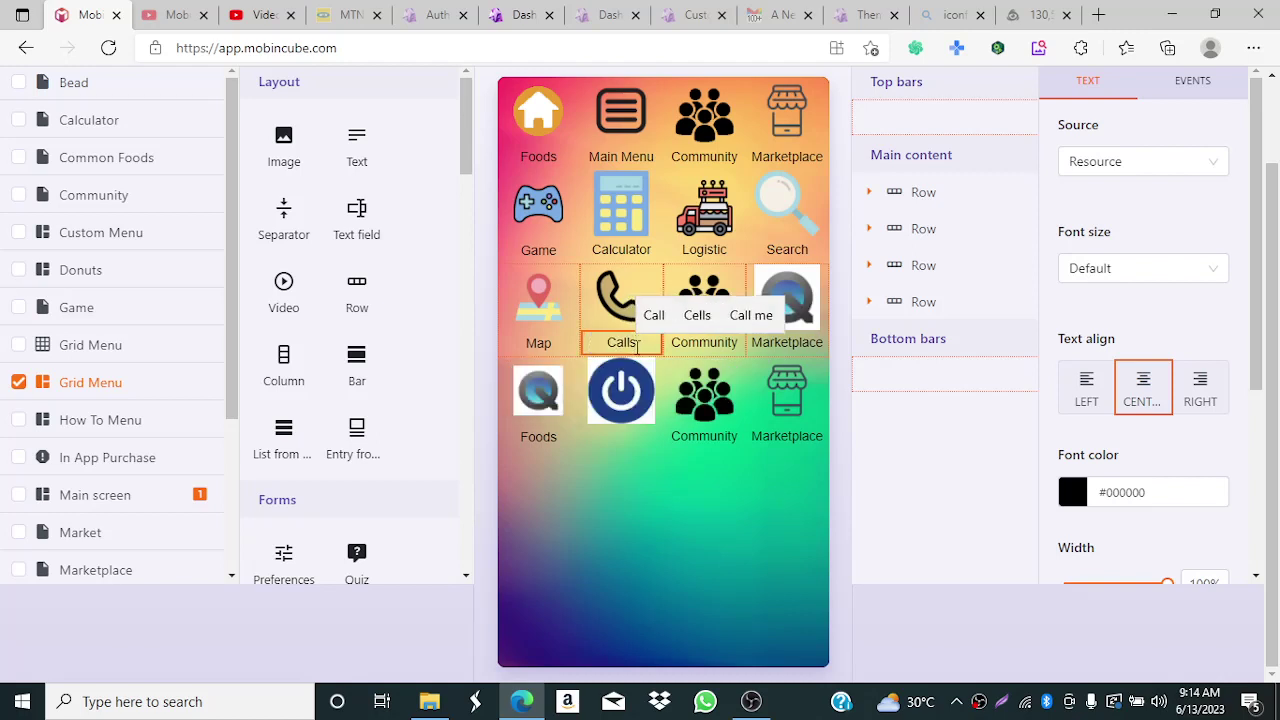
{"action": "left_click", "coordinate": [700, 345]}
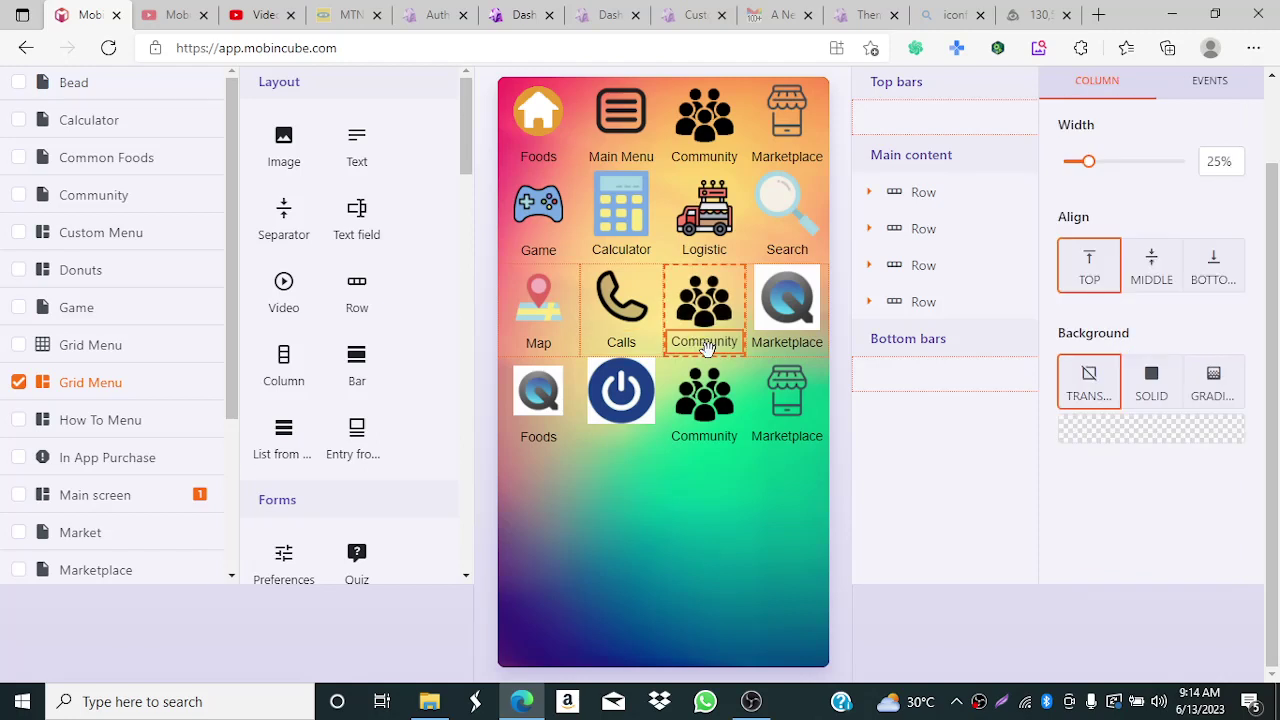
{"action": "left_click", "coordinate": [789, 345]}
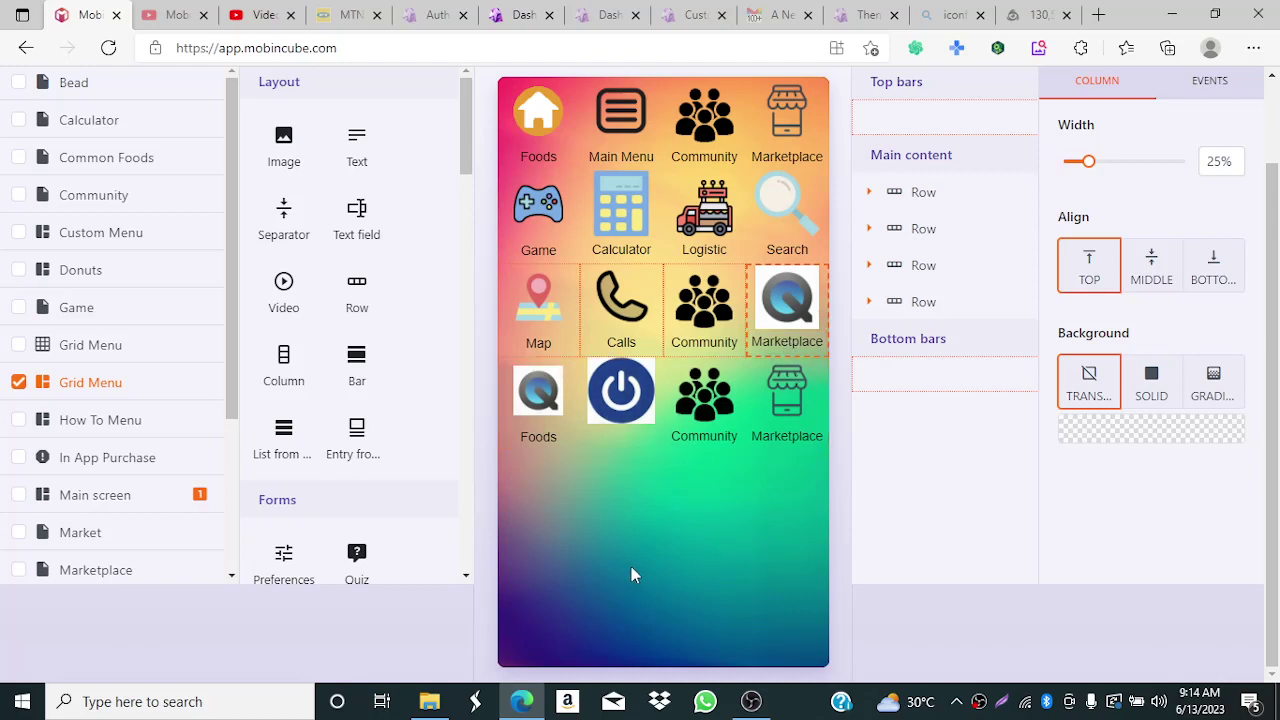
{"action": "key", "text": "Escape"}
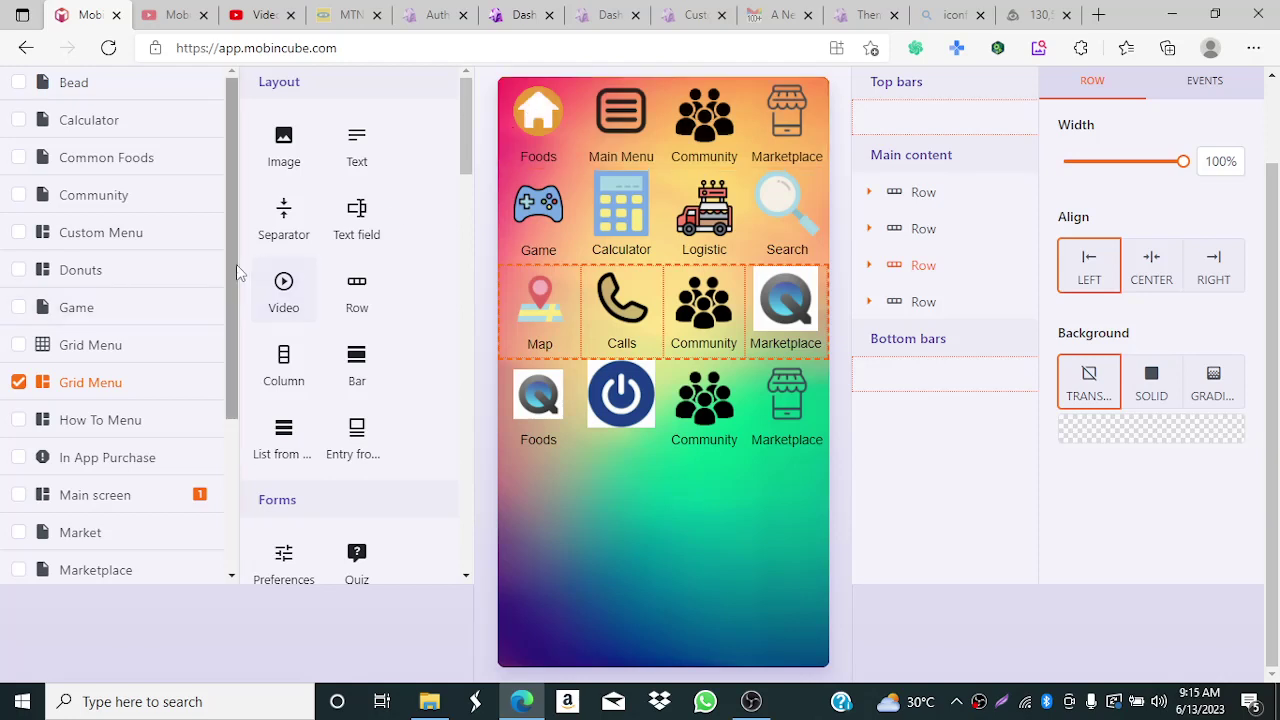
- Select Menu Screen in the app's screen list and open it in the classic editor
{"action": "left_click_drag", "start_coordinate": [236, 277], "coordinate": [232, 422]}
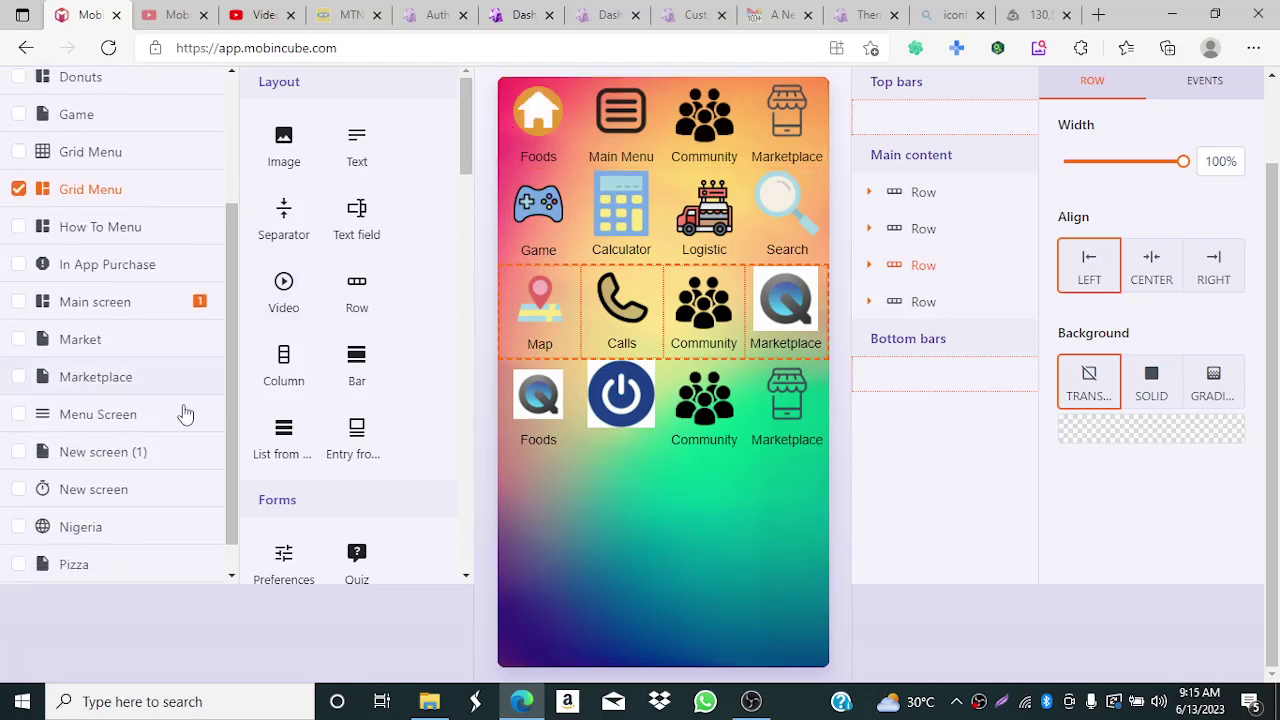
{"action": "left_click", "coordinate": [100, 416]}
{"action": "left_click", "coordinate": [100, 416]}
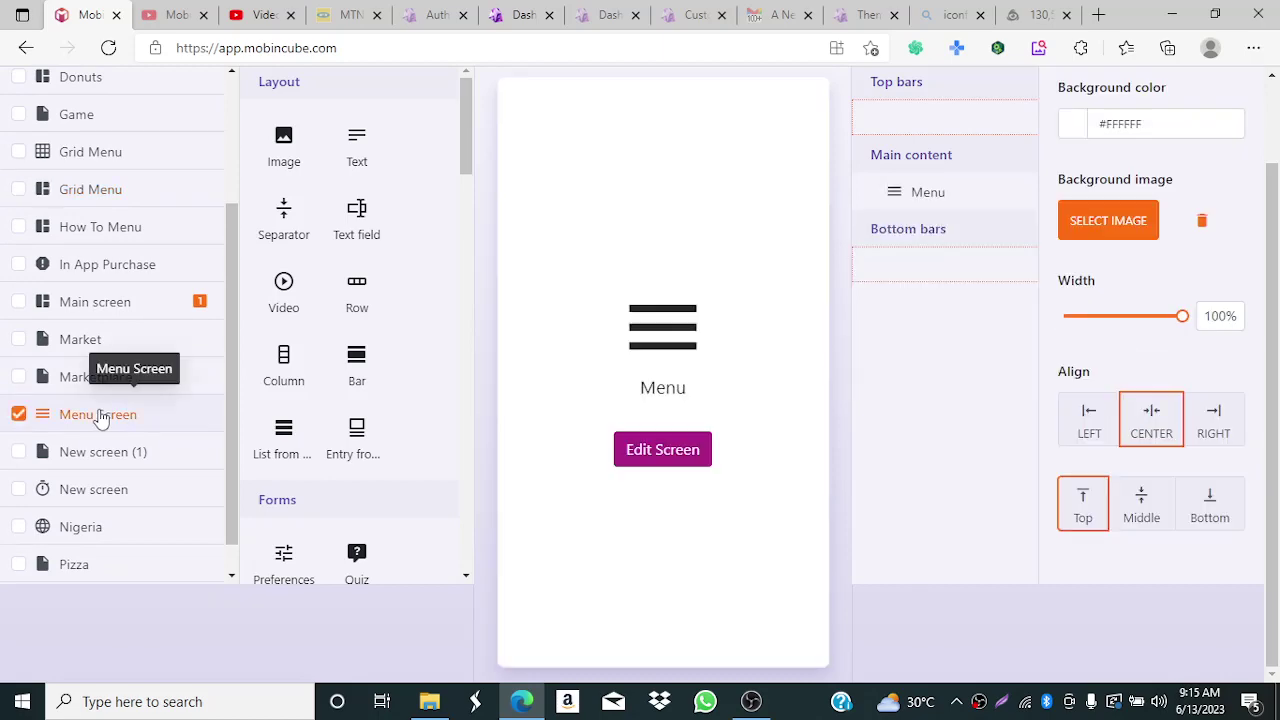
{"action": "left_click", "coordinate": [652, 451]}
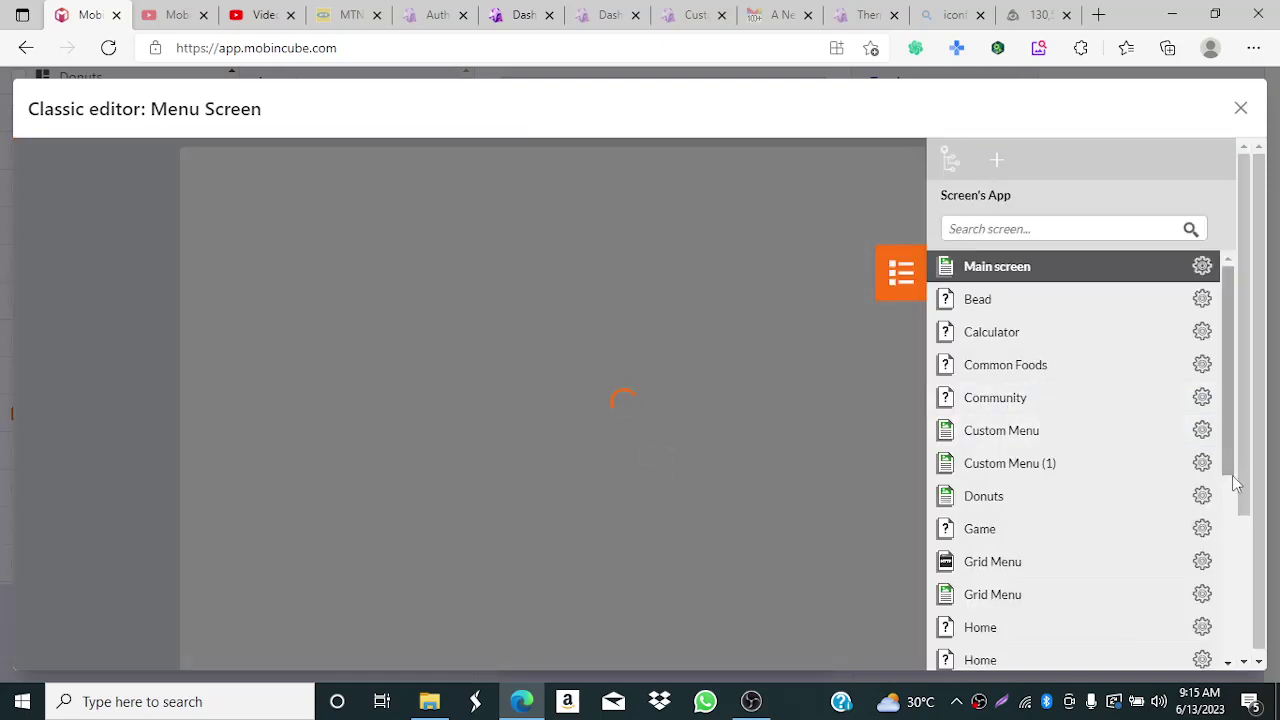
- Load the Custom Menu (1) screen, followed by the second Grid Menu screen, in the classic editor
{"action": "left_click", "coordinate": [1202, 463]}
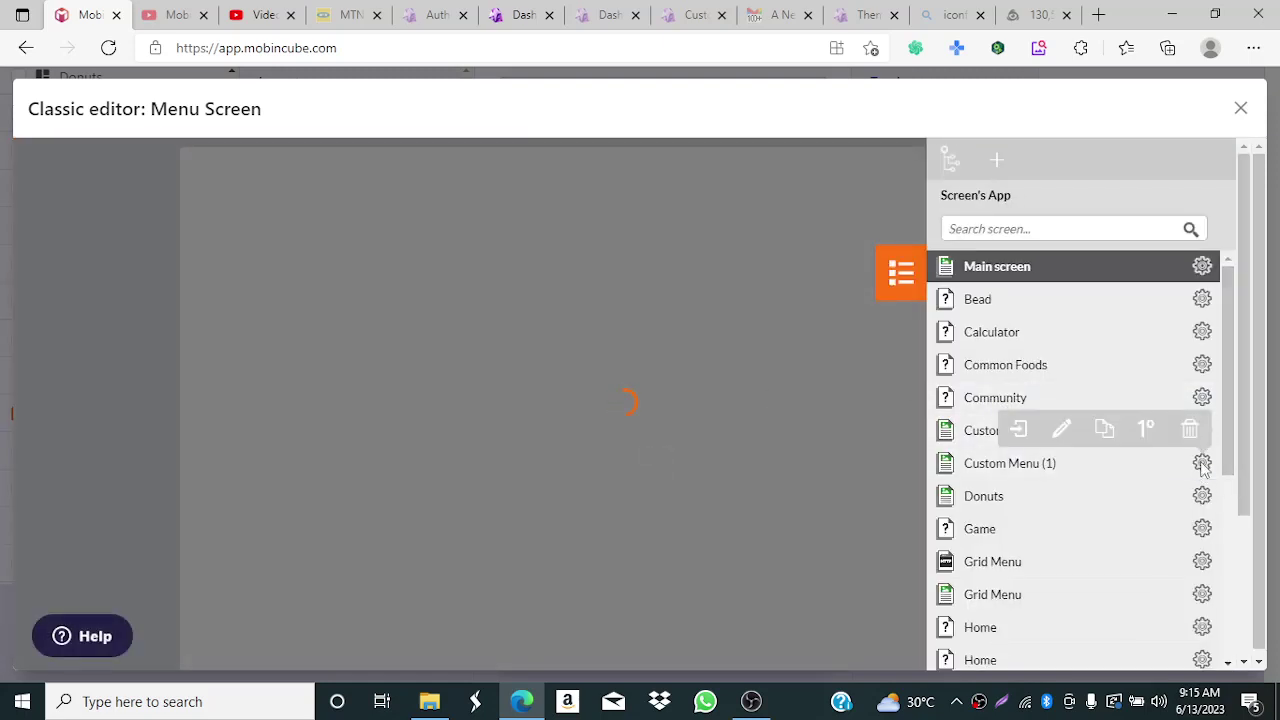
{"action": "left_click", "coordinate": [1043, 437]}
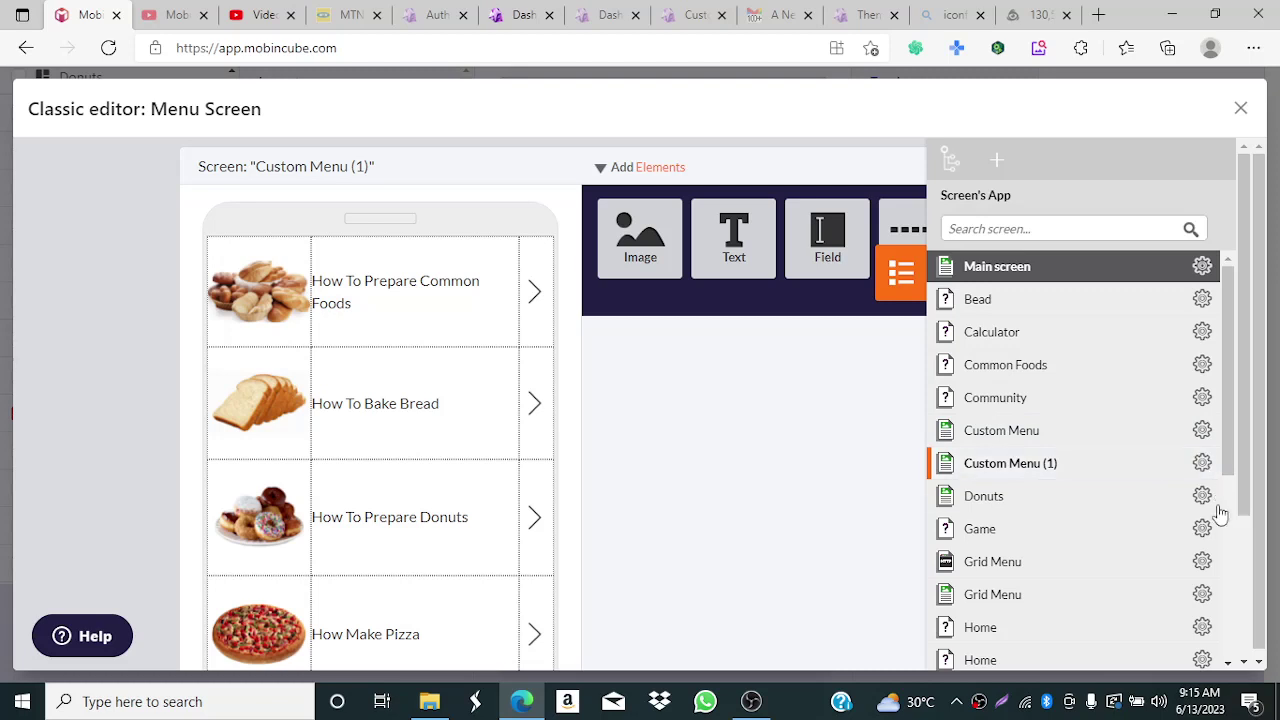
{"action": "mouse_move", "coordinate": [1203, 600]}
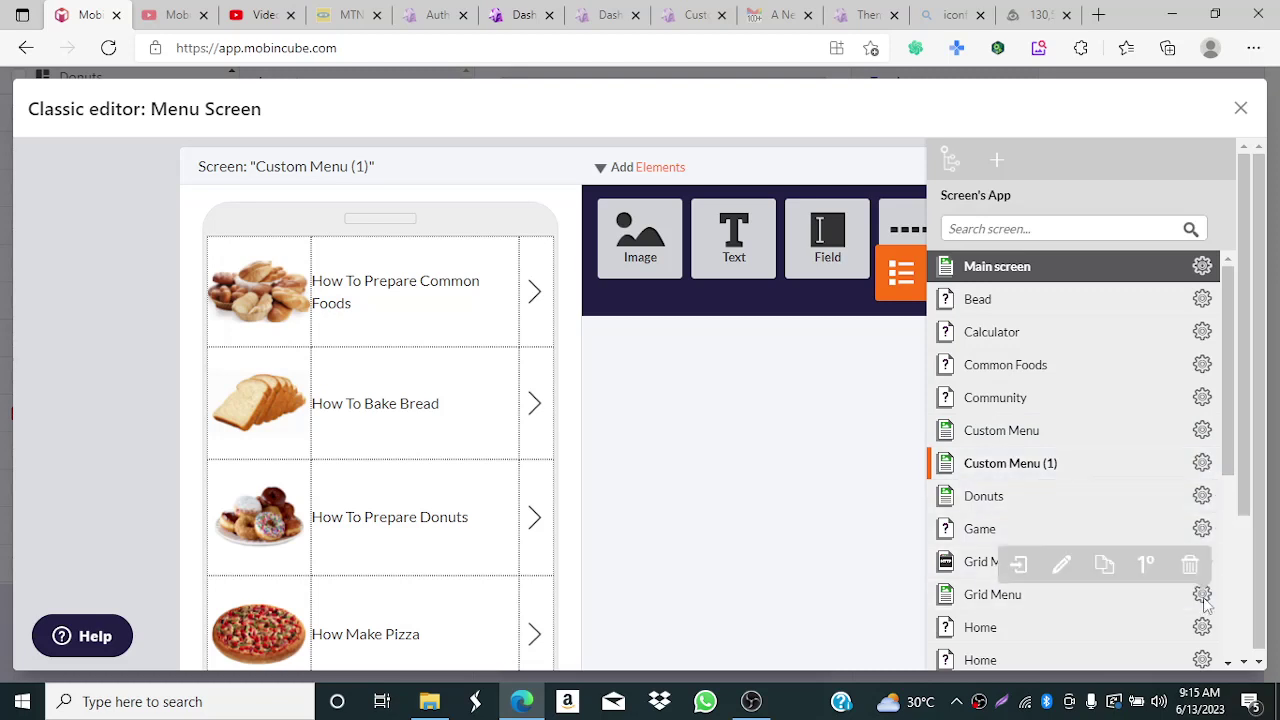
{"action": "left_click", "coordinate": [1020, 575]}
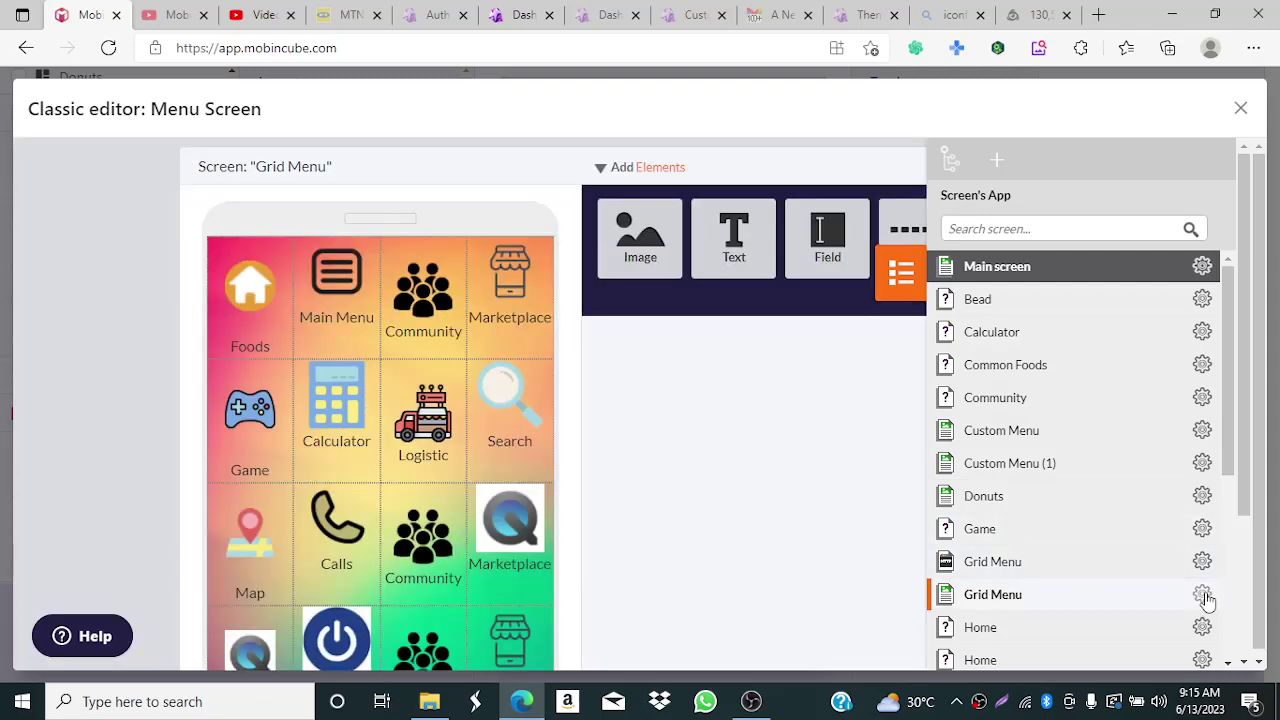
- Try to rename the second Grid Menu screen by adding "Custorm" in front of its name
{"action": "left_click", "coordinate": [1206, 597]}
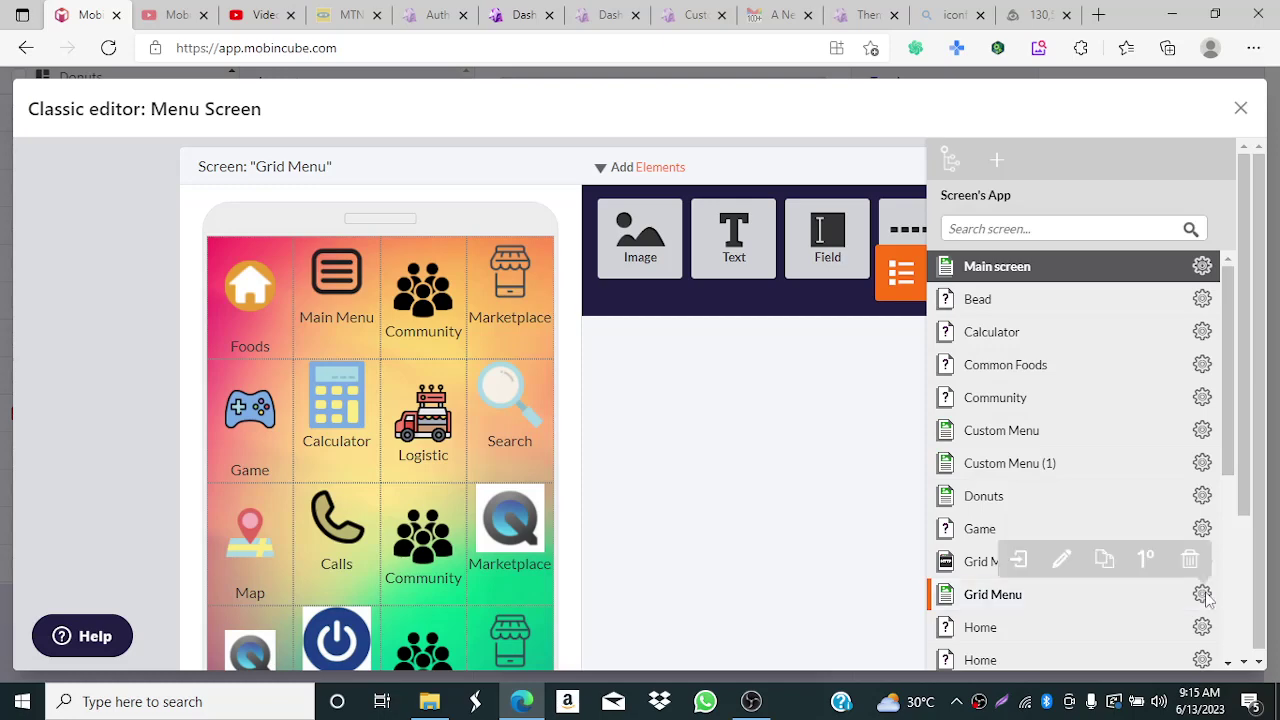
{"action": "left_click", "coordinate": [1065, 562]}
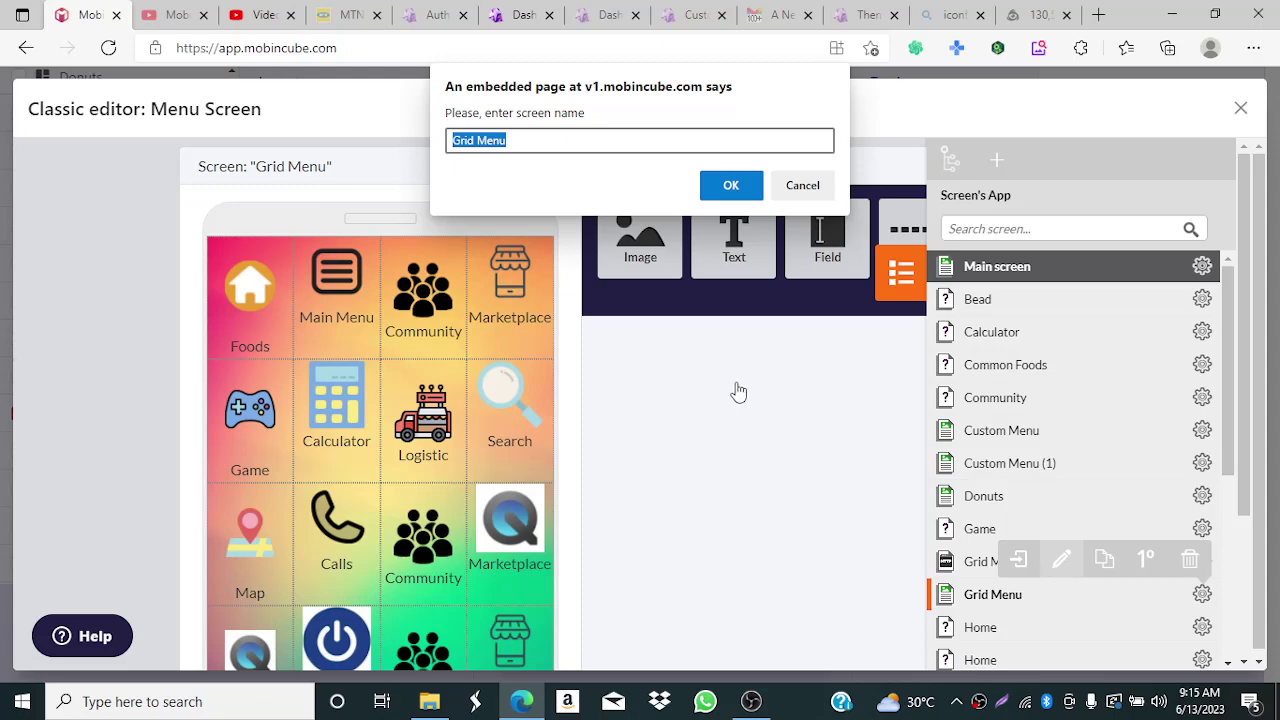
{"action": "left_click", "coordinate": [455, 141]}
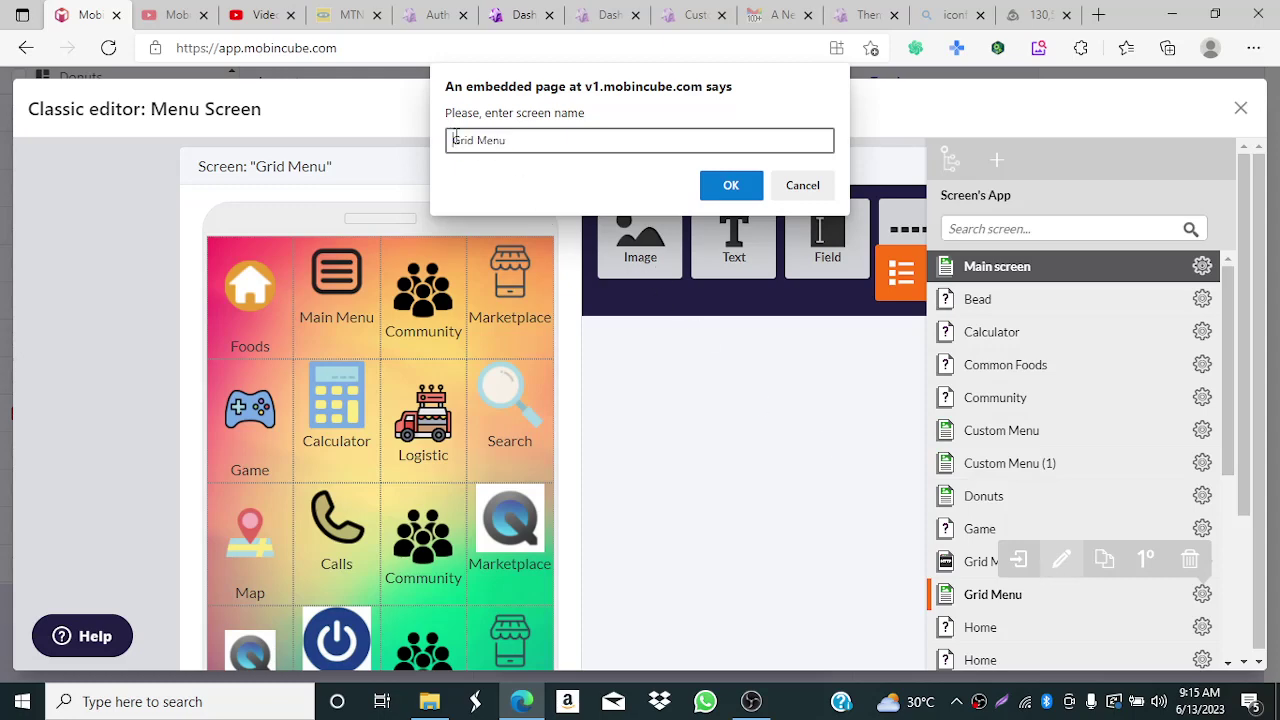
{"action": "type", "text": "Custorm"}
{"action": "left_click", "coordinate": [731, 186]}
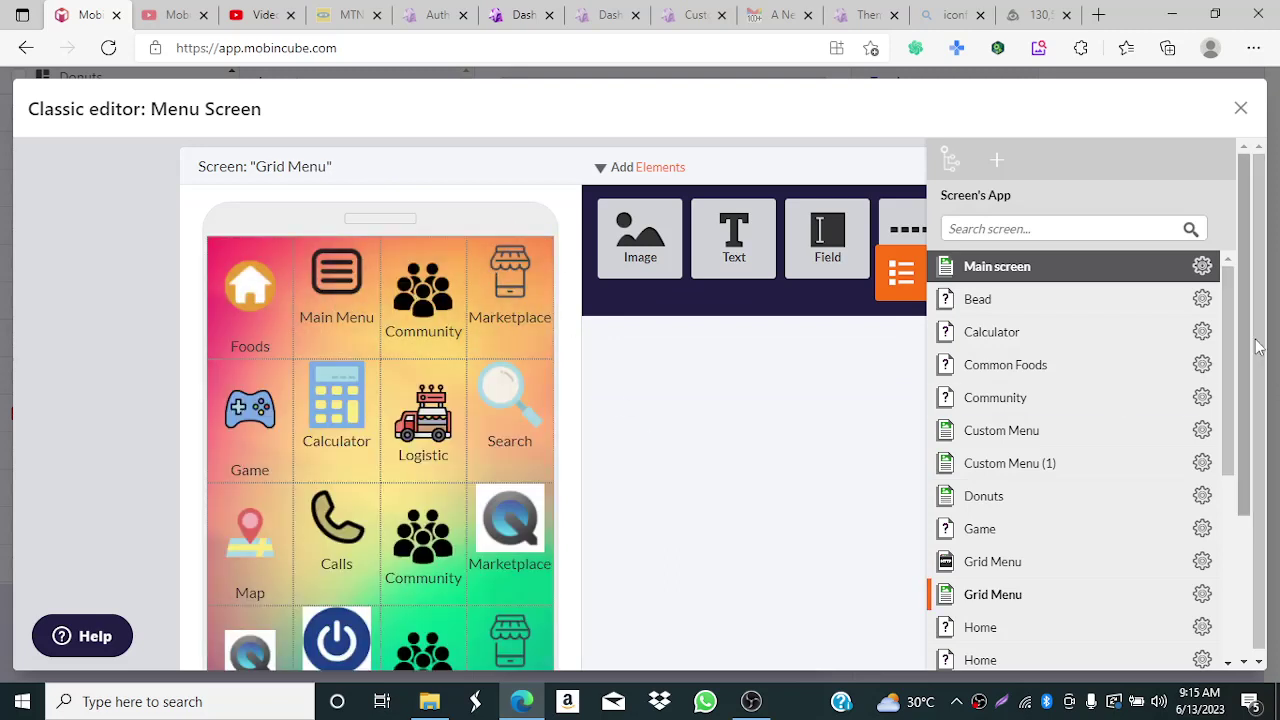
- Make the Foods cell in the first table row go to the screen Menu Screen, and recheck its action
{"action": "left_click_drag", "start_coordinate": [1247, 386], "coordinate": [1247, 420]}
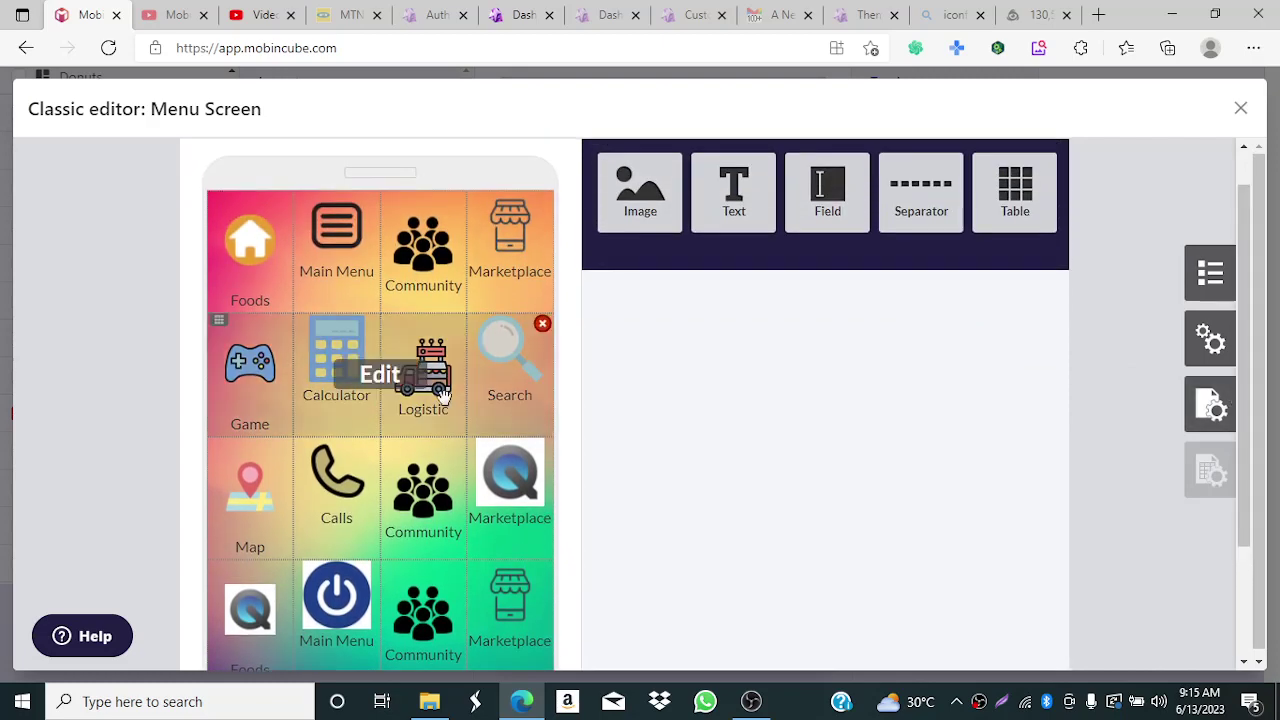
{"action": "left_click", "coordinate": [236, 286]}
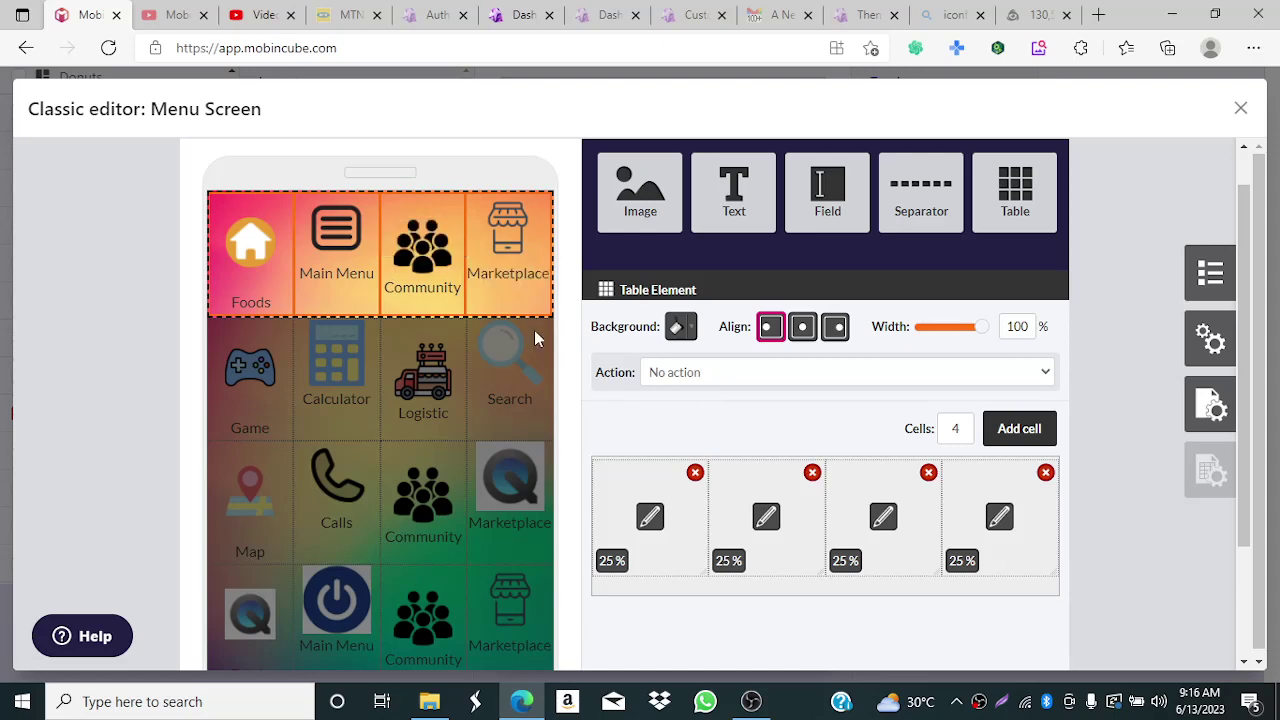
{"action": "mouse_move", "coordinate": [422, 243]}
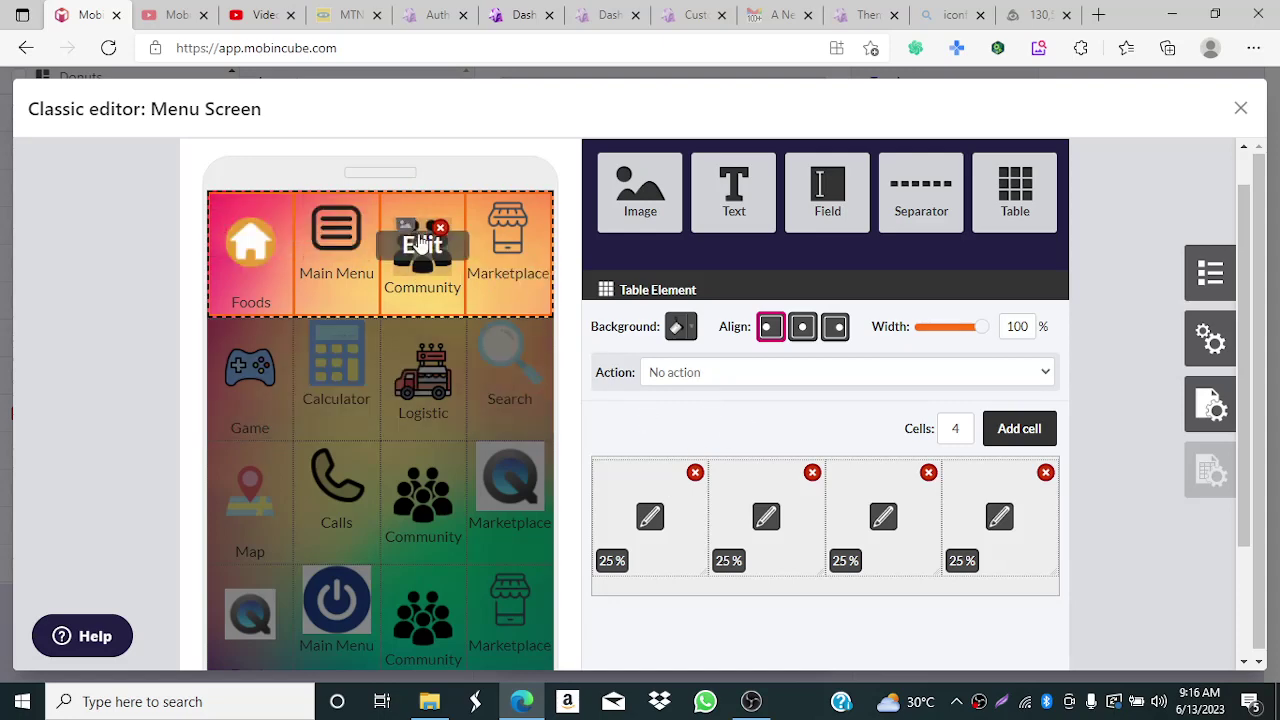
{"action": "left_click", "coordinate": [651, 517]}
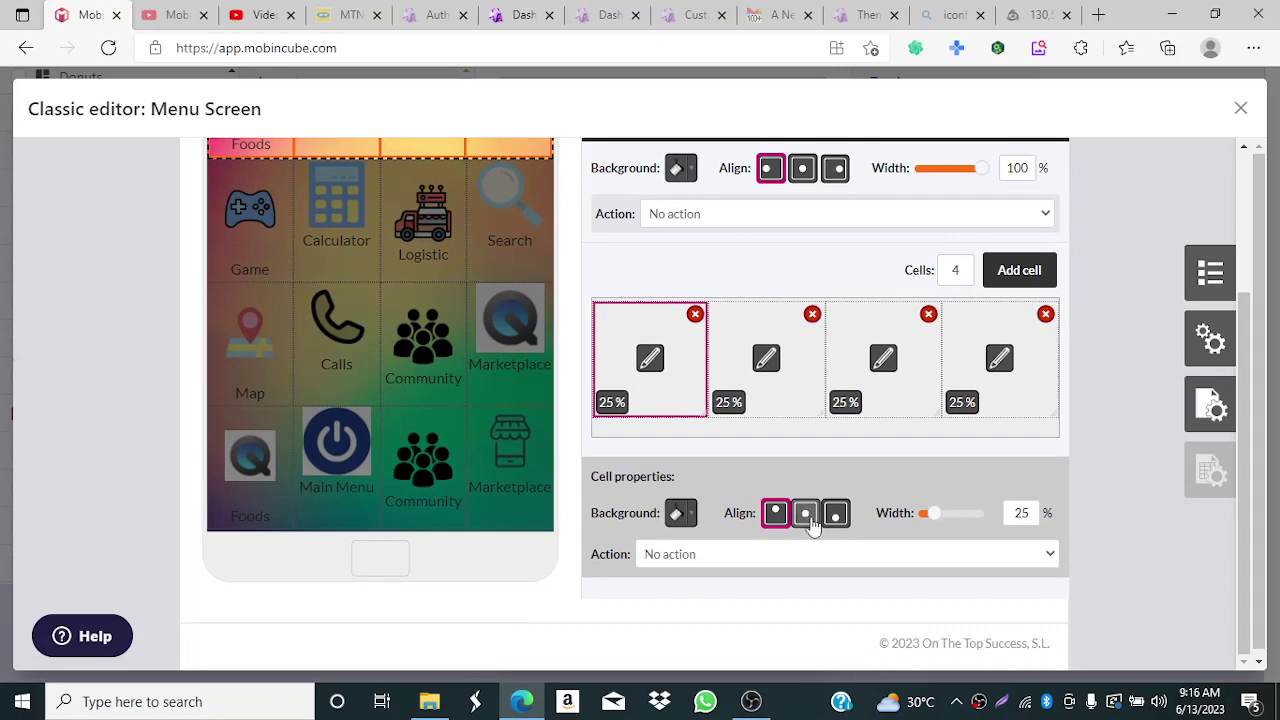
{"action": "left_click", "coordinate": [809, 557]}
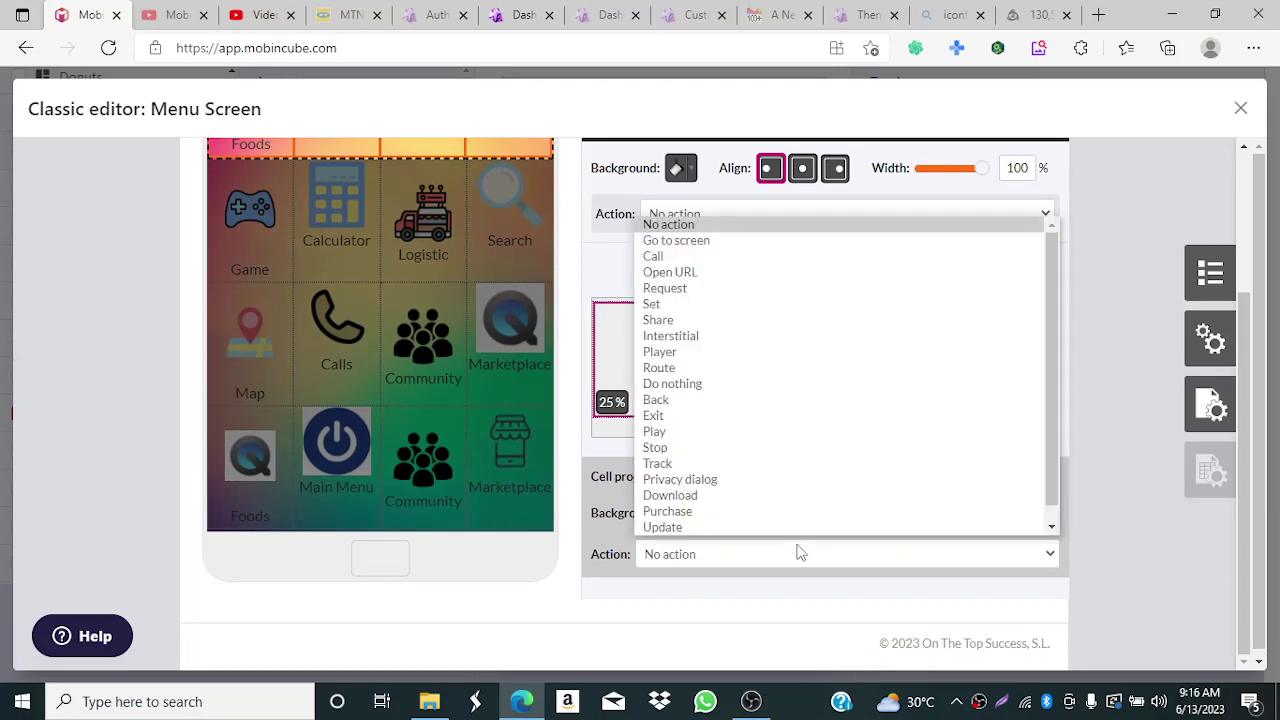
{"action": "left_click", "coordinate": [803, 240]}
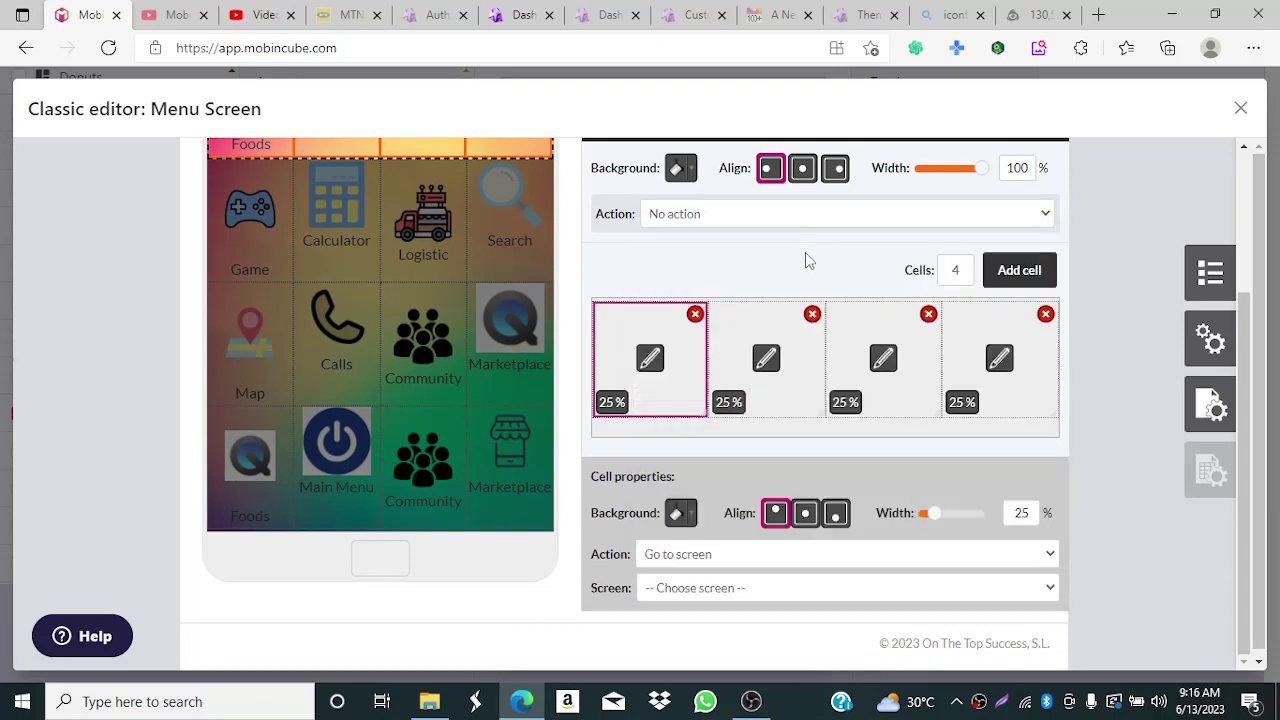
{"action": "left_click", "coordinate": [722, 590]}
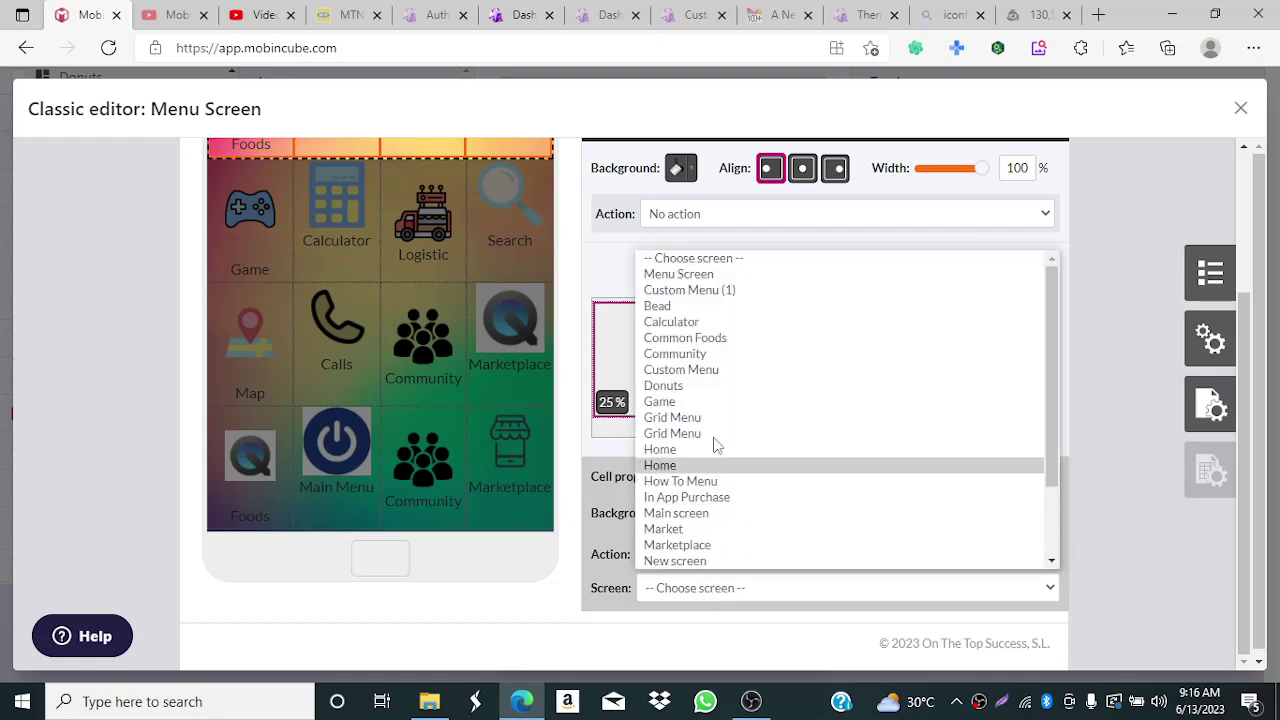
{"action": "left_click", "coordinate": [715, 274]}
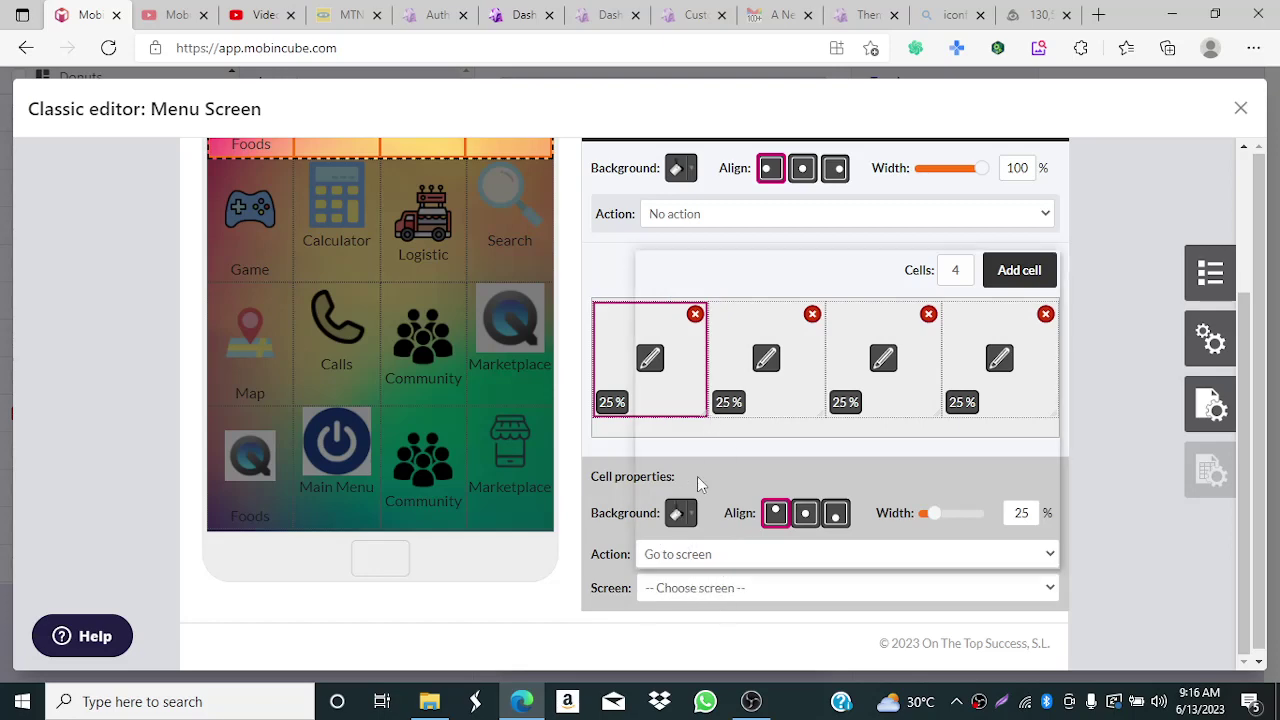
{"action": "left_click", "coordinate": [762, 374]}
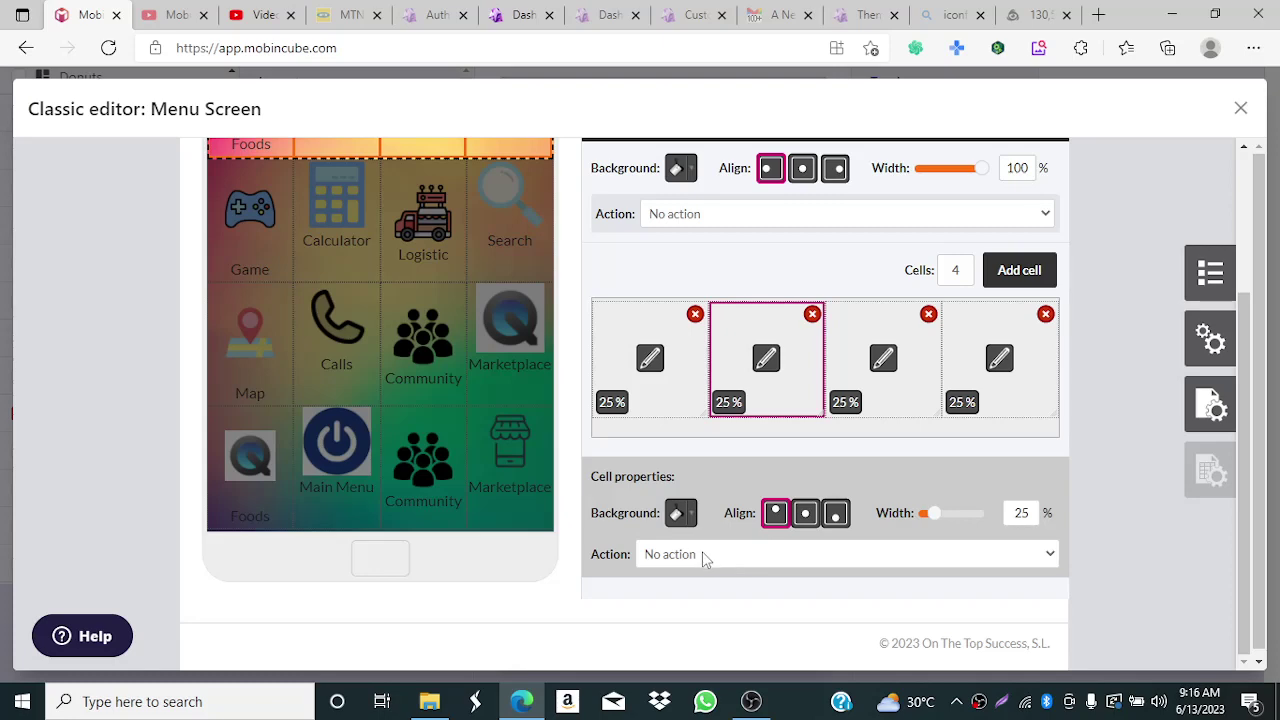
{"action": "left_click", "coordinate": [651, 368]}
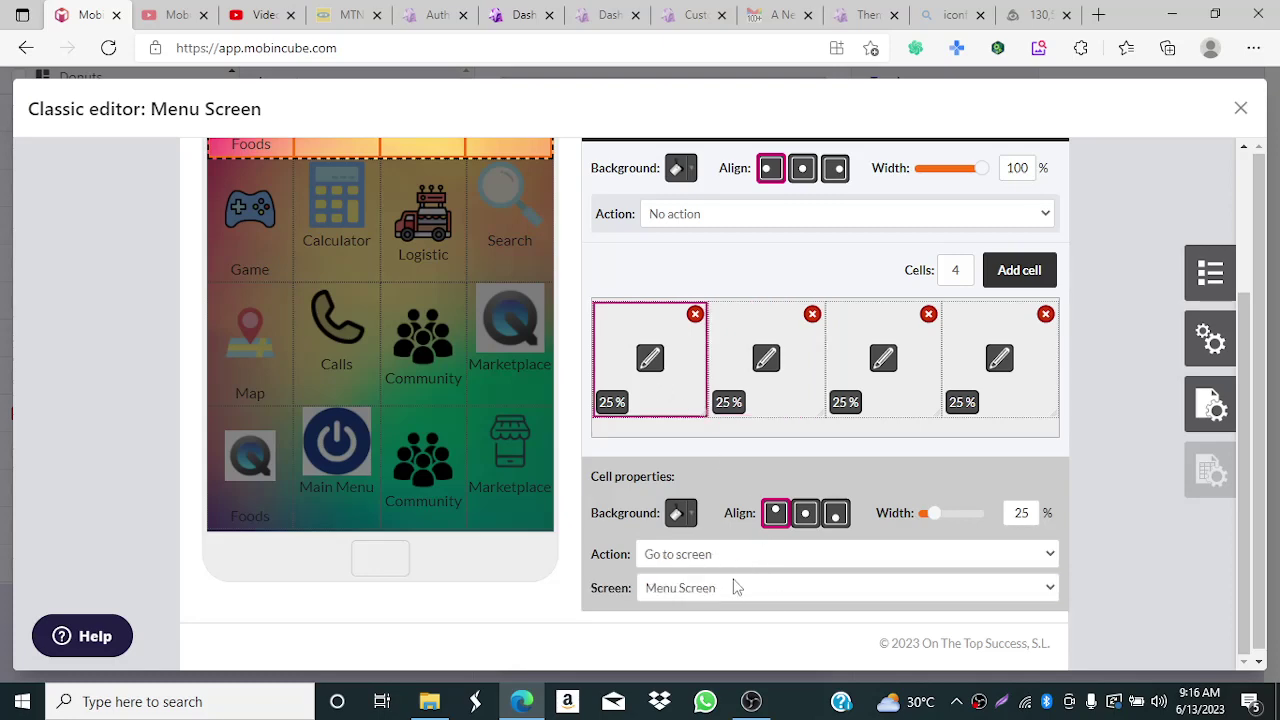
- Make the Main Menu cell in the first table row go to the Custom Menu screen
{"action": "left_click", "coordinate": [767, 370]}
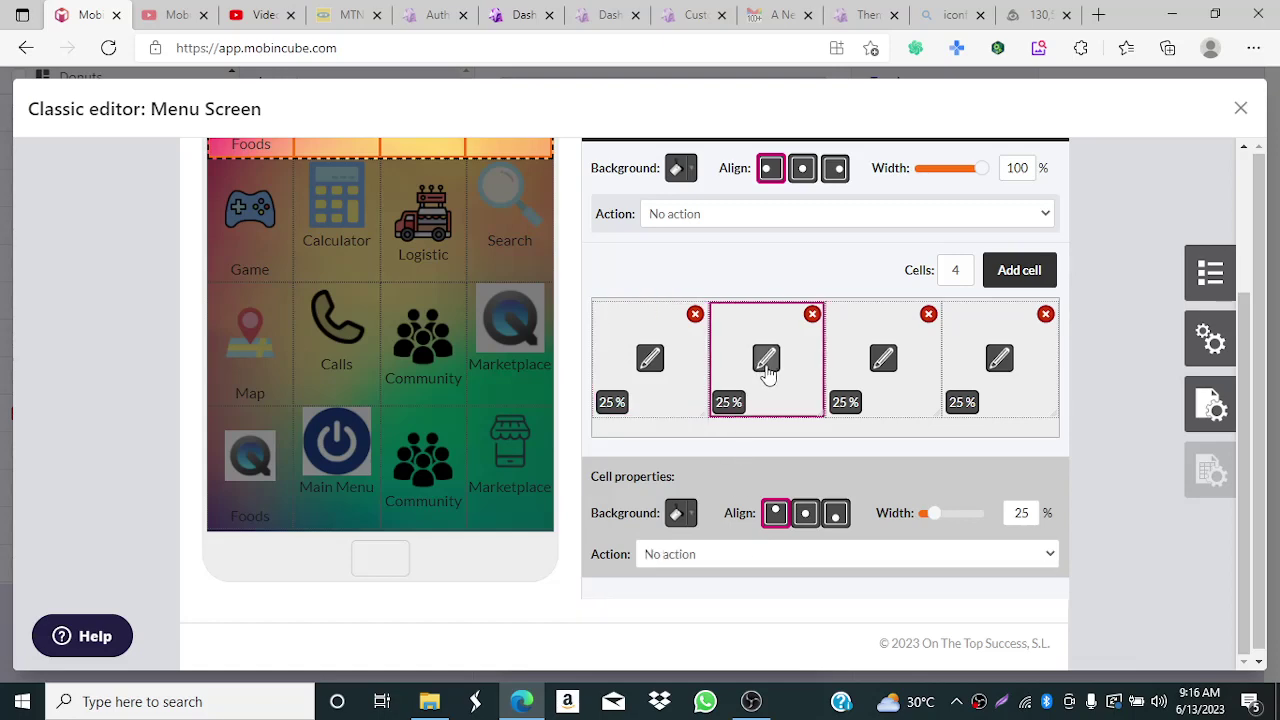
{"action": "left_click", "coordinate": [689, 557]}
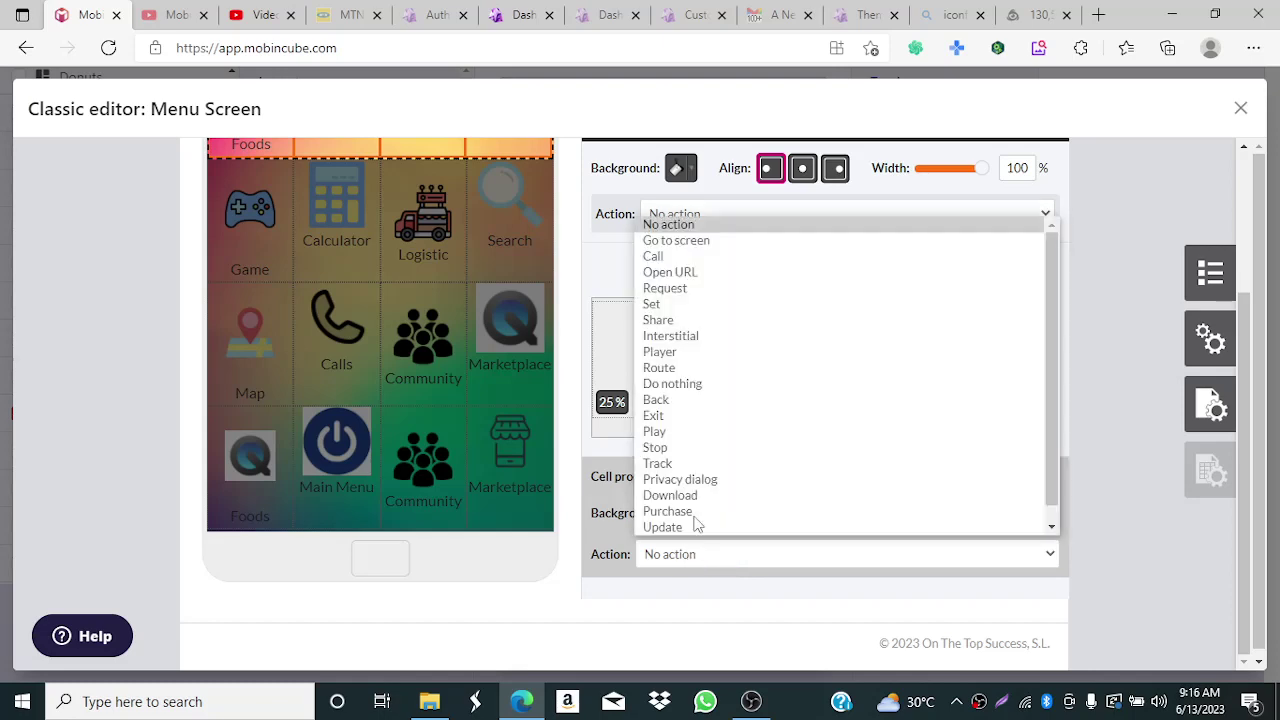
{"action": "left_click", "coordinate": [731, 241]}
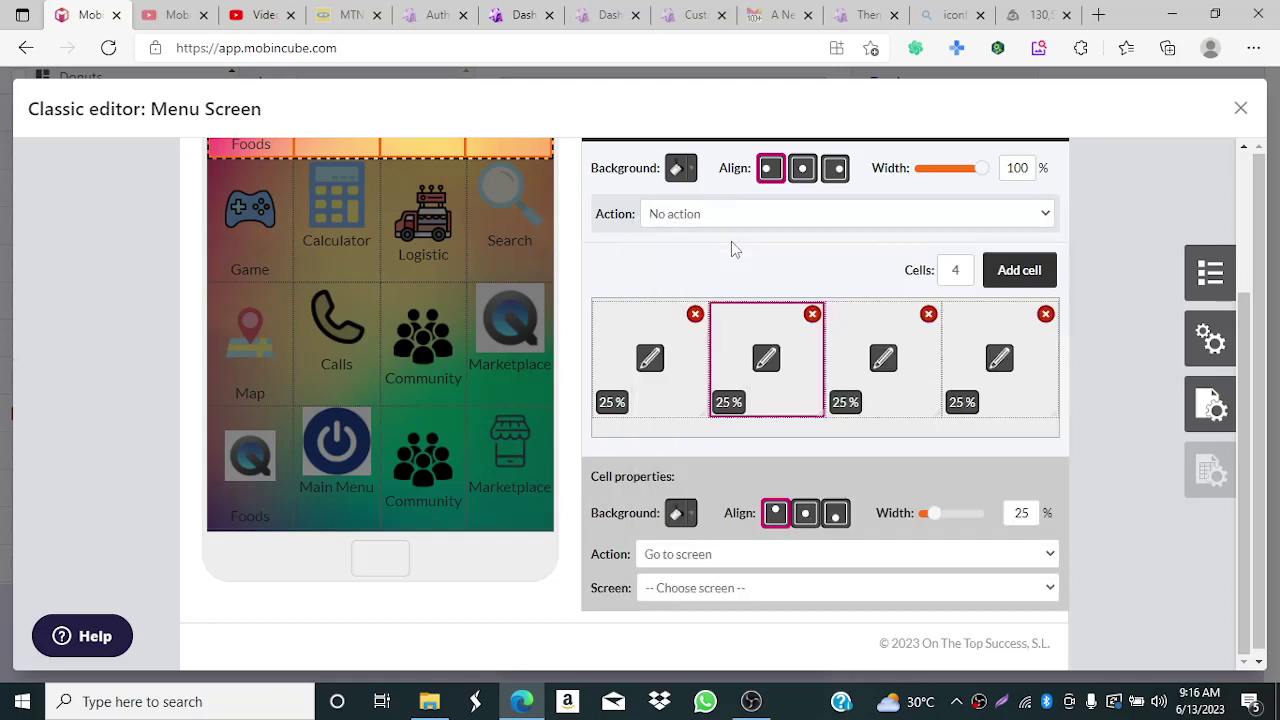
{"action": "left_click", "coordinate": [705, 588]}
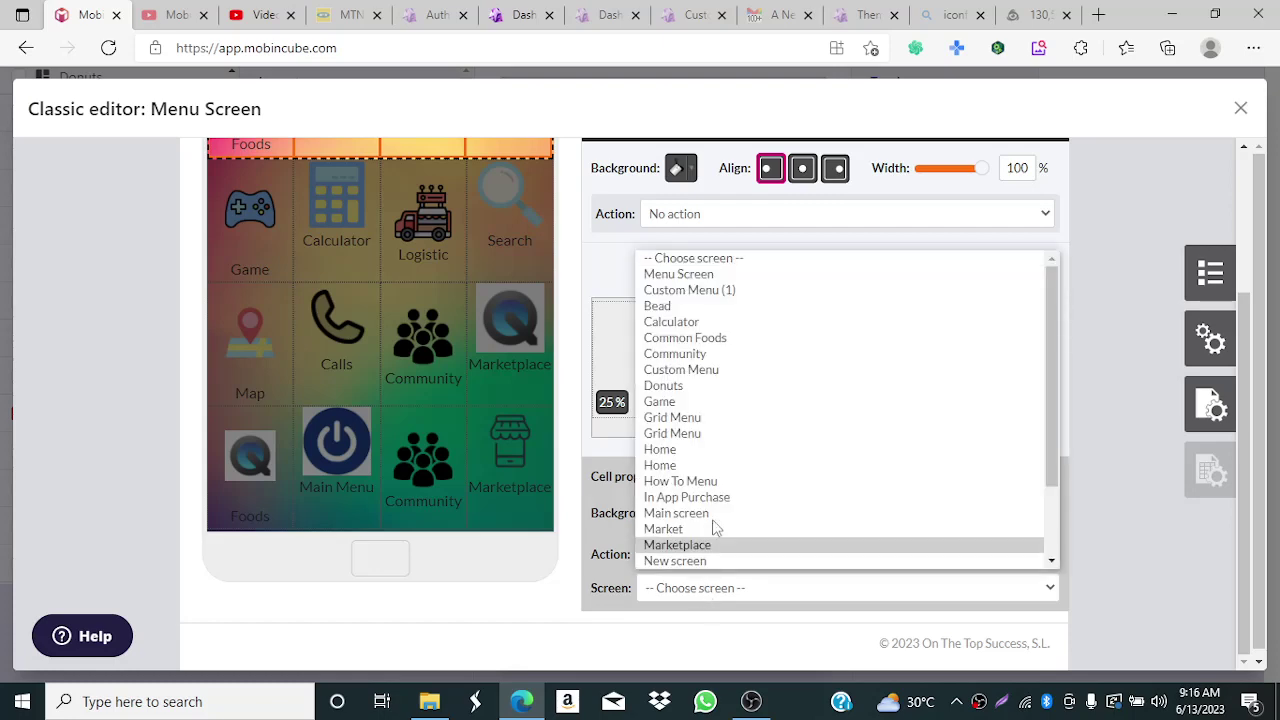
{"action": "left_click", "coordinate": [728, 369]}
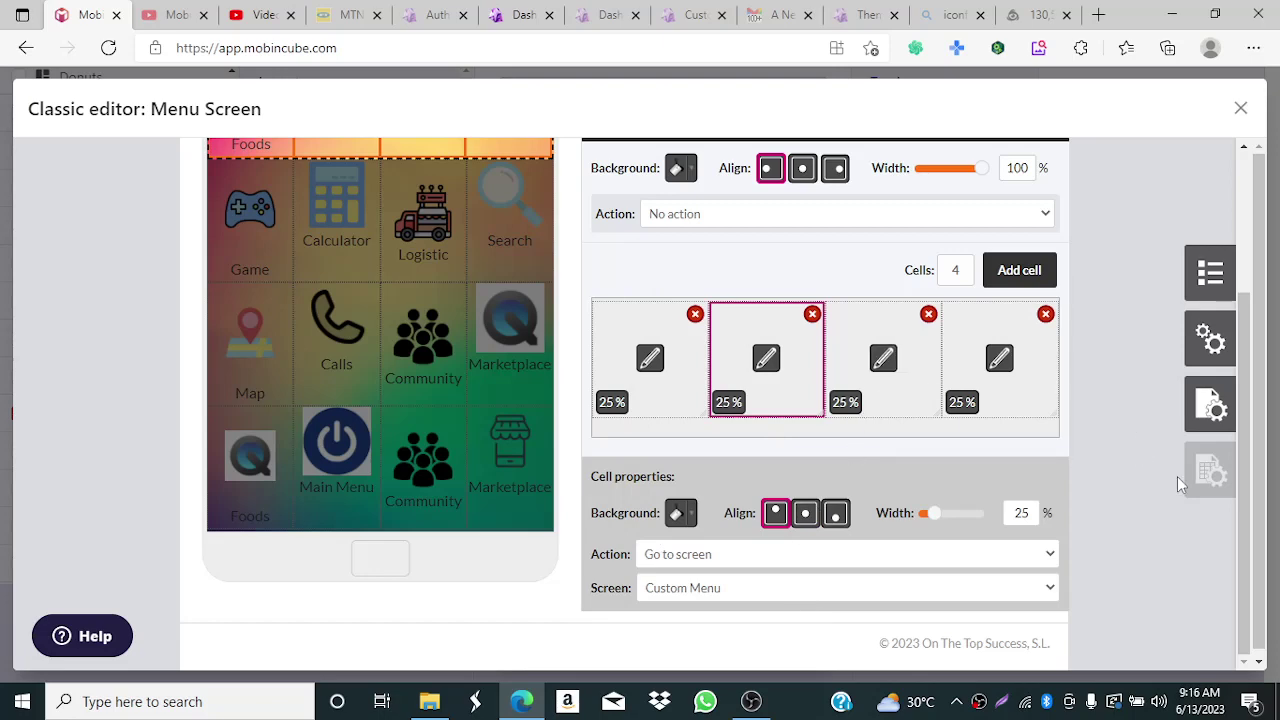
- Make the Community cell in the first table row go to the Community screen
{"action": "left_click_drag", "start_coordinate": [1245, 486], "coordinate": [1261, 522]}
{"action": "left_click", "coordinate": [884, 362]}
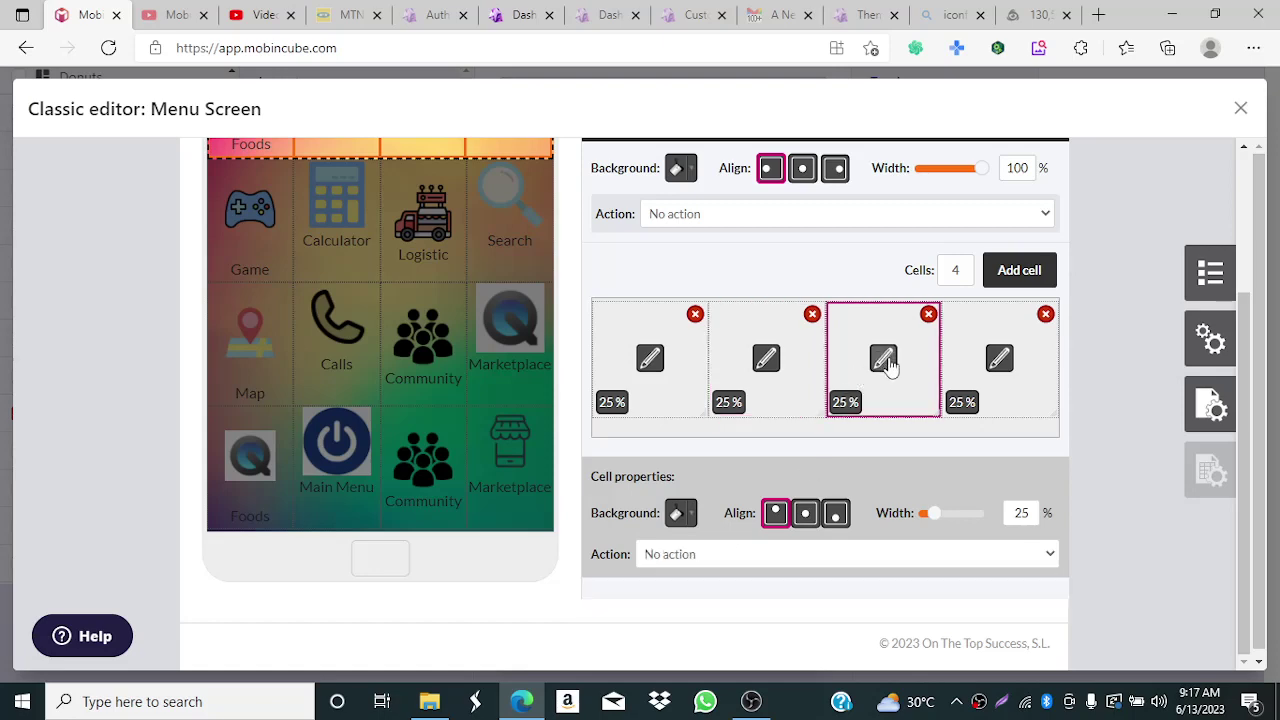
{"action": "left_click", "coordinate": [744, 556]}
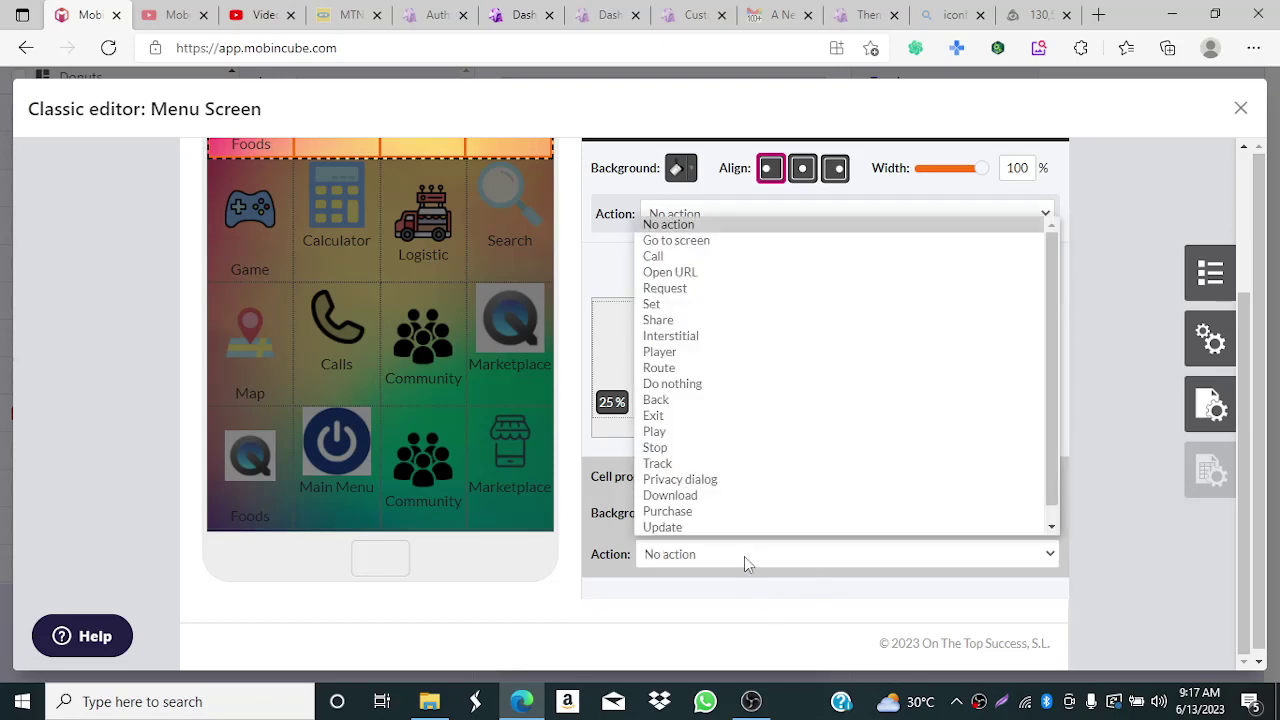
{"action": "left_click", "coordinate": [716, 240]}
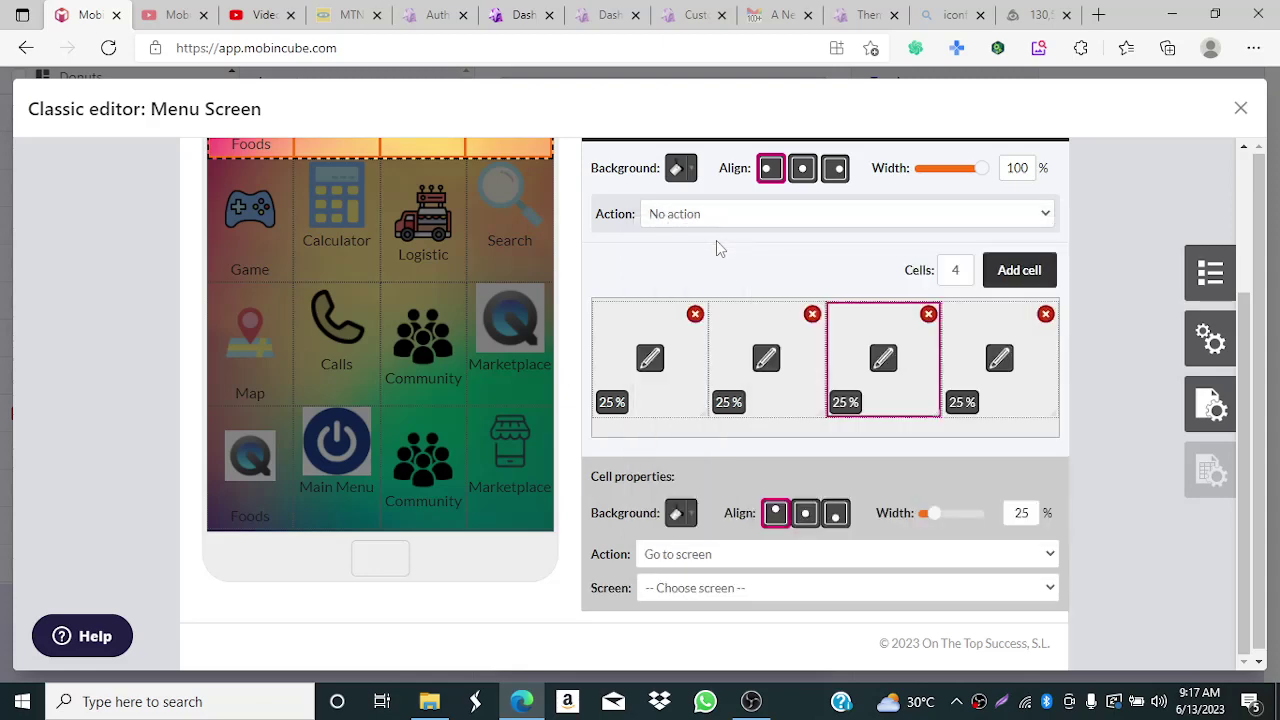
{"action": "left_click", "coordinate": [733, 589]}
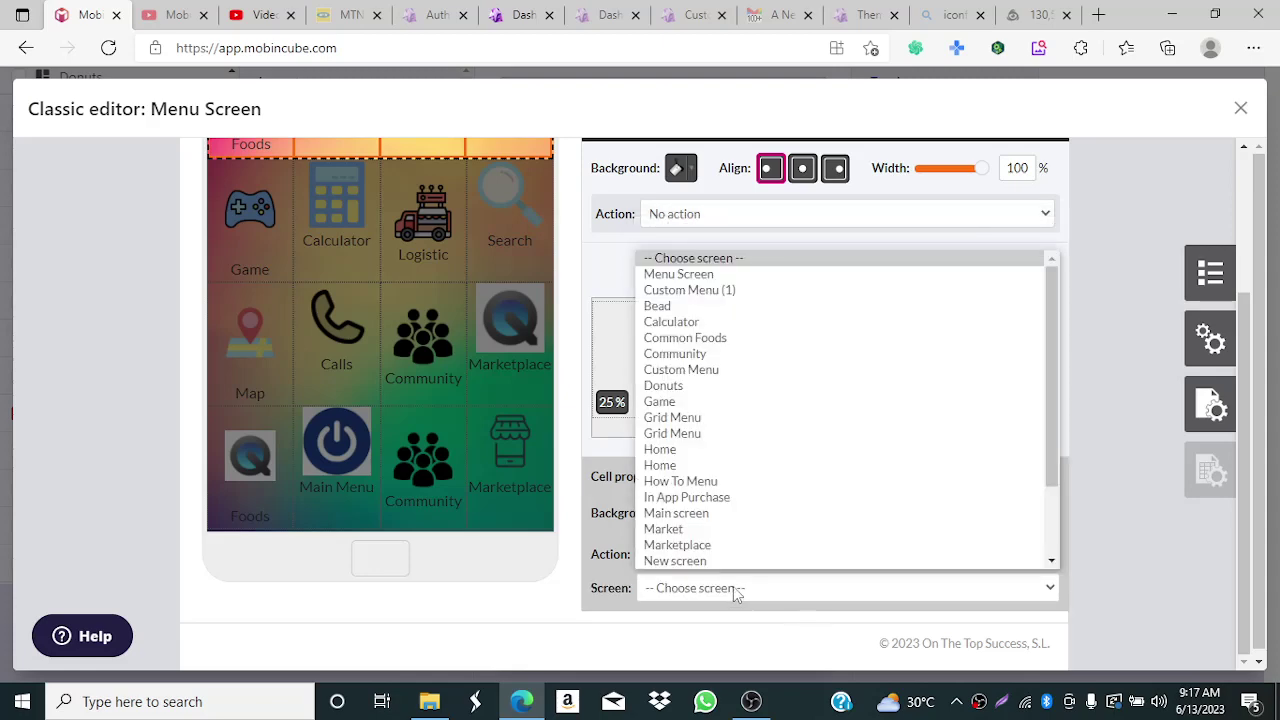
{"action": "left_click", "coordinate": [743, 353]}
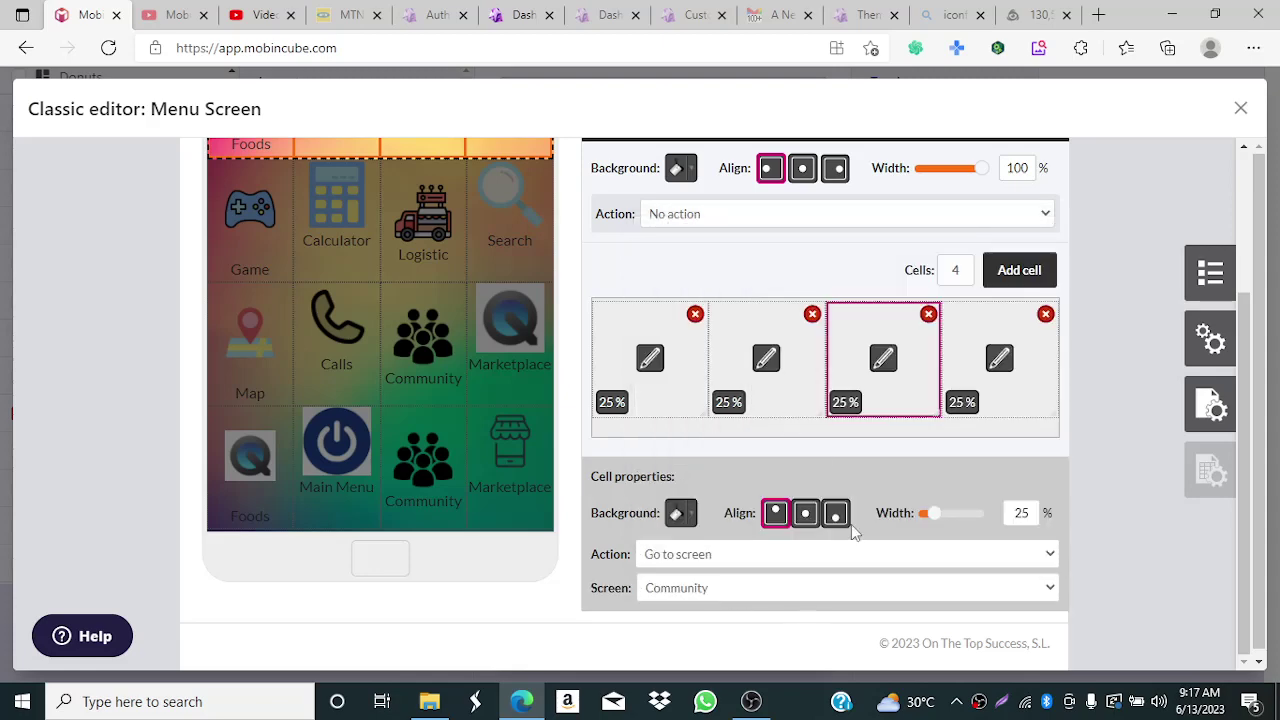
- Make the Marketplace cell in the first table row go to the Marketplace screen
{"action": "left_click", "coordinate": [1000, 377]}
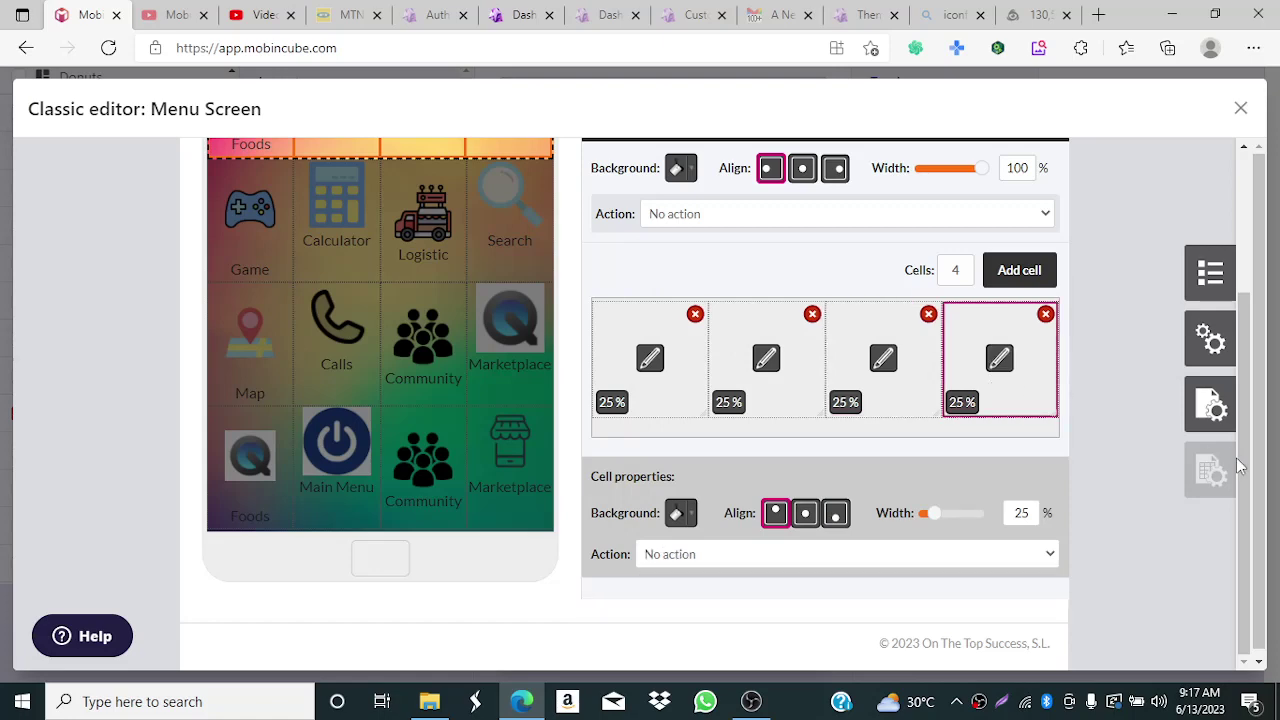
{"action": "mouse_move", "coordinate": [1242, 469]}
{"action": "left_mouse_down"}
{"action": "mouse_move", "coordinate": [1241, 421]}
{"action": "mouse_move", "coordinate": [1252, 490]}
{"action": "left_mouse_up"}
{"action": "left_click", "coordinate": [736, 560]}
{"action": "left_click", "coordinate": [726, 248]}
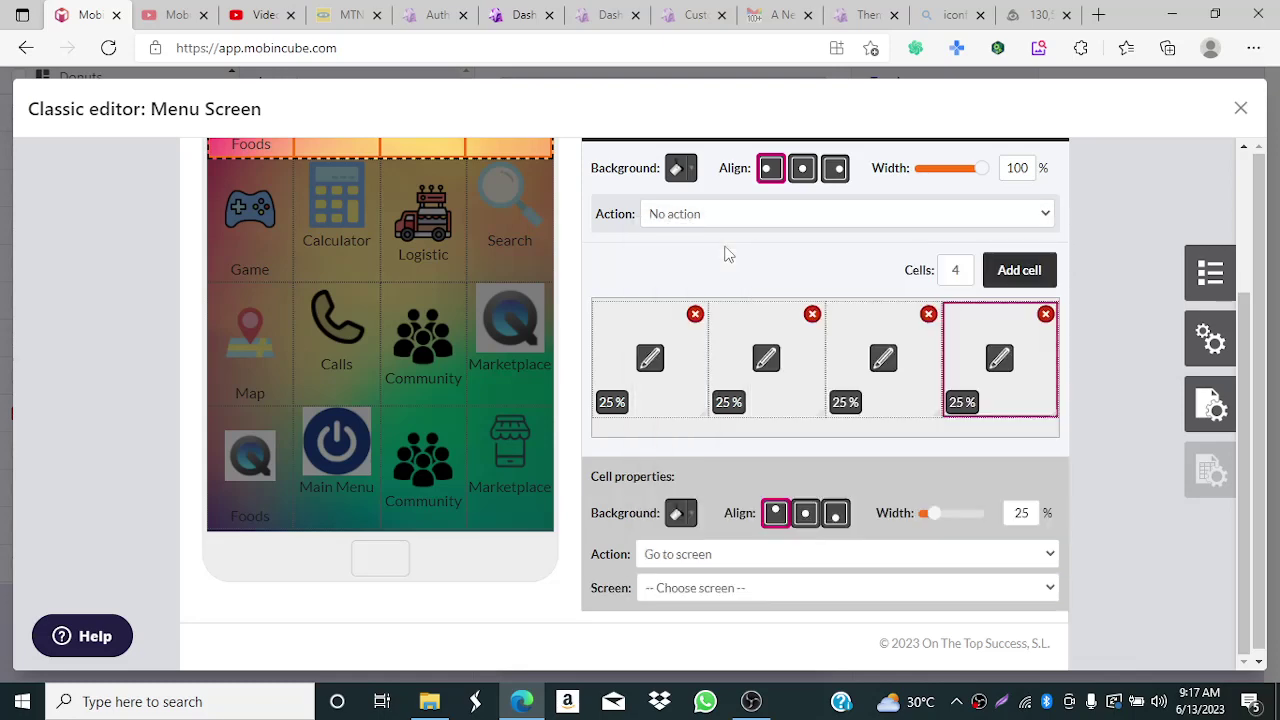
{"action": "left_click", "coordinate": [710, 590]}
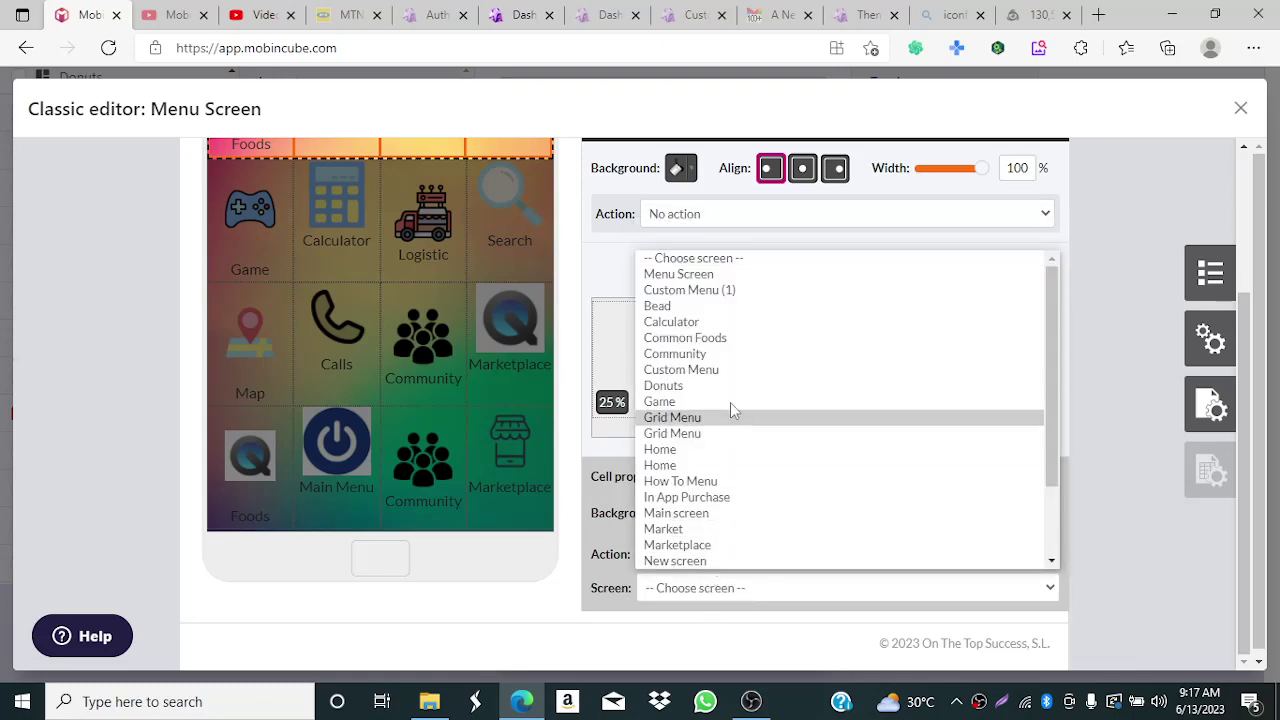
{"action": "left_click", "coordinate": [755, 547]}
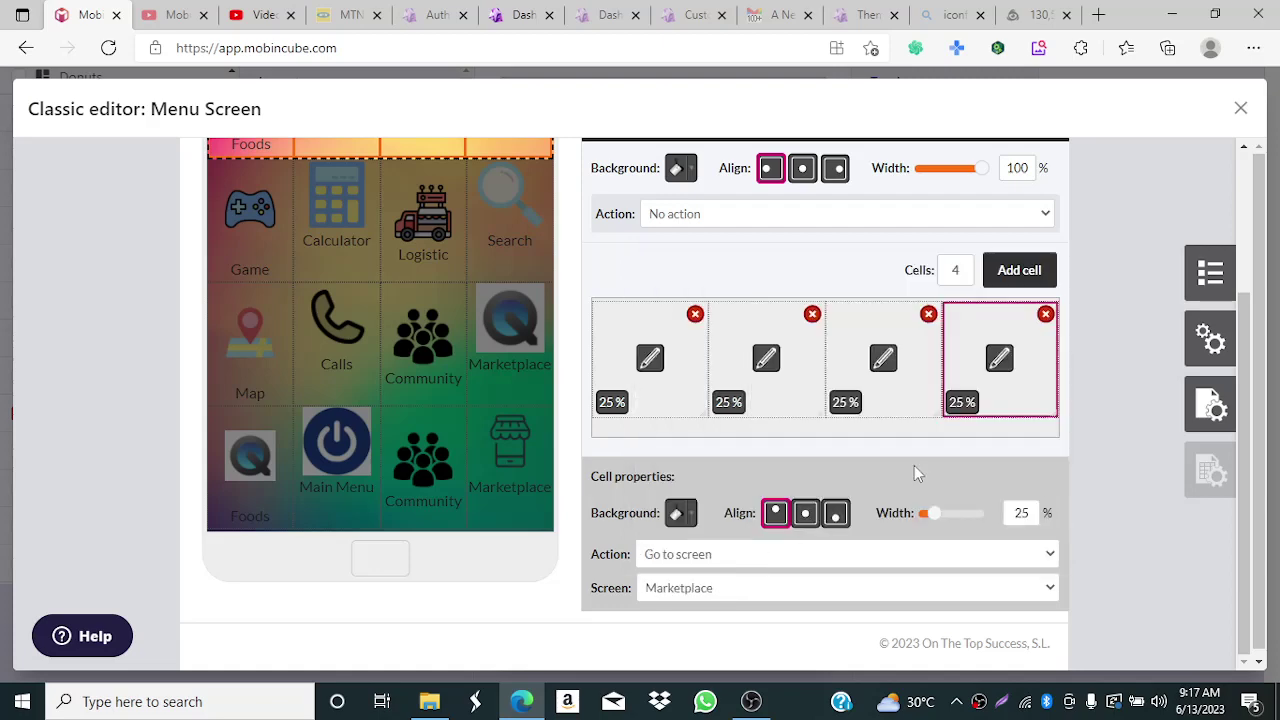
- Make the Game cell in the second table row go to the Game screen
{"action": "left_click", "coordinate": [250, 200]}
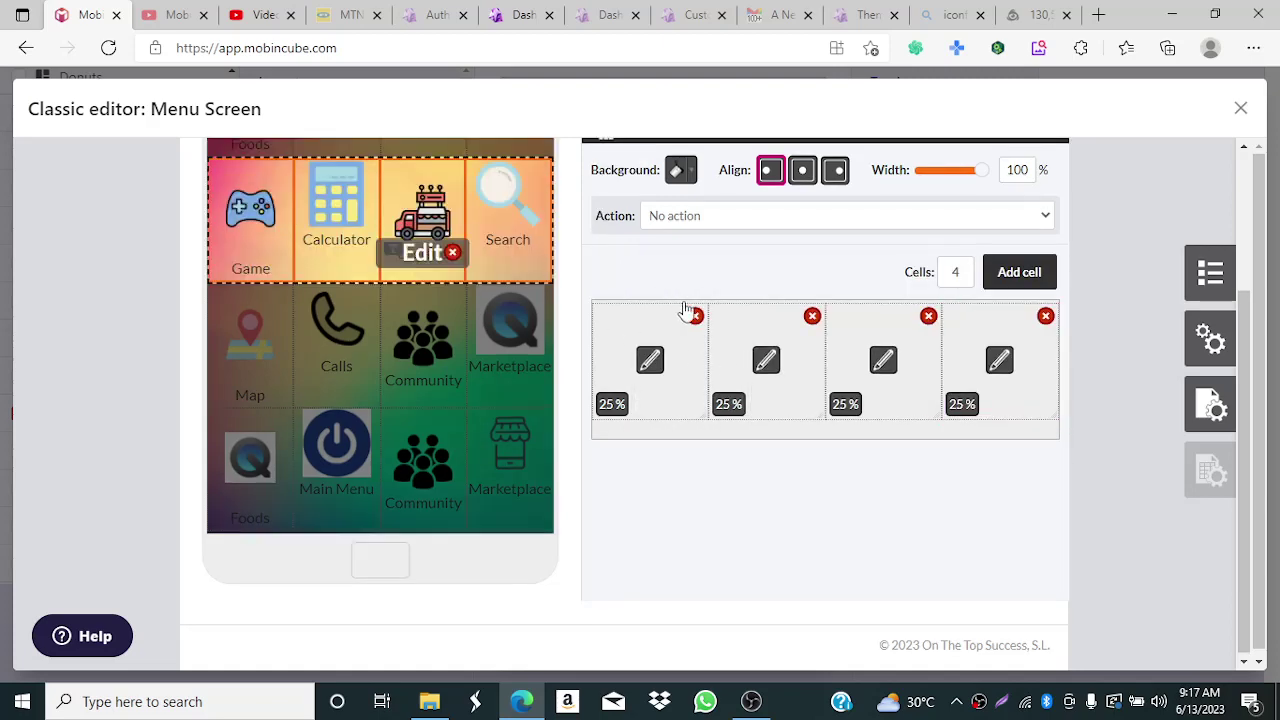
{"action": "left_click", "coordinate": [648, 362]}
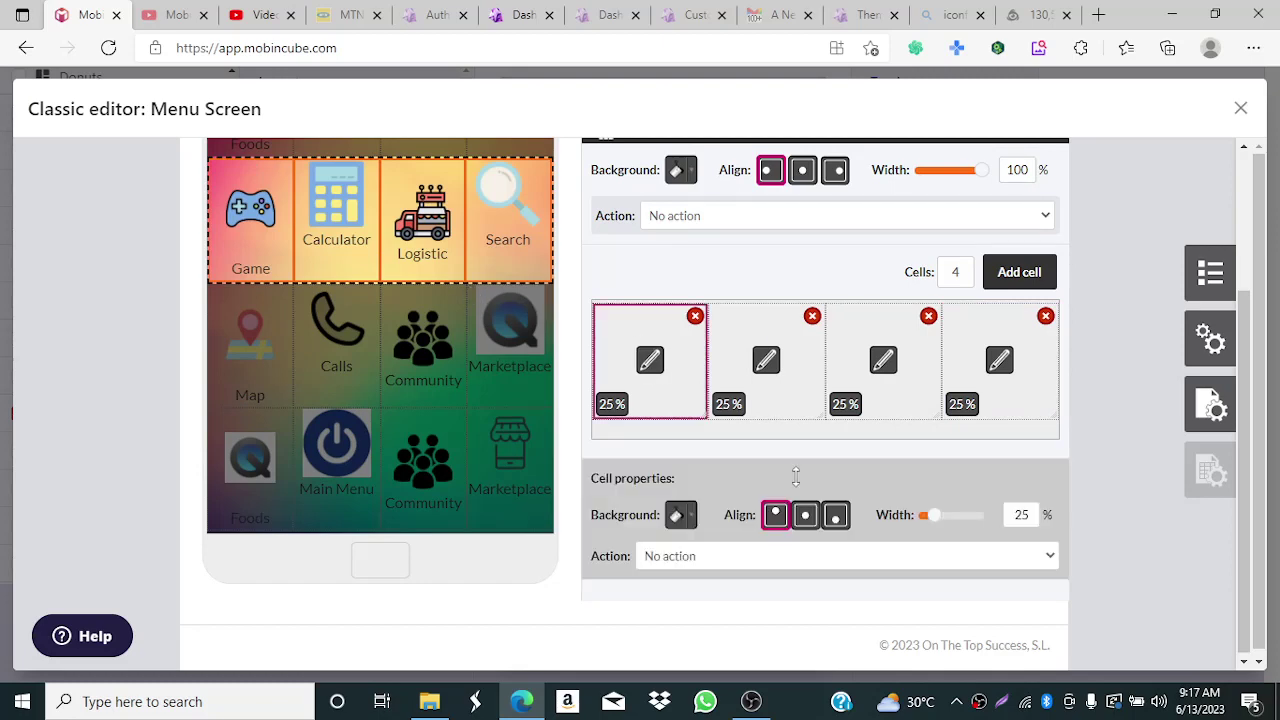
{"action": "left_click", "coordinate": [749, 556]}
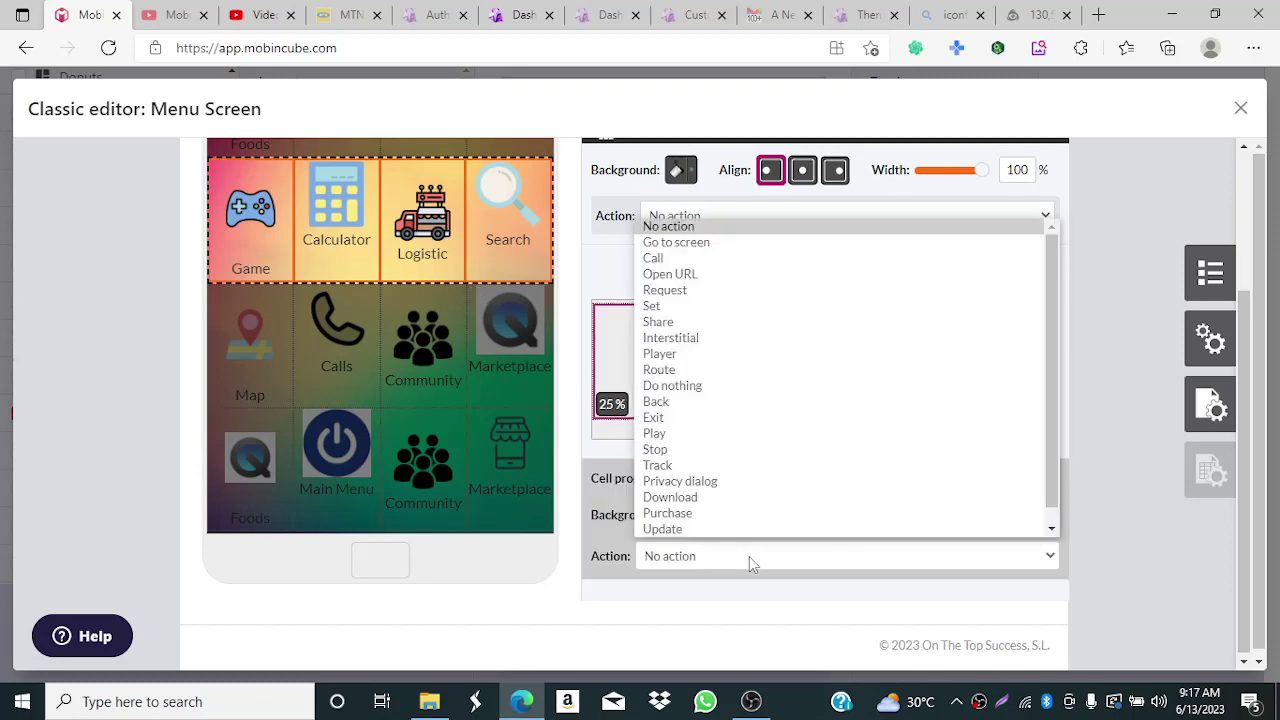
{"action": "left_click", "coordinate": [724, 244]}
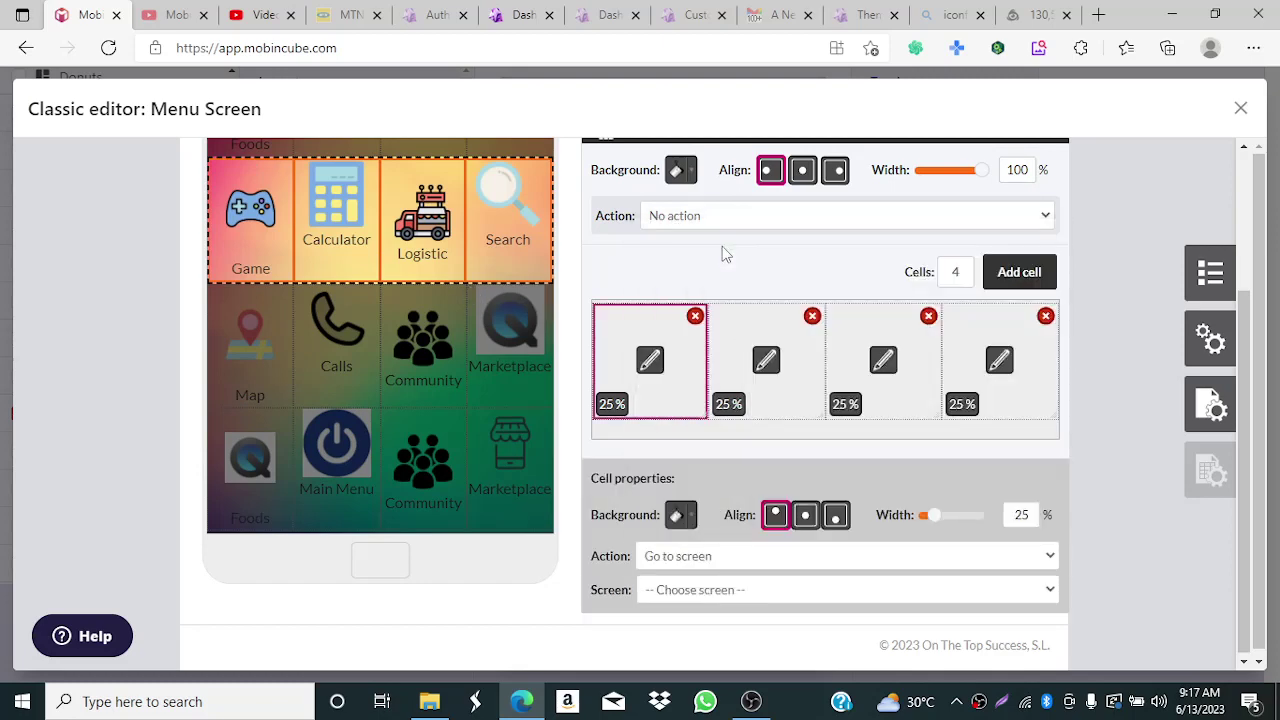
{"action": "left_click", "coordinate": [805, 602]}
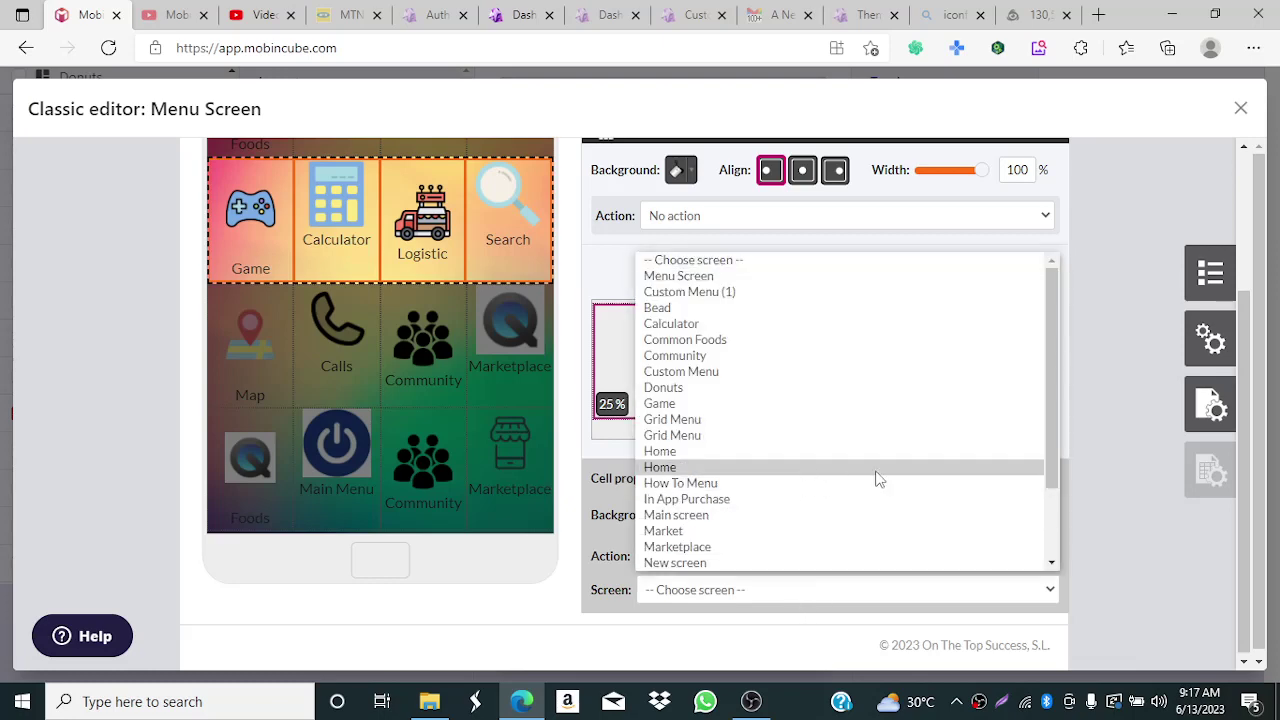
{"action": "left_click", "coordinate": [821, 404]}
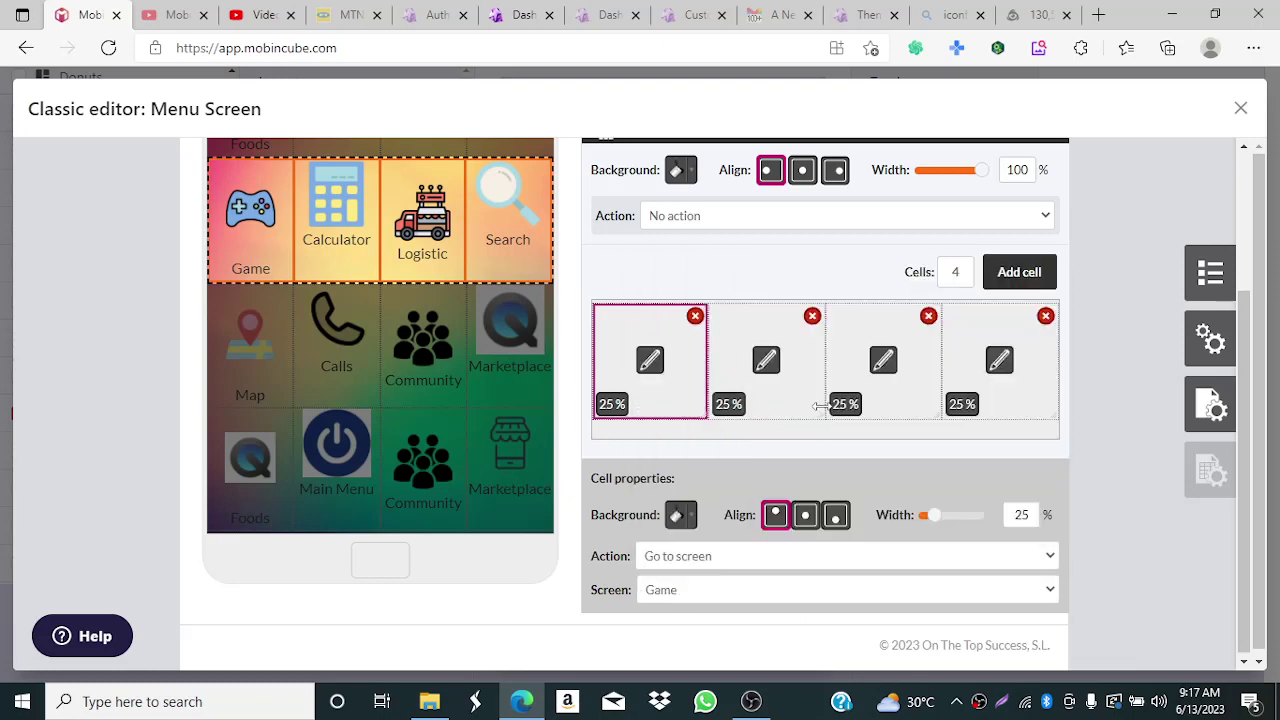
- Make the Calculator cell in the second table row go to the Calculator screen
{"action": "left_click", "coordinate": [768, 370]}
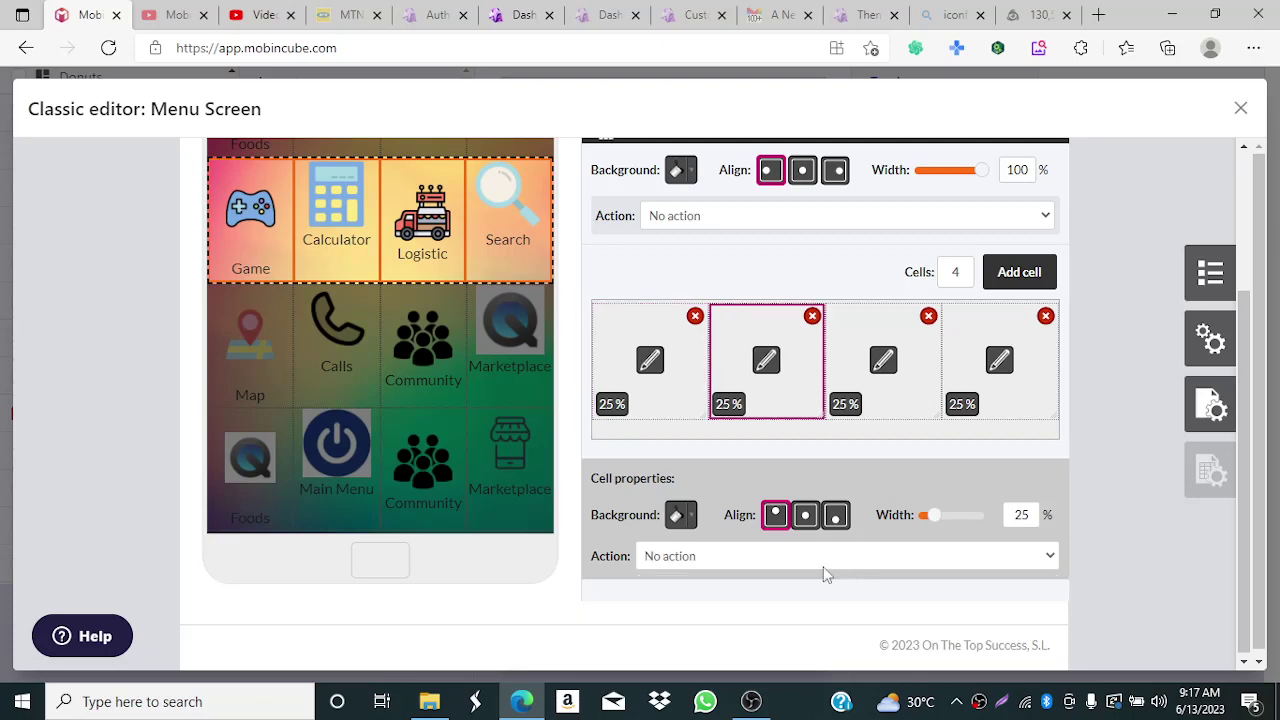
{"action": "left_click", "coordinate": [774, 553]}
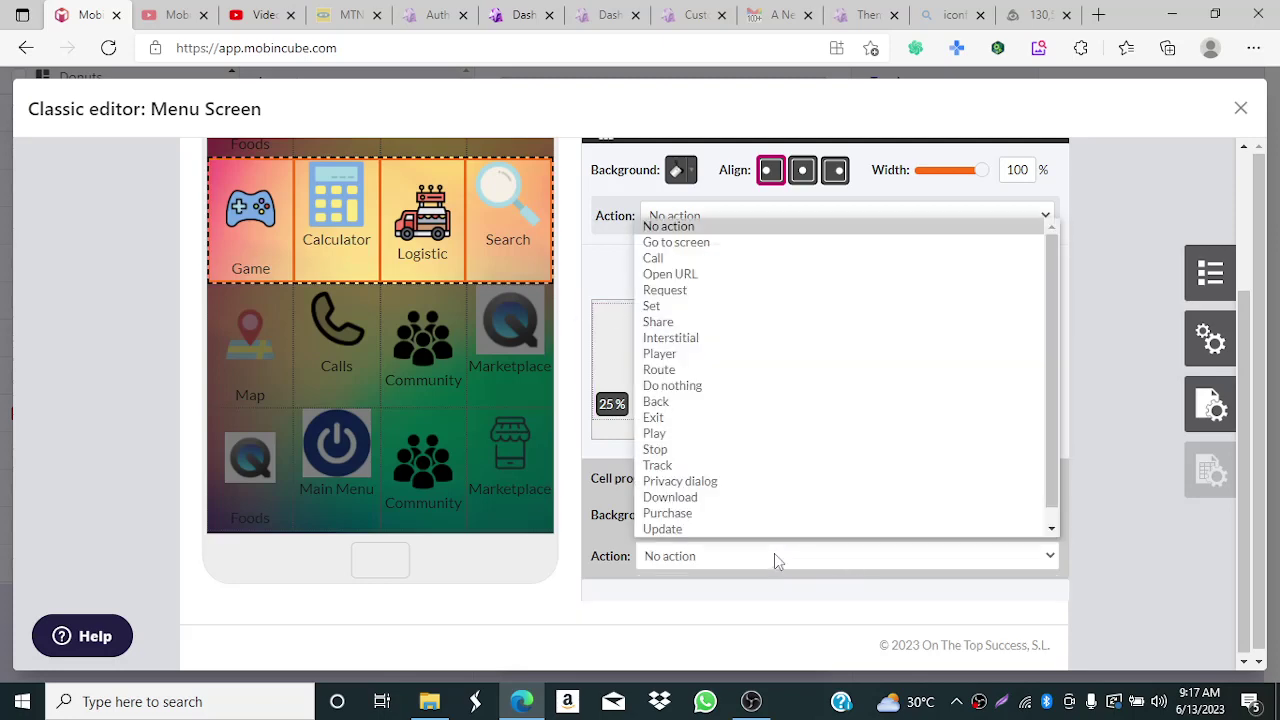
{"action": "left_click", "coordinate": [684, 237]}
{"action": "left_click", "coordinate": [712, 590]}
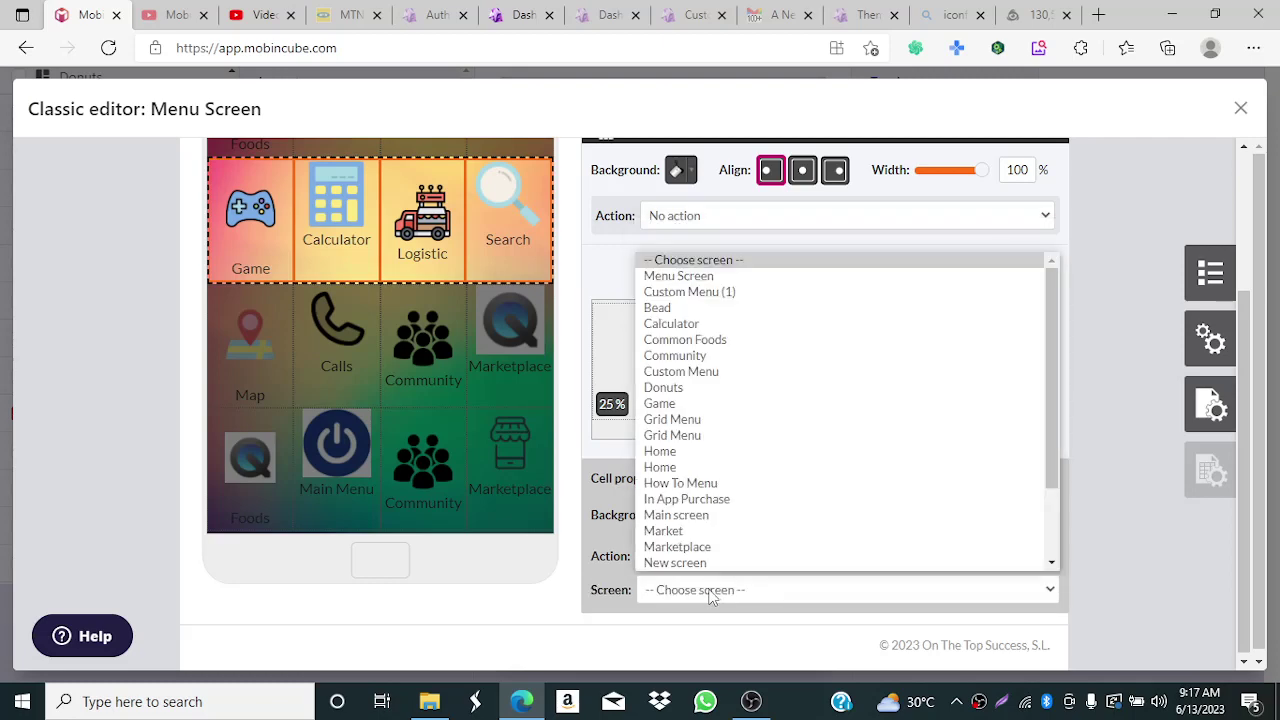
{"action": "left_click", "coordinate": [703, 325]}
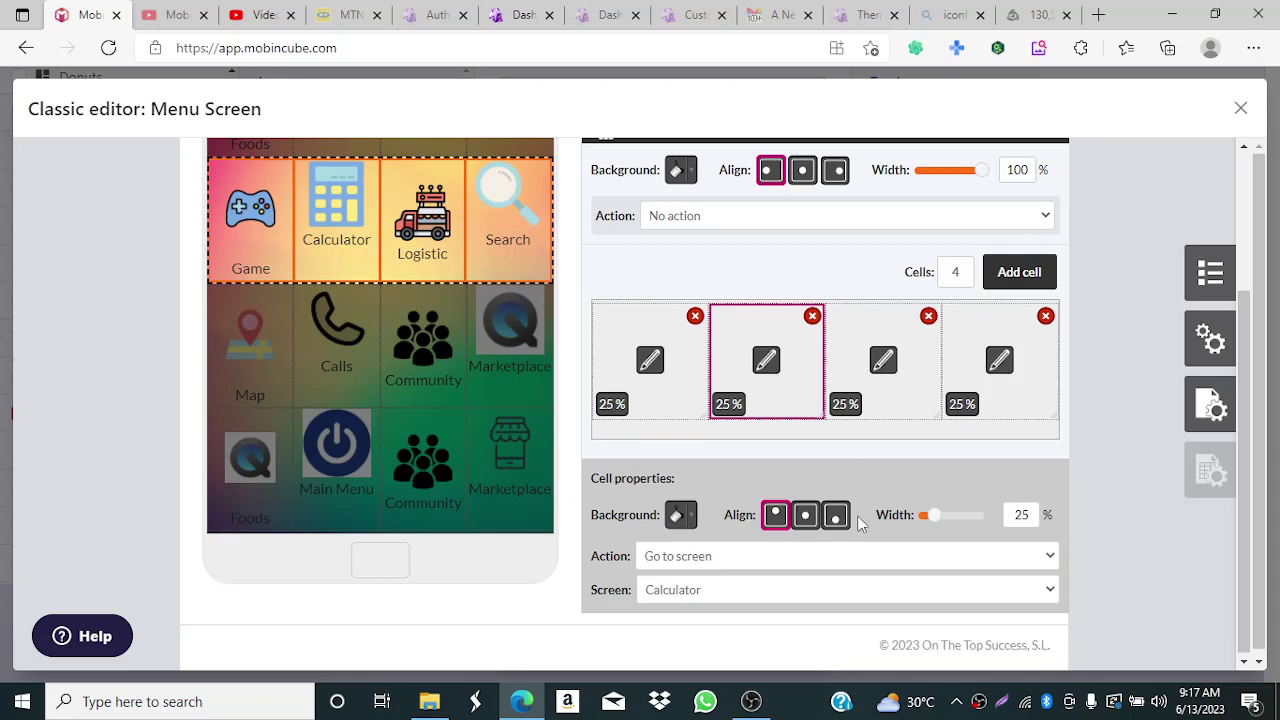
- Make the Logistic cell in the second table row go to a new screen named Logistics
{"action": "left_click", "coordinate": [878, 369]}
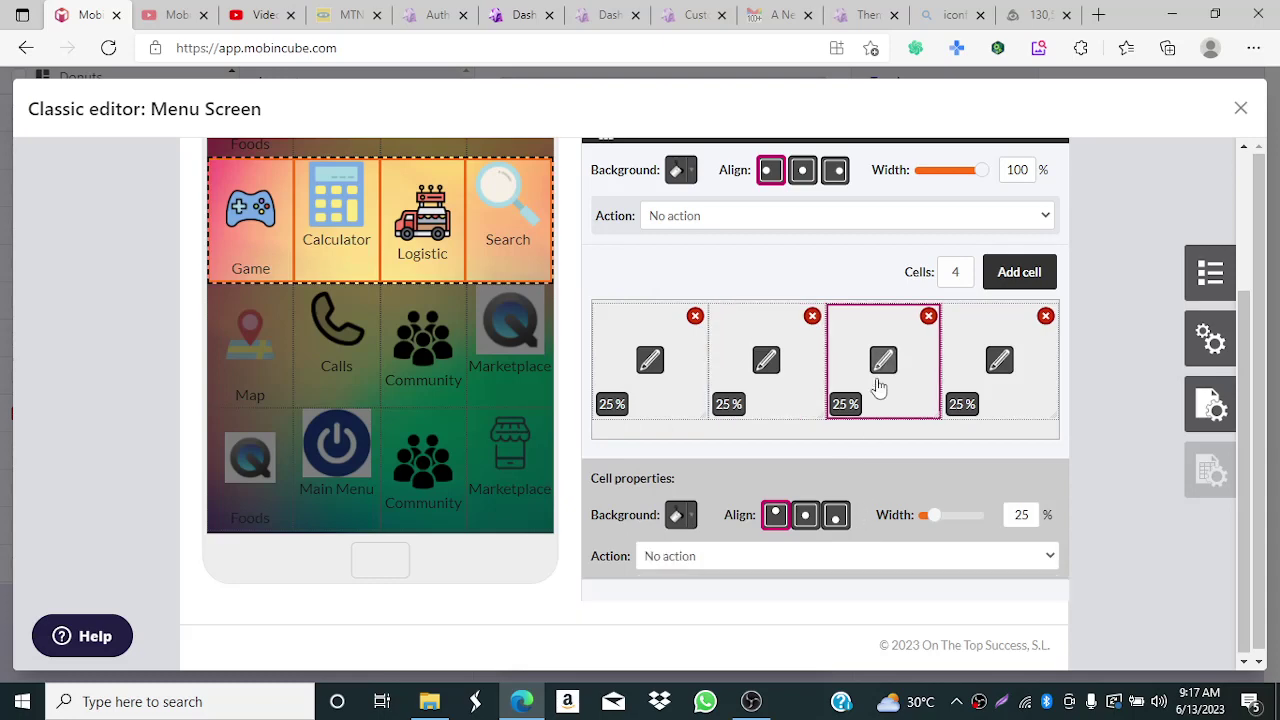
{"action": "left_click", "coordinate": [719, 558]}
{"action": "left_click", "coordinate": [702, 243]}
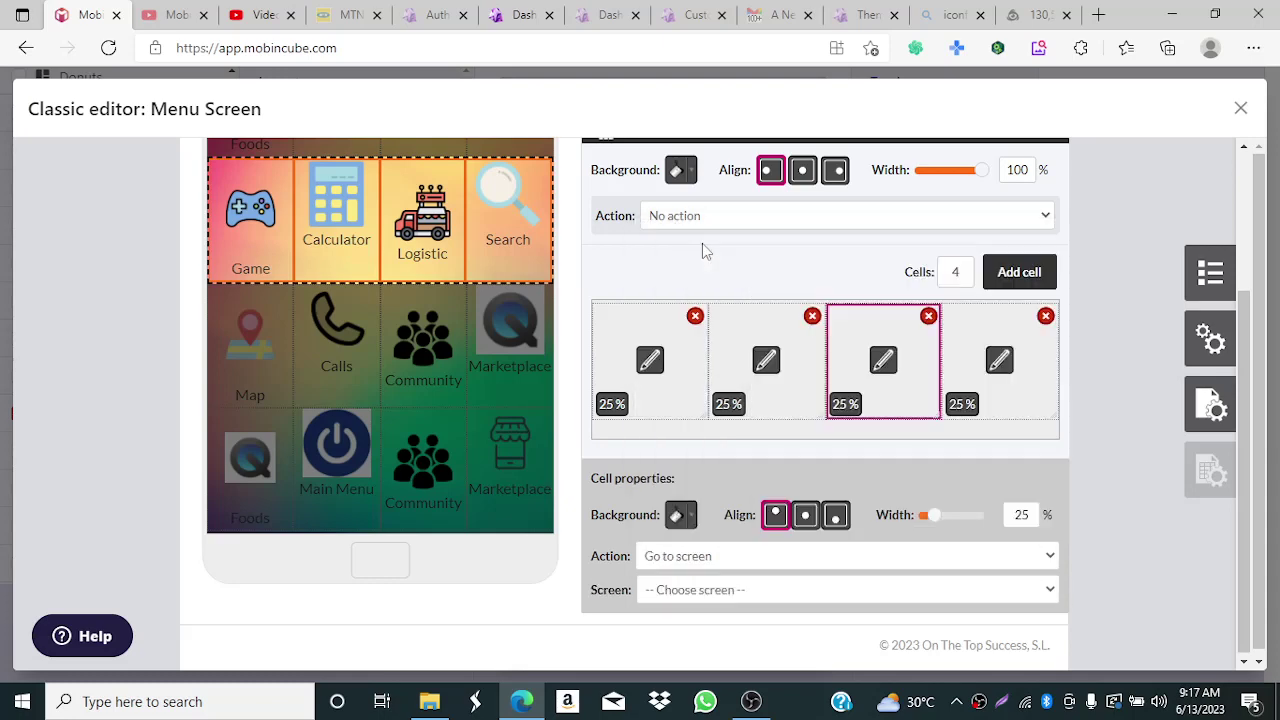
{"action": "left_click", "coordinate": [701, 592]}
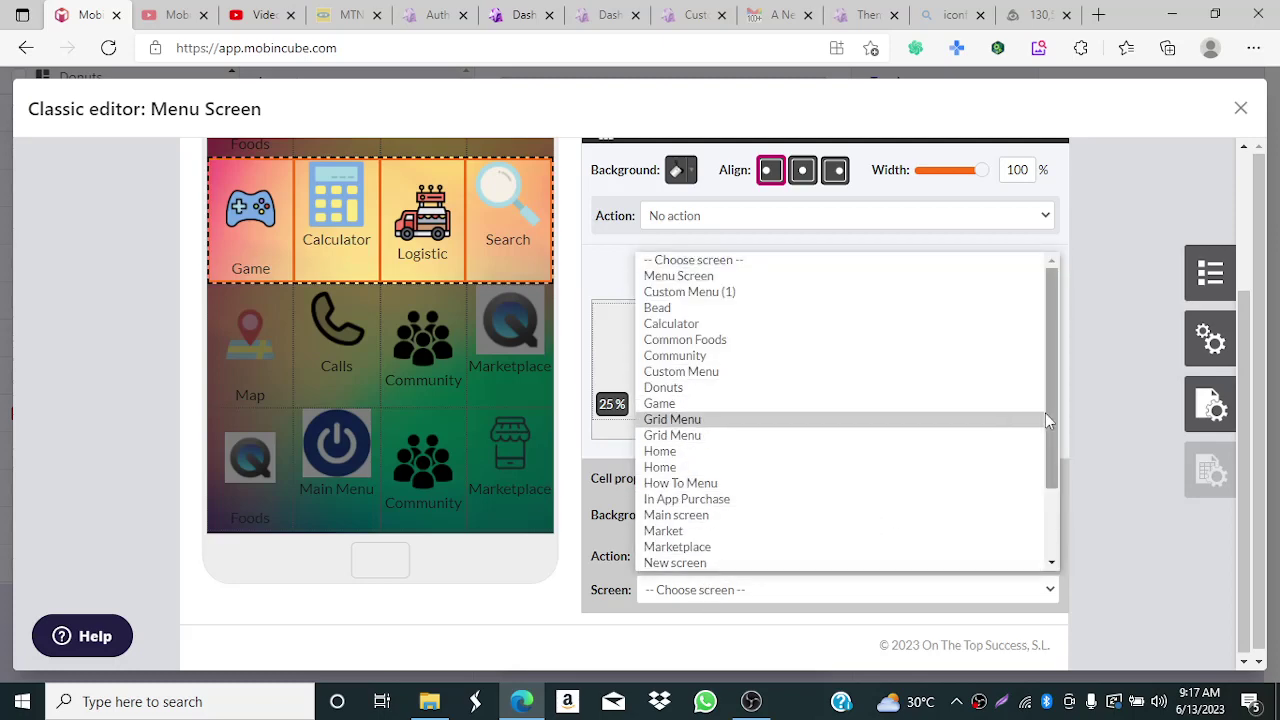
{"action": "left_click_drag", "start_coordinate": [1051, 430], "coordinate": [1051, 510]}
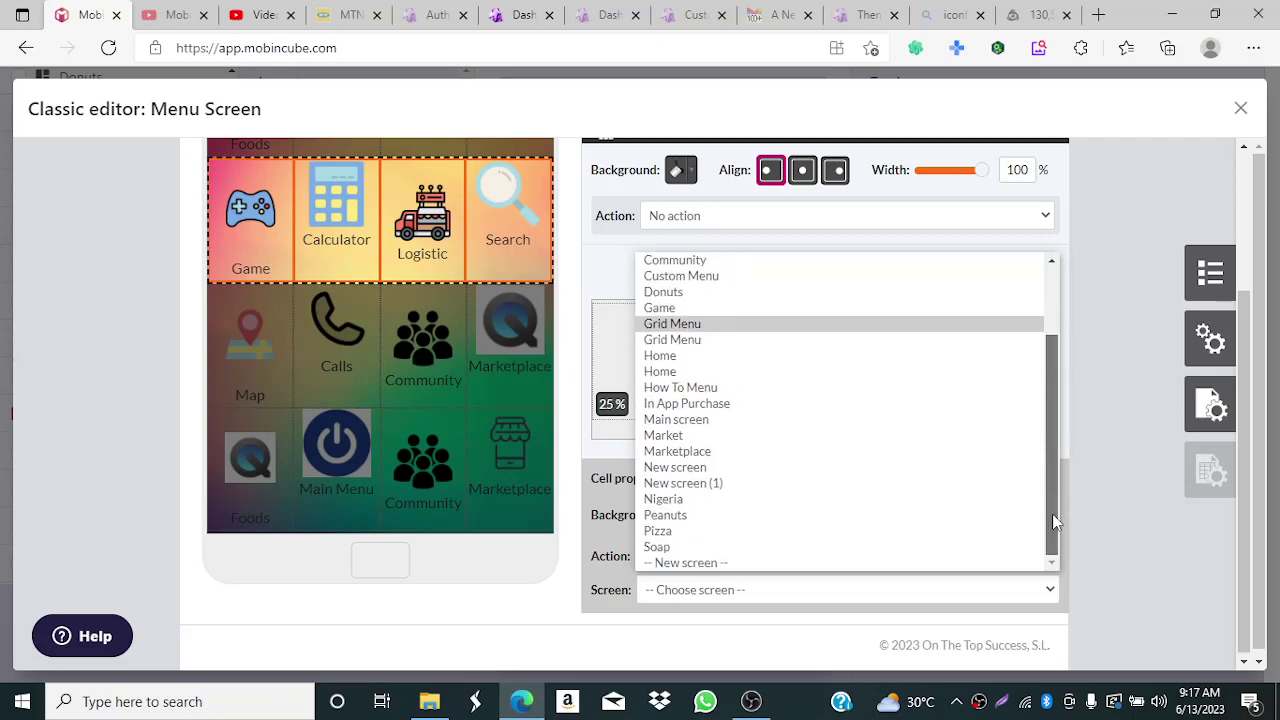
{"action": "left_click", "coordinate": [803, 562]}
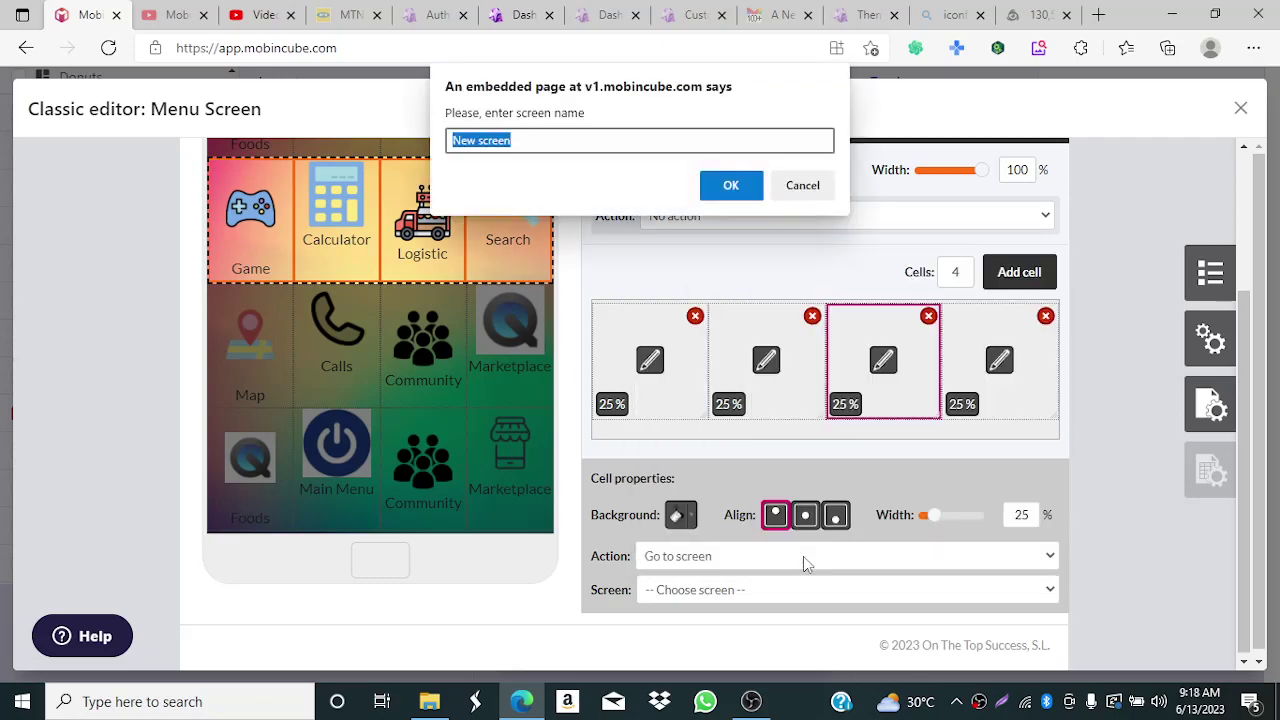
{"action": "type", "text": "Logis"}
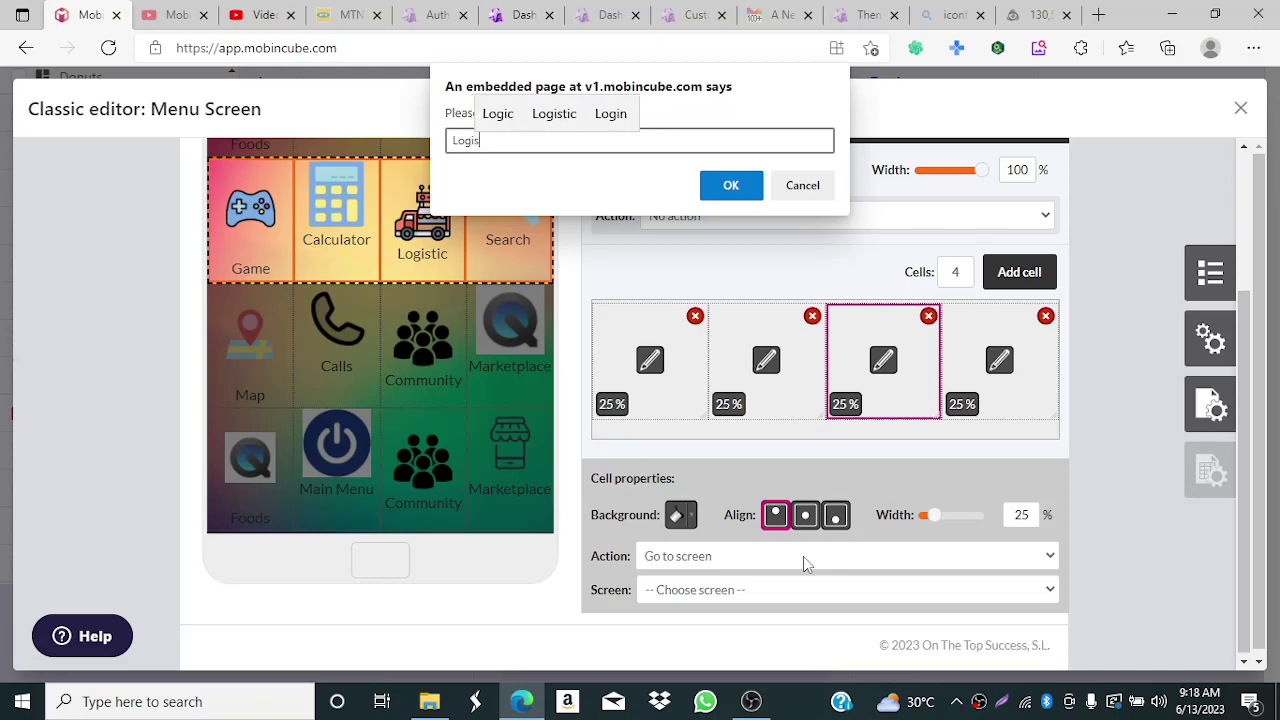
{"action": "type", "text": "tic"}
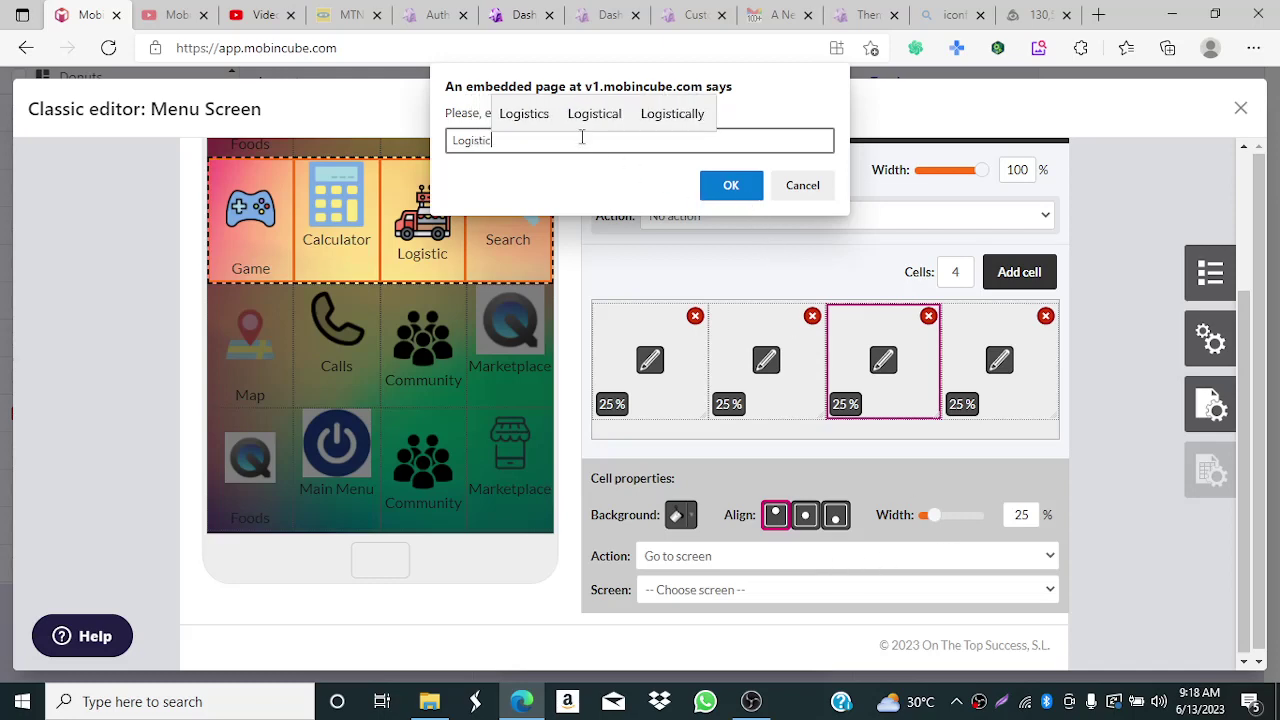
{"action": "left_click", "coordinate": [545, 117]}
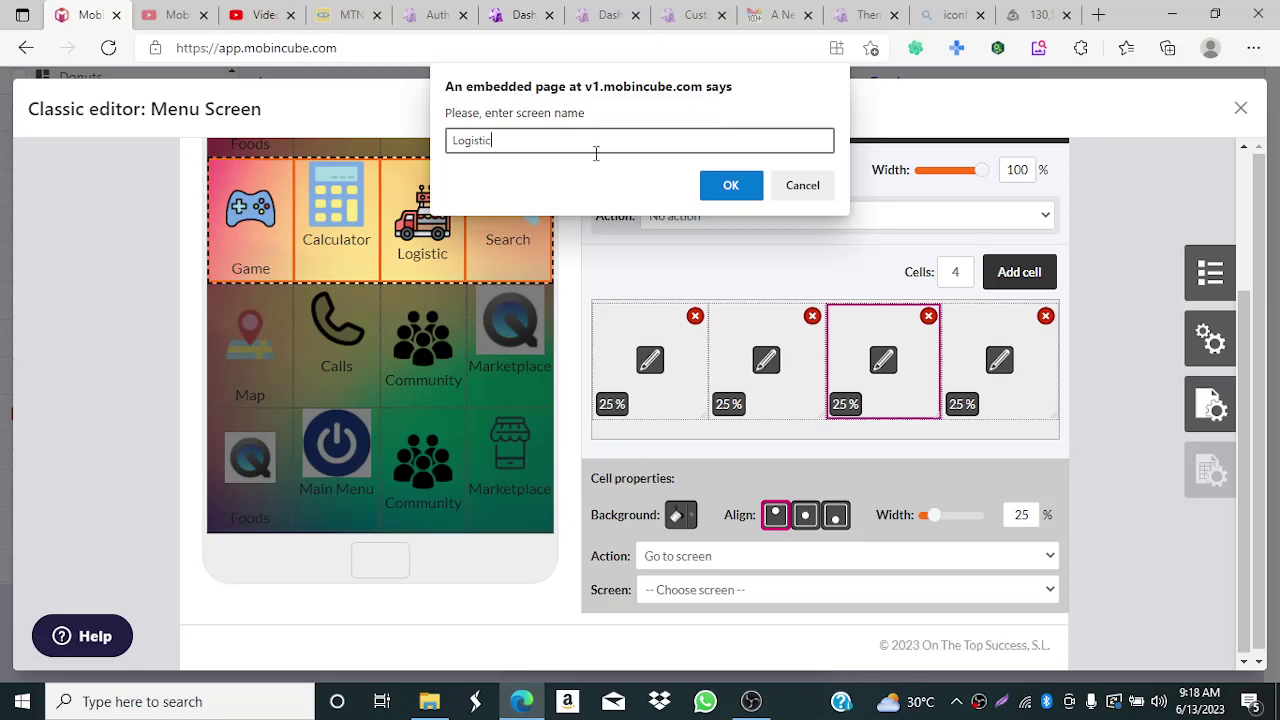
{"action": "left_click", "coordinate": [729, 189]}
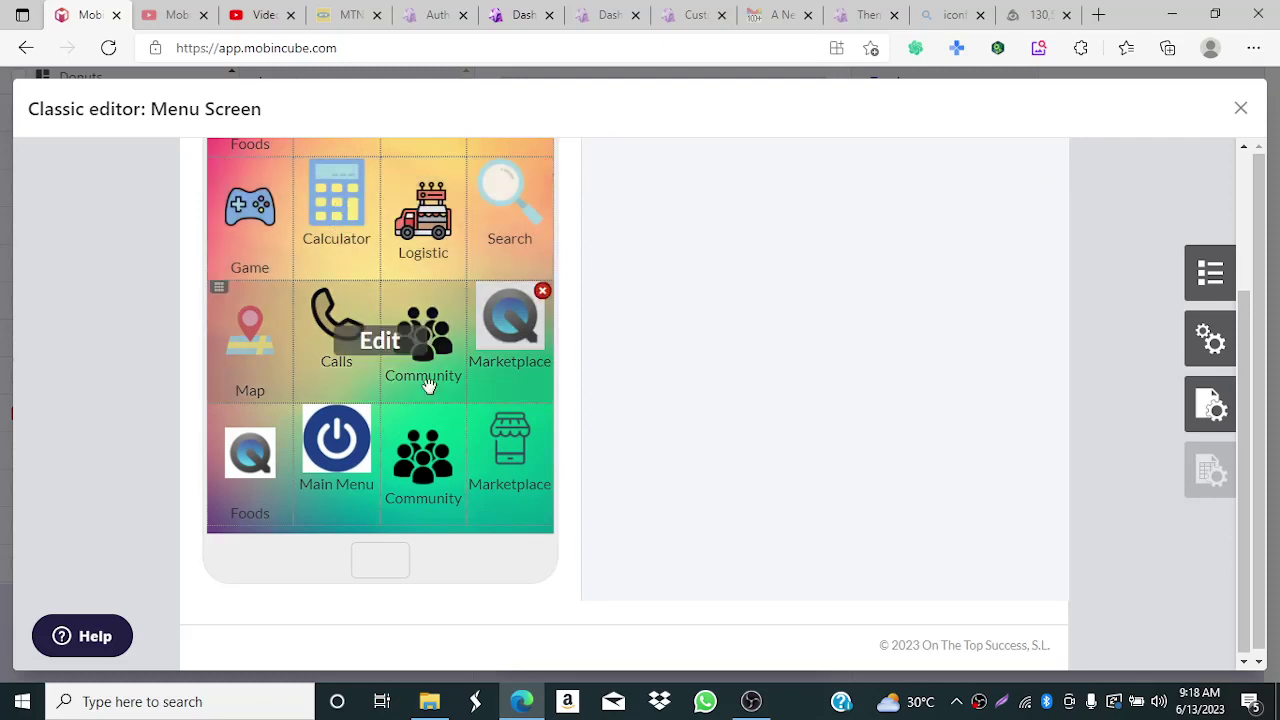
- Make the Map cell in the third table row go to a new screen named Map
{"action": "left_click", "coordinate": [252, 356]}
{"action": "left_click", "coordinate": [652, 375]}
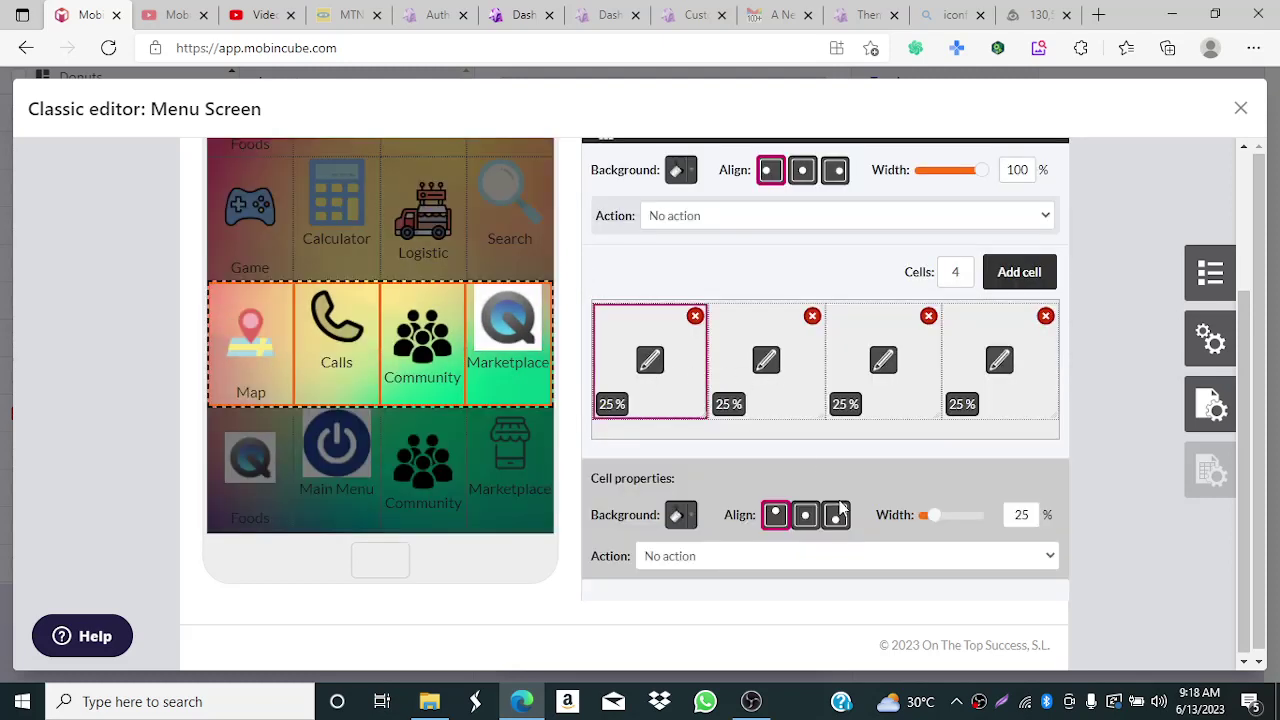
{"action": "left_click", "coordinate": [770, 556]}
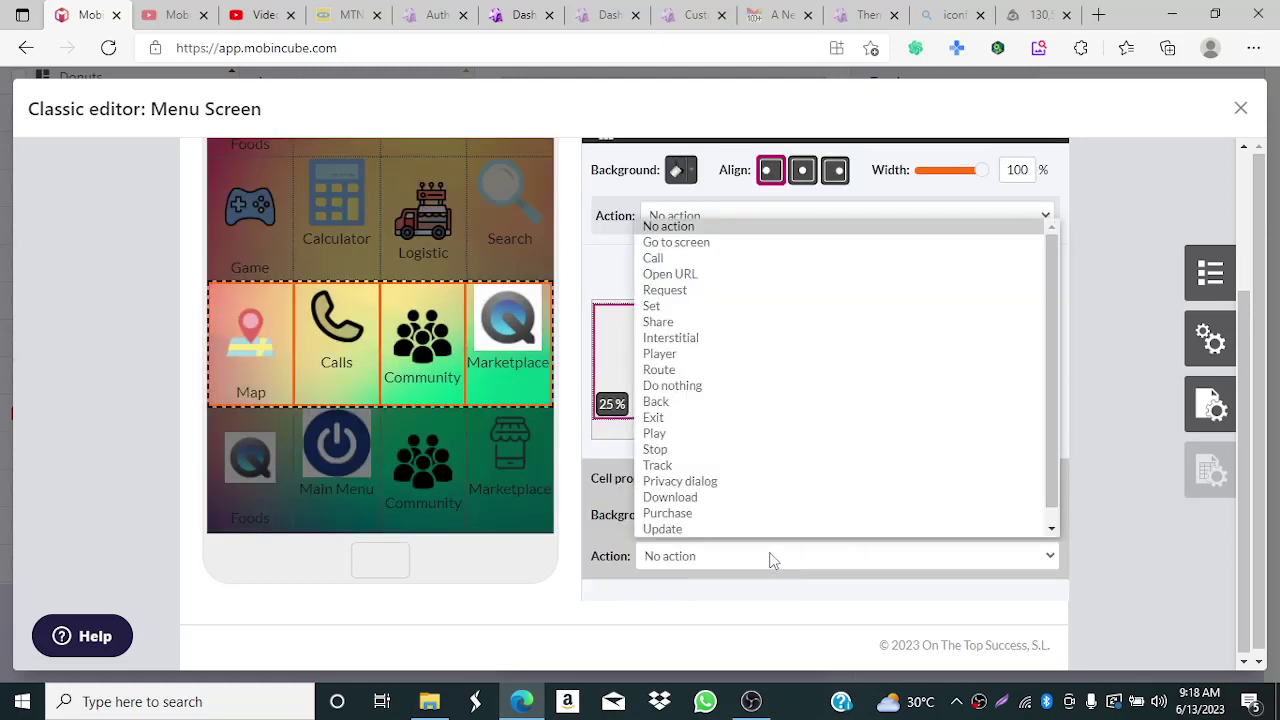
{"action": "left_click", "coordinate": [703, 253]}
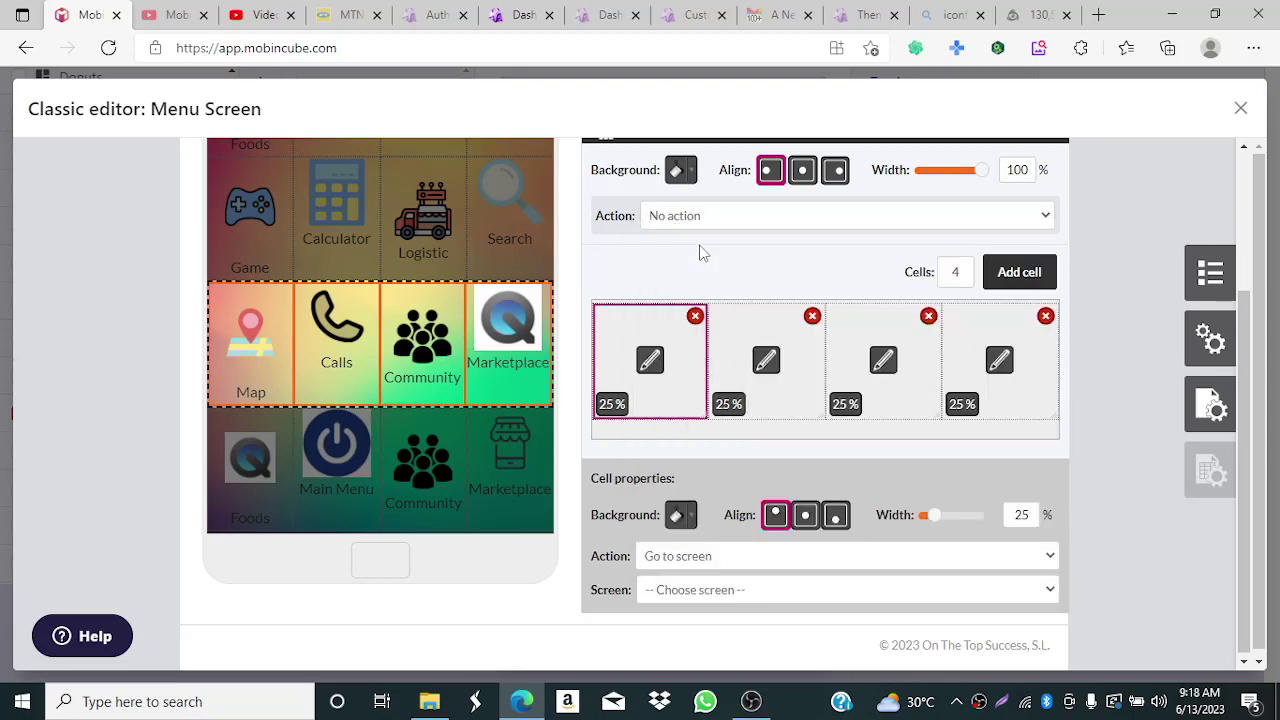
{"action": "left_click", "coordinate": [740, 592]}
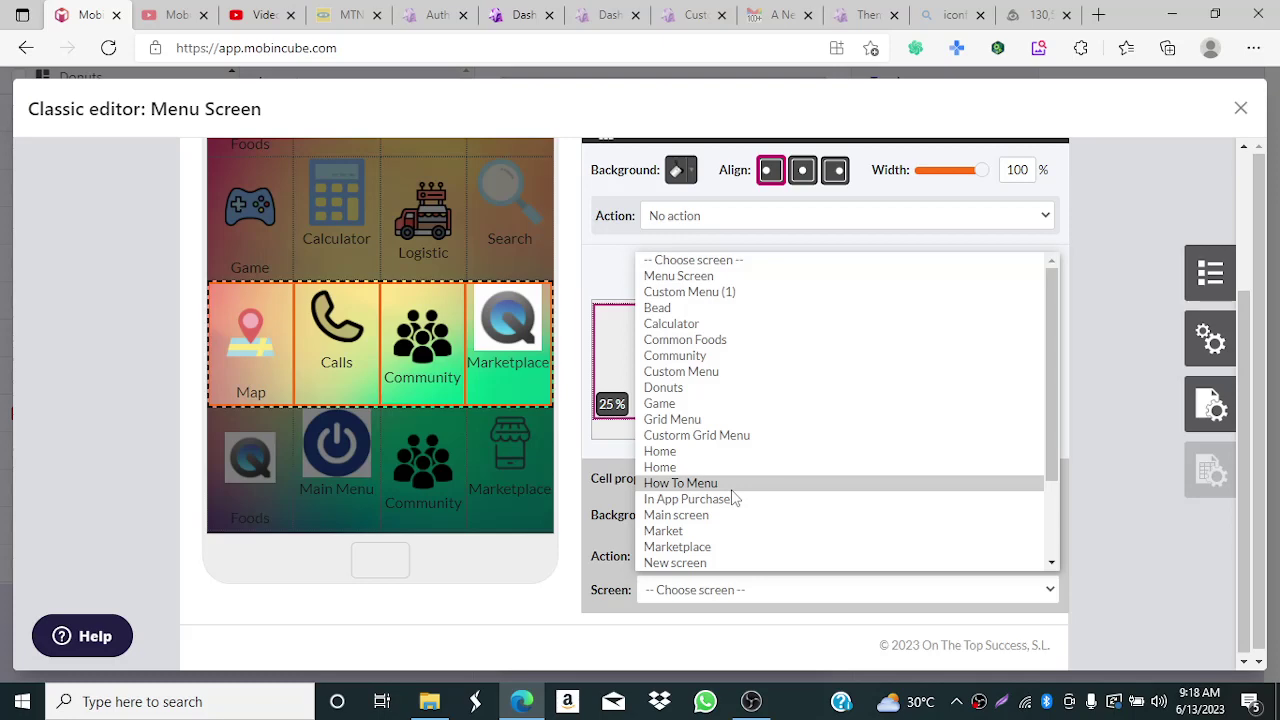
{"action": "left_click_drag", "start_coordinate": [1052, 366], "coordinate": [1055, 481]}
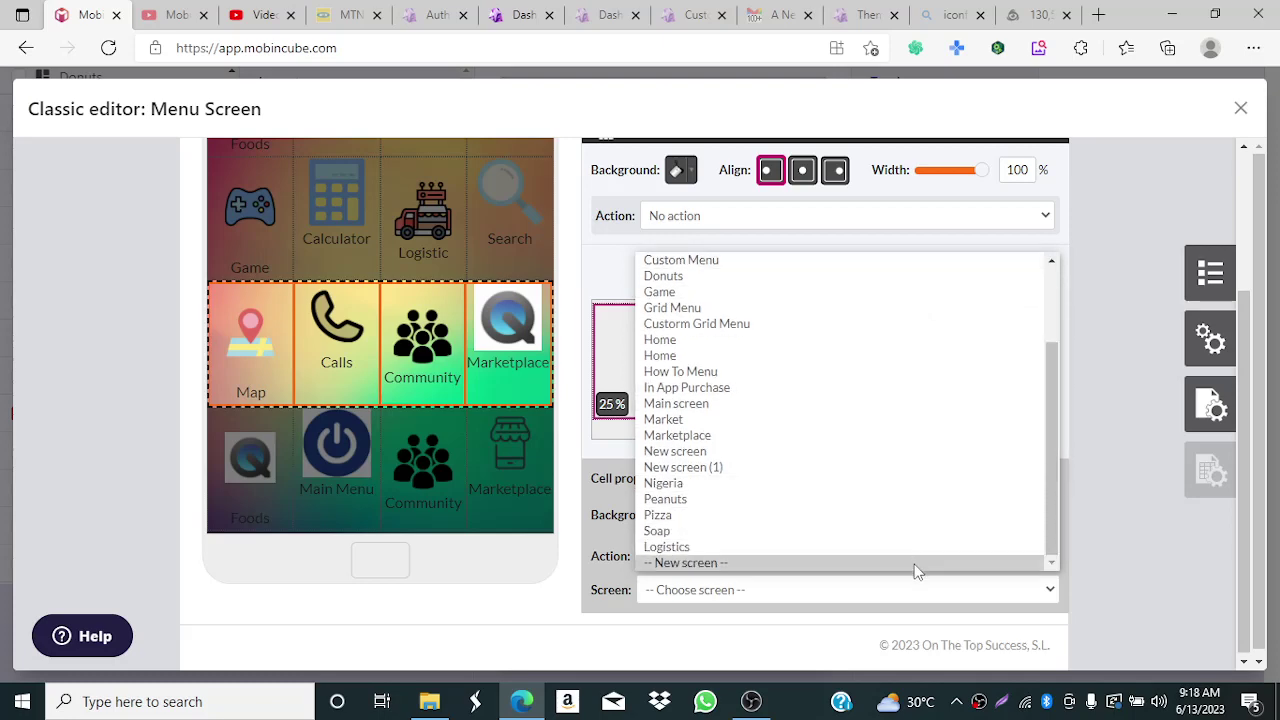
{"action": "left_click", "coordinate": [916, 565]}
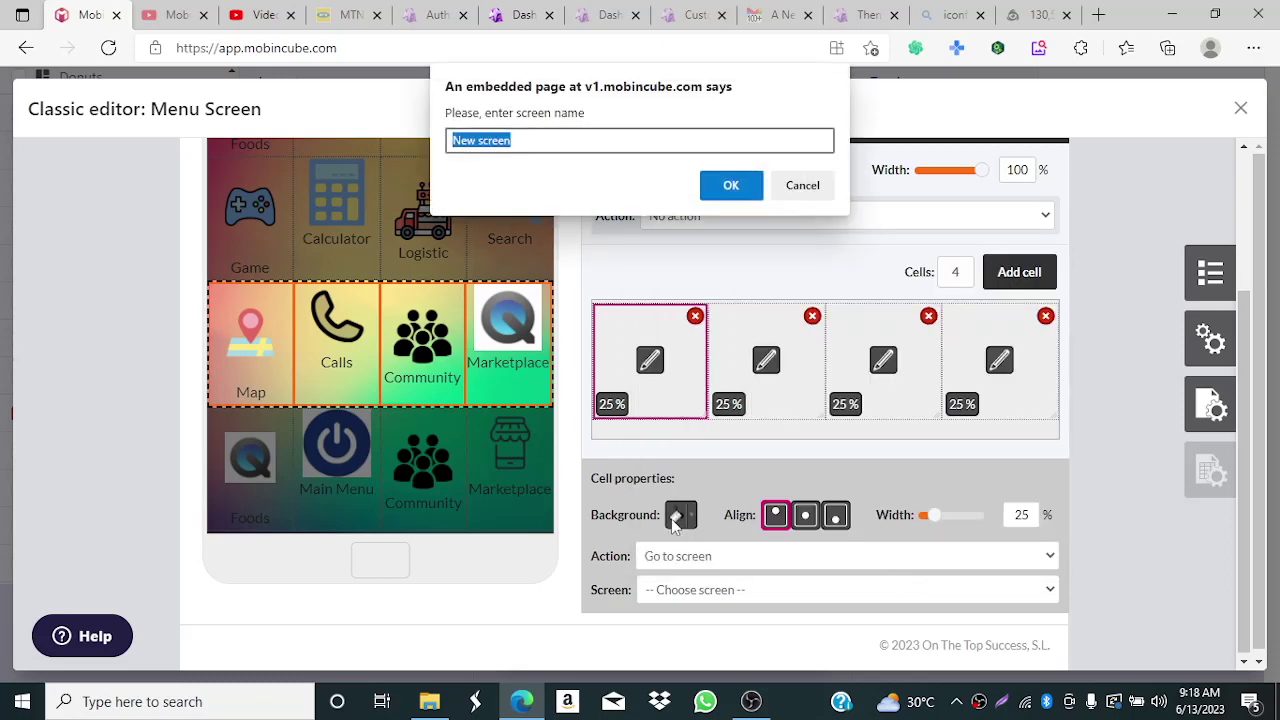
{"action": "type", "text": "Map"}
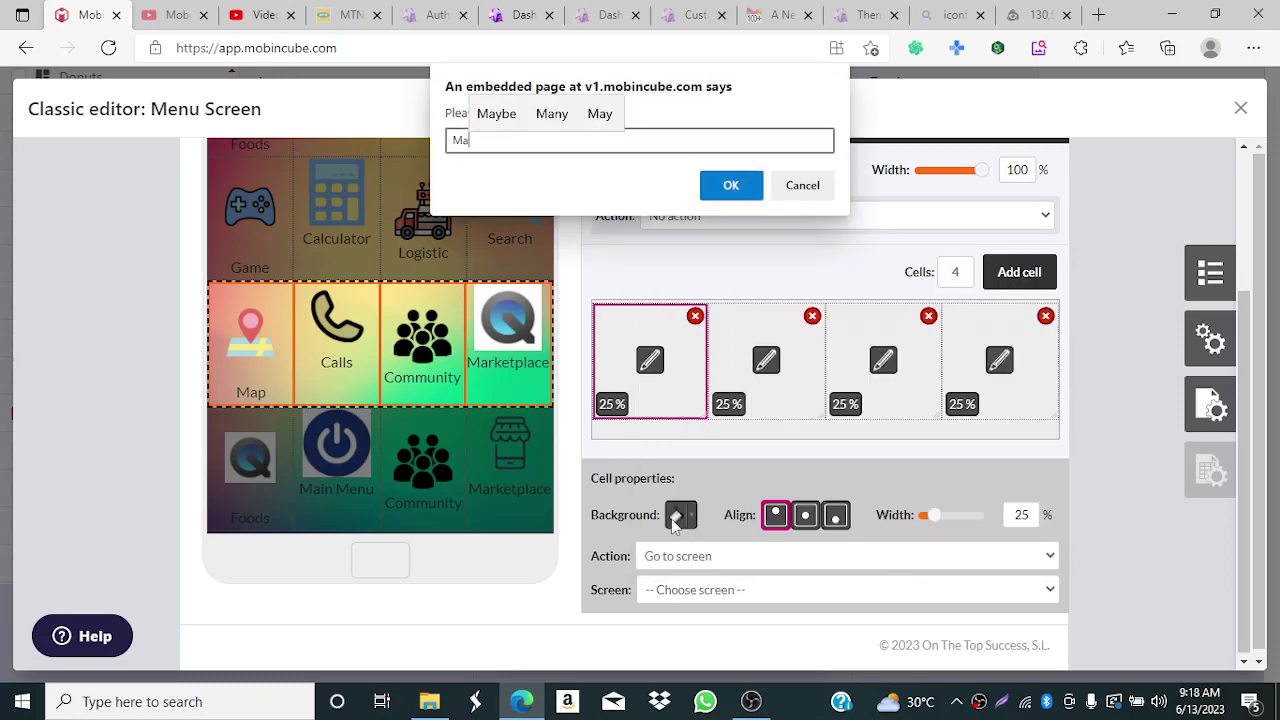
{"action": "left_click", "coordinate": [731, 187]}
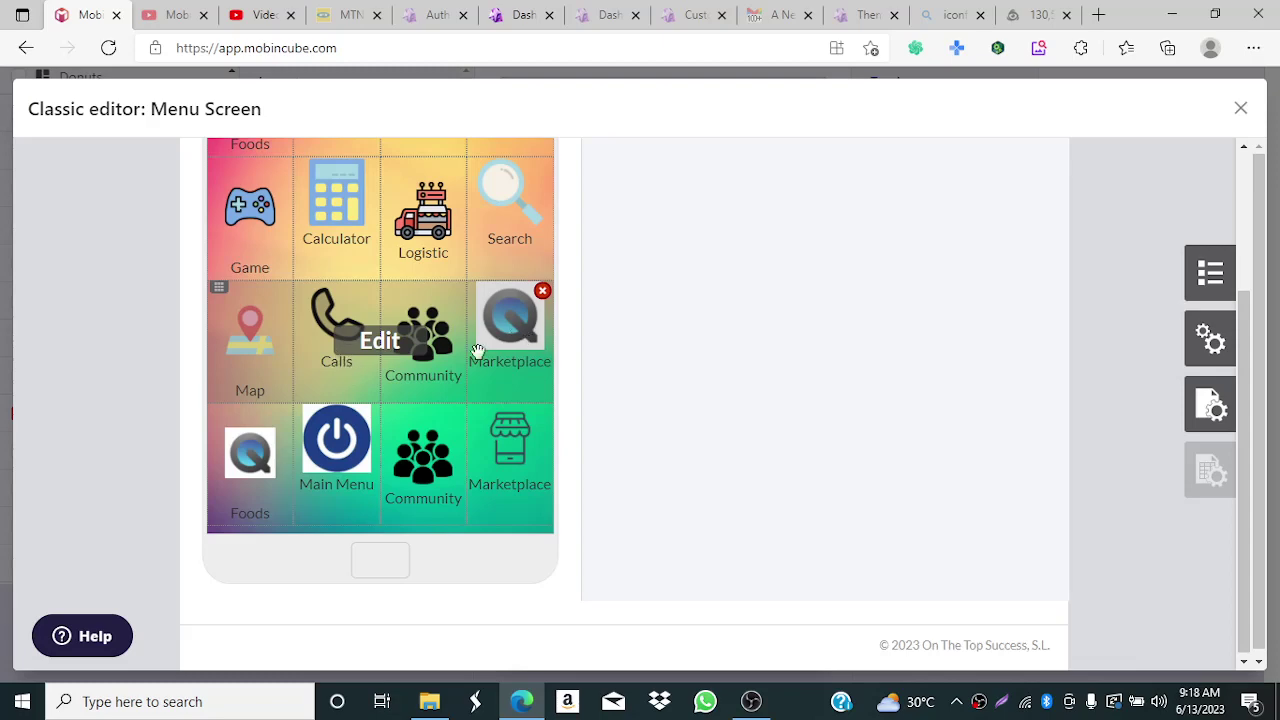
- Set the Calls cell in the third table row to the Call action with the saved international telephone number
{"action": "left_click", "coordinate": [372, 346]}
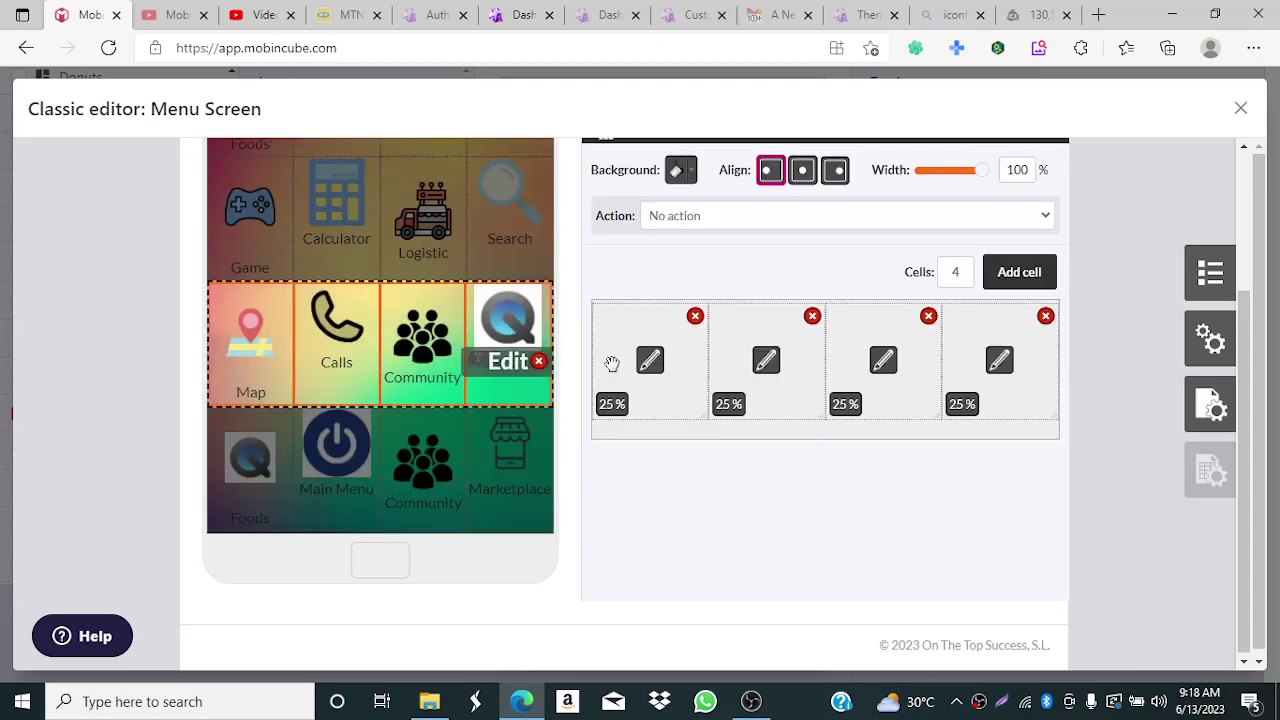
{"action": "left_click", "coordinate": [779, 379]}
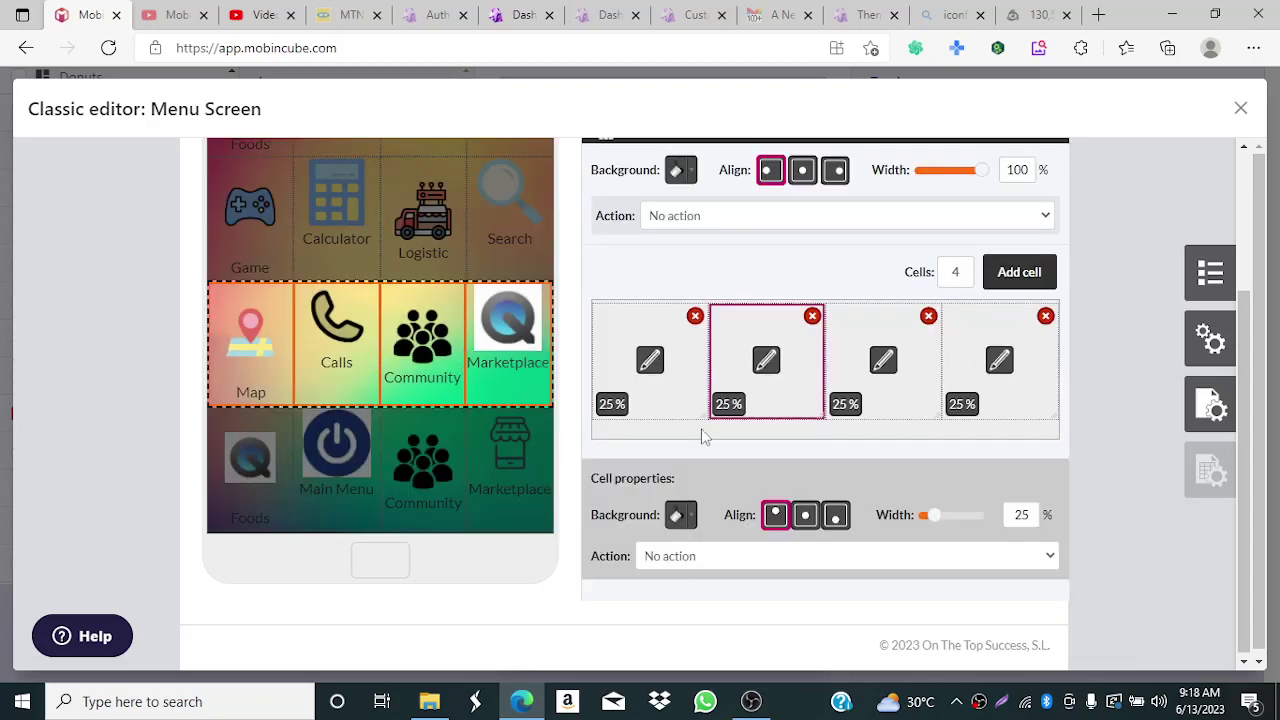
{"action": "left_click", "coordinate": [745, 558]}
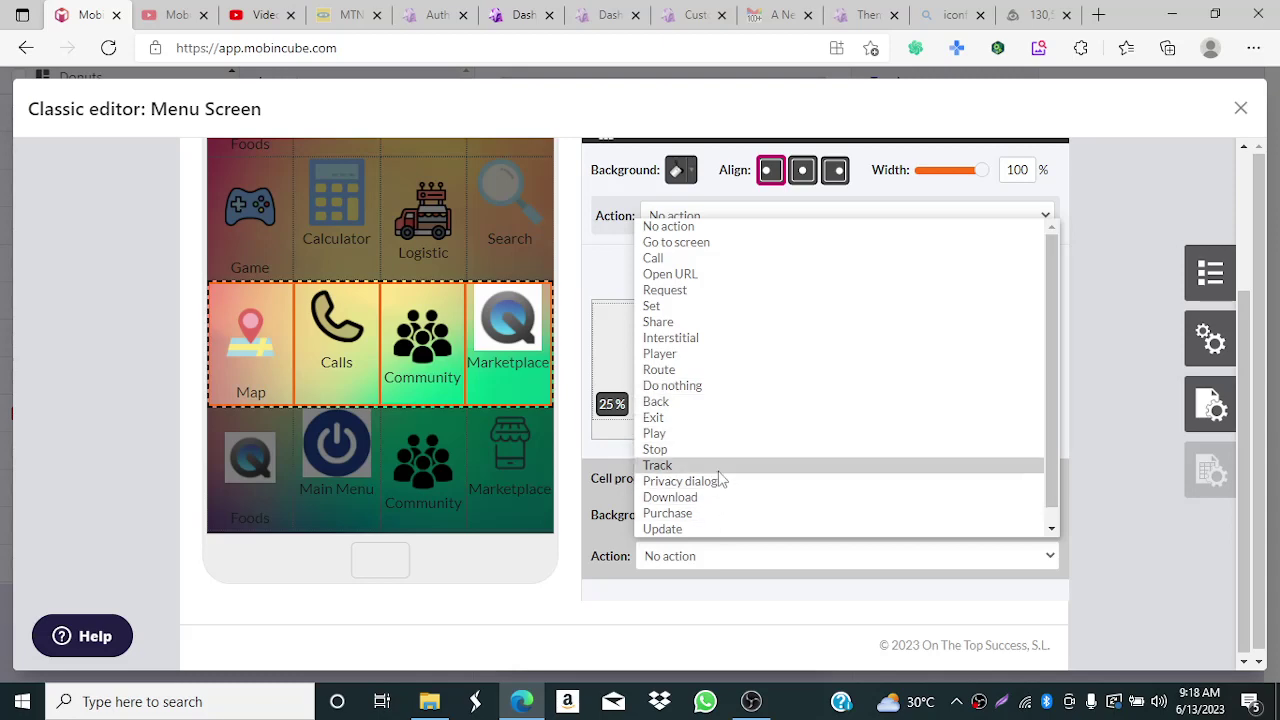
{"action": "left_click", "coordinate": [684, 258]}
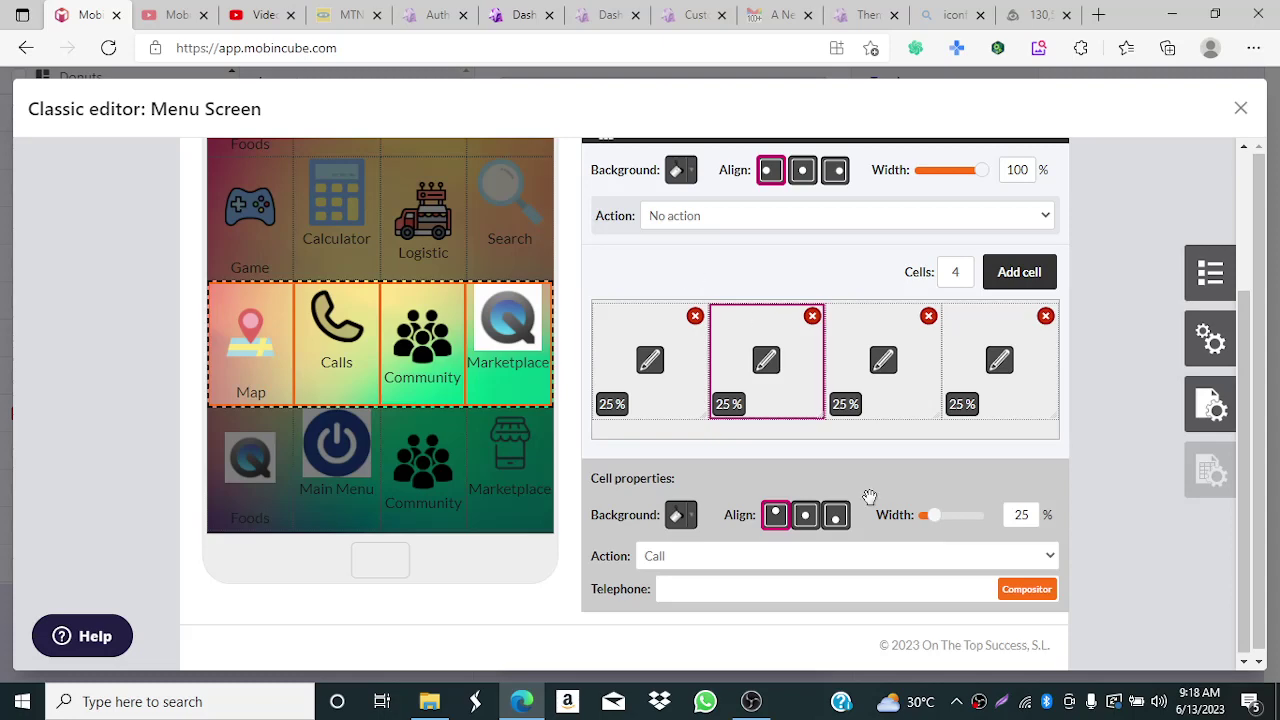
{"action": "left_click", "coordinate": [879, 588]}
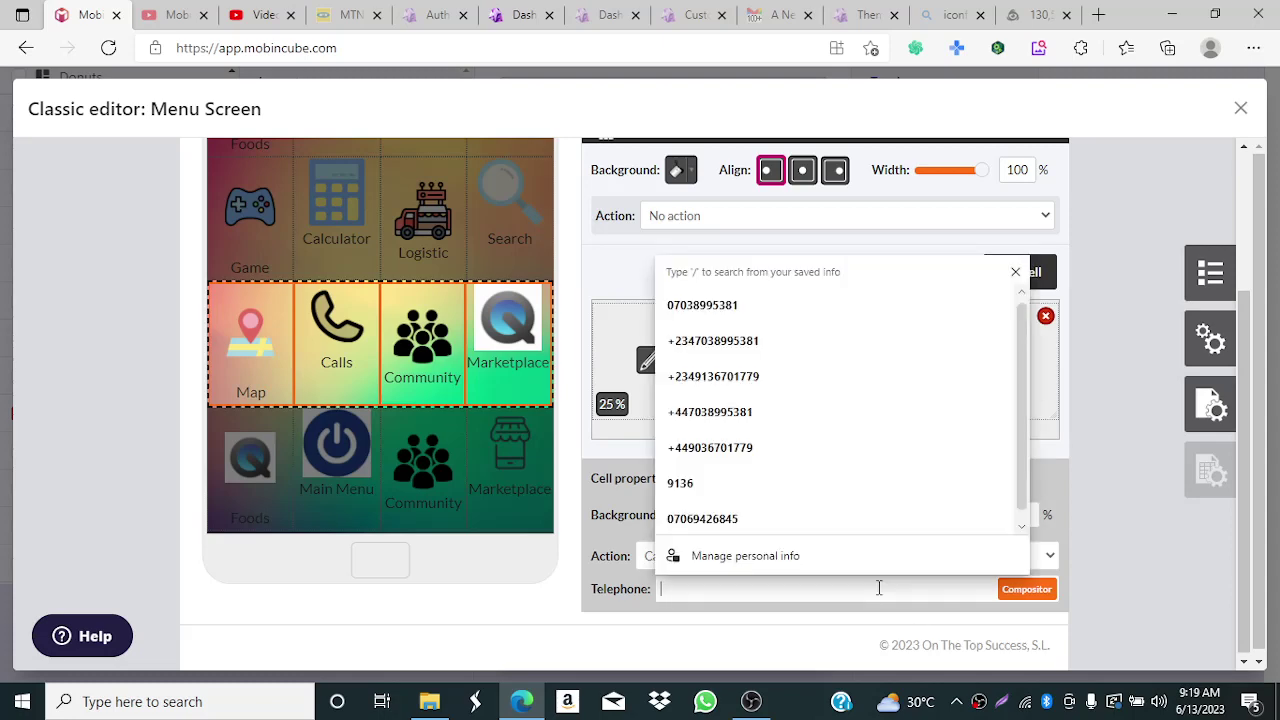
{"action": "left_click", "coordinate": [843, 342]}
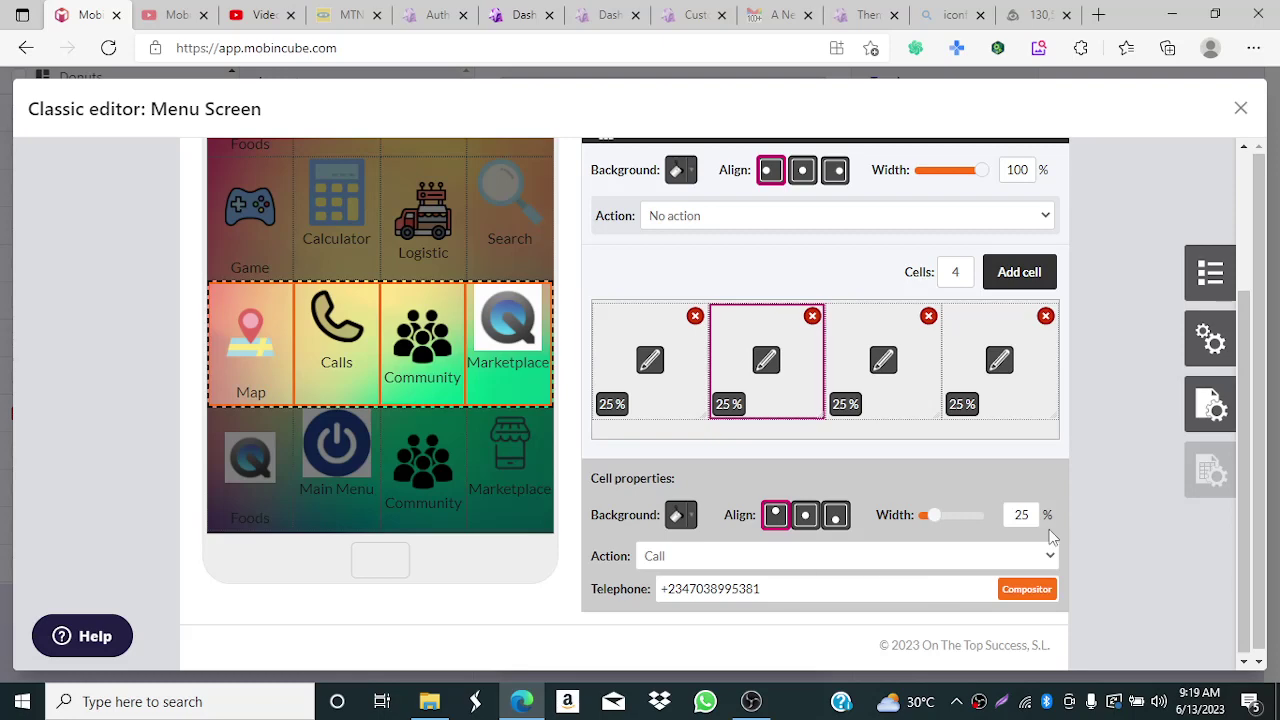
{"action": "left_click", "coordinate": [1084, 516]}
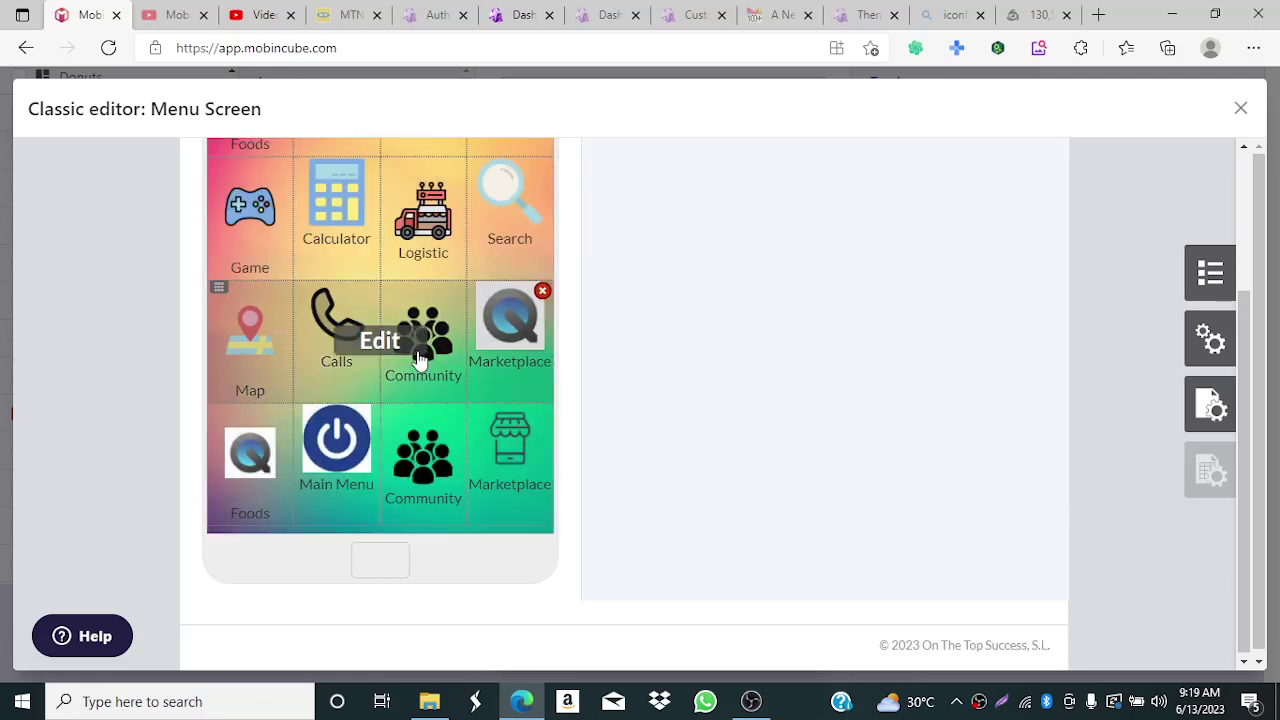
{"action": "left_click", "coordinate": [380, 341]}
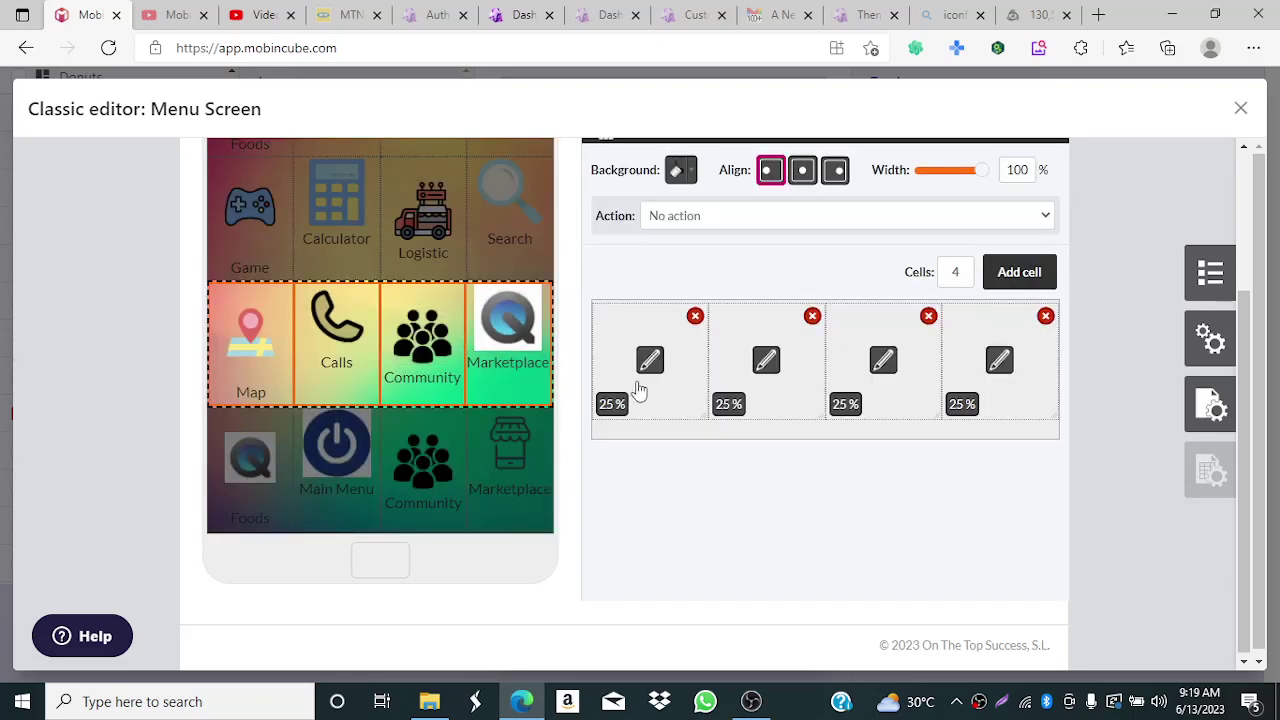
{"action": "left_click", "coordinate": [894, 369]}
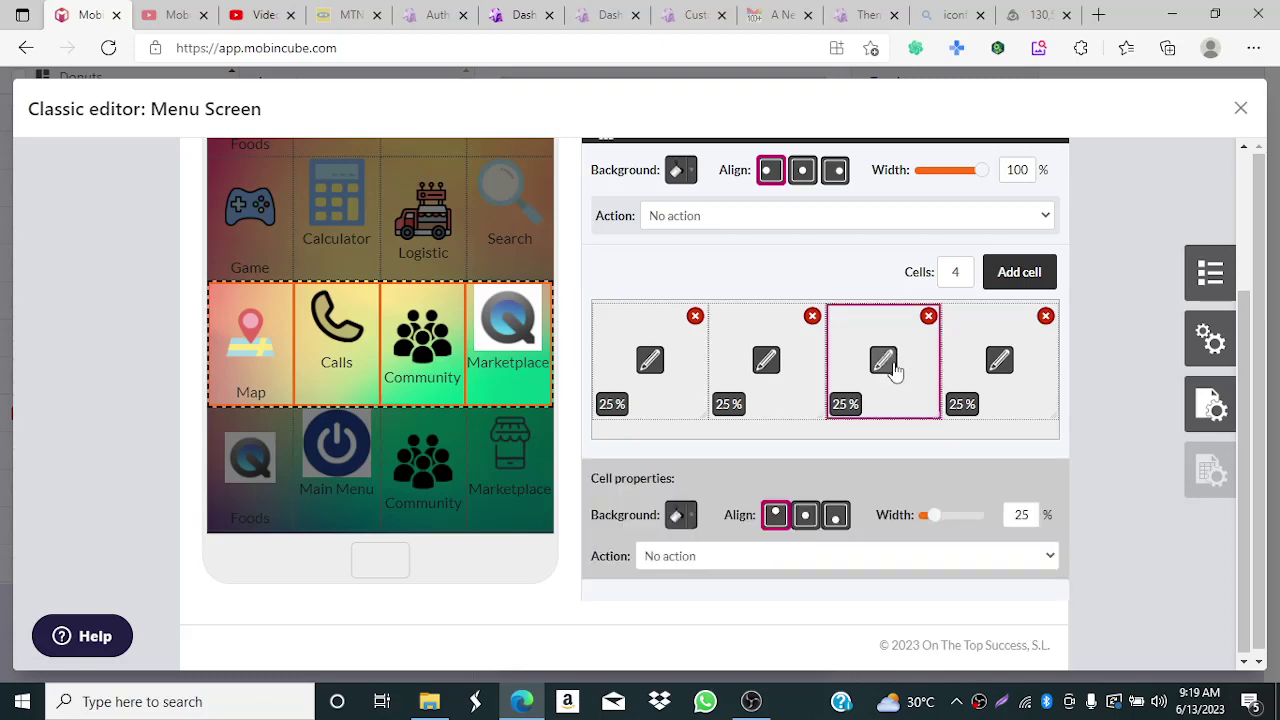
{"action": "left_click", "coordinate": [795, 558]}
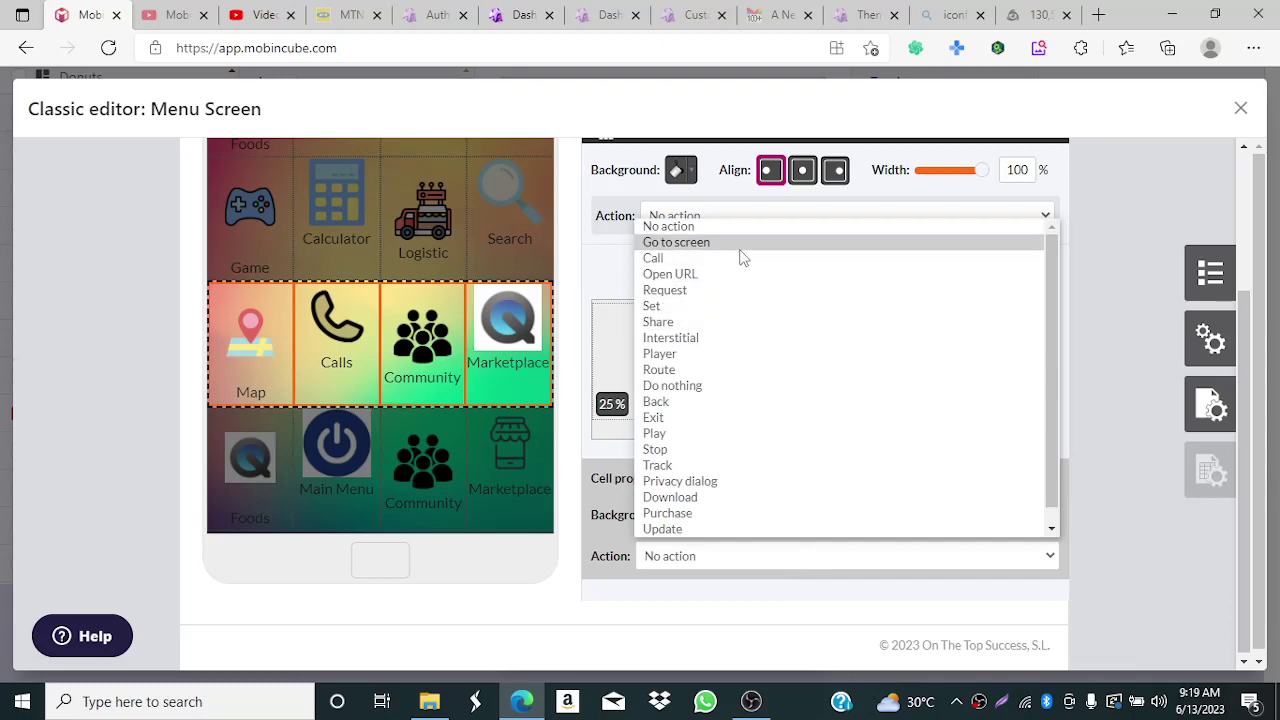
- Set the Search cell in the second table row to the Share action, leaving its share text empty
{"action": "left_click", "coordinate": [430, 236]}
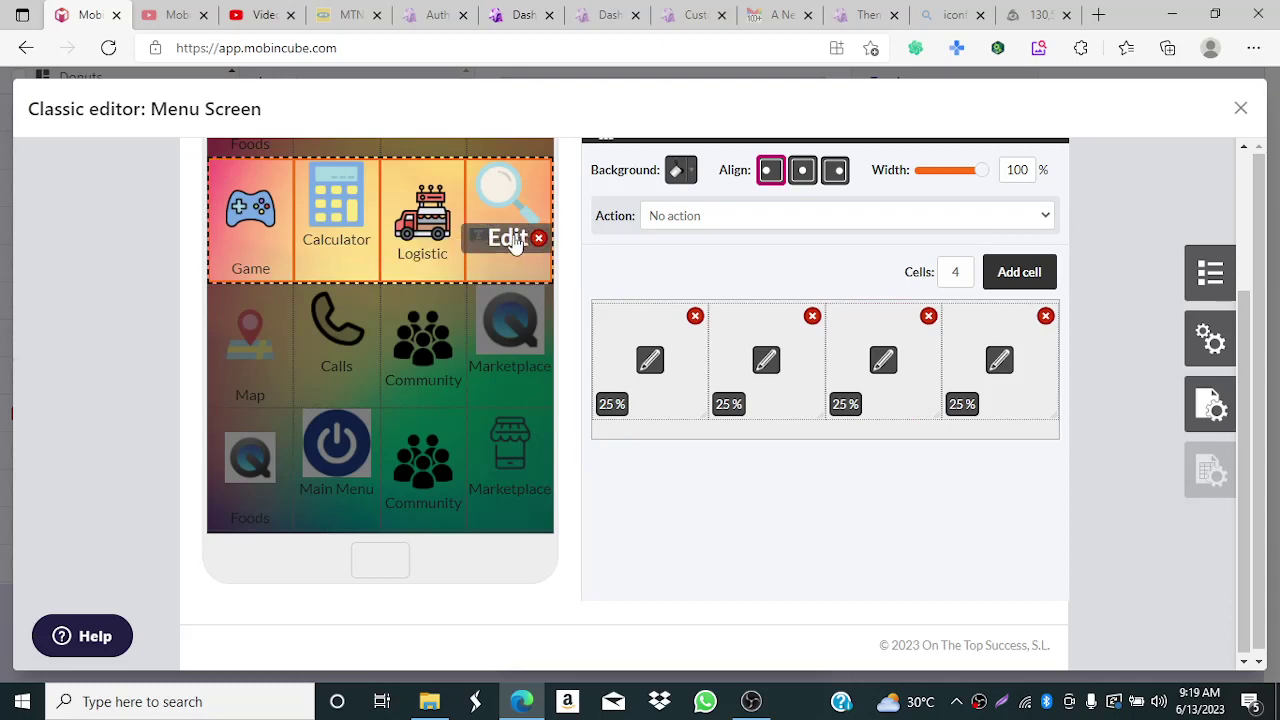
{"action": "left_click", "coordinate": [512, 233]}
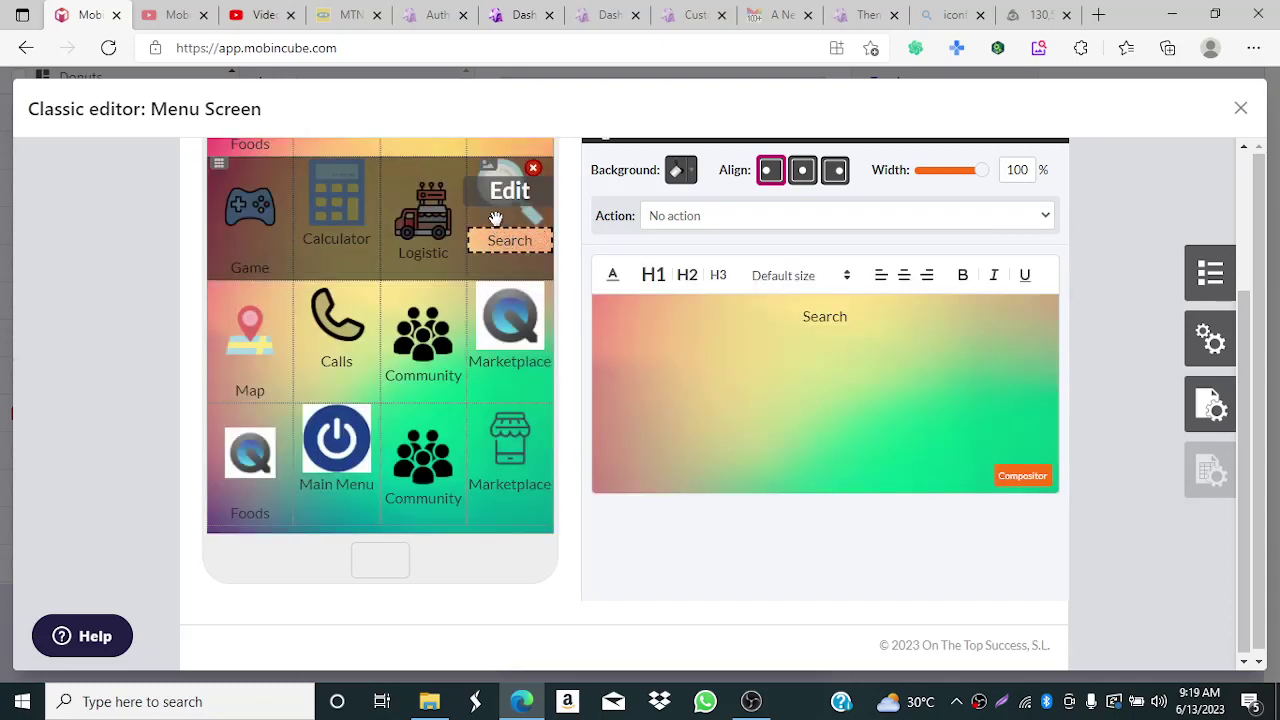
{"action": "left_click", "coordinate": [430, 237]}
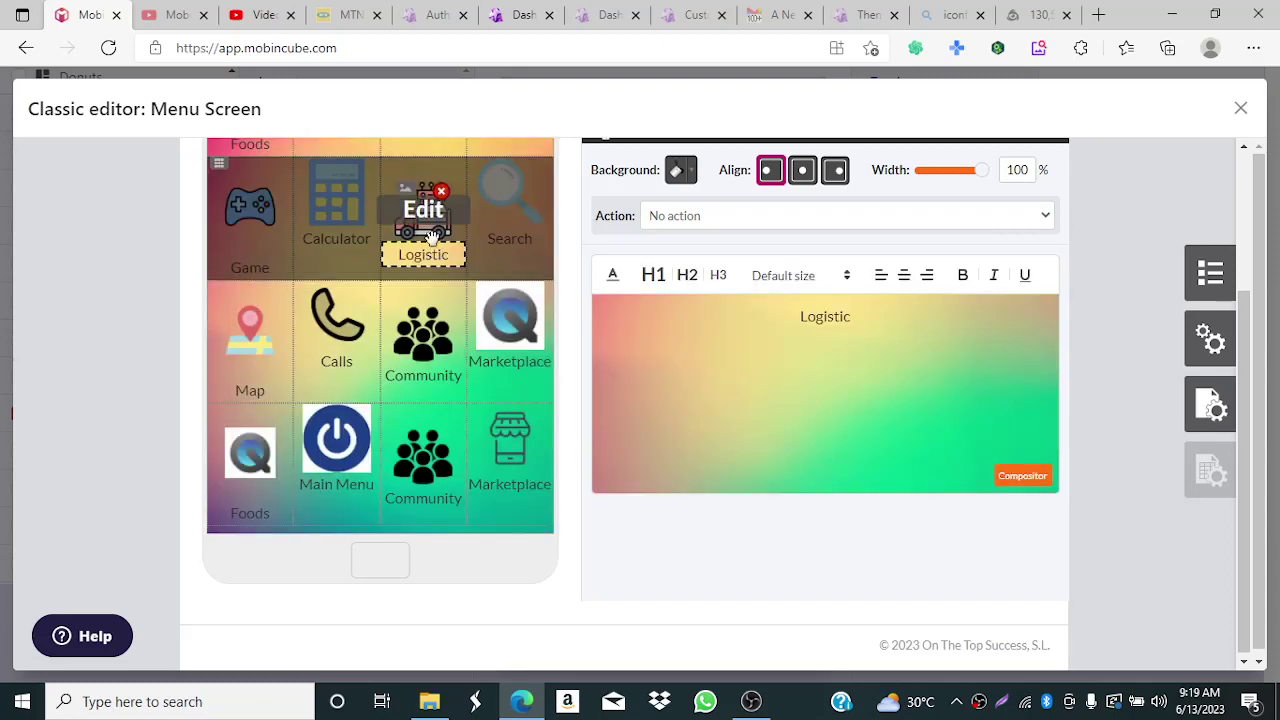
{"action": "left_click", "coordinate": [512, 335]}
{"action": "left_click", "coordinate": [432, 236]}
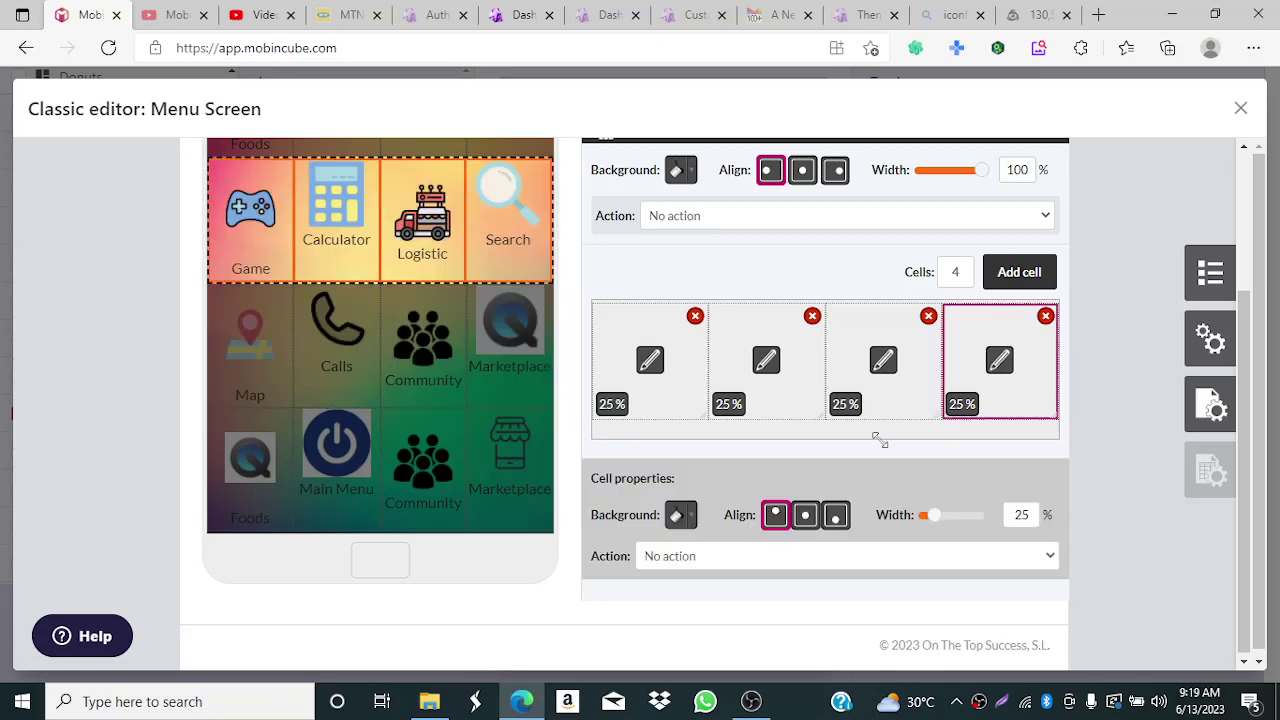
{"action": "left_click", "coordinate": [725, 563]}
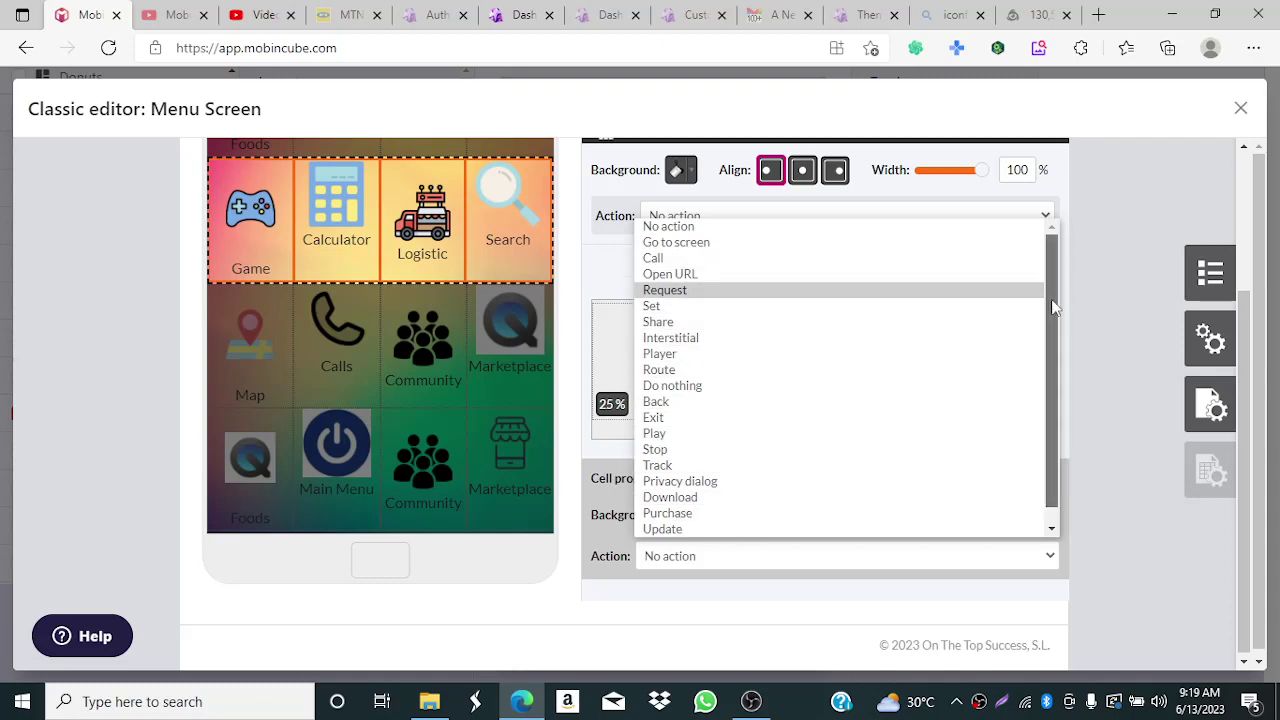
{"action": "left_click_drag", "start_coordinate": [1054, 308], "coordinate": [1060, 322]}
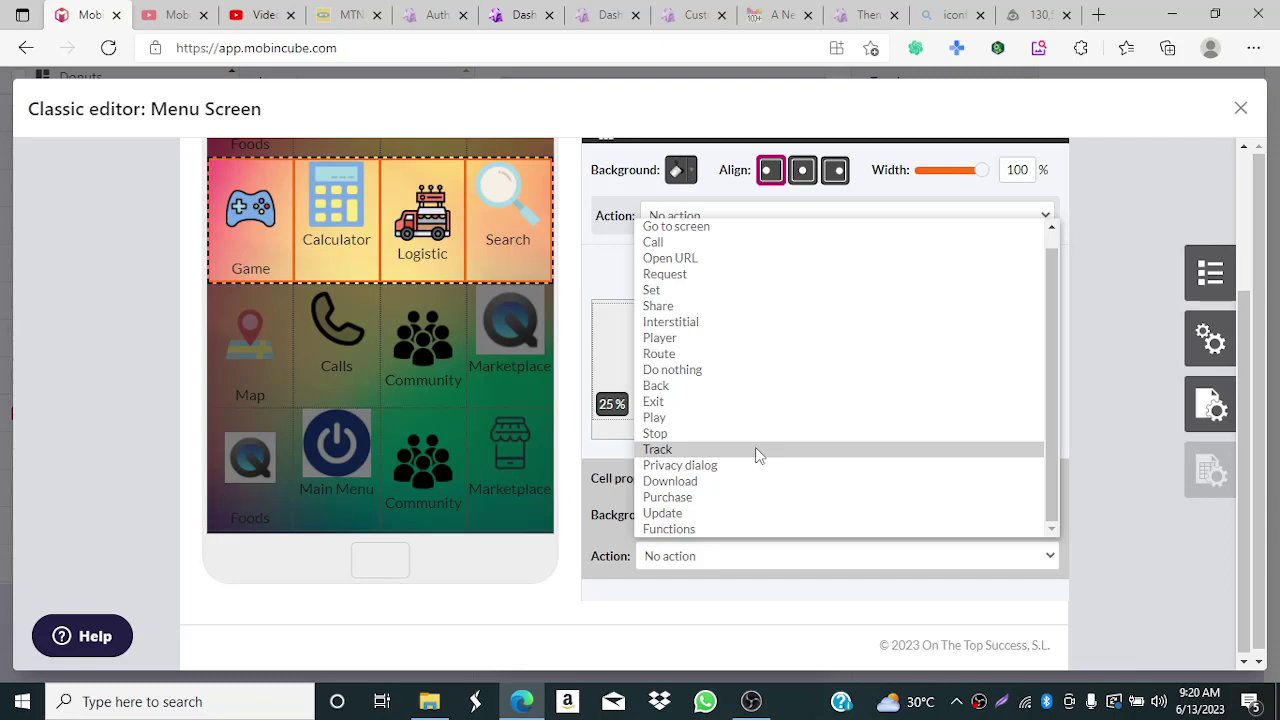
{"action": "left_click", "coordinate": [676, 308]}
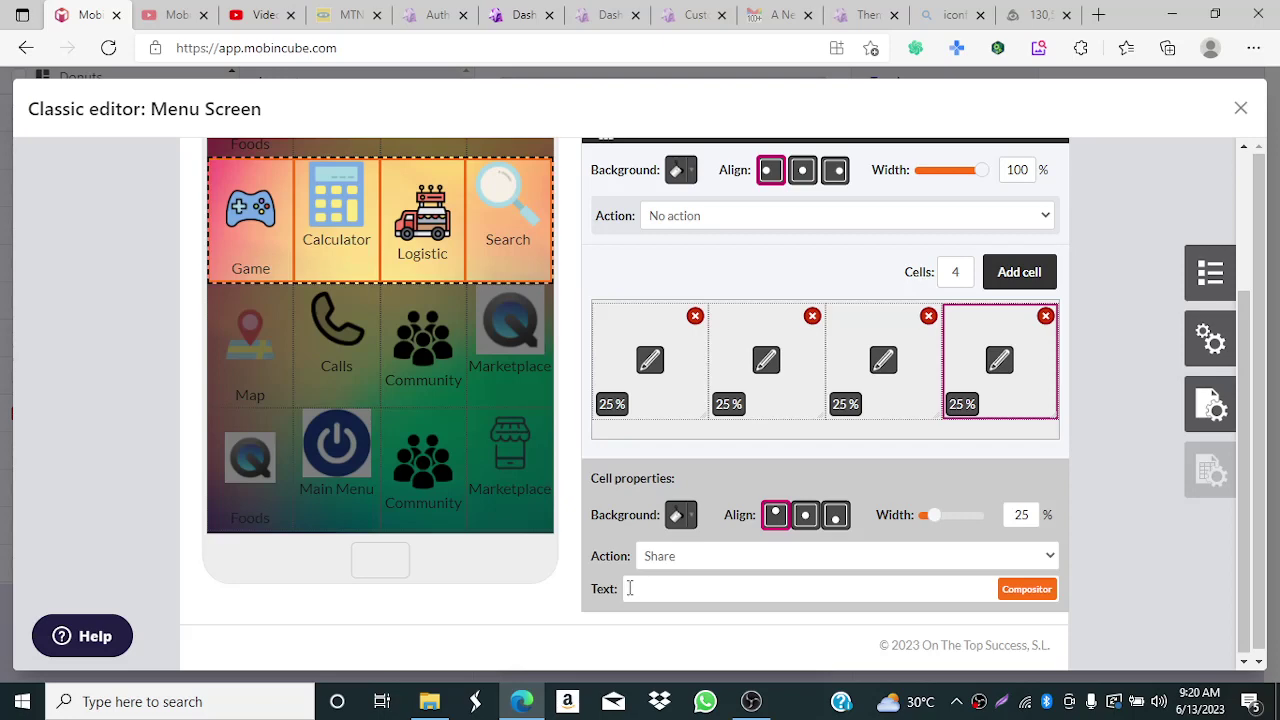
{"action": "mouse_move", "coordinate": [397, 344]}
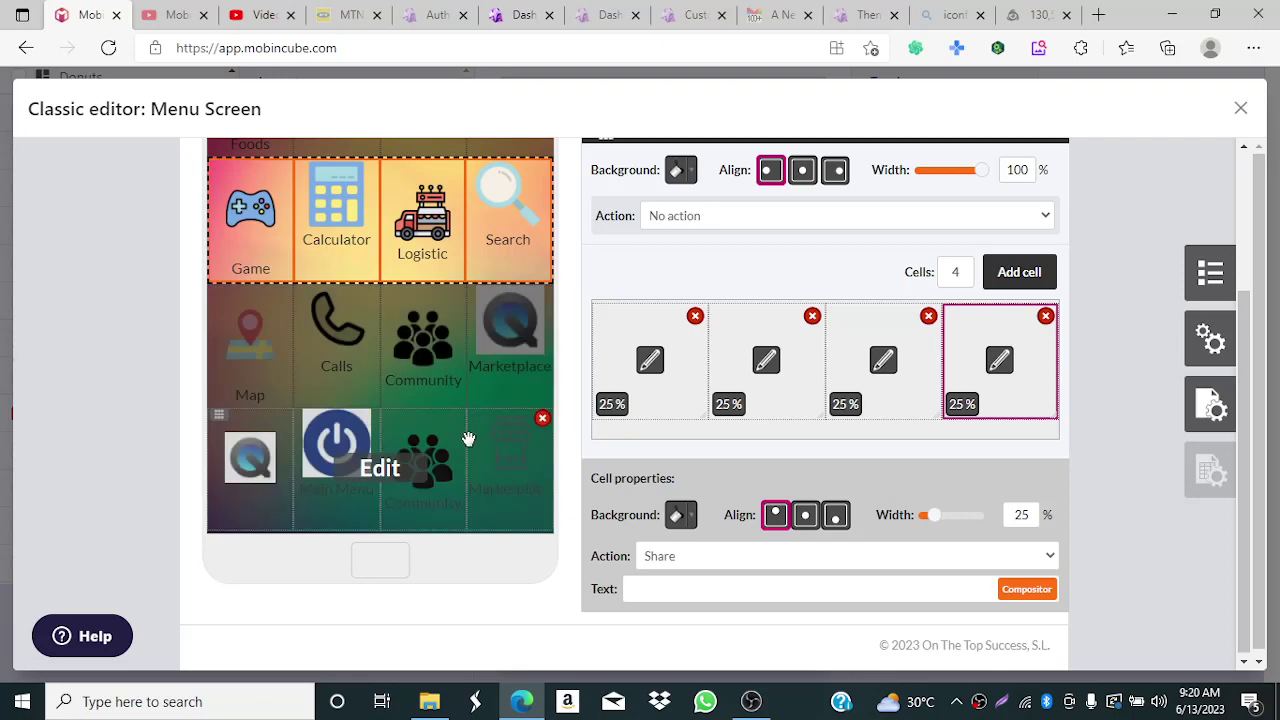
- Close the classic editor and return to the app's screen overview
{"action": "left_click", "coordinate": [566, 393]}
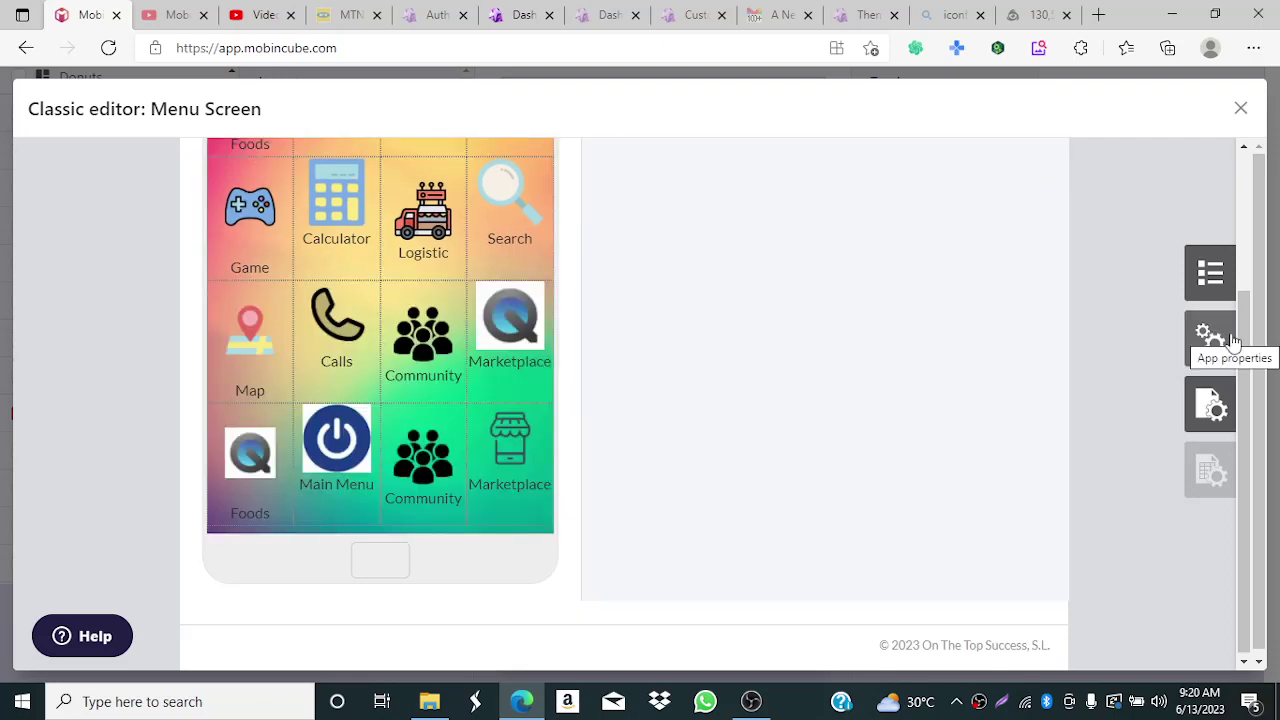
{"action": "scroll", "coordinate": [1220, 170], "scroll_direction": "up", "scroll_amount": 3}
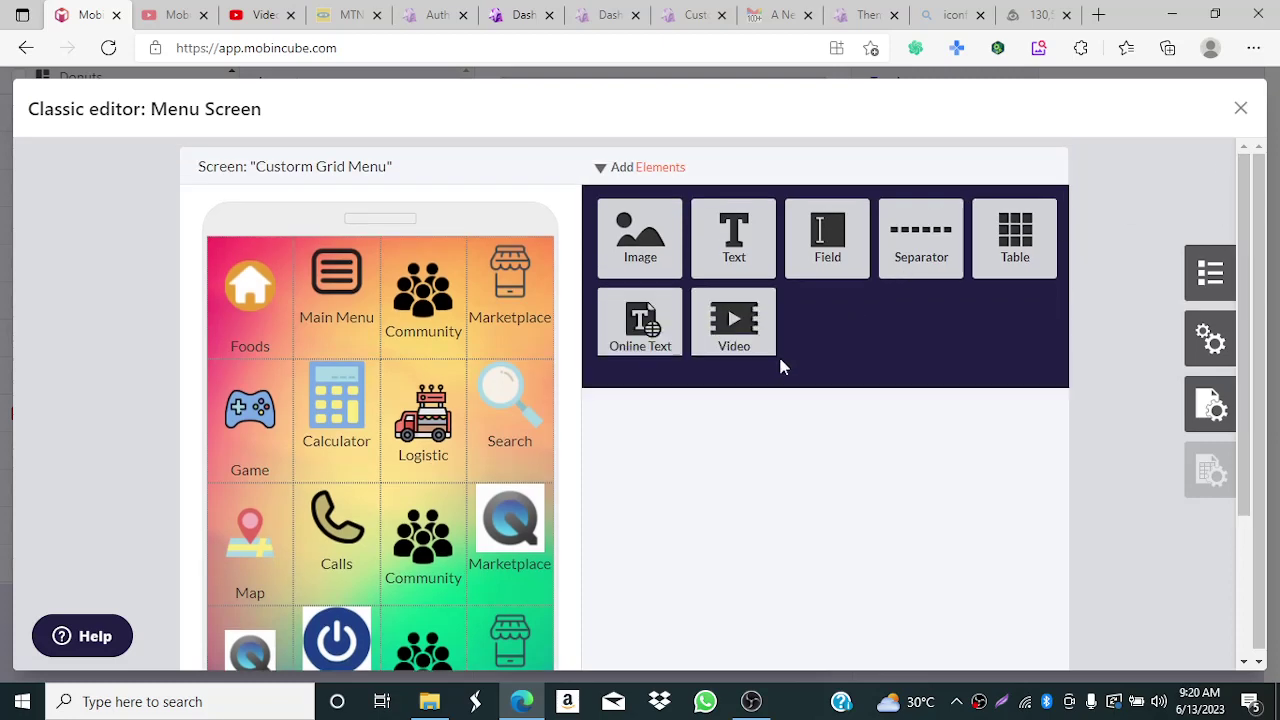
{"action": "left_click", "coordinate": [1242, 109]}
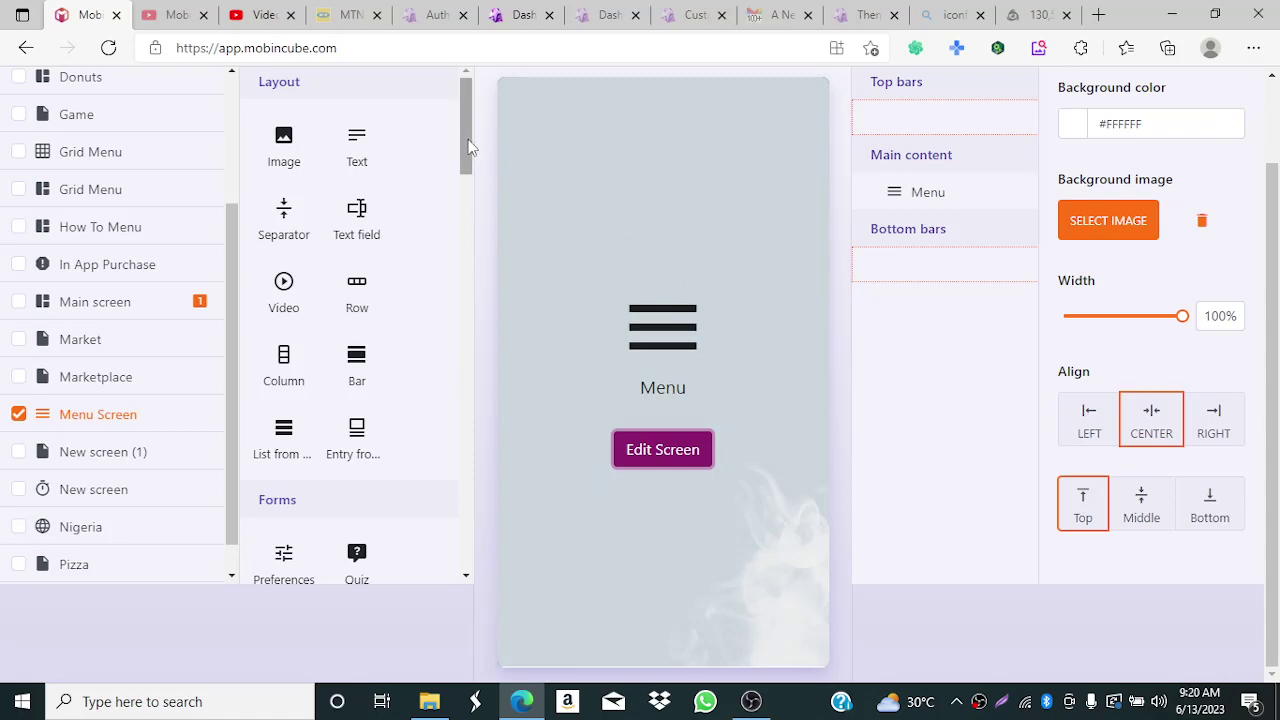
- Delete the empty screen New screen (1) from the app
{"action": "scroll", "coordinate": [468, 146], "scroll_direction": "up", "scroll_amount": 2}
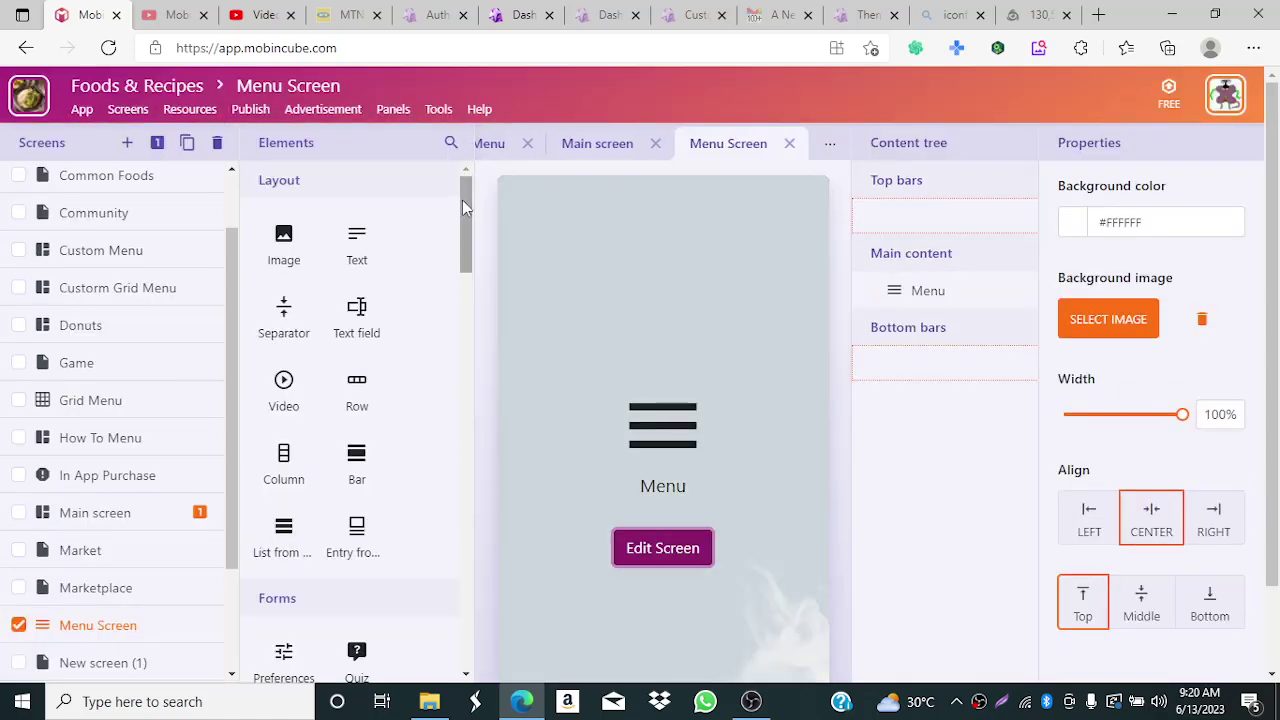
{"action": "left_click_drag", "start_coordinate": [462, 202], "coordinate": [466, 322]}
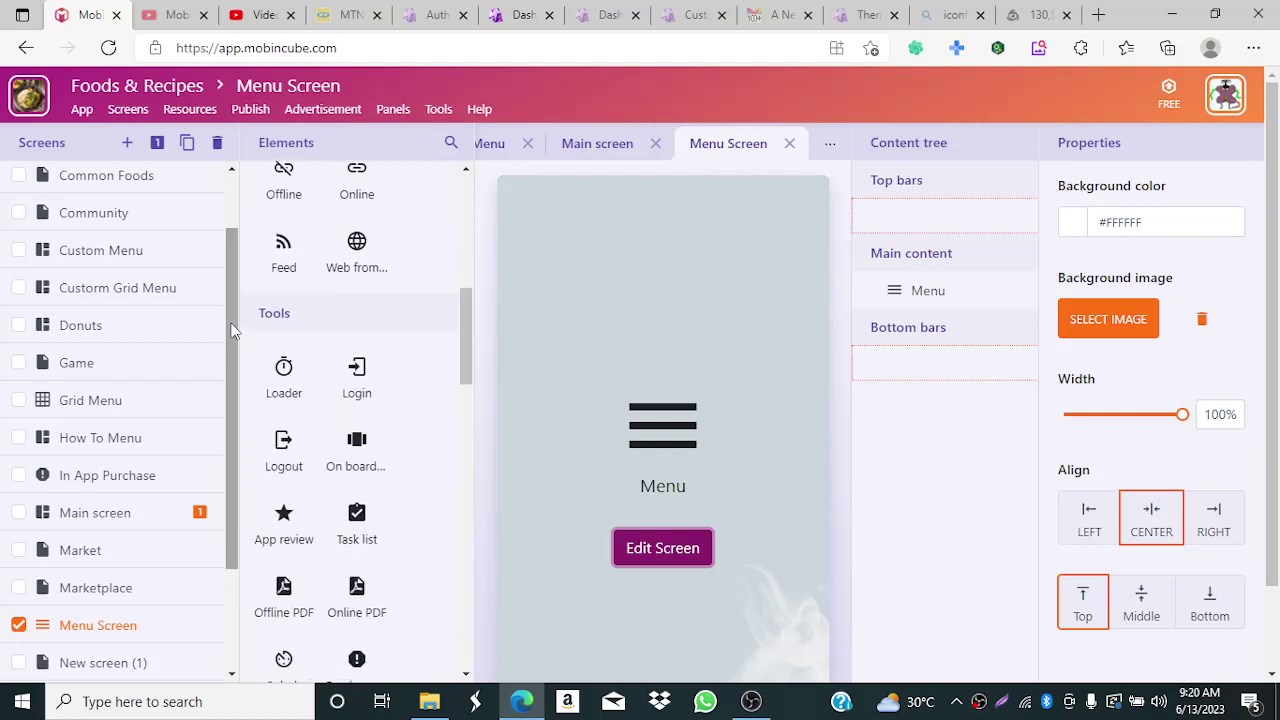
{"action": "left_click_drag", "start_coordinate": [230, 329], "coordinate": [247, 225]}
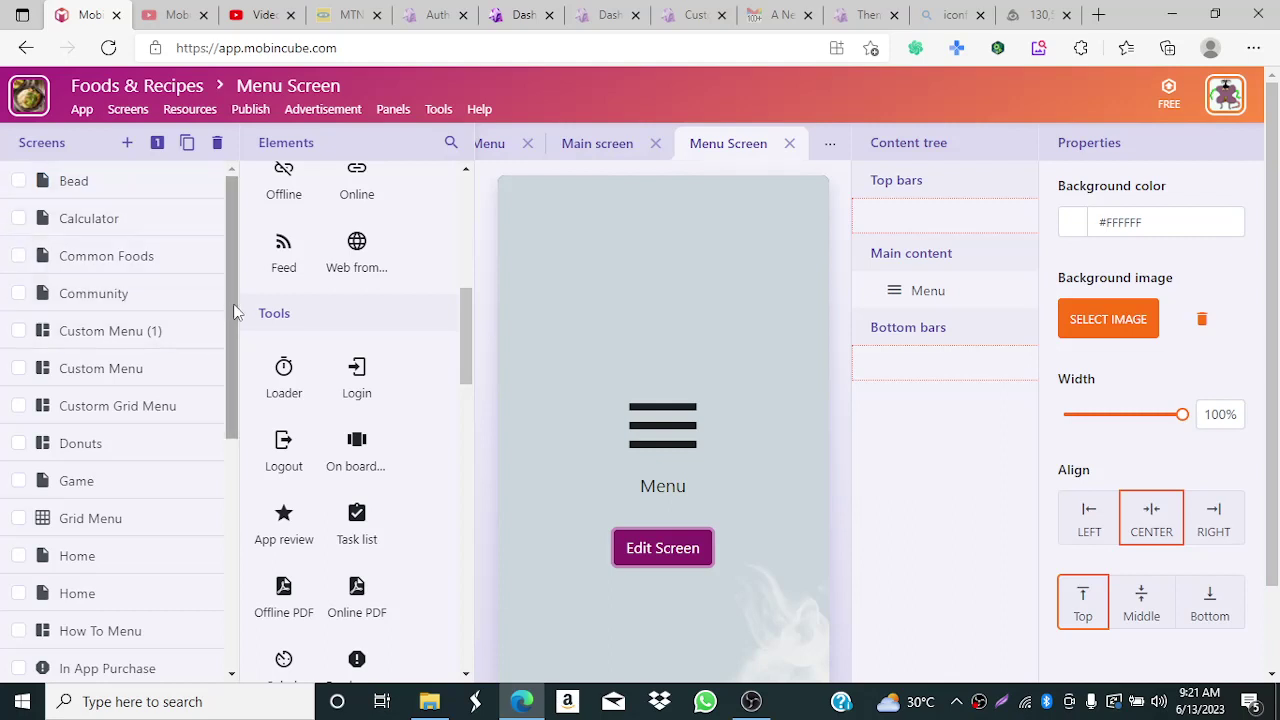
{"action": "left_click_drag", "start_coordinate": [227, 308], "coordinate": [249, 469]}
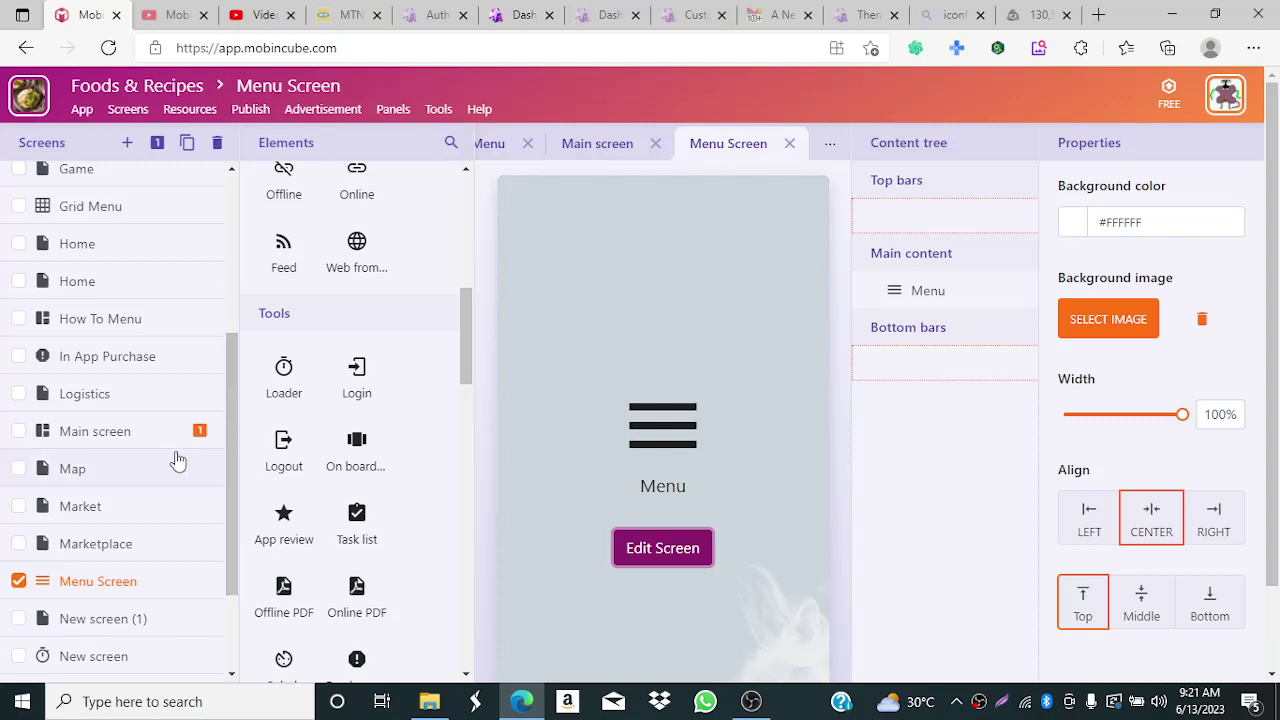
{"action": "left_click", "coordinate": [166, 618]}
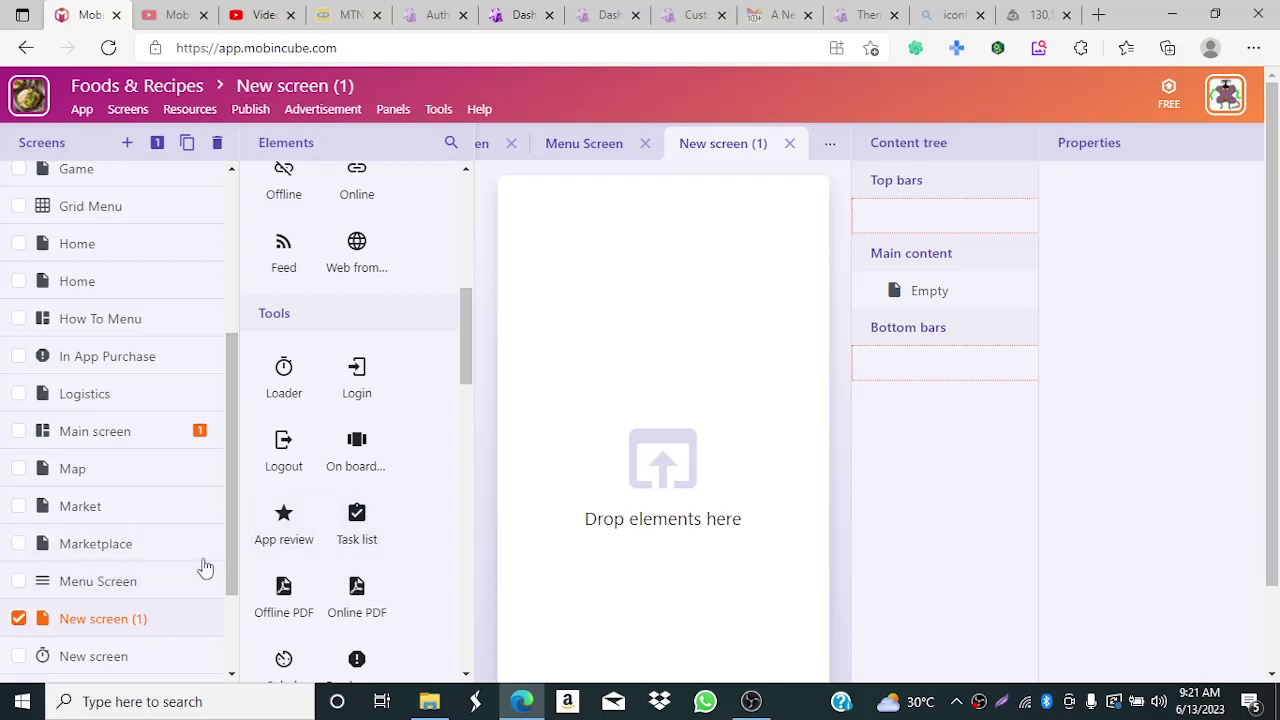
{"action": "left_click", "coordinate": [218, 145]}
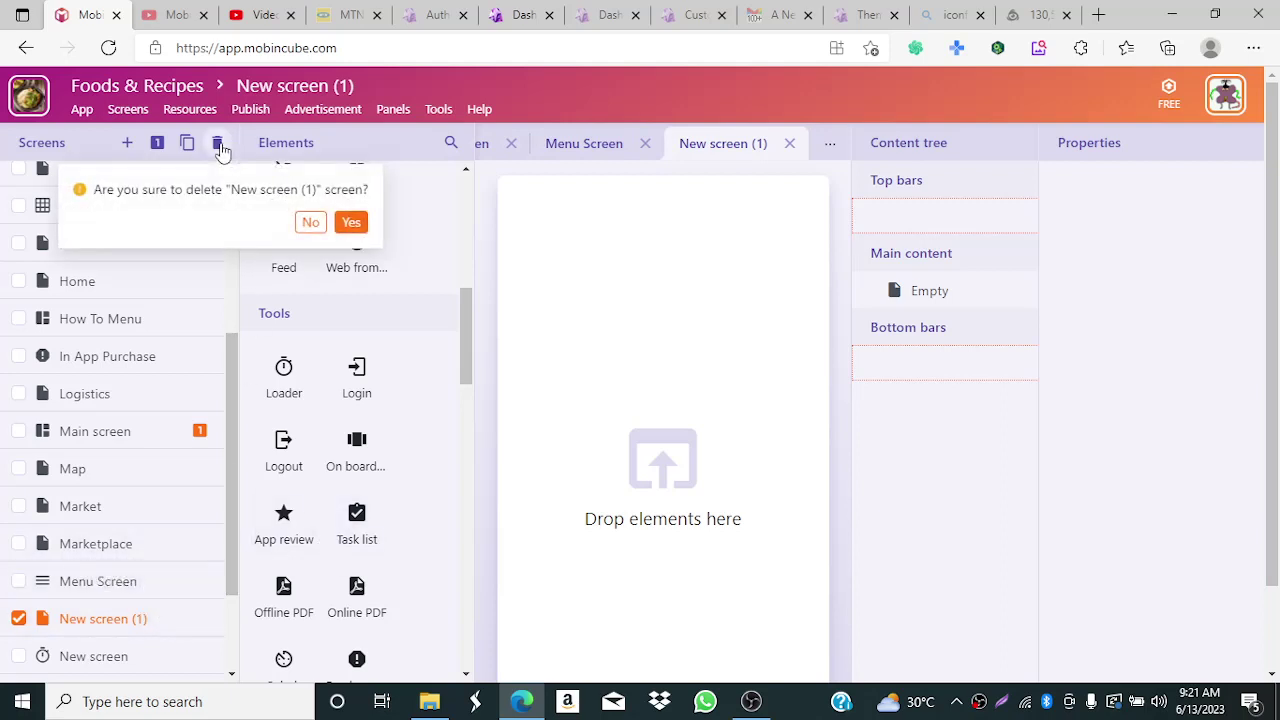
{"action": "left_click", "coordinate": [348, 221]}
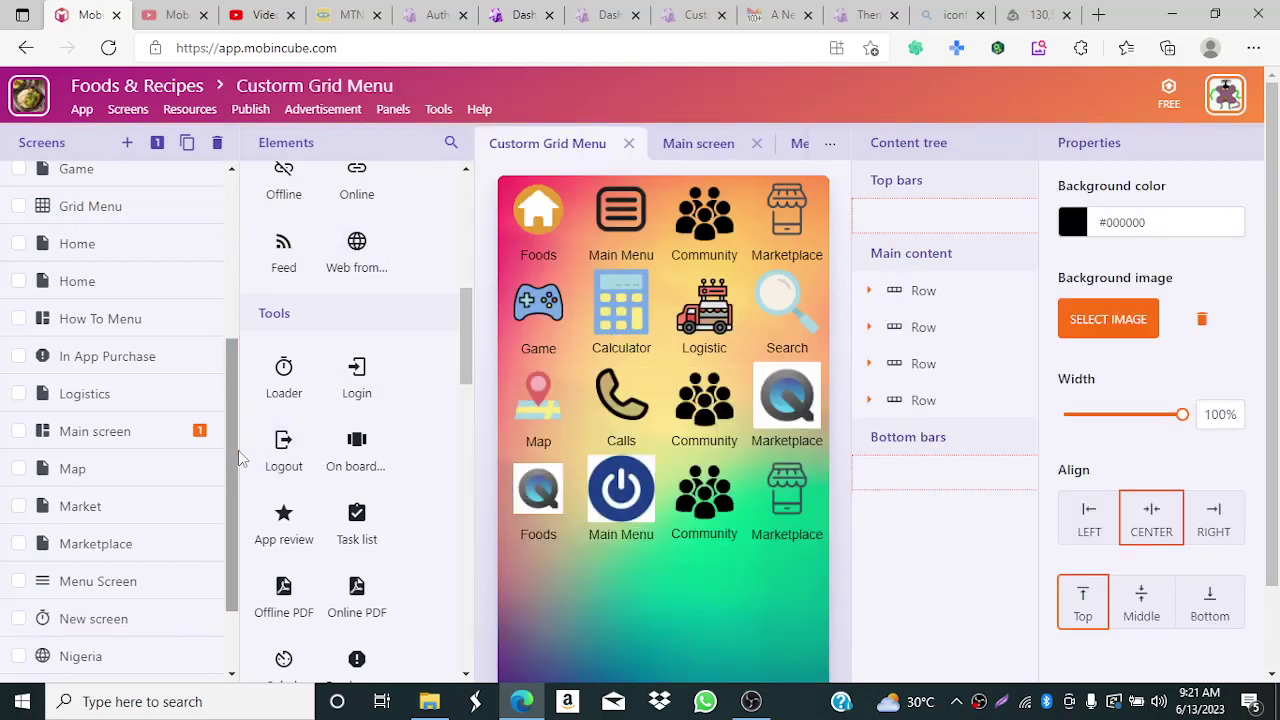
{"action": "left_click_drag", "start_coordinate": [238, 451], "coordinate": [239, 522]}
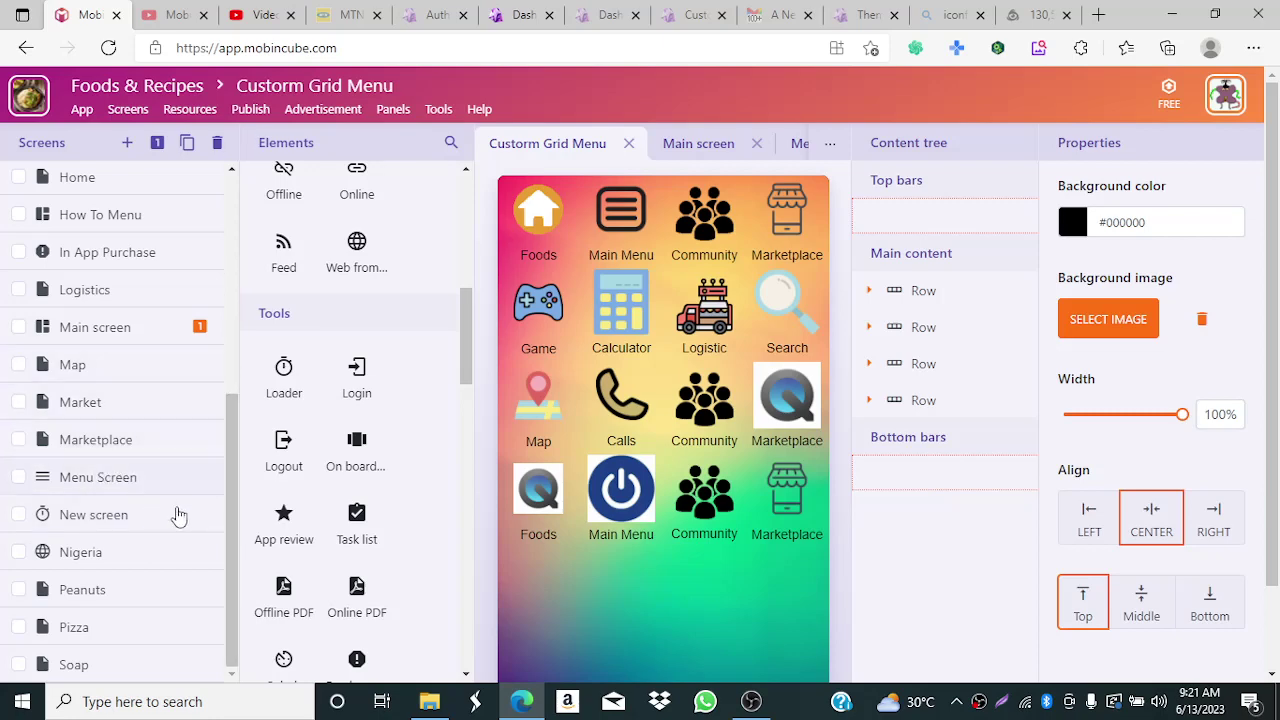
{"action": "left_click_drag", "start_coordinate": [237, 518], "coordinate": [200, 325]}
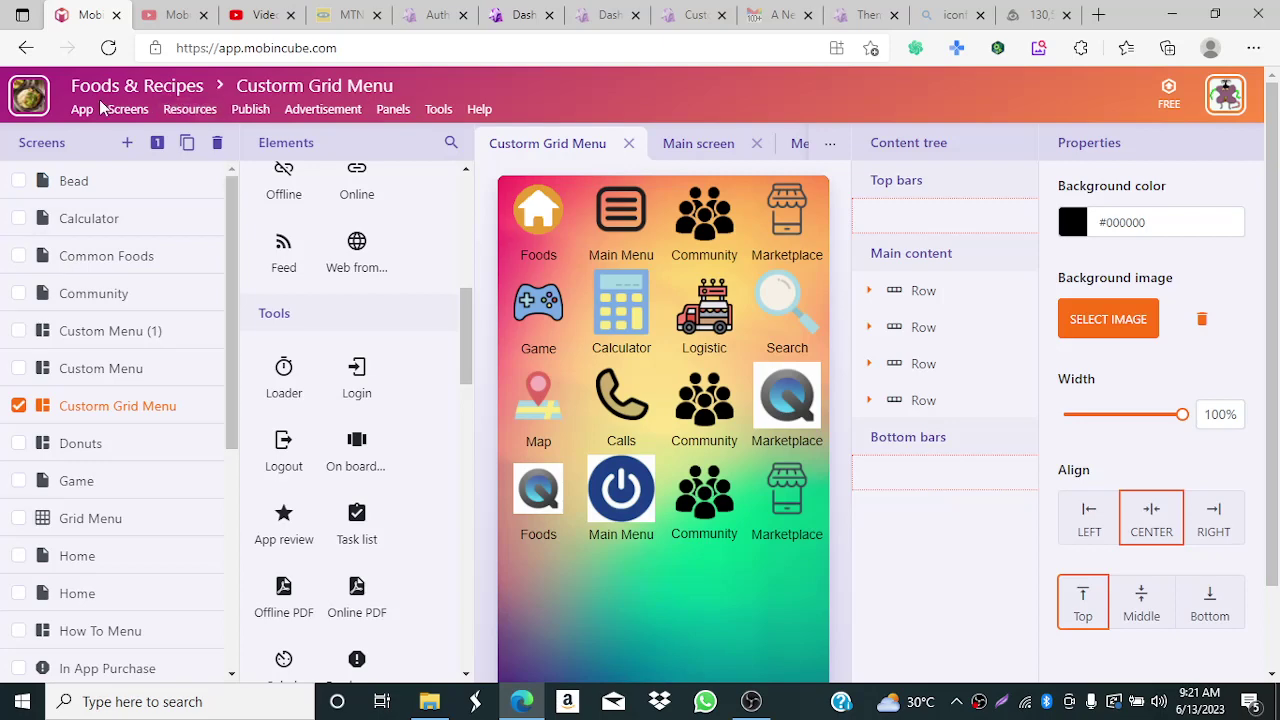
{"action": "left_click", "coordinate": [129, 145]}
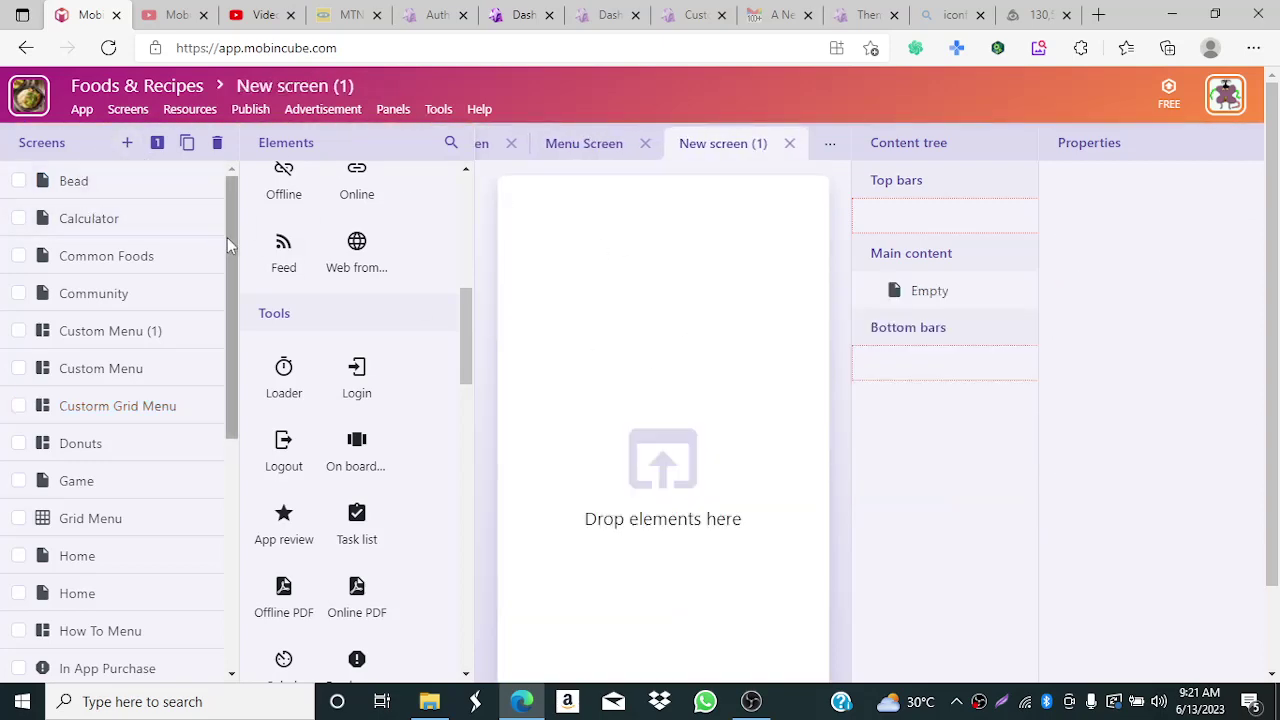
{"action": "left_click", "coordinate": [217, 142]}
{"action": "left_click", "coordinate": [350, 221]}
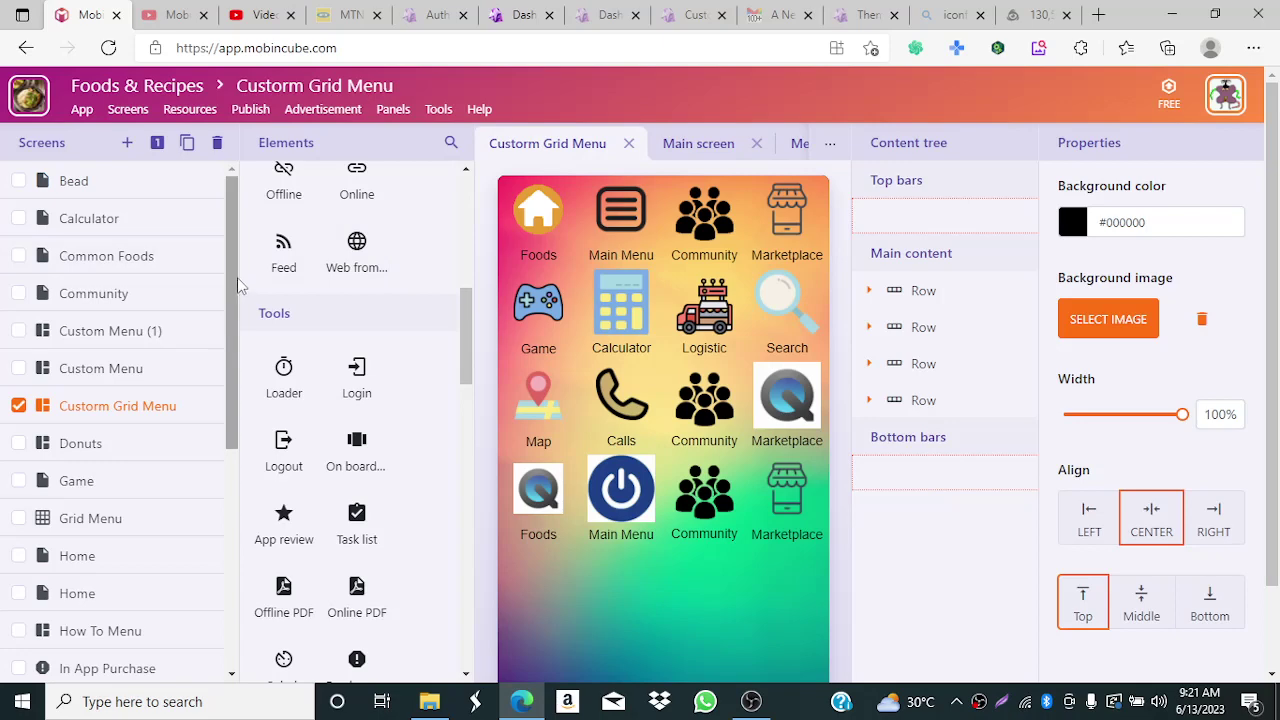
- Open the Donuts screen and add the existing bar1 as its top bar
{"action": "left_click", "coordinate": [134, 458]}
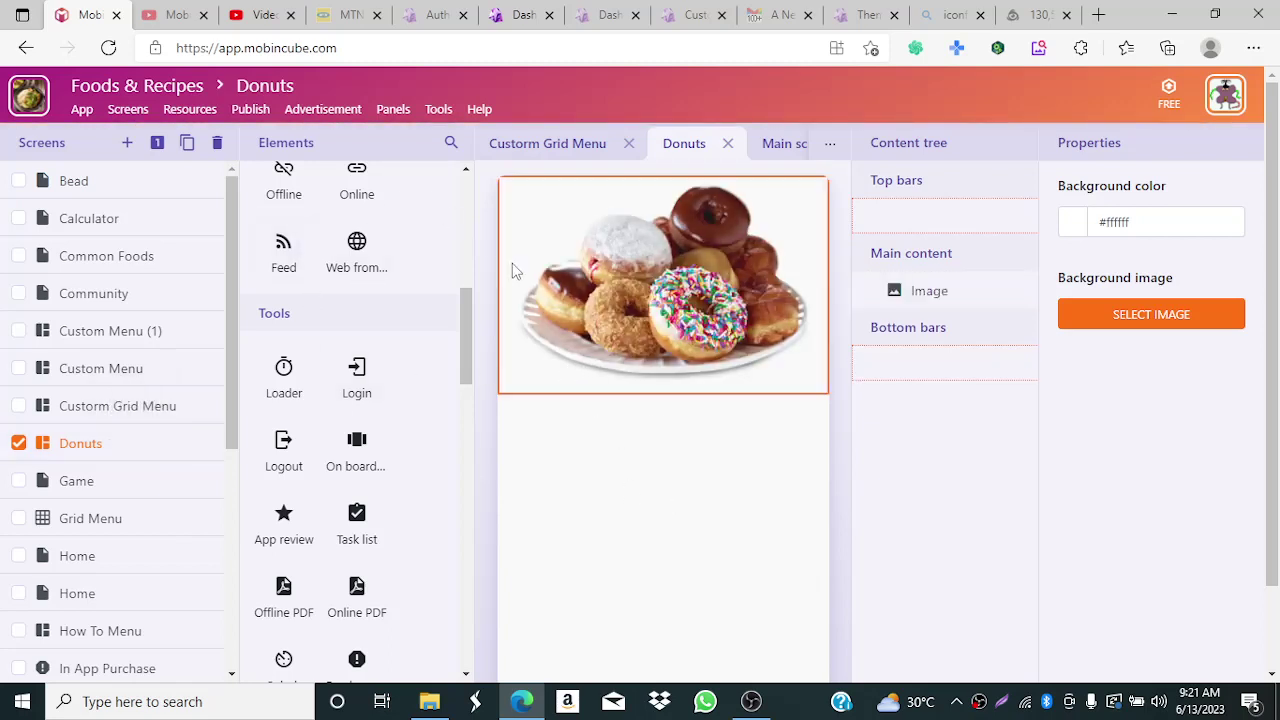
{"action": "left_click_drag", "start_coordinate": [462, 325], "coordinate": [473, 190]}
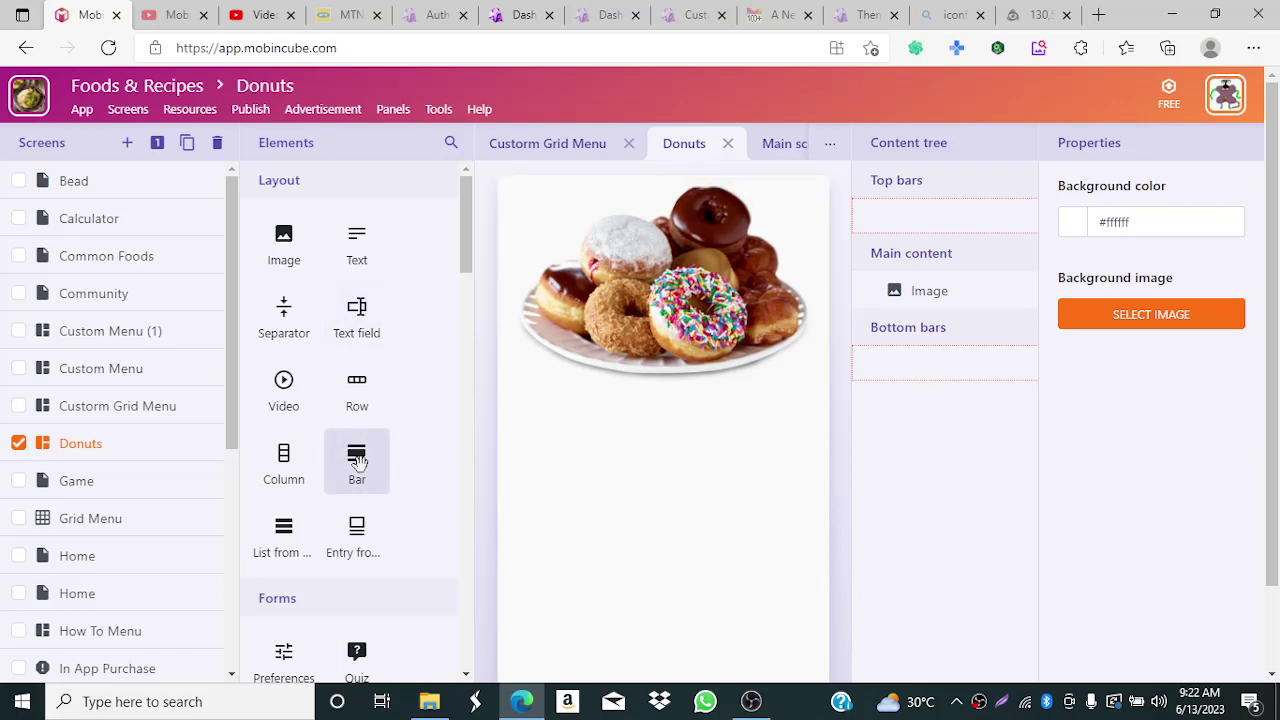
{"action": "left_click_drag", "start_coordinate": [358, 460], "coordinate": [897, 229]}
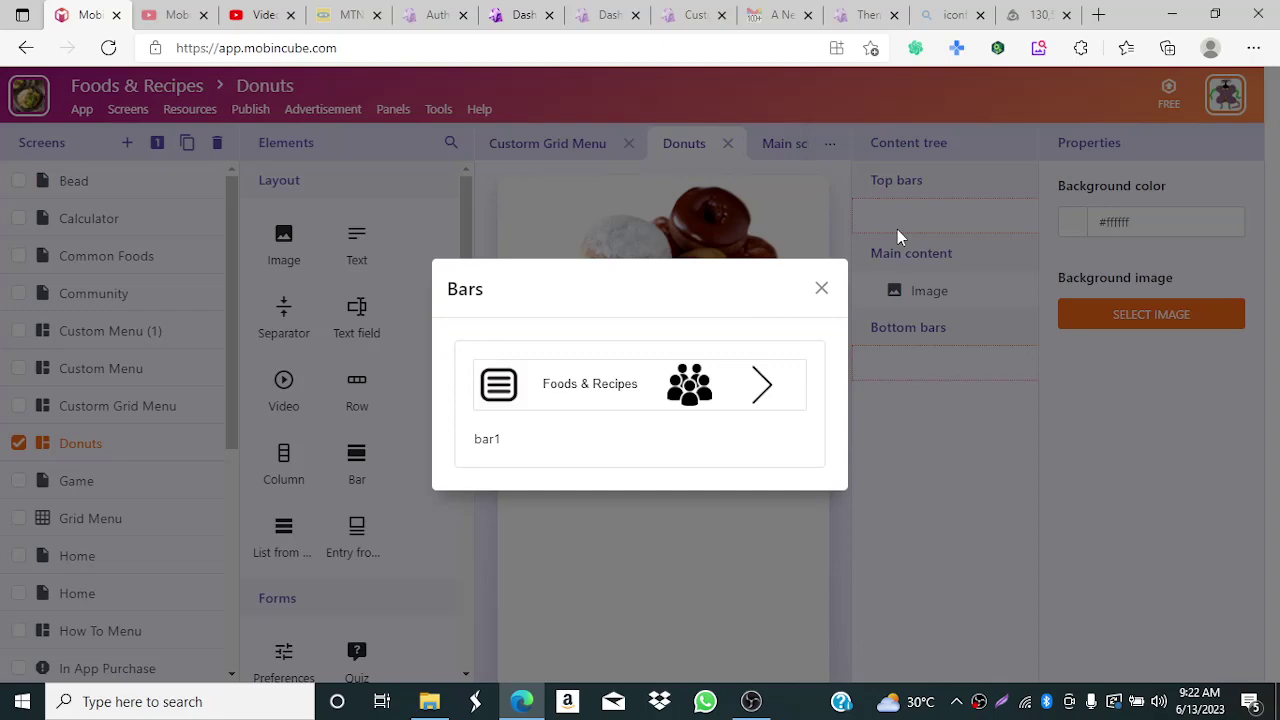
{"action": "left_click", "coordinate": [627, 390]}
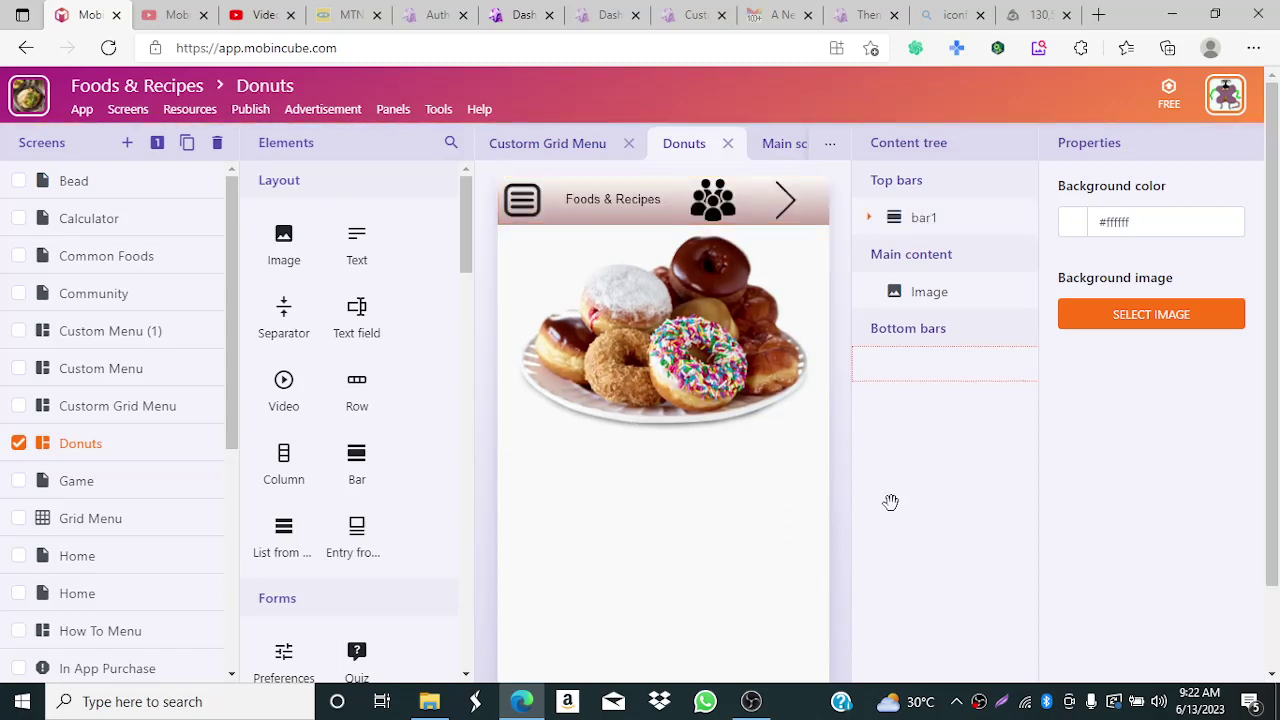
- Try widths of 15% and 25% for the people icon's column in the Donuts top bar and return it to 20%
{"action": "left_click", "coordinate": [703, 197]}
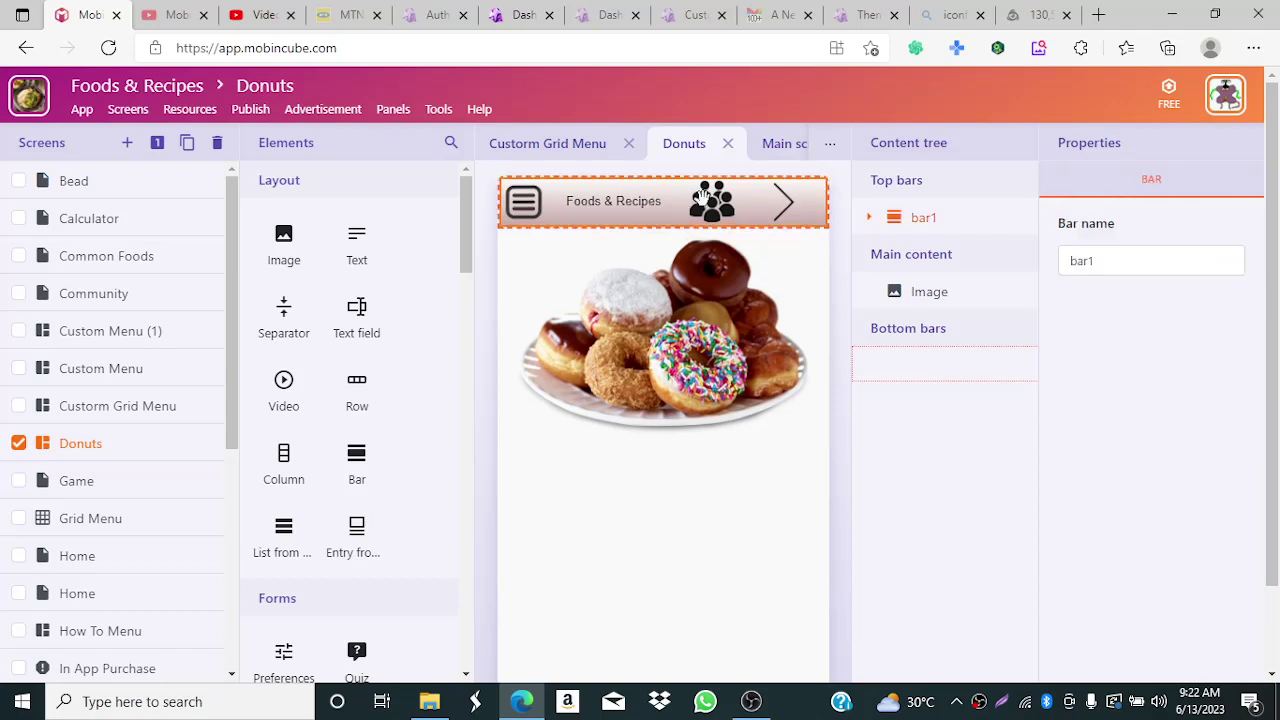
{"action": "left_click", "coordinate": [712, 213]}
{"action": "left_click", "coordinate": [712, 213]}
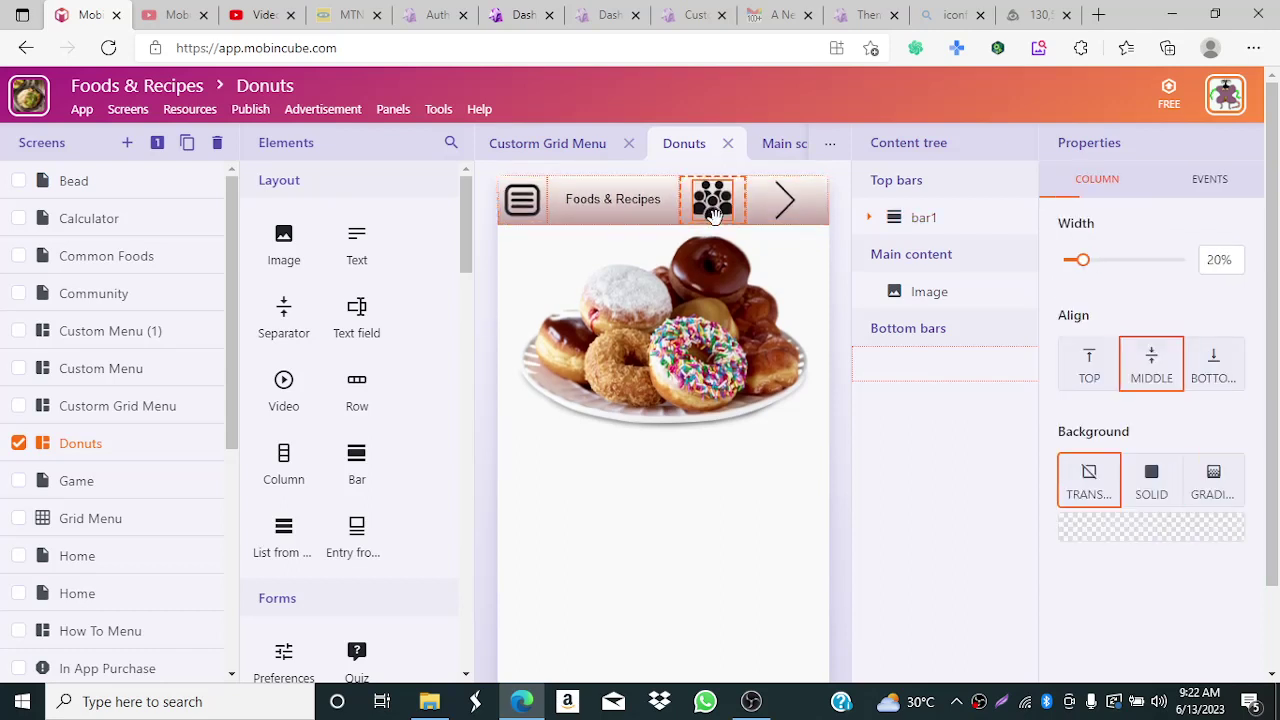
{"action": "left_click_drag", "start_coordinate": [1085, 270], "coordinate": [1078, 270]}
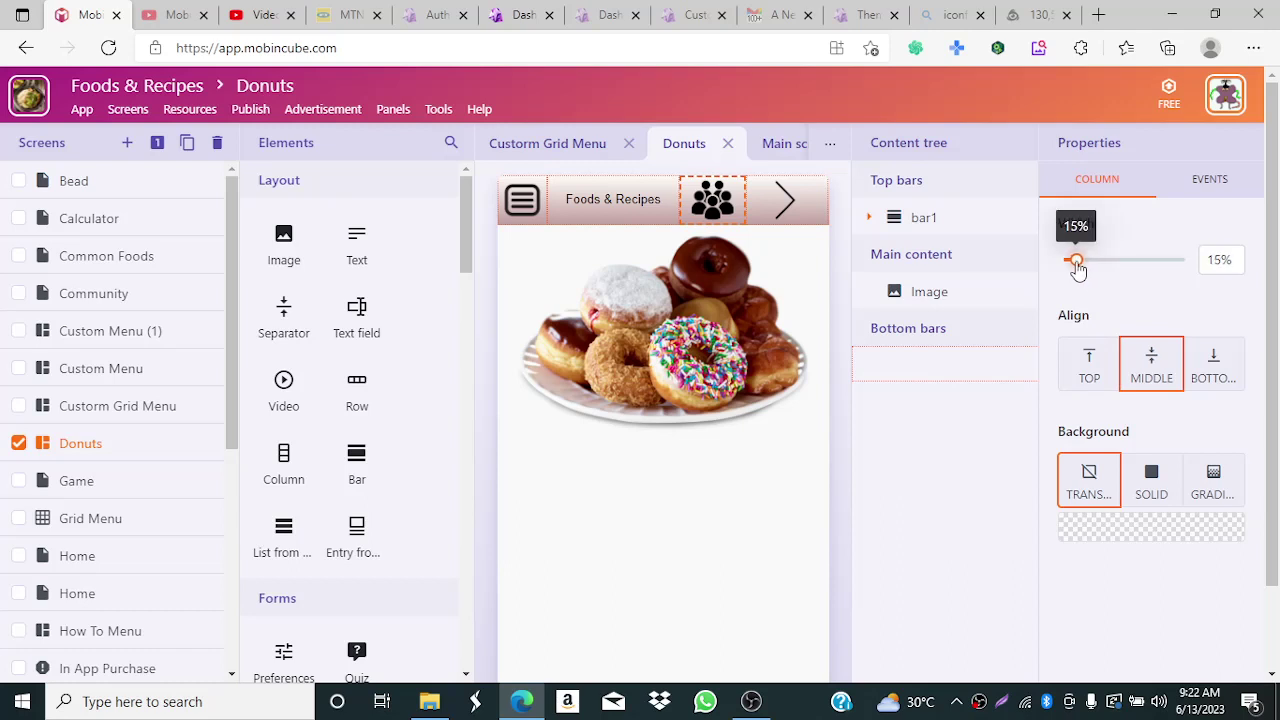
{"action": "left_click_drag", "start_coordinate": [1077, 268], "coordinate": [1074, 263]}
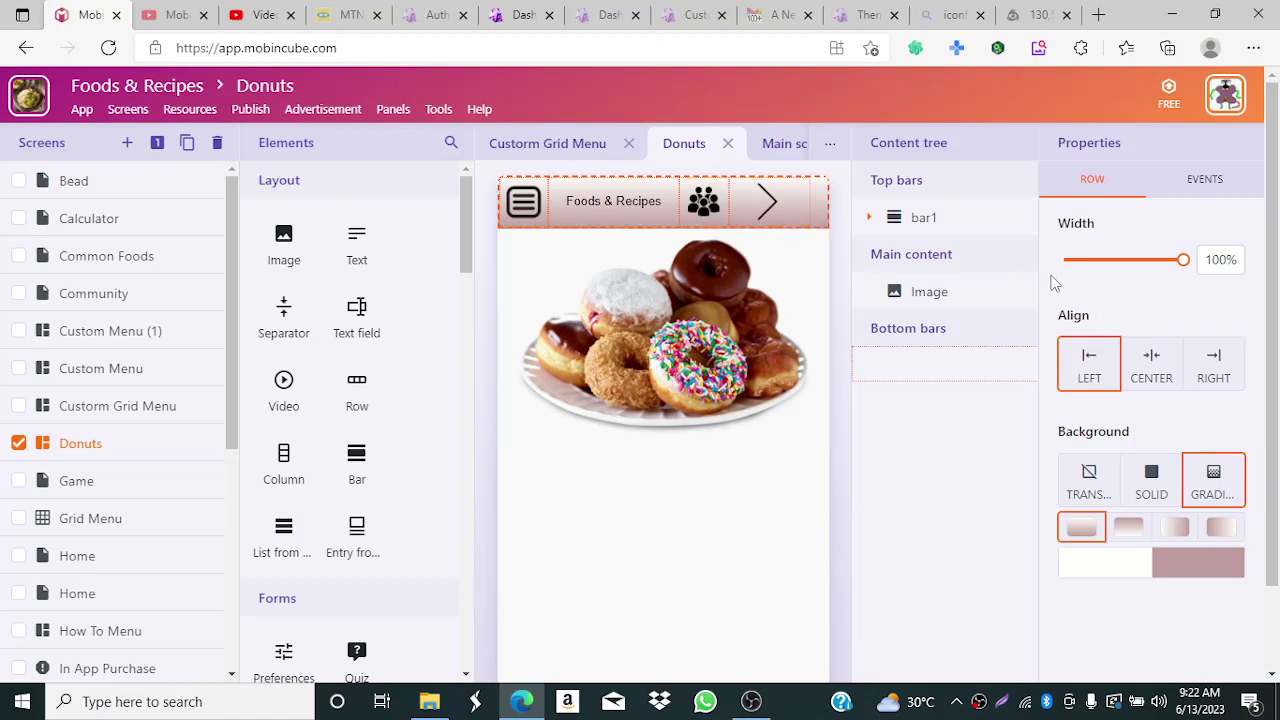
{"action": "left_click", "coordinate": [706, 205]}
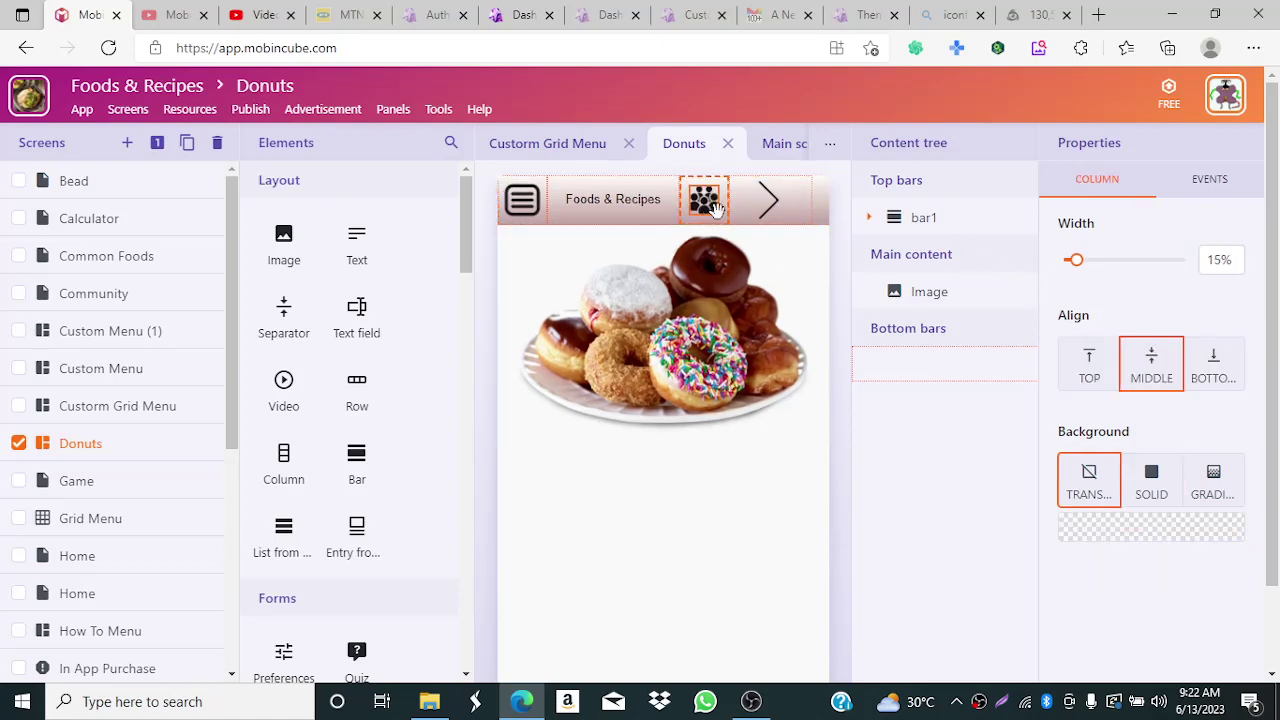
{"action": "left_click_drag", "start_coordinate": [1080, 268], "coordinate": [1092, 267]}
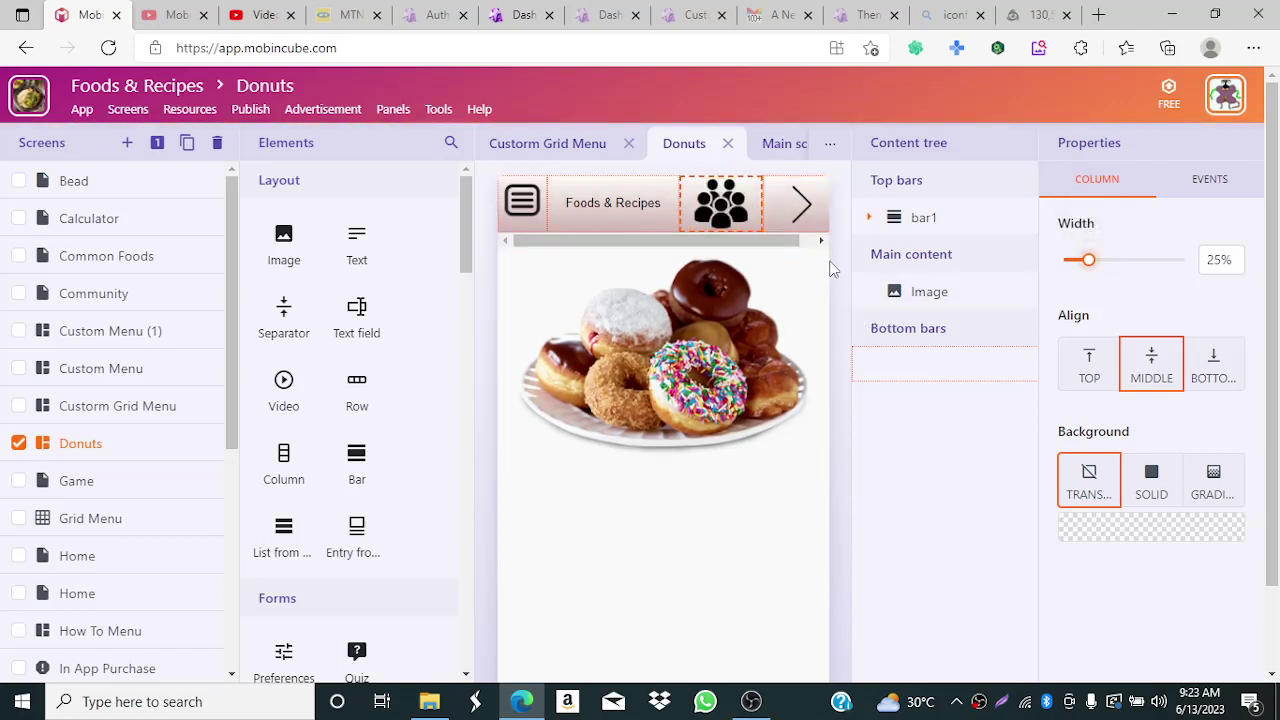
{"action": "mouse_move", "coordinate": [1089, 268]}
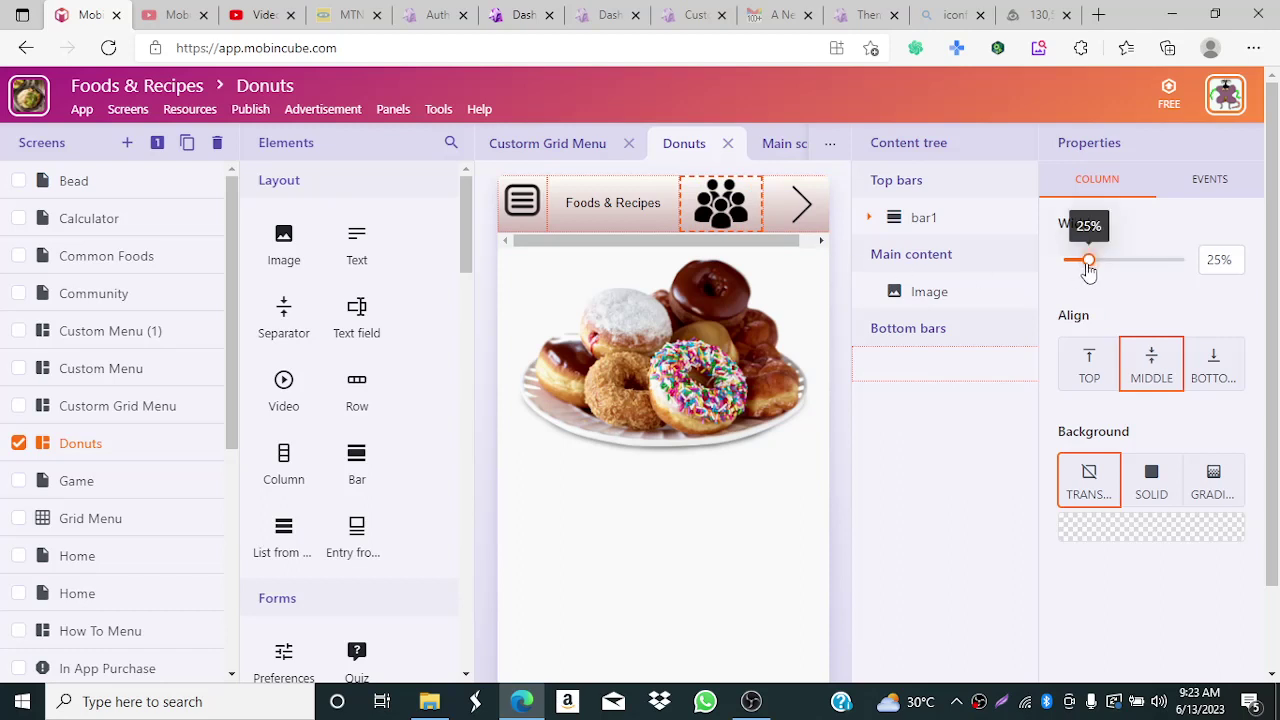
{"action": "left_click_drag", "start_coordinate": [1089, 268], "coordinate": [886, 316]}
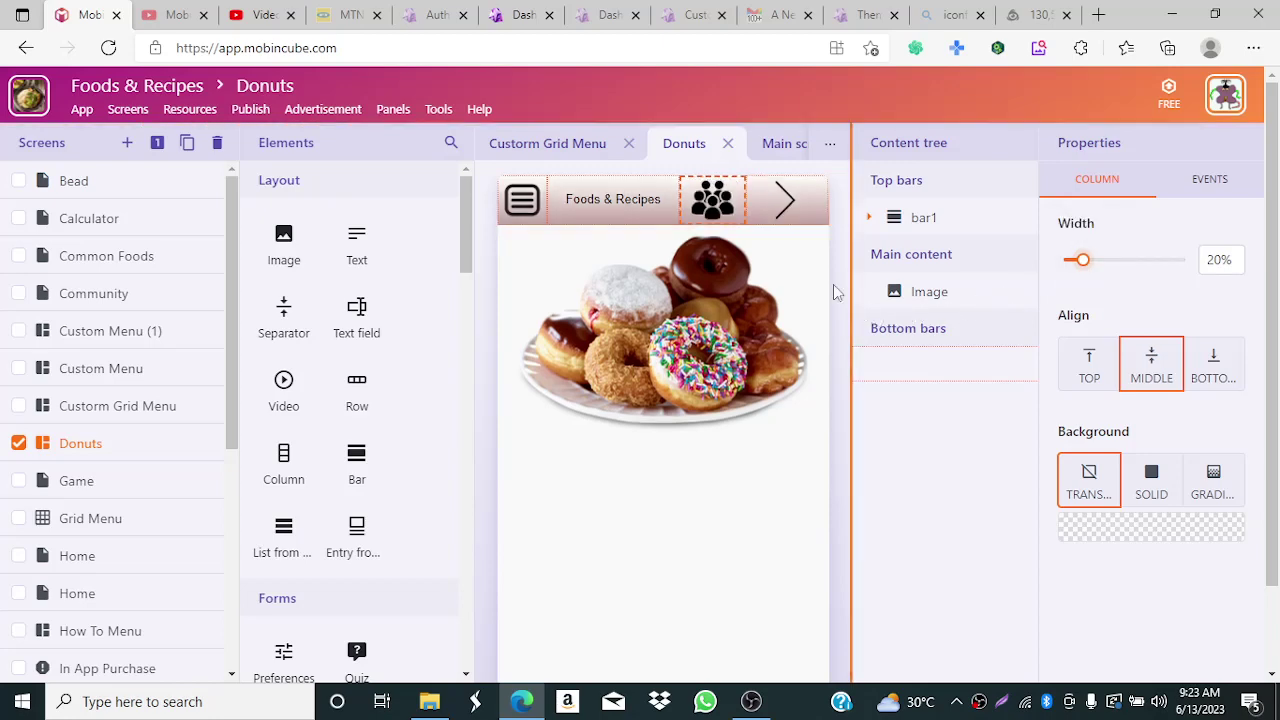
- Reduce the width of the people icon image in the Donuts top bar
{"action": "left_click", "coordinate": [713, 203]}
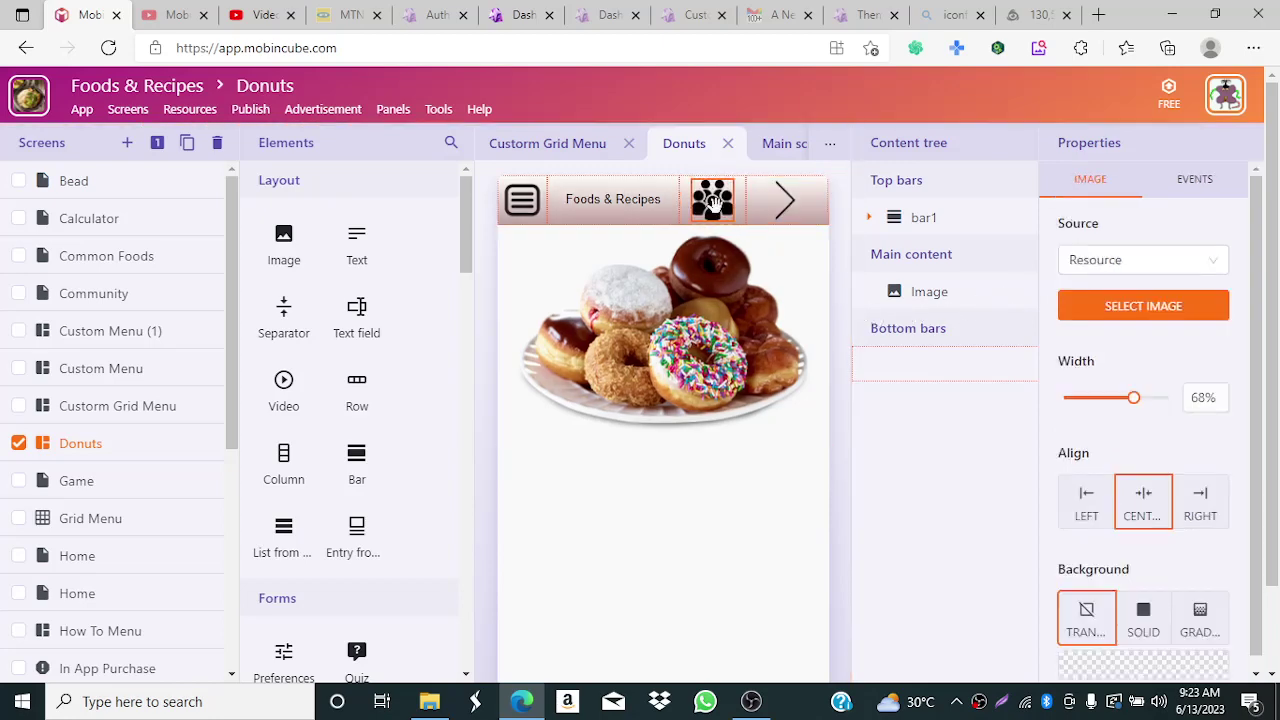
{"action": "left_click_drag", "start_coordinate": [1136, 403], "coordinate": [1110, 400]}
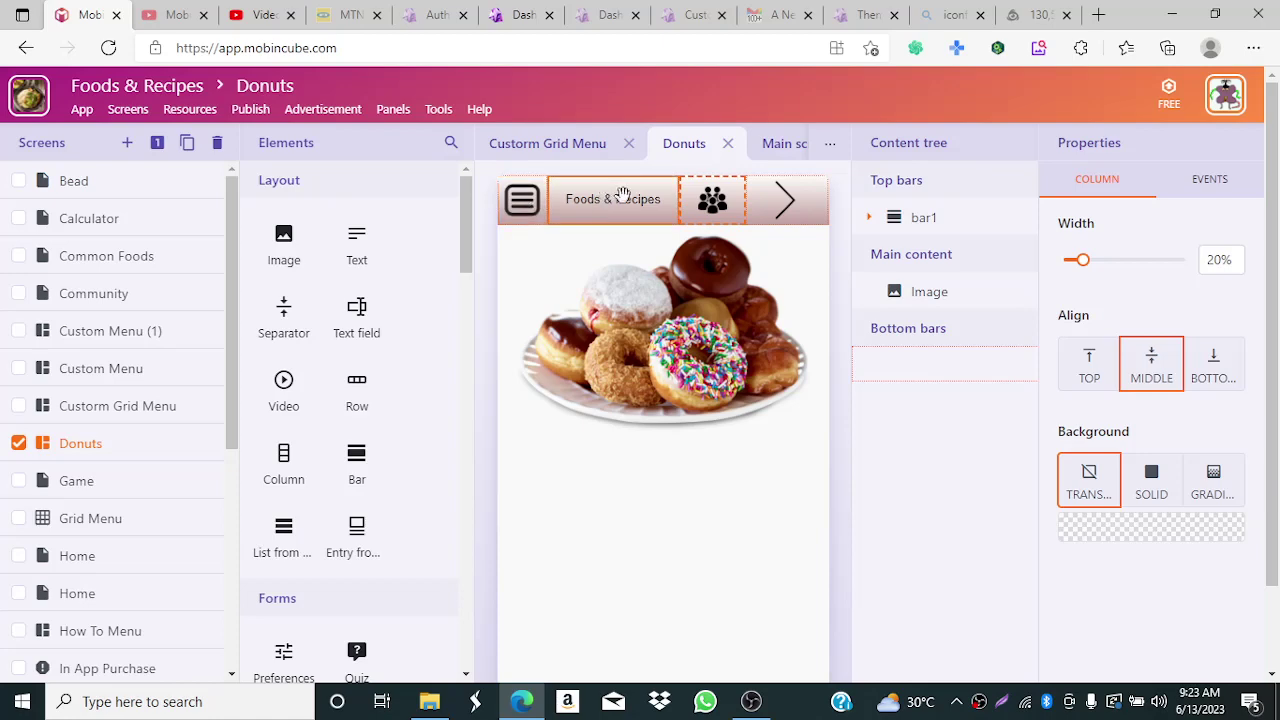
- Remove the Foods & Recipes title column and the whole bar1 from the Donuts screen
{"action": "left_click_drag", "start_coordinate": [620, 194], "coordinate": [847, 282]}
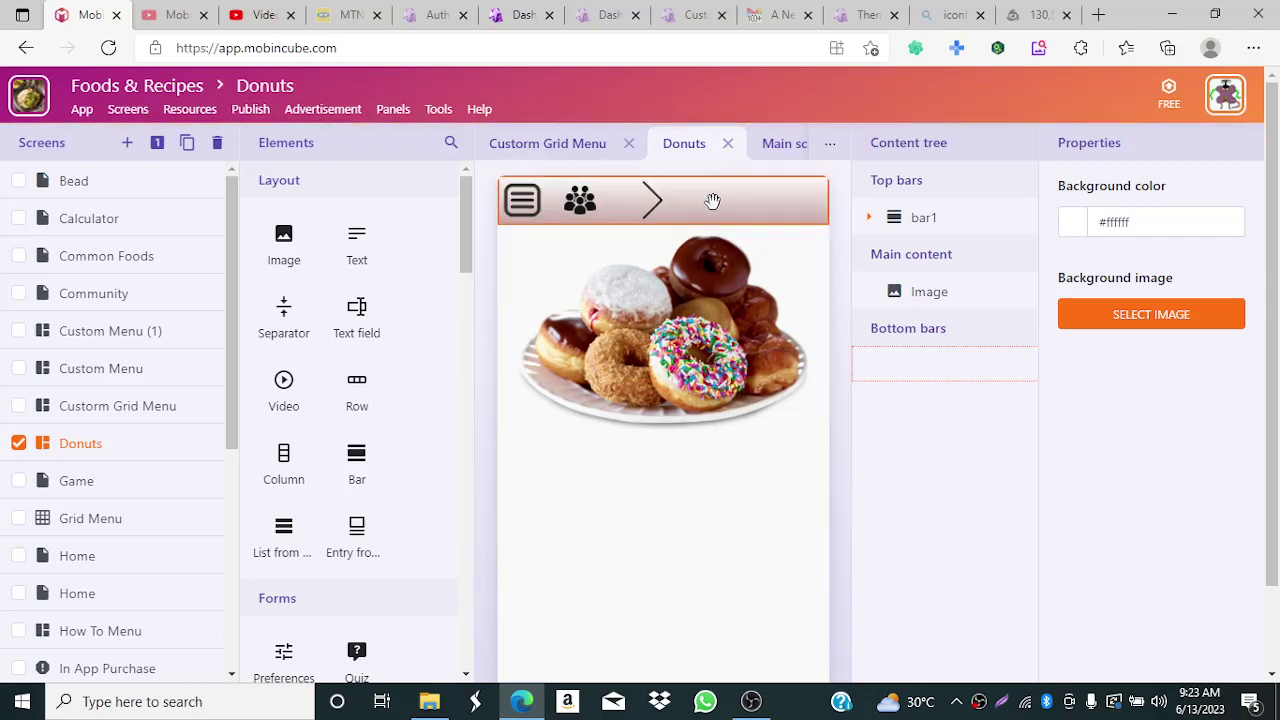
{"action": "left_click_drag", "start_coordinate": [722, 203], "coordinate": [899, 289]}
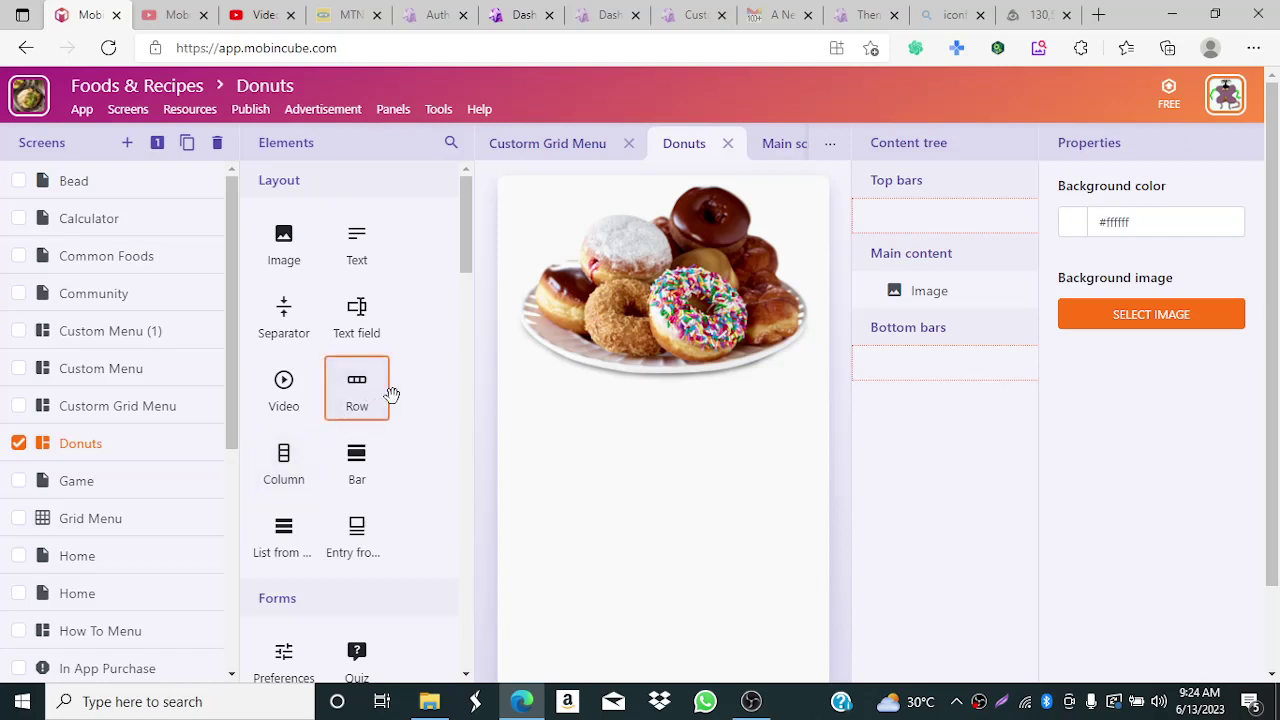
- Add a new top bar to the Donuts screen with a row holding four columns
{"action": "left_click_drag", "start_coordinate": [391, 394], "coordinate": [935, 251]}
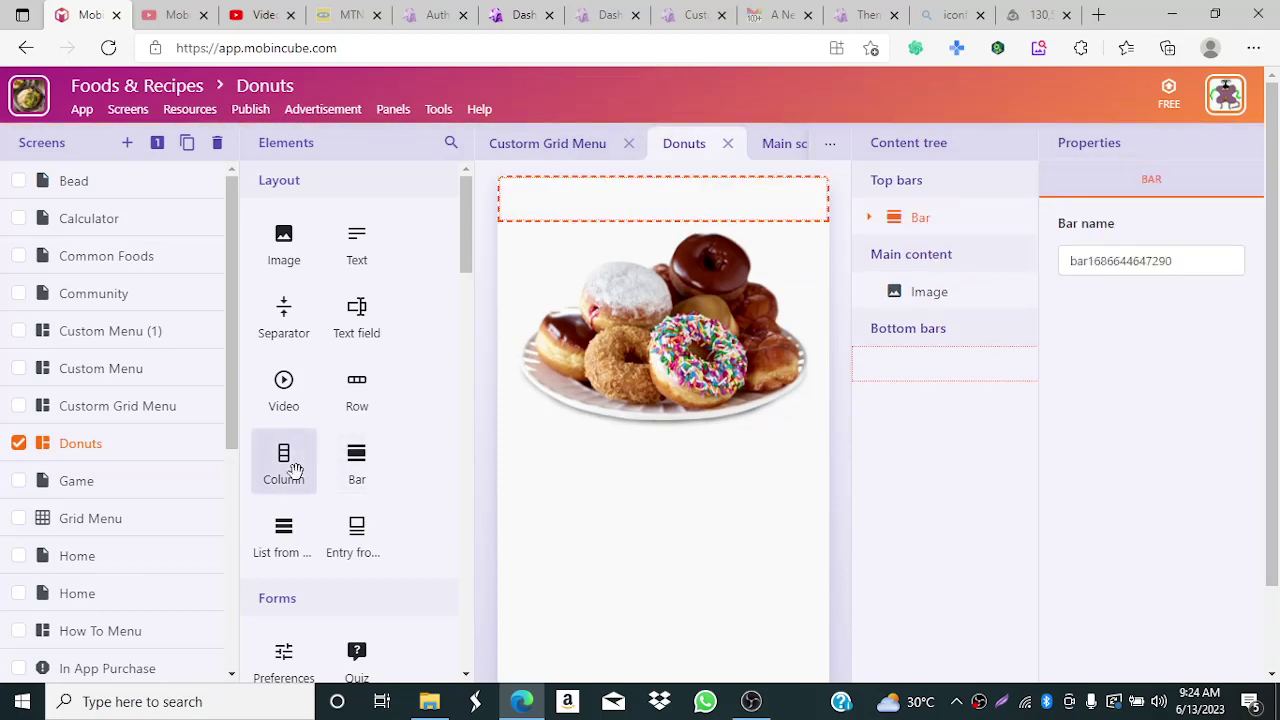
{"action": "left_click_drag", "start_coordinate": [289, 466], "coordinate": [606, 206]}
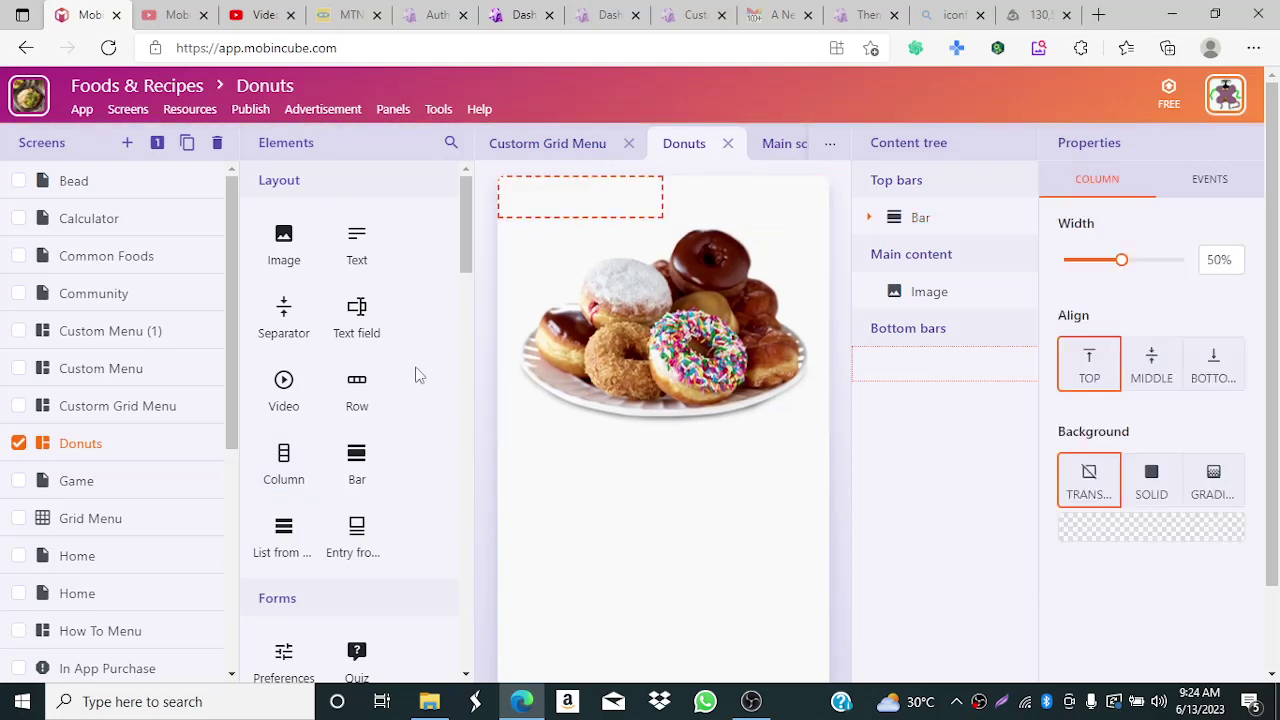
{"action": "left_click_drag", "start_coordinate": [285, 467], "coordinate": [726, 216]}
{"action": "double_click", "coordinate": [1220, 259]}
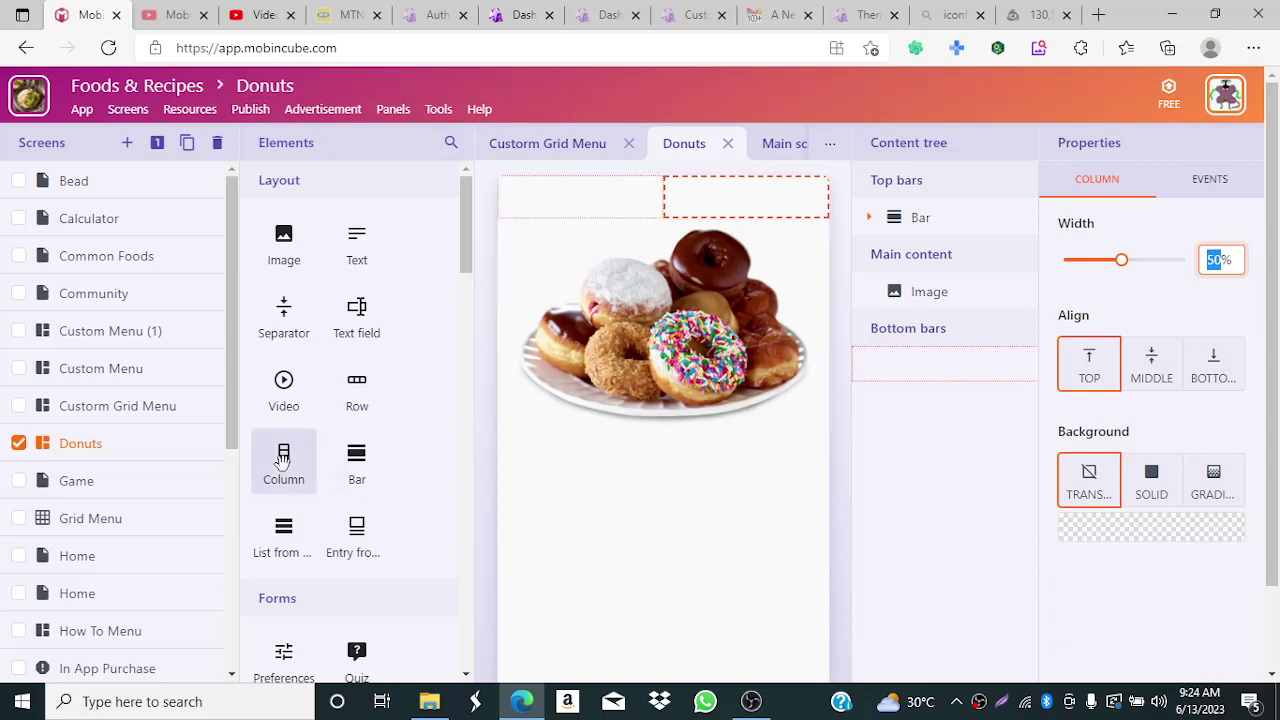
{"action": "left_click_drag", "start_coordinate": [284, 470], "coordinate": [817, 217]}
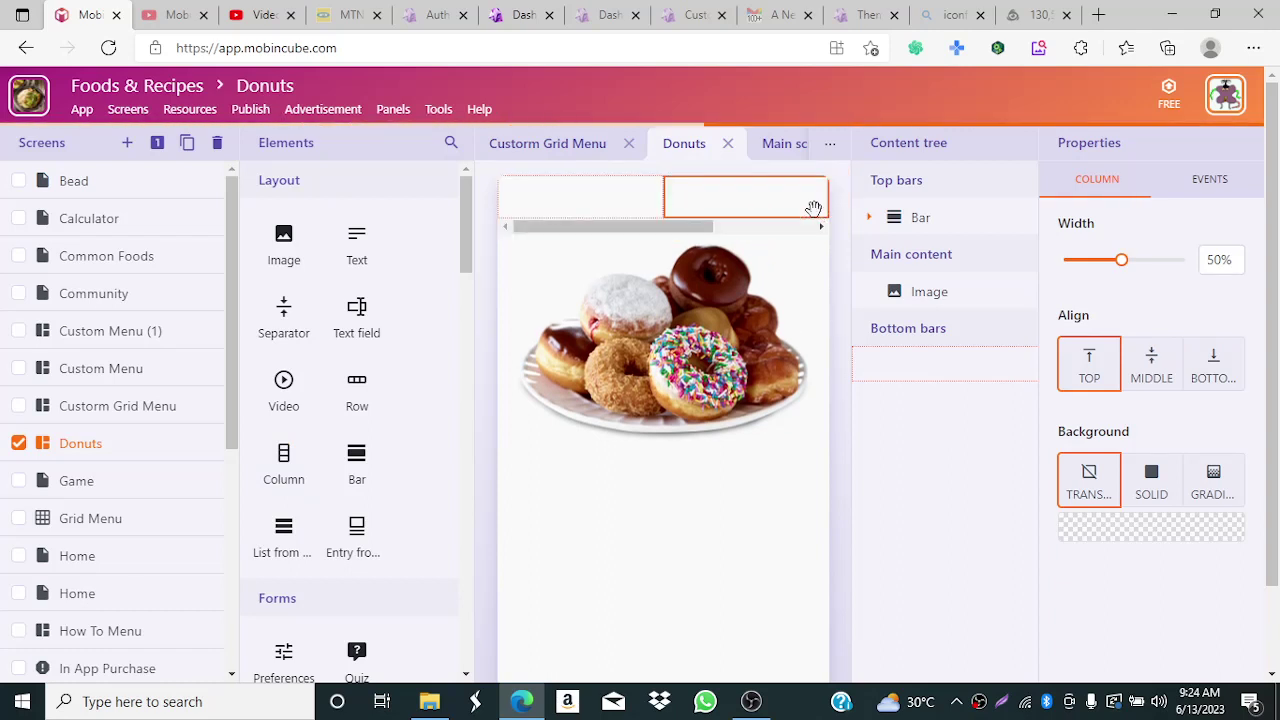
{"action": "left_click_drag", "start_coordinate": [265, 472], "coordinate": [774, 204]}
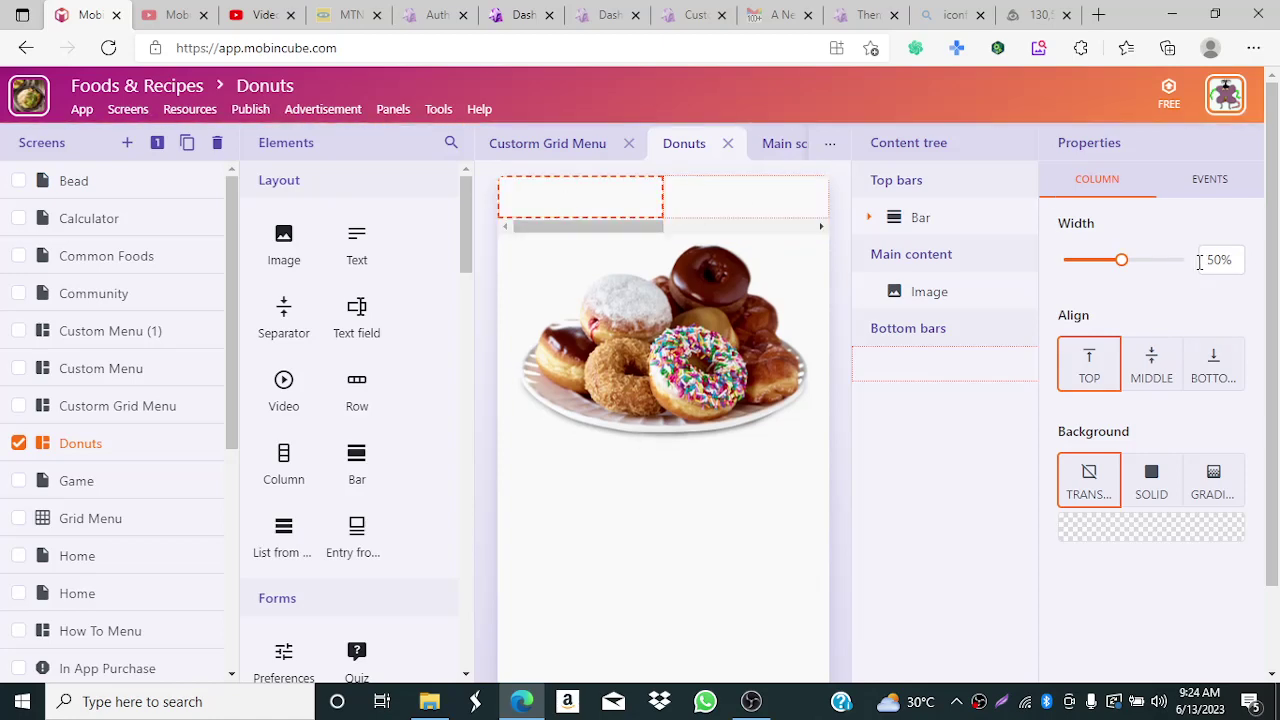
- Set the new top bar's first column width to 10% and its second column width to 40%
{"action": "left_click_drag", "start_coordinate": [1123, 264], "coordinate": [1073, 262]}
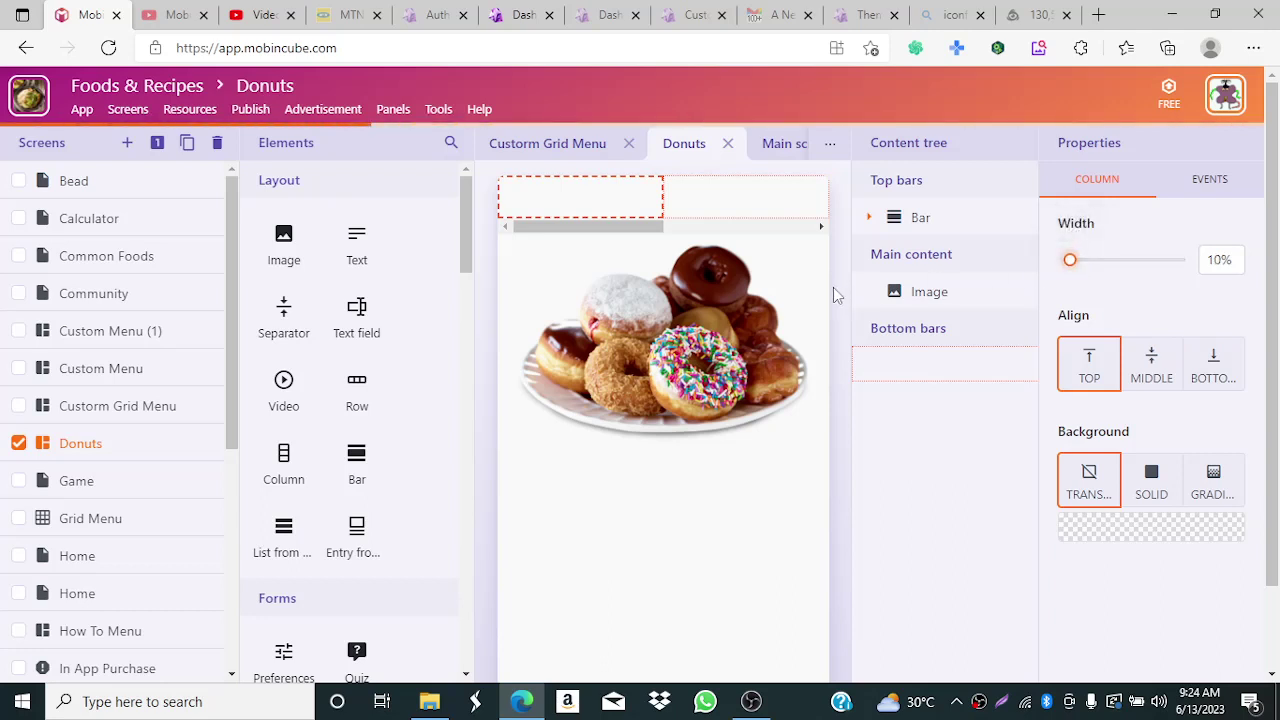
{"action": "left_click", "coordinate": [766, 271]}
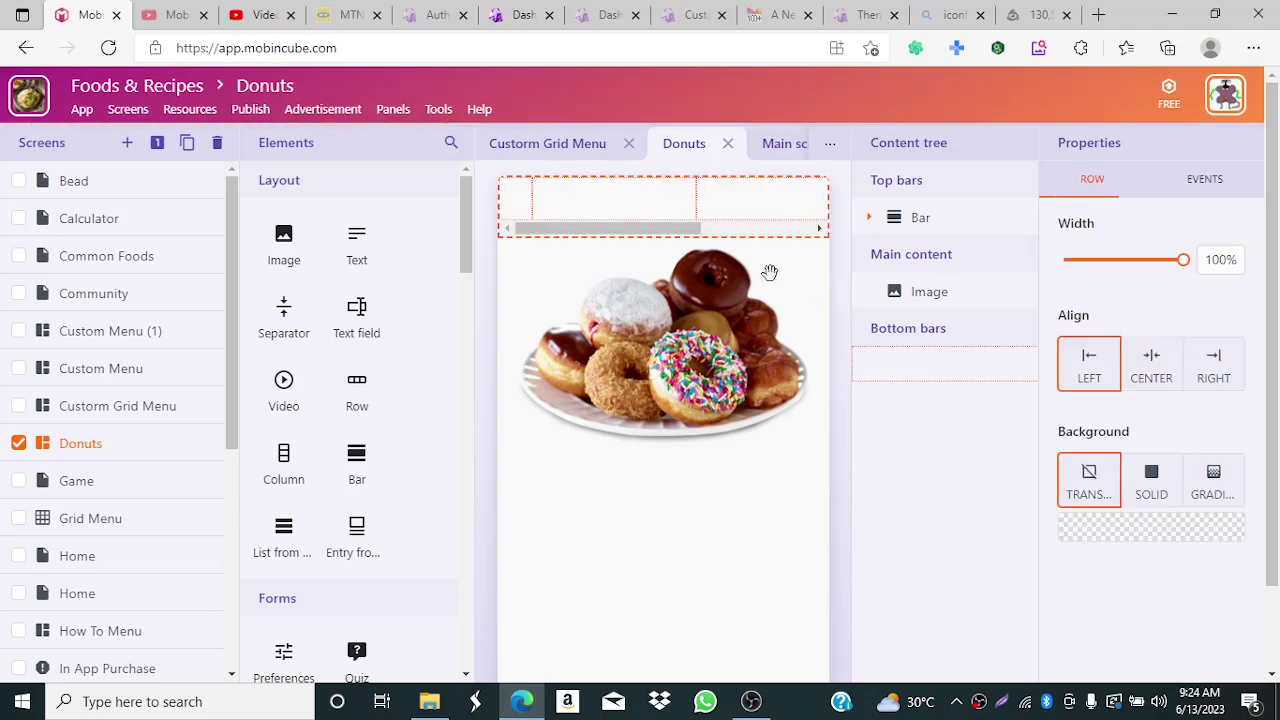
{"action": "left_click", "coordinate": [651, 207]}
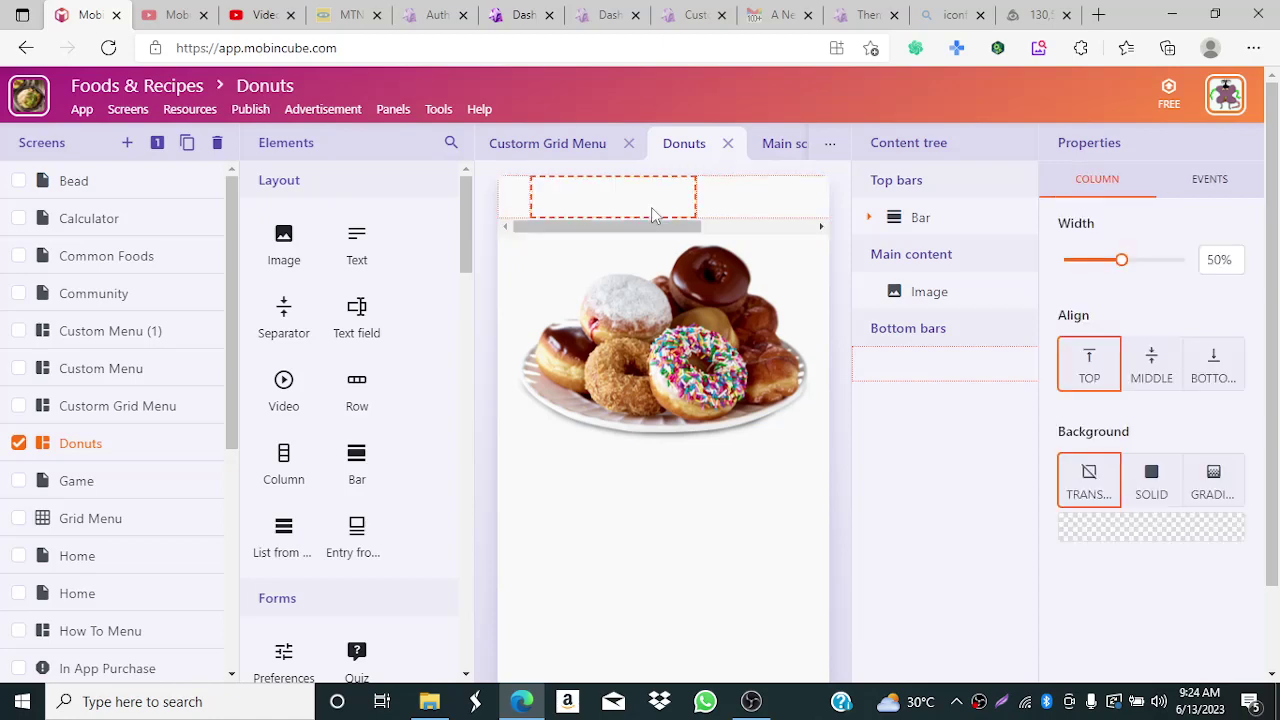
{"action": "left_click_drag", "start_coordinate": [1122, 261], "coordinate": [1109, 261]}
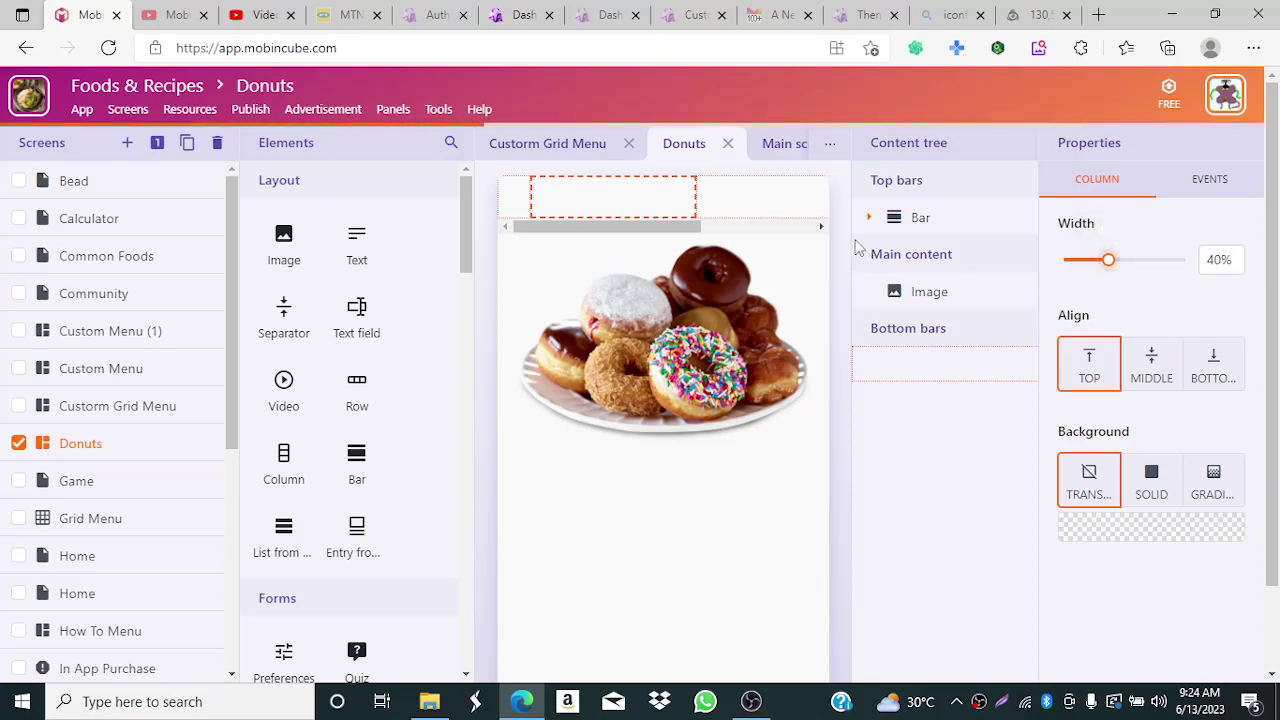
- Set the widths of the new top bar's third and fourth columns to 20% each
{"action": "left_click", "coordinate": [785, 214]}
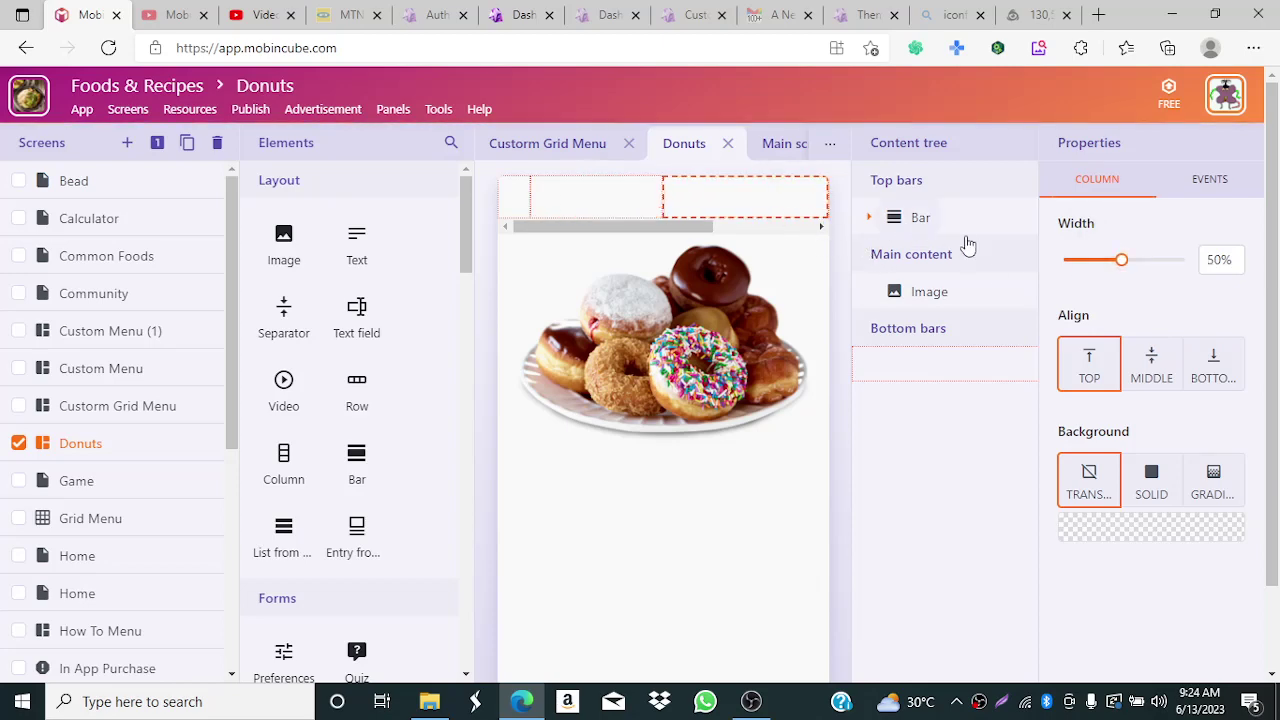
{"action": "mouse_move", "coordinate": [1119, 270]}
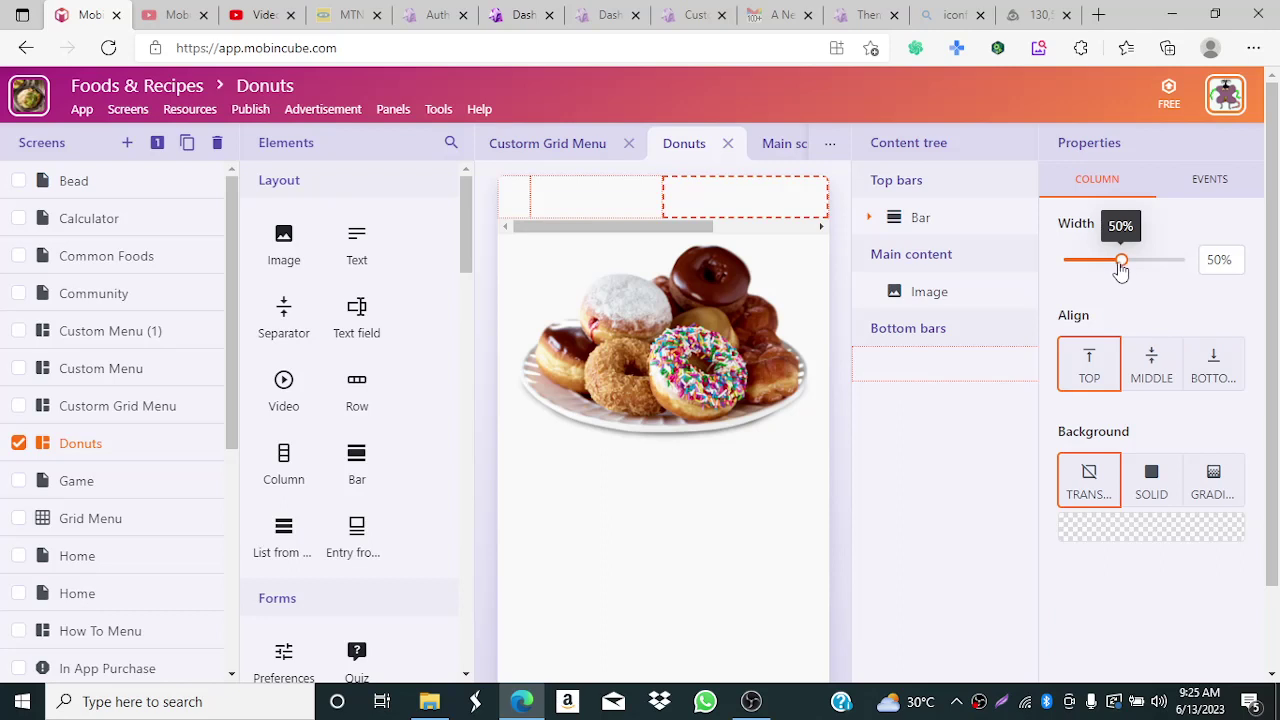
{"action": "left_click_drag", "start_coordinate": [1121, 268], "coordinate": [1083, 268]}
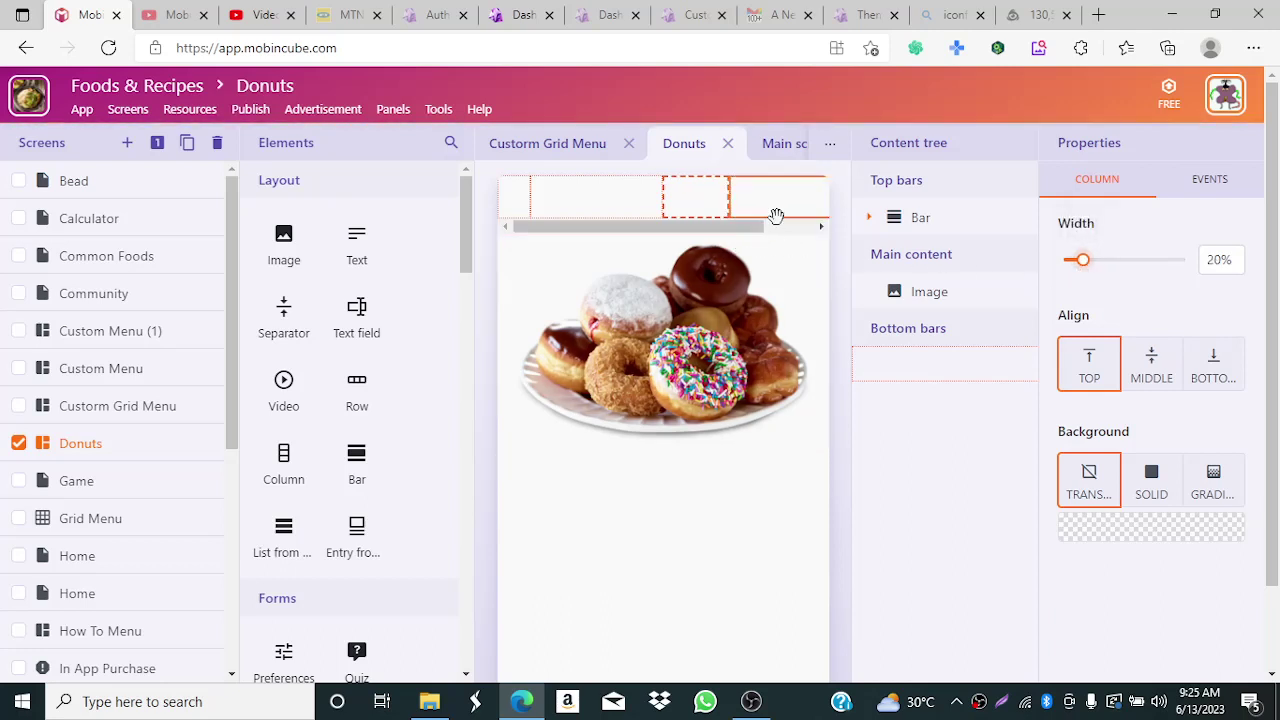
{"action": "left_click", "coordinate": [776, 214]}
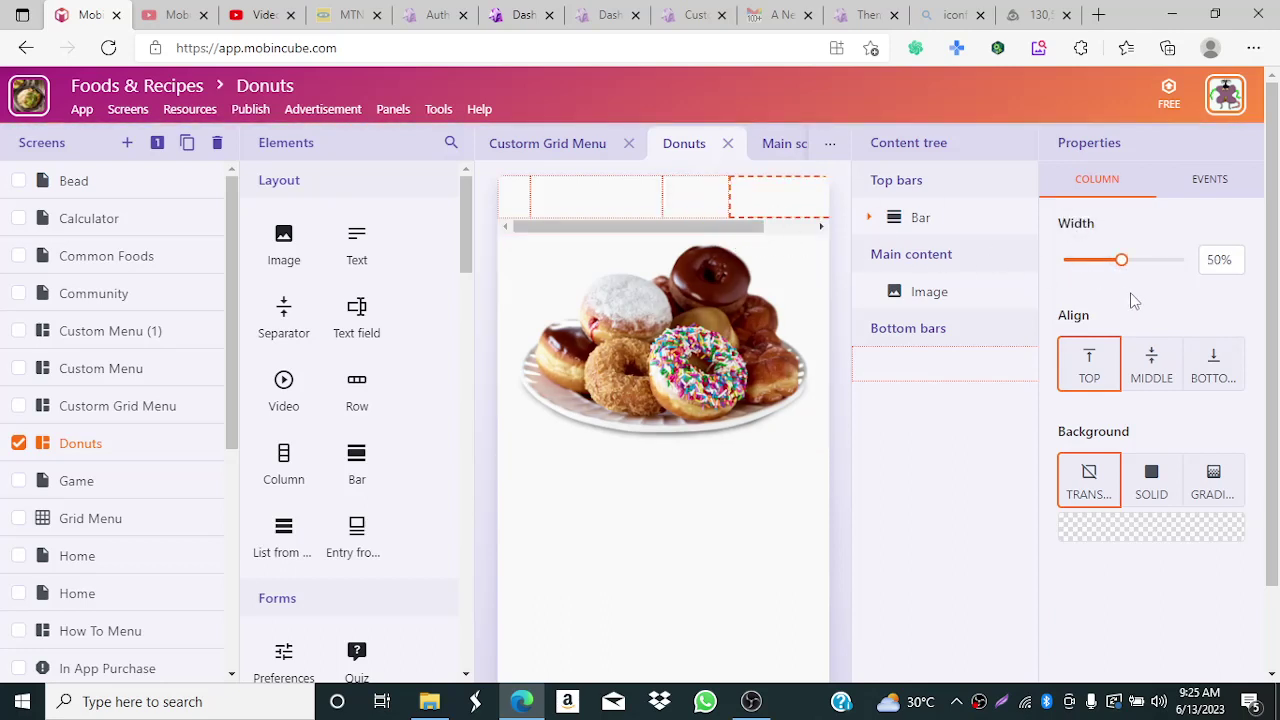
{"action": "mouse_move", "coordinate": [1125, 270]}
{"action": "left_click_drag", "start_coordinate": [1121, 262], "coordinate": [1082, 266]}
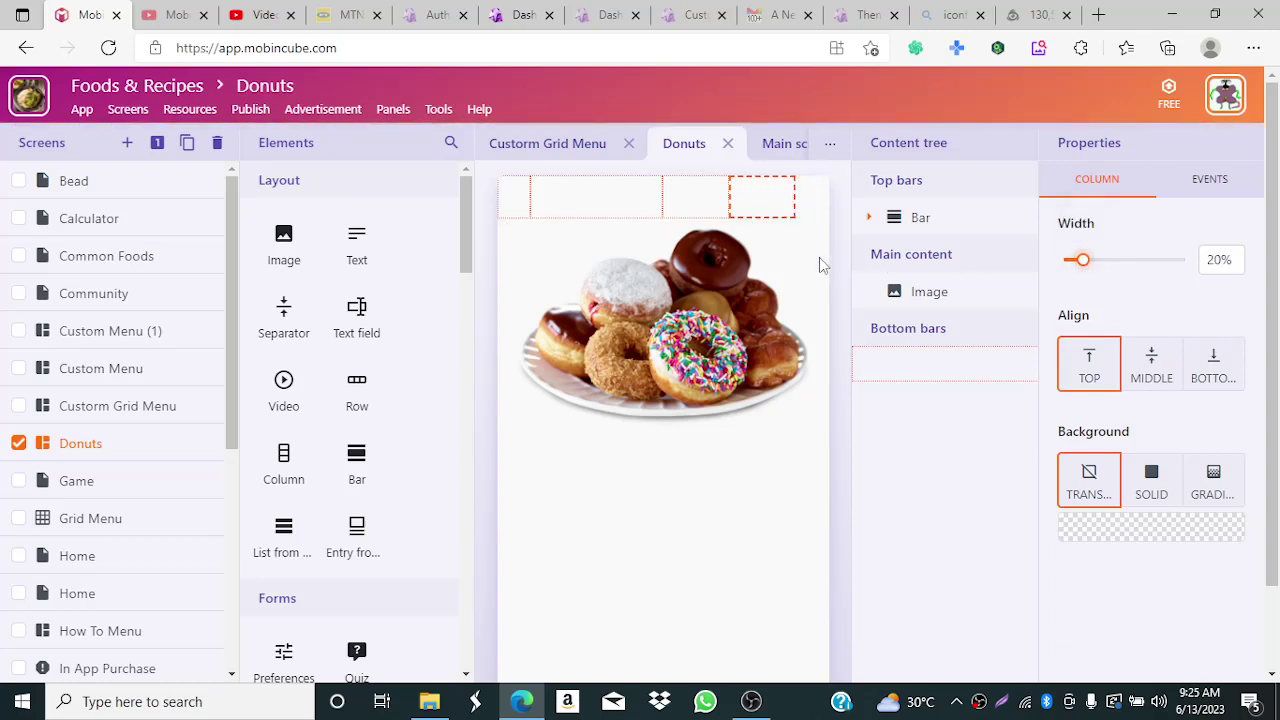
- Widen the top bar's second column to 50% so the four columns fill the row
{"action": "left_click", "coordinate": [680, 203]}
{"action": "left_click", "coordinate": [614, 204]}
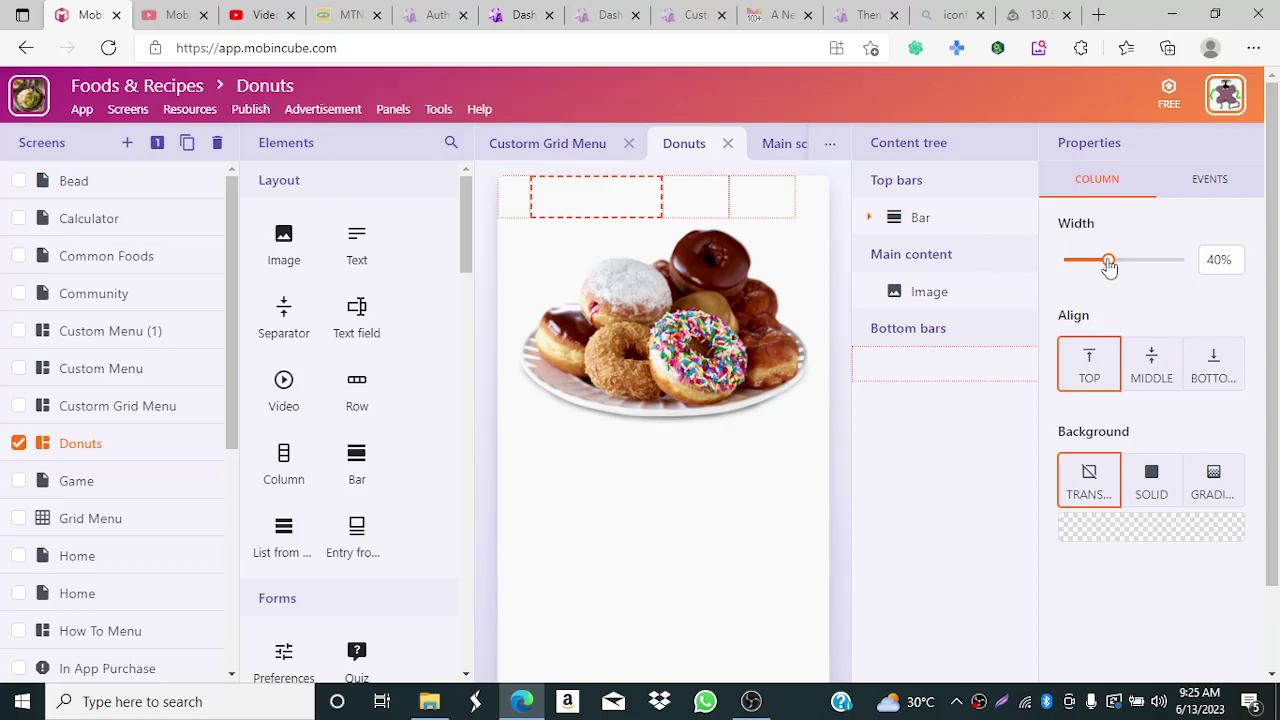
{"action": "left_click_drag", "start_coordinate": [1108, 262], "coordinate": [1122, 268]}
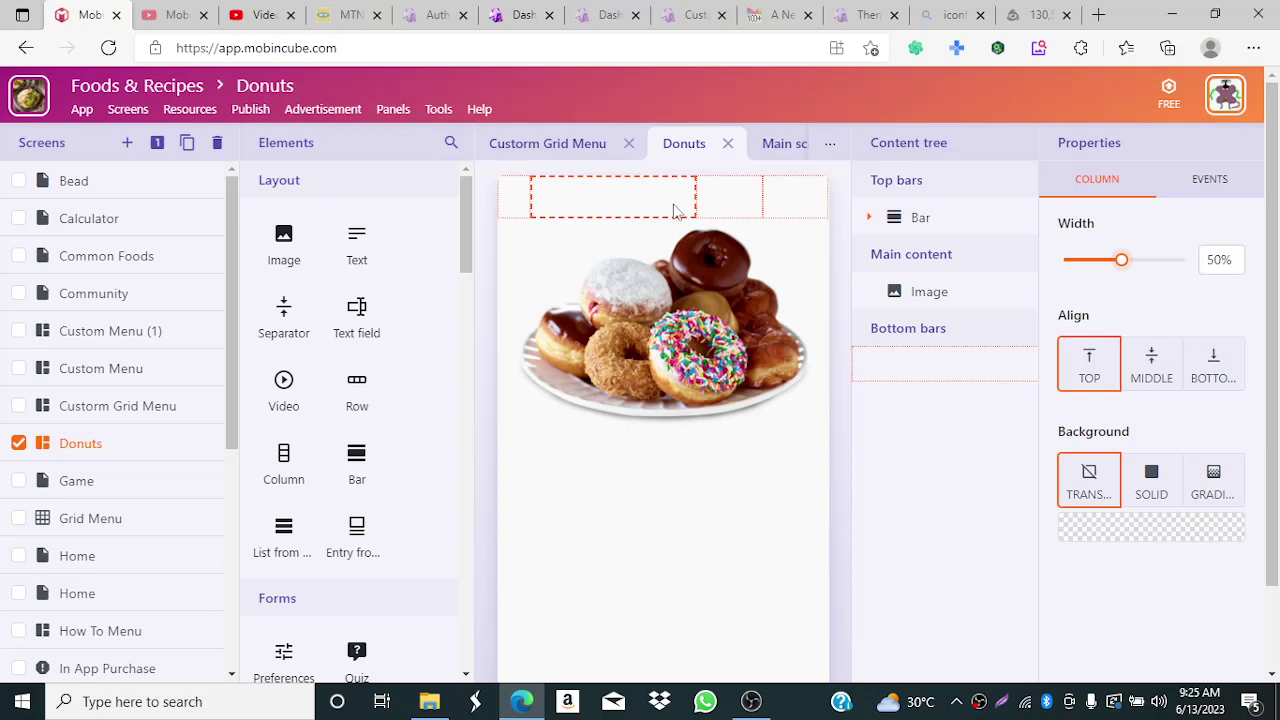
- Add an image element to the top bar's first column and assign the arrow picture from the local resources
{"action": "left_click", "coordinate": [290, 247]}
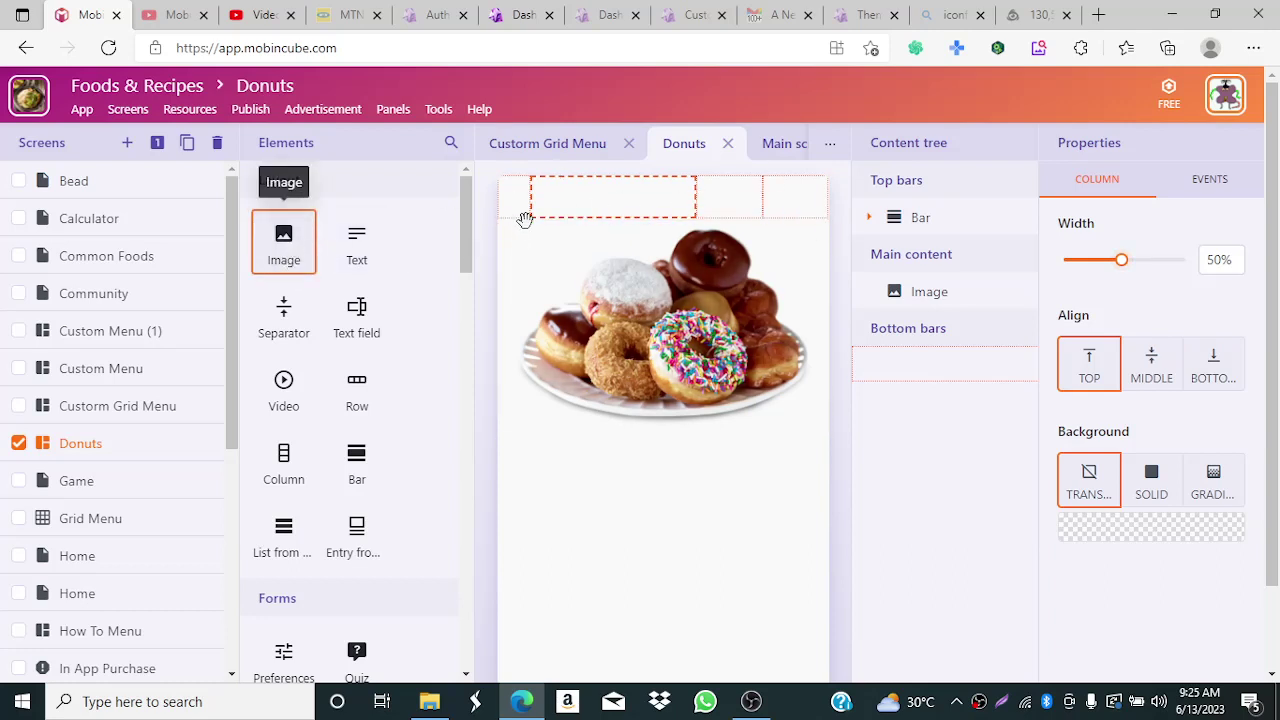
{"action": "left_click_drag", "start_coordinate": [525, 219], "coordinate": [515, 199]}
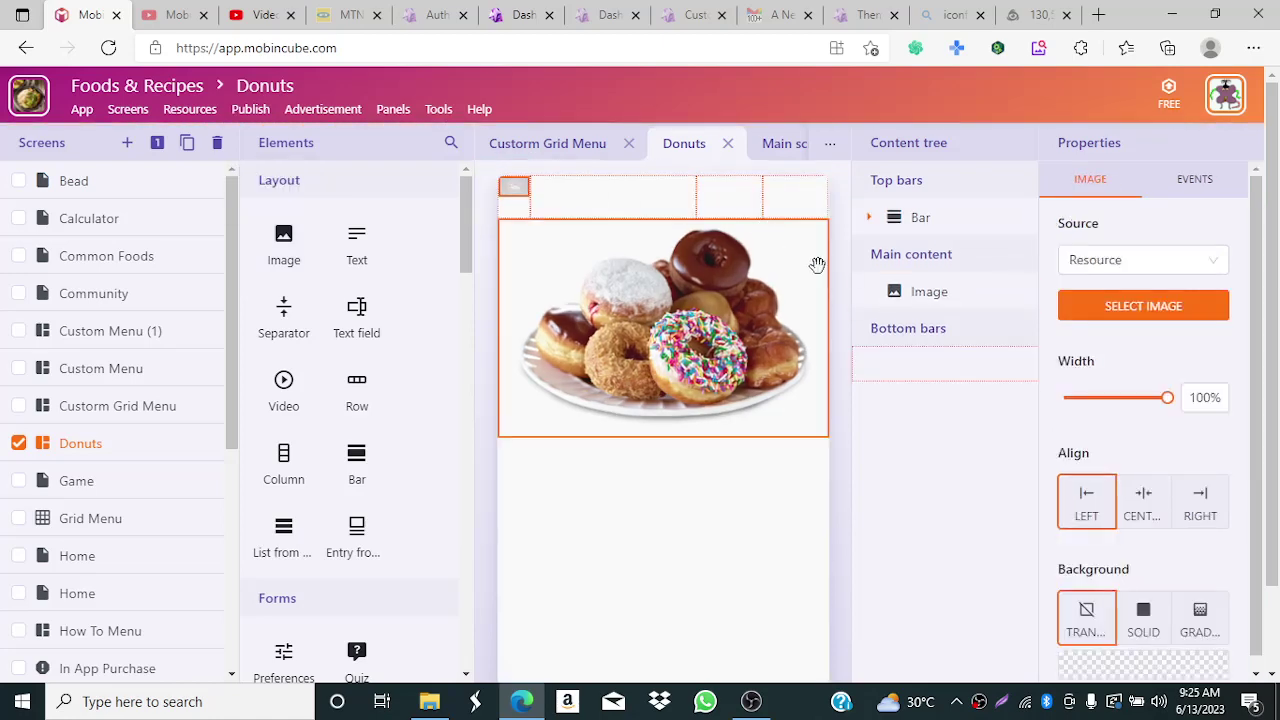
{"action": "left_click", "coordinate": [1120, 312]}
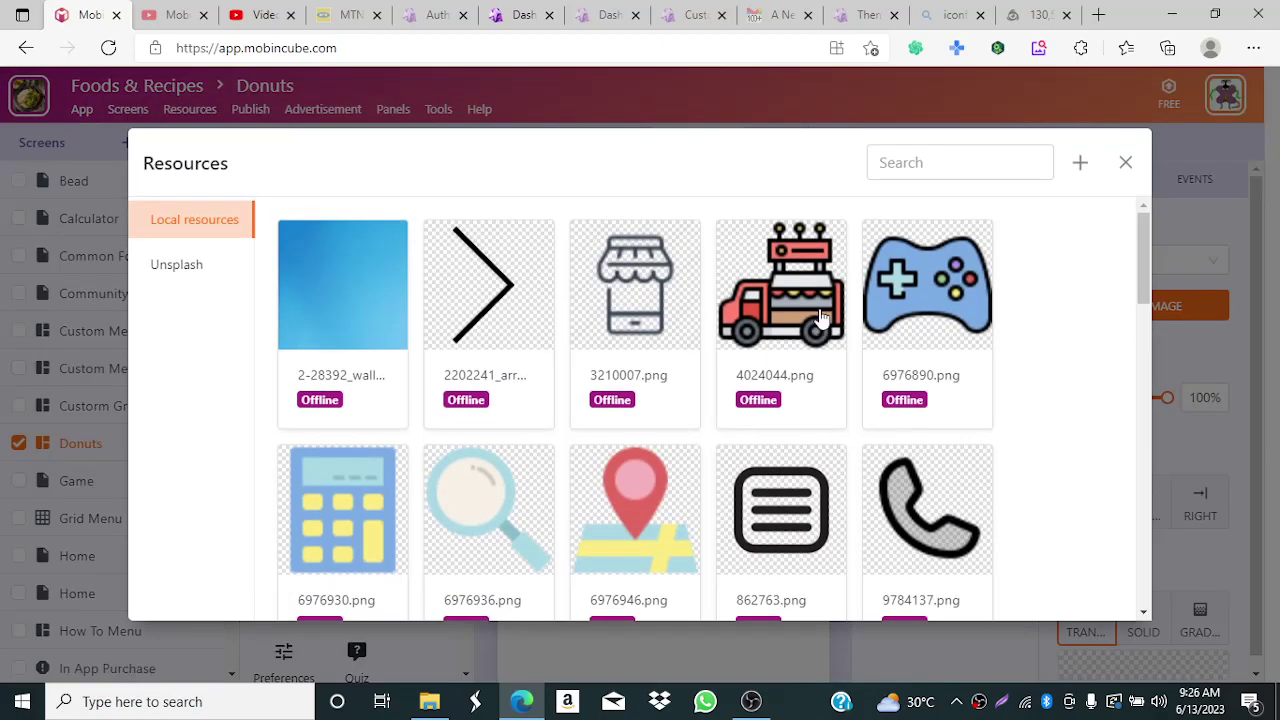
{"action": "left_click", "coordinate": [505, 295]}
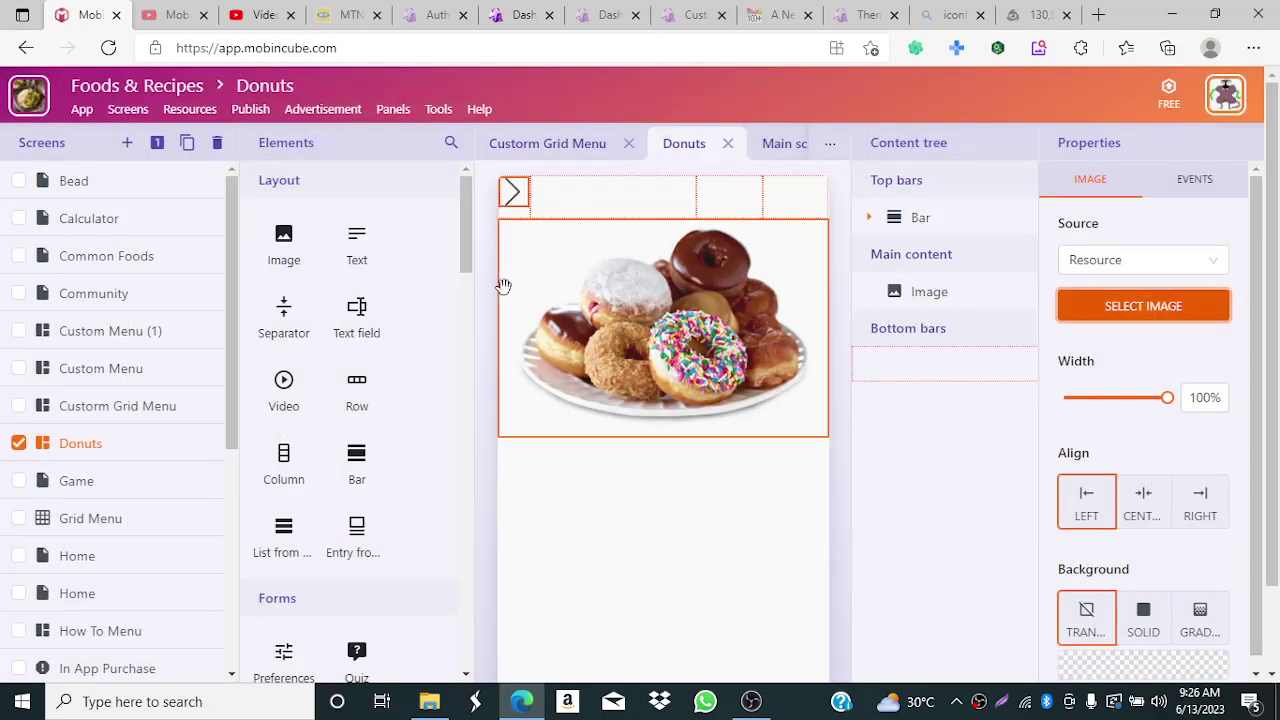
- Replace the arrow with the menu icon 862763.png, center it horizontally and align the first column's content to the middle
{"action": "left_click", "coordinate": [1081, 306]}
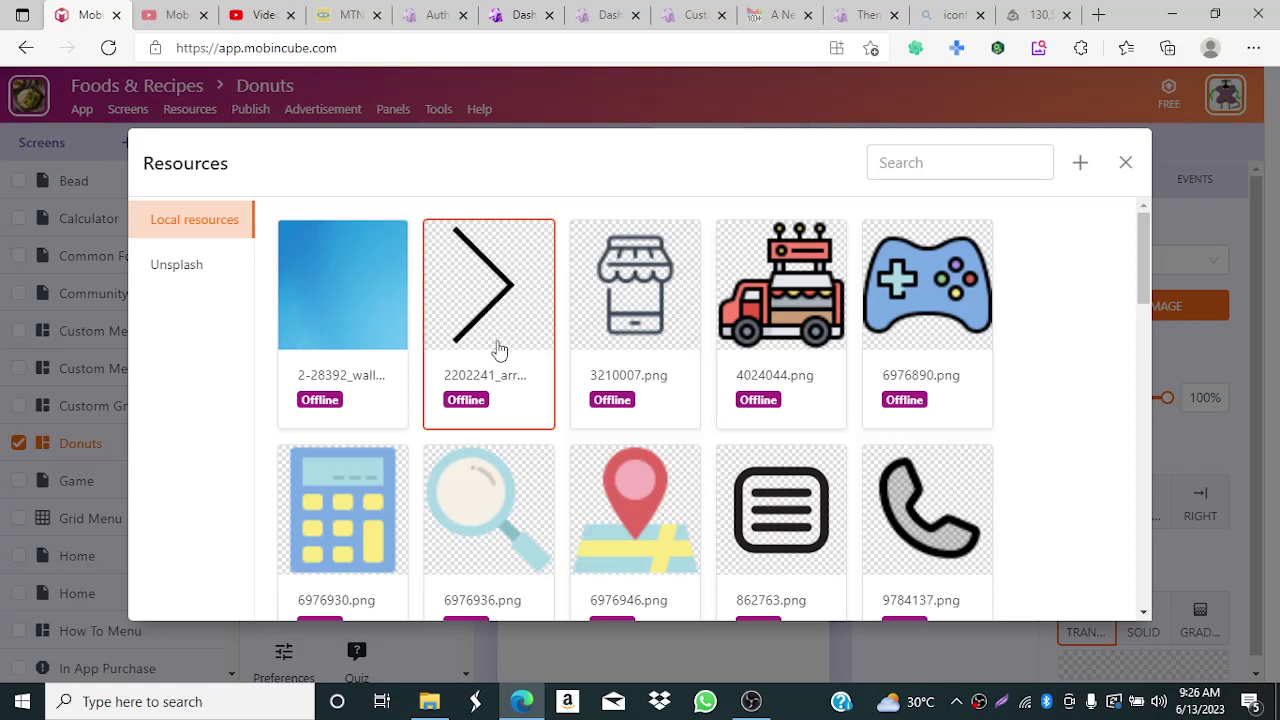
{"action": "left_click", "coordinate": [1074, 172]}
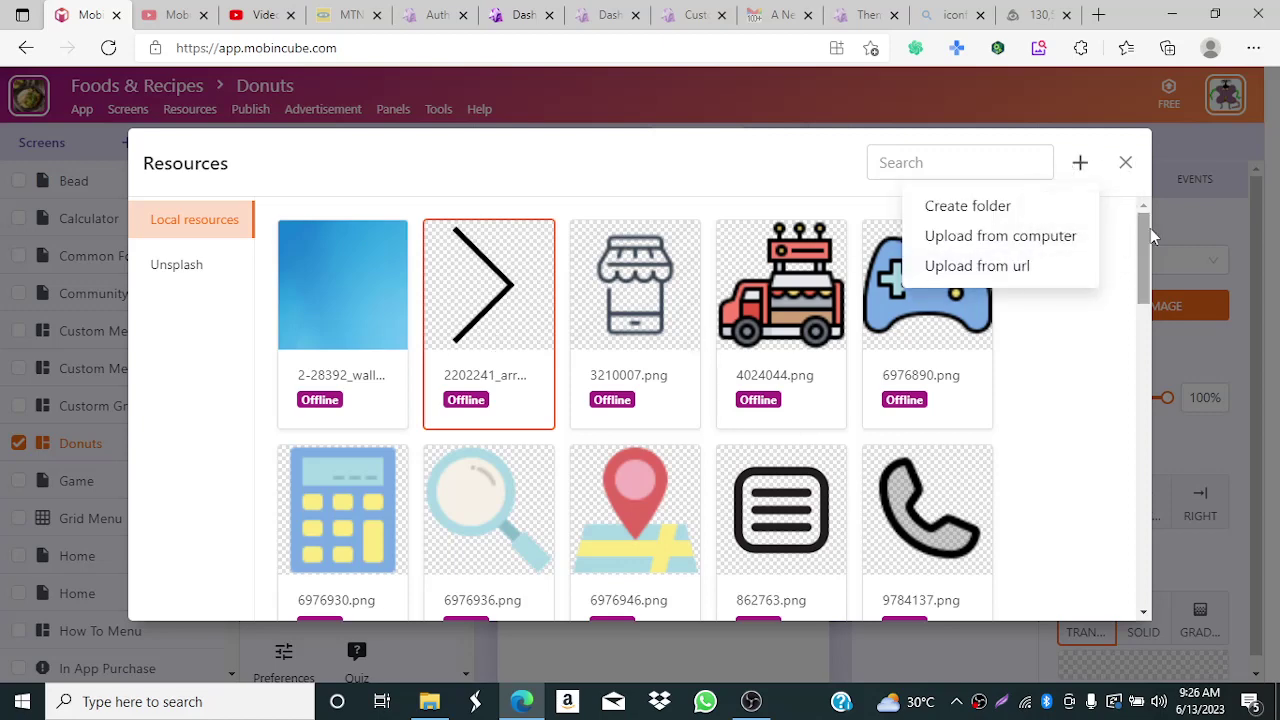
{"action": "left_click", "coordinate": [787, 527]}
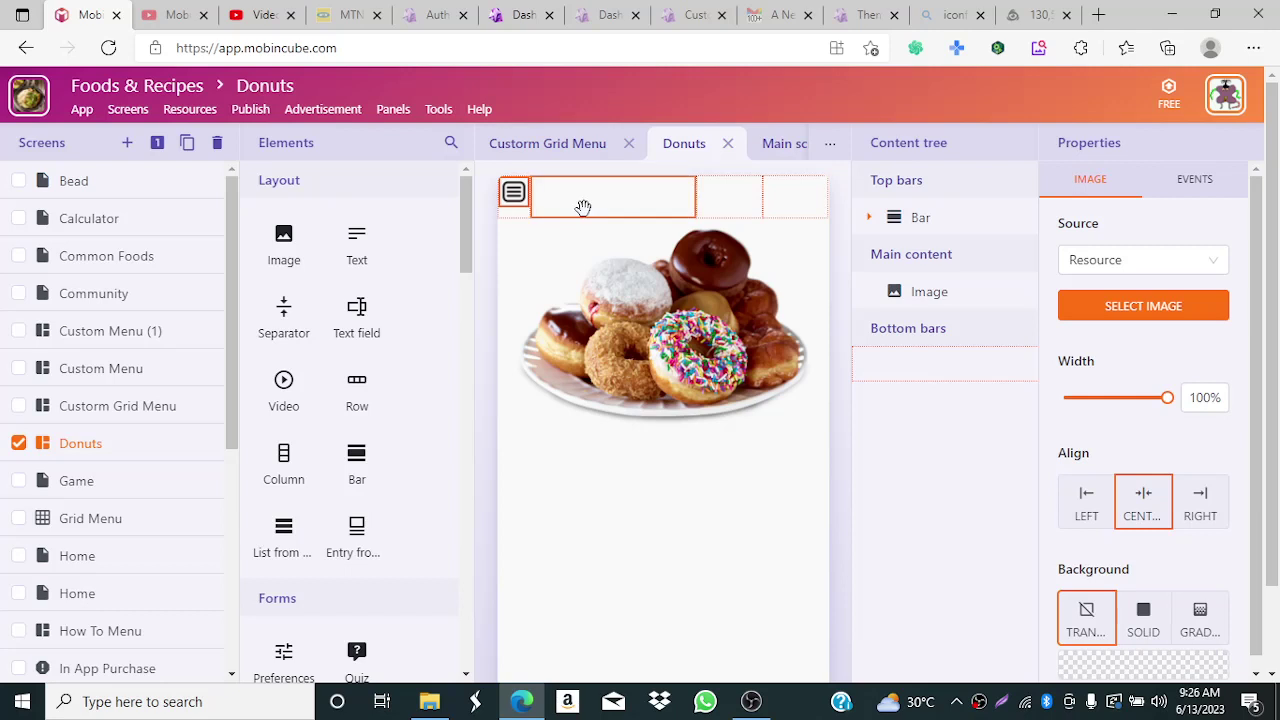
{"action": "left_click", "coordinate": [520, 208]}
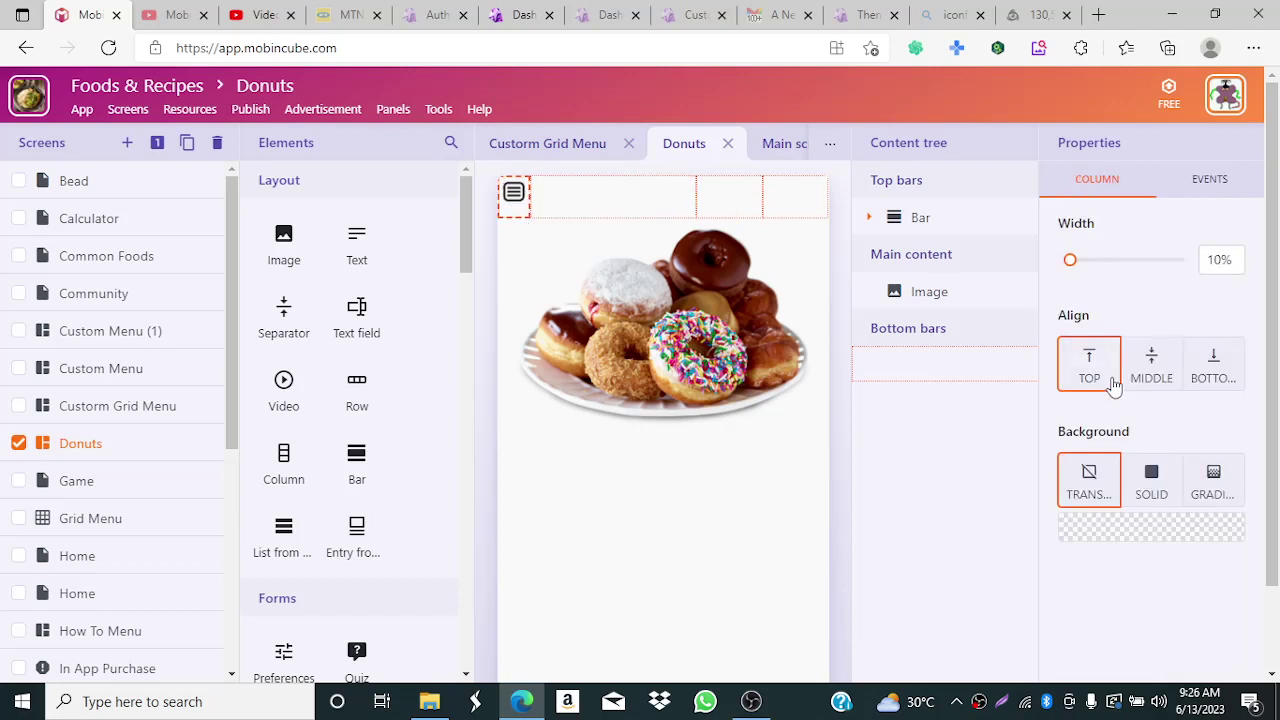
{"action": "left_click", "coordinate": [1152, 370]}
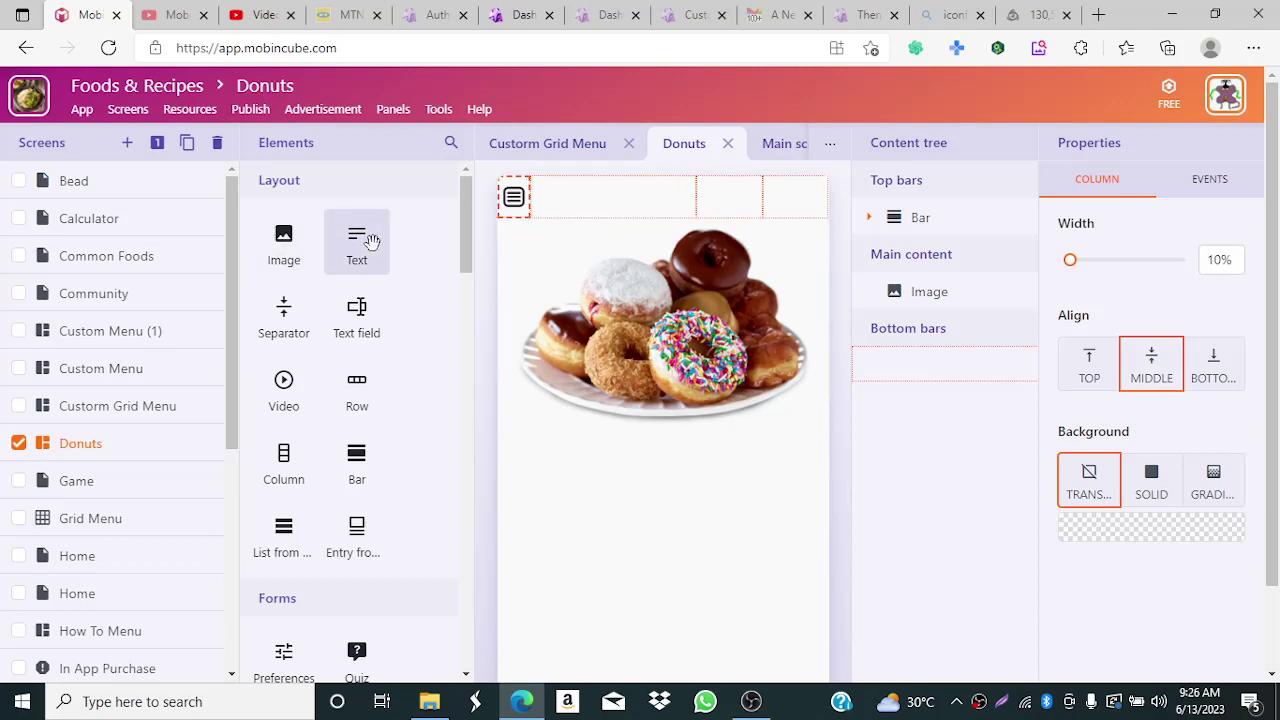
{"action": "left_click_drag", "start_coordinate": [369, 239], "coordinate": [517, 230]}
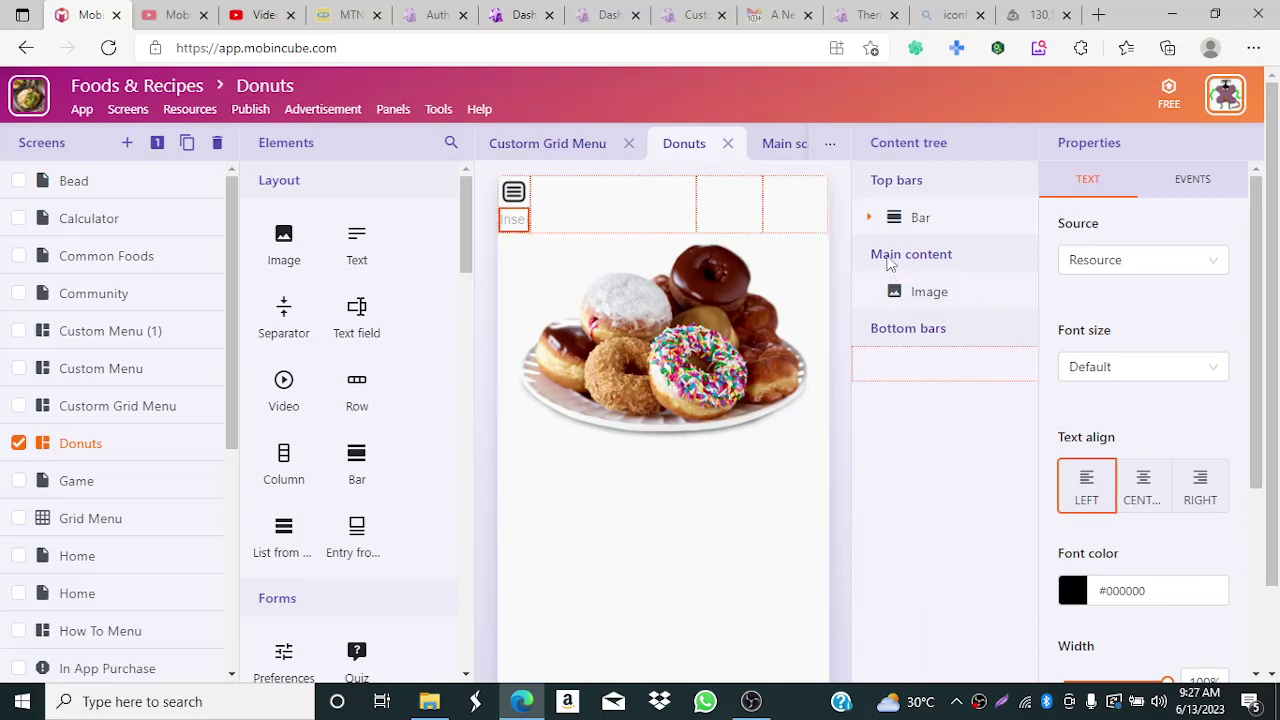
{"action": "left_click", "coordinate": [869, 218]}
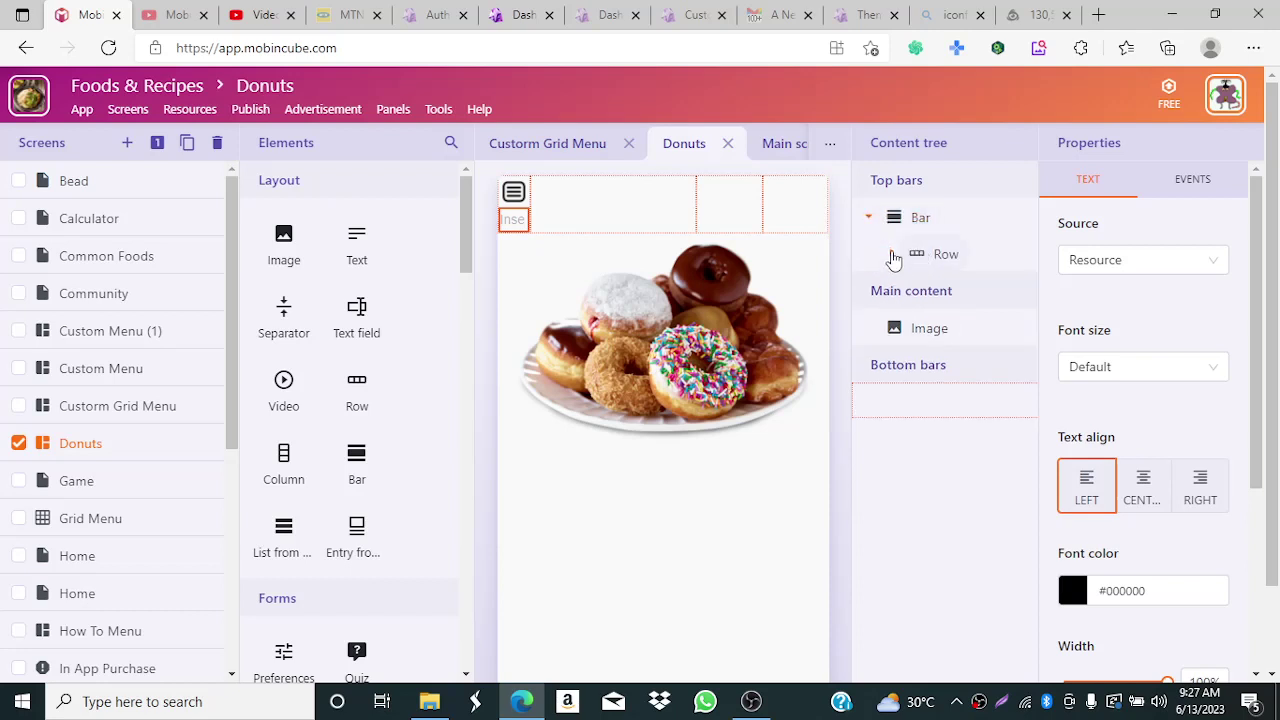
{"action": "left_click", "coordinate": [892, 255]}
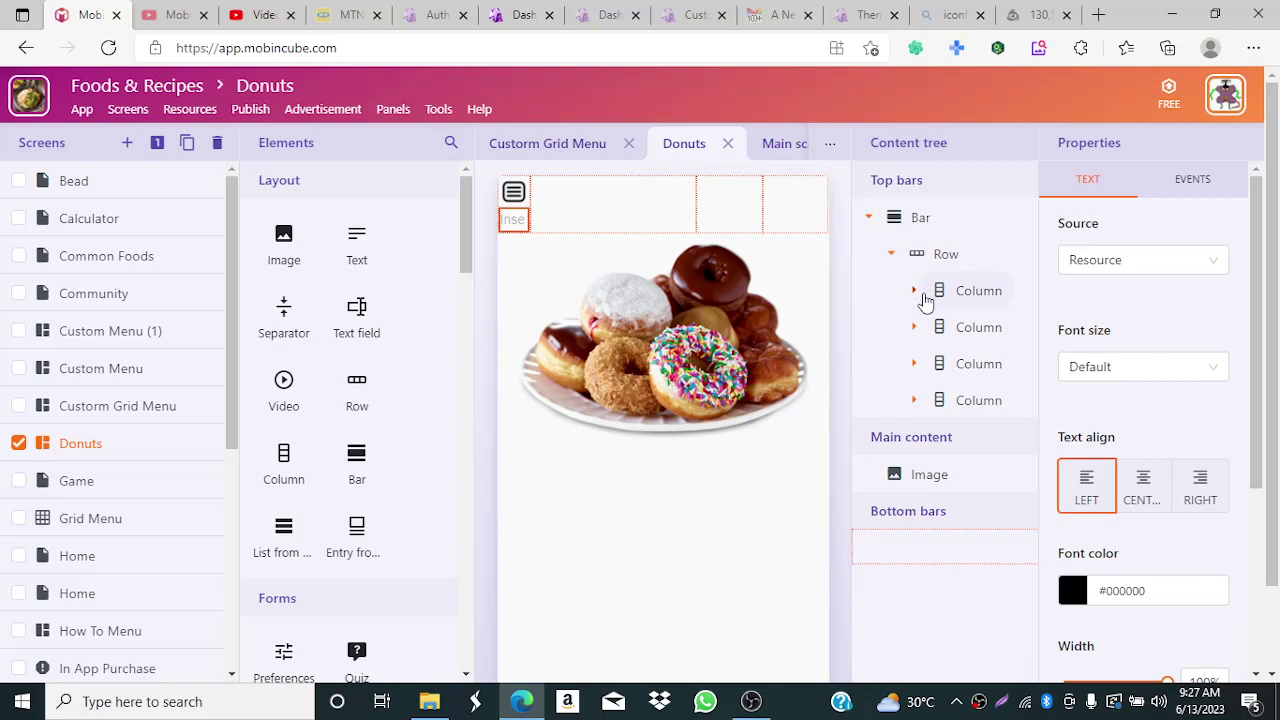
{"action": "left_click", "coordinate": [914, 291]}
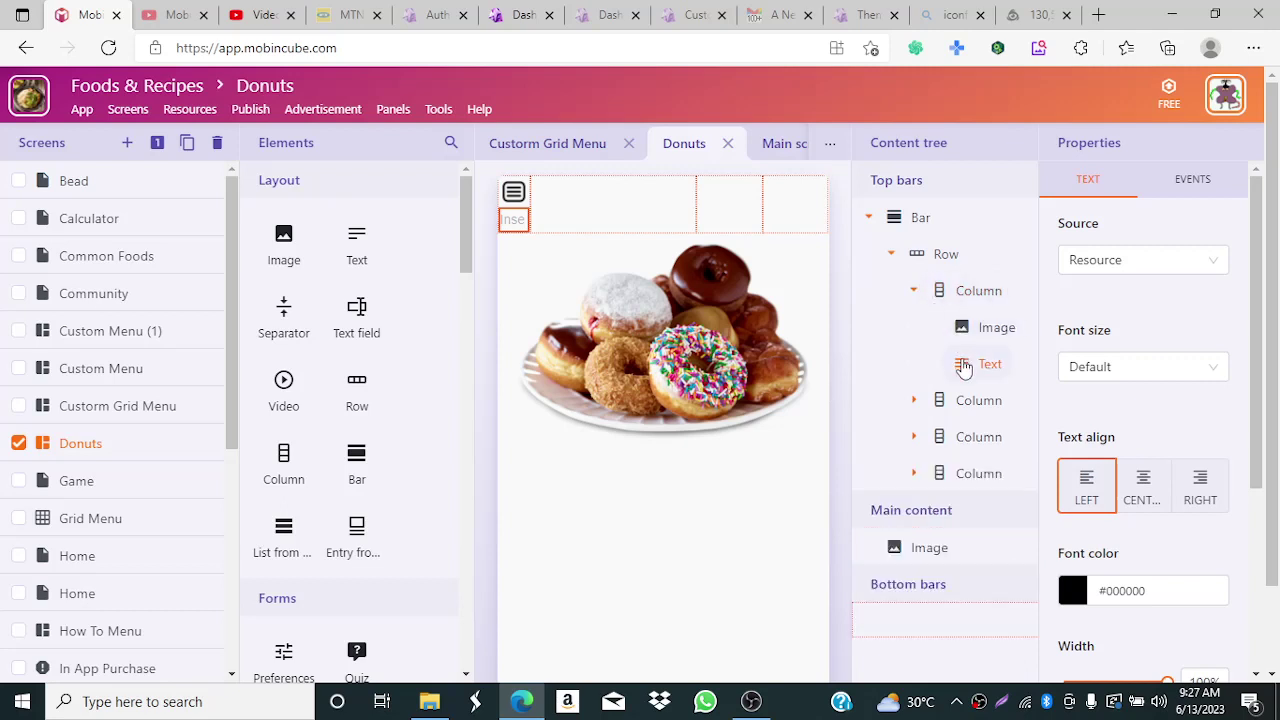
{"action": "left_click_drag", "start_coordinate": [960, 368], "coordinate": [831, 367]}
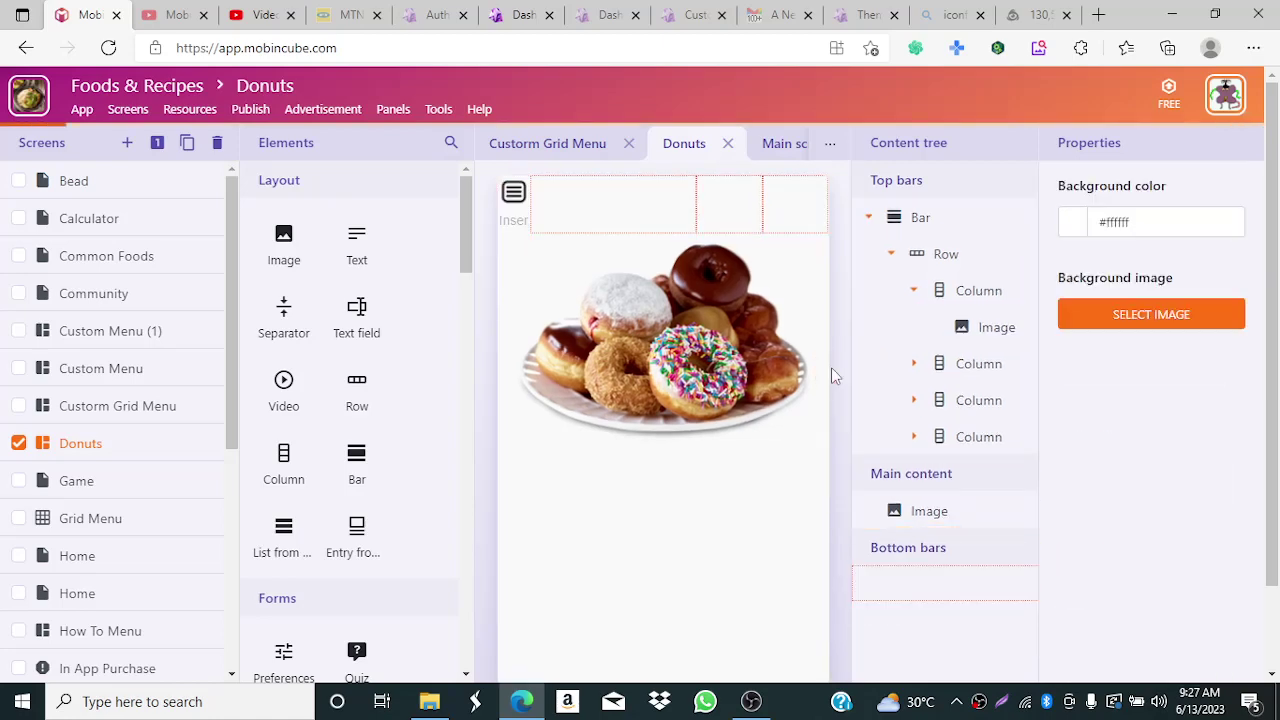
{"action": "left_click", "coordinate": [576, 202]}
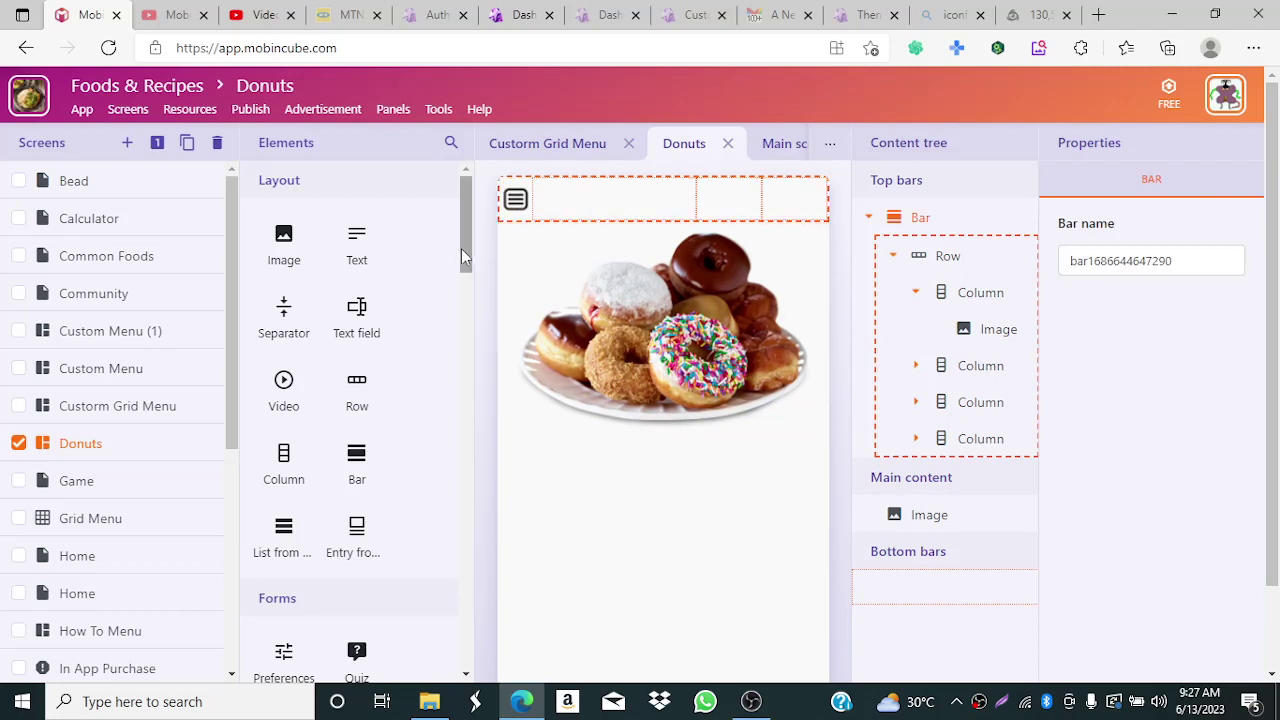
- Add a centered "Foods & Recipes" text to the top bar's second column and align that column's content to the middle
{"action": "left_click_drag", "start_coordinate": [366, 242], "coordinate": [606, 195]}
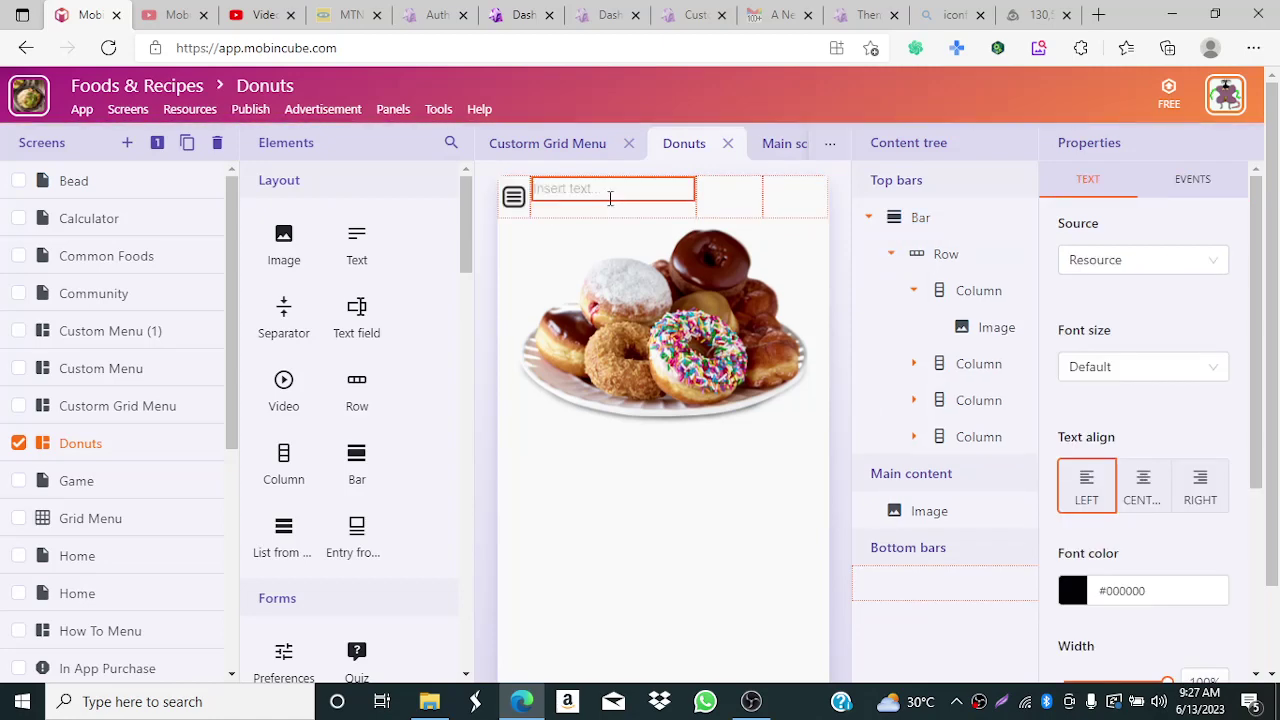
{"action": "scroll", "coordinate": [610, 198], "scroll_direction": "down", "scroll_amount": 1}
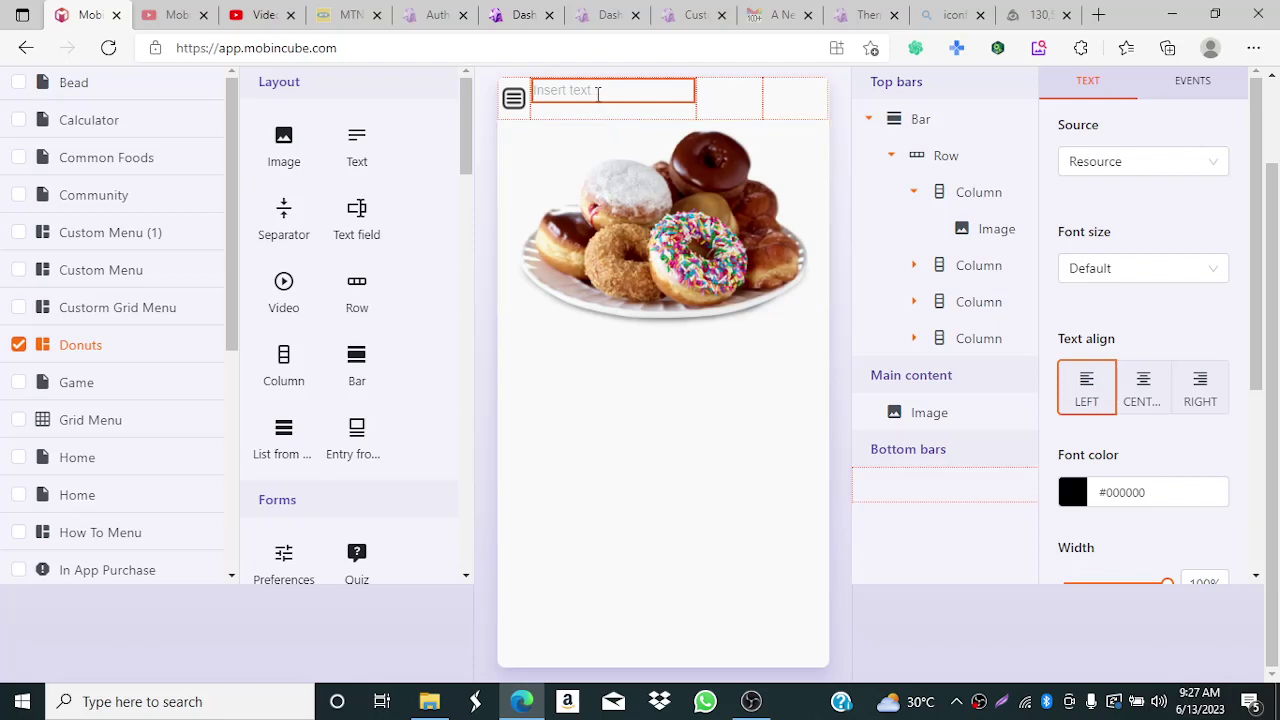
{"action": "type", "text": "Foods"}
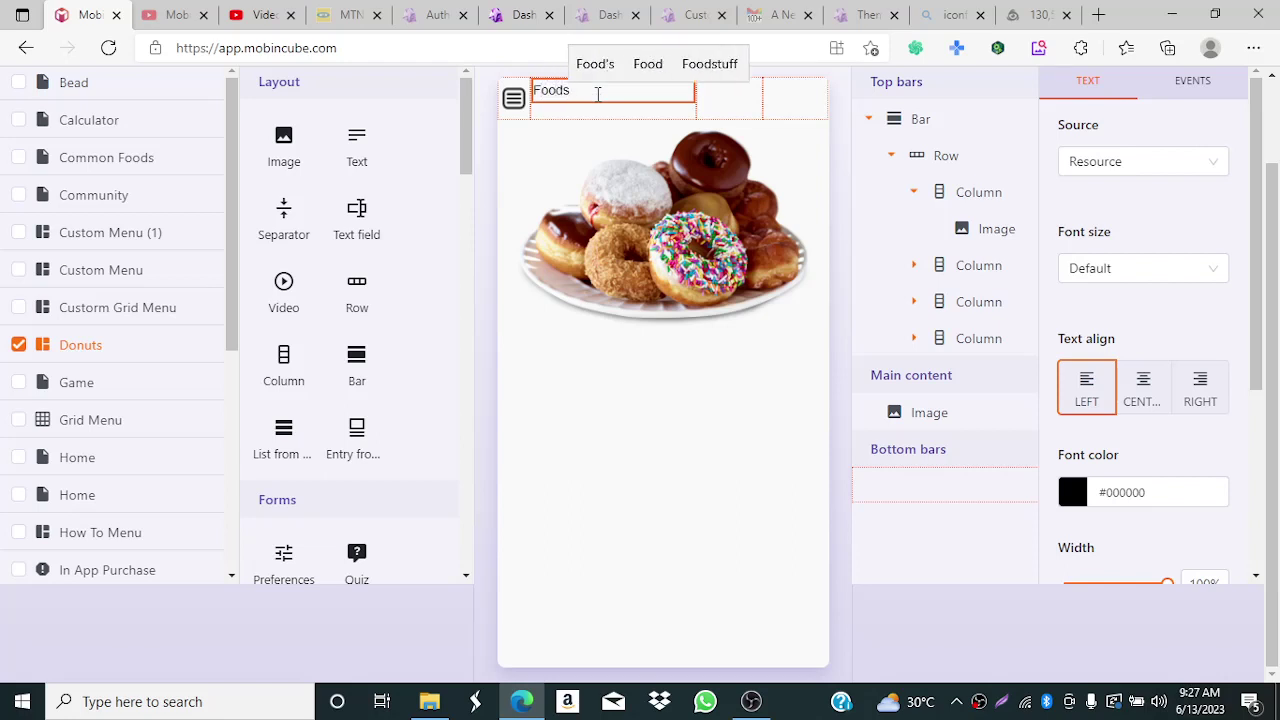
{"action": "type", "text": " &"}
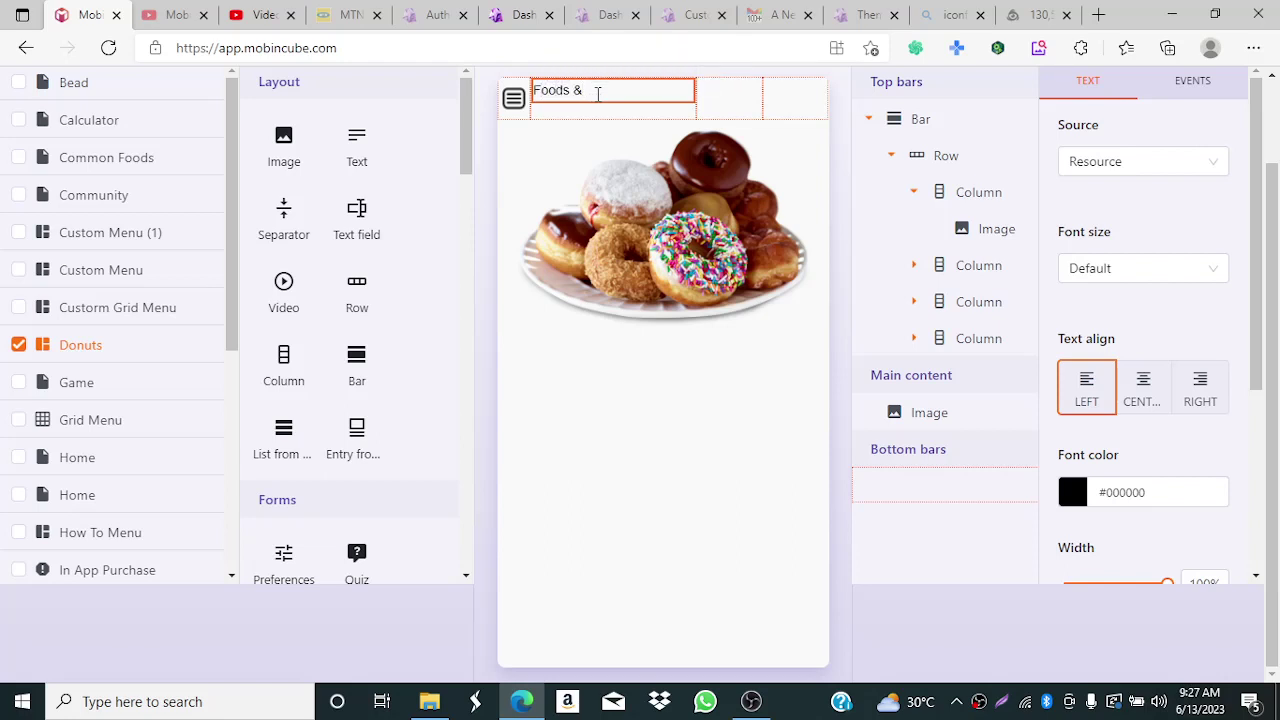
{"action": "type", "text": " Reci"}
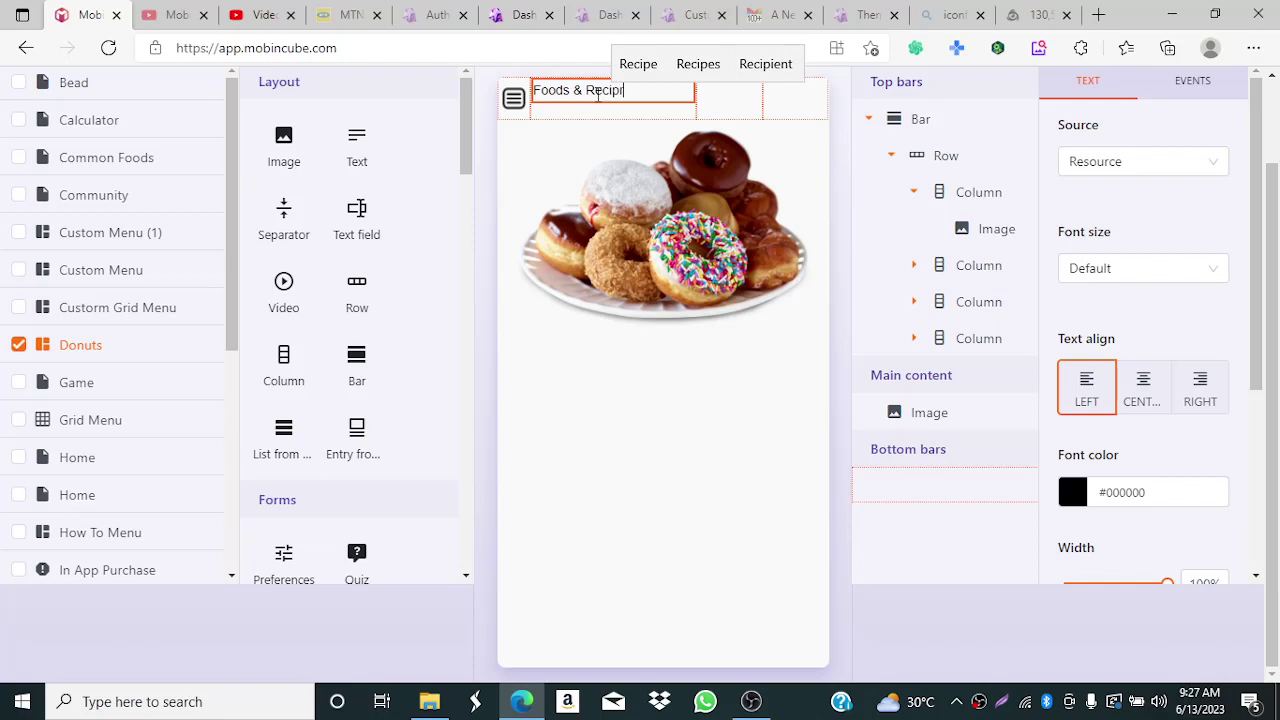
{"action": "type", "text": "pes"}
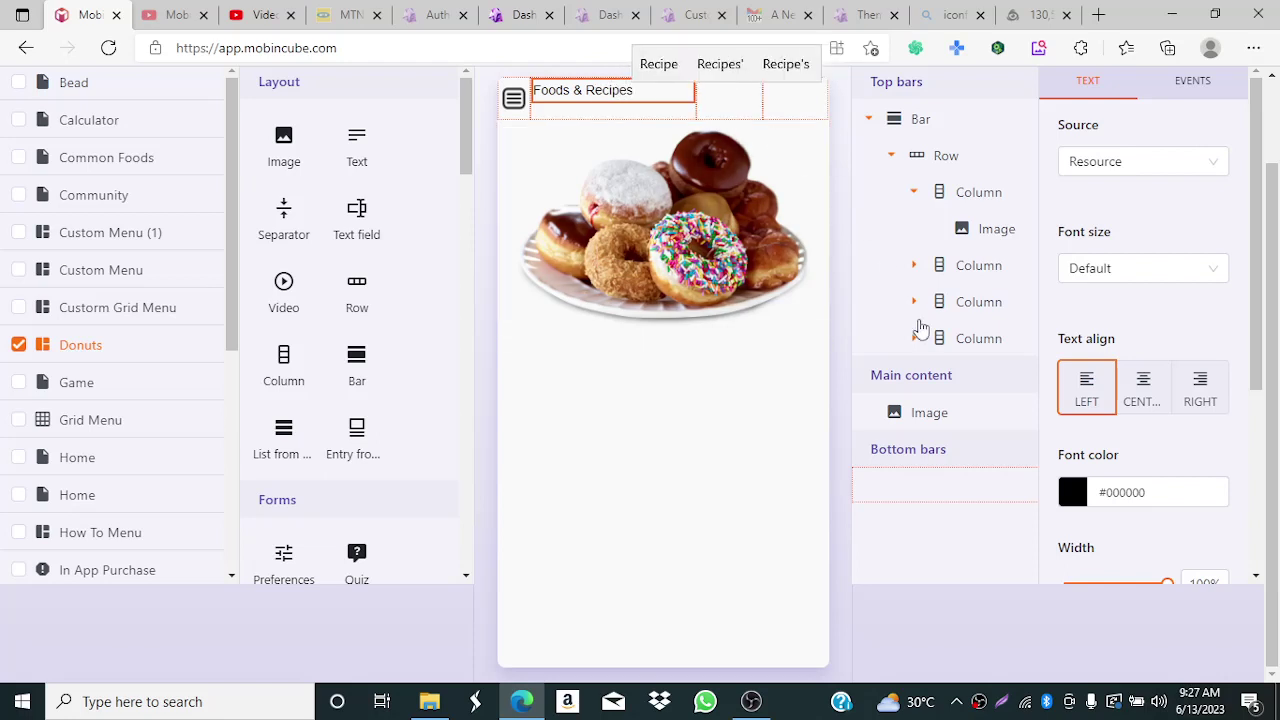
{"action": "left_click", "coordinate": [1148, 392]}
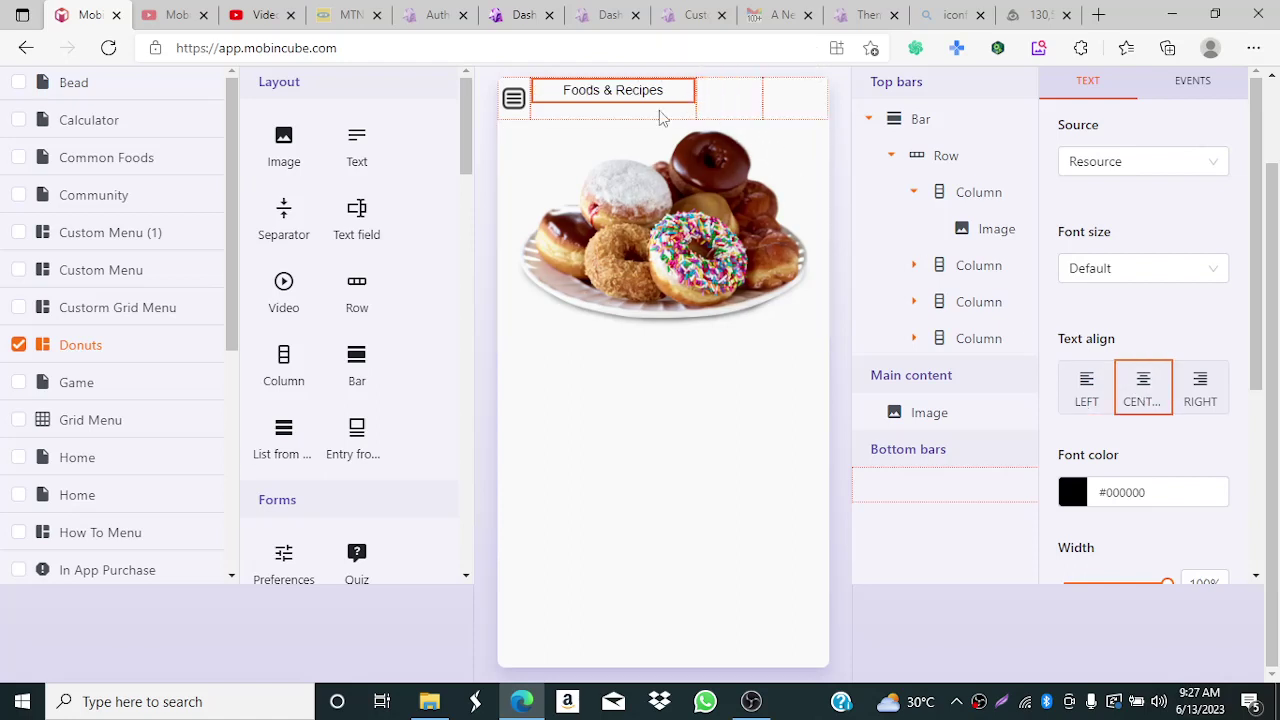
{"action": "left_click", "coordinate": [714, 107]}
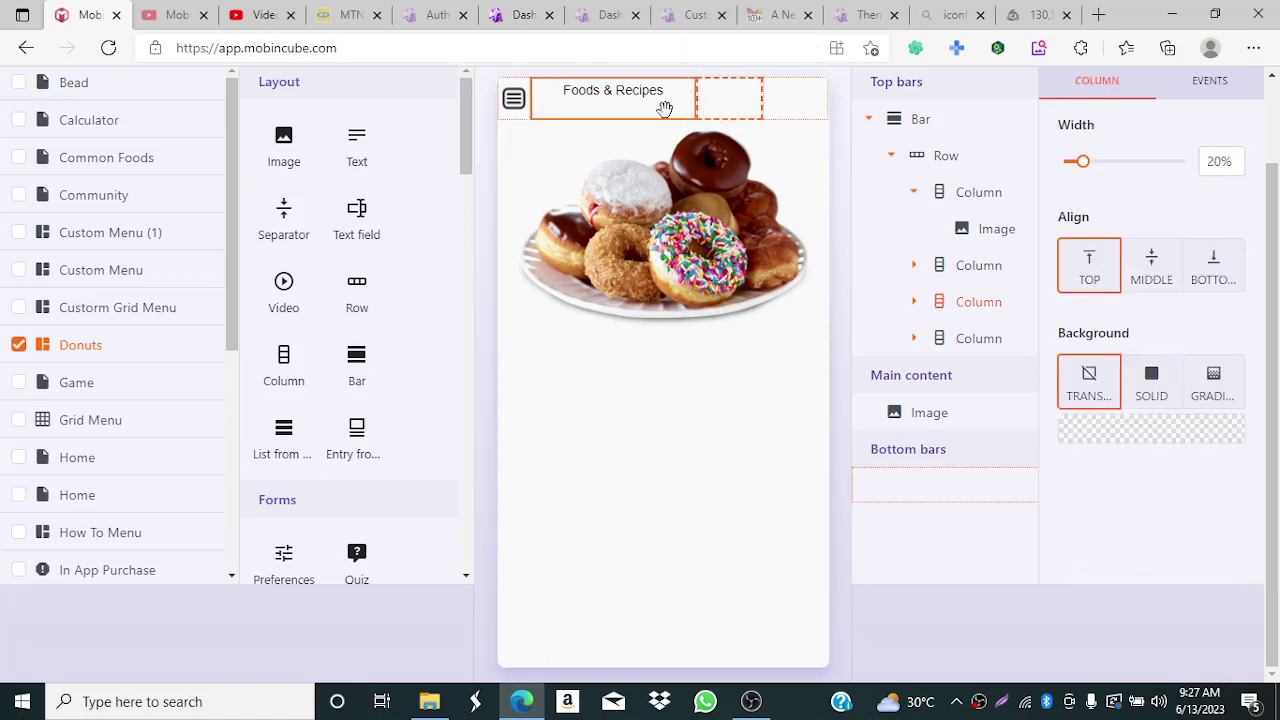
{"action": "left_click", "coordinate": [1152, 276]}
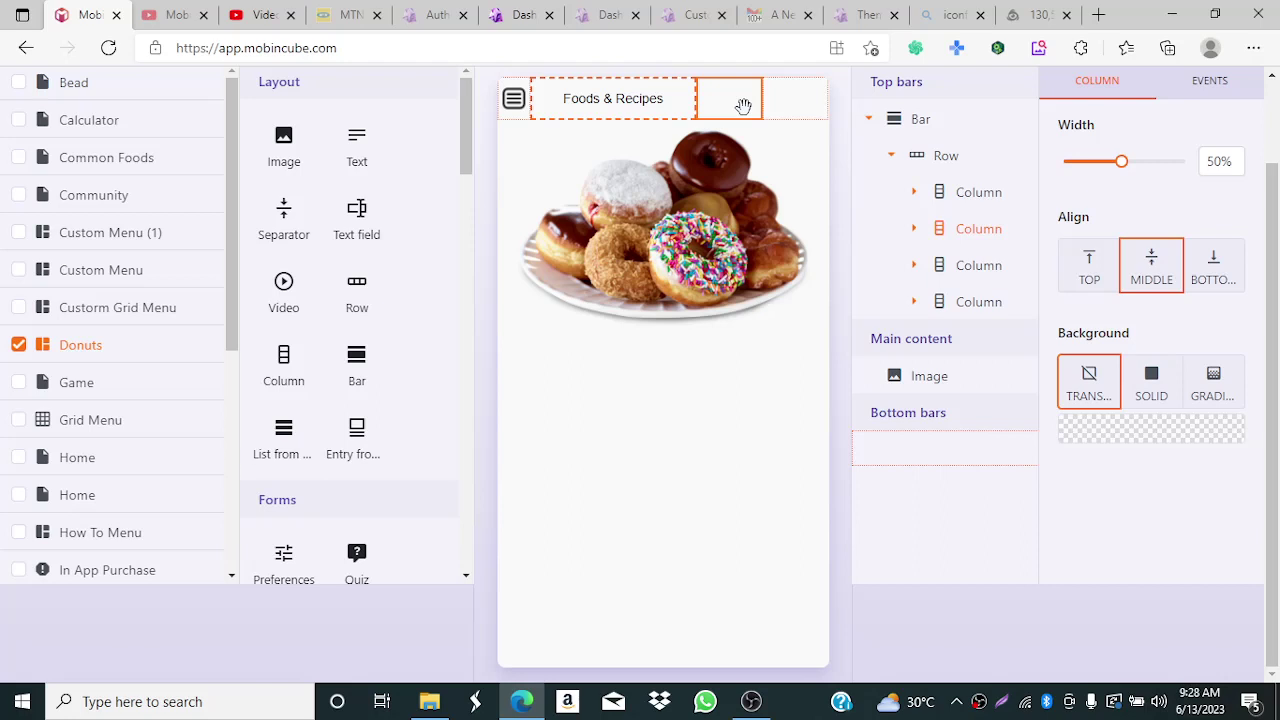
- Add an image element to the top bar's third column and assign the magnifying glass picture 6976936.png from the local resources
{"action": "left_click_drag", "start_coordinate": [281, 136], "coordinate": [721, 100]}
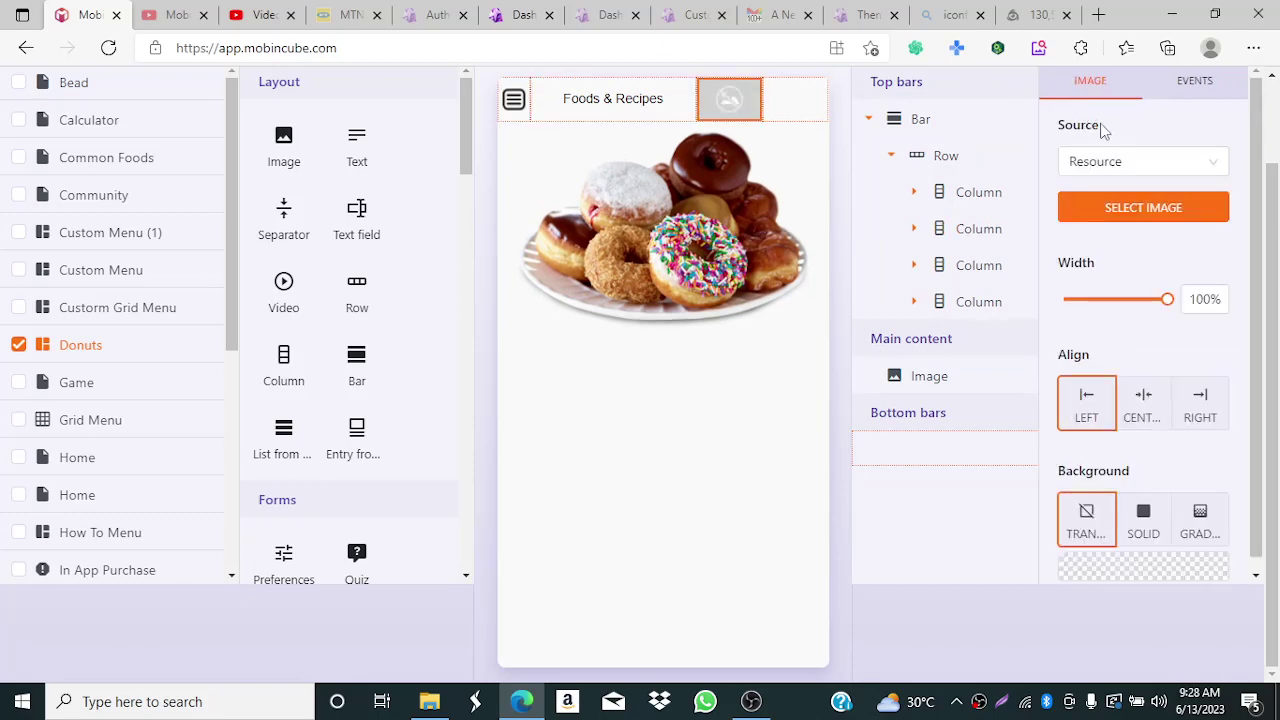
{"action": "left_click", "coordinate": [1120, 207]}
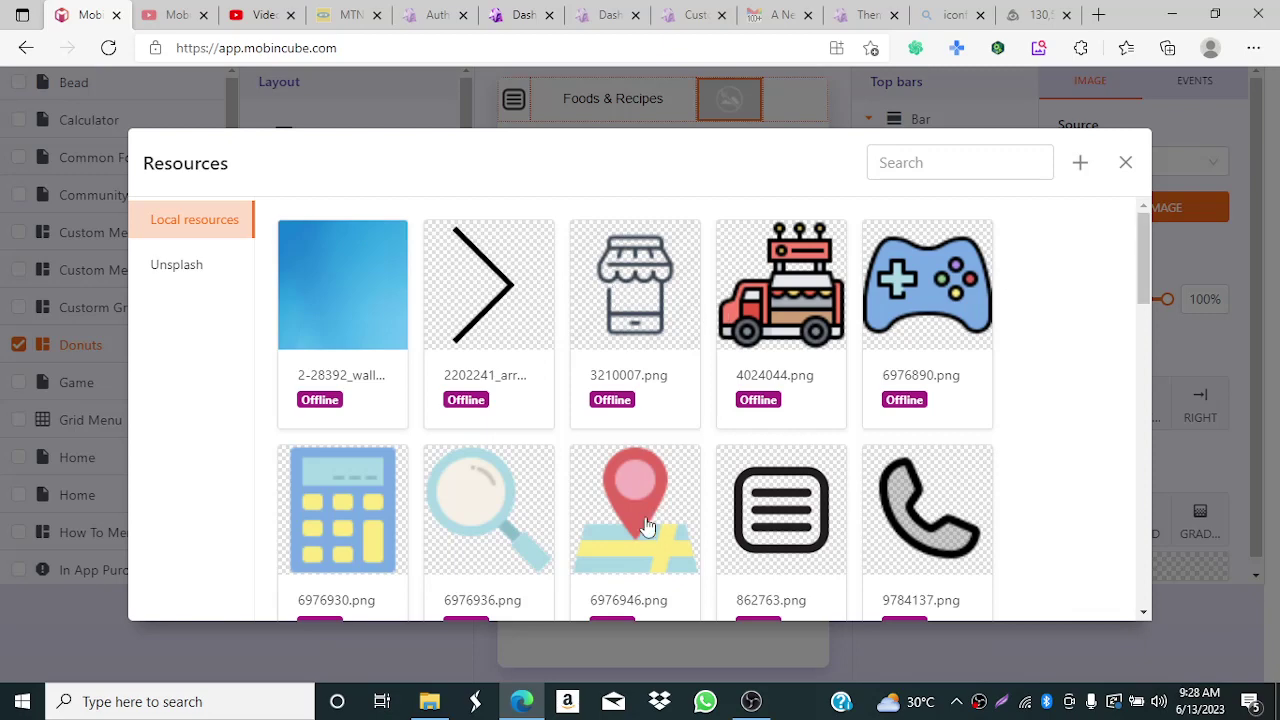
{"action": "left_click", "coordinate": [502, 523]}
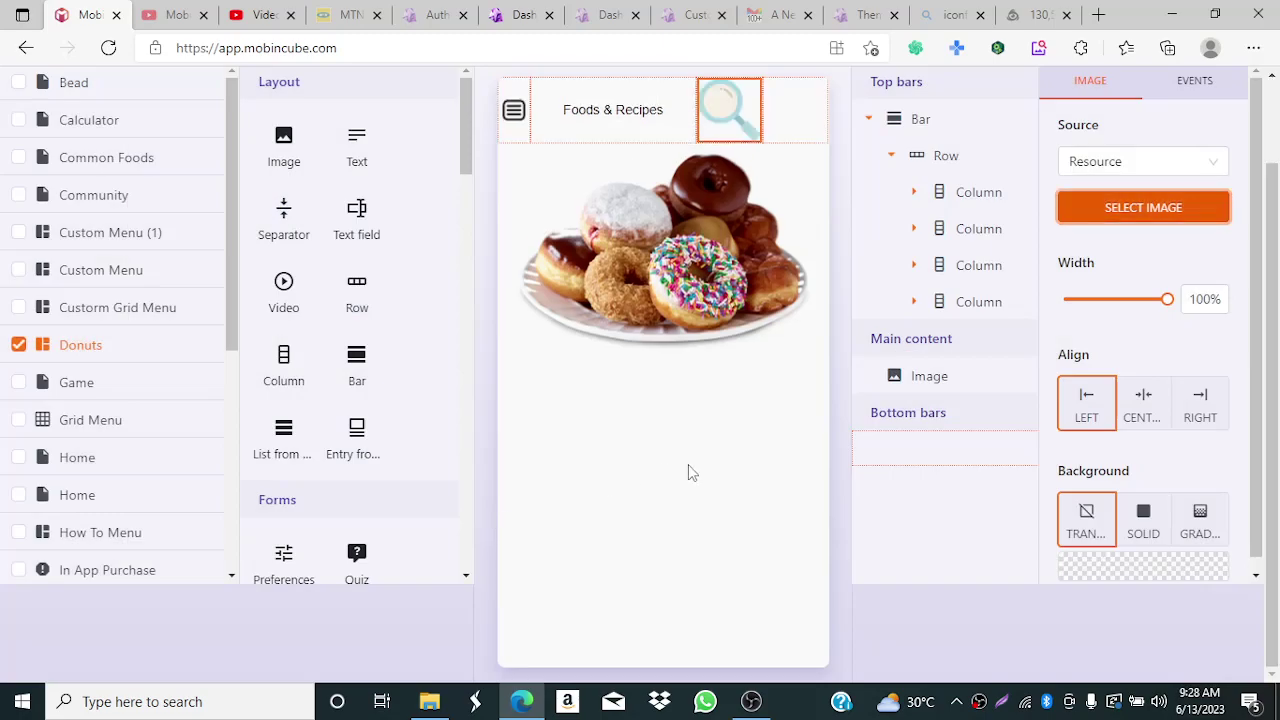
- Set the magnifying glass image's width to 43%, center it horizontally and align the third column's content to the middle
{"action": "scroll", "coordinate": [1175, 365], "scroll_direction": "up", "scroll_amount": 1}
{"action": "left_click_drag", "start_coordinate": [1165, 398], "coordinate": [1110, 402]}
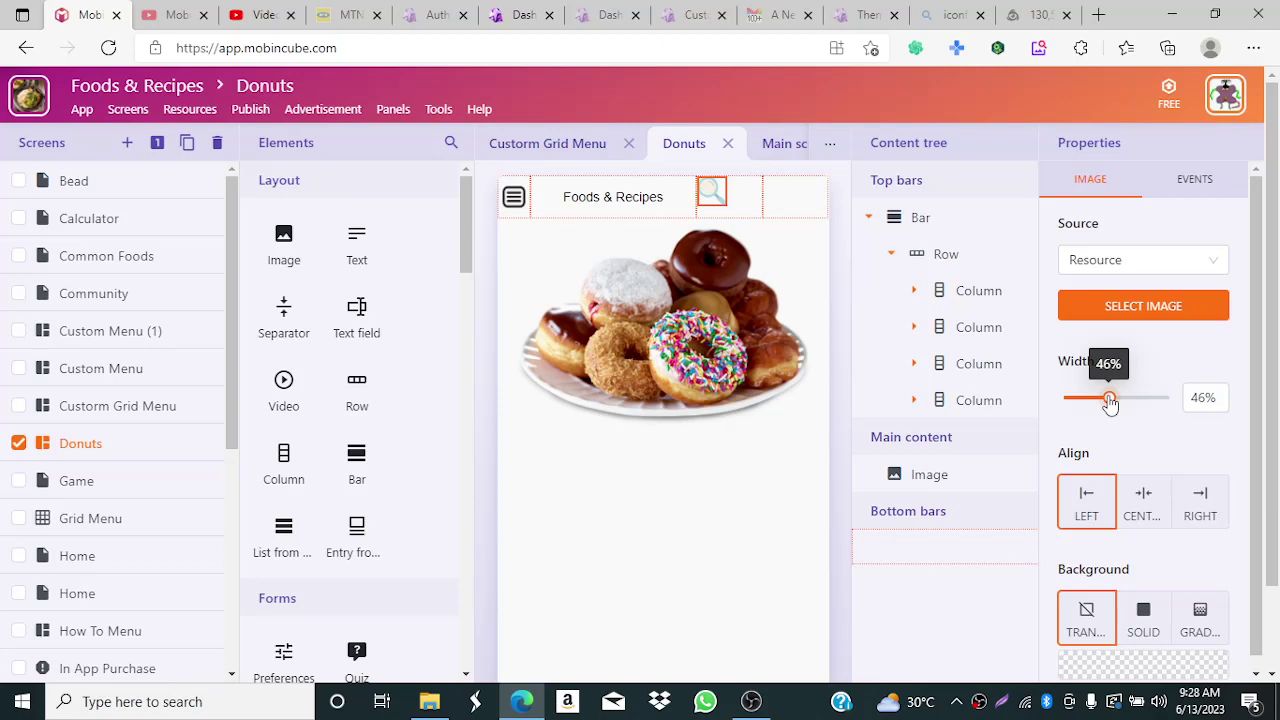
{"action": "left_click_drag", "start_coordinate": [1110, 402], "coordinate": [1106, 402]}
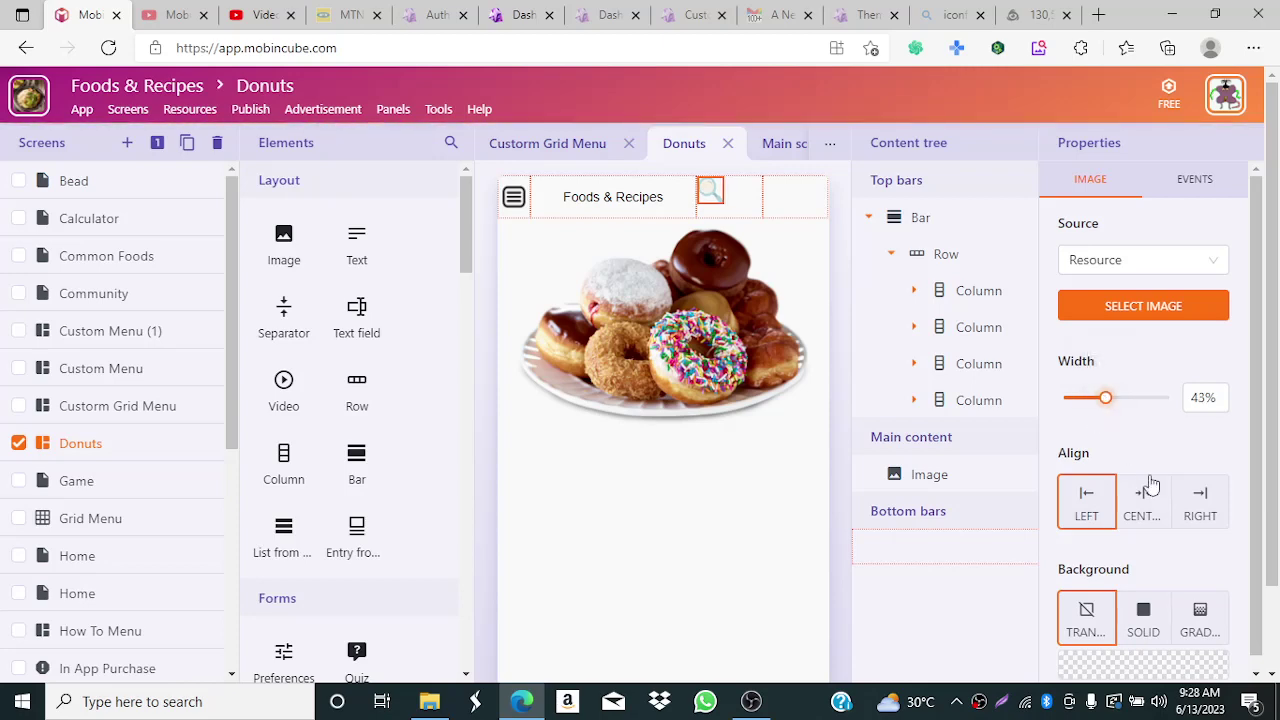
{"action": "left_click", "coordinate": [1135, 520]}
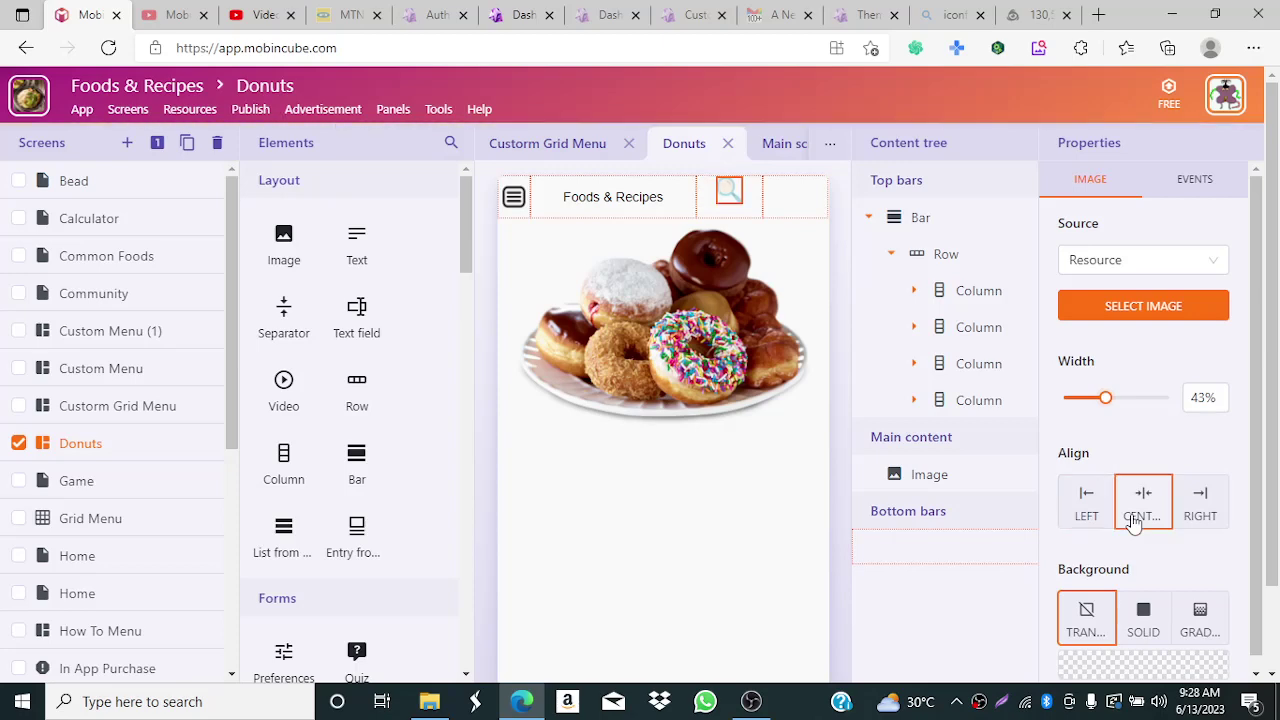
{"action": "left_click", "coordinate": [722, 210]}
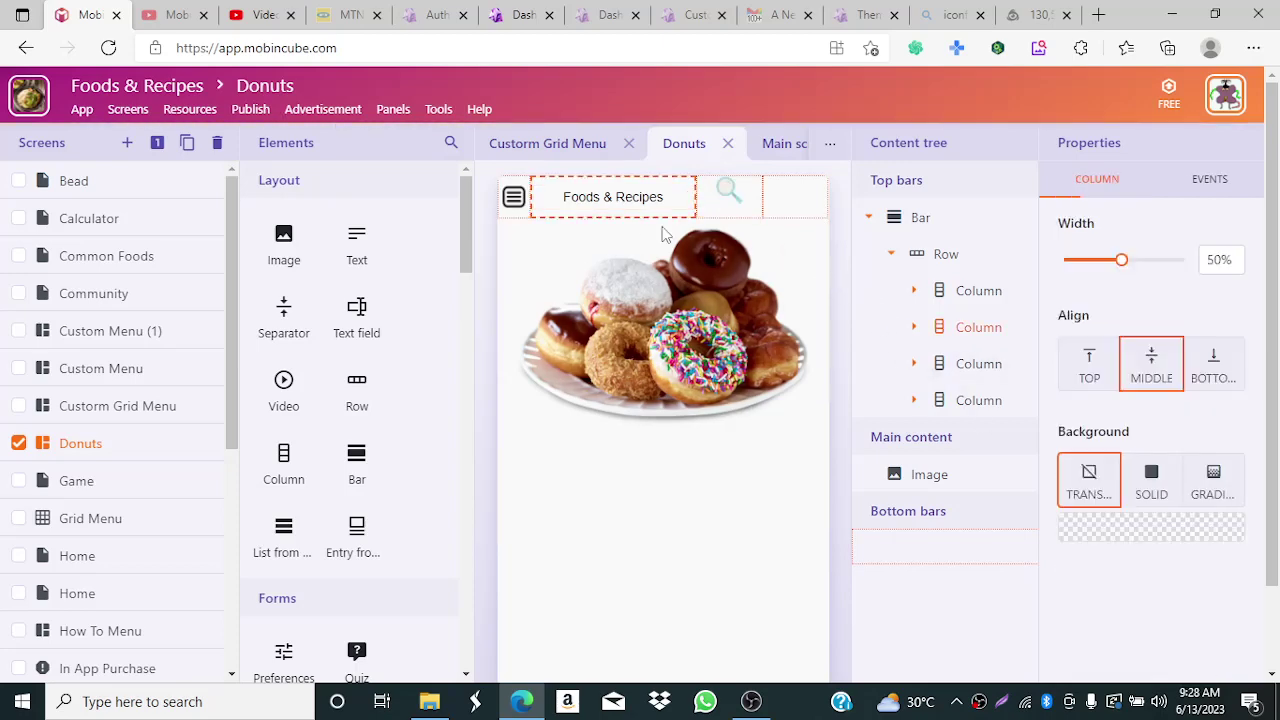
{"action": "left_click", "coordinate": [724, 215]}
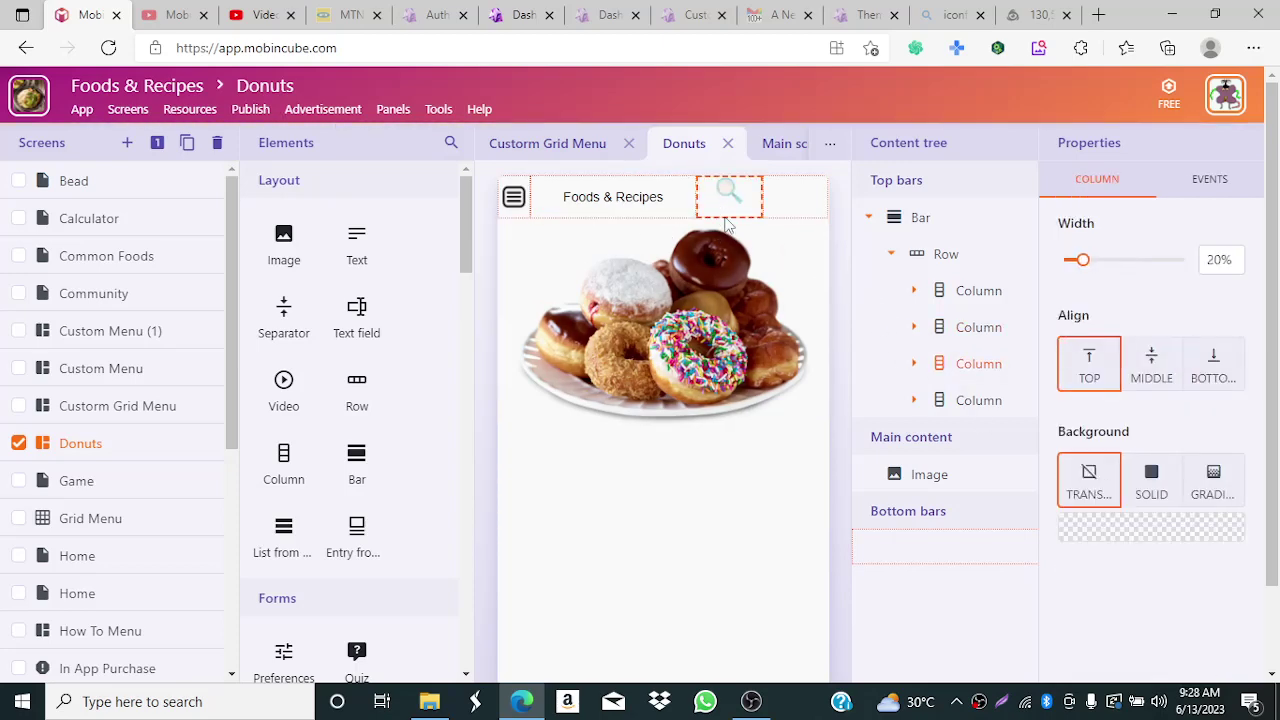
{"action": "left_click", "coordinate": [1153, 376]}
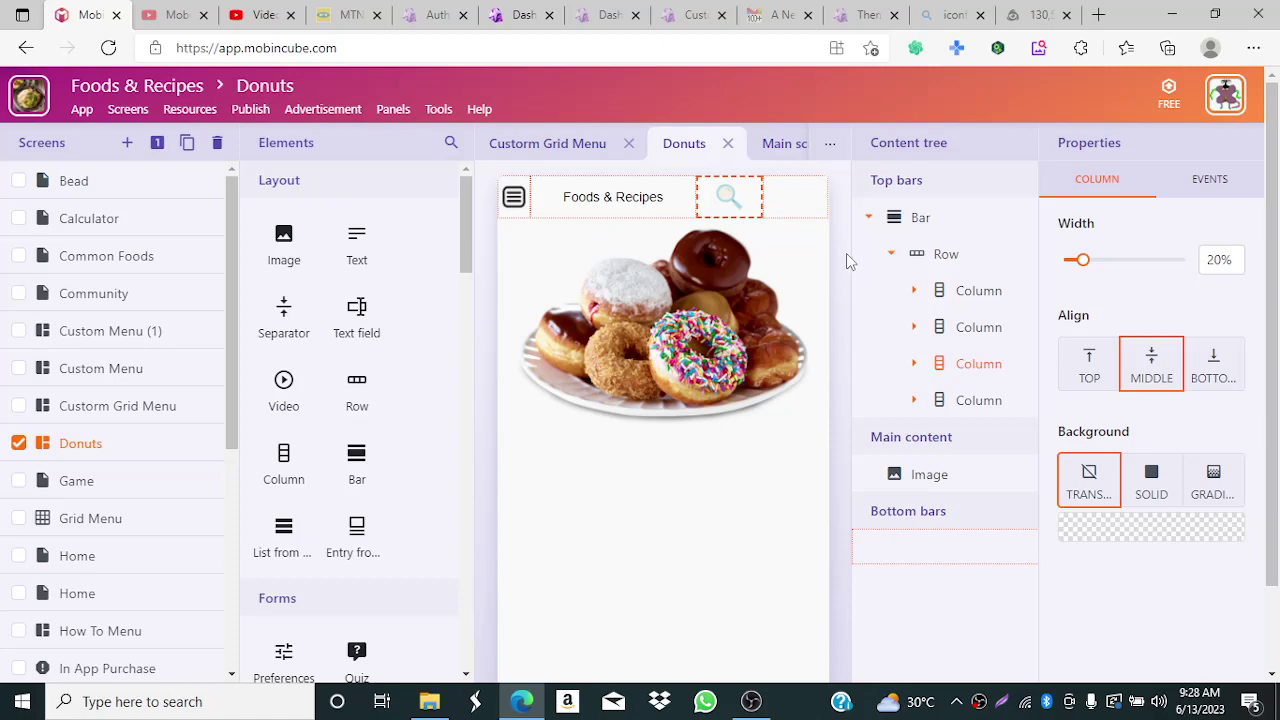
- Add an image element to the top bar's fourth column and assign the arrow picture from the local resources
{"action": "left_click", "coordinate": [812, 220]}
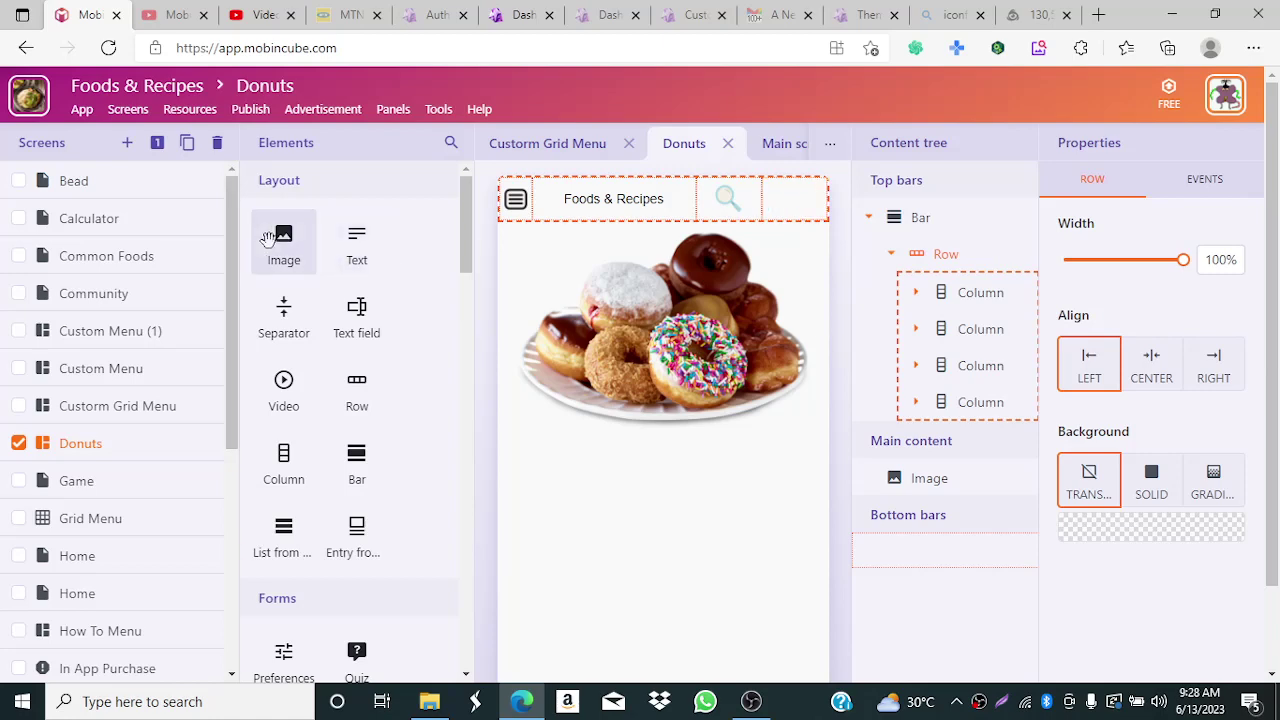
{"action": "left_click_drag", "start_coordinate": [283, 240], "coordinate": [806, 205]}
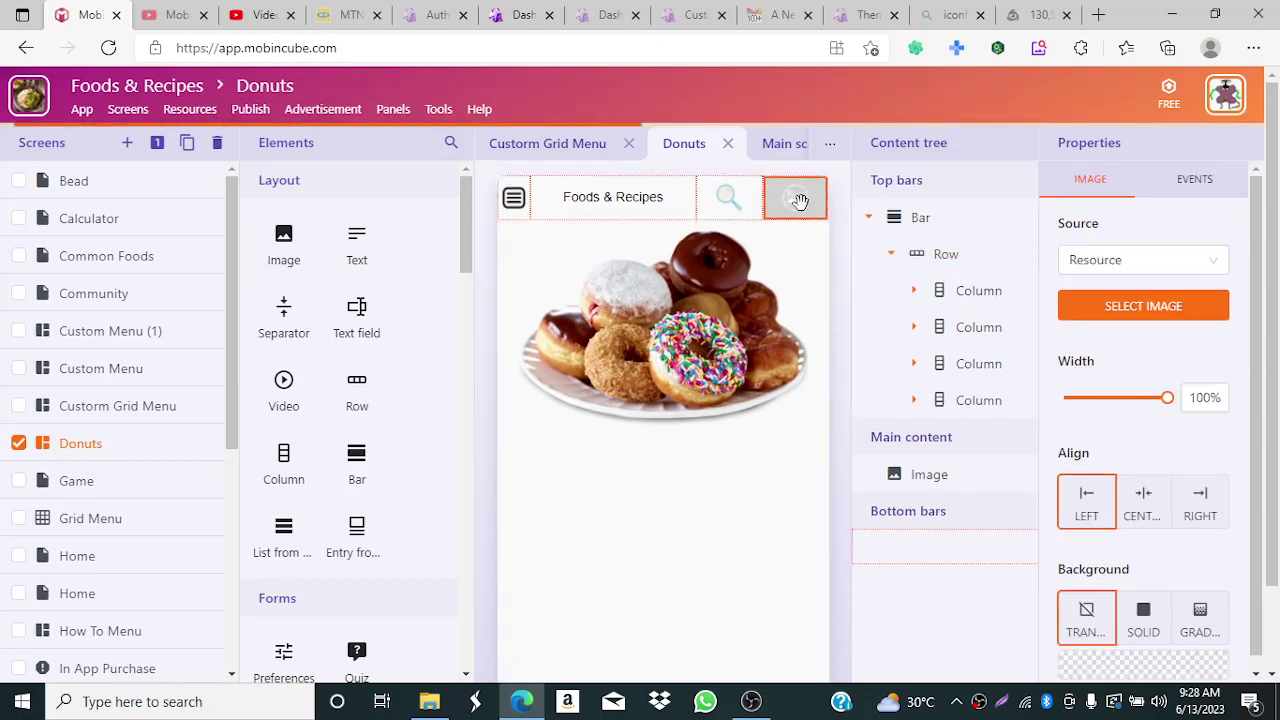
{"action": "left_click", "coordinate": [1131, 304]}
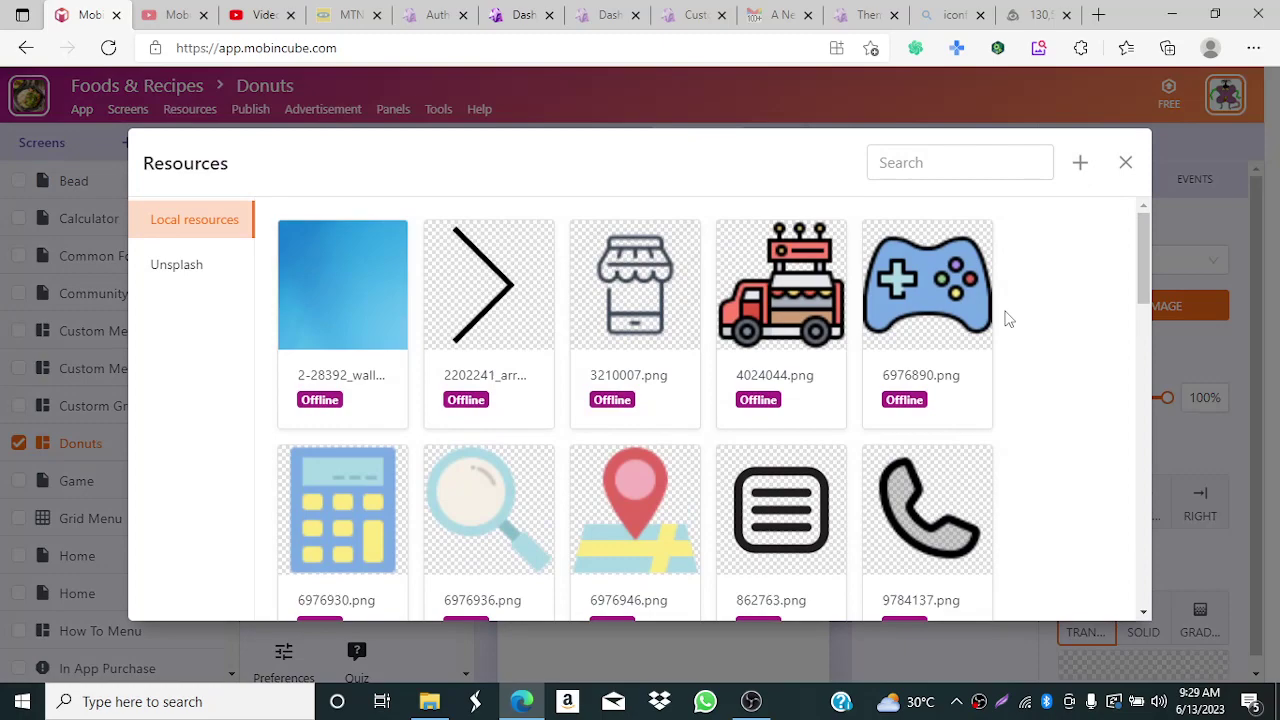
{"action": "left_click", "coordinate": [500, 288]}
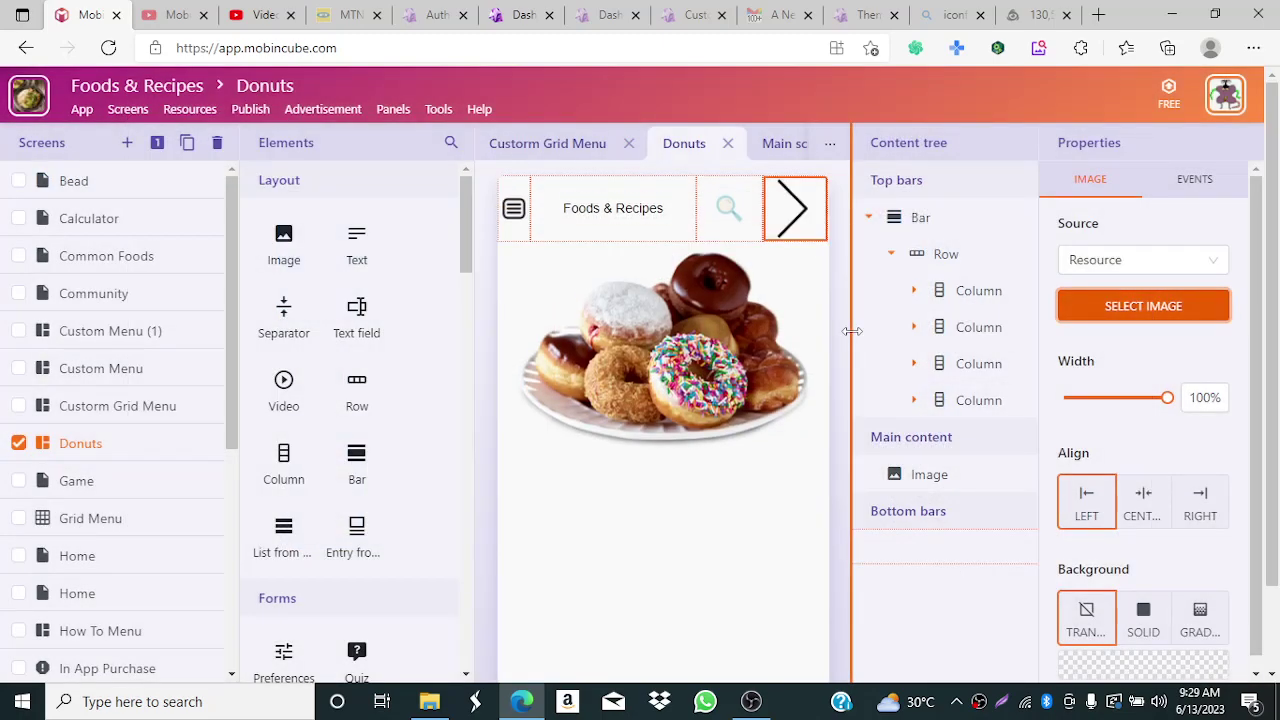
- Set the arrow image's width to 38%, center it horizontally and align the fourth column's content to the middle
{"action": "left_click_drag", "start_coordinate": [1166, 398], "coordinate": [1101, 410]}
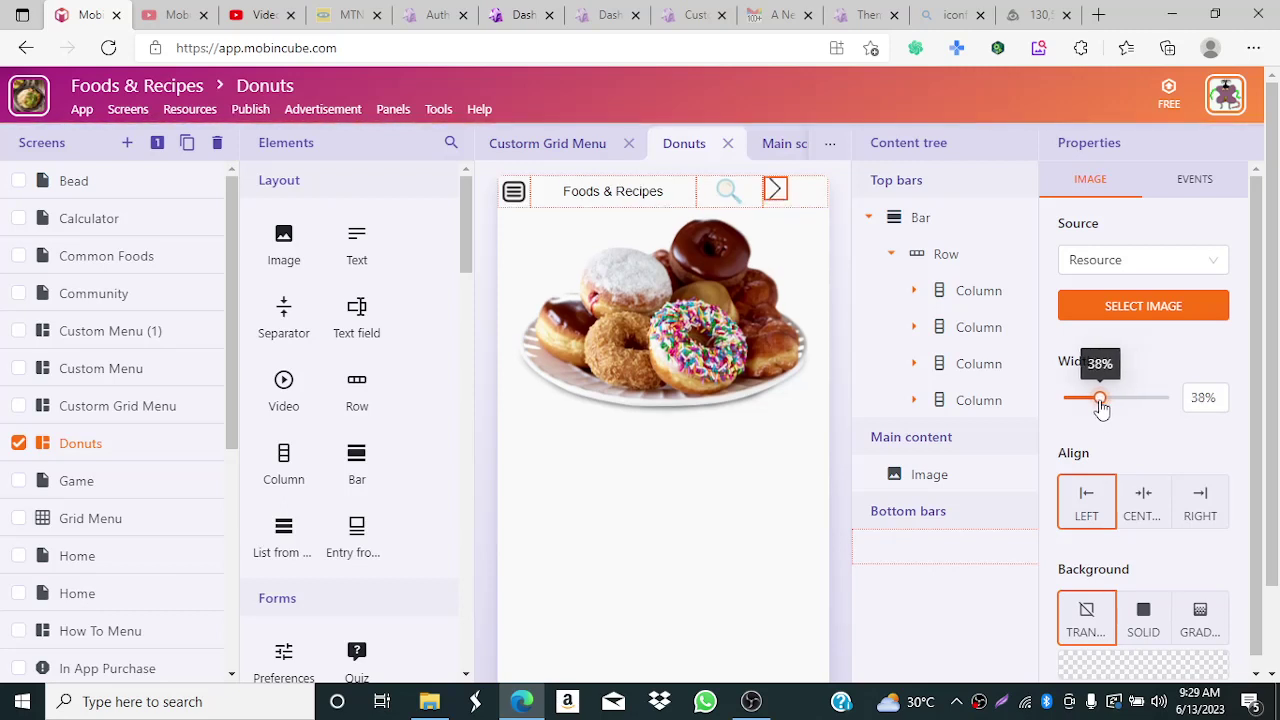
{"action": "left_click", "coordinate": [1140, 510]}
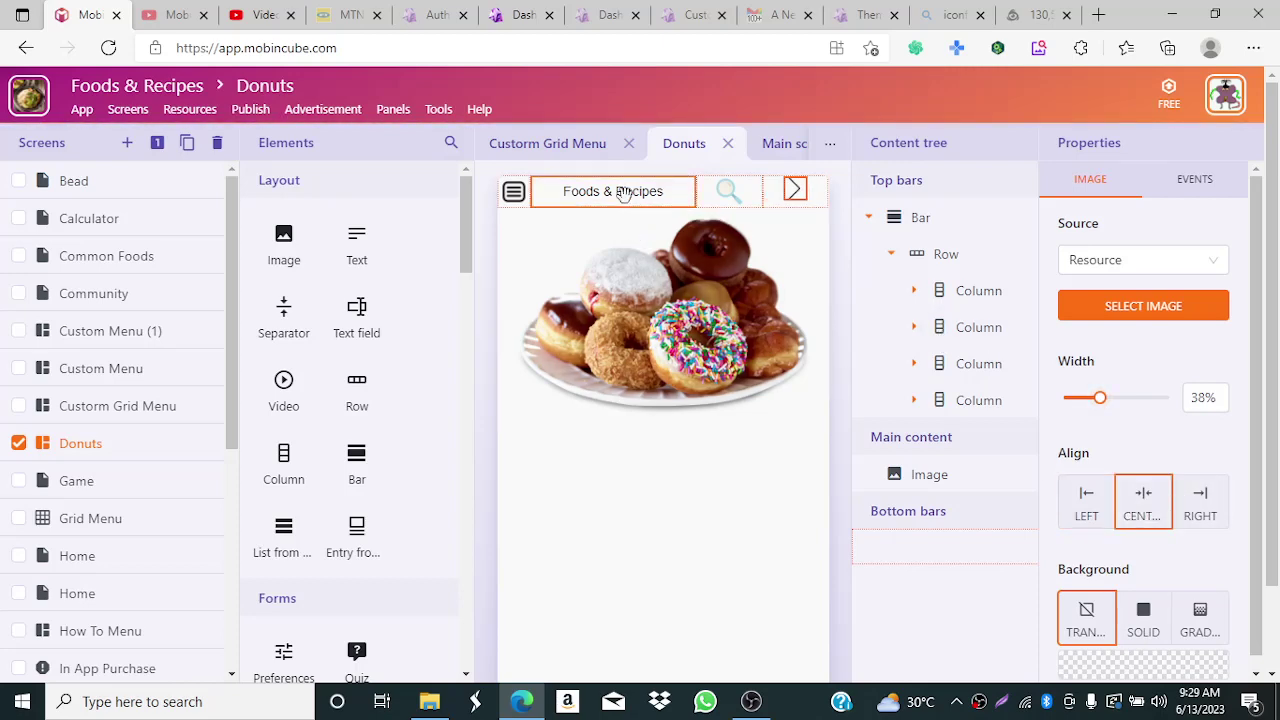
{"action": "left_click", "coordinate": [790, 196]}
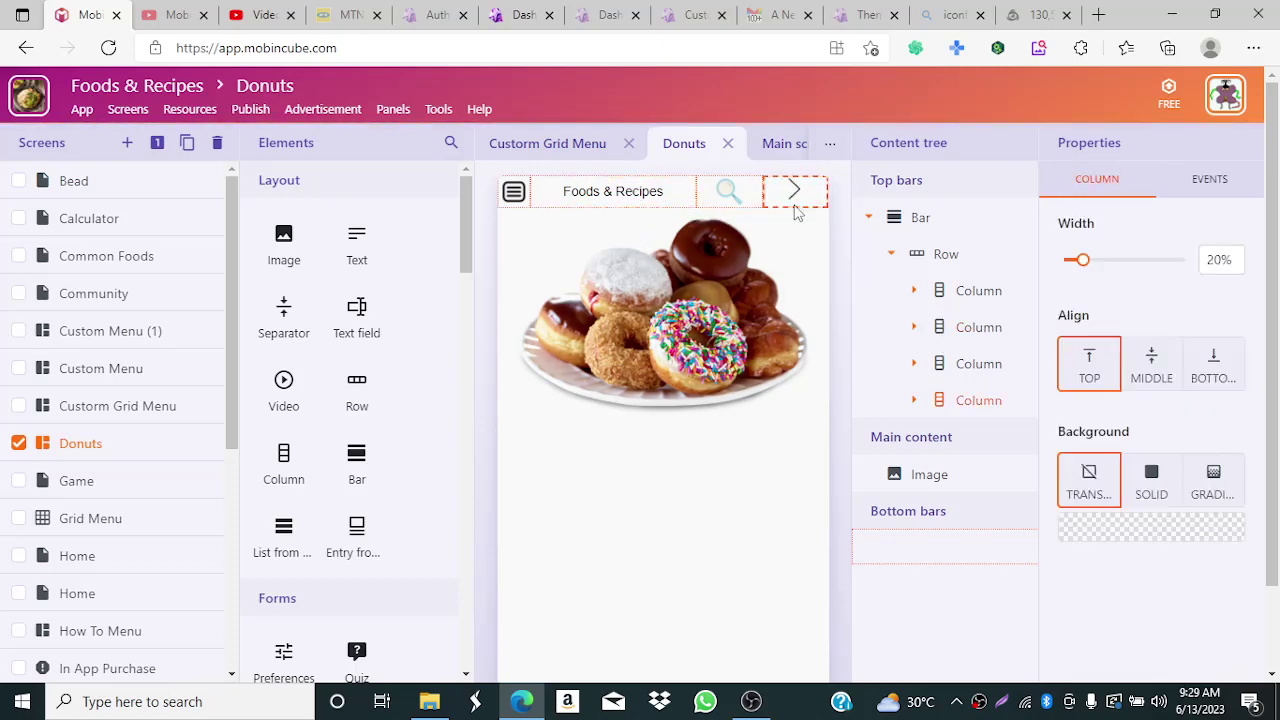
{"action": "left_click", "coordinate": [792, 192]}
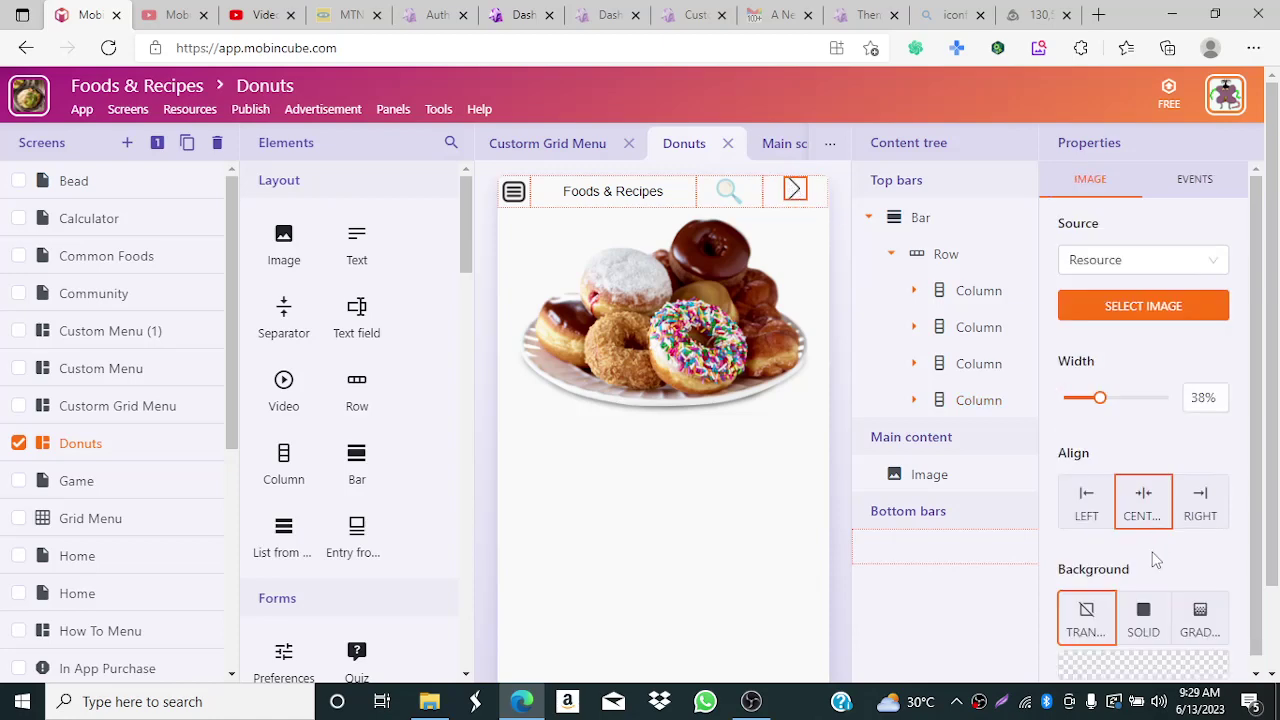
{"action": "left_click", "coordinate": [745, 198]}
{"action": "left_click", "coordinate": [788, 198]}
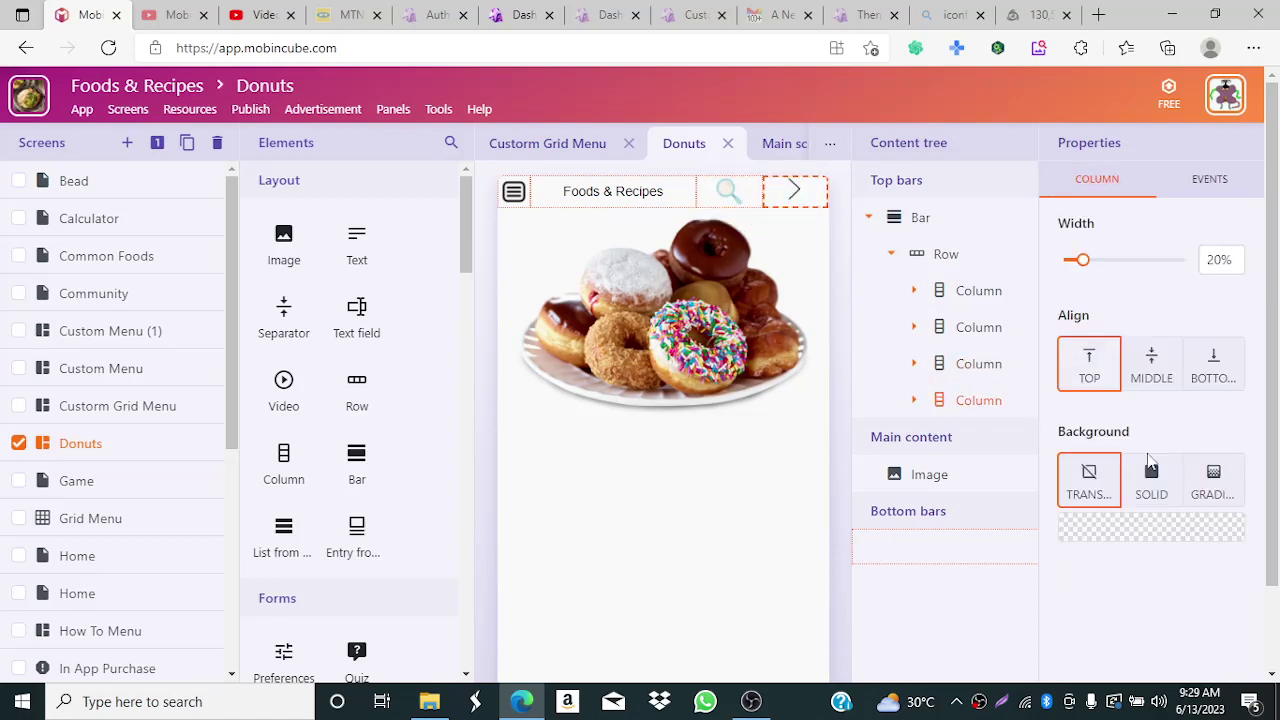
{"action": "left_click", "coordinate": [1158, 370]}
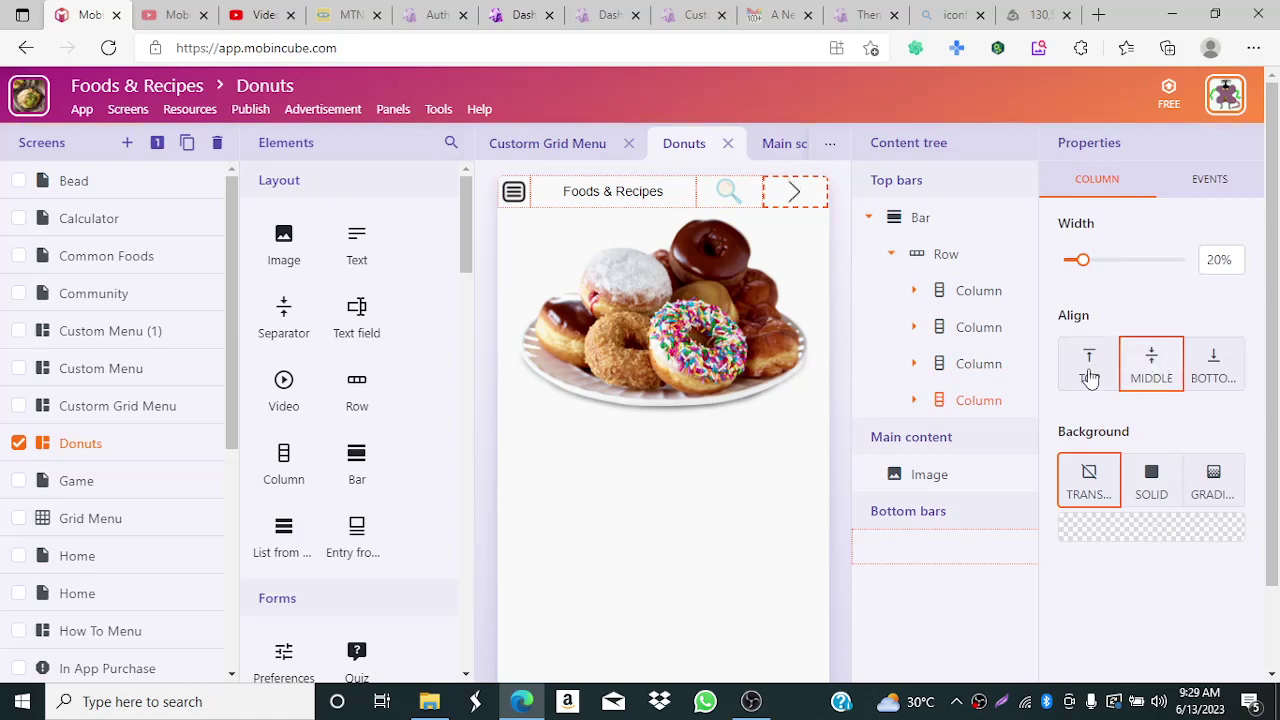
- Give the top bar's row a vertical gradient background from white to orange (RGB 233, 113, 13)
{"action": "left_click", "coordinate": [847, 319]}
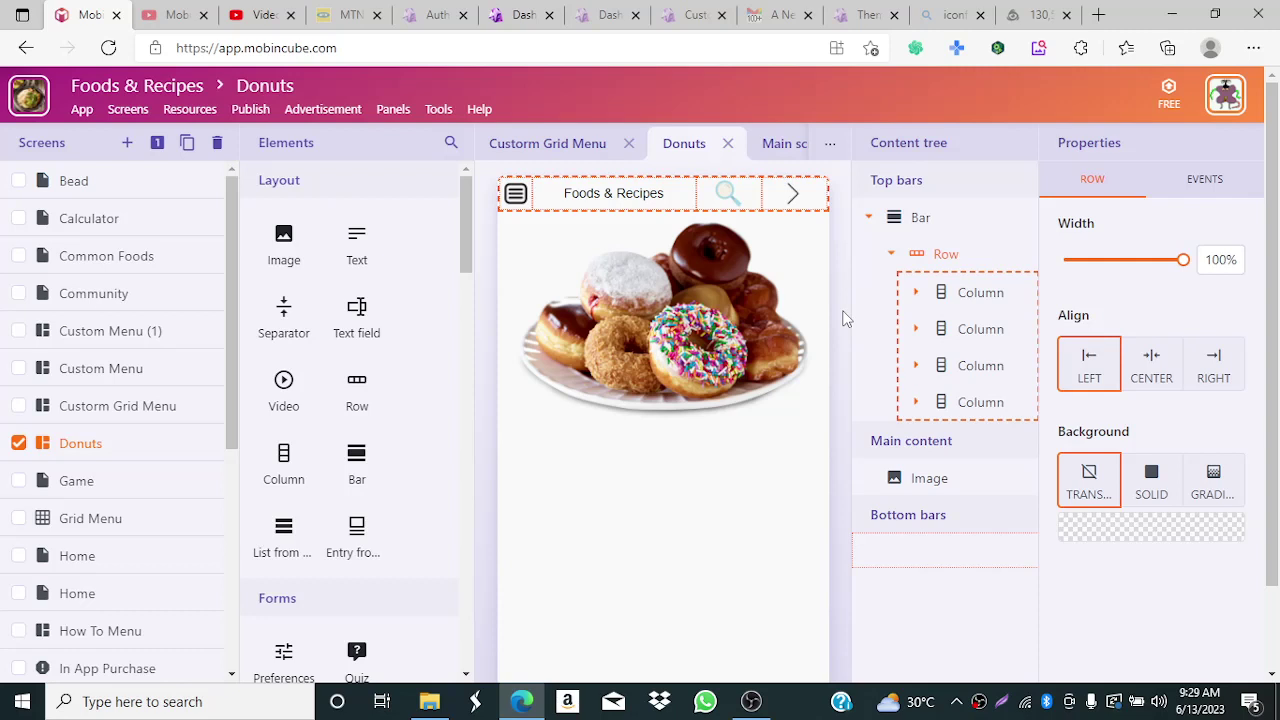
{"action": "left_click", "coordinate": [1213, 484]}
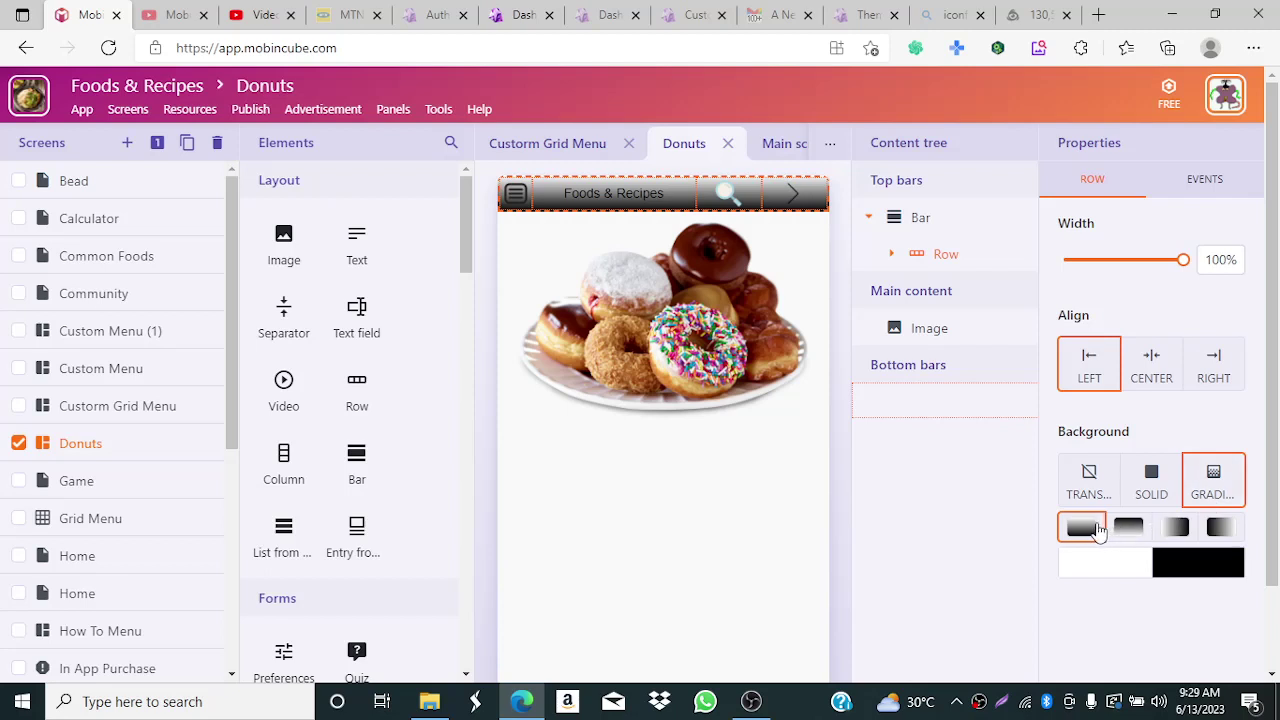
{"action": "left_click", "coordinate": [1197, 564]}
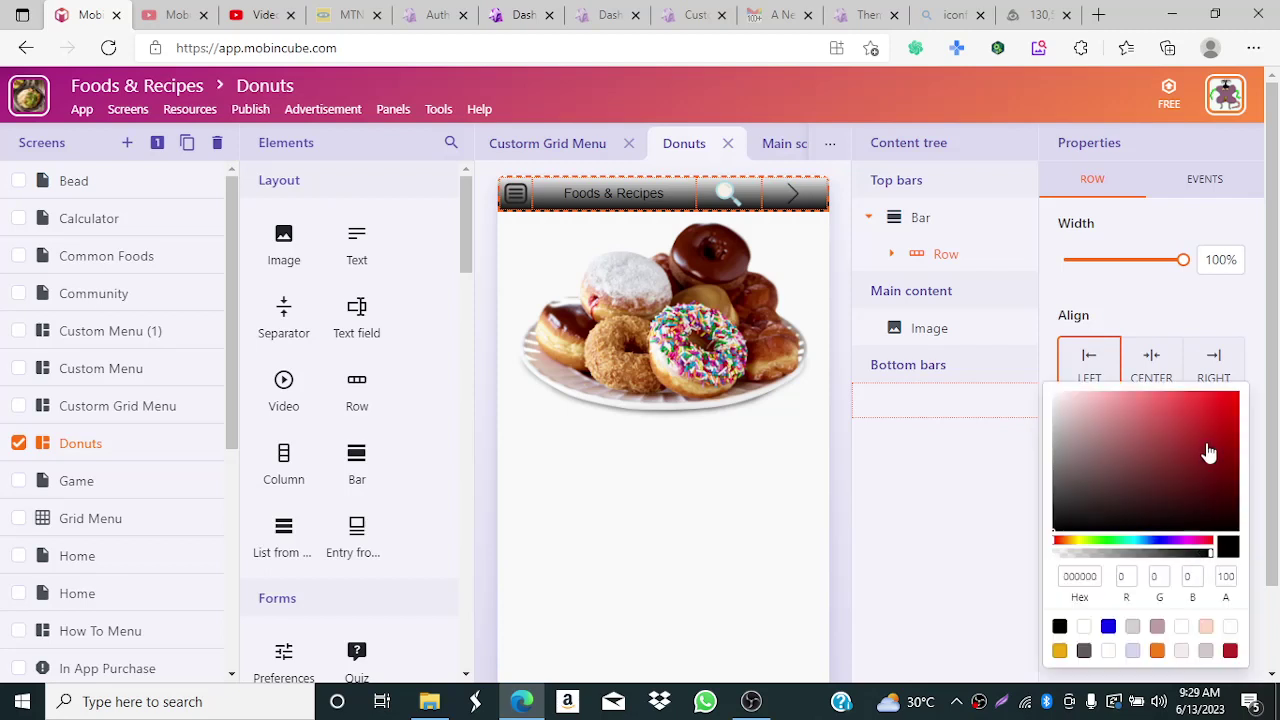
{"action": "left_click", "coordinate": [1066, 541]}
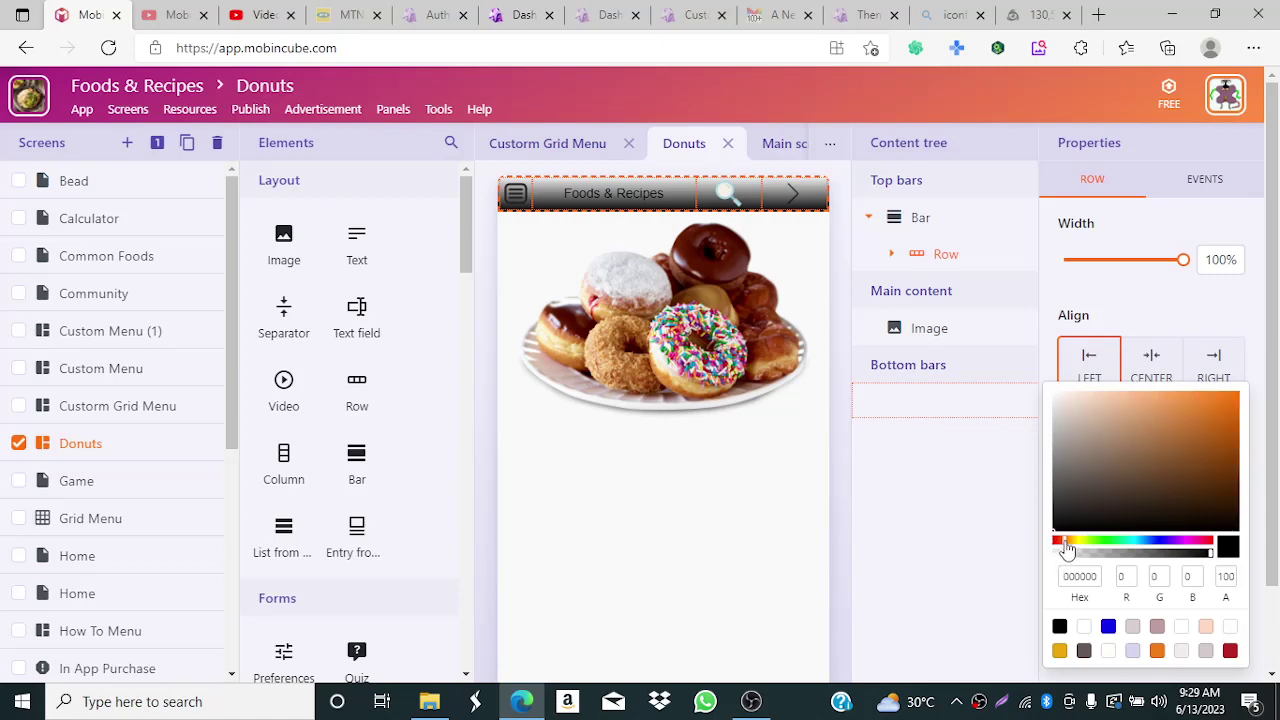
{"action": "left_click", "coordinate": [1230, 407]}
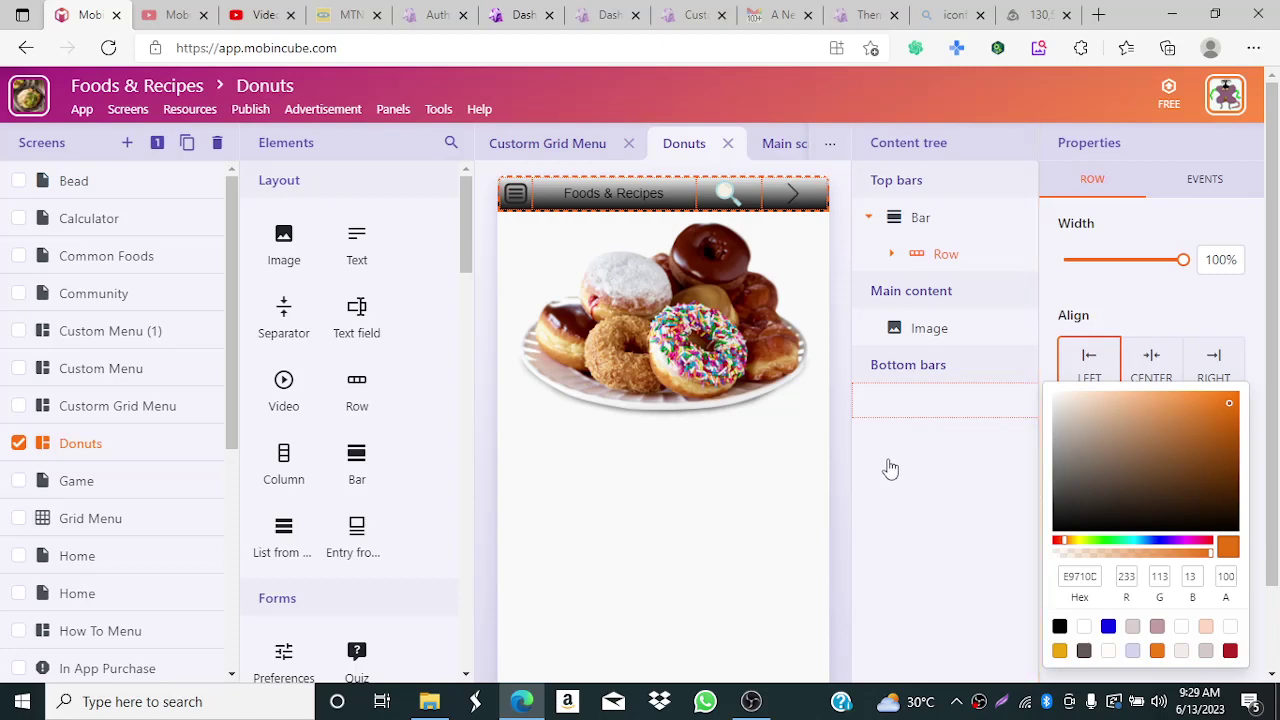
{"action": "left_click", "coordinate": [845, 467]}
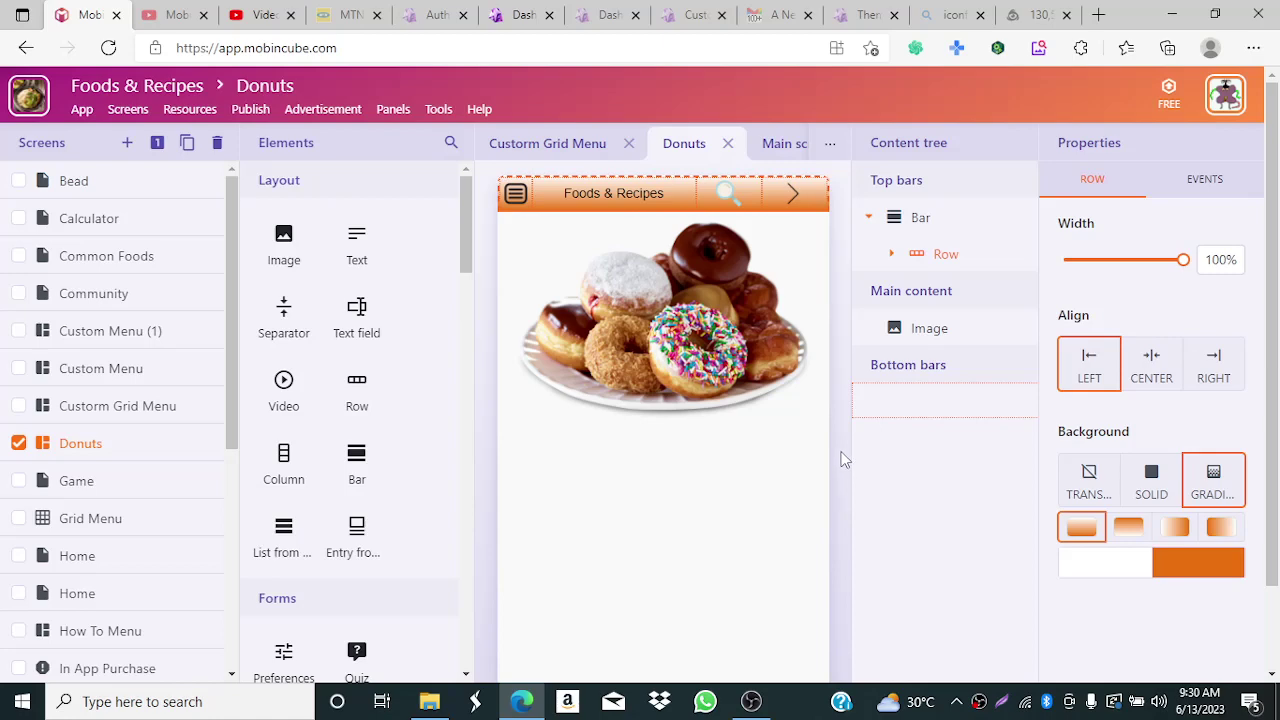
{"action": "left_click", "coordinate": [750, 703]}
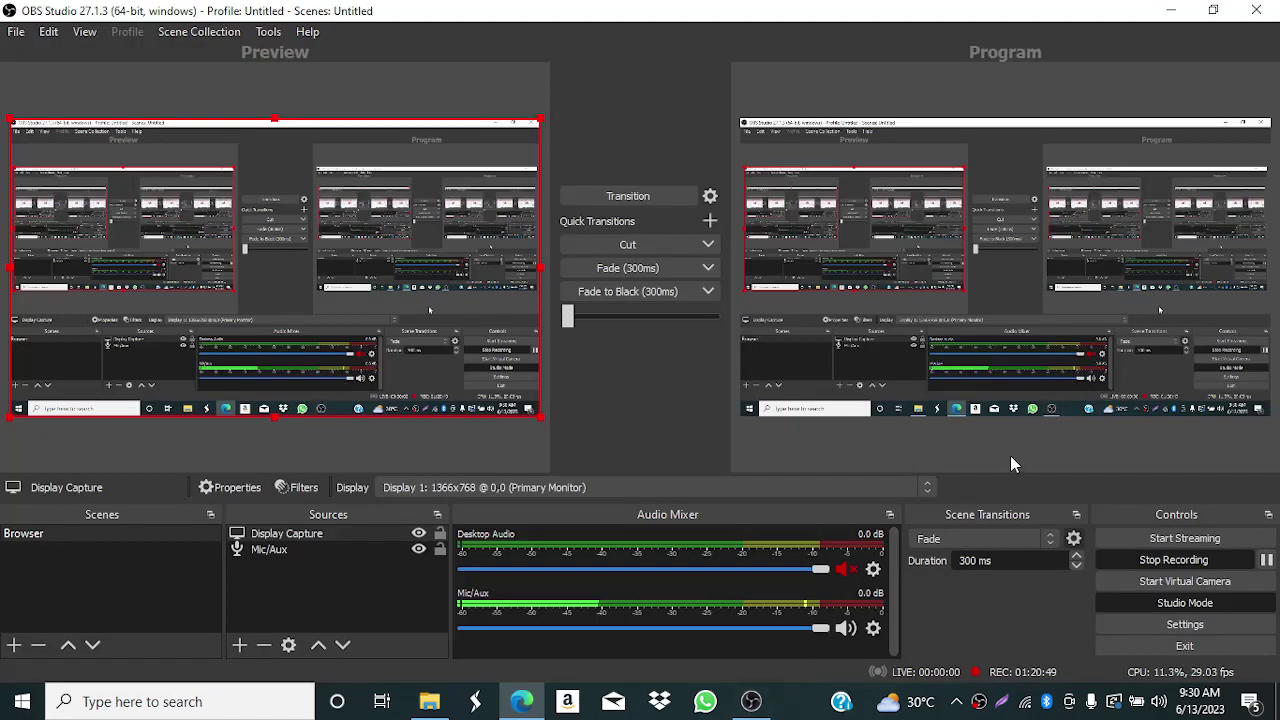